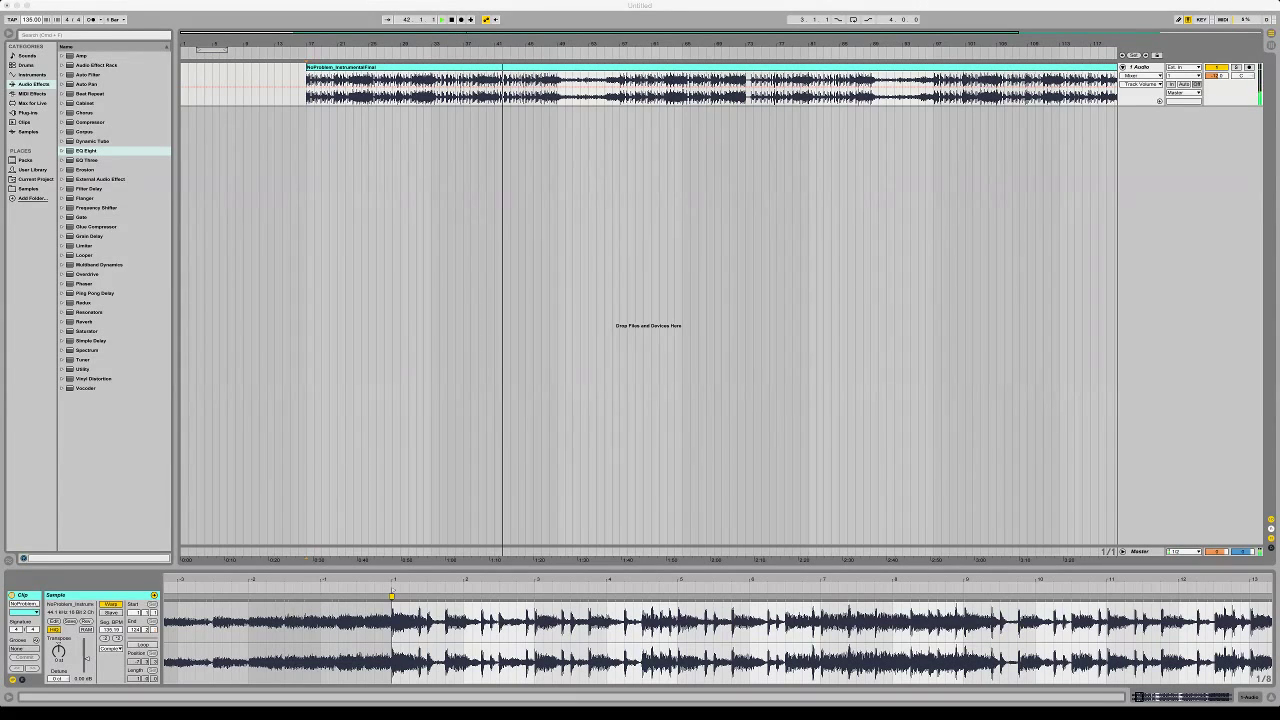
Extend the start of the NoProblem_InstrumentalFinal clip back to just before bar 9 and add a second audio track
key("super+Tab")
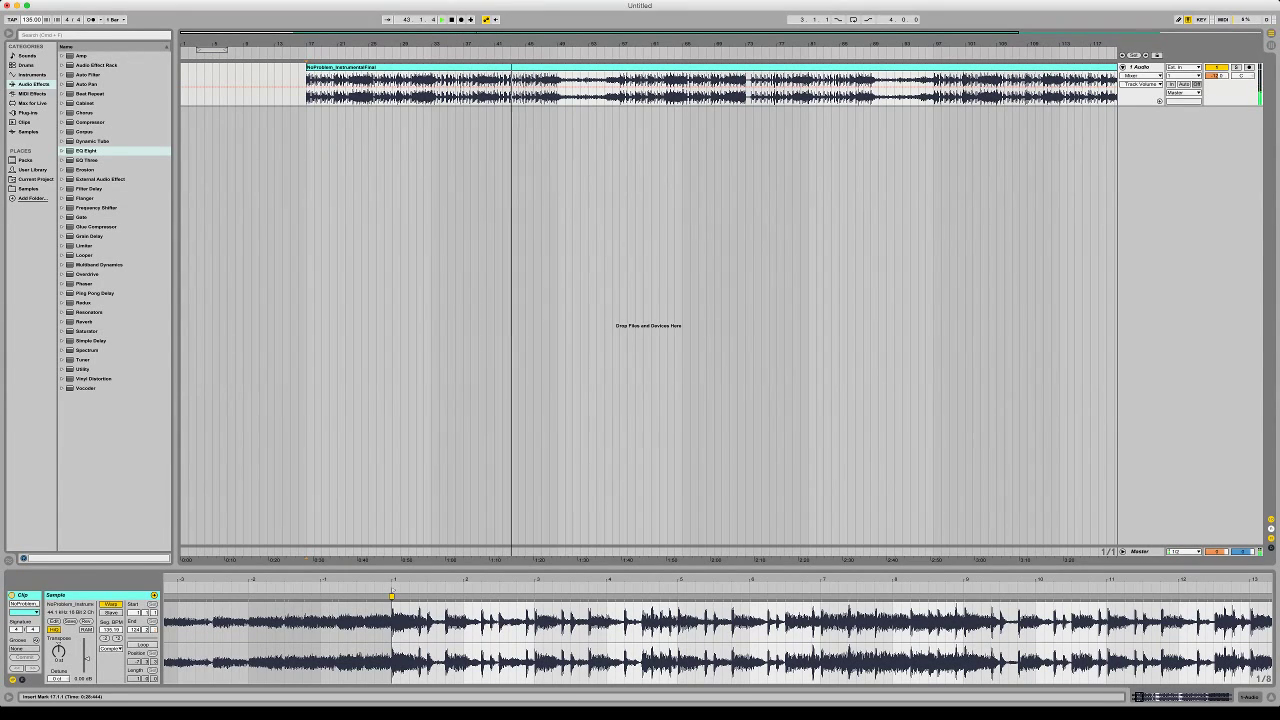
left_click_drag(307, 67, 241, 67)
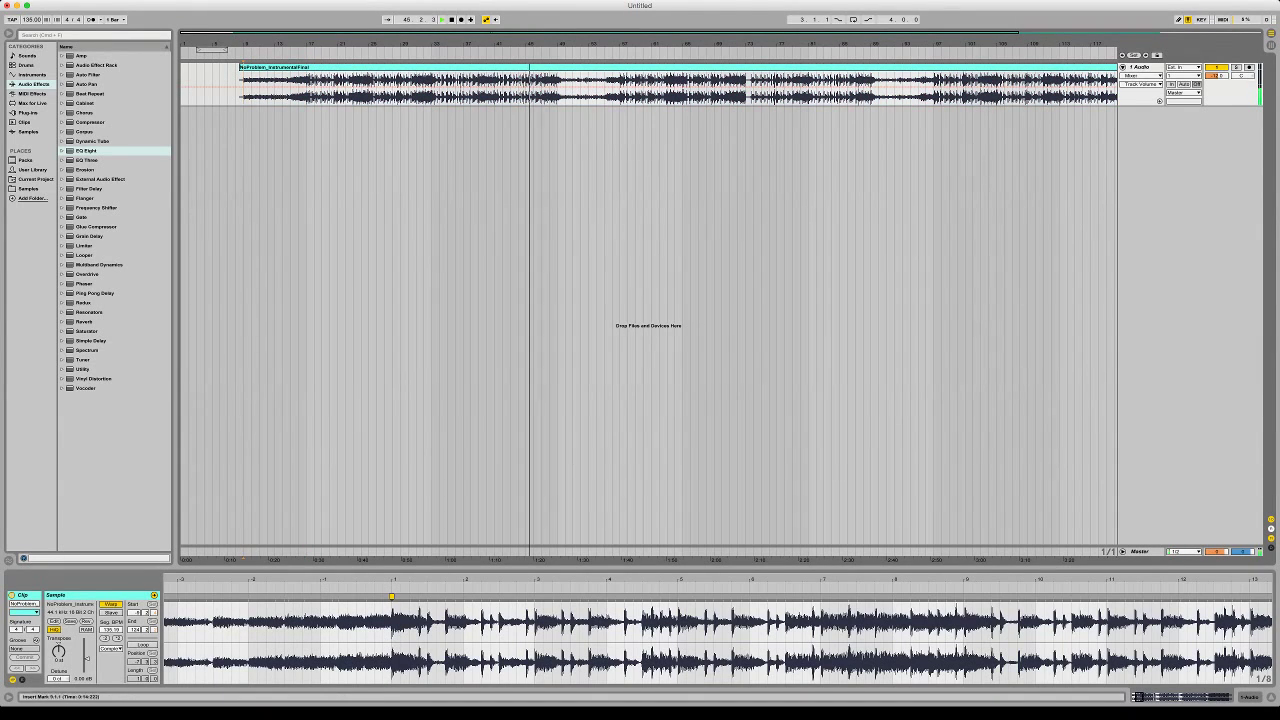
key("super+t")
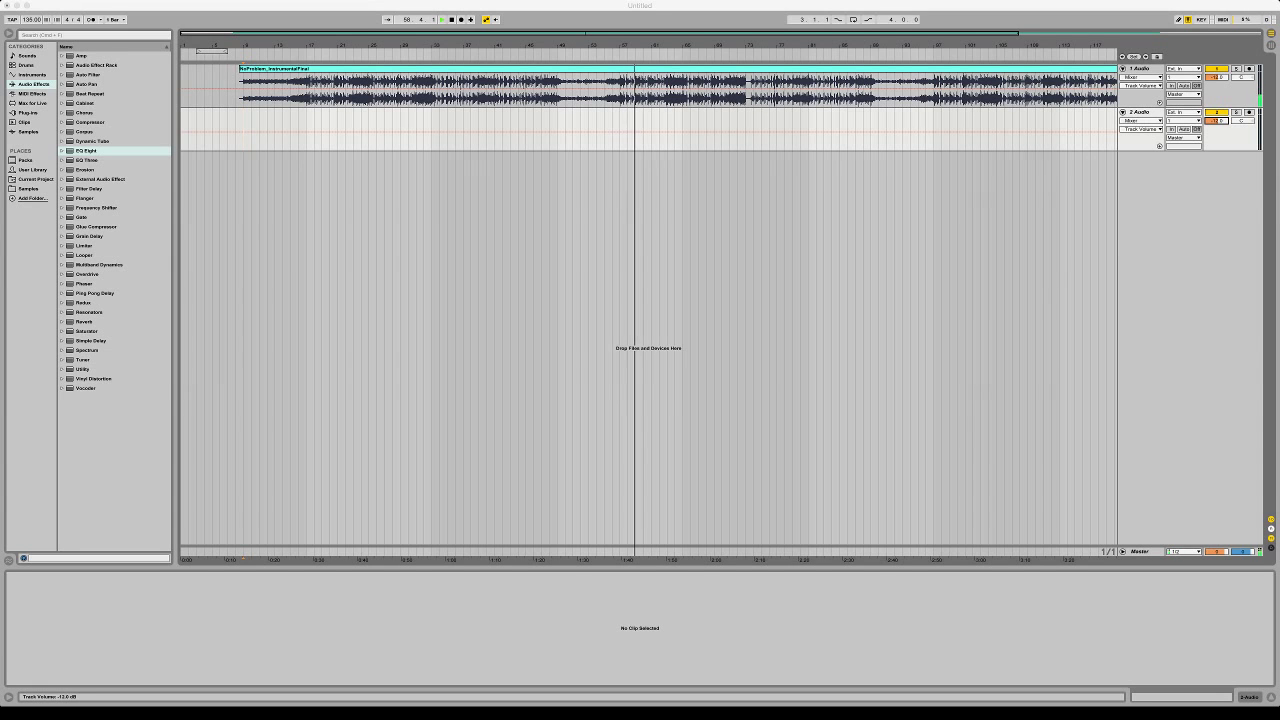
Place the Starboy (Acapella) file on the second audio track at bar 9 and play from there
left_click_drag(345, 240, 243, 131)
key("space")
key("space")
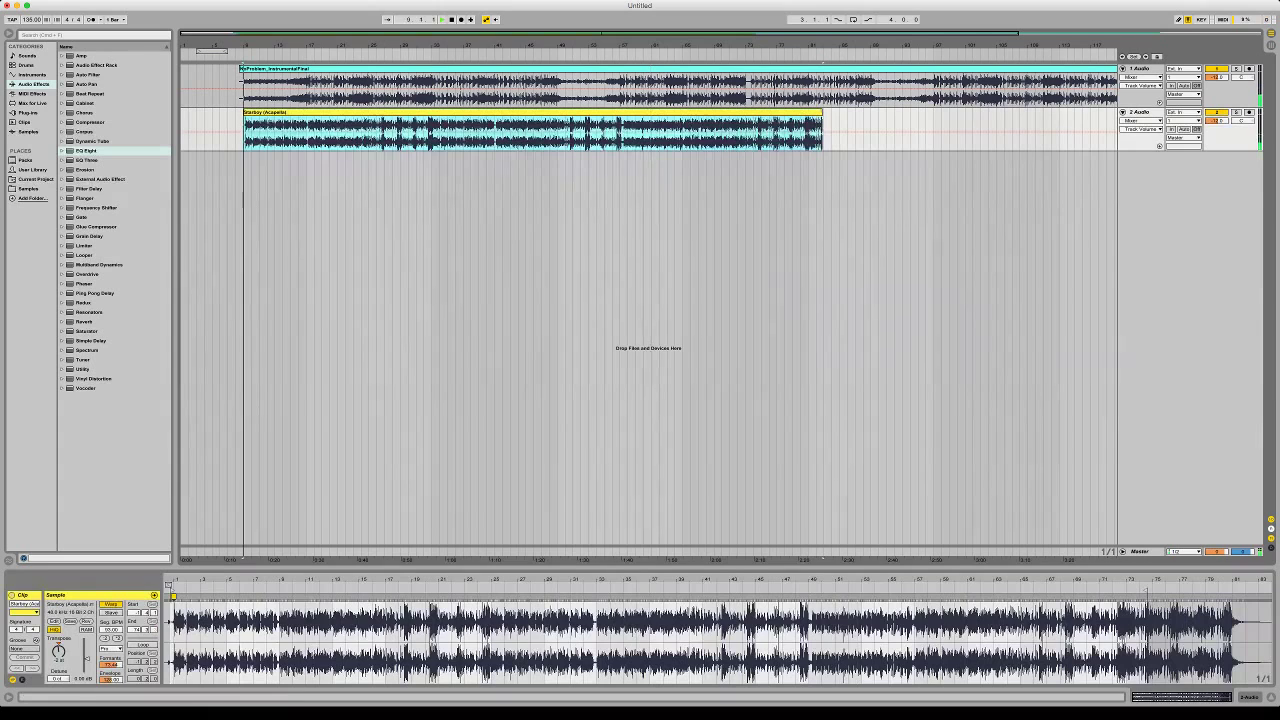
Lower the acapella track's volume and add an EQ Eight that cuts the highs around 10.6 kHz by about 11 dB
left_click_drag(1216, 121, 1216, 132)
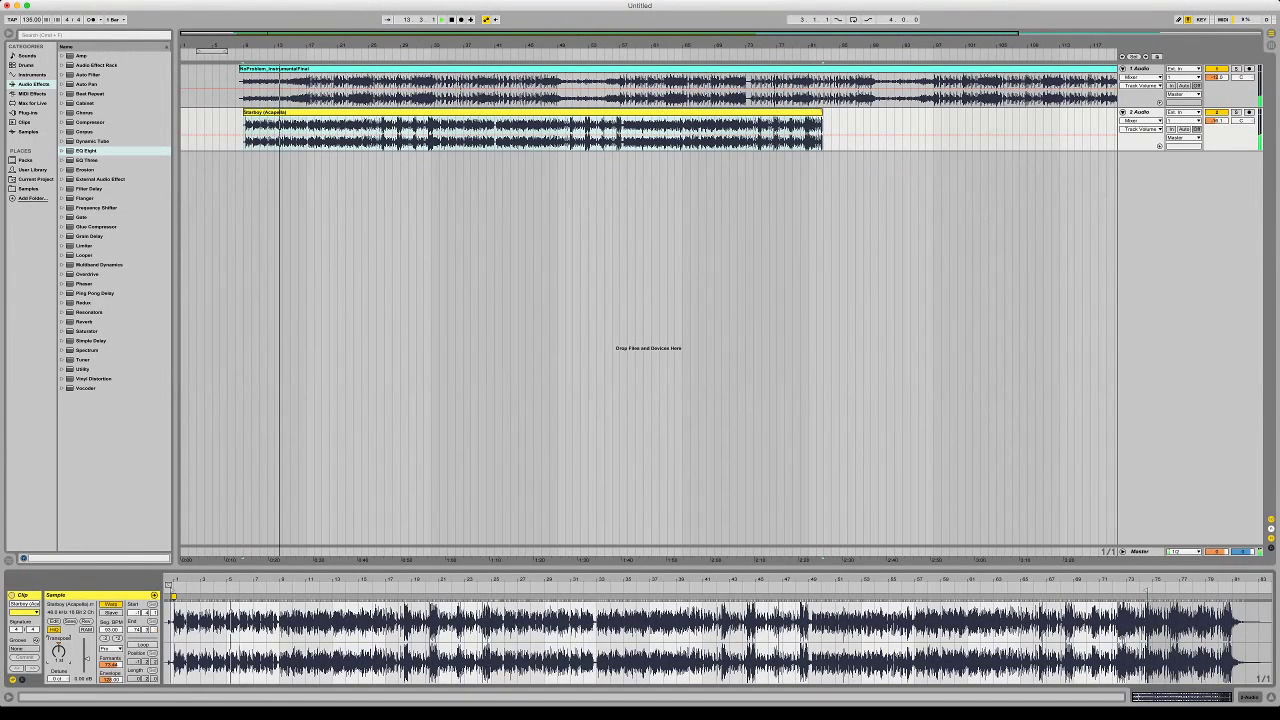
double_click(87, 151)
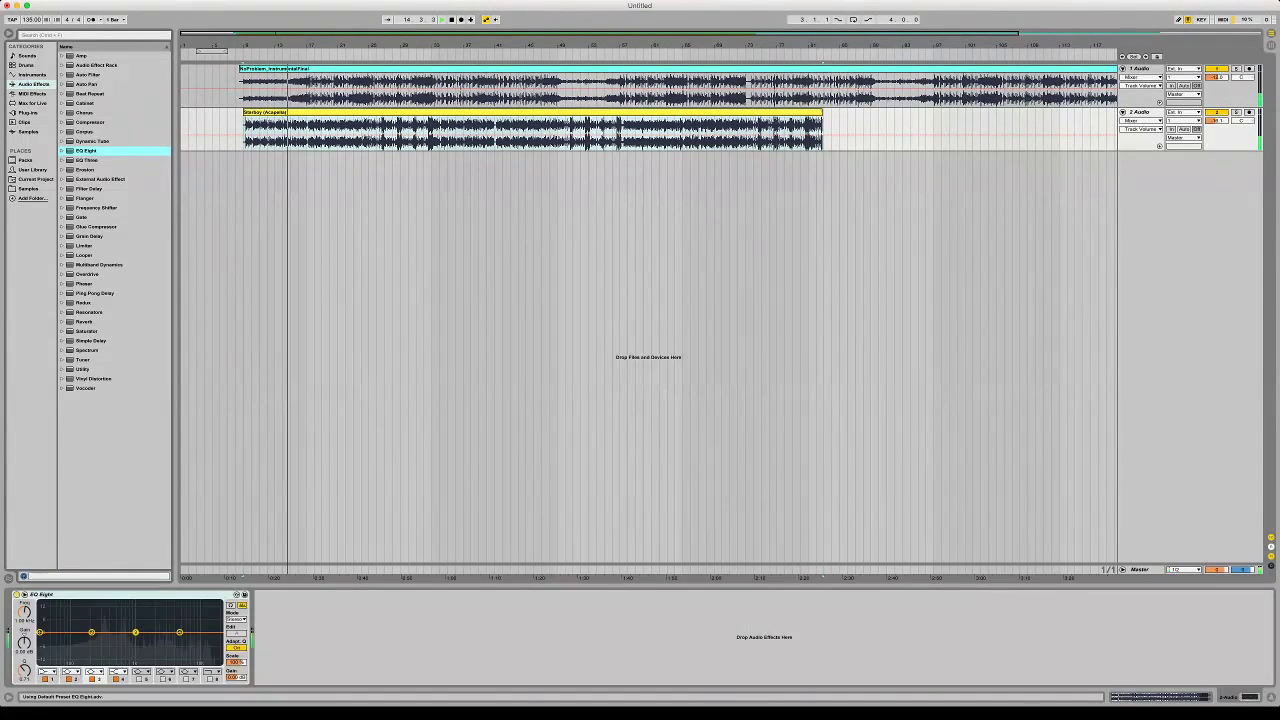
left_click_drag(136, 632, 200, 656)
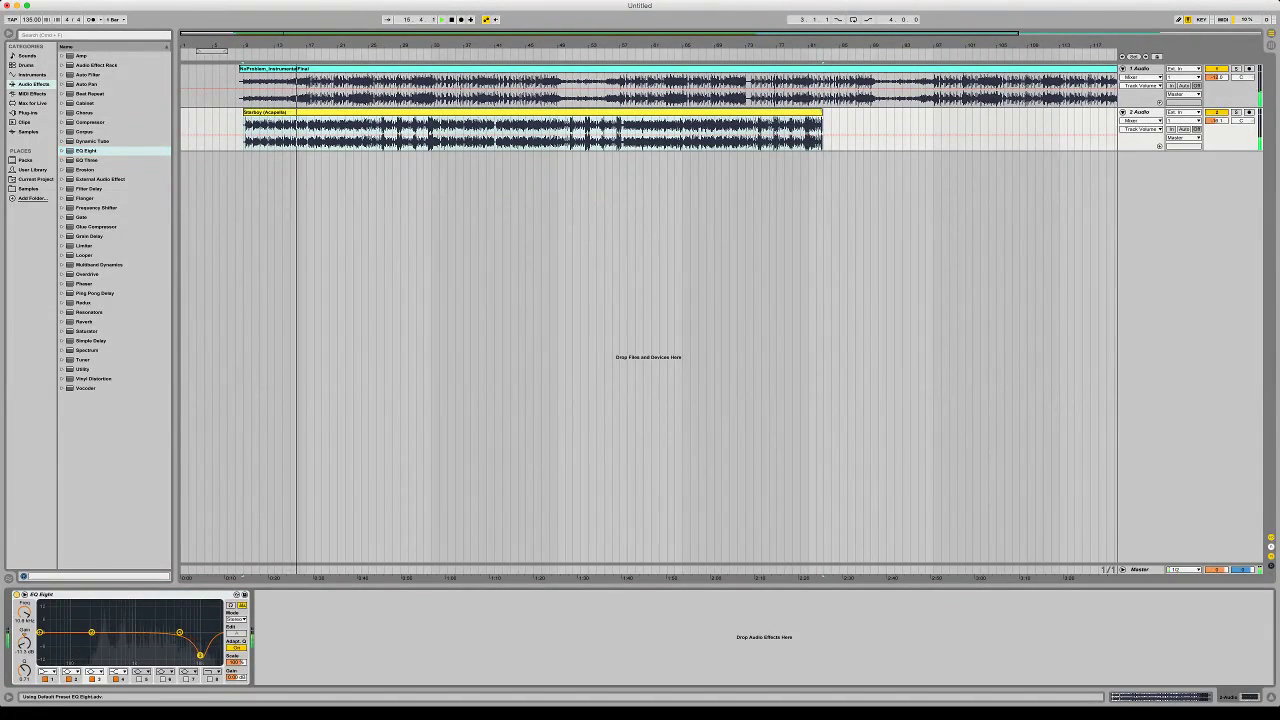
Set the project tempo to 119 BPM and raise the acapella track's volume slightly
left_click(32, 20)
type("120")
key("Return")
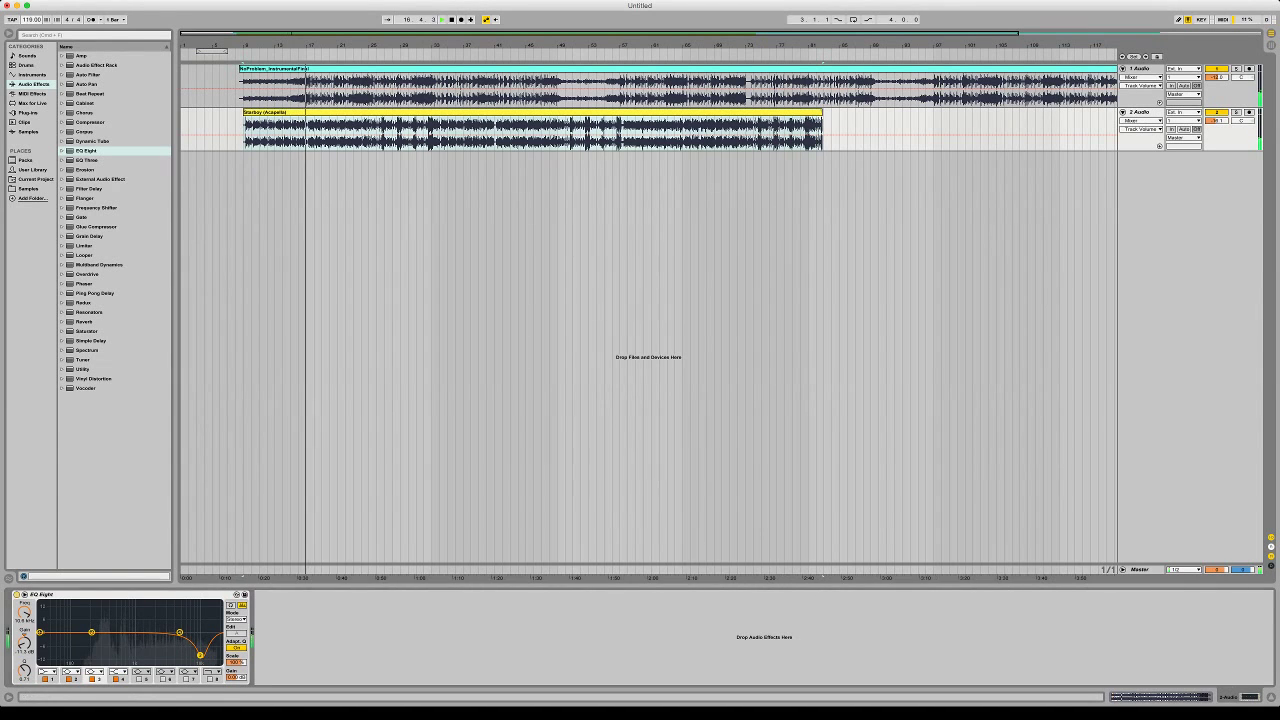
key("Down")
left_click_drag(1217, 121, 1217, 118)
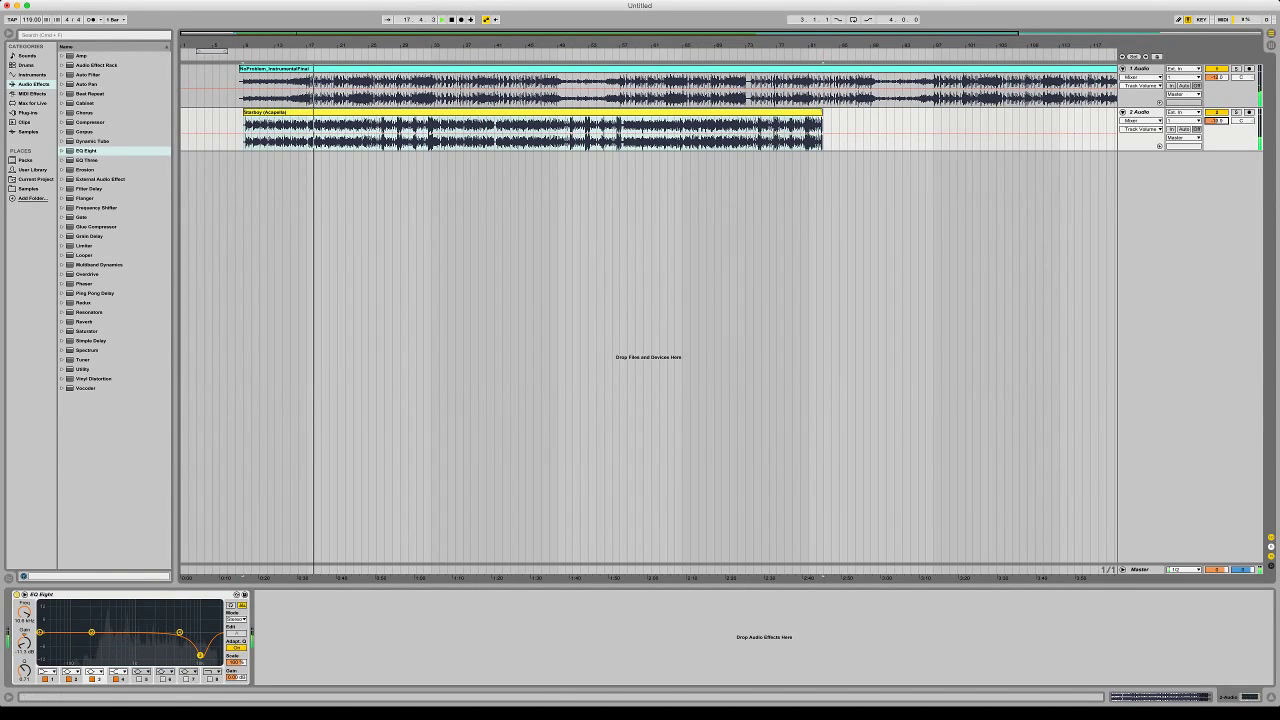
Delete the Starboy (Acapella) clip from the second track
double_click(500, 112)
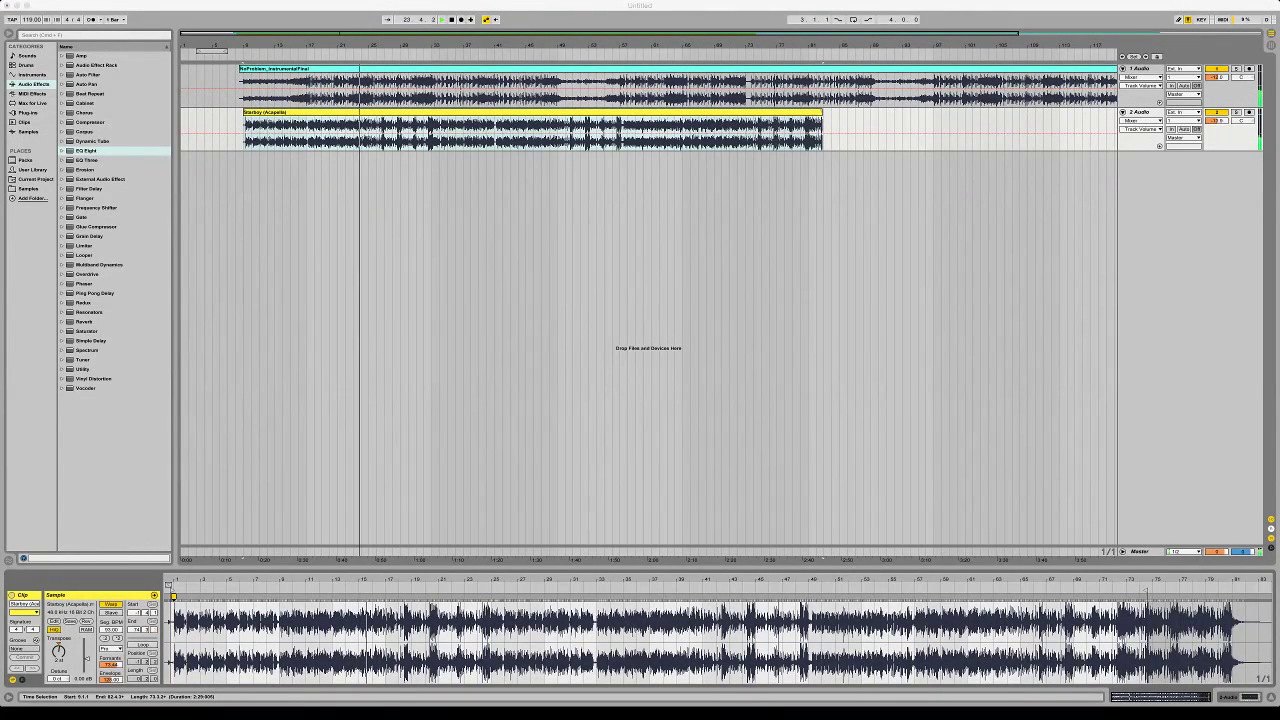
left_click(532, 112)
key("Delete")
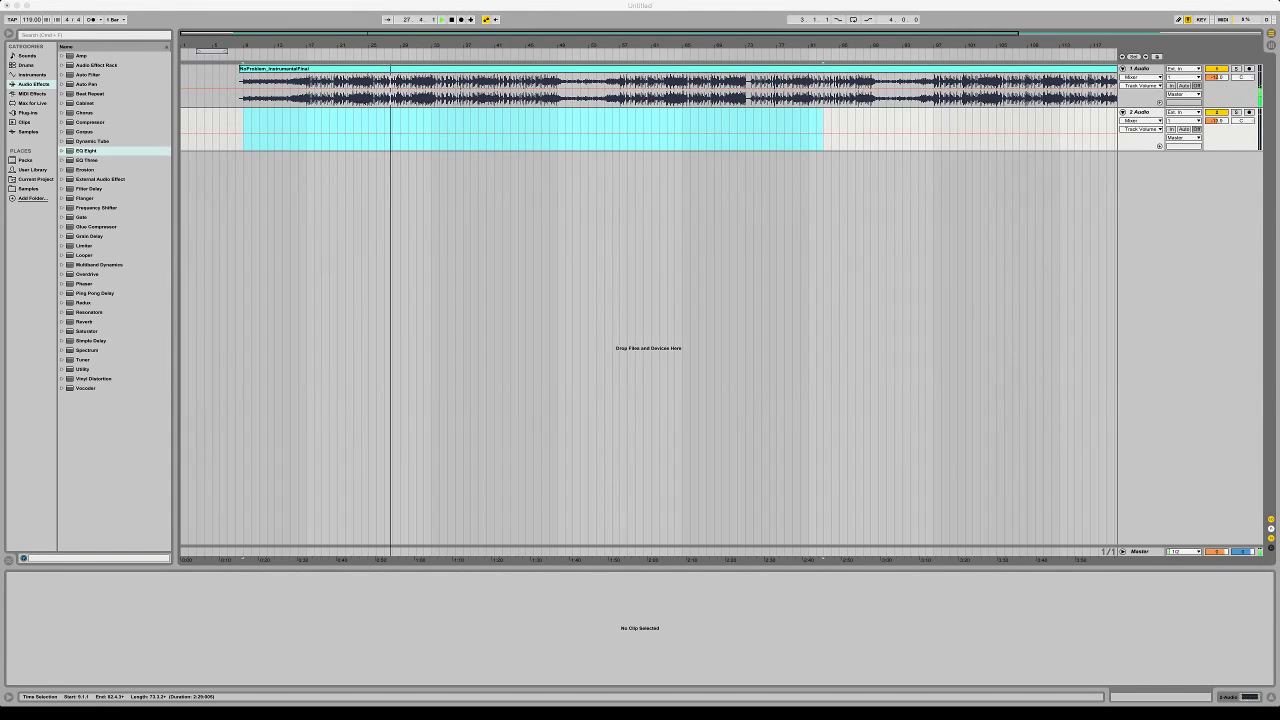
Place the Kendrick - Backseat Freestyle Acapella clips on the second track at bar 9 and play from there
left_click_drag(408, 137, 243, 130)
key("space")
key("space")
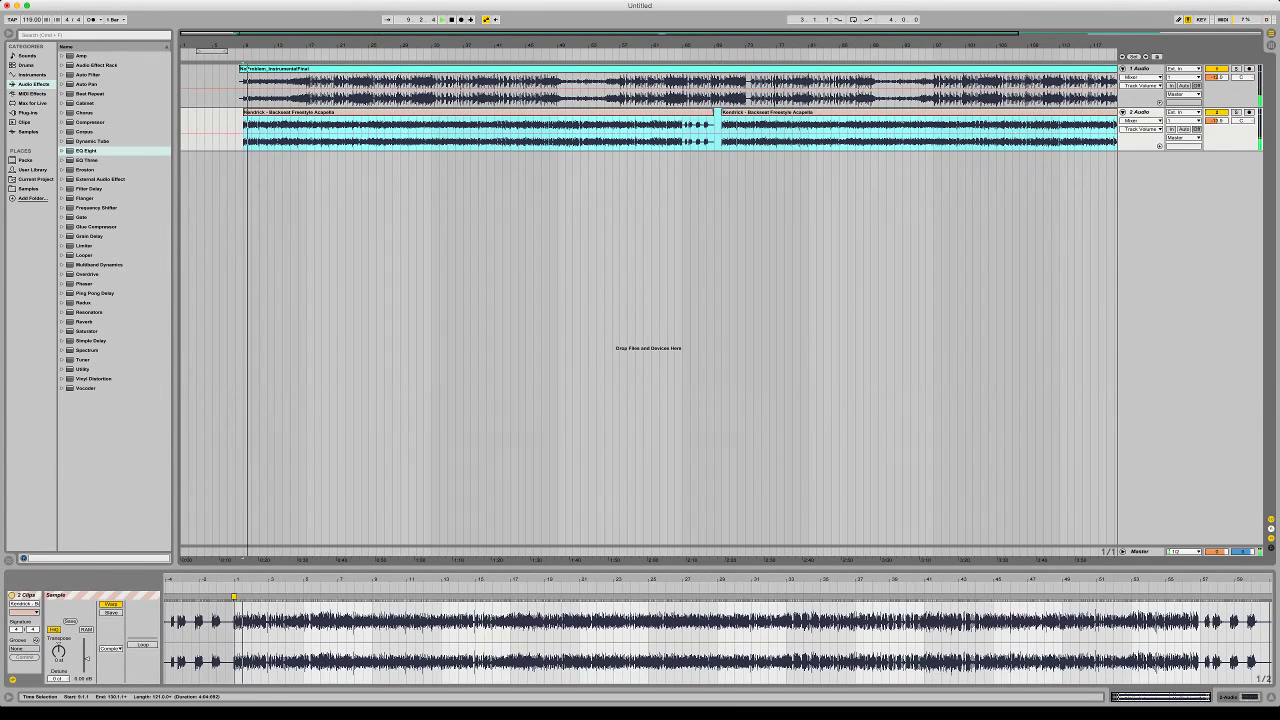
Double the first Backseat Freestyle clip's segment BPM, set the project tempo to 141 BPM and replay from bar 9
double_click(300, 112)
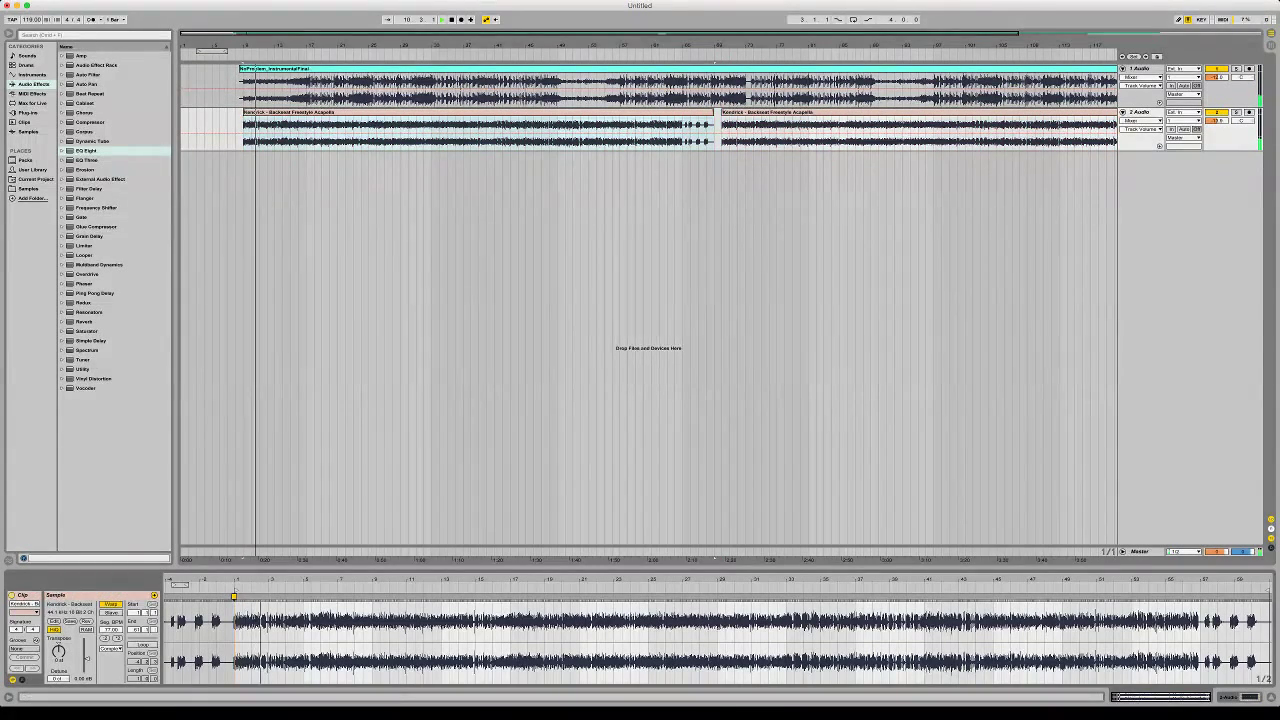
left_click(118, 638)
key("space")
key("space")
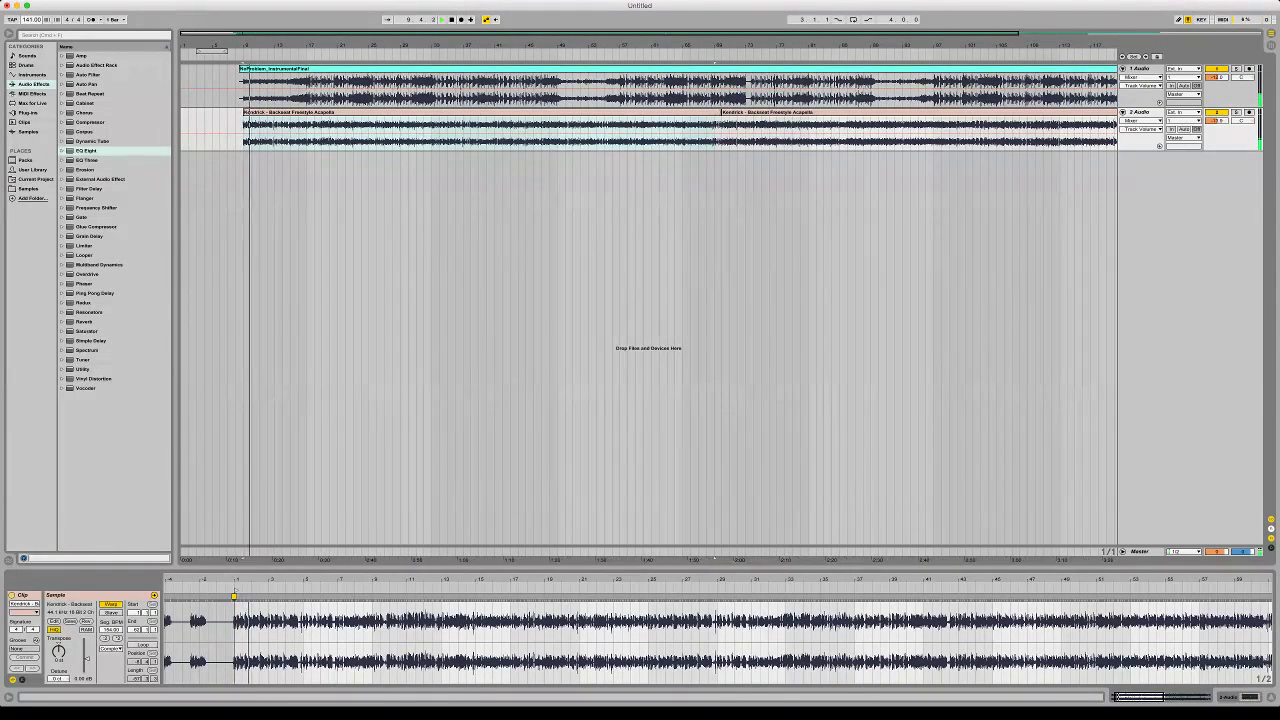
Switch band 1 of the acapella's EQ Eight to a low cut at about 160 Hz and reshape the mid bands
key("shift+Tab")
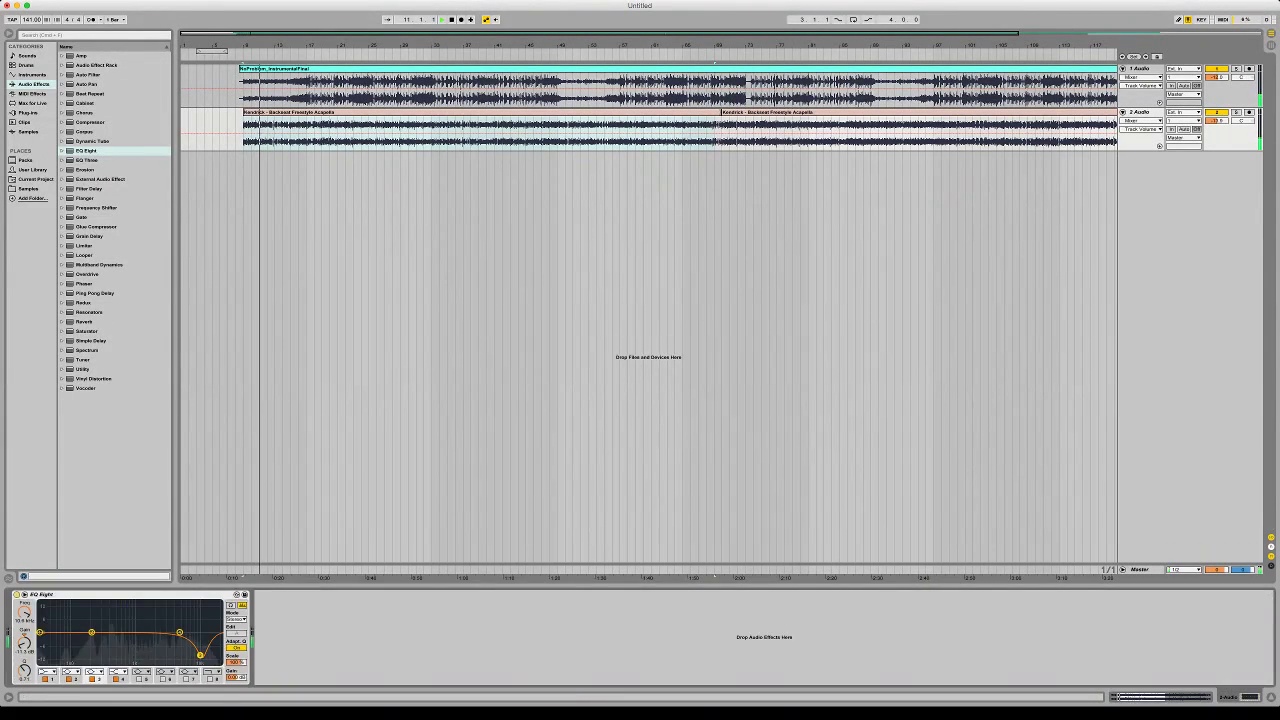
left_click(47, 672)
left_click(47, 661)
left_click_drag(40, 633, 79, 648)
left_click_drag(180, 632, 85, 647)
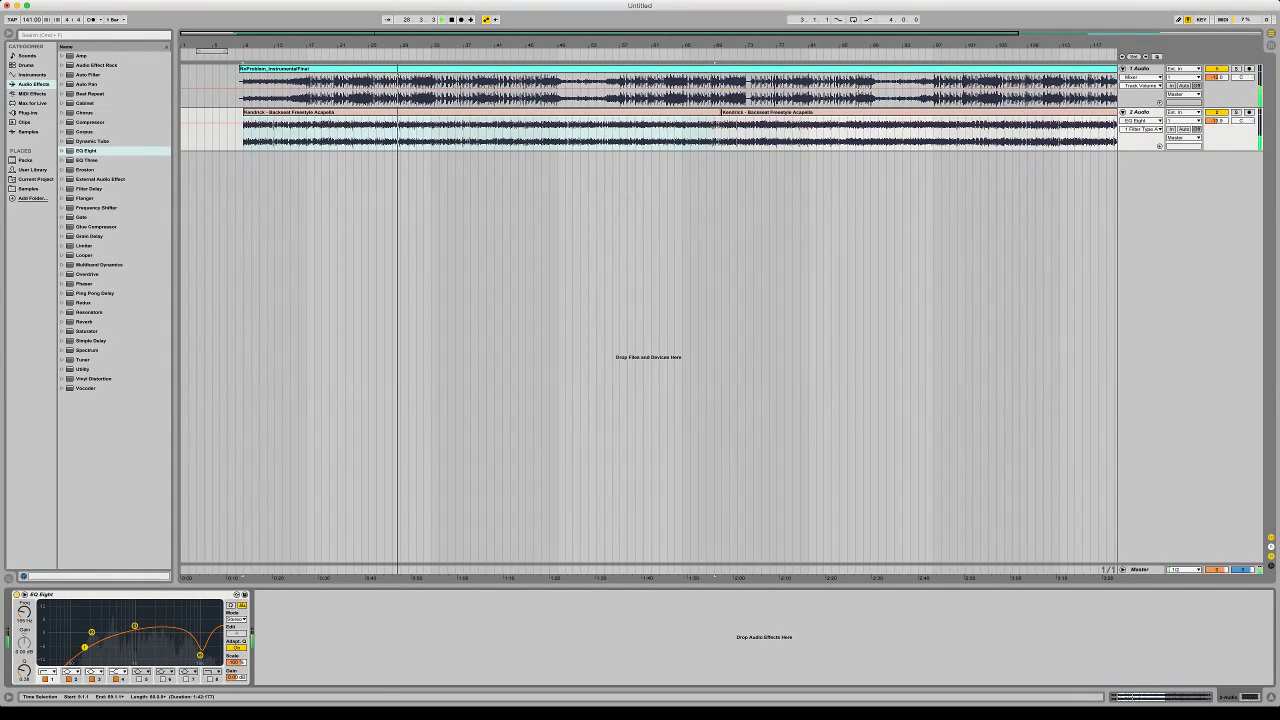
Delete both Backseat Freestyle clips from the second track
left_click(480, 112)
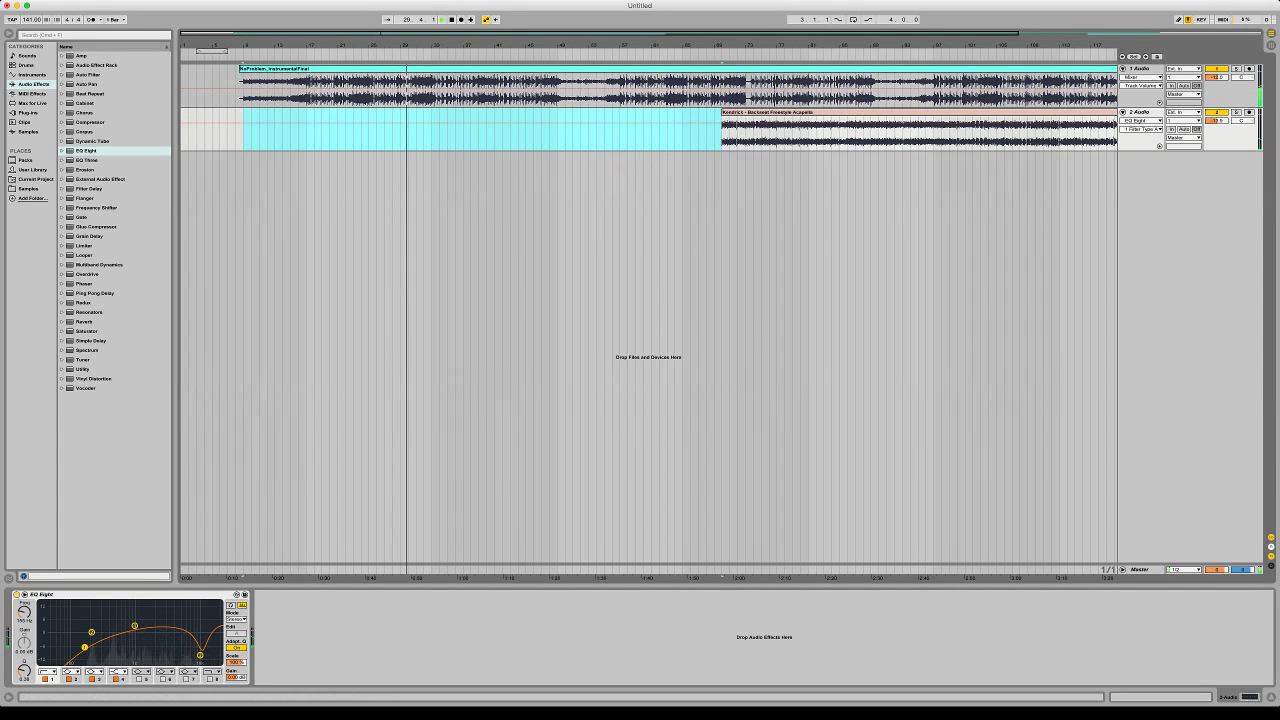
key("Delete")
key("Delete")
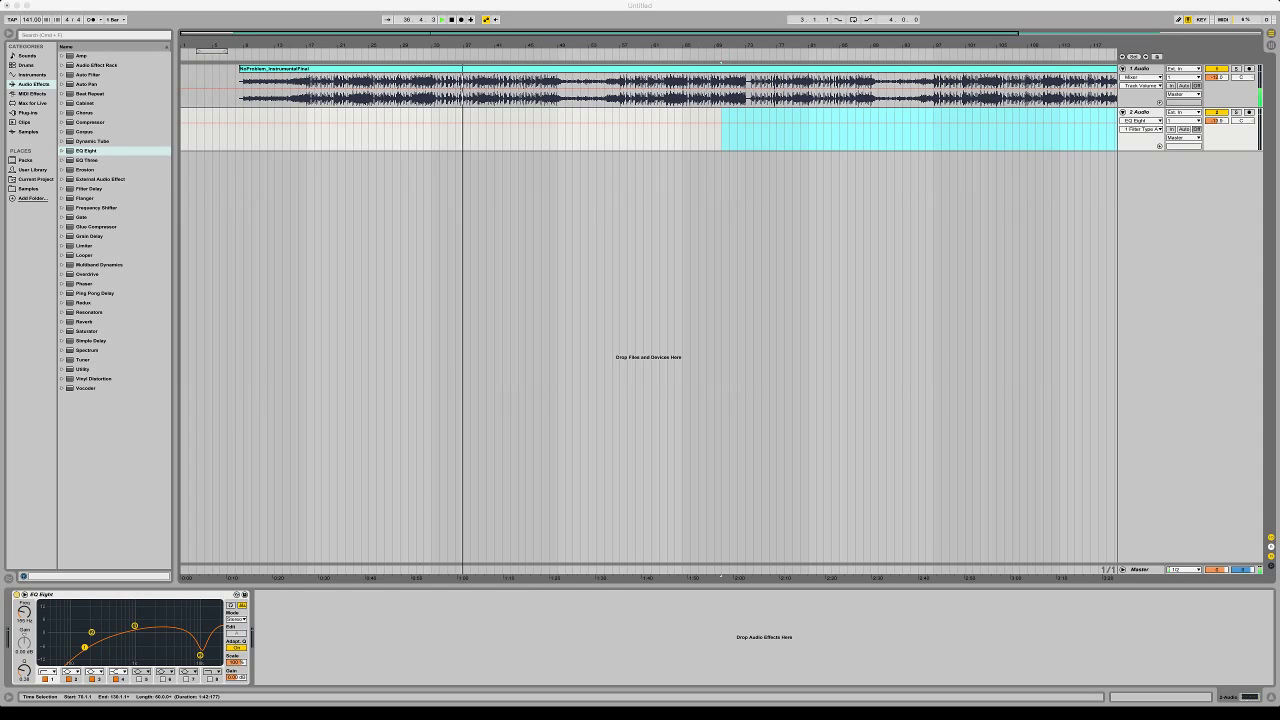
left_click(557, 130)
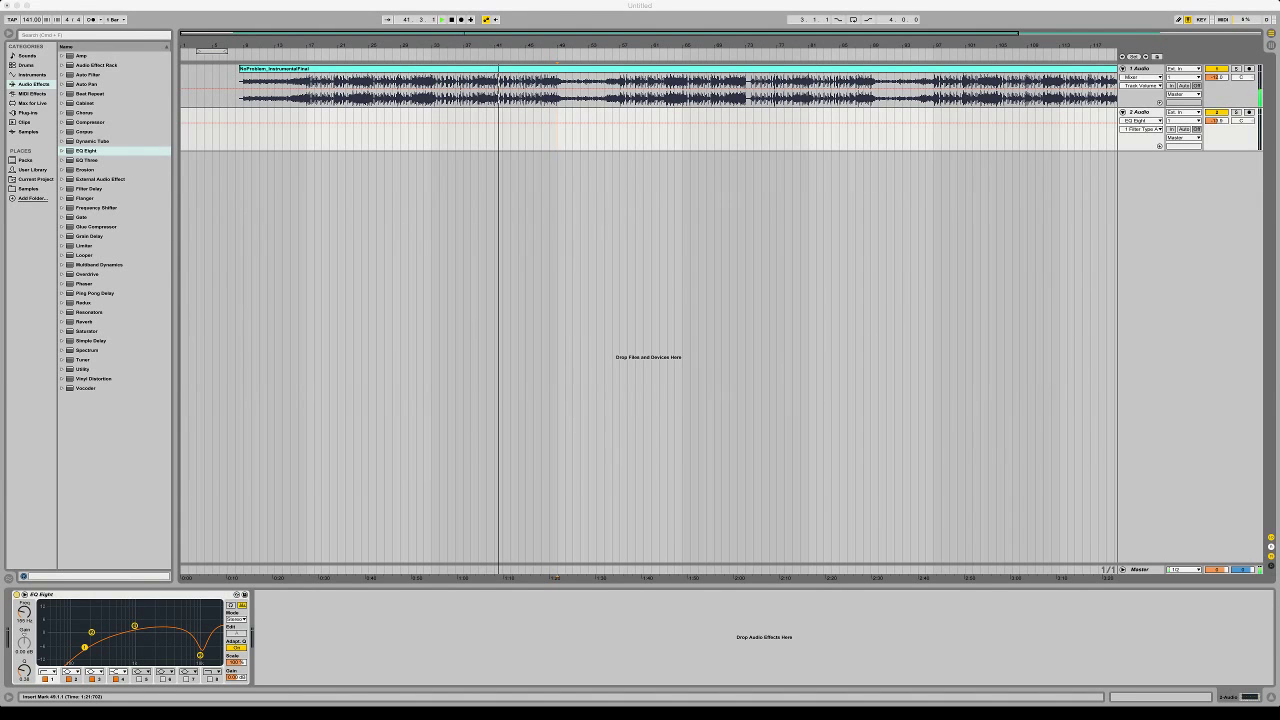
Place the Destiny's Child Say My Name (Acapella) on the second track at bar 9, play it and open its clip settings
left_click_drag(344, 85, 244, 130)
key("space")
key("space")
double_click(290, 112)
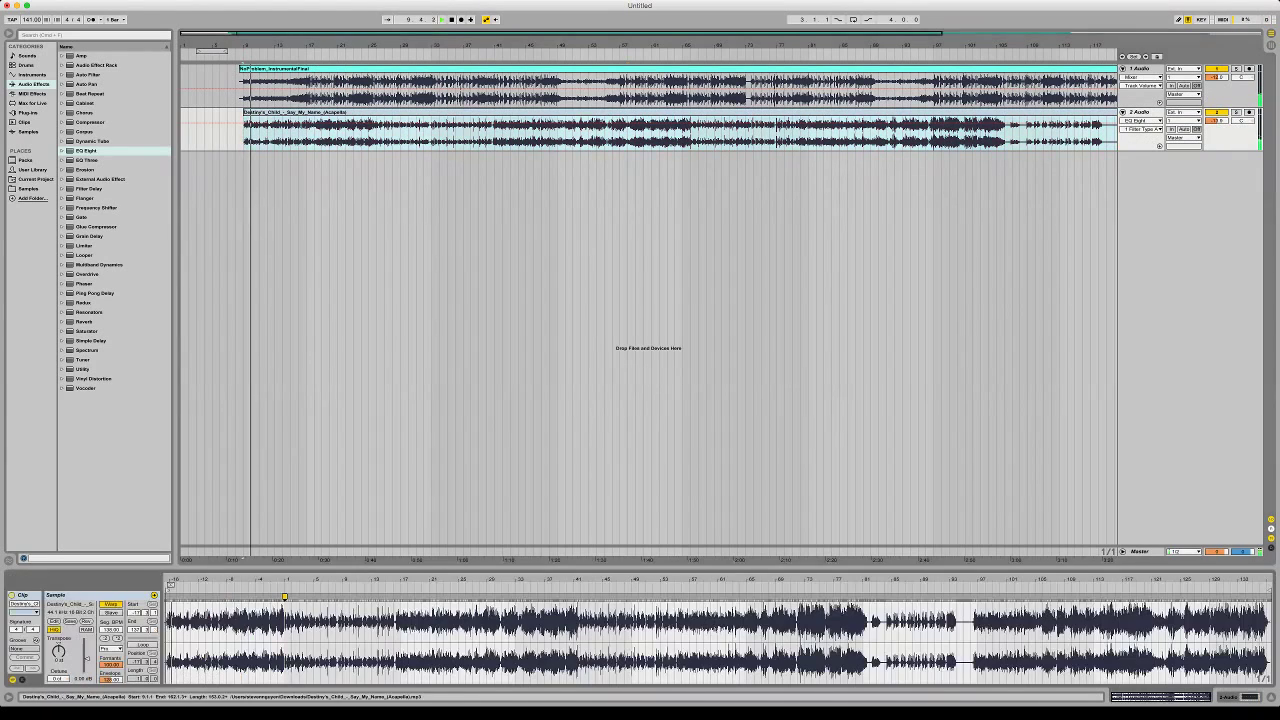
Try the Say My Name acapella transposed down 3 semitones against the instrumental
left_click_drag(58, 651, 58, 657)
key("space")
key("space")
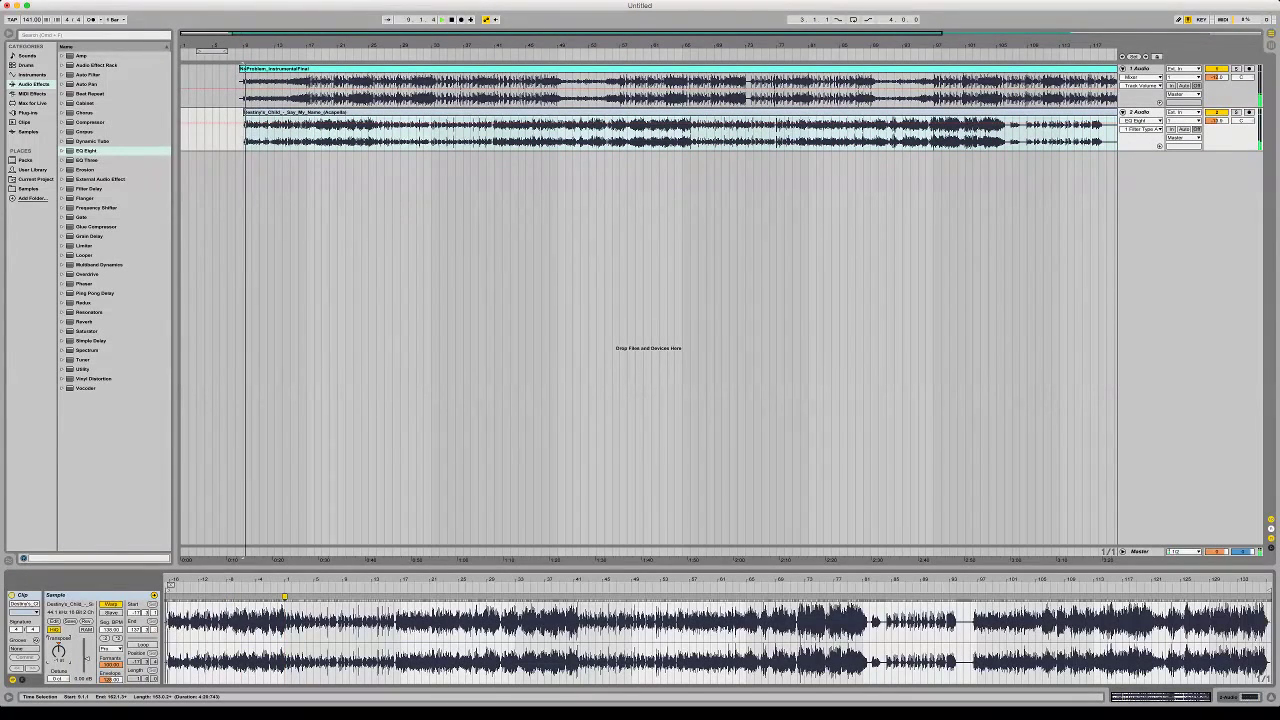
key("Down")
key("Down")
key("space")
key("space")
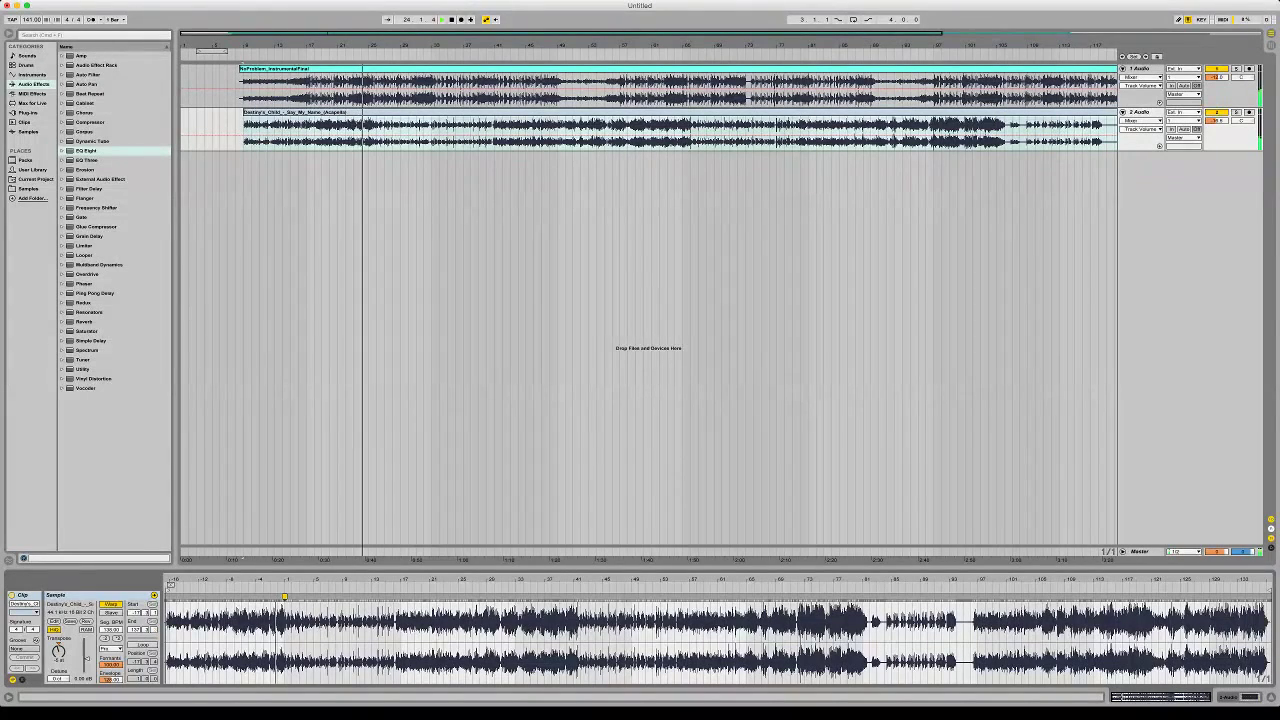
Move the Say My Name acapella to start at bar 17 and transpose it down 1 semitone
left_click_drag(58, 651, 58, 637)
key("space")
key("space")
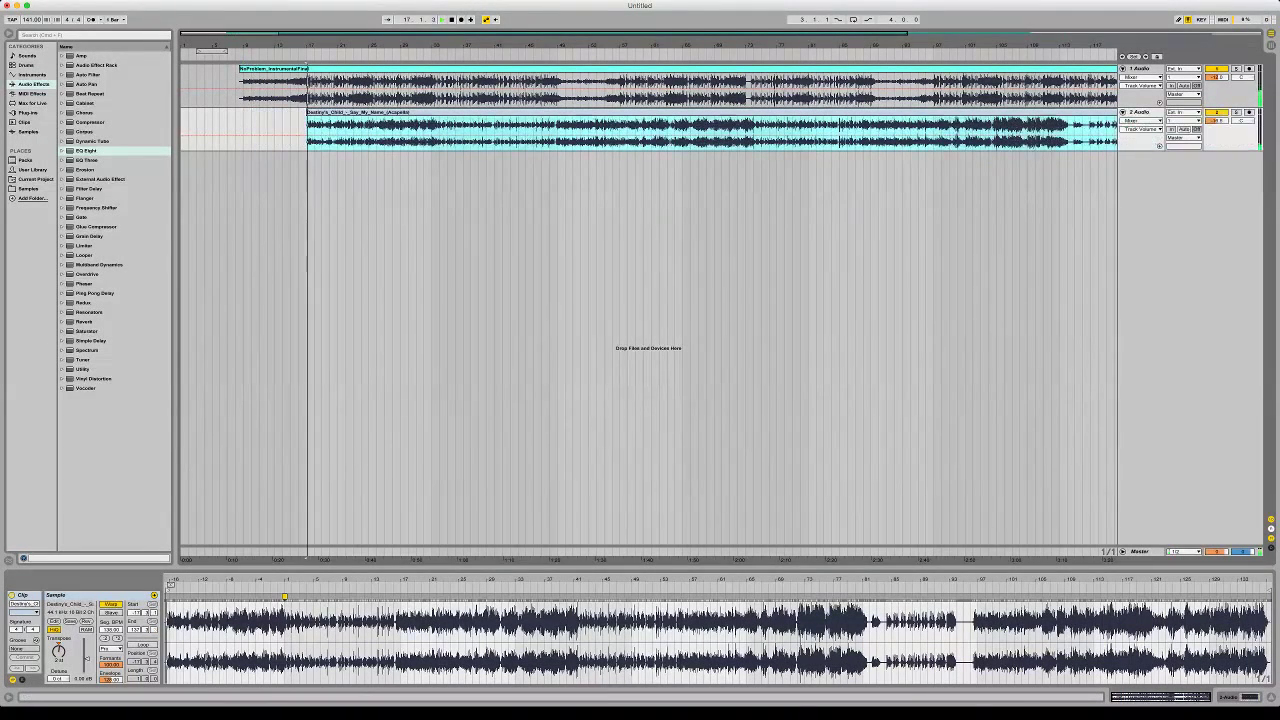
left_click_drag(58, 651, 58, 656)
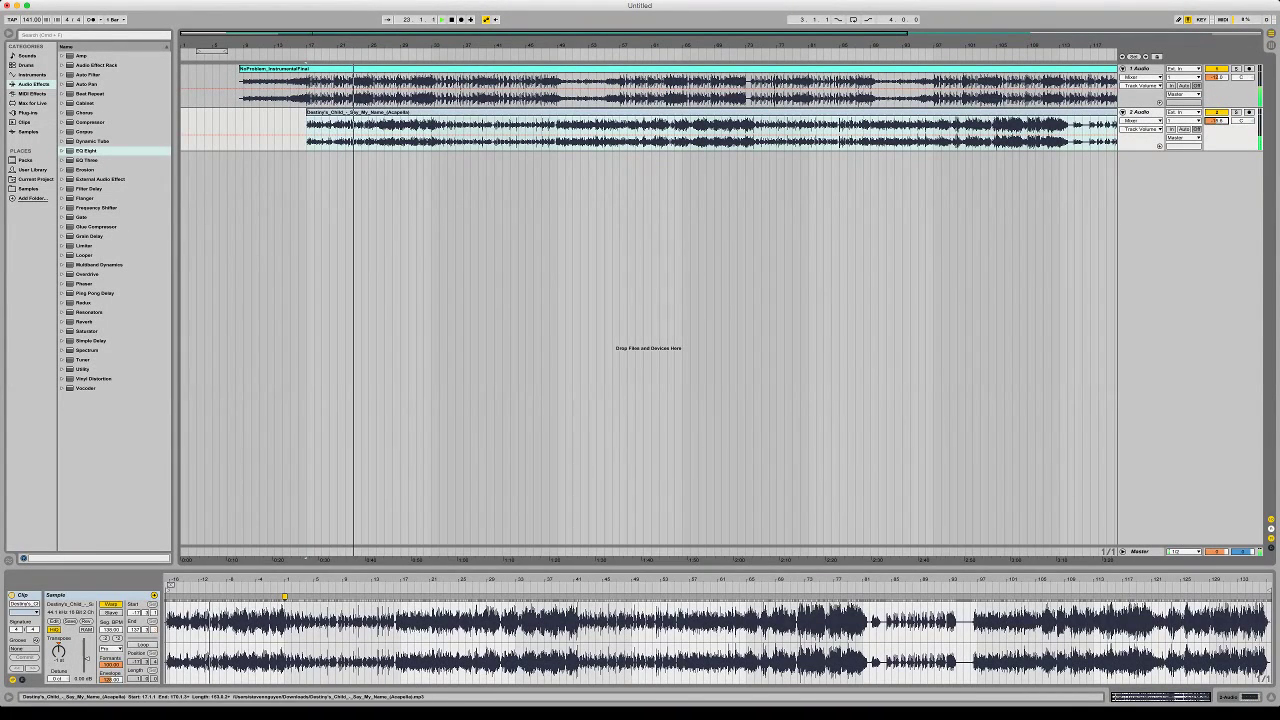
Split the Say My Name acapella at bar 33, delete the first part and move the remainder to bar 17 for playback
key("super+a")
left_click(330, 131)
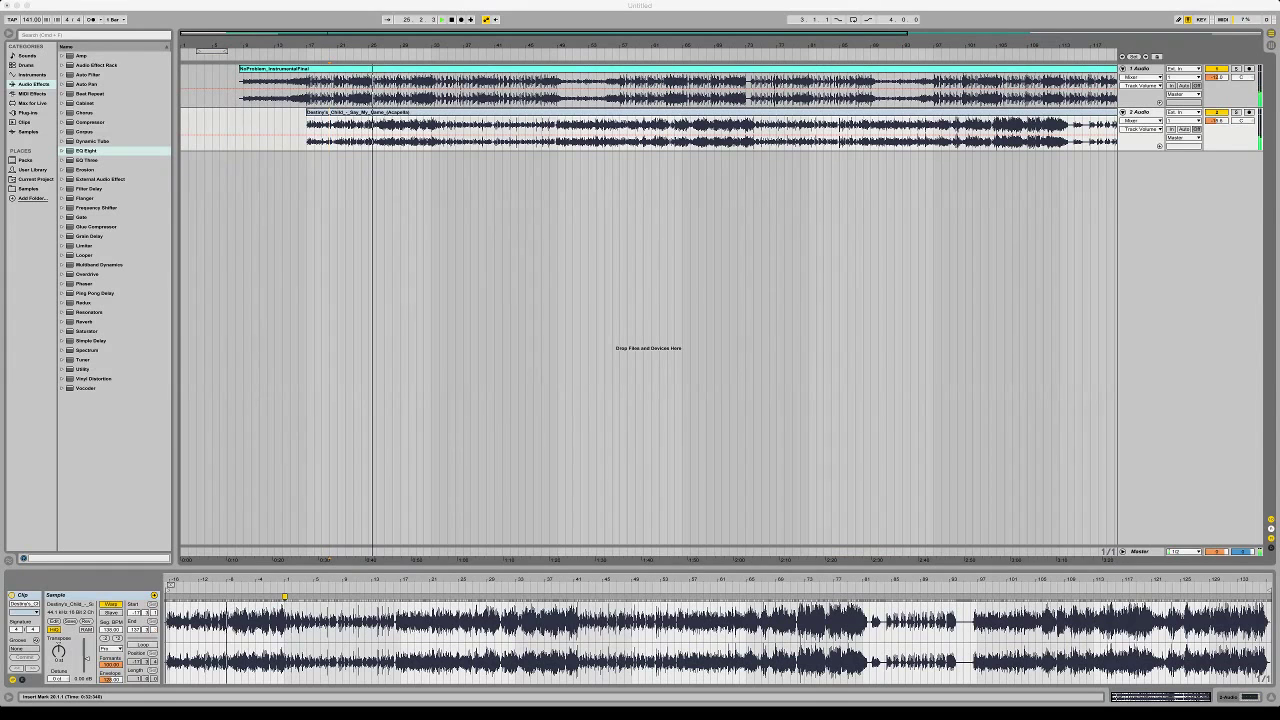
key("super+Tab")
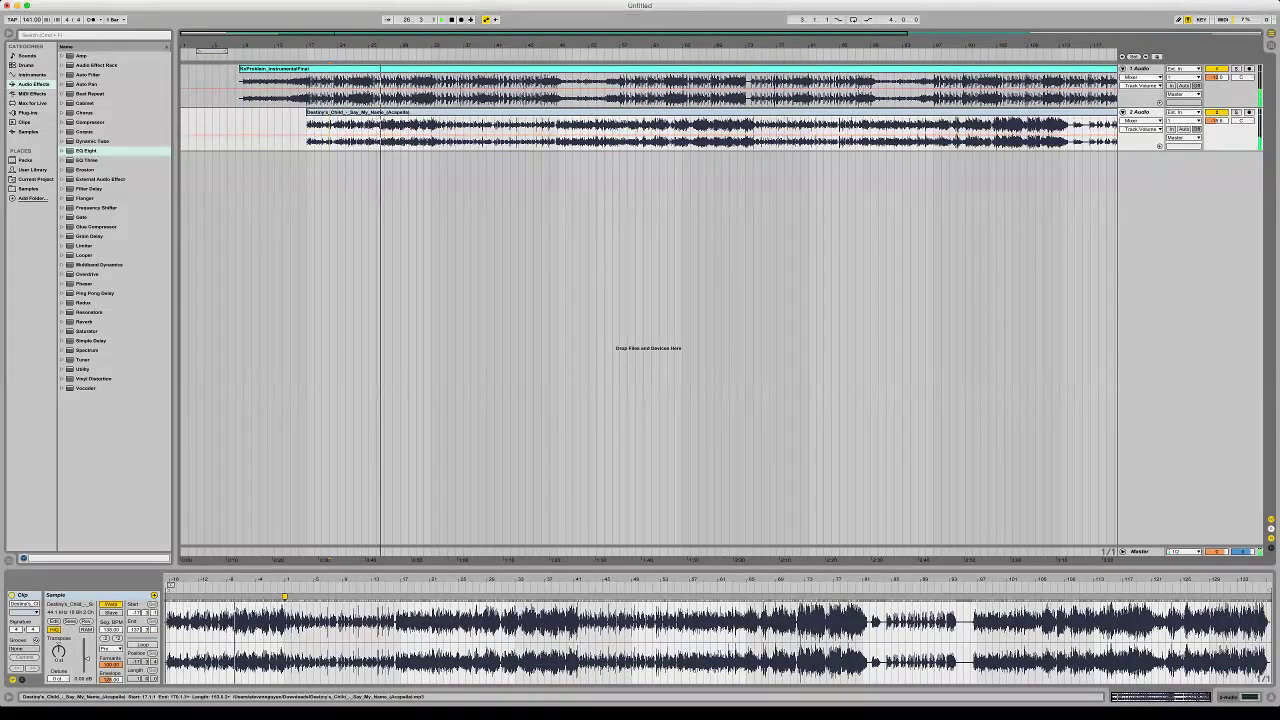
left_click(430, 131)
key("super+e")
left_click(400, 112)
key("Delete")
left_click_drag(450, 112, 326, 112)
key("space")
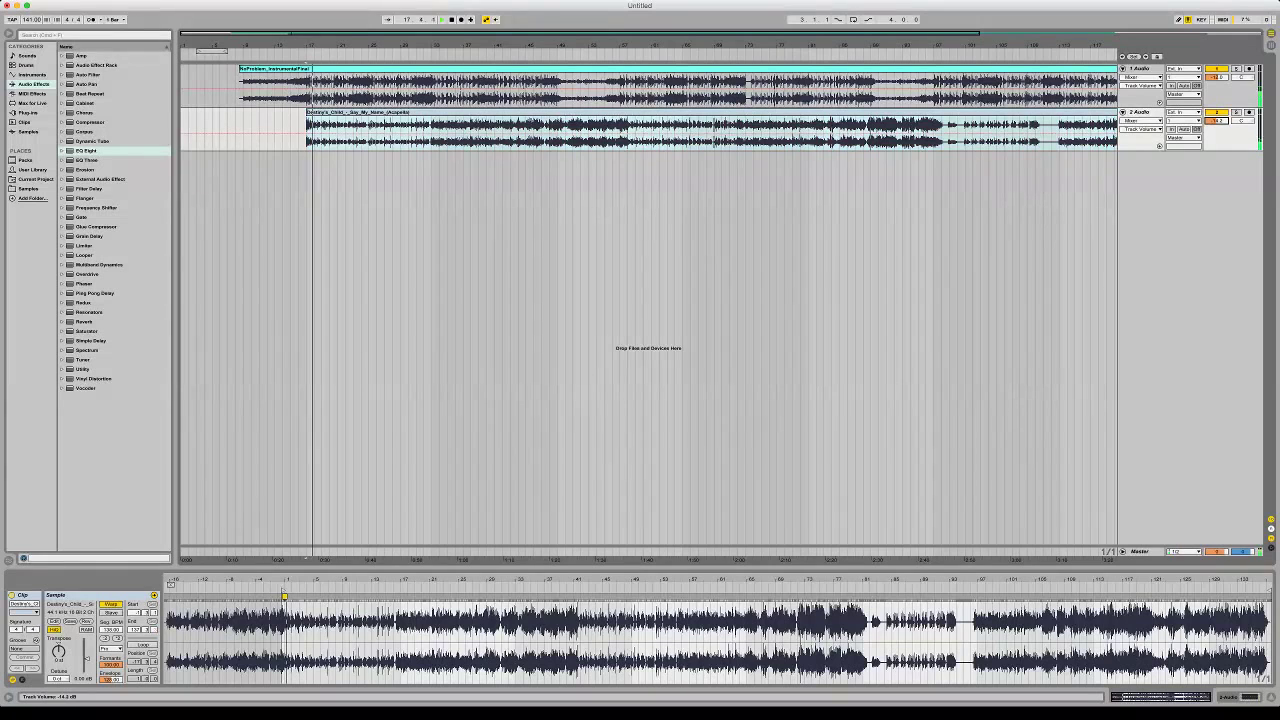
Add an EQ Eight to the instrumental track with a cut of about 5 dB near 800 Hz, and lower the acapella track's volume
key("shift+Tab")
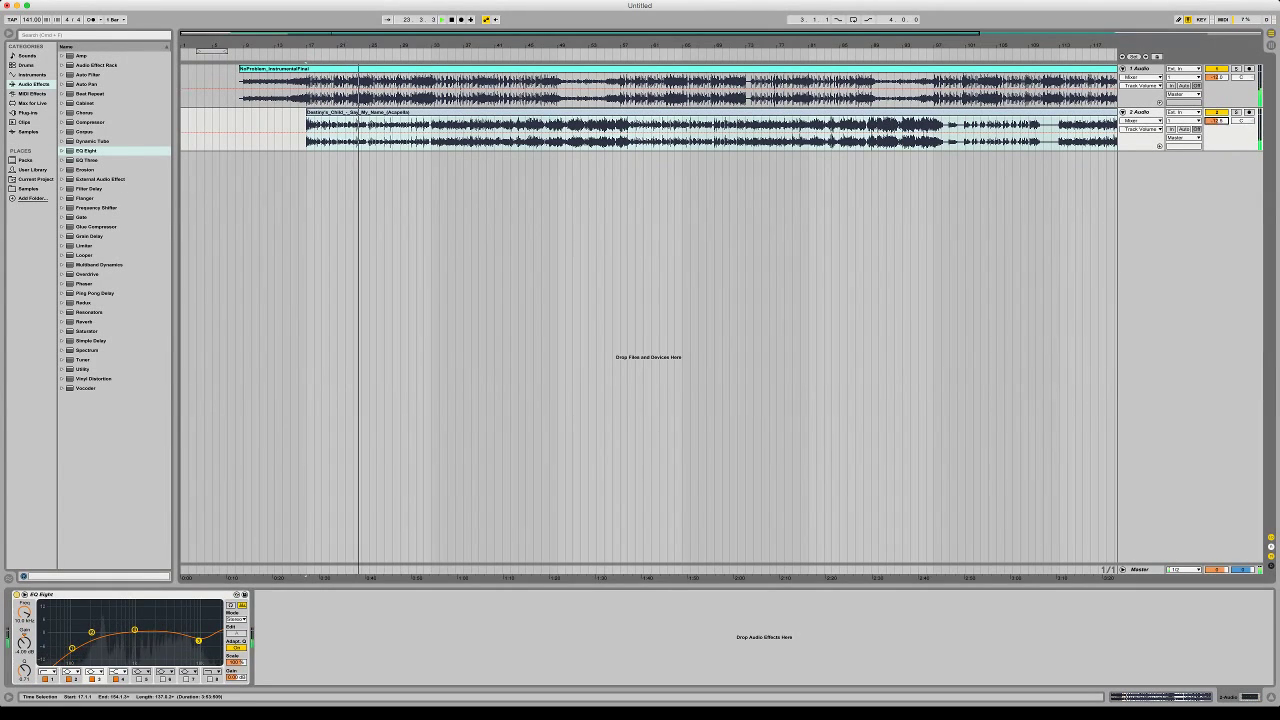
left_click_drag(86, 151, 300, 88)
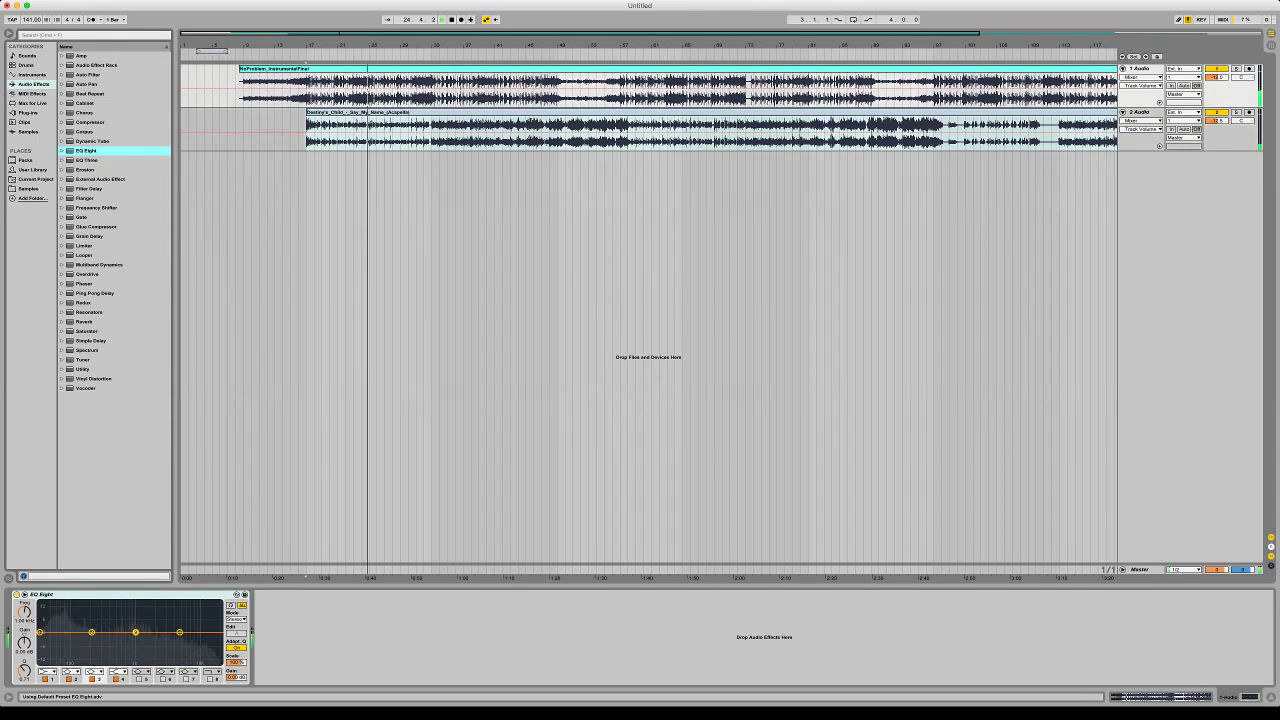
left_click_drag(135, 632, 130, 643)
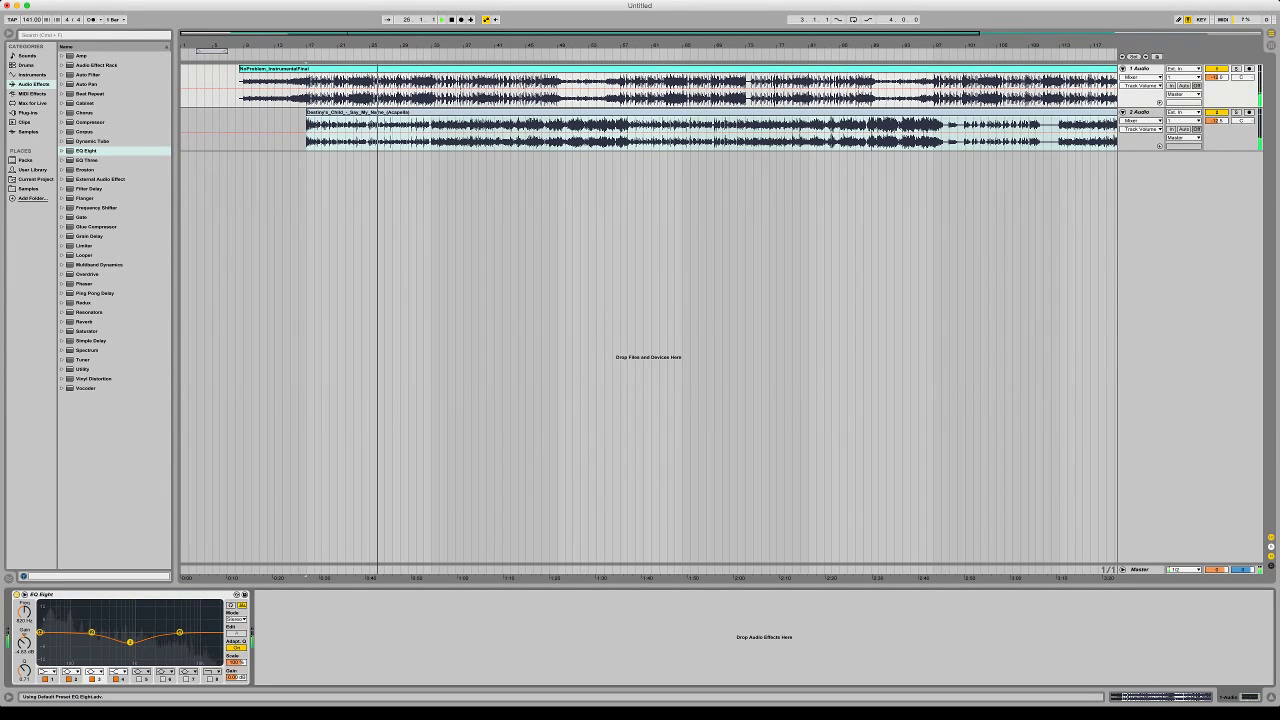
left_click_drag(1216, 121, 1216, 125)
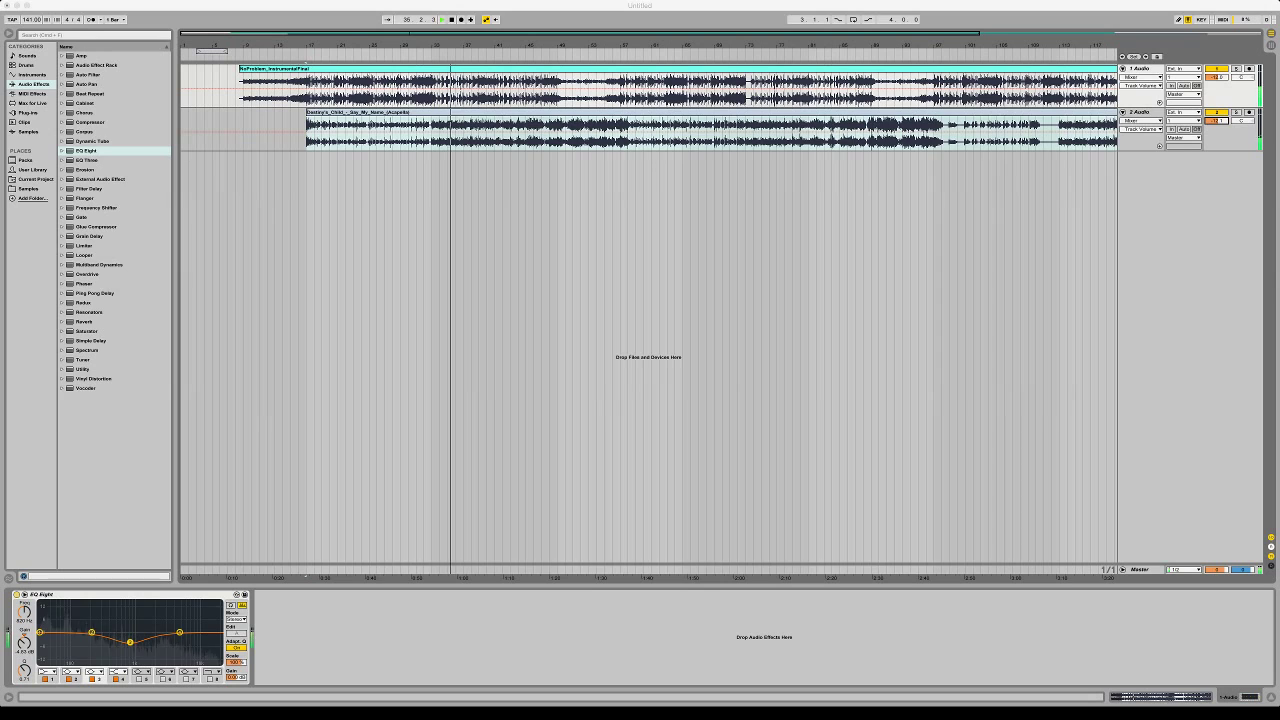
Stop playback, delete the Say My Name acapella and set the insert mark at bar 17 on the first track
key("space")
left_click(450, 112)
key("Delete")
left_click(307, 97)
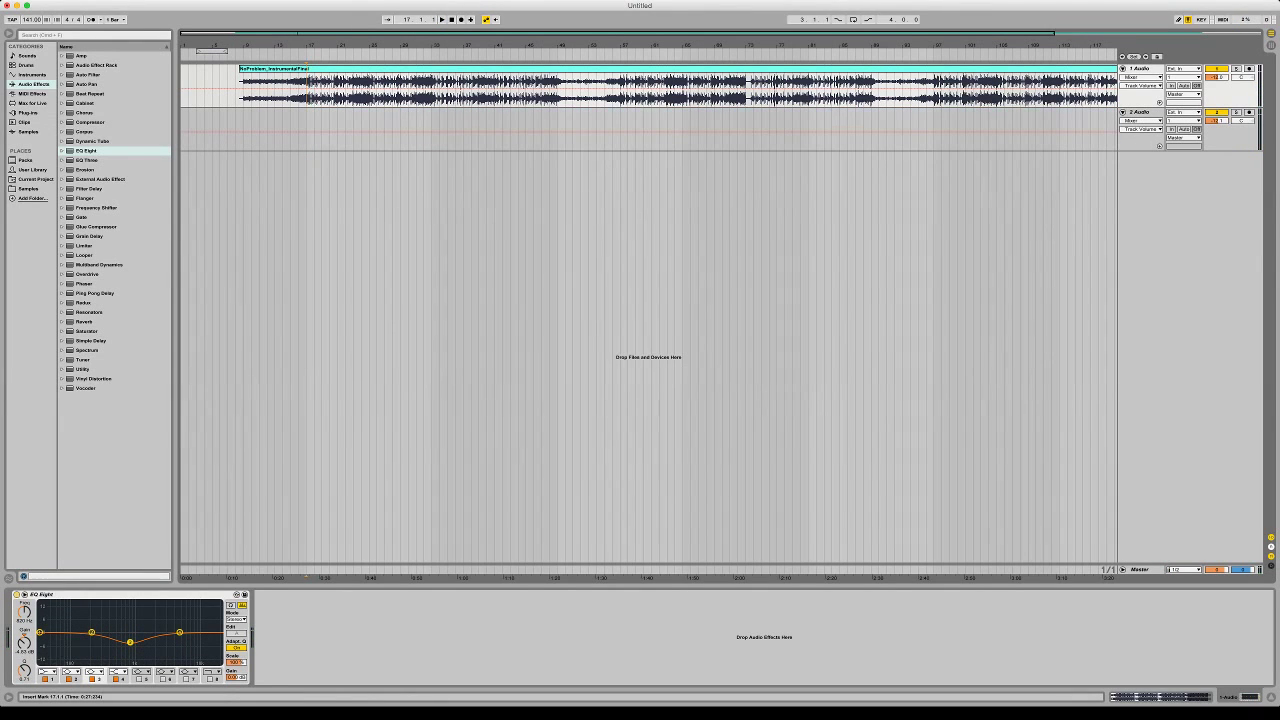
Replace the opening of the NoProblem instrumental with Fall Out Boy - Centuries (Official Instrumental) at bar 17 on the first track, and play it
key("super+Tab")
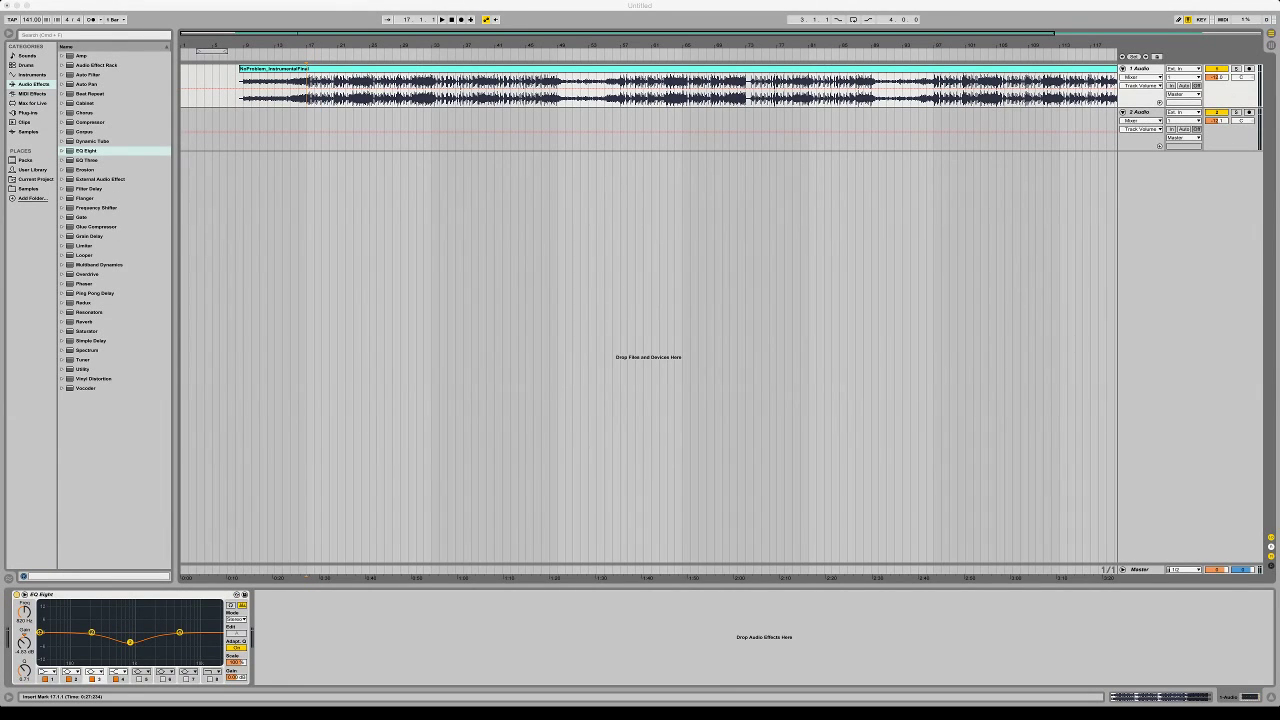
left_click_drag(182, 131, 307, 88)
left_click(272, 69)
key("Delete")
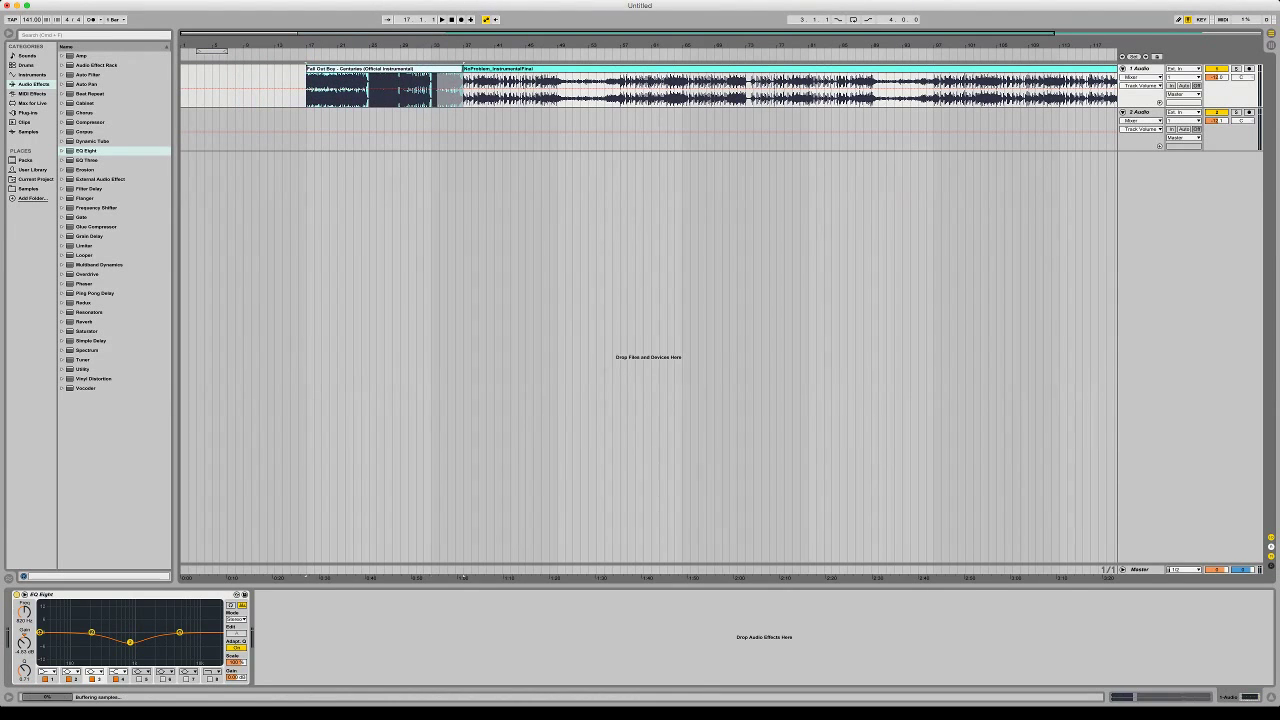
double_click(360, 69)
key("space")
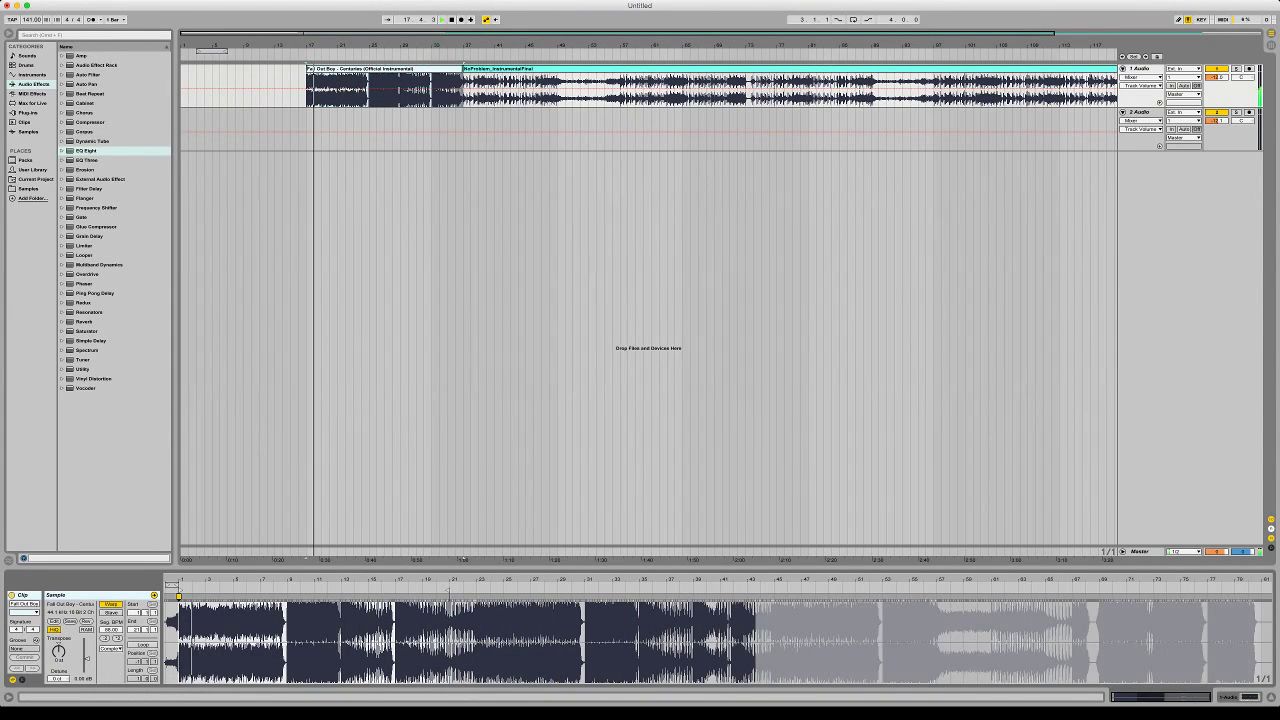
Double the Centuries instrumental's segment tempo to 176 BPM and restart its playback
left_click(118, 638)
key("space")
key("space")
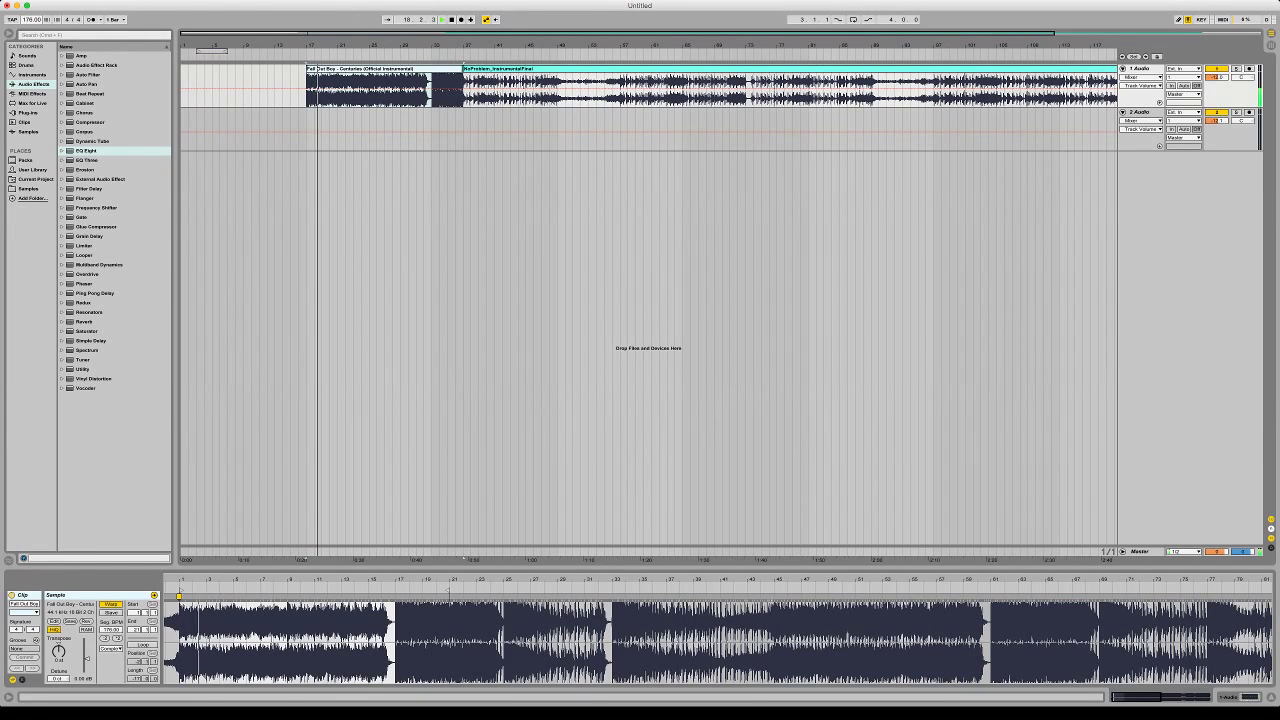
Delete the remaining NoProblem instrumental and extend the Centuries instrumental clip to the right to reveal the rest of the song
left_click(490, 69)
key("Delete")
left_click_drag(462, 69, 1200, 69)
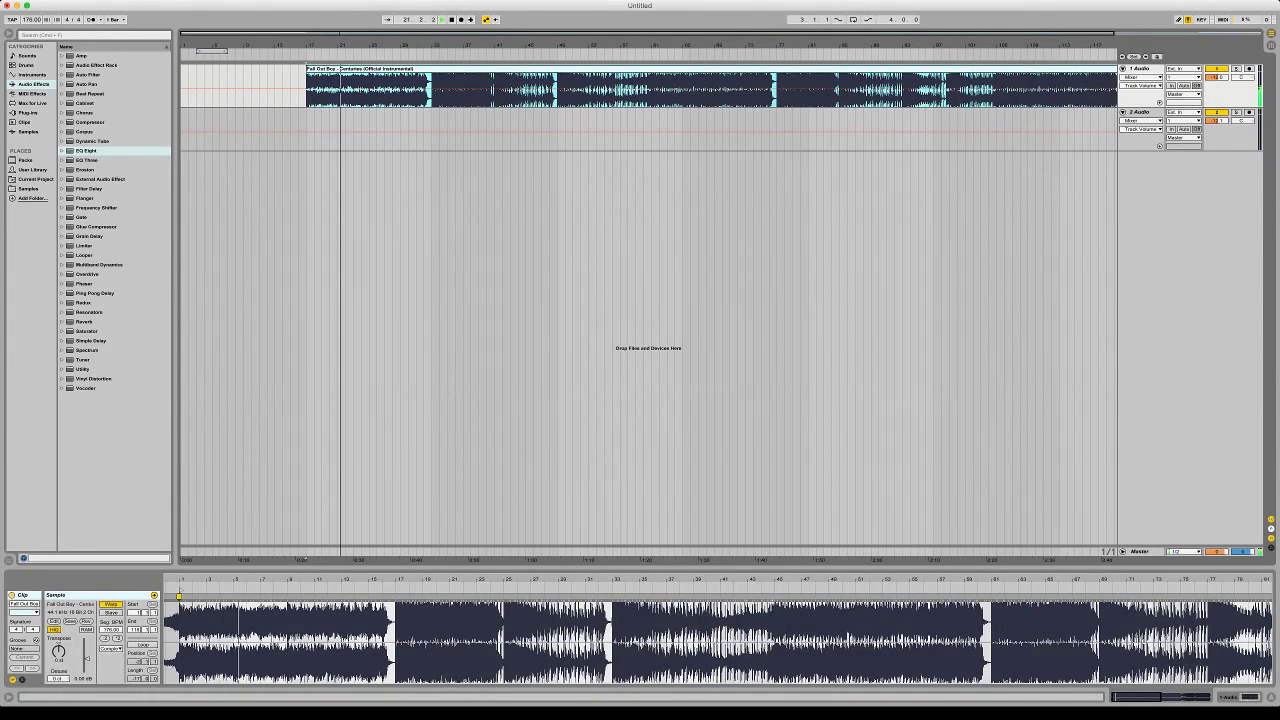
left_click_drag(788, 45, 788, 35)
left_click_drag(1062, 88, 1236, 69)
key("minus")
key("minus")
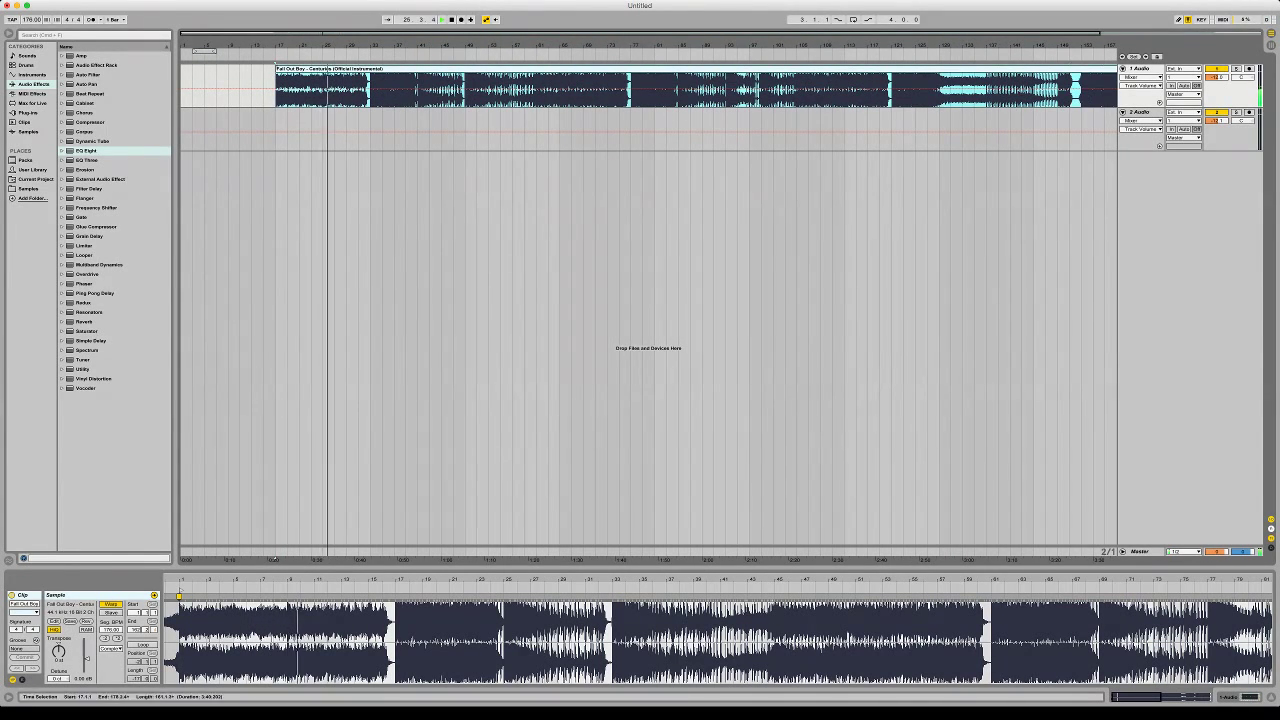
key("Escape")
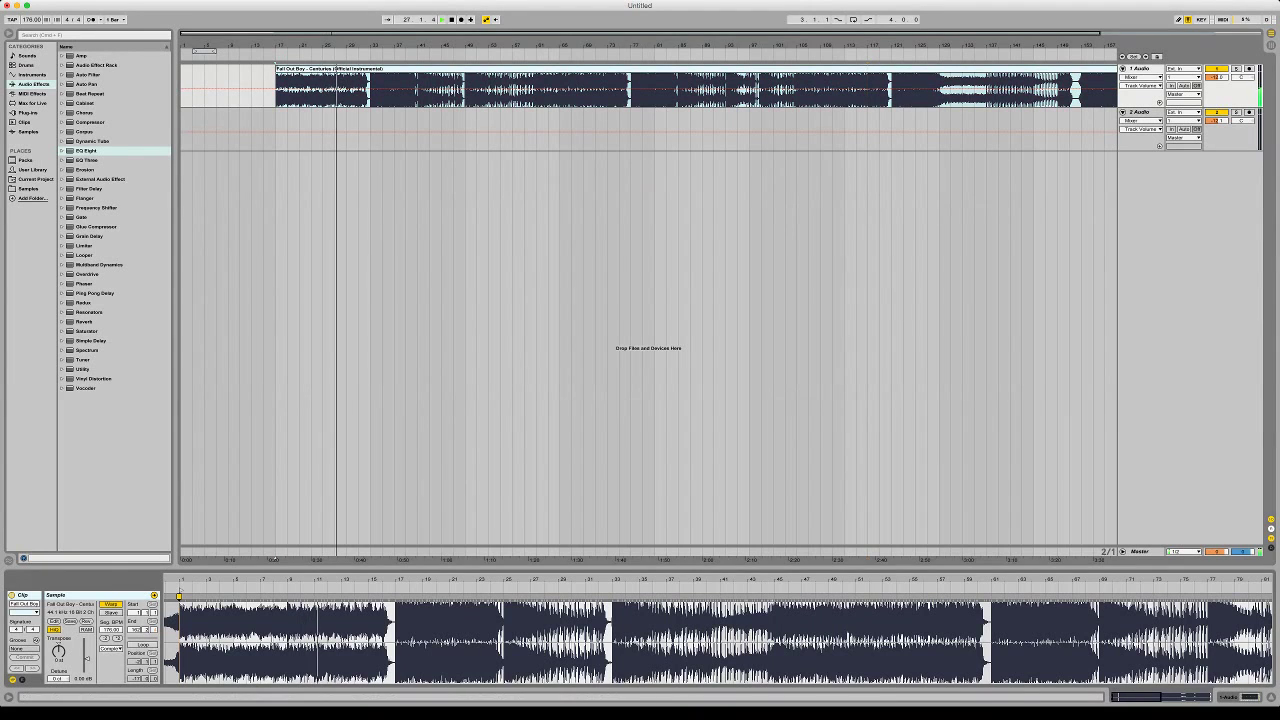
key("minus")
Extend the beginning of the Centuries instrumental clip back to about bar 15 and play it from there
left_click(333, 88)
left_click_drag(262, 69, 251, 69)
left_click(262, 58)
key("space")
key("space")
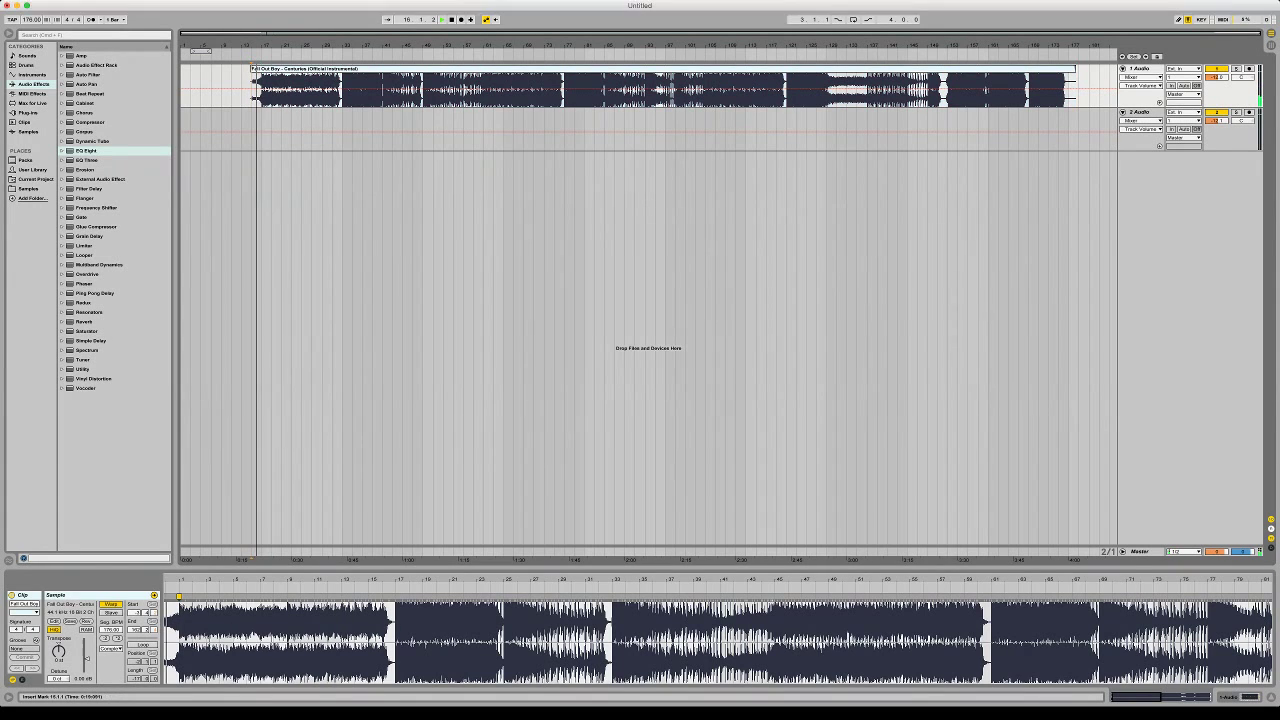
Place Fall Out Boy - Centuries on the second track and Tom's Diner (Acapella) at bar 17 on a third track, with only the acapella audible
left_click_drag(2, 130, 271, 130)
left_click(275, 125)
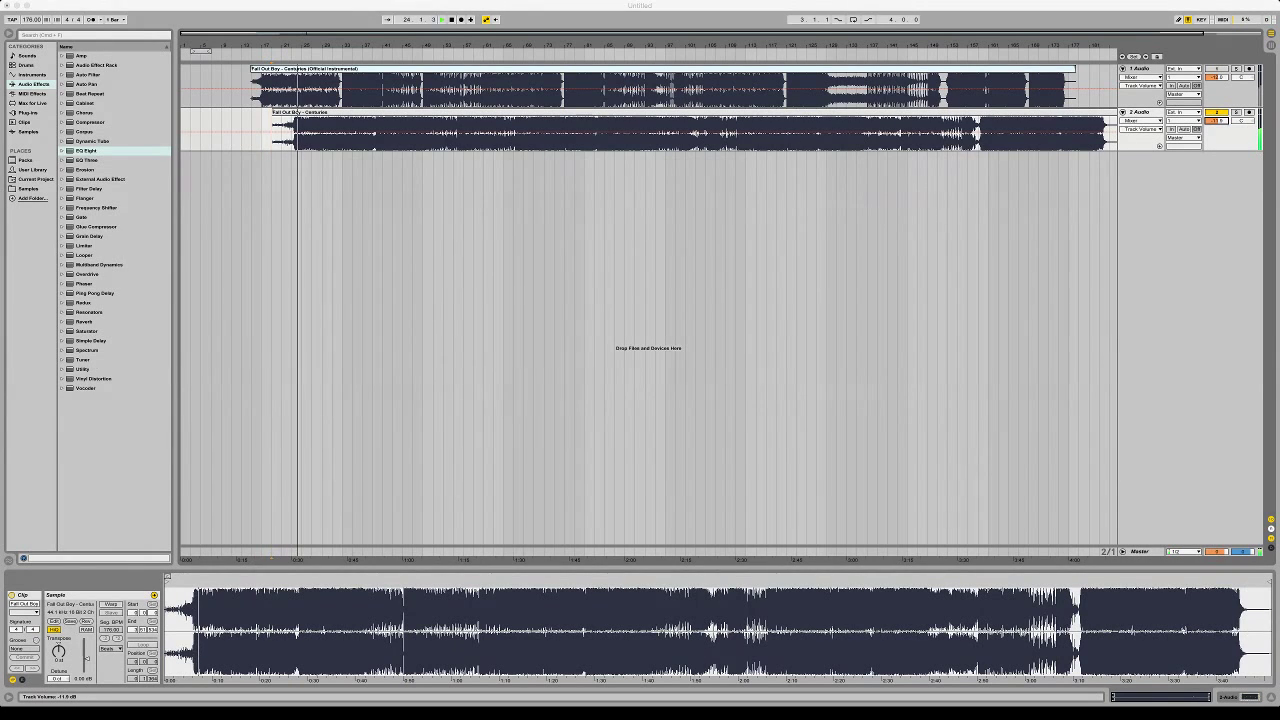
left_click_drag(640, 348, 262, 156)
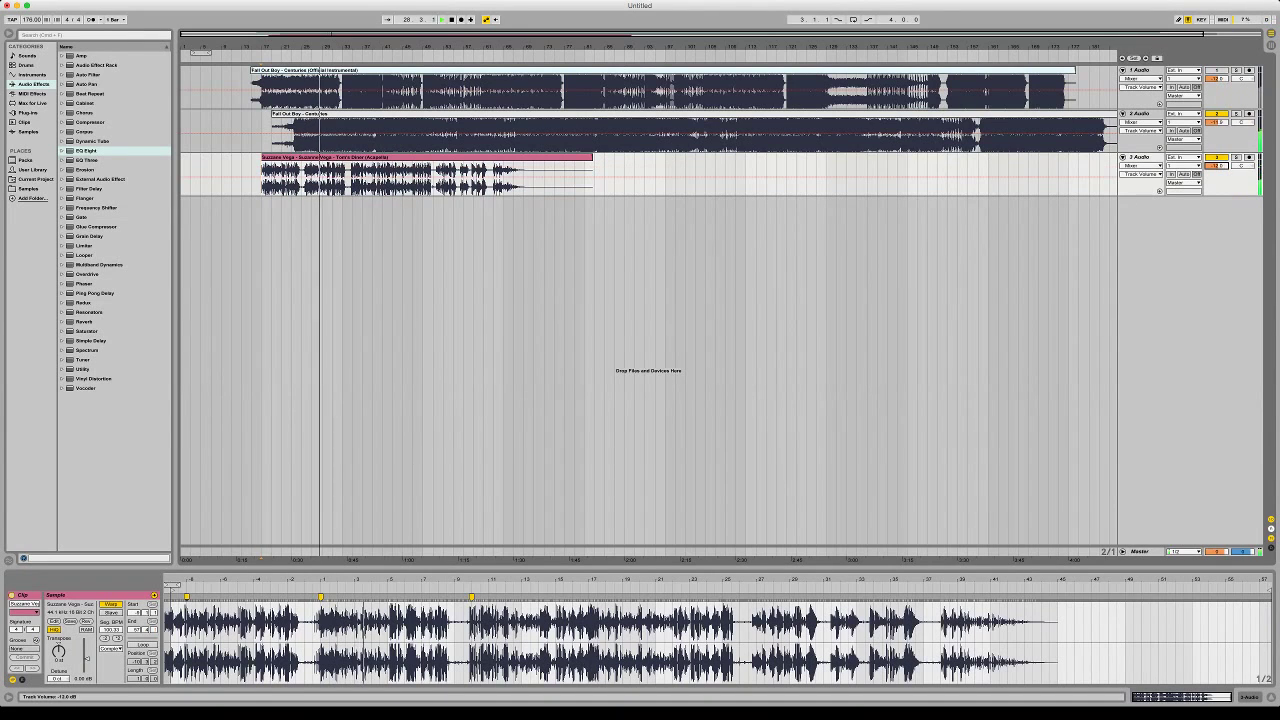
left_click(1217, 114)
left_click(480, 157)
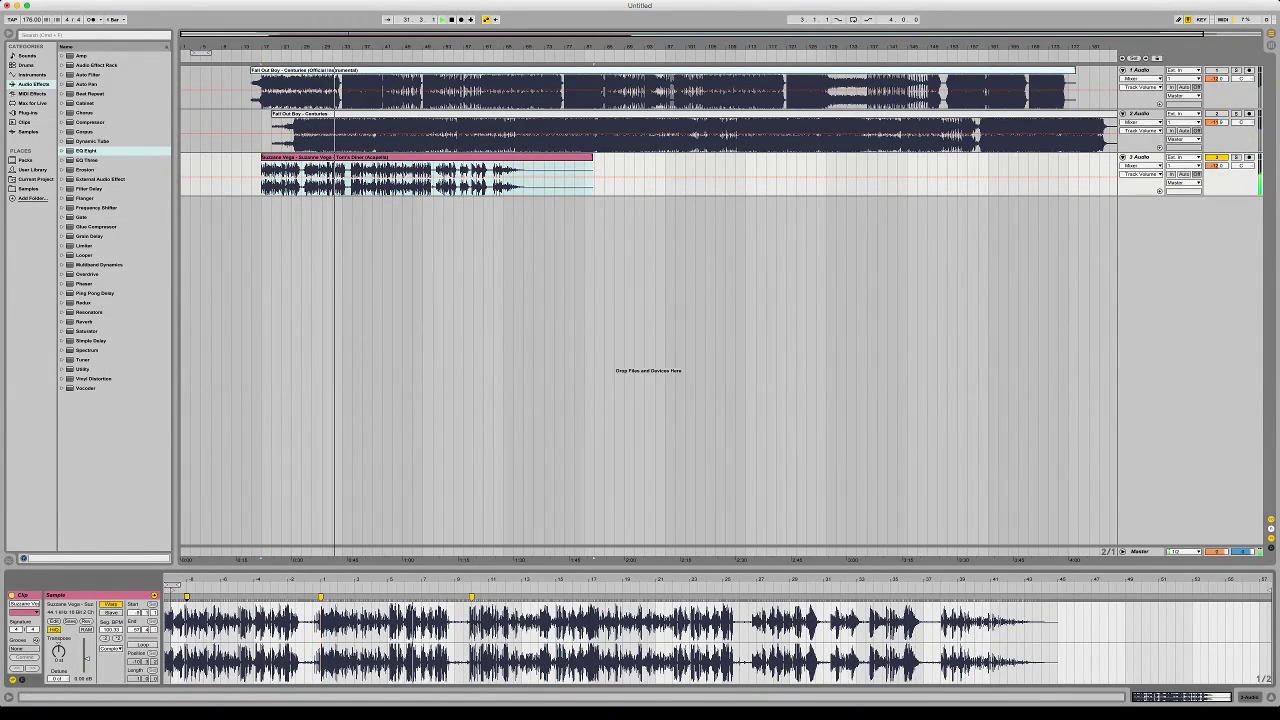
key("space")
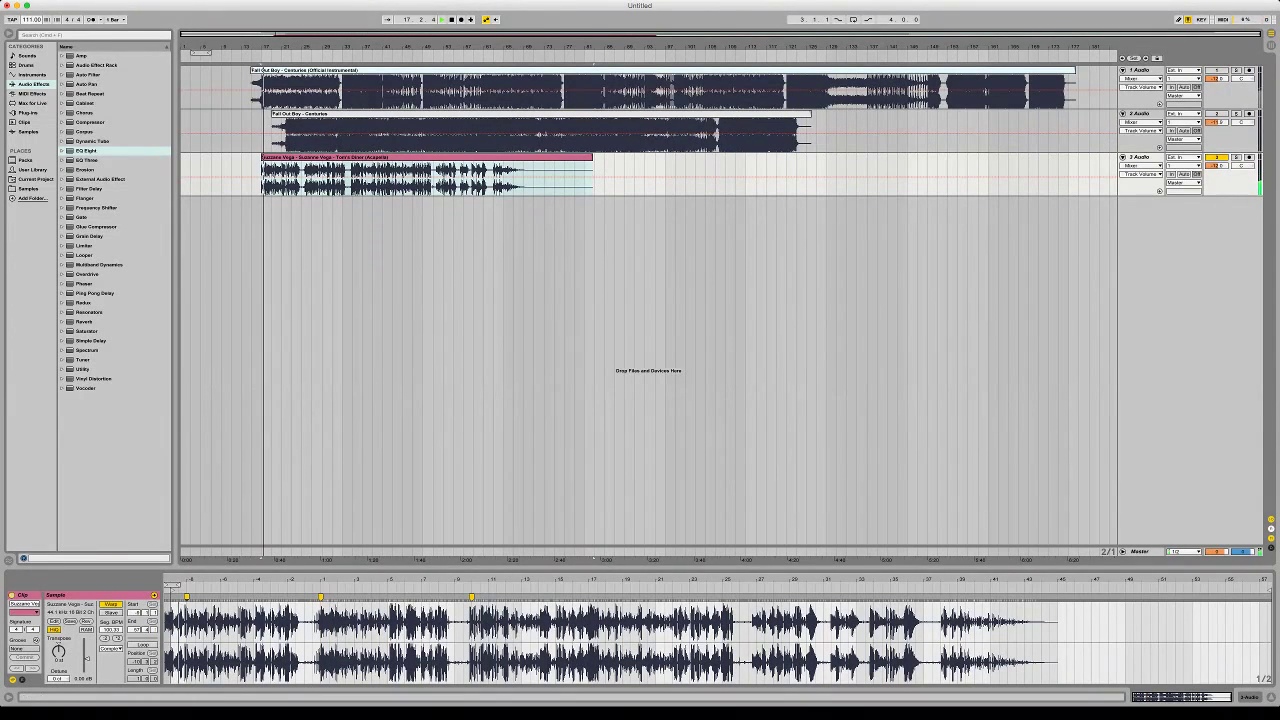
Lower the project tempo to 103 BPM while the acapella plays
key("Down")
key("Down")
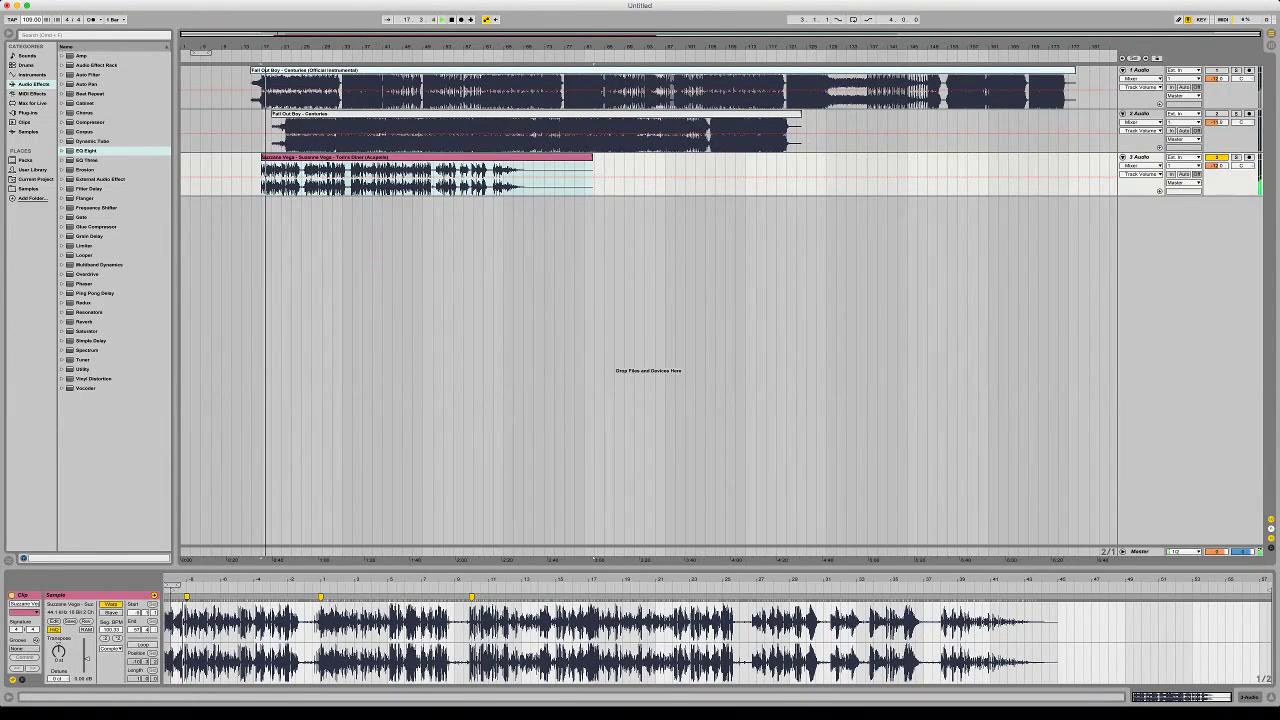
key("Down")
key("Down")
key("Down")
key("Down")
key("Down")
key("Down")
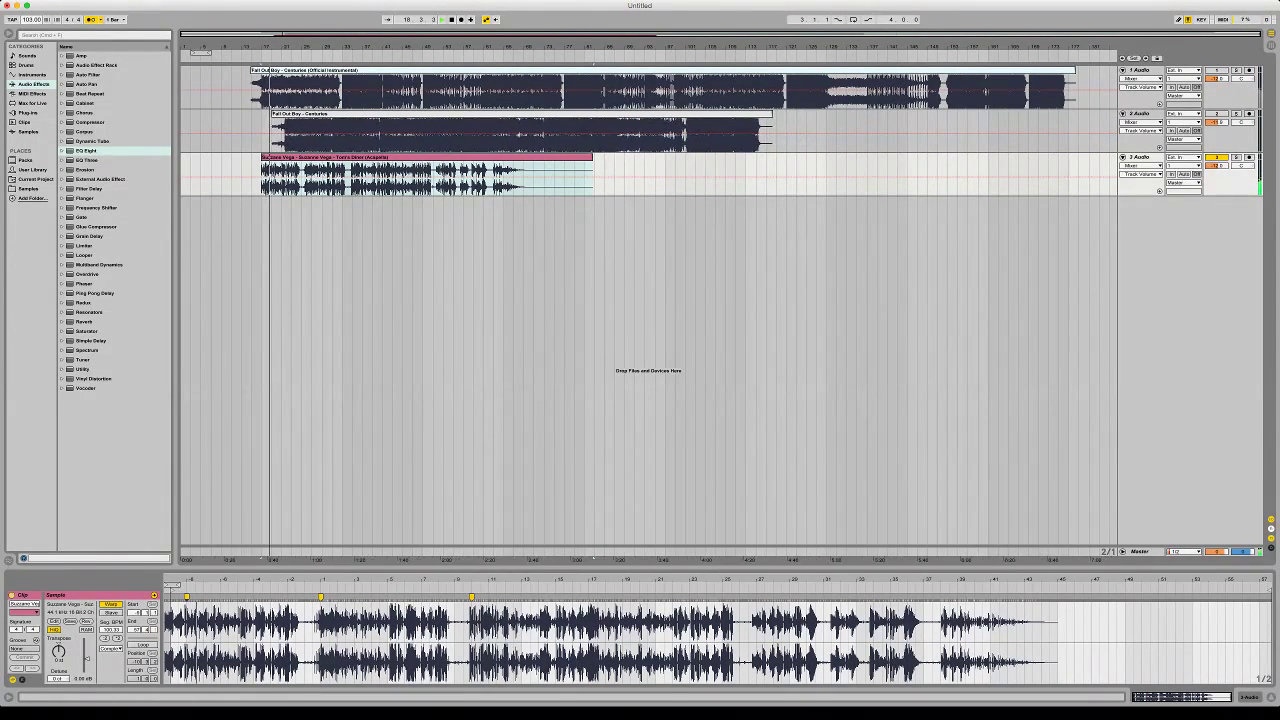
Delete both Centuries clips and play the Tom's Diner acapella from the reactivated first track, starting at bar 17
left_click(426, 157)
left_click(426, 157)
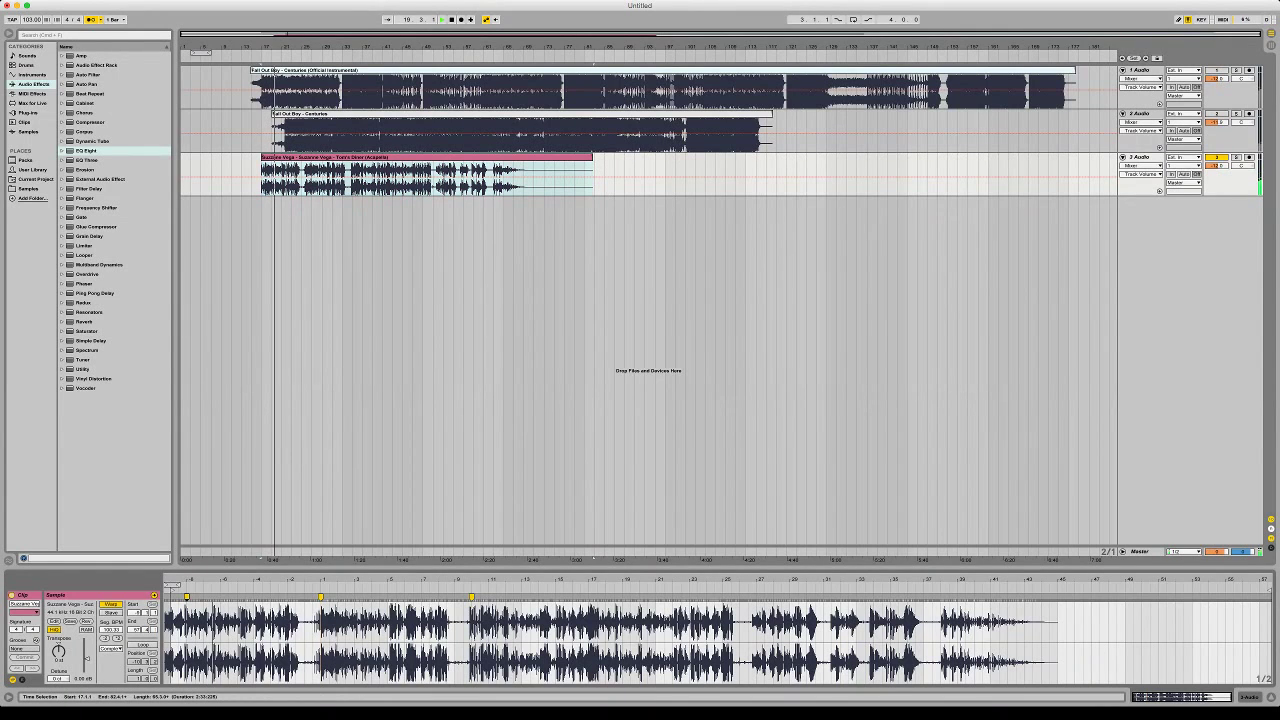
left_click(426, 70)
key("Delete")
left_click(426, 114)
key("Delete")
left_click_drag(426, 157, 426, 71)
key("space")
left_click(1217, 70)
key("space")
Delete the two empty tracks and set the project tempo to 79 BPM
left_click(1141, 114)
key("Delete")
key("Delete")
left_click_drag(31, 20, 31, 44)
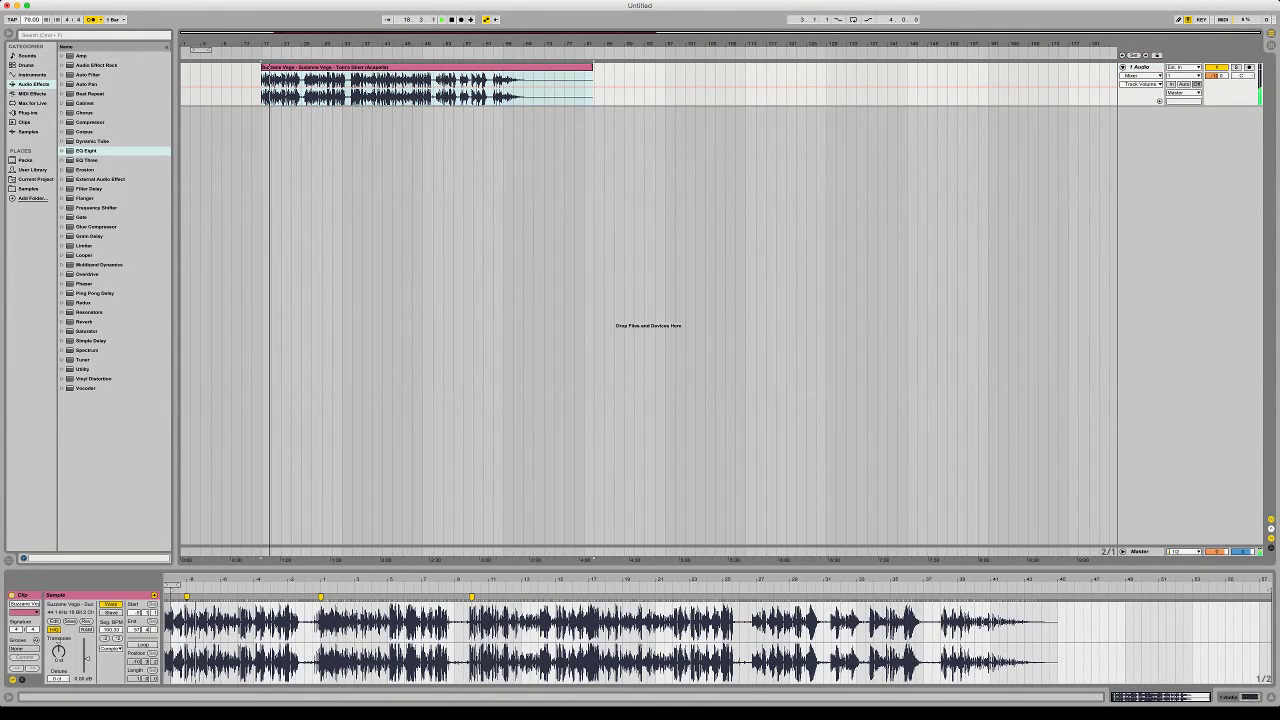
Add a high-quality Reverb with 0.50 ms predelay and 15% dry/wet, and move the EQ's cut up to about 10 kHz
double_click(84, 322)
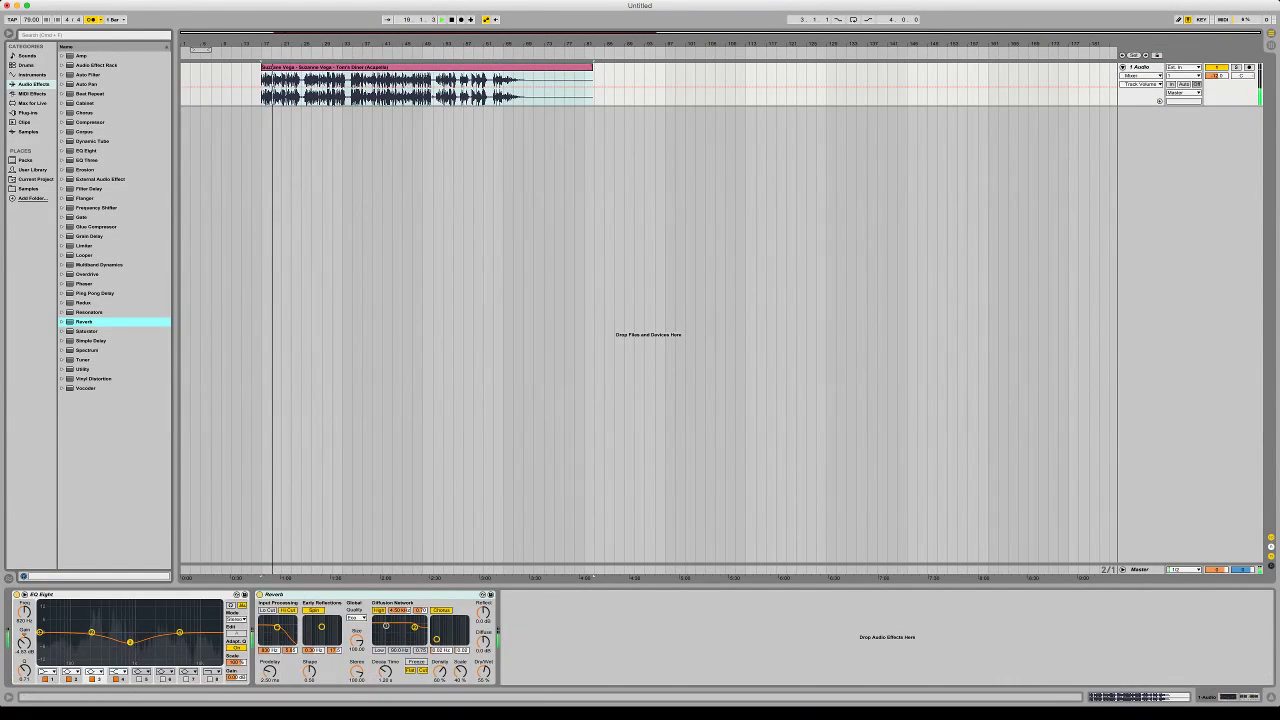
left_click_drag(130, 641, 200, 644)
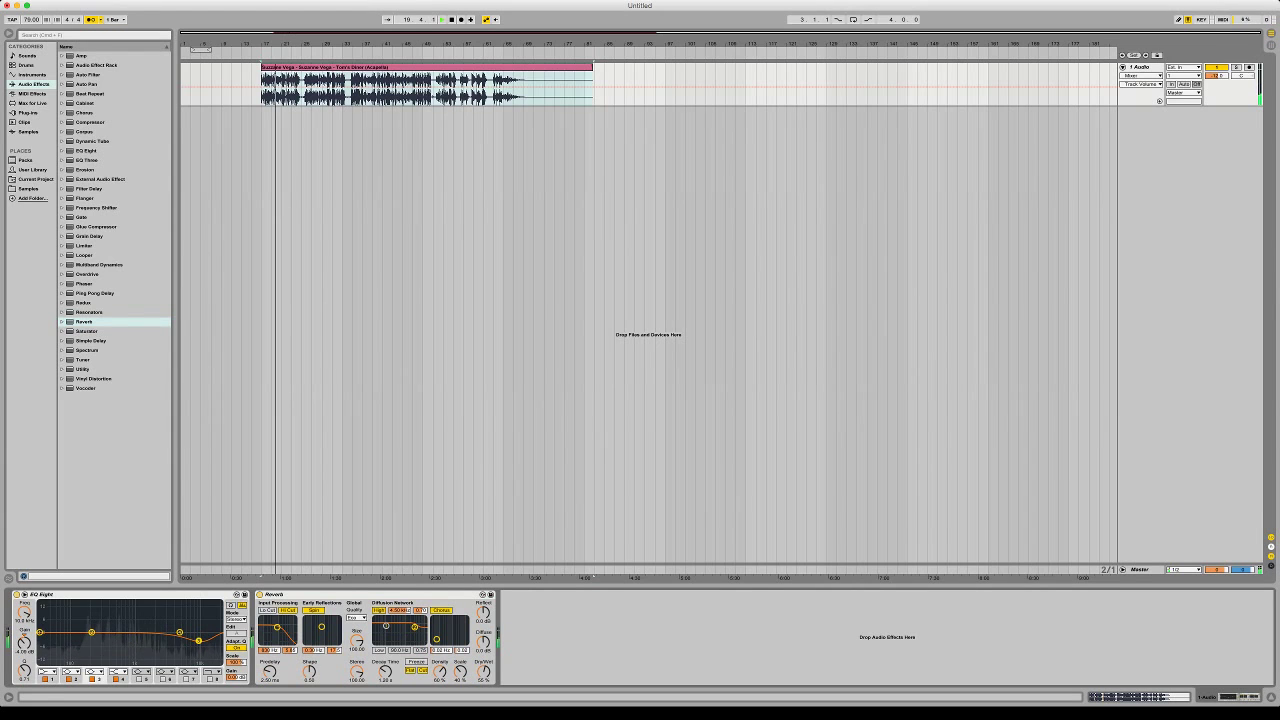
left_click_drag(269, 672, 269, 690)
left_click_drag(483, 672, 483, 699)
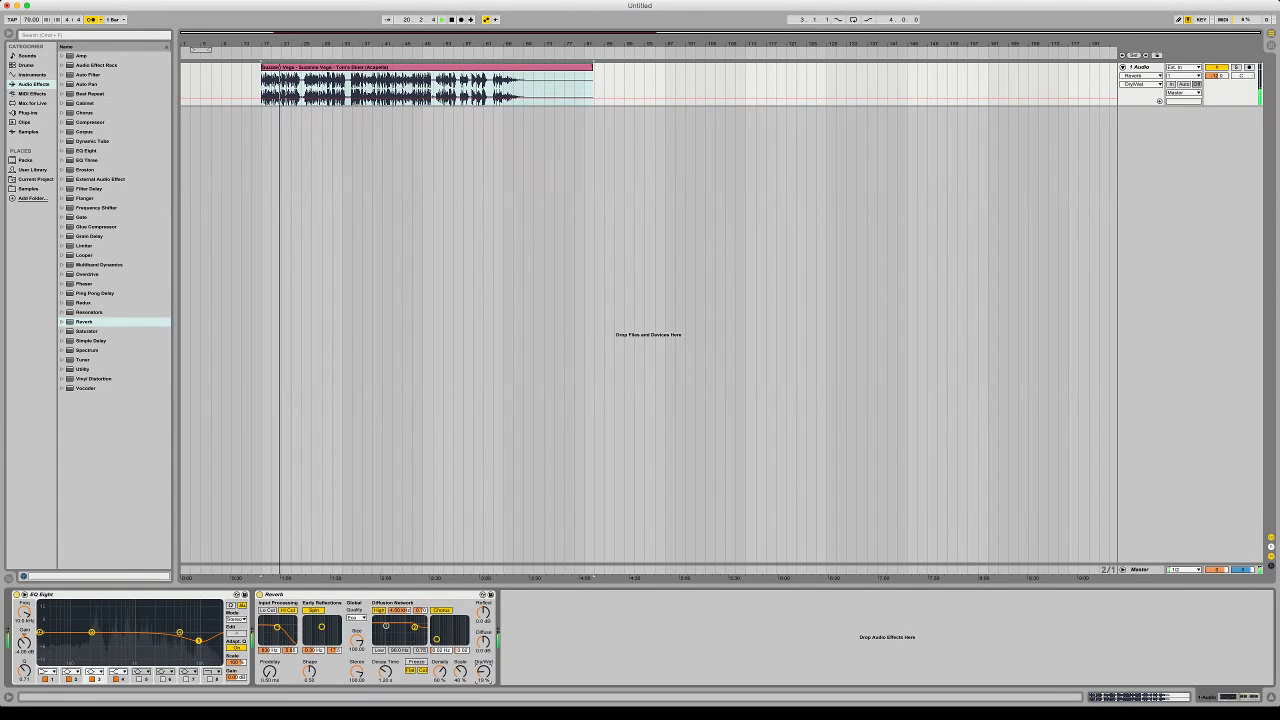
left_click(357, 635)
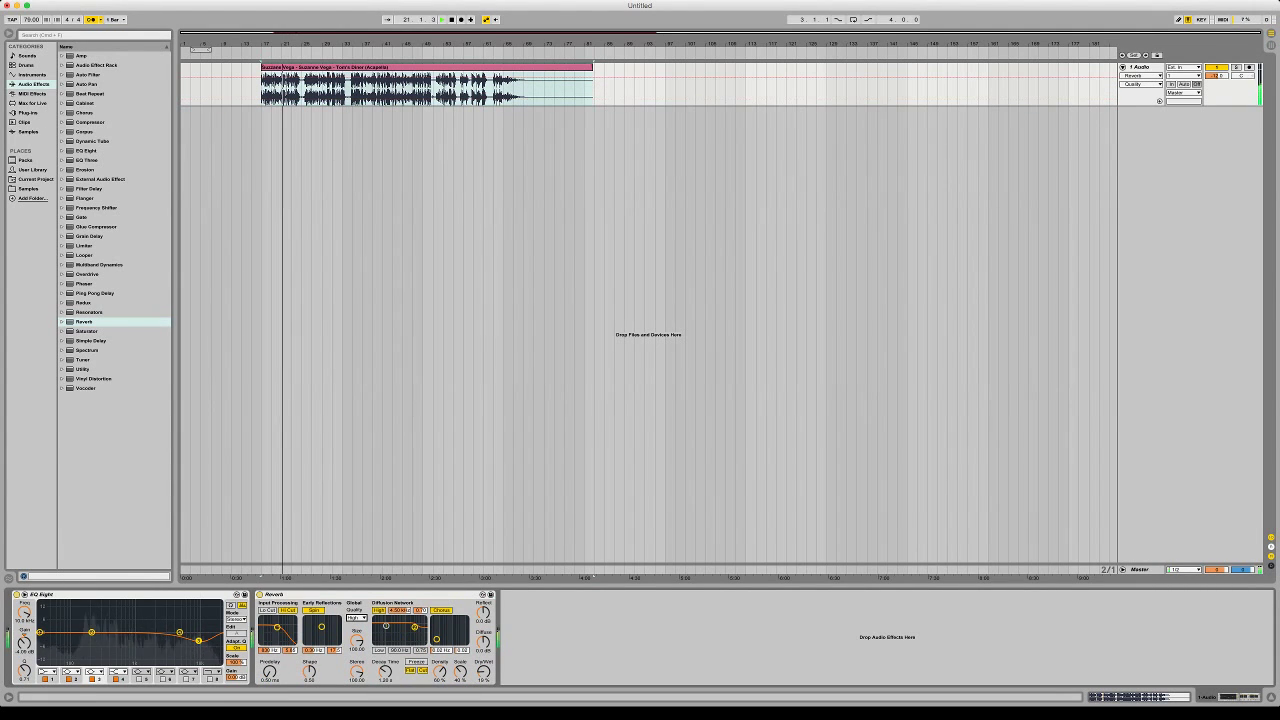
Change the filter type of the EQ's first band and make a broad cut near 200 Hz with the second band
left_click(47, 672)
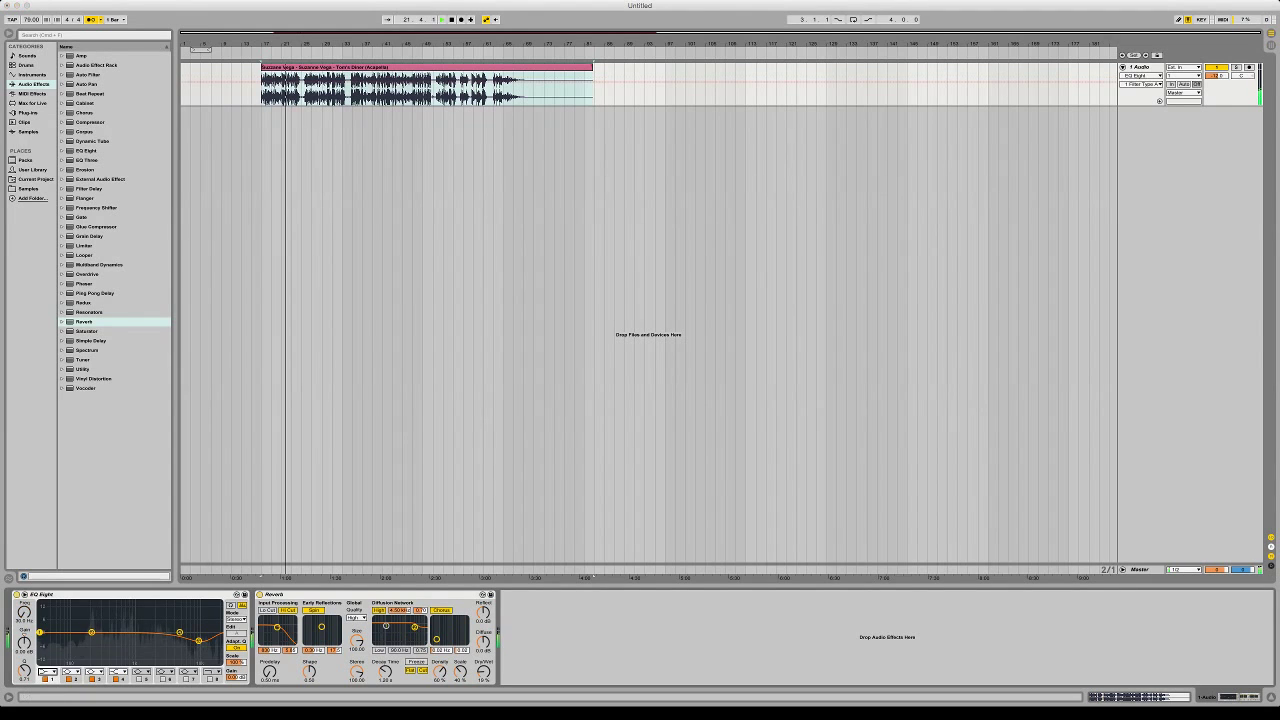
left_click_drag(92, 632, 90, 646)
left_click_drag(24, 670, 24, 688)
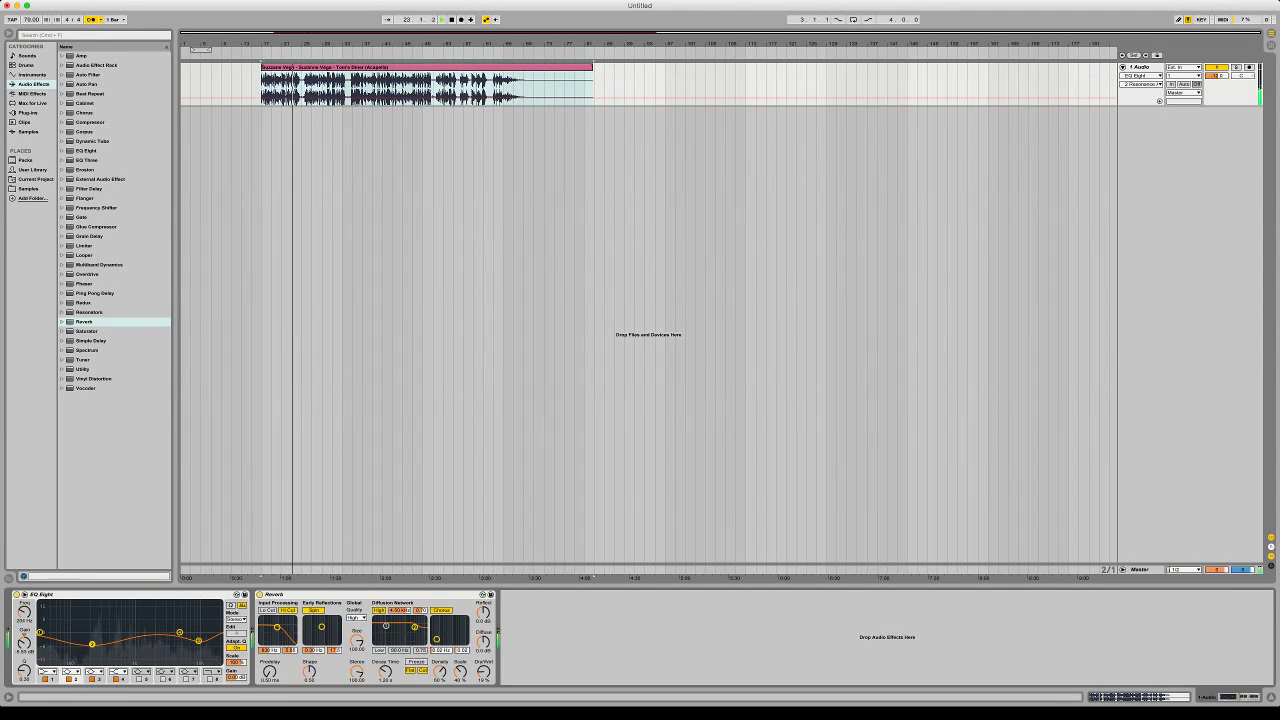
Play the Tom's Diner acapella from around bars 63, 51 and 57 to check its timing in the different sections
key("shift+Tab")
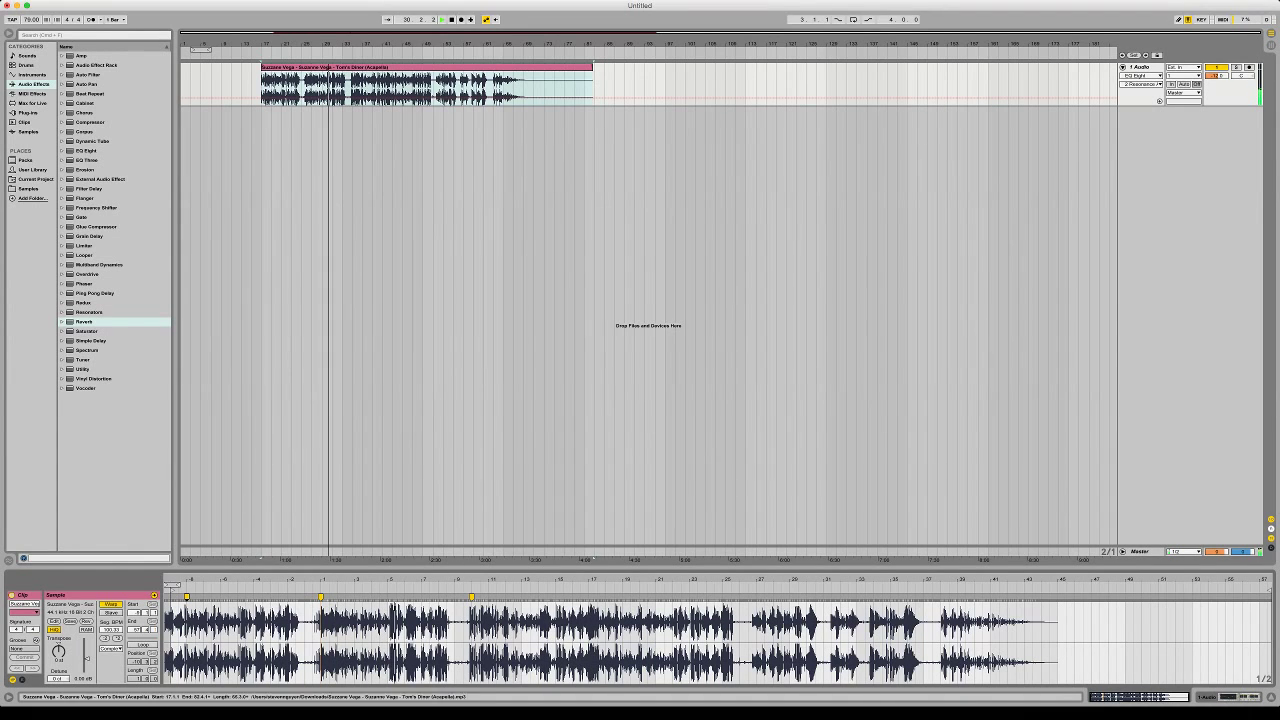
left_click(494, 86)
key("space")
key("space")
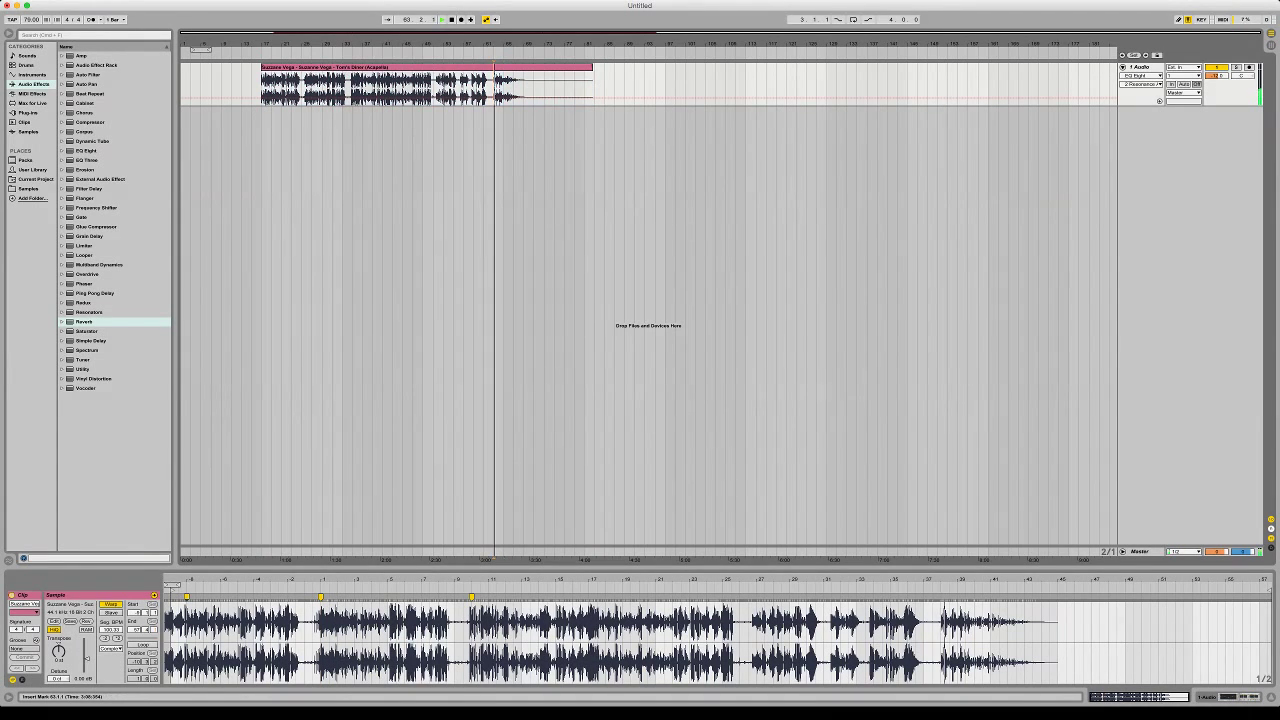
key("space")
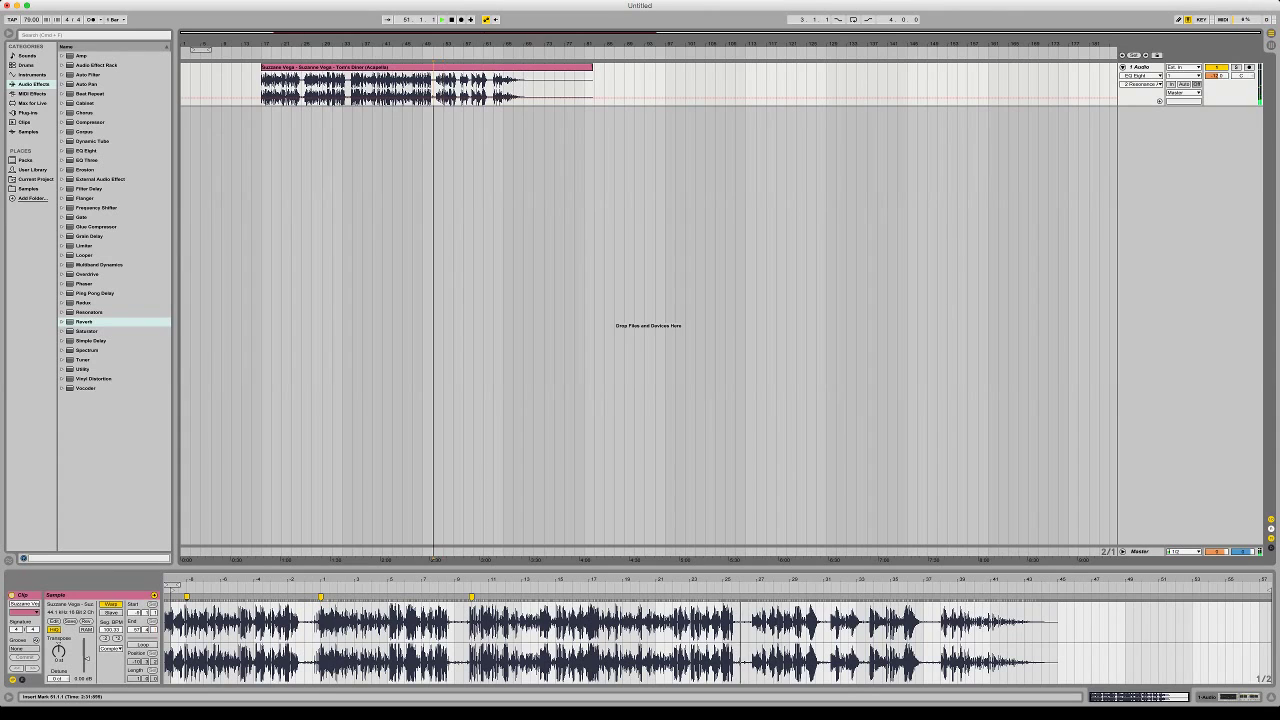
left_click(414, 558)
left_click(464, 86)
key("space")
key("space")
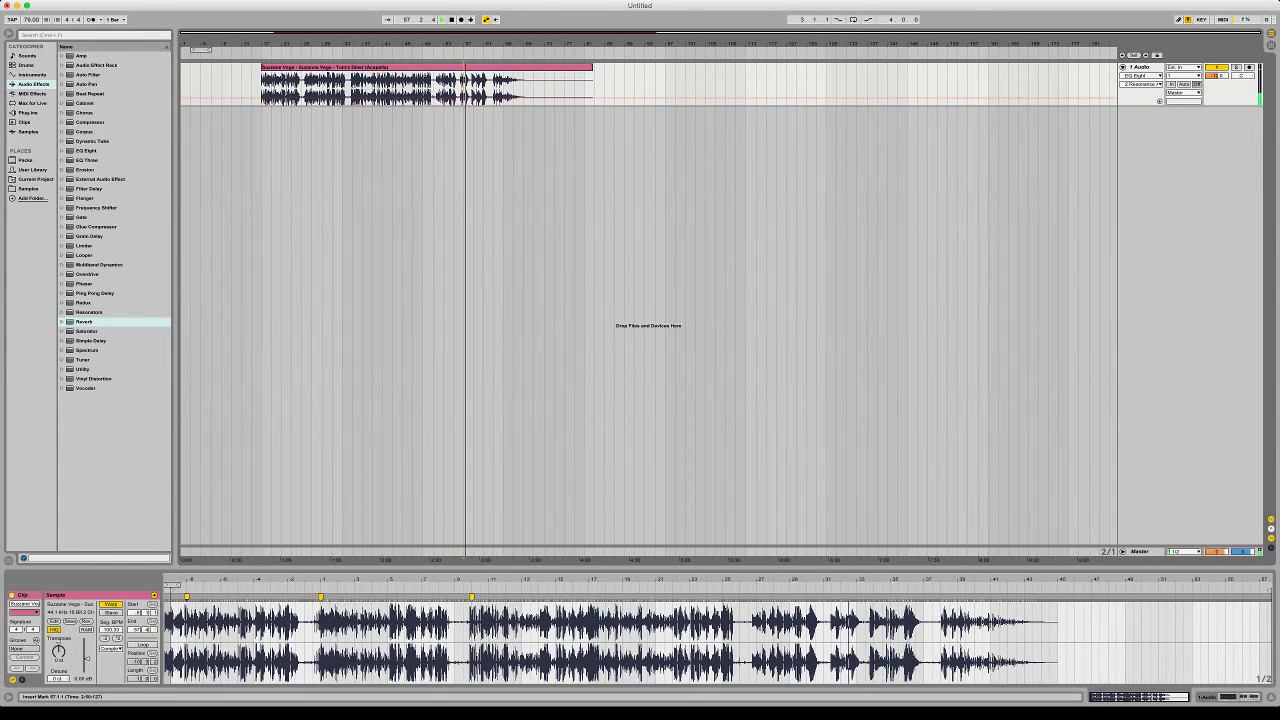
Set the project tempo to 93 BPM and align the acapella with a warp marker at bar 14 of the clip
left_click_drag(31, 19, 31, 4)
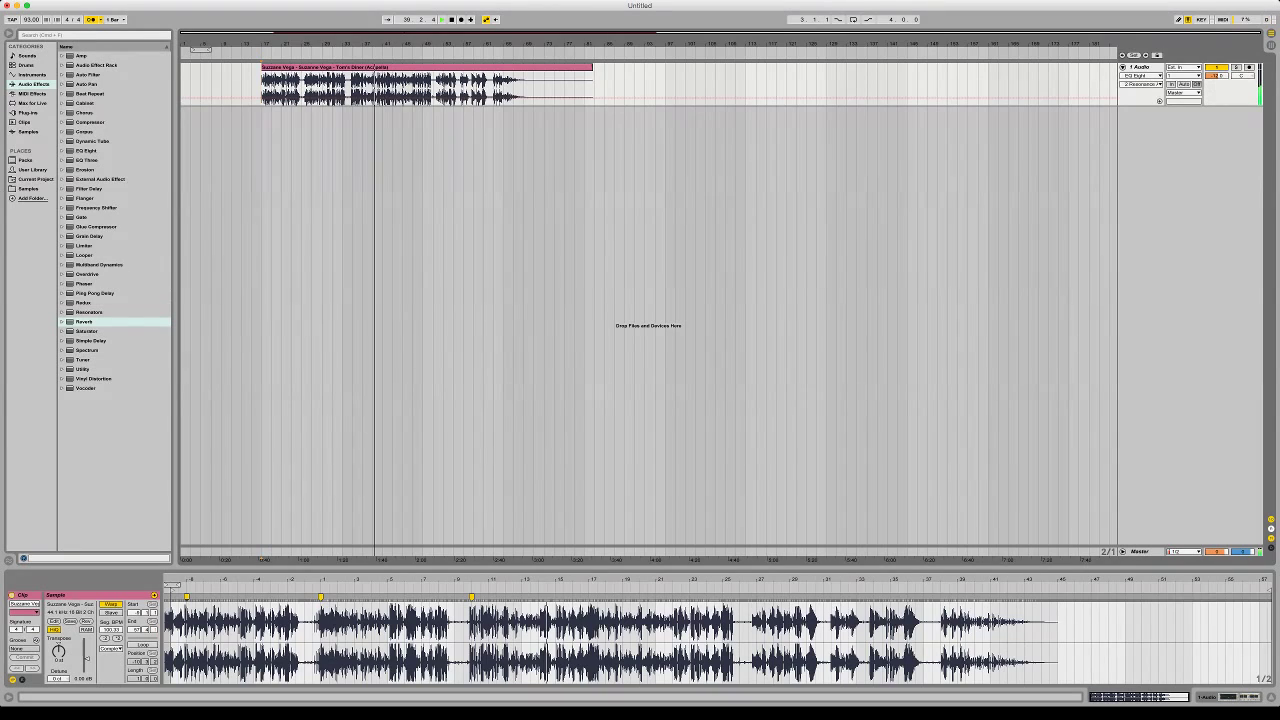
left_click_drag(571, 580, 571, 632)
left_click(448, 660)
left_click(361, 660)
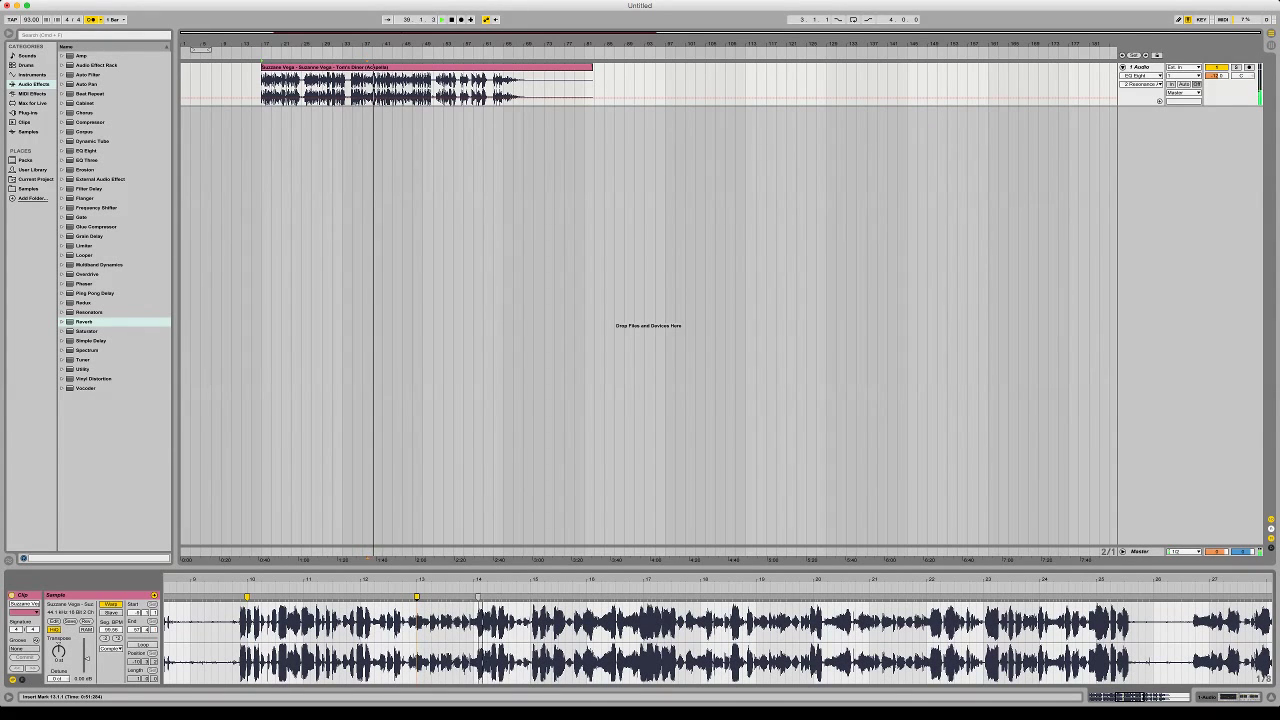
left_click_drag(470, 597, 474, 597)
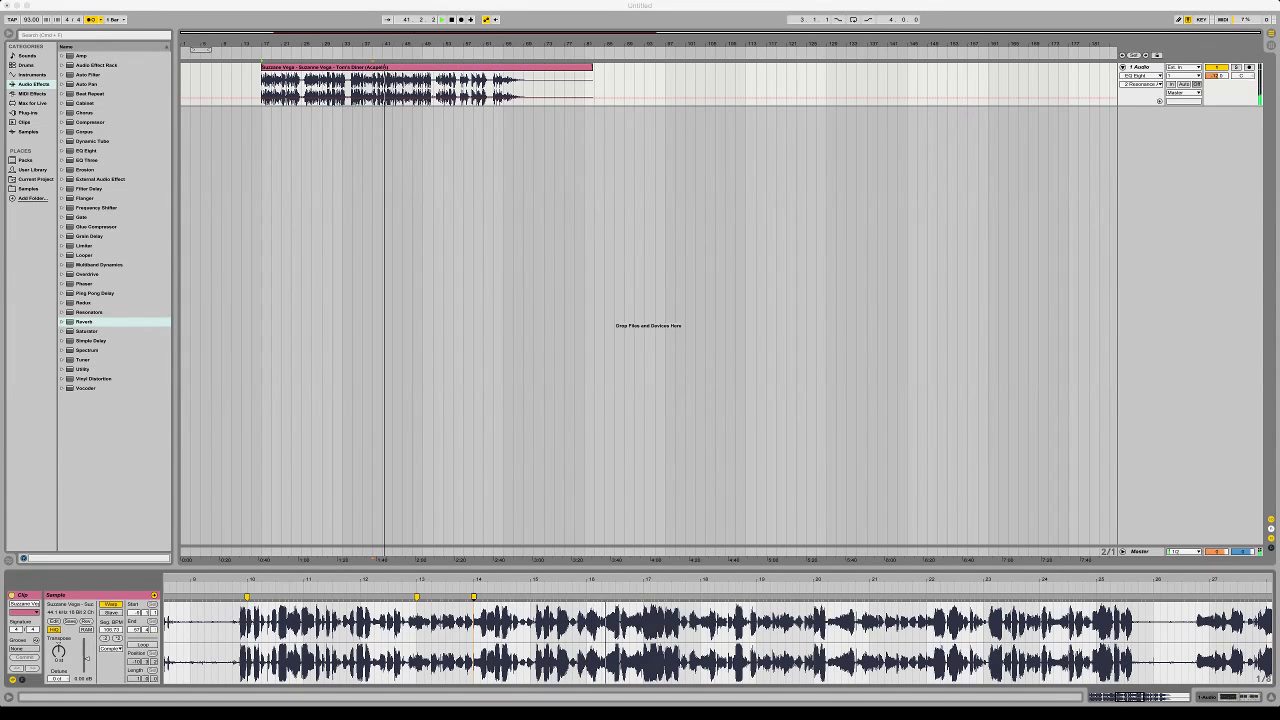
Add warp markers to the acapella at about bars 18.2, 19 and 24 of the clip to keep it on the beat
key("super+Tab")
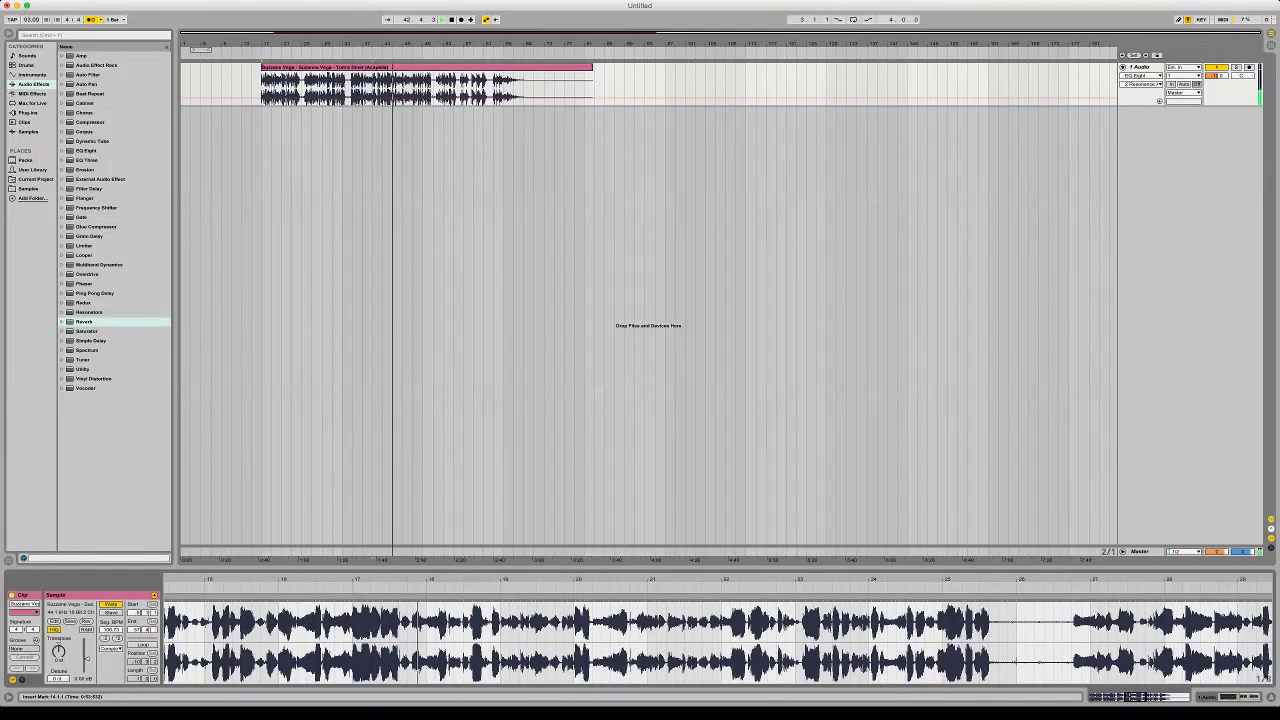
left_click_drag(428, 597, 426, 597)
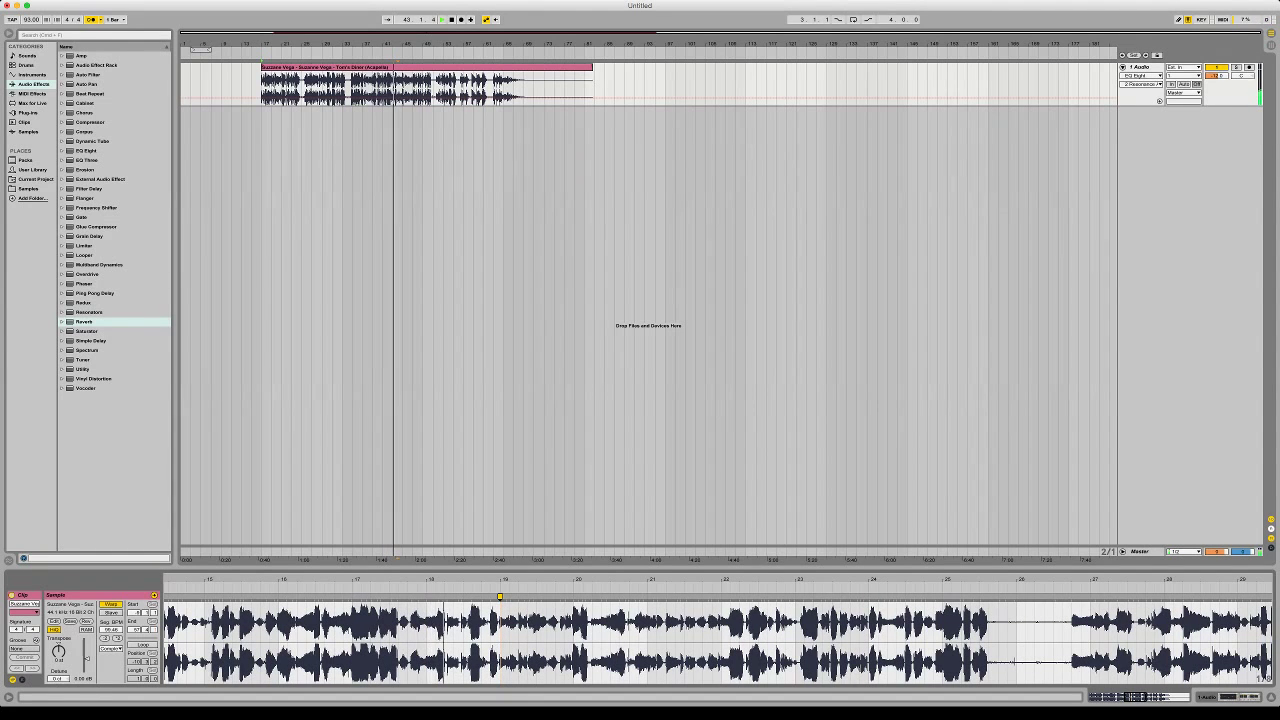
double_click(447, 597)
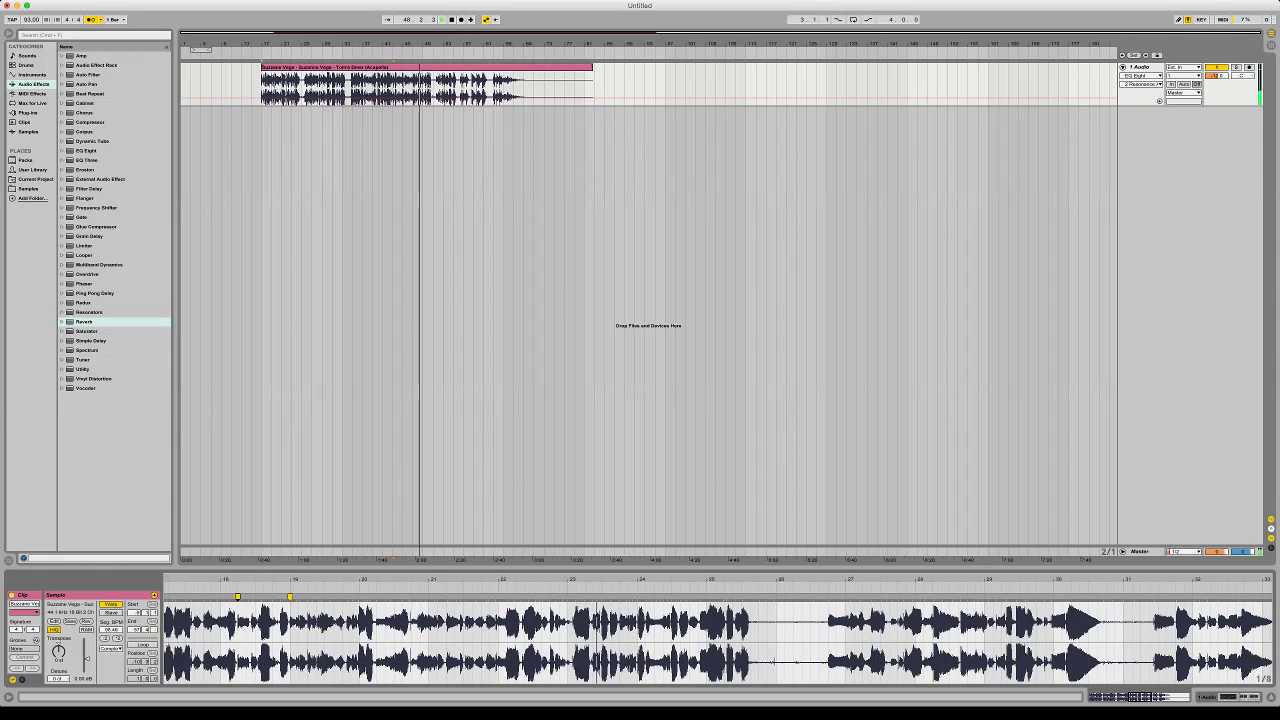
double_click(637, 597)
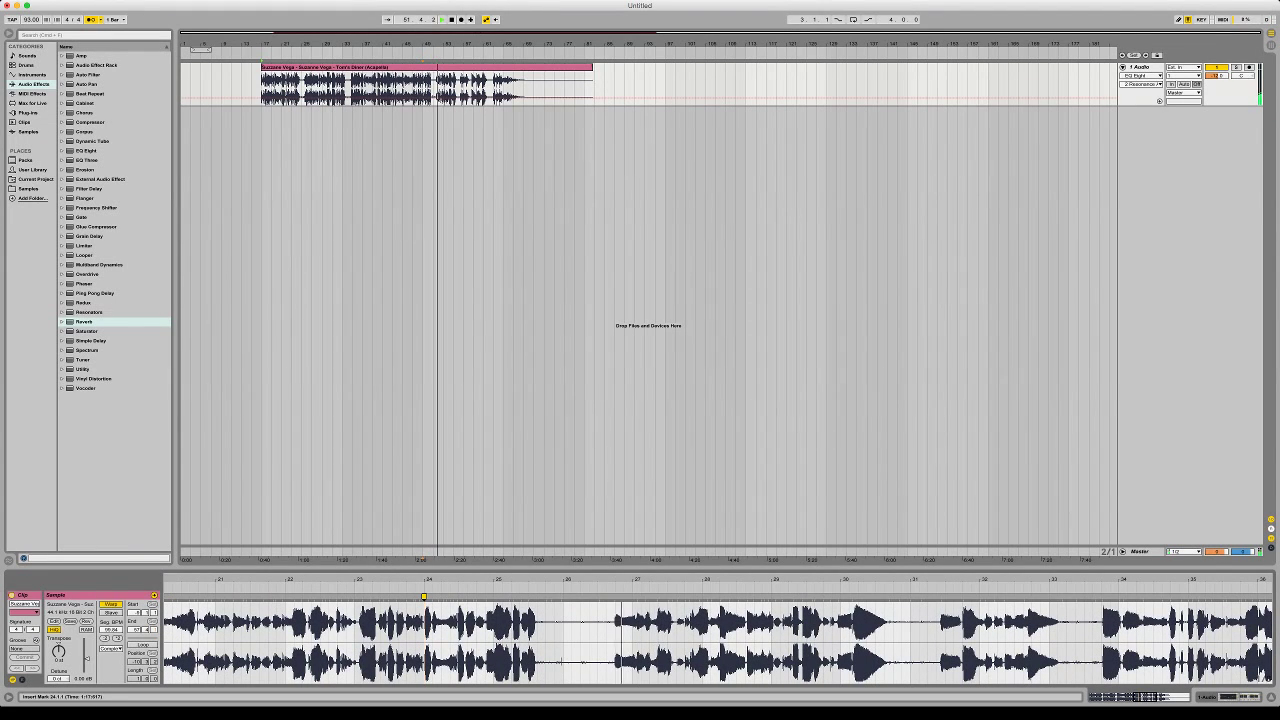
Anchor the acapella near bar 26 and pull the vocal entry after the pause earlier, to about bar 26.3
left_click(561, 598)
key("space")
left_click_drag(658, 597, 598, 597)
key("space")
key("space")
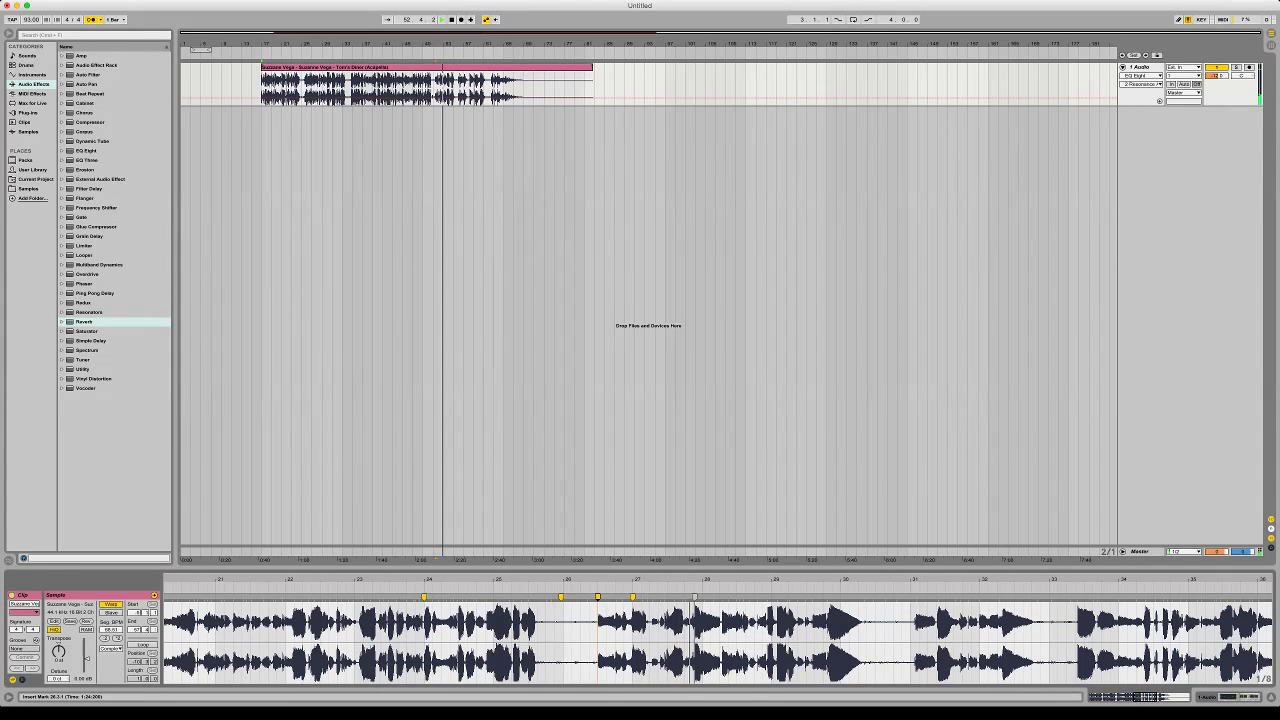
Add a warp marker at bar 29 of the acapella and replay the phrase that follows it
mouse_move(828, 597)
left_mouse_down()
mouse_move(771, 597)
mouse_move(828, 630)
left_mouse_up()
key("Delete")
left_click(862, 602)
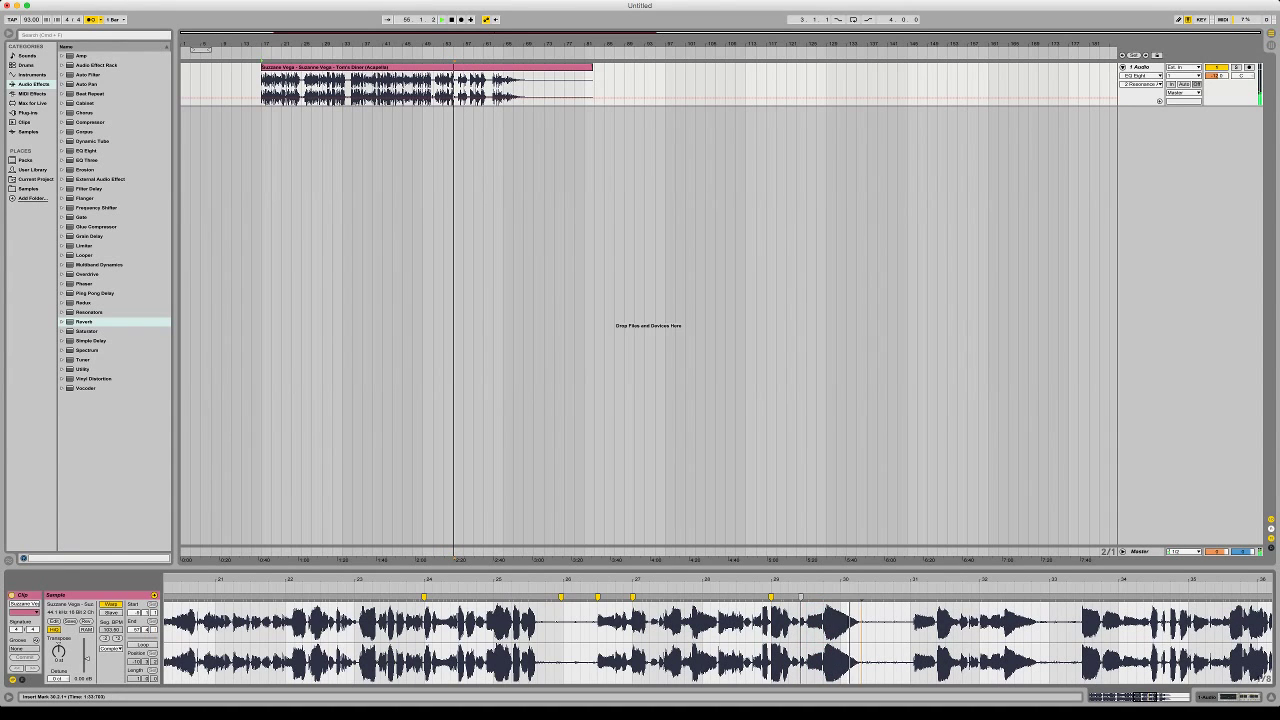
left_click(760, 588)
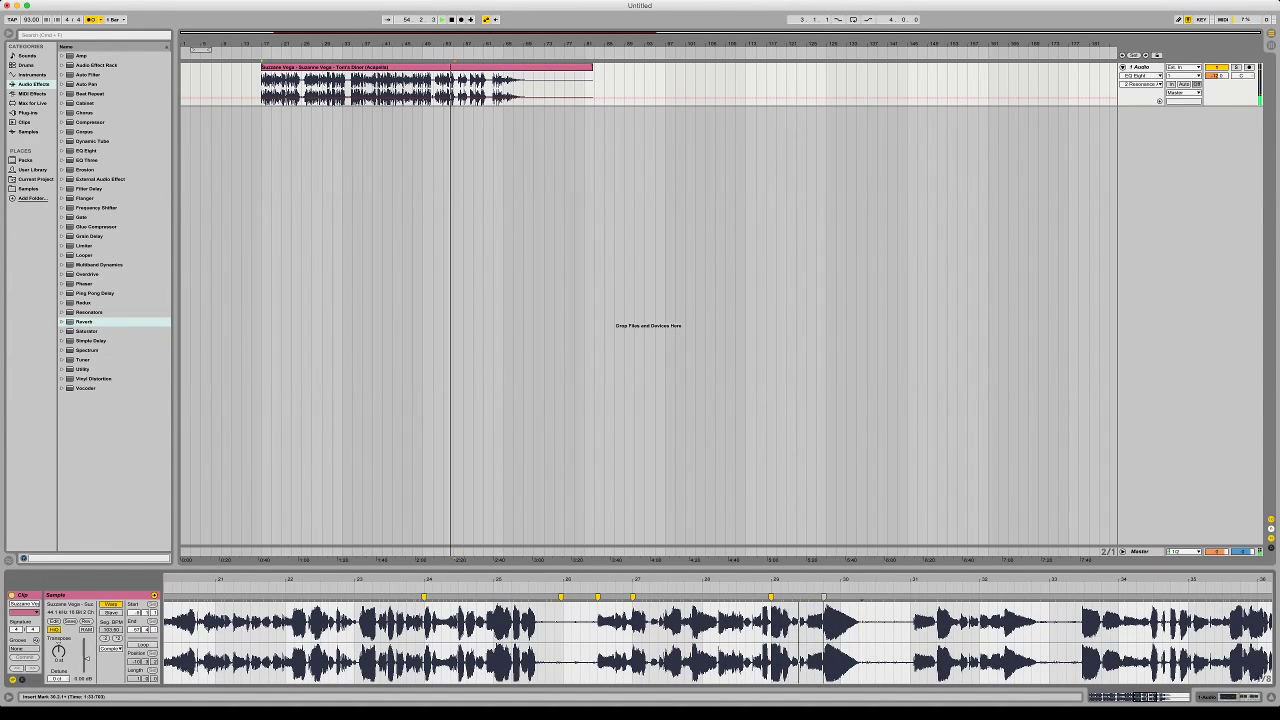
Shift the vocal phrase after bar 29 slightly earlier with a warp marker at about bar 29.3, and check it in playback
key("space")
left_click_drag(824, 597, 815, 597)
key("space")
key("space")
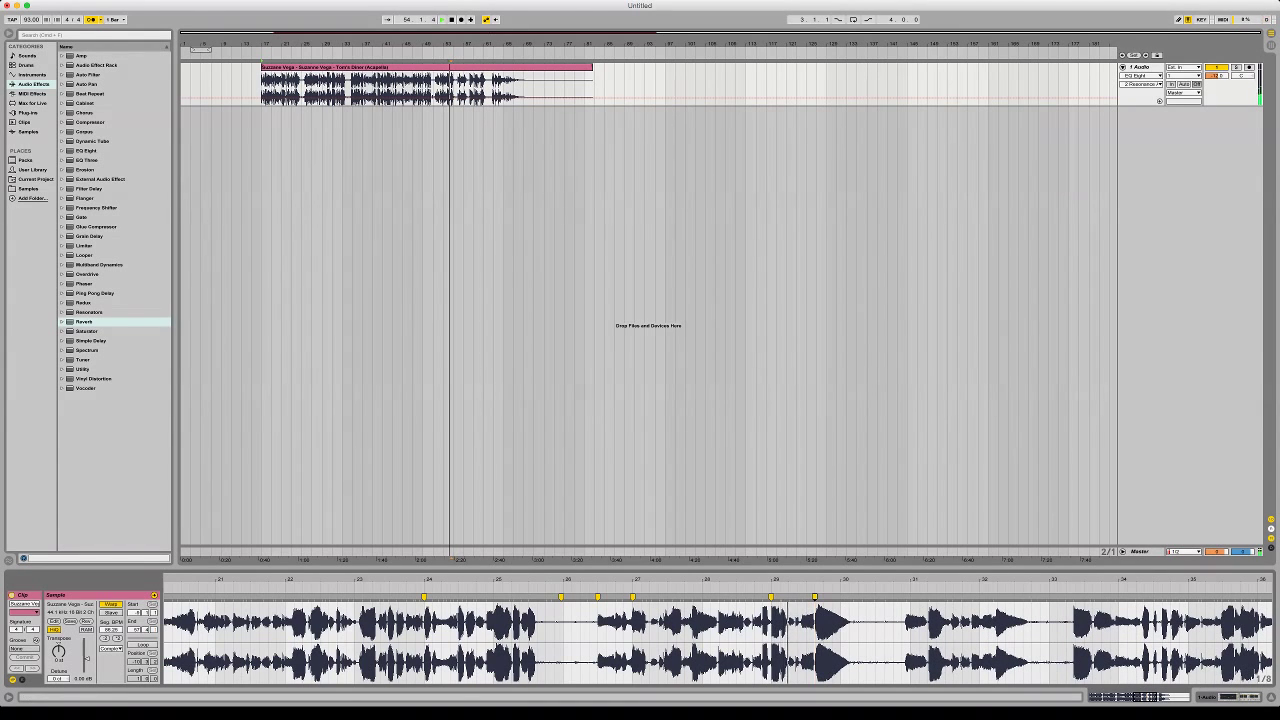
key("space")
key("space")
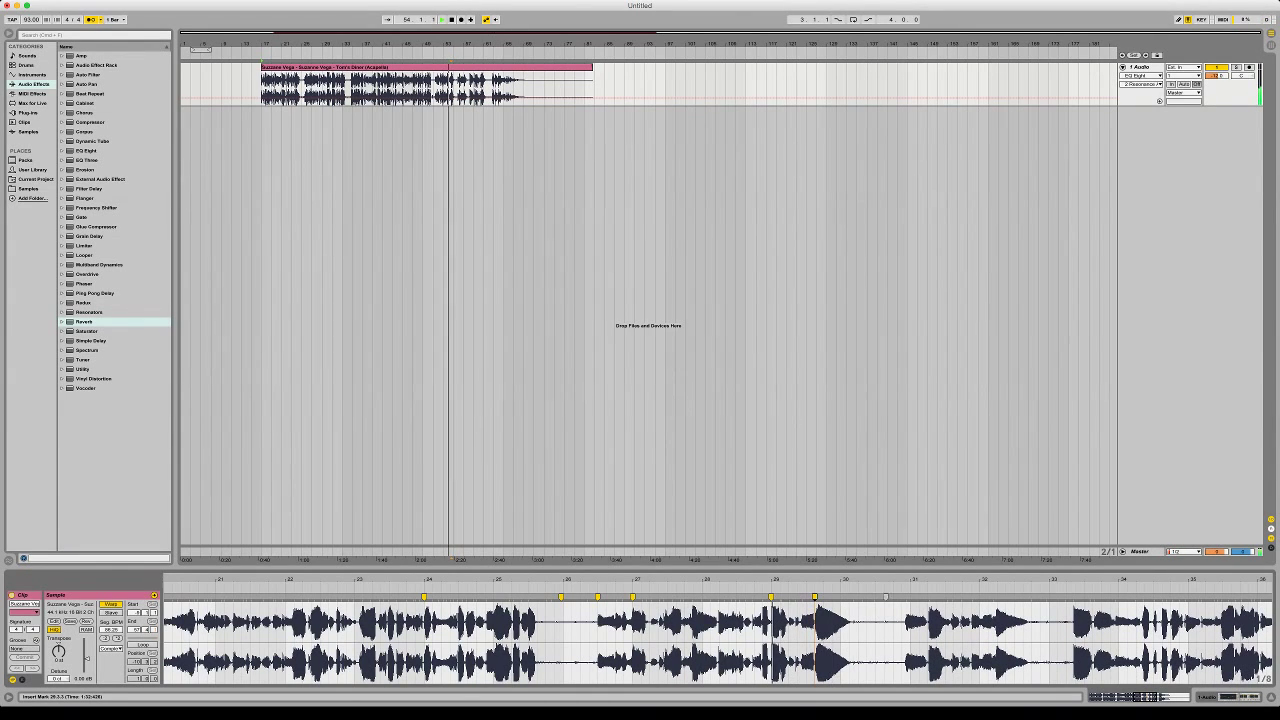
Add a warp marker near bar 31.2 of the acapella and pull that vocal phrase earlier, to bar 31
double_click(928, 597)
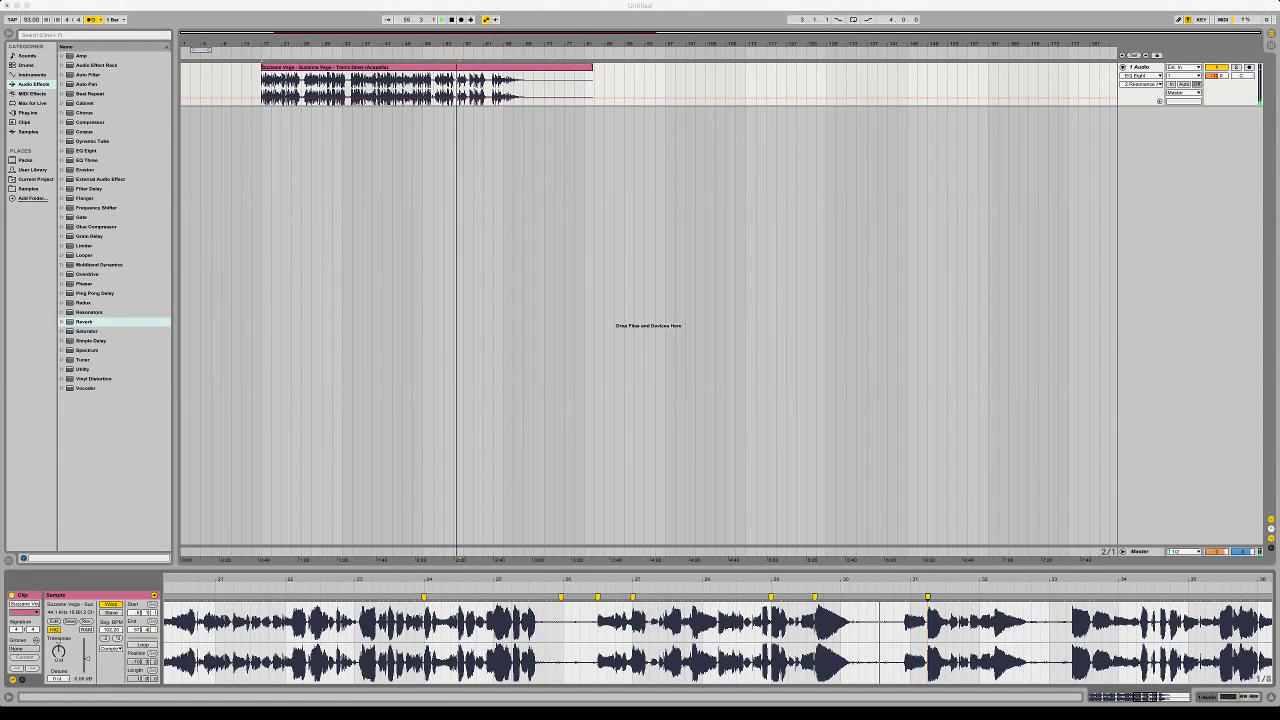
key("super+Tab")
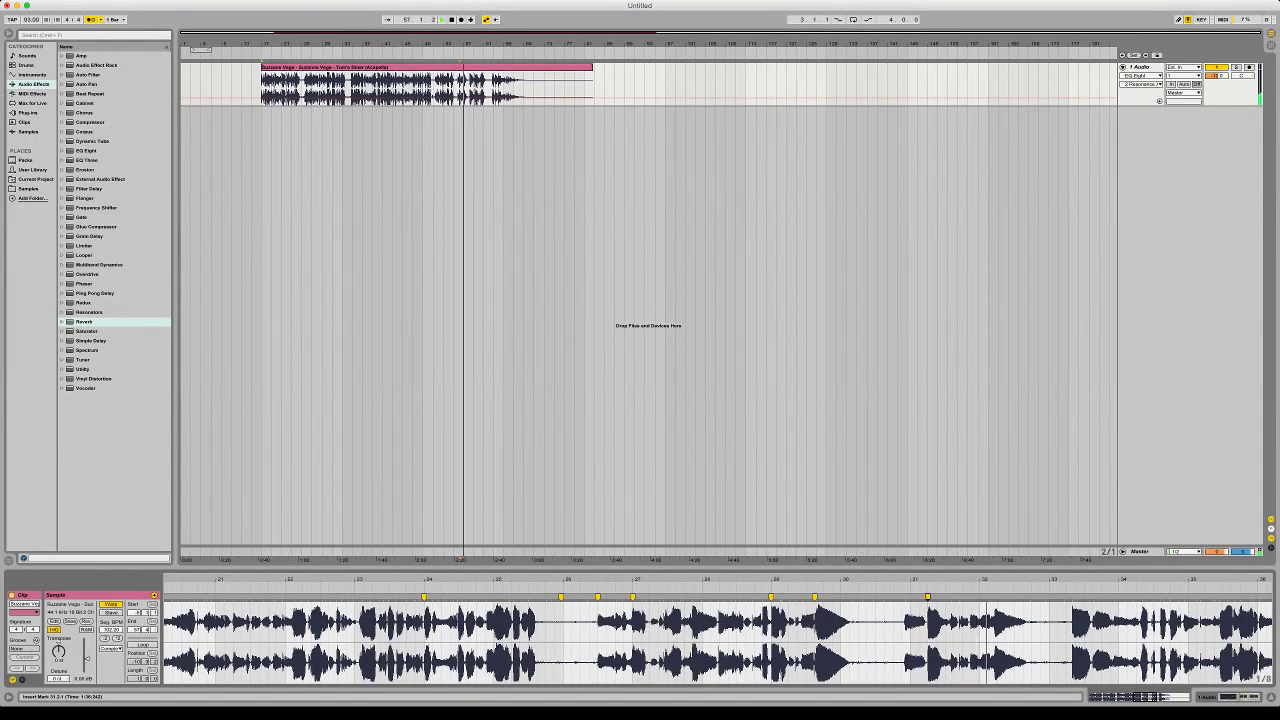
key("space")
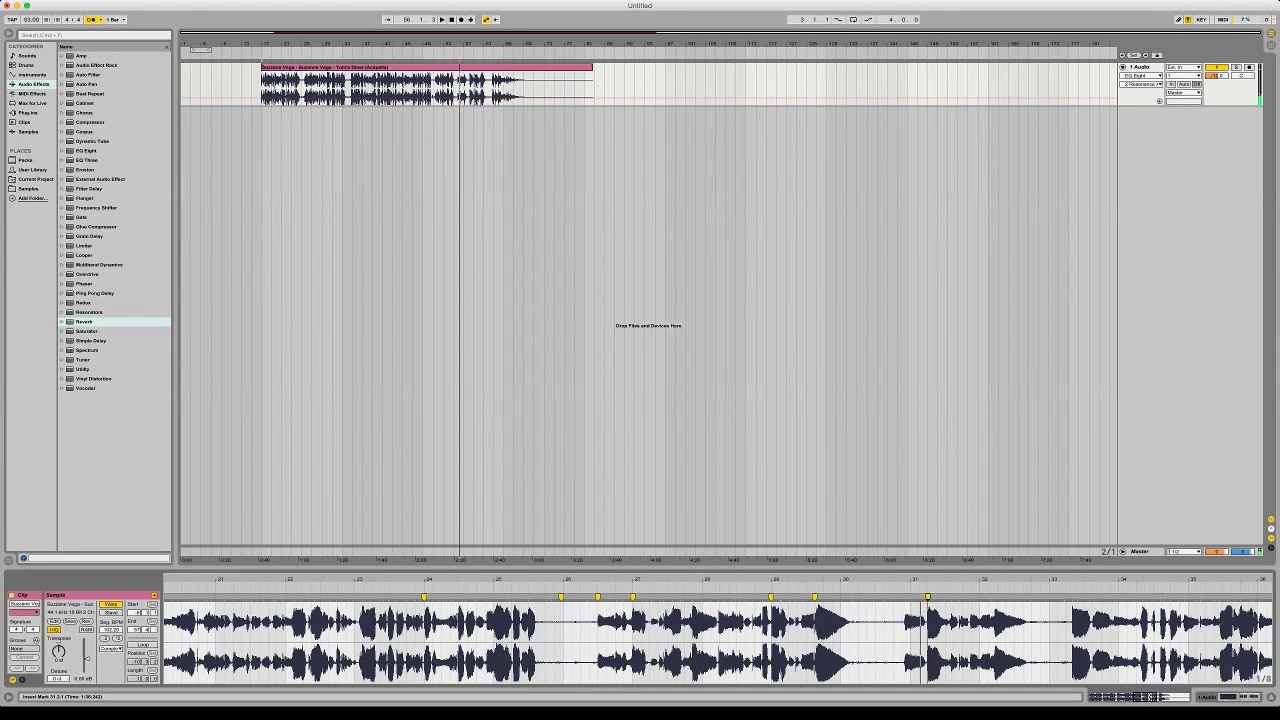
key("Left")
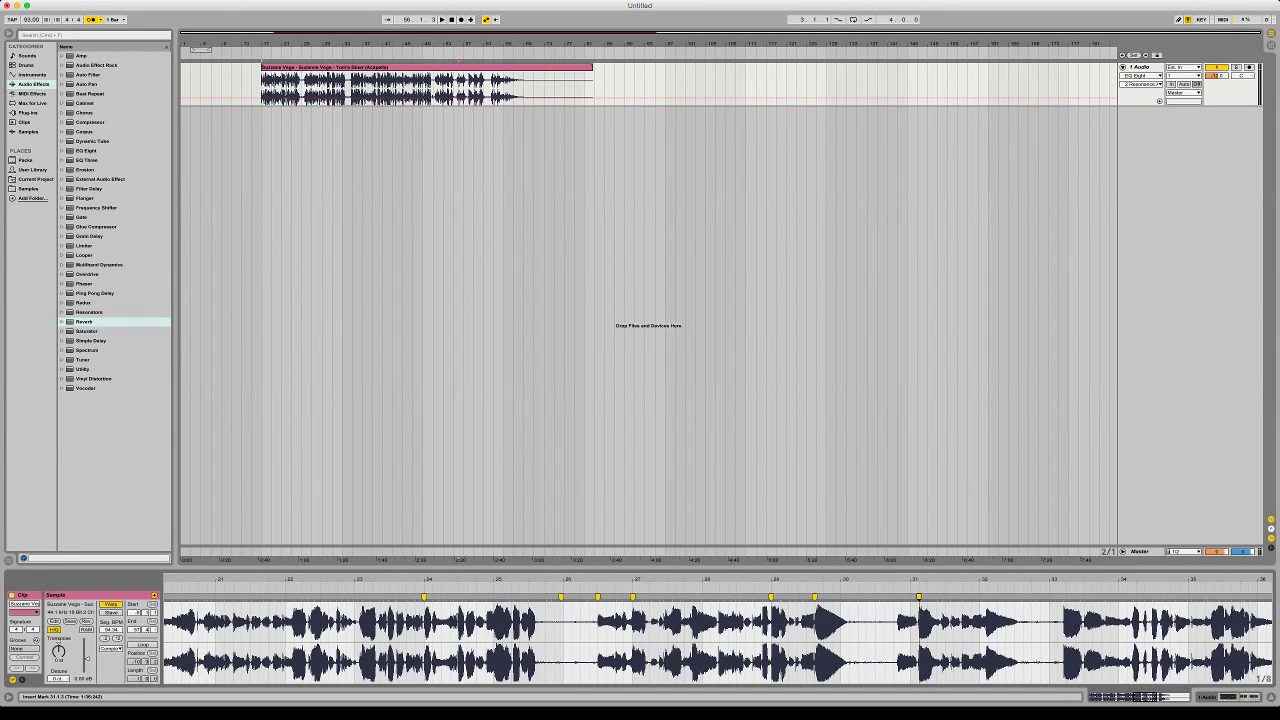
key("Left")
Play the phrase after bar 31 and shift its end earlier with a warp marker at about bar 31.4
key("space")
double_click(974, 597)
key("Left")
key("Left")
key("Left")
left_click_drag(954, 597, 962, 597)
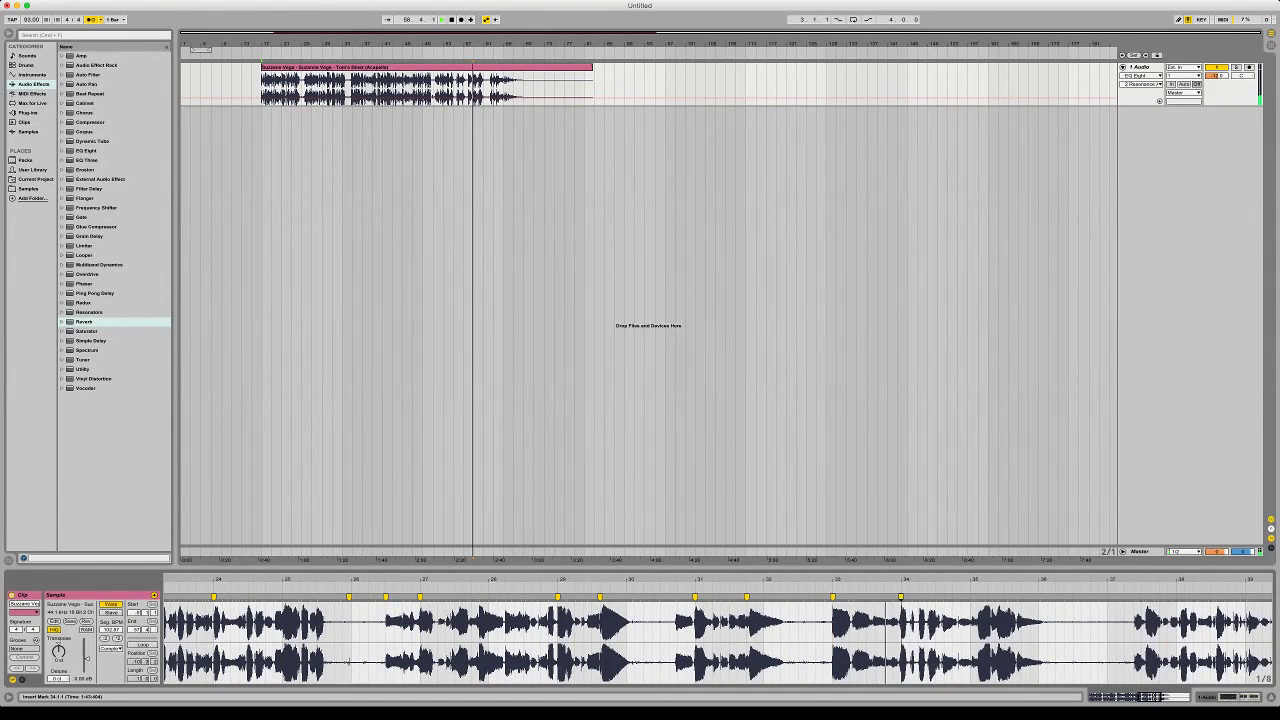
Anchor the acapella at bar 34 with a warp marker and replay the phrase from bar 33
double_click(897, 597)
left_click_drag(894, 597, 901, 597)
left_click_drag(867, 642, 841, 642)
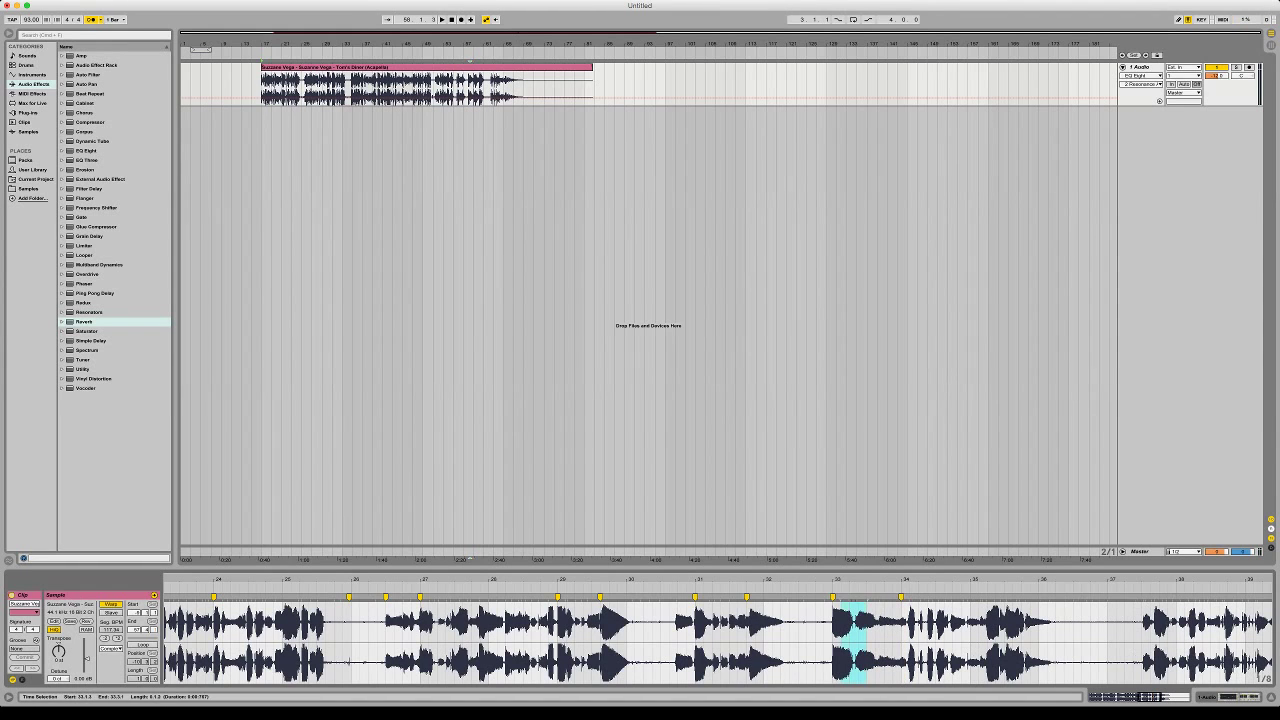
key("space")
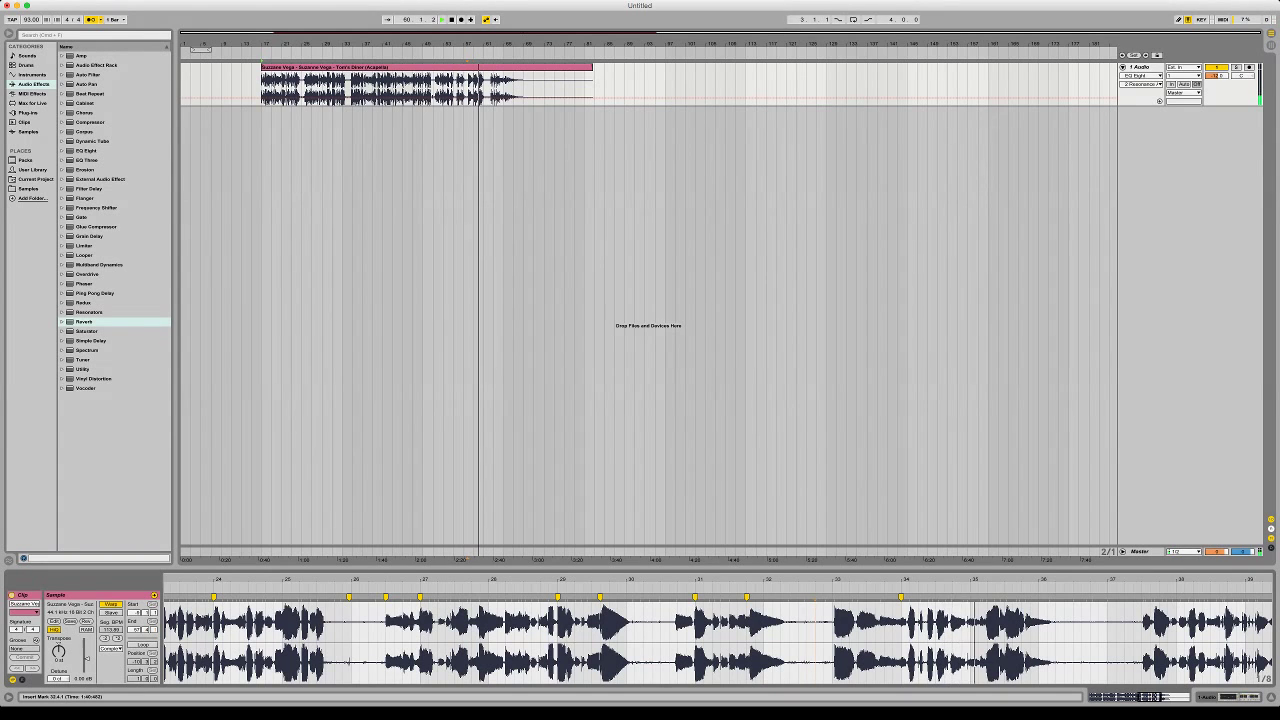
Try a warp marker at bar 35, undo it, and play the acapella from the start of its clip
left_click_drag(966, 597, 970, 597)
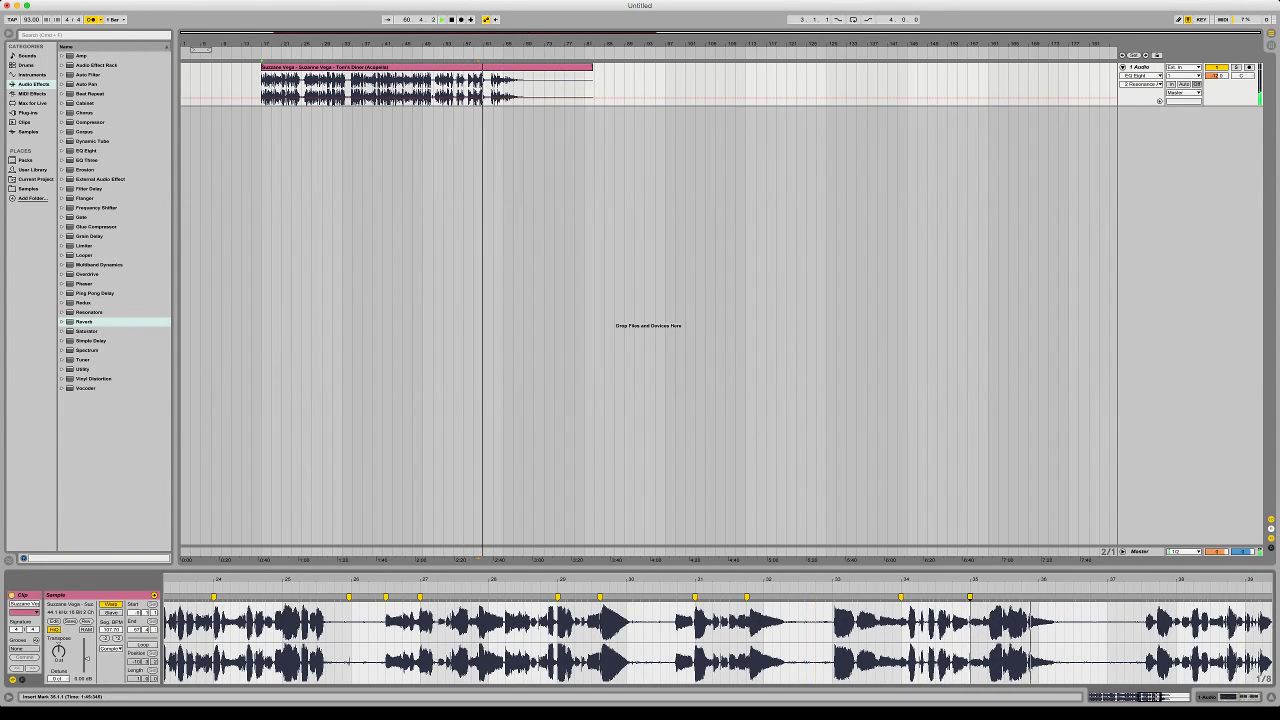
key("super+z")
left_click(427, 67)
key("space")
key("space")
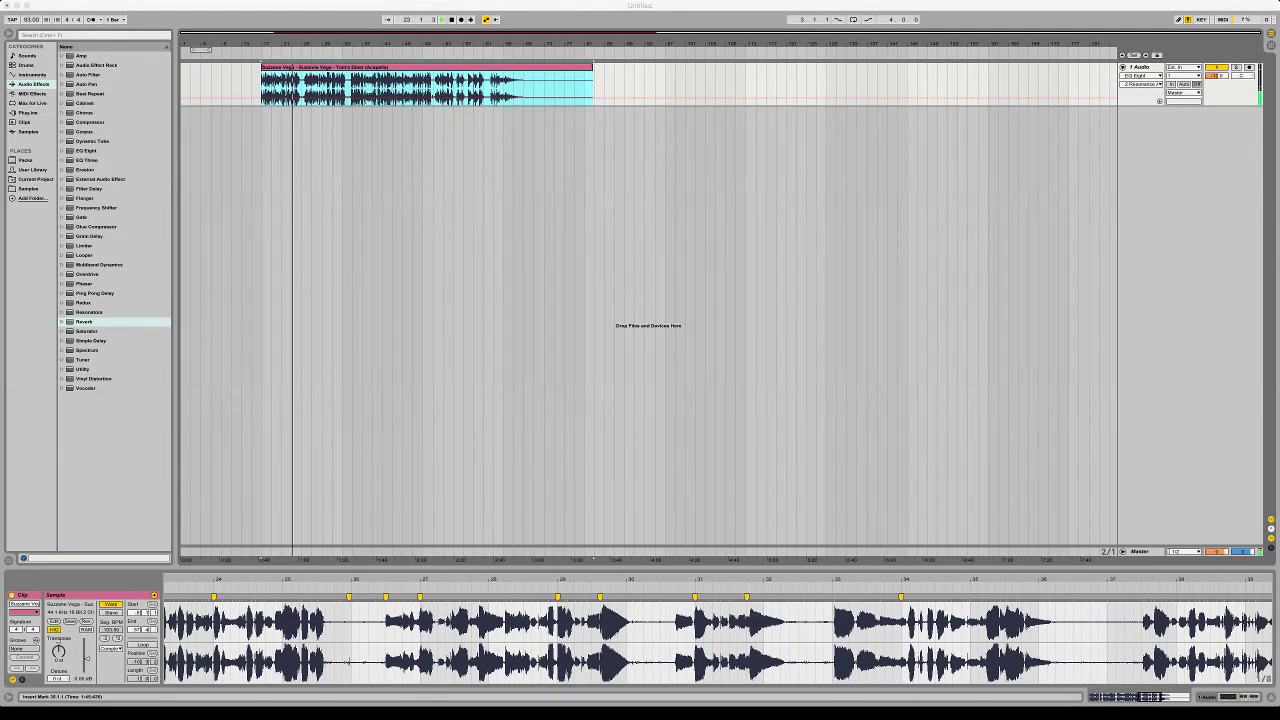
Replace the acapella at bar 17 with the Chainsmokers track All We Know and compare playback with warping off and on
left_click_drag(300, 86, 262, 86)
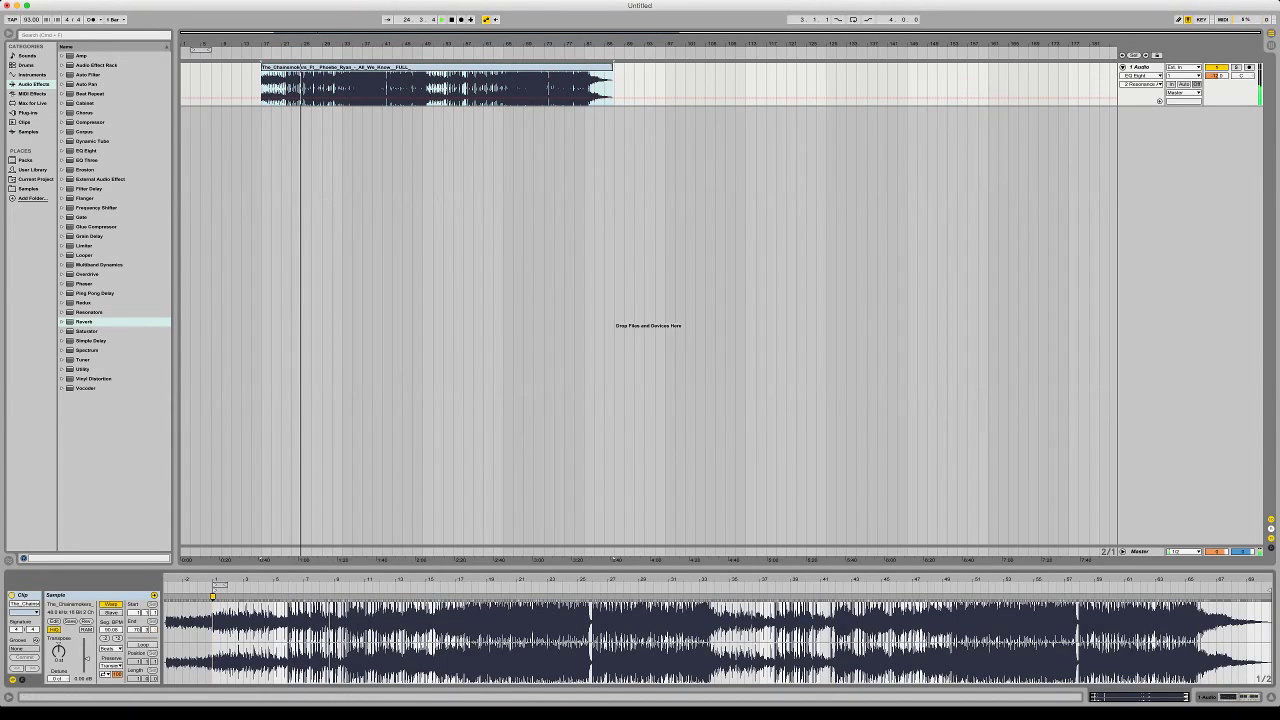
left_click(111, 604)
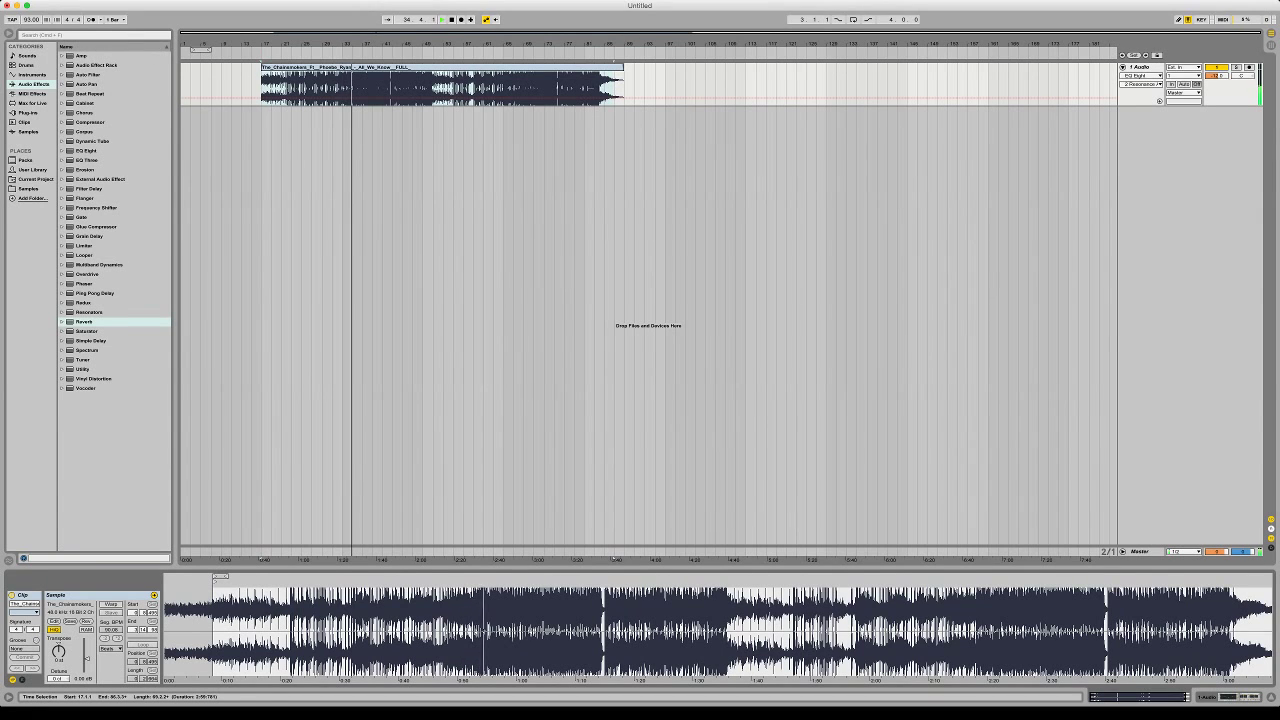
left_click(111, 604)
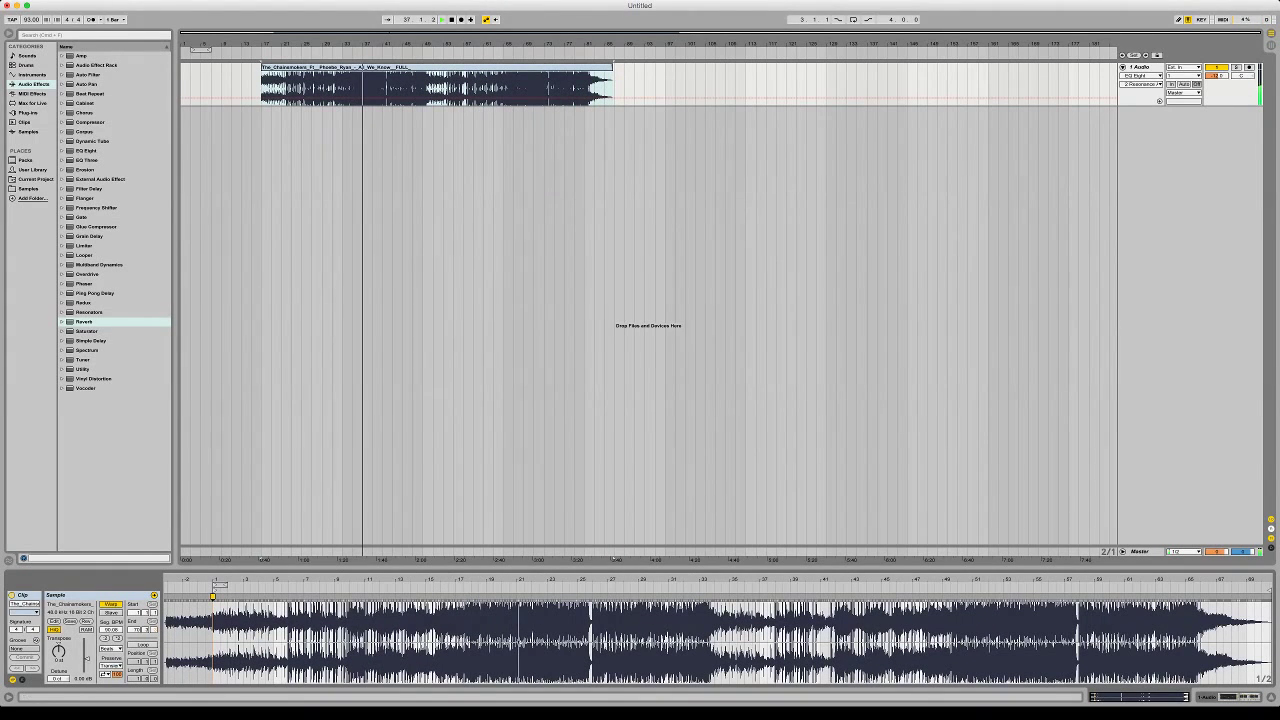
Set the downbeat at about bar 16 of the All We Know clip as 1.1.1 and restart playback
left_click(432, 589)
left_click_drag(438, 580, 438, 640)
right_click(463, 596)
left_click(500, 640)
key("space")
key("space")
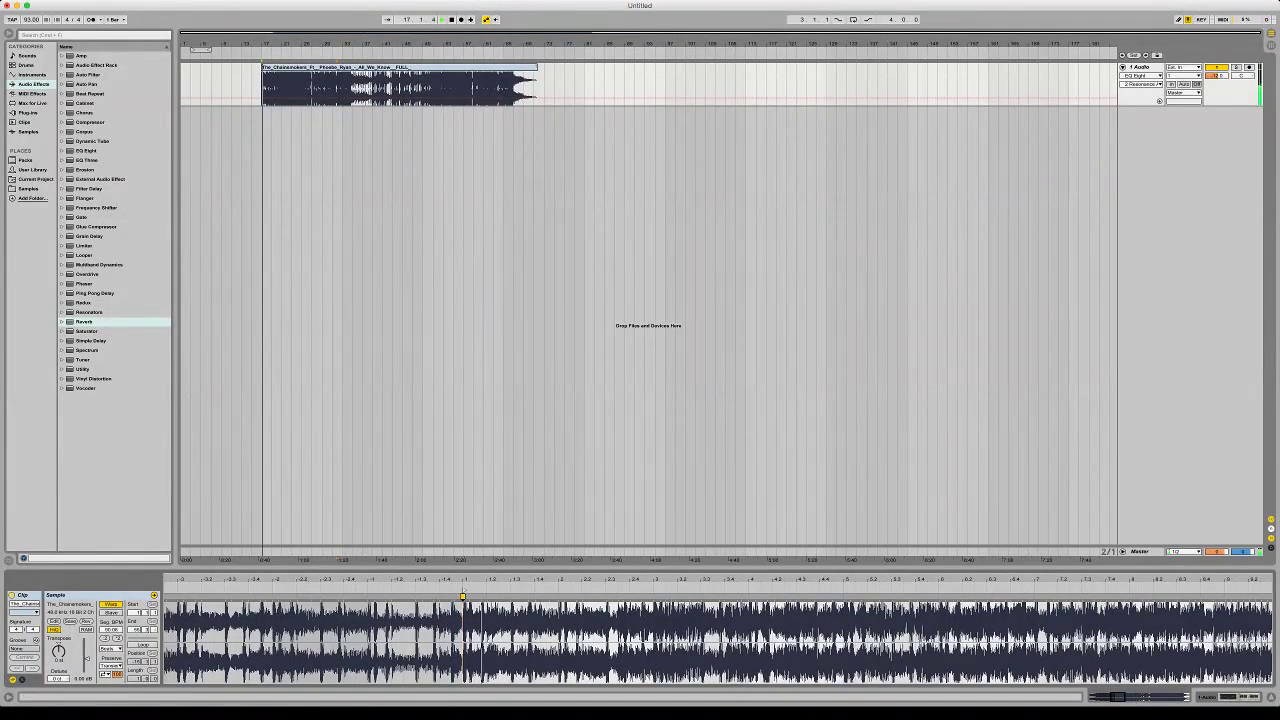
Check the beat alignment at bar 11 of the All We Know clip and set its warp mode to Complex
left_click_drag(464, 582, 464, 525)
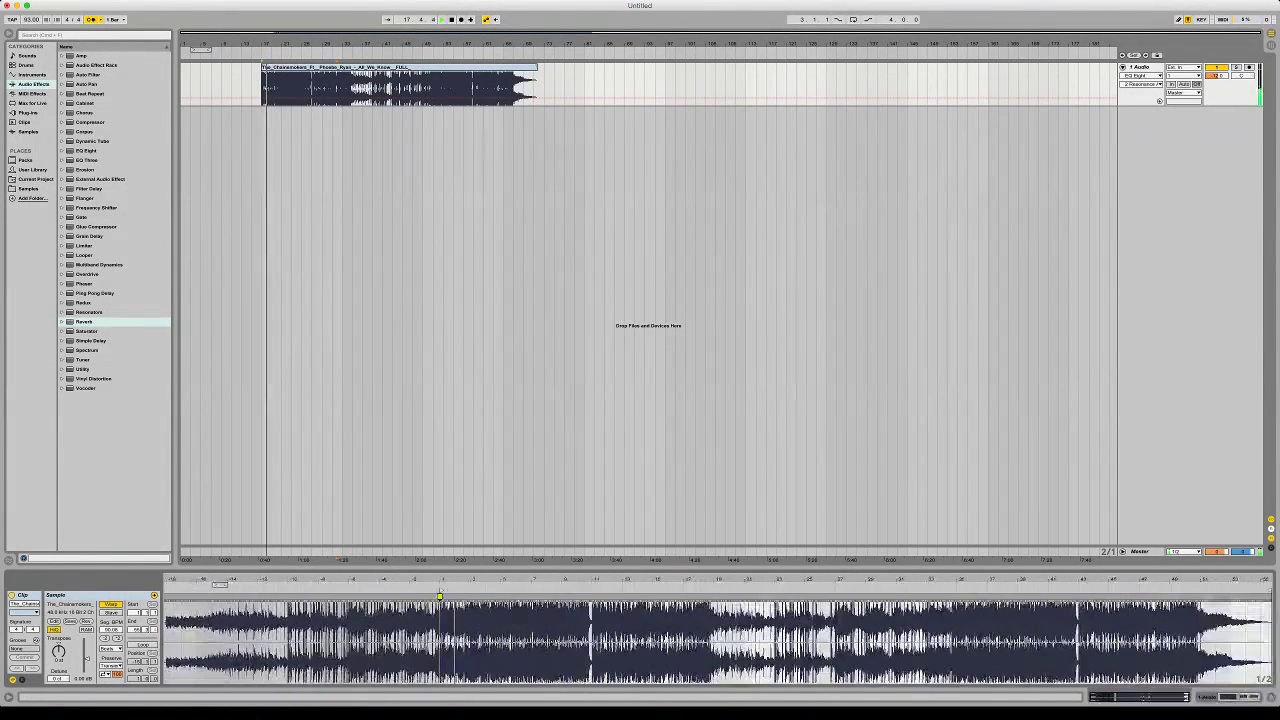
mouse_move(592, 581)
left_mouse_down()
mouse_move(615, 640)
mouse_move(619, 597)
left_mouse_up()
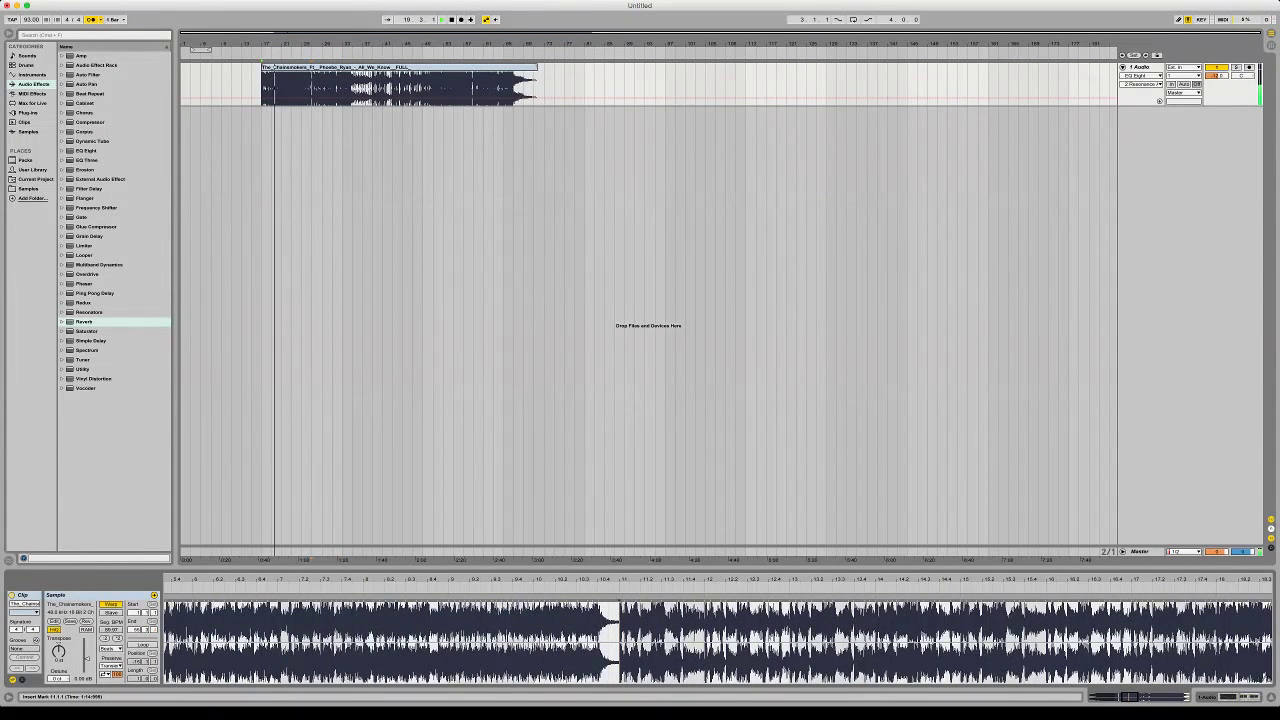
left_click(111, 649)
left_click(111, 685)
left_click_drag(205, 581, 205, 515)
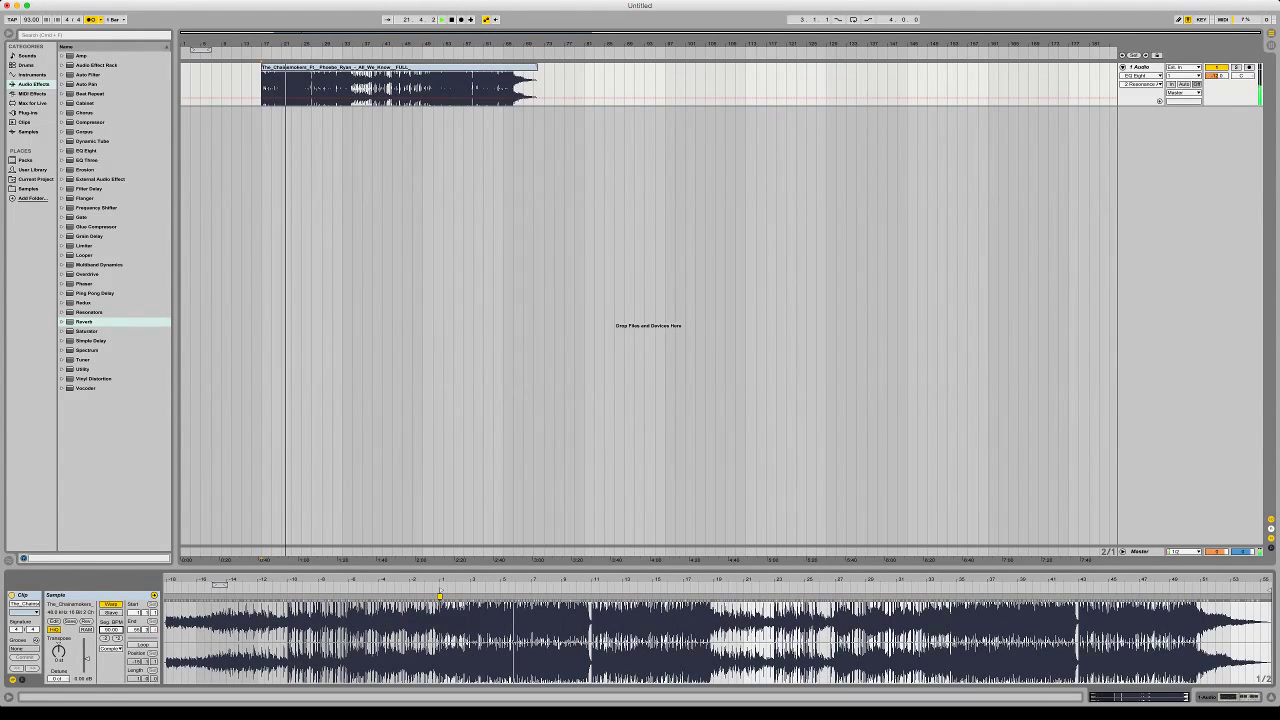
Set the project tempo to 115 BPM and place the All We Know clip, extended back over its intro, at bar 31
left_click_drag(32, 20, 32, 6)
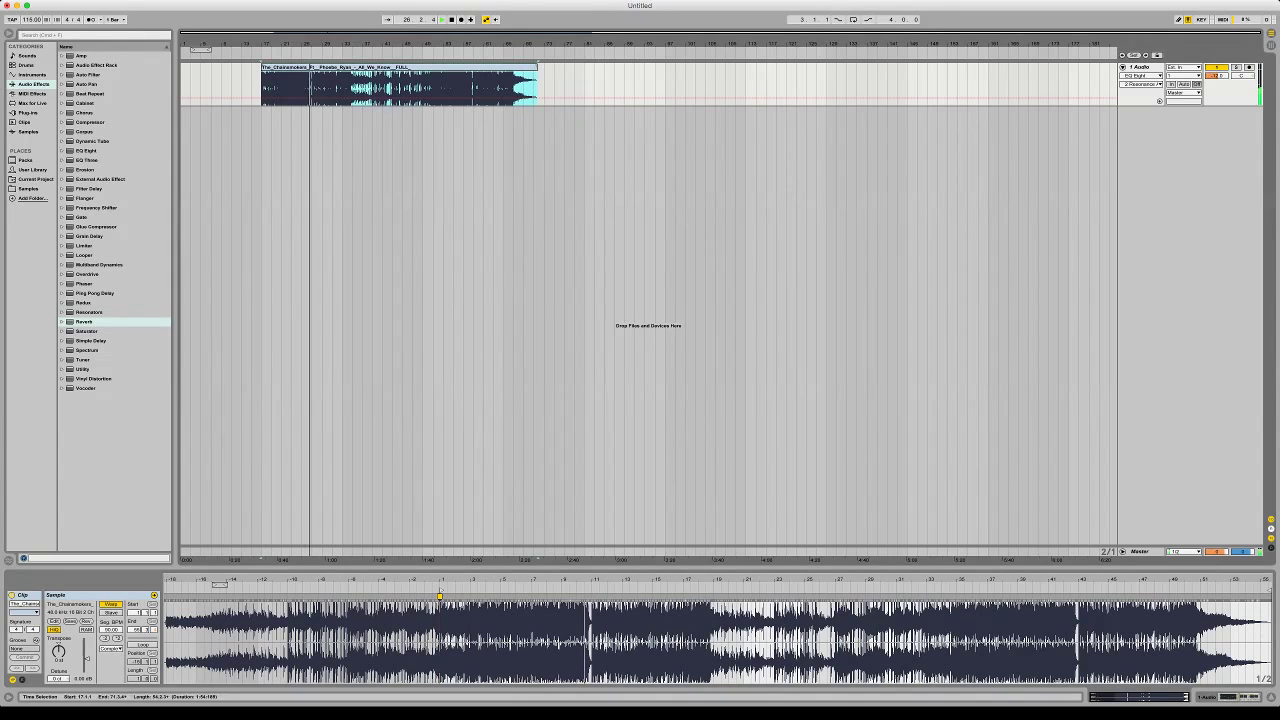
left_click_drag(311, 67, 333, 85)
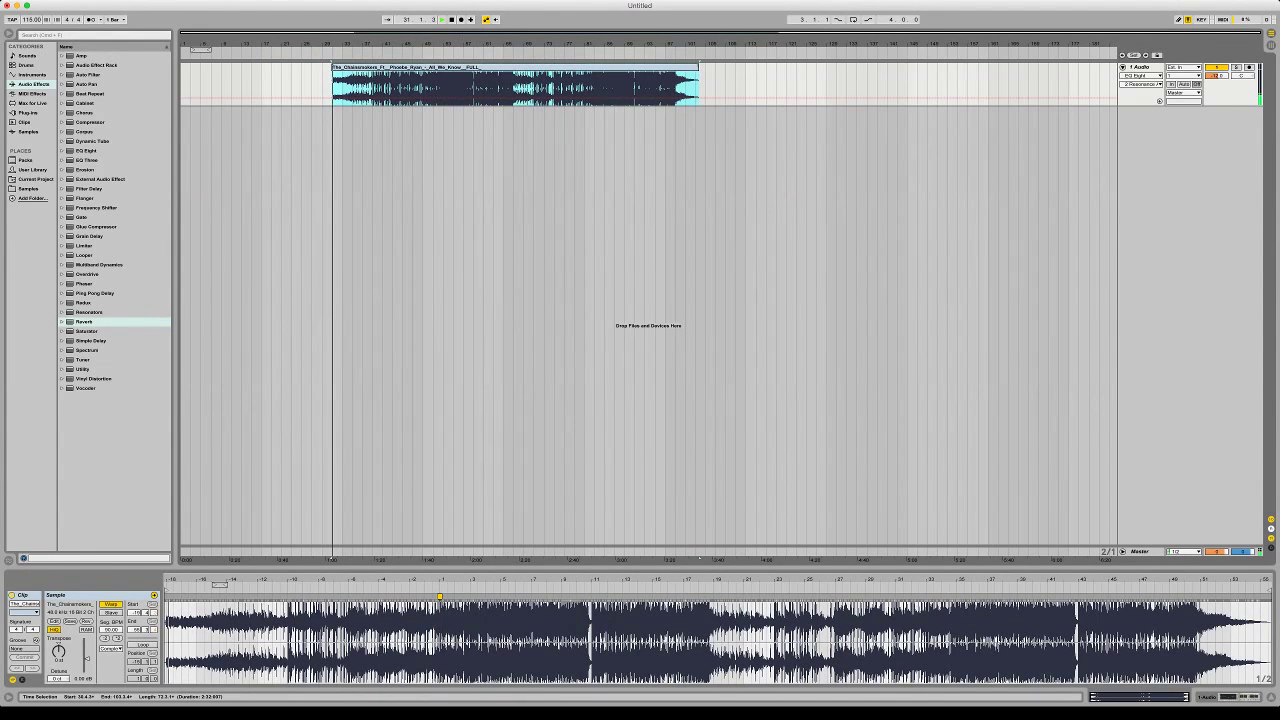
Split the All We Know clip at bar 35 and try removing the four-bar piece before it
left_click_drag(345, 67, 352, 90)
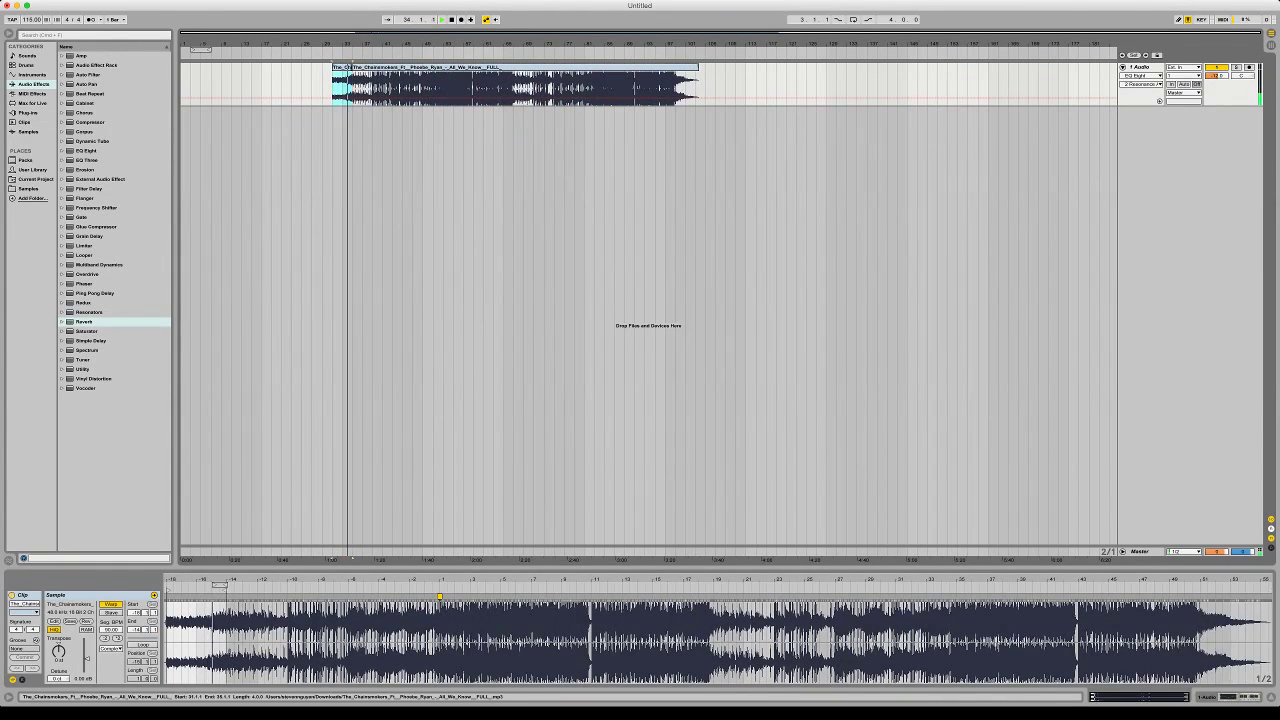
key("Delete")
key("super+z")
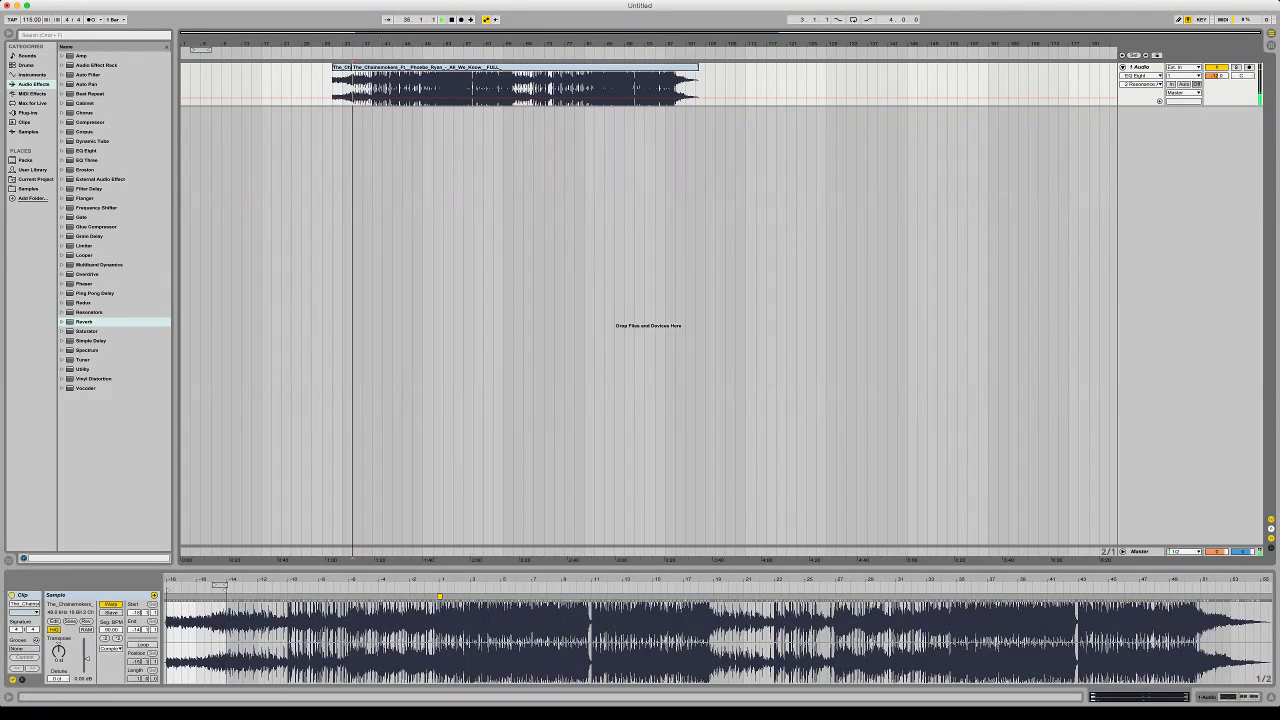
Remove the Reverb from the first audio track and insert a second audio track
key("shift+Tab")
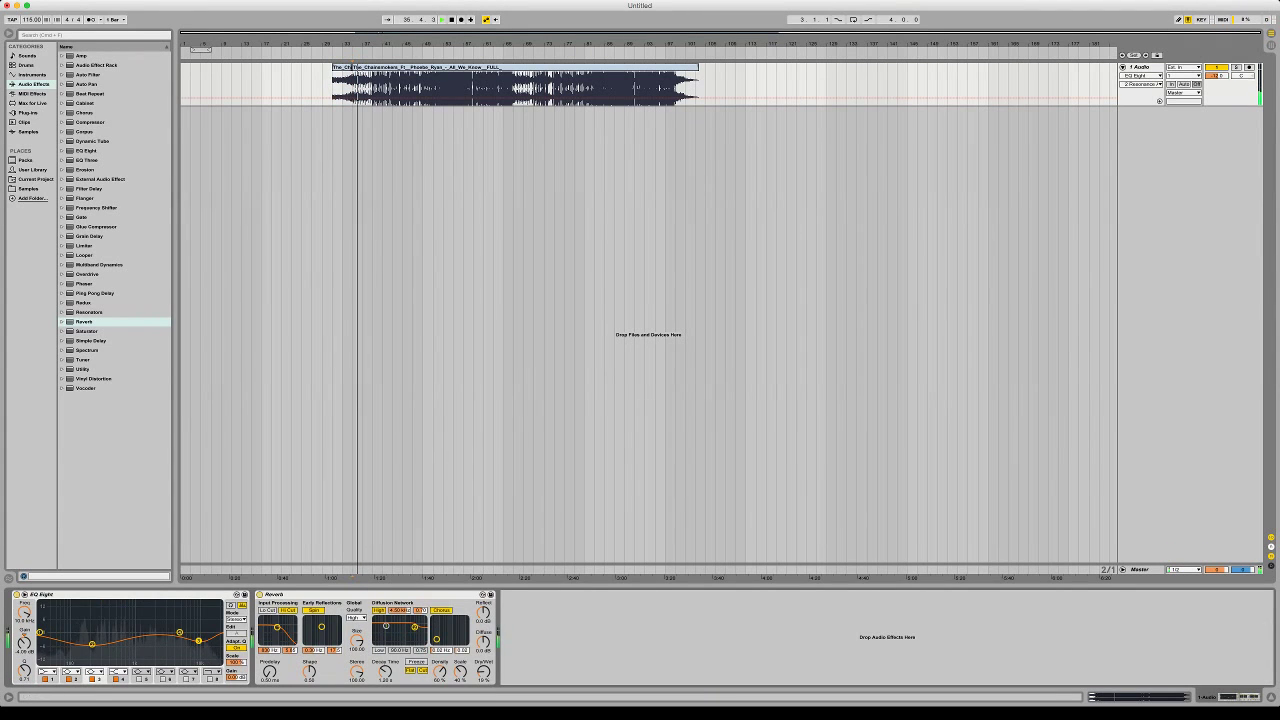
key("Delete")
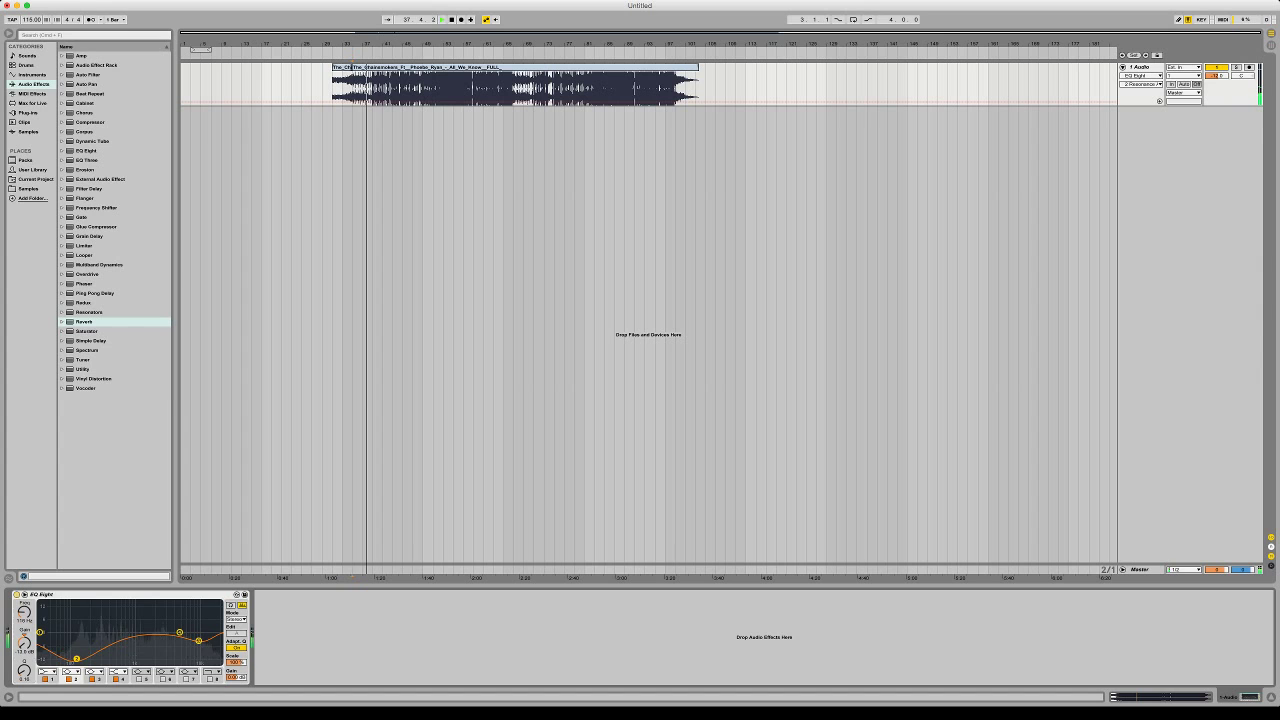
key("super+t")
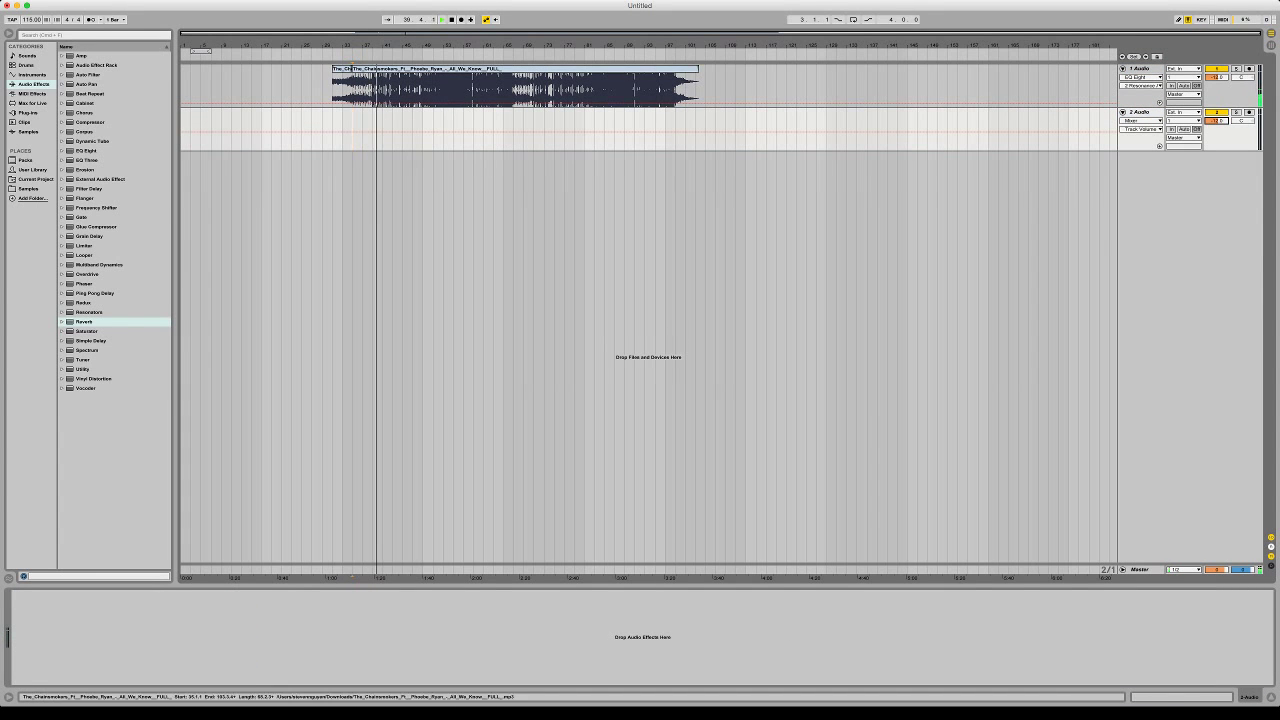
In the first track's EQ Eight, bring the low band back to about flat and lower the high band at 10 kHz
left_click(413, 90)
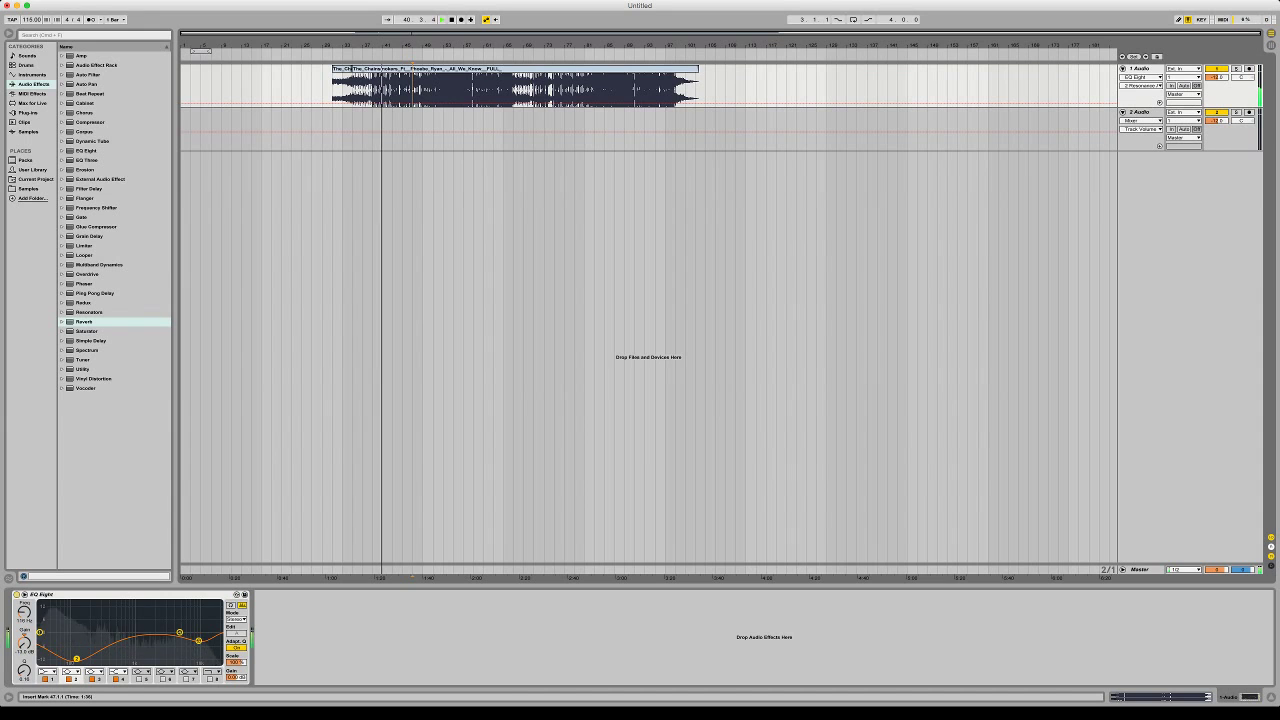
key("shift+Tab")
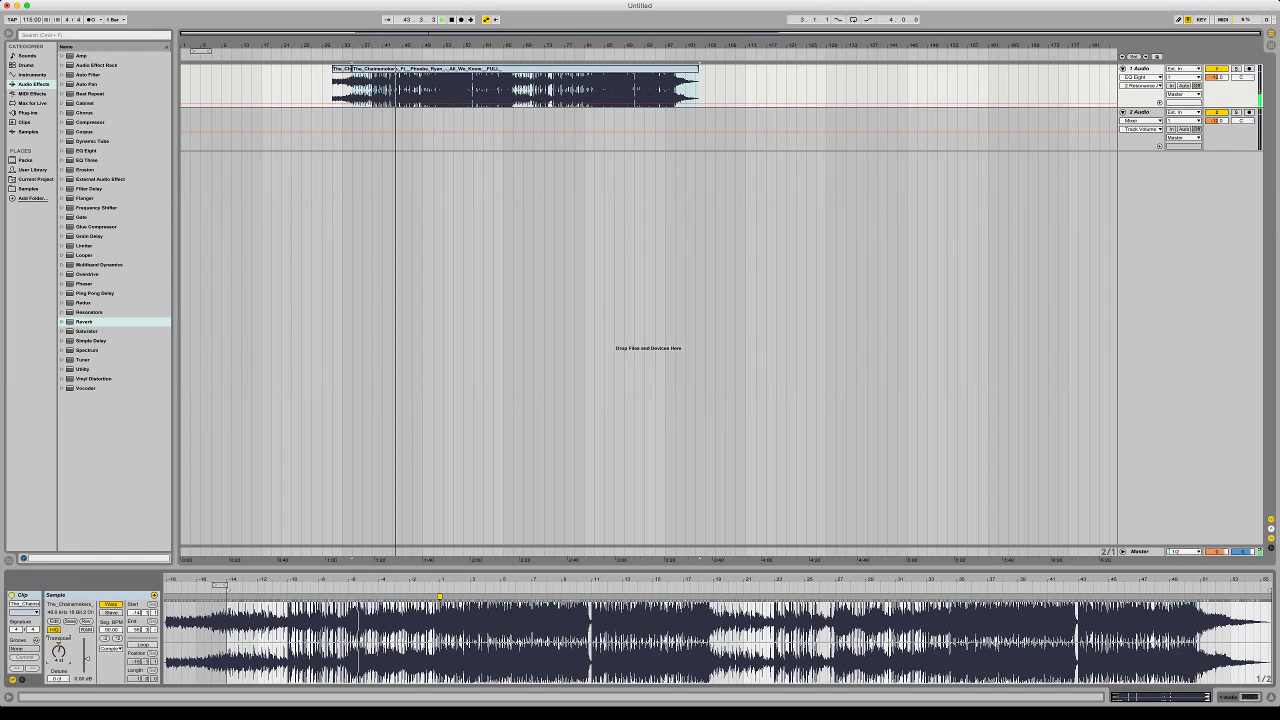
key("shift+Tab")
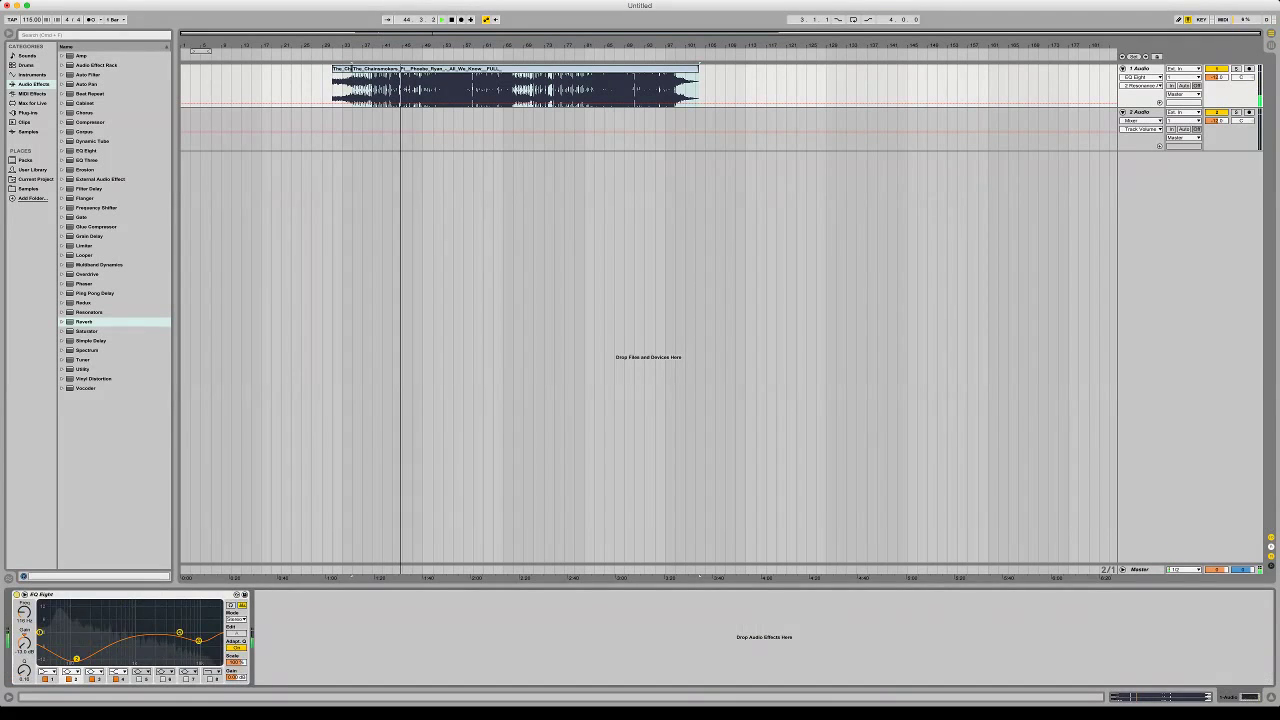
left_click_drag(198, 641, 183, 653)
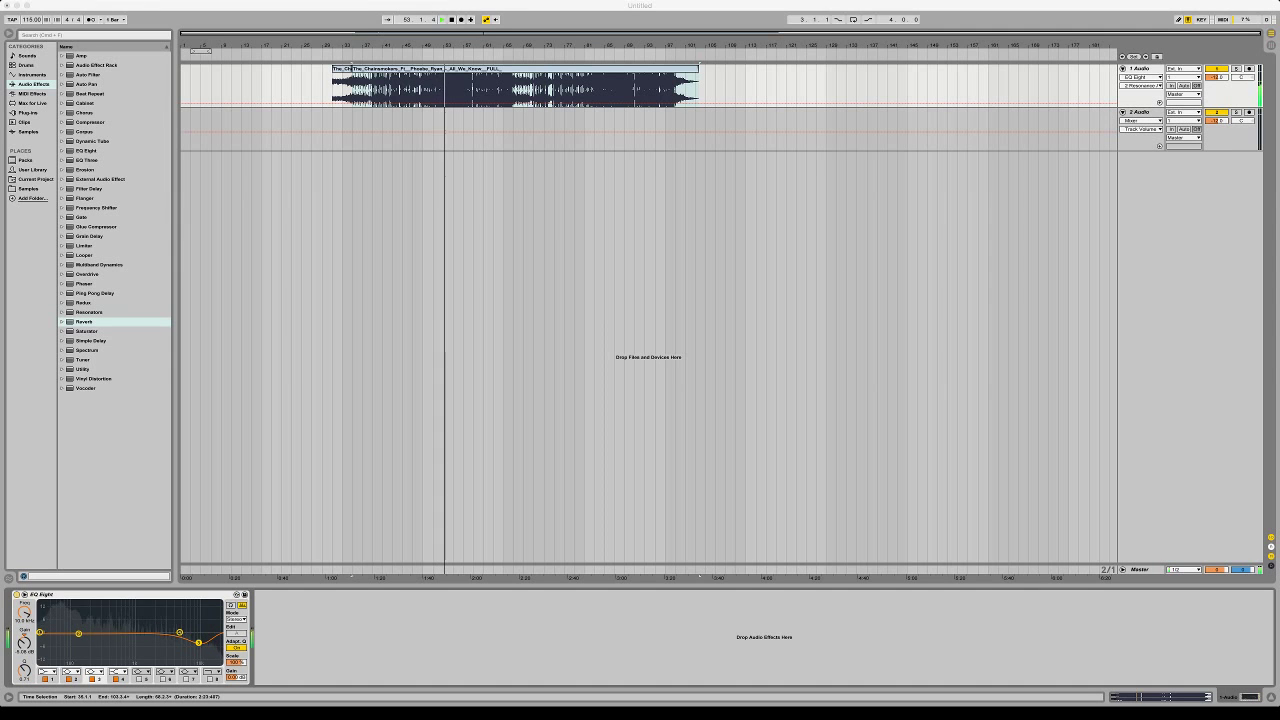
key("shift+Tab")
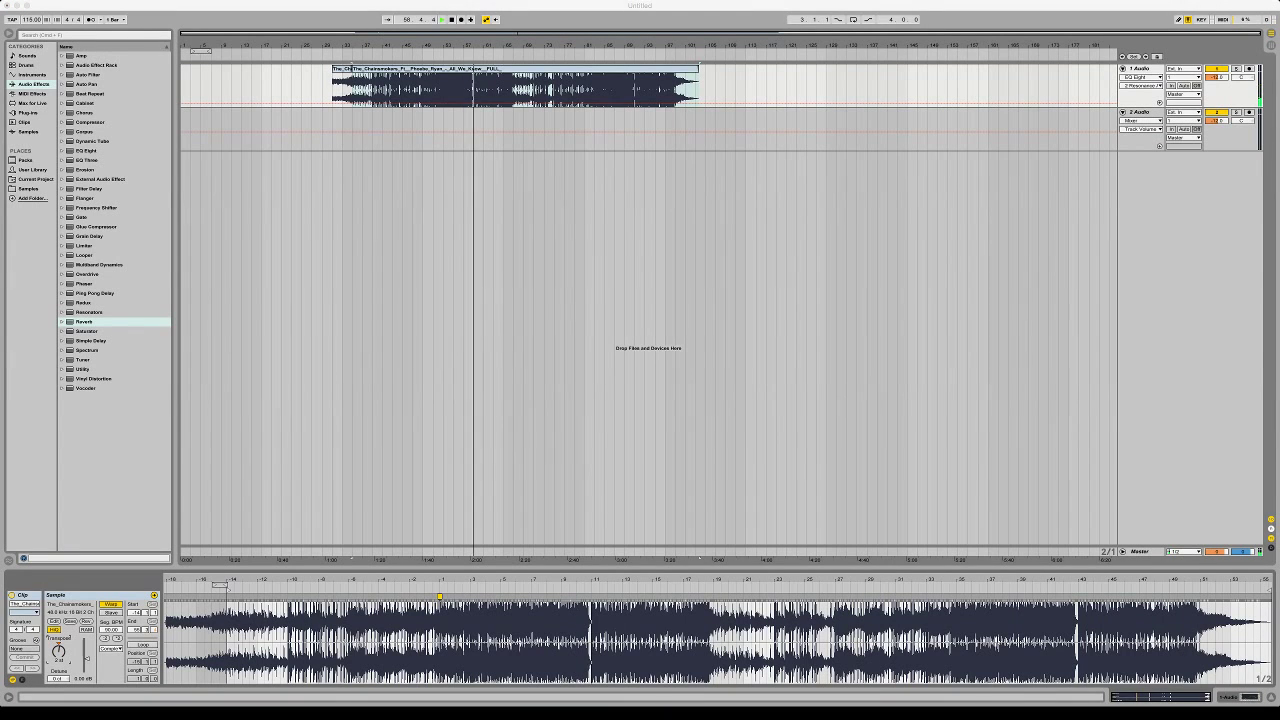
Set the project tempo to 95 BPM and delete the four-bar piece of All We Know before bar 35
key("super+Tab")
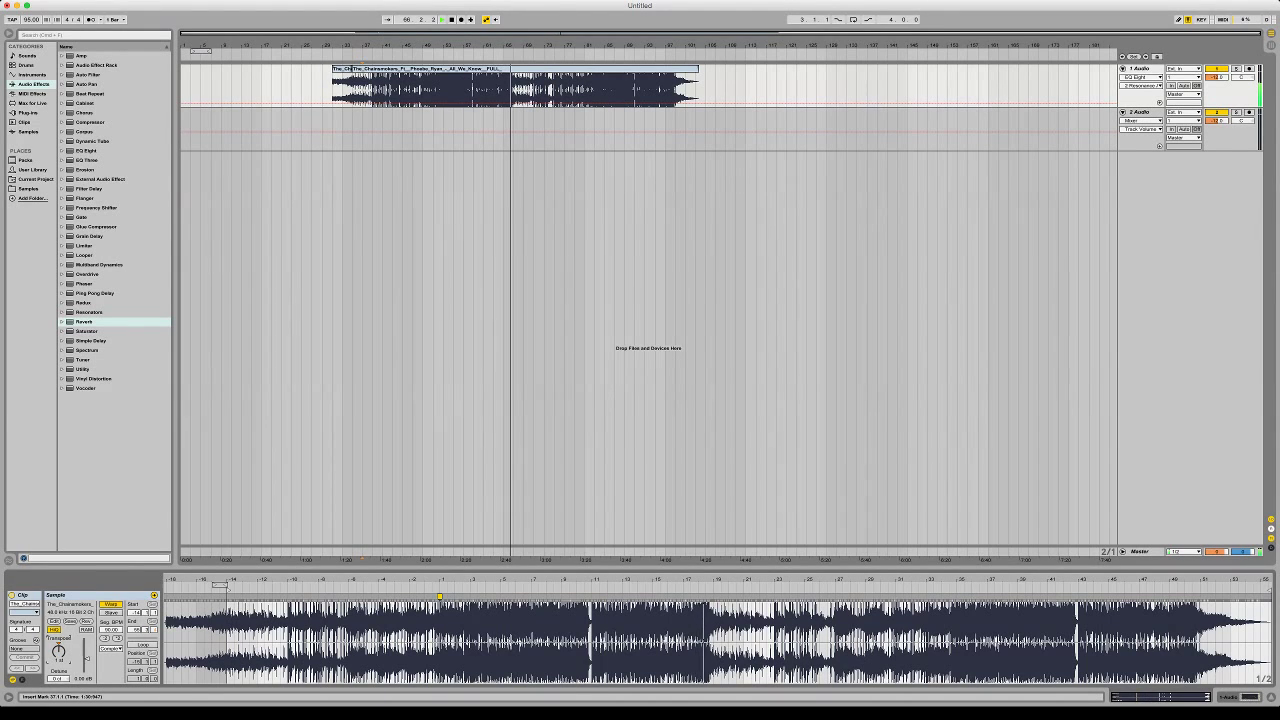
left_click(341, 69)
key("Delete")
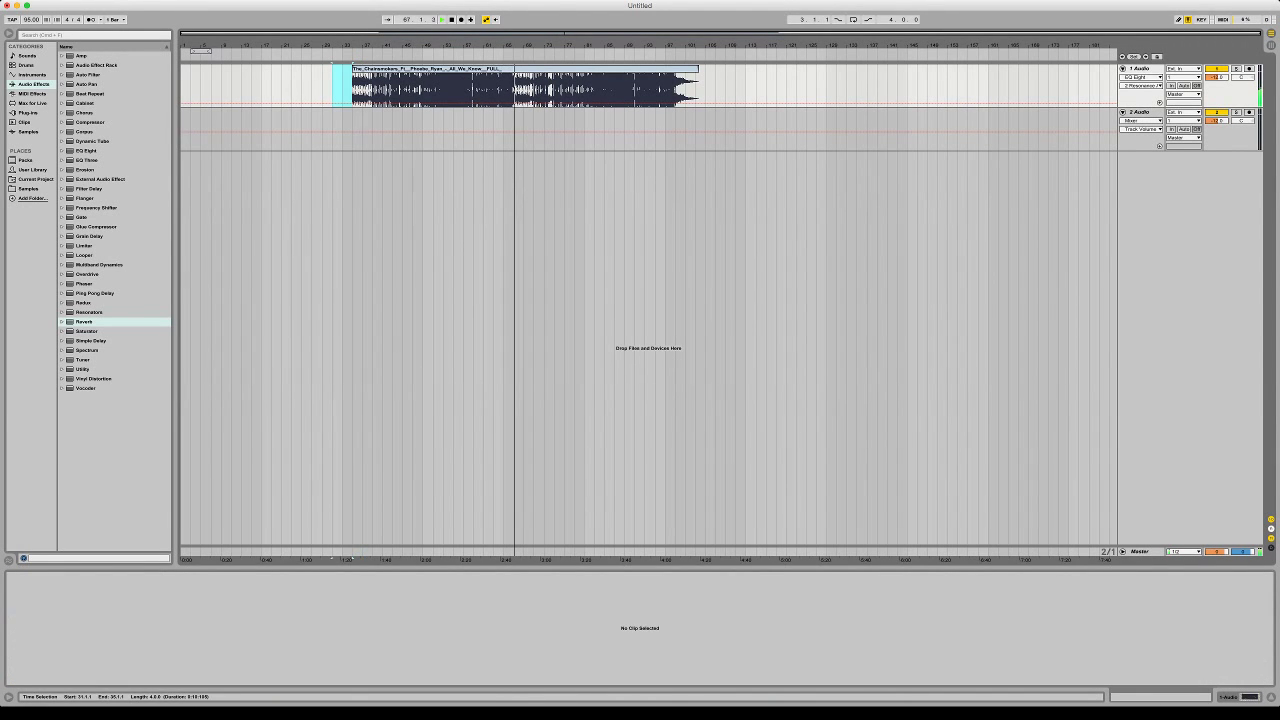
left_click(400, 69)
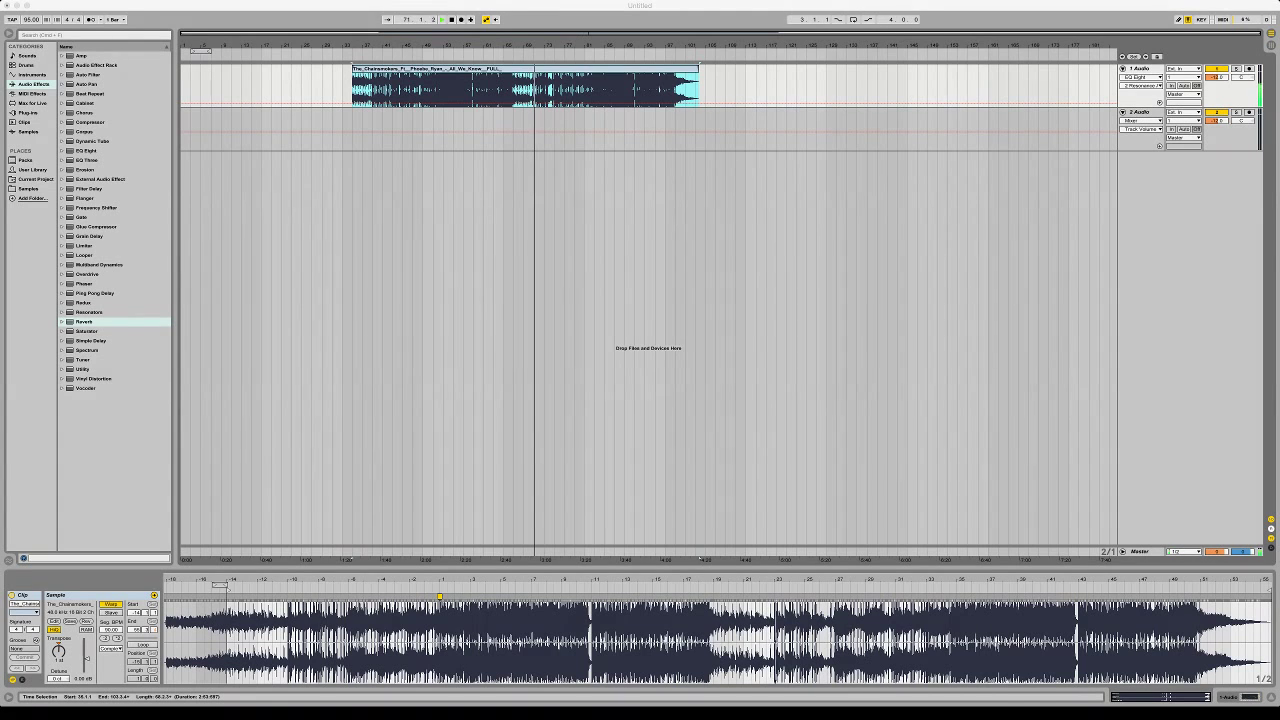
key("super+Tab")
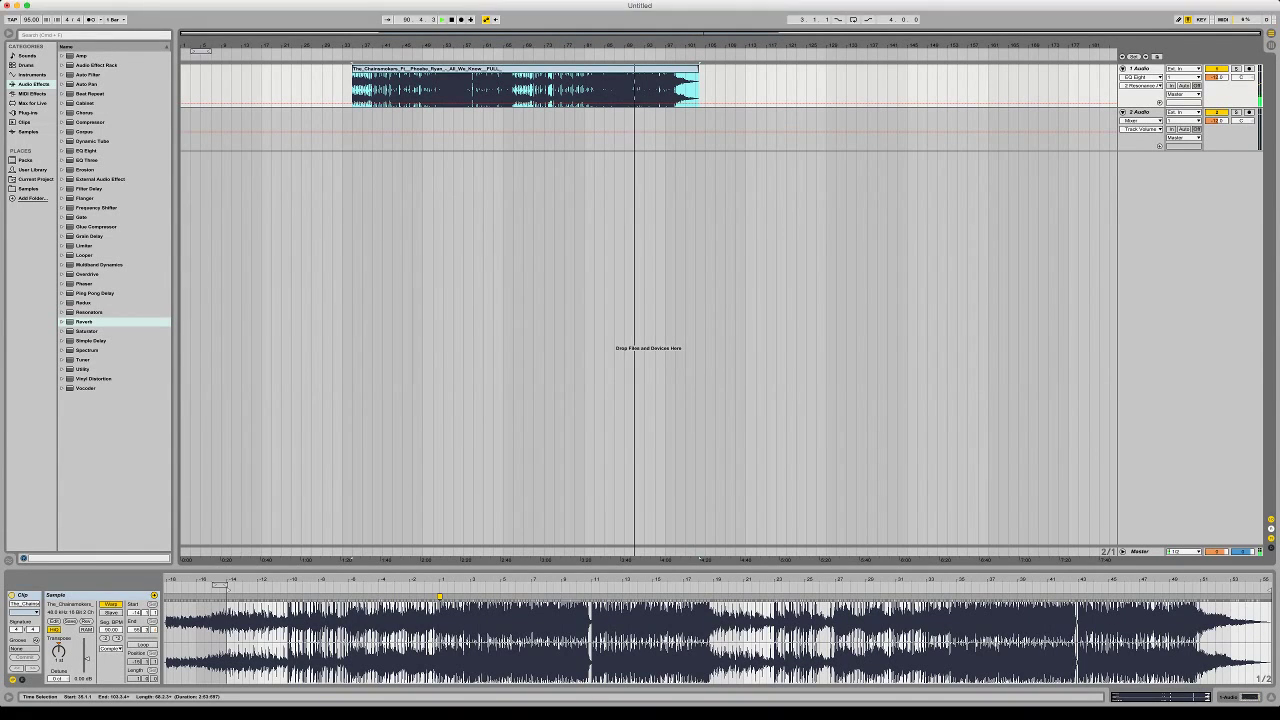
key("super+Tab")
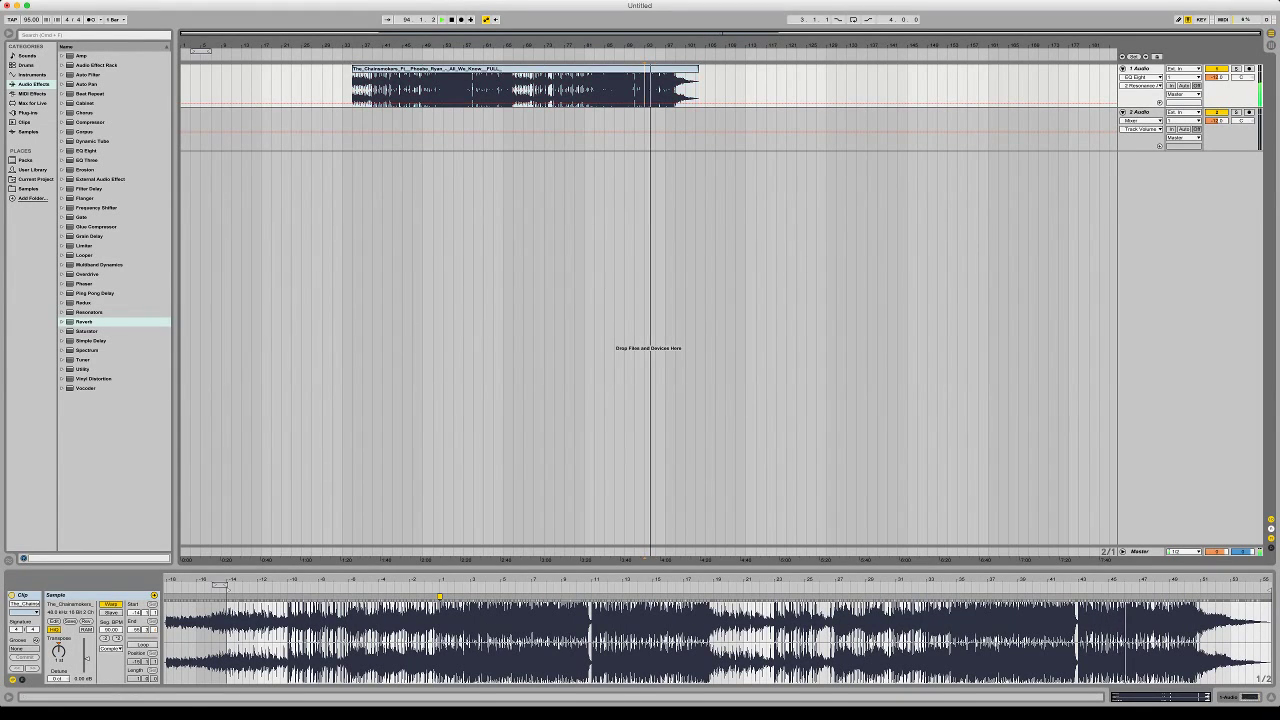
Split the All We Know clip at the drop near bar 59 and delete the part before it
left_click_drag(665, 45, 1031, 84)
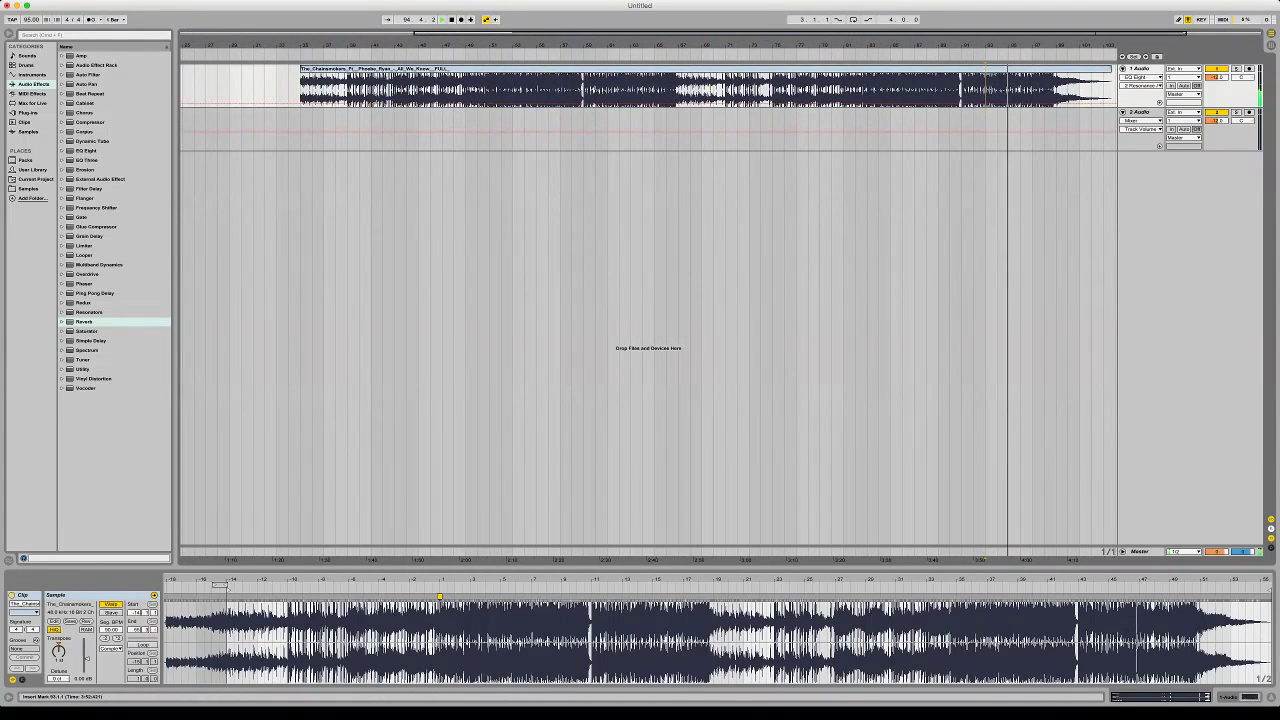
left_click(583, 90)
key("space")
key("space")
key("super+e")
left_click(560, 69)
key("Delete")
Move the remaining All We Know clip to start at bar 41 and play it back
left_click_drag(615, 69, 403, 69)
key("space")
key("space")
left_click_drag(195, 45, 195, 47)
key("plus")
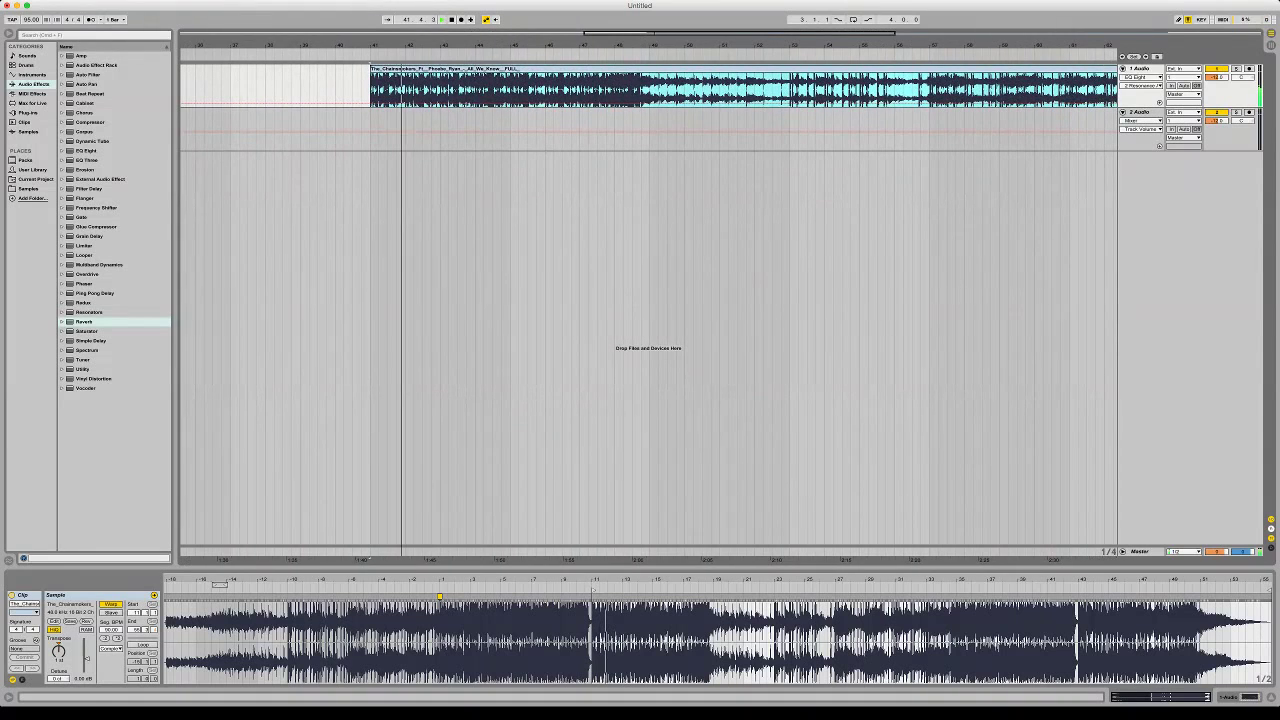
Try to duplicate the one-bar section before bar 44 of All We Know and play the transition back
left_click_drag(422, 45, 339, 90)
left_click(414, 90)
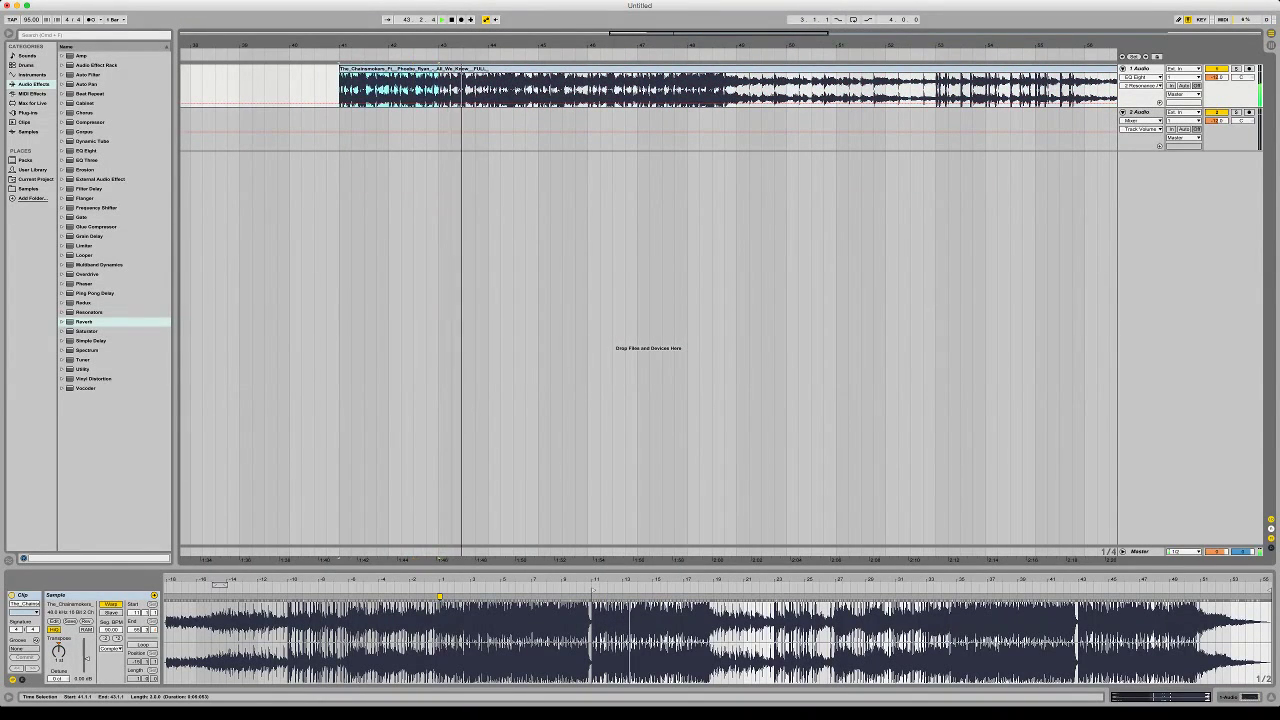
left_click(414, 90)
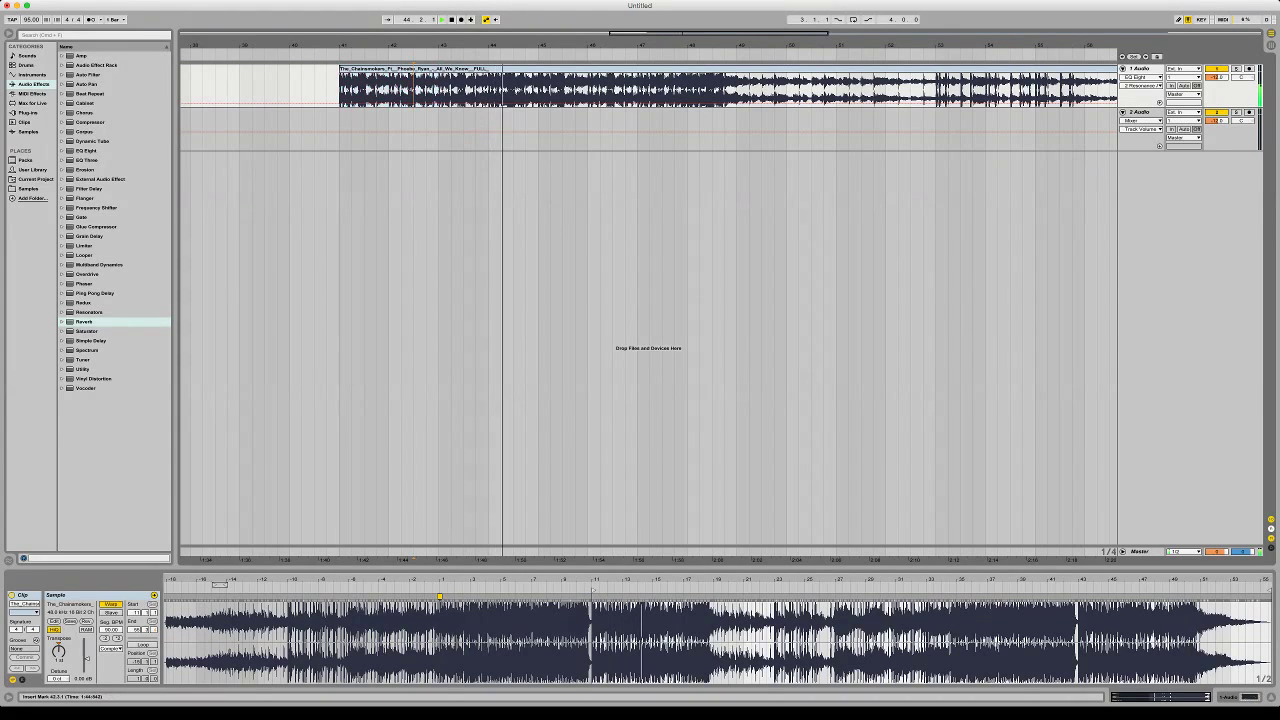
left_click_drag(389, 90, 488, 90)
key("super+d")
left_click(476, 90)
key("space")
key("space")
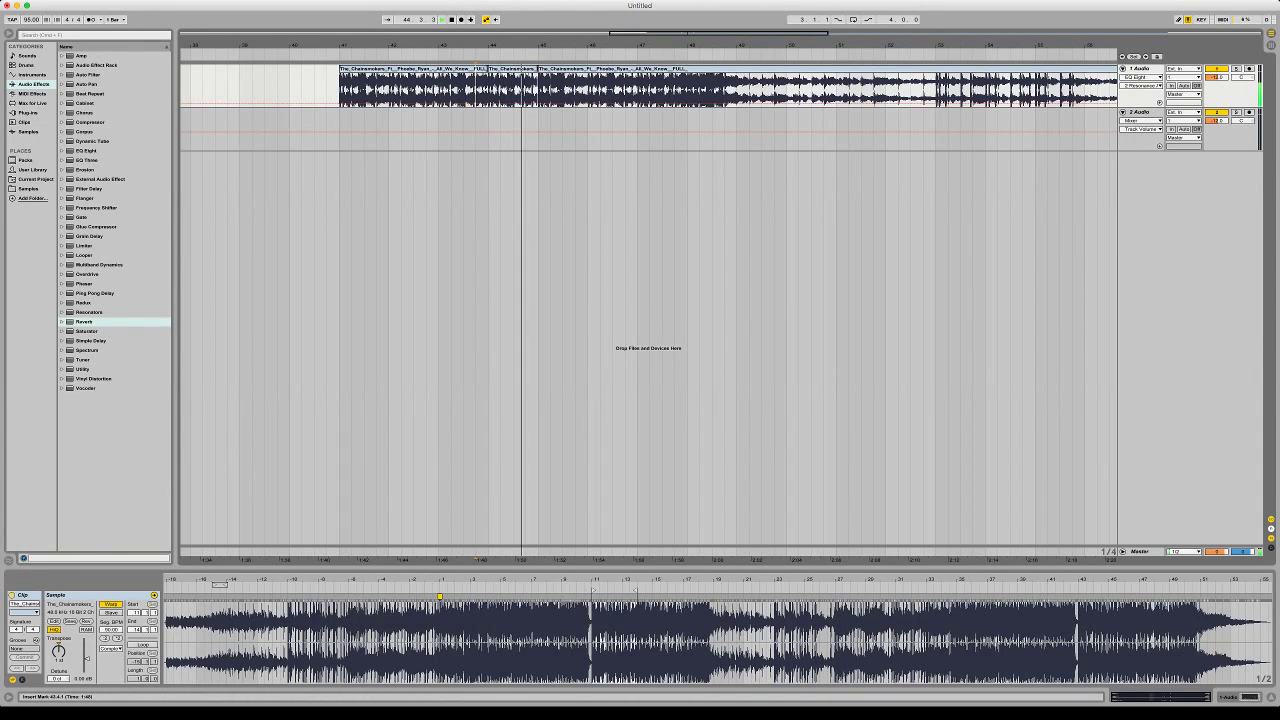
key("super+z")
Duplicate the two-bar section from bar 42 to 44 of All We Know so it repeats from bar 44, and play it back
left_click_drag(389, 90, 488, 90)
key("super+d")
left_click(401, 90)
key("space")
key("space")
left_click(439, 90)
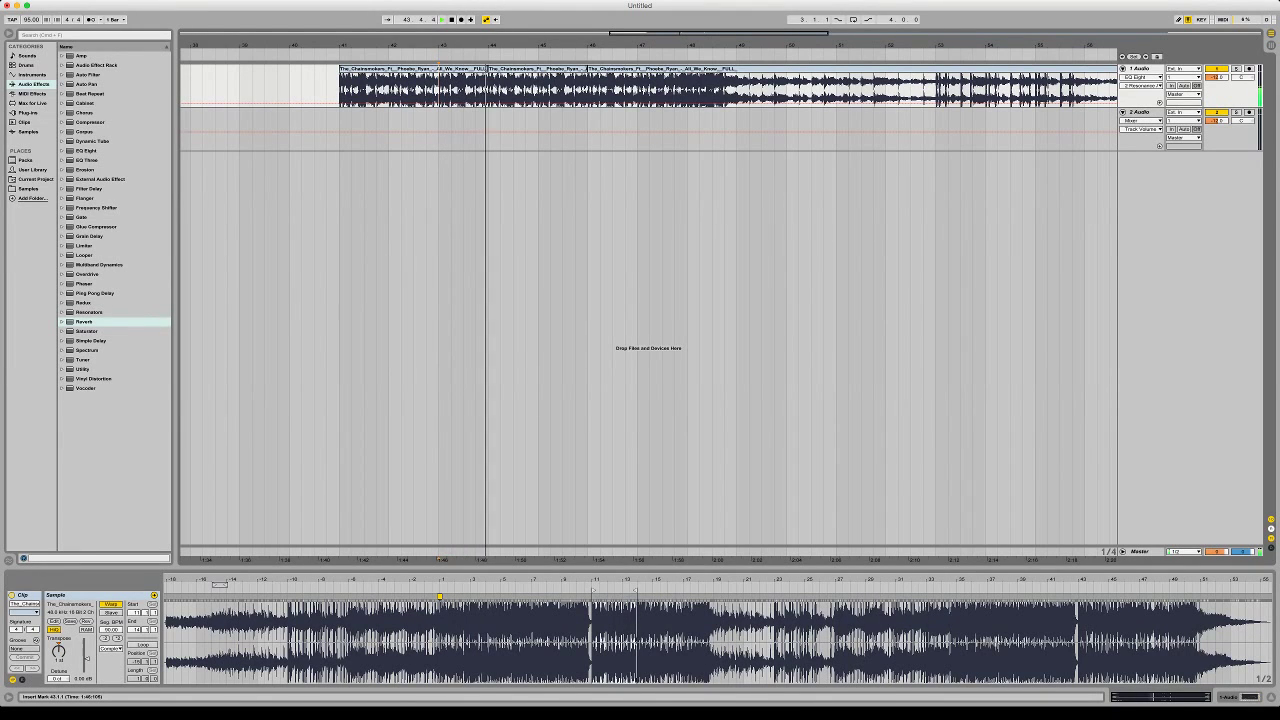
Split off the last beat before bar 44 as its own clip at 43.4 and play it back
left_click(389, 90)
left_click(476, 90)
key("super+e")
left_click(463, 90)
key("space")
key("space")
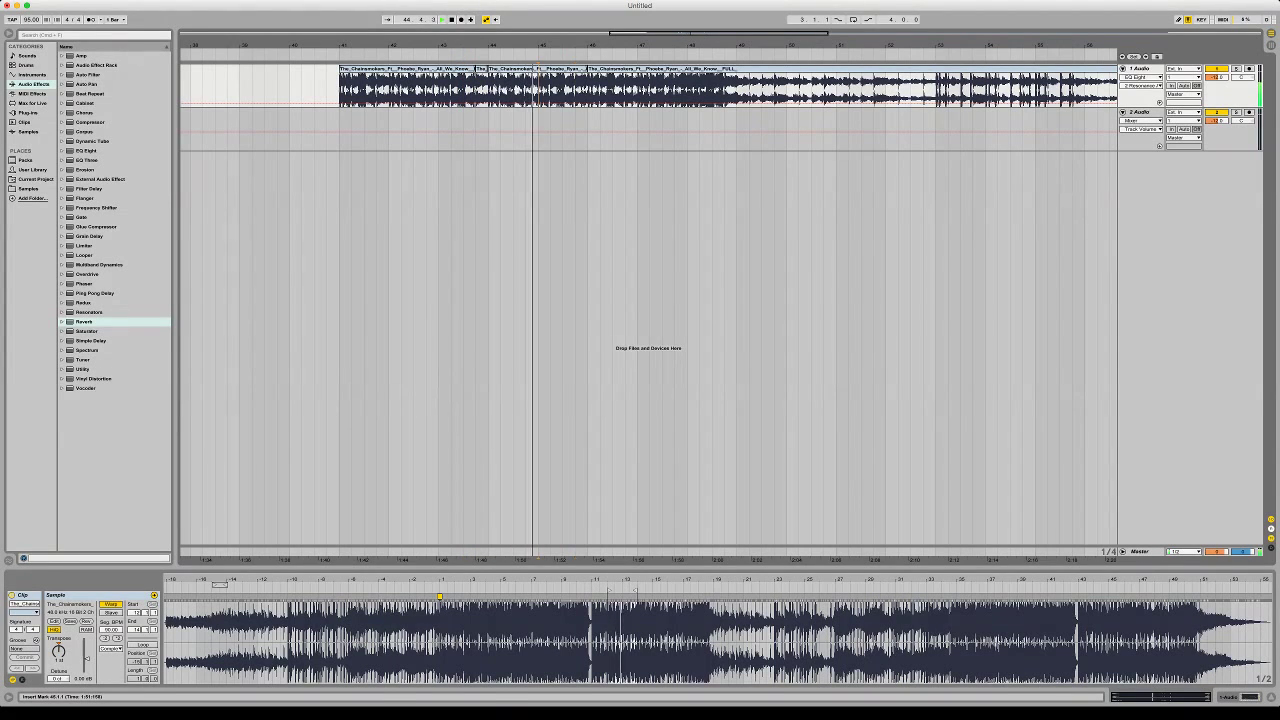
Paste the one-beat clip from 43.4 onto beat 45.4, and duplicate the two-bar section from bar 44 to bar 46
left_click(537, 69)
key("super+d")
left_click(481, 69)
key("super+c")
left_click(575, 90)
key("super+v")
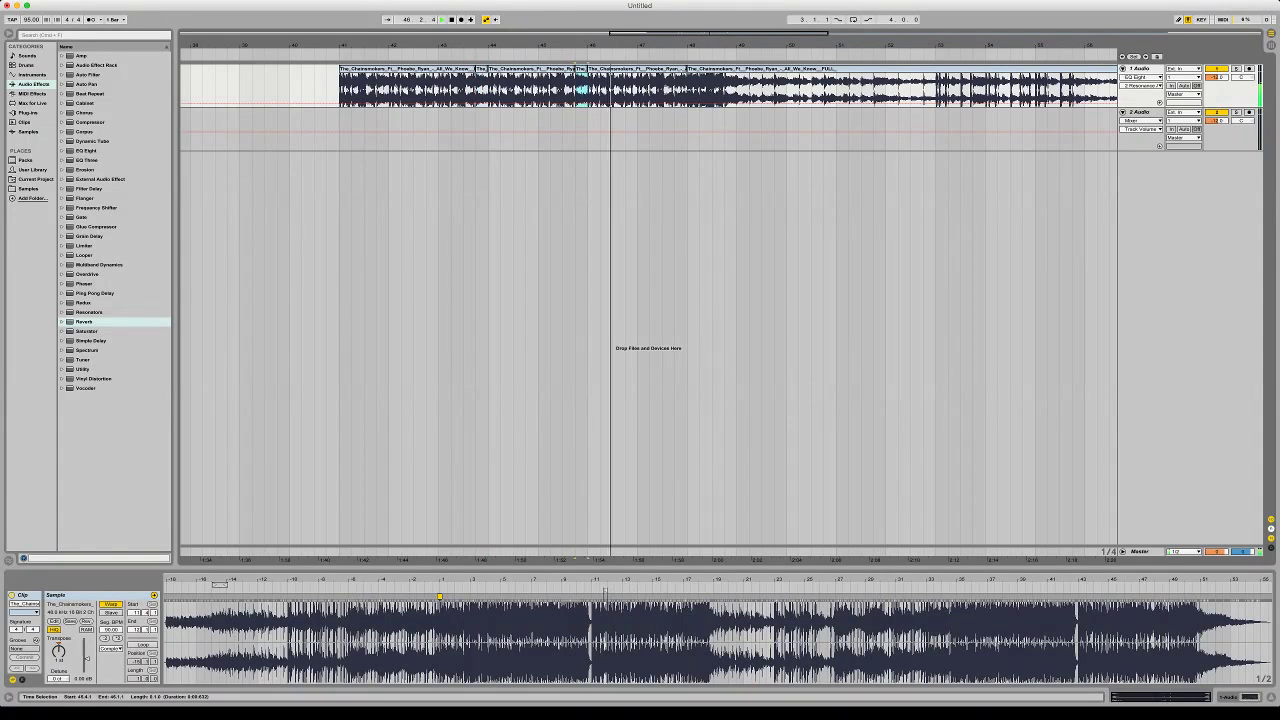
left_click(535, 69, "shift")
key("super+d")
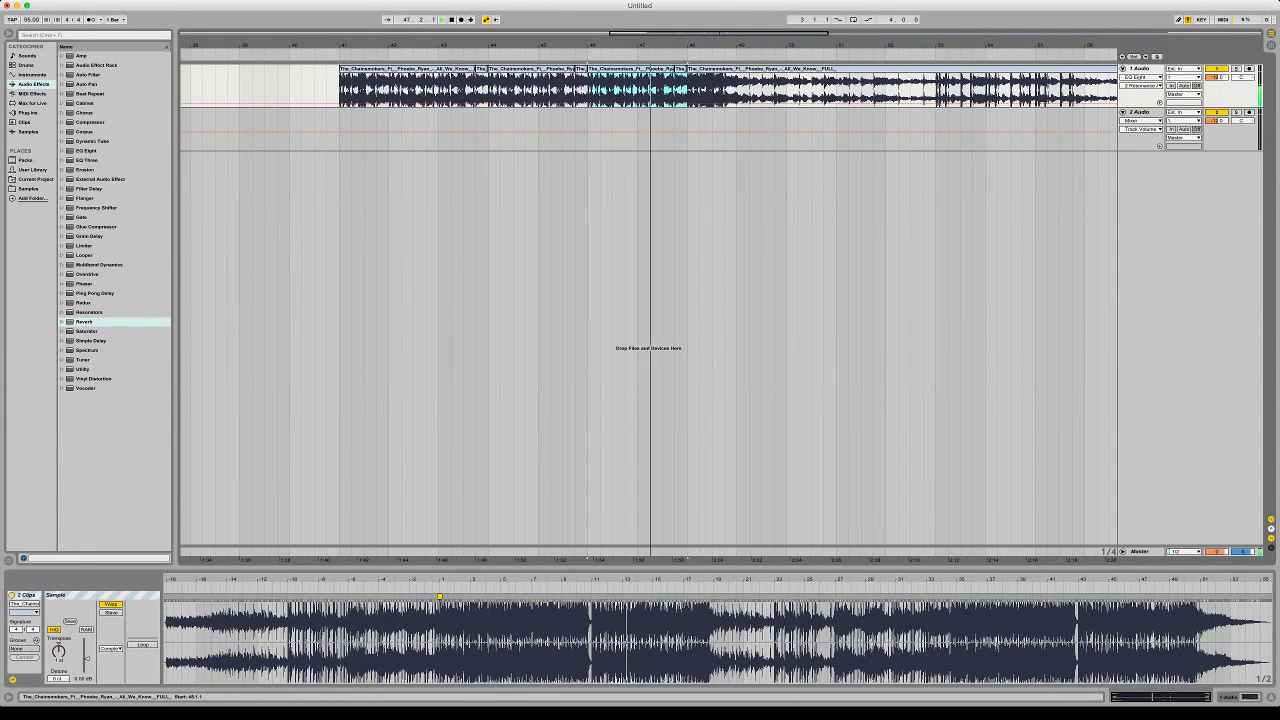
Repeat the two-bar section at bar 48 and delete the material from bar 49 to about 50.2
key("super+z")
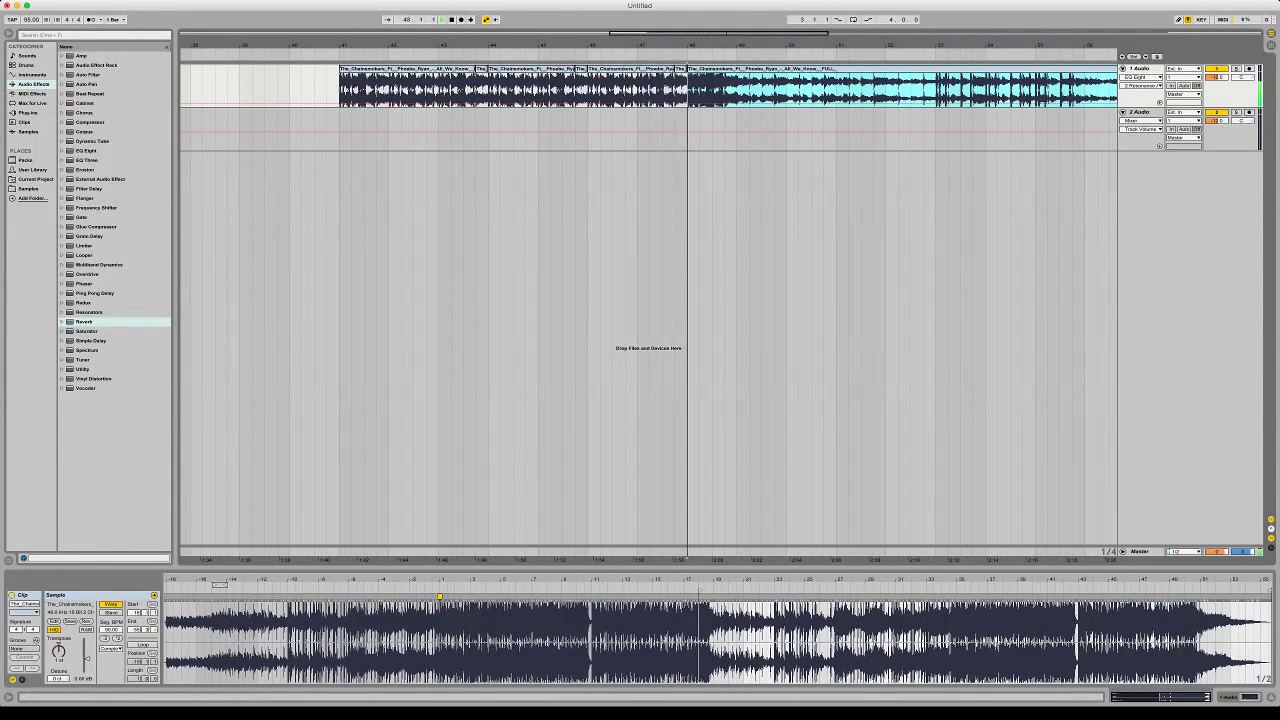
left_click(724, 91)
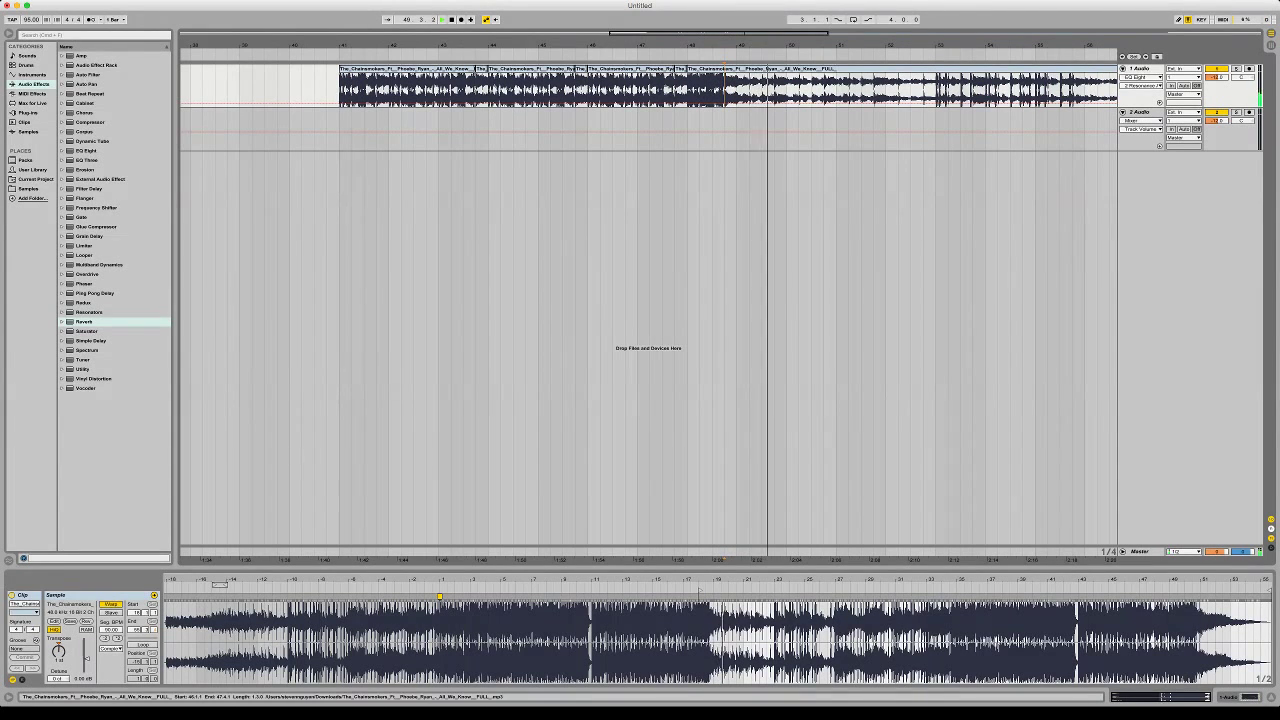
key("super+z")
left_click(681, 69)
key("super+d")
key("super+z")
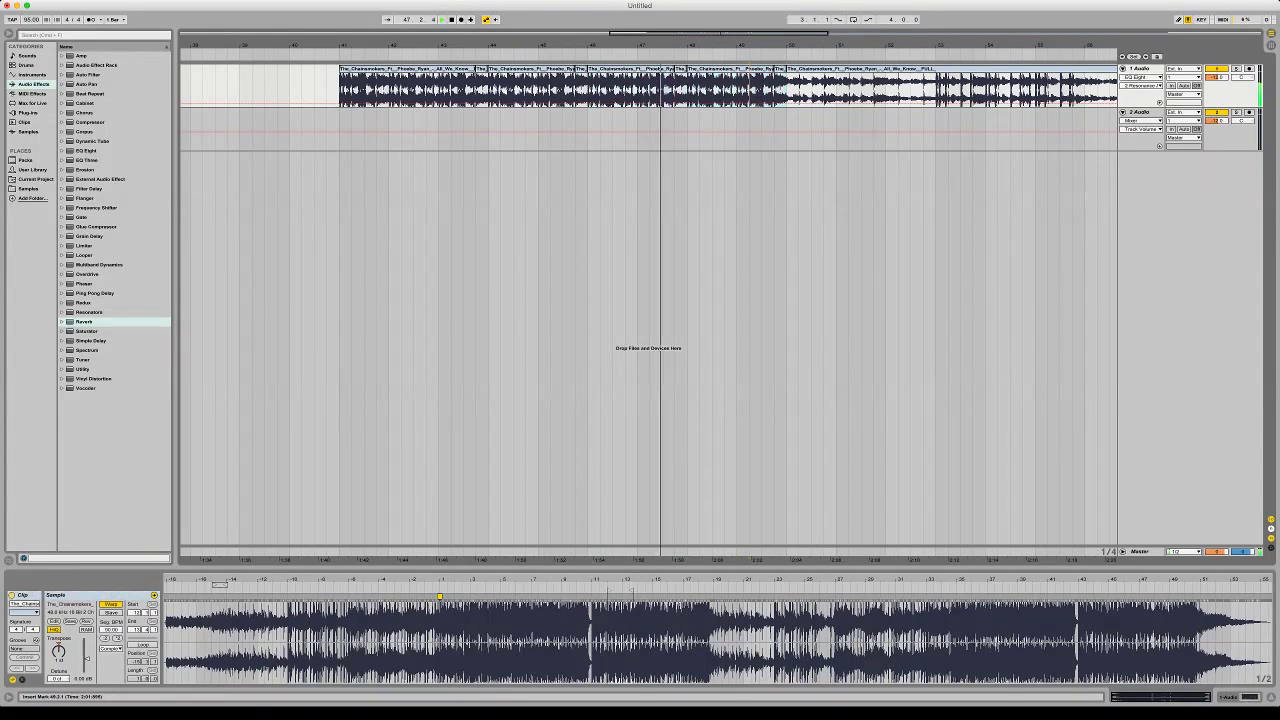
key("super+z")
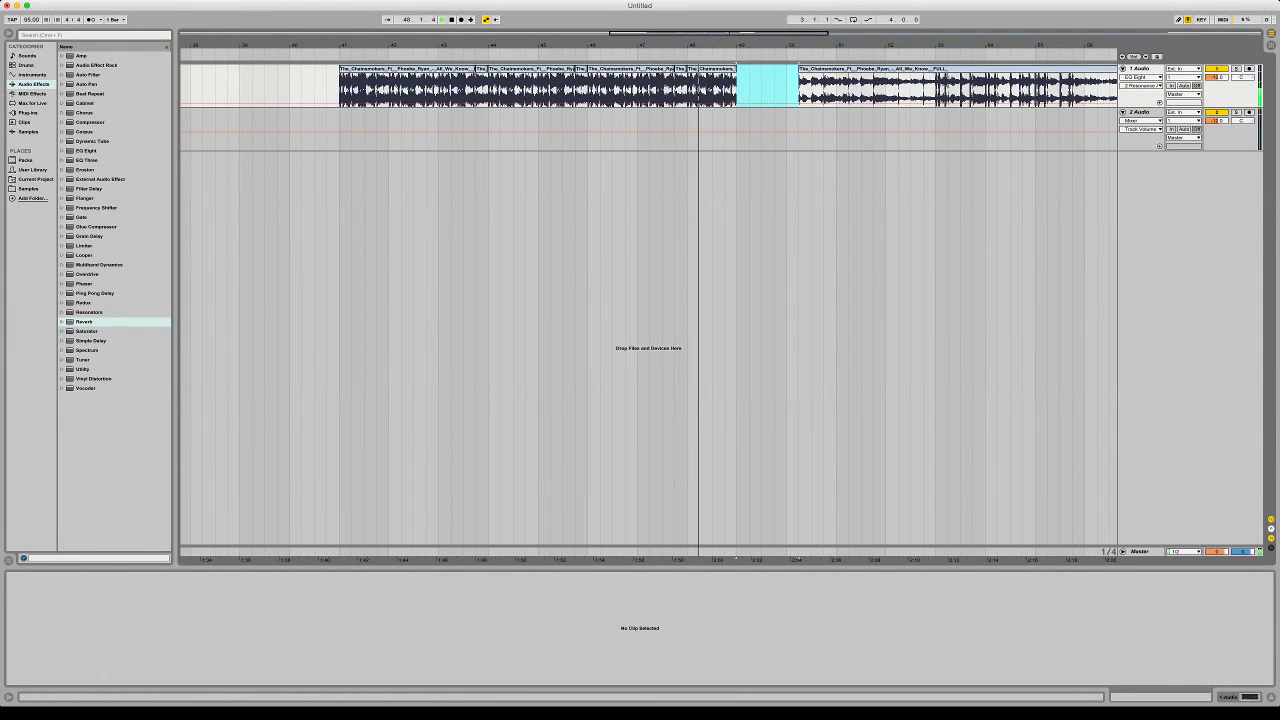
Play back the end of All We Know from bar 73 and from 80.3 to examine the outro
left_click_drag(942, 45, 942, 15)
key("space")
key("minus")
left_click(907, 90)
key("space")
key("plus")
key("plus")
key("plus")
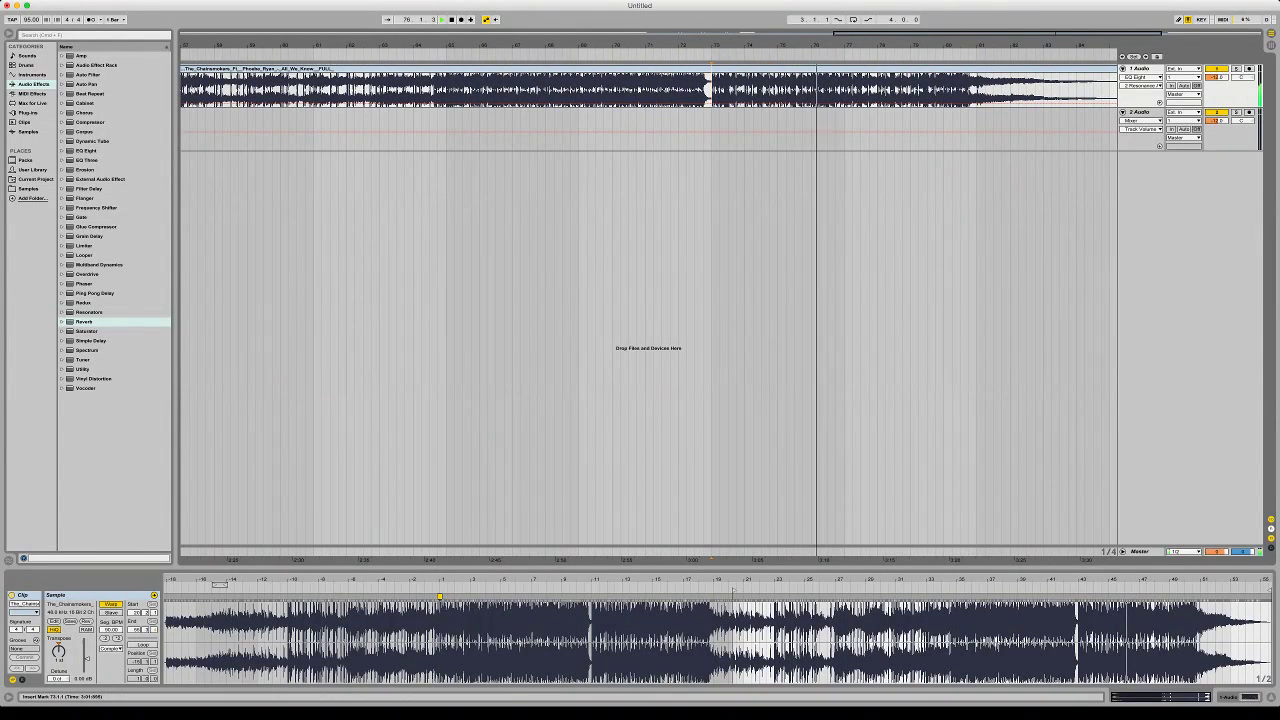
left_click(961, 90)
key("space")
key("space")
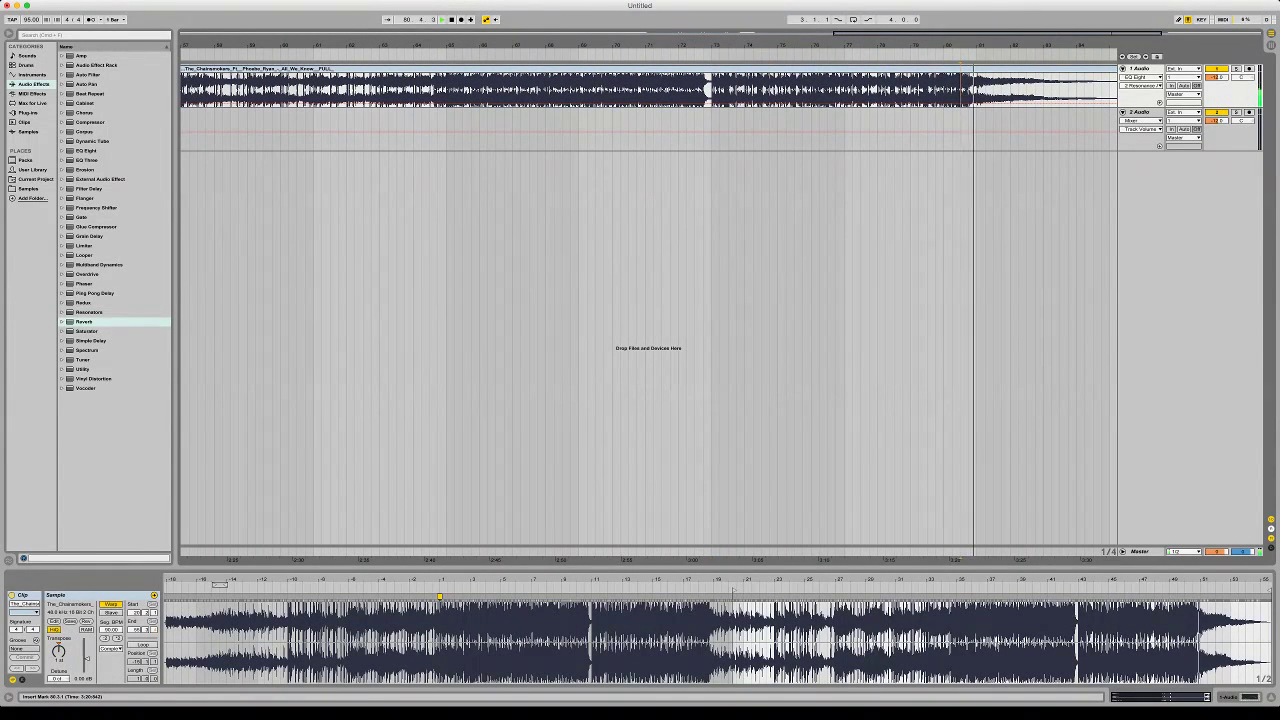
Copy the four-bar outro from bar 81 to 85, paste it at bar 49 after the repeated section, and play it back
left_click_drag(961, 90, 1050, 90)
left_click_drag(842, 45, 907, 25)
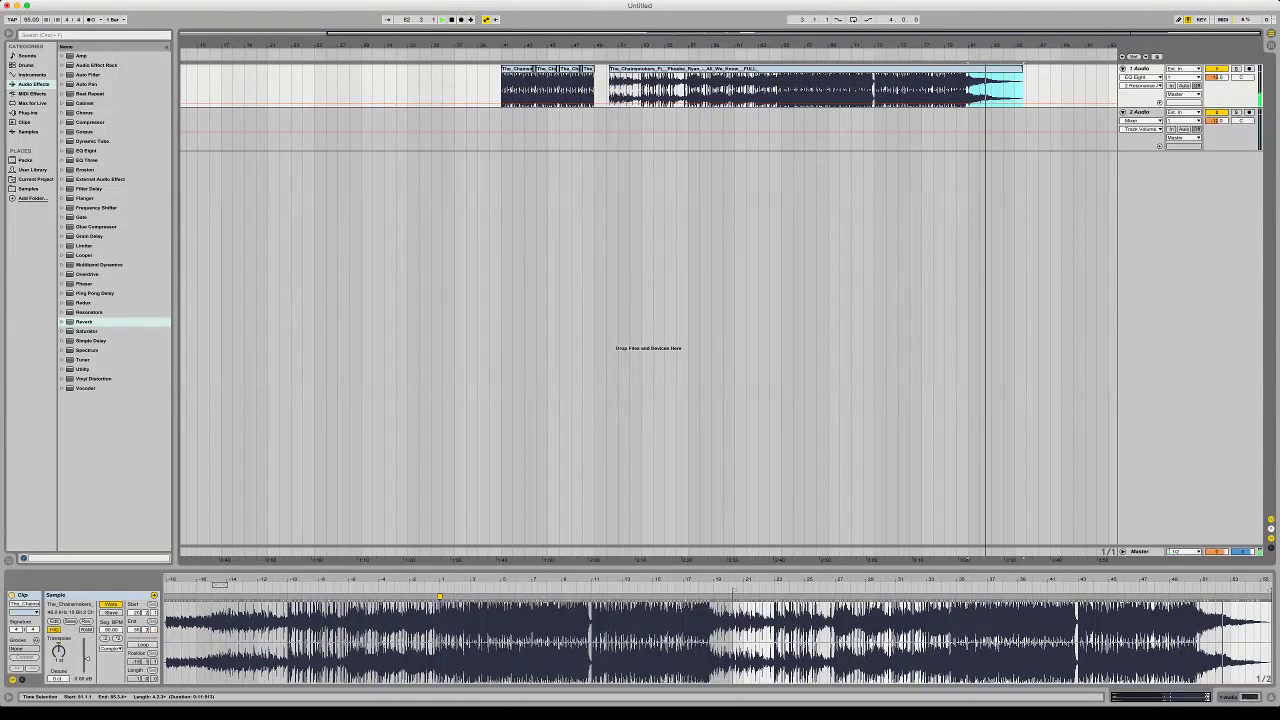
left_click_drag(1025, 92, 1014, 92)
key("super+c")
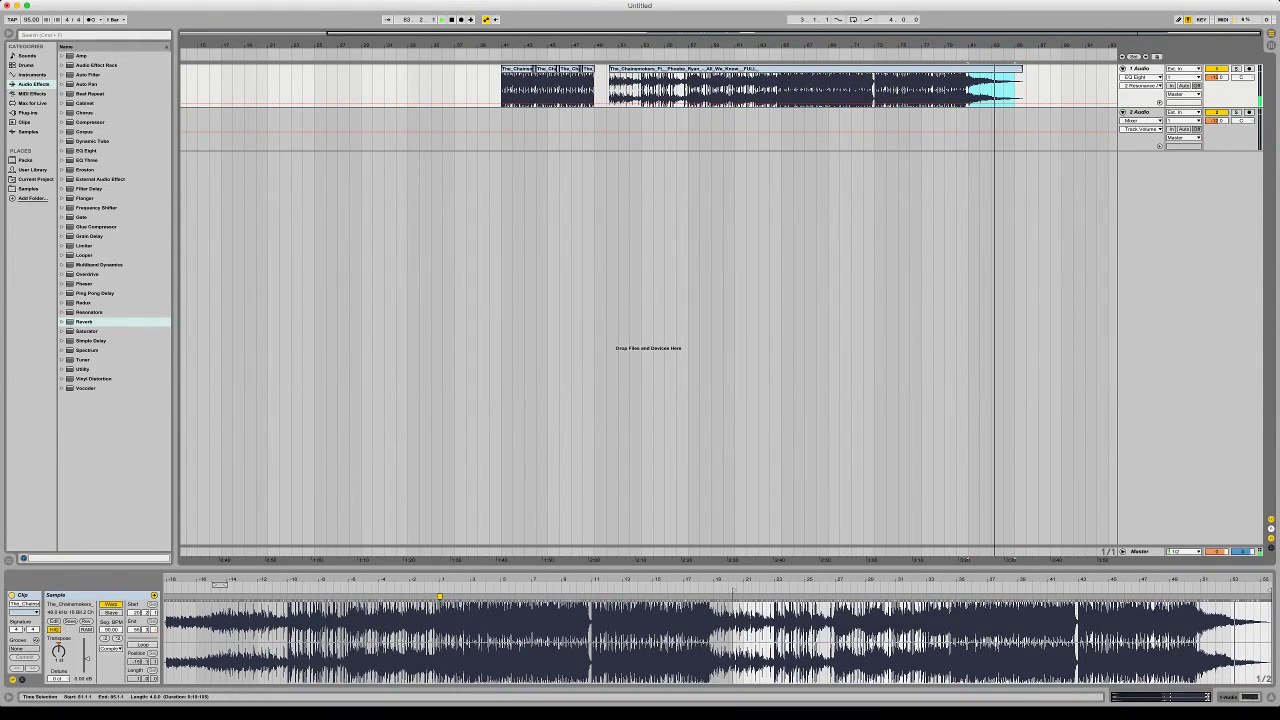
left_click(595, 90)
key("super+v")
left_click(557, 90)
key("space")
key("space")
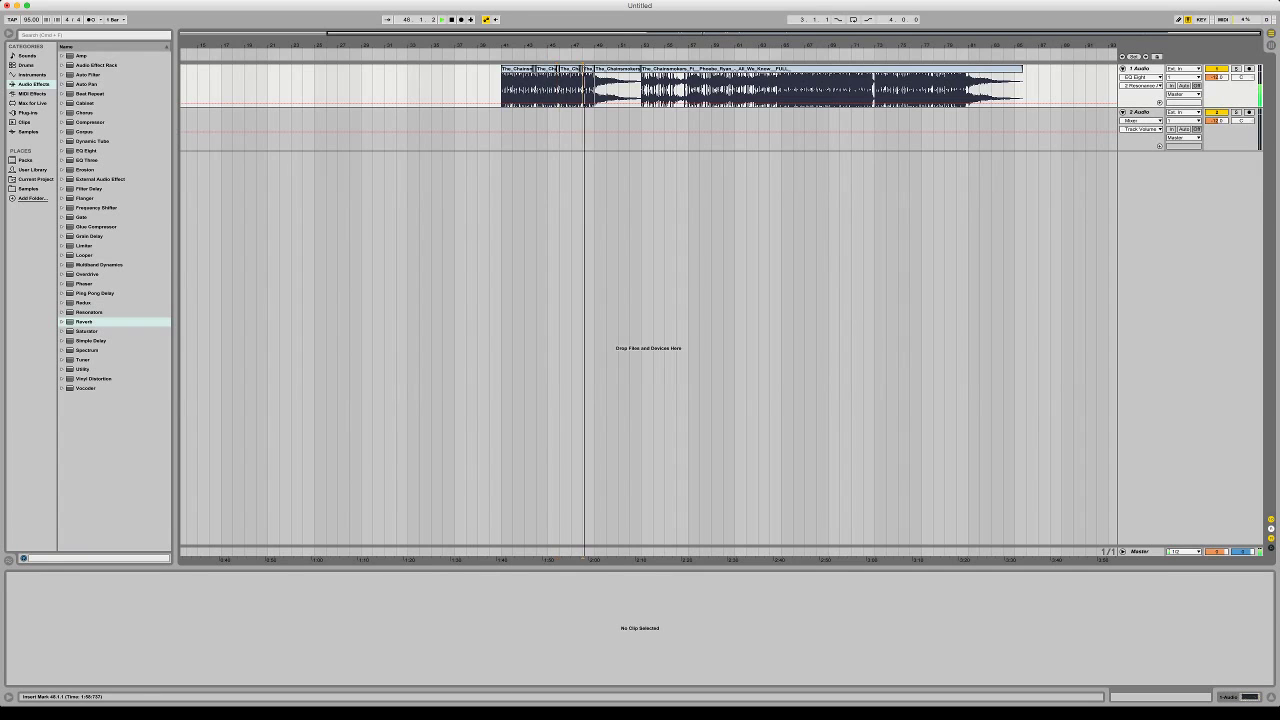
Move the start marker of the All We Know clip at bar 53 back to the beginning of the song and play it
left_click_drag(509, 45, 238, 115)
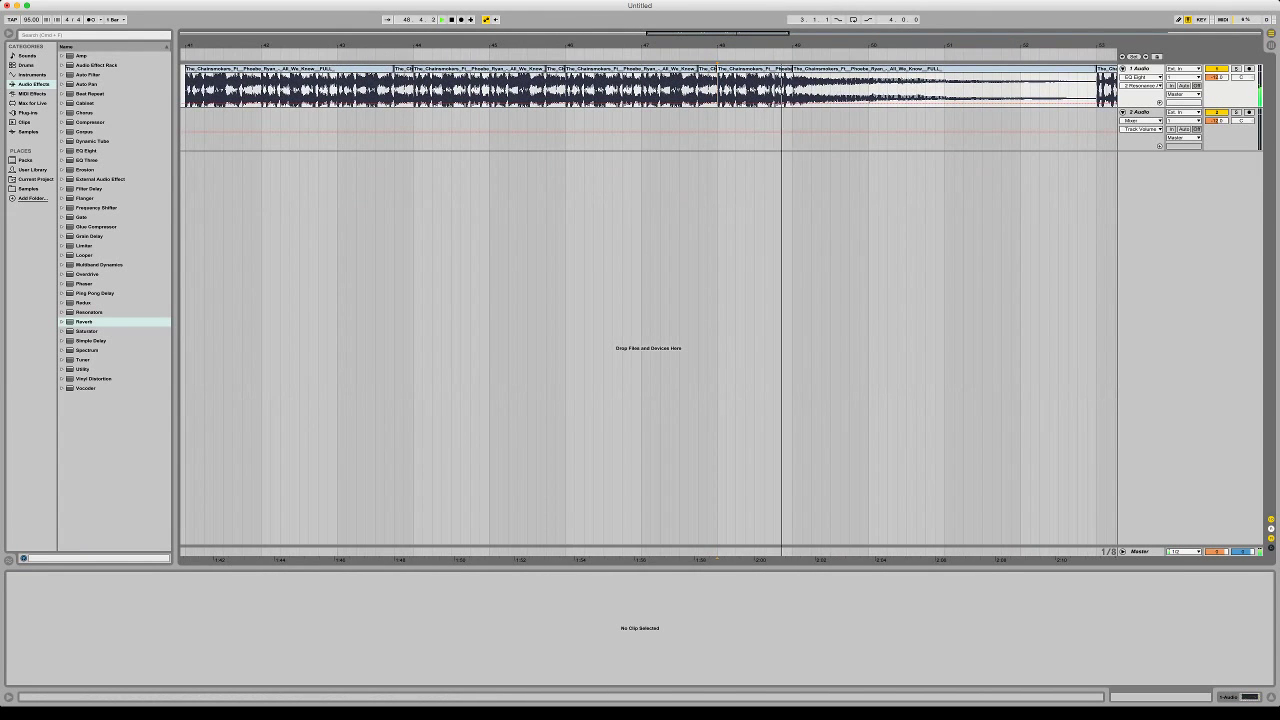
key("minus")
key("minus")
key("minus")
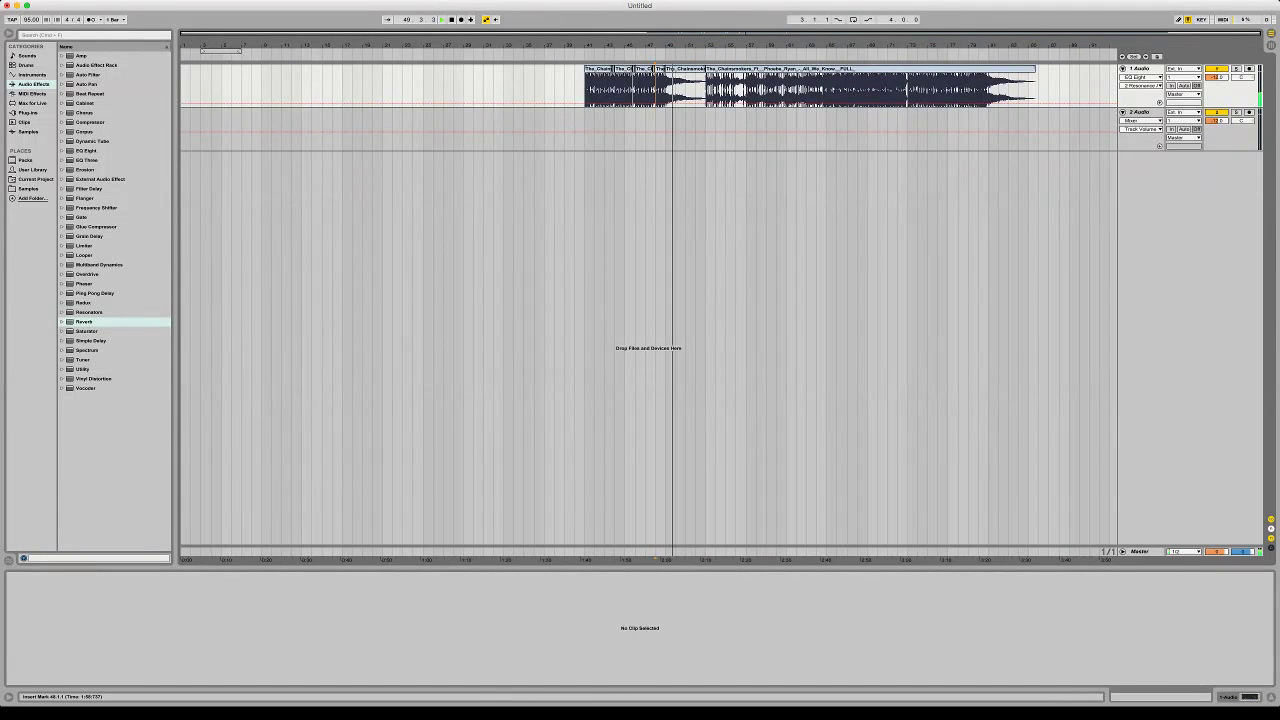
left_click(770, 69)
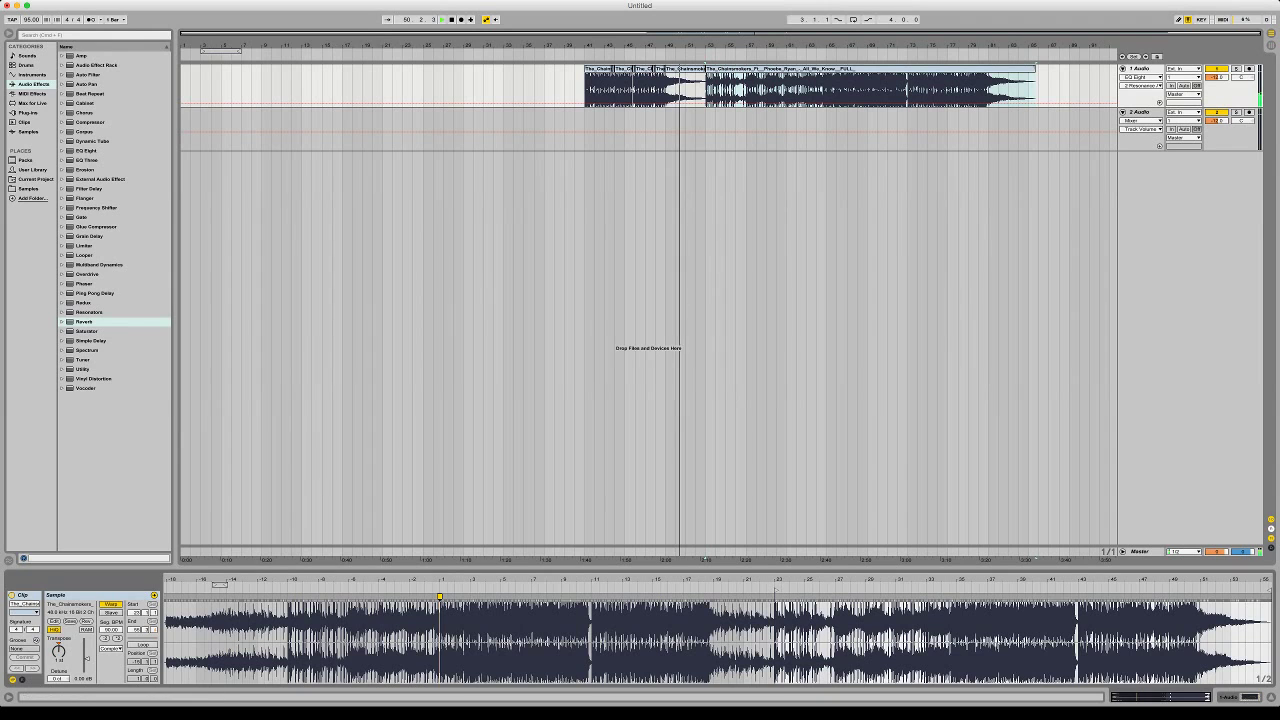
left_click(770, 69)
key("space")
key("space")
left_click_drag(776, 590, 168, 590)
key("space")
key("space")
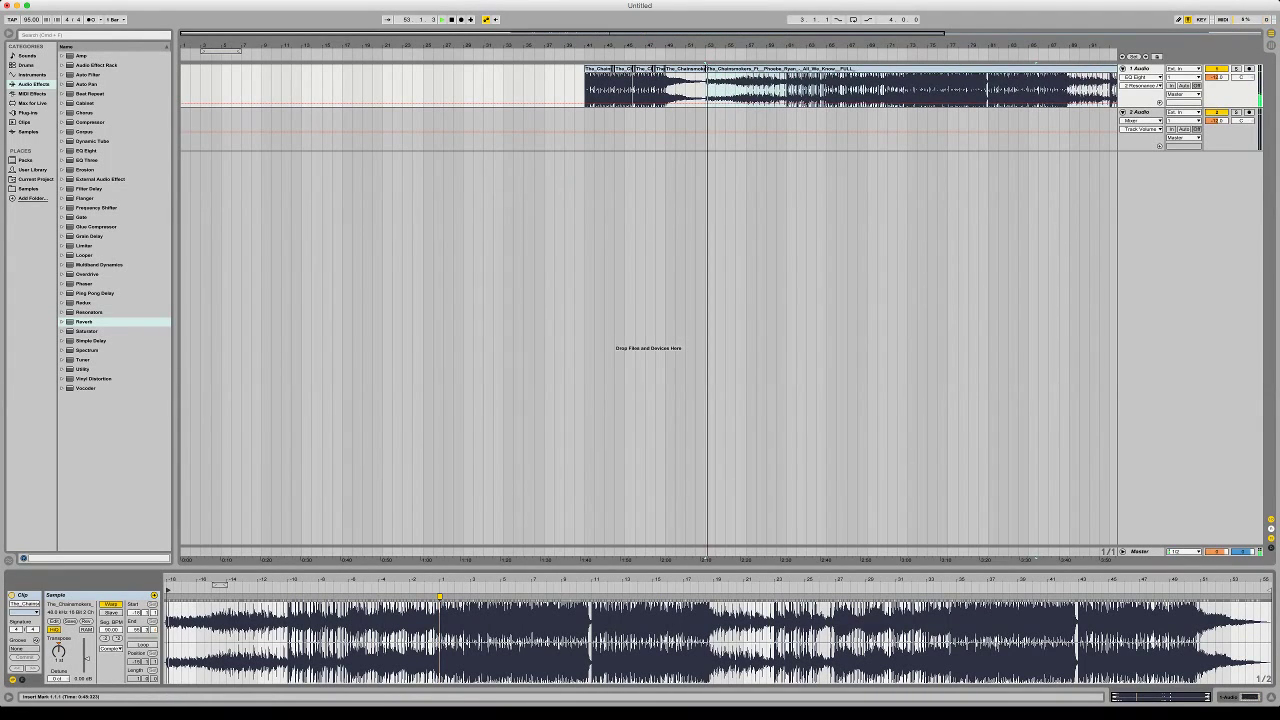
Delete the part of the All We Know clip after bar 56, keeping three bars of the intro from bar 53
left_click(770, 69)
left_click(756, 69)
key("Delete")
left_click(722, 69)
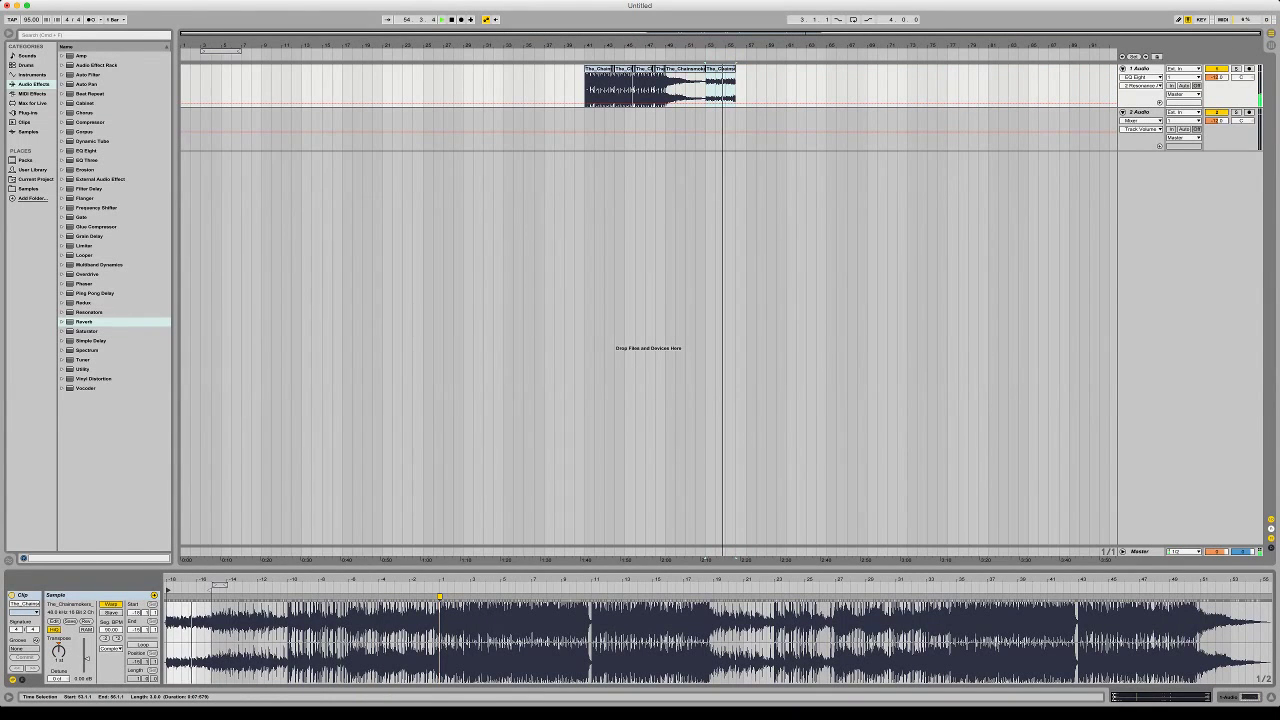
Try repeating the first two bars of the intro clip from bar 55 and play it back
mouse_move(735, 69)
left_mouse_down()
mouse_move(746, 69)
mouse_move(711, 80)
mouse_move(711, 95)
mouse_move(732, 90)
left_mouse_up()
left_click(710, 90)
key("space")
key("space")
key("super+d")
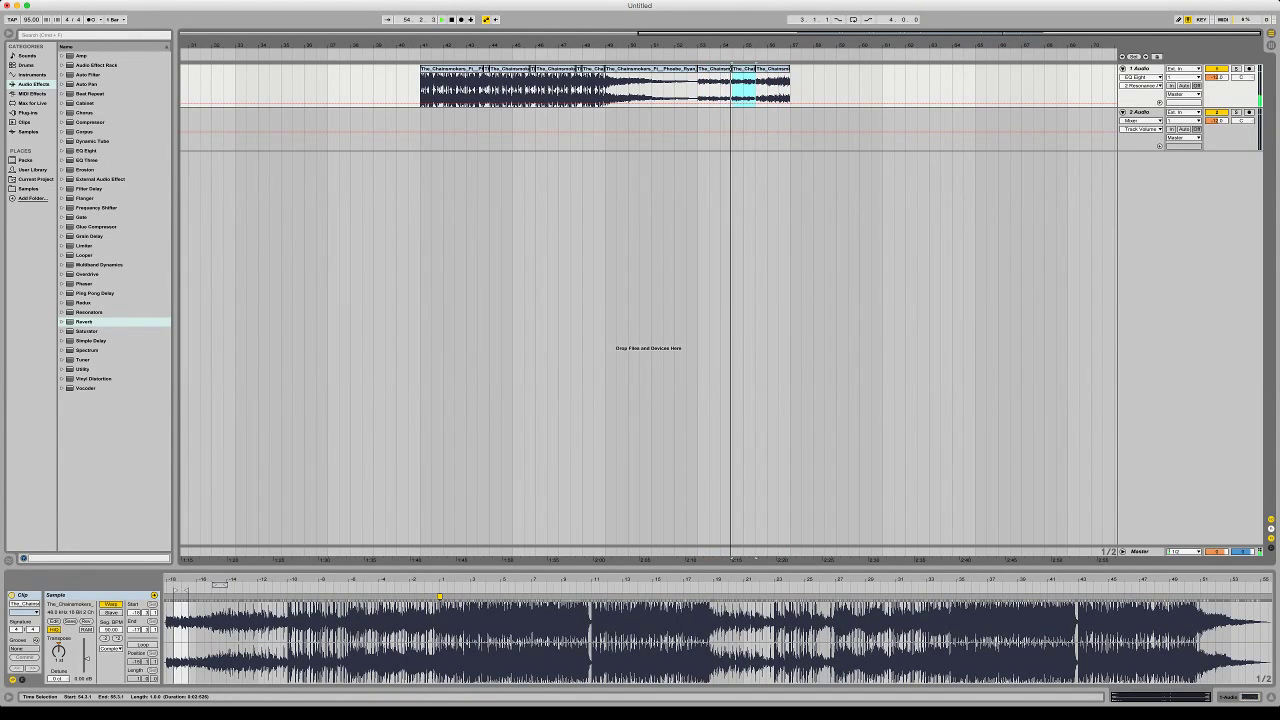
key("super+z")
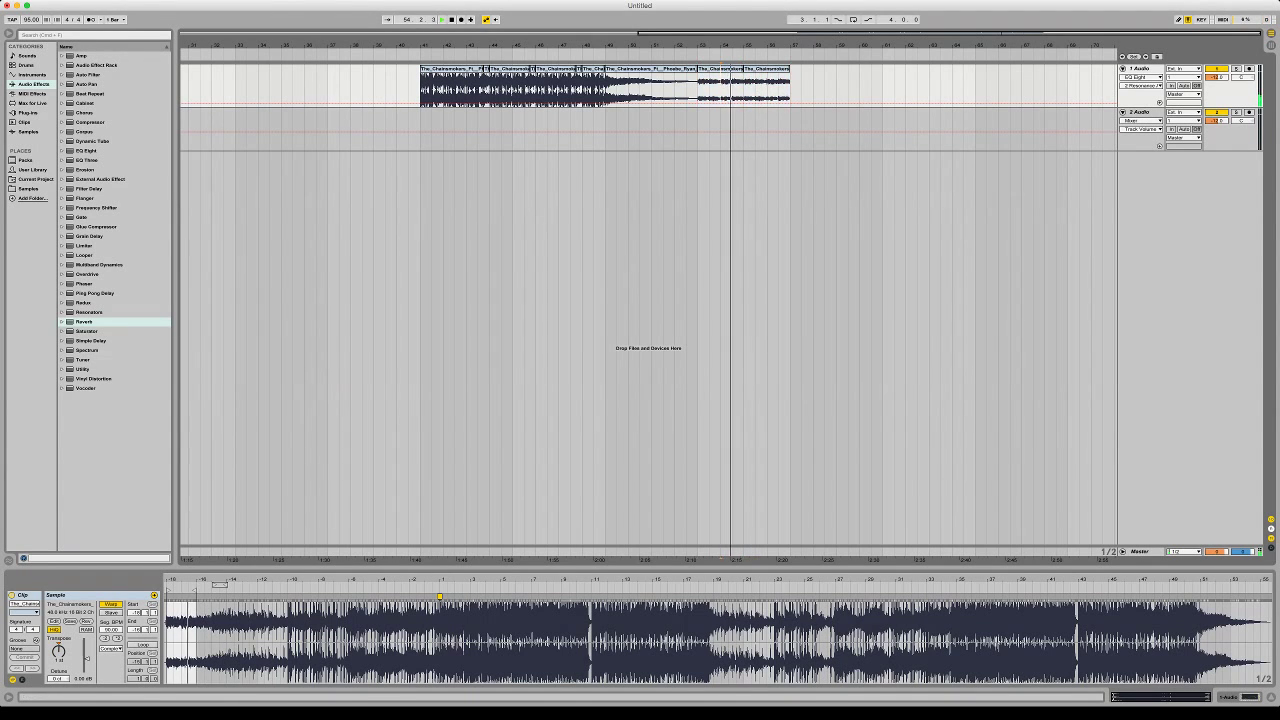
Extend the intro clip starting at bar 53 as one continuous clip to about bar 67, replacing the repeat at bar 55
left_click_drag(567, 45, 396, 86)
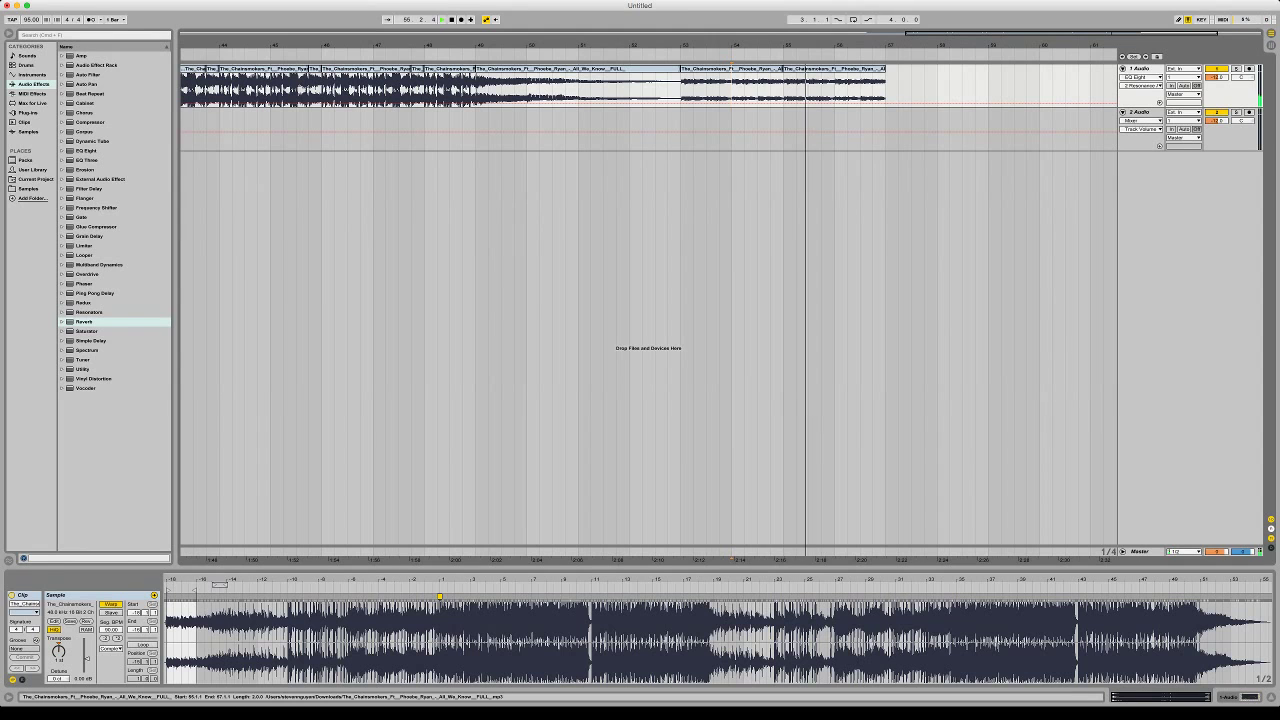
left_click_drag(783, 69, 1065, 69)
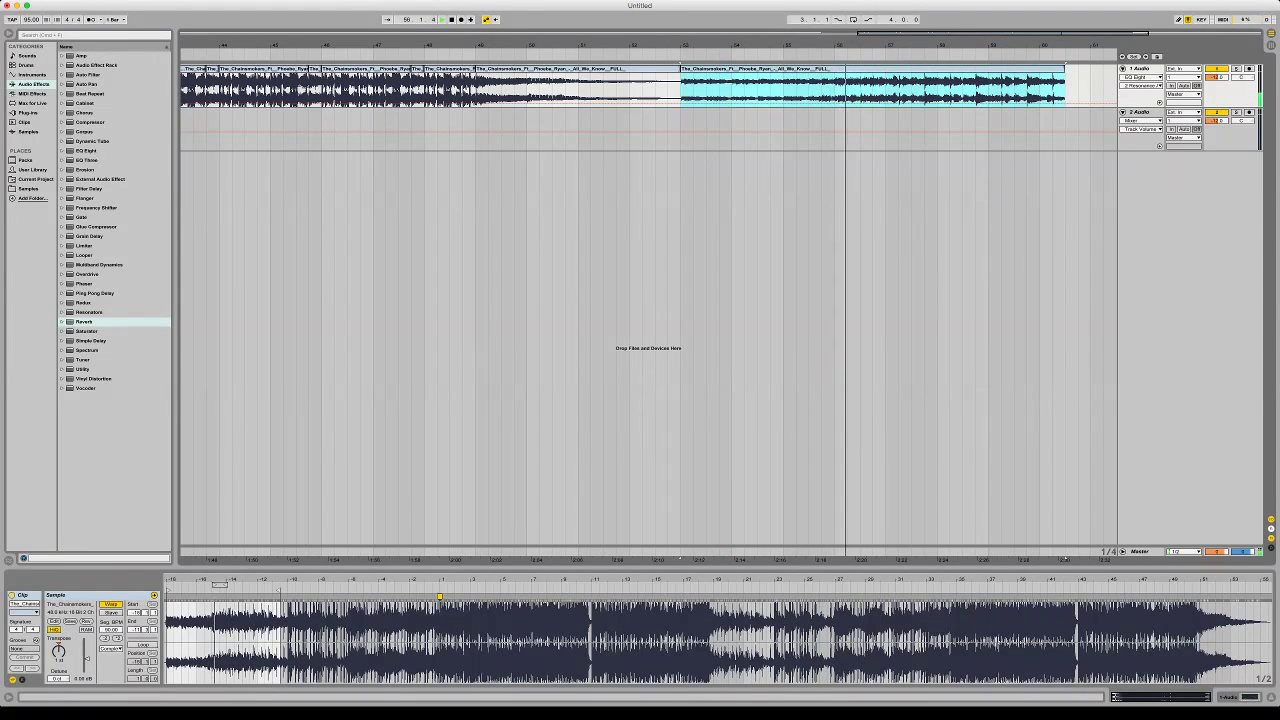
key("minus")
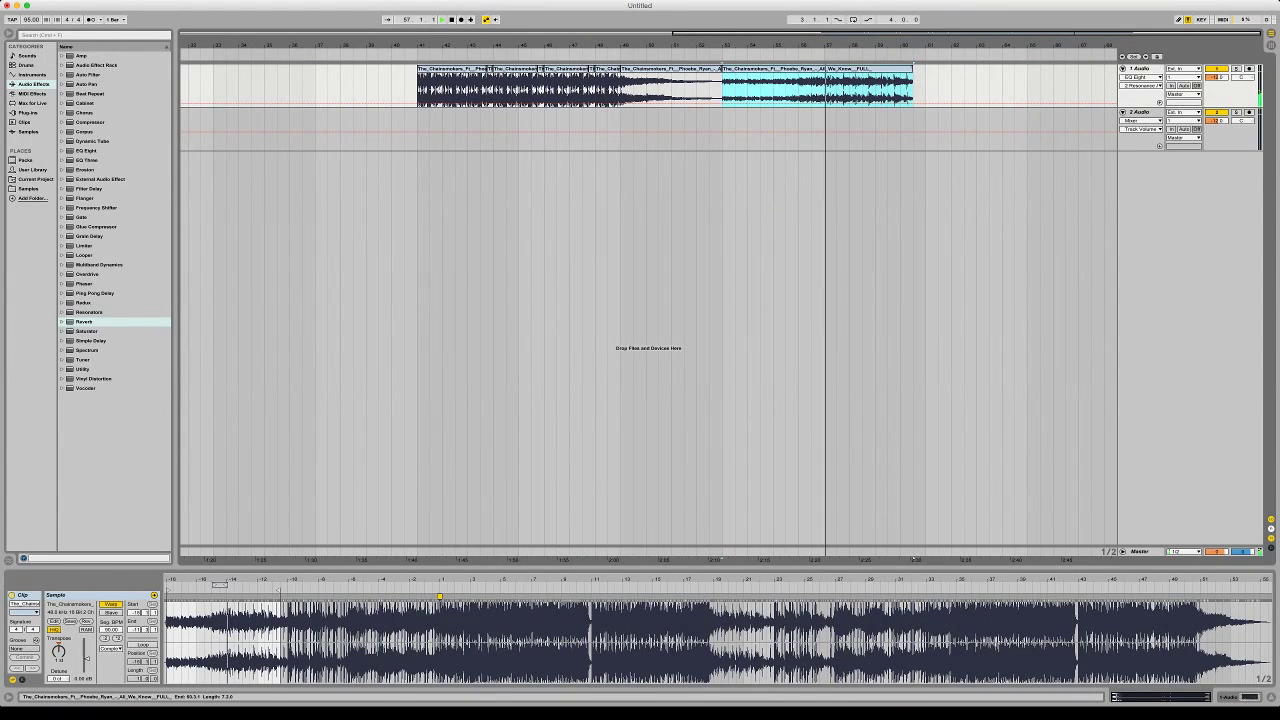
left_click_drag(912, 69, 1090, 69)
left_click_drag(1016, 45, 1014, 85)
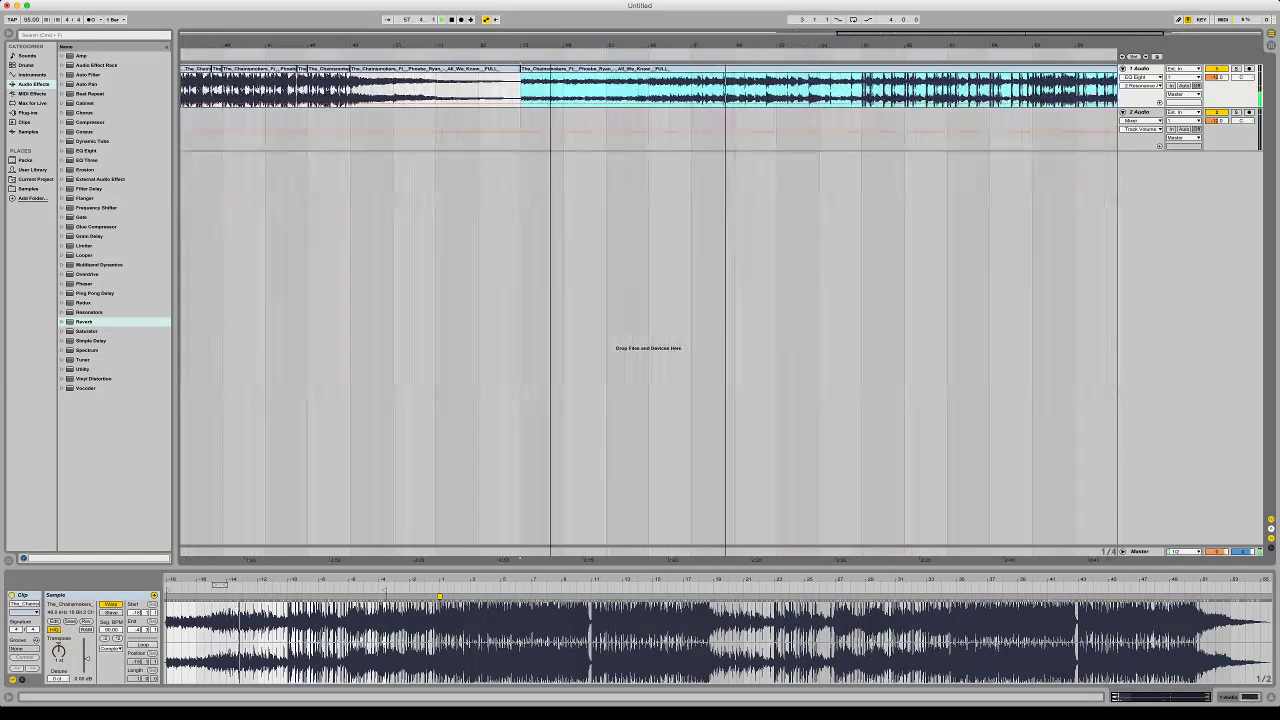
key("minus")
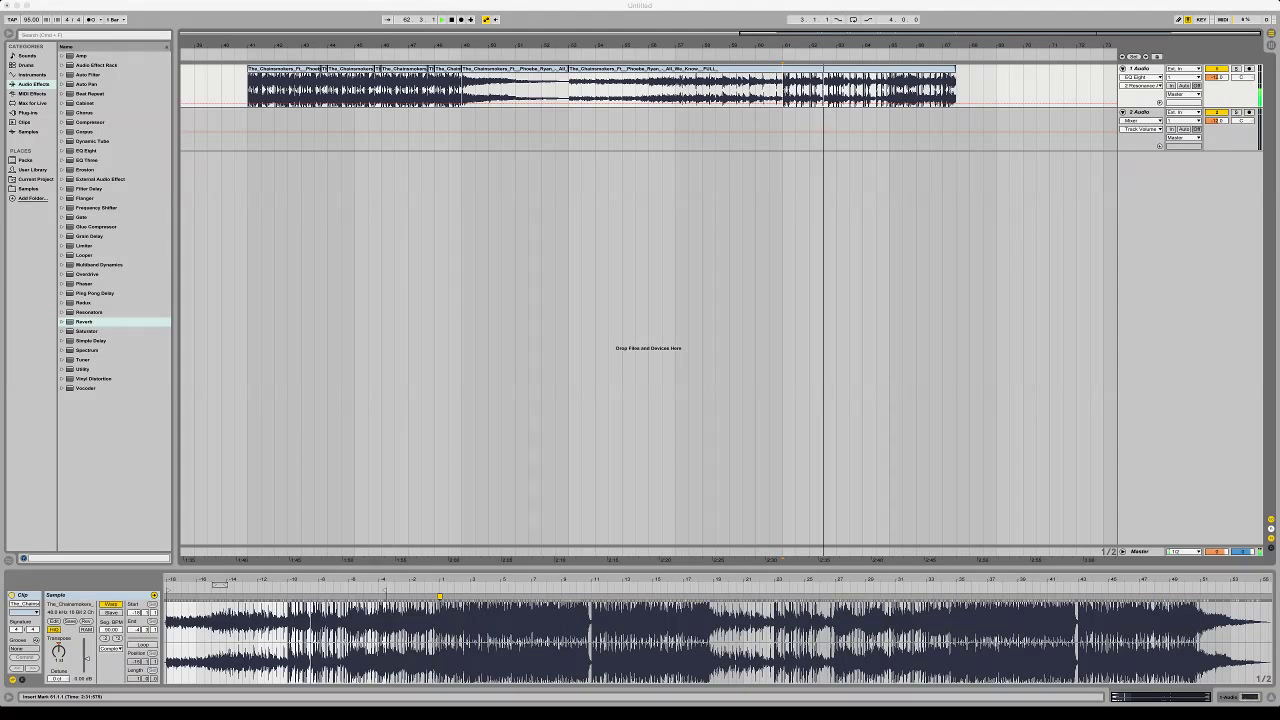
Play back the section from bar 61 and around 64.3 to locate the short sound in the verse
left_click(693, 45)
left_click_drag(693, 45, 143, 104)
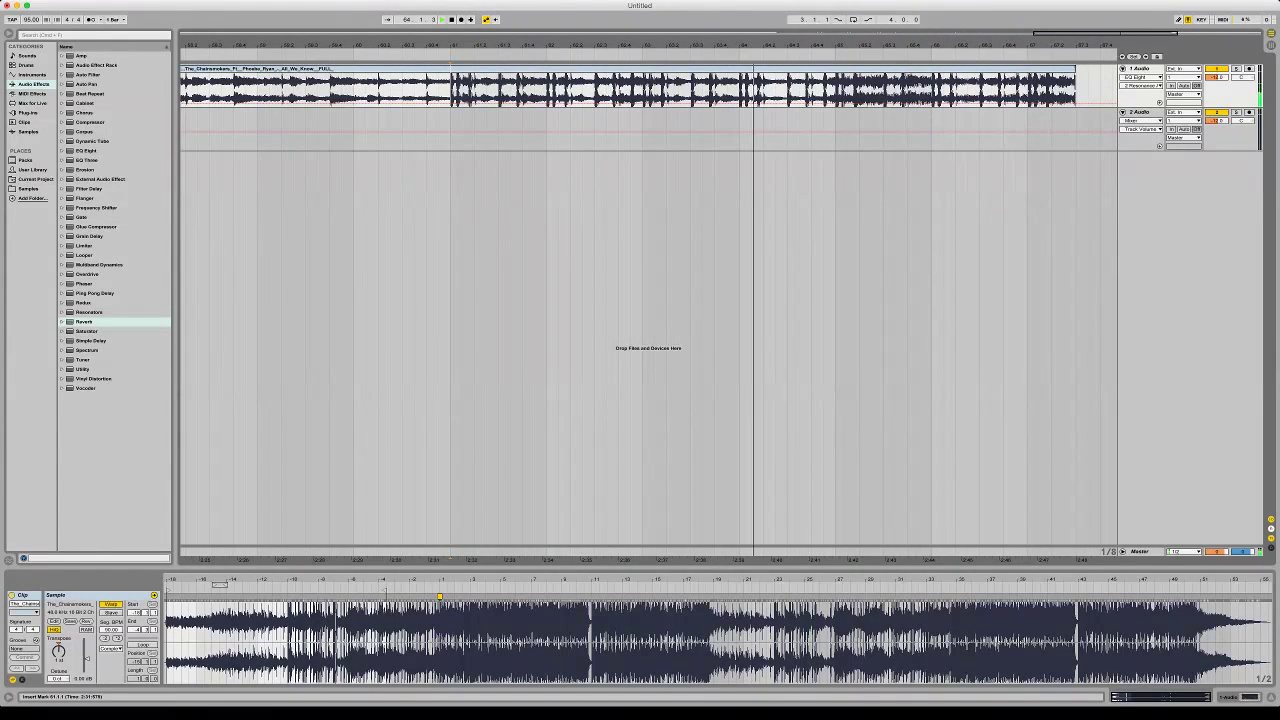
key("space")
key("space")
left_click(787, 90)
key("space")
key("space")
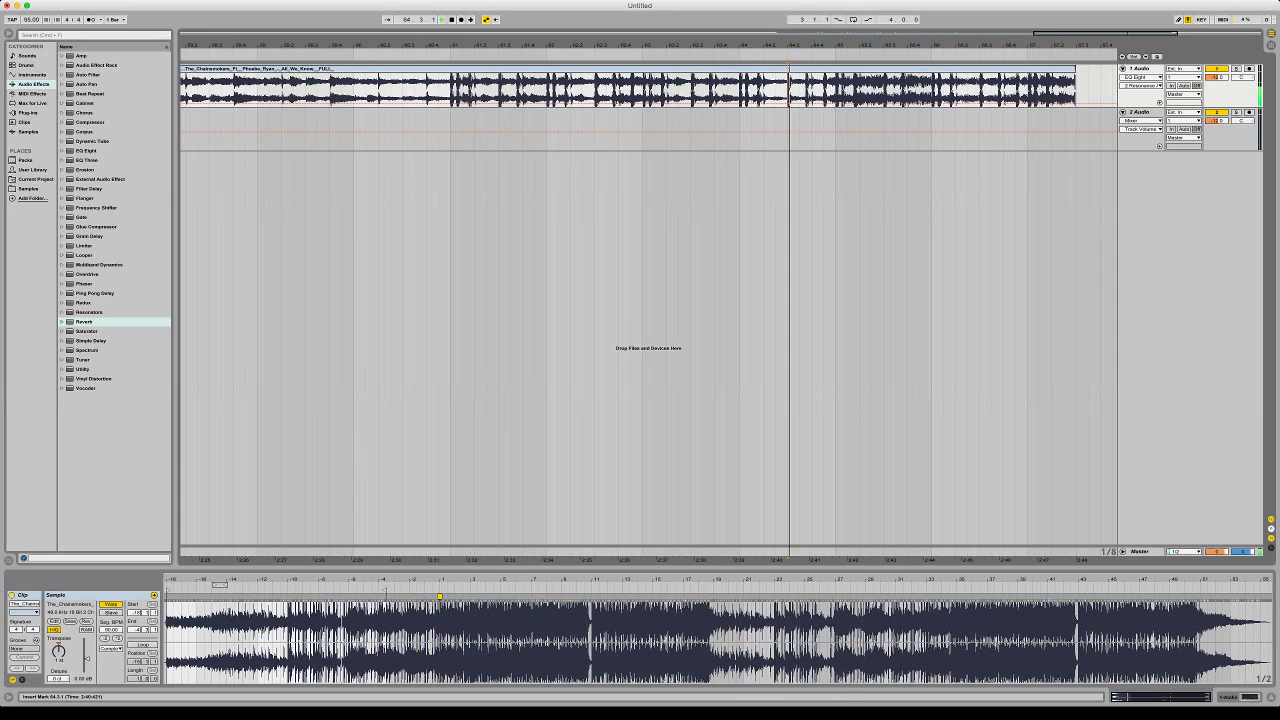
key("space")
key("space")
left_click(451, 90)
key("space")
key("space")
key("space")
key("space")
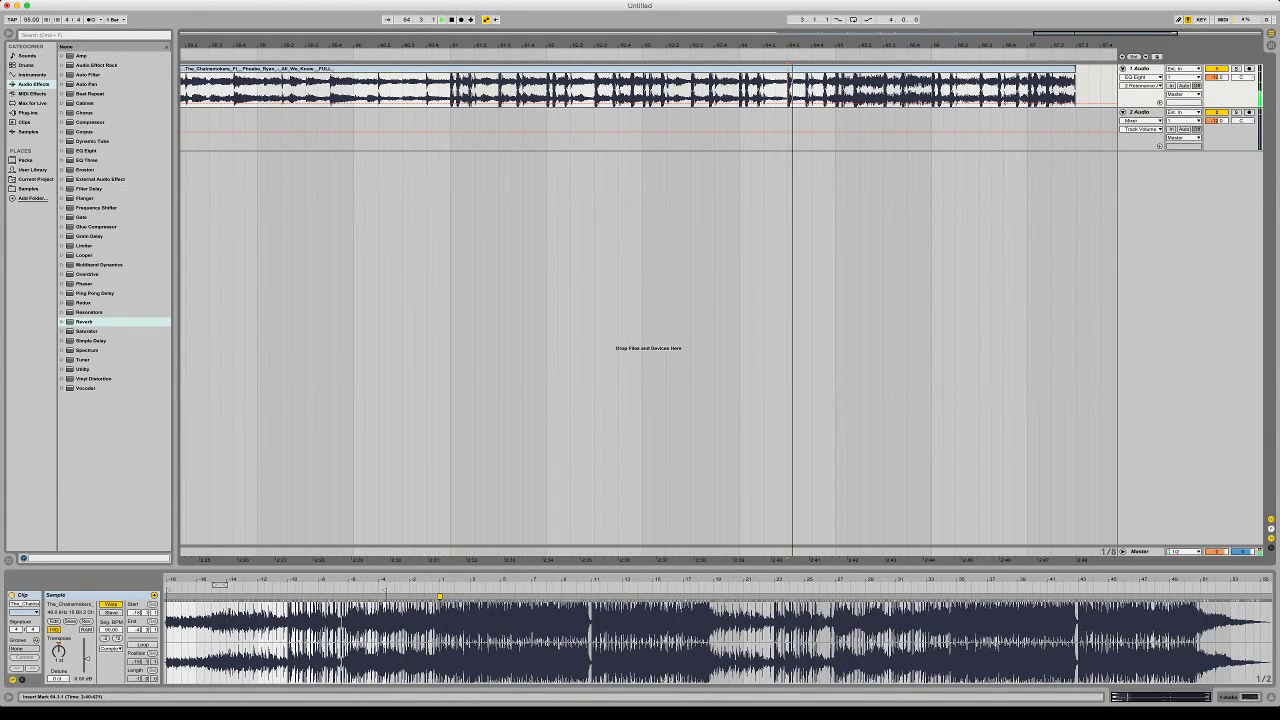
Copy the short half-beat piece at 64.3 to bar 29 on the first track
key("minus")
key("minus")
key("minus")
key("minus")
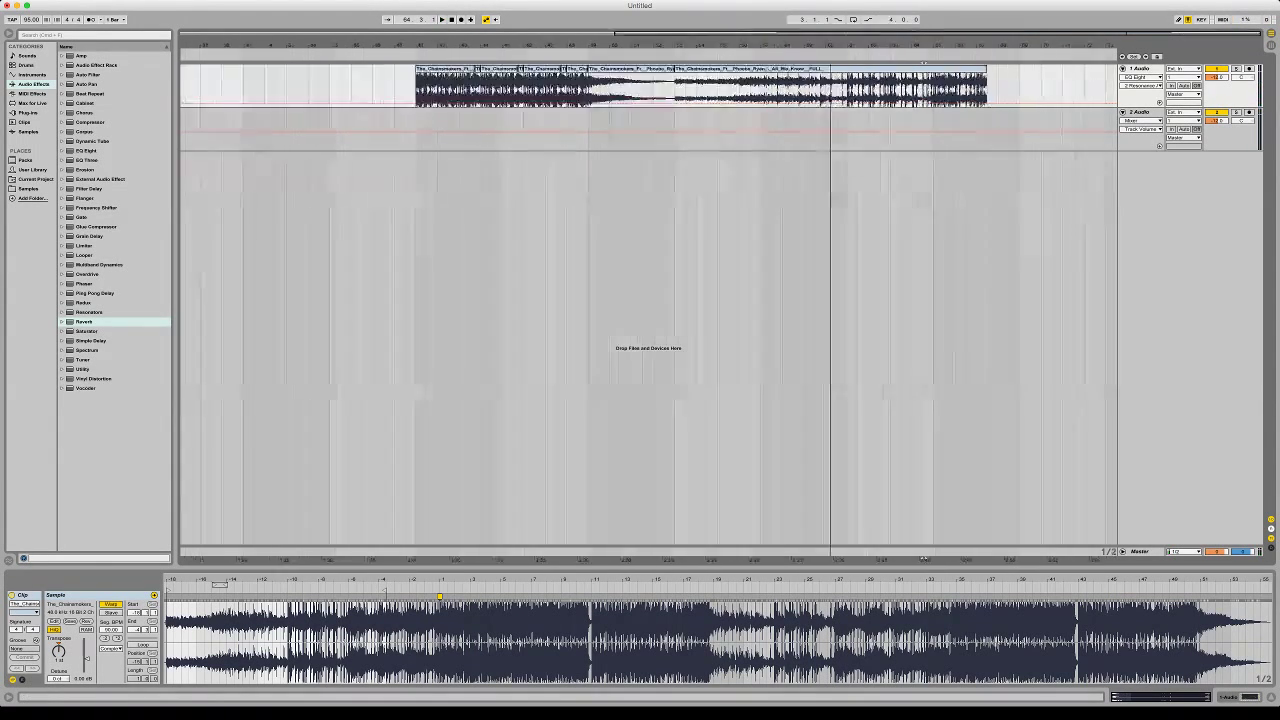
left_click(311, 85)
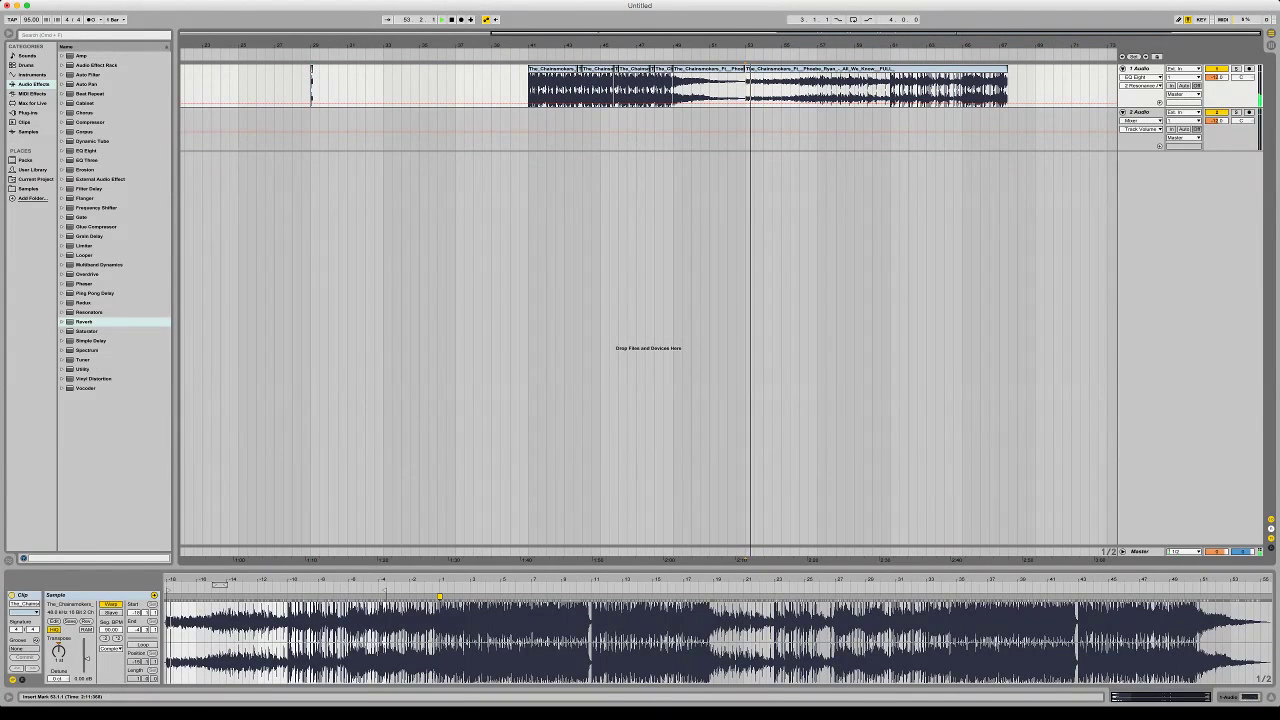
Copy the two-bar intro section from bar 53 onto the second track at bar 29 and duplicate it repeatedly
left_click_drag(745, 90, 782, 90)
key("super+c")
left_click(311, 130)
key("super+v")
key("super+d")
key("super+d")
key("super+d")
Play back the short clip and the looped intro together from bar 29
left_click(311, 88)
key("space")
key("space")
key("space")
key("space")
key("space")
left_click_drag(232, 45, 20, 215)
key("space")
key("space")
Create fades on the short clip at bar 29 of the first track and play it back
scroll(648, 300, "right", 5)
key("super+alt+f")
key("space")
key("space")
key("space")
key("space")
Try a much longer fade-out on the short clip at bar 29 and play it back several times
left_click_drag(541, 74, 516, 74)
key("space")
key("space")
key("space")
key("space")
key("space")
key("space")
key("space")
key("space")
key("space")
Shorten the fade-out back to the end of the short clip at bar 29 and play it from just before the clip
left_click_drag(514, 75, 542, 75)
key("space")
left_click(500, 88)
key("space")
left_click(527, 82)
key("space")
left_click(525, 69)
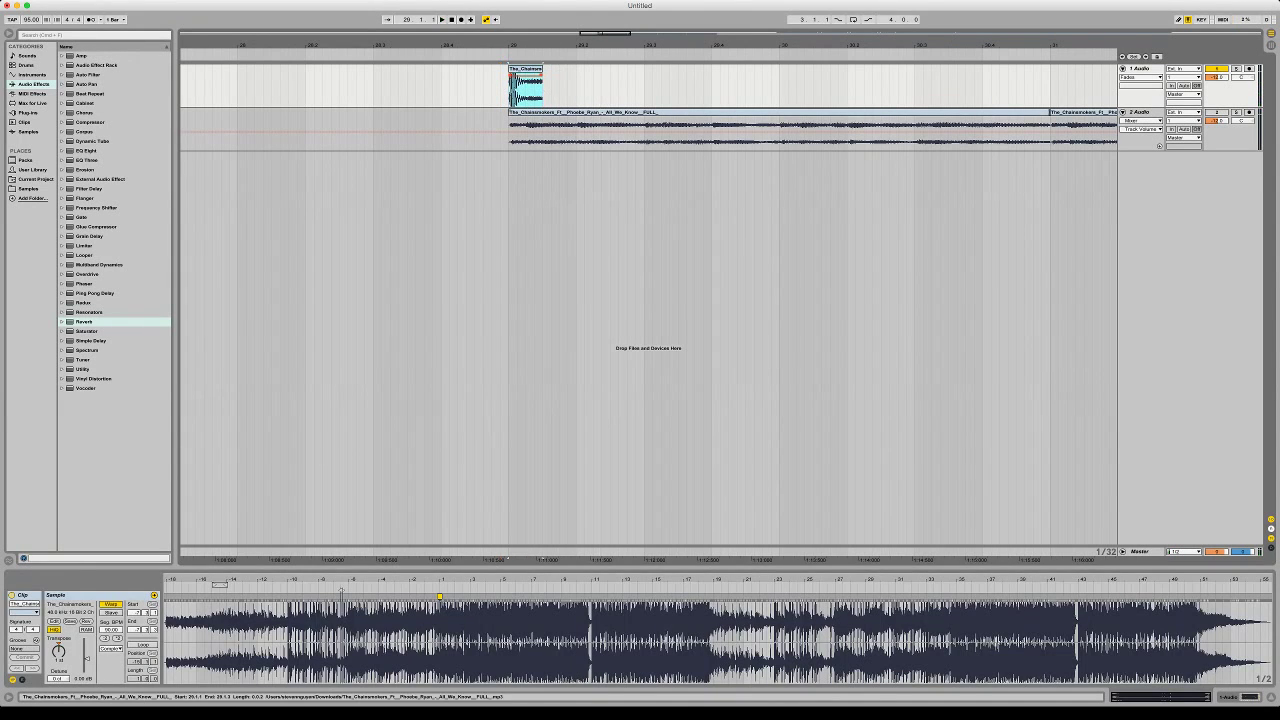
left_click(475, 88)
key("space")
key("space")
key("space")
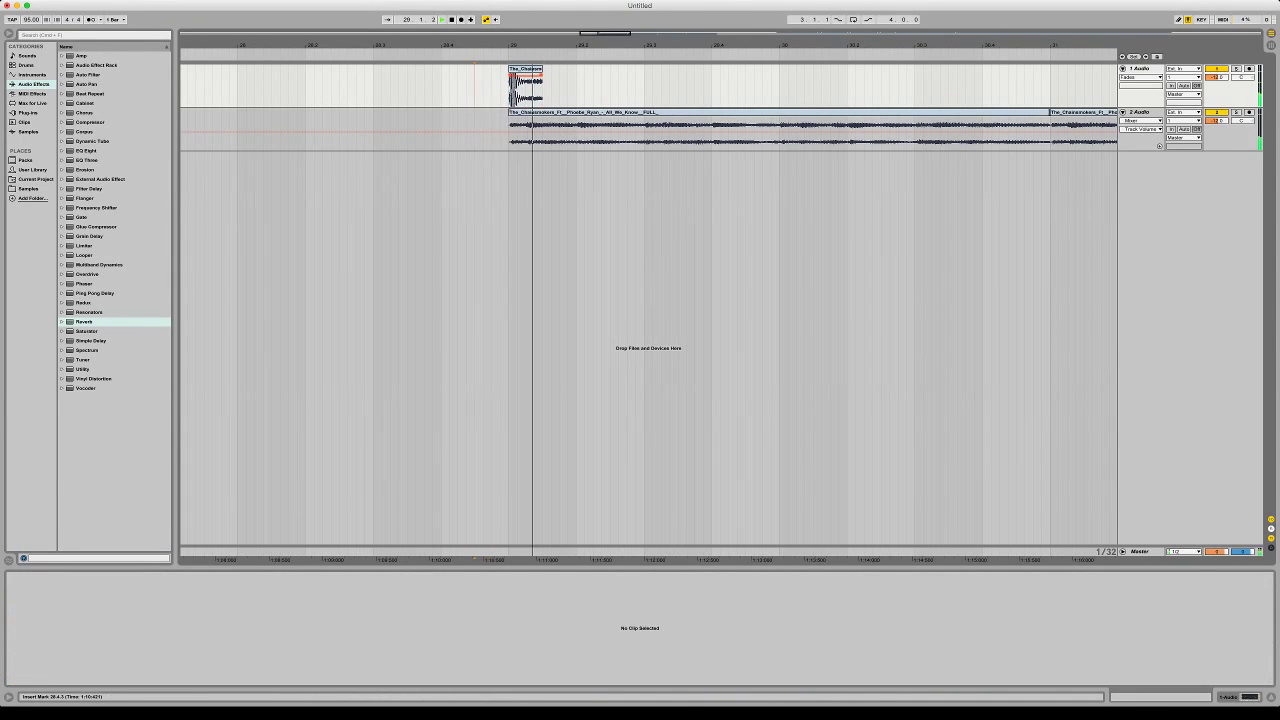
Play back the short clip and the looped intro from bar 29, switching the two tracks on and off to compare them
key("space")
key("space")
left_click(1217, 112)
key("F1")
key("F2")
key("space")
key("space")
left_click(511, 88)
key("space")
key("space")
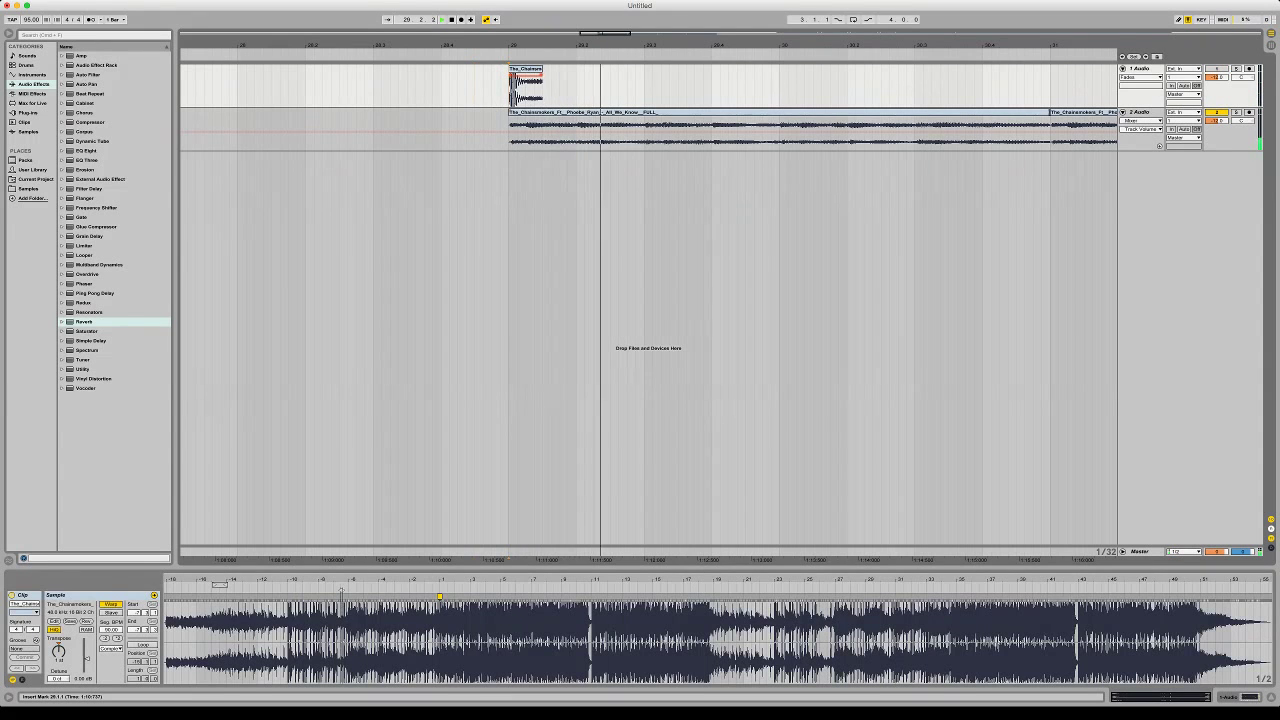
Paste a copy of the short clip at 29.1.4 on the first track and play it back
key("space")
left_click(560, 88)
key("space")
key("space")
key("super+v")
key("space")
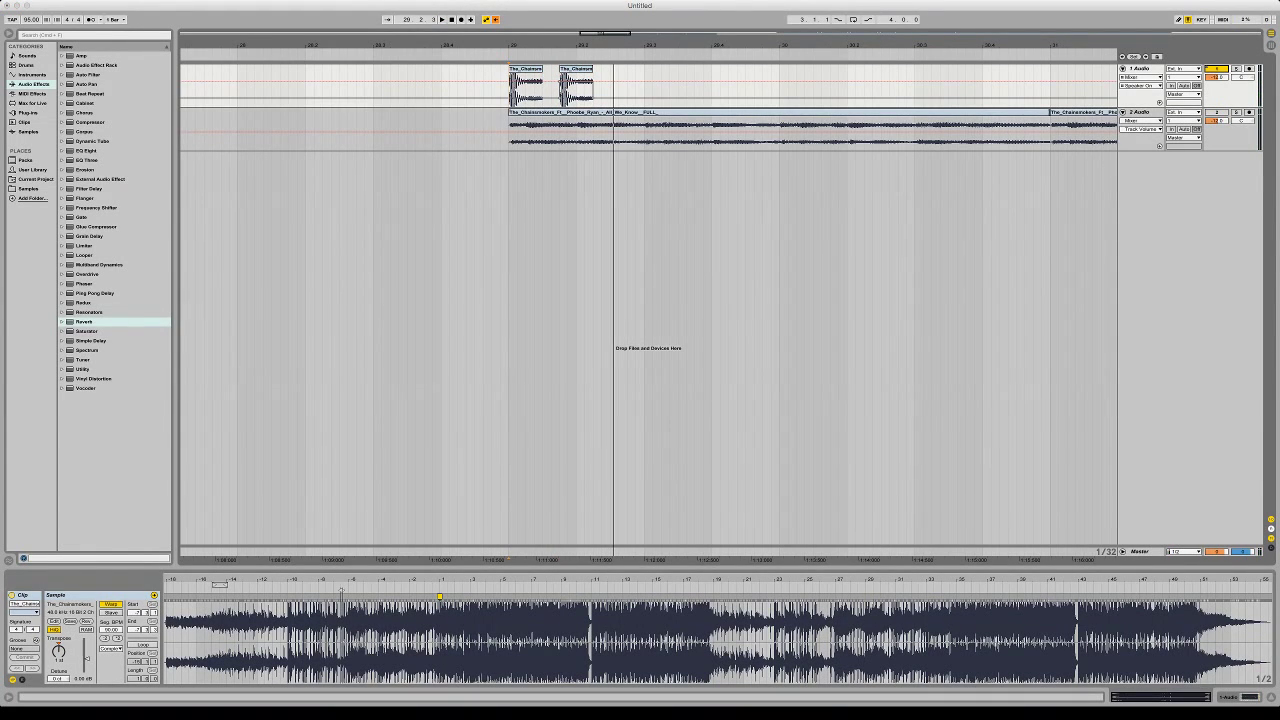
key("super+z")
key("space")
Paste another copy of the short clip at 29.3 on the first track, change its transposition and play it back
left_click(576, 69)
left_click(645, 89)
key("super+v")
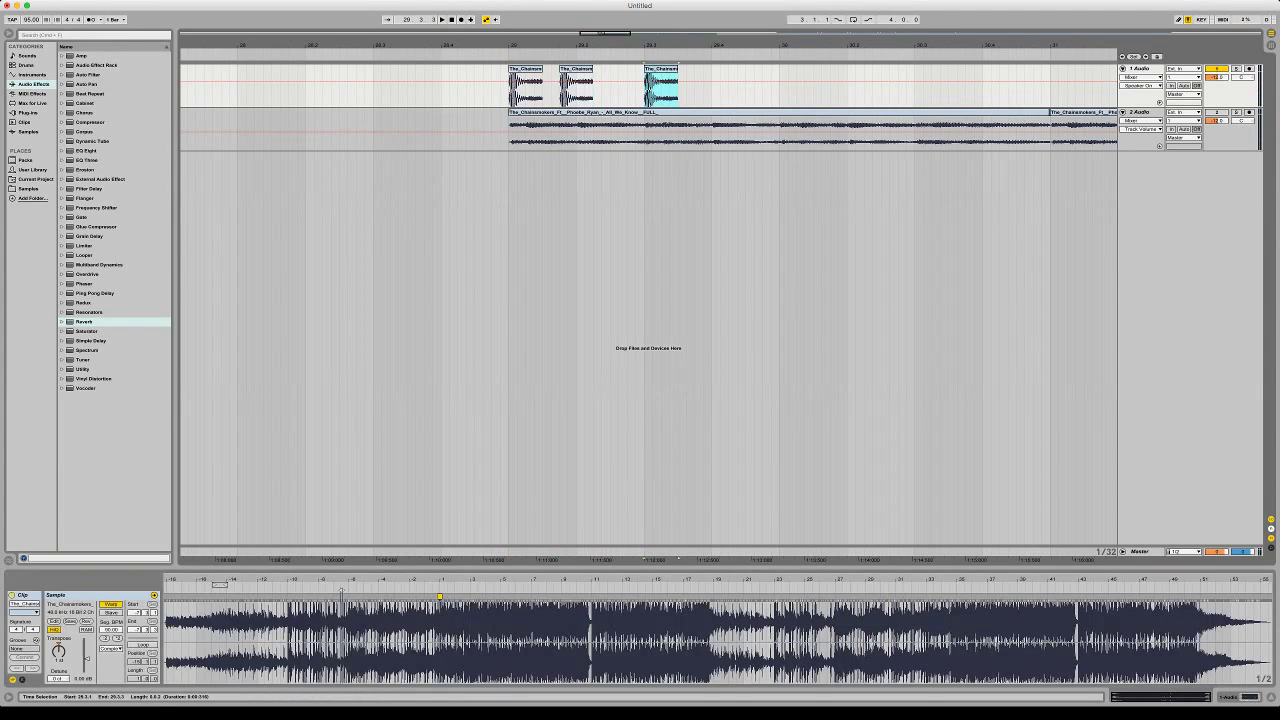
left_click(58, 651)
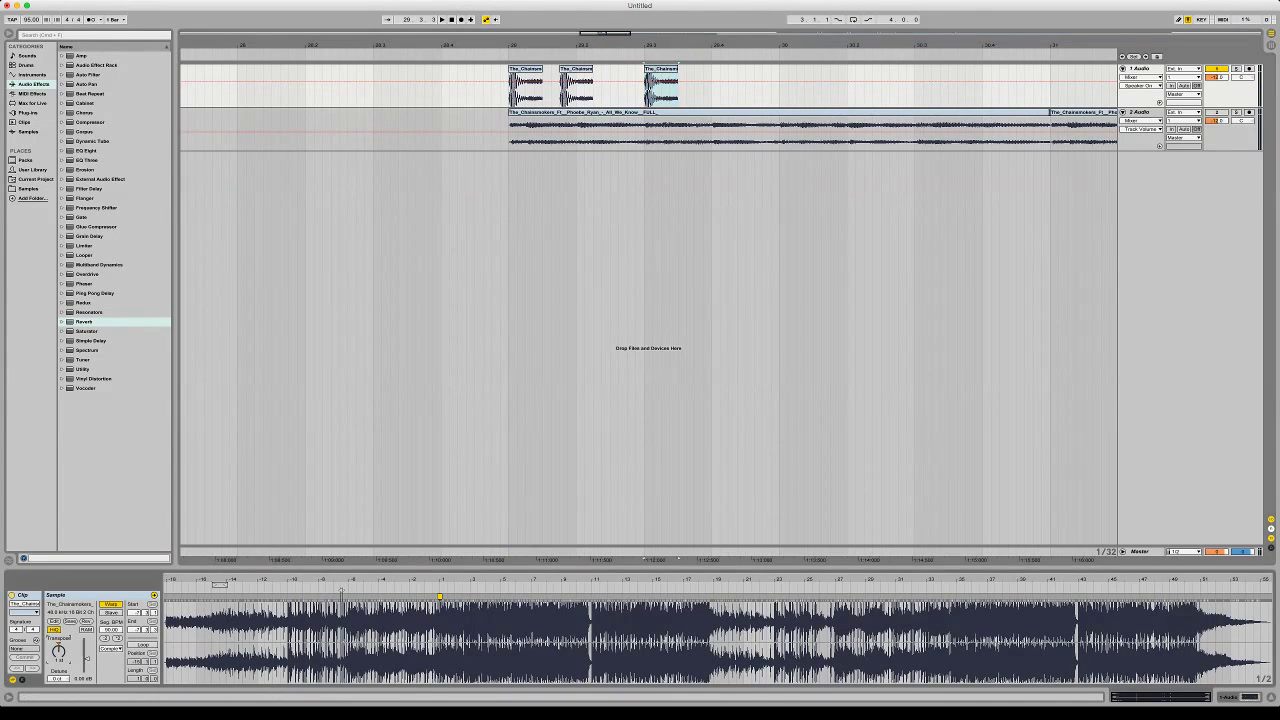
key("space")
key("space")
key("space")
key("space")
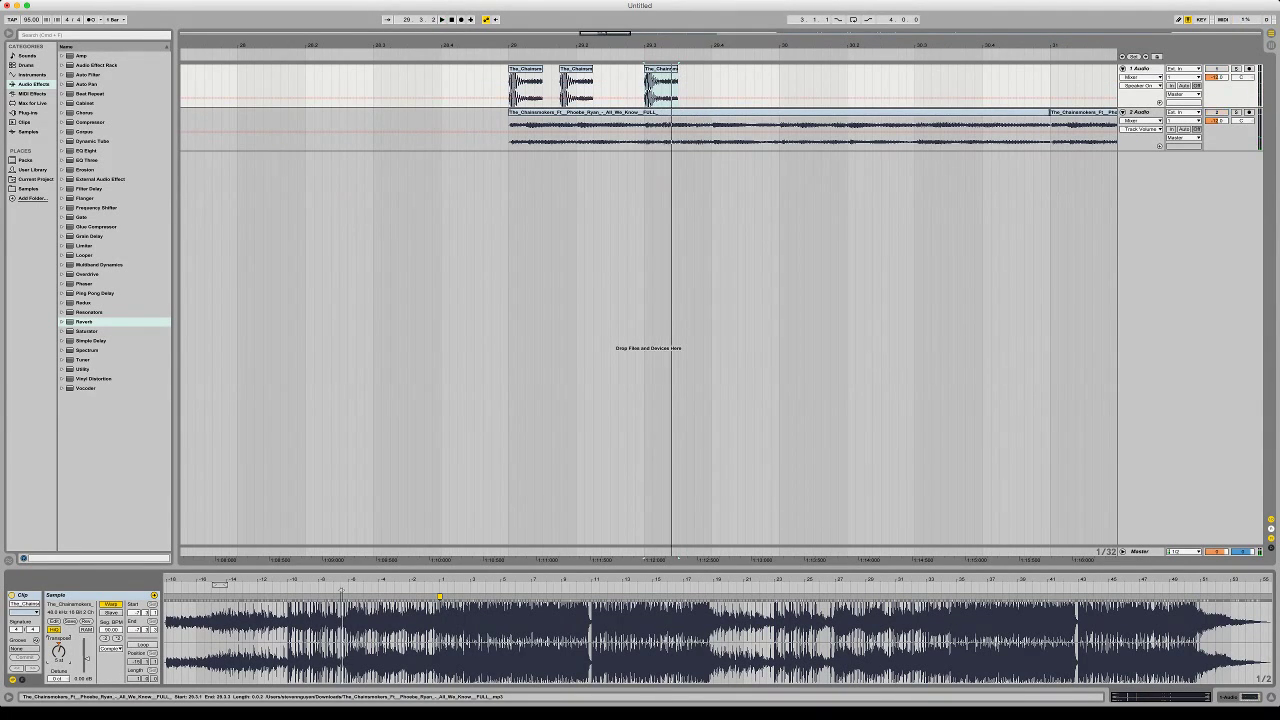
key("space")
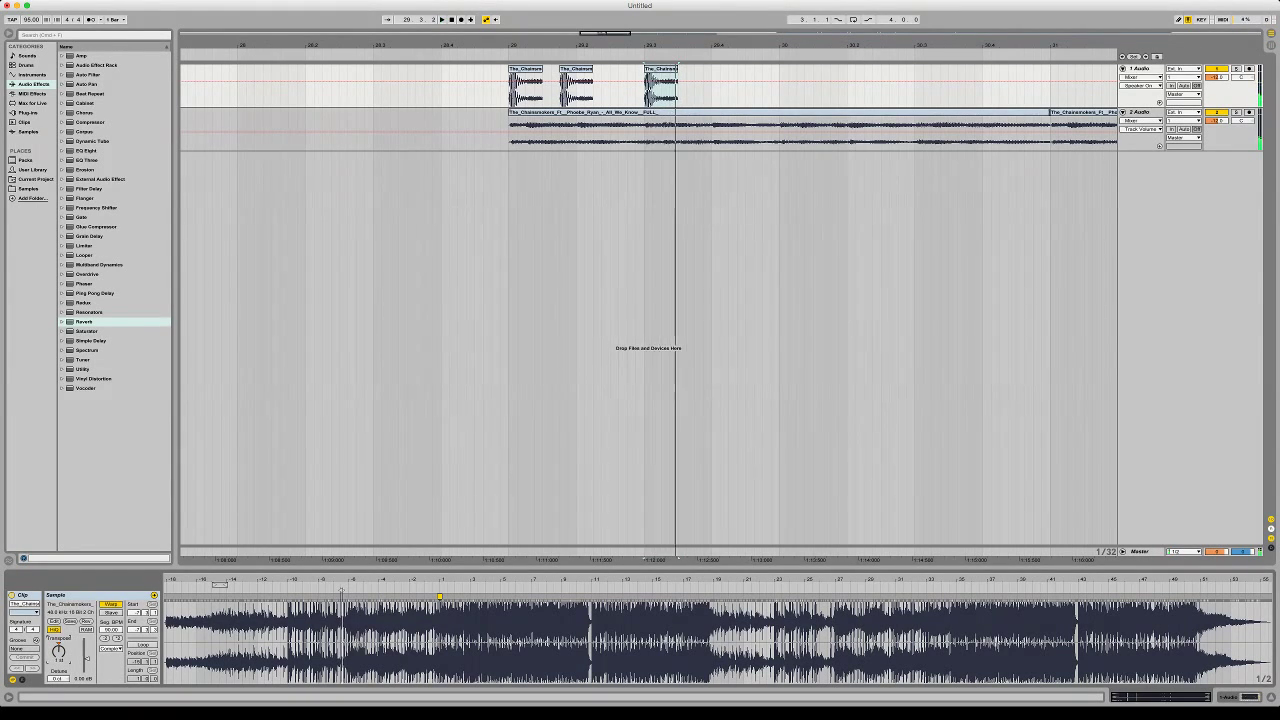
key("space")
Play the three short clips without the intro from bar 29 and transpose the clip at 29.3 by 5 semitones
left_click(1217, 112)
key("space")
left_click(510, 92)
key("space")
key("space")
left_click(660, 69)
left_click(58, 652)
type("5")
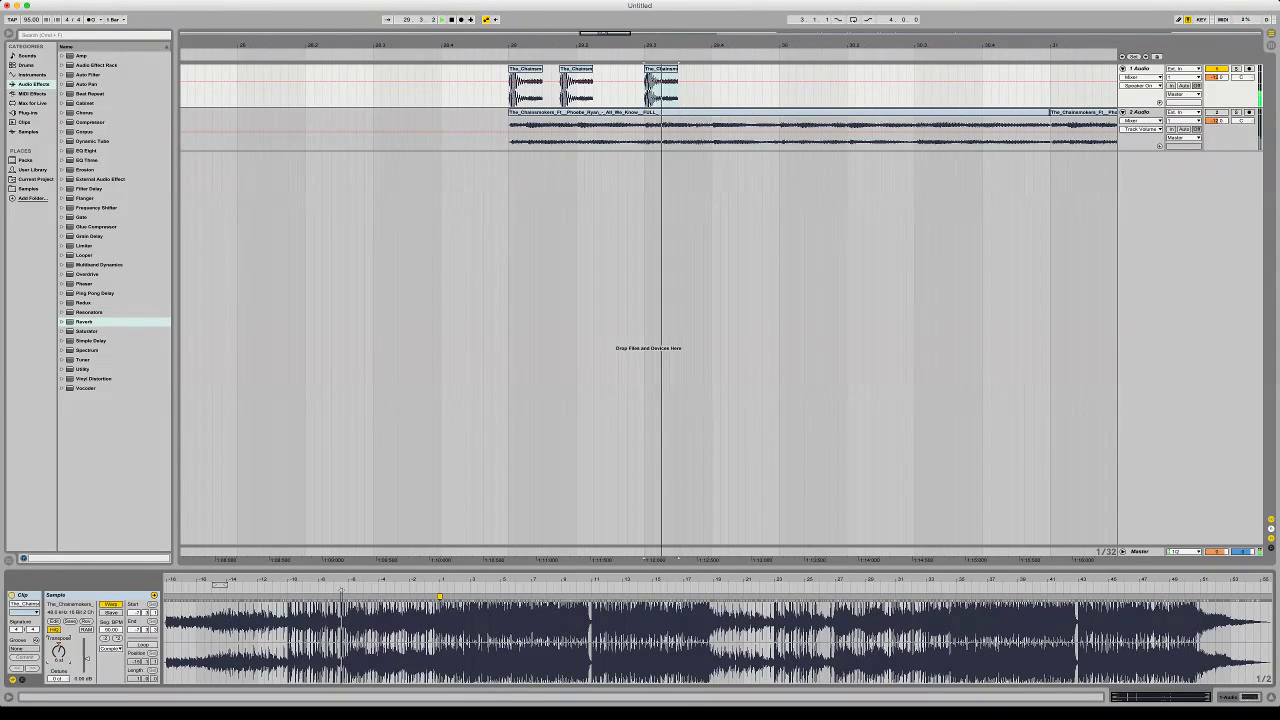
key("space")
Split the third short clip at 29.3.2 on the first track and play it back
left_click(661, 90)
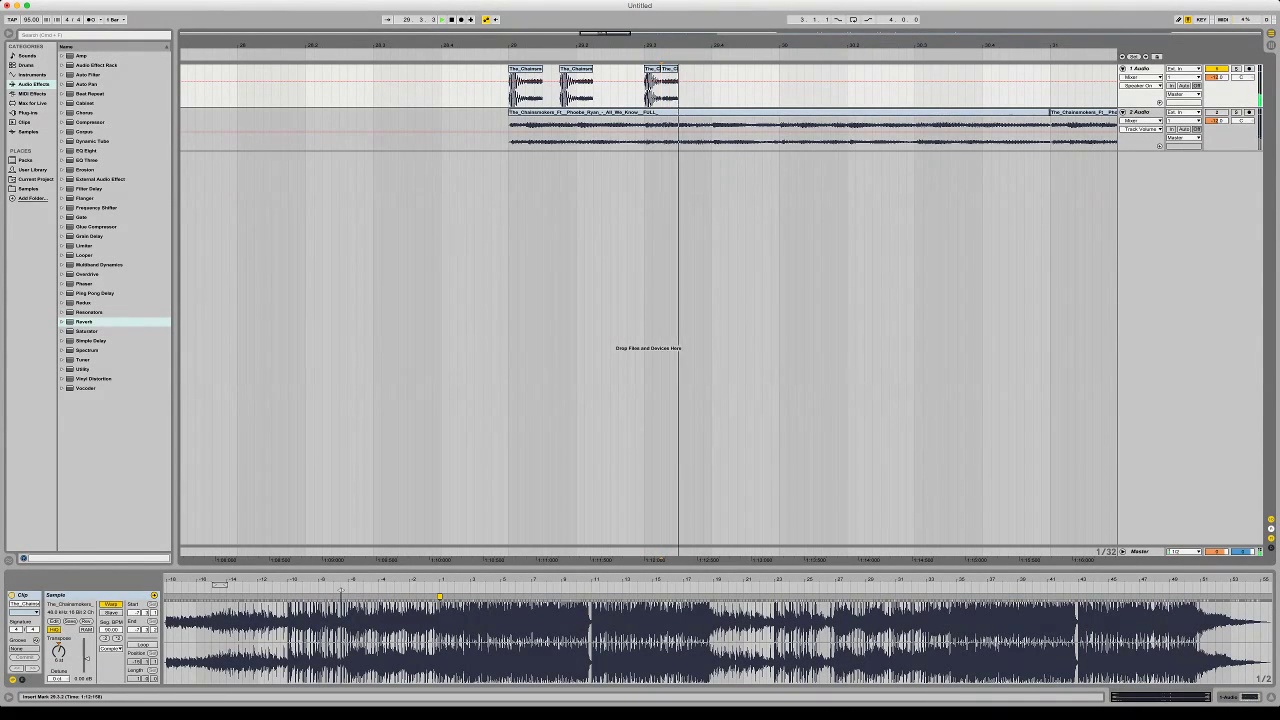
key("space")
key("space")
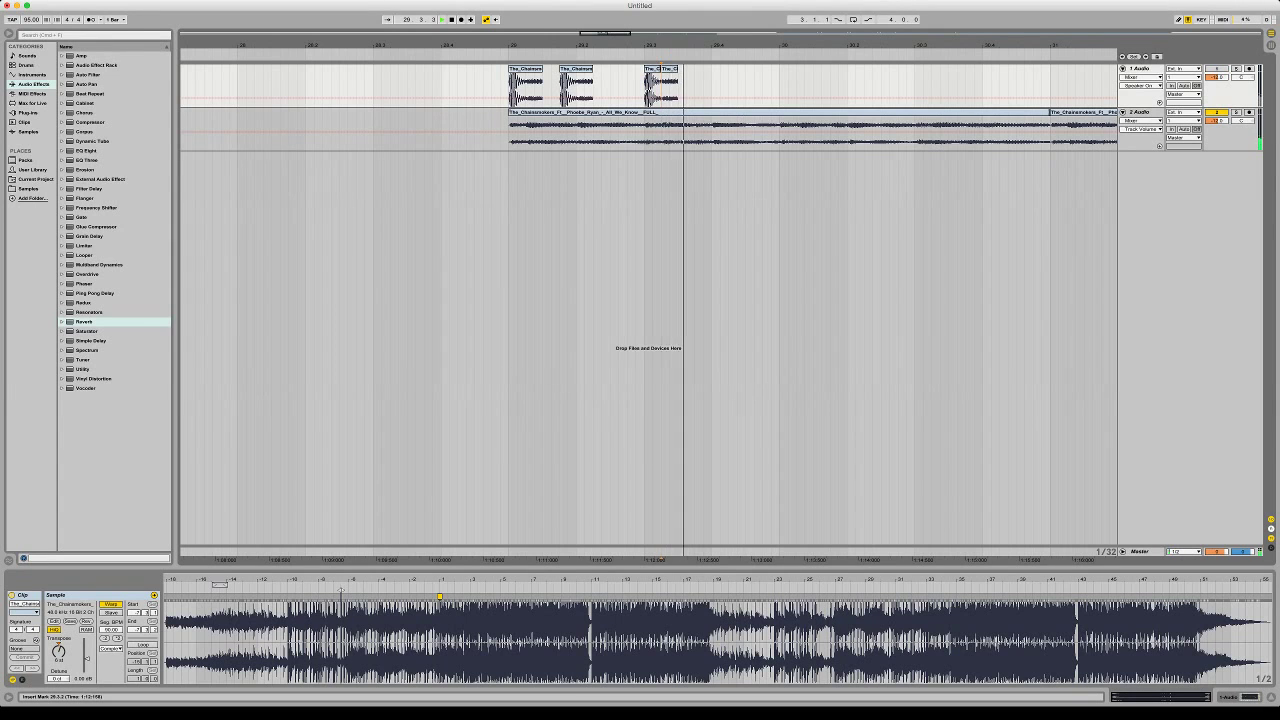
key("space")
key("space")
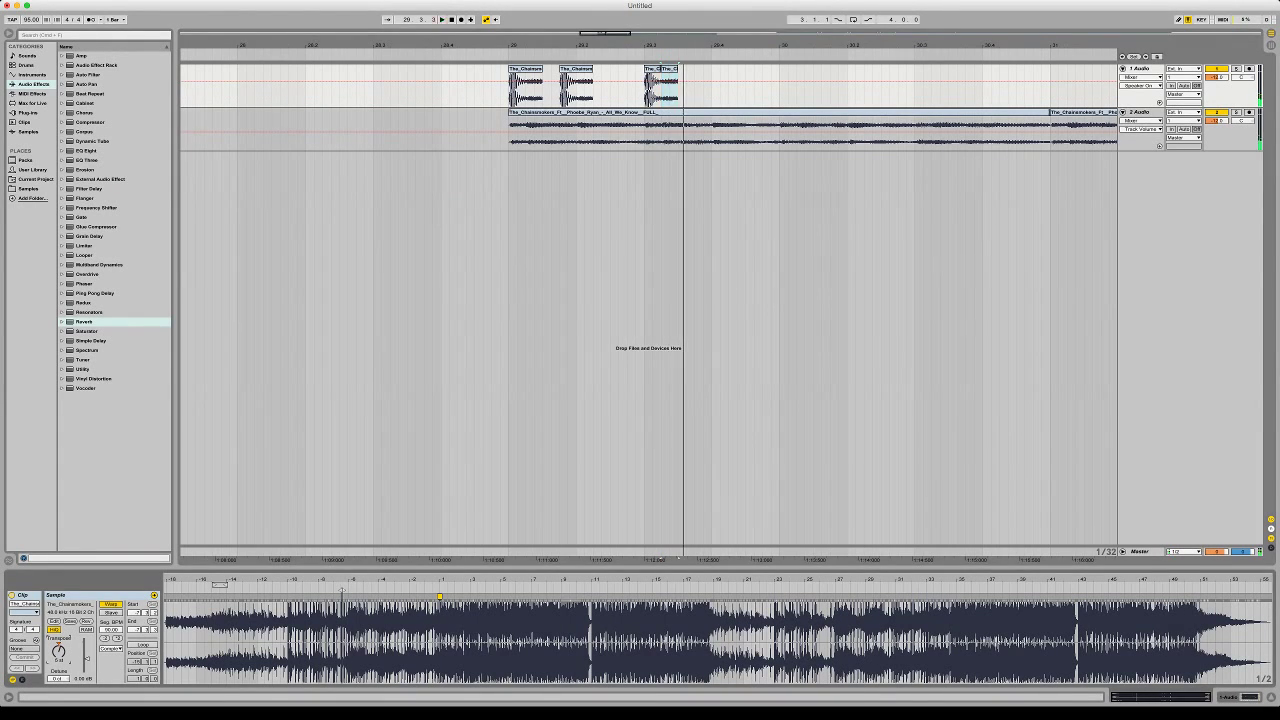
Raise the pitch of the second half of the split clip at 29.3 and replay it several times
key("space")
key("space")
key("space")
key("space")
key("Up")
key("Up")
key("space")
key("space")
key("space")
key("space")
key("space")
key("space")
key("space")
key("space")
Play the chopped clips and the looped intro from bar 29 and from 29.3, comparing the two tracks
left_click(509, 90)
key("space")
key("space")
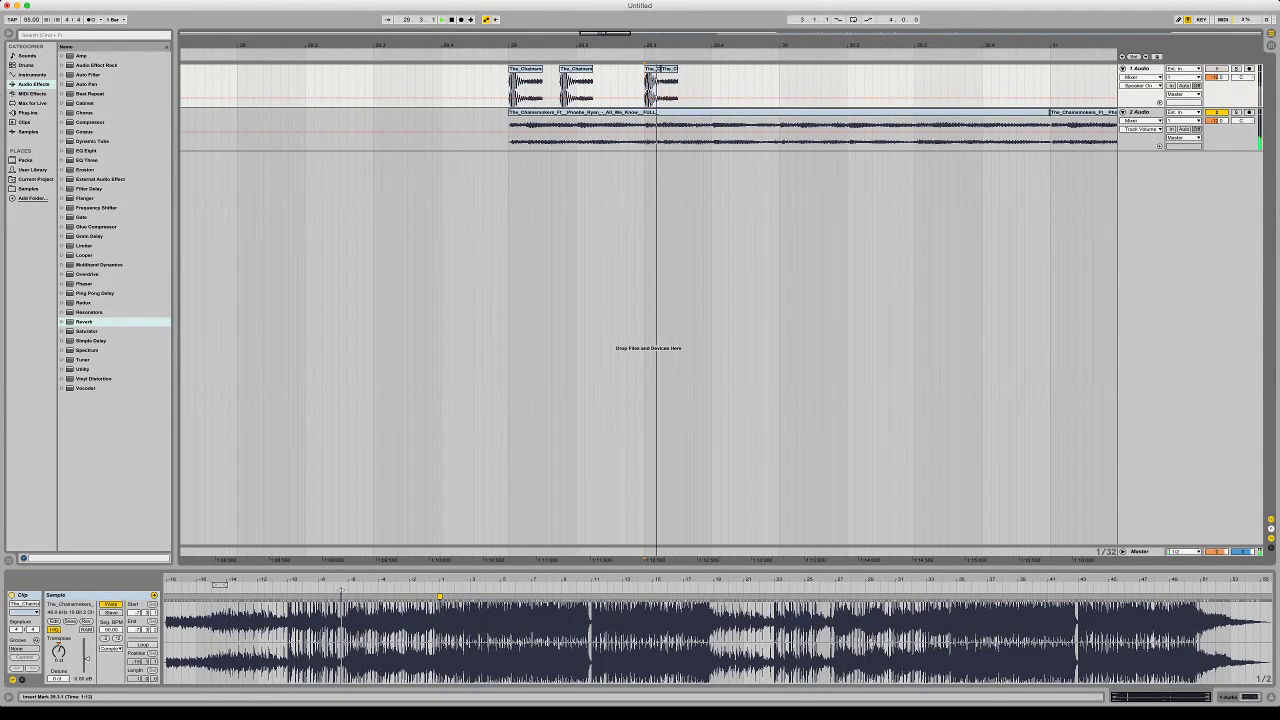
left_click(509, 139)
key("space")
key("space")
key("space")
key("space")
key("space")
key("space")
key("space")
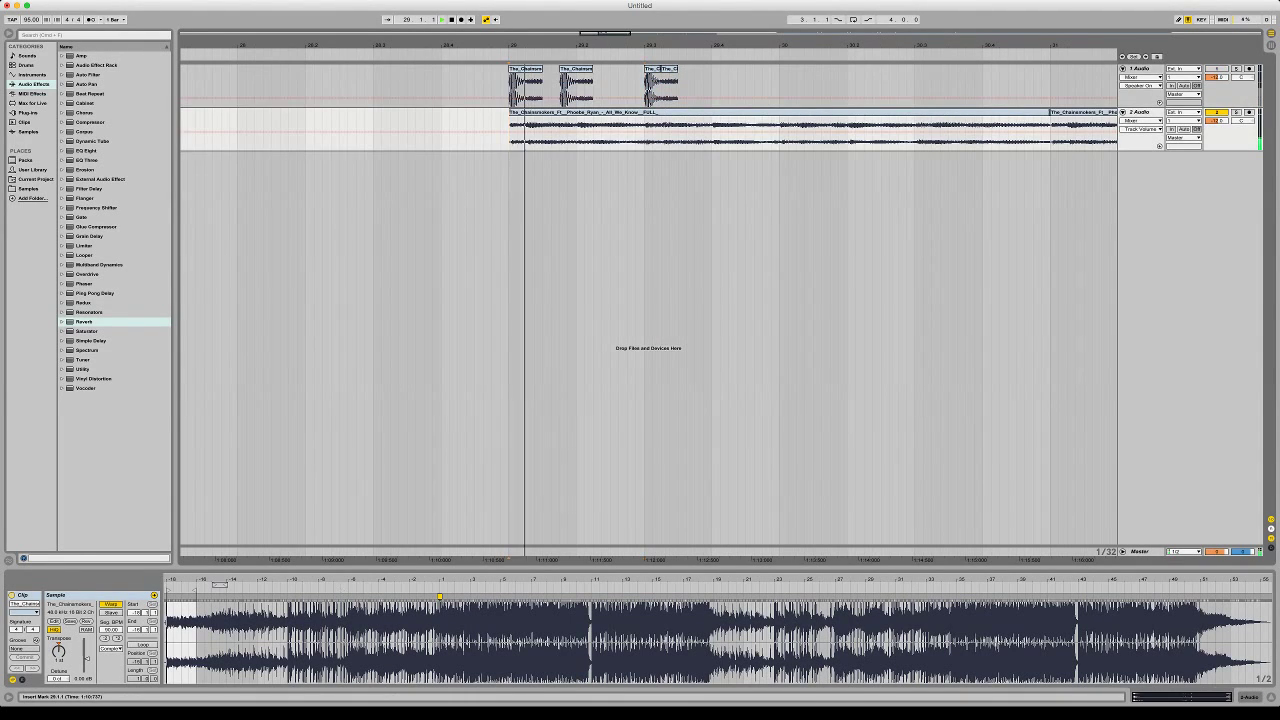
key("space")
key("space")
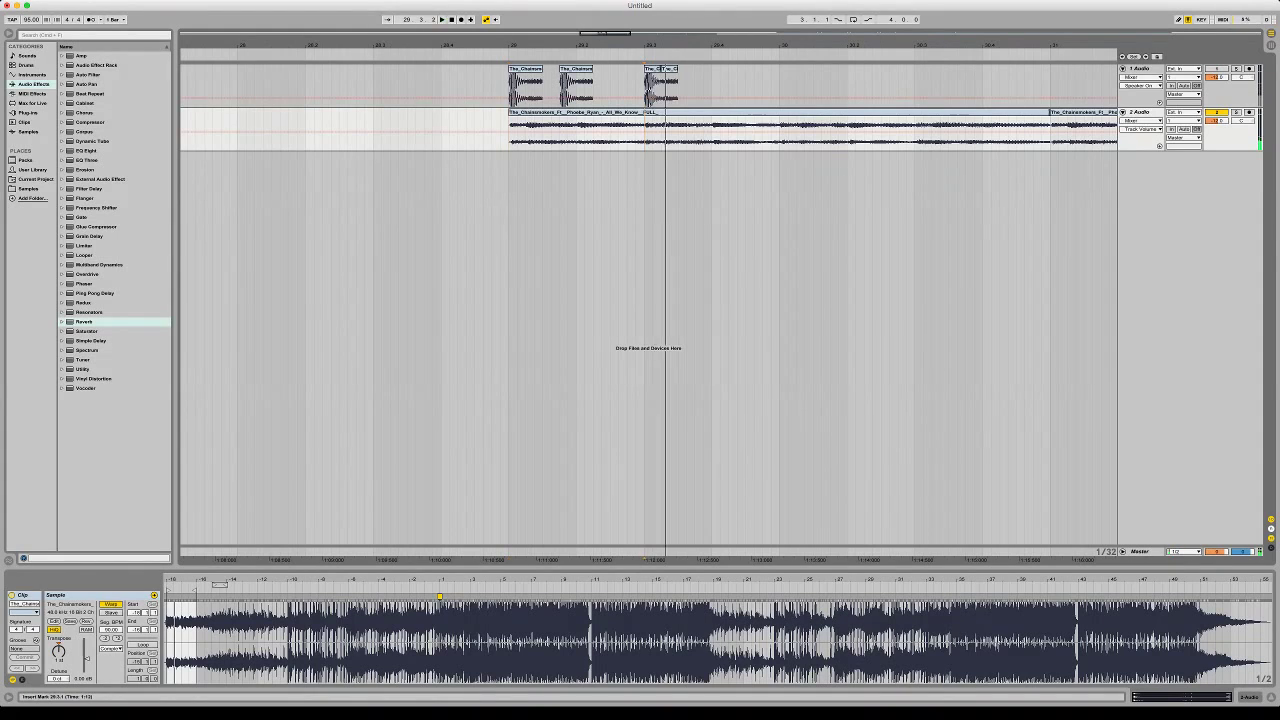
key("space")
Play back the first half of the split clip at 29.3, switching between the first and second track
left_click(652, 69)
key("space")
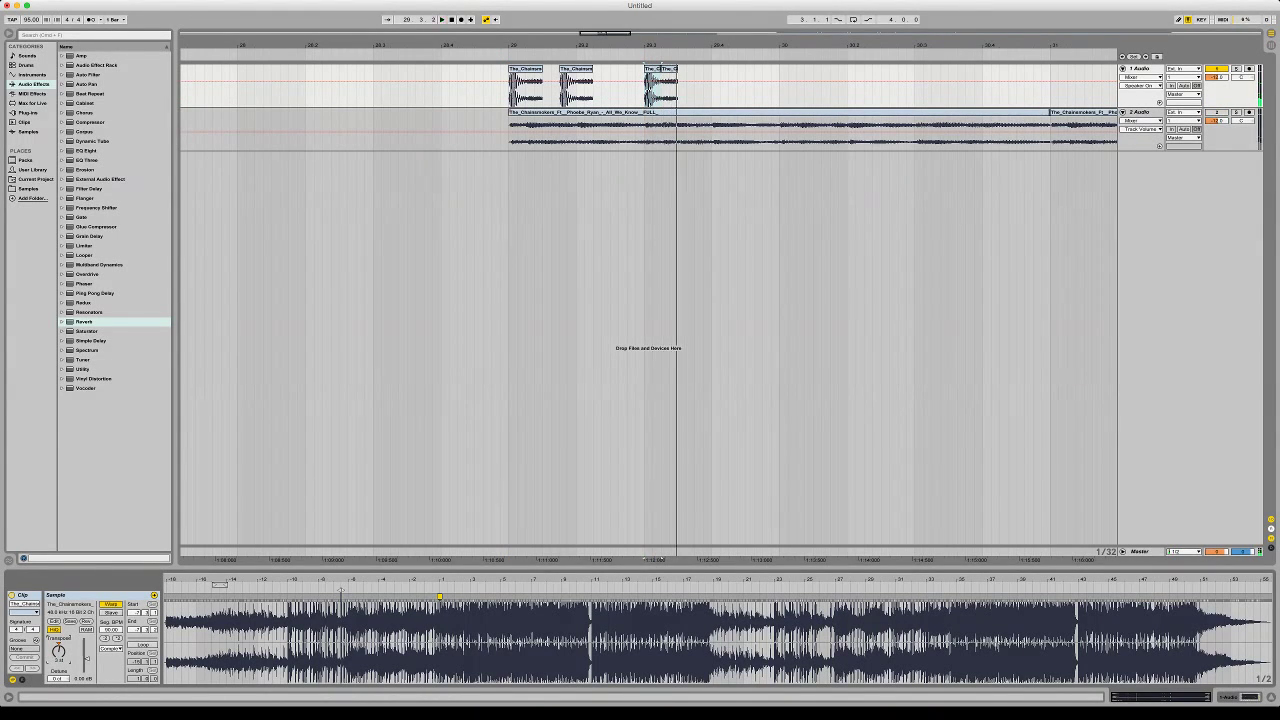
key("super+Tab")
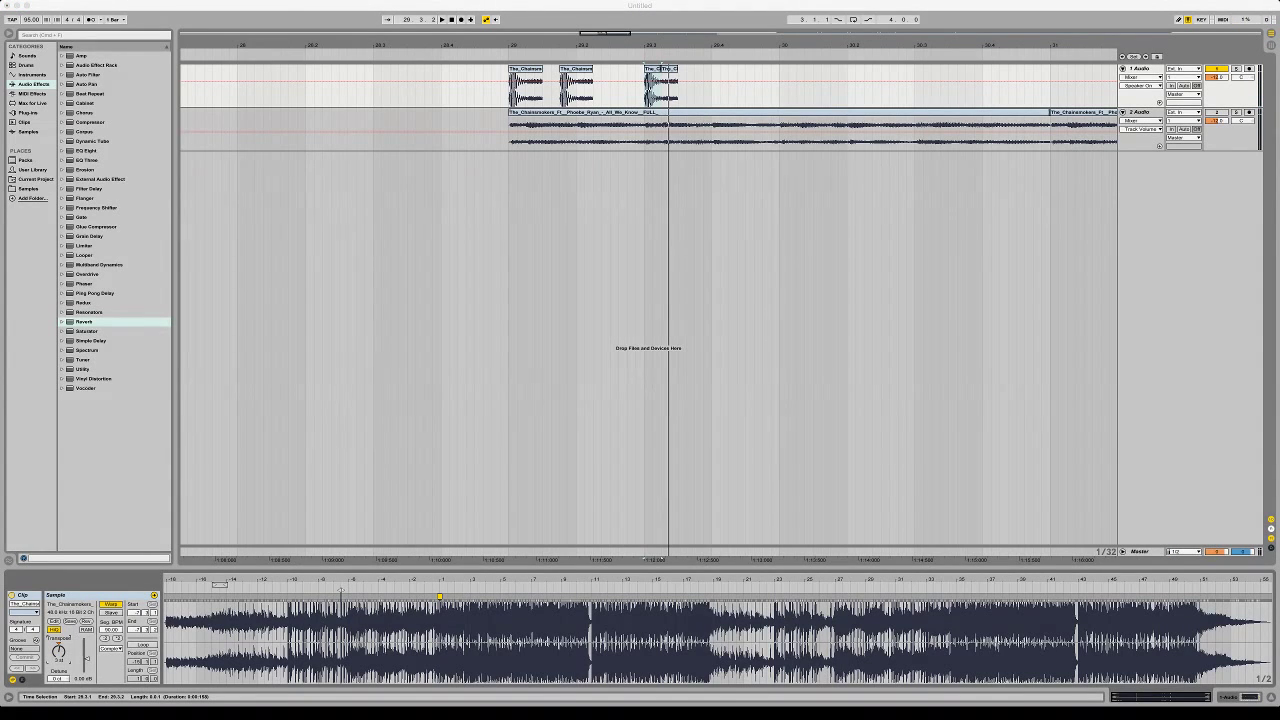
key("super+Tab")
key("space")
key("space")
key("F1")
key("F2")
key("space")
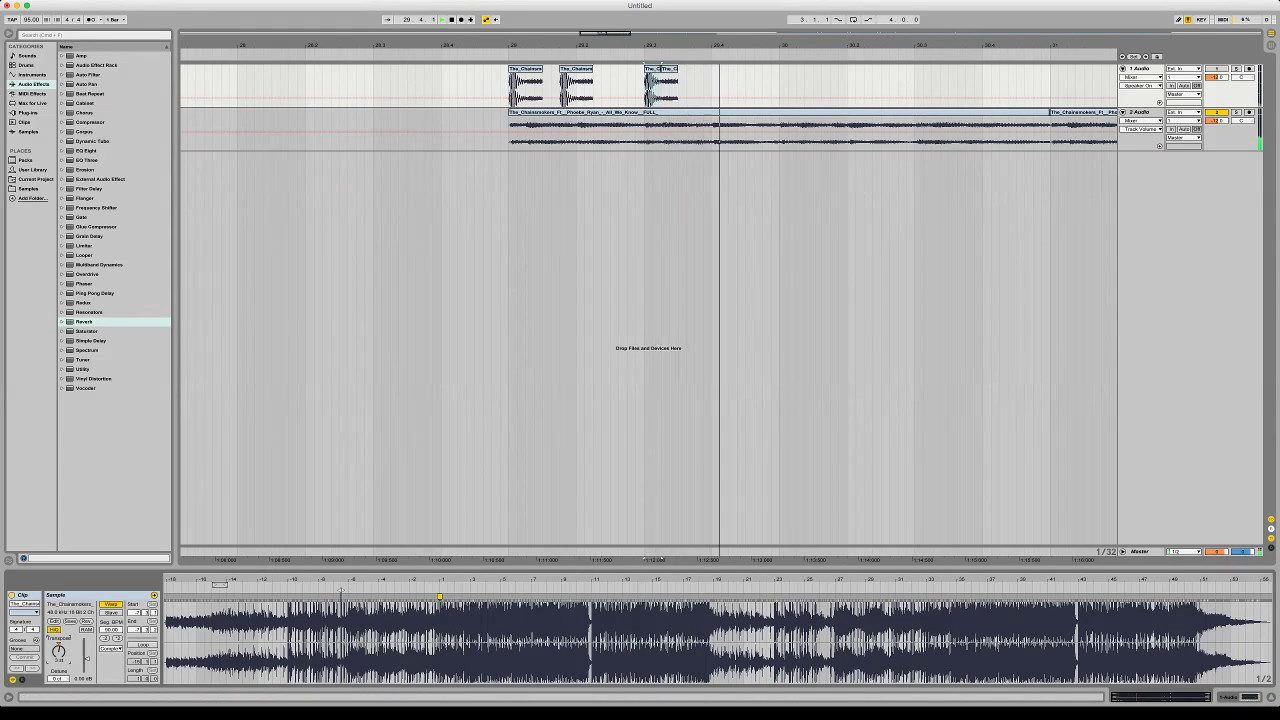
Delete the chopped clips around bar 29 on the first track and the looped intro clips on the second track
left_click_drag(346, 45, 346, 8)
left_click_drag(378, 88, 348, 88)
key("Delete")
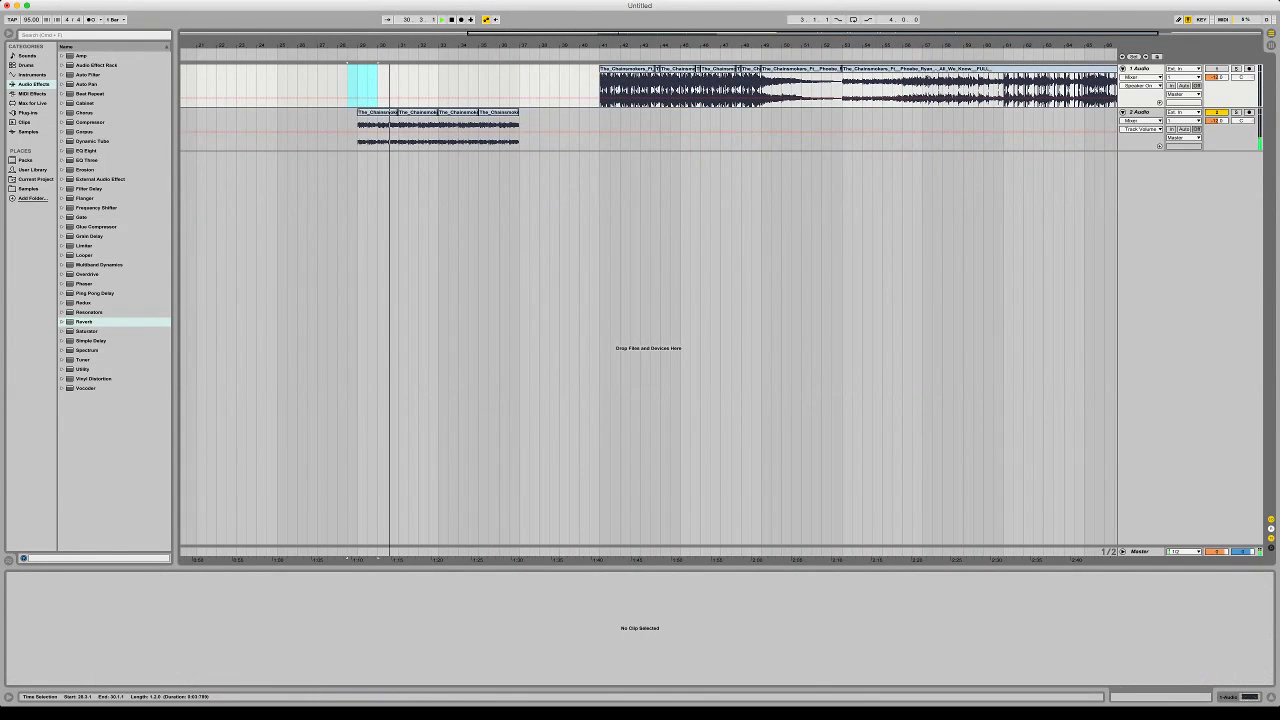
left_click(625, 69)
key("space")
key("space")
key("F1")
key("F2")
left_click(539, 88)
left_click_drag(539, 132, 348, 132)
key("Delete")
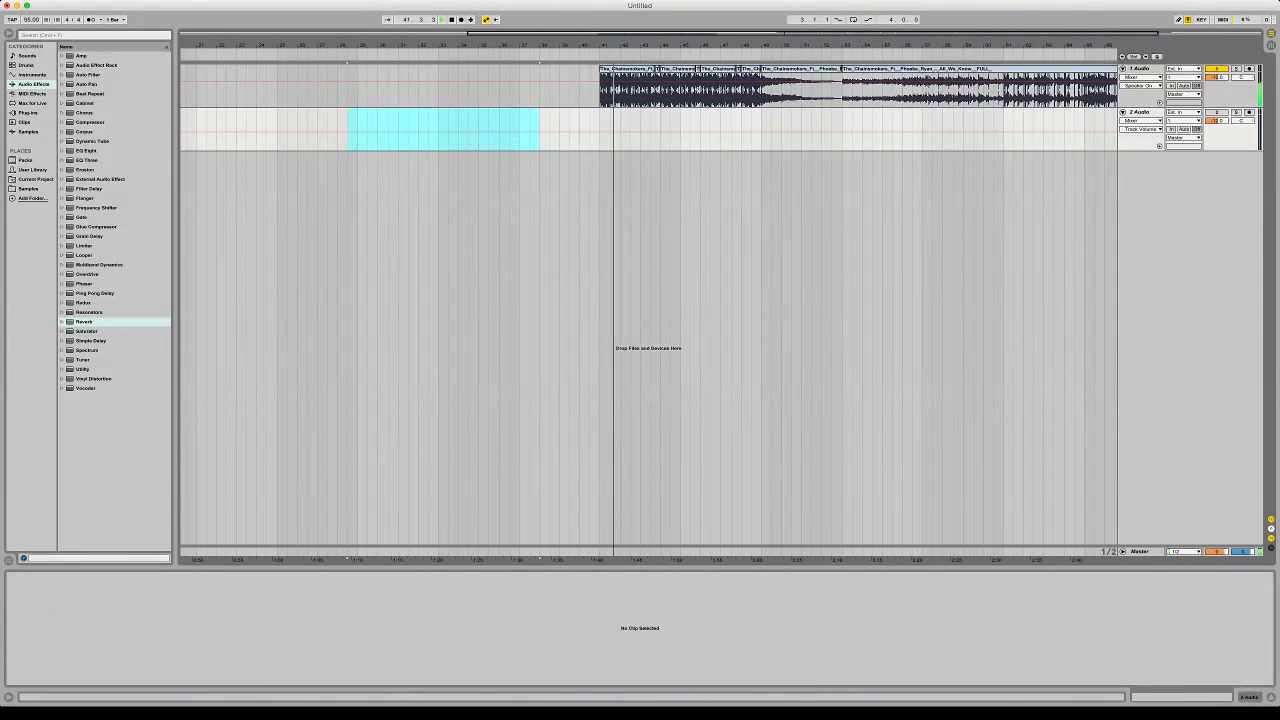
Delete the long last clip of All We Know, starting at bar 53 on the first track
left_click_drag(544, 45, 544, 8)
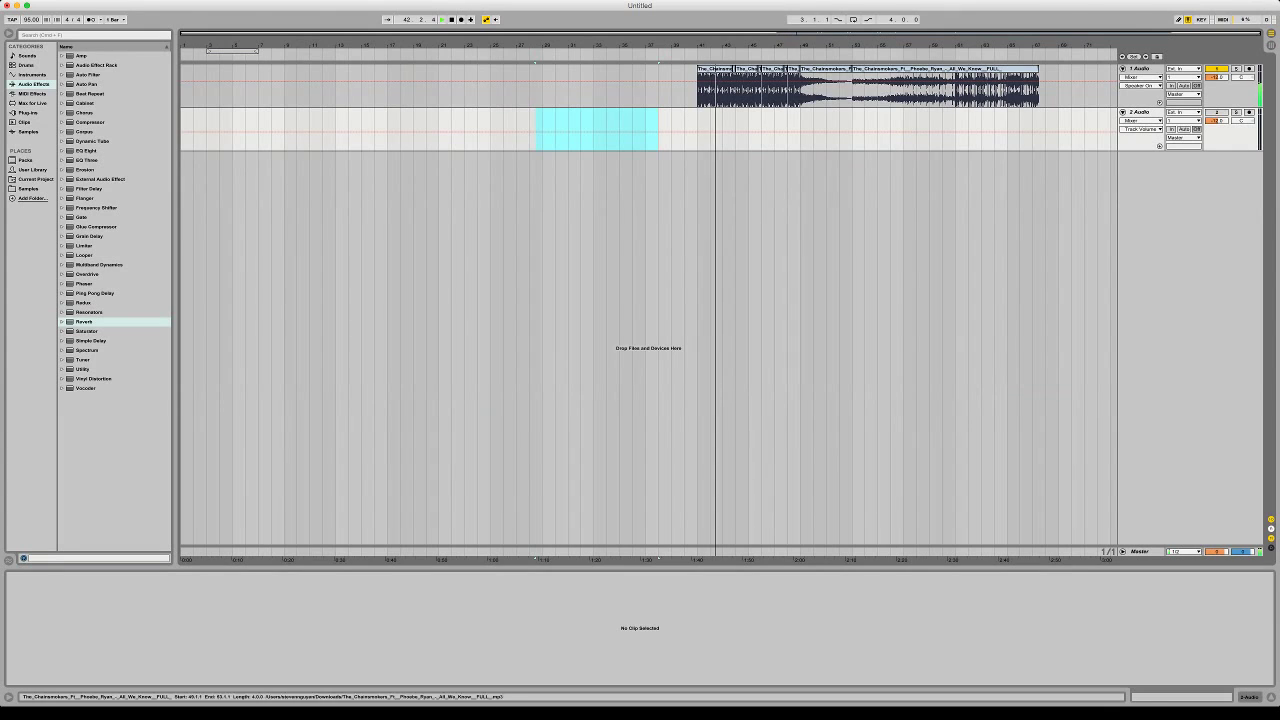
left_click(925, 69)
key("Delete")
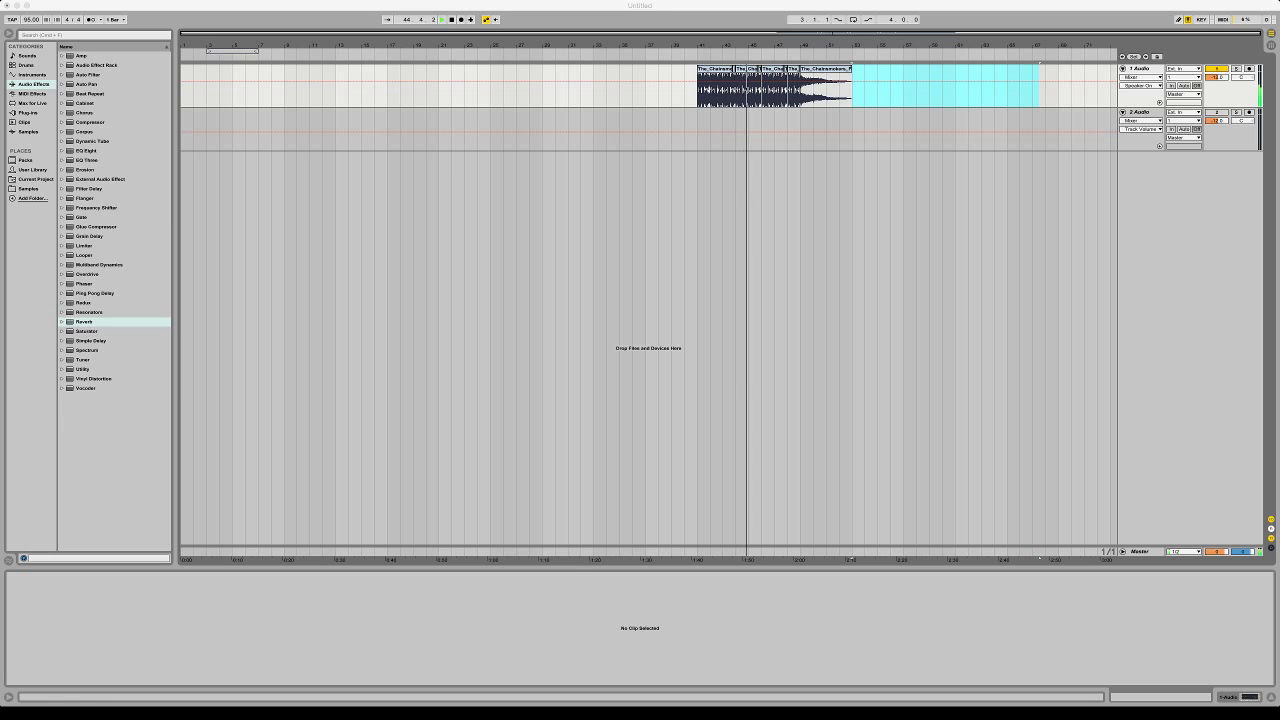
Try the Galantis No Money instrumental at bar 21 and the End Credits instrumental at bar 13 on the second track, removing each
left_click_drag(466, 132, 438, 132)
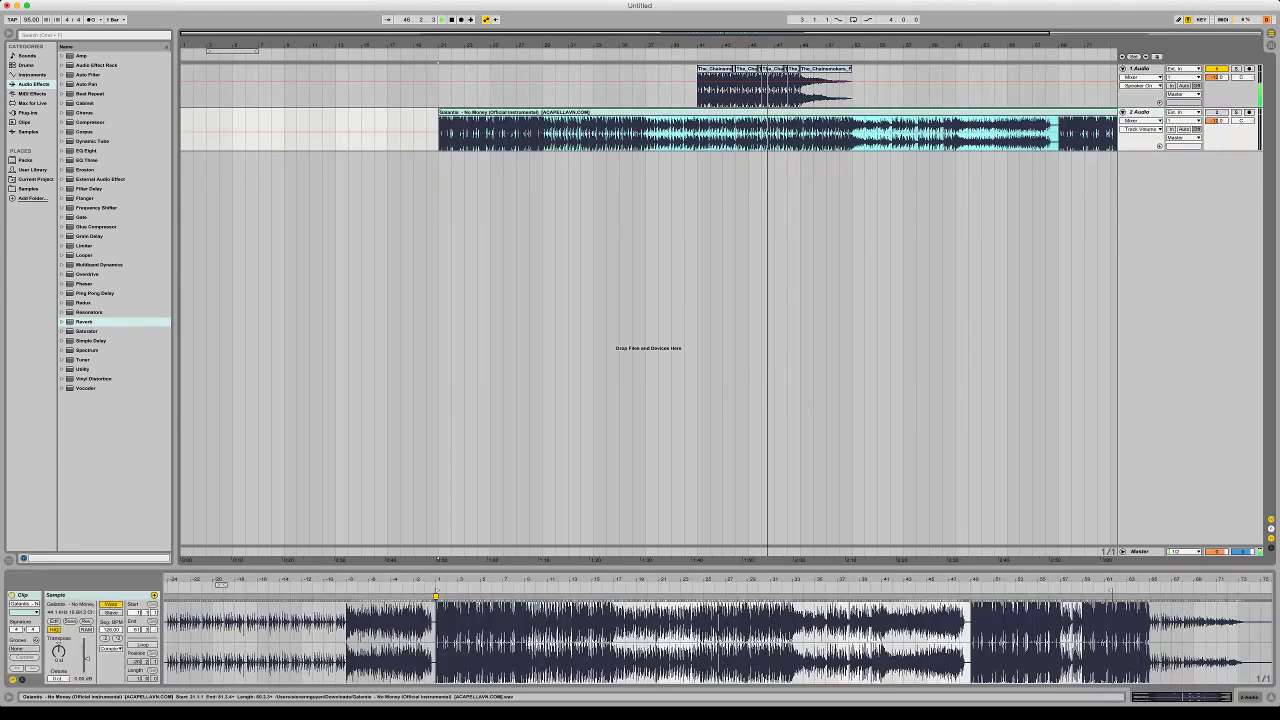
key("Delete")
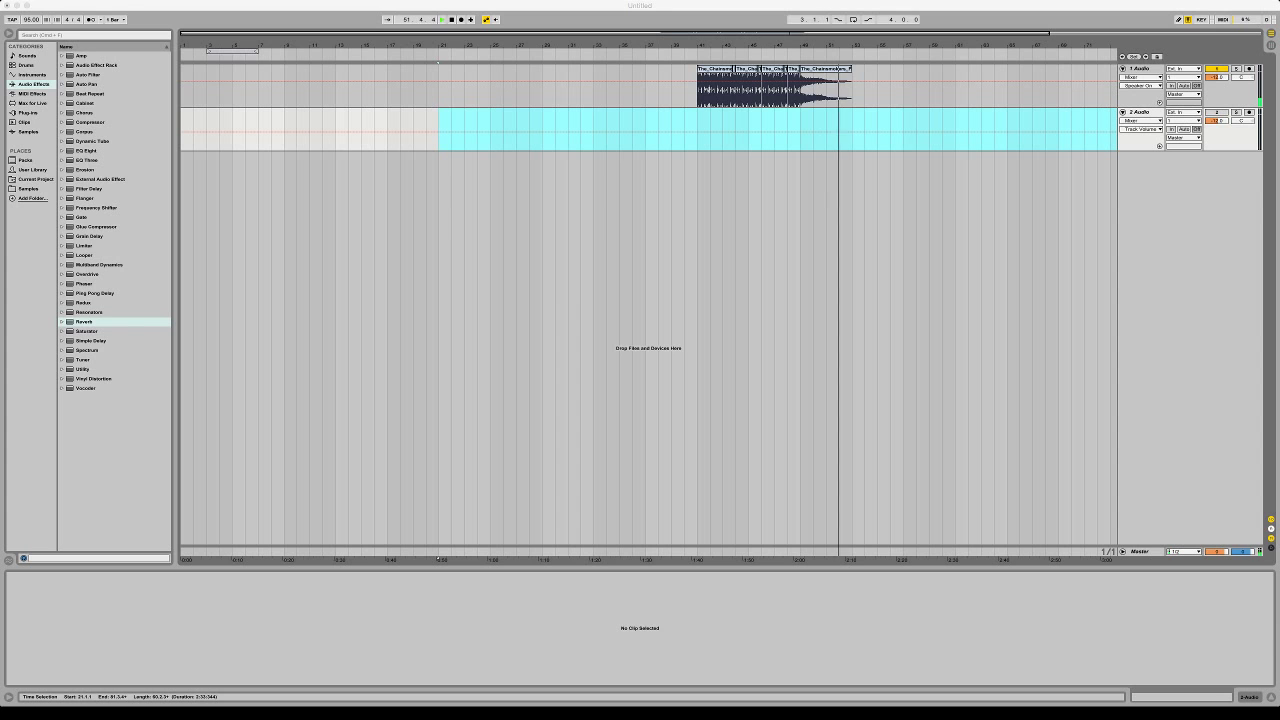
left_click_drag(440, 131, 337, 131)
key("space")
key("space")
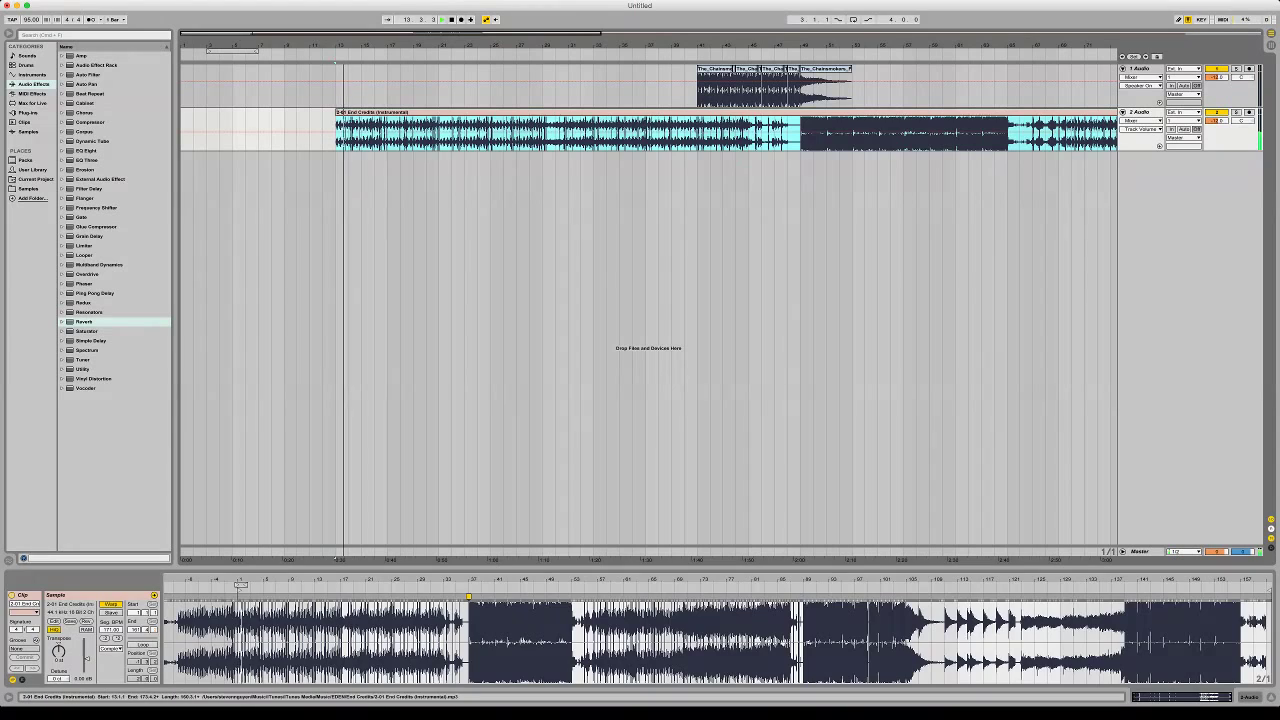
key("Delete")
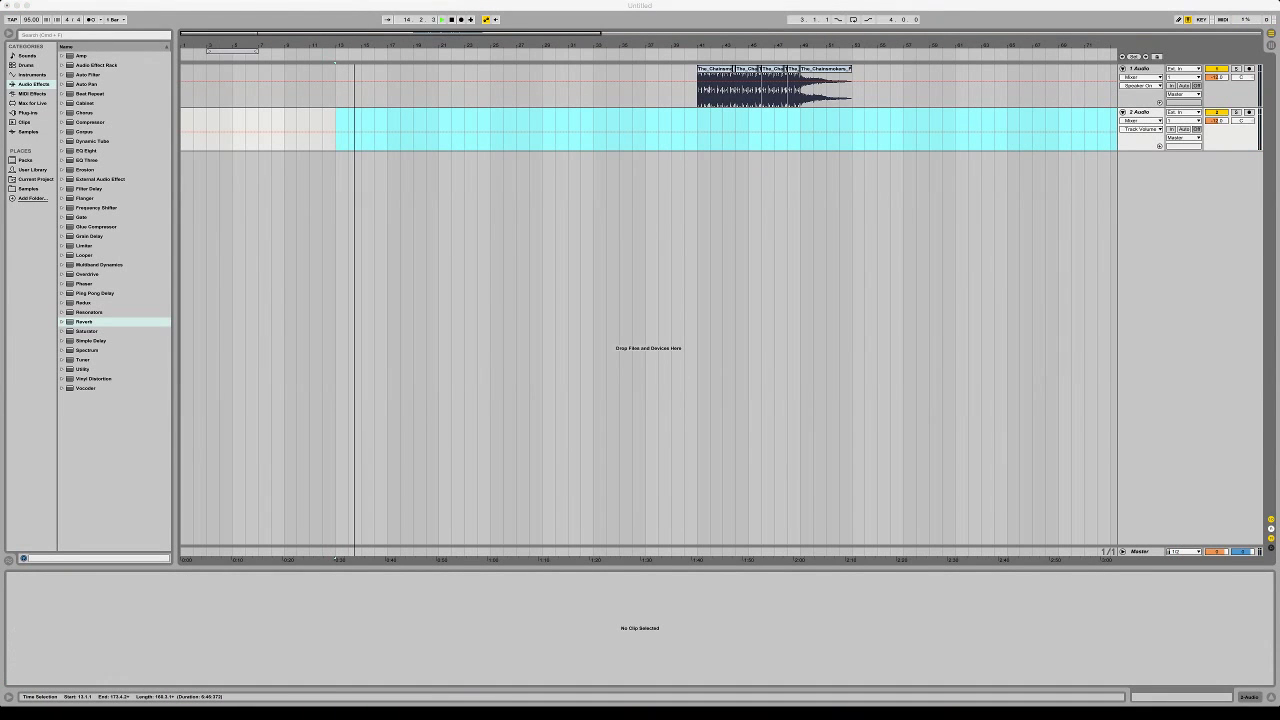
Add Chase & Status - End Credits at bar 13 on the second track, halve its segment BPM and start it from the sample's beginning
left_click_drag(430, 154, 337, 131)
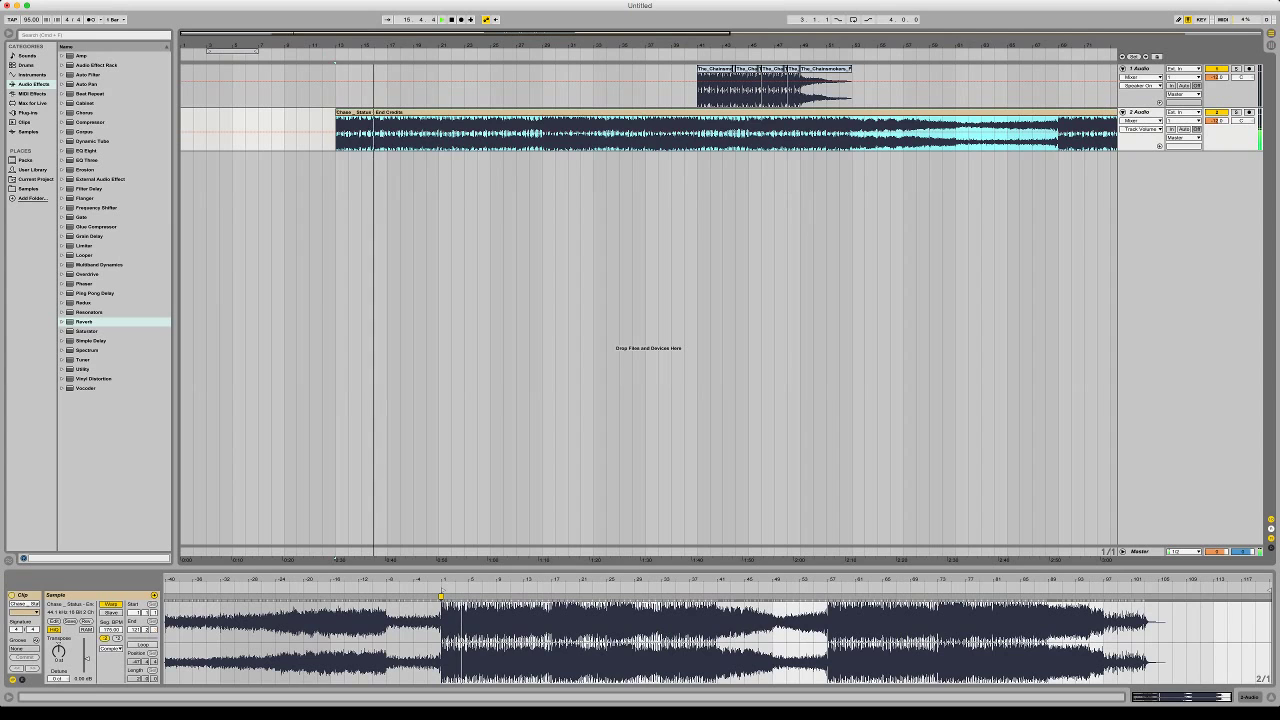
left_click(104, 638)
left_click_drag(441, 590, 167, 590)
key("space")
key("space")
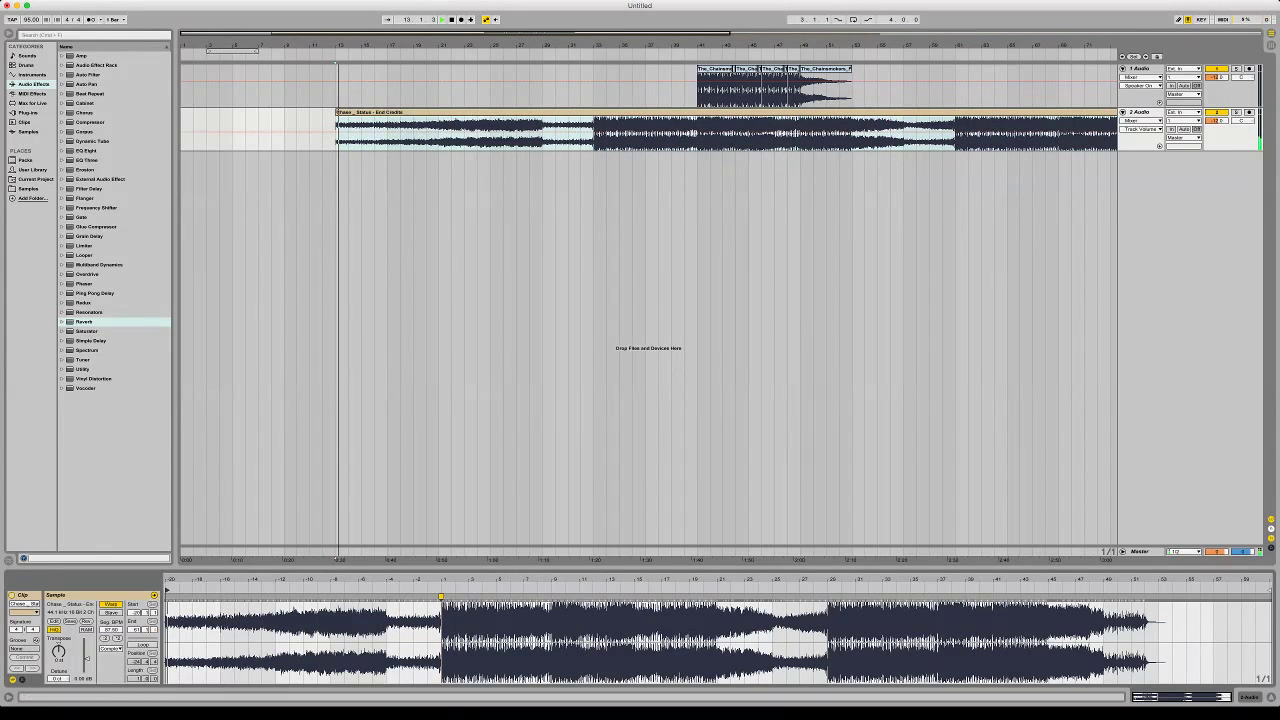
Add a third audio track, place Friends Electric - Golden Blood (Instrumental) on it at bar 13 and play it back
left_click_drag(1141, 151, 1141, 151)
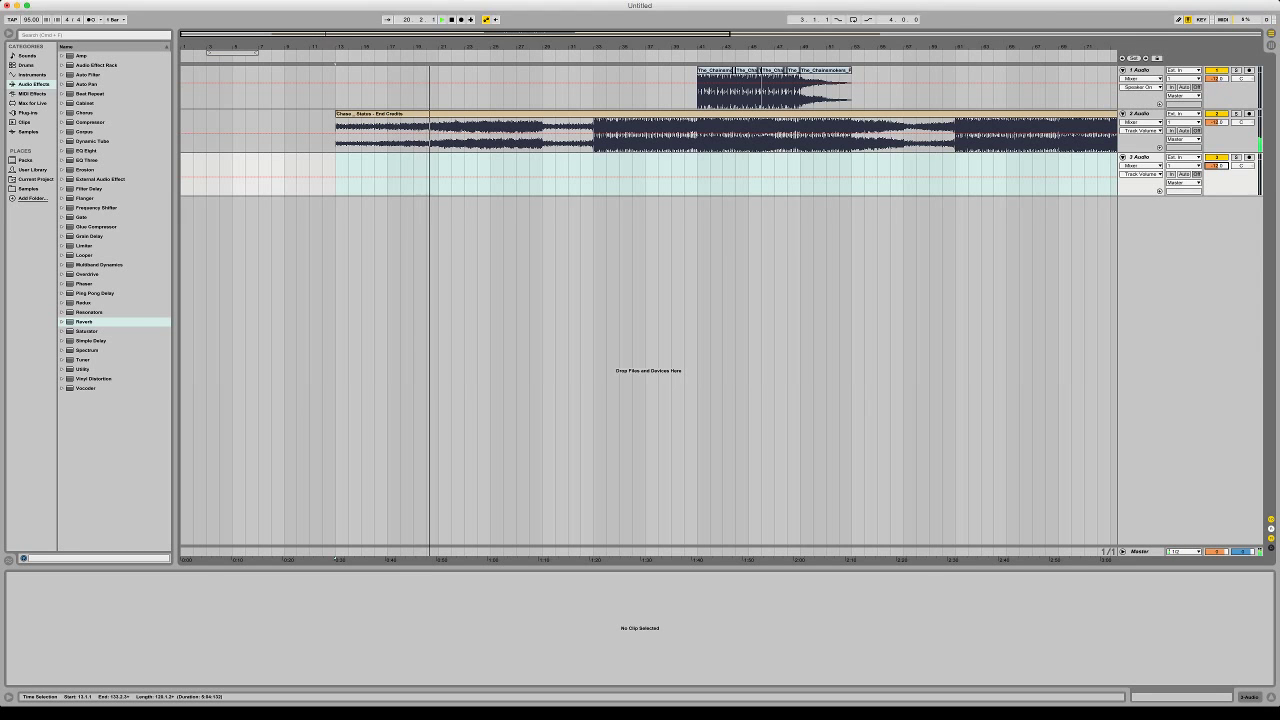
left_click_drag(348, 174, 337, 174)
left_click(337, 180)
key("space")
key("space")
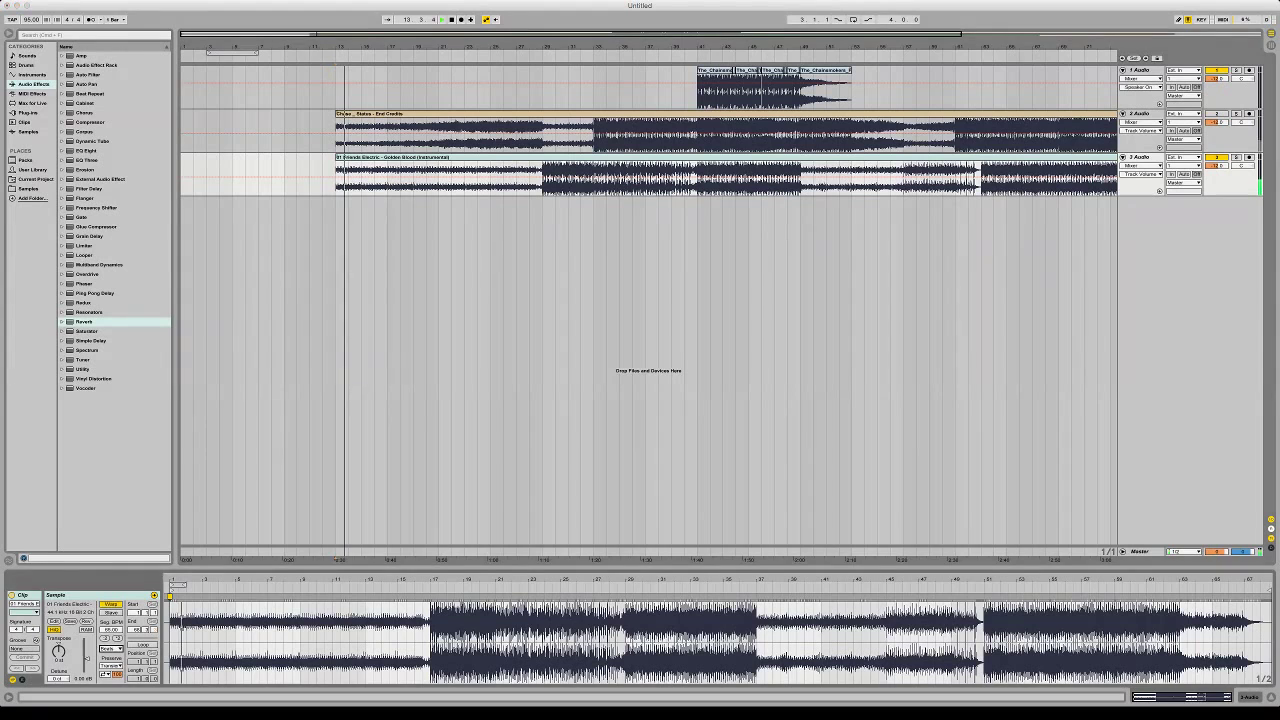
Double the segment BPM of the Golden Blood clip and play it from bar 45 with the other tracks muted
left_click(117, 638)
key("space")
key("space")
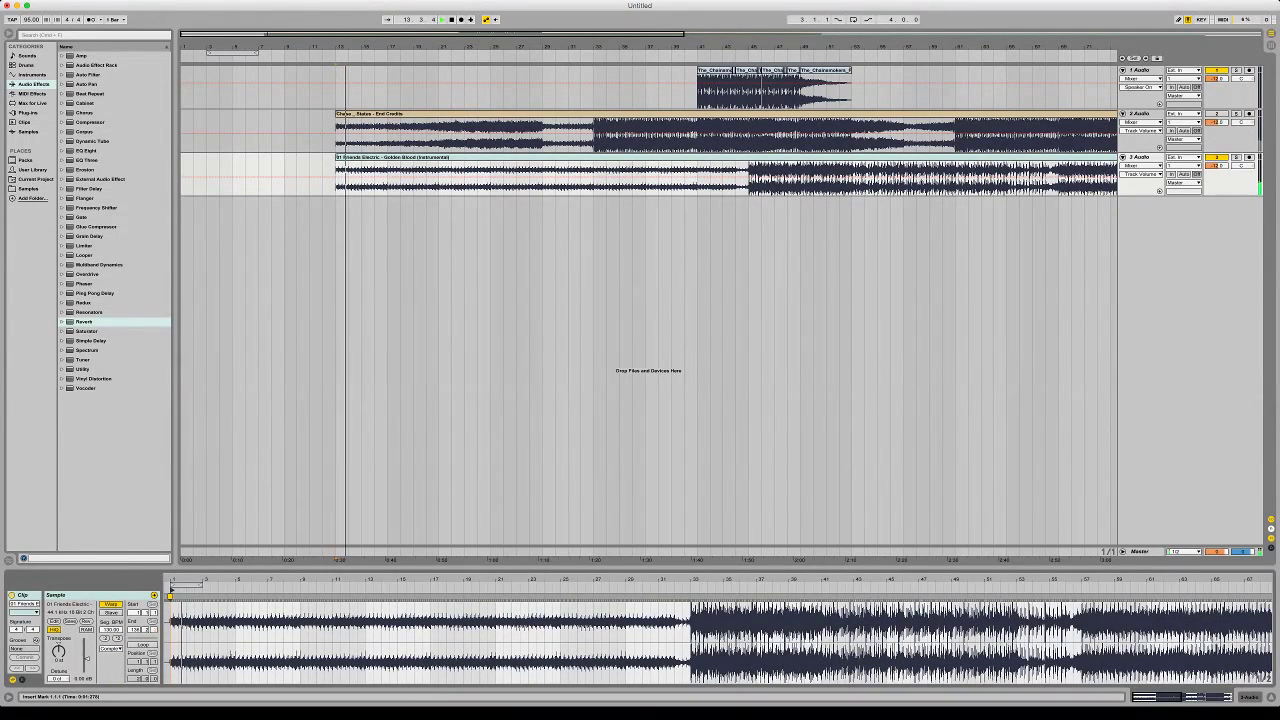
left_click(1217, 114)
left_click(749, 180)
key("space")
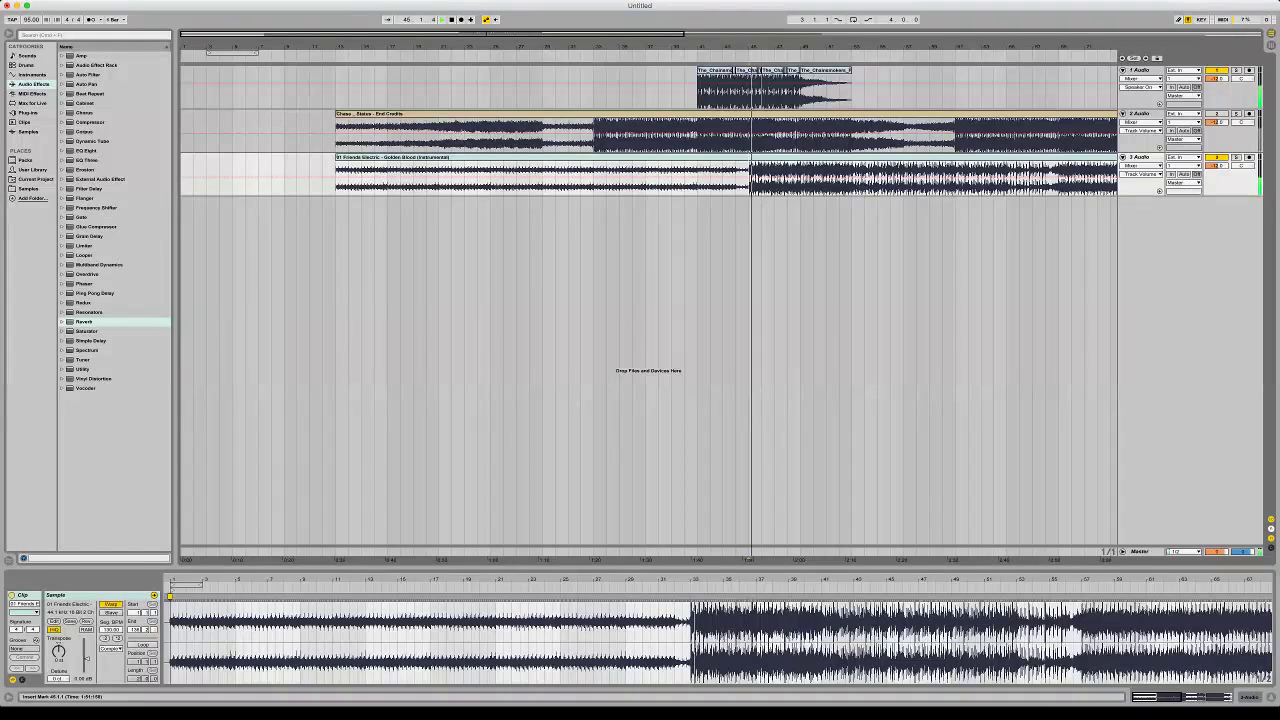
left_click(1217, 70)
Delete the Golden Blood instrumental from the third track and stop playback
key("minus")
key("minus")
key("minus")
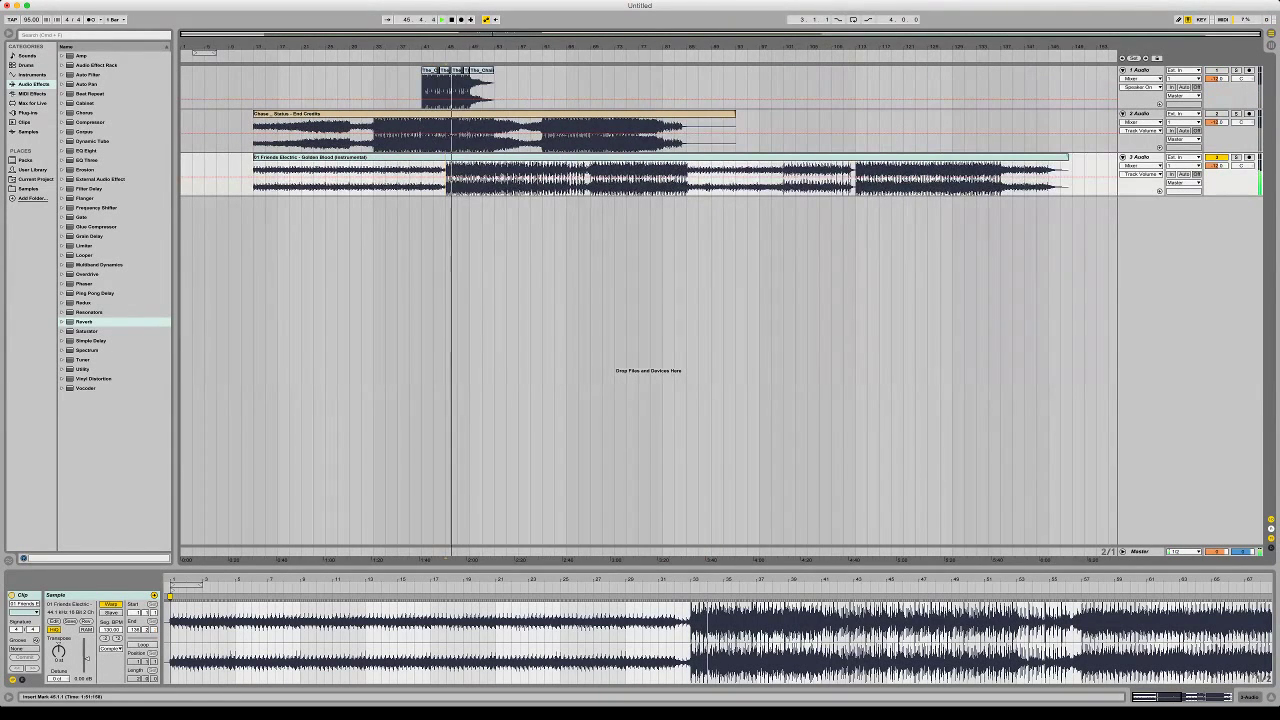
left_click(713, 58)
left_click(713, 157)
key("Delete")
key("space")
Move the End Credits clip on the second track to bar 17 and play it back
key("Up")
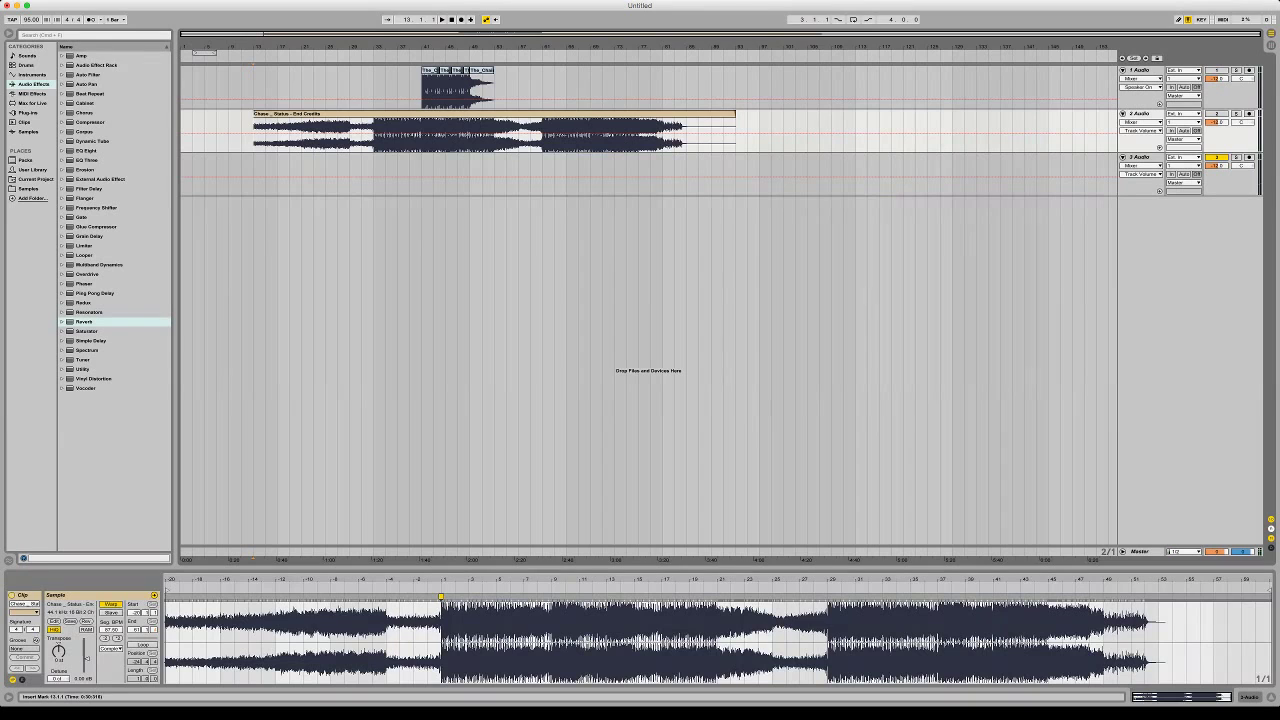
left_click_drag(290, 114, 314, 114)
key("space")
key("space")
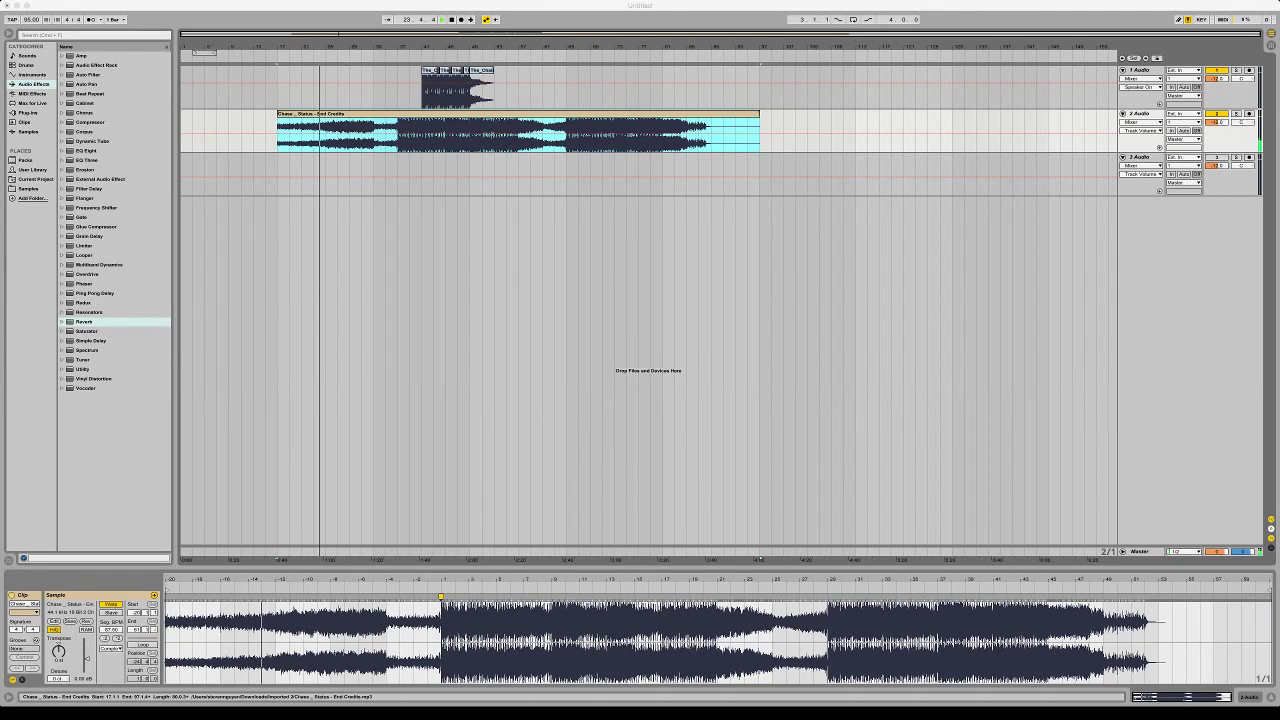
Add the Lean On Lead loop at bar 17 on the third track and play it with End Credits
left_click_drag(302, 175, 278, 175)
key("space")
key("space")
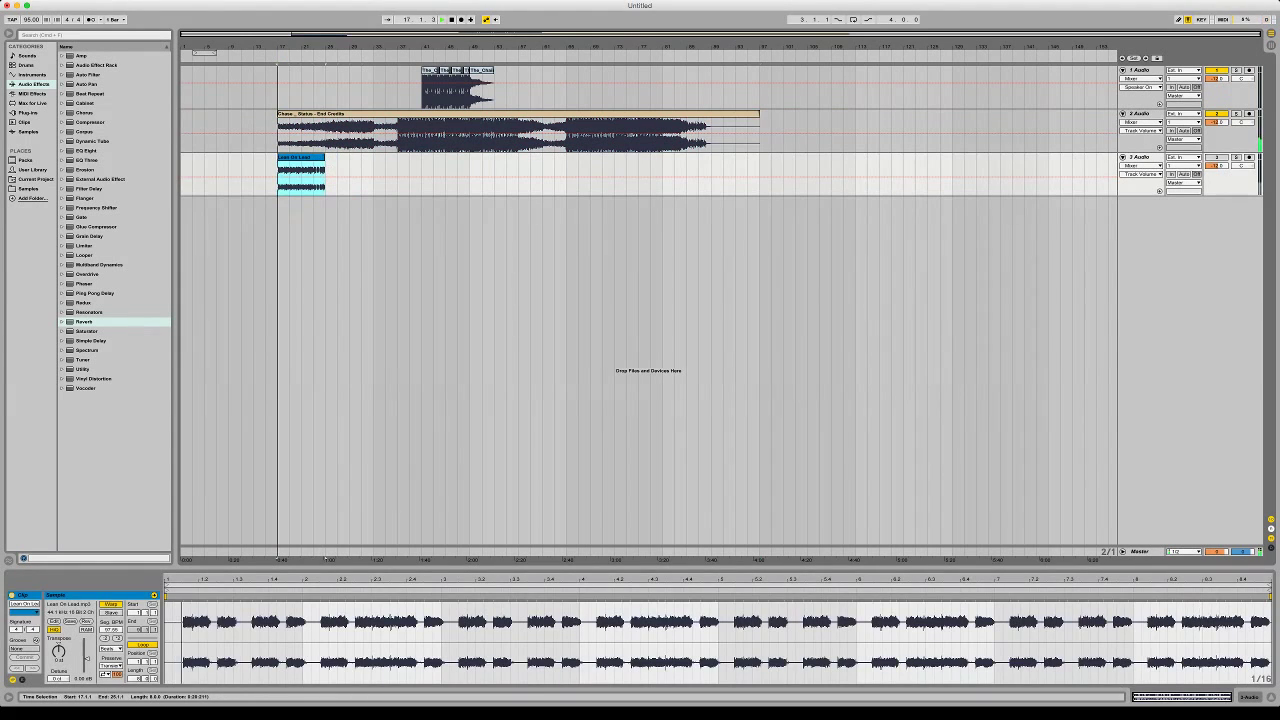
key("super+Tab")
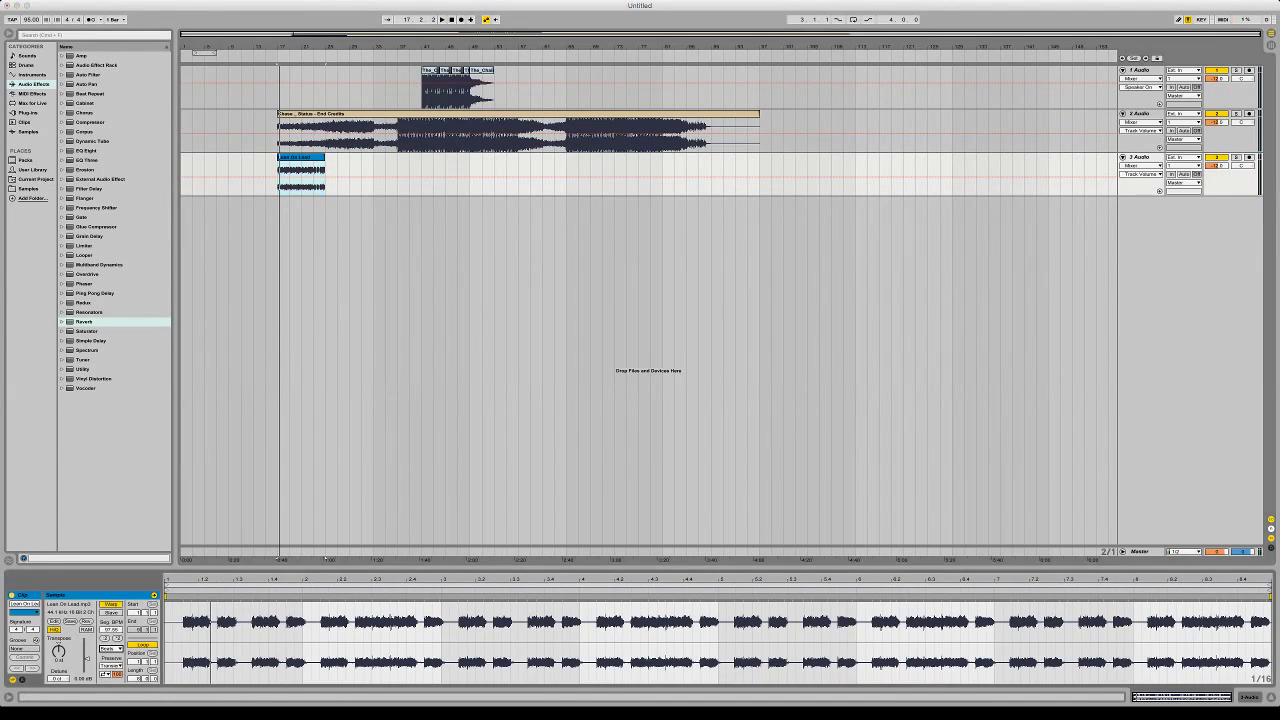
Set the Lean On Lead loop's warp mode to Complex Pro, adjust the third track's volume and replay from bar 17
left_click(111, 686)
key("space")
left_click(1217, 166)
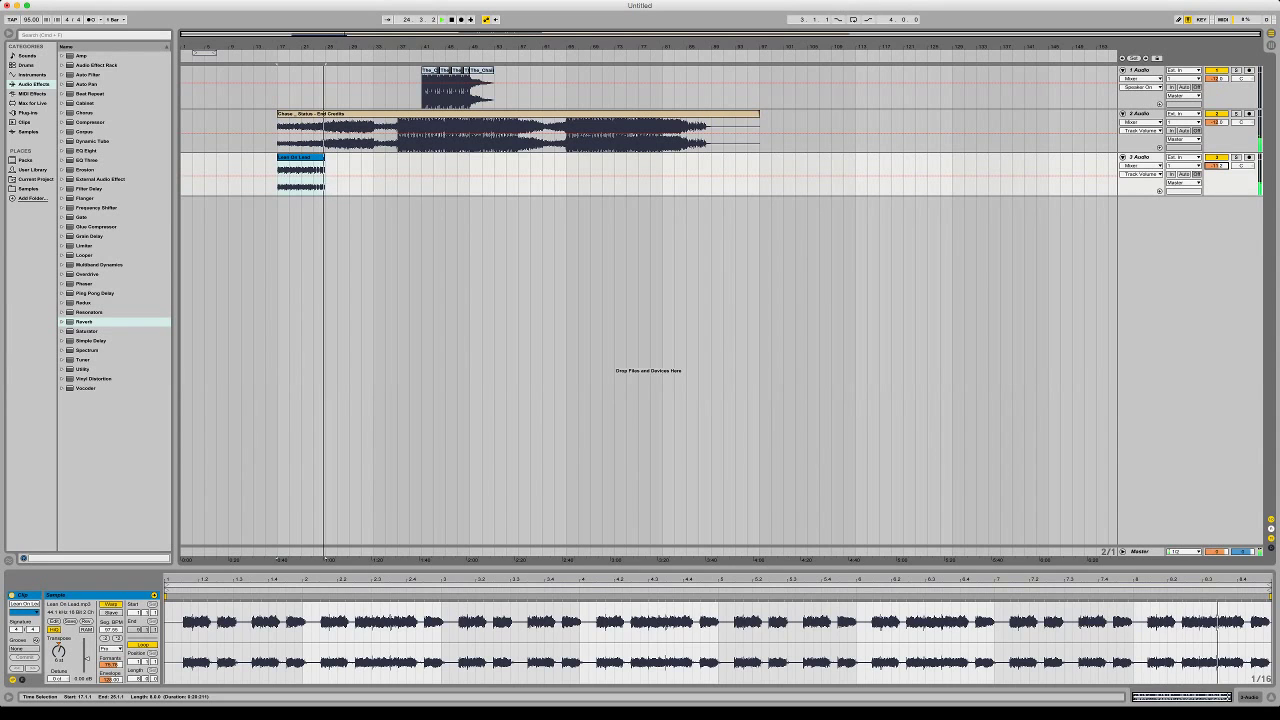
key("space")
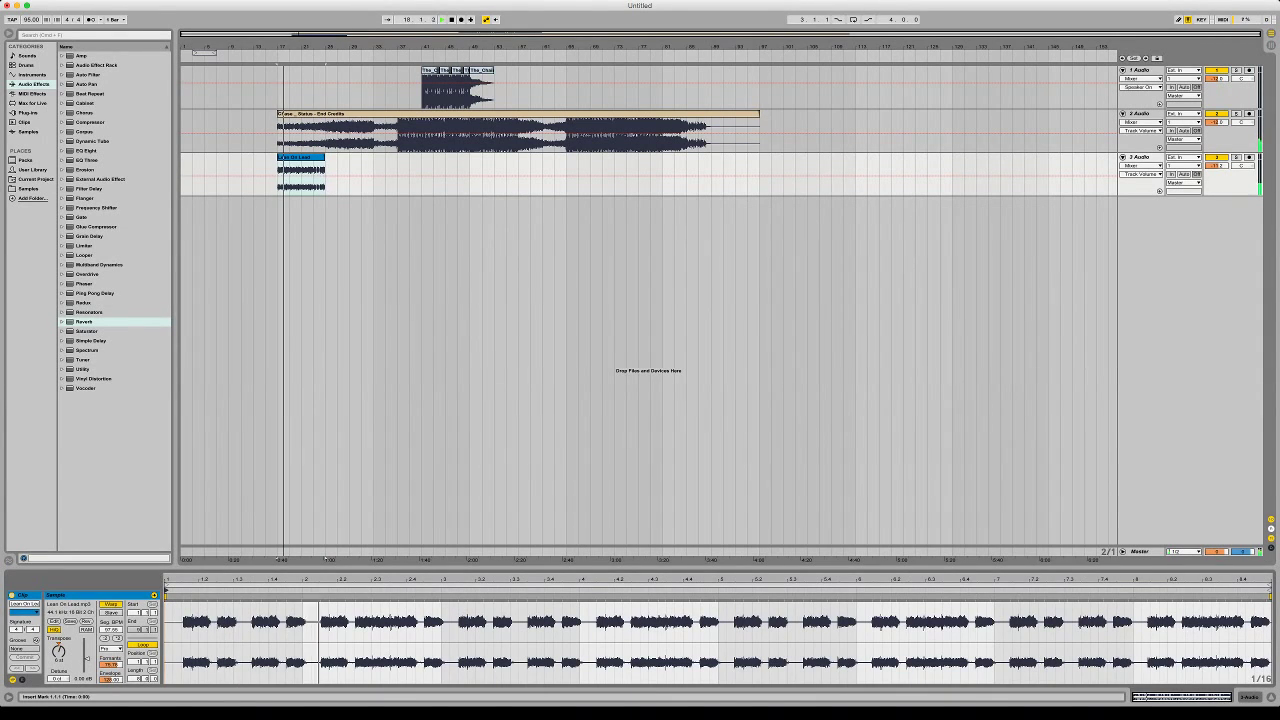
Nudge the warp marker near bar 8 of the Lean On Lead loop and move the loop to bar 41 on the third track
left_click_drag(1271, 640, 1240, 640)
key("Delete")
left_click_drag(1148, 597, 1151, 597)
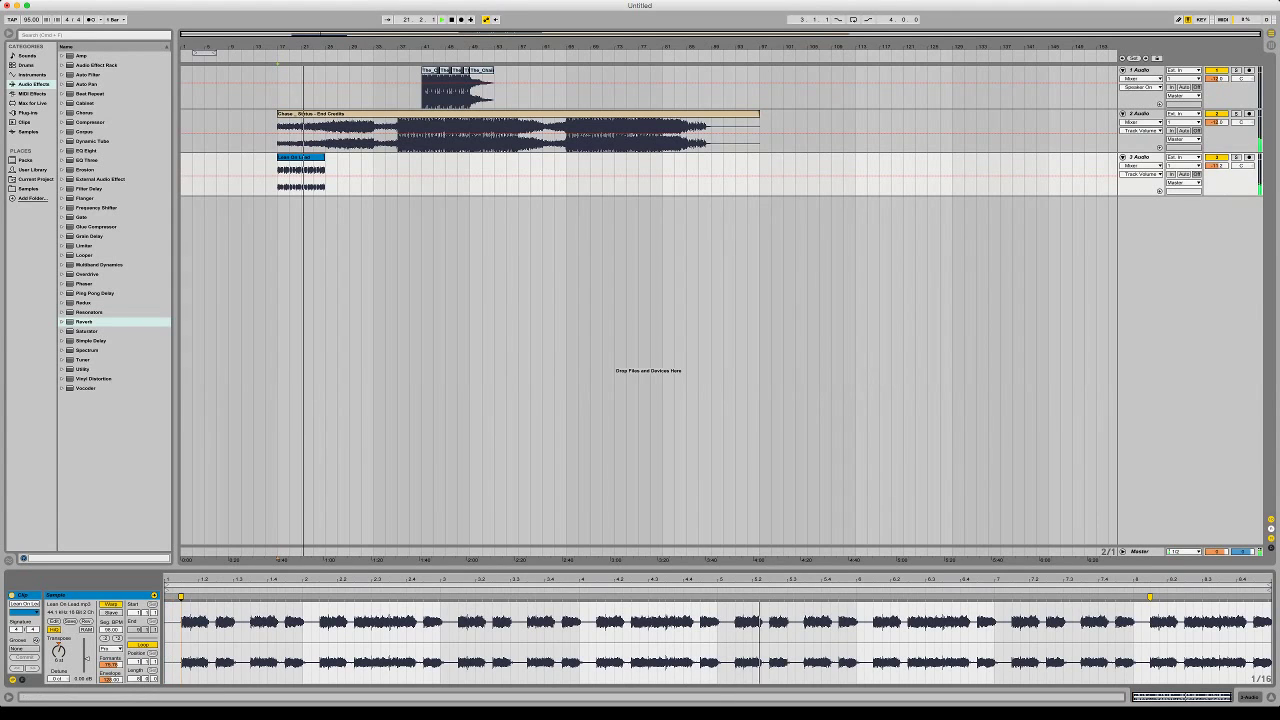
left_click_drag(300, 170, 445, 170)
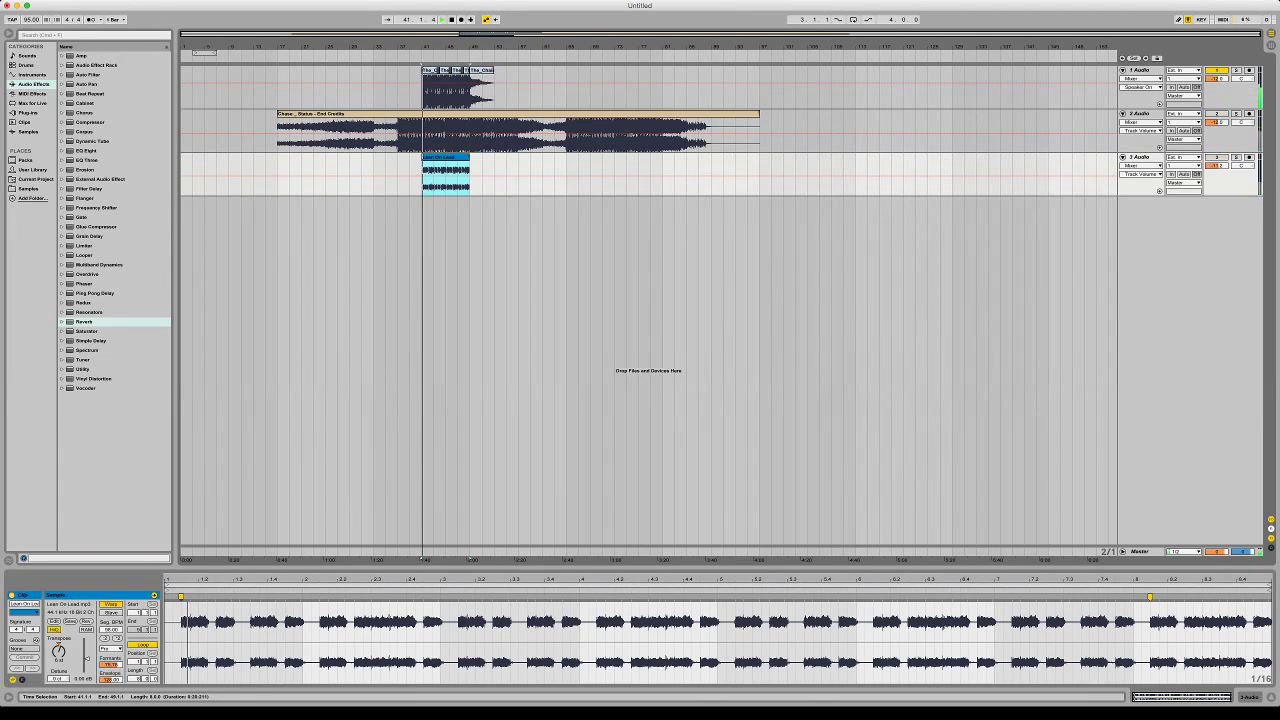
Delete the Lean On Lead loop from the third track and the End Credits clip from the second
key("Delete")
left_click(445, 114)
key("Delete")
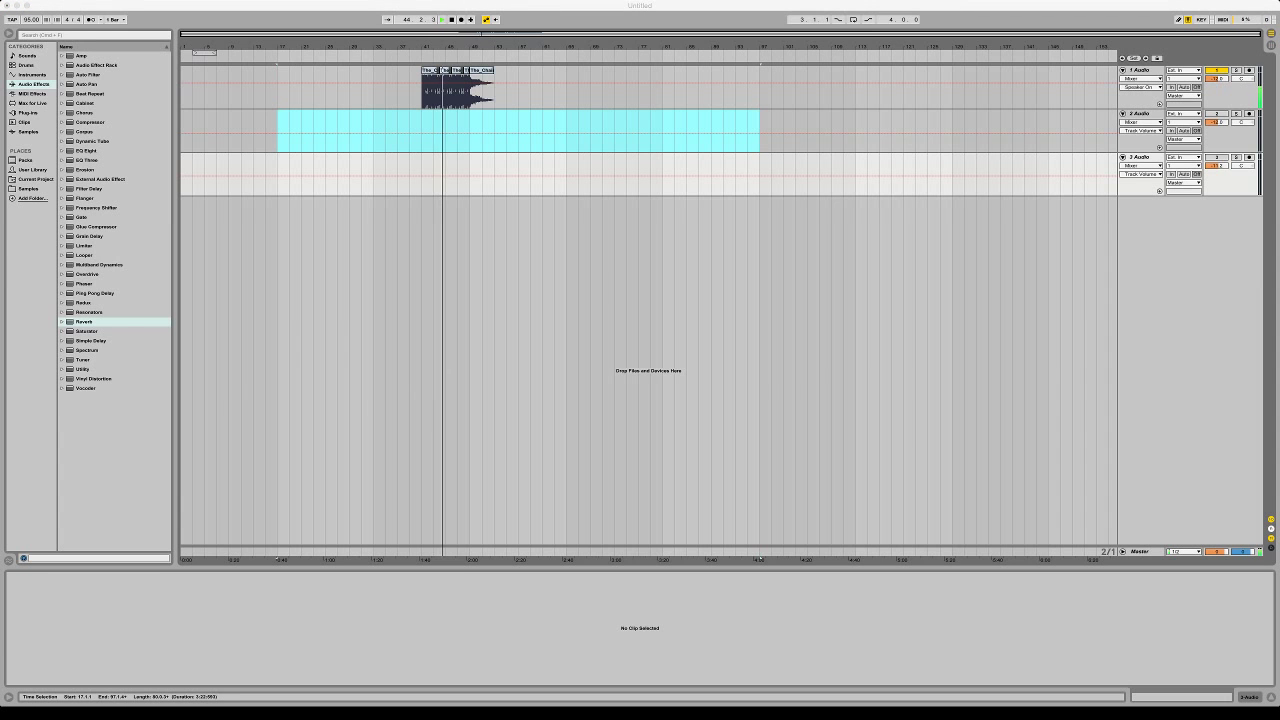
Place the Galantis No Money instrumental, starting from its intro, at bar 17 on the second track and set the tempo to 111 BPM
left_click_drag(279, 131, 279, 131)
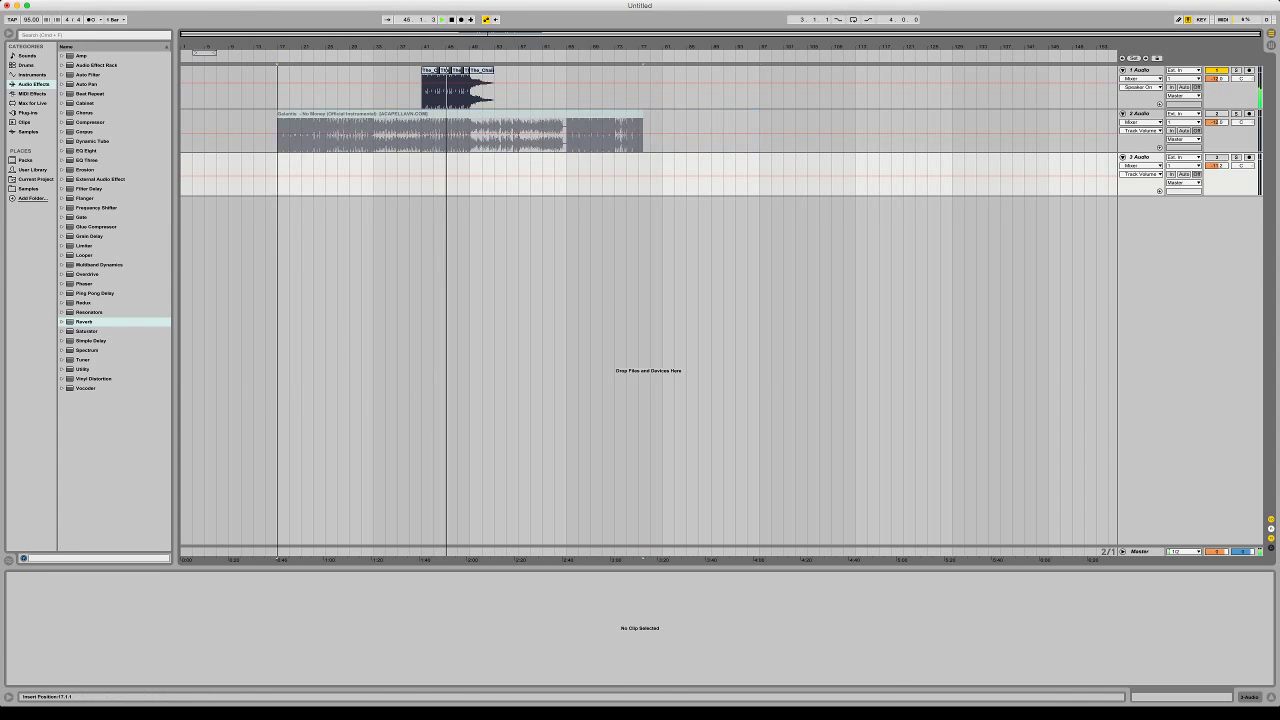
key("space")
key("space")
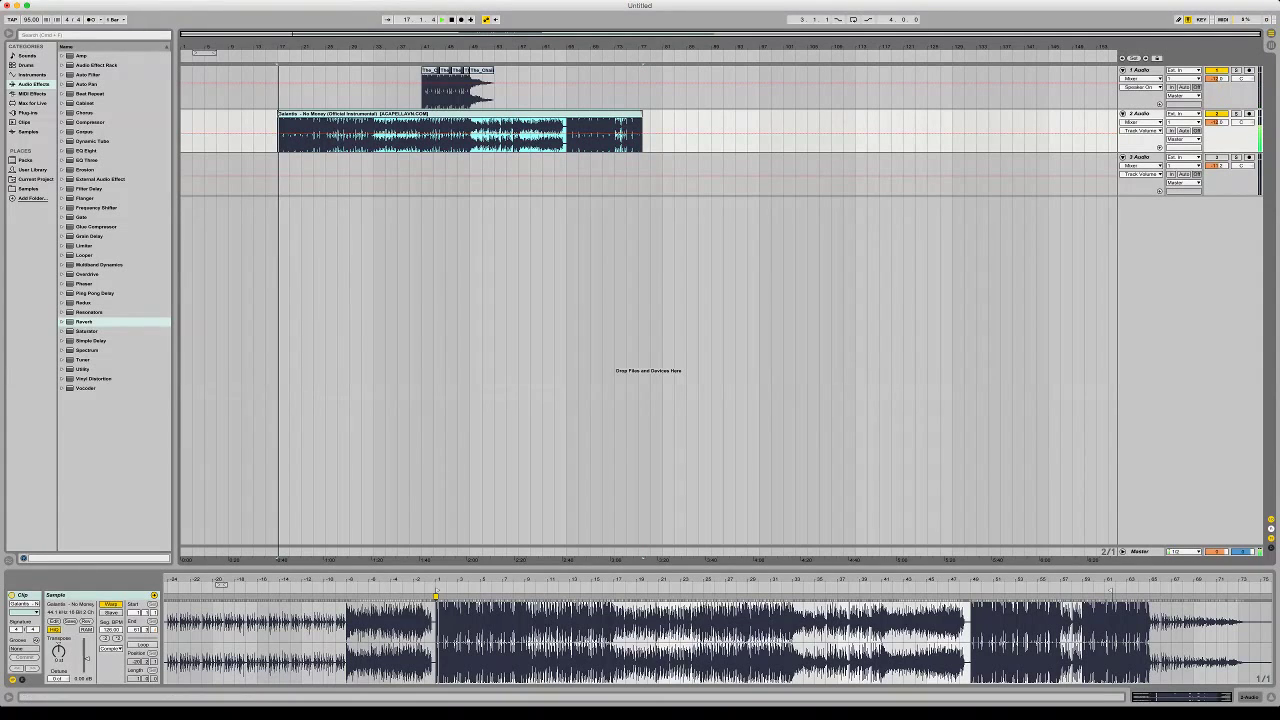
type("111")
key("Return")
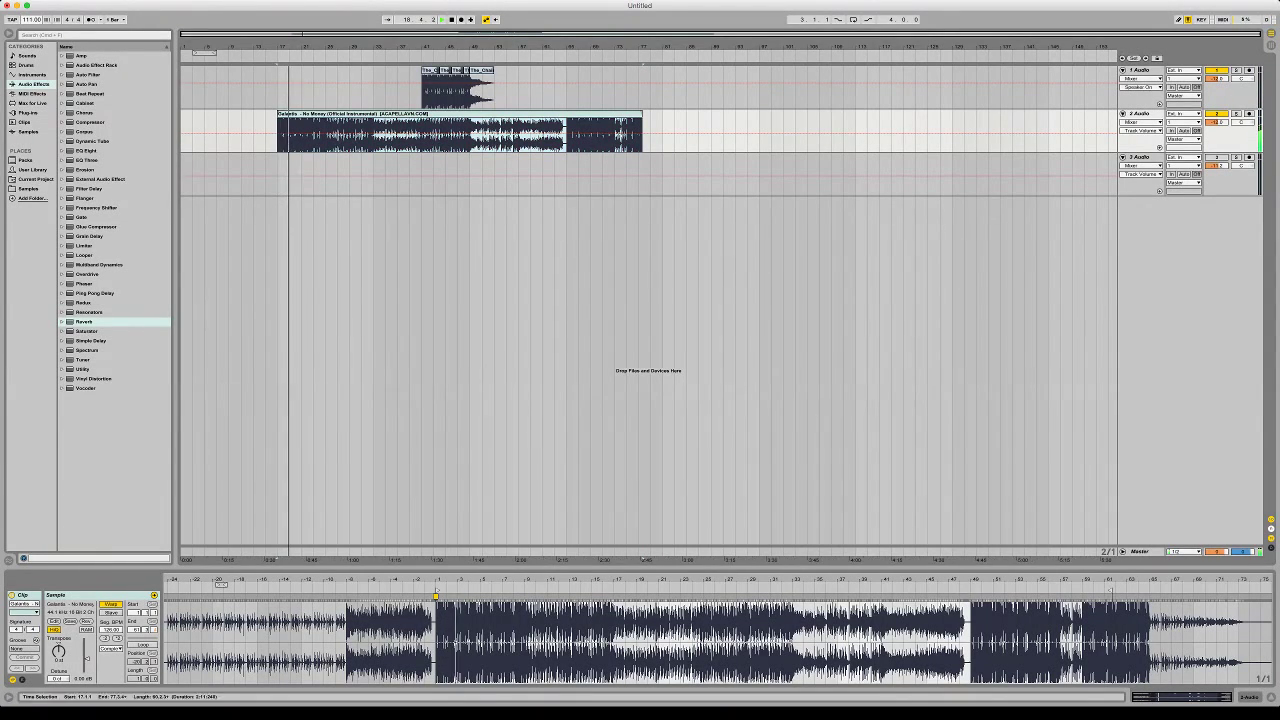
key("space")
key("space")
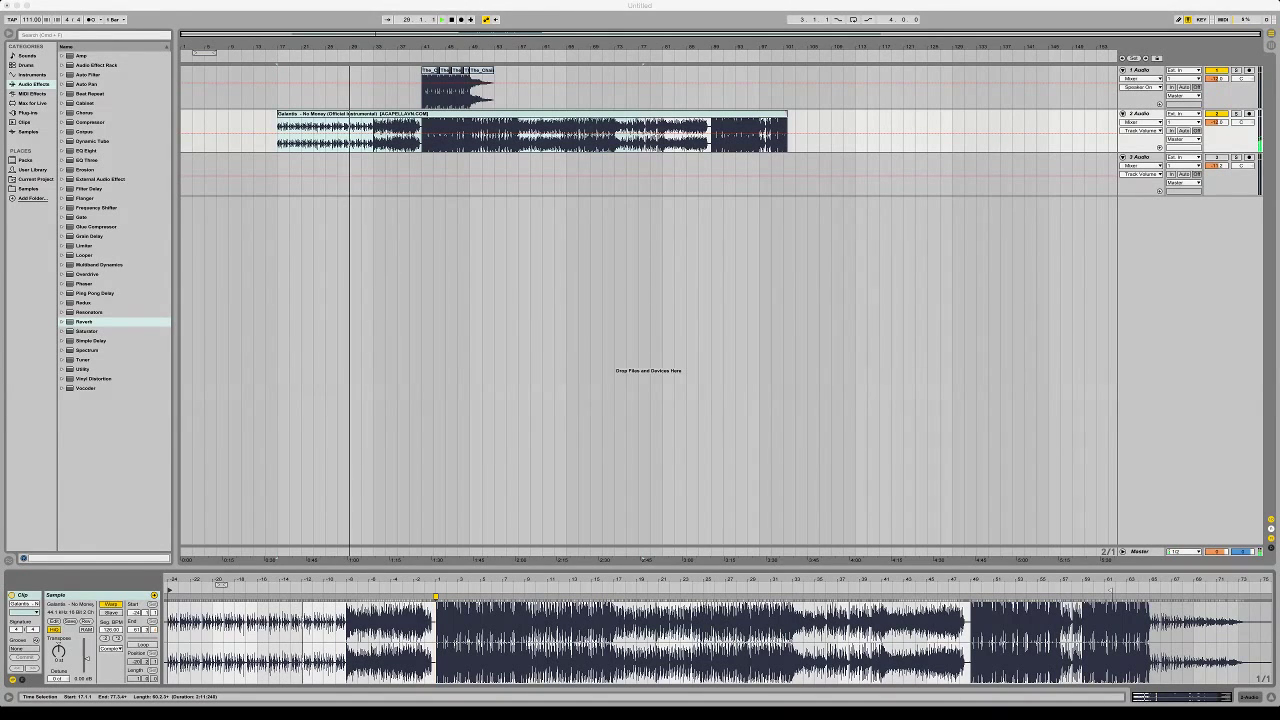
Add the Major Lazer Cold Water acapella at bar 17 on the third track, with the track active and its volume lowered
left_click_drag(300, 175, 278, 175)
key("space")
key("space")
left_click(1216, 157)
left_click_drag(1216, 166, 1216, 190)
key("space")
key("space")
Set the Cold Water clip's warp mode to Complex and move its start marker to just before the first vocal phrase
left_click(111, 649)
left_click(111, 686)
key("space")
key("space")
mouse_move(184, 590)
left_mouse_down()
mouse_move(181, 605)
mouse_move(250, 660)
left_mouse_up()
key("space")
key("space")
left_click(268, 590)
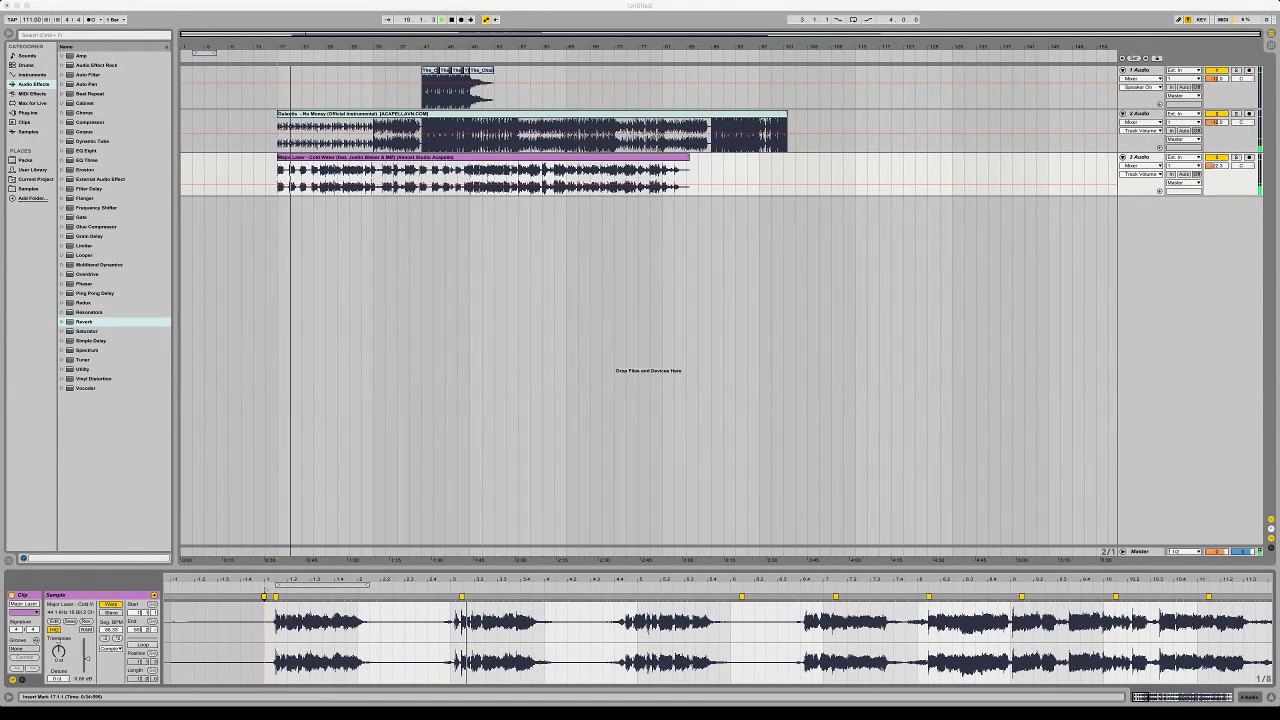
Delete the automatic warp markers from the Cold Water clip and replay it
left_click(269, 594)
key("super+a")
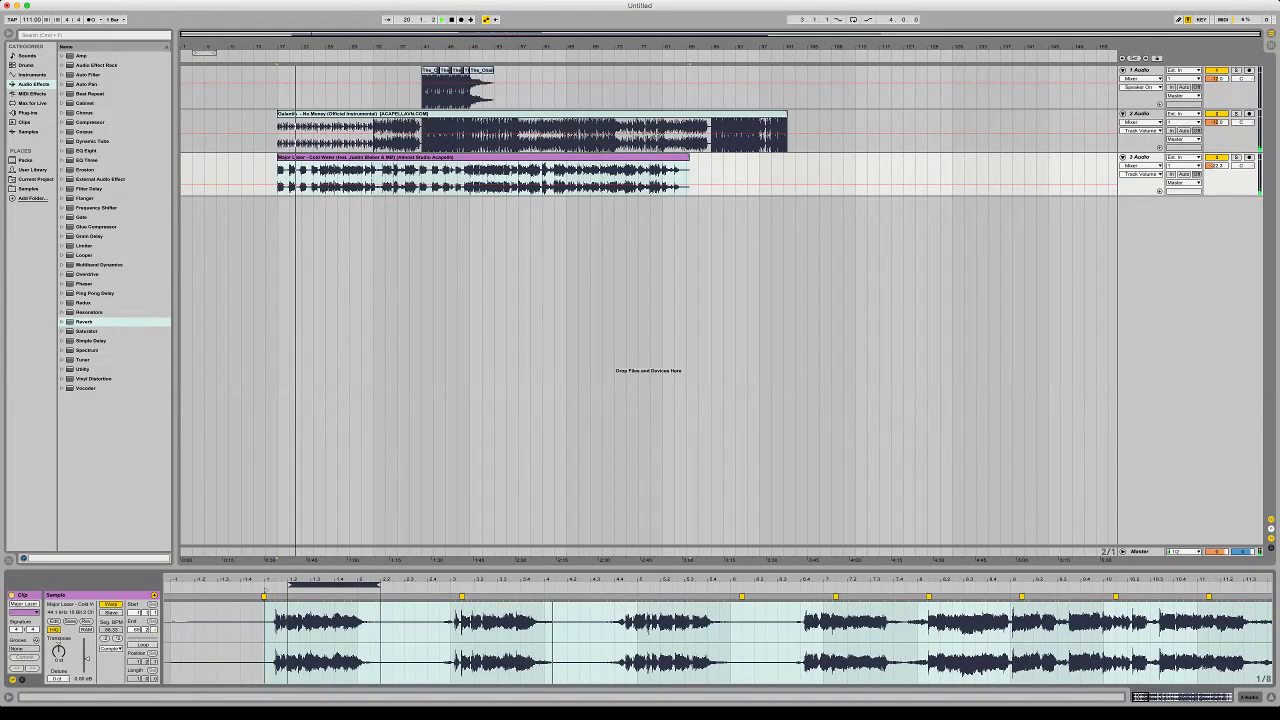
key("minus")
key("minus")
key("minus")
key("Delete")
key("space")
key("space")
Warp the Cold Water vocal phrases around bars 3 and 5 of the sample onto the beat, checking with playback
left_click_drag(204, 580, 257, 650)
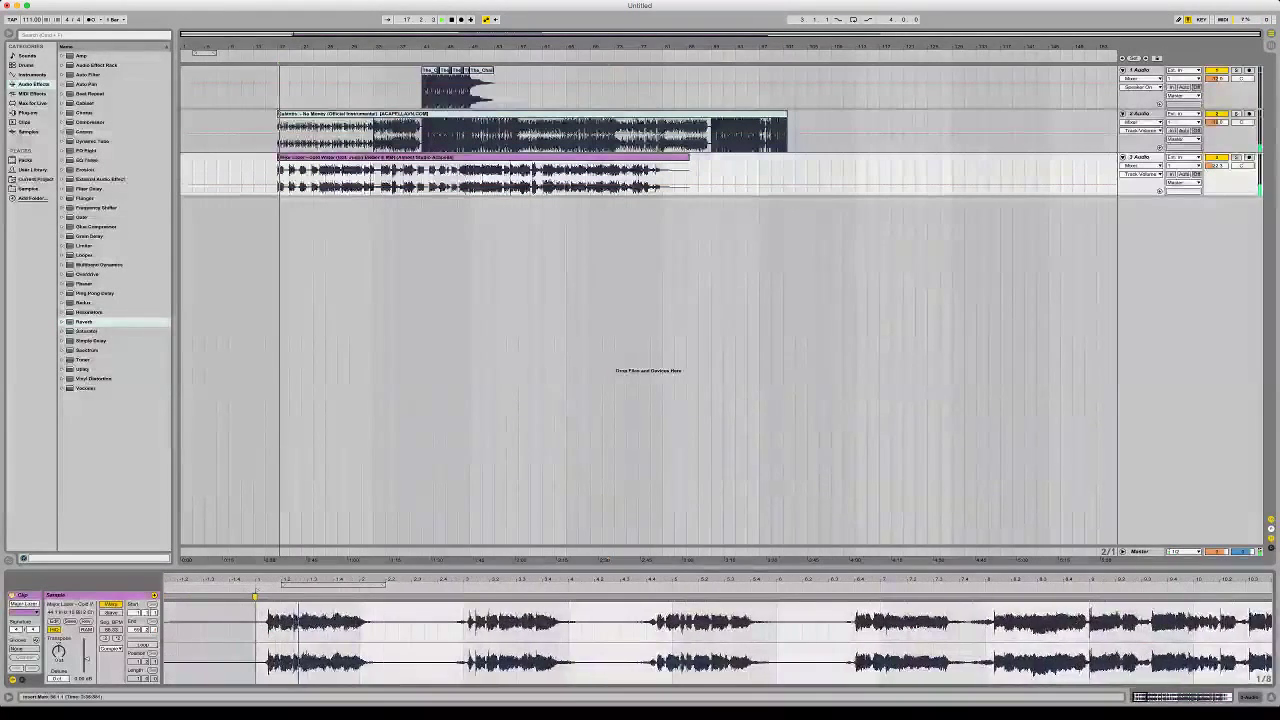
double_click(474, 597)
left_click_drag(474, 597, 490, 597)
key("space")
left_click(470, 655)
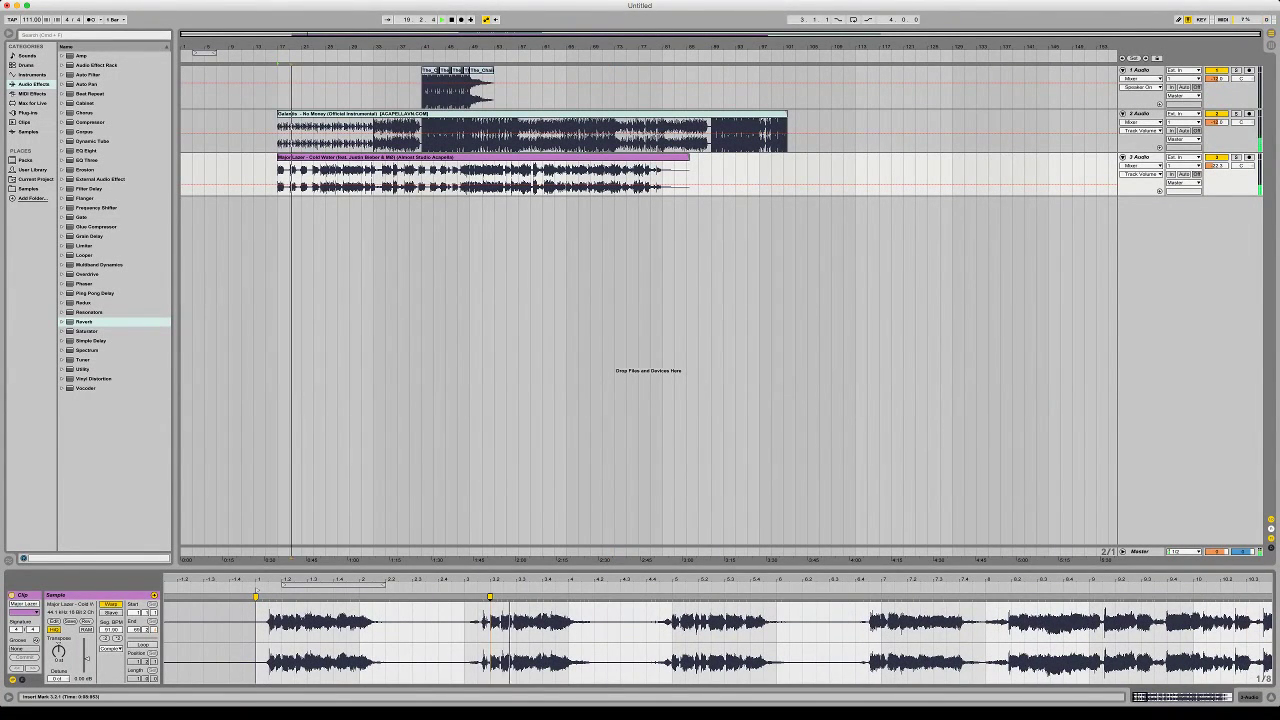
left_click(257, 590)
left_click_drag(451, 640, 568, 640)
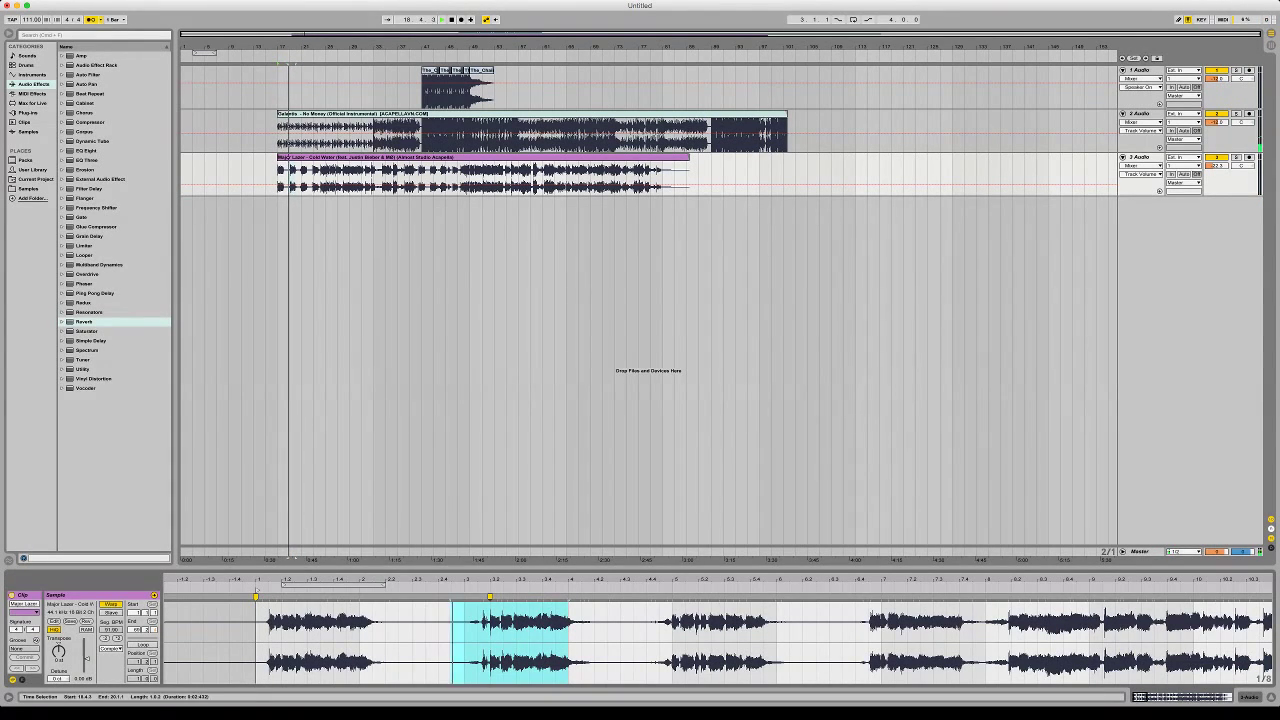
left_click(412, 642)
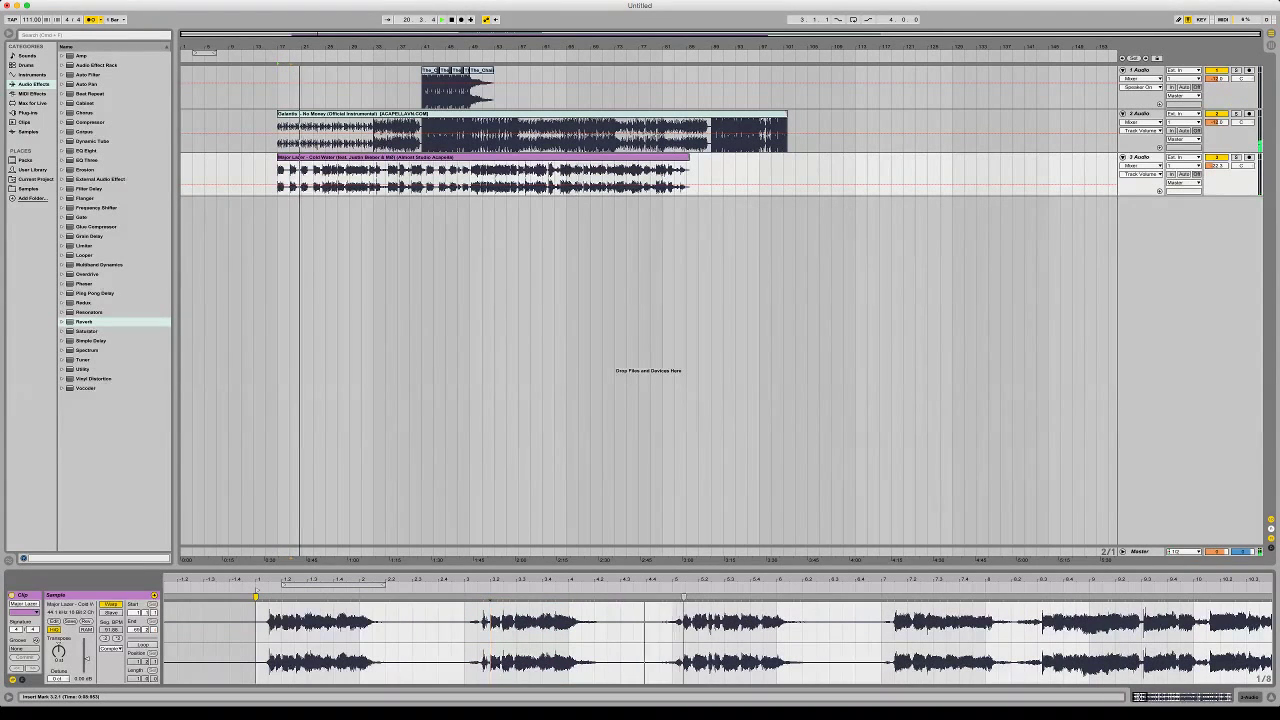
double_click(684, 597)
left_click_drag(684, 597, 686, 597)
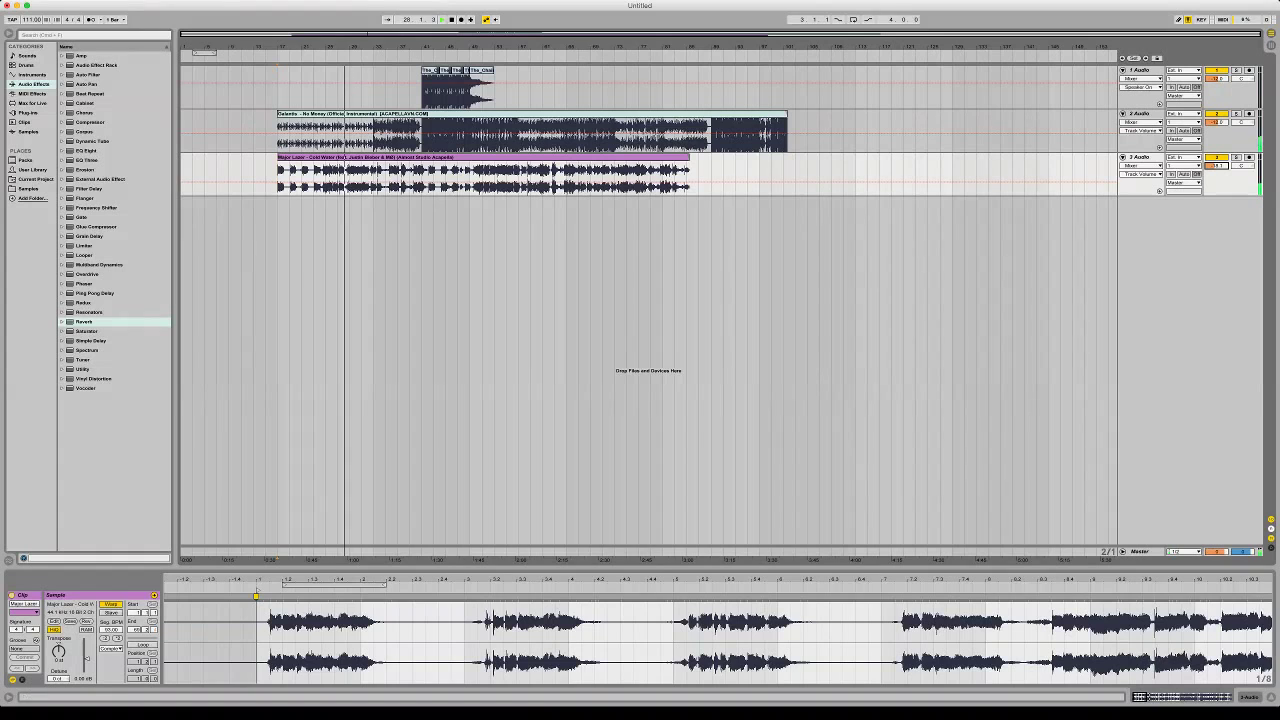
Add EQ Eight to the third track, adjust its filter curve and return to the Cold Water clip's sample view
double_click(86, 151)
left_click_drag(136, 632, 195, 651)
double_click(380, 157)
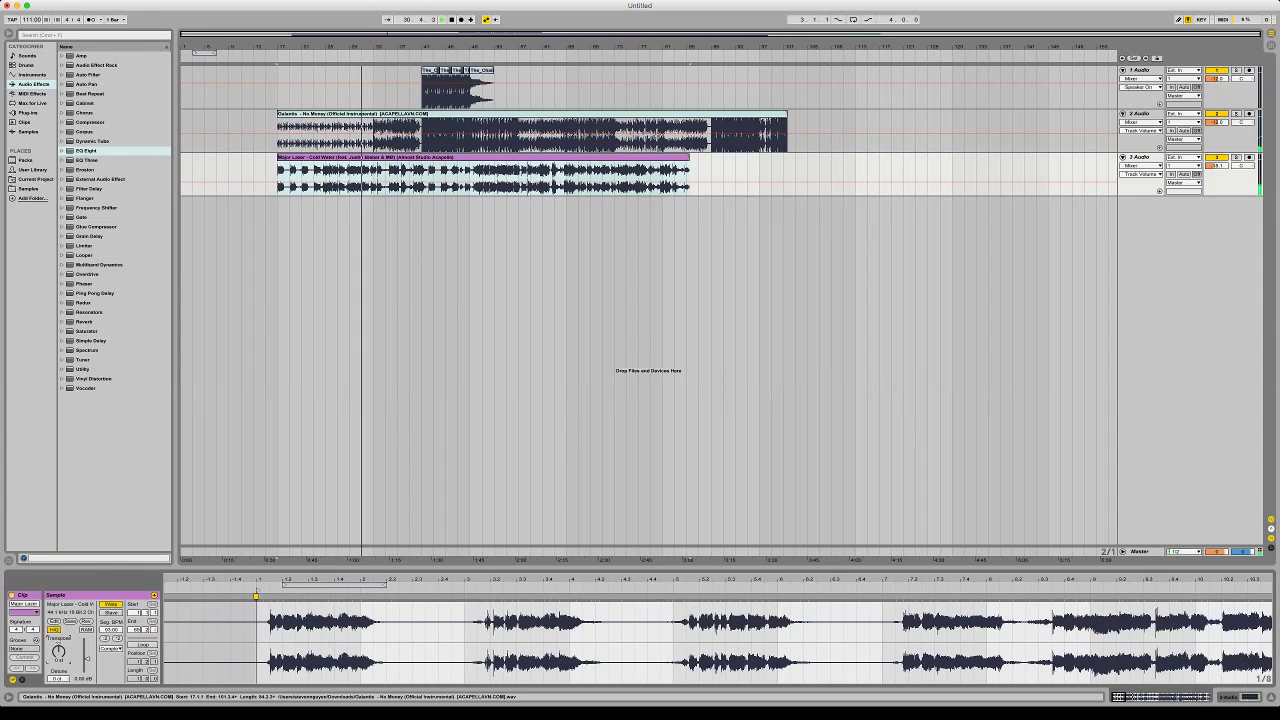
left_click(385, 114)
key("Down")
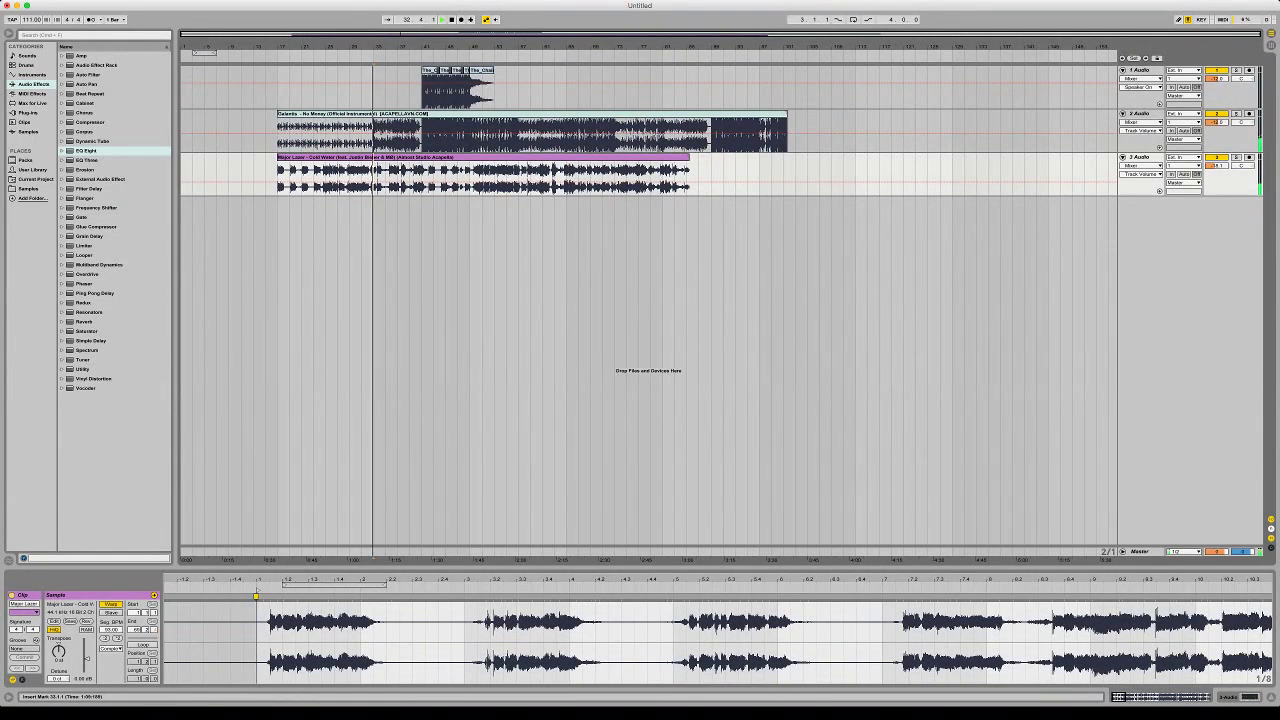
Raise the third track's volume, move the Cold Water clip to bar 41 and play it back with All We Know
left_click_drag(1217, 166, 1217, 163)
key("space")
left_click_drag(375, 157, 519, 157)
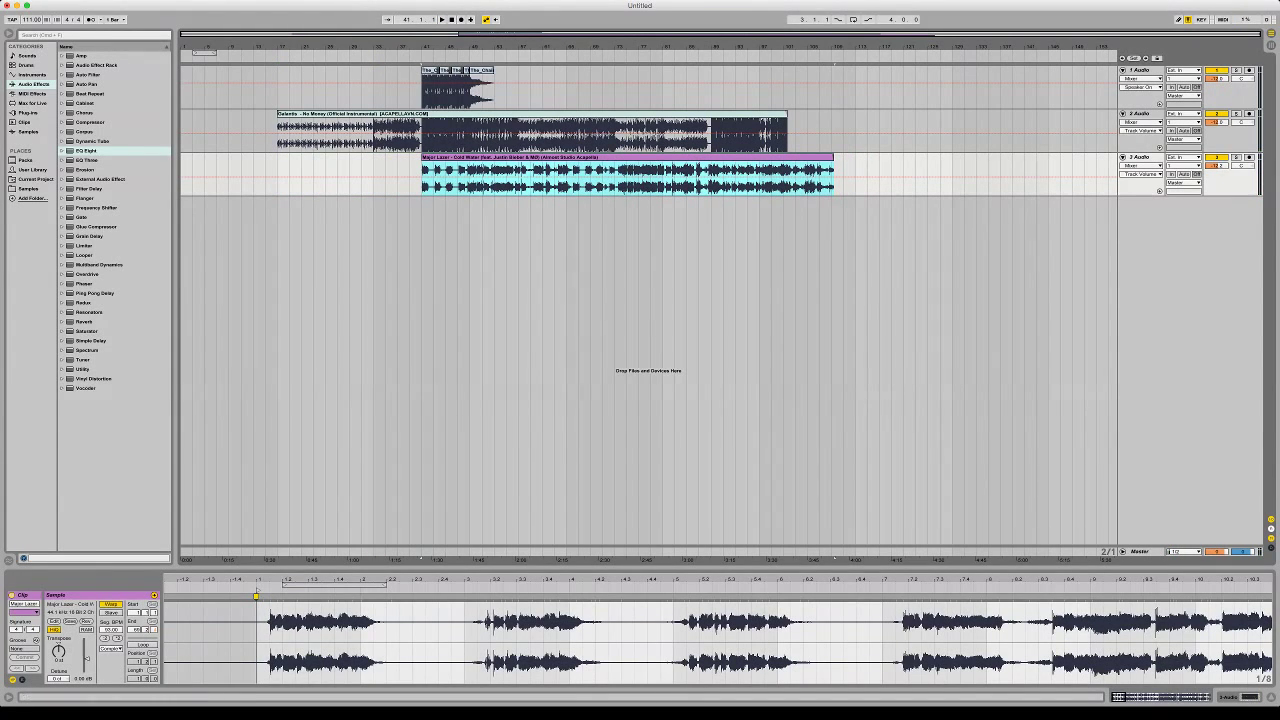
key("space")
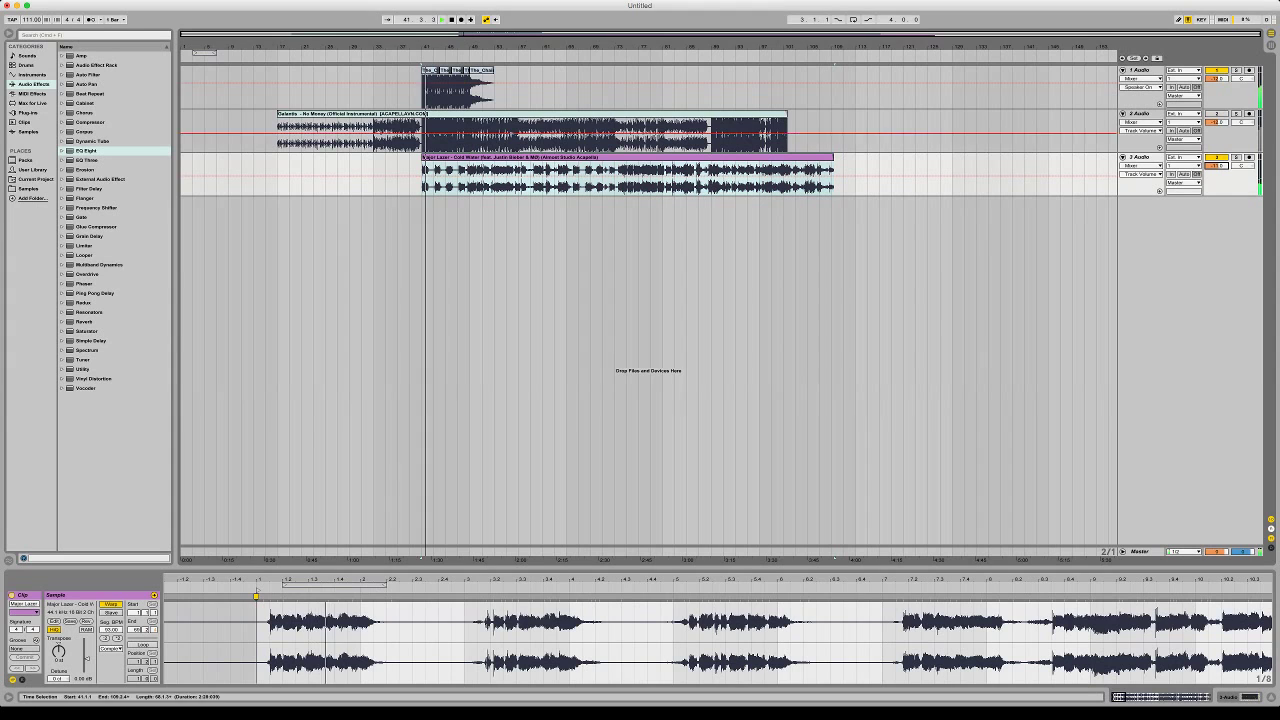
Adjust the Cold Water clip's transposition by ear, replaying from bar 41 against the All We Know chops
left_click_drag(58, 651, 58, 646)
key("space")
key("space")
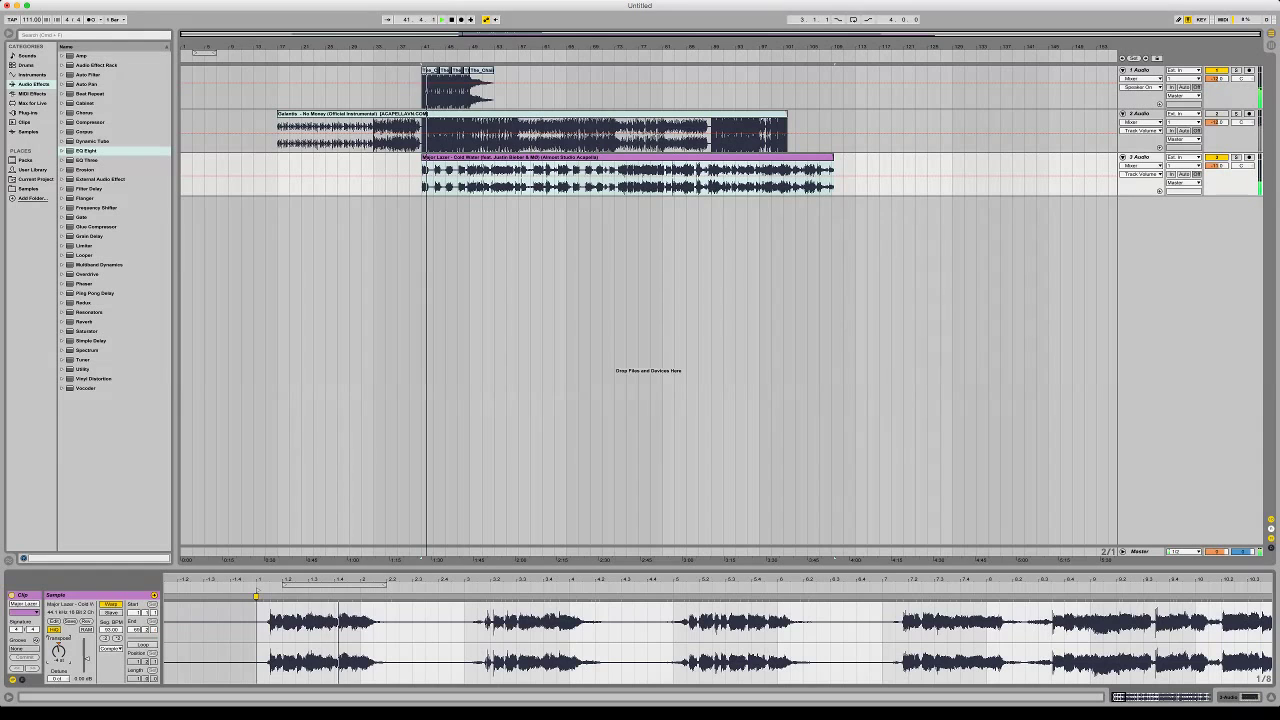
key("space")
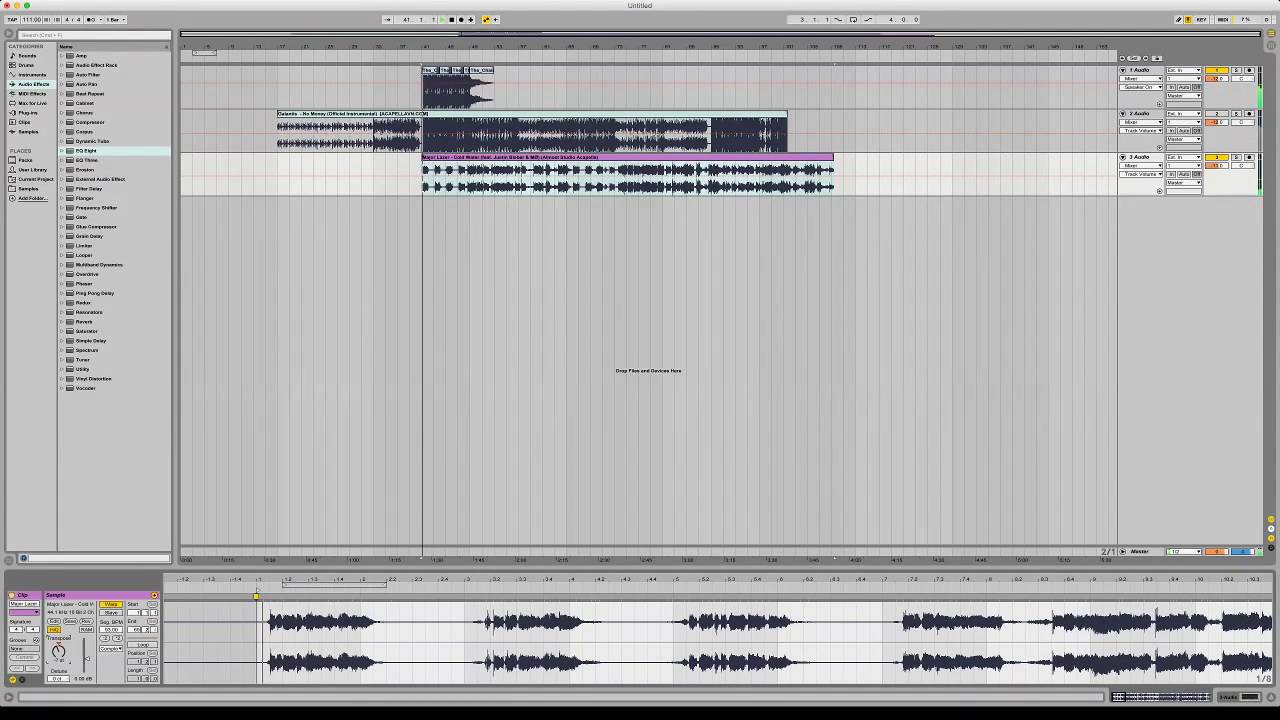
key("space")
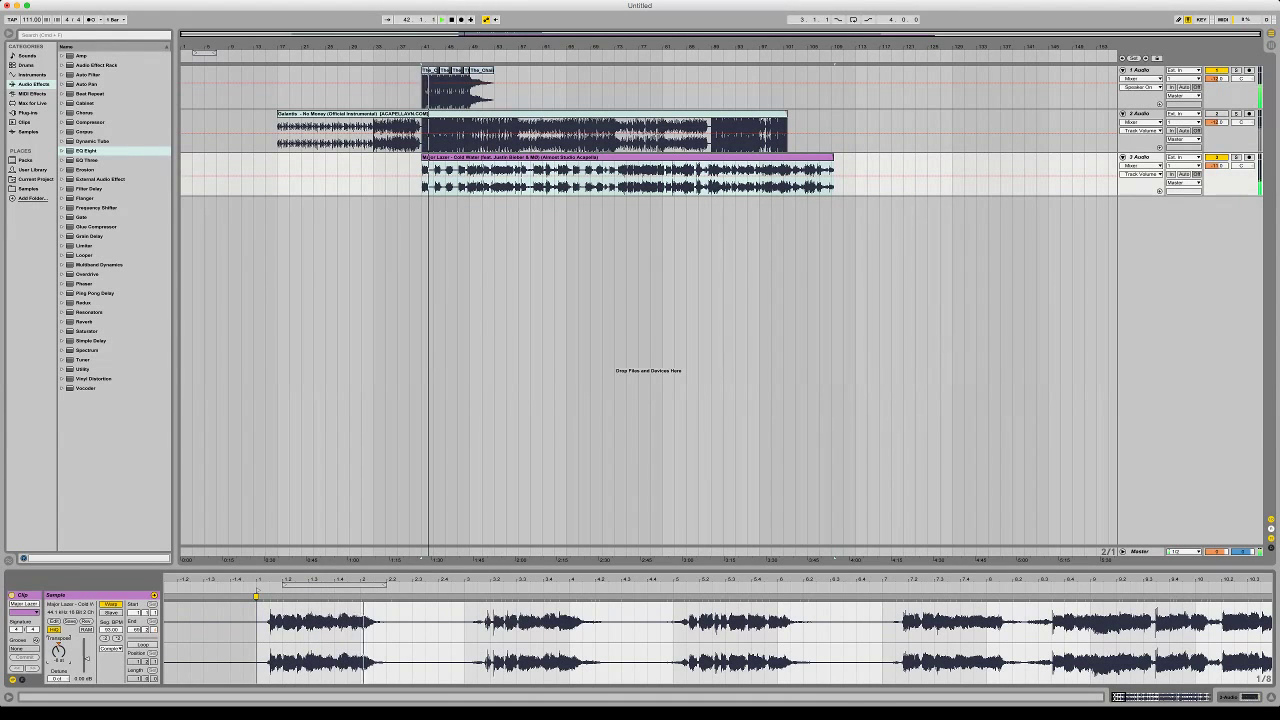
key("space")
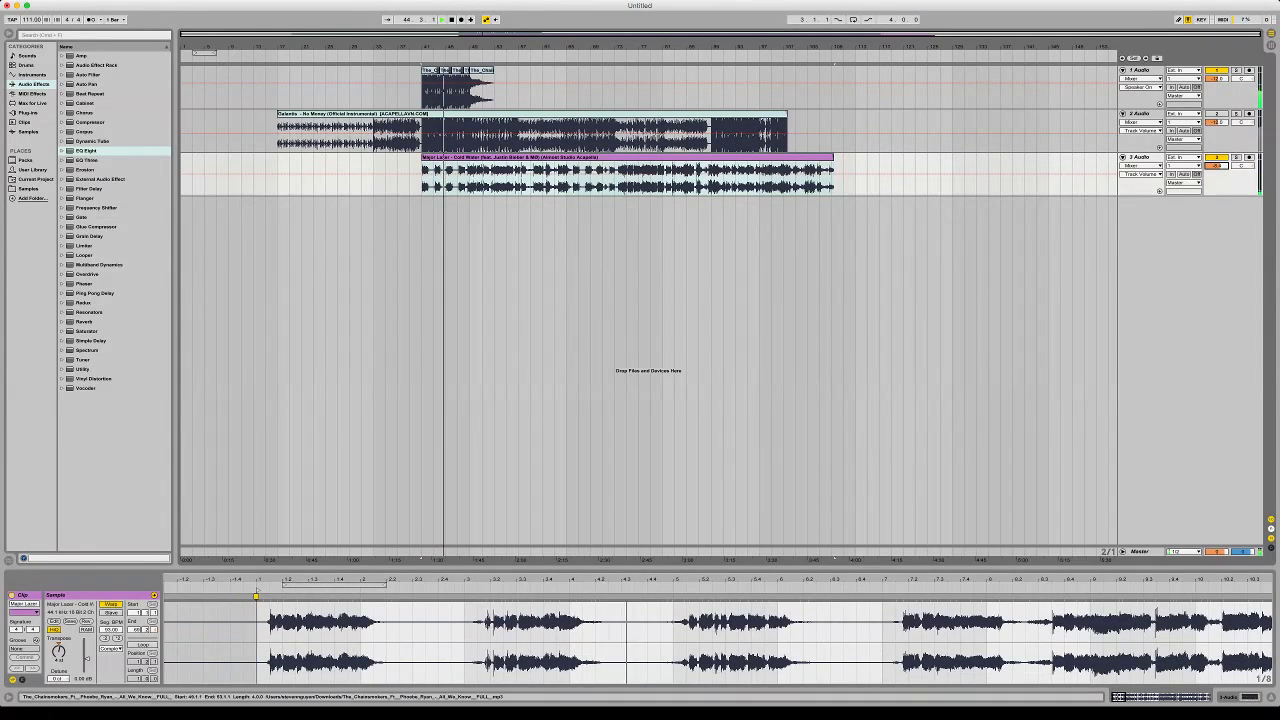
Go through the clips on all three tracks and adjust their transposition so their keys match
left_click(1141, 70)
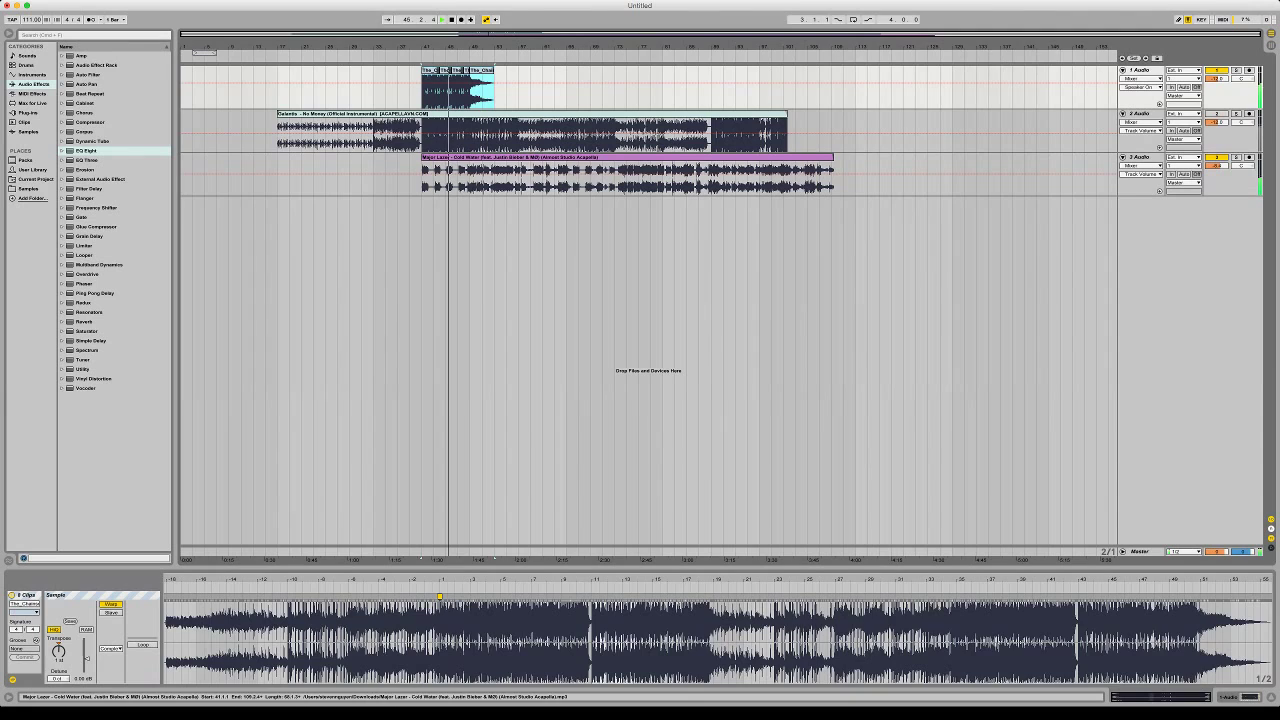
left_click(1141, 114)
key("super+a")
left_click(58, 651)
left_click(1141, 157)
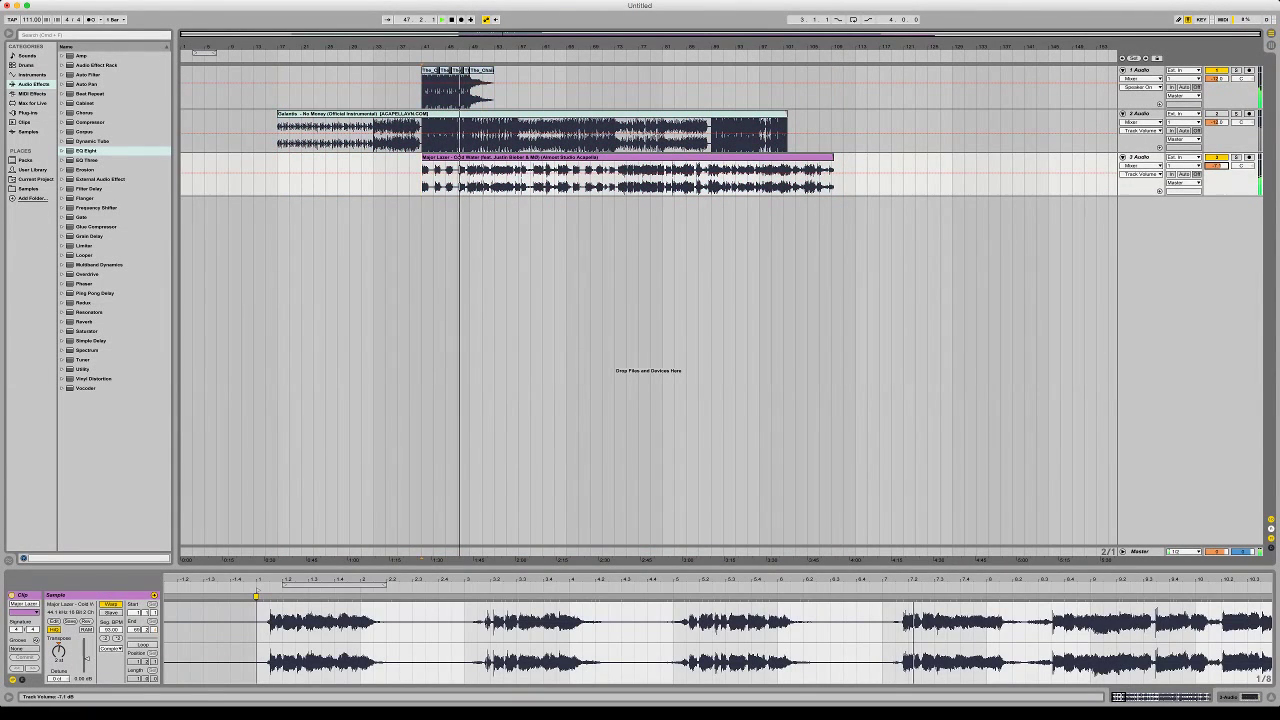
left_click(430, 72)
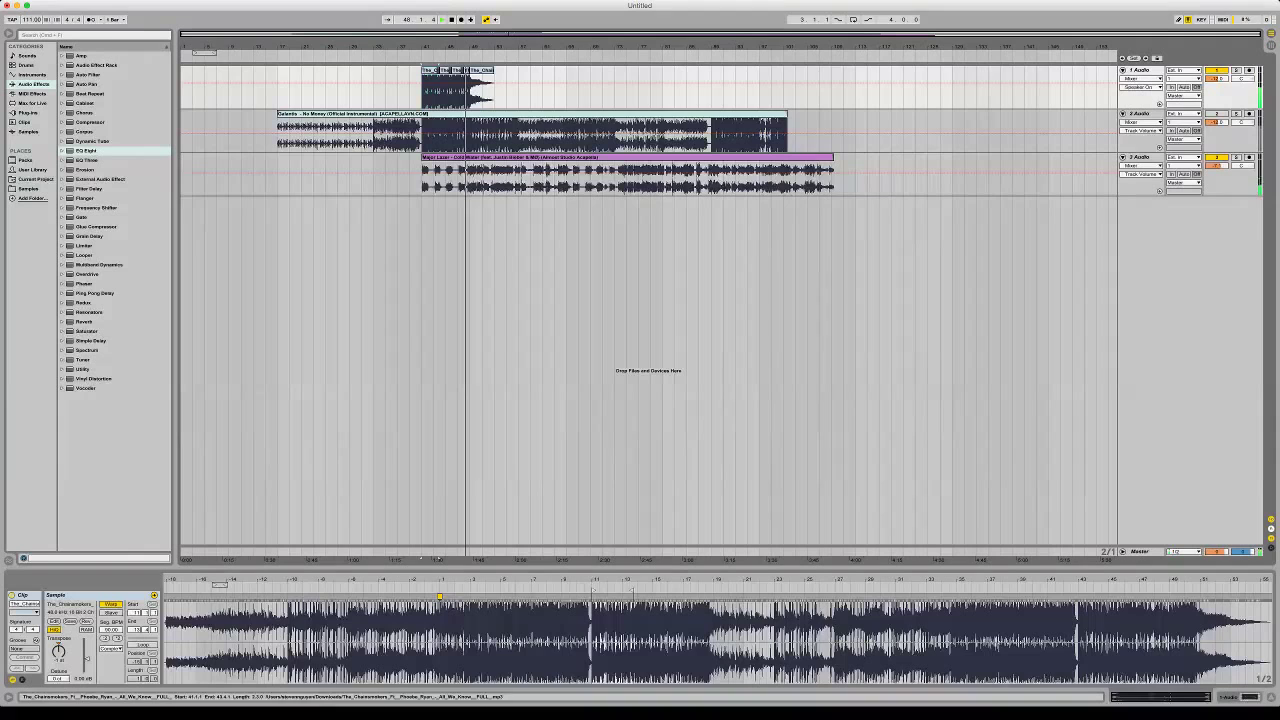
Split the No Money instrumental at bar 41 and delete the part after the split
left_click(422, 135)
key("super+e")
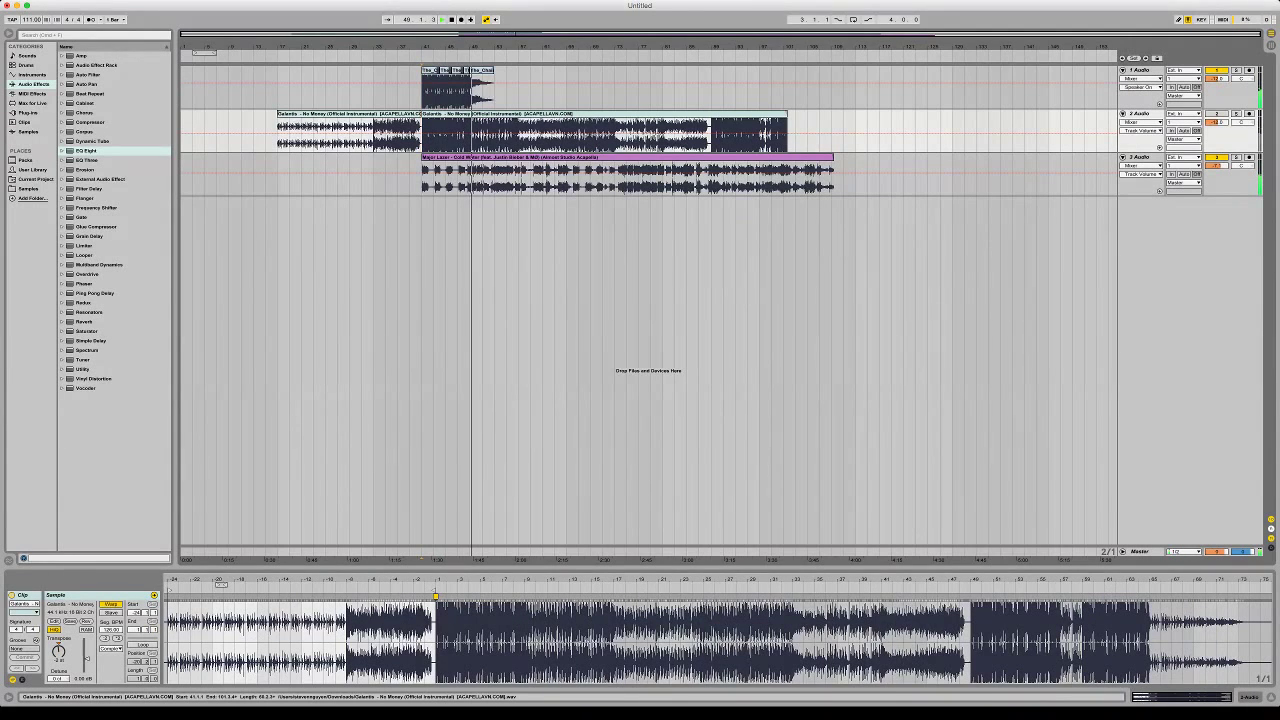
left_click(490, 114)
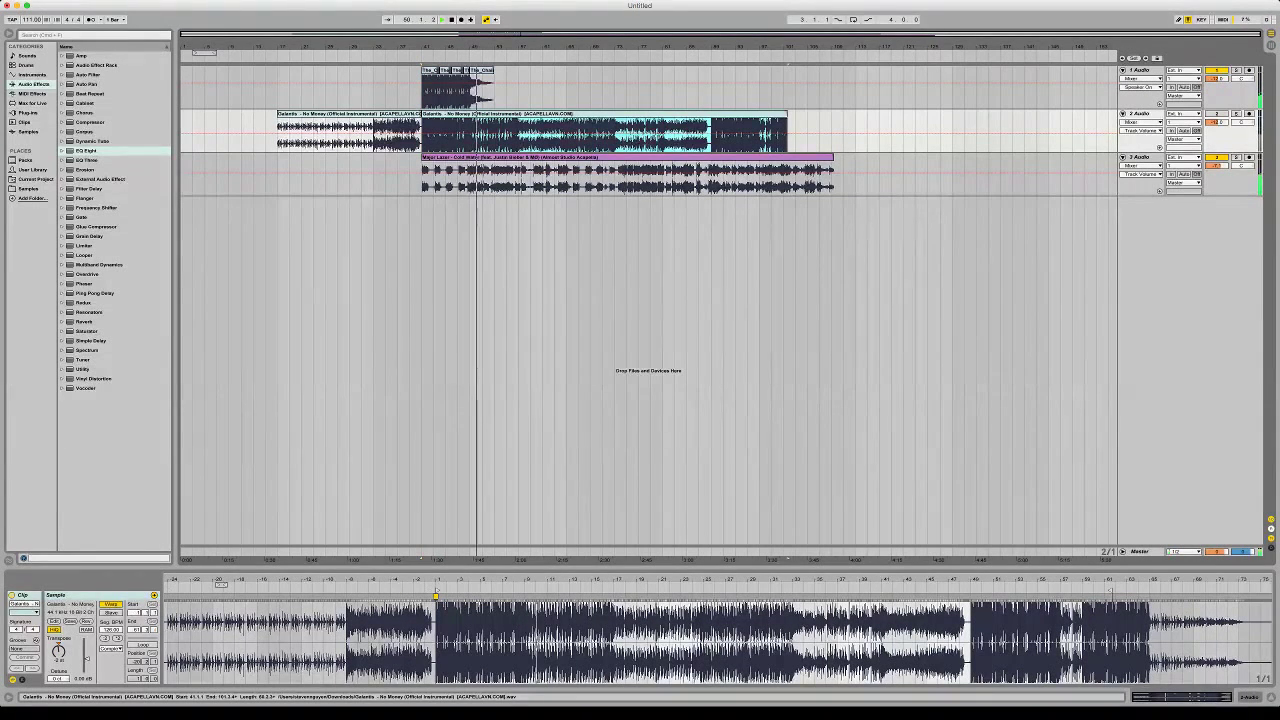
key("Delete")
Move the Cold Water clip to bar 33 and play it over the No Money build-up
left_click_drag(422, 157, 386, 157)
key("super+z")
key("space")
key("space")
Split the Cold Water clip at bar 41 and change the transposition of the section before the split
left_click(422, 178)
key("super+e")
left_click_drag(58, 651, 58, 662)
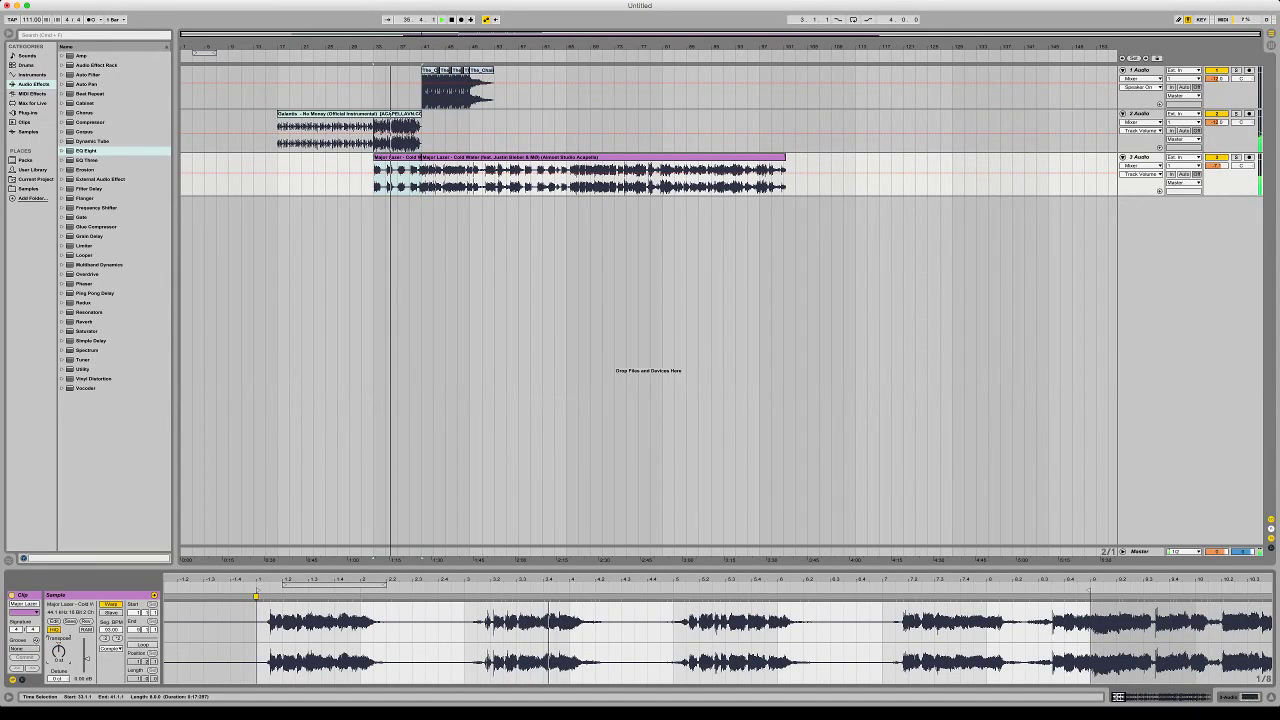
Adjust the transposition of the remaining No Money clip and raise the third track's volume
left_click(347, 114)
left_click_drag(58, 651, 58, 647)
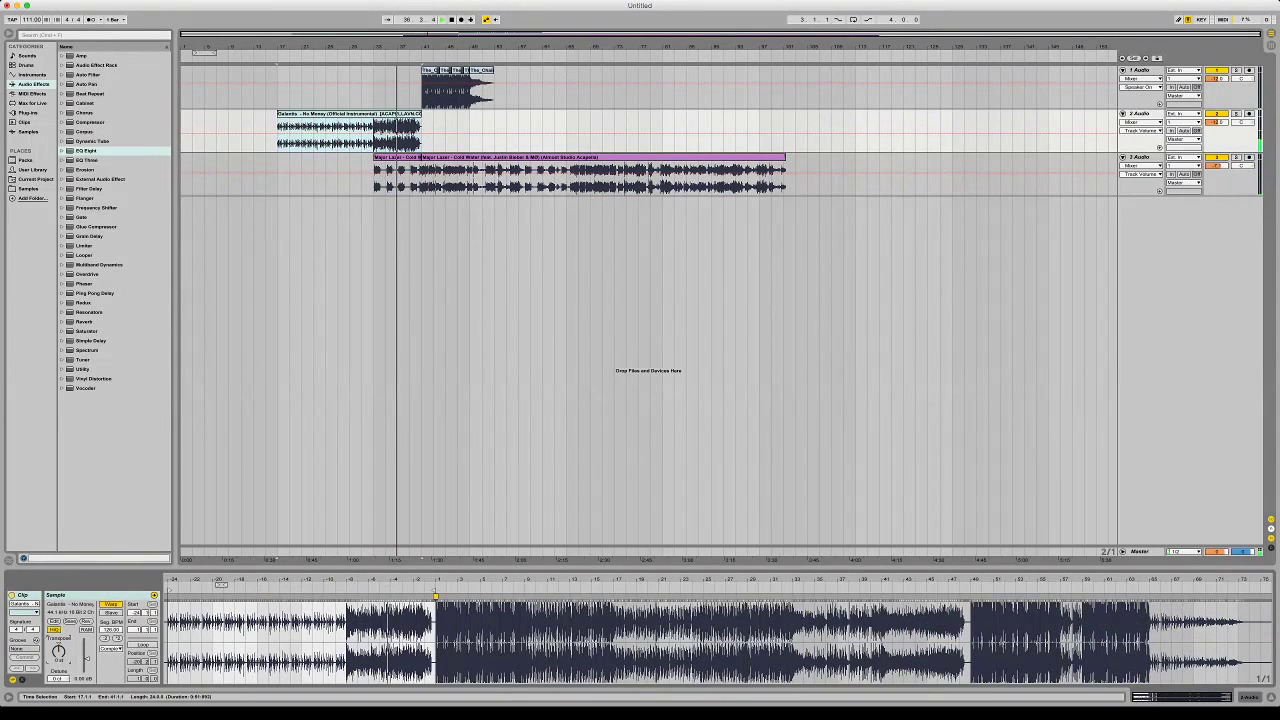
left_click_drag(1216, 166, 1216, 163)
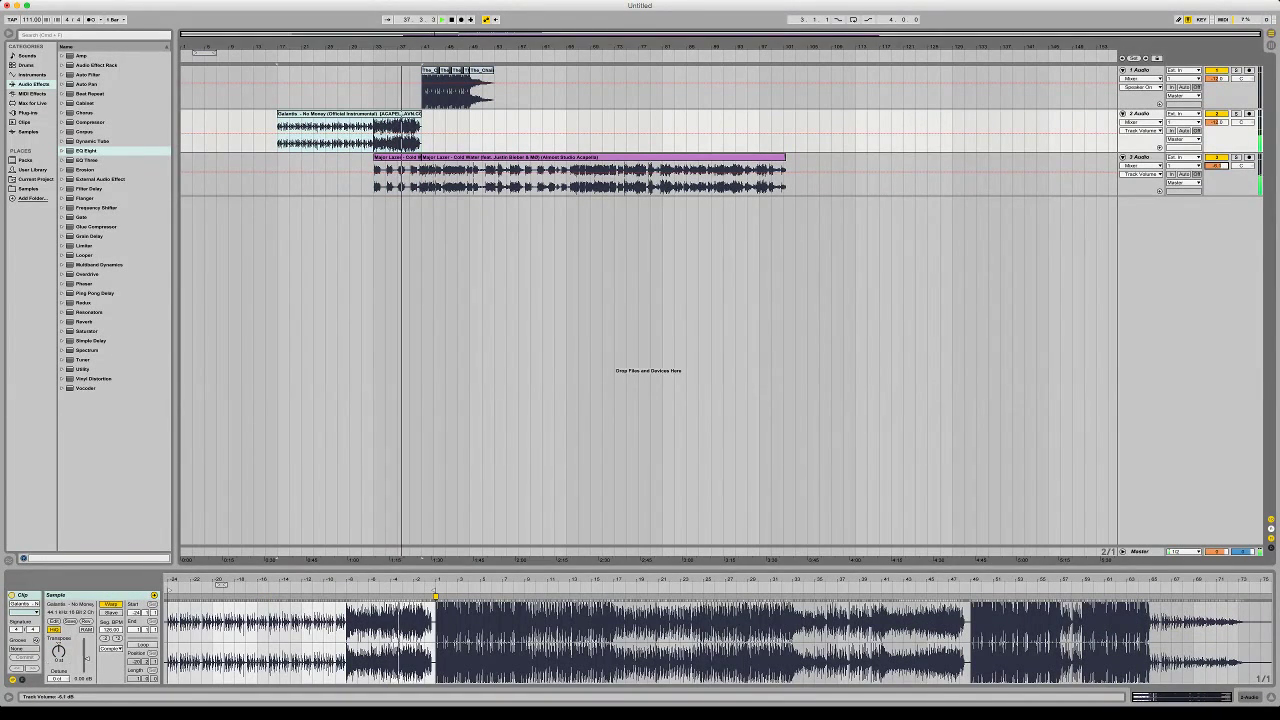
Select the Cold Water section after the split and replay it from bar 41 with the All We Know chops
left_click_drag(352, 46, 352, 84)
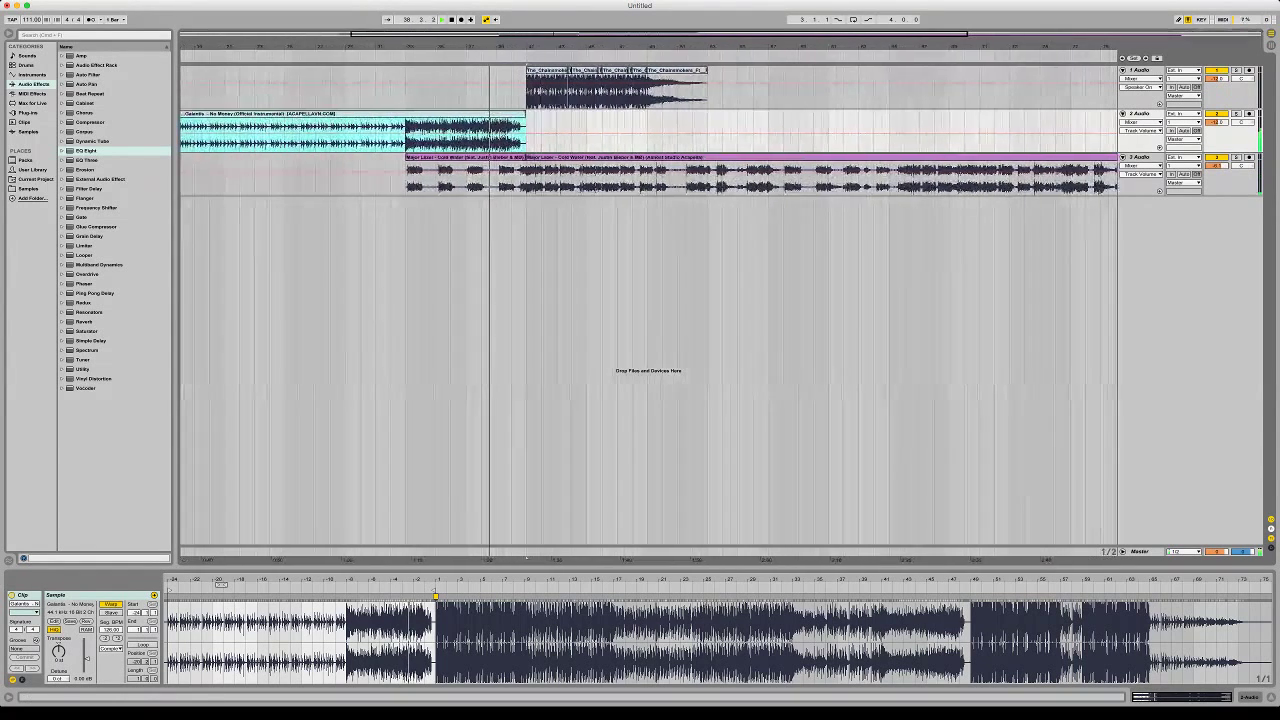
left_click(571, 132)
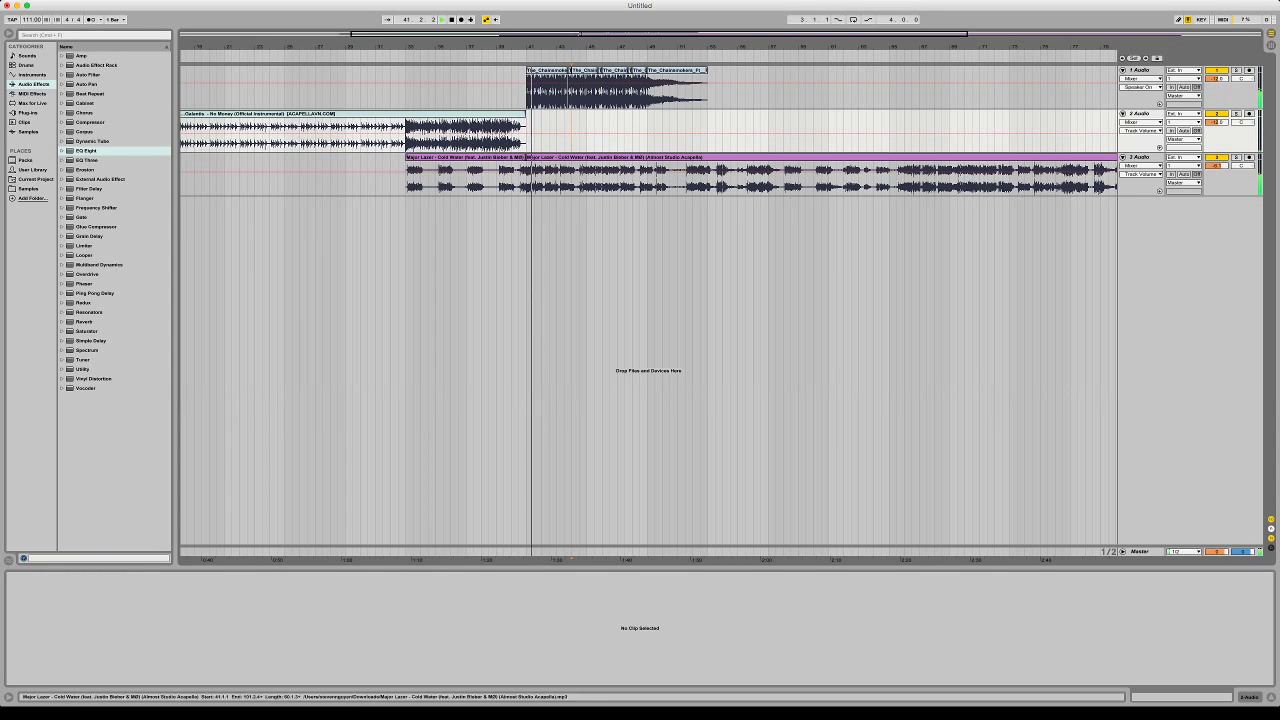
left_click(497, 178)
left_click_drag(527, 157, 519, 157)
key("space")
key("space")
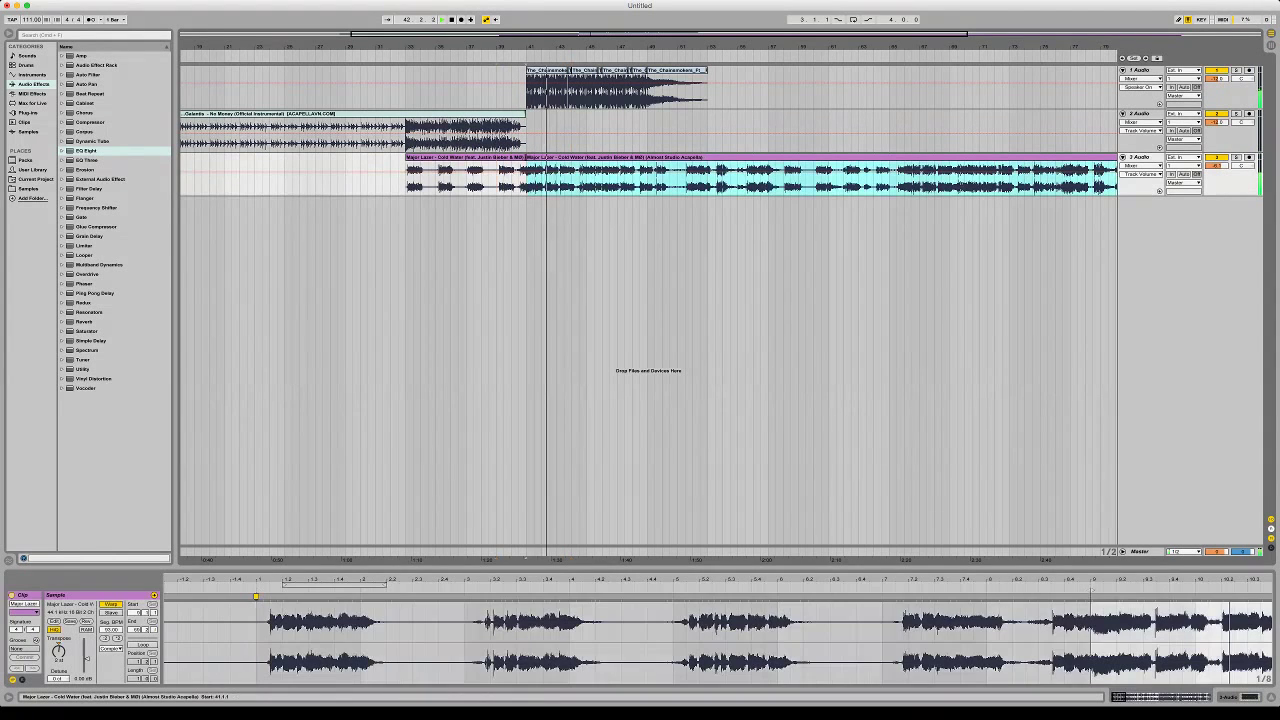
Lower the Cold Water track's volume and start its second section slightly before bar 41
left_click_drag(1216, 166, 1216, 180)
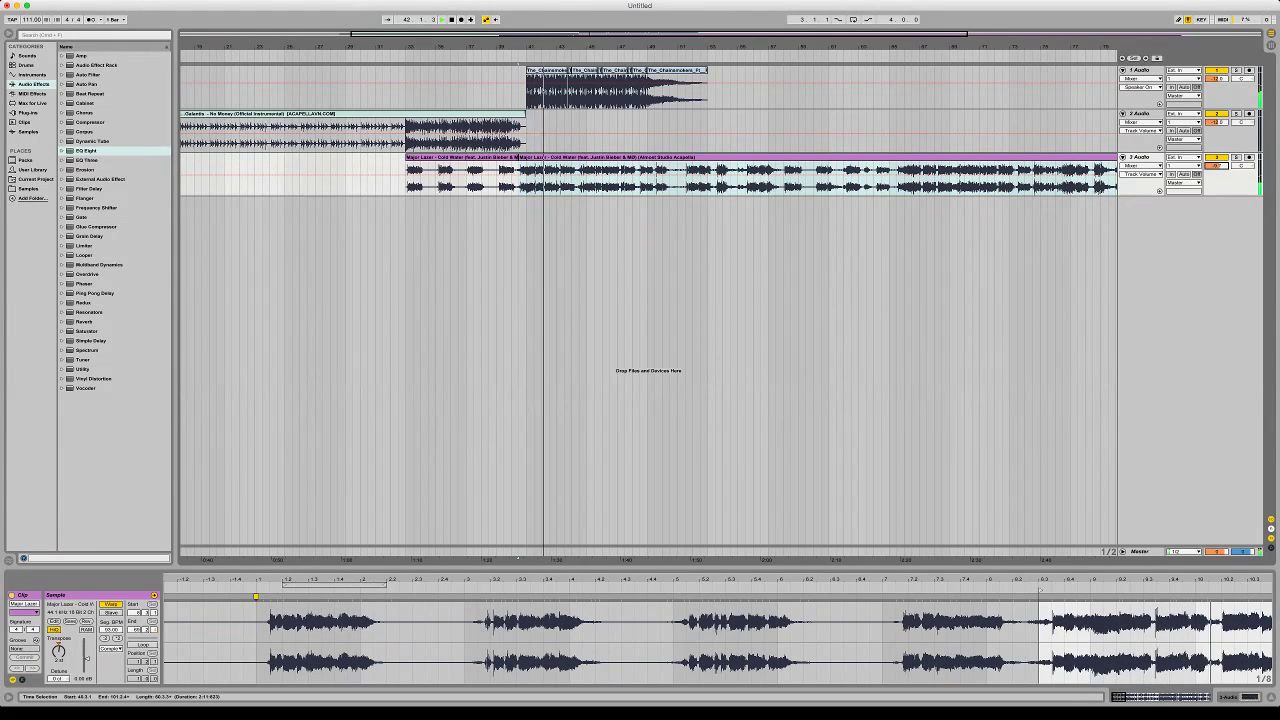
left_click(528, 92)
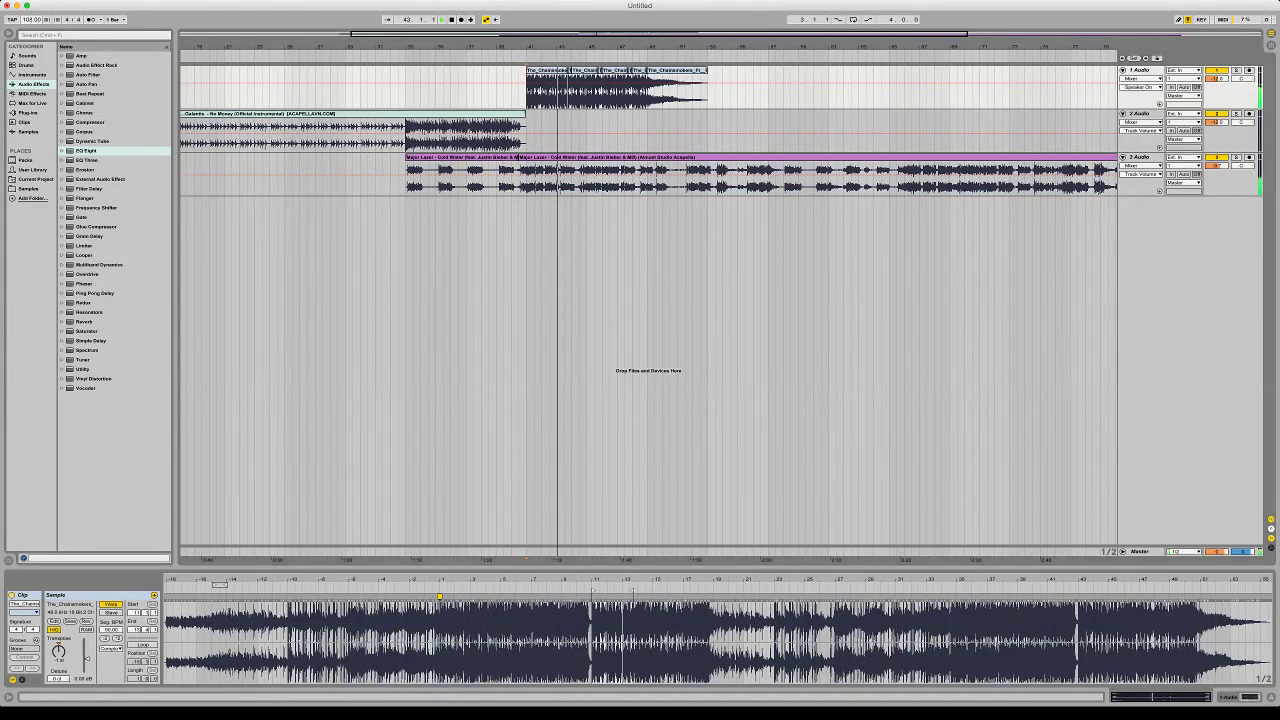
Lower the tempo to 104 BPM and replay the transition into the All We Know chops from bar 37
left_click(473, 133)
key("space")
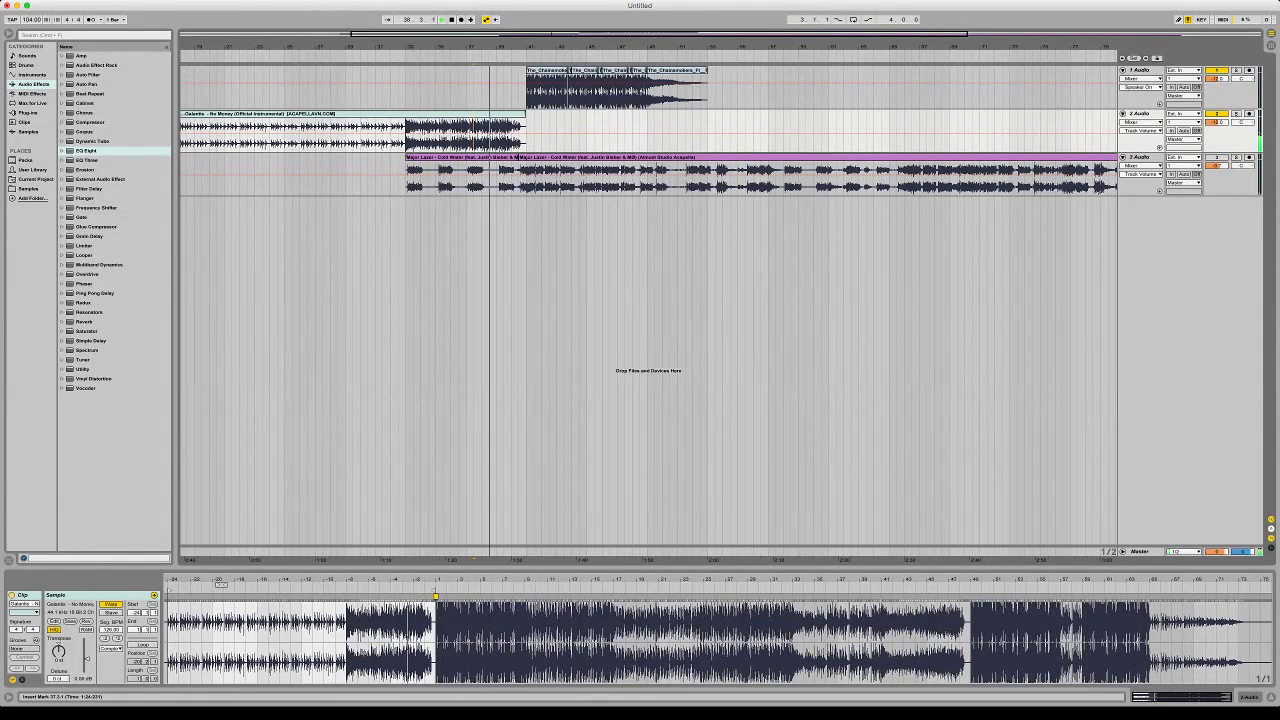
left_click(500, 114)
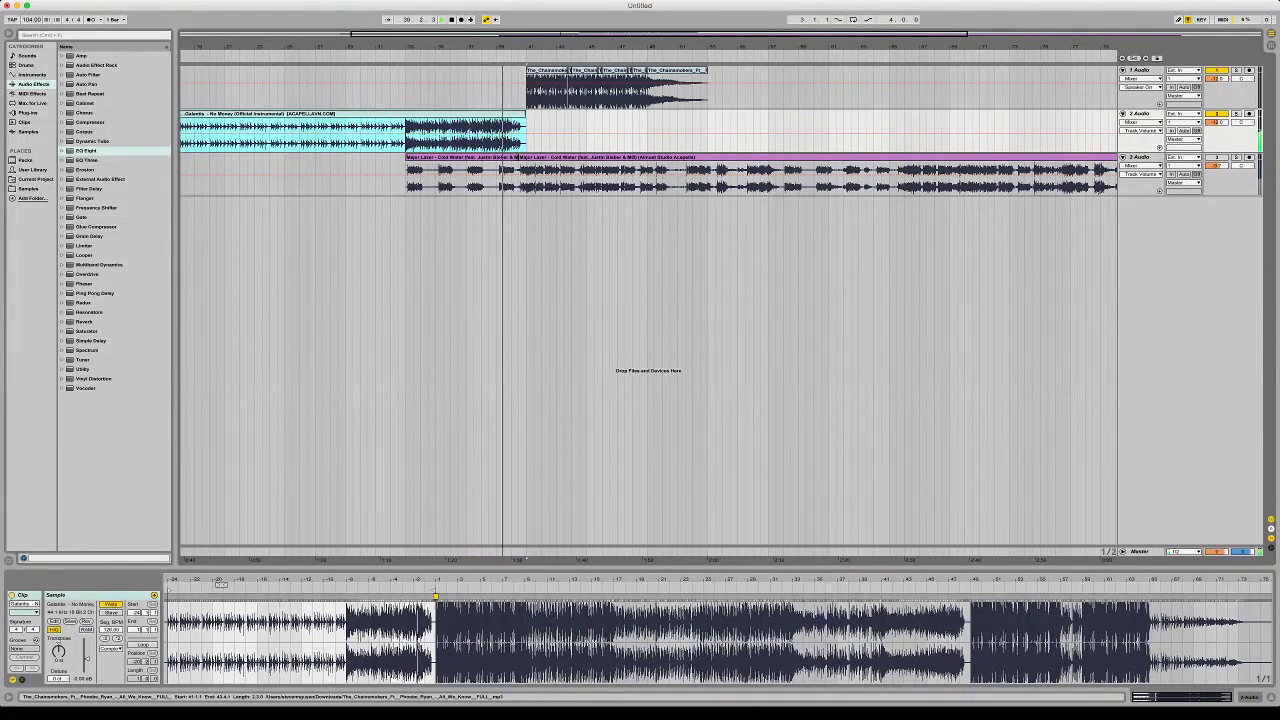
left_click(546, 70)
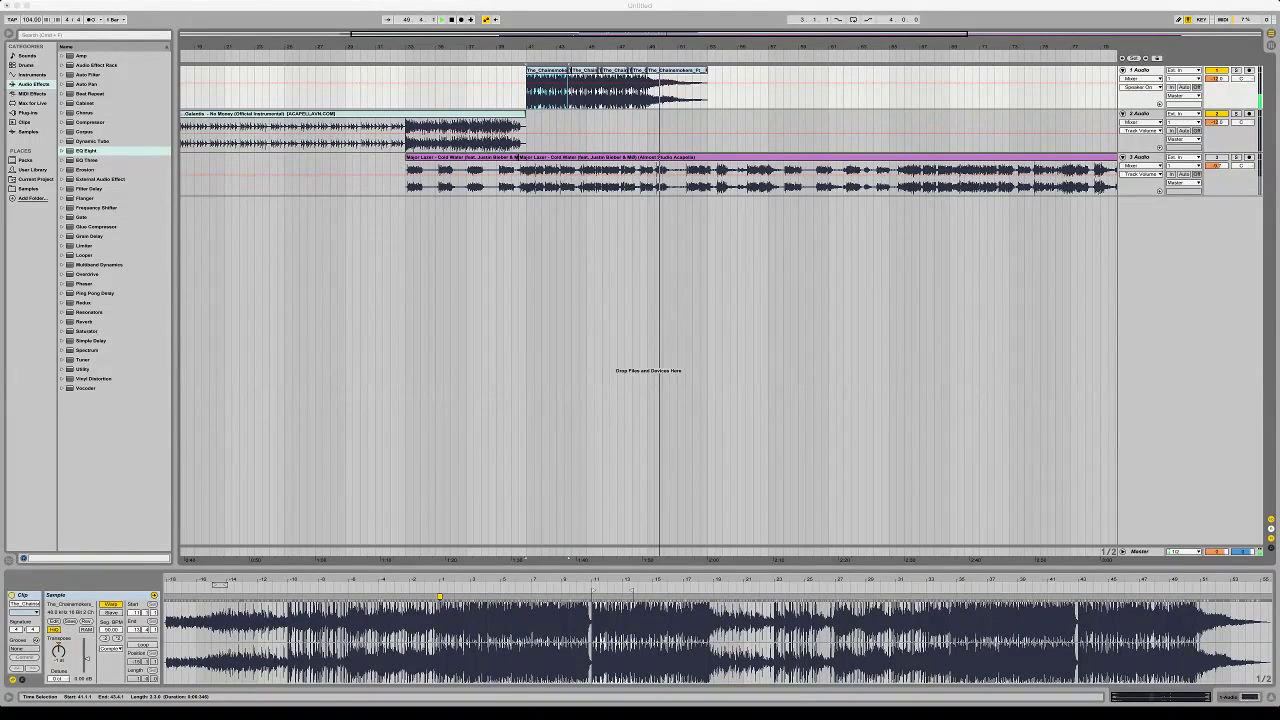
Play the No Money clip from its start at bar 17
key("super+Tab")
key("minus")
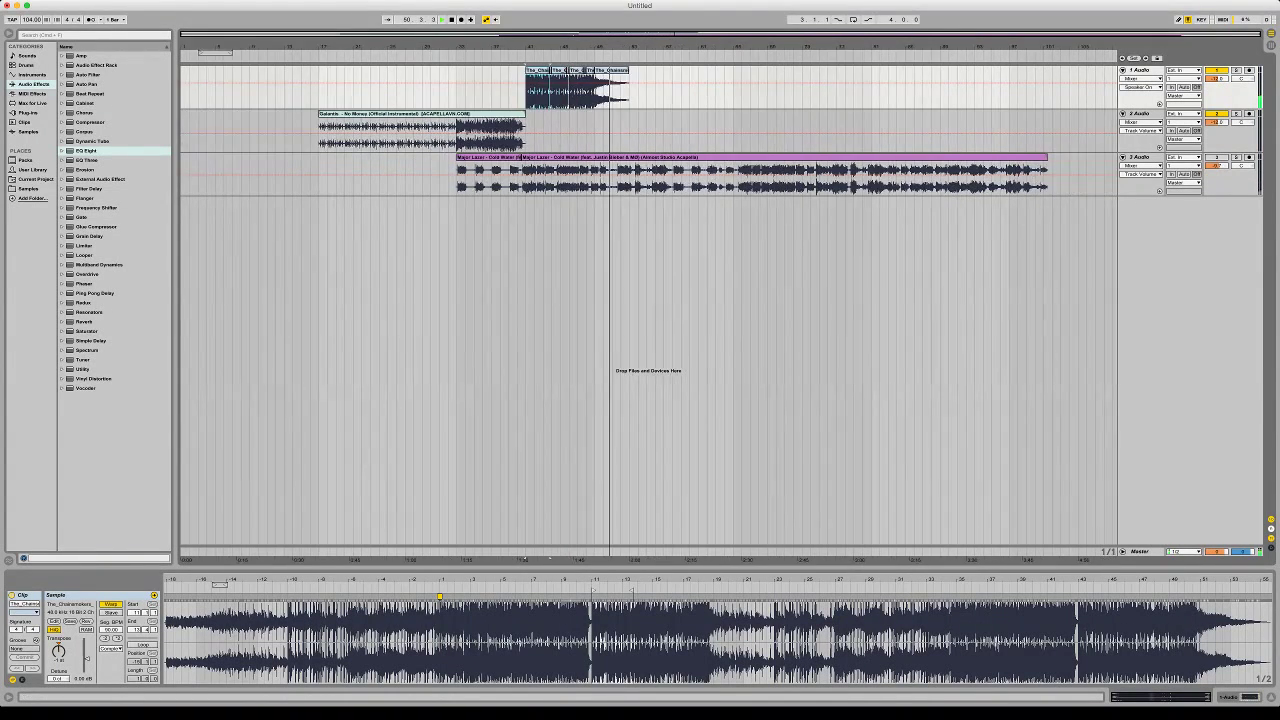
left_click(420, 114)
key("space")
key("space")
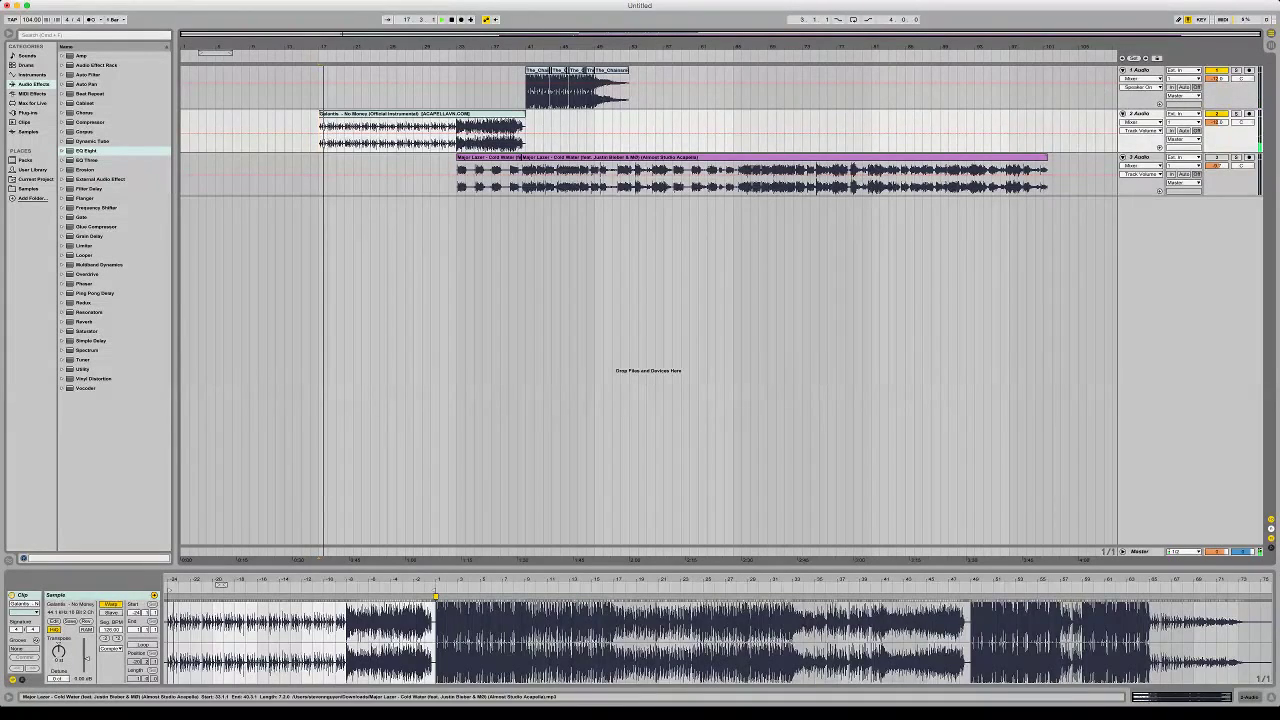
Delete the All We Know and Cold Water tracks and add an empty audio track below No Money
left_click(487, 157)
left_click(1140, 70)
key("Delete")
left_click(1140, 111)
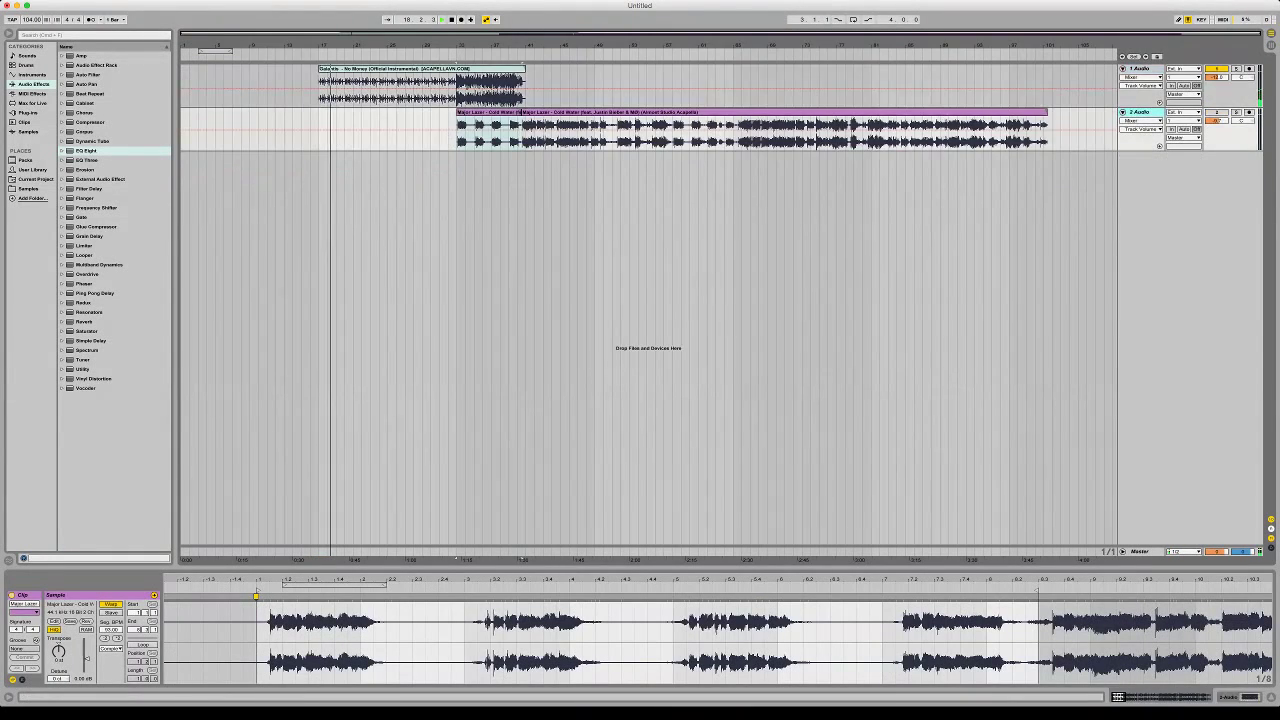
key("Delete")
key("super+t")
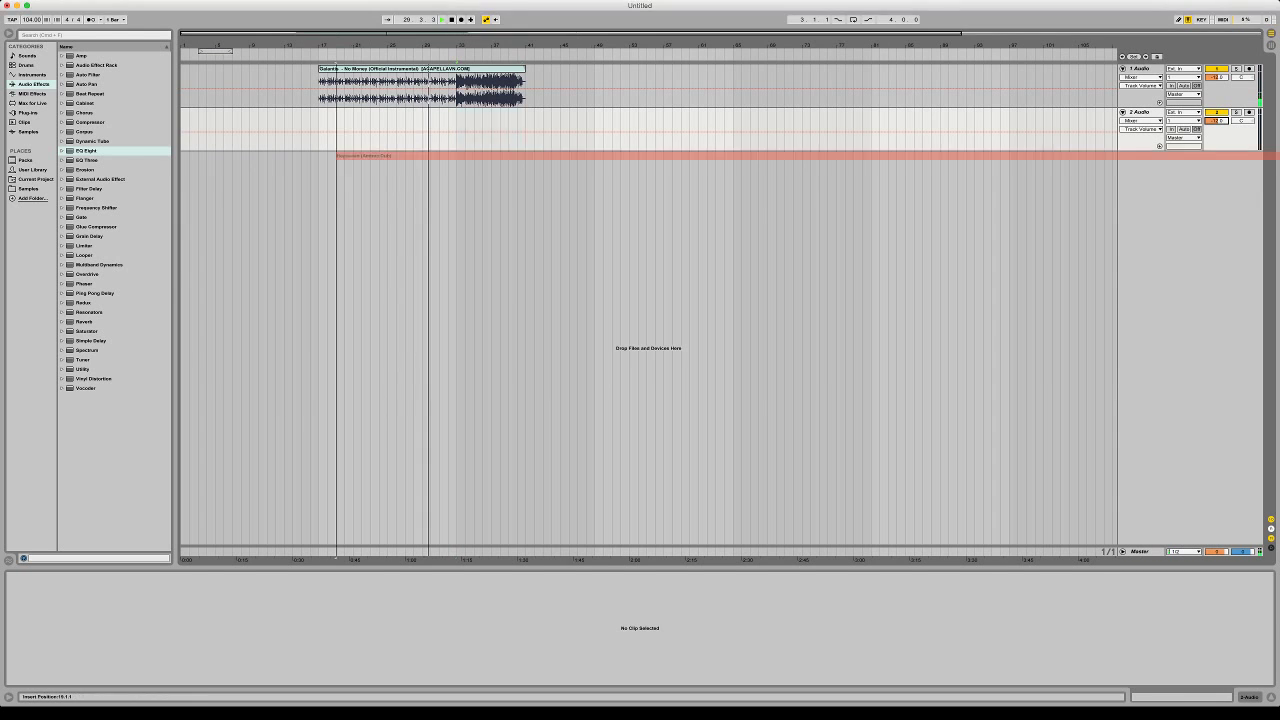
Place the imported red dub clip at bar 17 on the second track and raise the tempo to 120 BPM during playback
left_click_drag(334, 155, 318, 130)
key("space")
key("space")
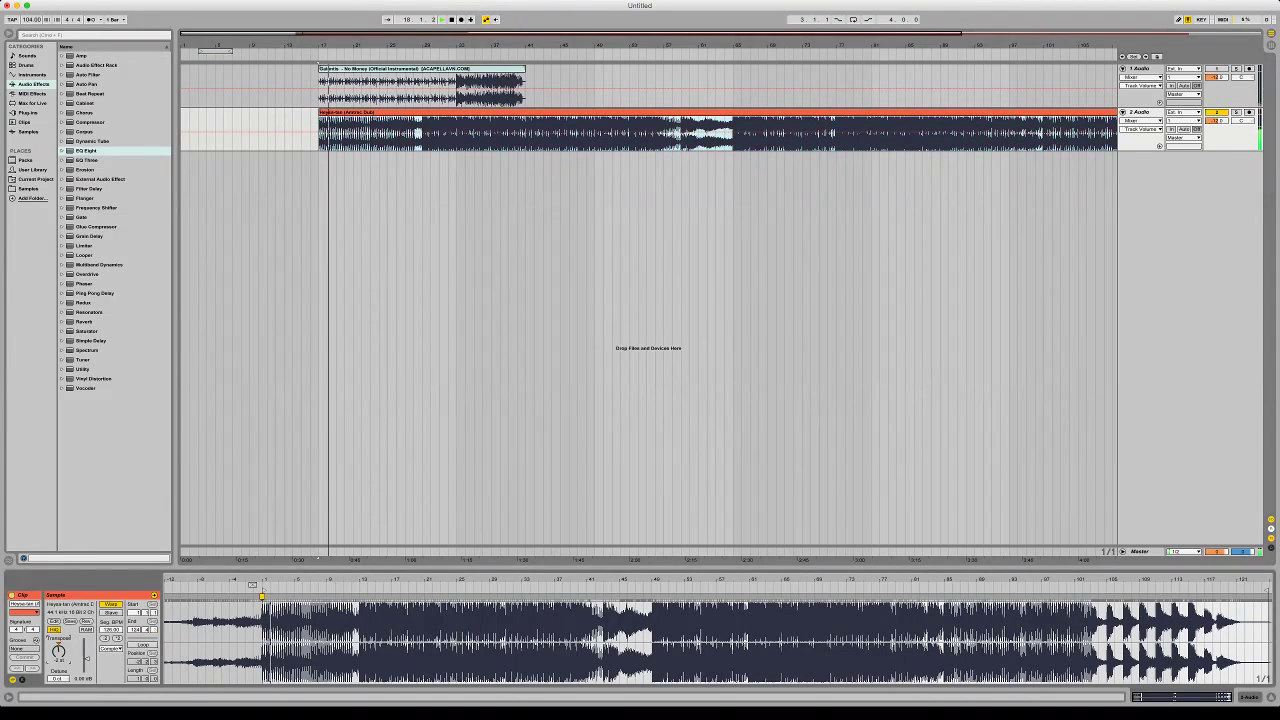
left_click_drag(30, 19, 30, 6)
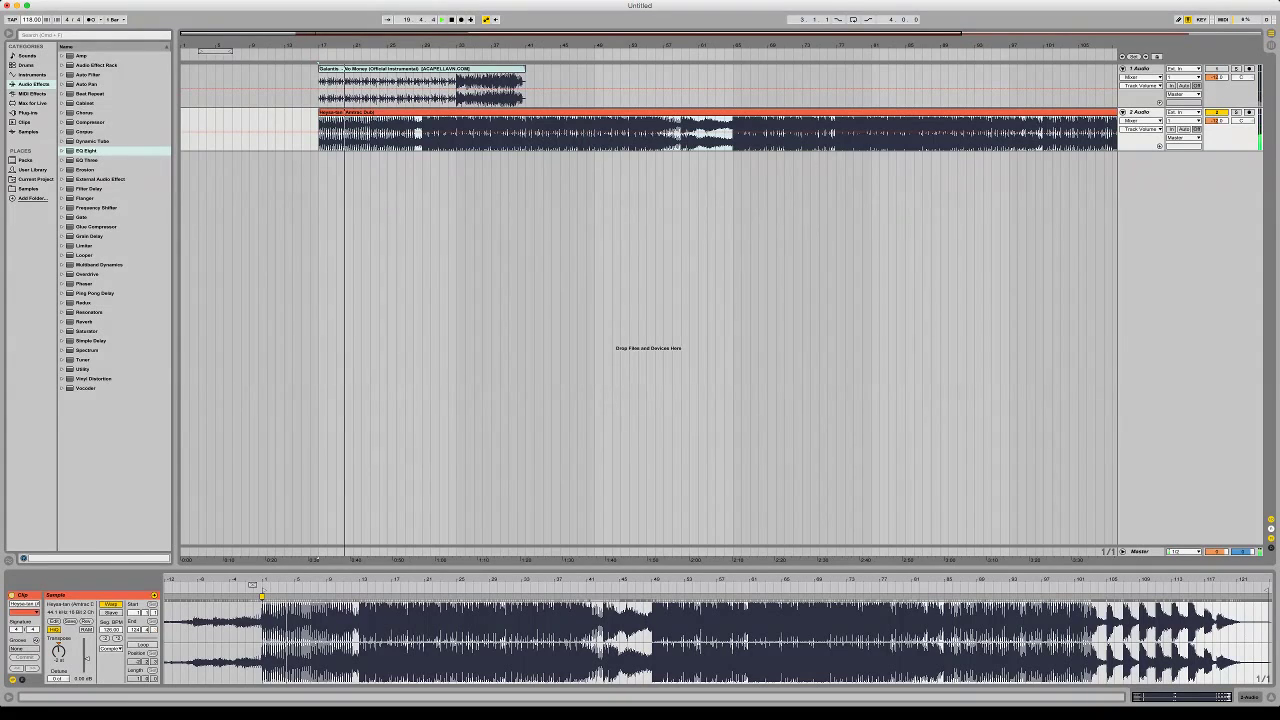
Add a Reverb to the dub track and raise its Dry/Wet and Decay Time
double_click(84, 322)
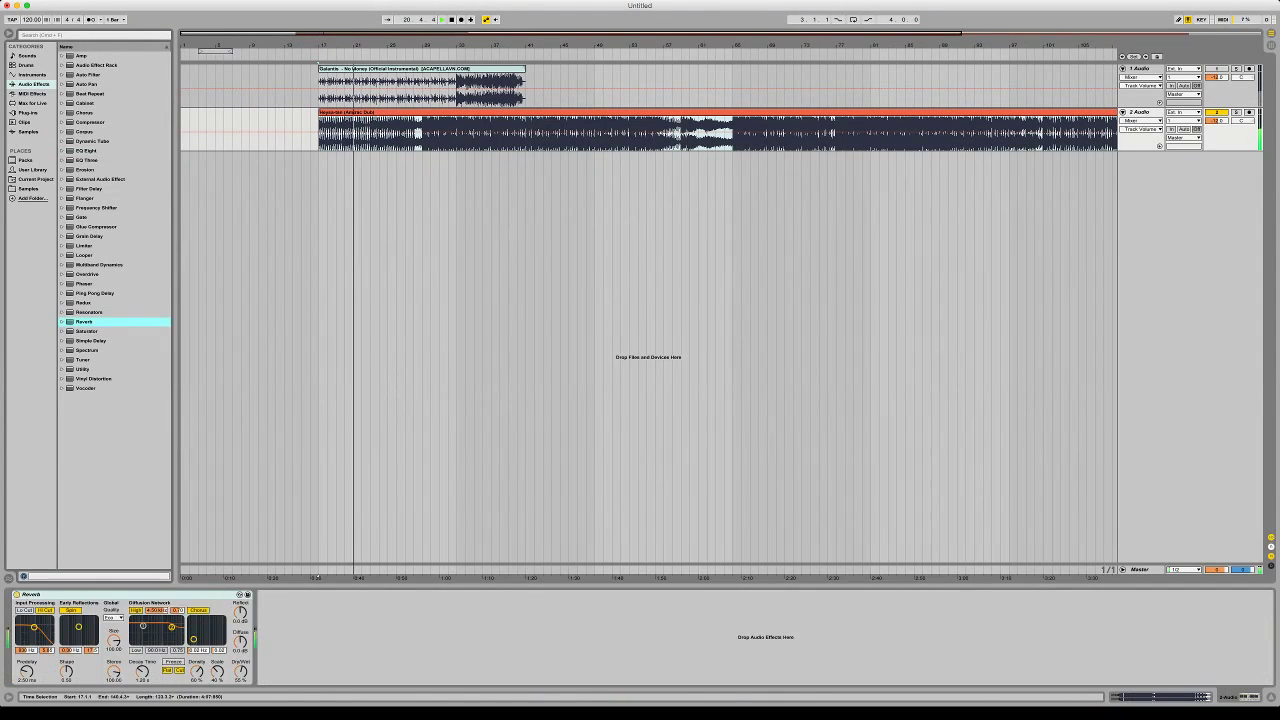
left_click_drag(240, 671, 240, 655)
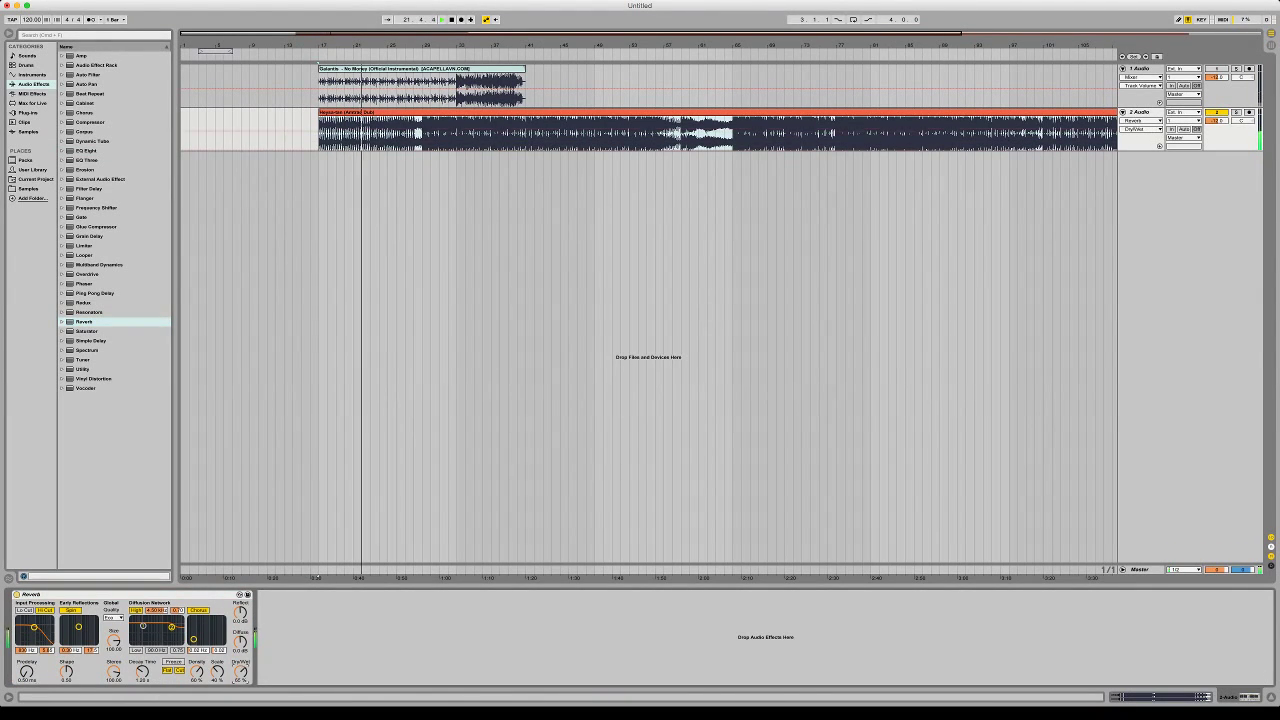
left_click_drag(143, 671, 147, 680)
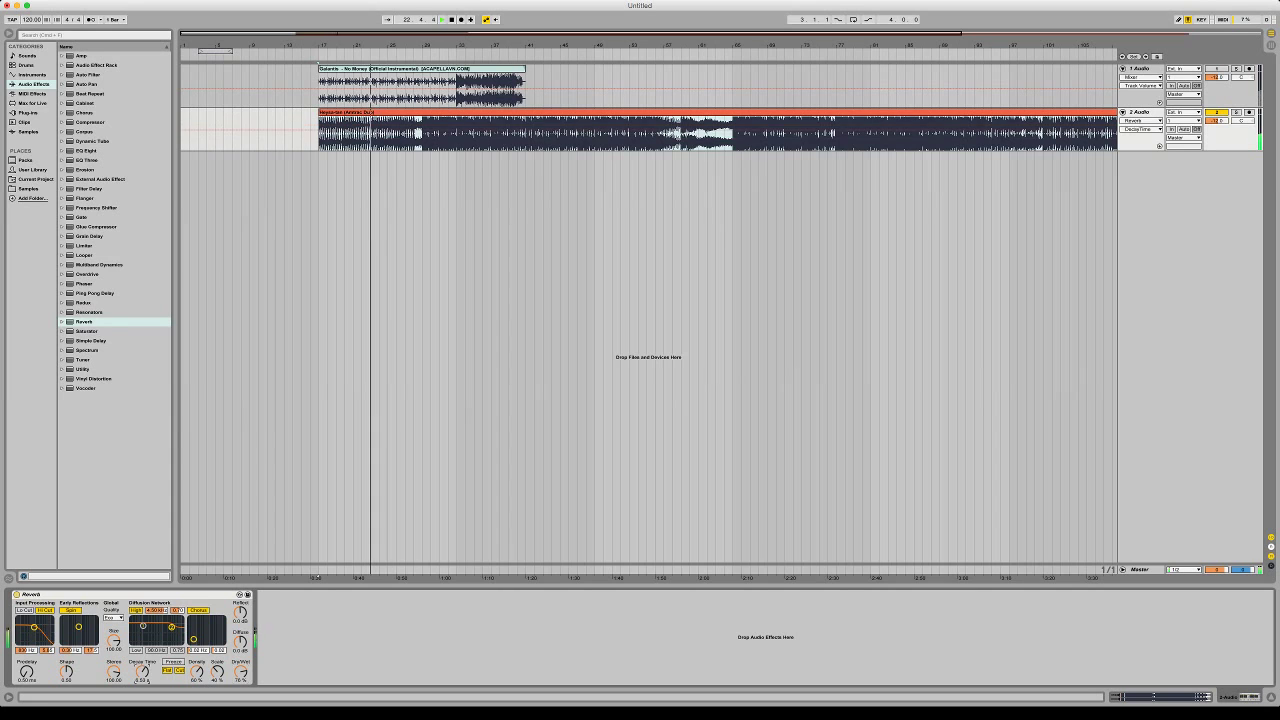
Set the Reverb quality to High with its input low cut enabled, and adjust Dry/Wet and the dub track's volume
left_click(114, 618)
left_click(114, 636)
left_click(24, 610)
left_click_drag(34, 627, 40, 626)
left_click_drag(240, 672, 240, 664)
left_click_drag(1216, 121, 1216, 127)
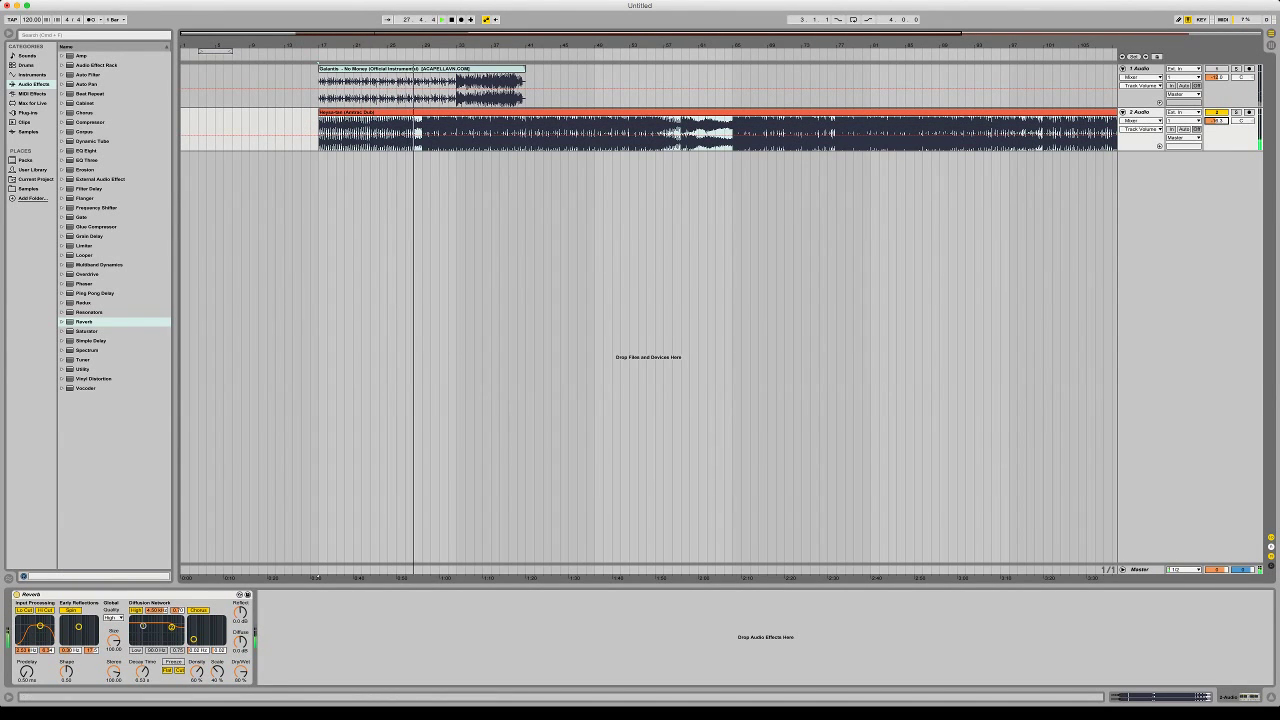
Reactivate the No Money track, bypass the Reverb on the dub track and play both clips together
left_click(1216, 69)
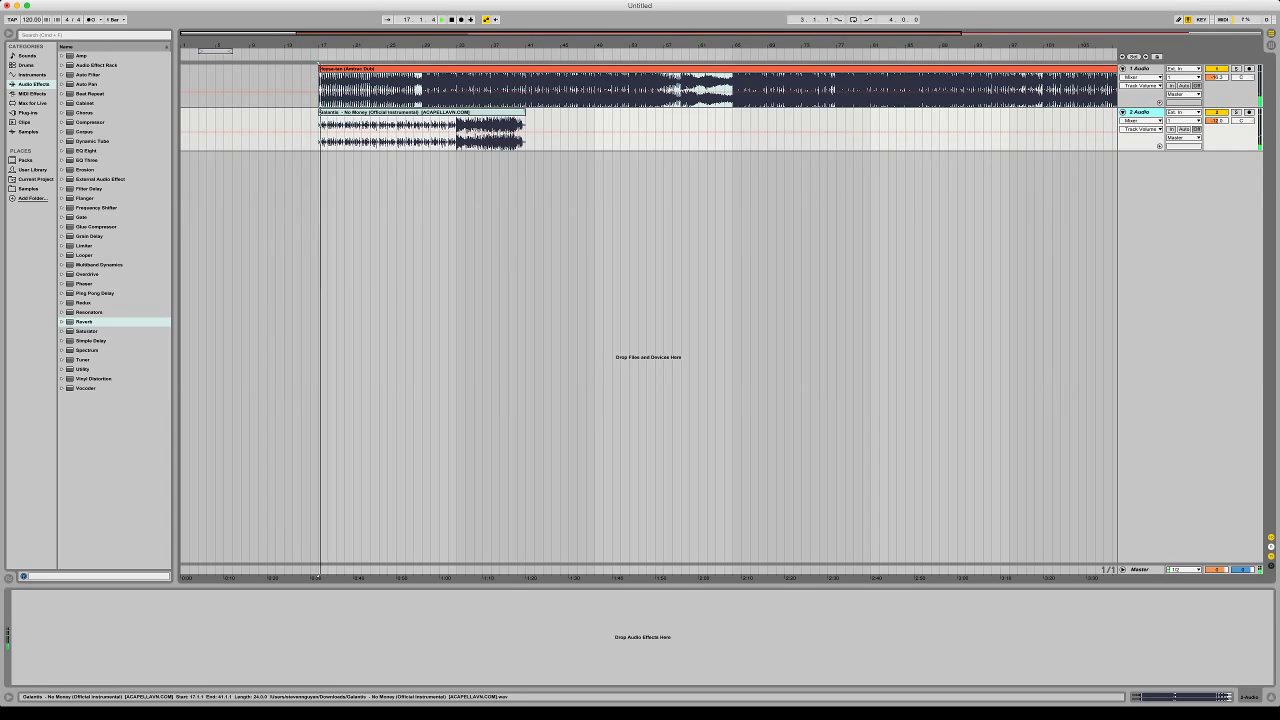
key("shift+Tab")
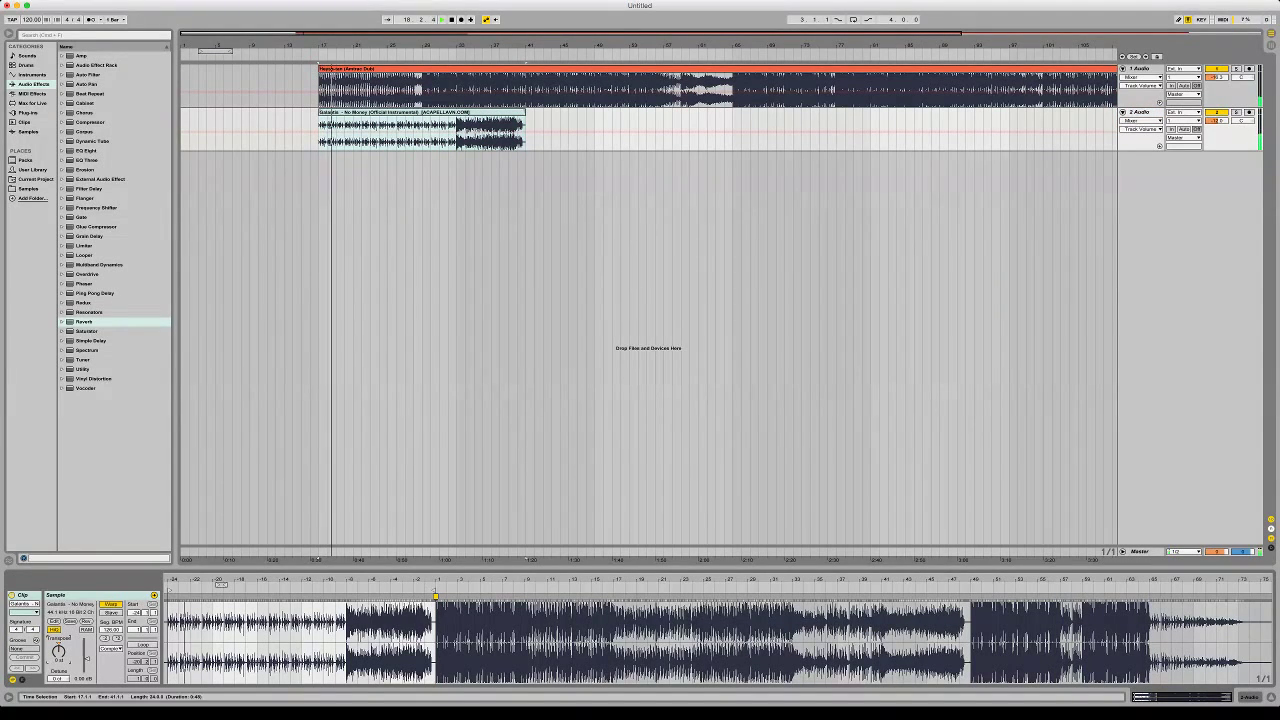
left_click(396, 91)
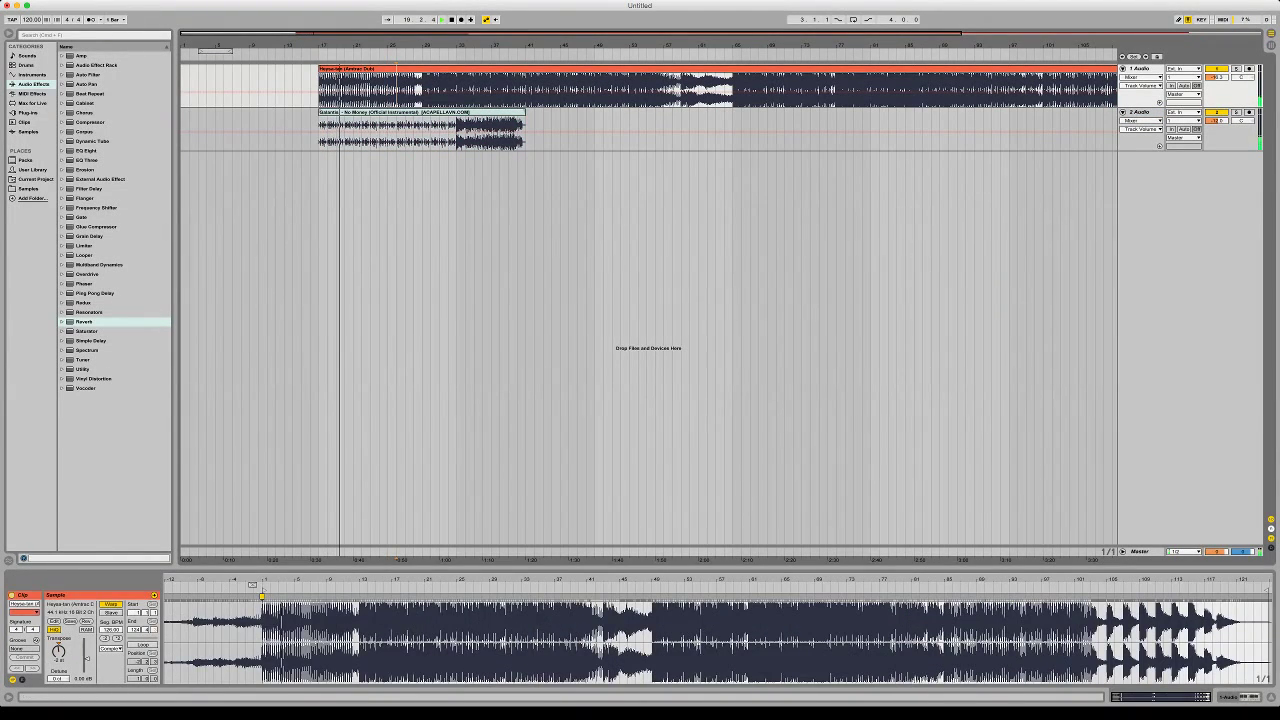
key("shift+Tab")
left_click(17, 595)
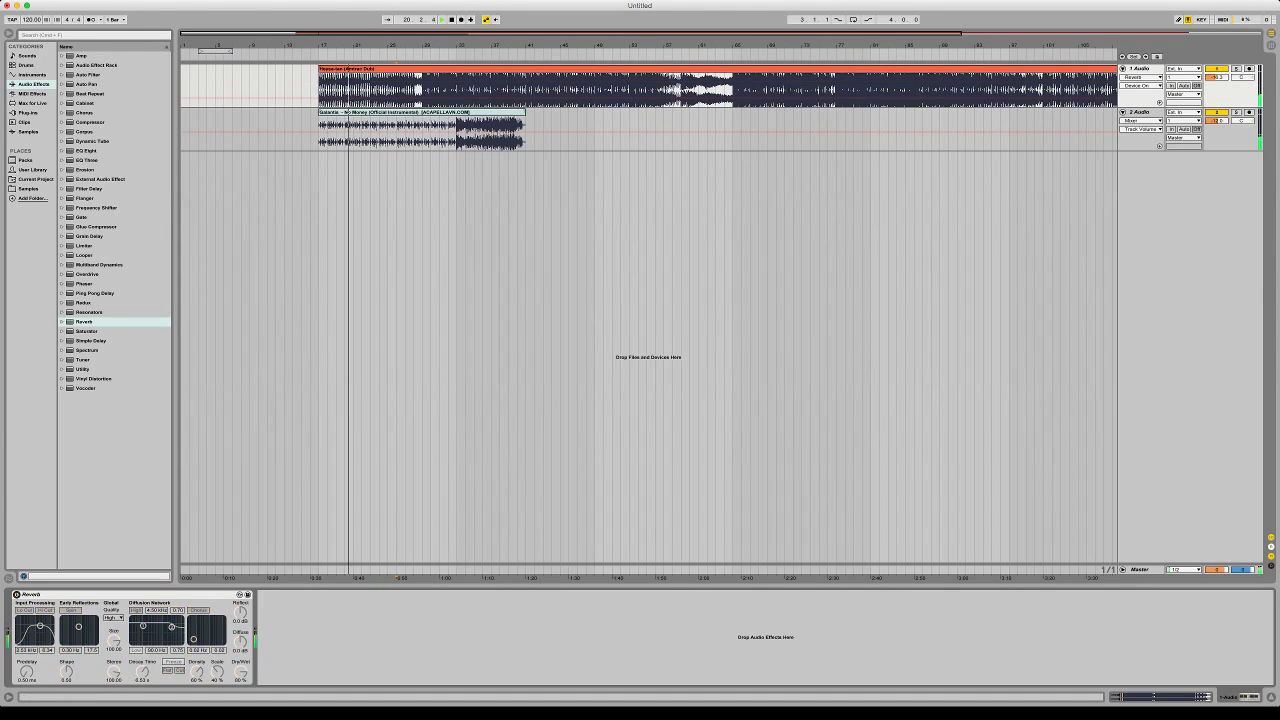
left_click(400, 112)
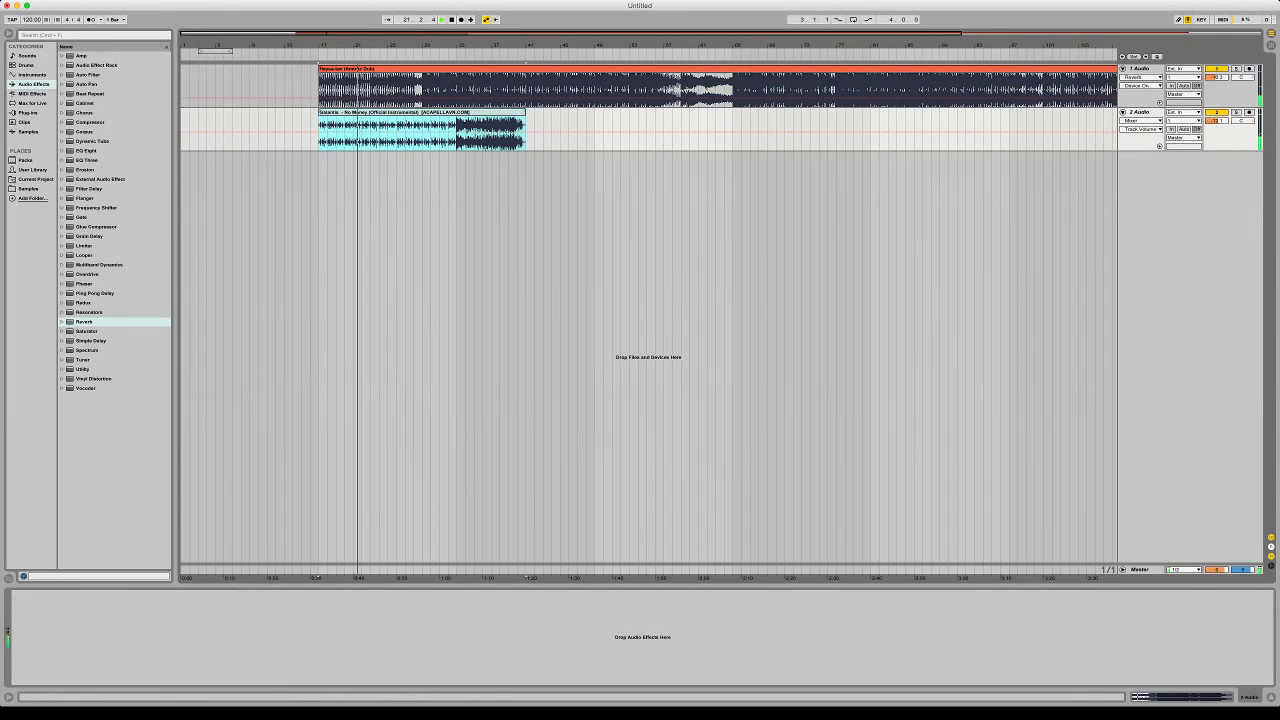
key("shift+Tab")
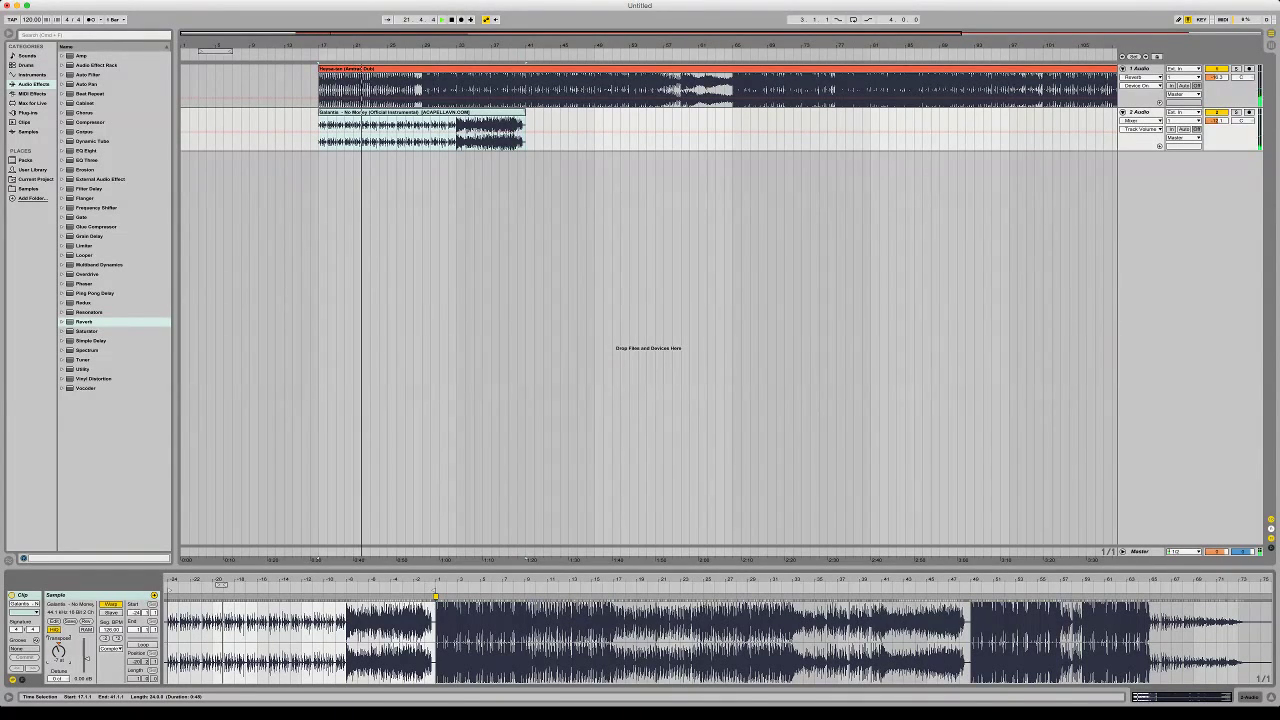
key("space")
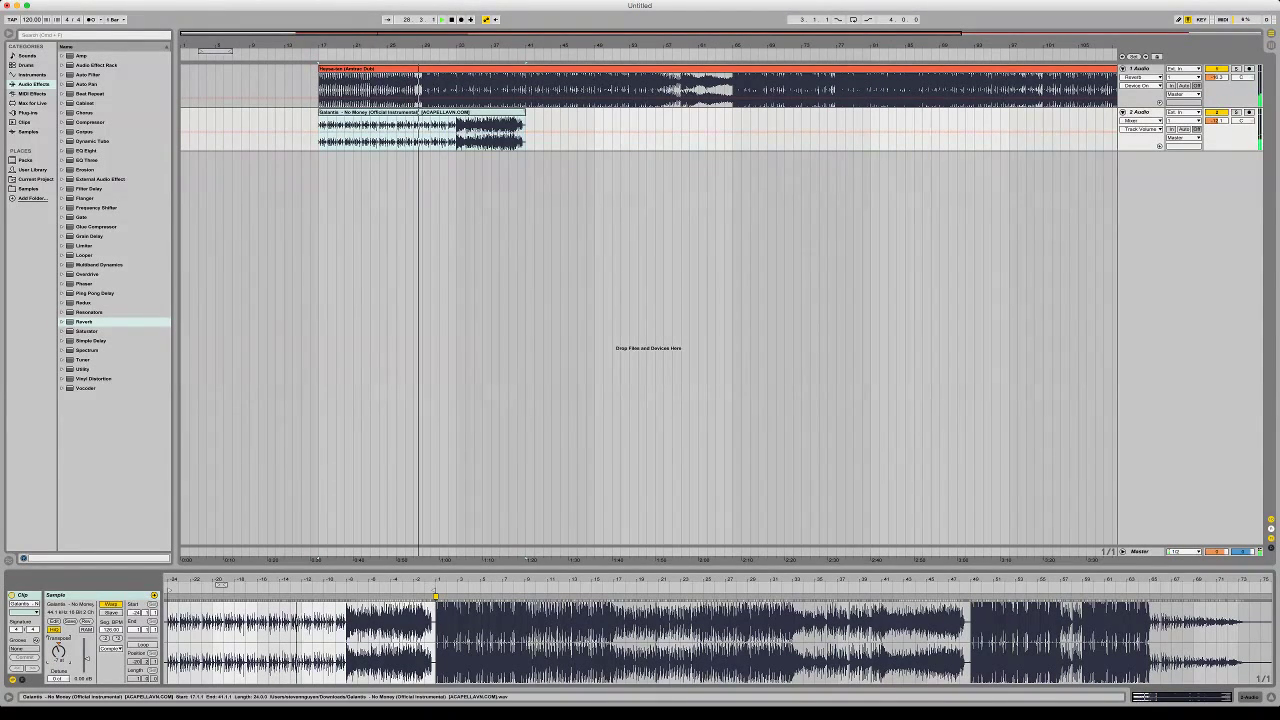
Split the No Money clip at the start of its build-up, delete the earlier part and move the rest to bar 29
key("super+e")
left_click(390, 112)
key("Delete")
key("space")
left_click_drag(490, 112, 447, 112)
key("Right")
Adjust the No Money track's volume and extend the end of its clip to bar 70
left_click_drag(1216, 121, 1216, 127)
left_click_drag(490, 112, 775, 112)
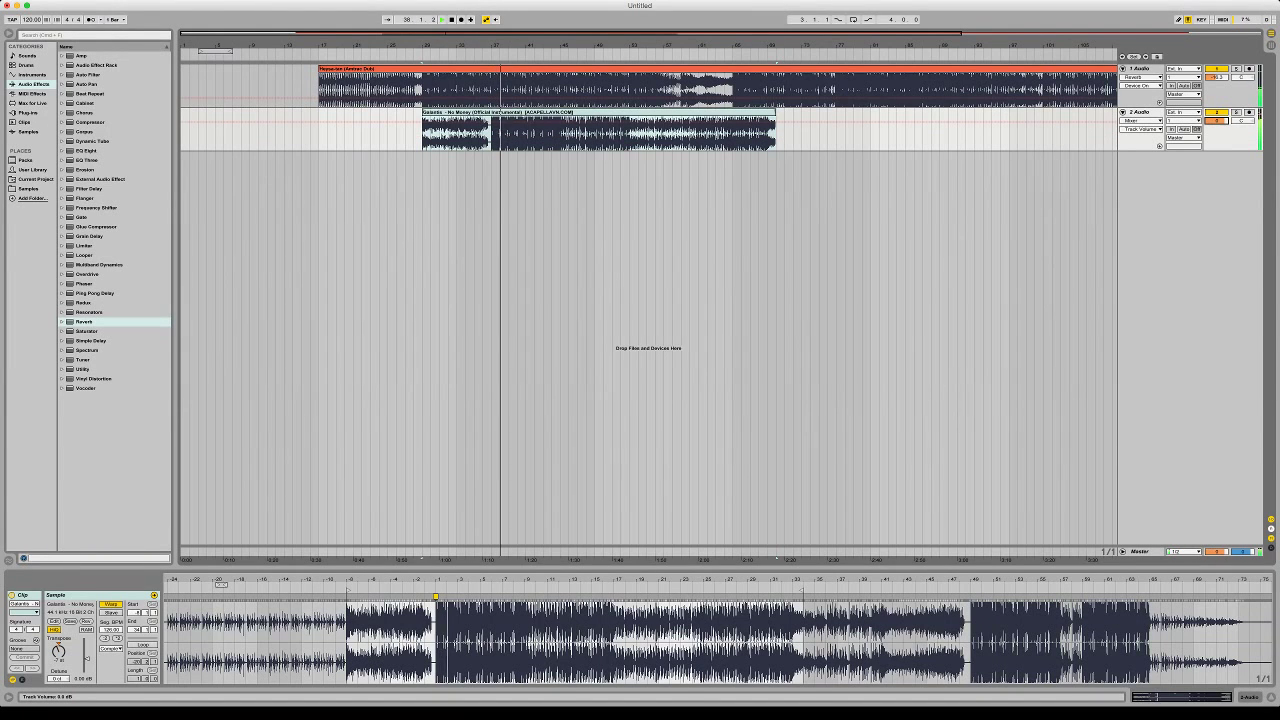
left_click_drag(640, 122, 640, 132)
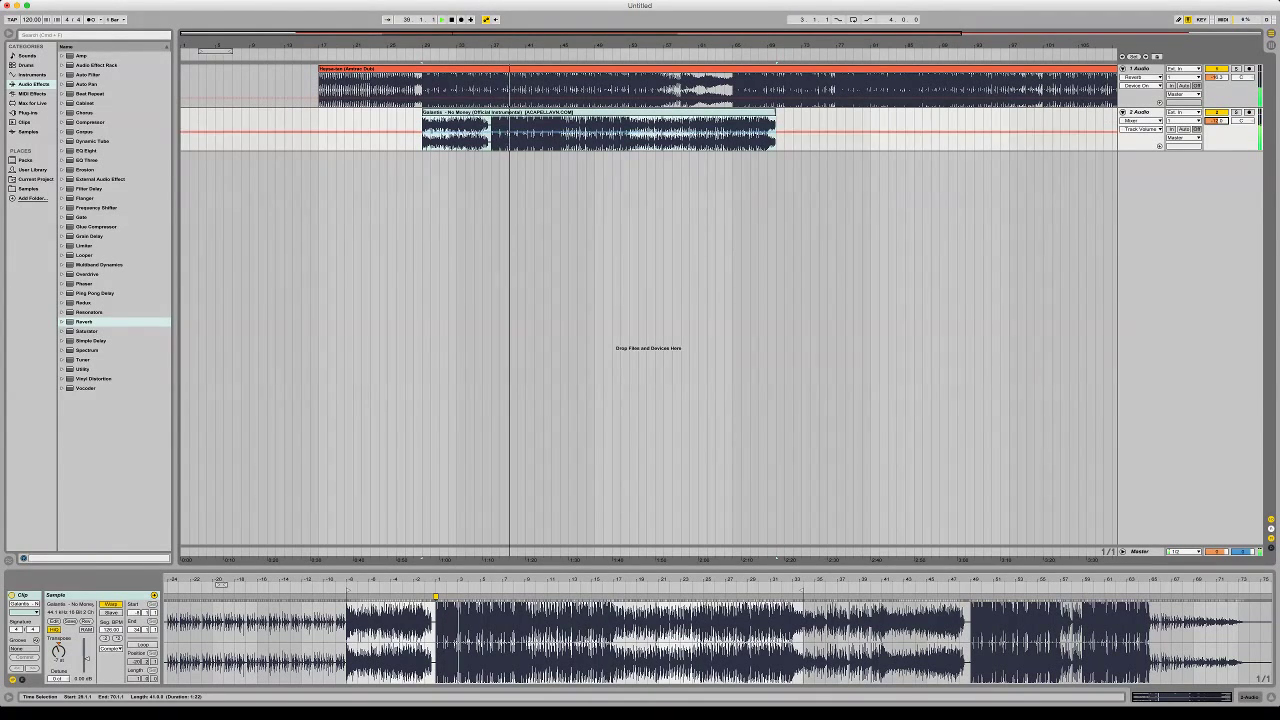
Split the No Money clip at bar 37, delete the part after it and move the build-up to bar 57 for playback
left_click(491, 135)
key("super+e")
left_click(560, 112)
key("Delete")
left_click_drag(456, 112, 698, 112)
key("space")
key("space")
Try fading the No Money track's volume in from silence over the dub clip
left_click_drag(1216, 121, 1216, 190)
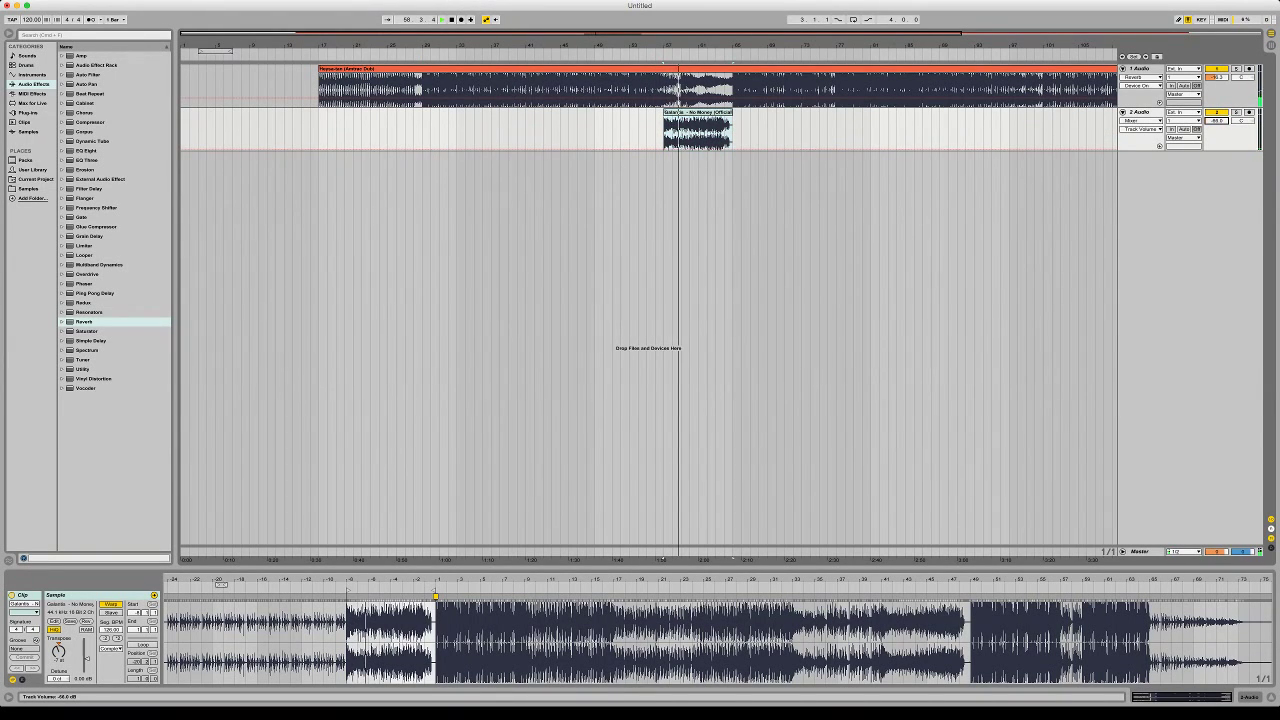
left_click_drag(1216, 121, 1216, 102)
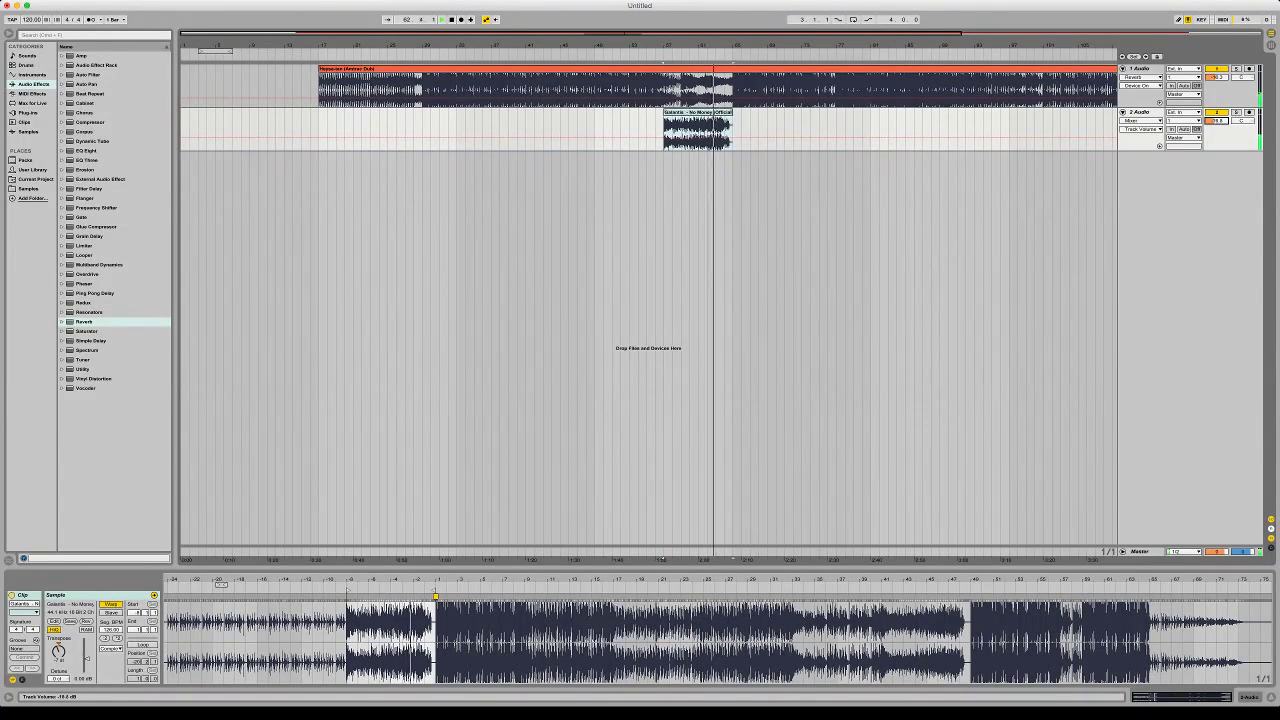
key("super+z")
key("super+z")
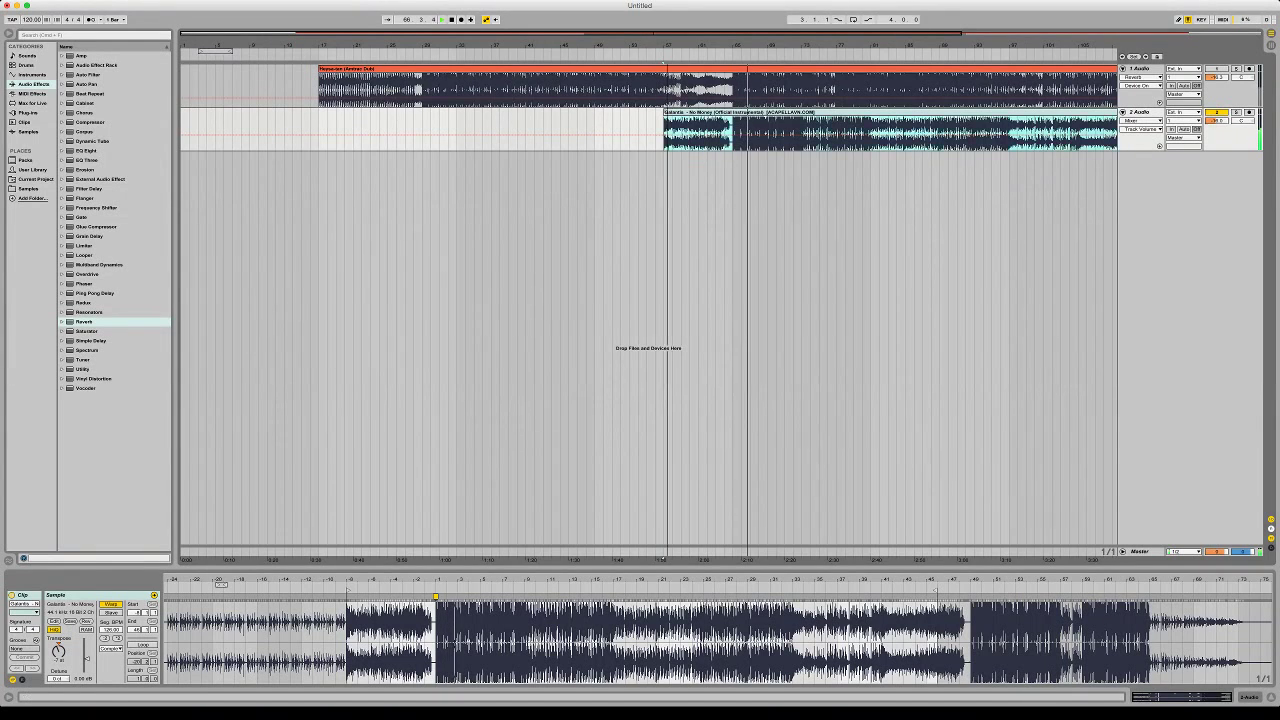
Extend the No Money clip to the end of the song and replay it with the reactivated dub track from bar 53
key("minus")
left_click_drag(860, 112, 1048, 112)
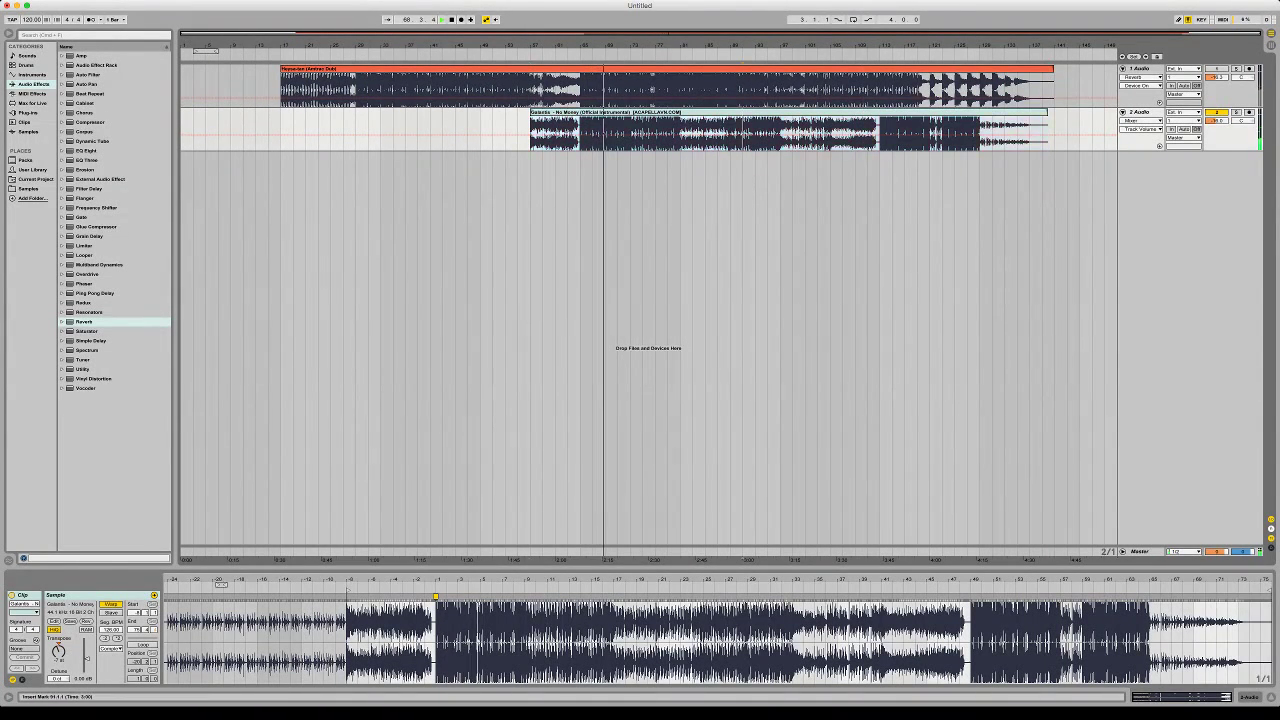
left_click(505, 90)
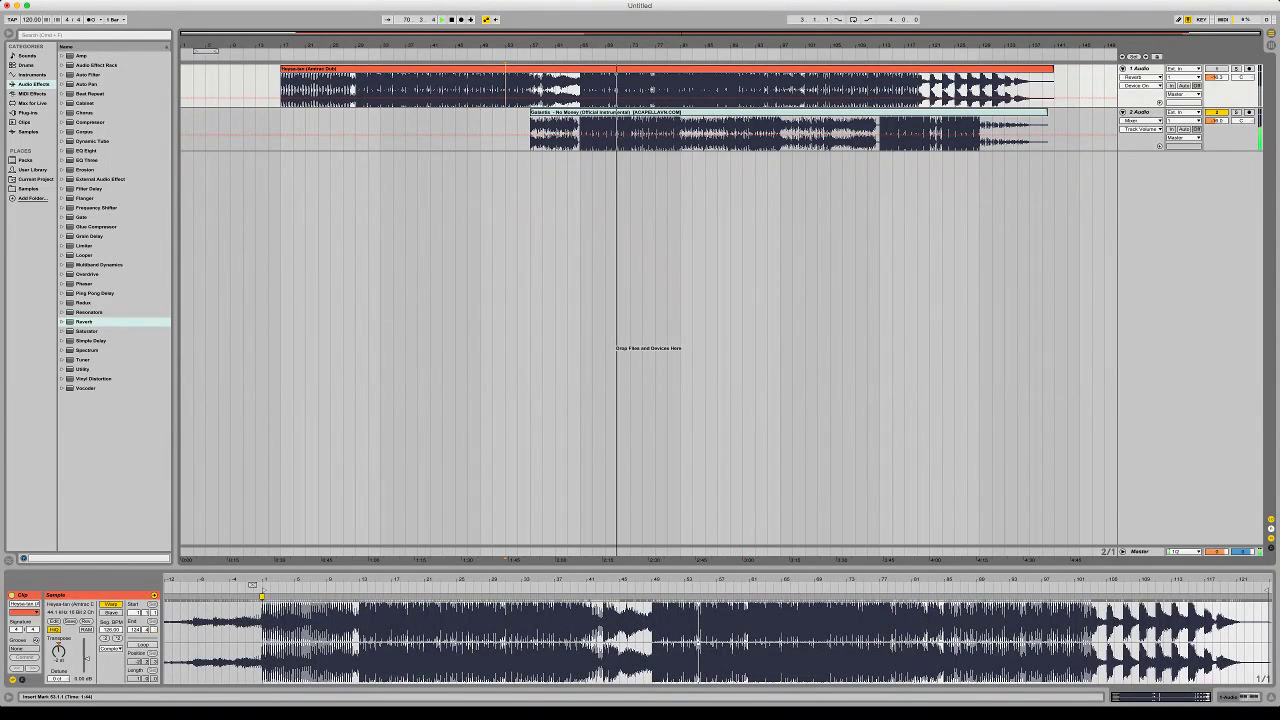
left_click(1216, 69)
key("space")
key("space")
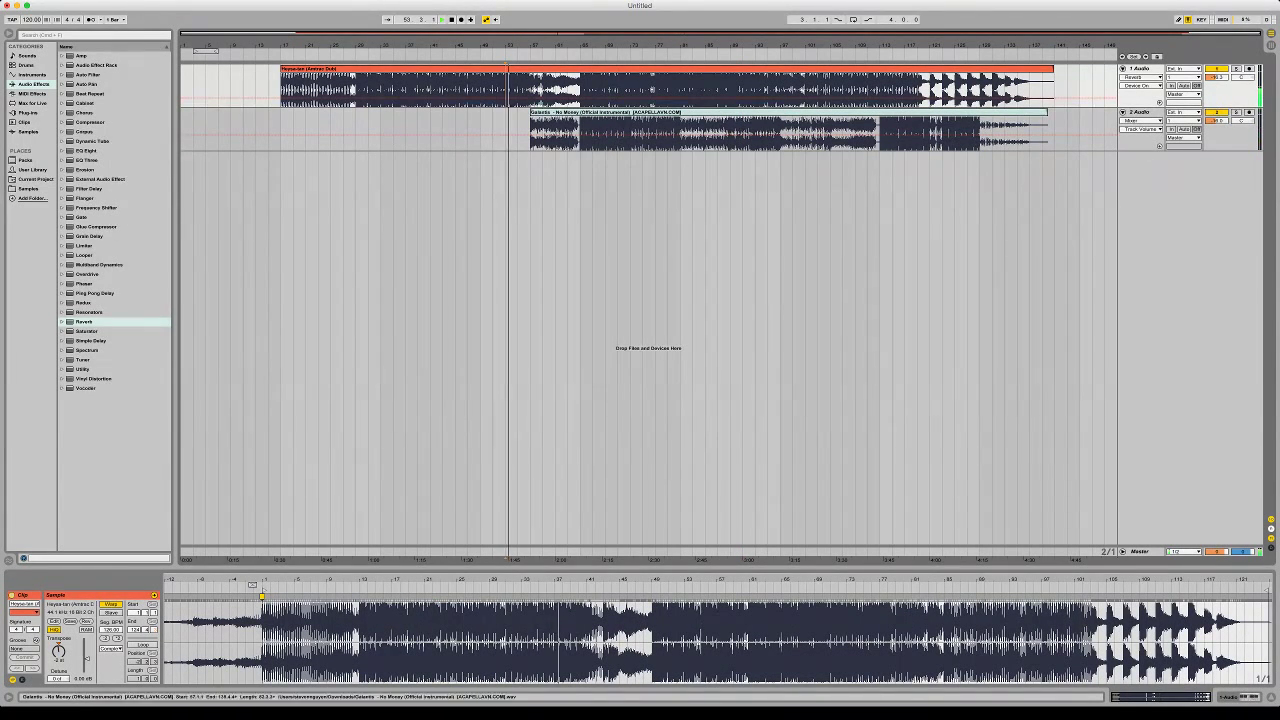
Extend the start of the No Money clip back to bar 47 and select the clip
left_click(520, 130)
left_click_drag(528, 128, 467, 112)
left_click(545, 112)
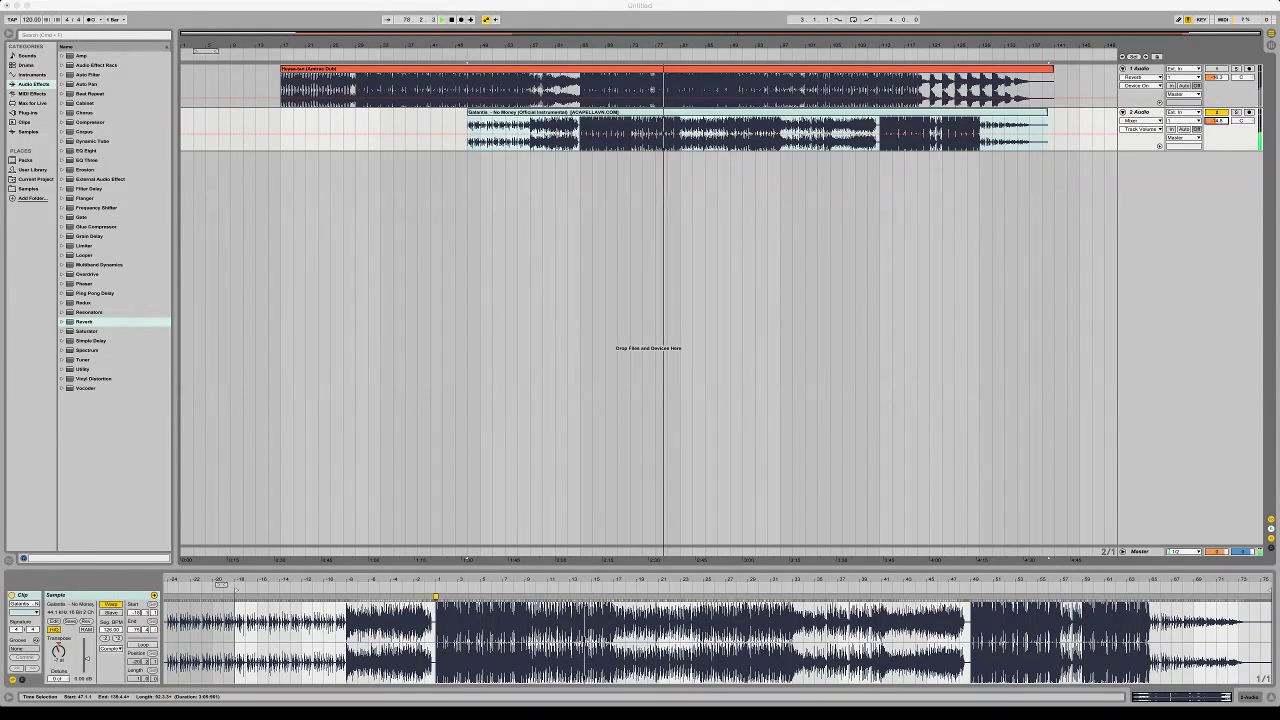
Place the imported vocal clip at bar 17 on a new third track, select its volume control and start playback
left_click_drag(291, 160, 281, 160)
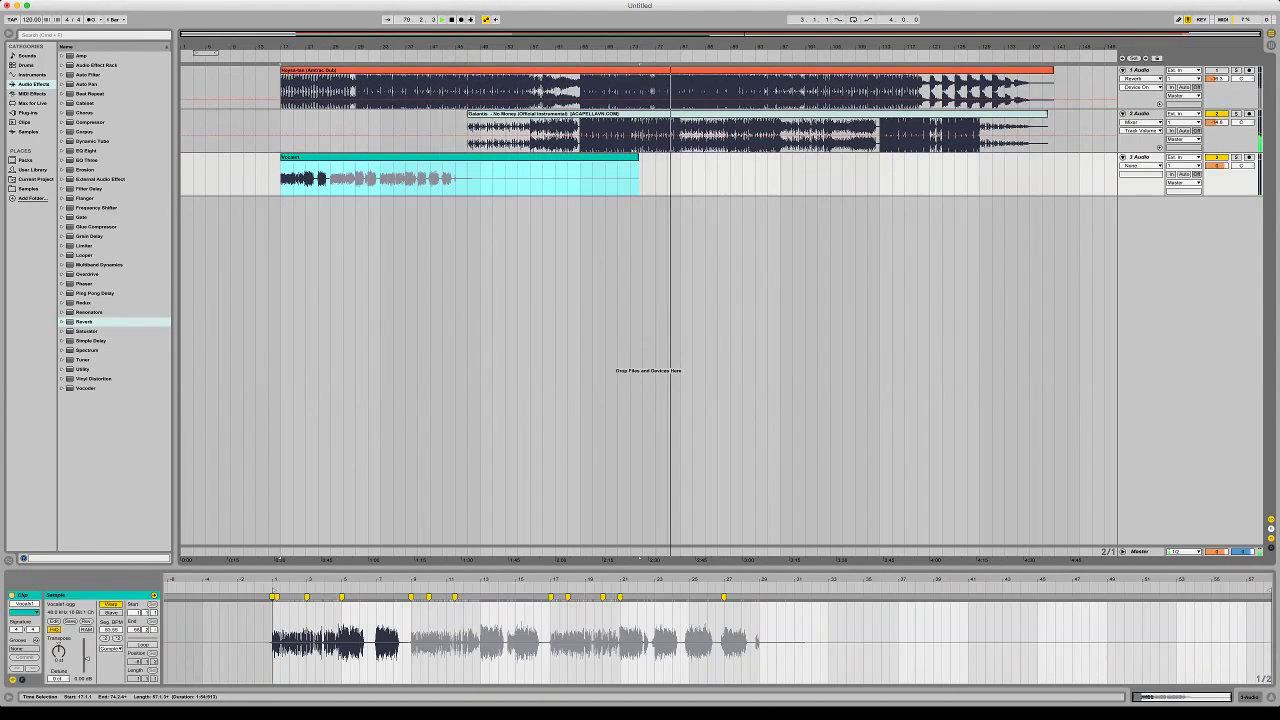
left_click(1216, 166)
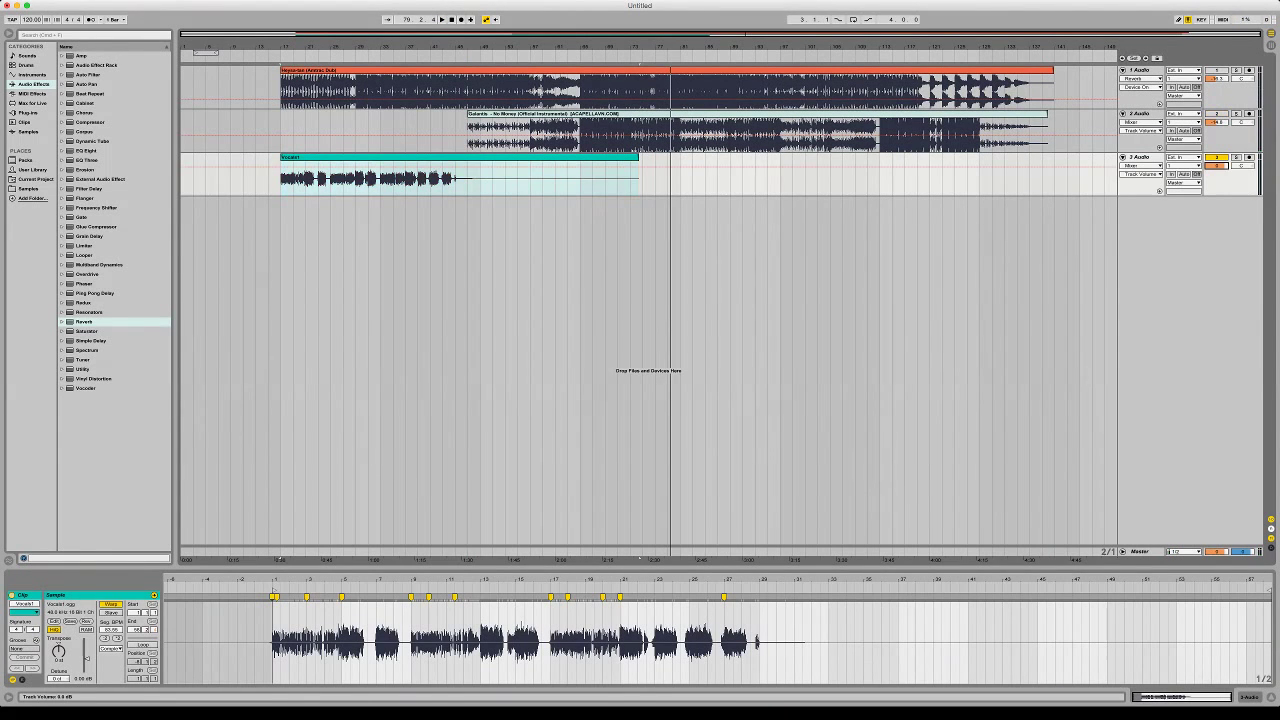
key("Return")
key("space")
Delete the dub and No Money tracks and lower the tempo to 76 BPM to play the vocal clip alone
left_click(1143, 70)
key("Delete")
key("Delete")
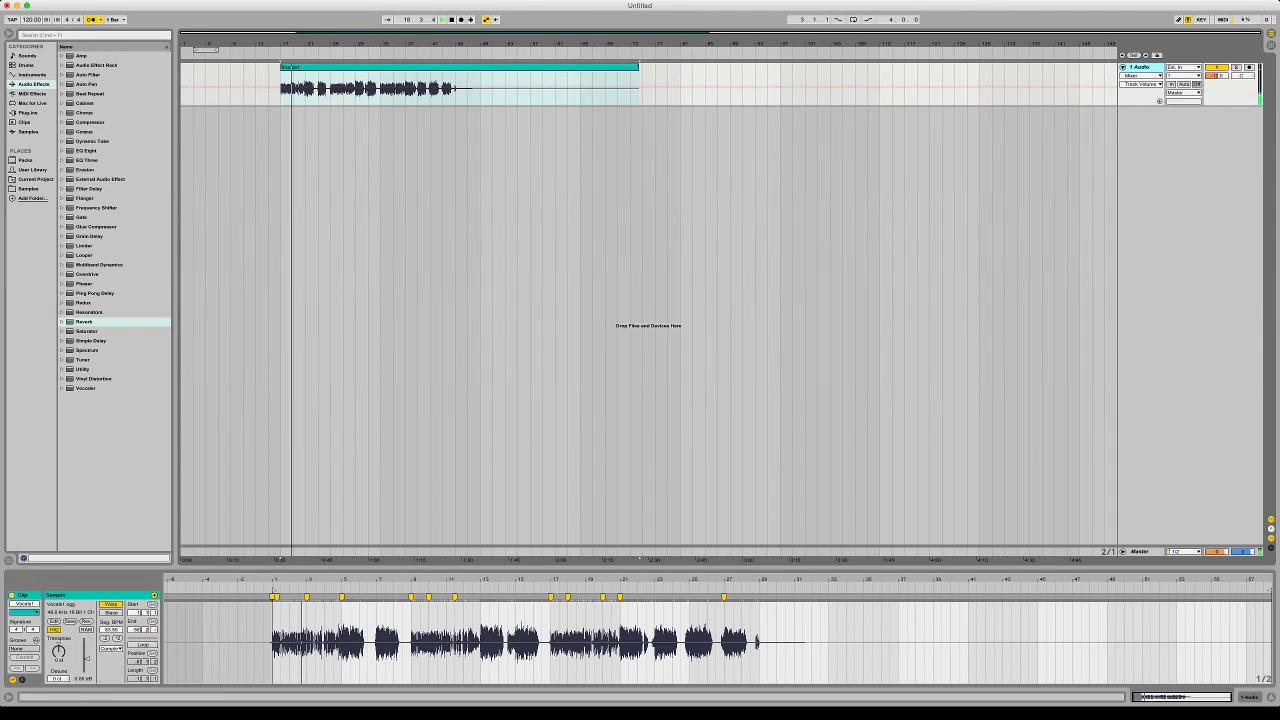
left_click_drag(32, 20, 32, 62)
key("space")
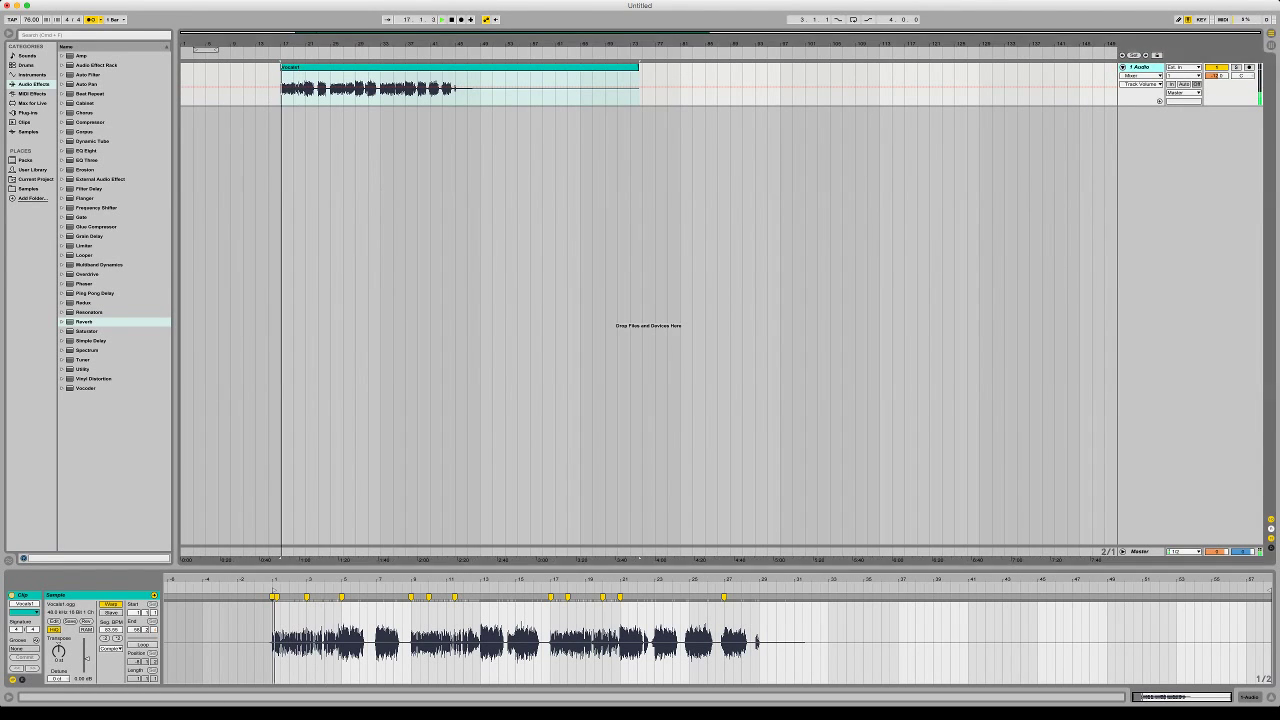
Place the Purple Lamborghini instrumental at bar 17 on a new track, trying the tempo at 83 BPM before settling on 75 BPM
left_click_drag(32, 20, 32, 17)
key("super+Tab")
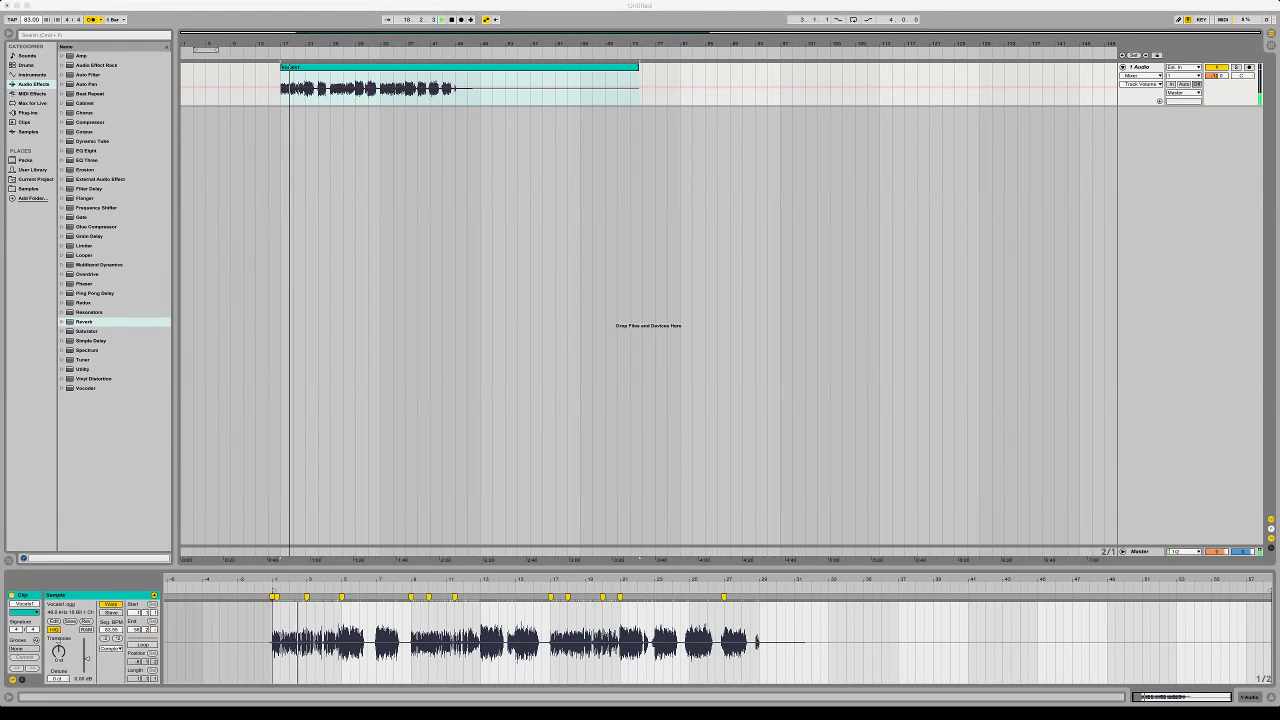
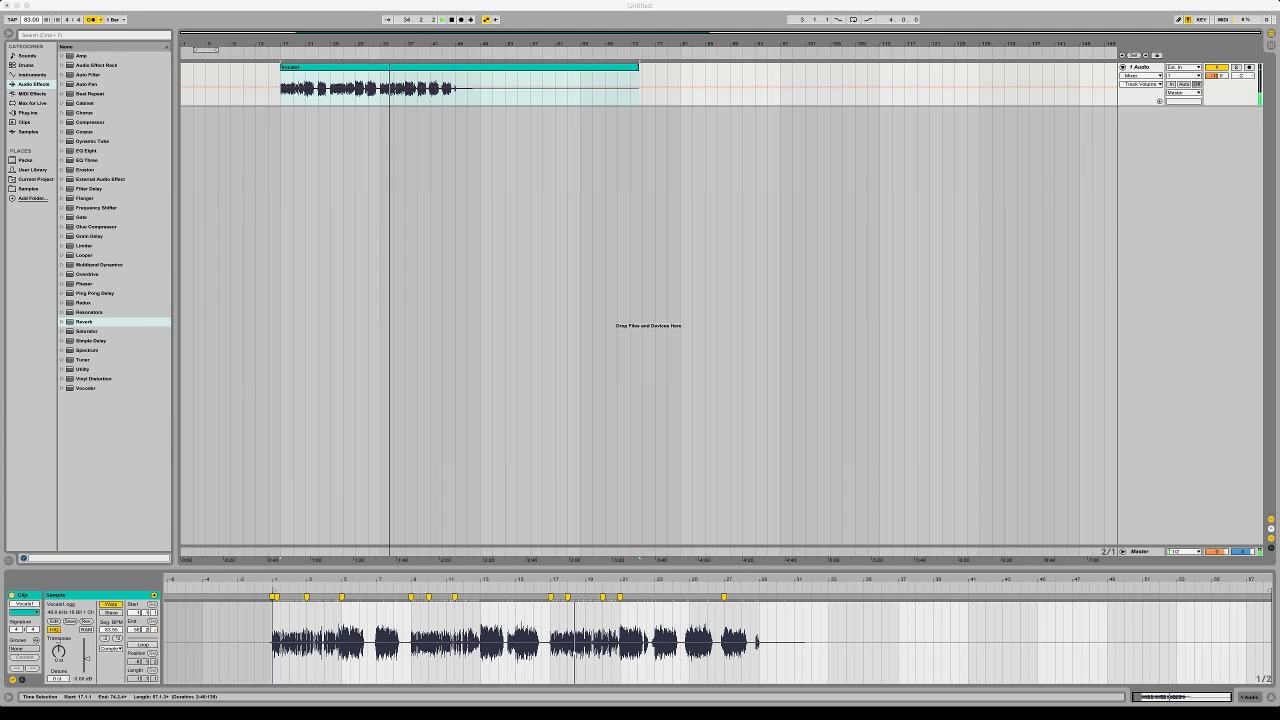
left_click_drag(640, 360, 282, 111)
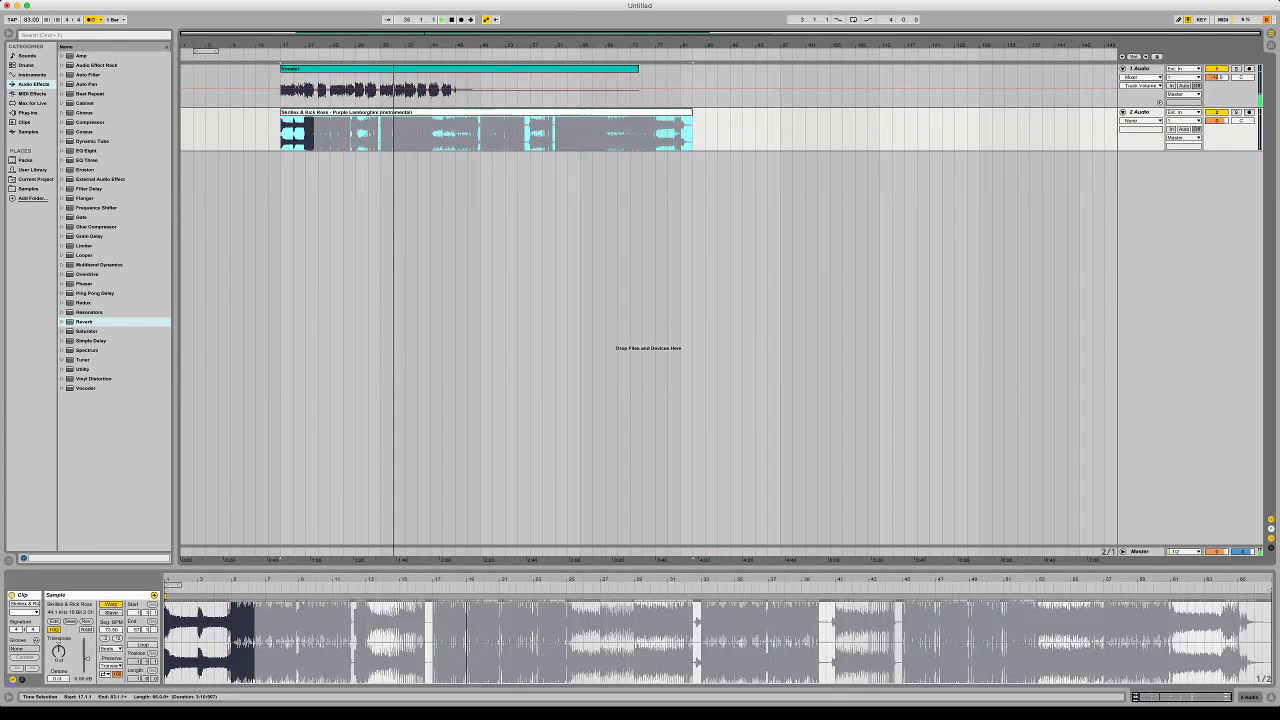
key("space")
key("space")
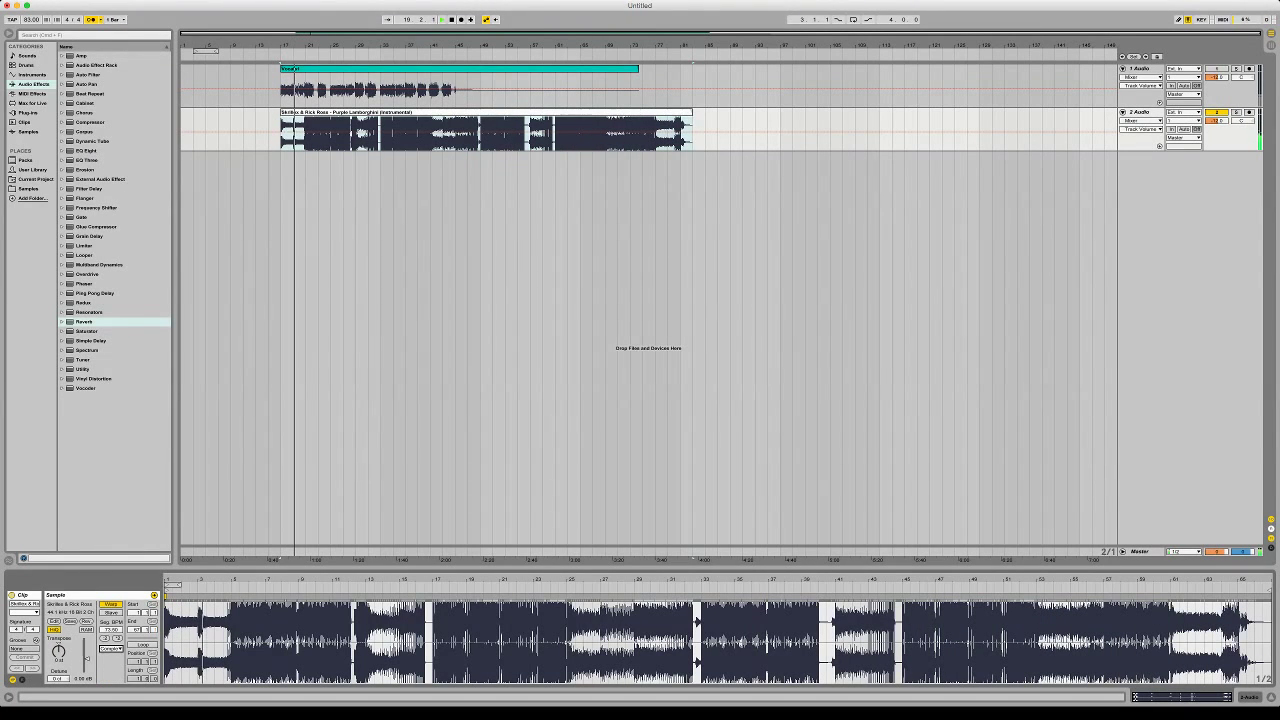
left_click_drag(31, 20, 31, 36)
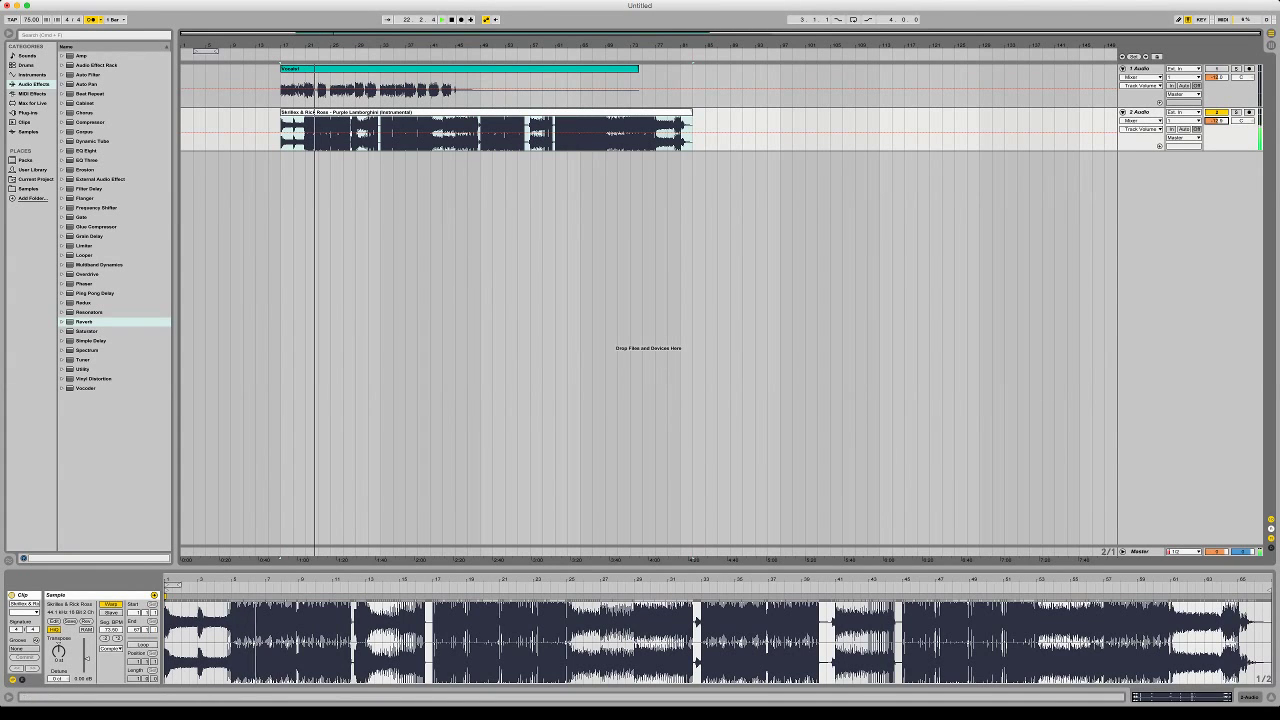
Move the vocal clip to start at bar 21, reactivate its track and adjust its volume during playback with the instrumental
left_click_drag(310, 69, 336, 69)
left_click(1216, 69)
key("space")
key("space")
left_click_drag(1216, 77, 1216, 70)
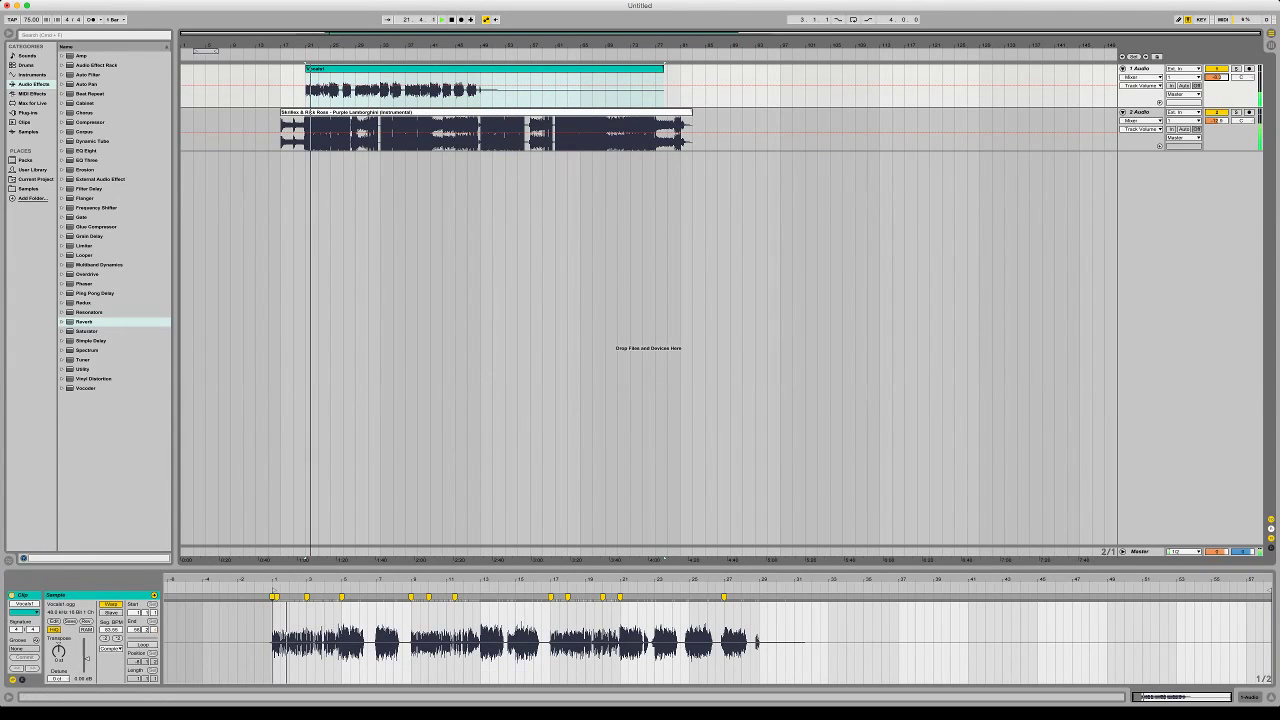
left_click_drag(1216, 77, 1216, 74)
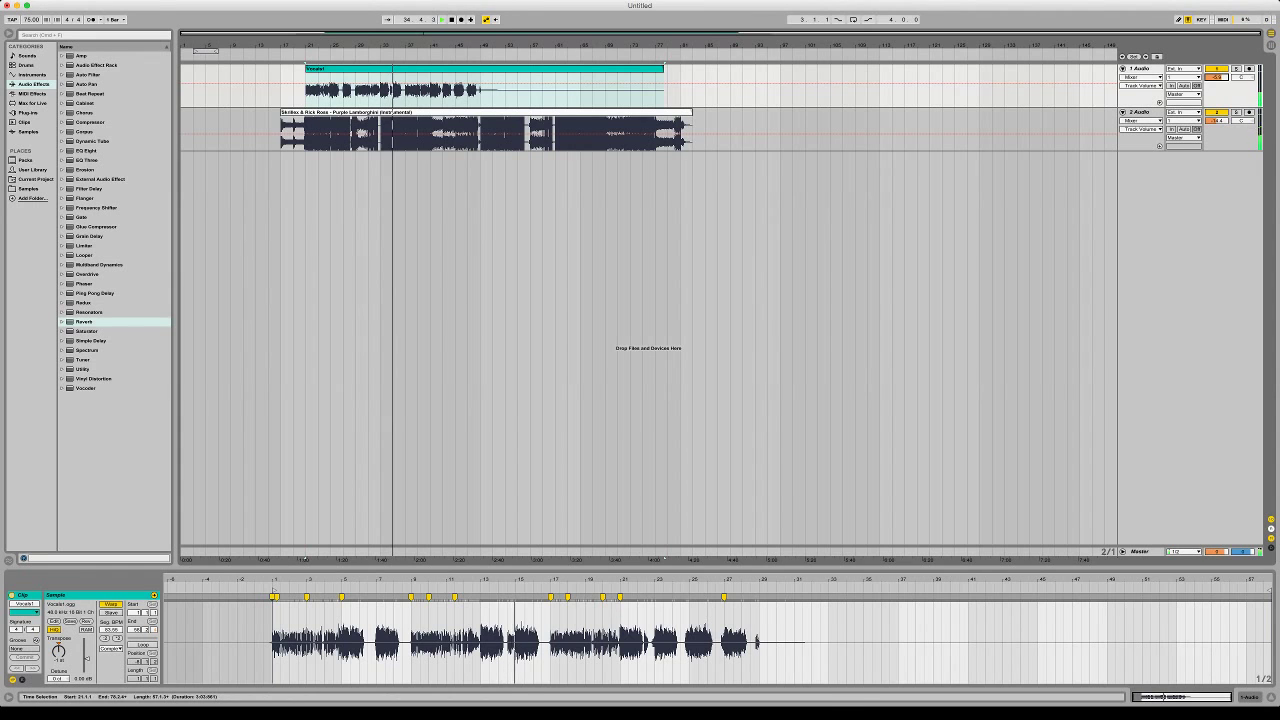
Split the vocal clip at bar 33 and delete the part before it
left_click(486, 112)
key("Up")
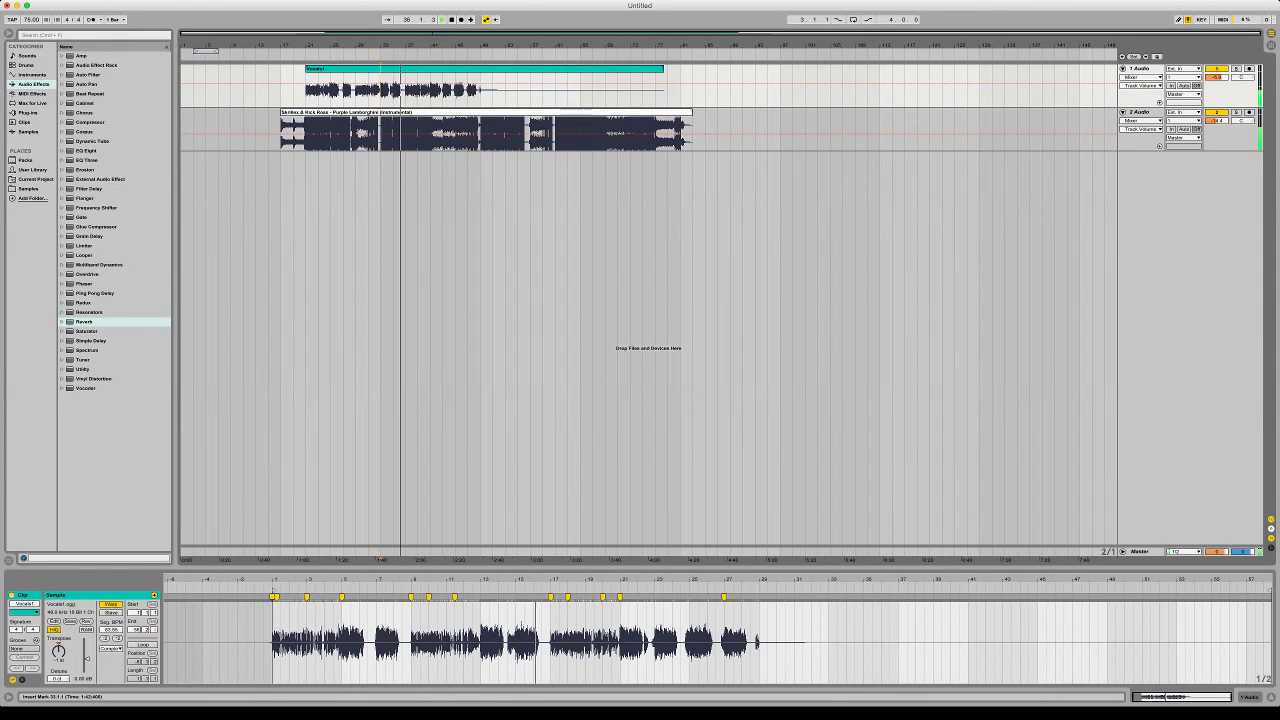
key("super+e")
left_click(342, 69)
key("Delete")
Add a warp marker at bar 13 of the vocal sample and align the following phrase to bar 15 with another
left_click(420, 69)
key("space")
key("space")
left_click_drag(480, 580, 500, 662)
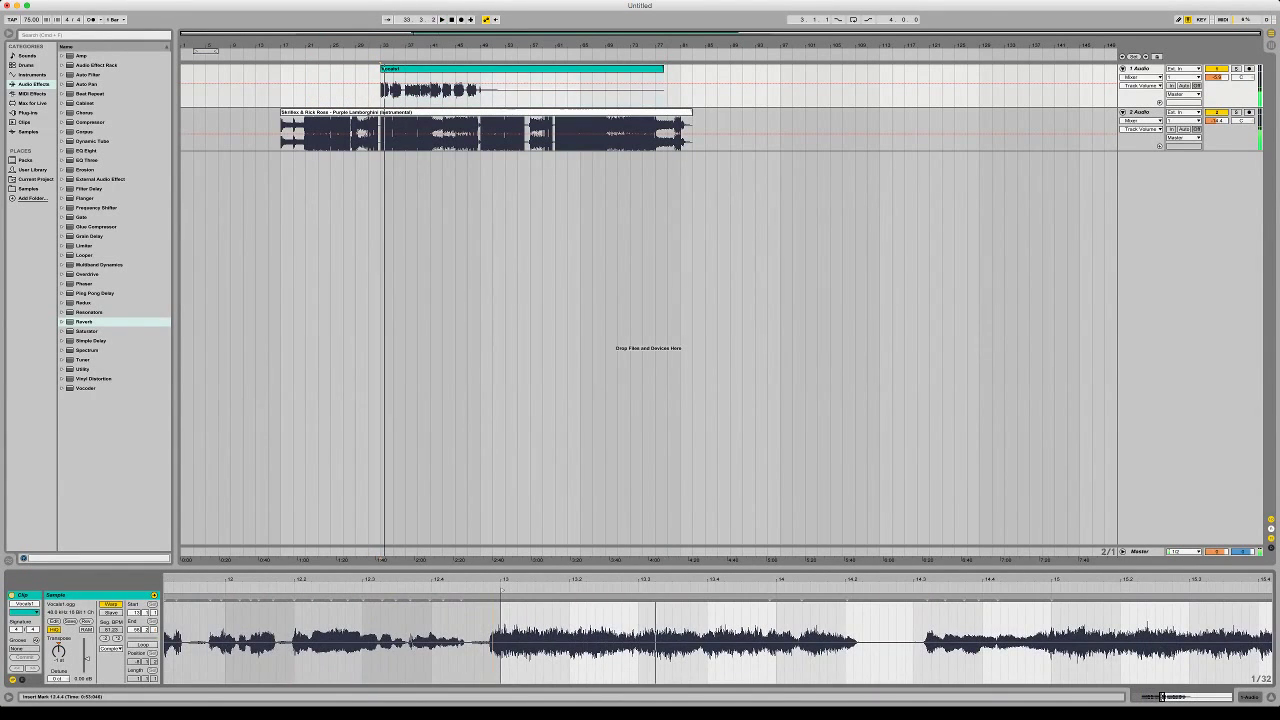
double_click(501, 593)
key("minus")
key("minus")
key("minus")
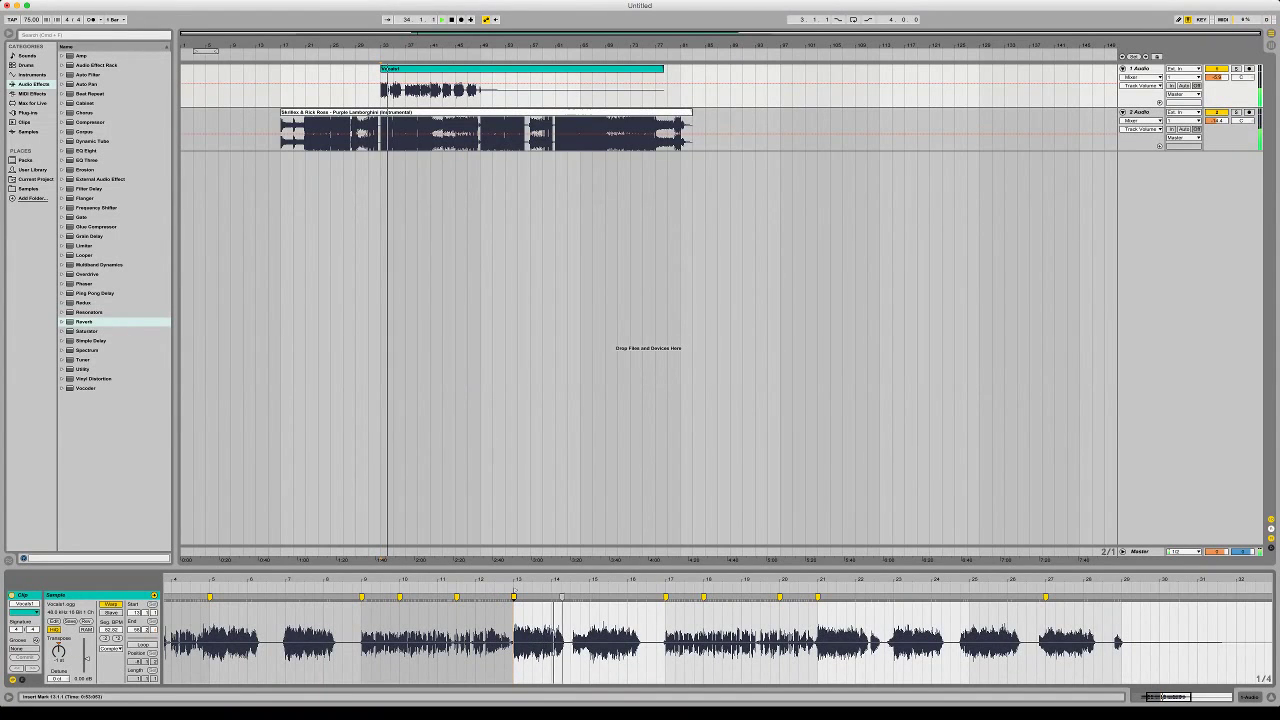
key("plus")
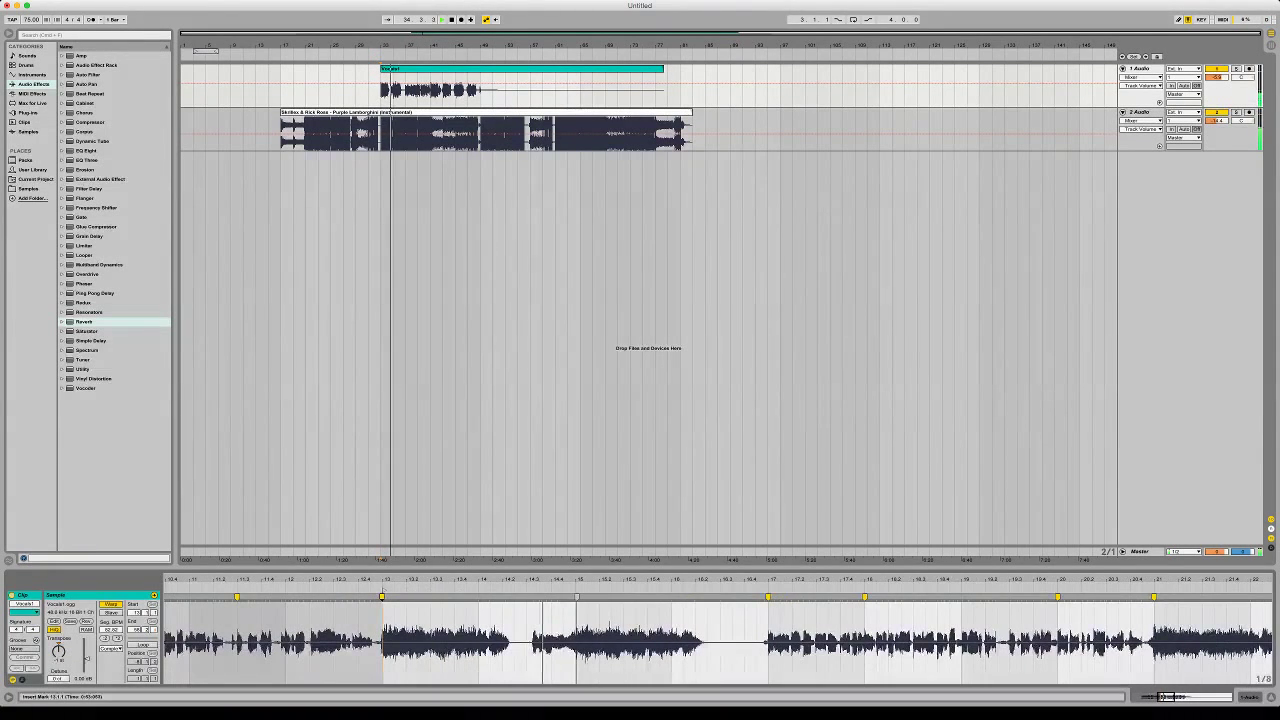
left_click_drag(577, 597, 575, 597)
Split the vocal clip at bar 37 and delete everything after it
left_click(394, 91)
left_click_drag(405, 45, 614, 140)
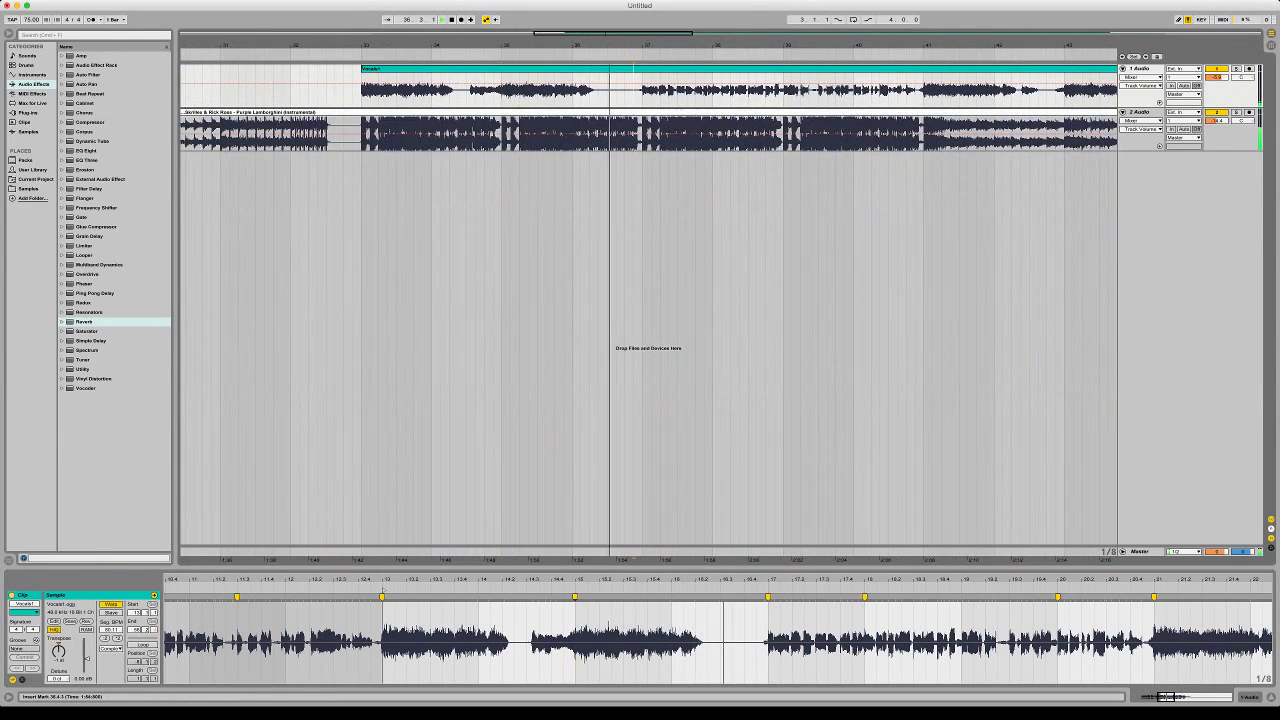
left_click(642, 90)
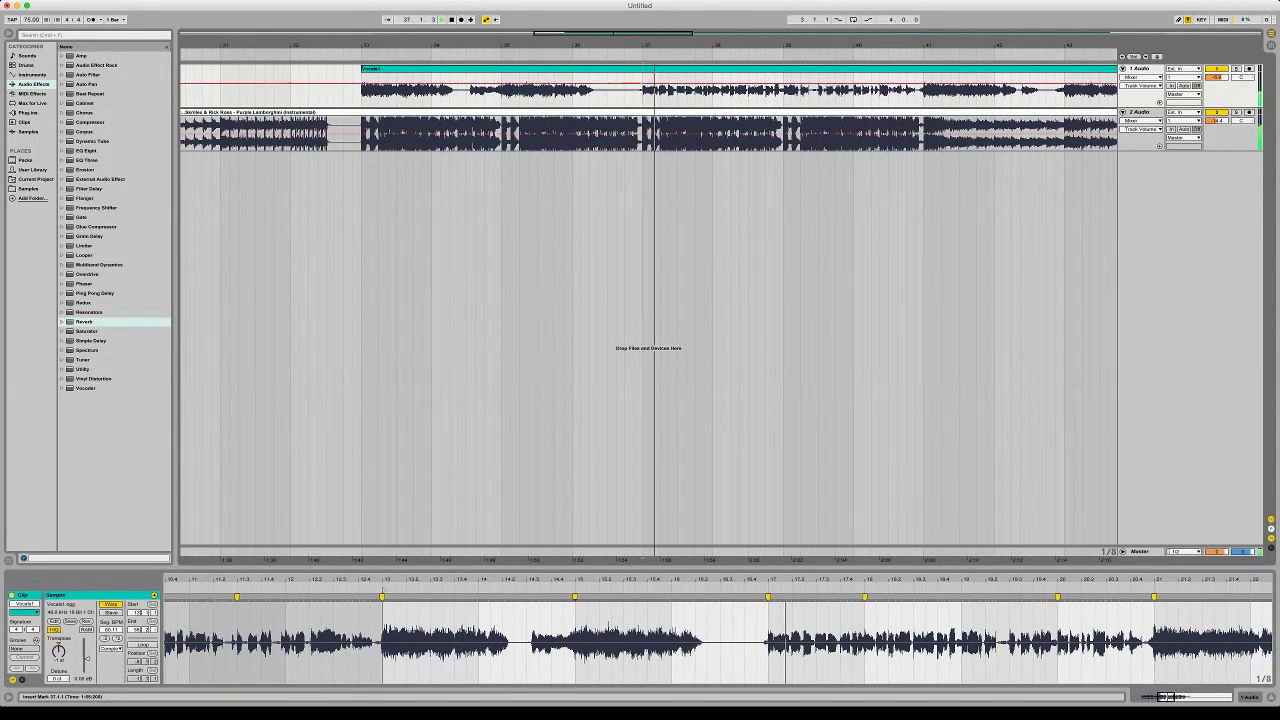
key("super+e")
left_click_drag(645, 45, 645, 5)
key("Delete")
Split the vocal clip at bar 35 and move the second part to bar 36.2
key("space")
left_click(527, 69)
left_click_drag(515, 45, 490, 140)
key("space")
key("space")
left_click(637, 97)
left_click(706, 90)
key("super+e")
left_click_drag(735, 69, 890, 69)
Duplicate the vocal section from bar 34 to the end of the phrase directly after itself and replay it
left_click_drag(630, 90, 583, 90)
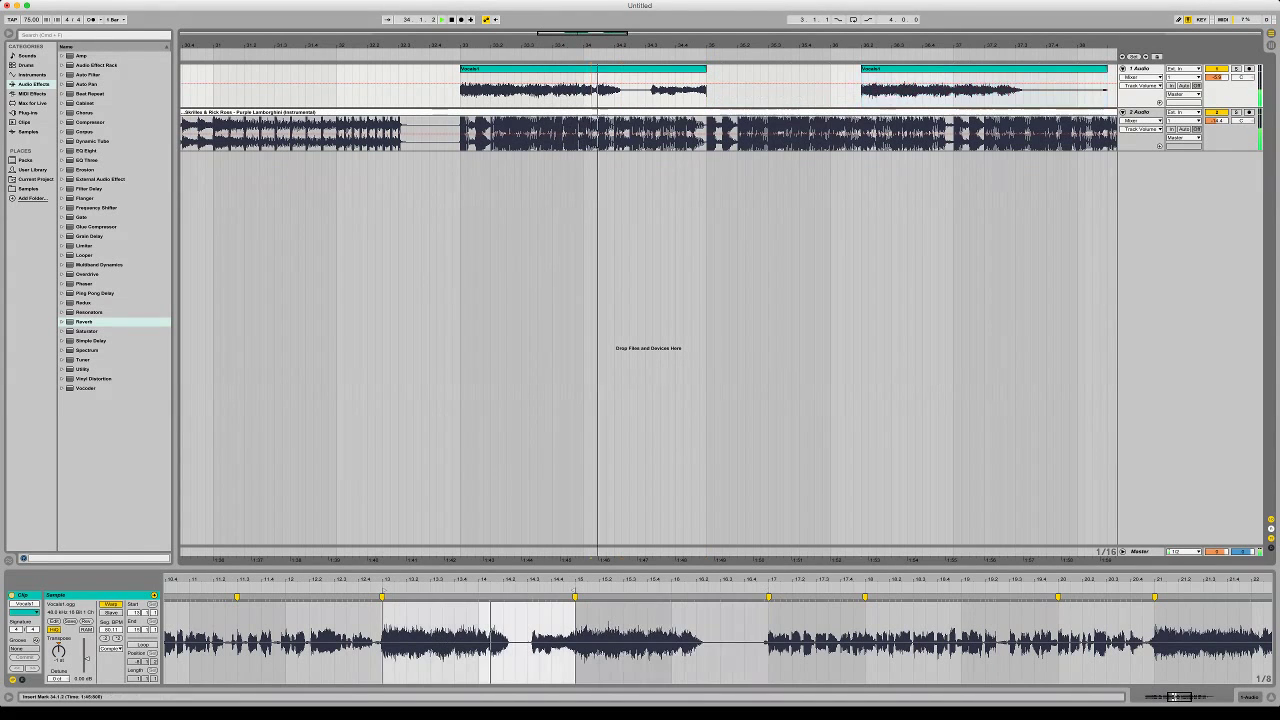
key("super+d")
left_click(560, 90)
key("space")
key("space")
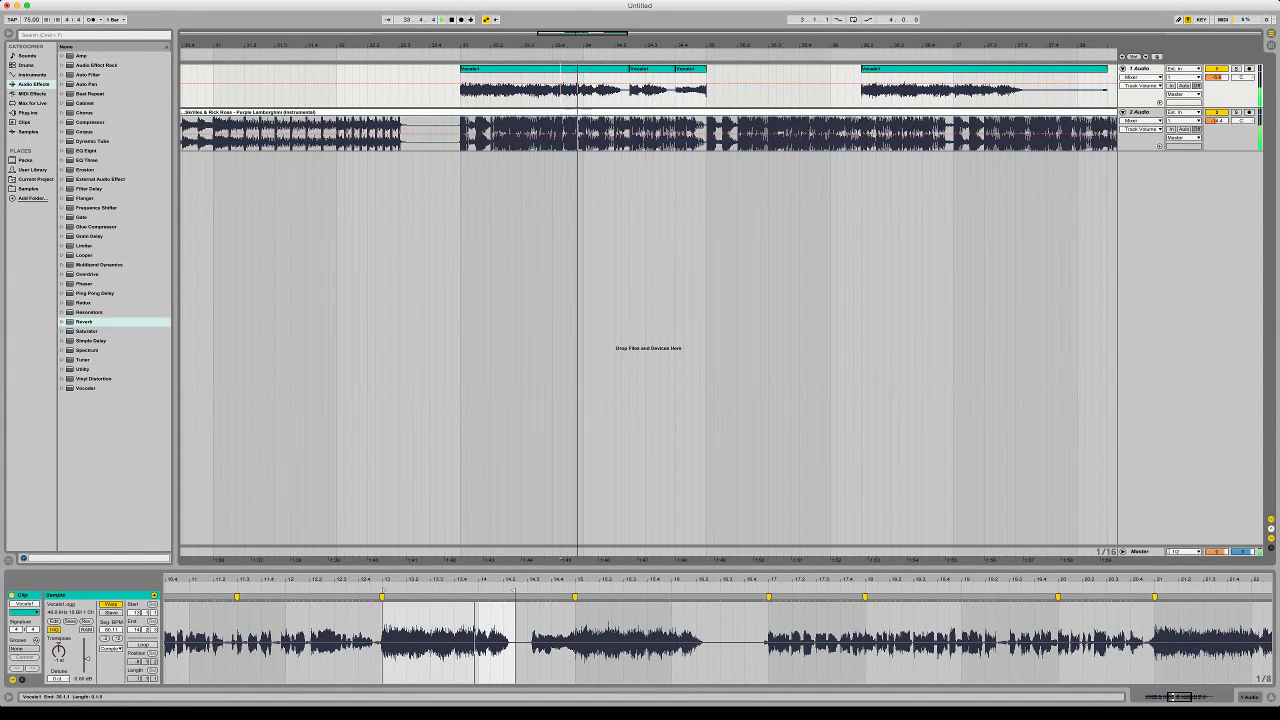
Delete the leftover vocal fragment before bar 35 and the duplicated section, replaying the shortened first clip
left_click(690, 69)
key("Delete")
left_click(580, 90)
key("space")
key("space")
left_click(650, 69)
key("Delete")
left_click(507, 90)
key("space")
key("space")
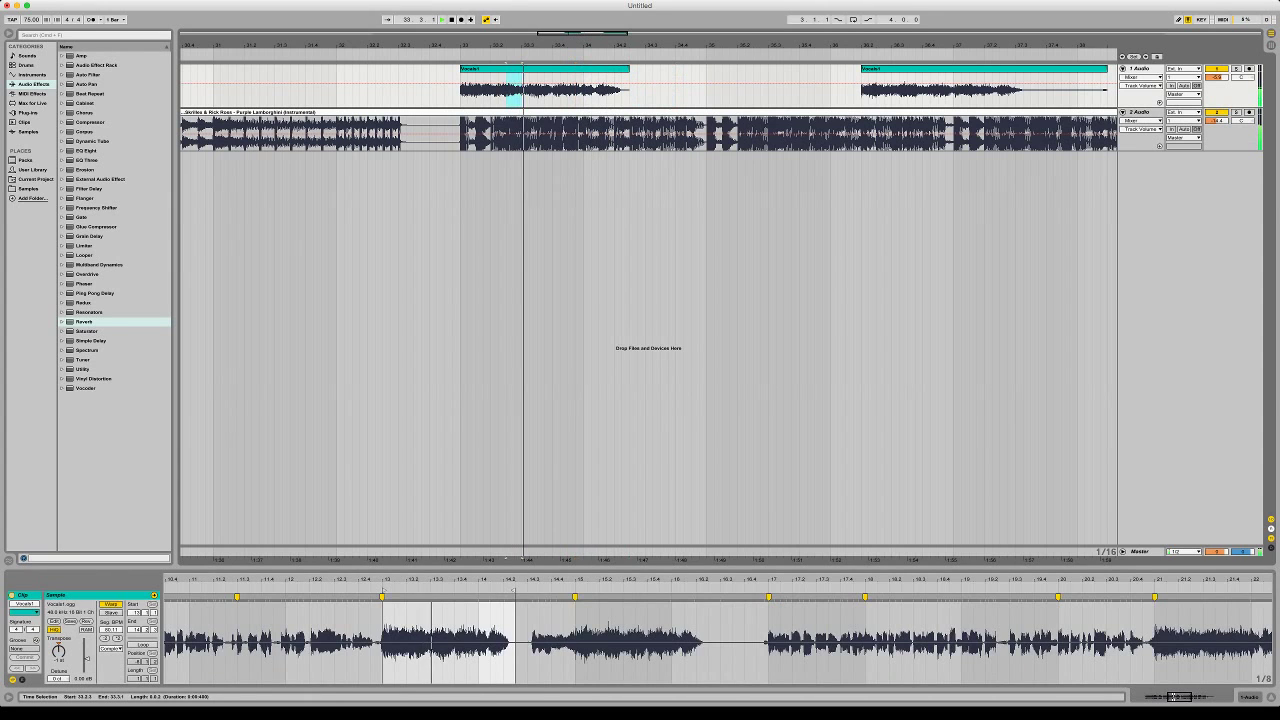
Duplicate the short vocal slice just after bar 34 twice in a row to build a stutter
left_click(583, 90)
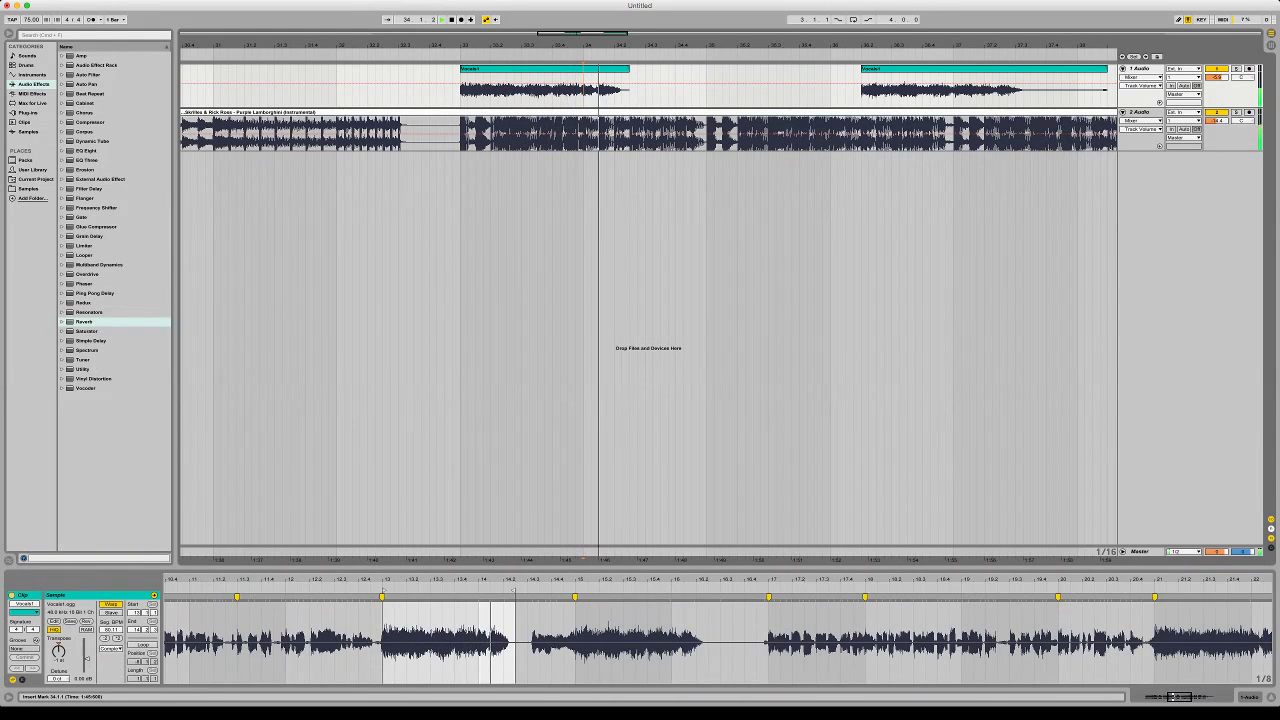
key("super+d")
left_click(583, 90)
key("space")
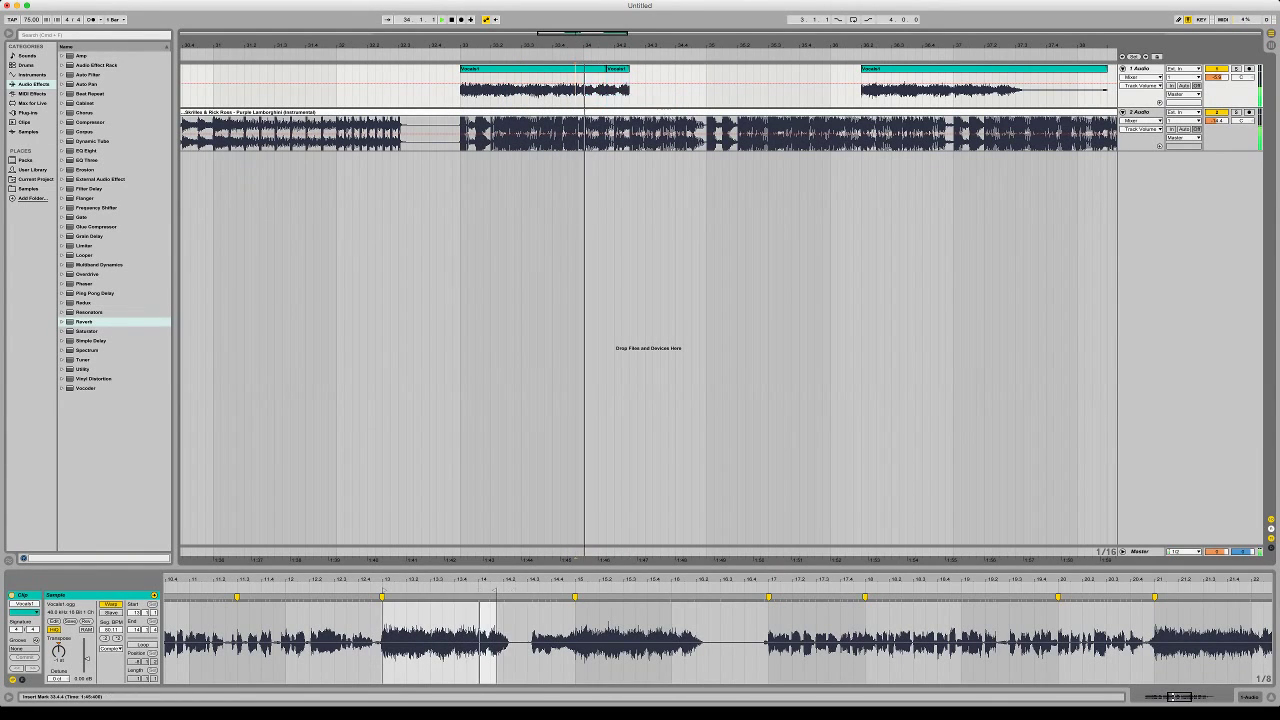
left_click(616, 69)
key("super+d")
left_click(583, 90)
key("space")
left_click_drag(606, 98, 629, 98)
key("space")
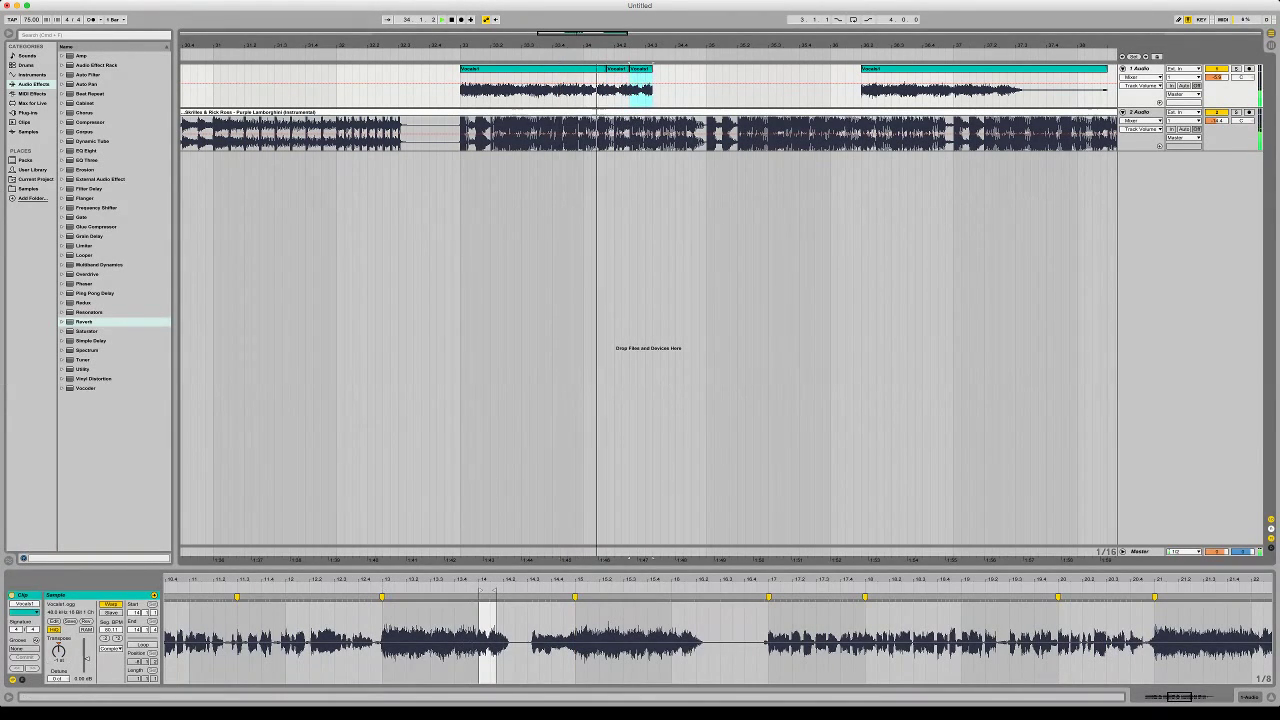
Raise the transposition of the last repeated vocal slice and replay the stutter
left_click_drag(58, 651, 58, 635)
key("space")
key("space")
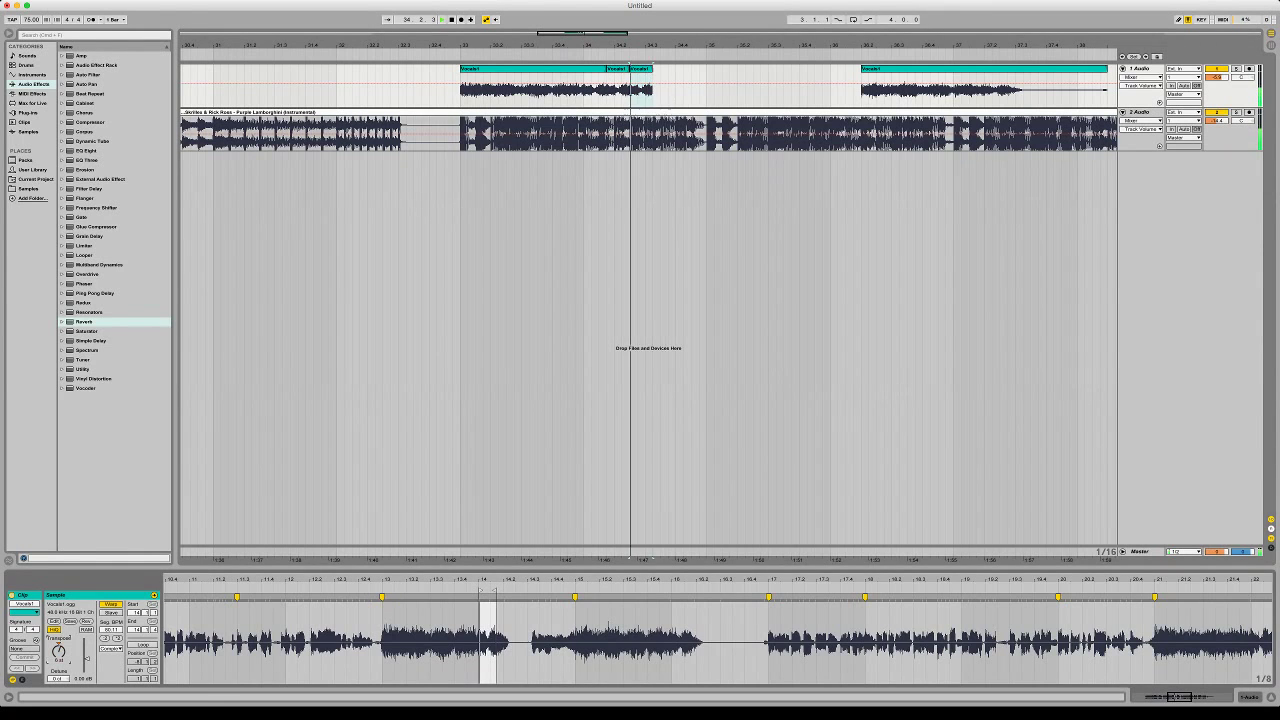
key("space")
key("space")
key("space")
key("space")
type("5")
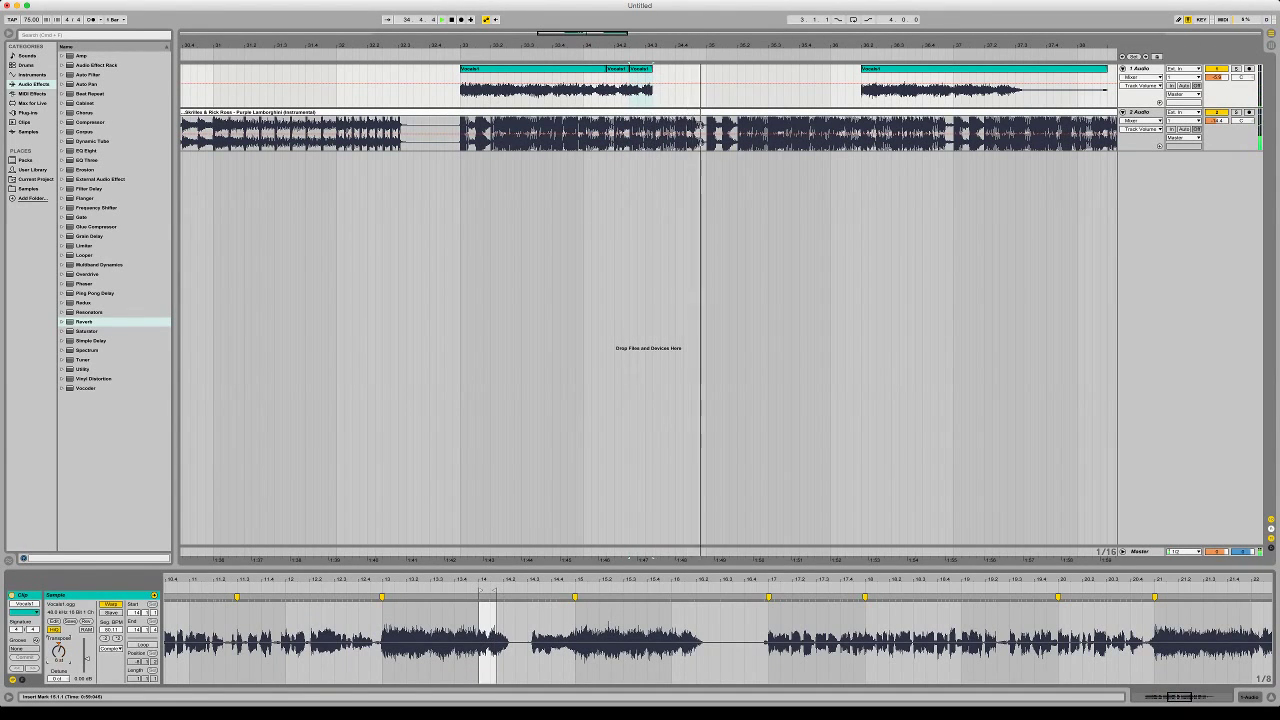
key("space")
Extend the start of the first vocal clip back to just before bar 32 and play the lead-in to bar 33
left_click_drag(461, 69, 329, 88)
key("space")
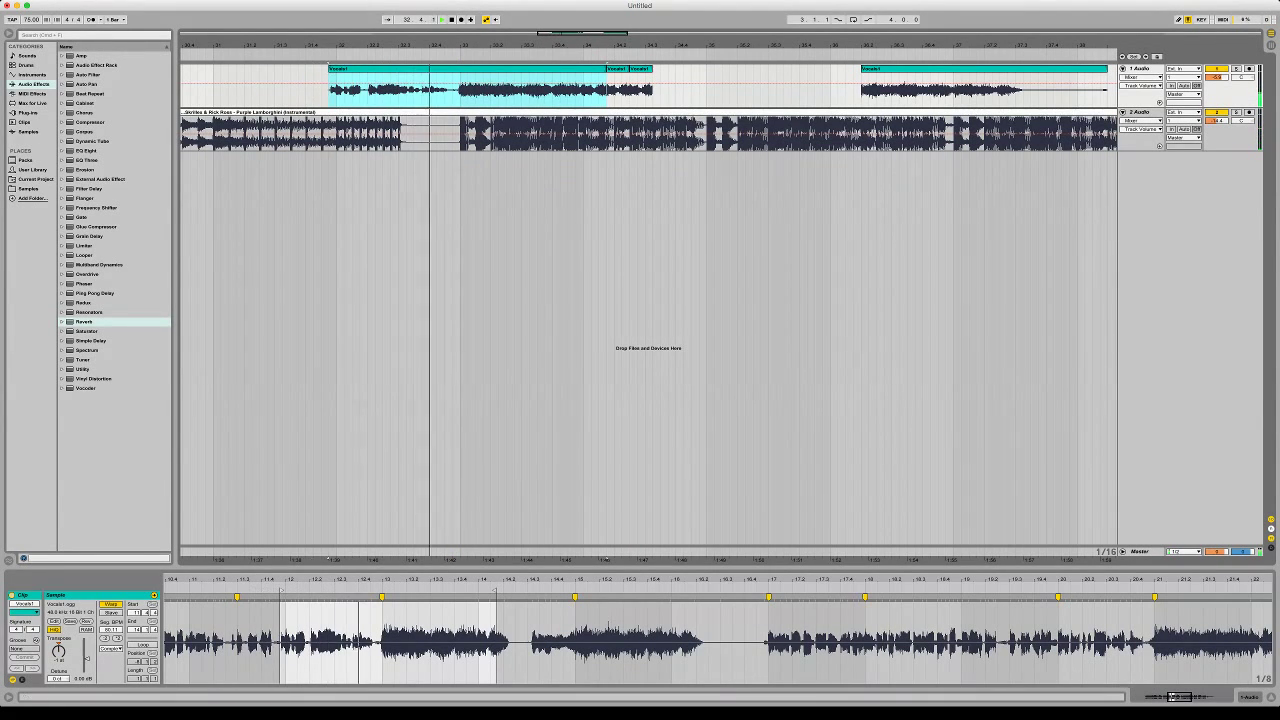
left_click(463, 90)
left_click_drag(463, 45, 404, 110)
key("space")
key("space")
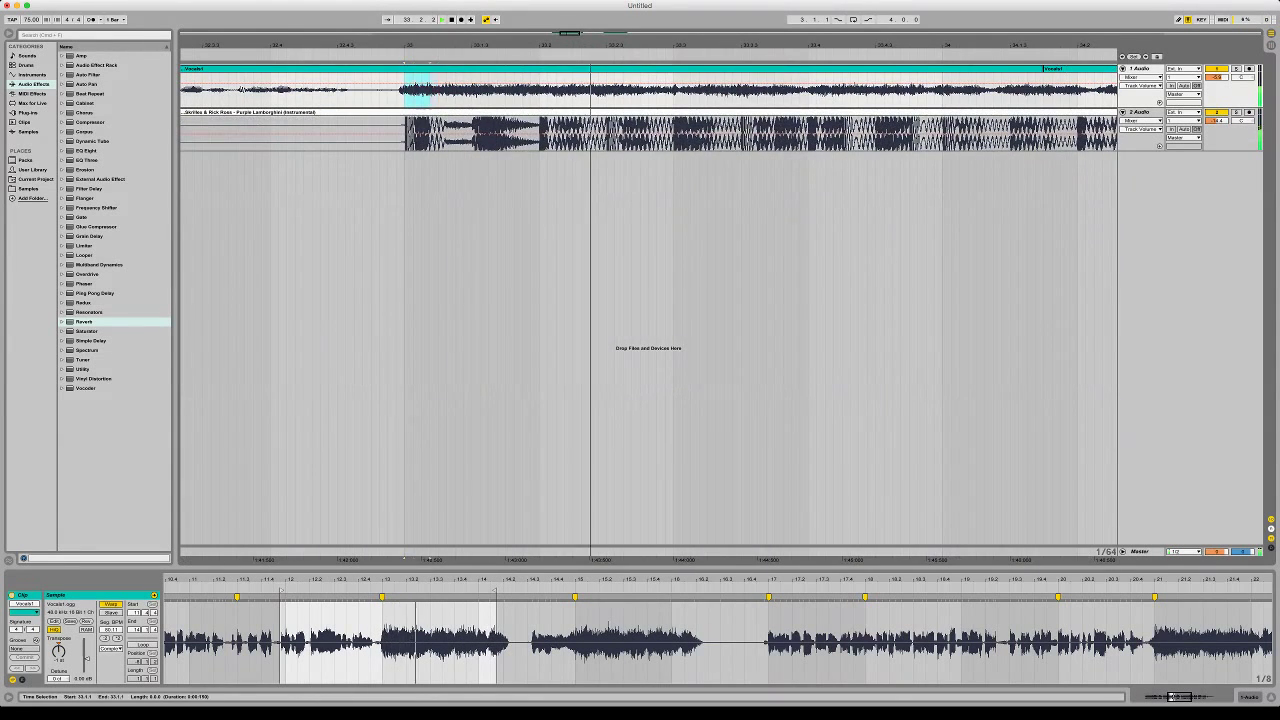
Try to move the short vocal slice at bar 33 ahead of the downbeat
left_click_drag(421, 69, 388, 69)
left_click(303, 90)
key("space")
key("space")
key("super+z")
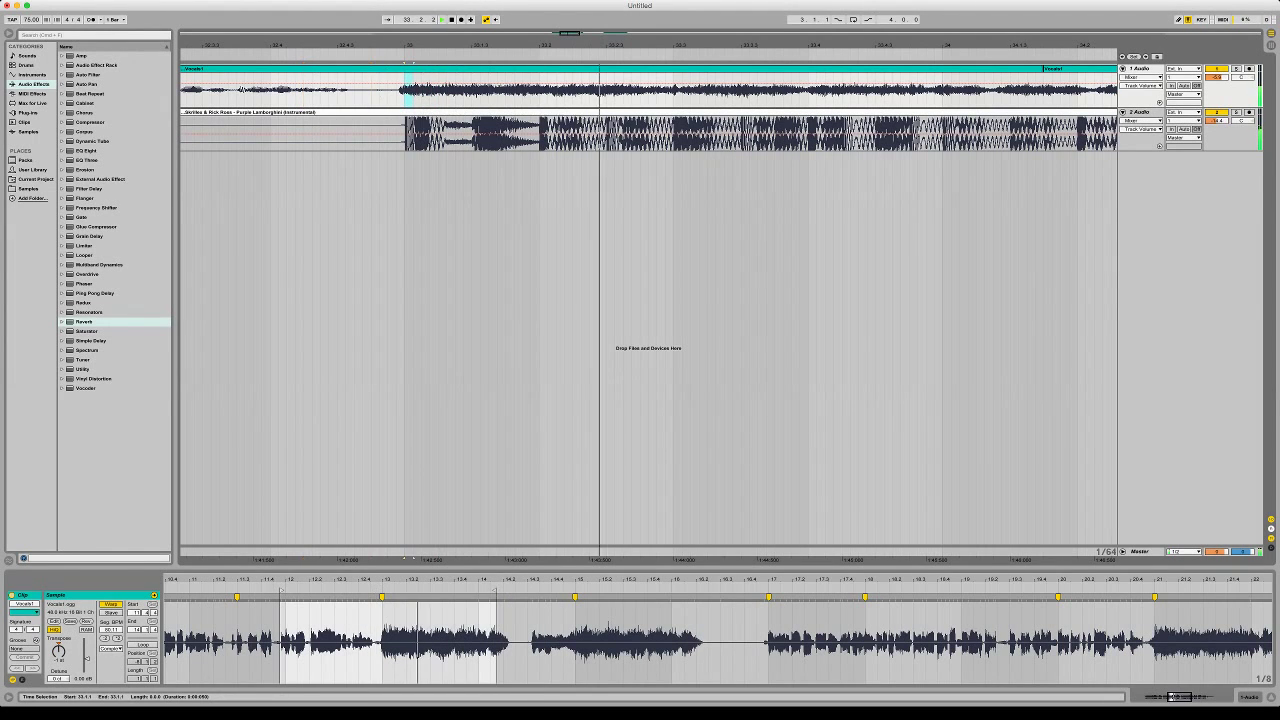
Copy the short vocal slice at the start of bar 33 and try pasting it twice just ahead of the downbeat
key("super+c")
left_click(362, 90)
key("super+v")
left_click(379, 90)
key("super+v")
key("super+z")
key("super+z")
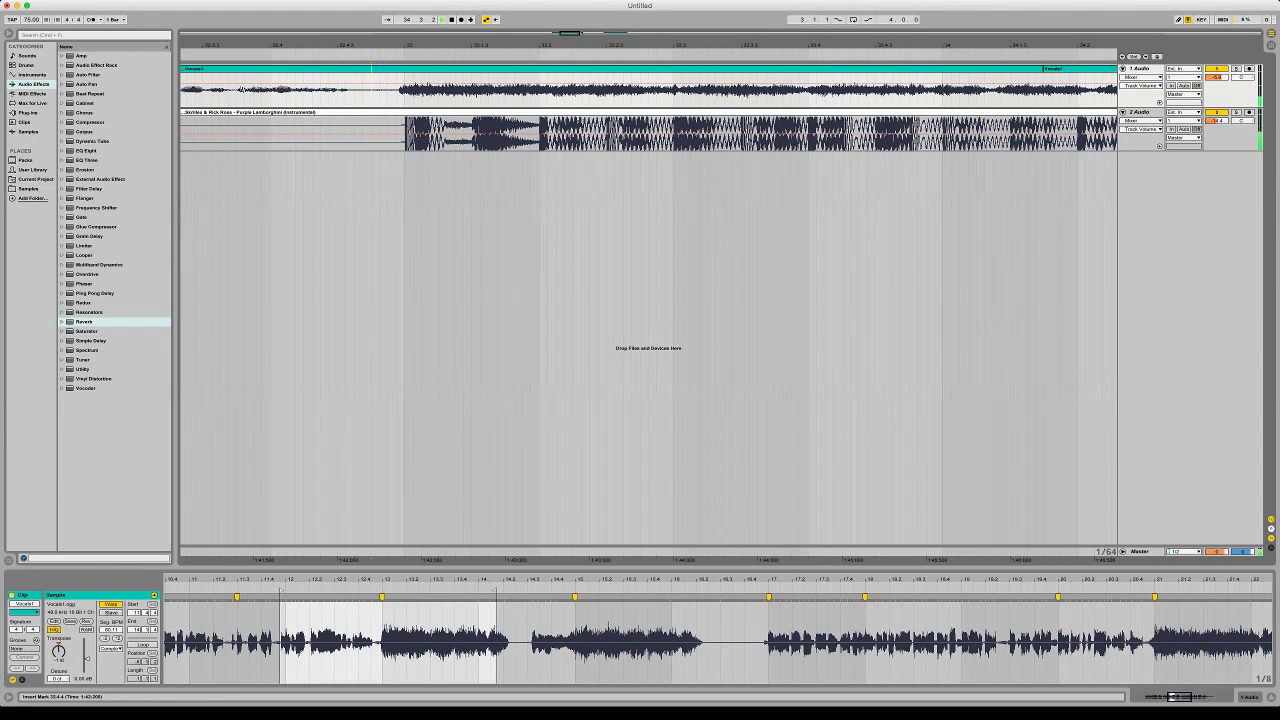
Paste the copied vocal slice three times at even spacing from 32.4.3 to 32.4.4 and replay the lead-in
left_click(337, 90)
key("super+v")
left_click(354, 90)
key("super+v")
left_click(371, 90)
key("super+v")
left_click(312, 90)
key("space")
key("space")
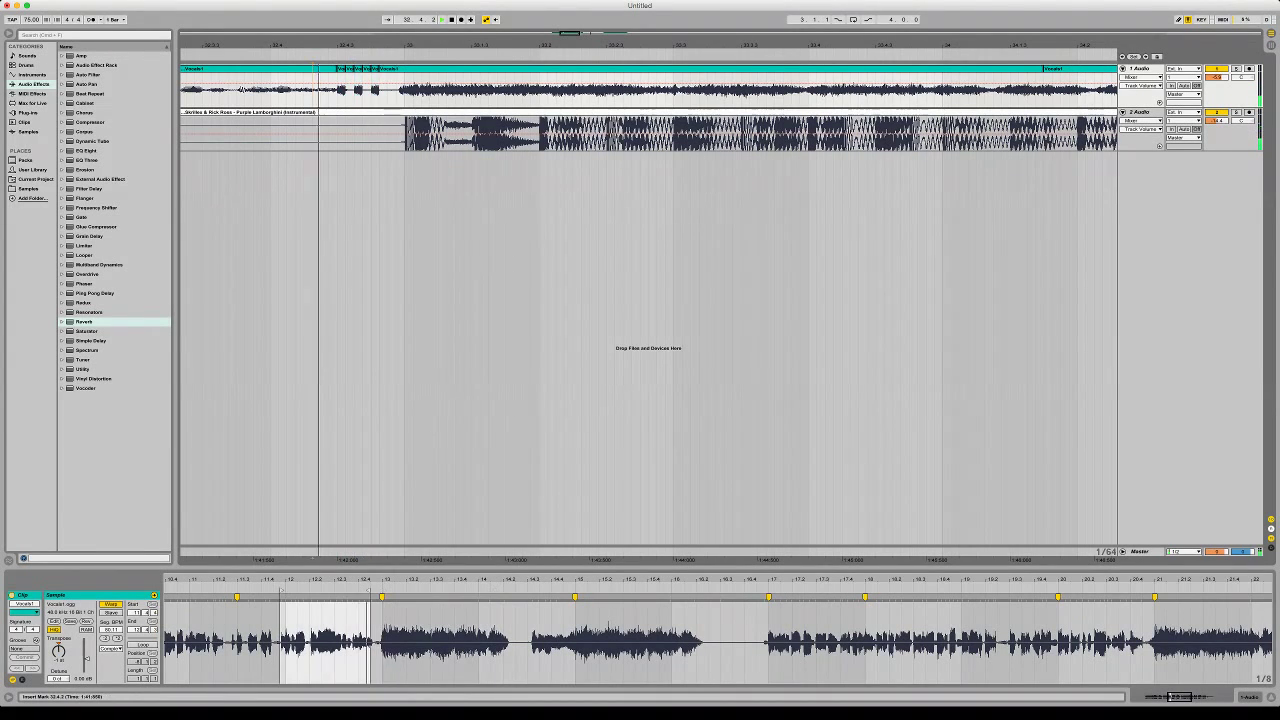
Paste a fourth copy of the vocal slice after the three-hit stutter and replay from bar 32.4
left_click(388, 90)
key("super+v")
left_click(279, 90)
key("space")
key("space")
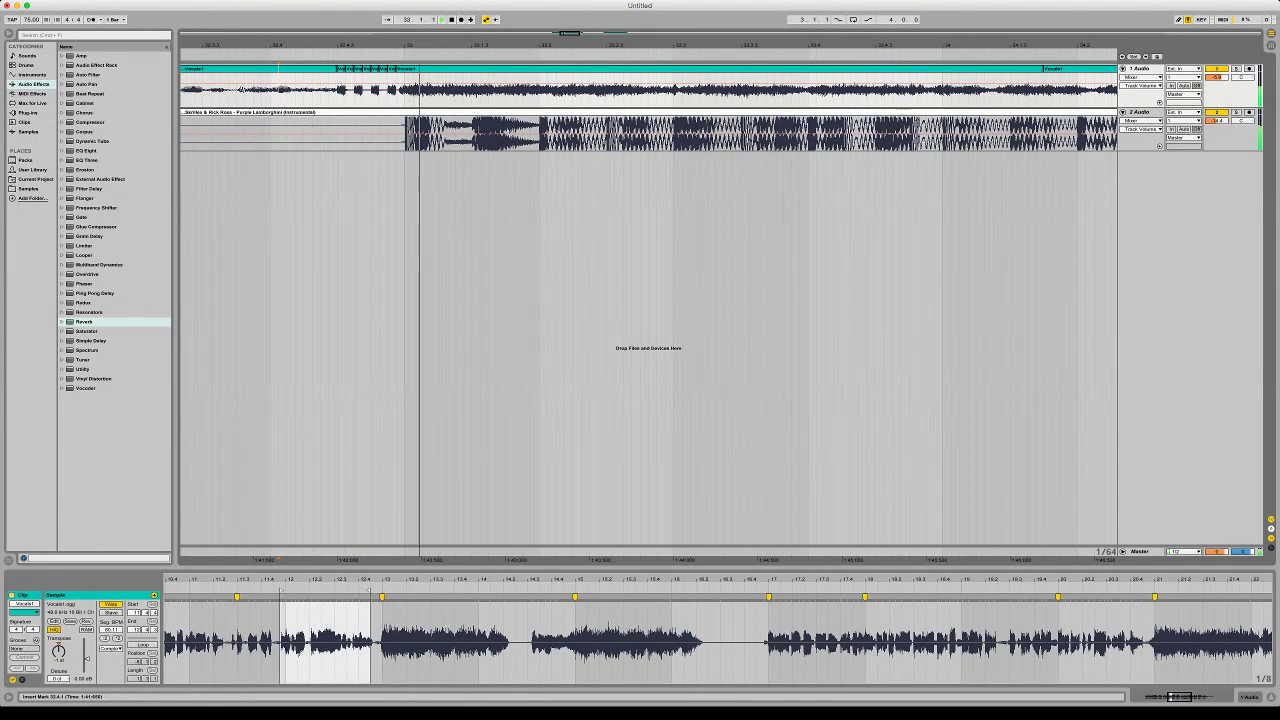
Delete the vocal between the third stutter slice and bar 33, leaving a gap before the drop, and replay it
left_click_drag(279, 90, 296, 90)
key("space")
key("space")
left_click_drag(404, 90, 379, 90)
key("Delete")
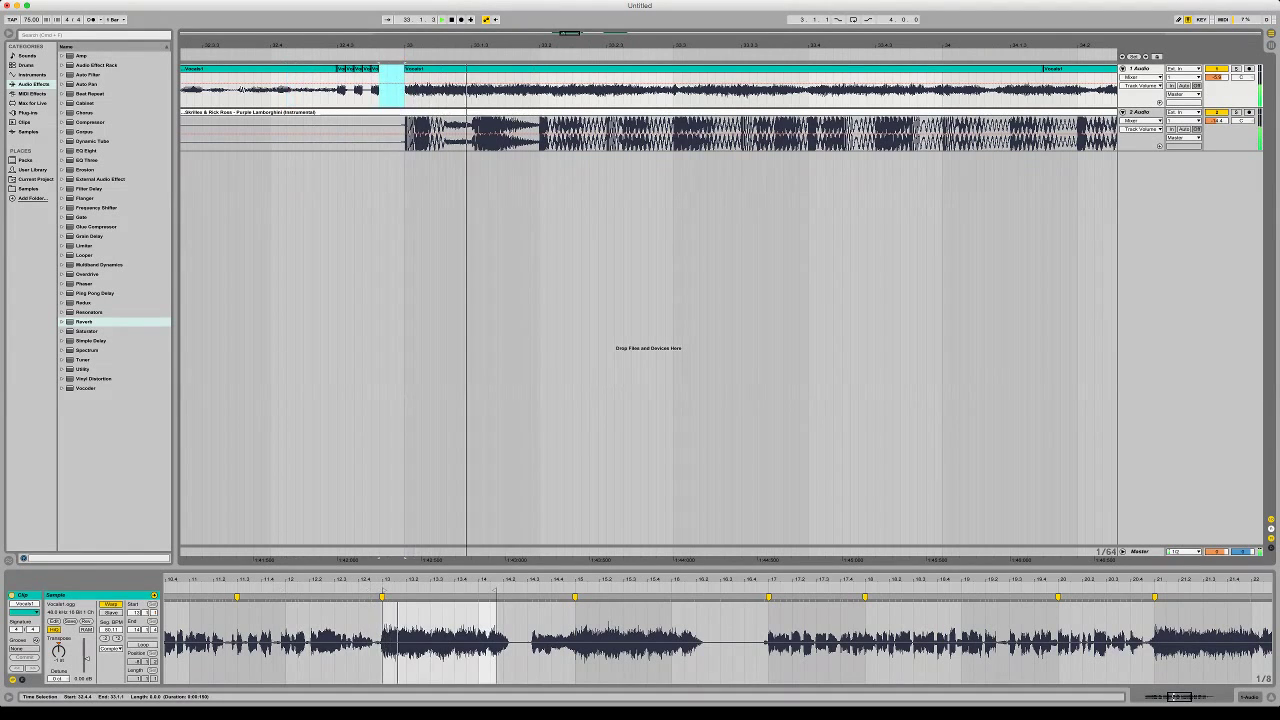
left_click(305, 90)
key("space")
key("space")
Play the vocal stutter before bar 33 repeatedly to check how it leads into the drop
left_click(383, 588)
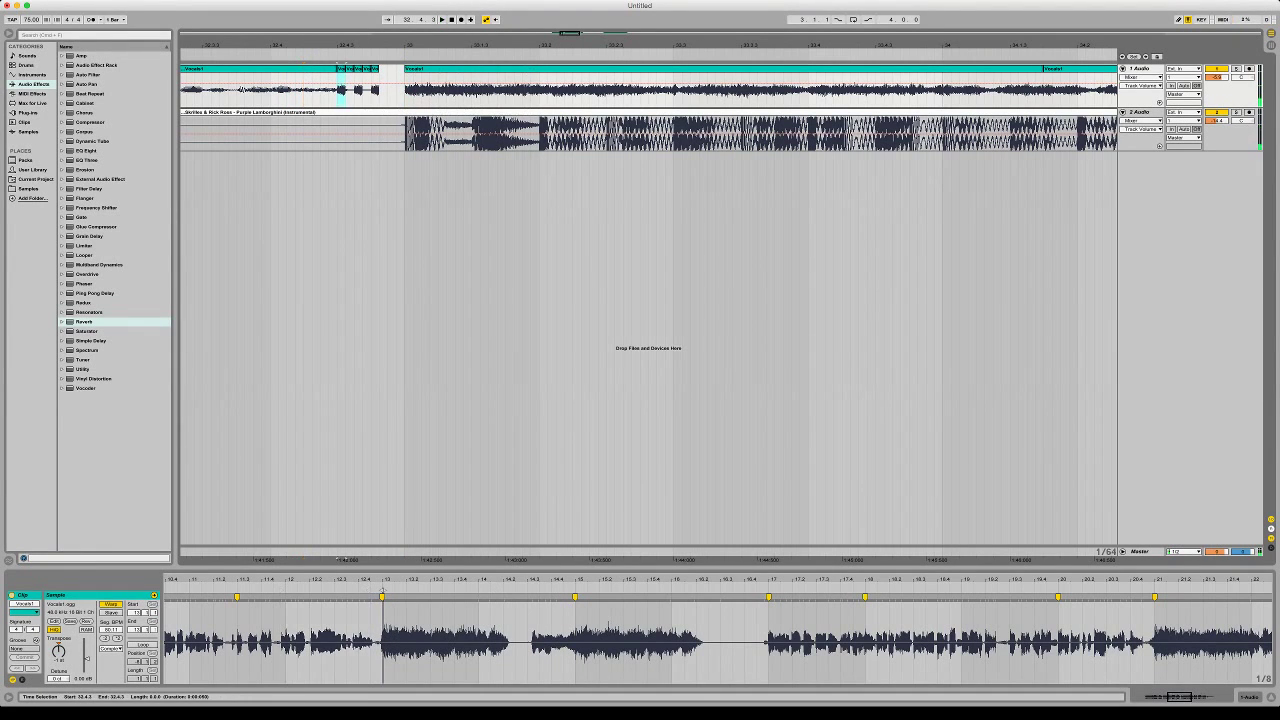
left_click_drag(383, 588, 497, 589)
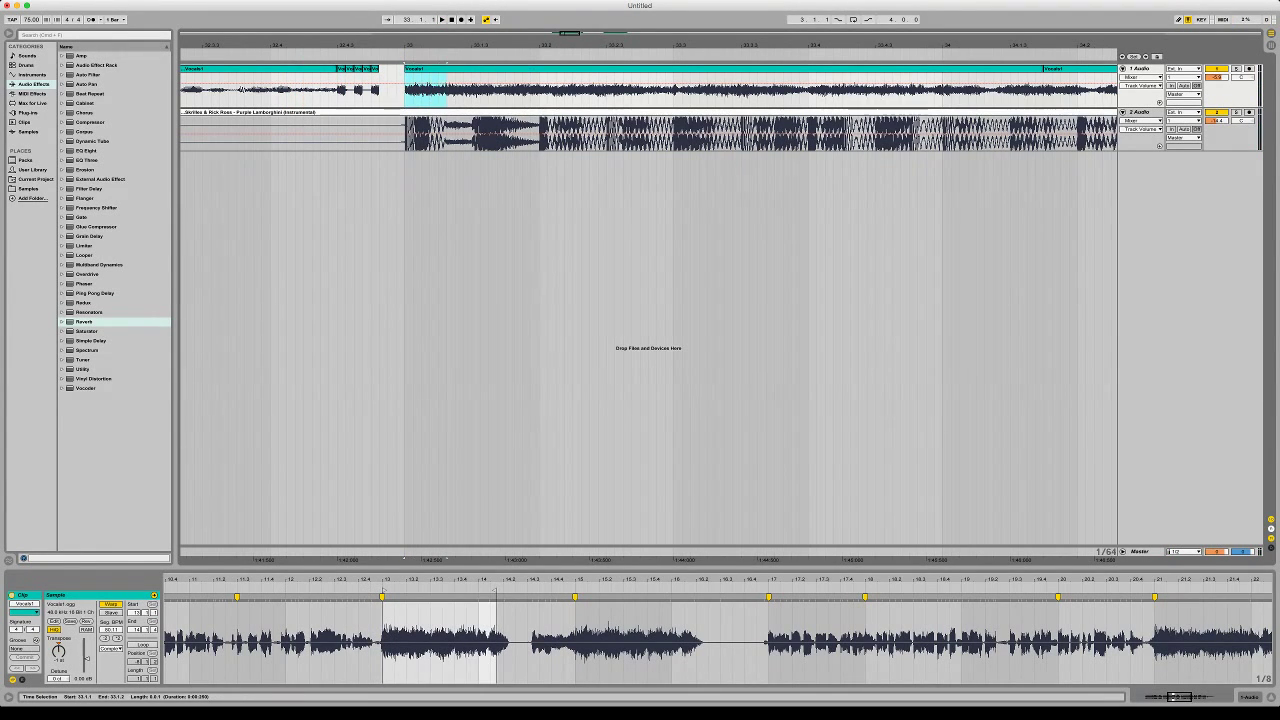
left_click(211, 90)
key("space")
left_click_drag(338, 90, 277, 90)
left_click(392, 90)
left_click(211, 90)
key("space")
key("space")
left_click(415, 90)
left_click(300, 90)
left_click(415, 90)
left_click(375, 90)
left_click(392, 90)
left_click(271, 90)
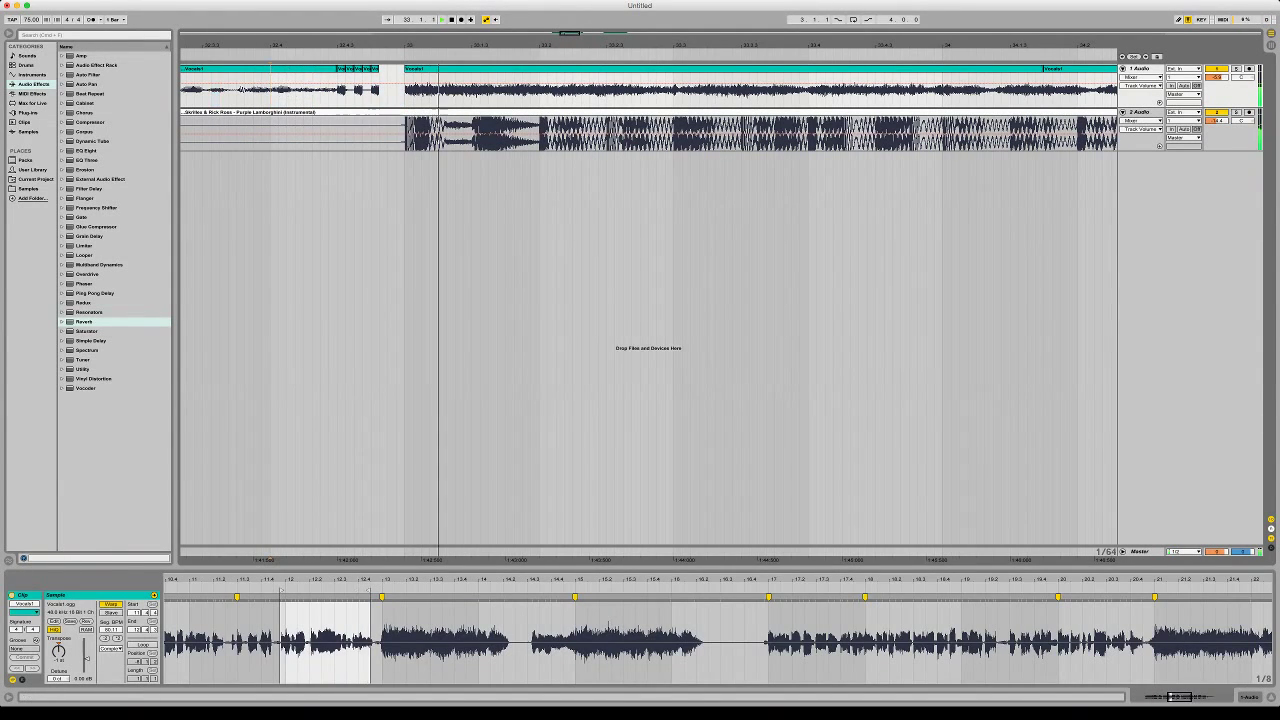
Split the main vocal clip at 33.4 and again at bar 34
left_click_drag(405, 45, 360, 28)
key("space")
left_click(578, 90)
key("super+e")
left_click(651, 90)
key("super+e")
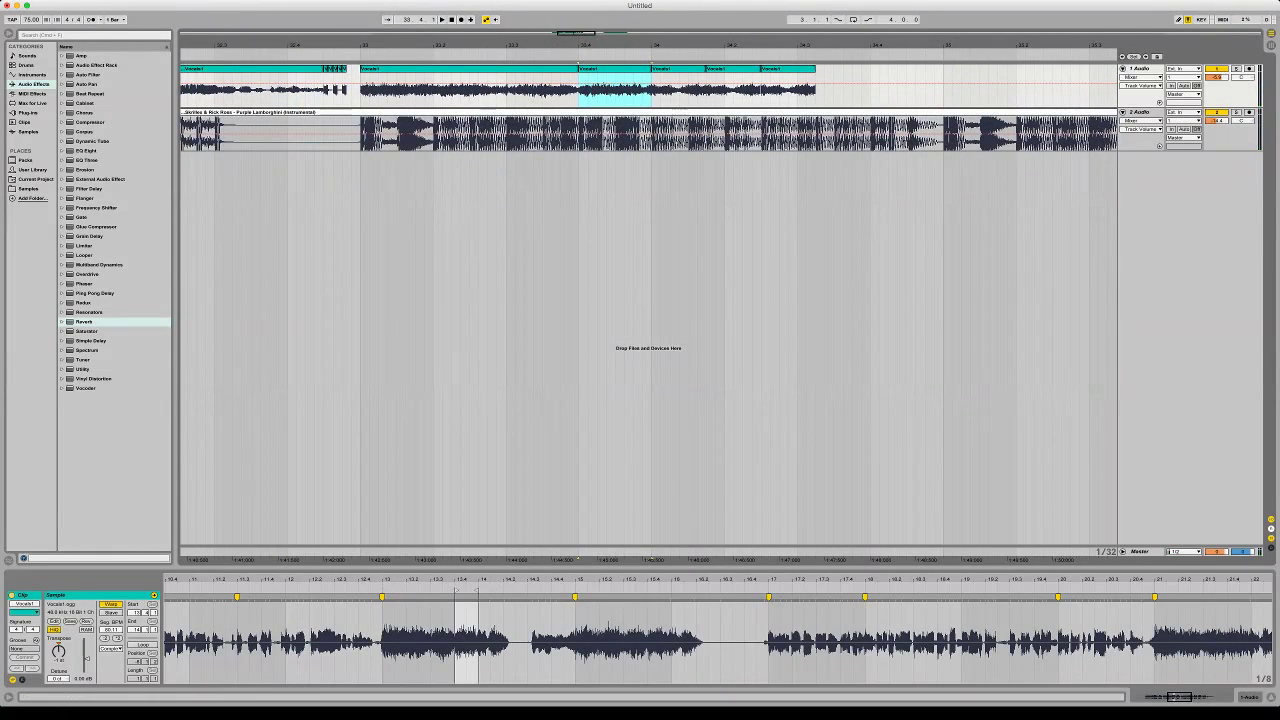
Lower the transposition of the vocal slice between 33.4 and bar 34 and replay it
left_click_drag(58, 651, 58, 656)
key("space")
key("space")
key("space")
key("space")
key("space")
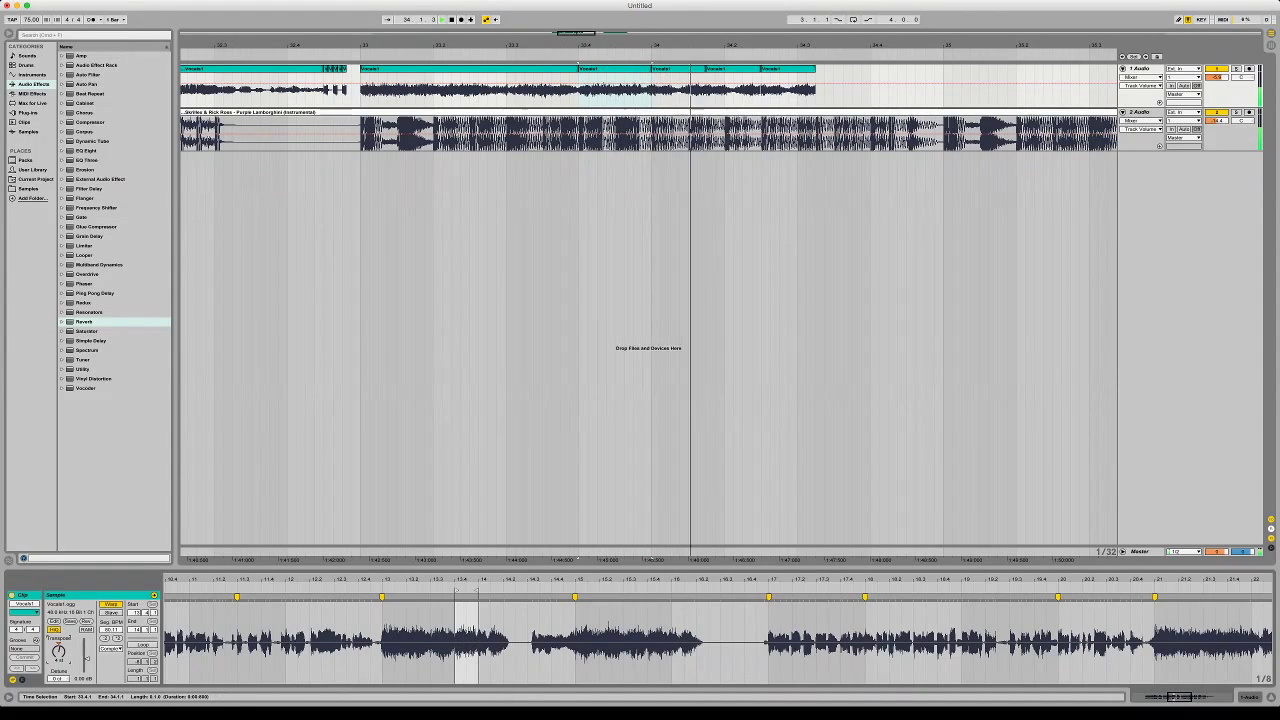
Lower the transposition of the last vocal stutter slice ending just after 34.3 and replay it
left_click(787, 69)
key("space")
key("space")
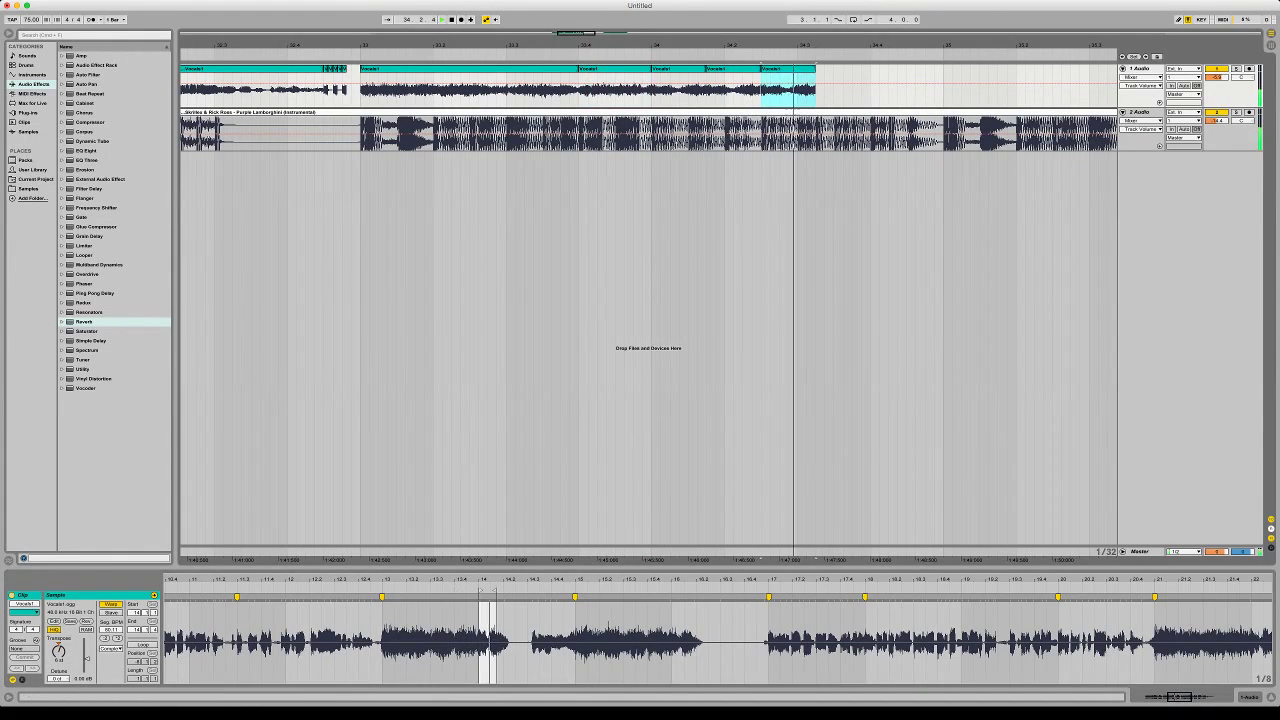
left_click_drag(58, 651, 58, 661)
key("space")
key("space")
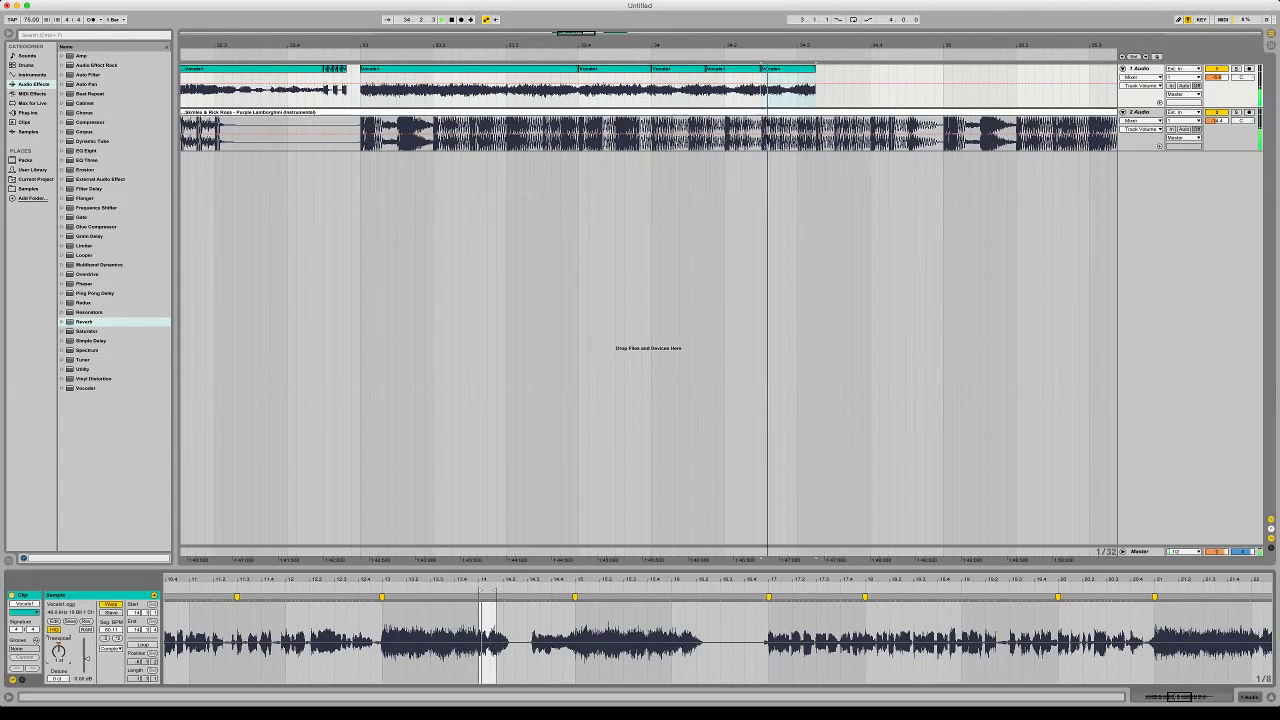
Adjust the transposition of the last vocal slice ending near 34.3 and replay the vocal from bar 33
key("space")
left_click(470, 69)
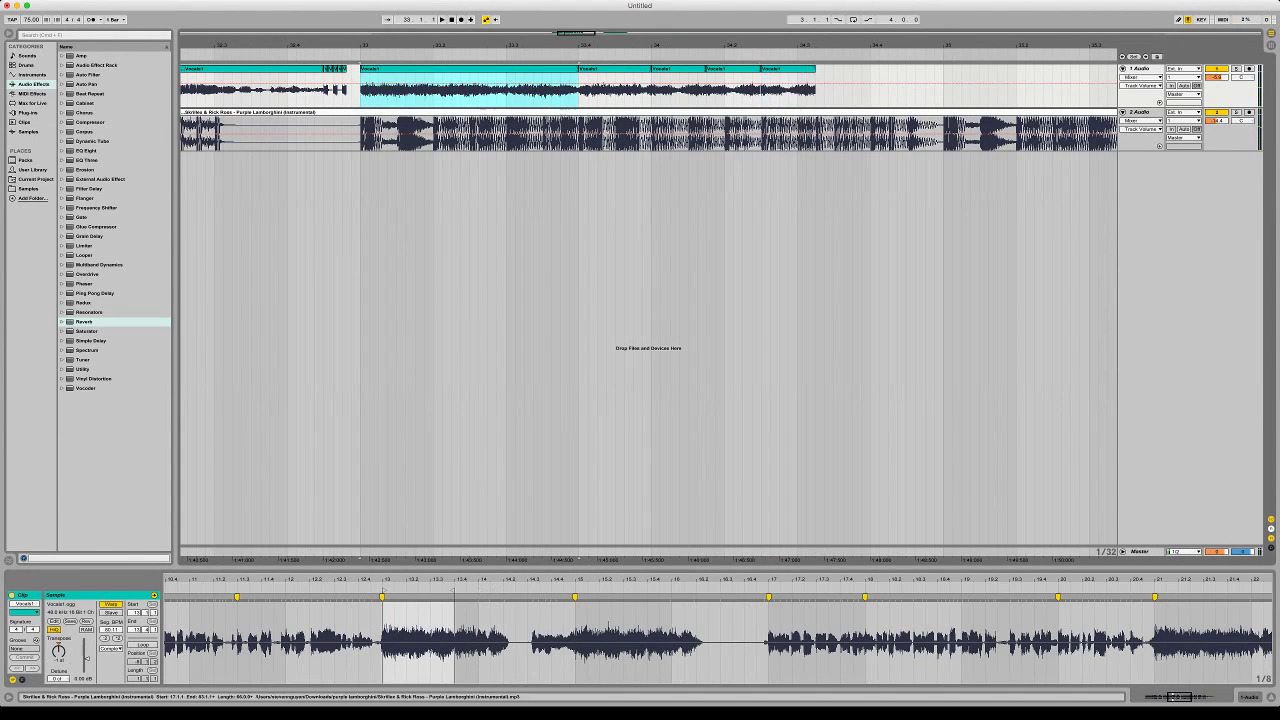
left_click(787, 69)
left_click(58, 651)
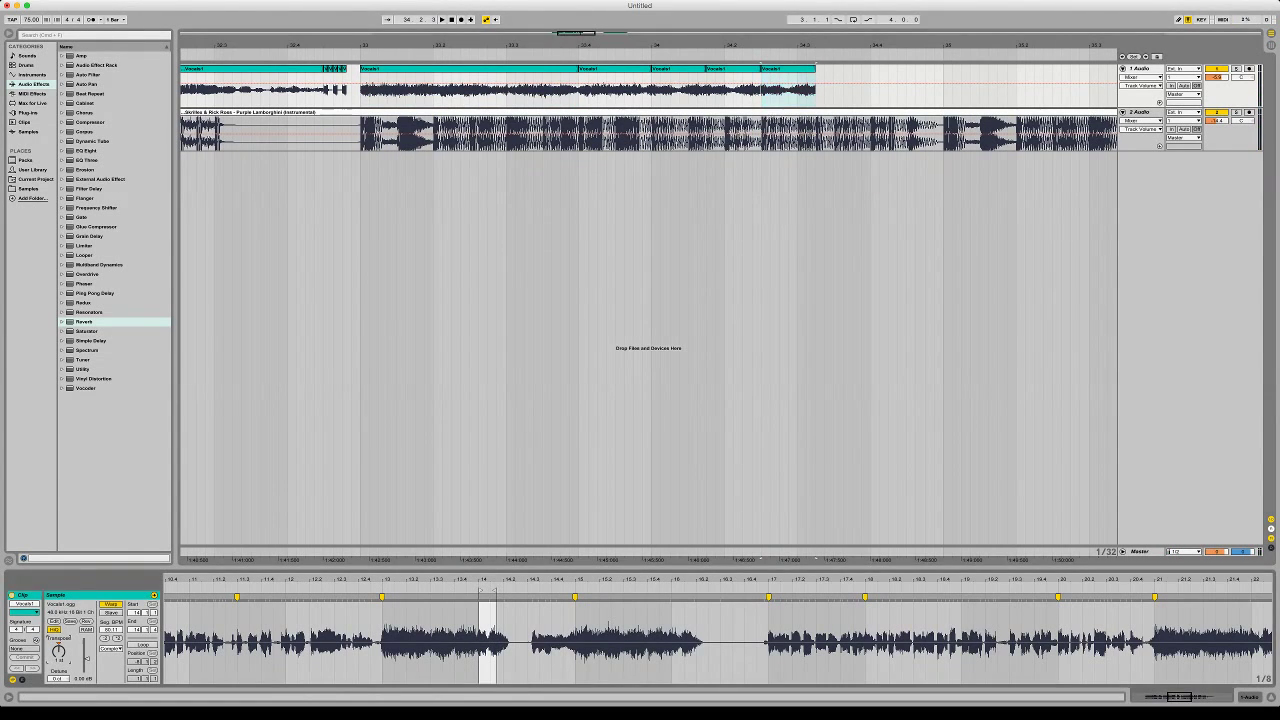
left_click(361, 91)
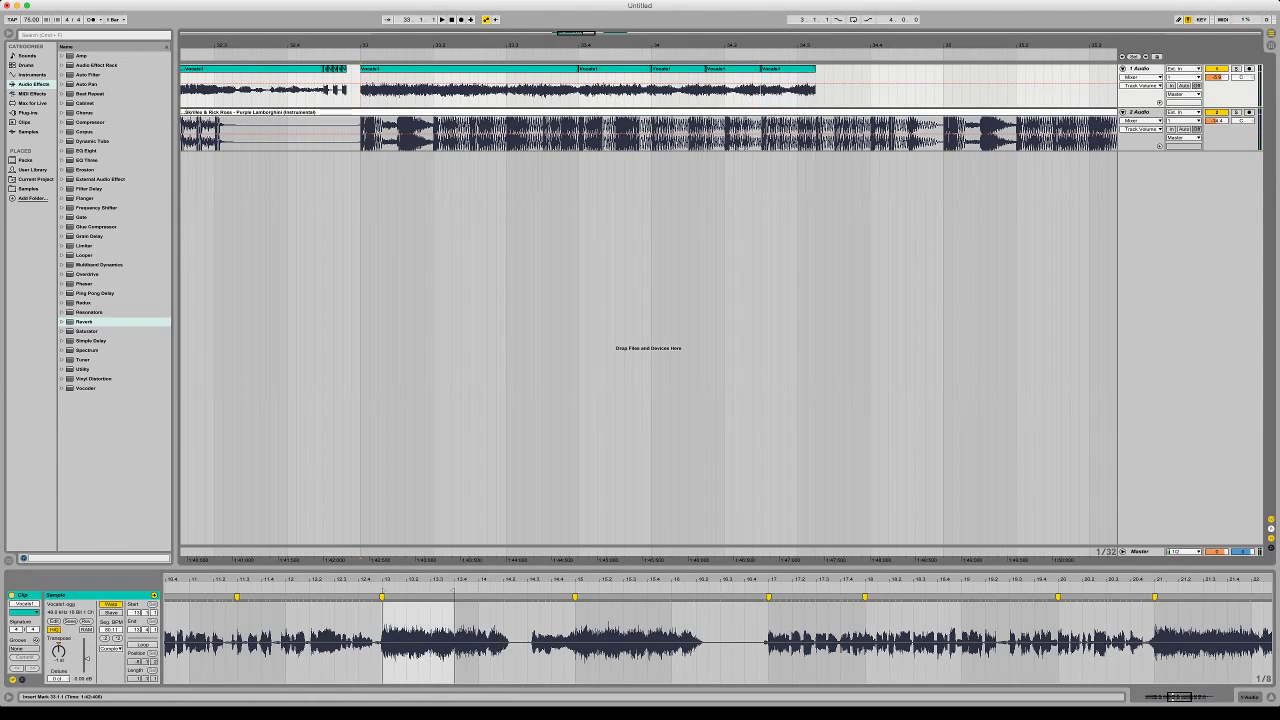
key("space")
Chop the vocal between 34.2.2 and 34.2.3 into a stutter of very short slices
left_click_drag(815, 45, 719, 75)
left_click_drag(608, 91, 603, 69)
left_click_drag(603, 69, 584, 69)
left_click_drag(584, 69, 575, 69)
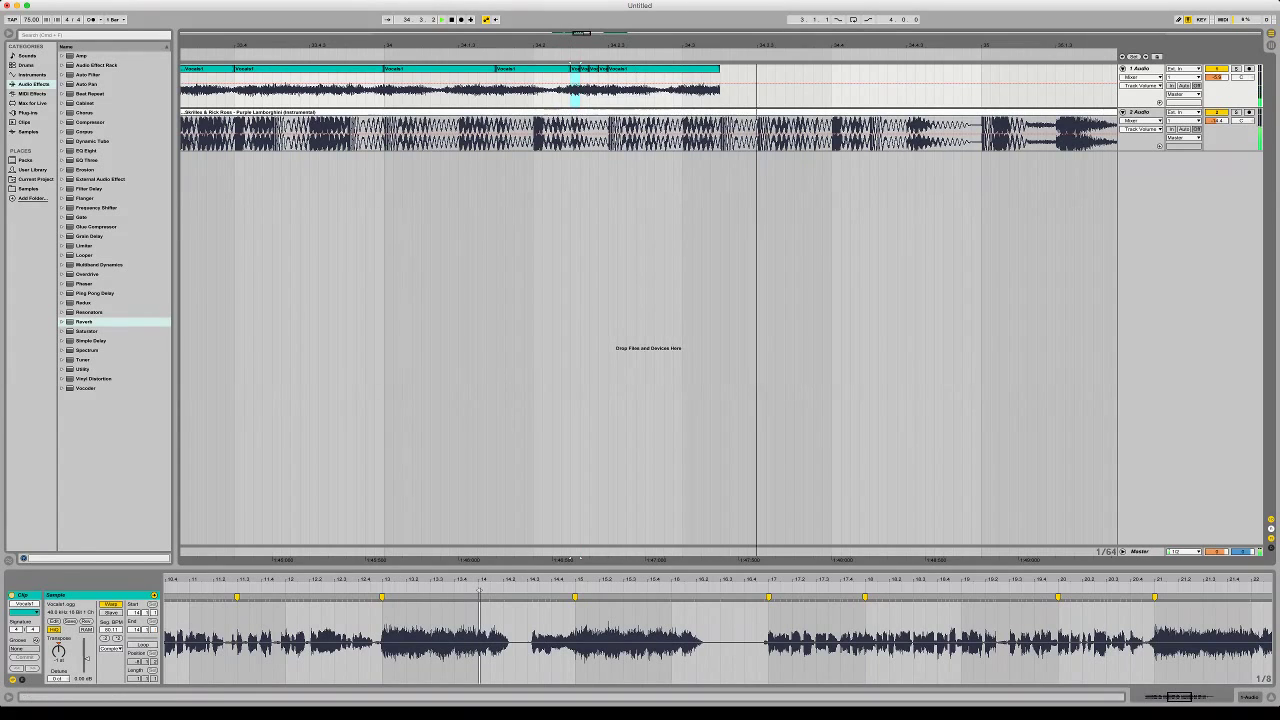
left_click_drag(773, 45, 773, 6)
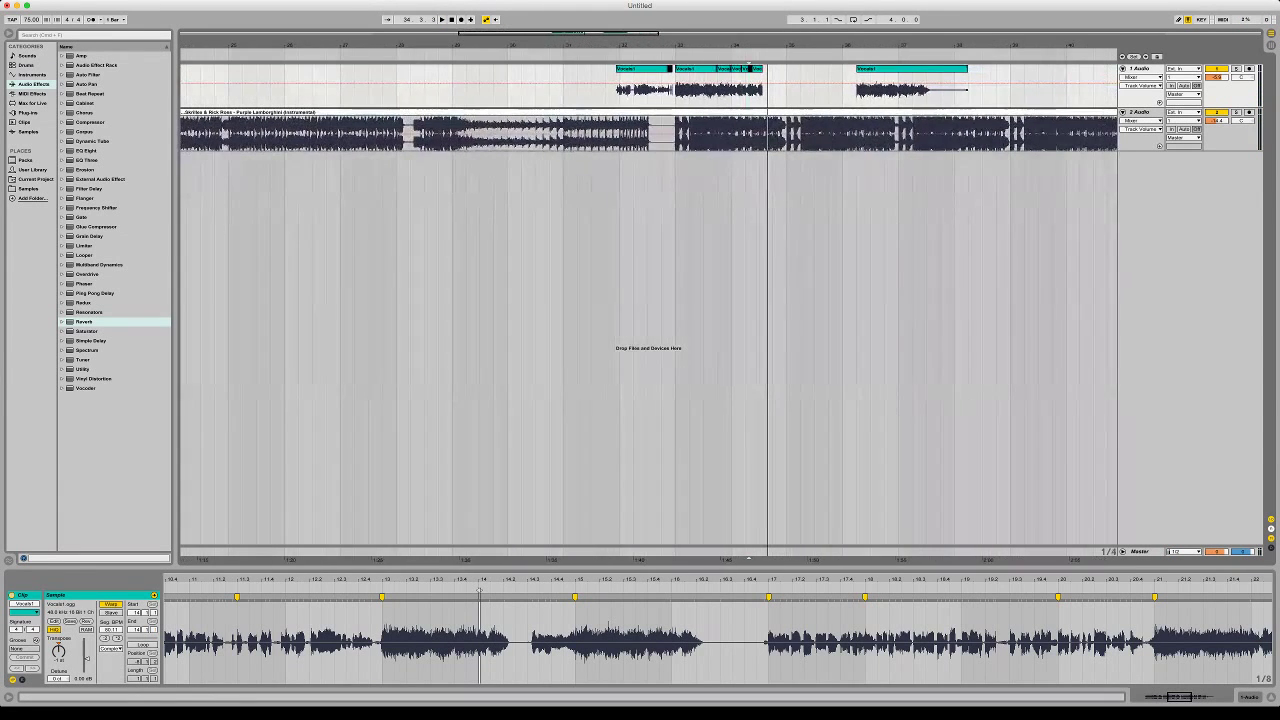
Play the arrangement from the new vocal stutter through bar 37 to hear it over the instrumental
key("super+Tab")
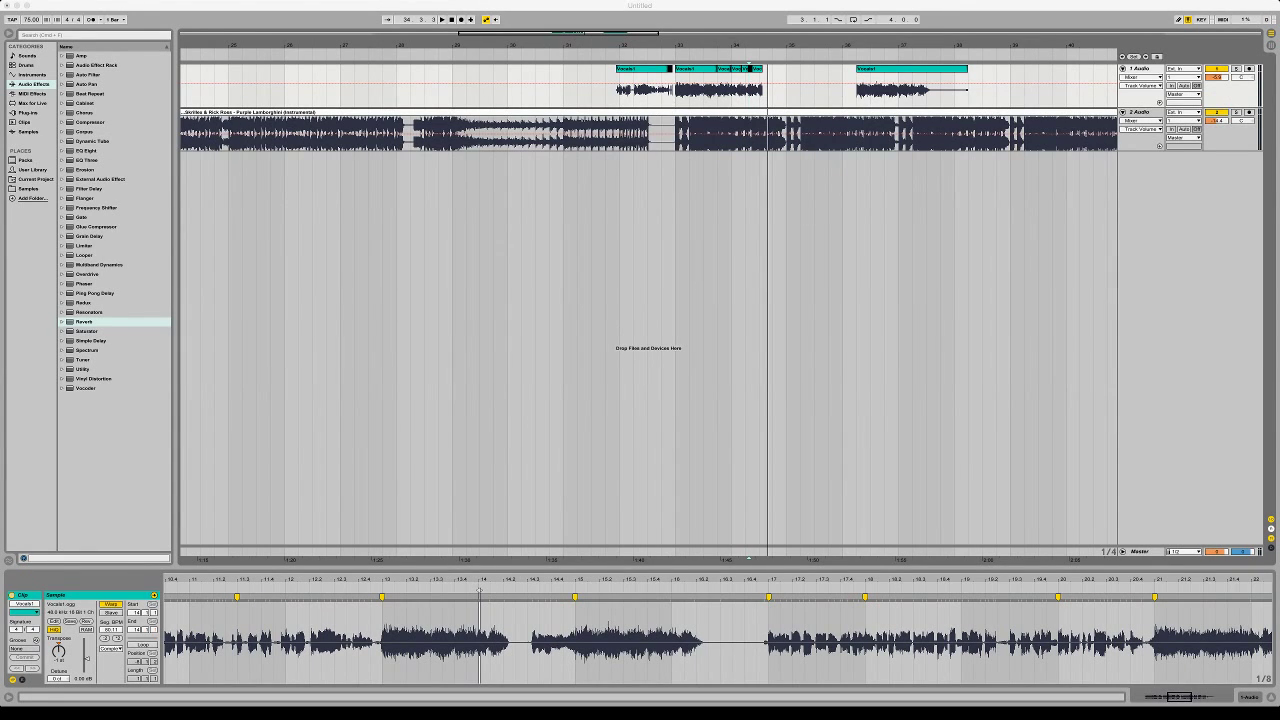
key("space")
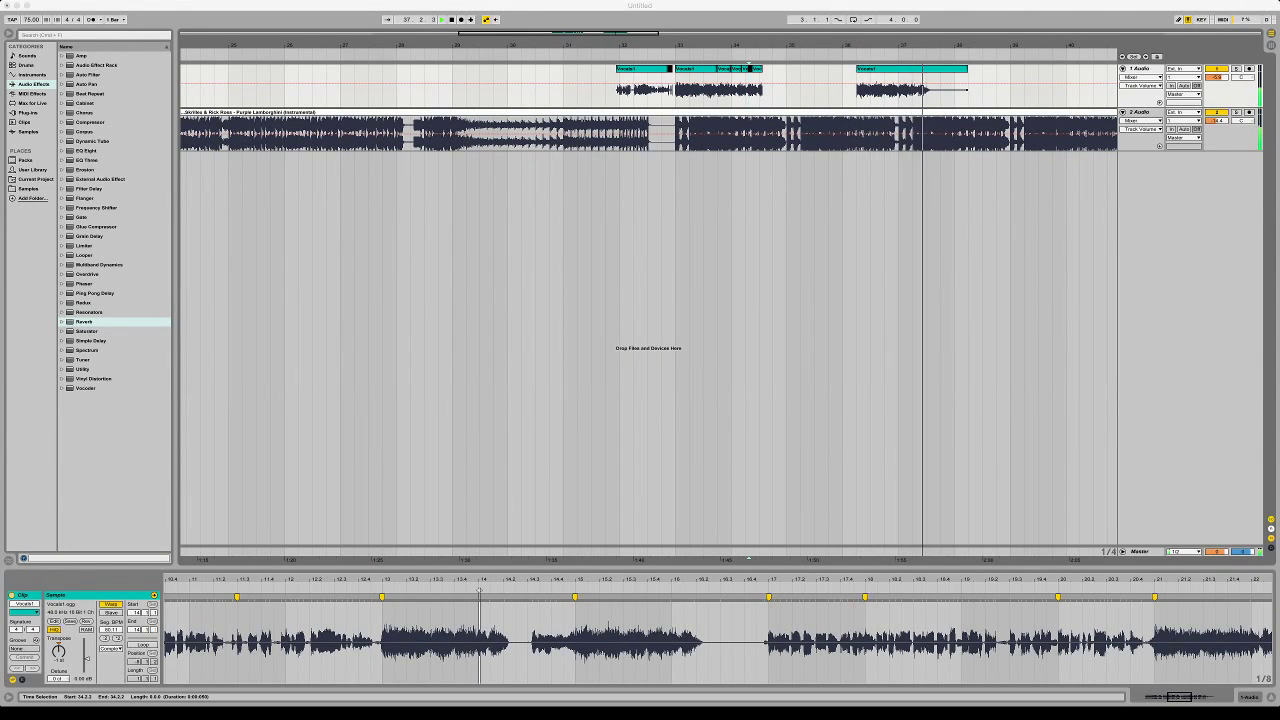
key("space")
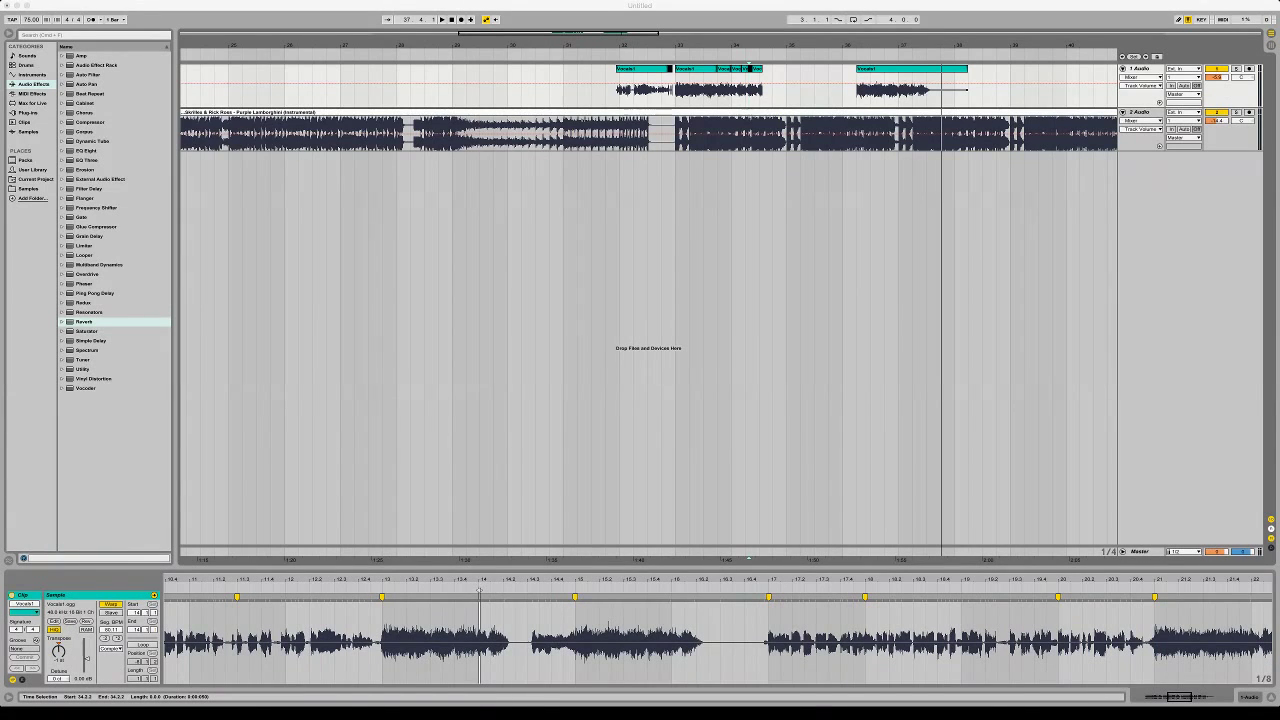
key("space")
Delete all the vocal clips on the first audio track between bars 26 and 40
key("minus")
key("minus")
key("minus")
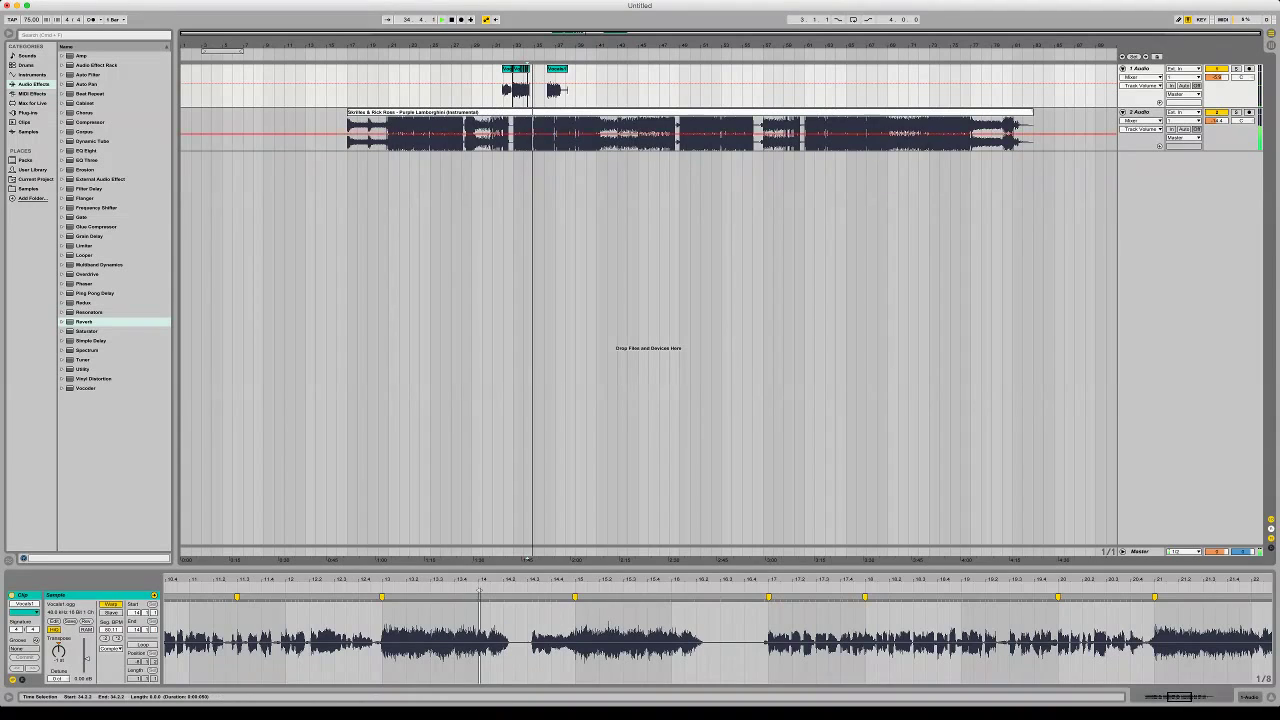
key("space")
left_click_drag(587, 91, 440, 91)
key("Delete")
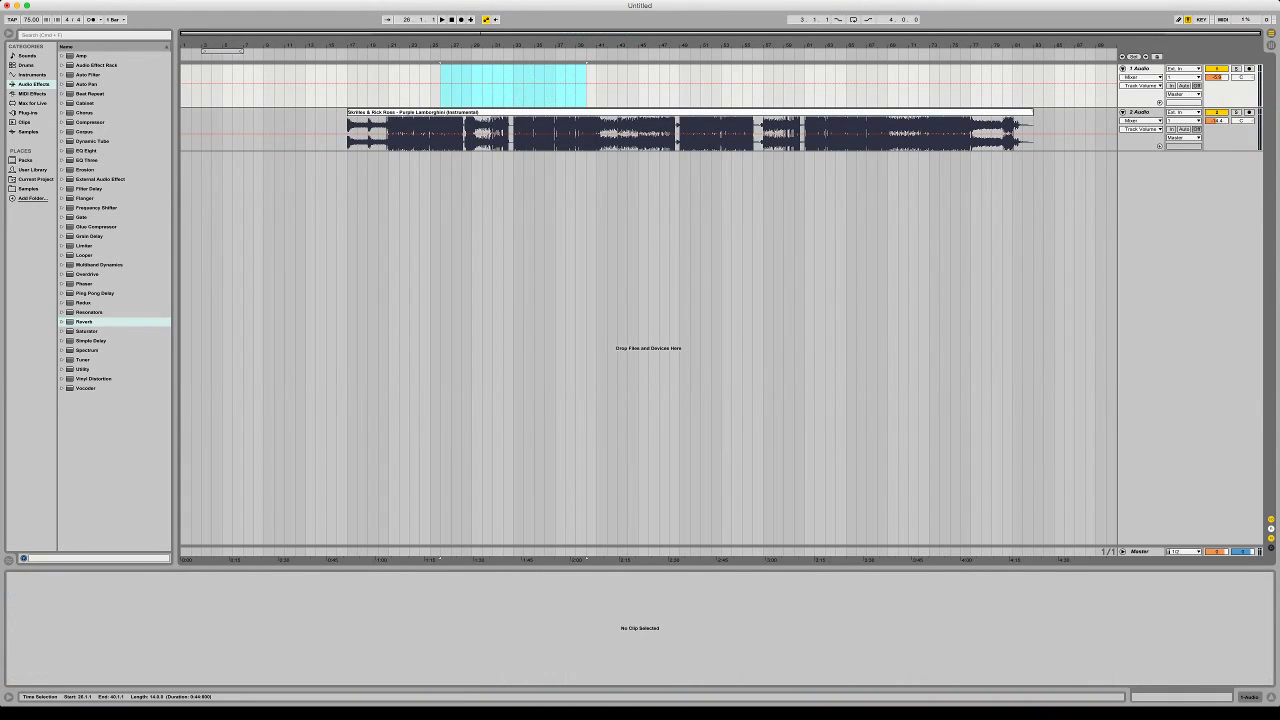
Delete the Purple Lamborghini instrumental from the second audio track
key("super+Tab")
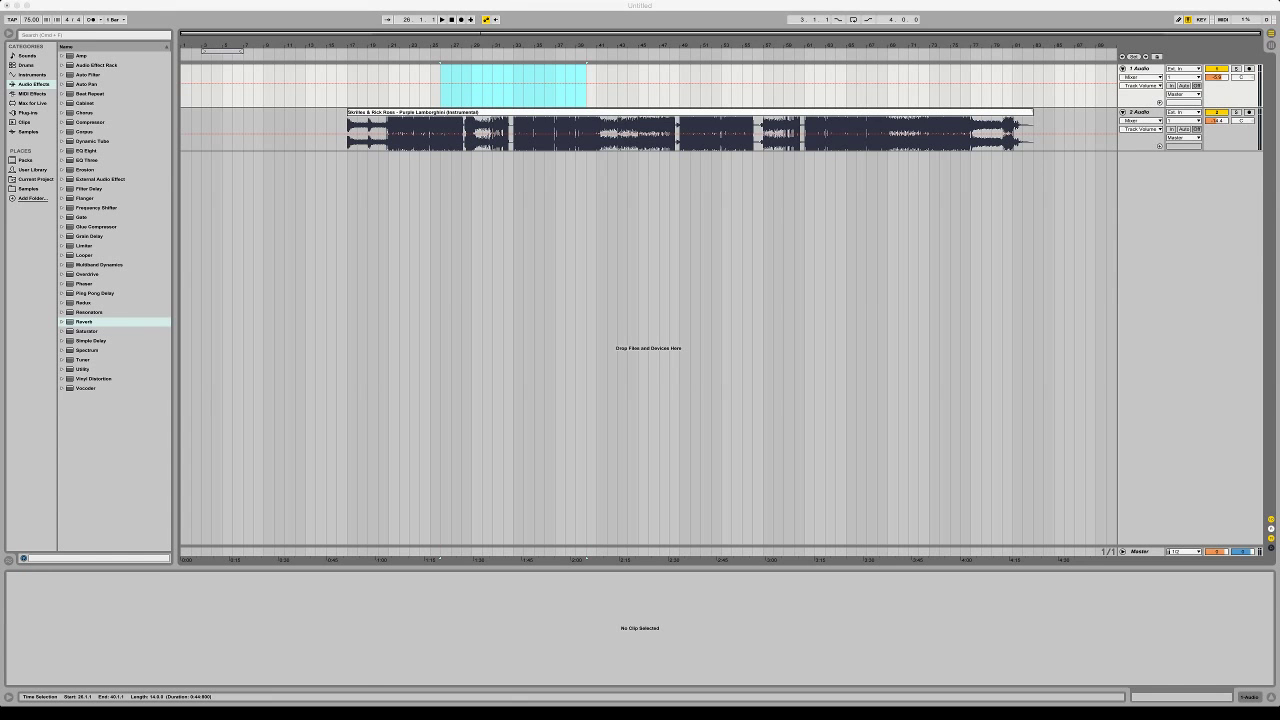
left_click(480, 112)
left_click(480, 112)
key("Delete")
left_click(347, 86)
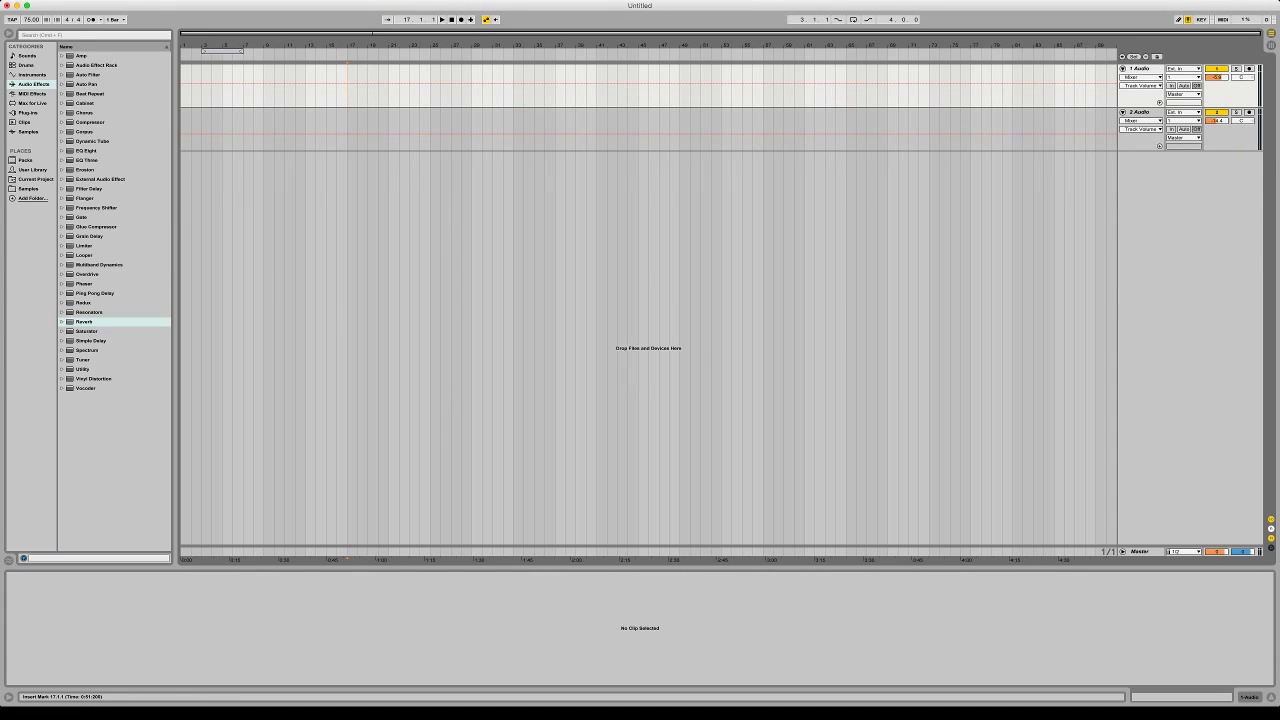
Import the Kanye West - Power (Instrumental) file onto the first audio track at bar 13
key("super+Tab")
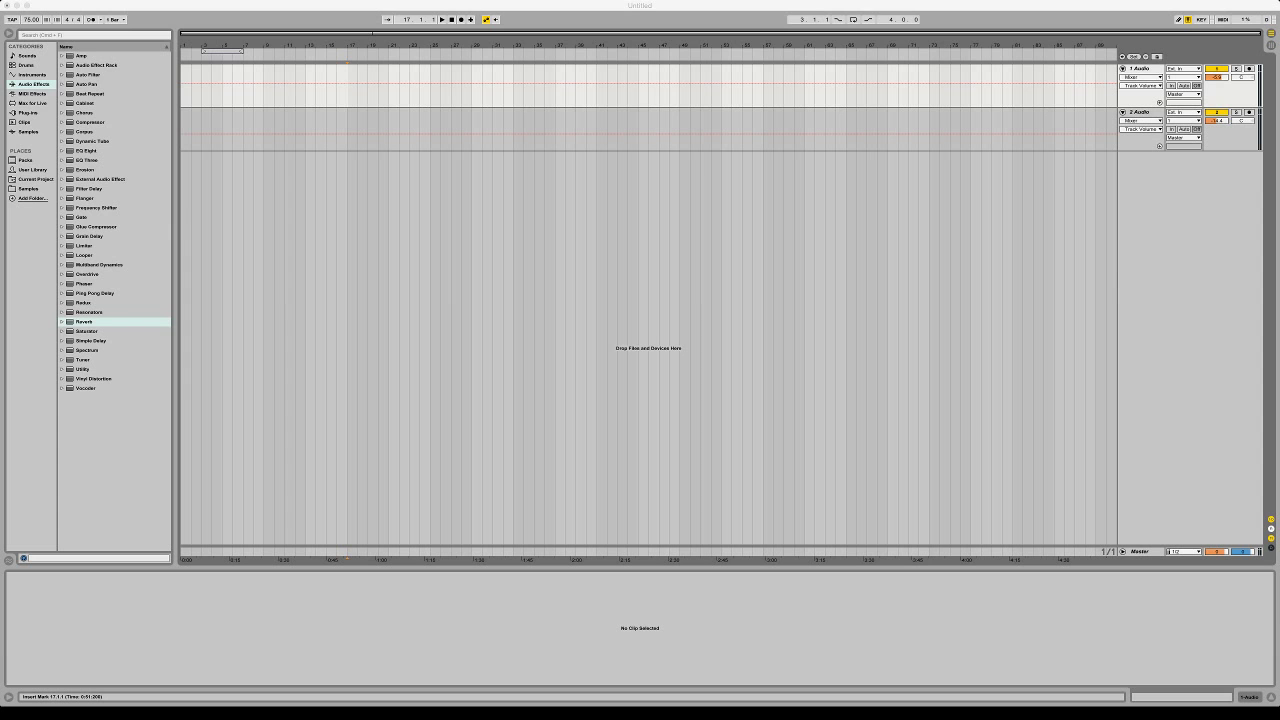
left_click_drag(320, 86, 306, 86)
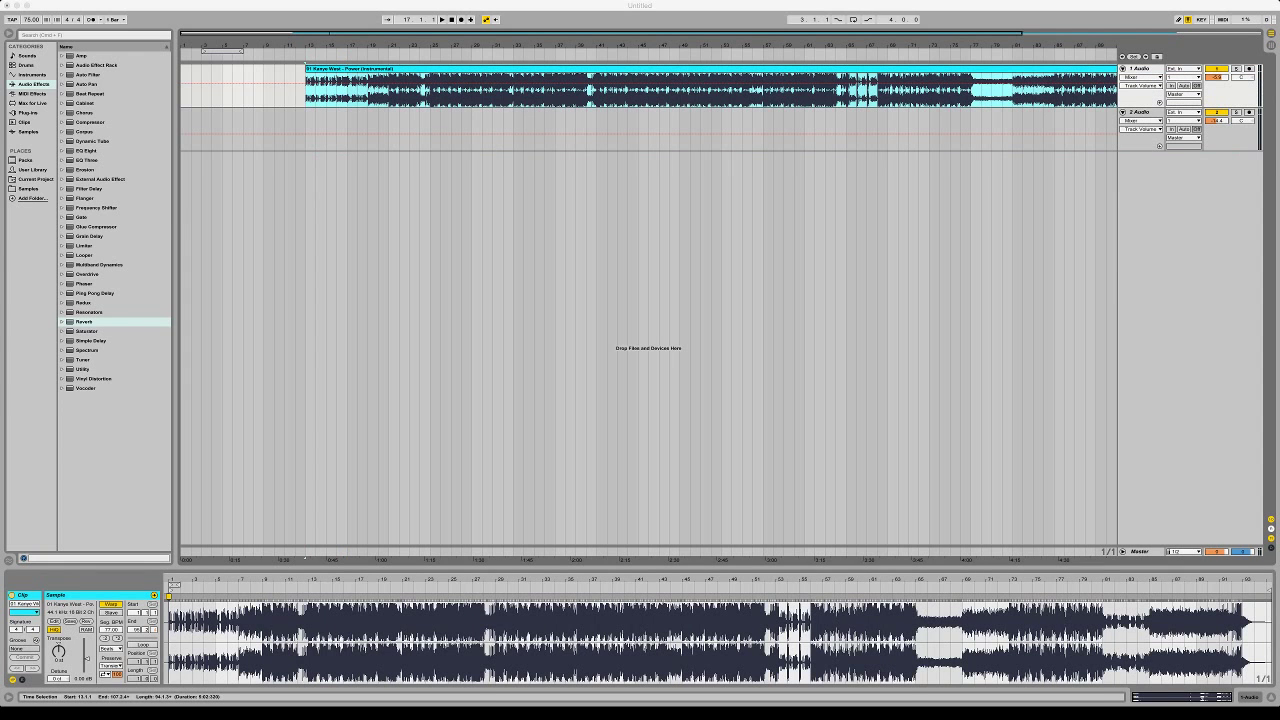
Play the Power instrumental with its warp mode on Complex and set the project tempo to 80 BPM
key("space")
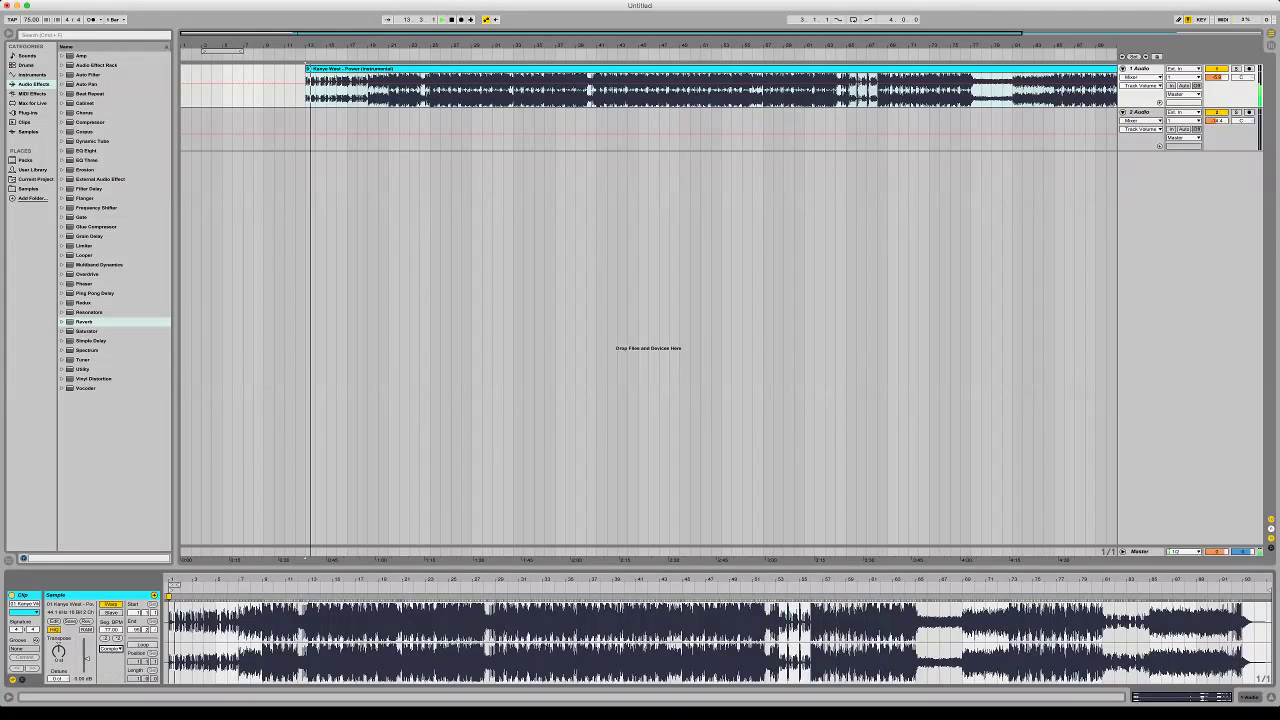
type("80")
key("Return")
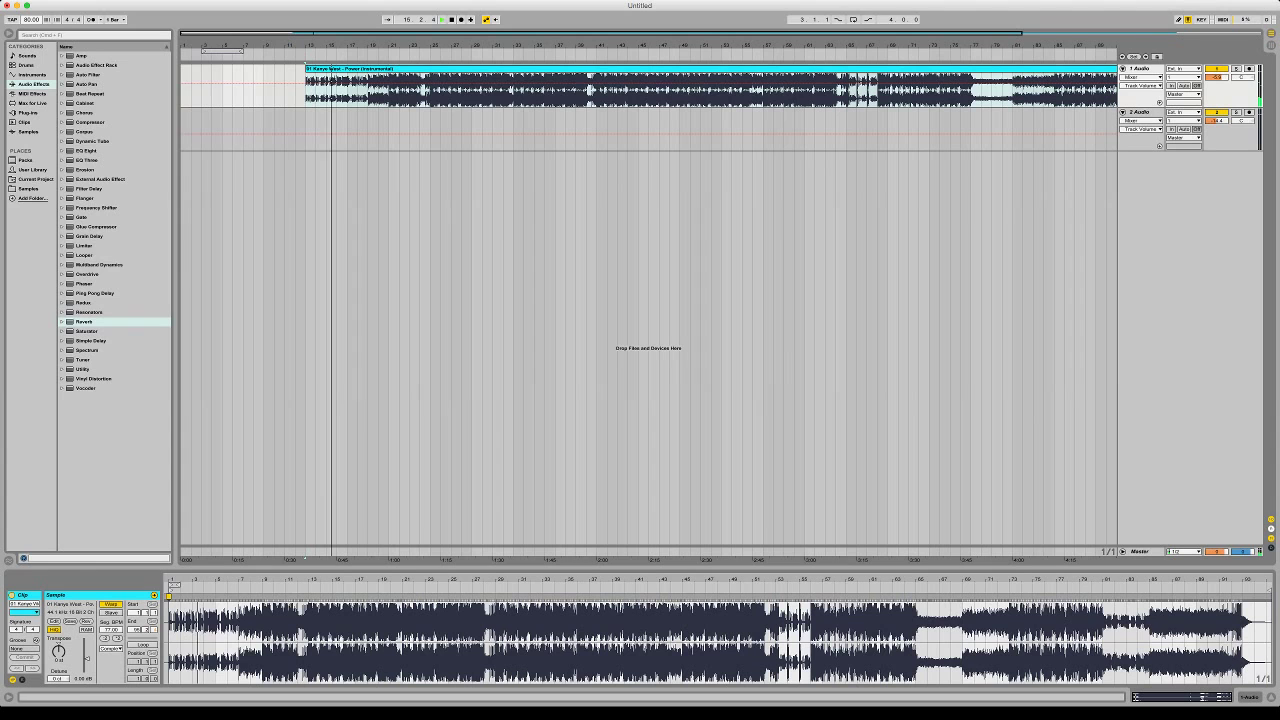
Toggle the metronome and add an EQ Eight to the first audio track
left_click(92, 20)
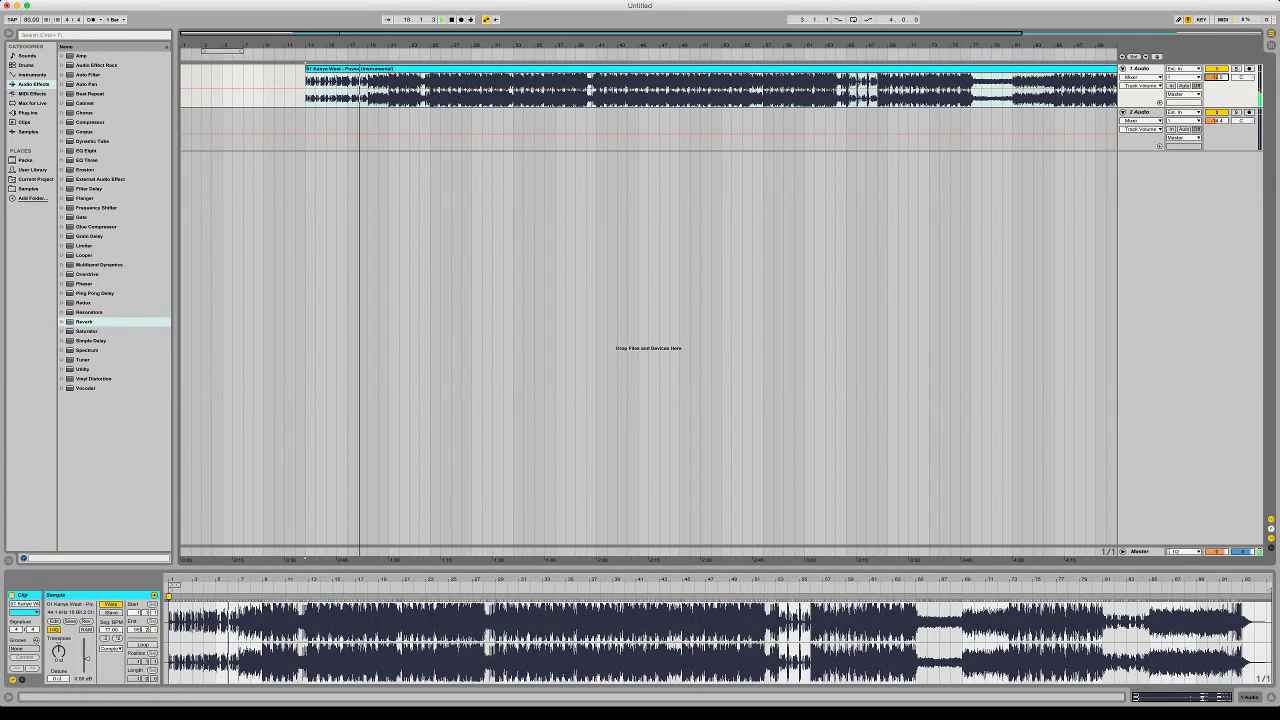
left_click(86, 151)
double_click(86, 151)
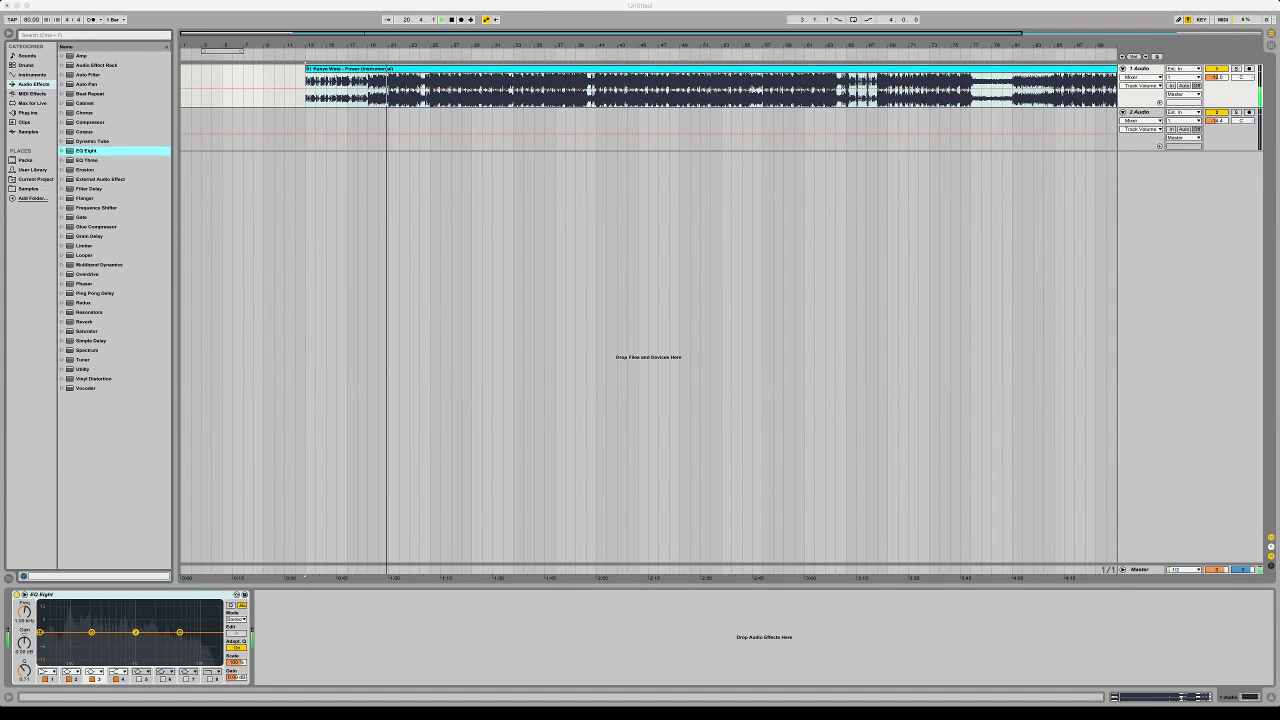
Import the Queen - We Will Rock You vocal onto the second audio track at bar 13 and adjust the track's volume during playback
key("super+Tab")
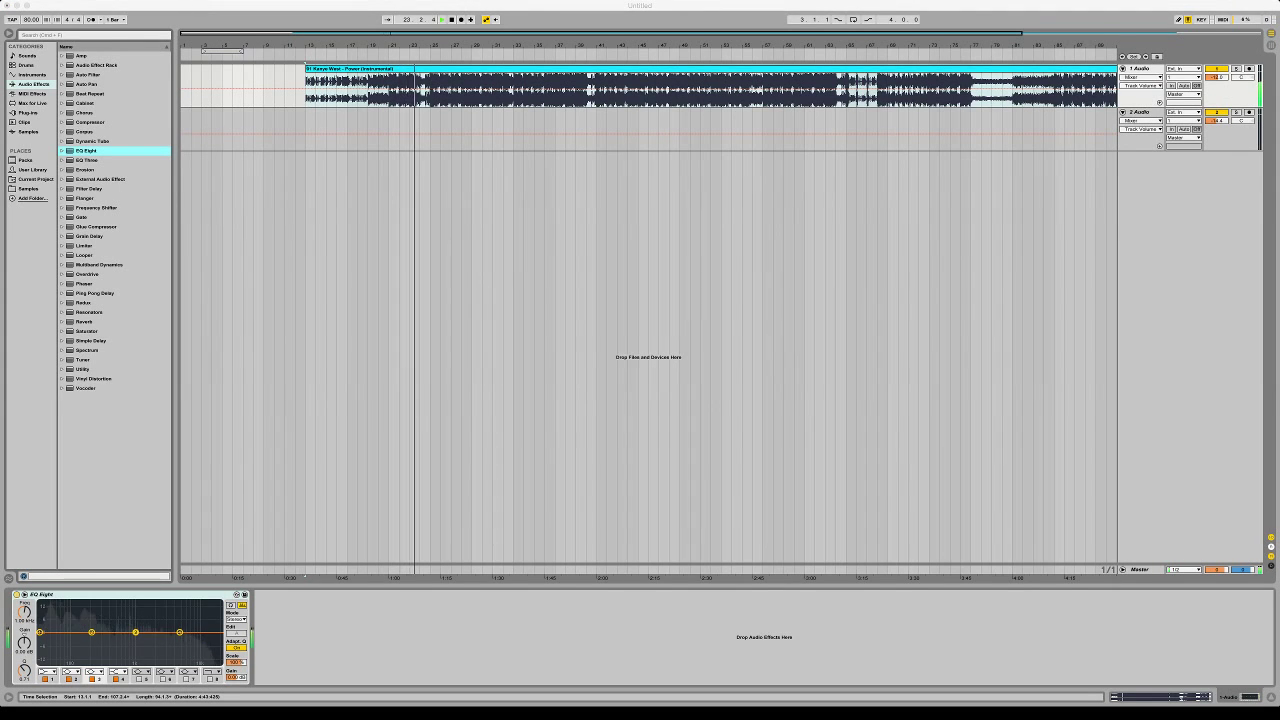
mouse_move(308, 132)
left_mouse_down()
mouse_move(297, 130)
mouse_move(311, 113)
left_mouse_up()
key("space")
left_click_drag(1217, 121, 1217, 111)
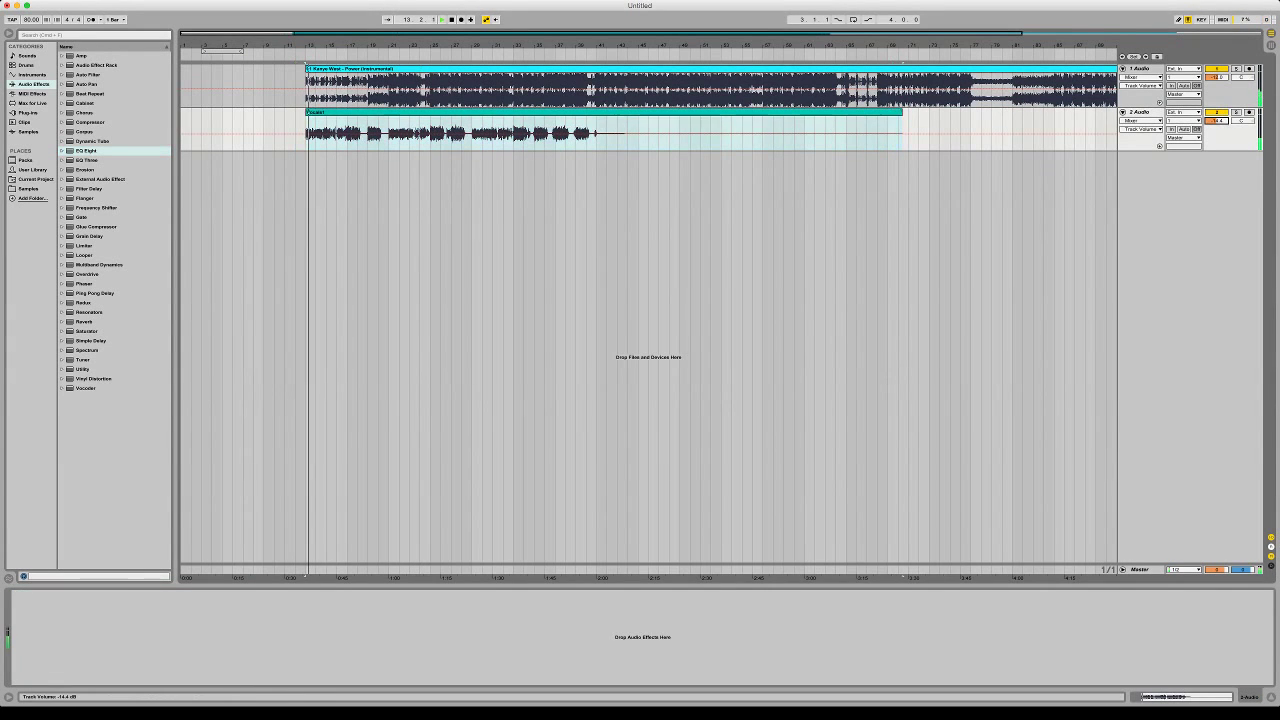
Adjust the transposition of the We Will Rock You vocal clip and replay it from bar 13
double_click(620, 112)
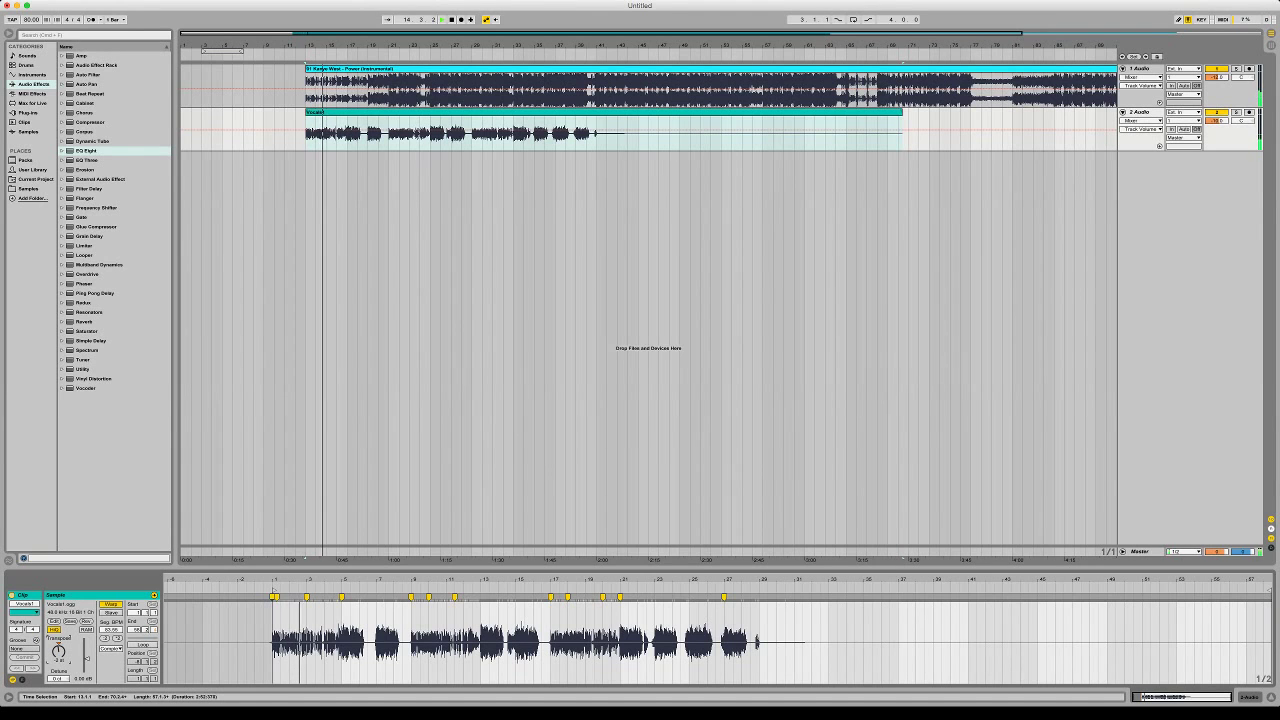
mouse_move(620, 112)
left_mouse_down()
mouse_move(682, 112)
mouse_move(620, 112)
left_mouse_up()
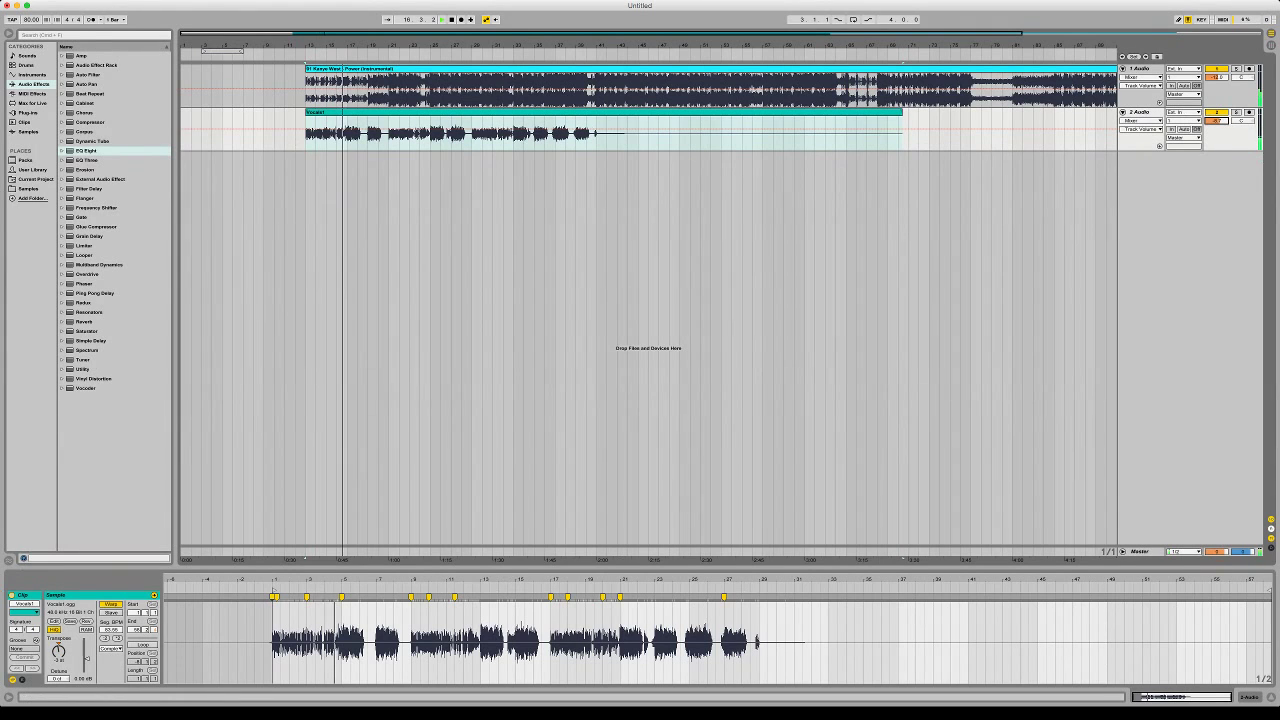
left_click_drag(58, 652, 58, 657)
key("space")
key("space")
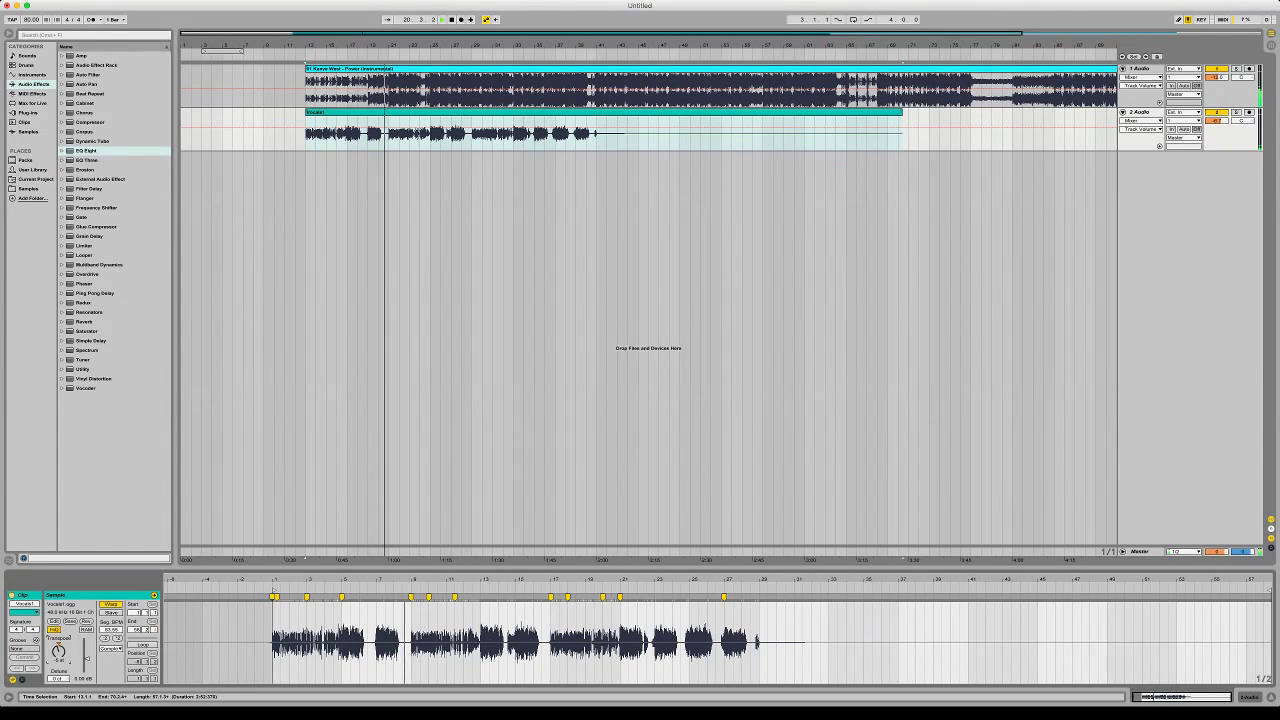
key("space")
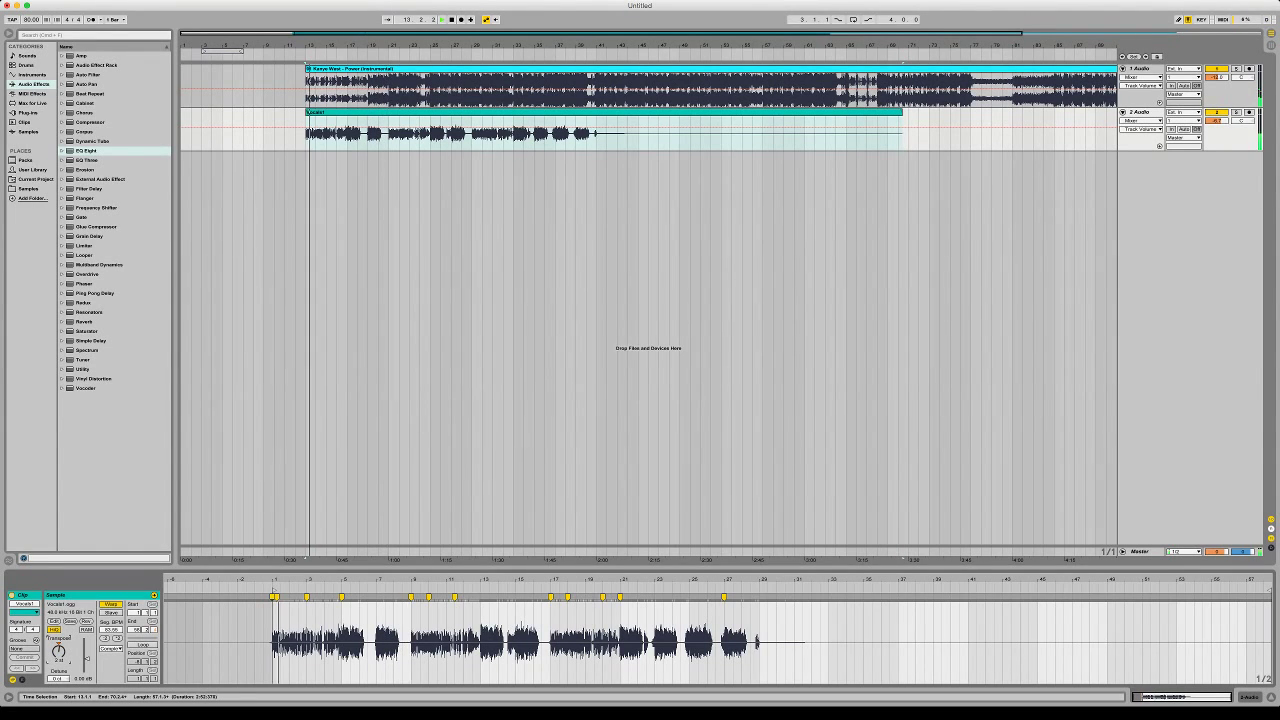
Split the We Will Rock You vocal at bar 17 and delete the section before it
left_click(348, 134)
key("space")
key("space")
key("super+e")
left_click(327, 112)
key("Delete")
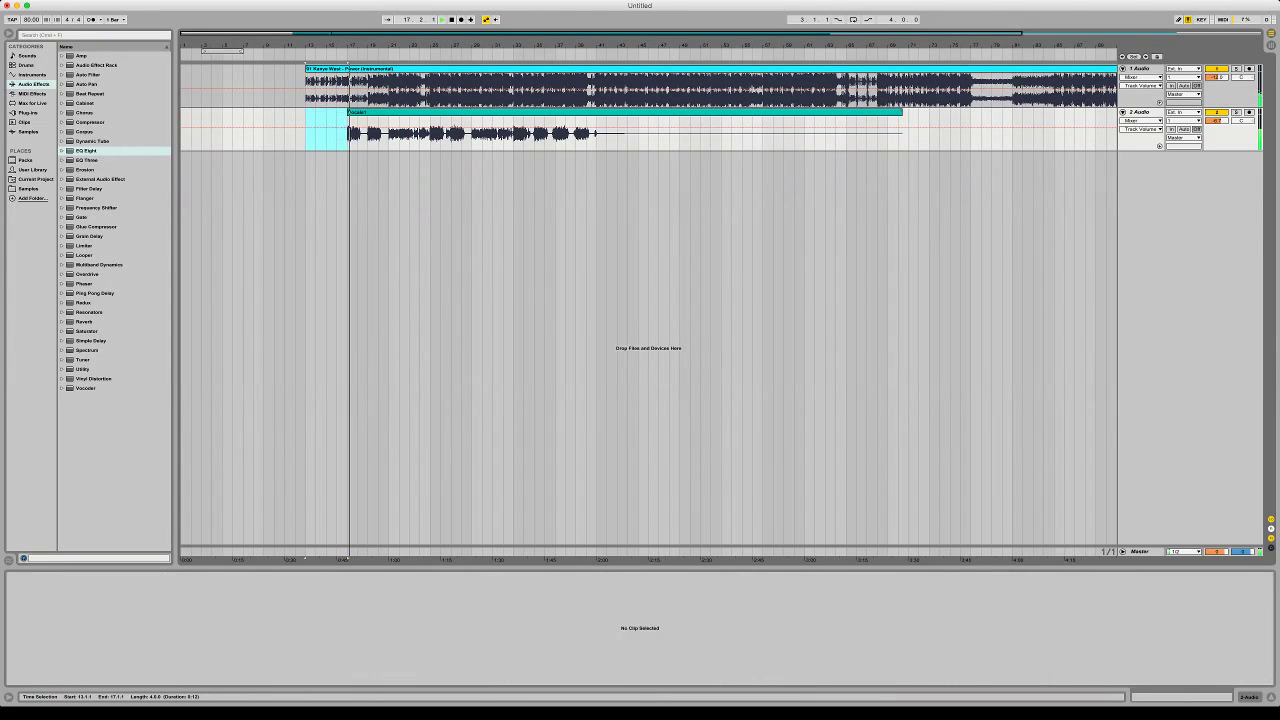
Split the vocal at bar 19 and delete the piece between bars 17 and 19
left_click(369, 134)
key("space")
key("space")
key("super+e")
left_click(357, 112)
key("Delete")
Lower the transposition of the remaining vocal clip stepwise, replaying it from bar 19 after each change
left_click(378, 112)
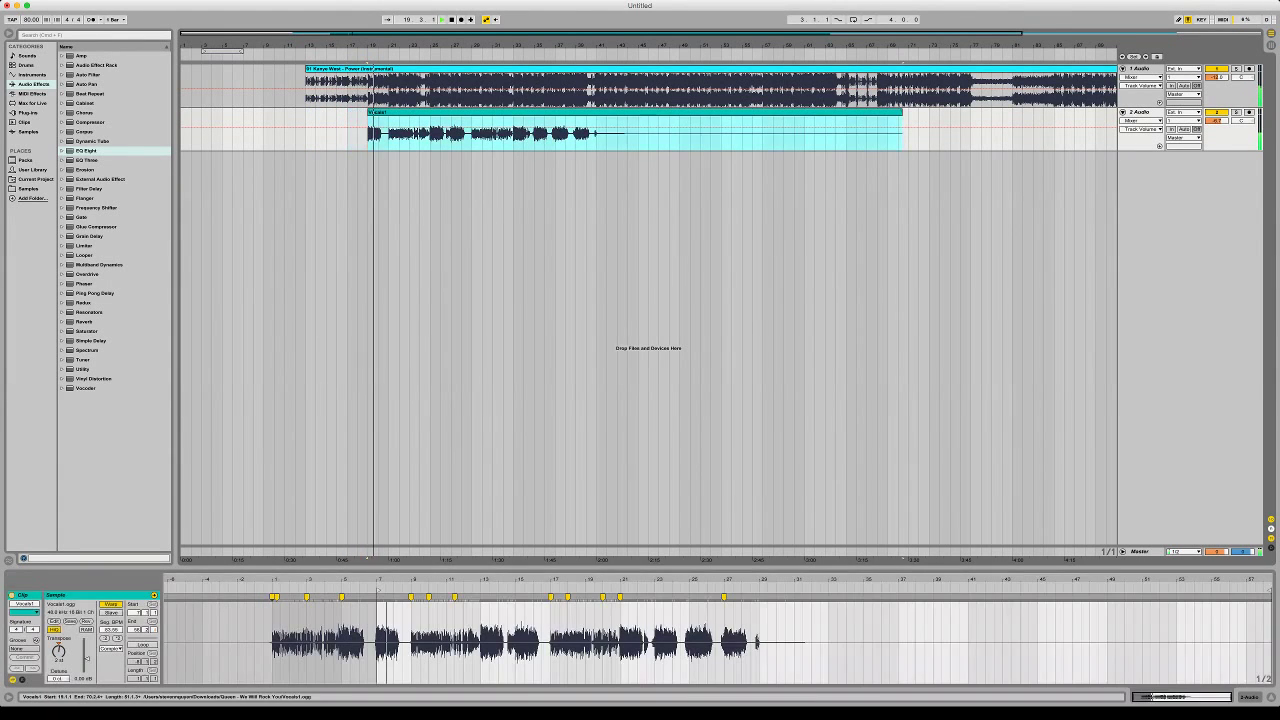
left_click(58, 651)
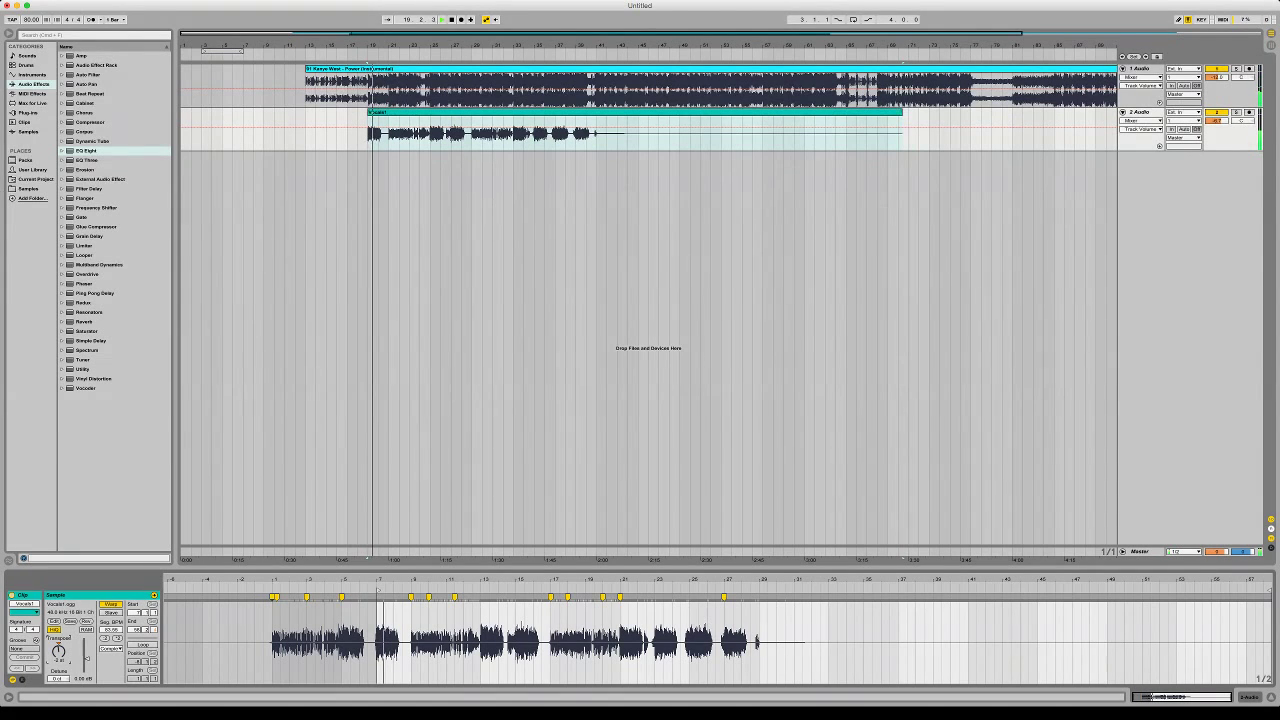
key("Down")
key("space")
key("space")
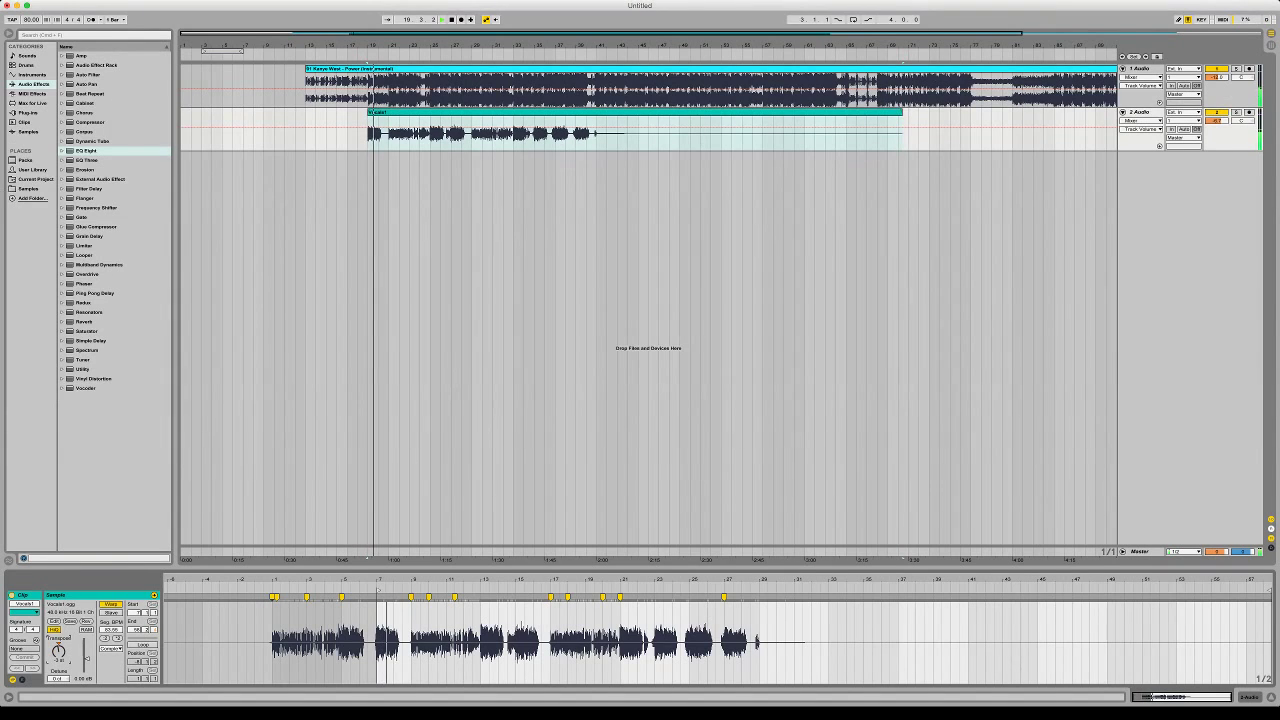
key("Down")
key("Down")
key("space")
key("space")
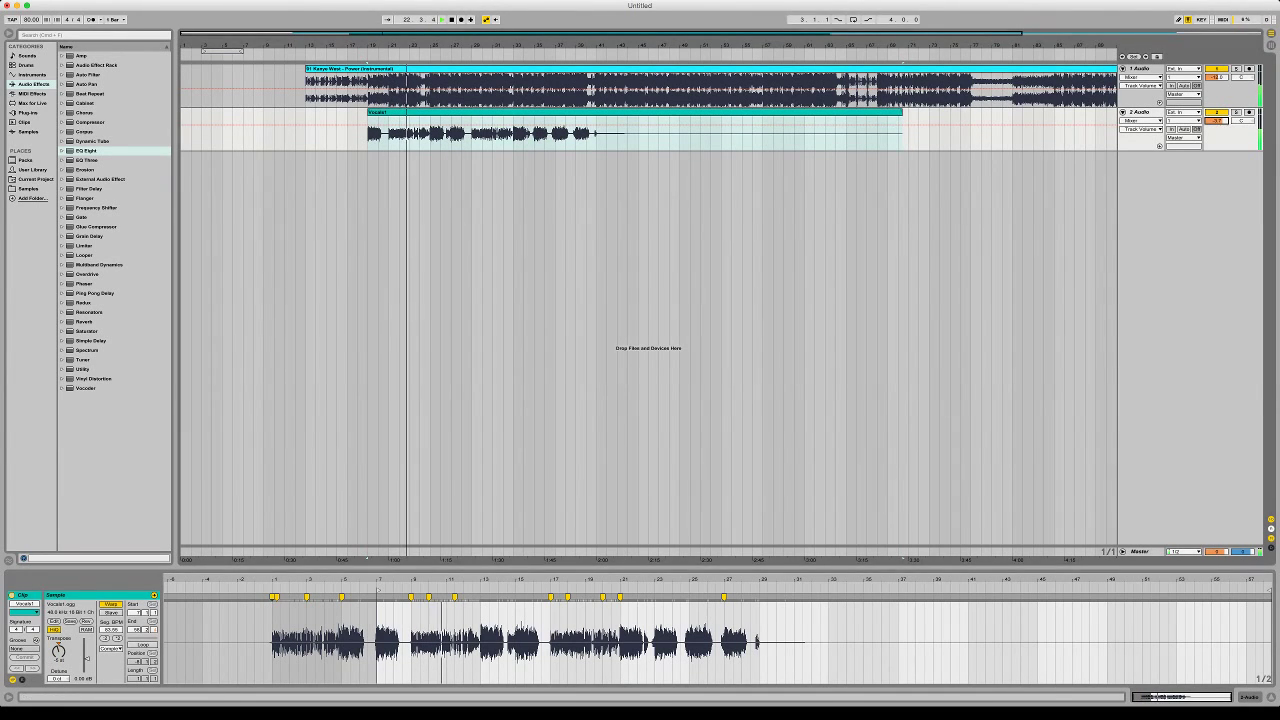
Split the vocal at bar 21, delete the piece before it, and raise the remaining clip's transposition
key("space")
key("space")
left_click(388, 133)
key("super+e")
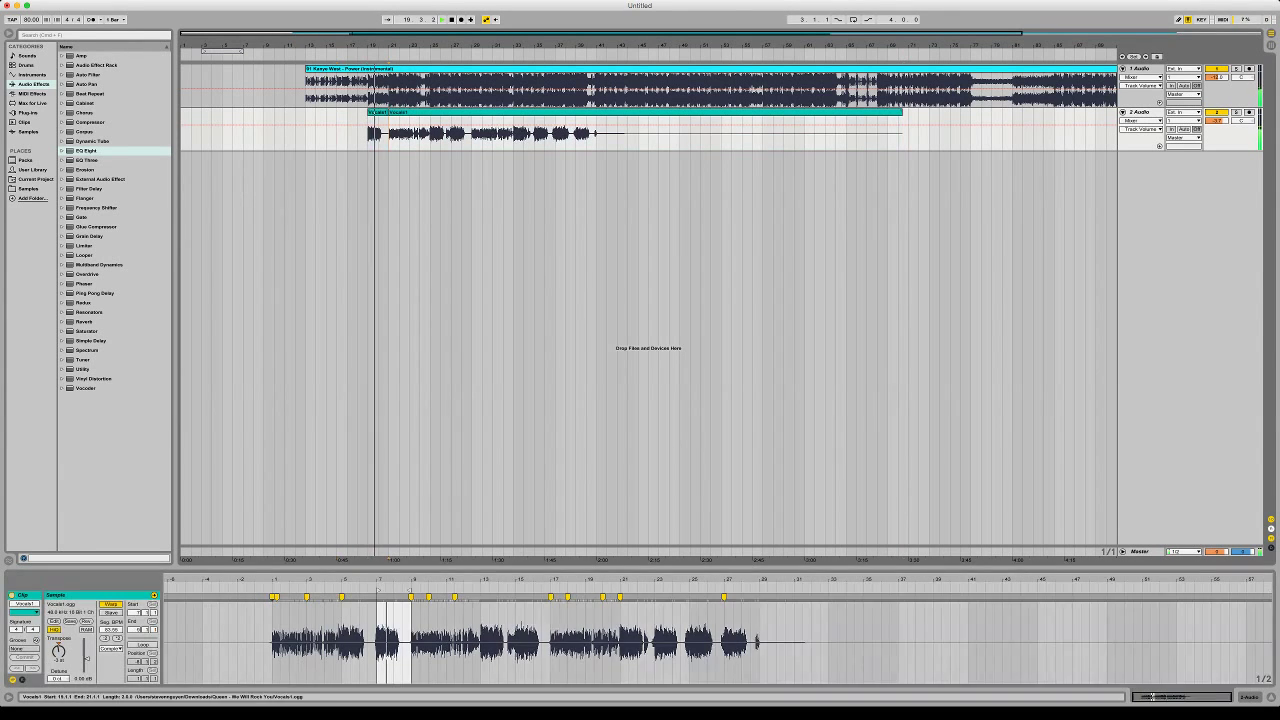
key("Delete")
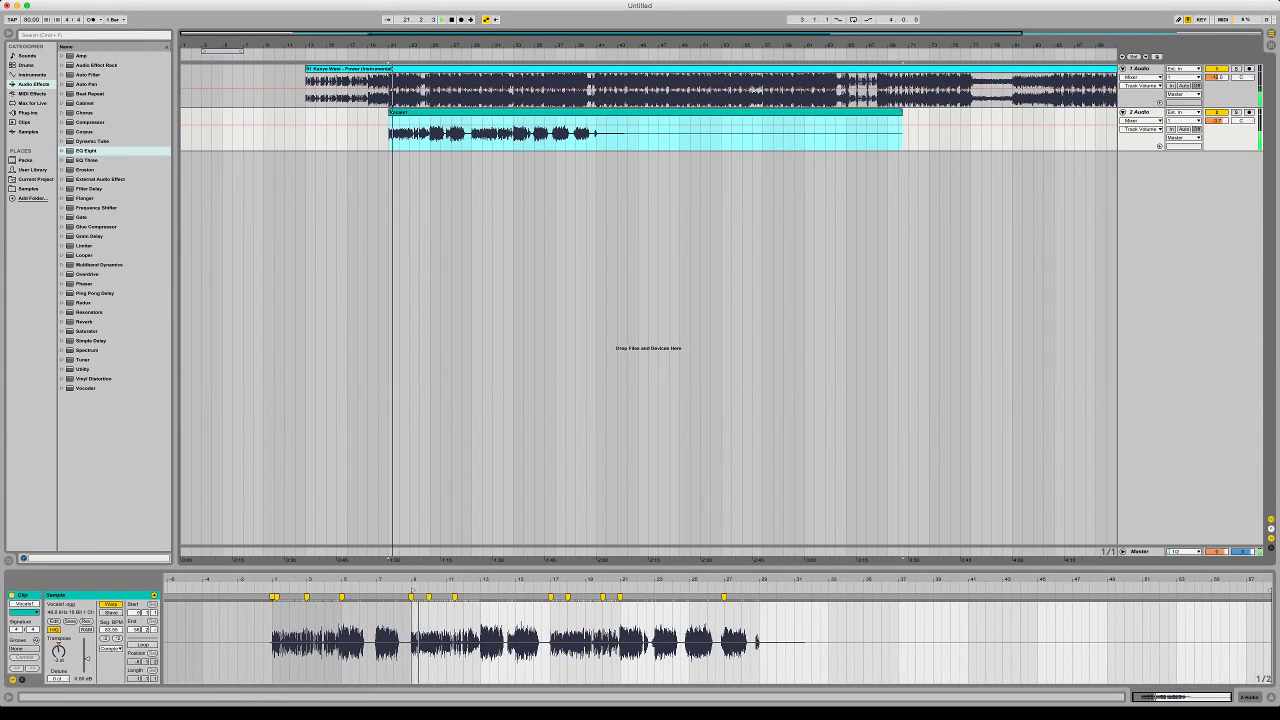
left_click_drag(58, 651, 58, 646)
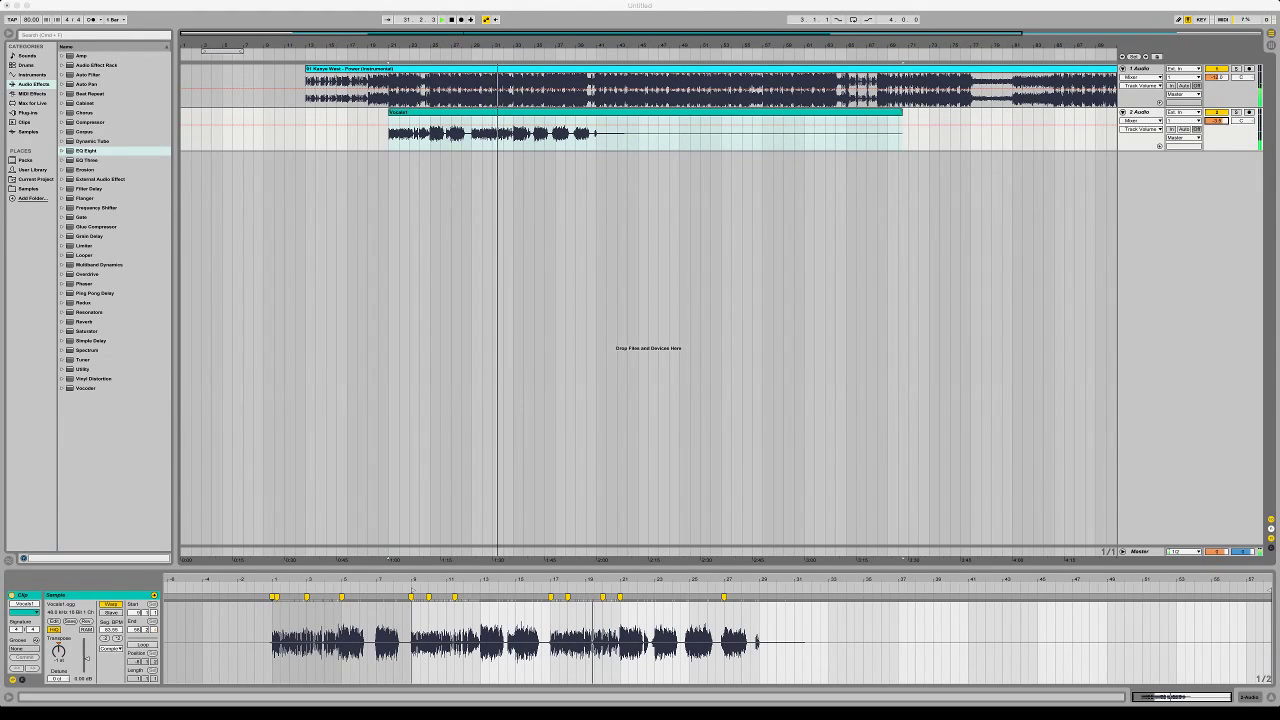
Place the Kendrick Lamar - Backseat Freestyle (DIY Acapella) on the second audio track at bar 13 as the new vocal and play it
left_click_drag(357, 133, 306, 133)
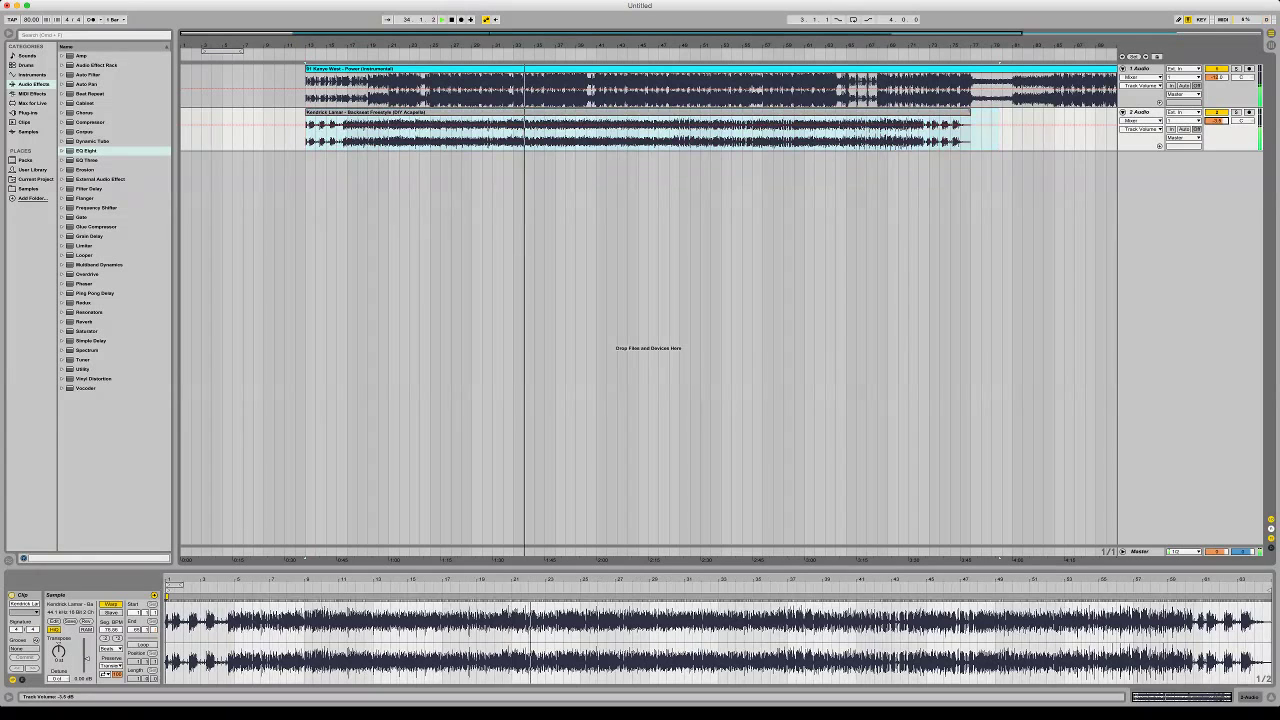
key("space")
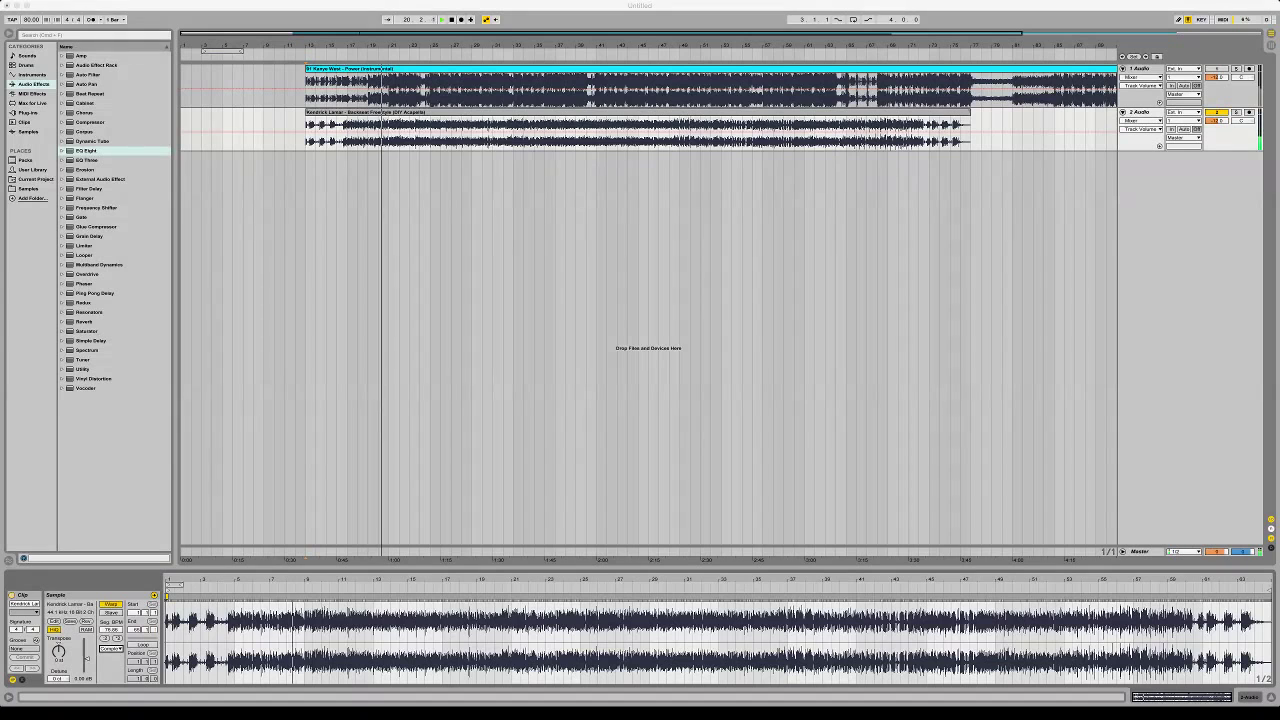
key("space")
key("super+Tab")
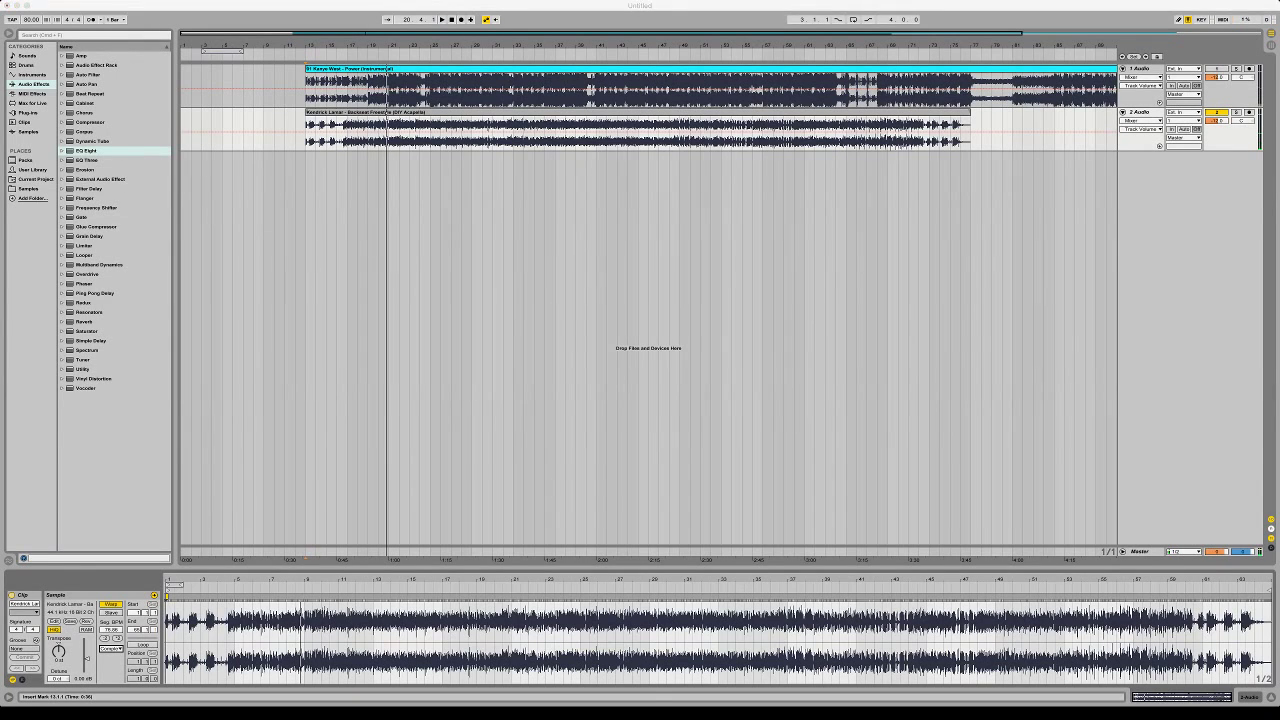
Place the Kendrick - Backseat Freestyle Acapella on the second audio track at bar 13 and play it
left_click_drag(316, 131, 307, 131)
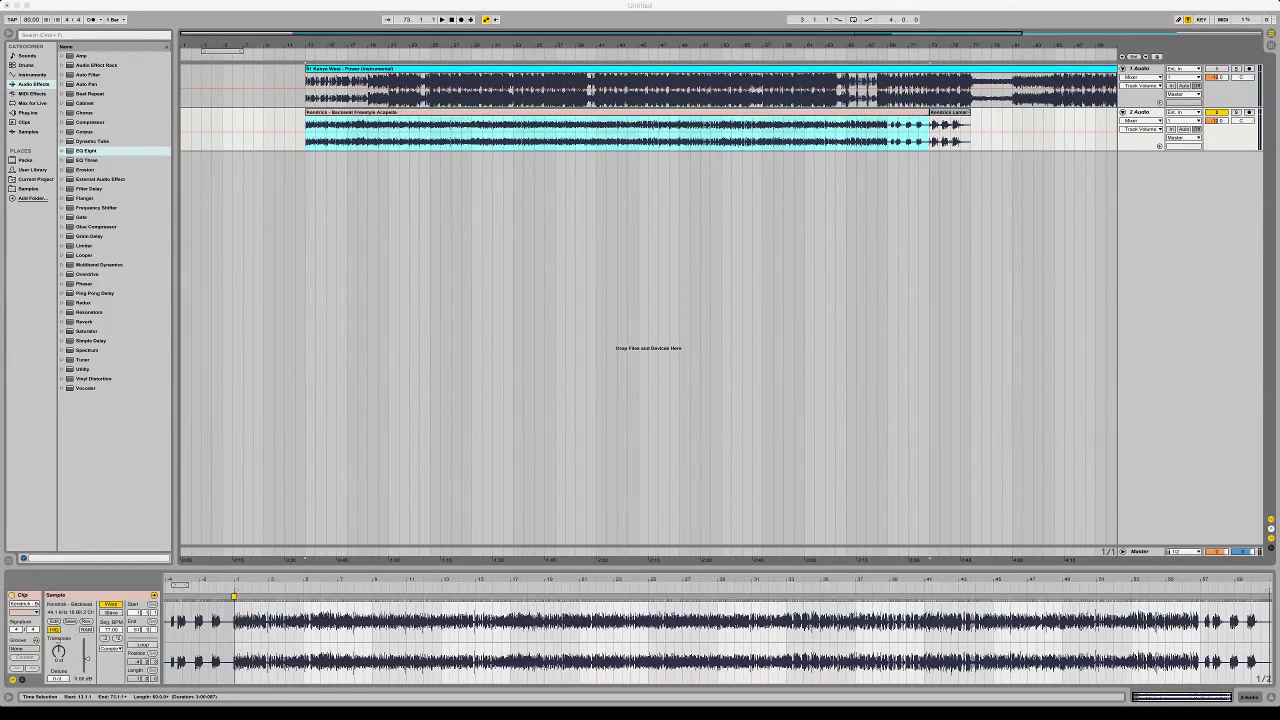
key("super+Tab")
key("space")
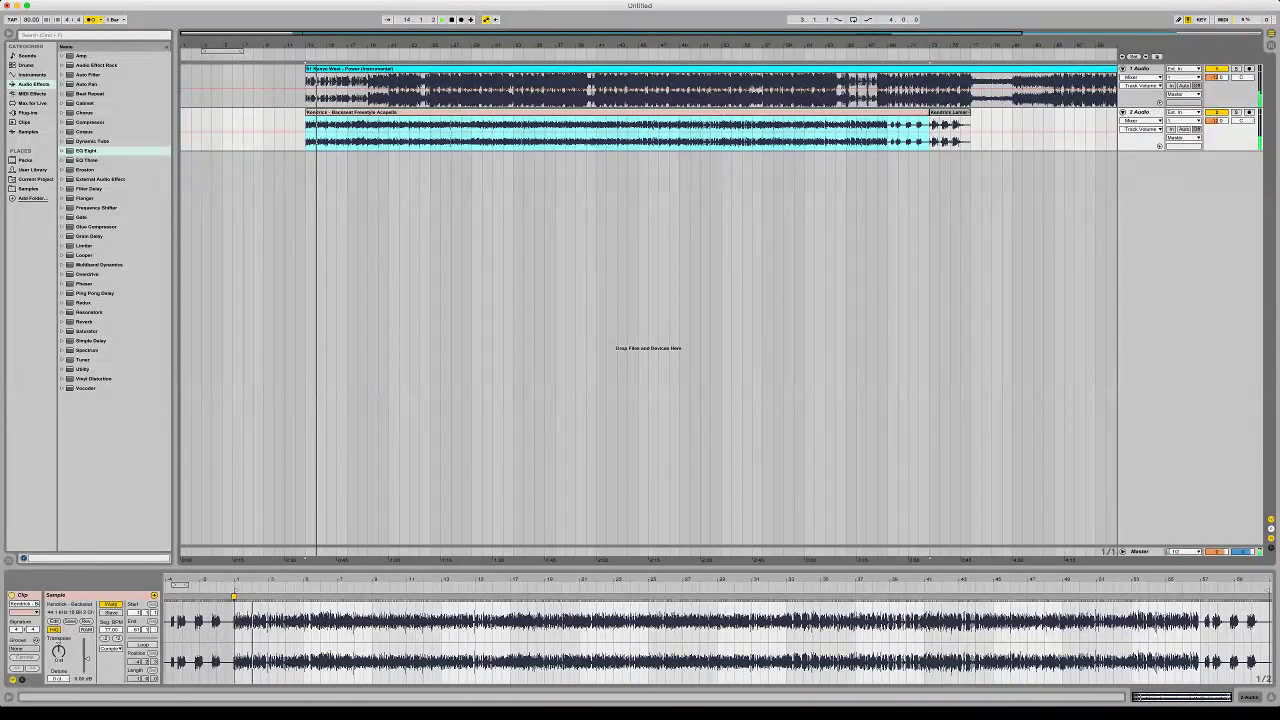
Move the Kendrick acapella clip to start at bar 17 and adjust the second track's volume while playing it with the instrumental
left_click_drag(1216, 121, 1216, 114)
mouse_move(360, 112)
left_mouse_down()
mouse_move(444, 112)
mouse_move(347, 112)
left_mouse_up()
key("space")
key("space")
key("space")
key("space")
left_click_drag(1216, 121, 1216, 115)
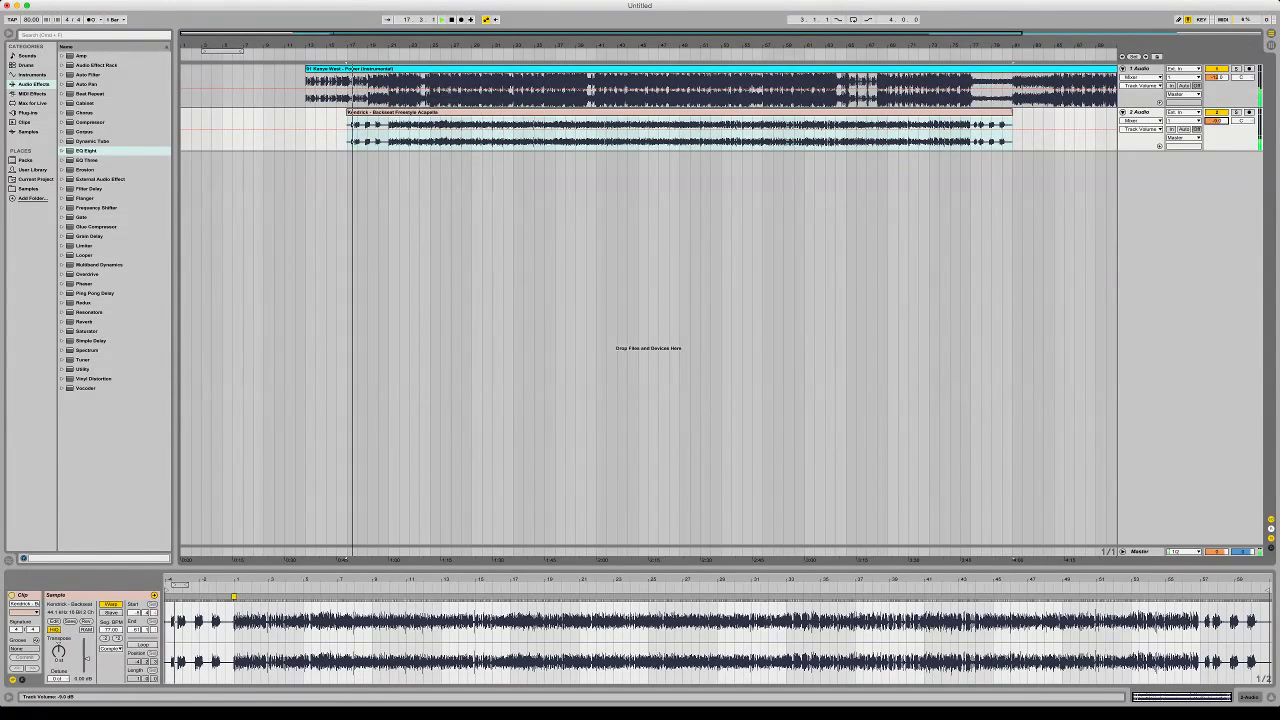
left_click_drag(1216, 121, 1216, 119)
Add EQ Eight to the instrumental track and use its third band to cut the mids around 700 Hz
left_click(90, 122)
left_click_drag(87, 151, 245, 88)
key("super+z")
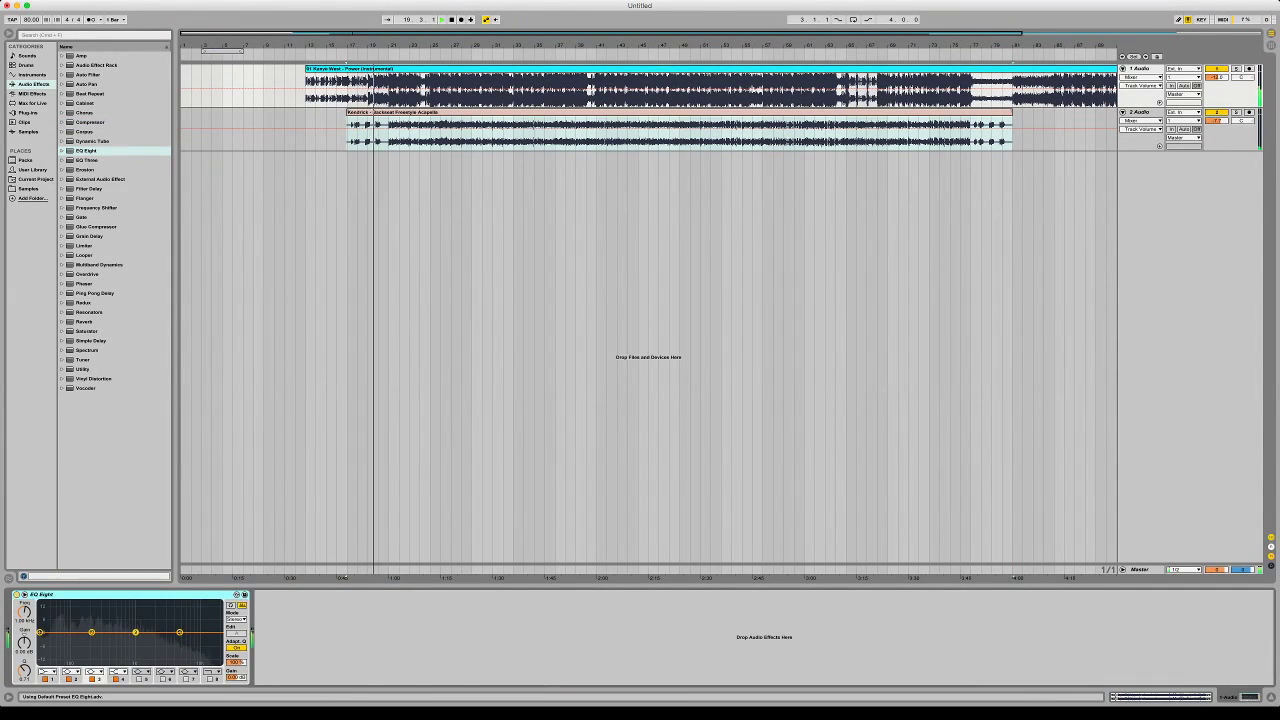
left_click_drag(136, 632, 198, 643)
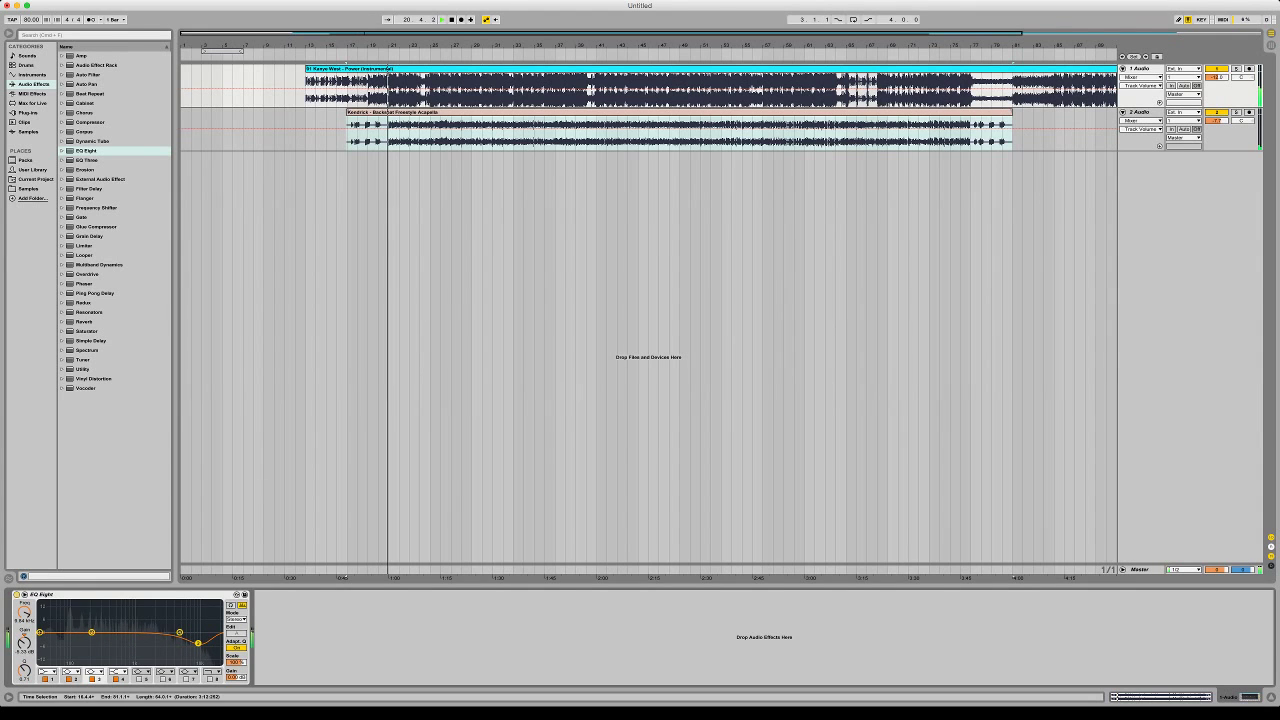
left_click(367, 135)
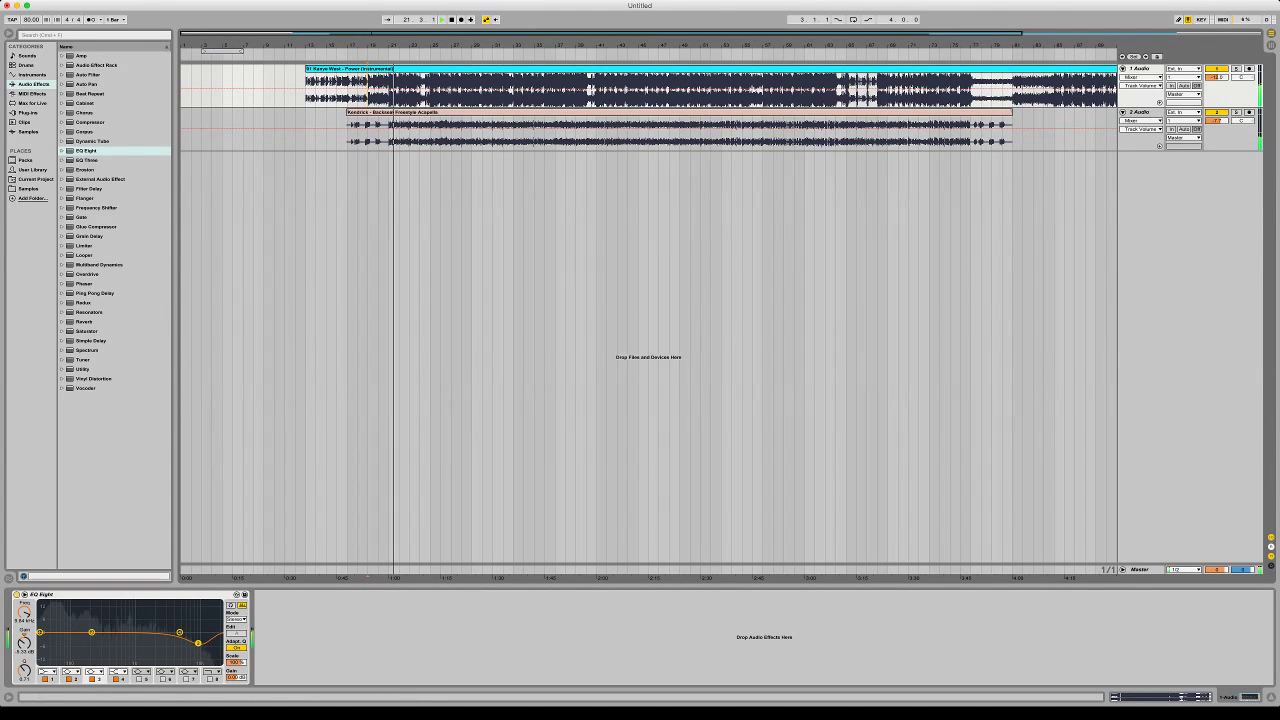
left_click_drag(198, 643, 126, 643)
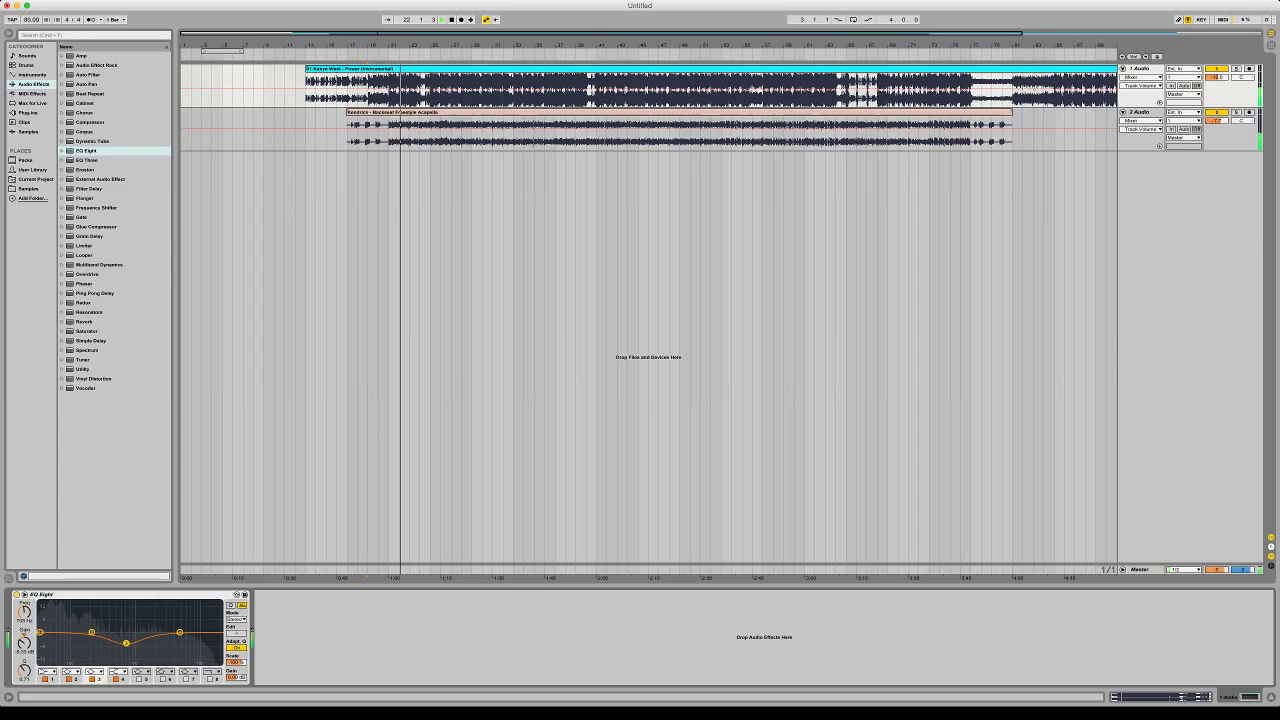
Add EQ Eight to the acapella track, cut its third band near 12 kHz, and raise that band's Q
left_click(1141, 112)
double_click(86, 151)
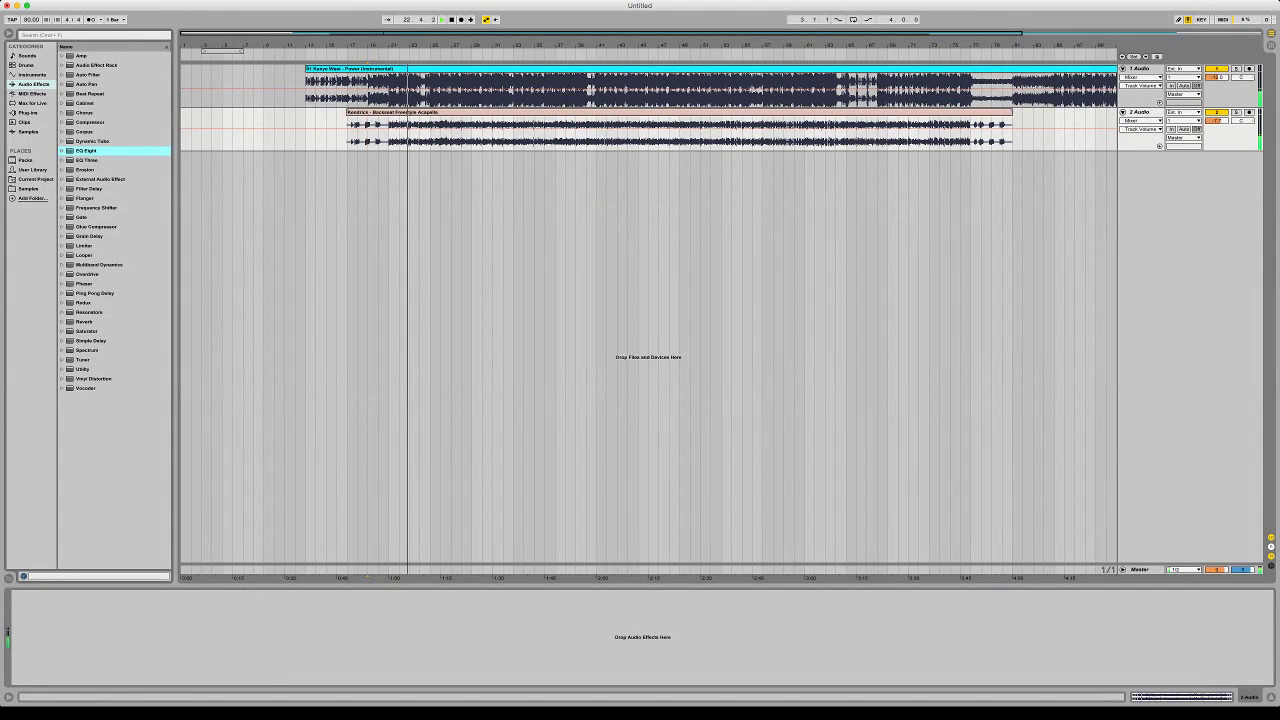
left_click_drag(134, 632, 204, 648)
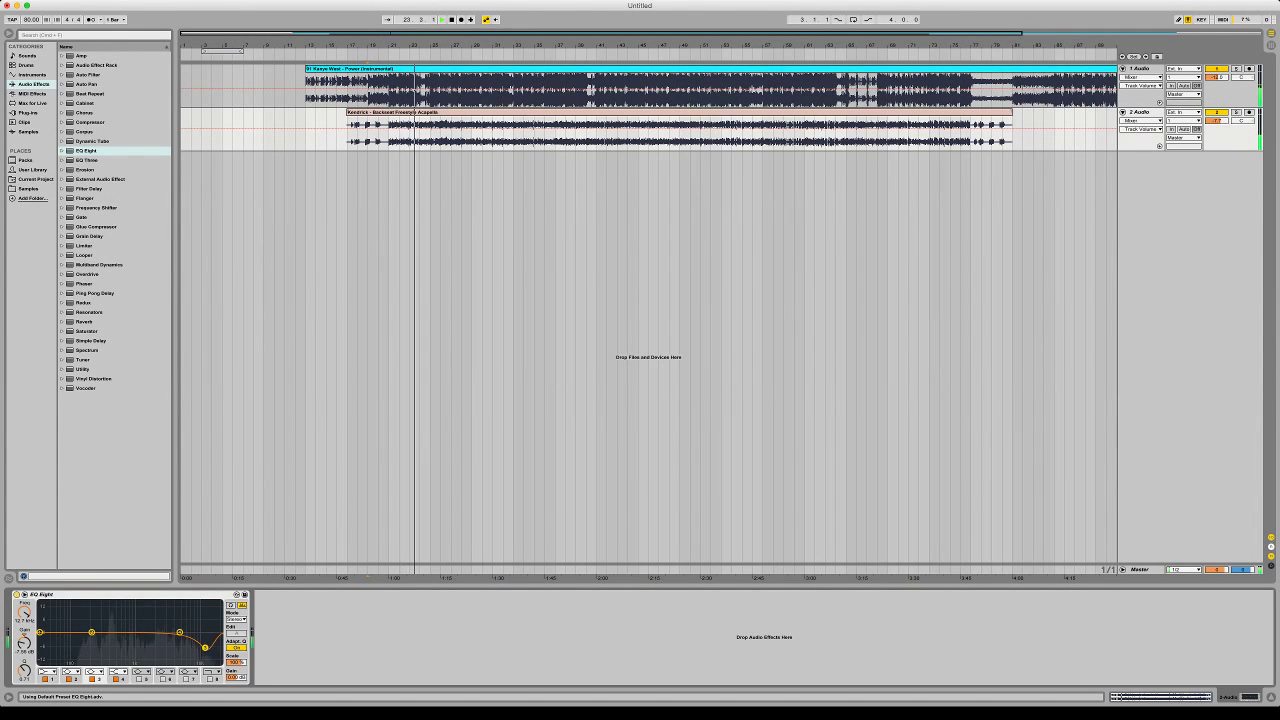
left_click_drag(24, 671, 24, 651)
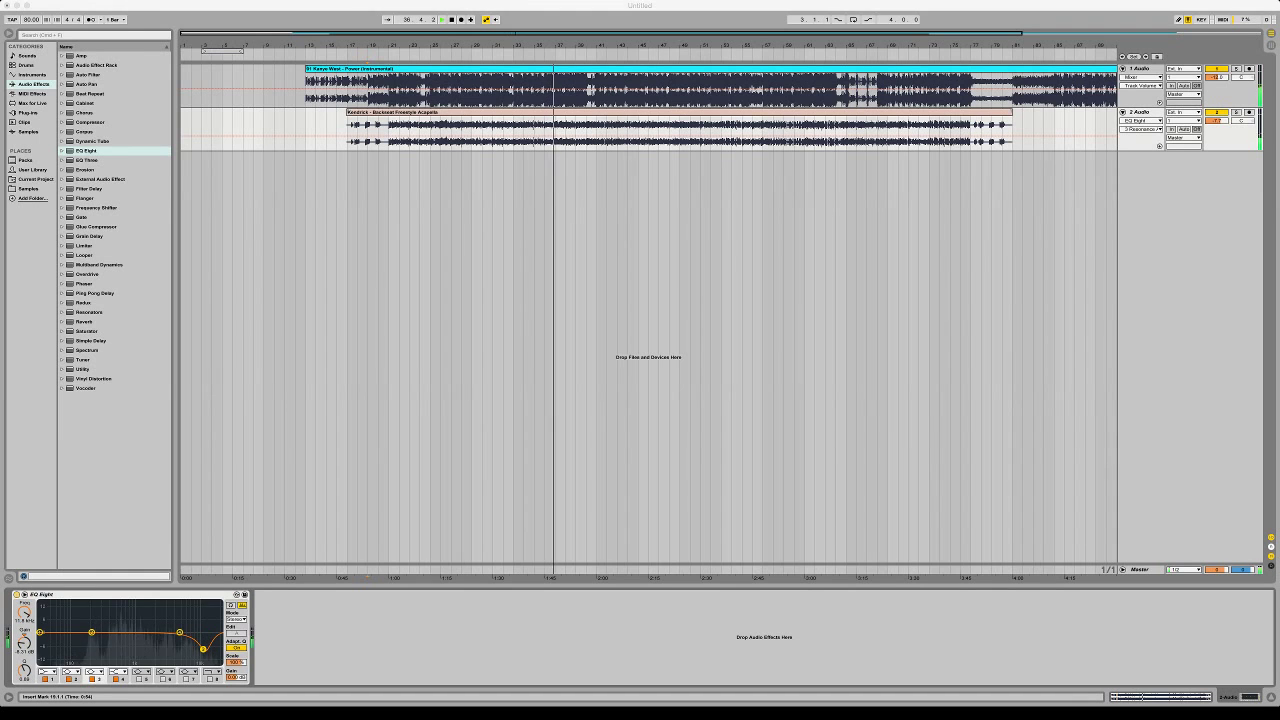
Insert a third audio track, set its volume to -12.0 dB, and arm it for recording
key("super+t")
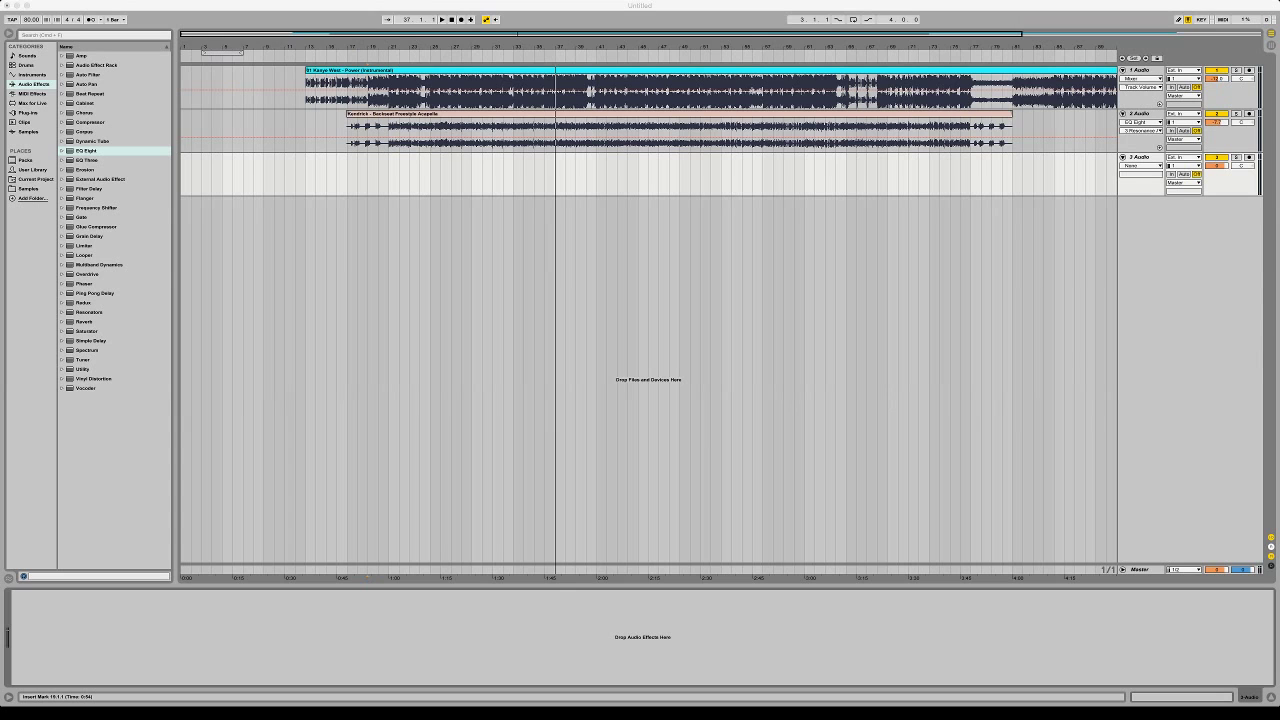
left_click(409, 174)
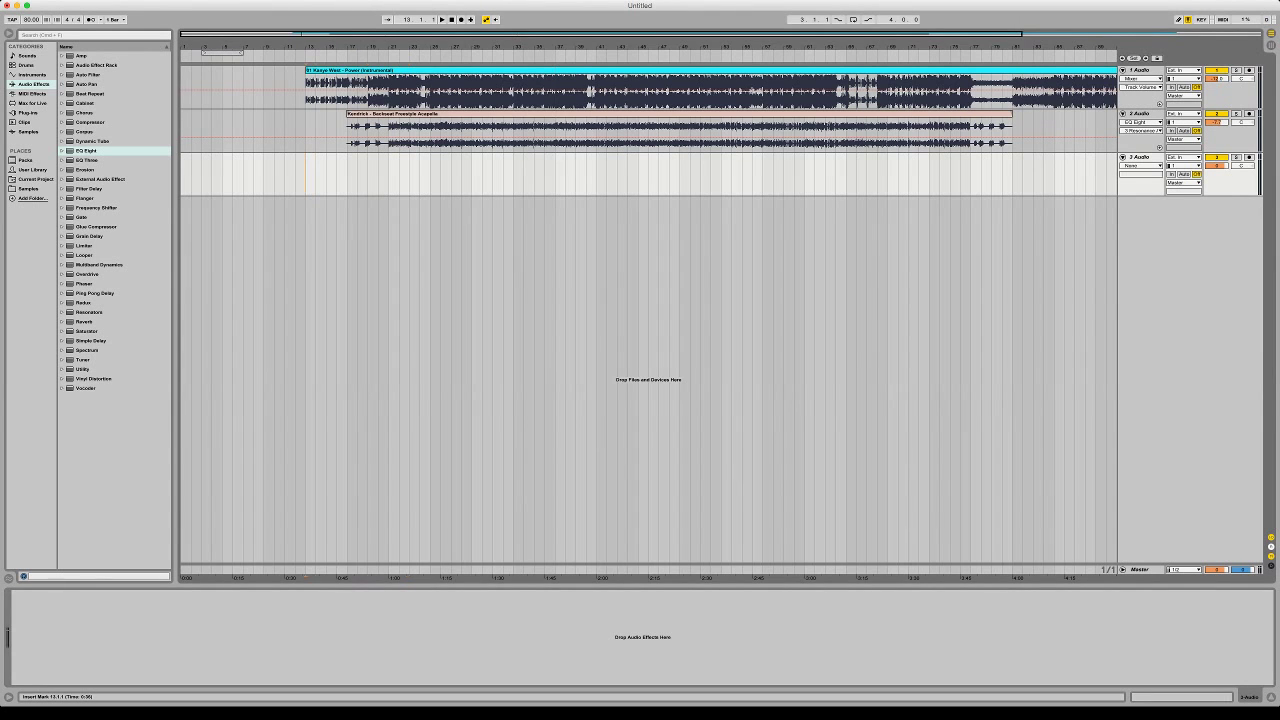
left_click(1216, 166)
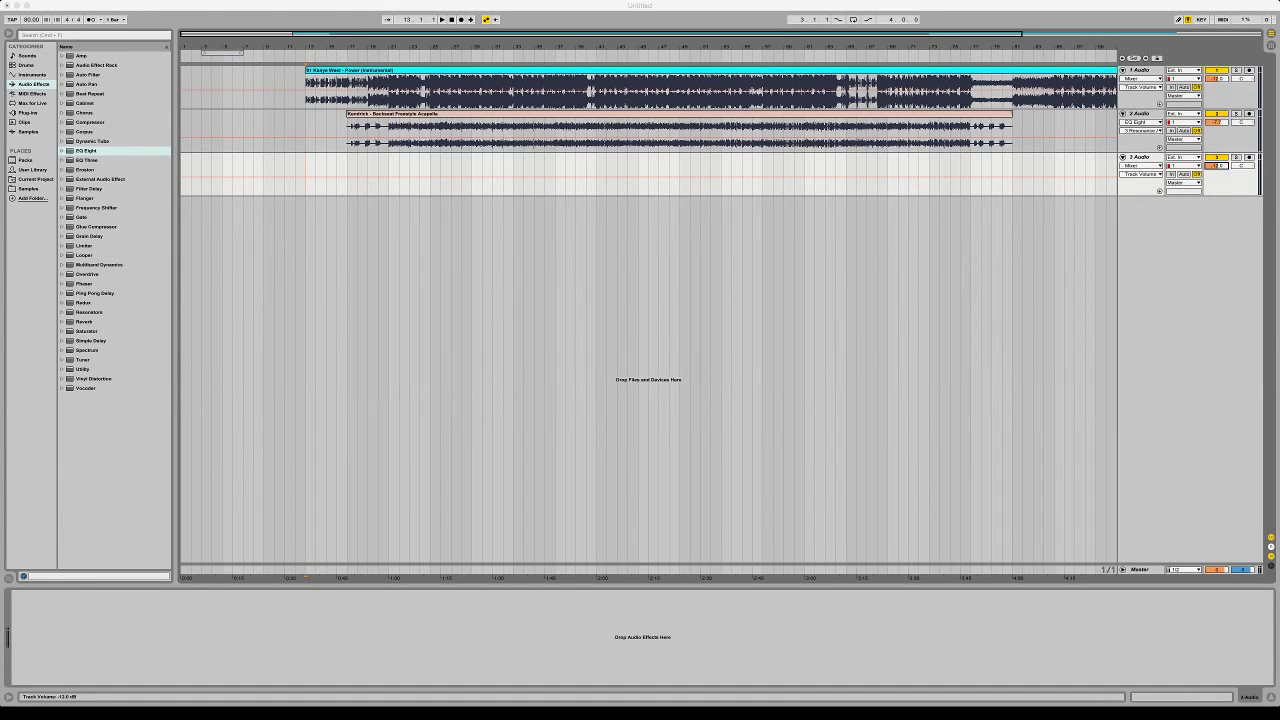
key("super+Tab")
left_click(1249, 157)
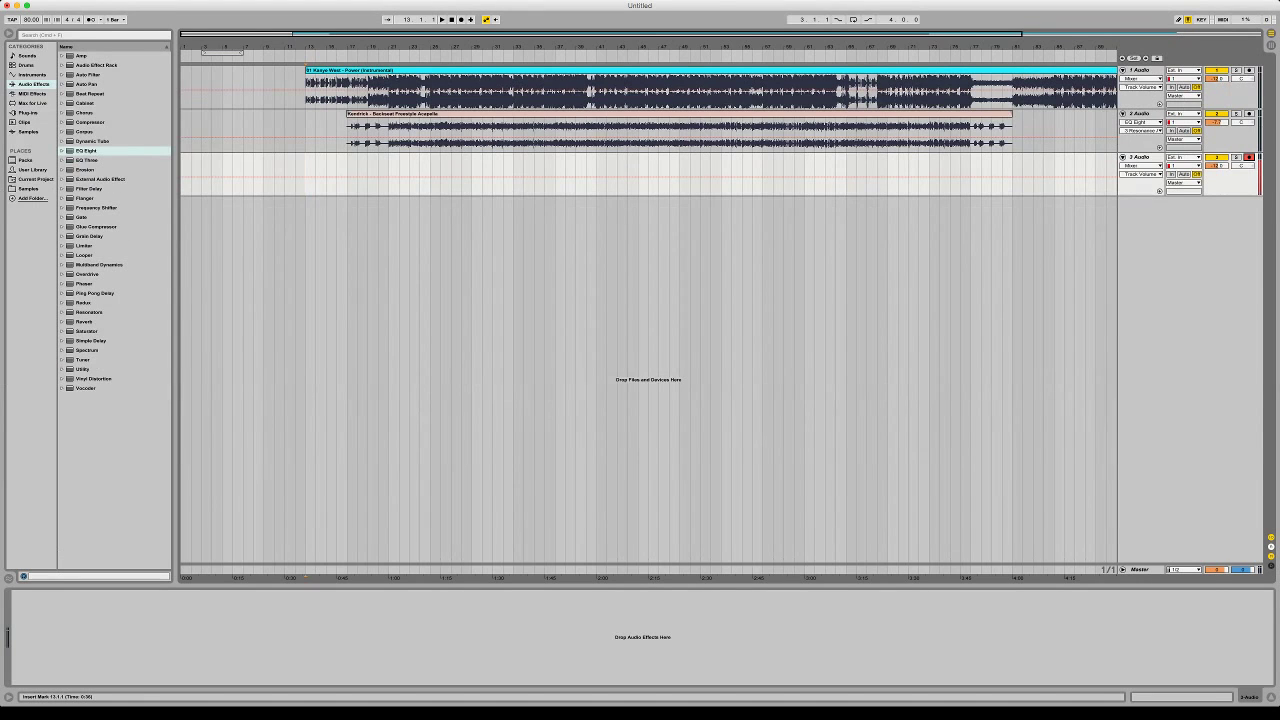
Record an audio take on the third track from bar 13 through bar 31
key("space")
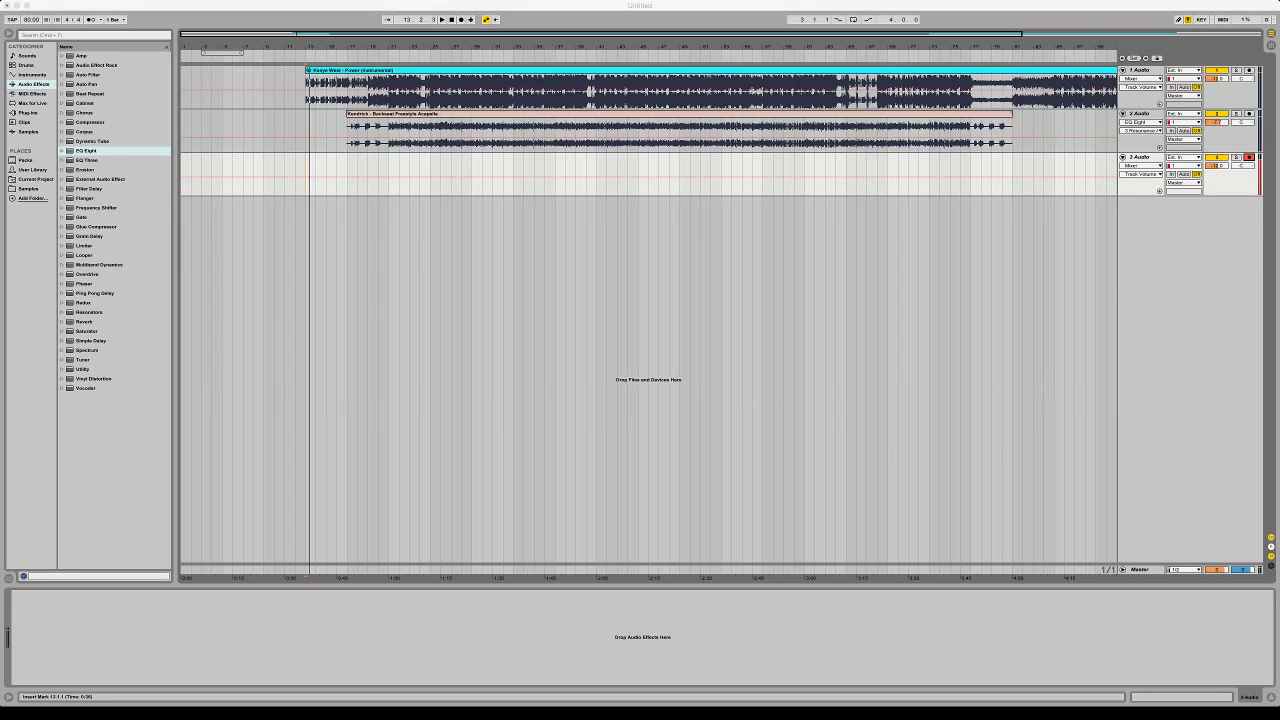
key("super+Tab")
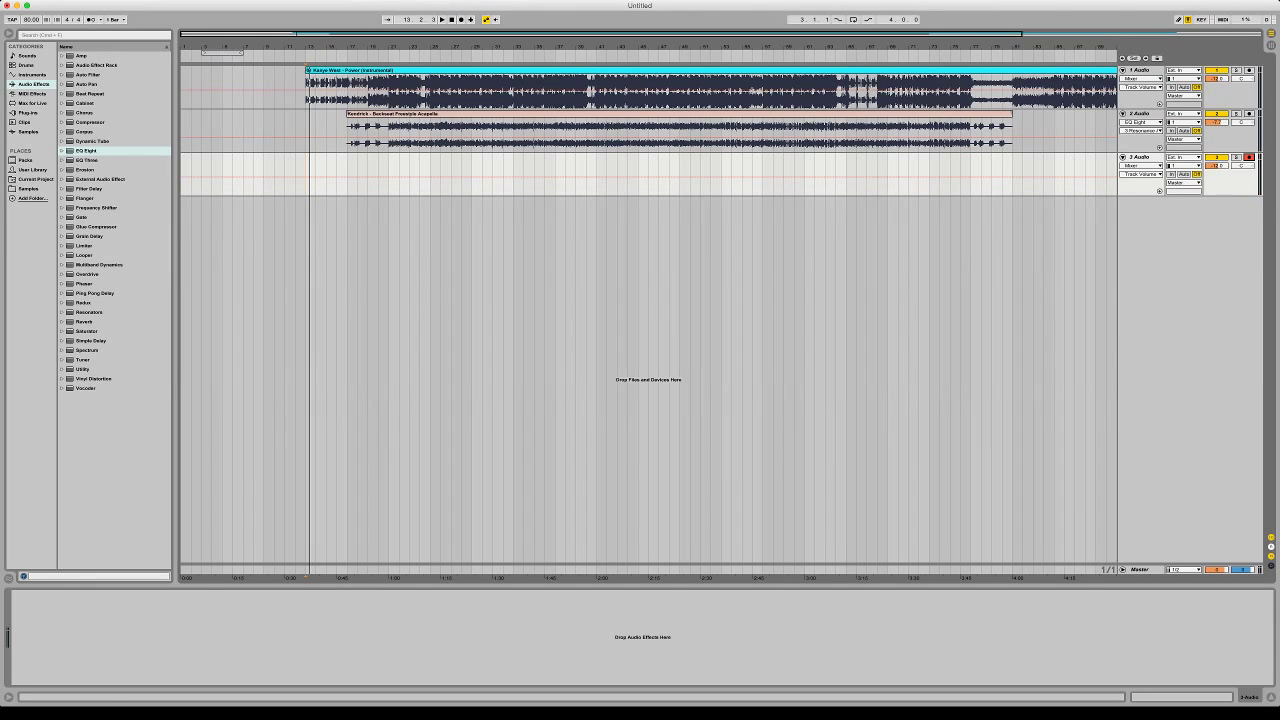
key("F9")
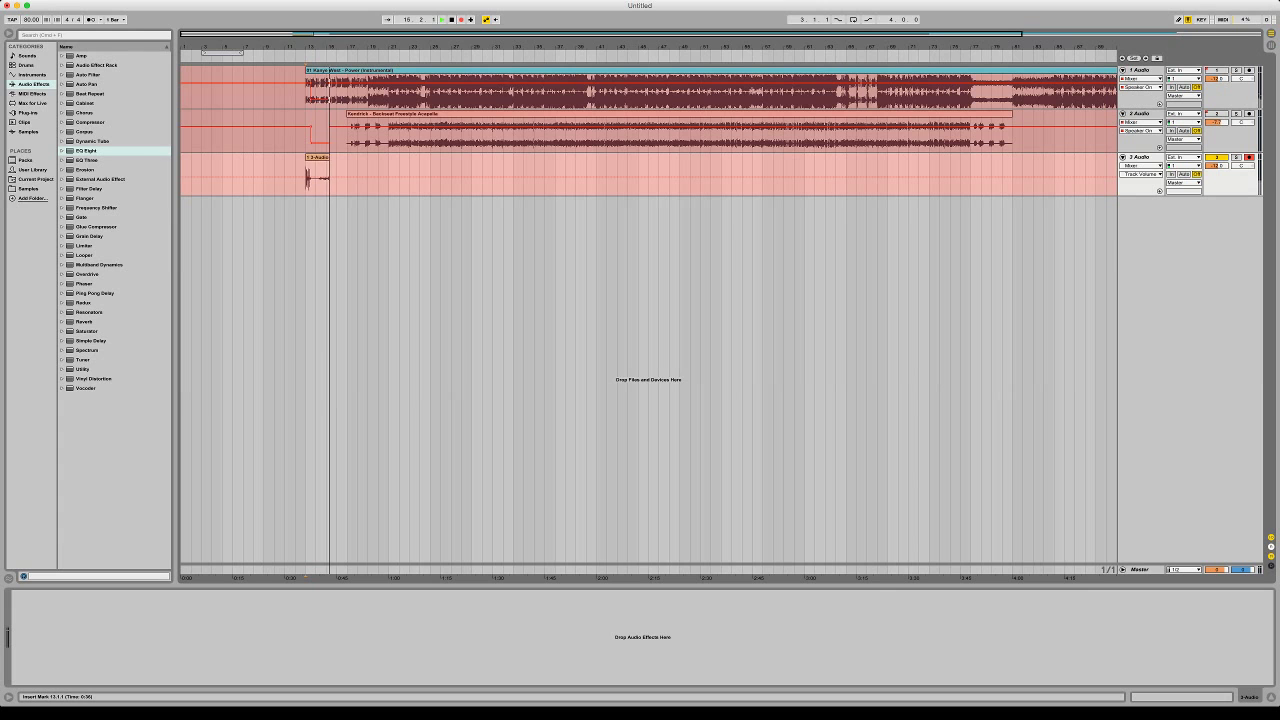
left_click_drag(334, 46, 400, 65)
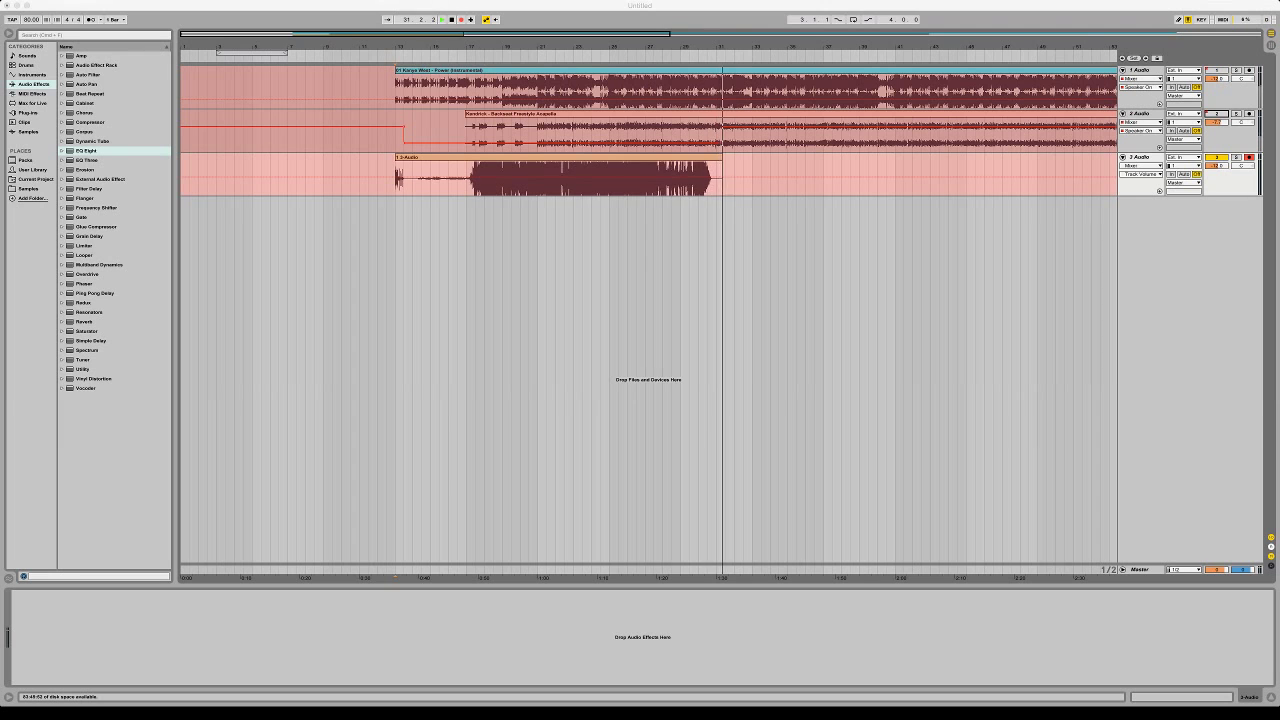
key("space")
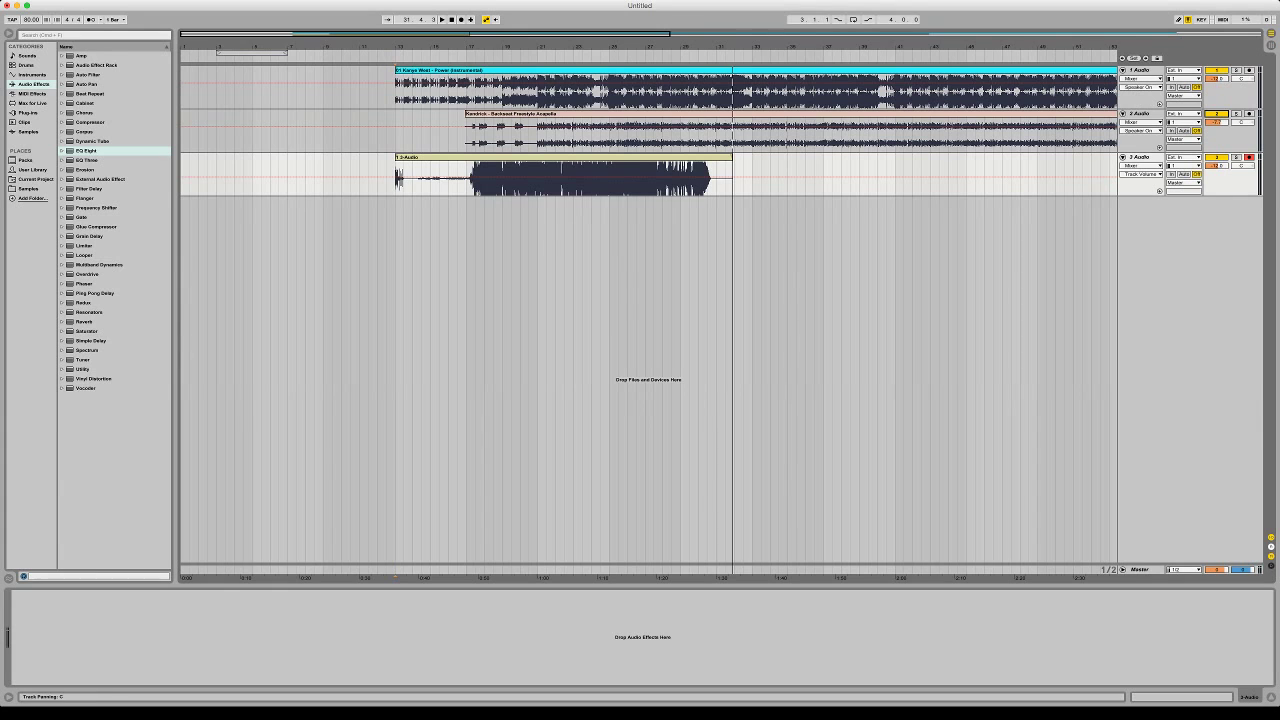
Play back the recorded take by itself and lower the third track's volume
left_click(458, 390)
key("space")
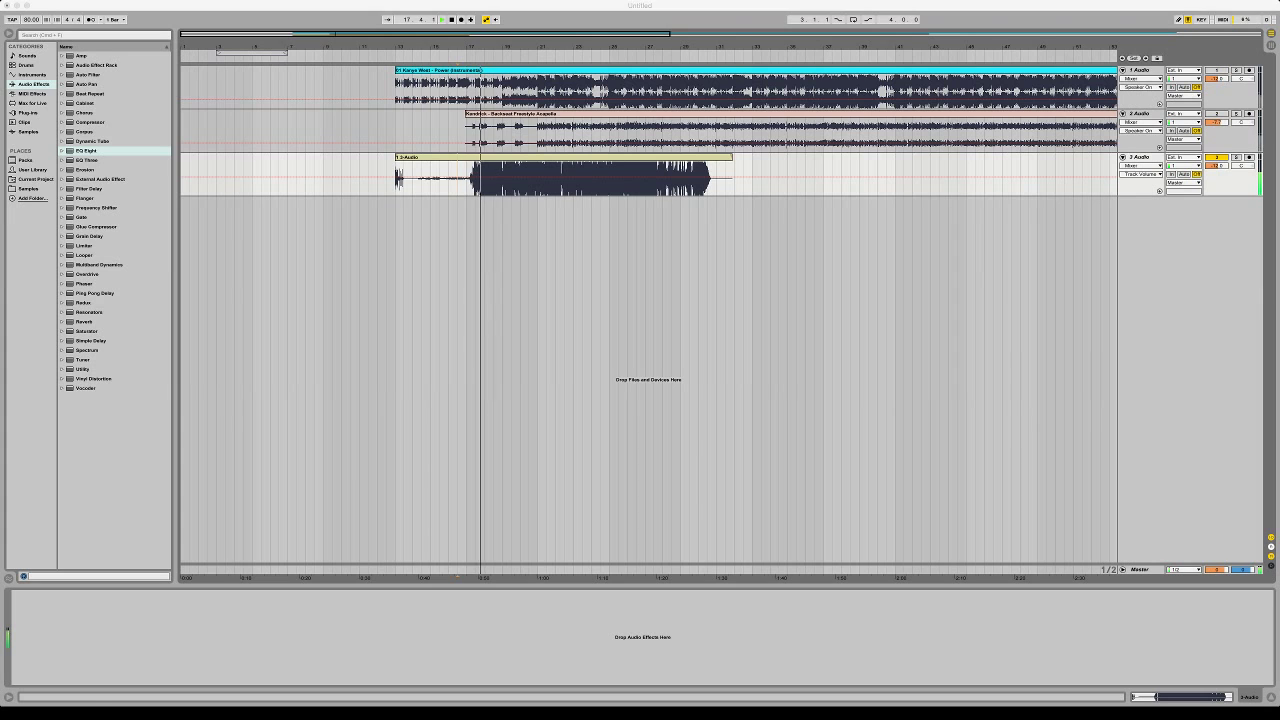
left_click(1216, 166)
left_click_drag(1216, 166, 1216, 186)
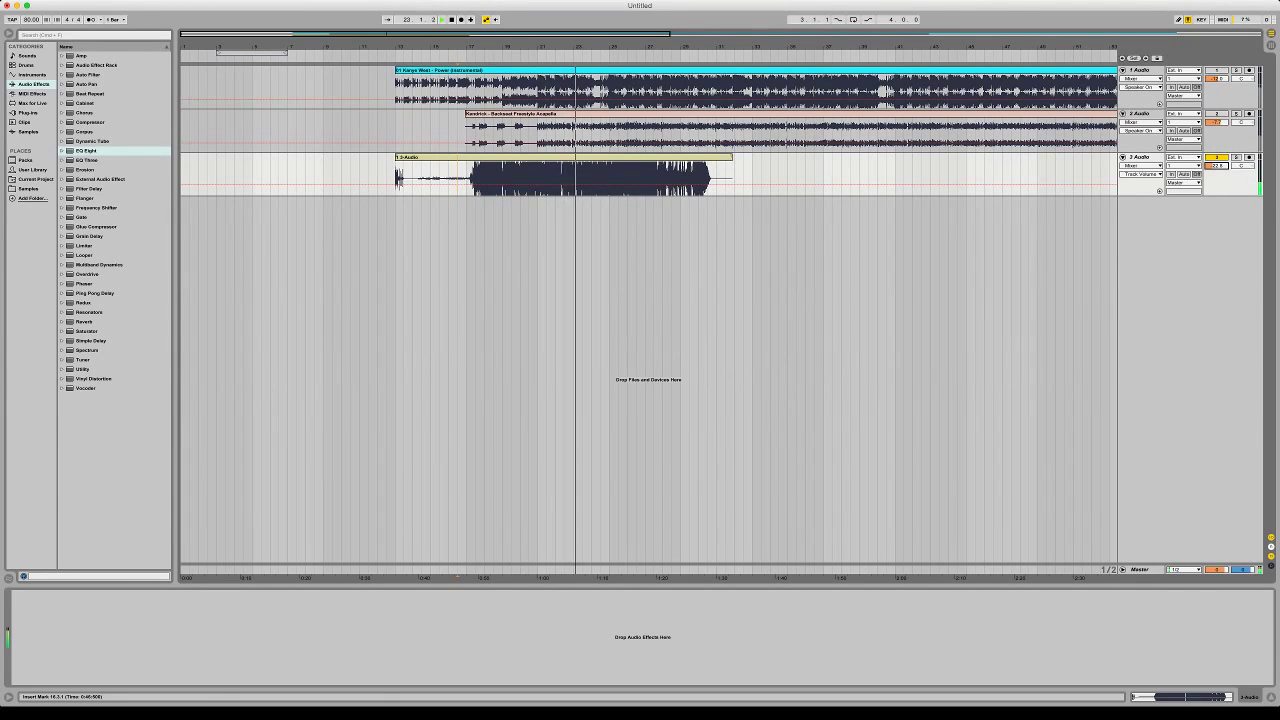
left_click(484, 178)
key("space")
key("space")
Reactivate the instrumental and acapella tracks, mute the third track, and move the recorded take to start at bar 26
key("F2")
key("F3")
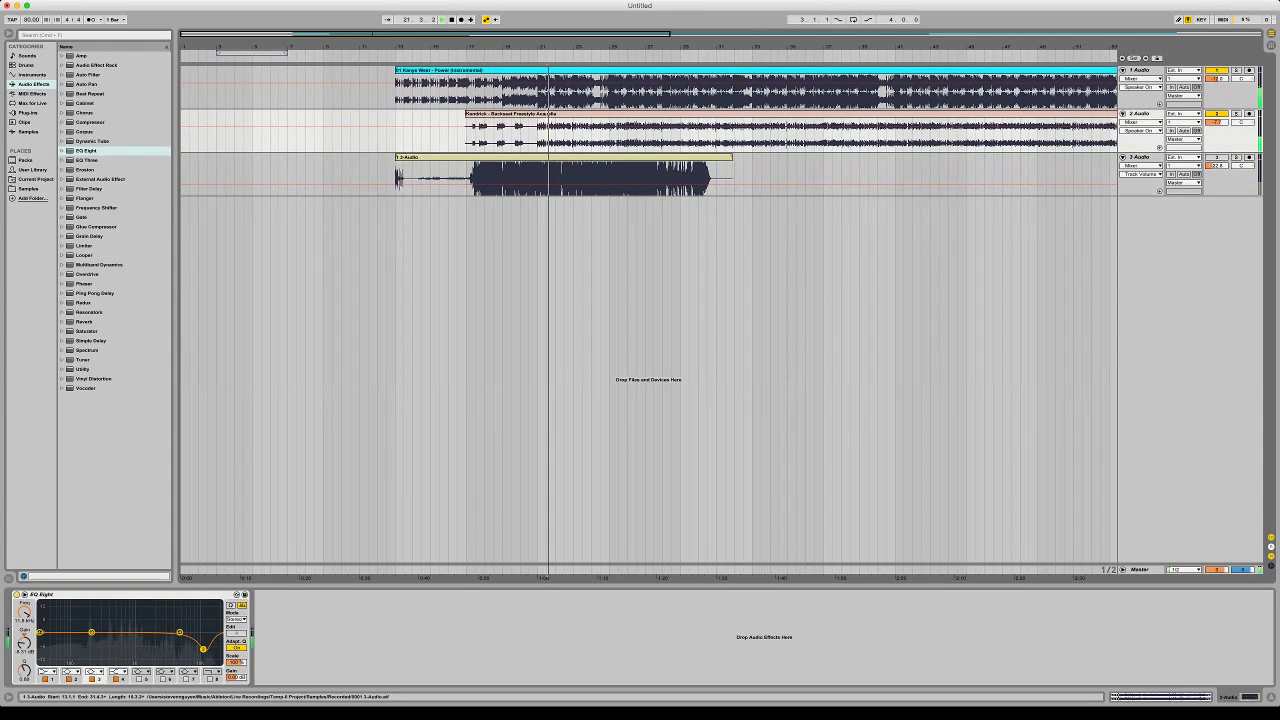
left_click_drag(564, 157, 796, 157)
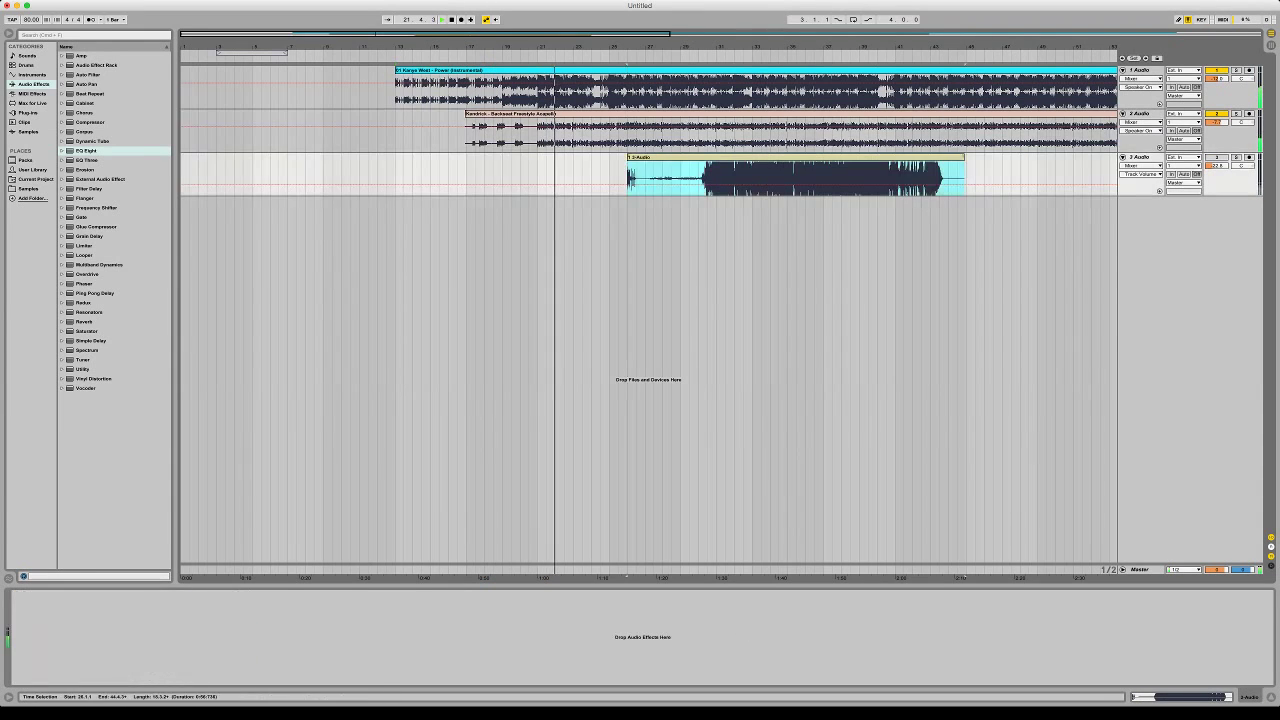
Delete the section of the Power instrumental between bars 24 and 25
left_click_drag(680, 46, 978, 136)
left_click(661, 92)
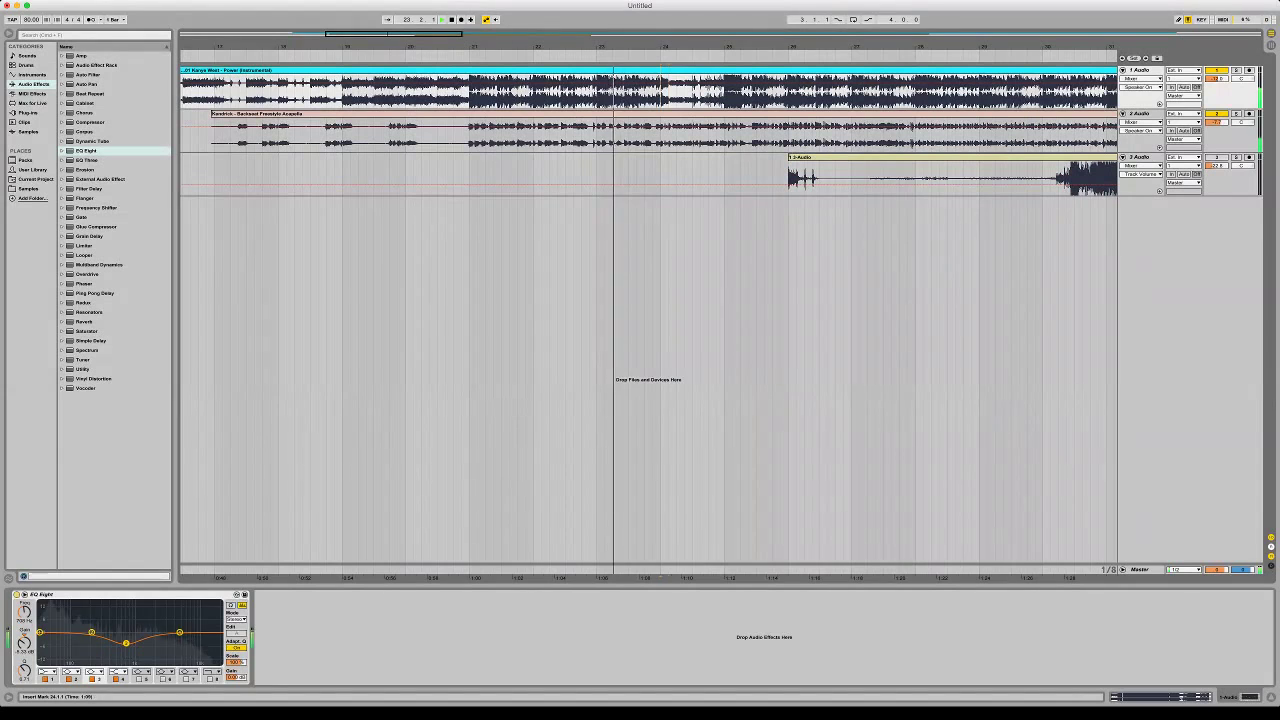
left_click_drag(668, 92, 724, 92)
key("Delete")
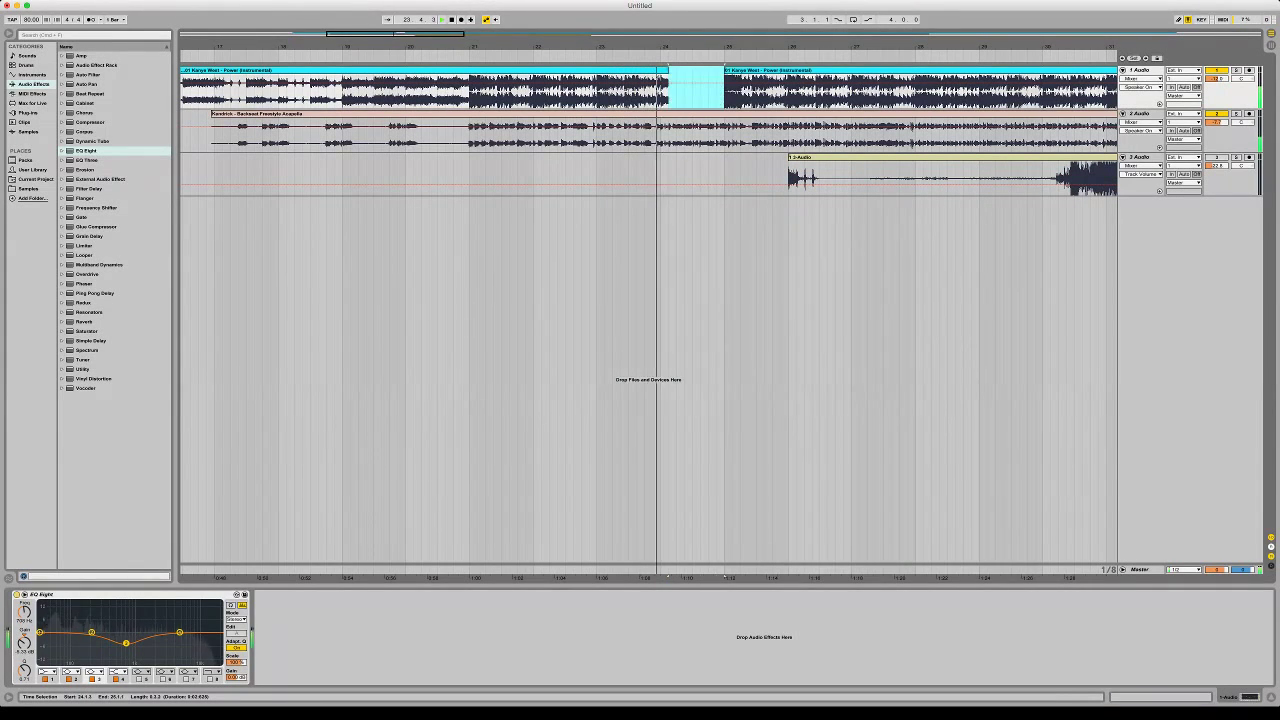
key("Delete")
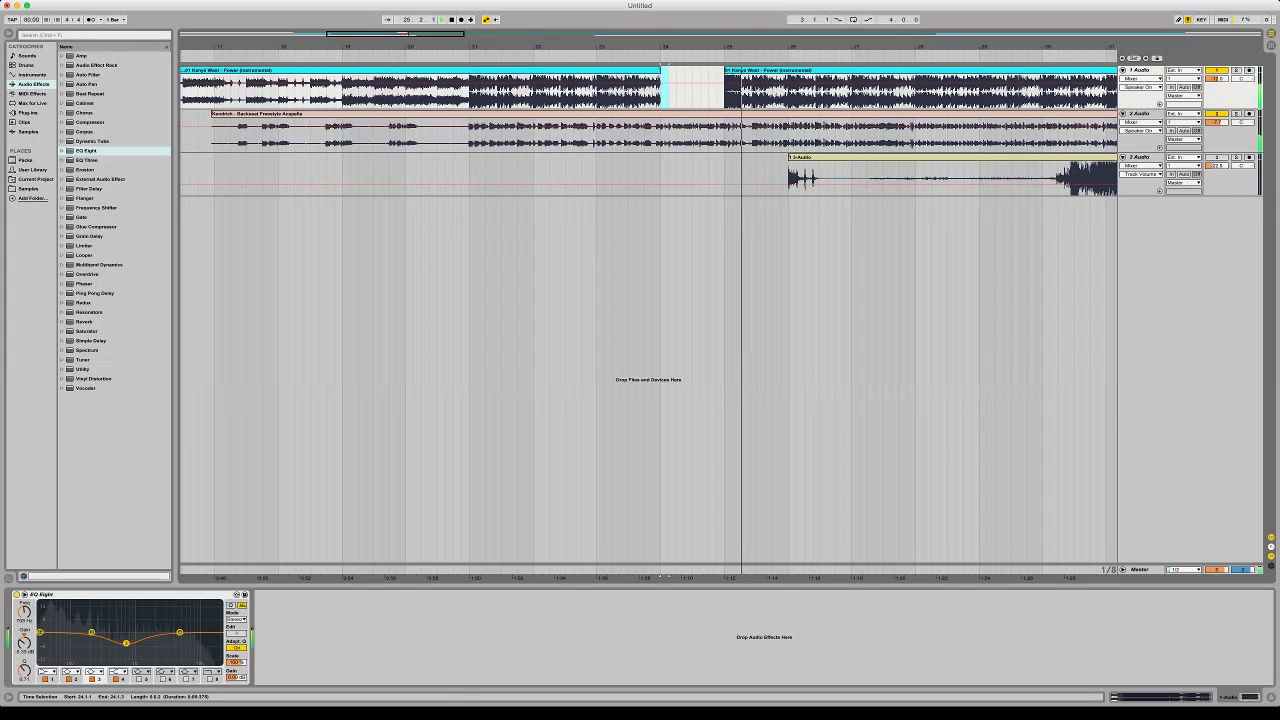
Copy the last beat of bar 26 of the instrumental into the gap at 24.4.1 and play the transition
scroll(648, 320, "right", 5)
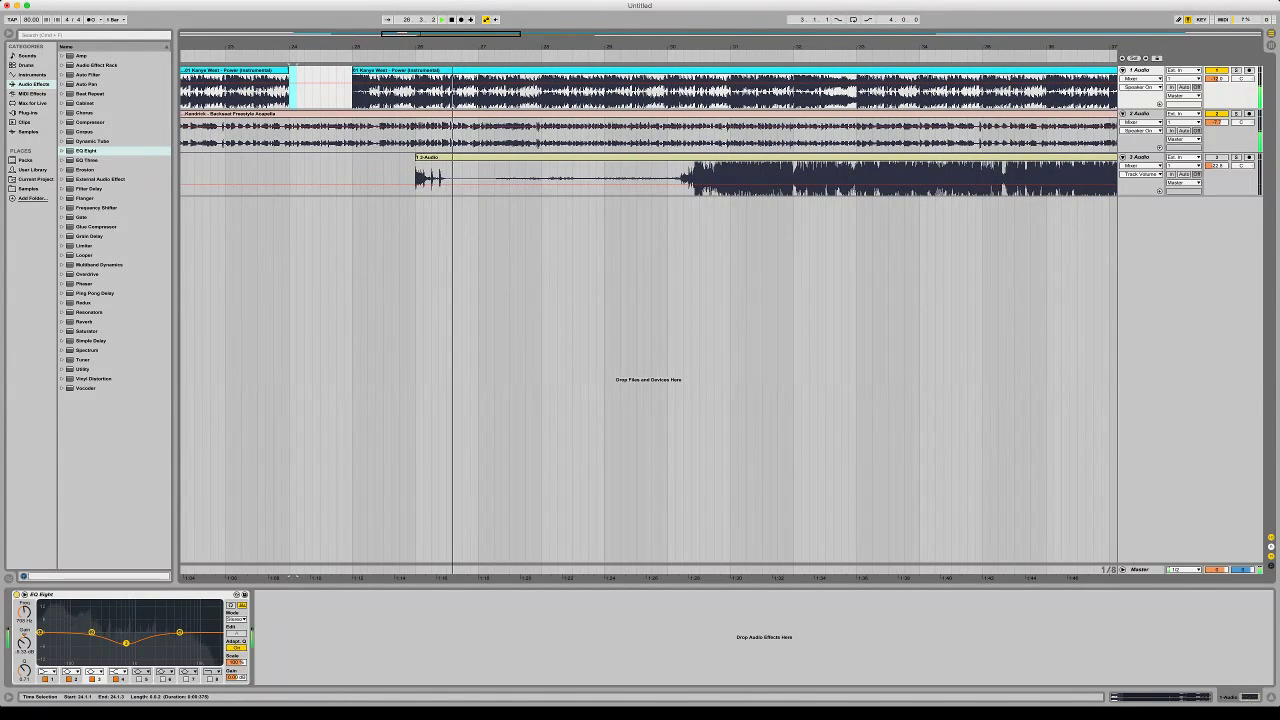
left_click_drag(464, 97, 479, 97)
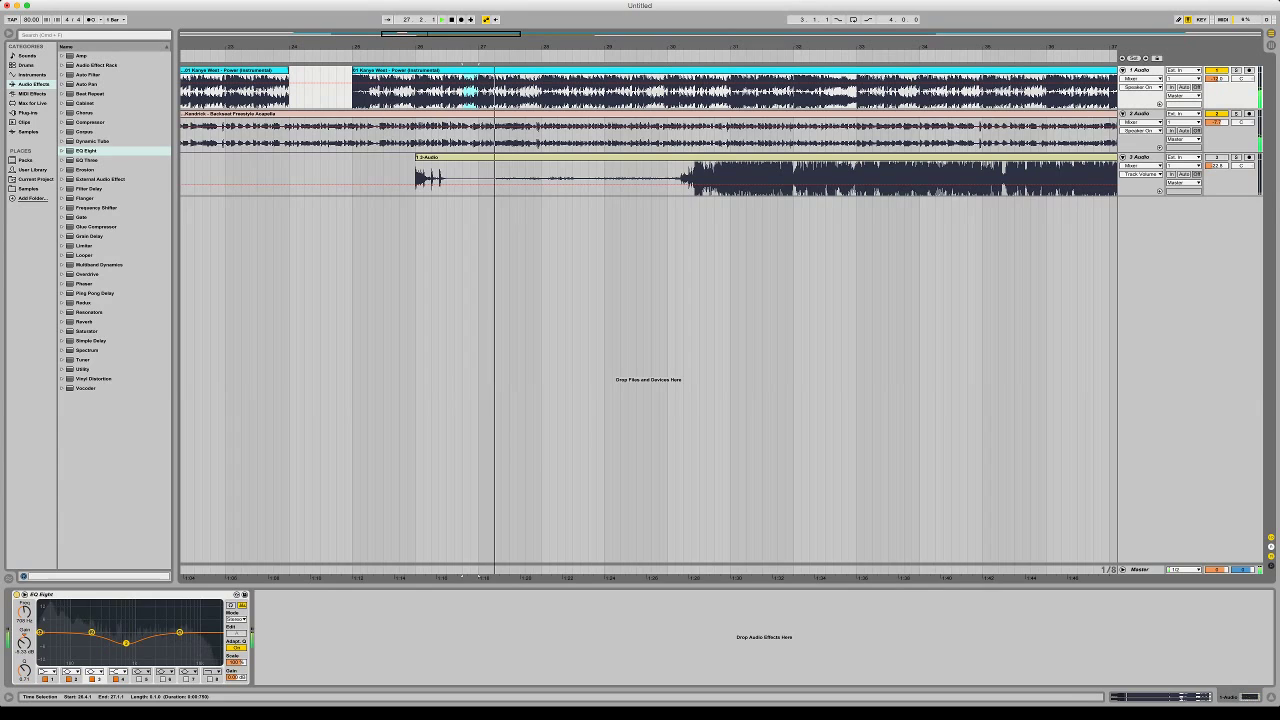
key("super+c")
left_click(336, 97)
key("super+v")
left_click(321, 97)
key("space")
key("space")
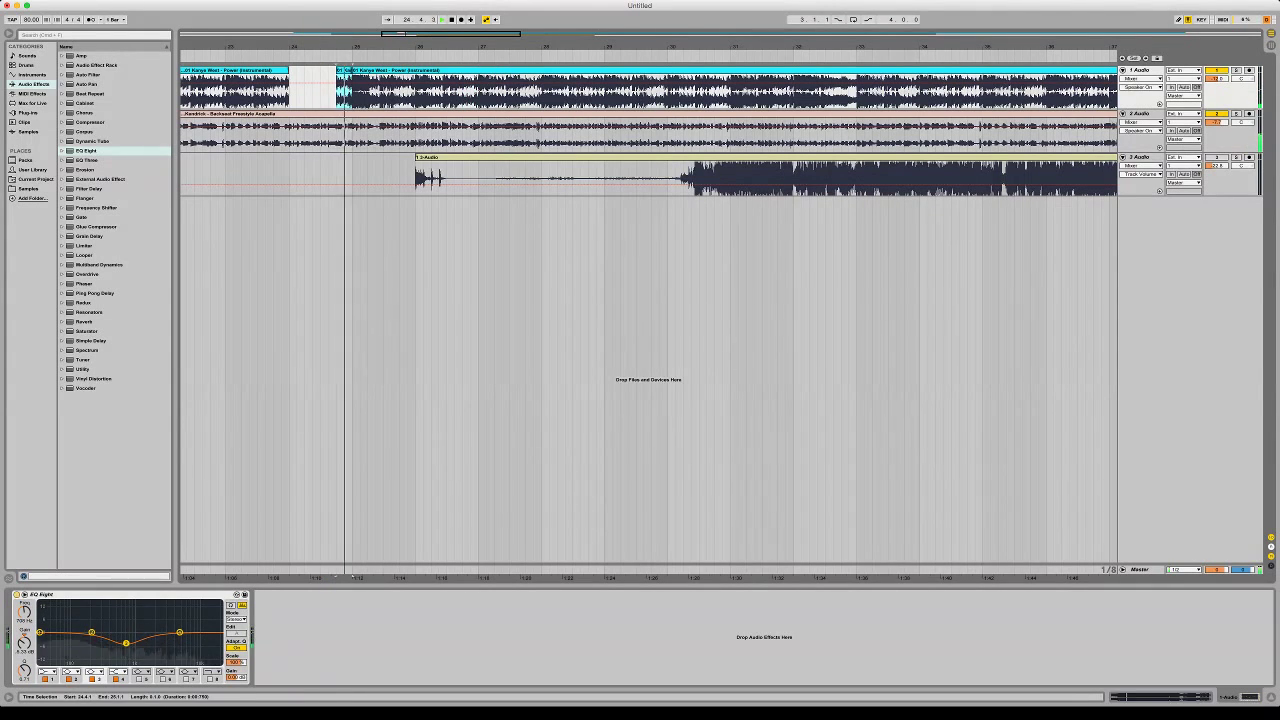
key("space")
key("space")
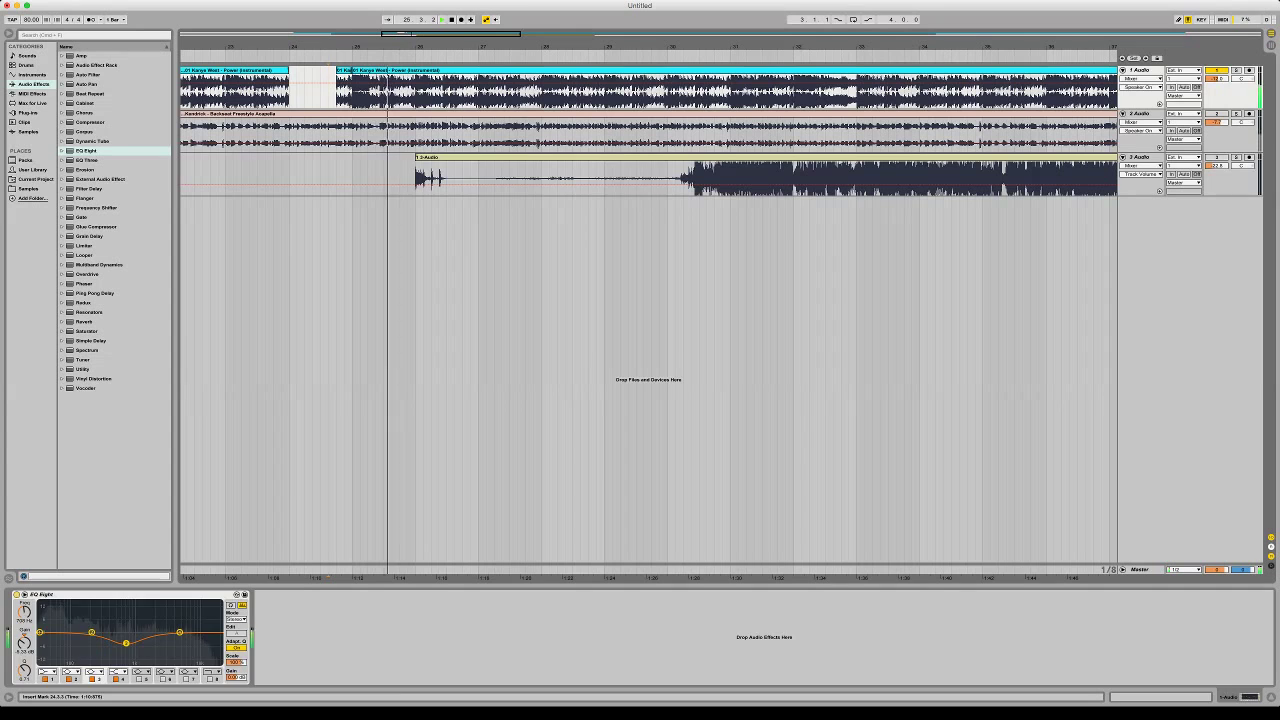
Split the recorded take just after the start of bar 30 and delete the part before it
left_click(674, 179)
key("super+e")
key("Delete")
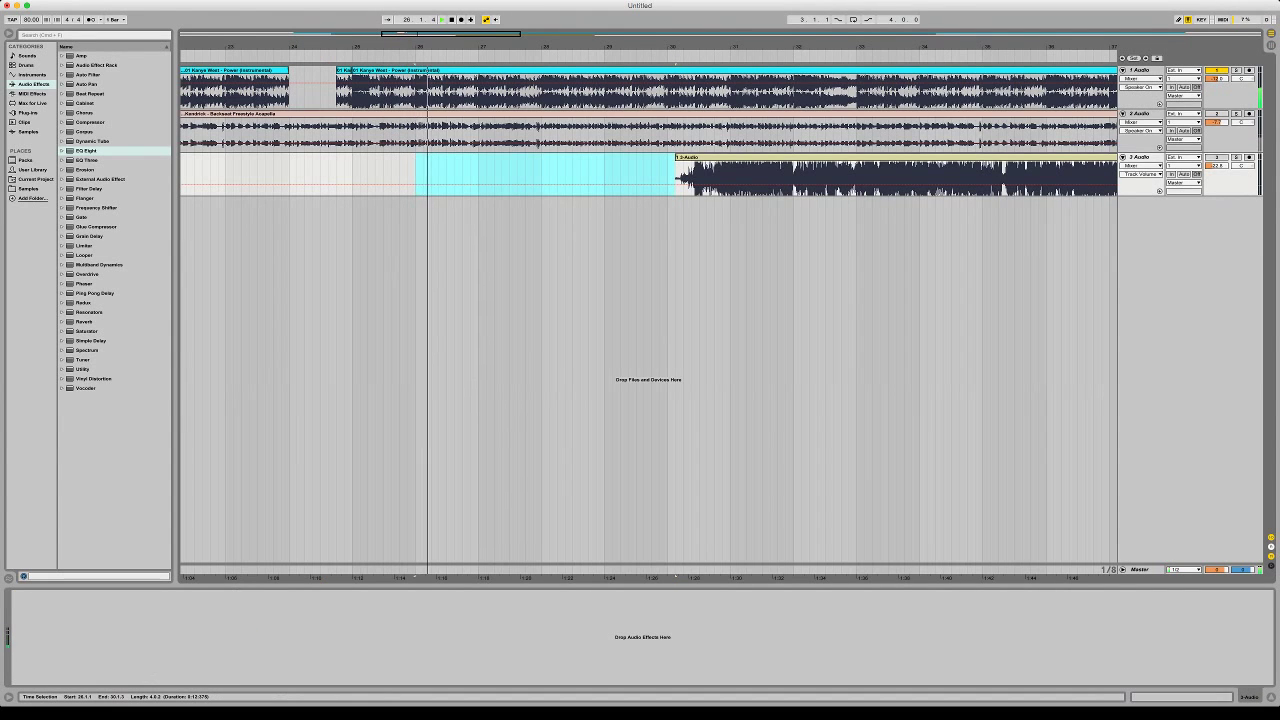
Play the trimmed take by itself from bar 33 and lower the third track's volume further
left_click(881, 179)
key("space")
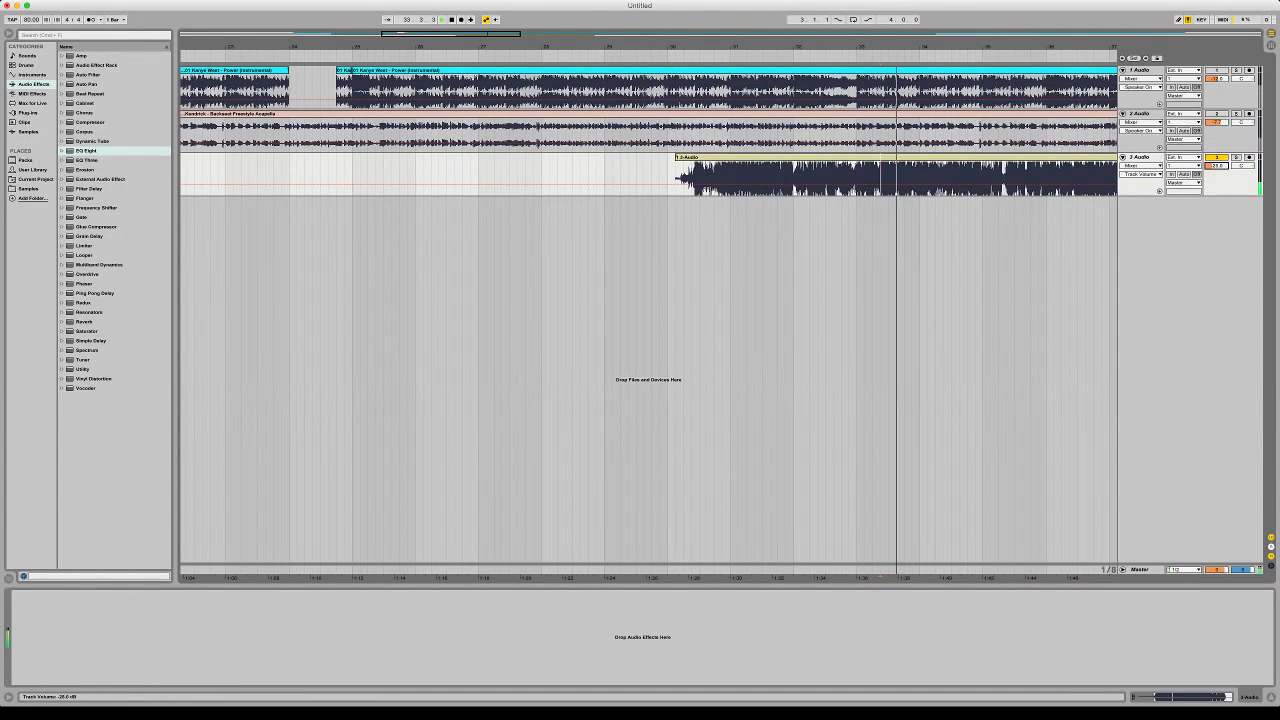
left_click_drag(1217, 166, 1217, 176)
Add EQ Eight to the recorded take's track with a low cut on band 1 and a boost on band 2 near 180 Hz
double_click(86, 151)
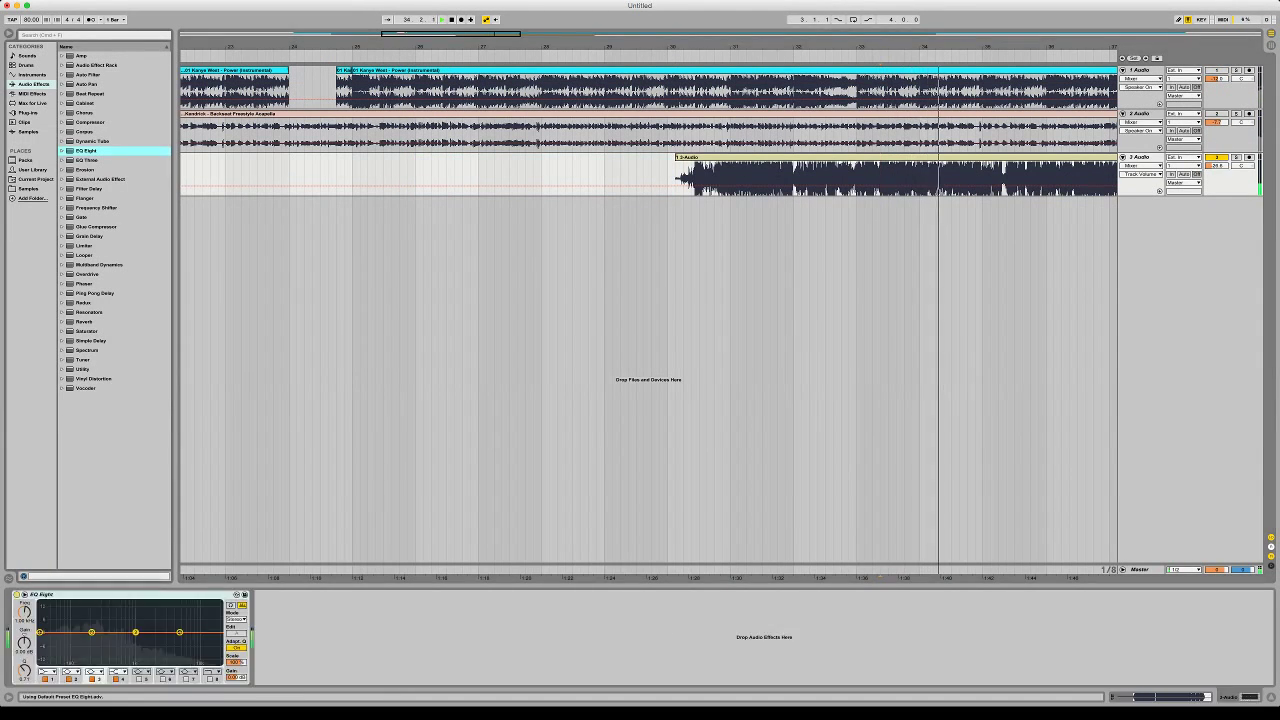
left_click(47, 672)
left_click(47, 661)
left_click_drag(40, 638, 72, 623)
key("space")
key("space")
key("space")
key("space")
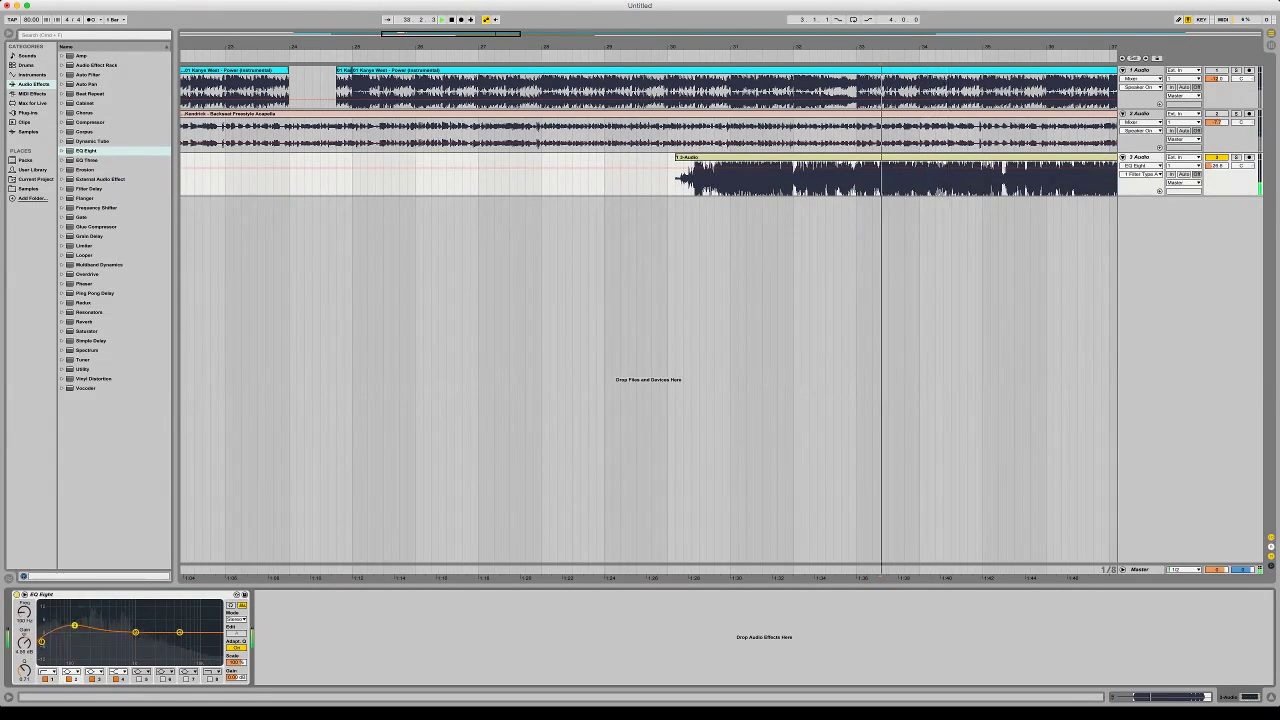
Adjust the boosted low band's Q and cut band 3 near 12 kHz on the recorded take while replaying it
left_click_drag(24, 671, 24, 663)
key("space")
key("space")
left_click_drag(136, 632, 205, 644)
left_click_drag(586, 46, 361, 50)
left_click(712, 178)
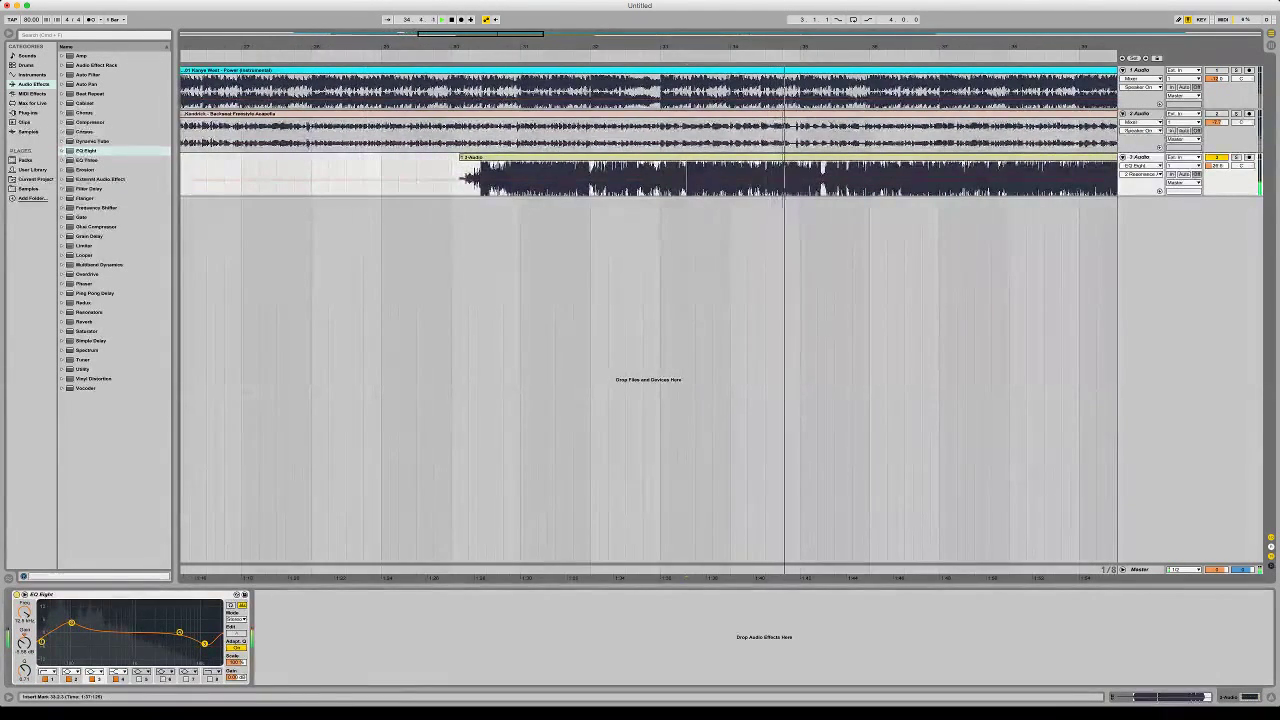
Split the recorded take just after the start of bar 33 and delete the part before it
key("space")
key("space")
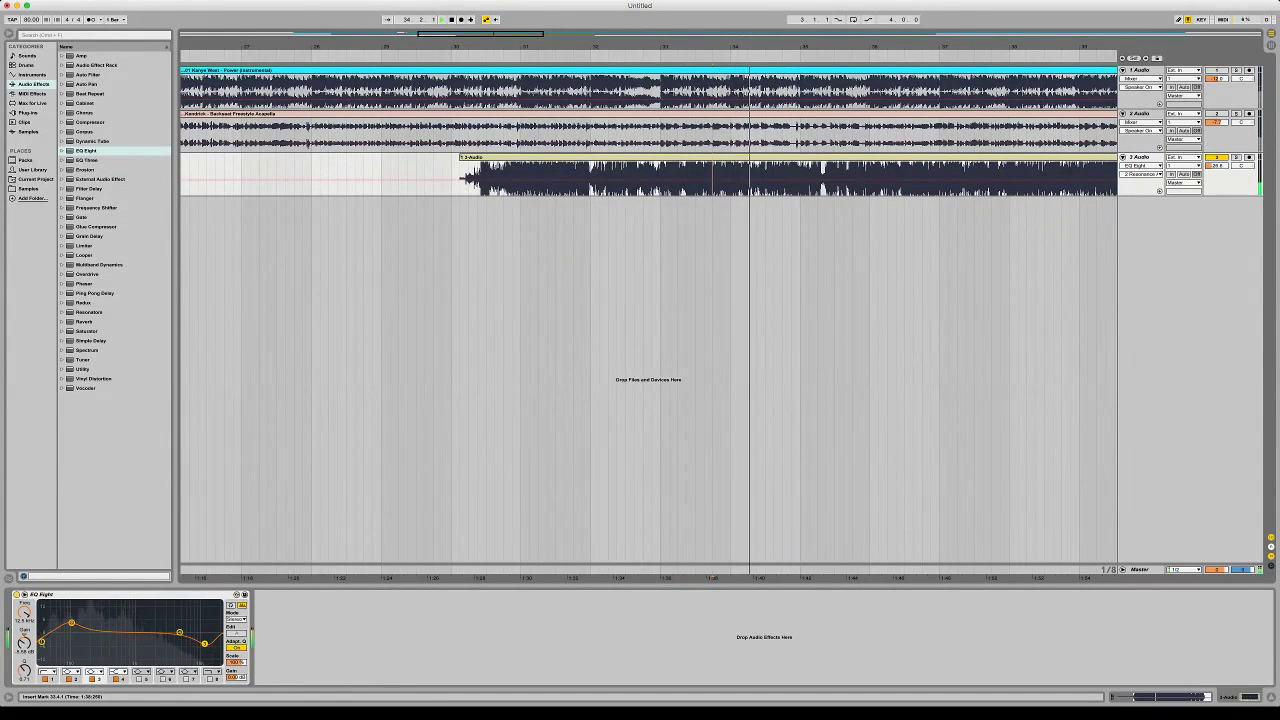
left_click(547, 178)
key("space")
key("space")
left_click(590, 178)
key("space")
key("space")
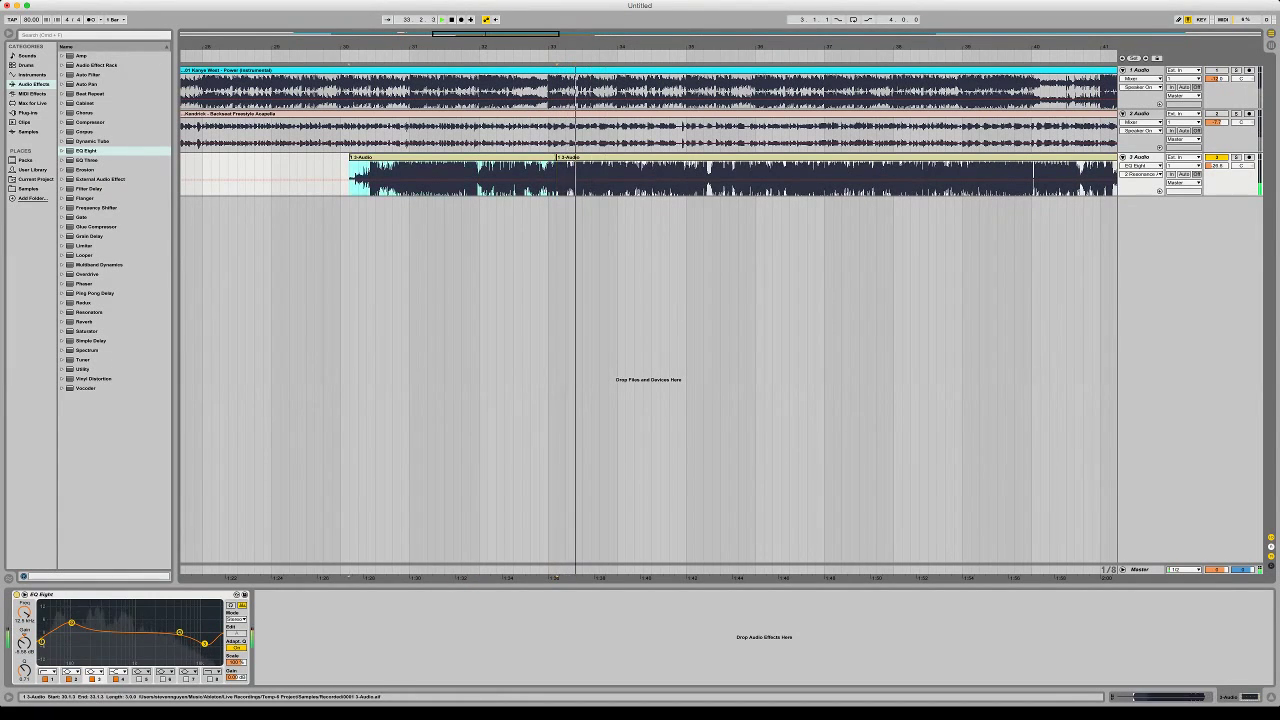
key("Delete")
Separate the take's opening phrase within bar 34, split the take again in bar 40 and delete the section between
left_click(617, 178)
key("super+e")
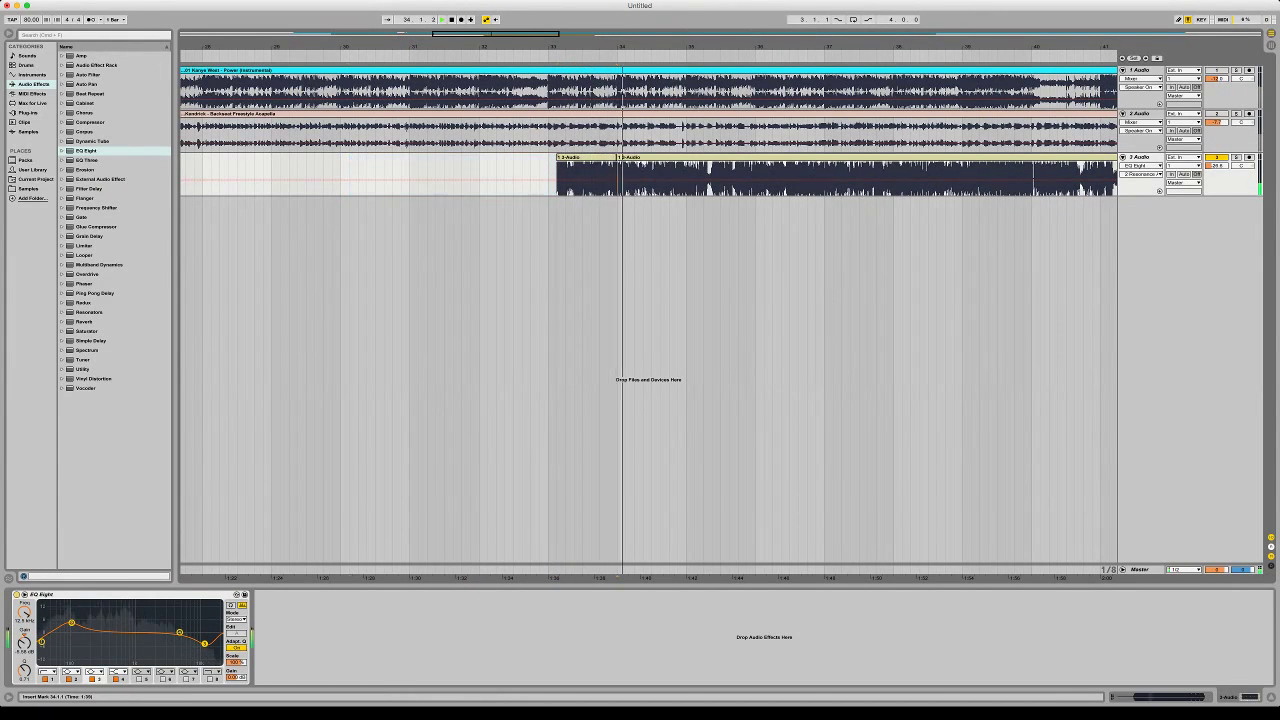
left_click_drag(617, 157, 651, 157)
left_click(781, 178)
key("space")
key("space")
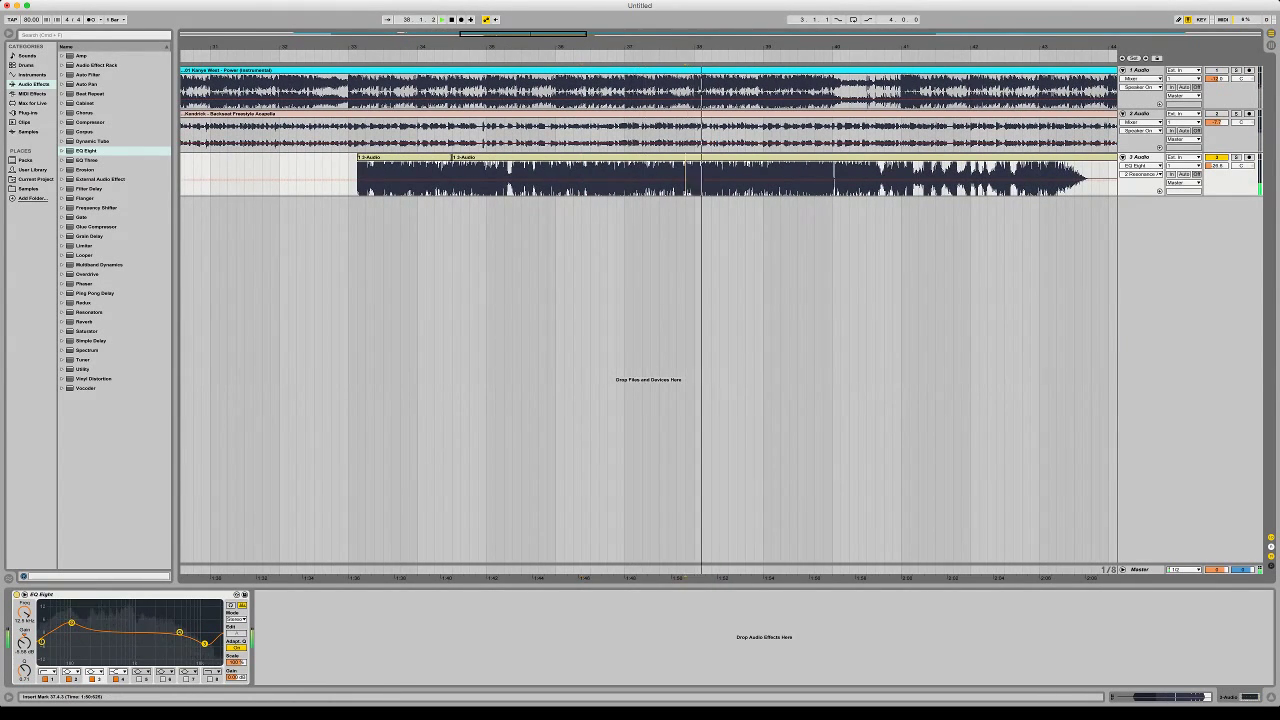
left_click(918, 178)
key("space")
key("space")
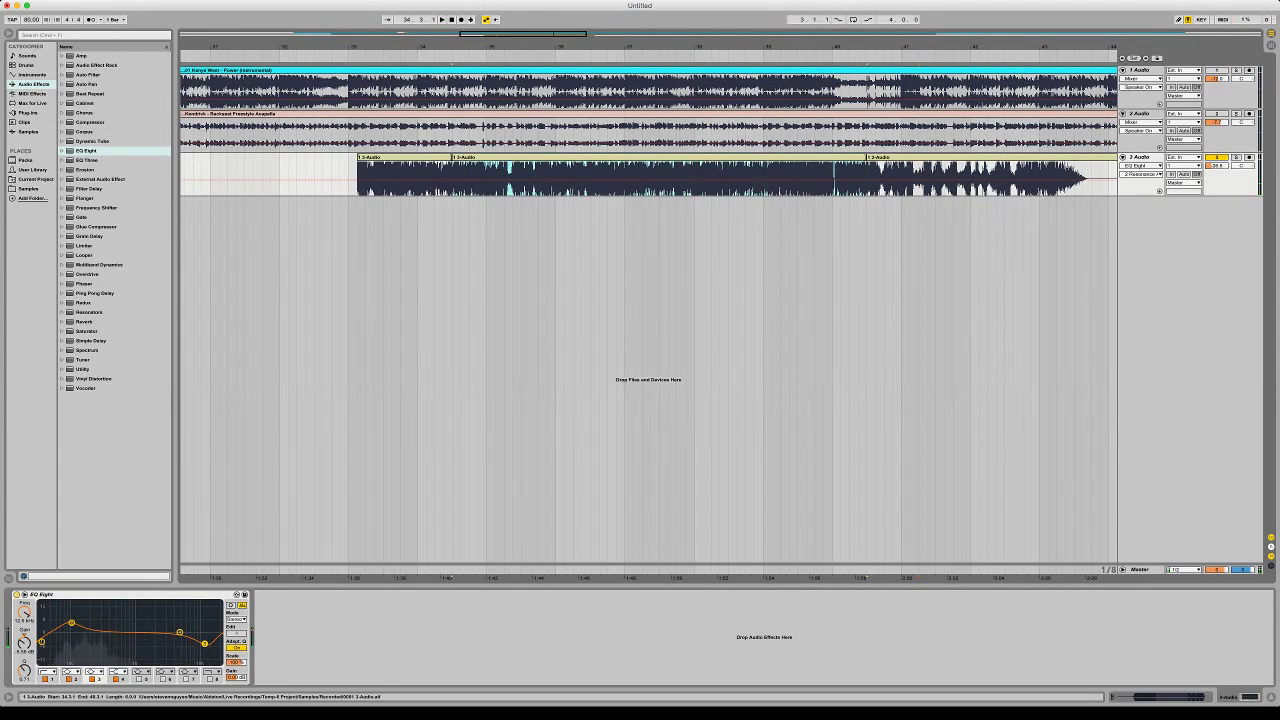
key("Delete")
Mute the recorded take, turn the instrumental and acapella back on, and play the mashup from the beat drop at bar 24
left_click(427, 134)
key("F3")
key("F1")
key("F2")
key("space")
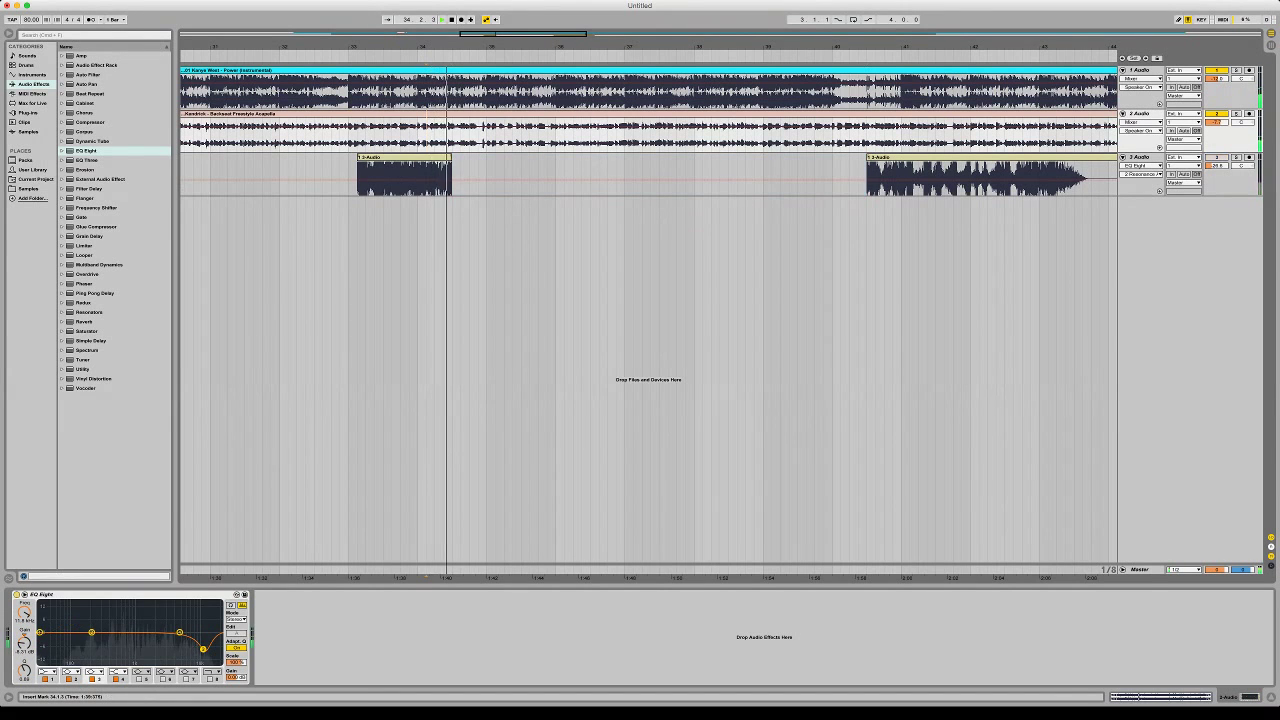
left_click_drag(386, 46, 533, 14)
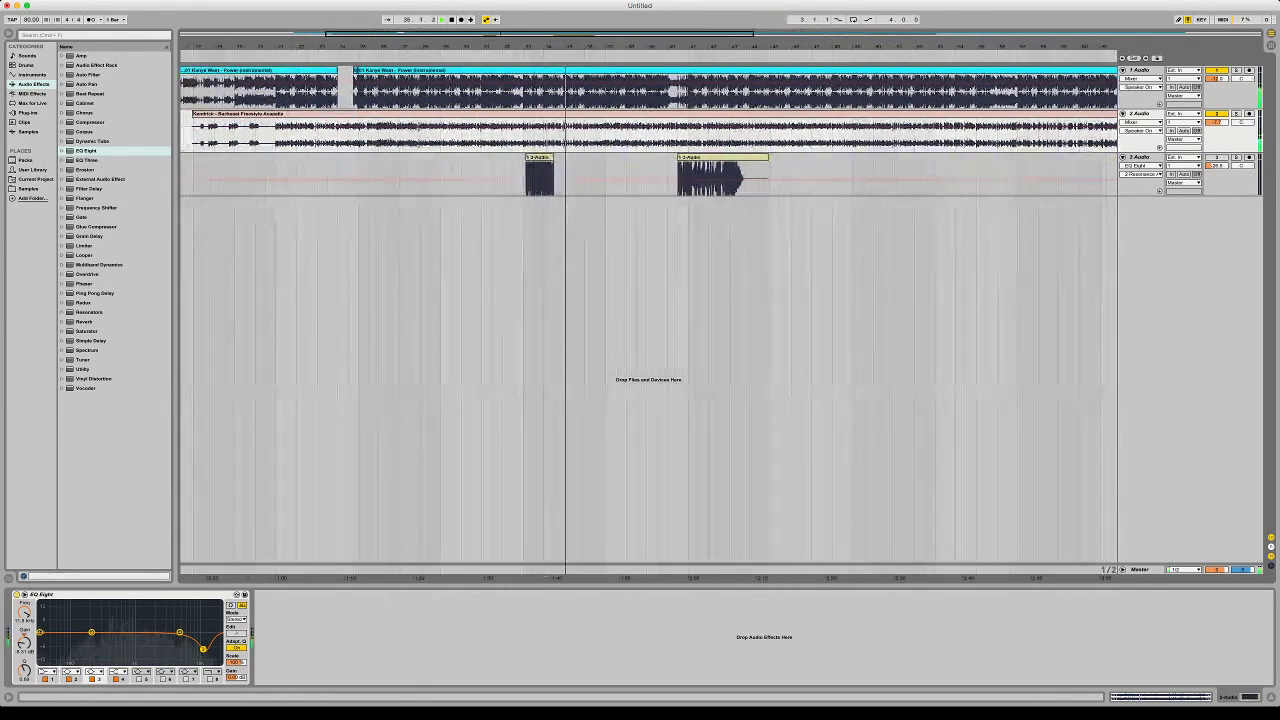
left_click_drag(338, 134, 347, 134)
key("space")
key("space")
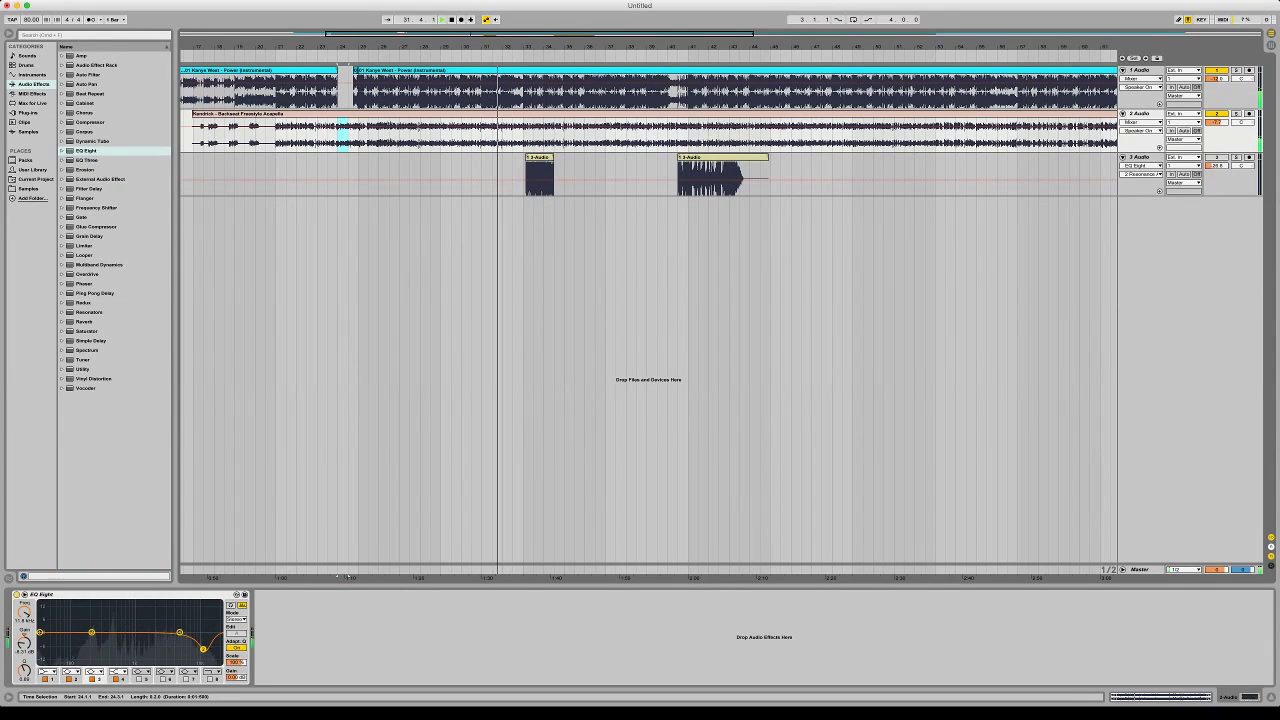
Shift band 3 of the acapella's EQ Eight down to about 7.6 kHz while replaying around bar 27
left_click_drag(452, 47, 528, 85)
left_click(528, 58)
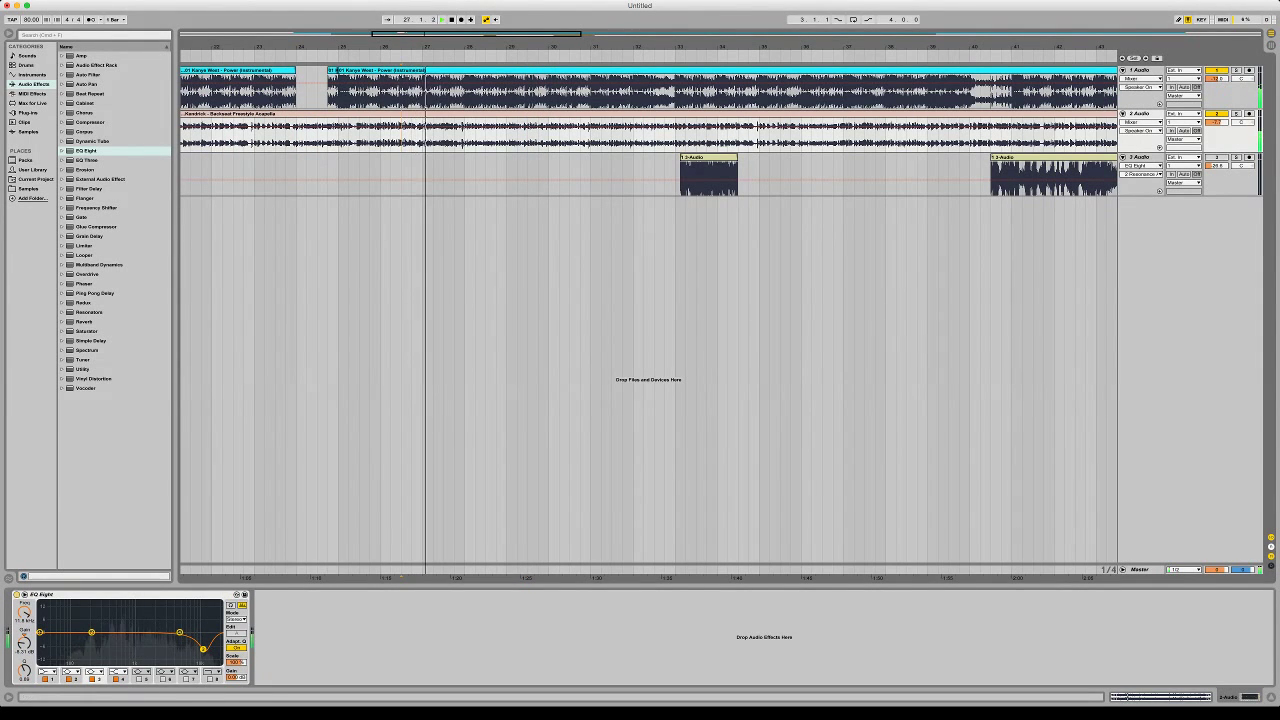
left_click_drag(203, 649, 193, 649)
key("space")
key("space")
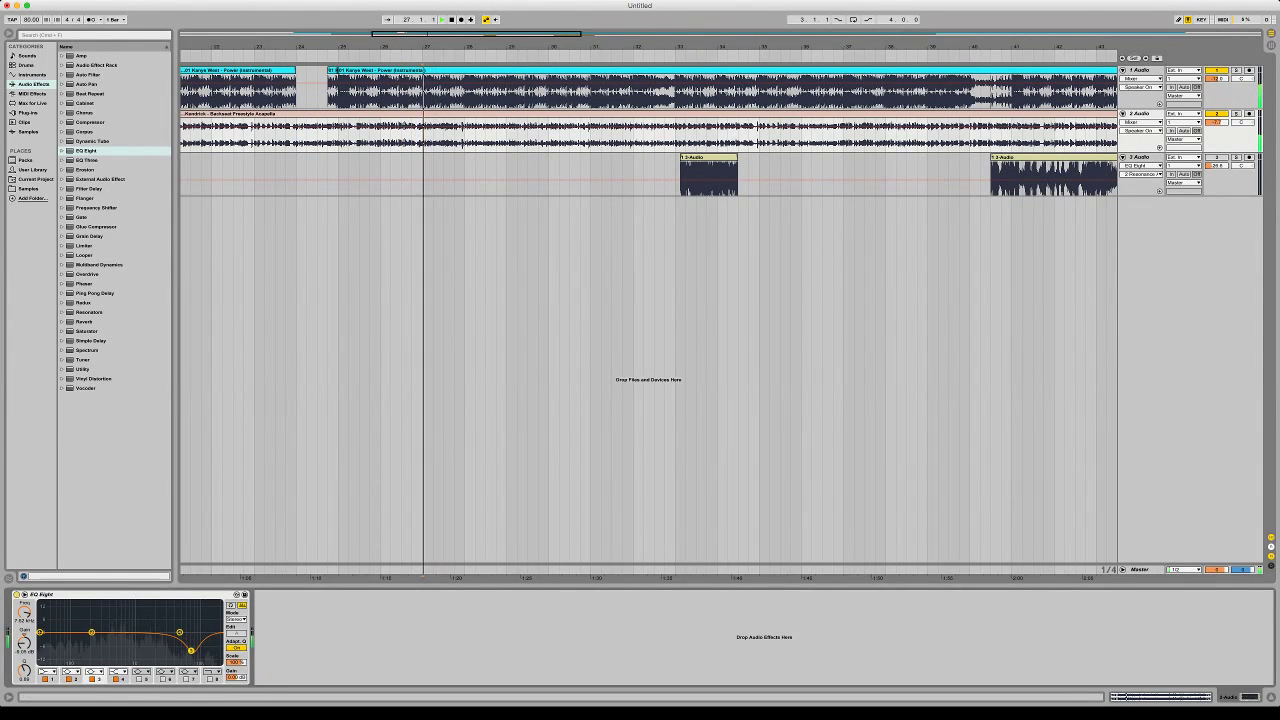
key("space")
key("space")
Move the short piece of the recorded take back to bar 27, unmute its track and play it with the mashup
left_click_drag(709, 157, 483, 157)
key("Left")
left_click(1216, 157)
key("space")
key("space")
Raise the third track's volume and replay the passage around bar 27
left_click_drag(1216, 166, 1216, 158)
key("space")
key("space")
left_click_drag(555, 47, 914, 130)
key("space")
key("space")
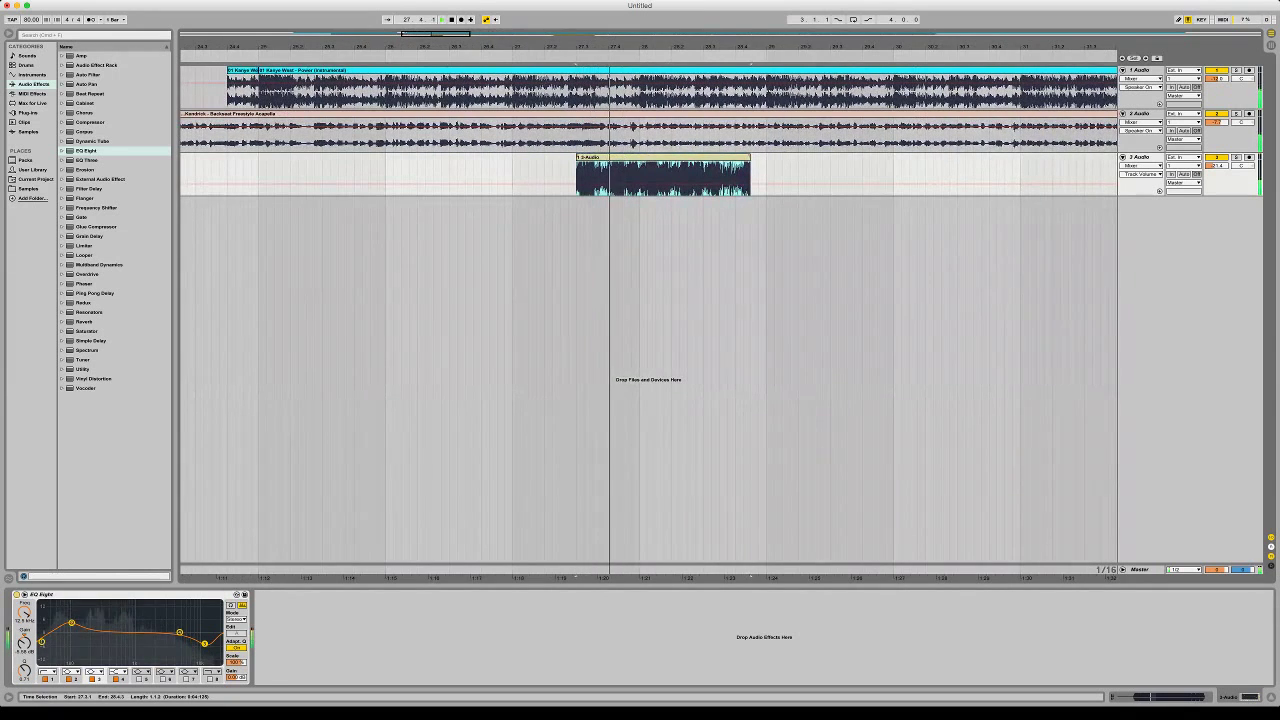
Shift the recorded clip earlier in bar 27 so it starts just before the second beat, checking the timing by playback
key("space")
left_click(552, 176)
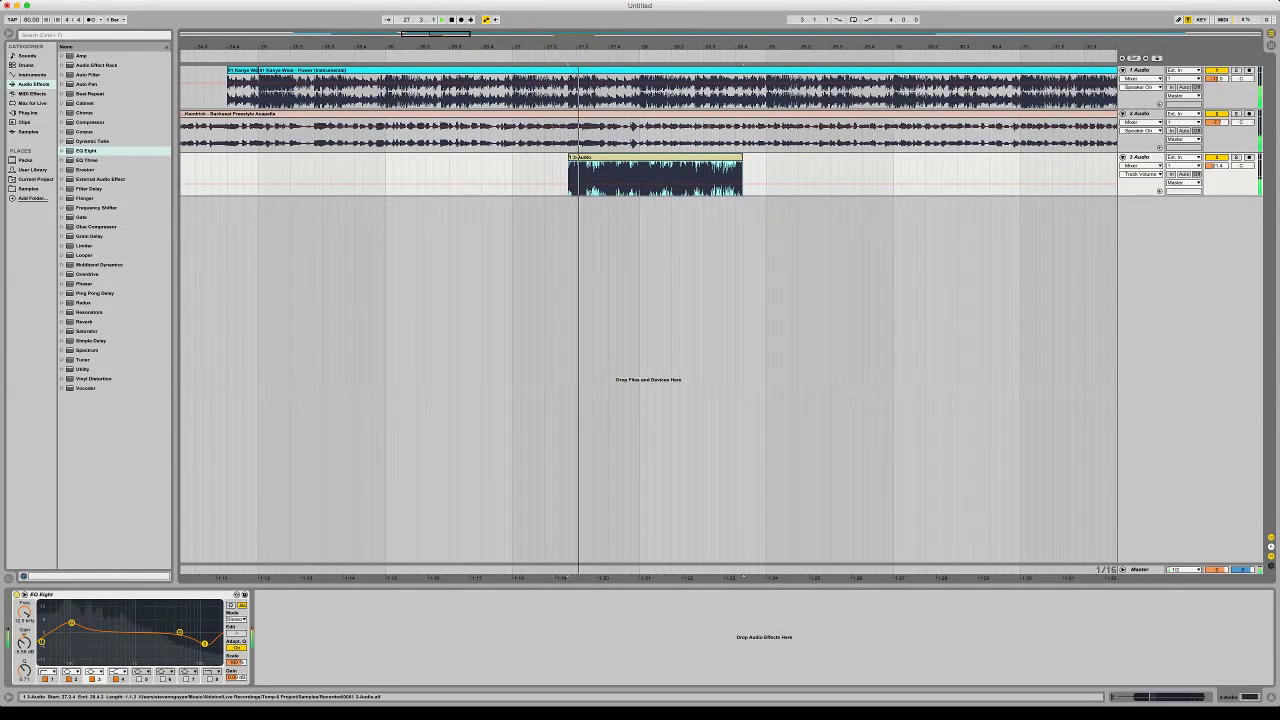
key("space")
left_click_drag(600, 157, 568, 157)
Delete the part of the recorded clip before 27.2.4 and replay the passage
left_click(568, 176)
key("space")
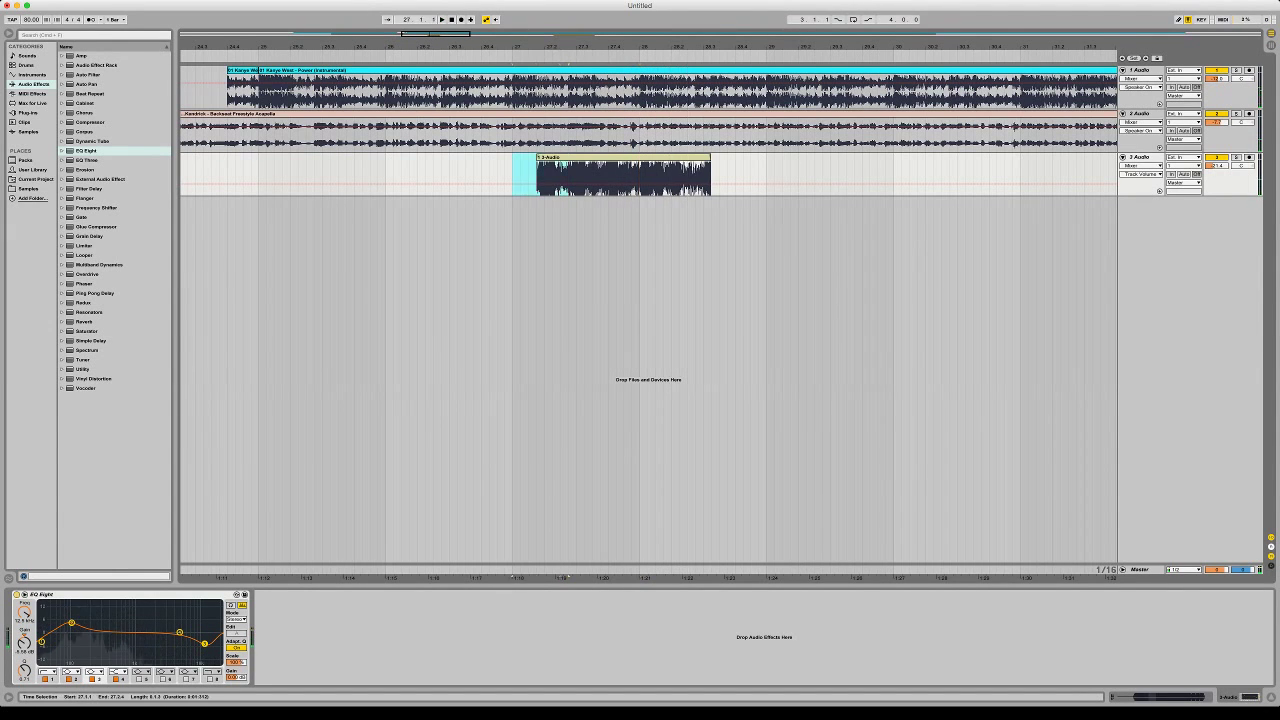
key("Delete")
key("space")
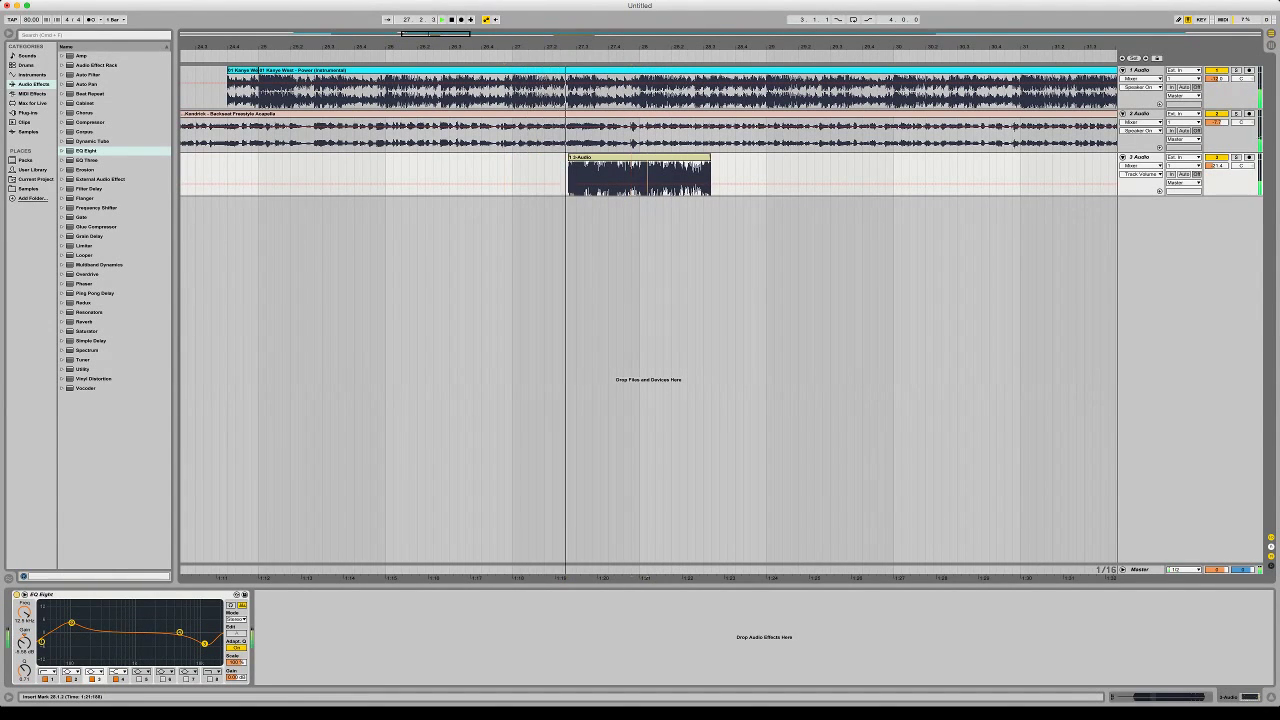
Split the recorded clip at bar 28, remove the part after it, and fade out the remaining clip's end
left_click(639, 180)
key("super+e")
left_click_drag(710, 157, 647, 157)
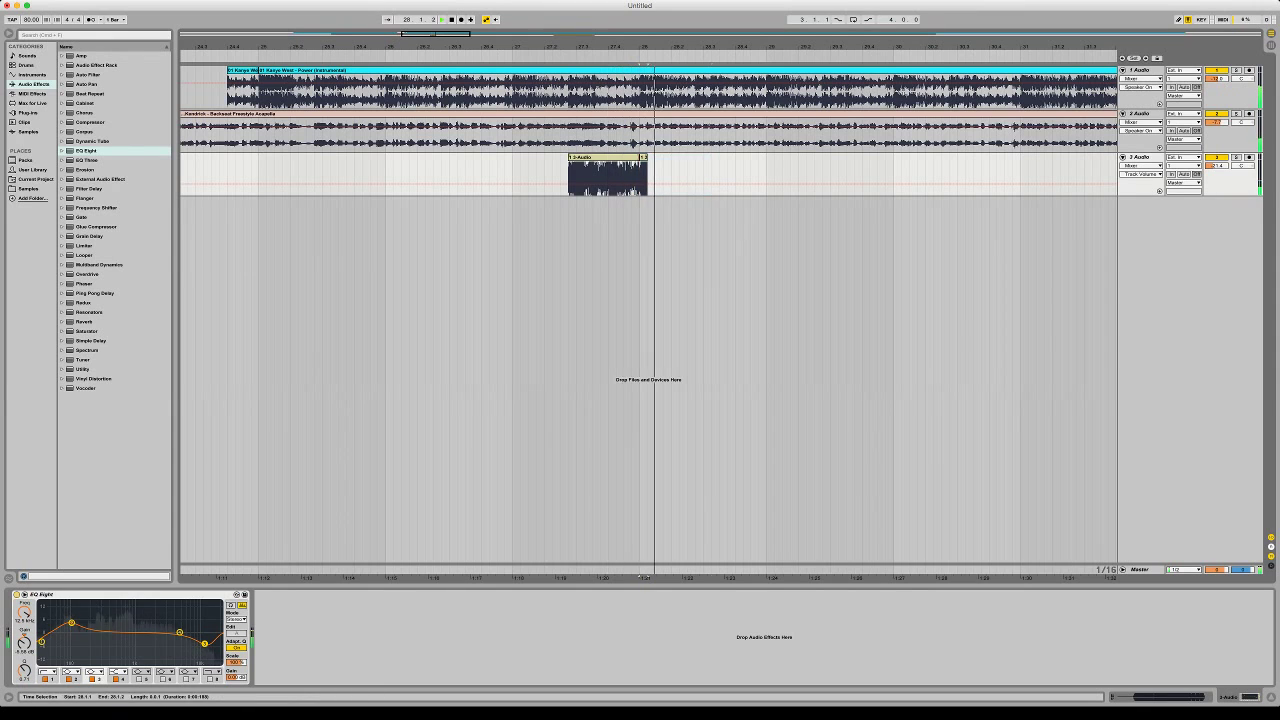
key("super+alt+f")
left_click(631, 177)
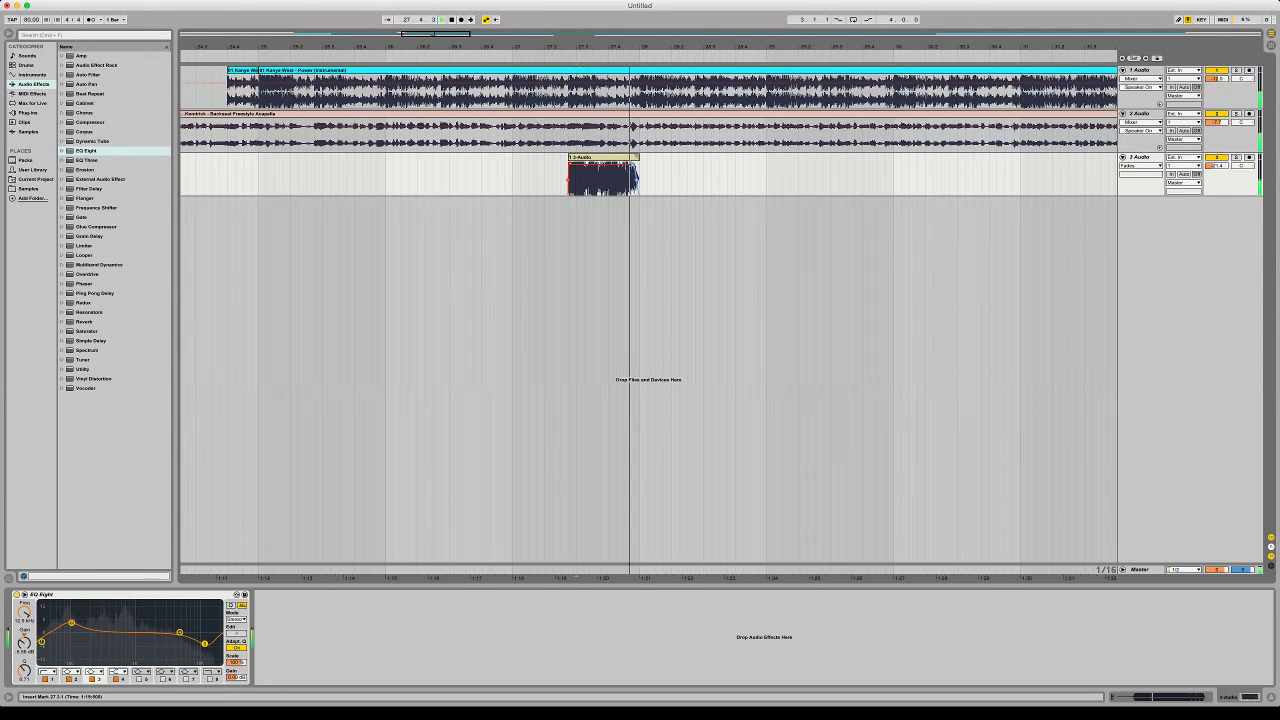
key("space")
key("space")
key("space")
Lower the third track's volume and pan the track to 30R during playback
left_click_drag(1216, 166, 1216, 174)
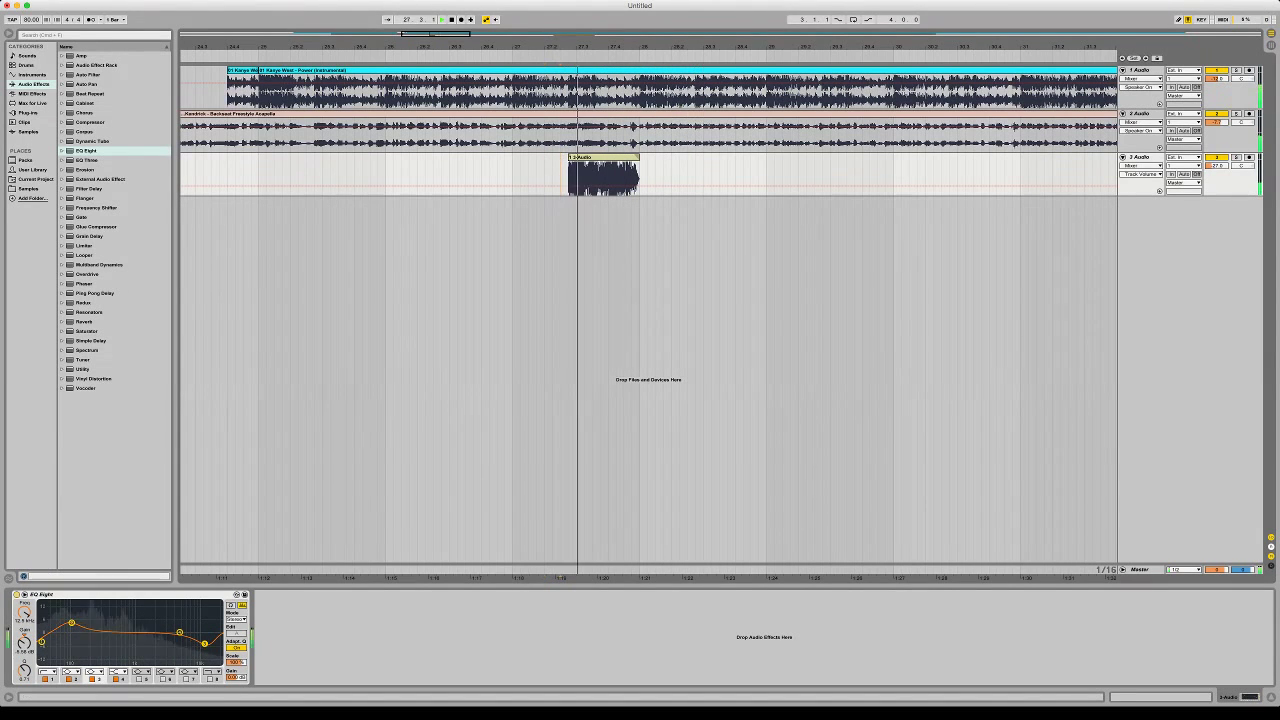
key("space")
left_click(1242, 166)
key("space")
mouse_move(1242, 166)
left_mouse_down()
mouse_move(1242, 154)
mouse_move(1242, 168)
left_mouse_up()
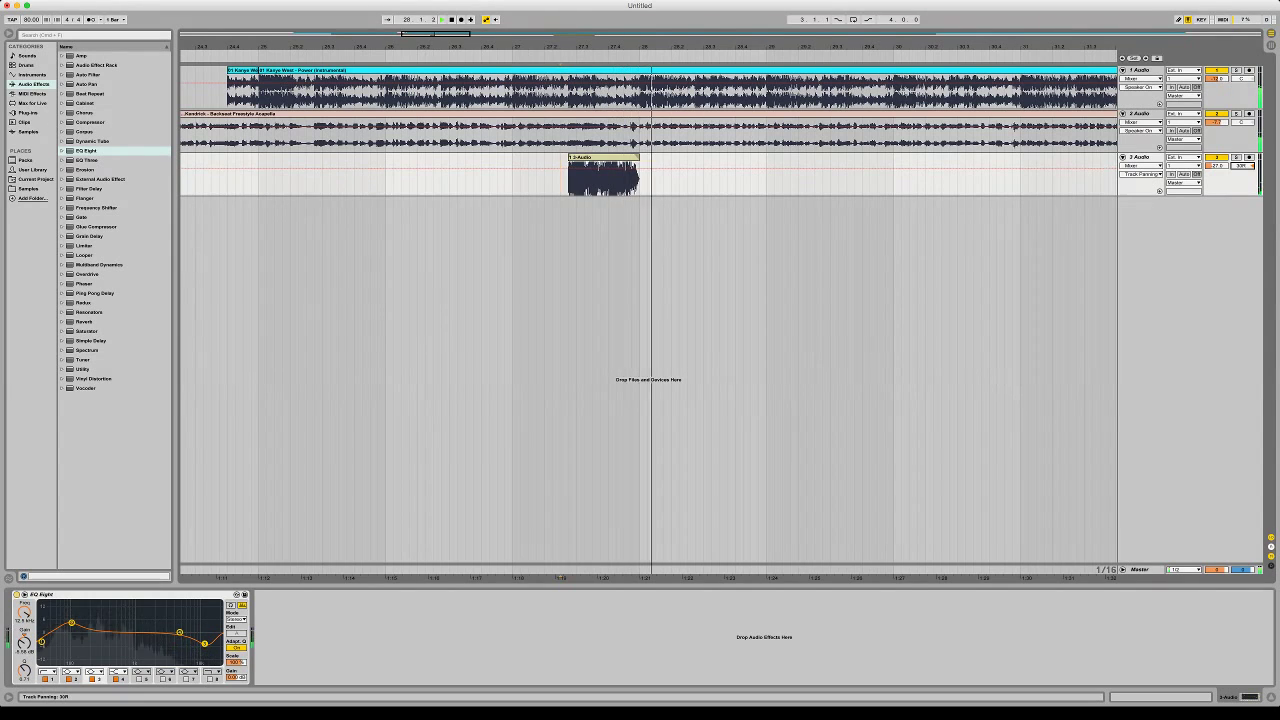
Add a Utility effect after EQ Eight on the recorded take's track and adjust its stereo width
key("space")
left_click_drag(83, 369, 275, 629)
key("Return")
key("space")
key("Delete")
Raise the recorded take's track volume during playback and select its clip in bar 27
key("space")
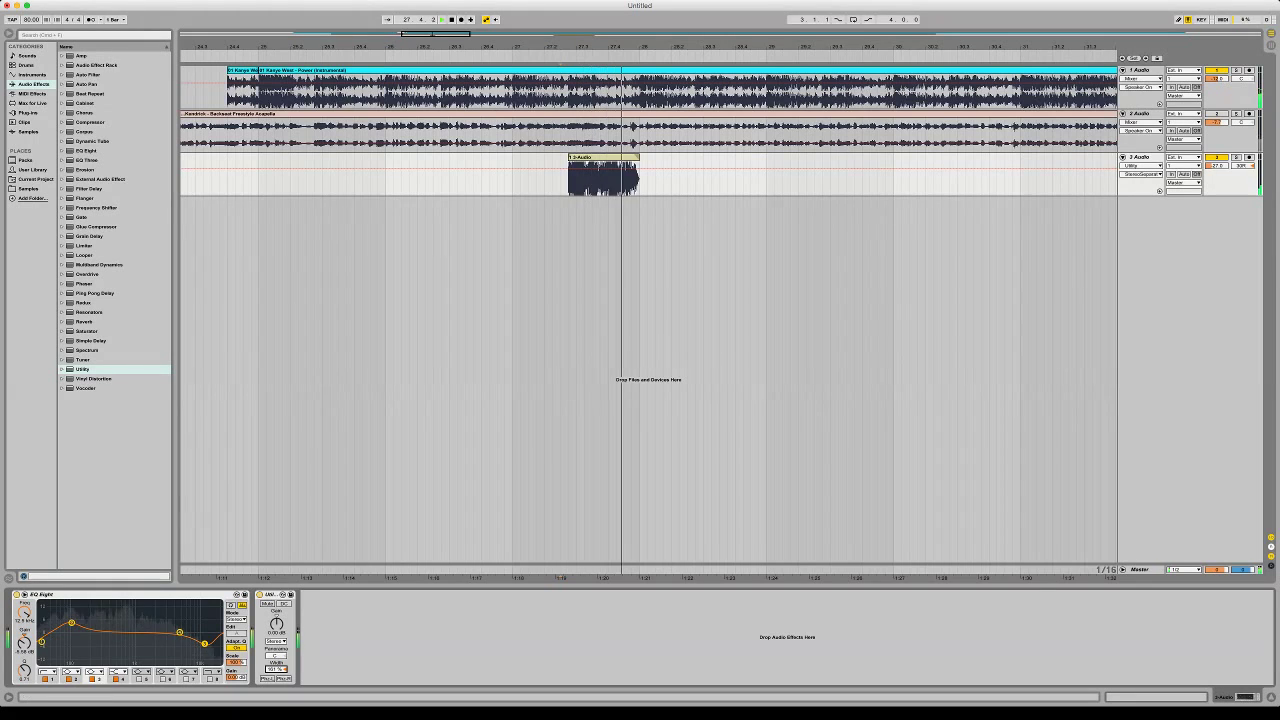
key("space")
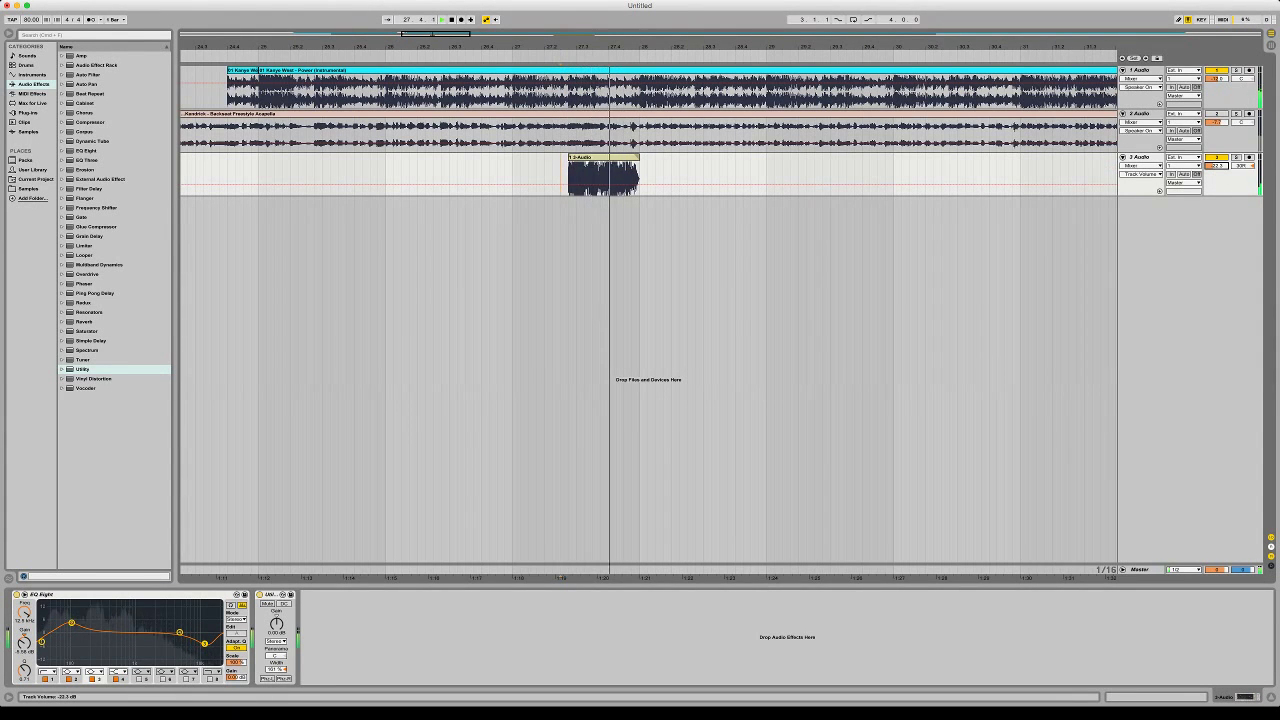
double_click(604, 157)
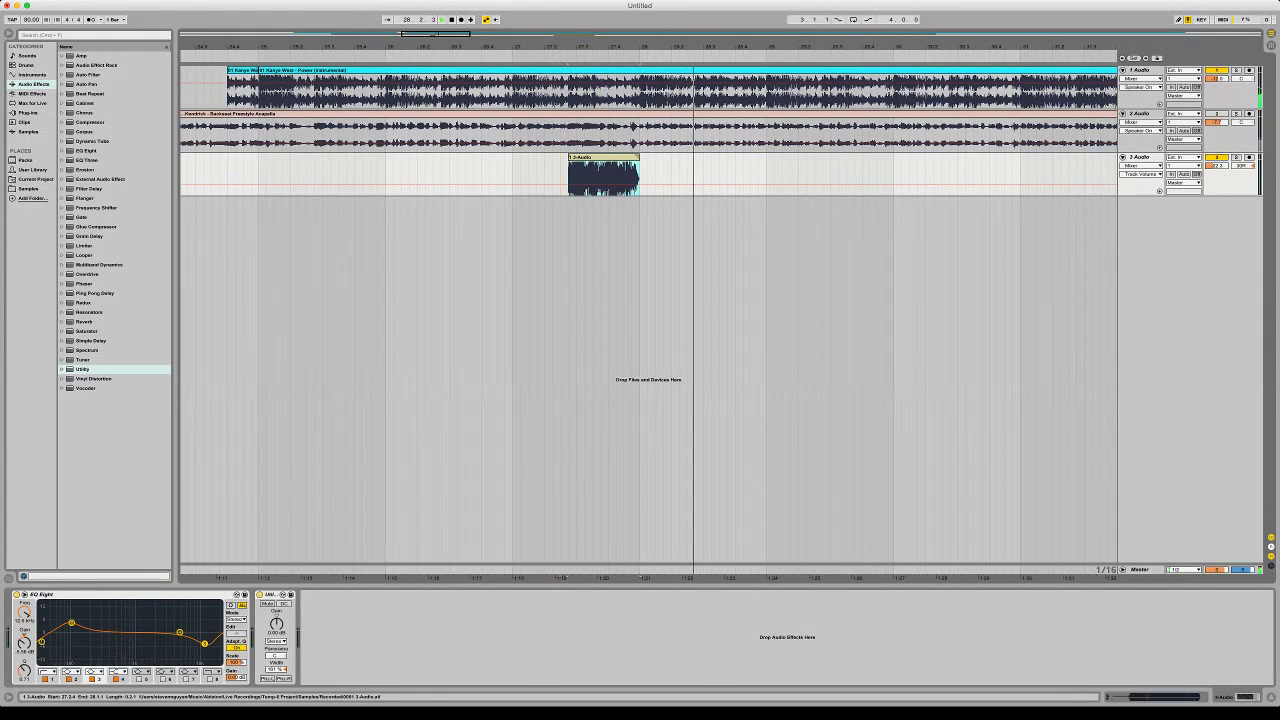
Move the middle warp marker of the third track's vocal clip earlier, to about 8.3.3, and play the clip back
key("space")
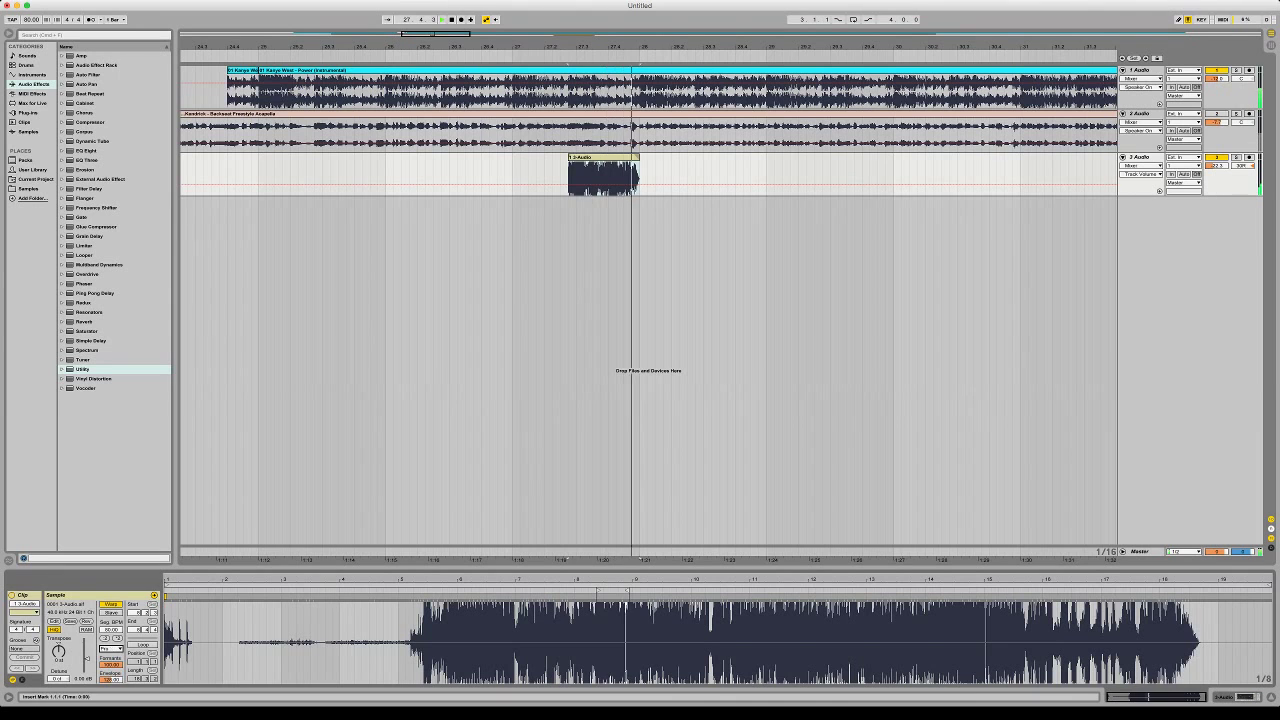
key("space")
key("space")
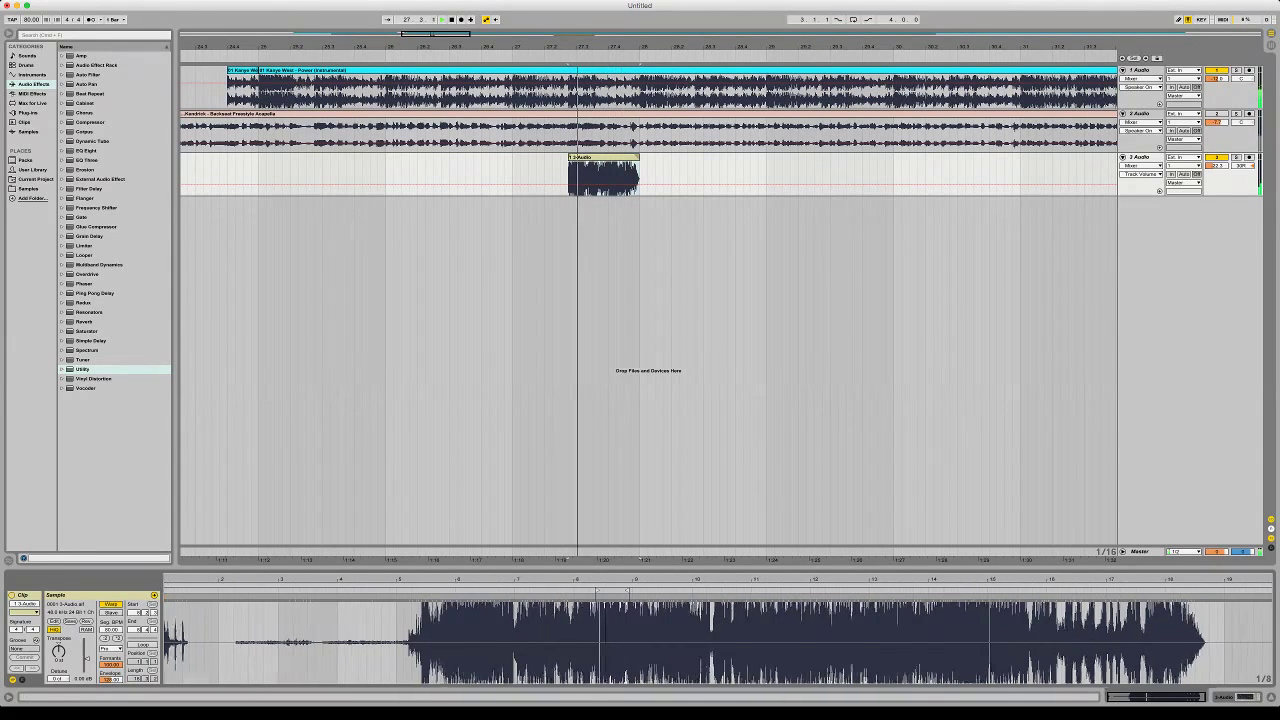
left_click_drag(608, 579, 608, 640)
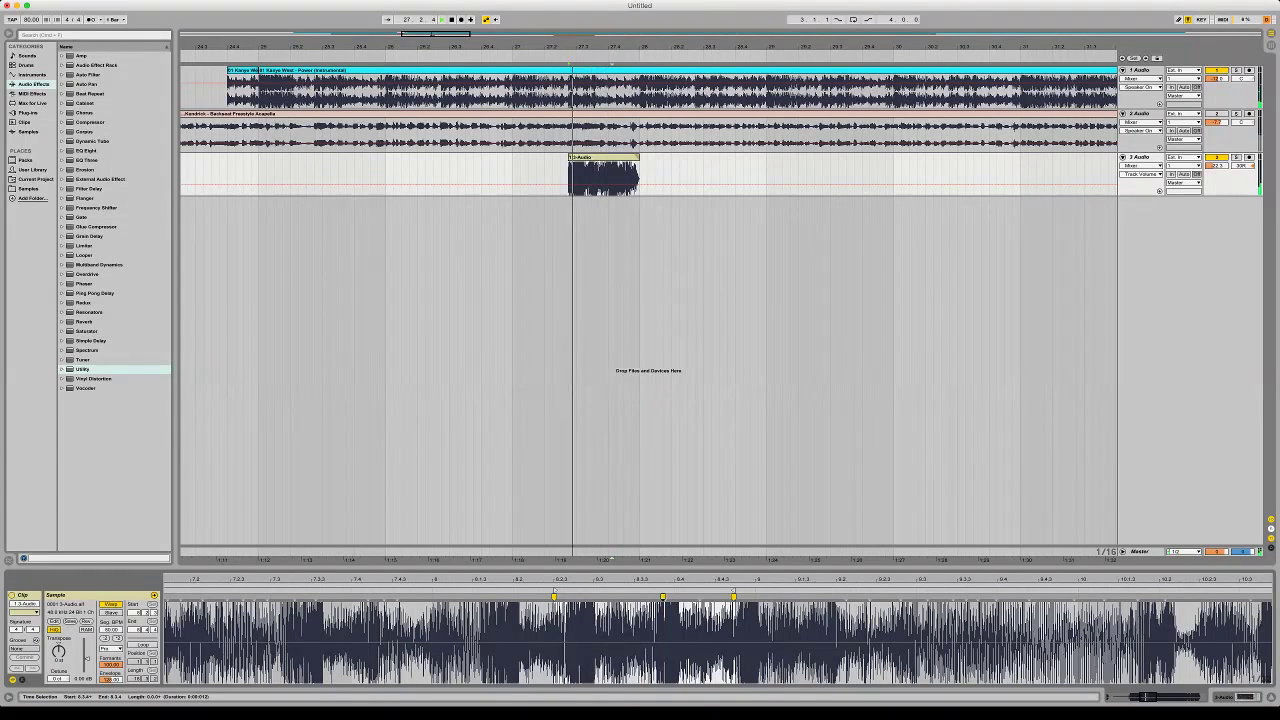
left_click_drag(663, 597, 634, 597)
key("space")
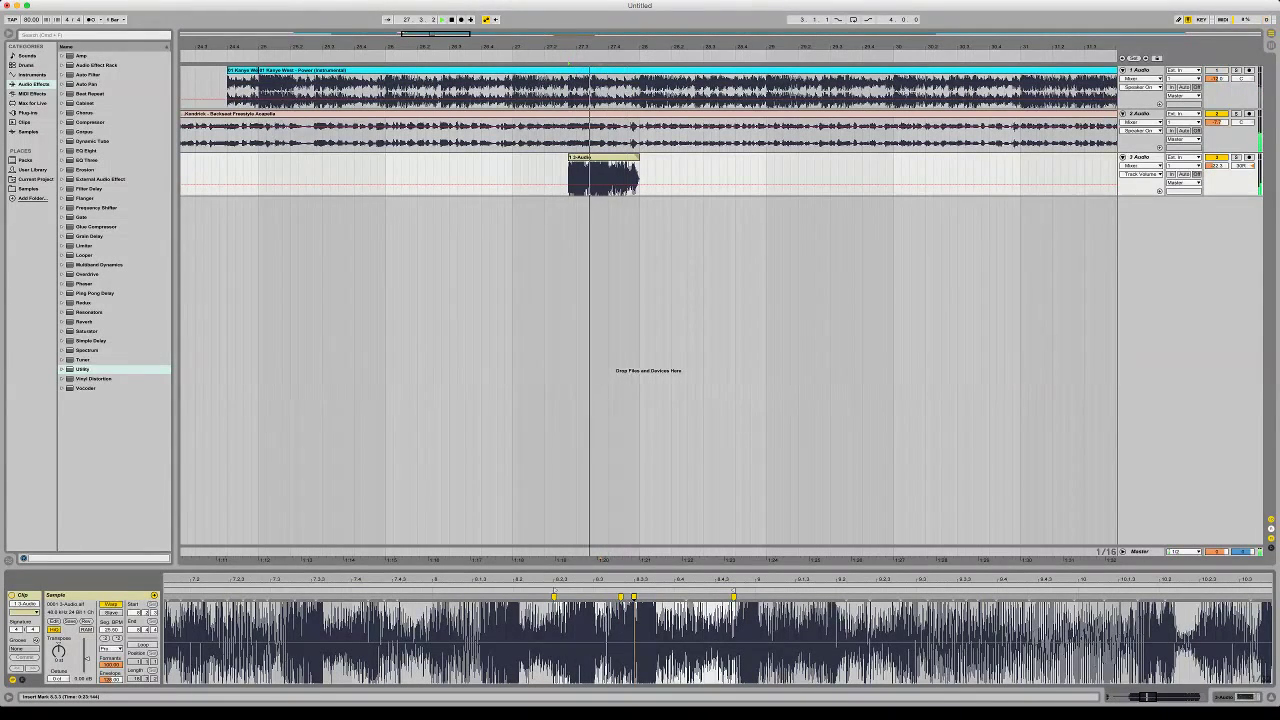
Remove the extra warp marker from the vocal clip and shift the remaining middle marker earlier, to just after 8.3
key("space")
double_click(621, 597)
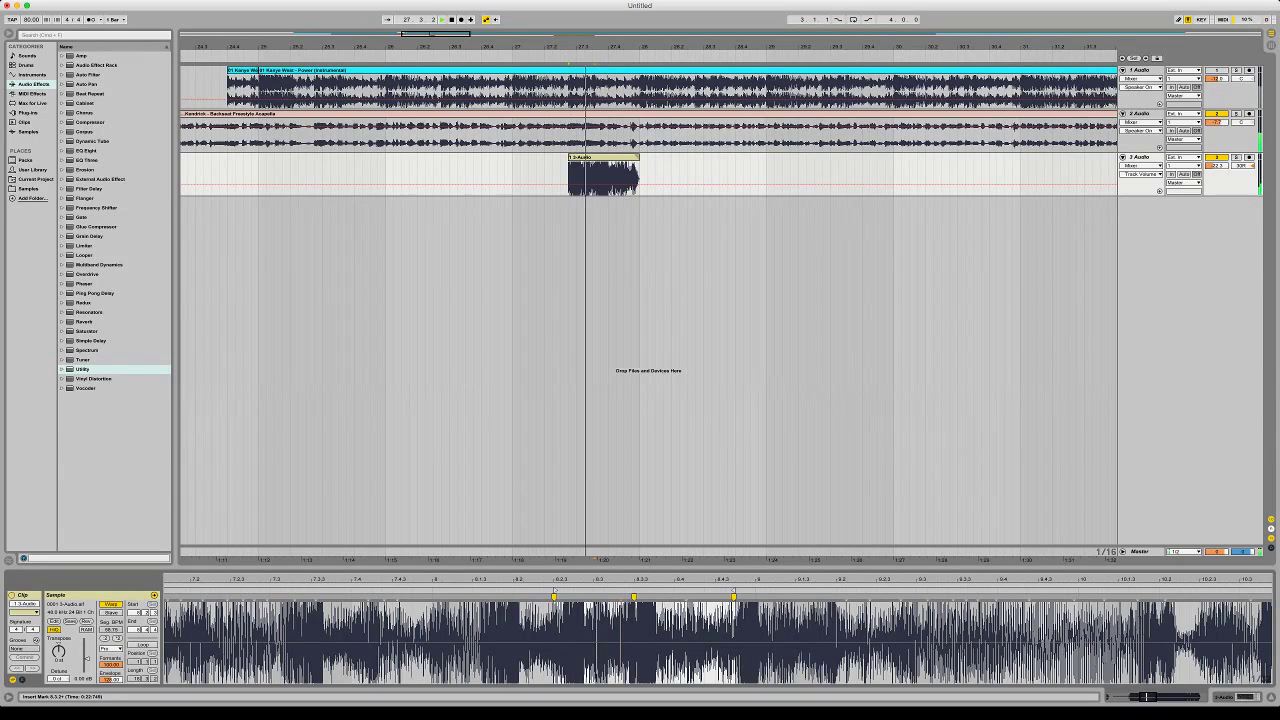
left_click_drag(633, 596, 613, 596)
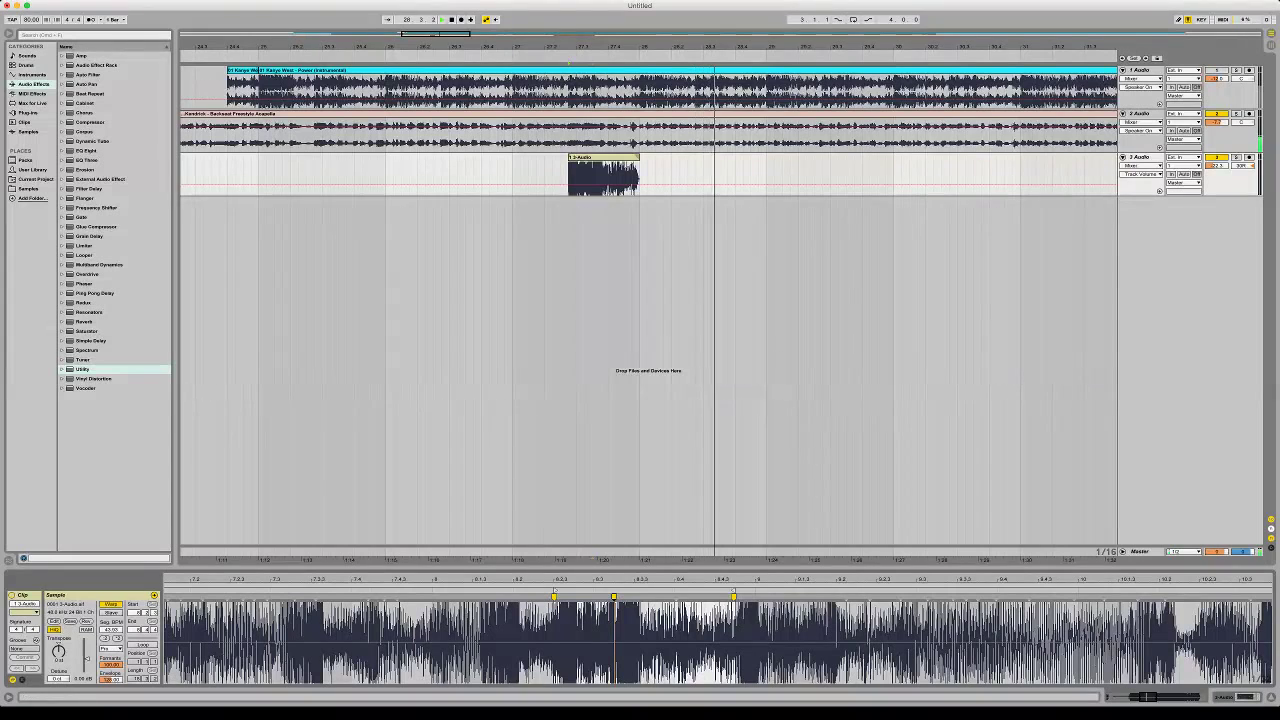
Add a Reverb effect to the third audio track and lower its predelay to 0.50 ms
mouse_move(84, 322)
left_mouse_down()
mouse_move(250, 296)
mouse_move(300, 178)
left_mouse_up()
key("space")
key("space")
left_click_drag(315, 671, 315, 700)
left_click(431, 671)
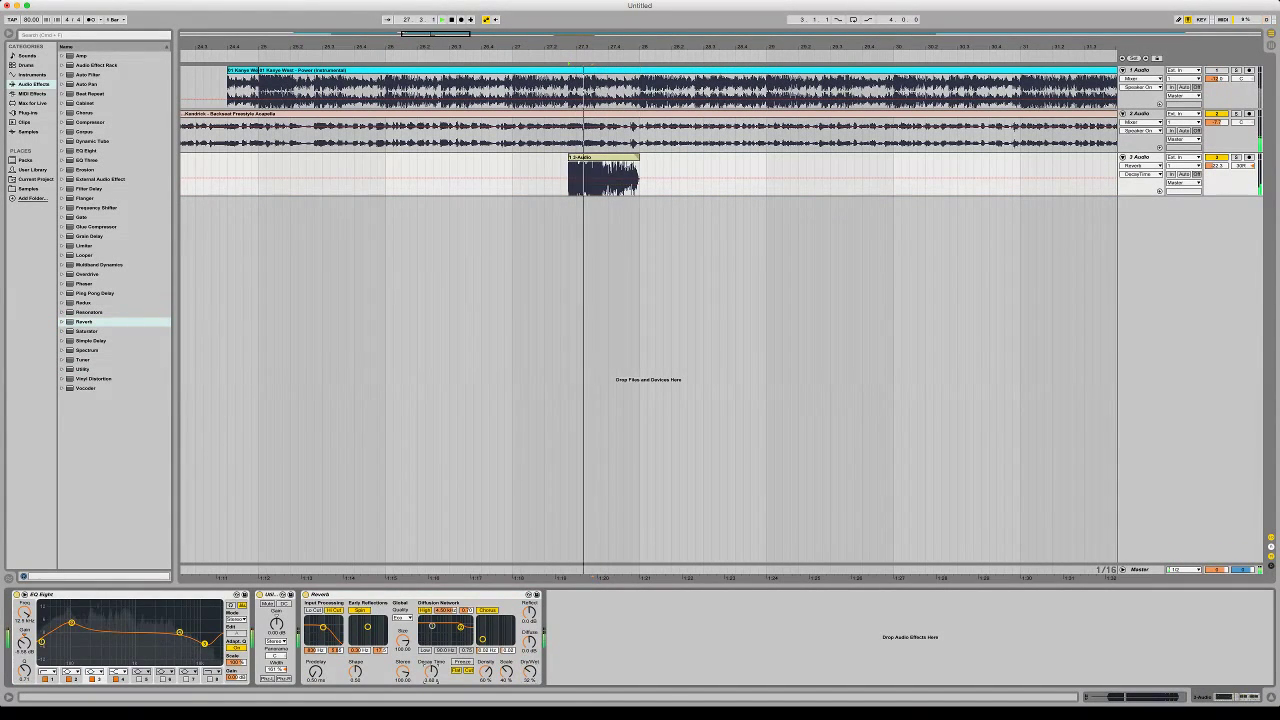
Lower the reverb's dry/wet amount and set its quality to High
left_click_drag(530, 671, 530, 690)
key("space")
left_click(402, 618)
left_click(402, 644)
key("space")
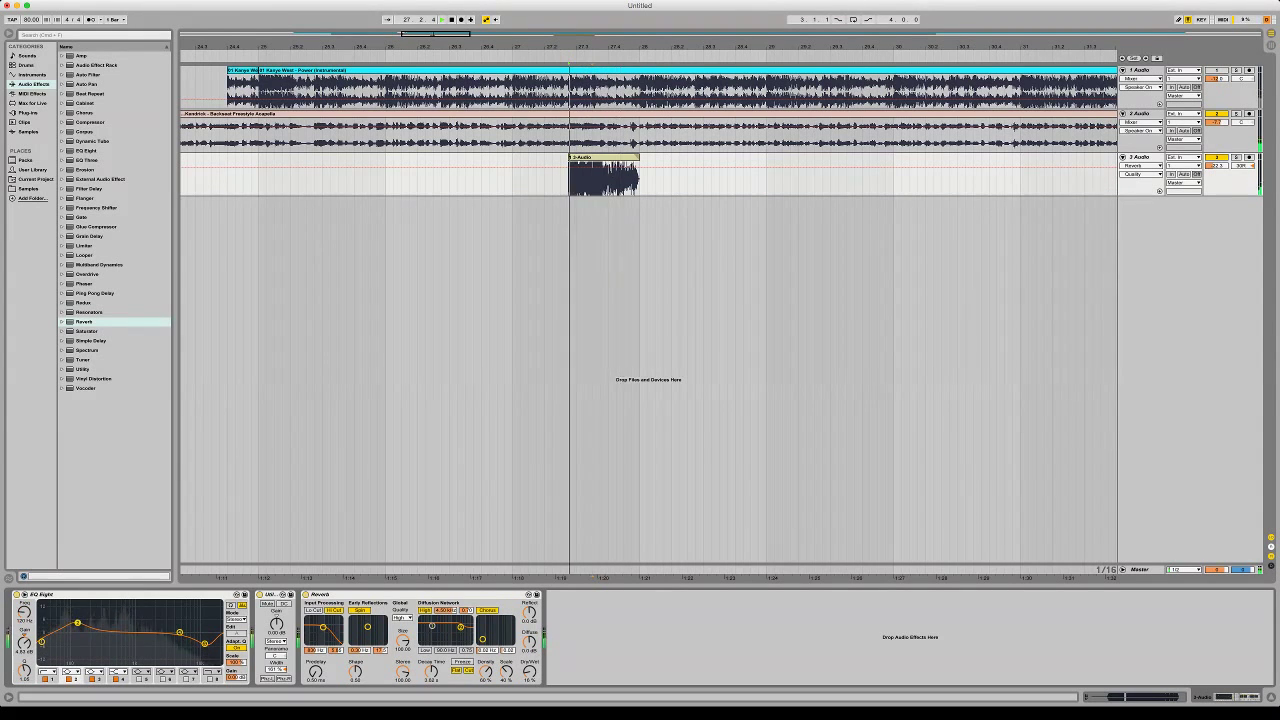
Set the Utility width on the third track to 120% and raise the track's volume slightly while auditioning the clip
left_click_drag(275, 670, 275, 655)
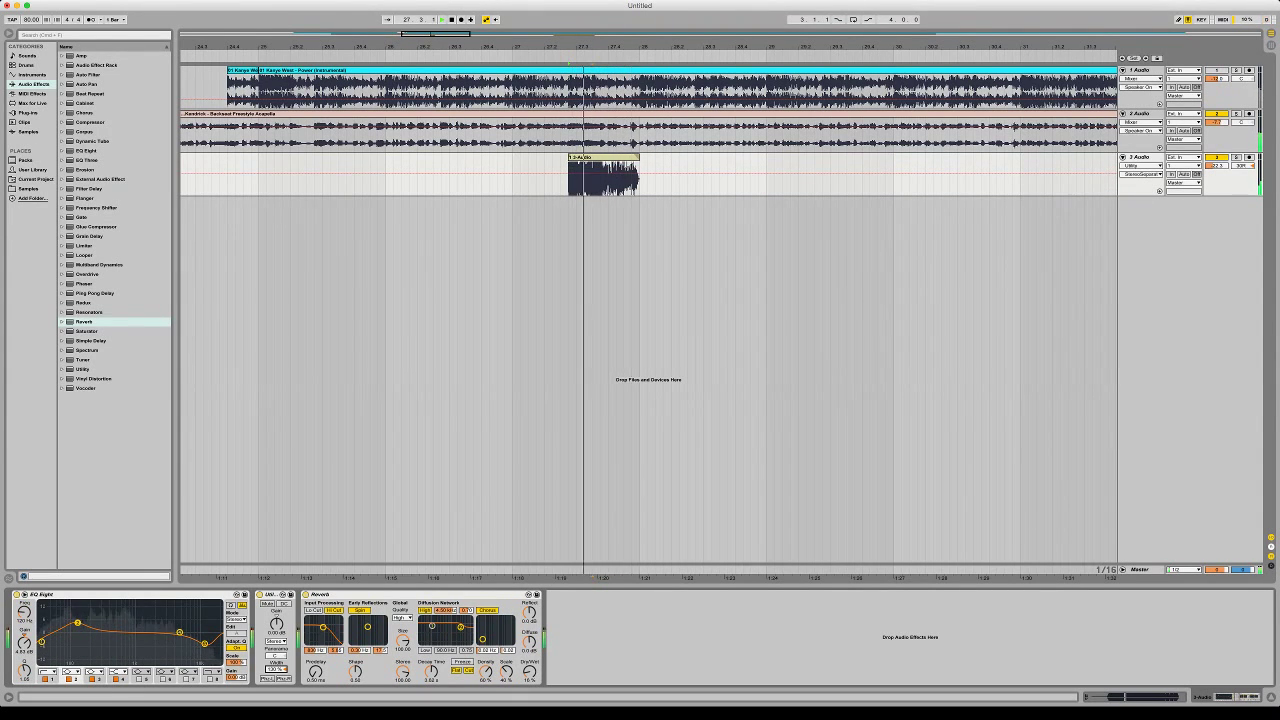
key("space")
key("space")
left_click_drag(1217, 166, 1217, 160)
key("space")
key("space")
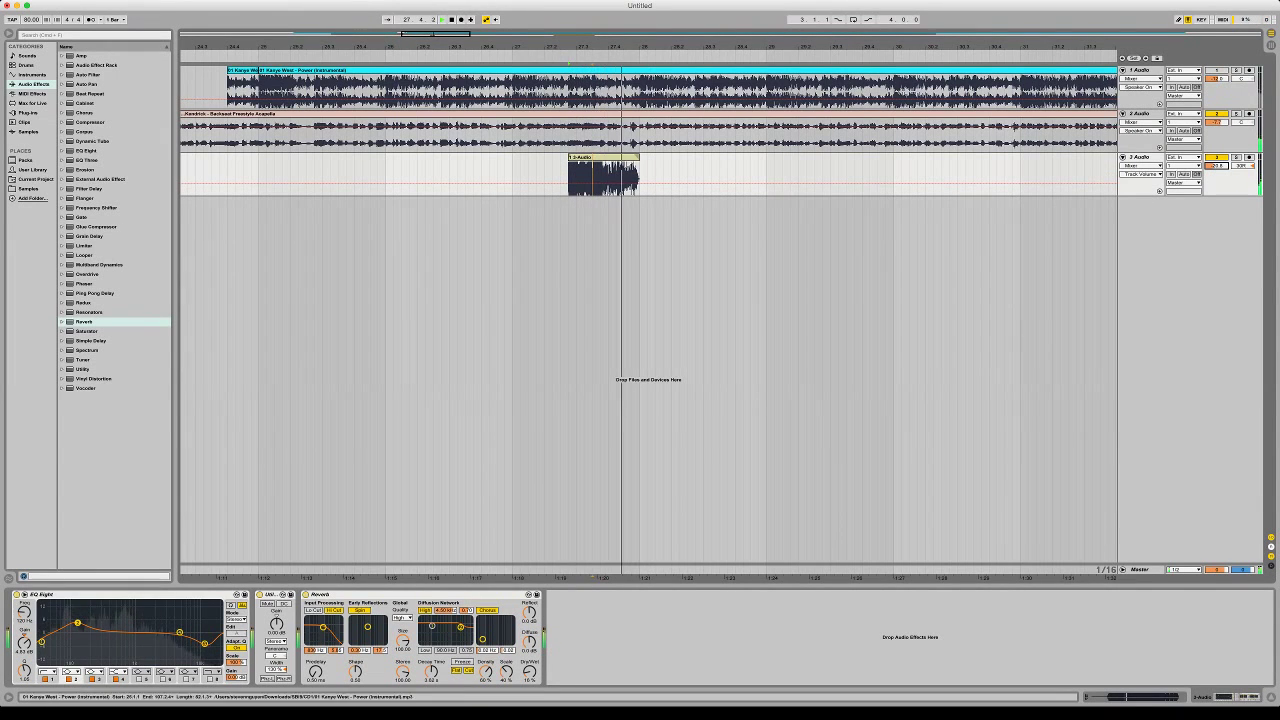
Play the mashup from shortly before the vocal clip on the third track
key("space")
left_click_drag(902, 47, 902, 12)
left_click(794, 175)
key("space")
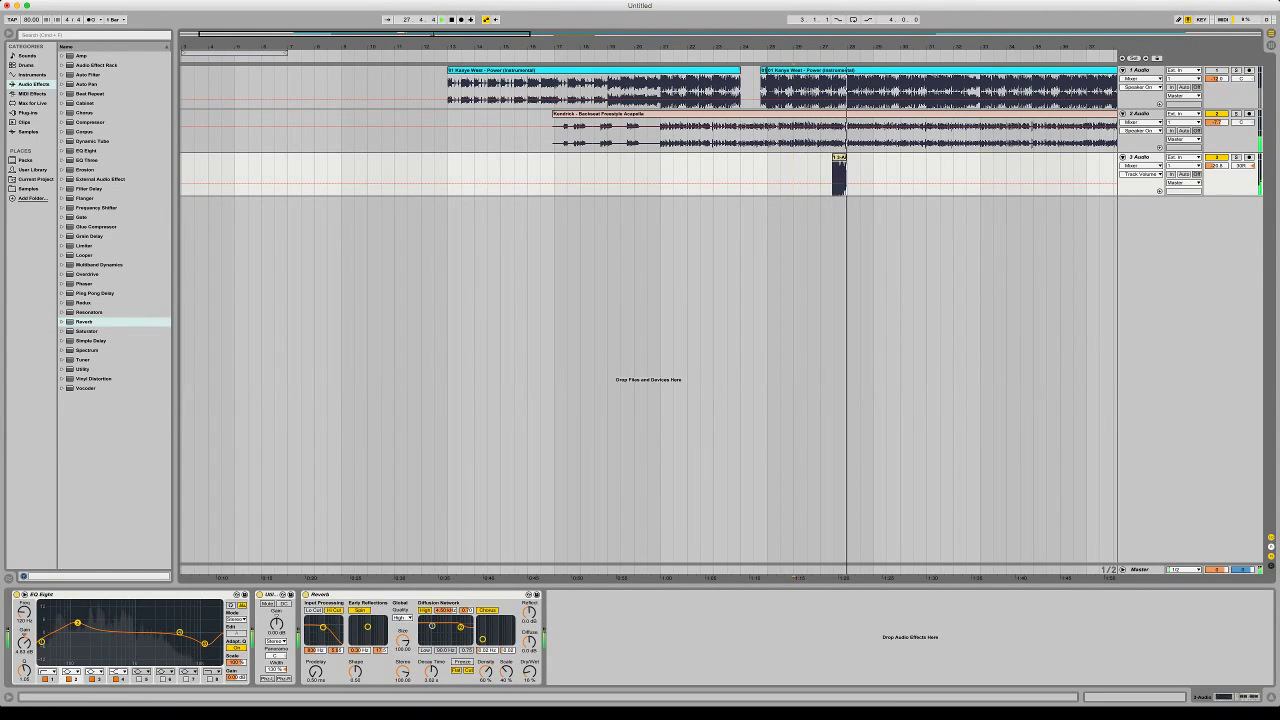
left_click(793, 175)
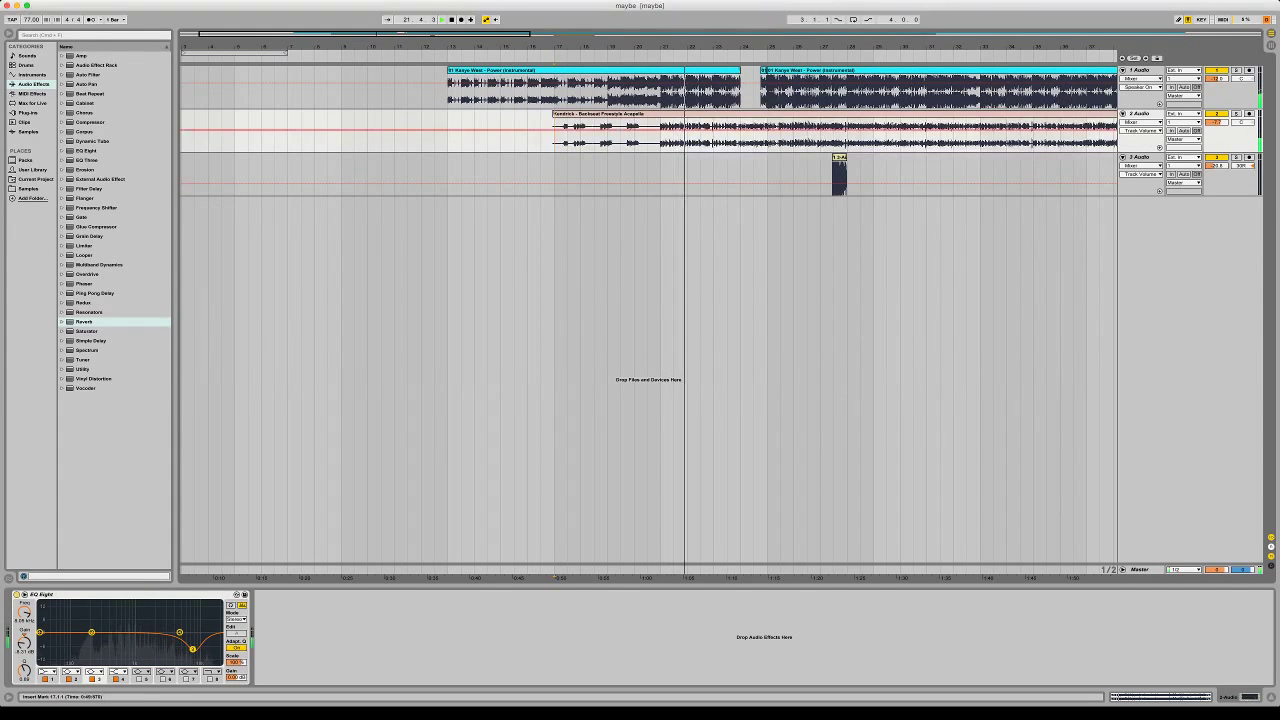
Delete the second, longer clip on the third audio track
scroll(757, 144, "right", 1)
key("minus")
key("minus")
key("minus")
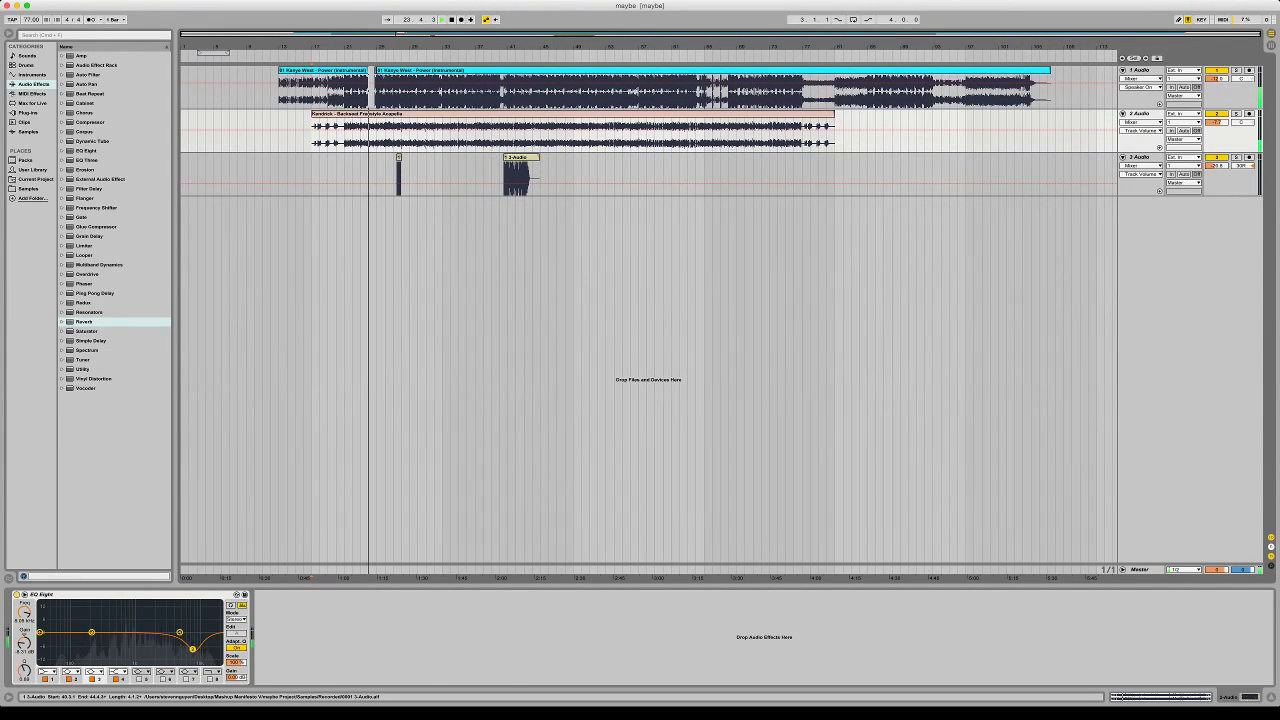
left_click(521, 157)
key("Delete")
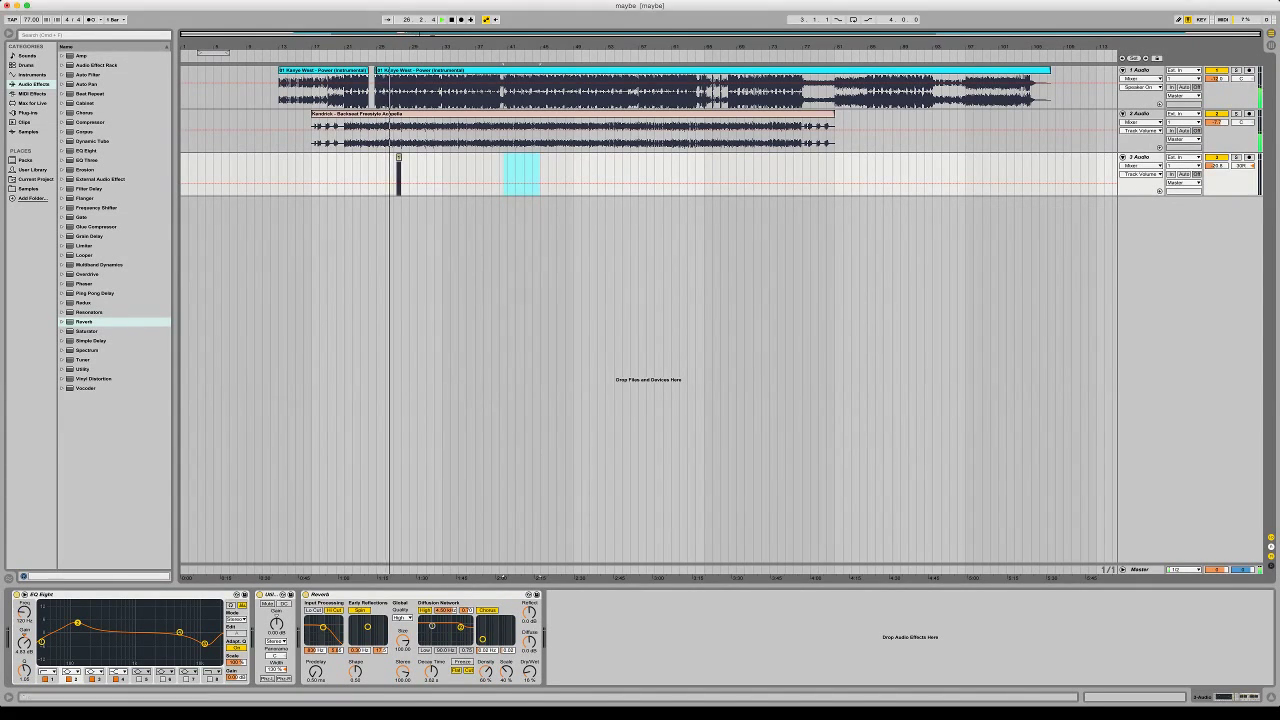
Try cutting the instrumental beneath the vocal clip from 27.3.3 to 28.1.1
left_click_drag(399, 46, 399, 138)
left_click_drag(393, 92, 418, 92)
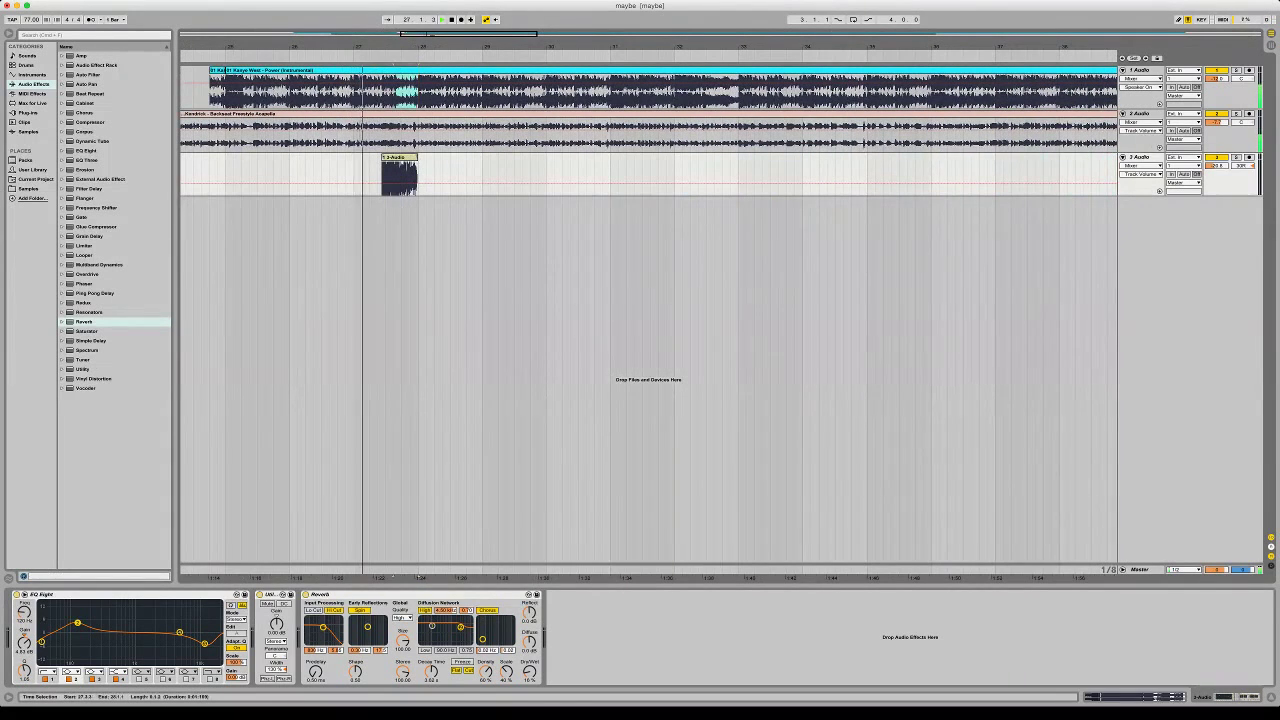
key("Delete")
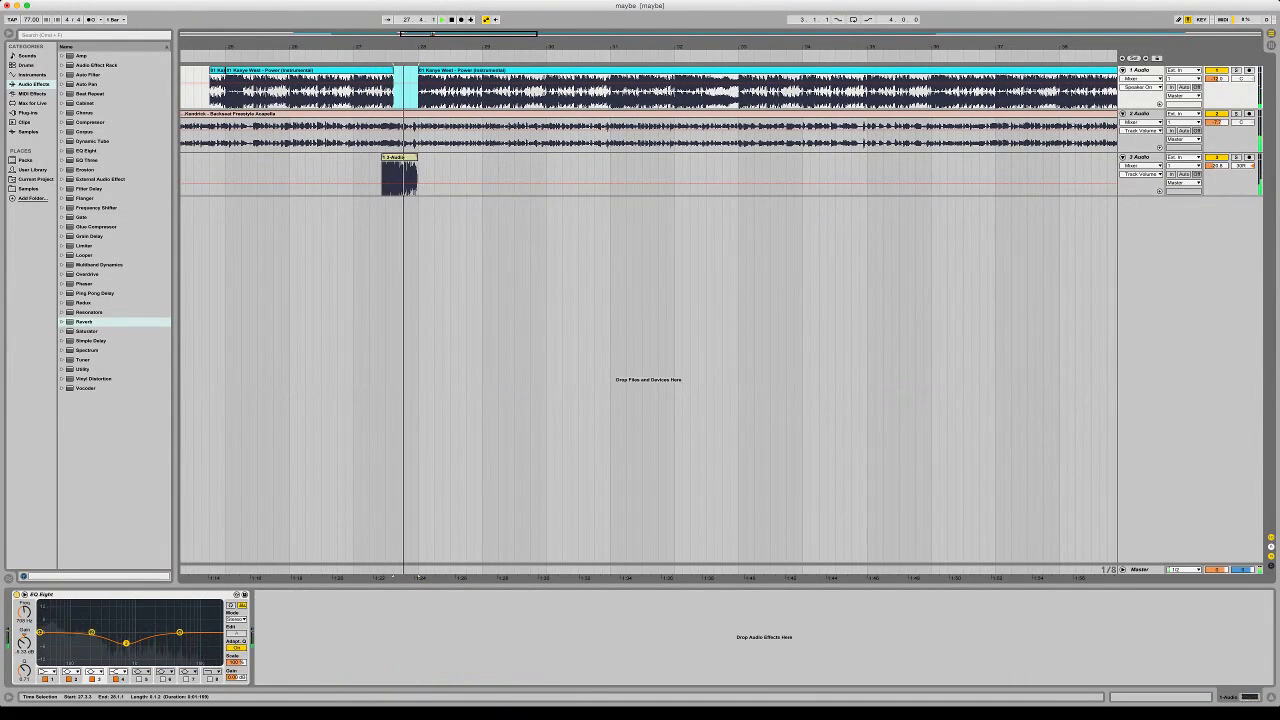
key("super+z")
Delete the instrumental on the first track from 27.3.1 to 28.1.1, beneath the vocal clip
left_click(361, 57)
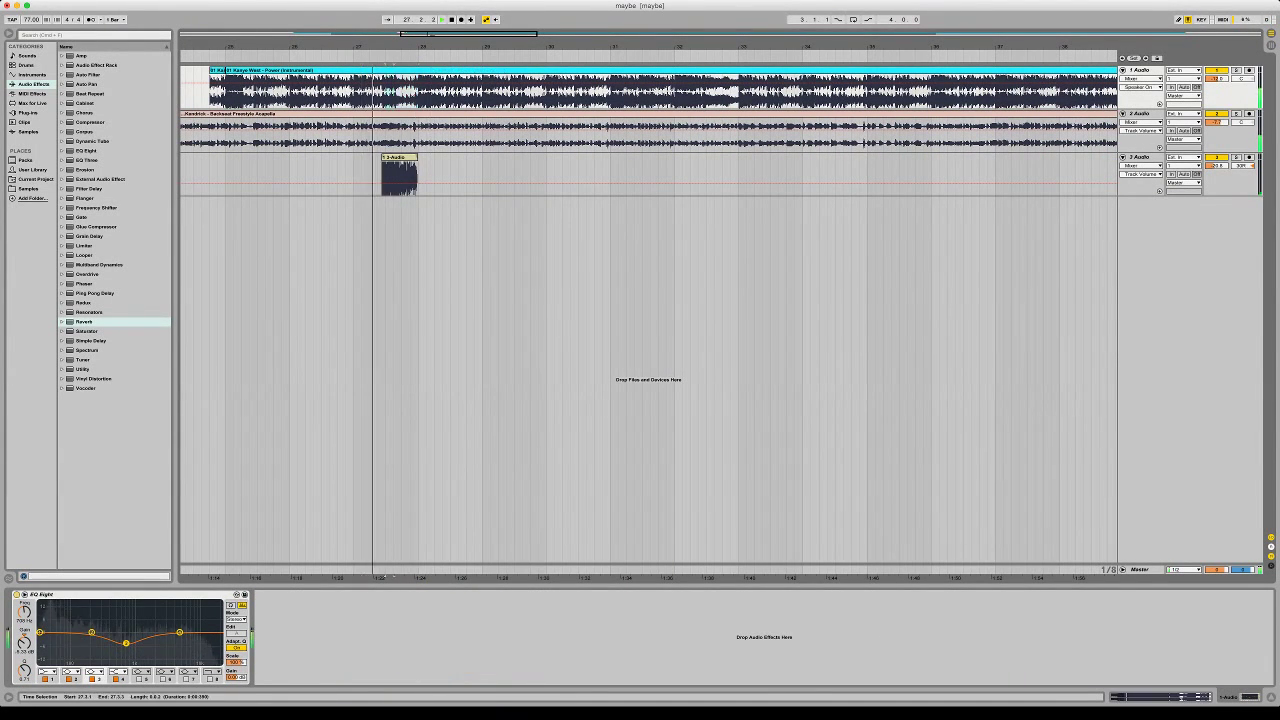
left_click_drag(385, 92, 418, 92)
key("Delete")
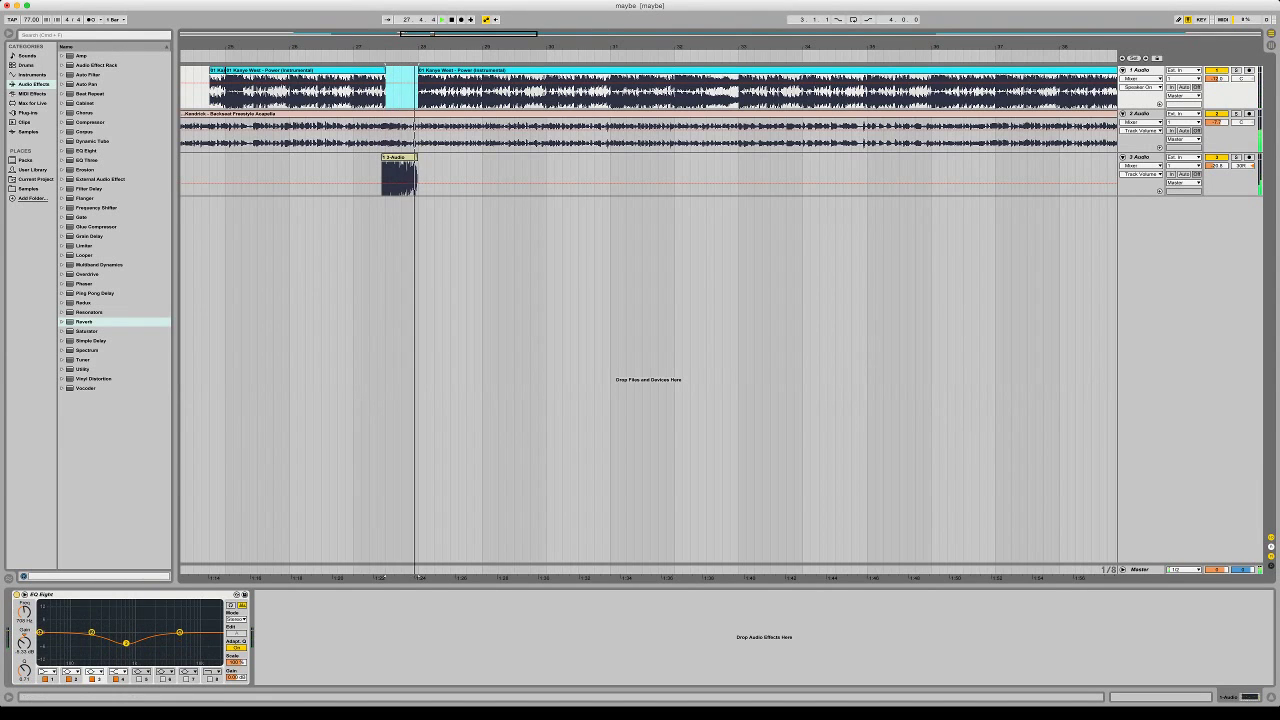
Try filling the gap beneath the vocal clip with a copy of the instrumental bar from 16.1.1 to 17.1.1
key("minus")
key("minus")
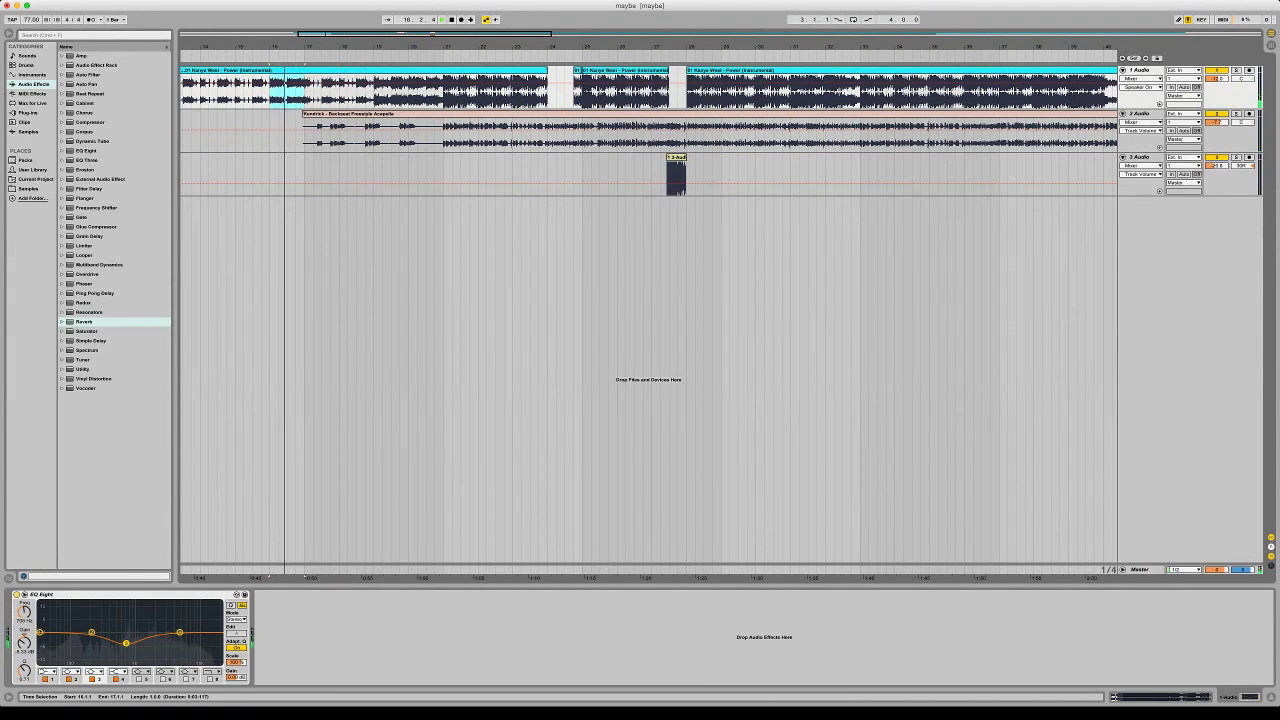
key("super+v")
left_click_drag(869, 47, 1117, 140)
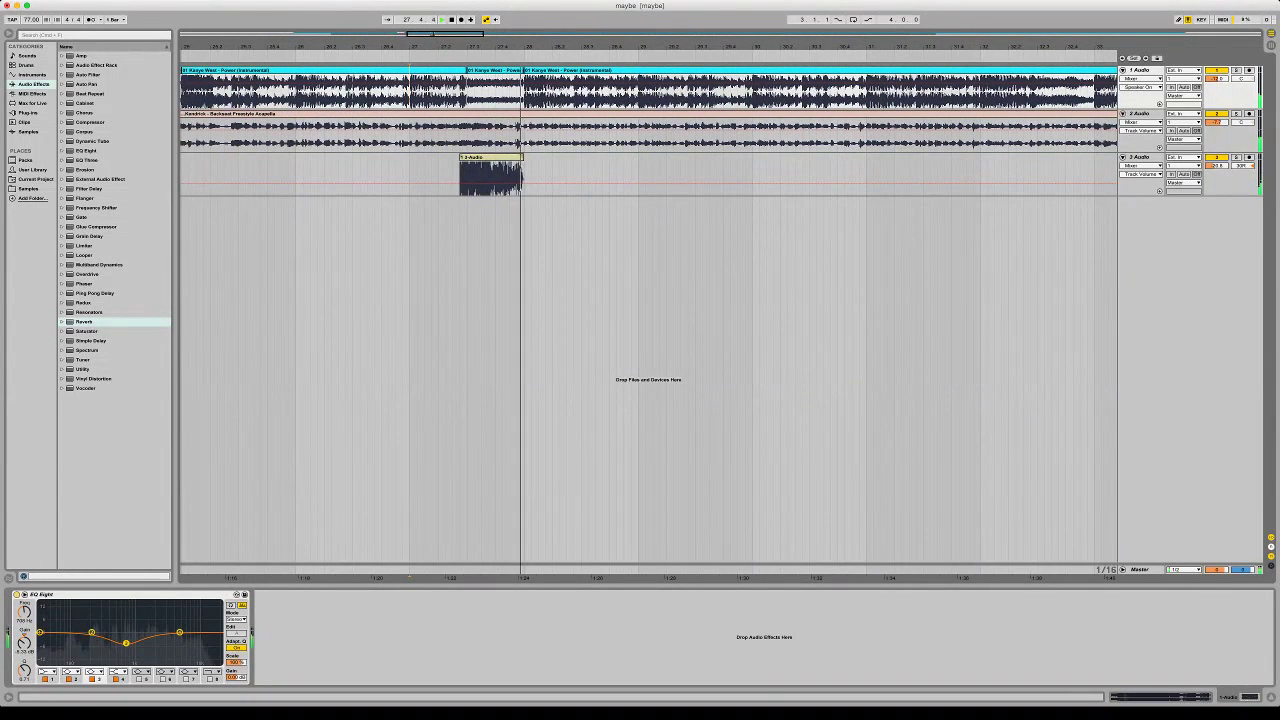
key("super+z")
left_click_drag(779, 47, 779, 20)
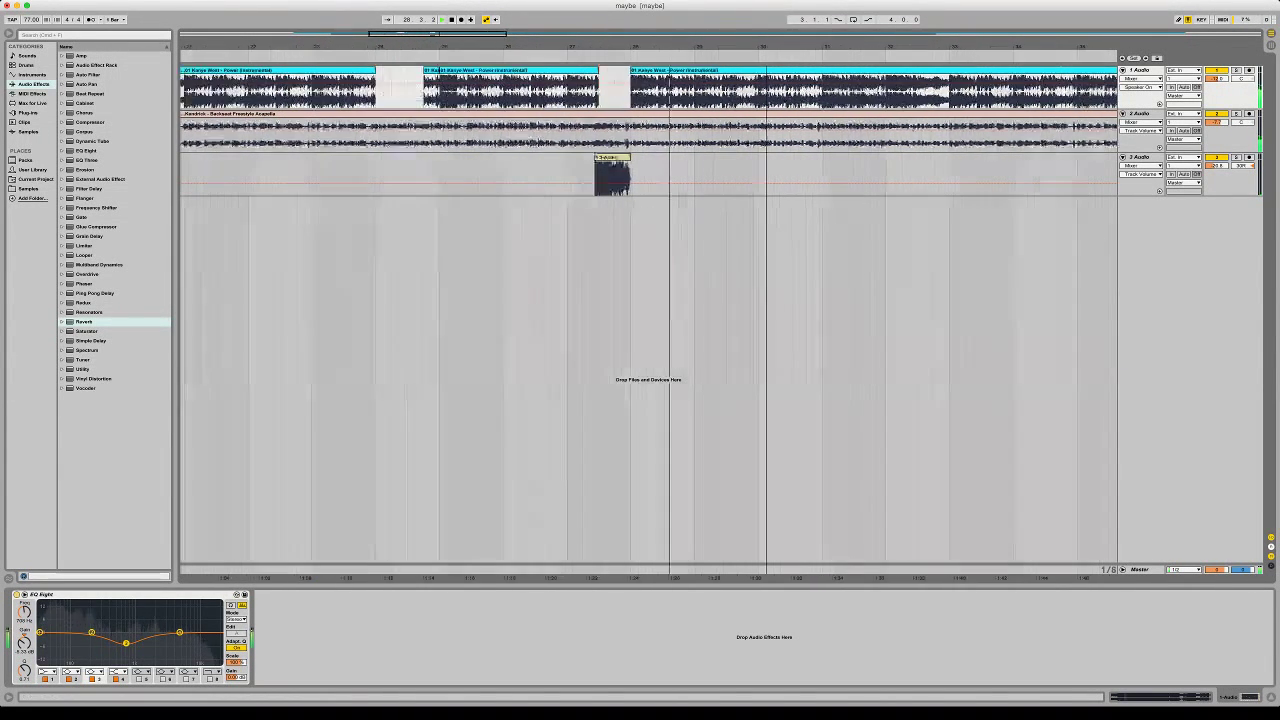
Copy about half a bar of the instrumental just before bar 16 and paste it into the gap at 27.3.1
key("minus")
left_click(394, 56)
left_click_drag(381, 92, 394, 92)
left_click(697, 92)
key("super+v")
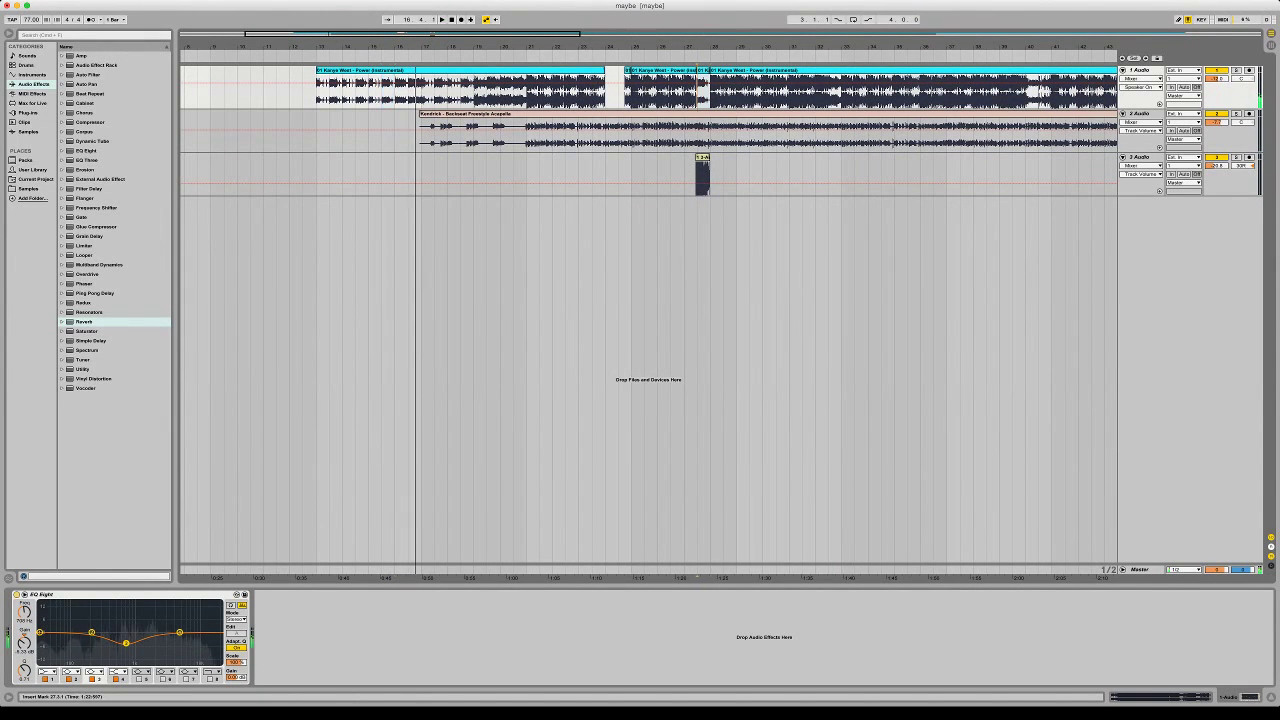
Redo the paste of the copied instrumental in the gap and delete its part from about 27.3 to 27.4
left_click_drag(910, 47, 1270, 118)
key("super+z")
key("super+v")
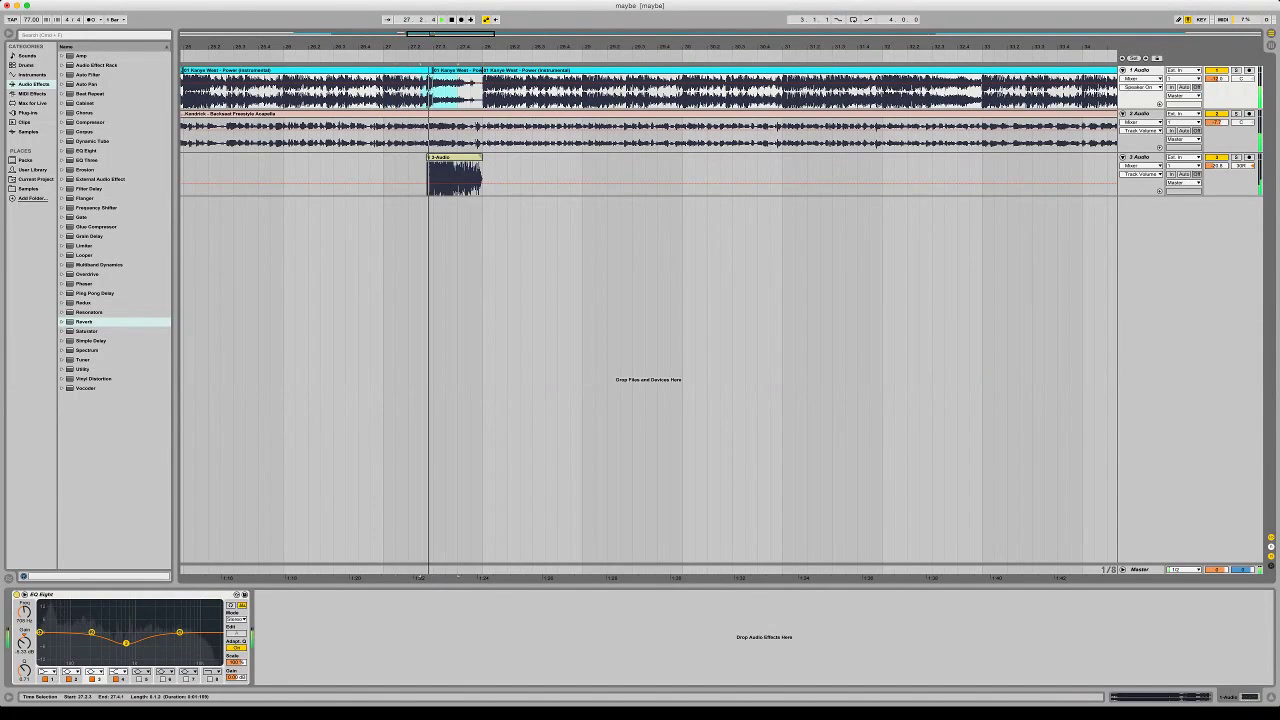
left_click_drag(424, 92, 433, 93)
key("Delete")
Extend the vocal clip's end to 28.1.3, create a fade on it, and play the section back
left_click(481, 97)
left_click(481, 157)
left_click_drag(481, 157, 494, 157)
key("alt+super+f")
left_click(445, 181)
key("space")
key("space")
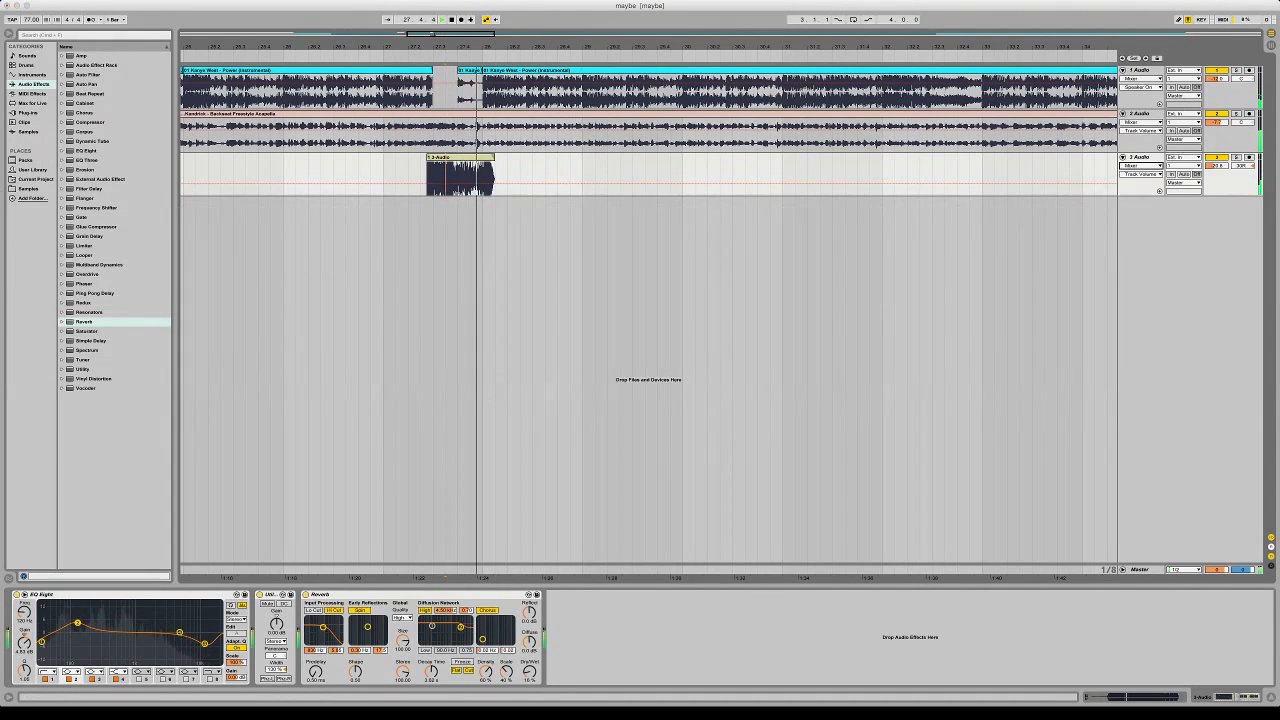
Move the vocal clip's last warp marker later, to just past 9, and fade out the clip's end while auditioning it
left_click_drag(492, 157, 482, 157)
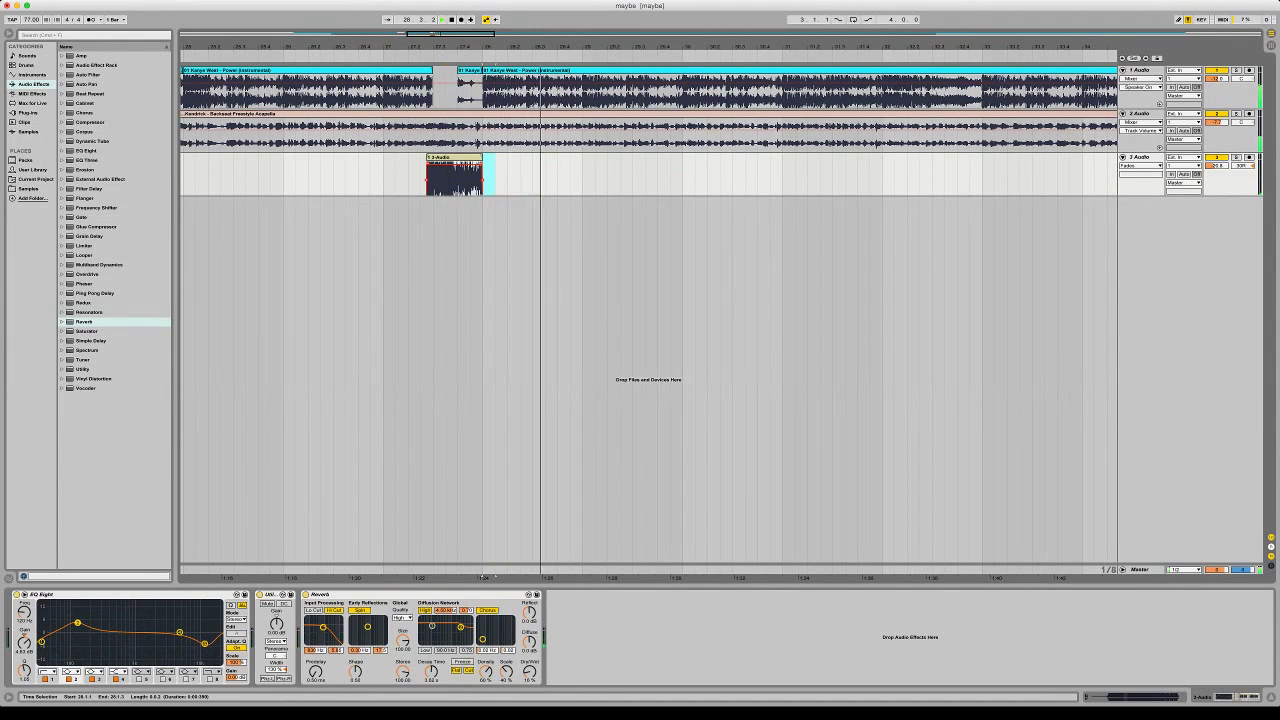
key("super+z")
double_click(472, 157)
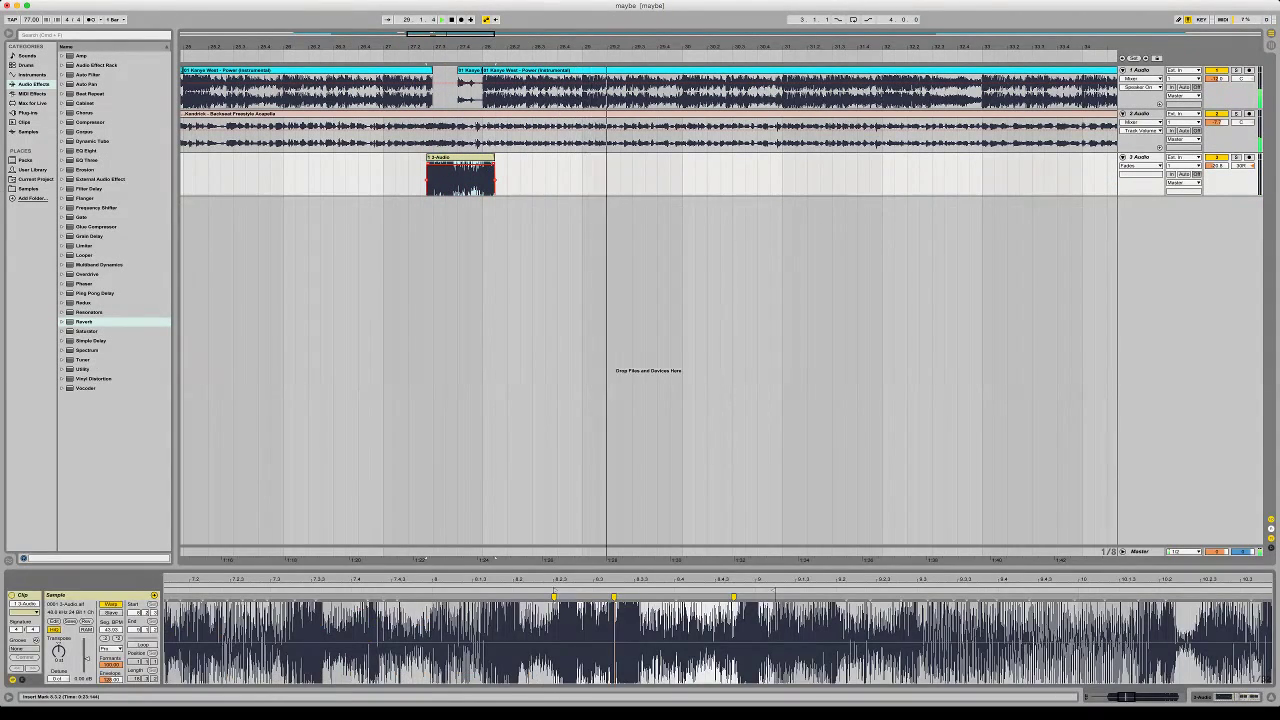
left_click_drag(734, 597, 775, 597)
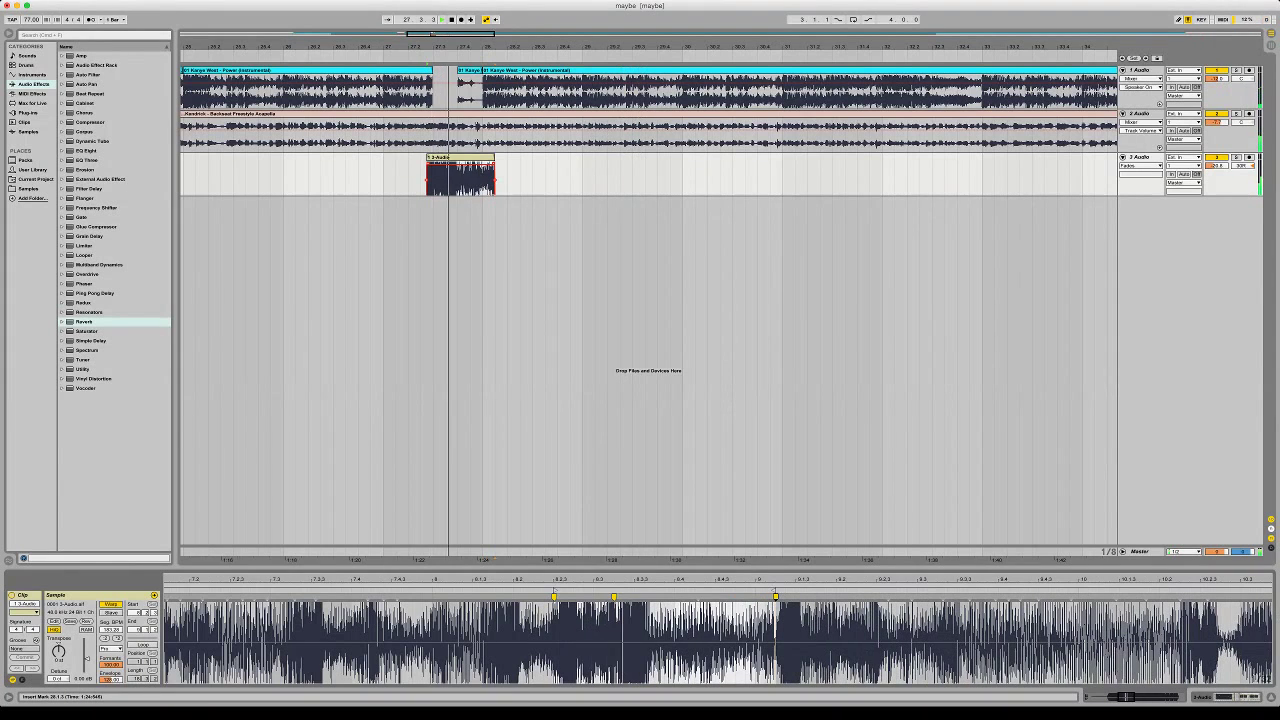
left_click(408, 179)
key("space")
key("space")
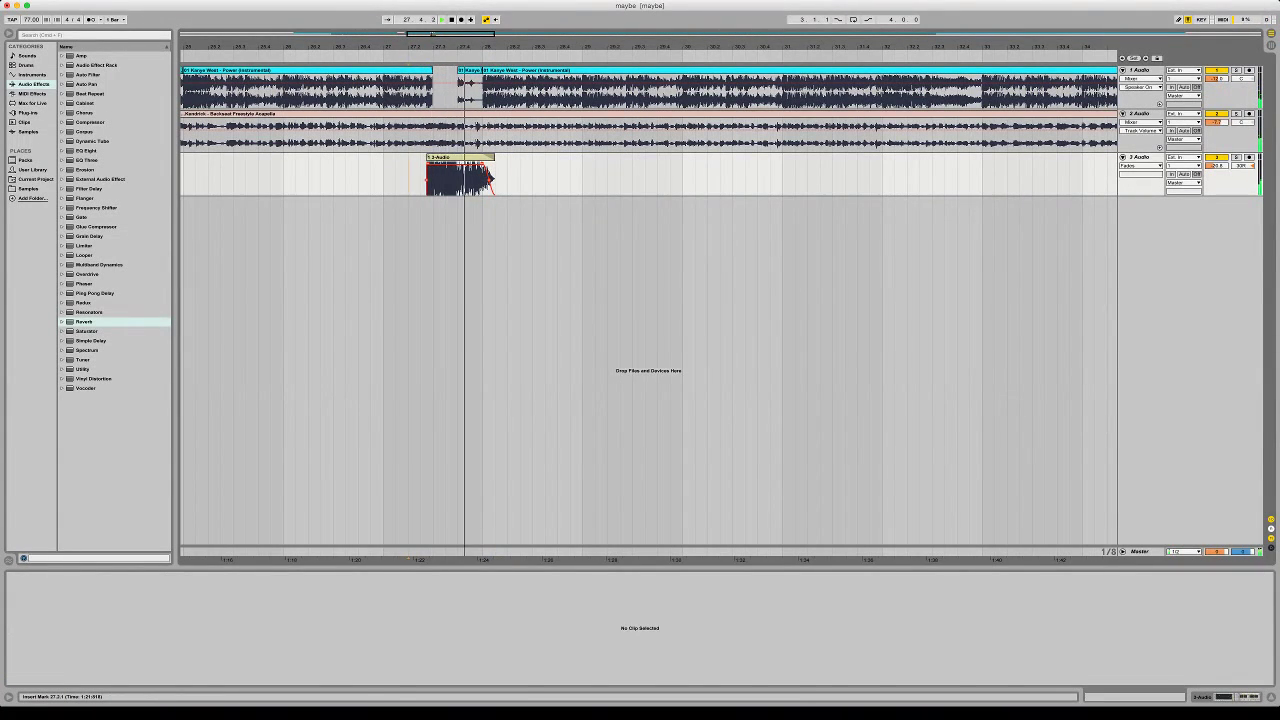
Shift the vocal clip's middle warp marker earlier, to about 8.3, and play the section from just before bar 27
left_click(460, 157)
key("space")
key("space")
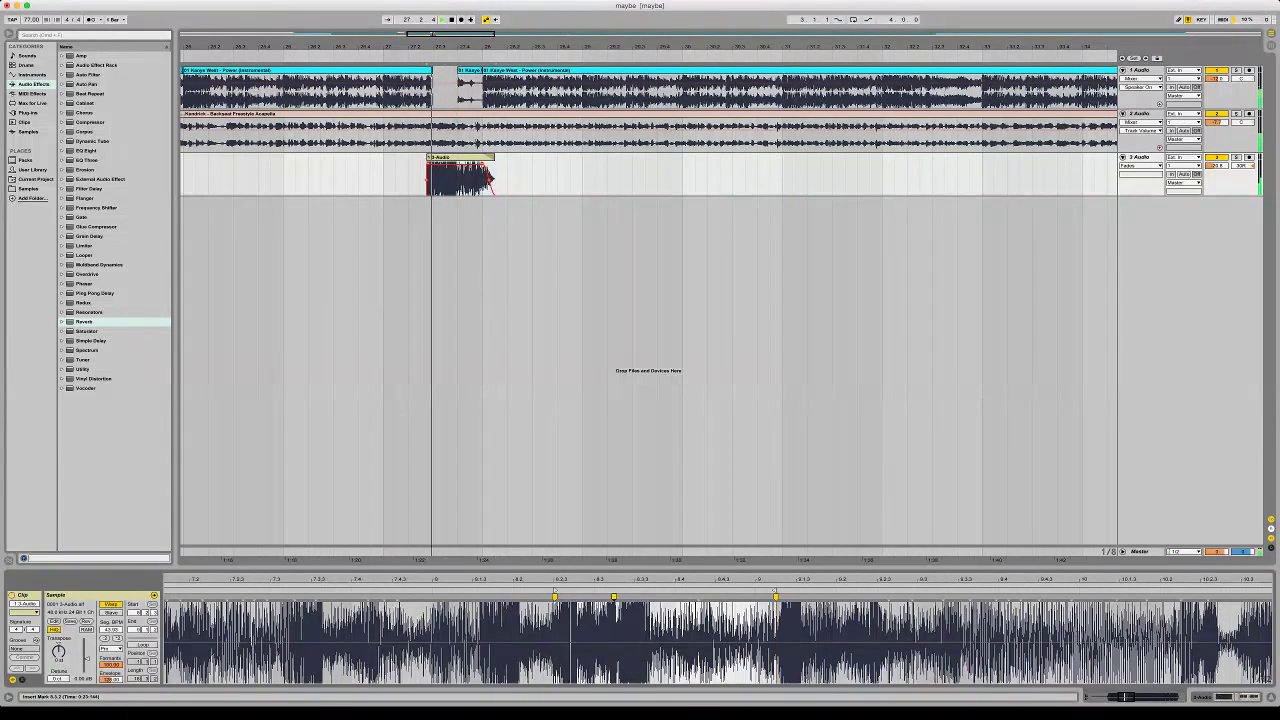
left_click_drag(614, 597, 603, 597)
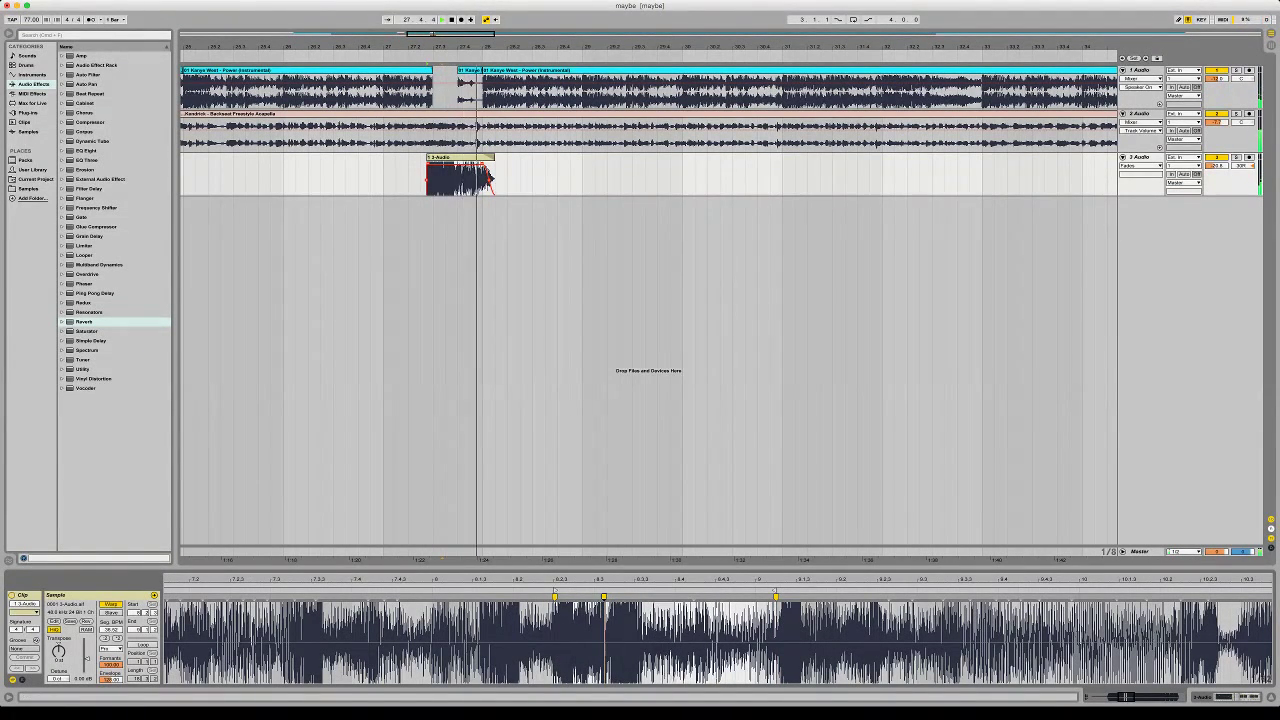
left_click(371, 92)
key("space")
key("space")
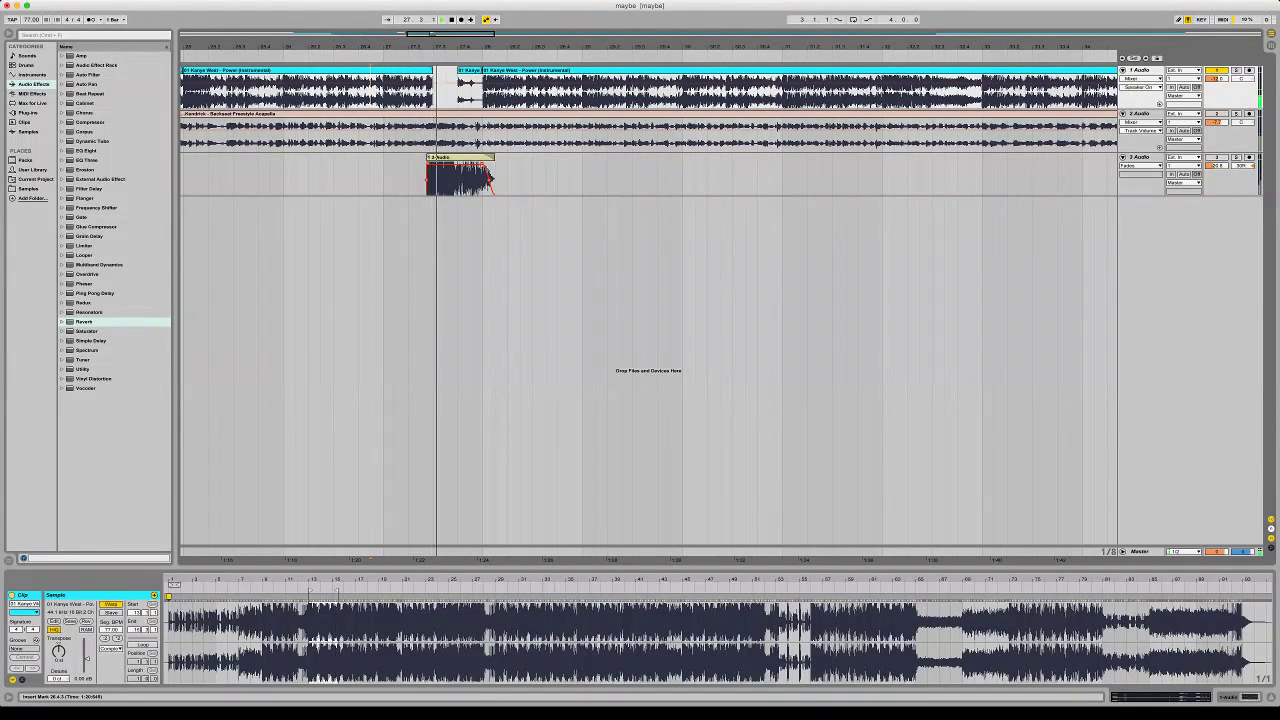
Delete the leftover pasted instrumental piece before bar 28 and play the section from bar 27
left_click(469, 70)
key("Delete")
left_click_drag(384, 91, 391, 91)
key("space")
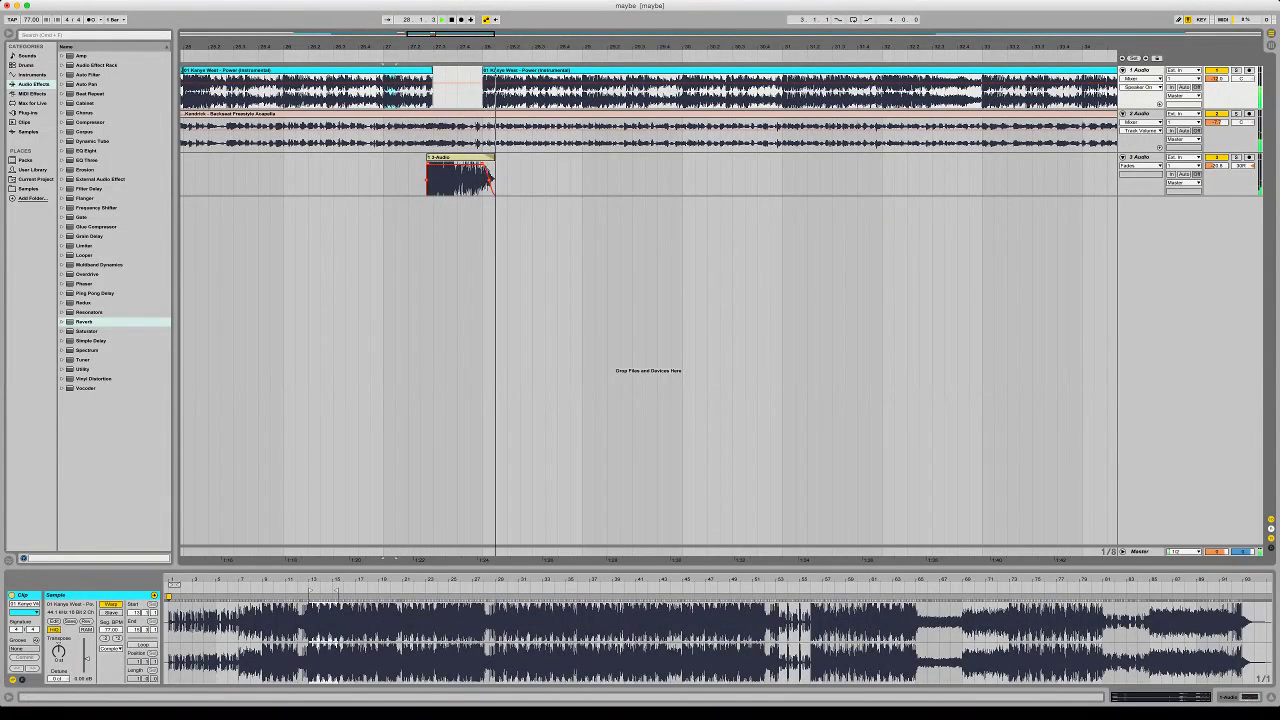
Play the mashup from bar 23 to review the transitions around both instrumental gaps
key("minus")
key("minus")
key("minus")
left_click(551, 91)
key("space")
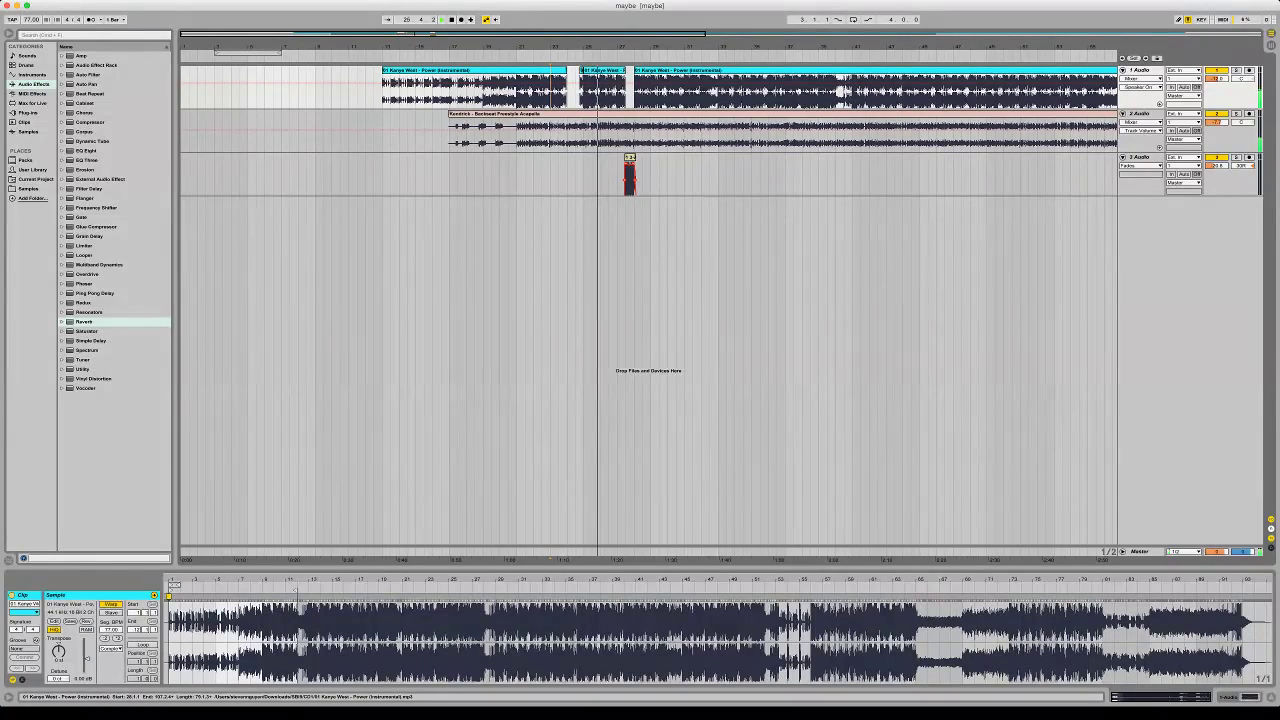
Undo the recent deletions of instrumental pieces just before bar 28 and play the section
left_click_drag(633, 46, 684, 254)
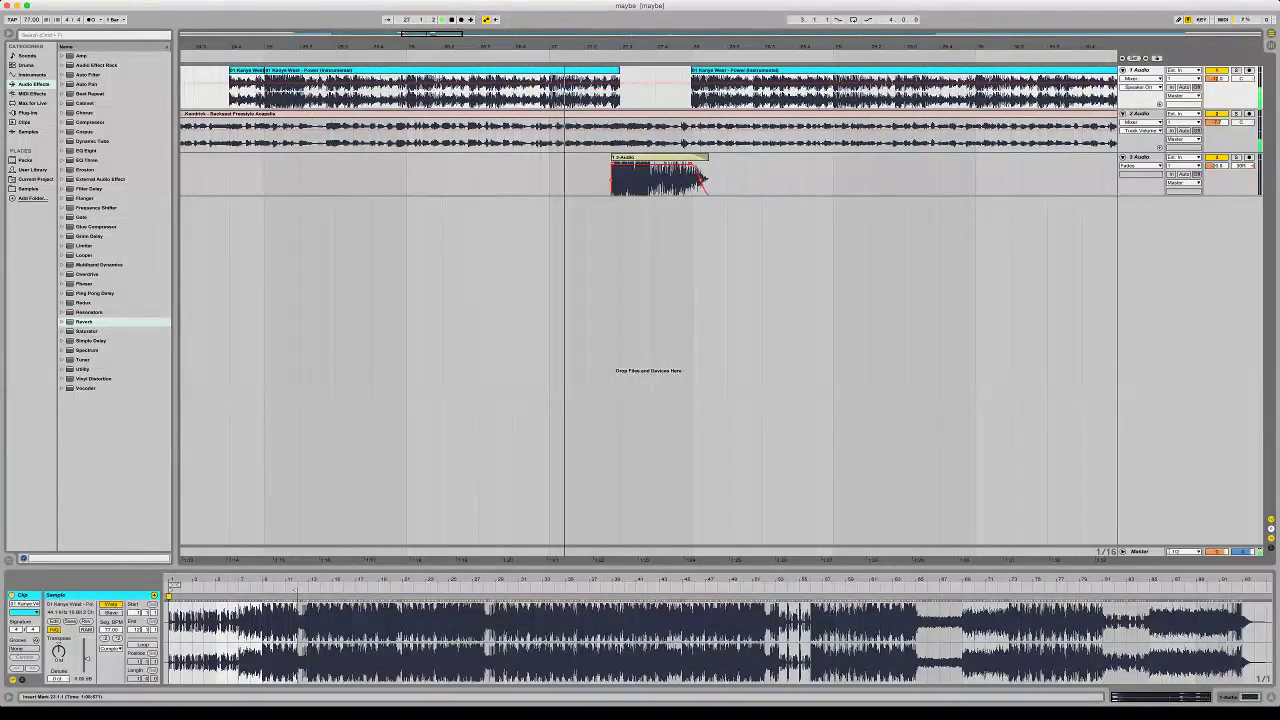
key("super+z")
key("super+z")
key("super+z")
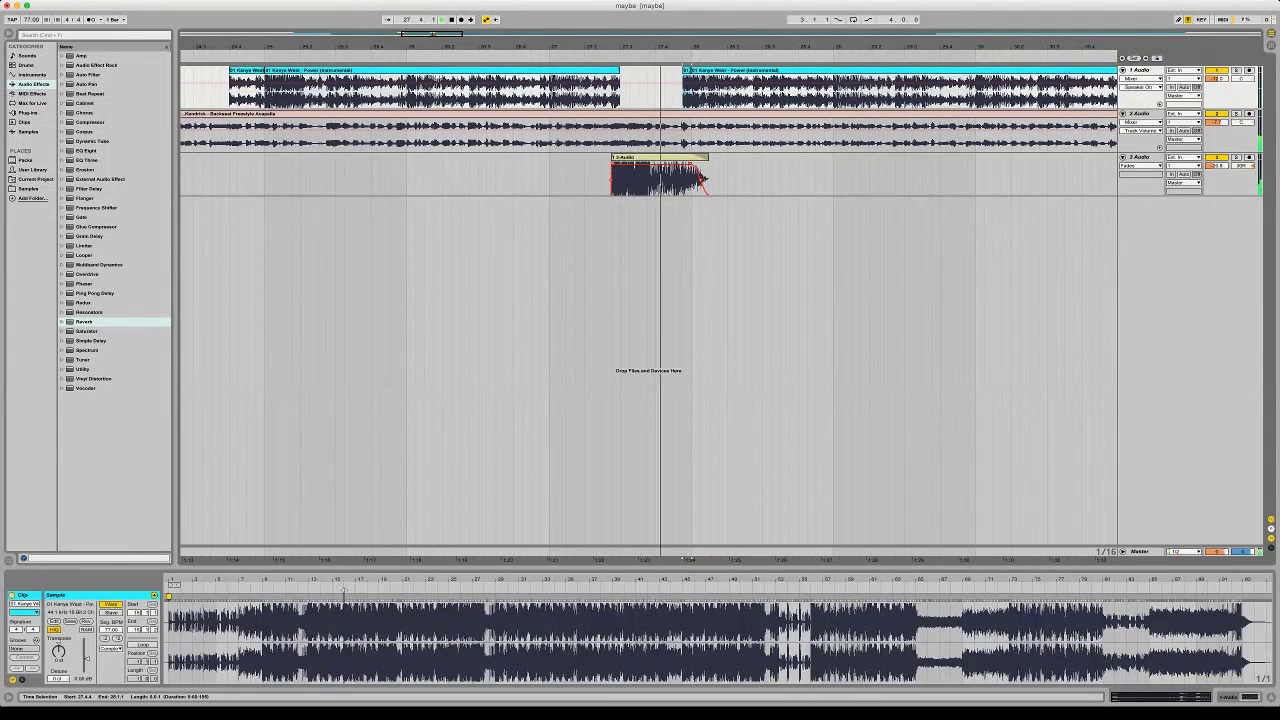
key("super+z")
key("super+z")
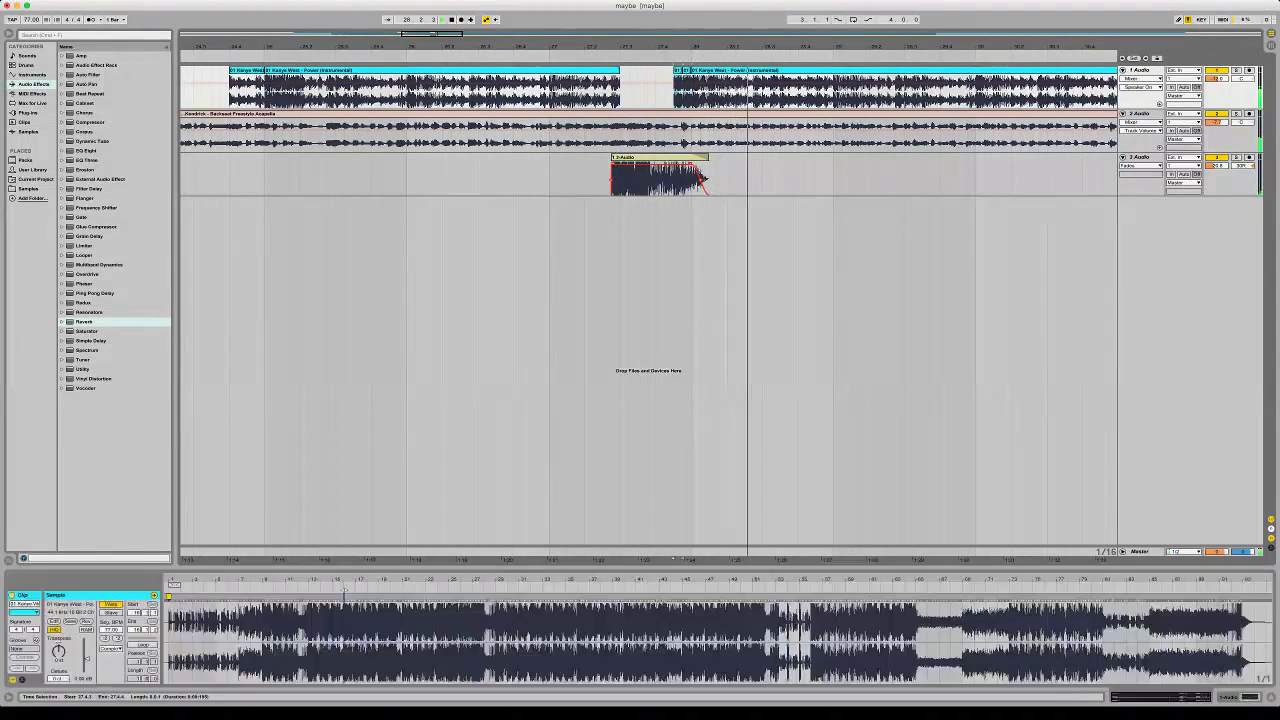
left_click(656, 90)
key("space")
key("space")
Copy a short instrumental slice before bar 28, delete the leftover piece, and paste the slice into the gap
left_click_drag(656, 47, 626, 90)
key("super+c")
left_click(624, 71)
key("Delete")
left_click(618, 90)
key("super+v")
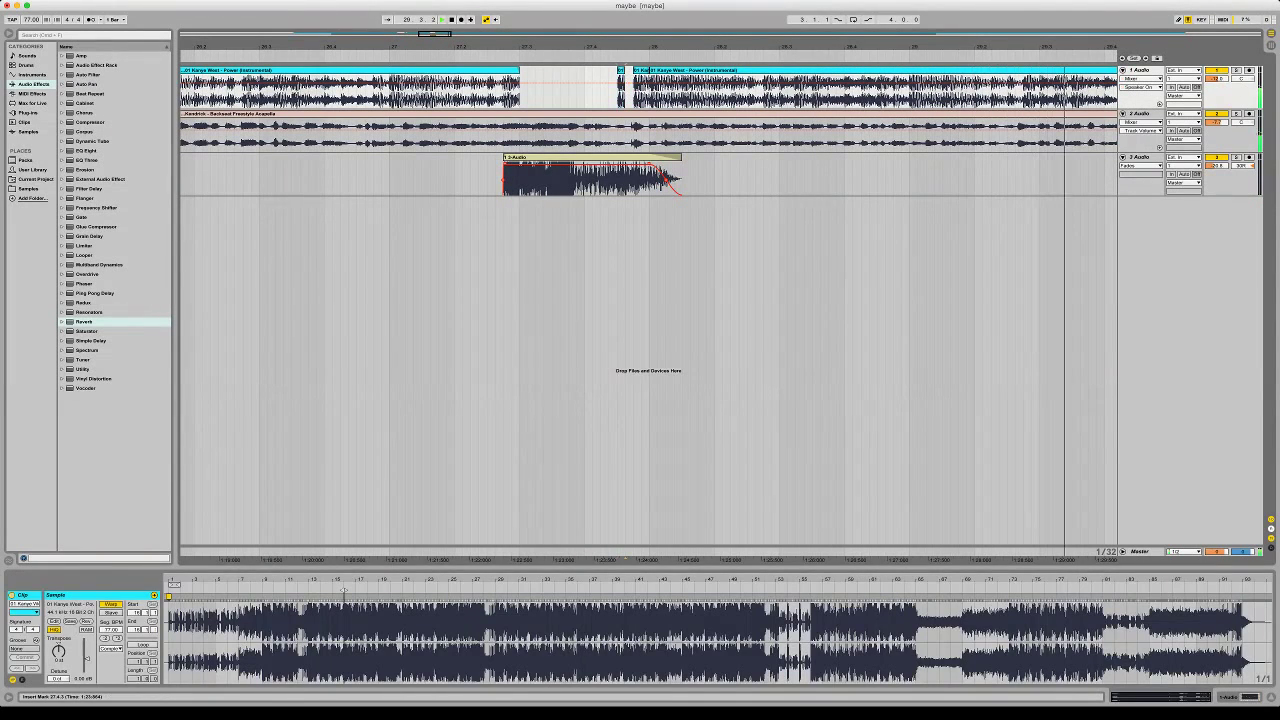
Build a stutter in the gap before bar 28 by pasting the copied instrumental slice at spaced points, and audition it
left_click(609, 557)
key("super+v")
key("super+z")
left_click(593, 90)
key("super+v")
key("super+z")
left_click(585, 90)
key("super+v")
left_click(601, 90)
key("super+v")
left_click(577, 90)
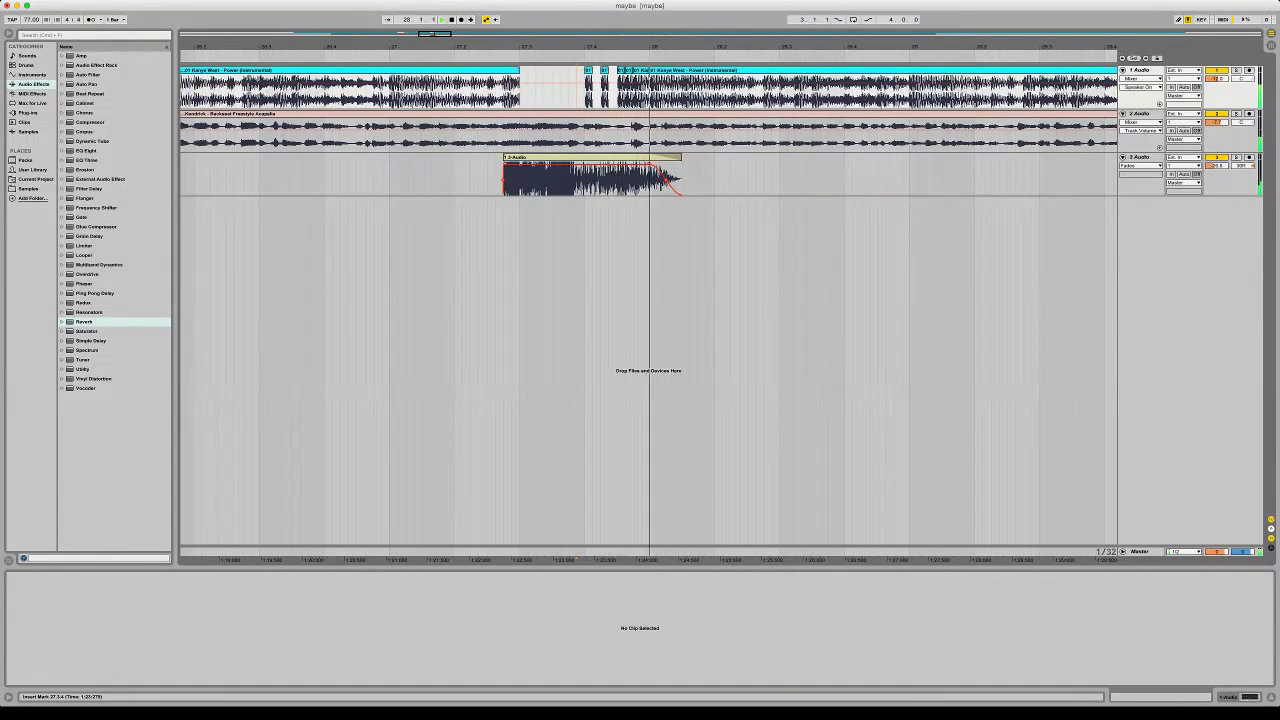
left_click(462, 90)
key("space")
key("space")
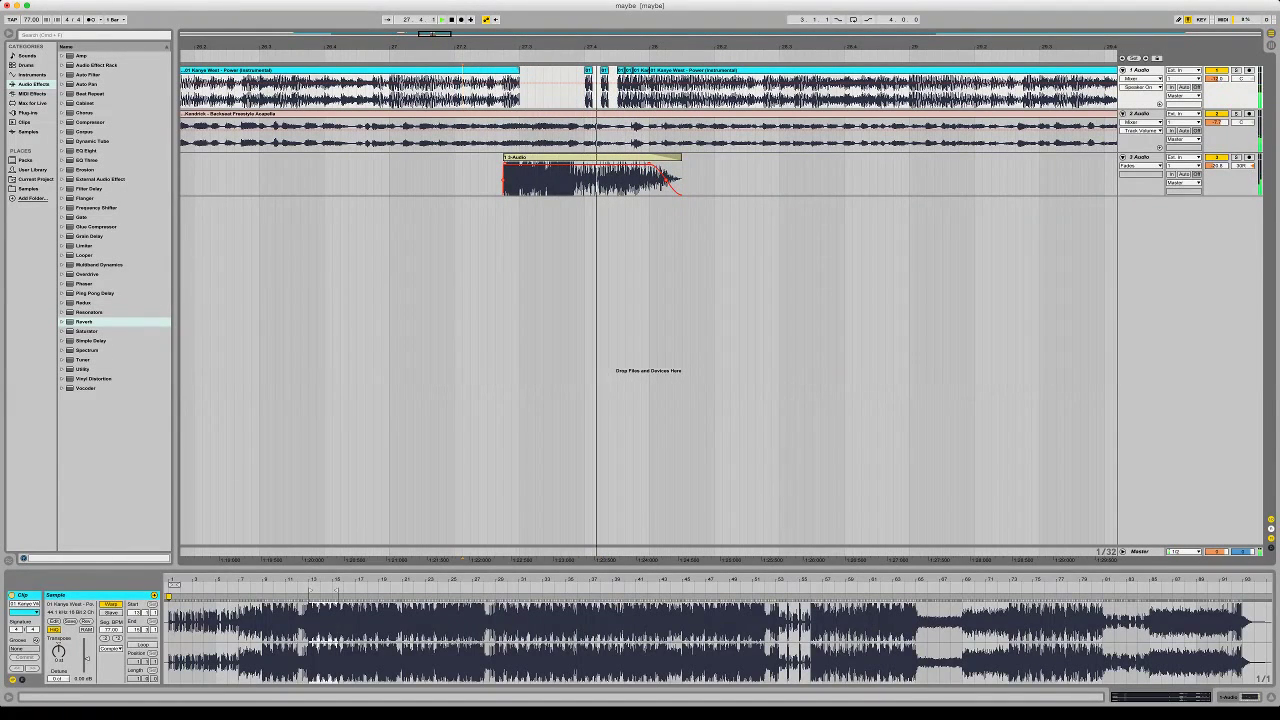
Add a Frequency Shifter to the instrumental track and automate it to switch on only over the stutter slices before bar 28
left_click_drag(816, 46, 703, 64)
key("minus")
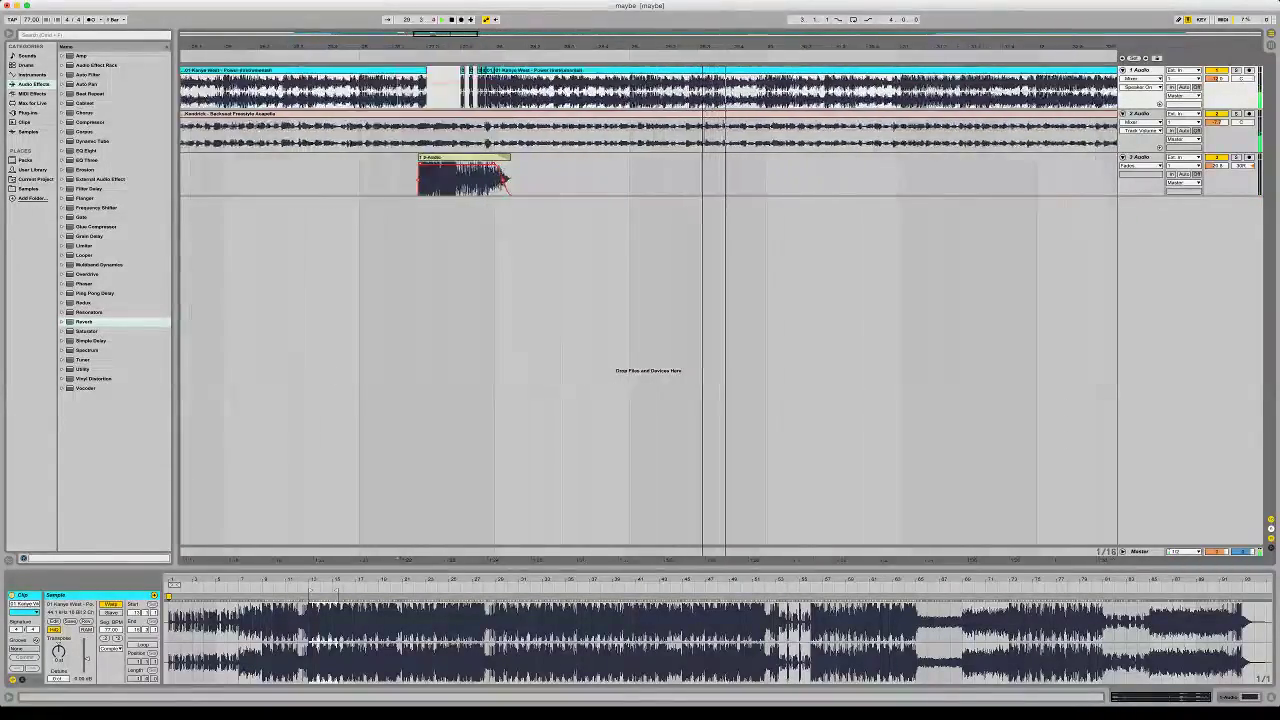
key("plus")
key("plus")
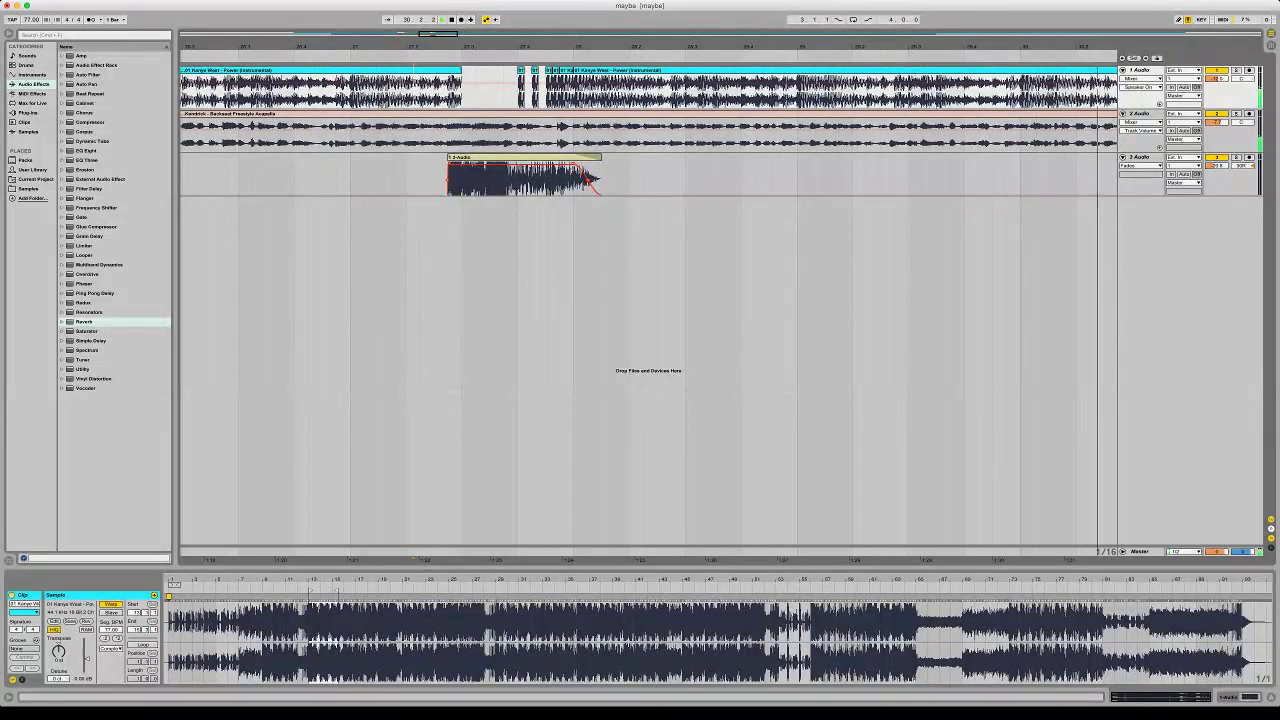
left_click(97, 208)
double_click(97, 208)
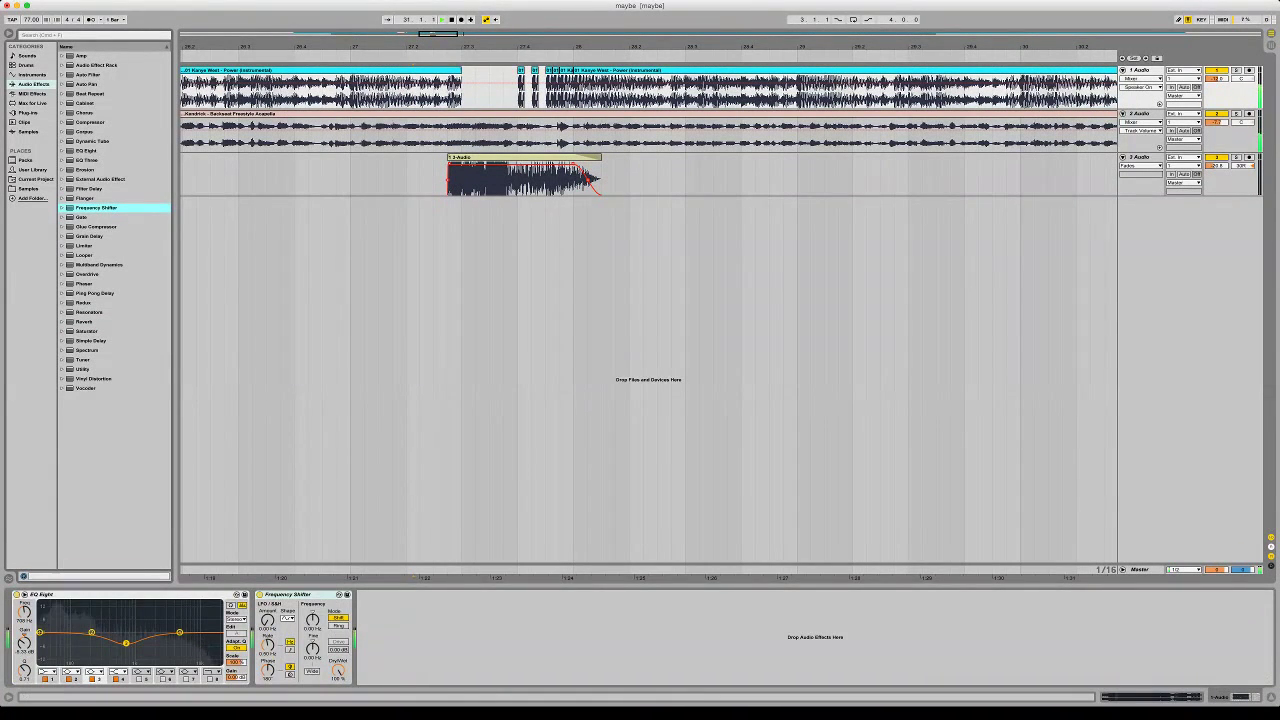
left_click_drag(522, 79, 557, 79)
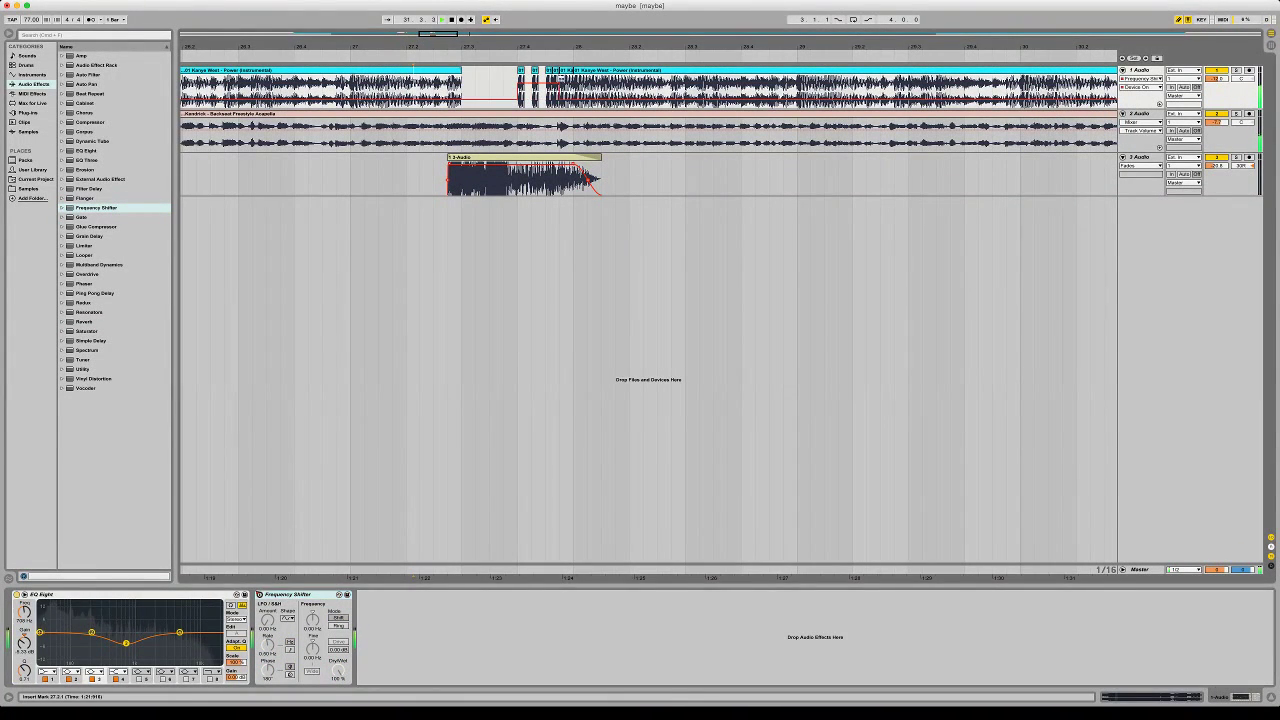
Start automating the Frequency Shifter's Fine frequency with a drop at the end of the first stutter slice after 27.4
left_click(312, 649)
key("space")
key("space")
left_click(518, 84)
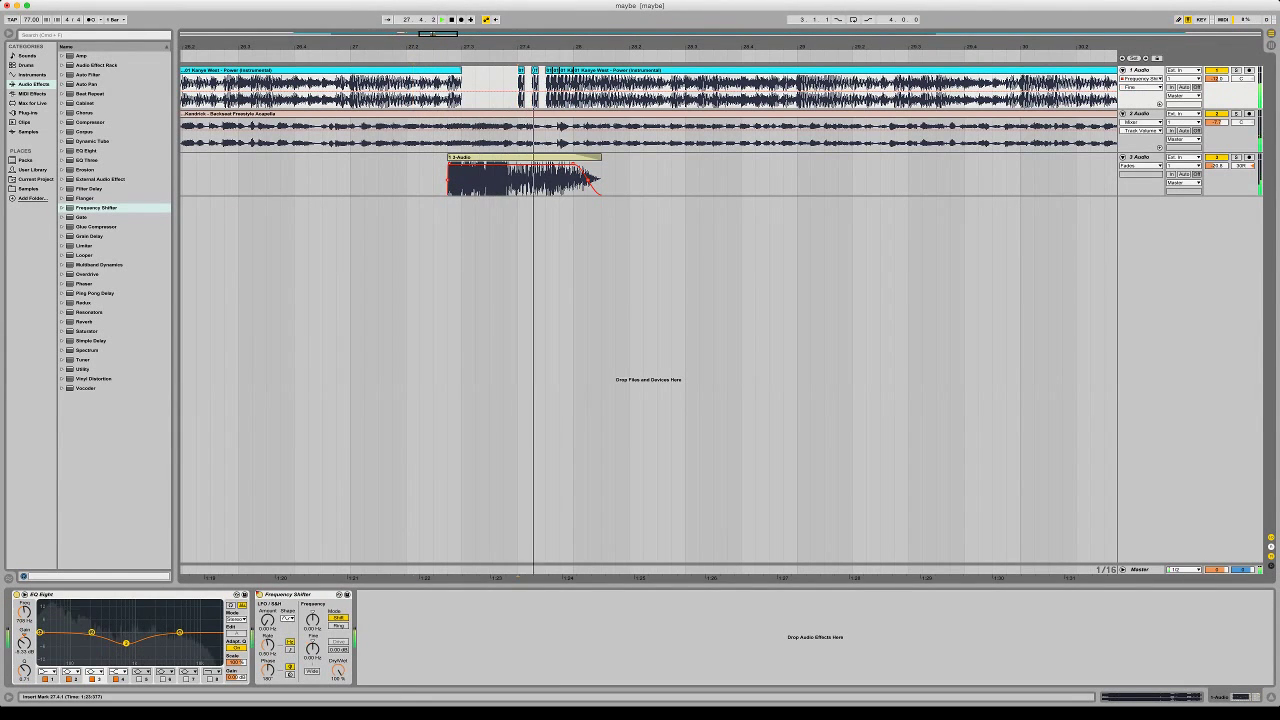
key("plus")
key("plus")
left_click(526, 107)
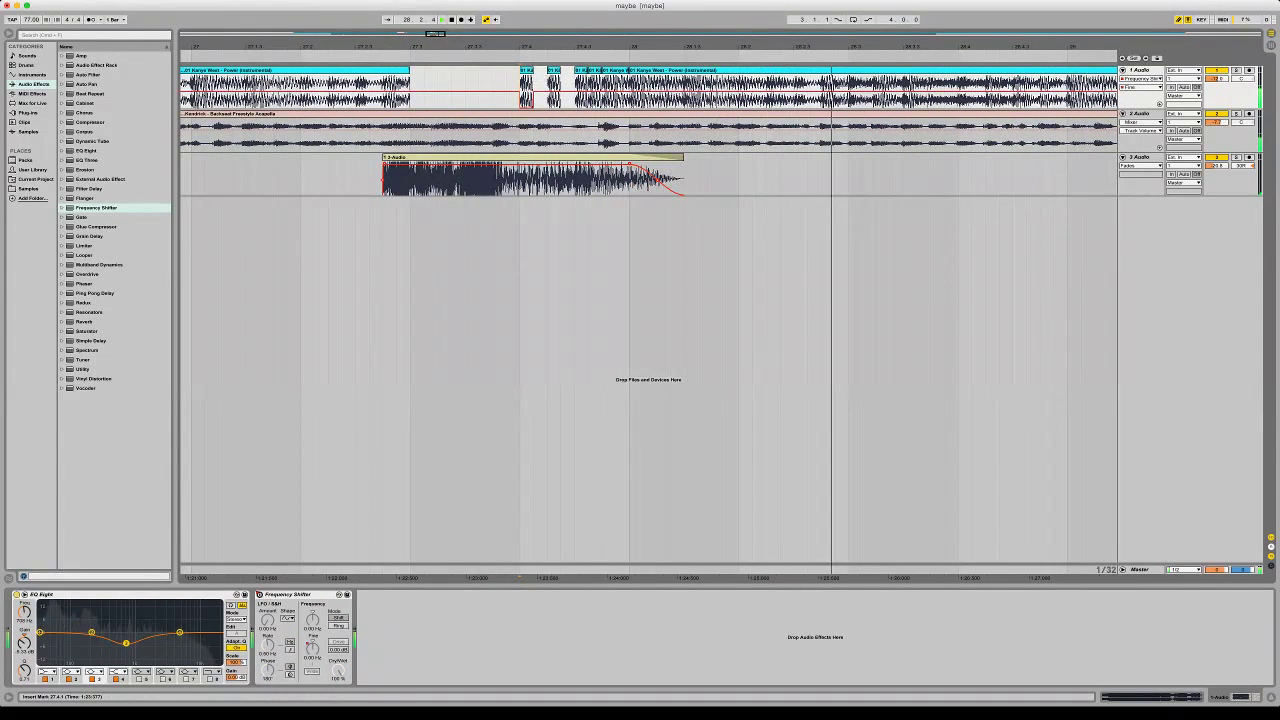
key("b")
left_click(520, 107)
key("space")
key("space")
key("space")
Shape the Fine frequency automation across the remaining stutter slices up to bar 28, auditioning from beat 27.3
left_click(451, 84)
key("space")
key("space")
key("space")
key("space")
key("space")
key("space")
key("space")
key("space")
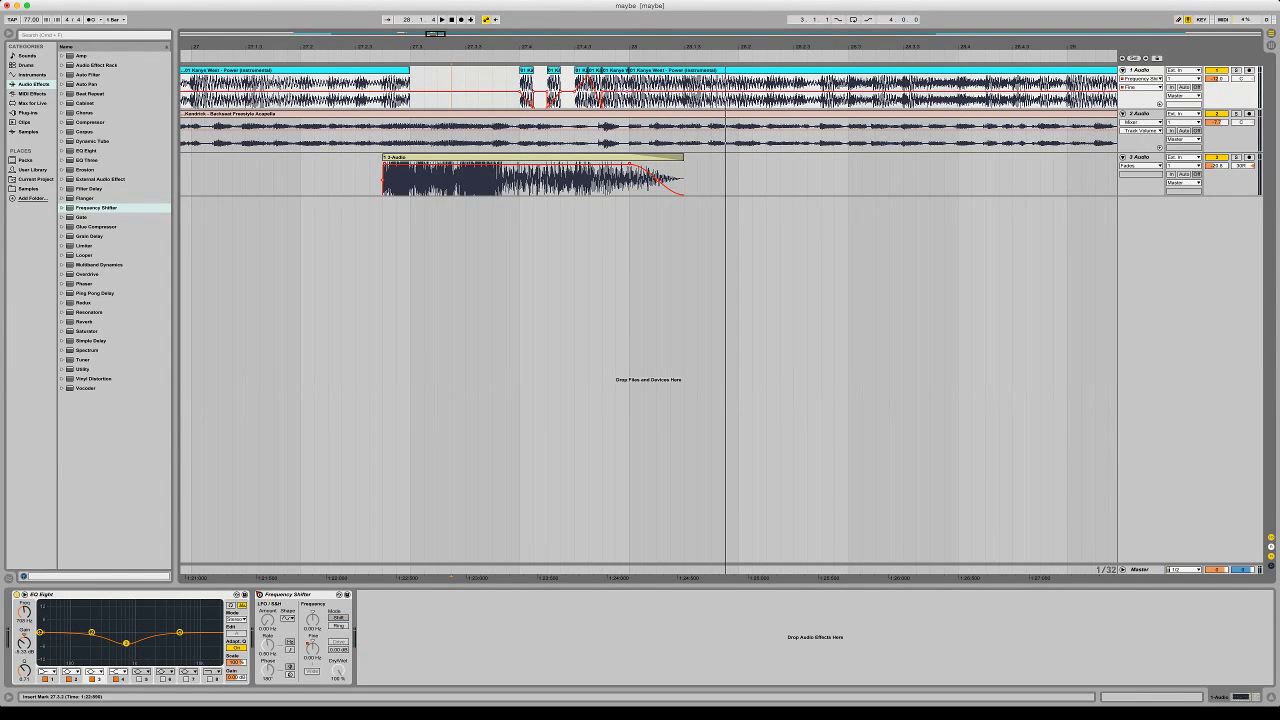
key("space")
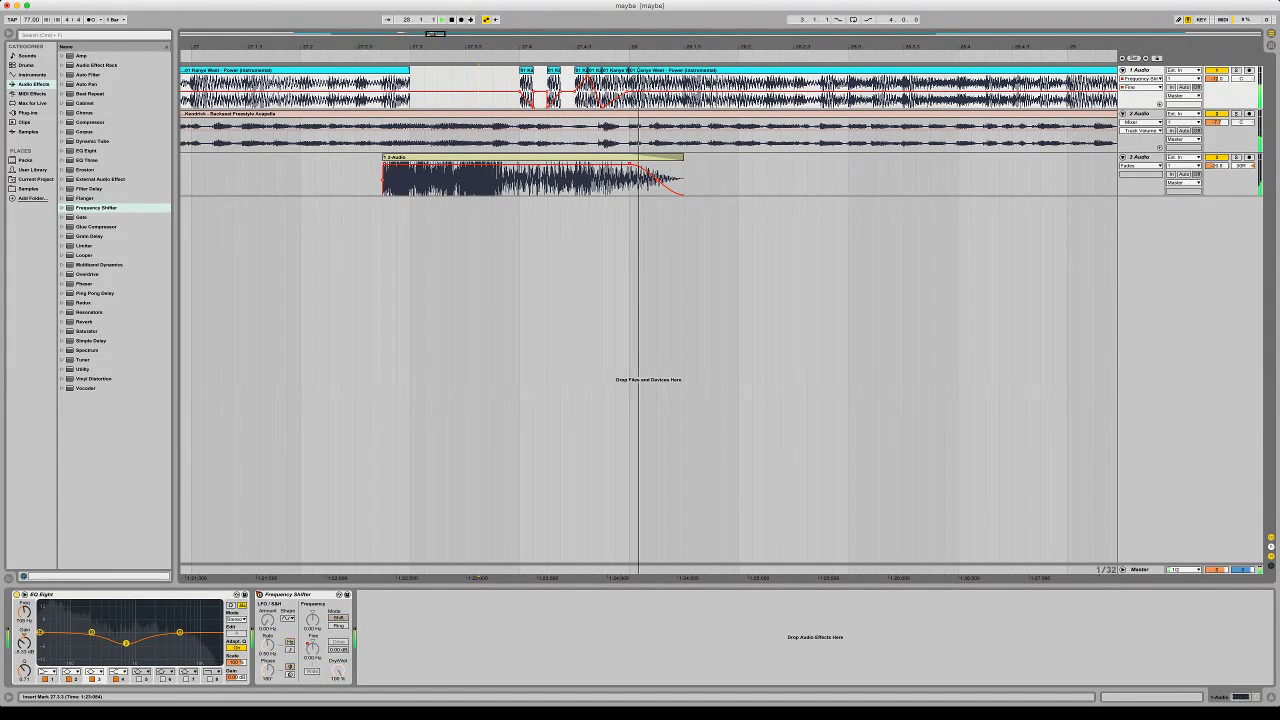
key("space")
key("space")
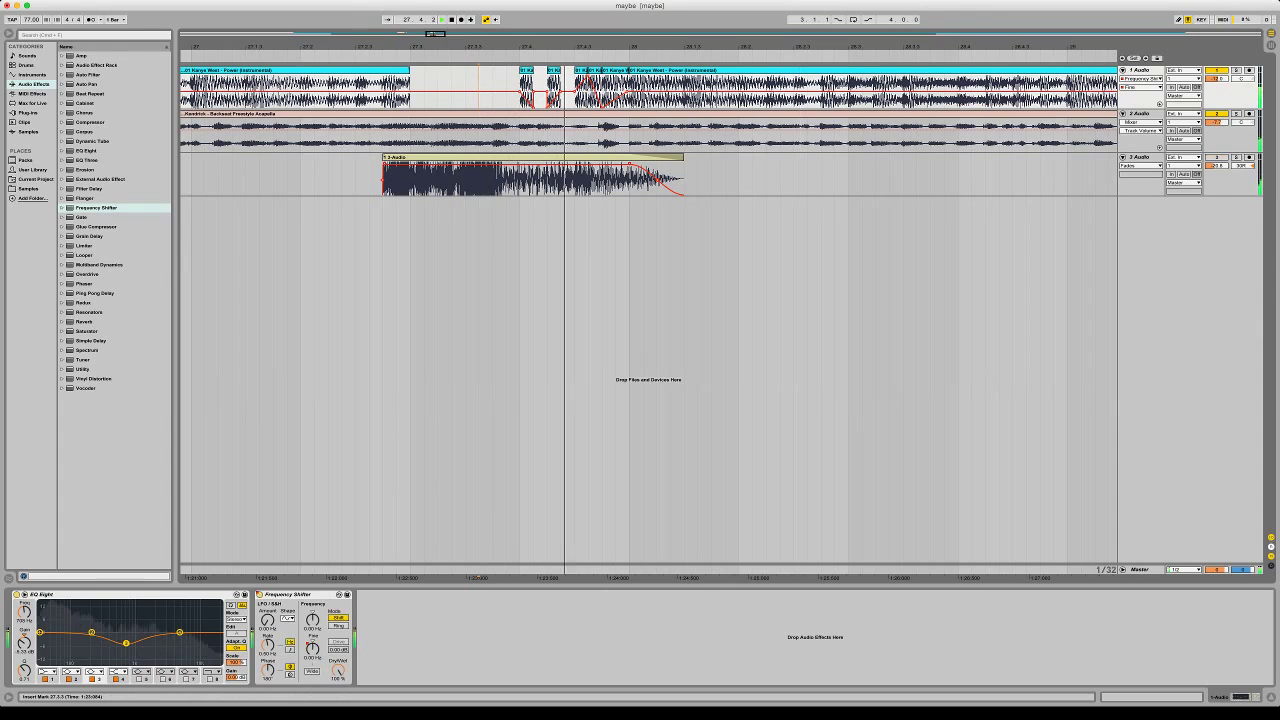
Hold the Fine frequency automation low over the last stutter slices, ramp it back up into bar 28, and play it
left_click(602, 90)
key("space")
key("space")
left_click(606, 578)
left_click(606, 578)
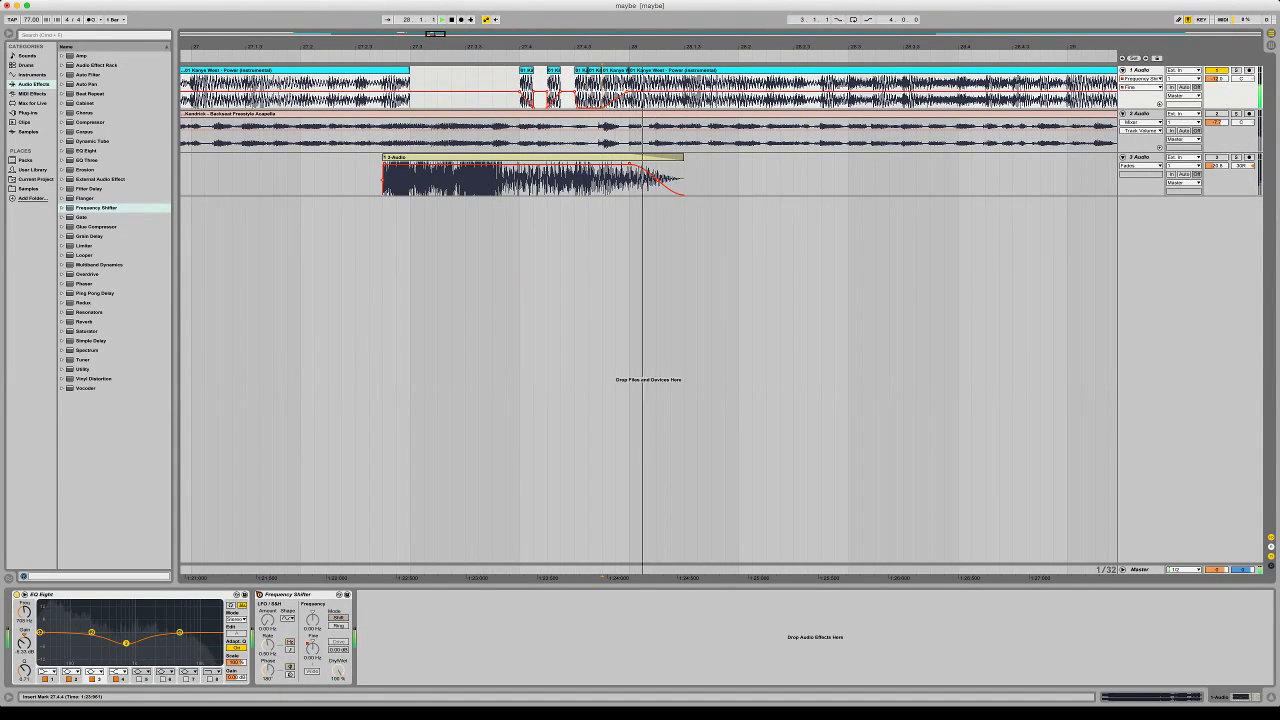
key("space")
key("space")
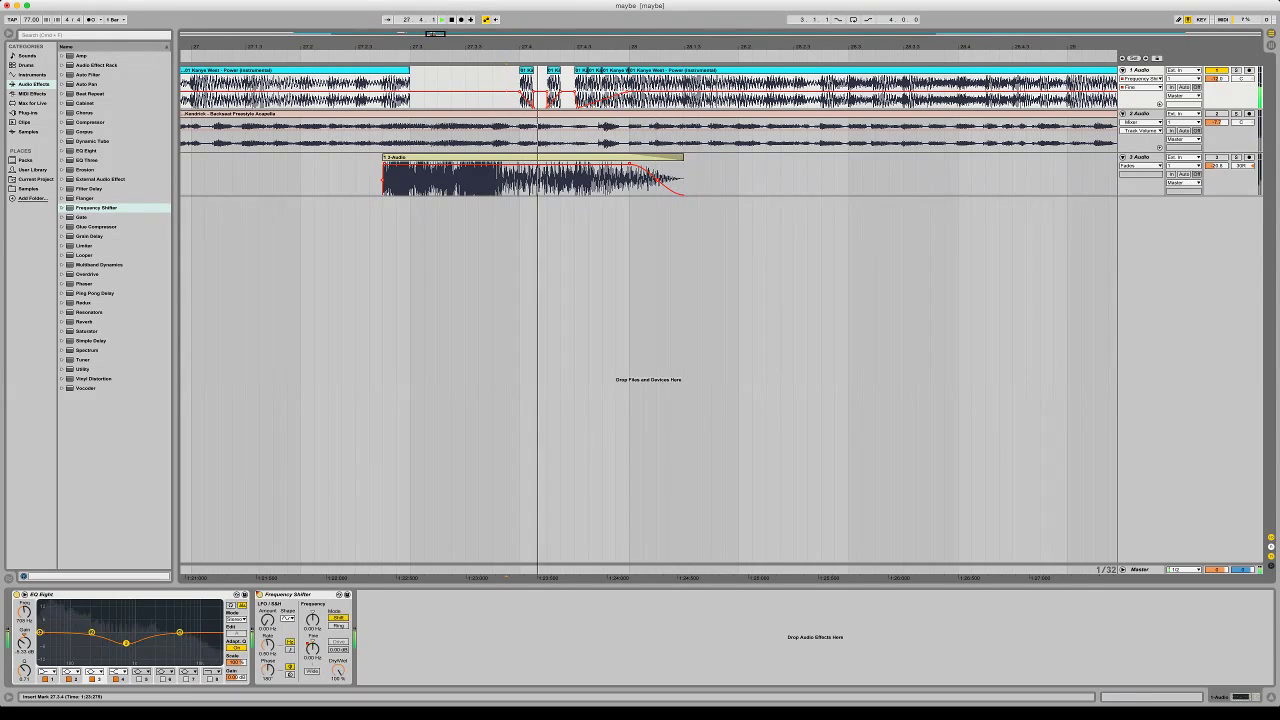
Slope the Fine frequency automation down between the first two stutter slices and play the result
key("space")
key("space")
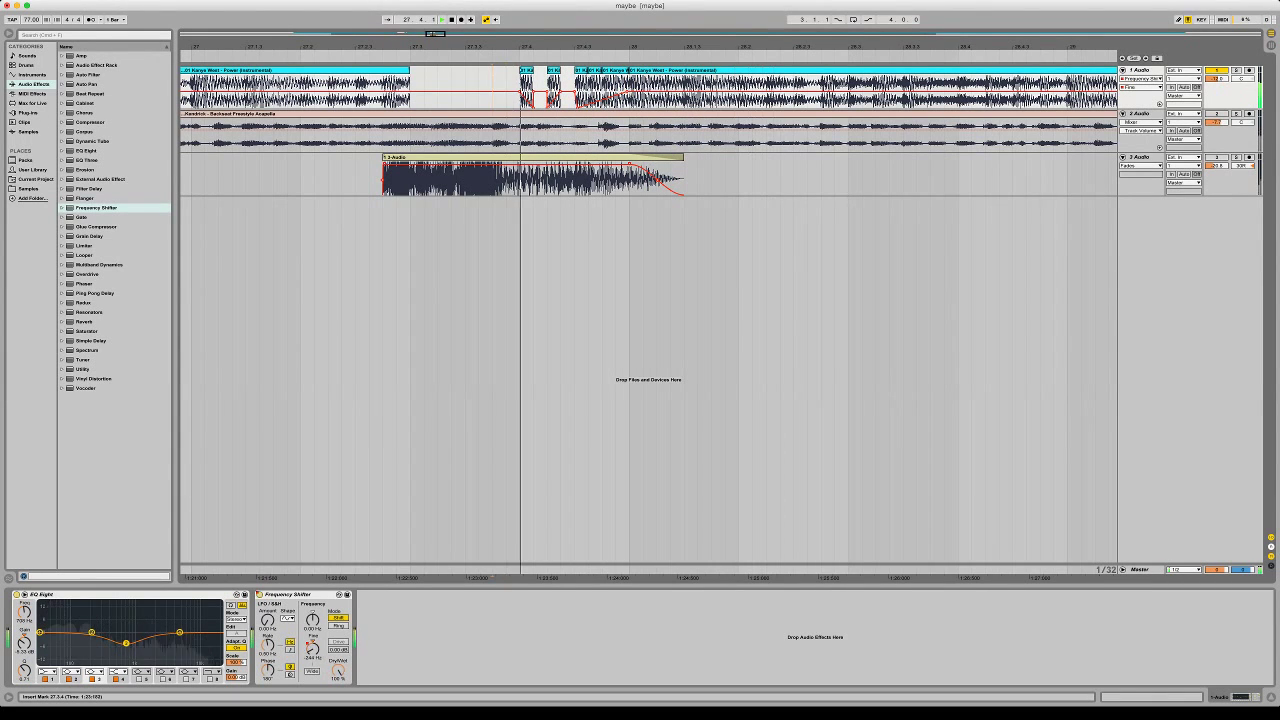
left_click(492, 88)
key("space")
key("space")
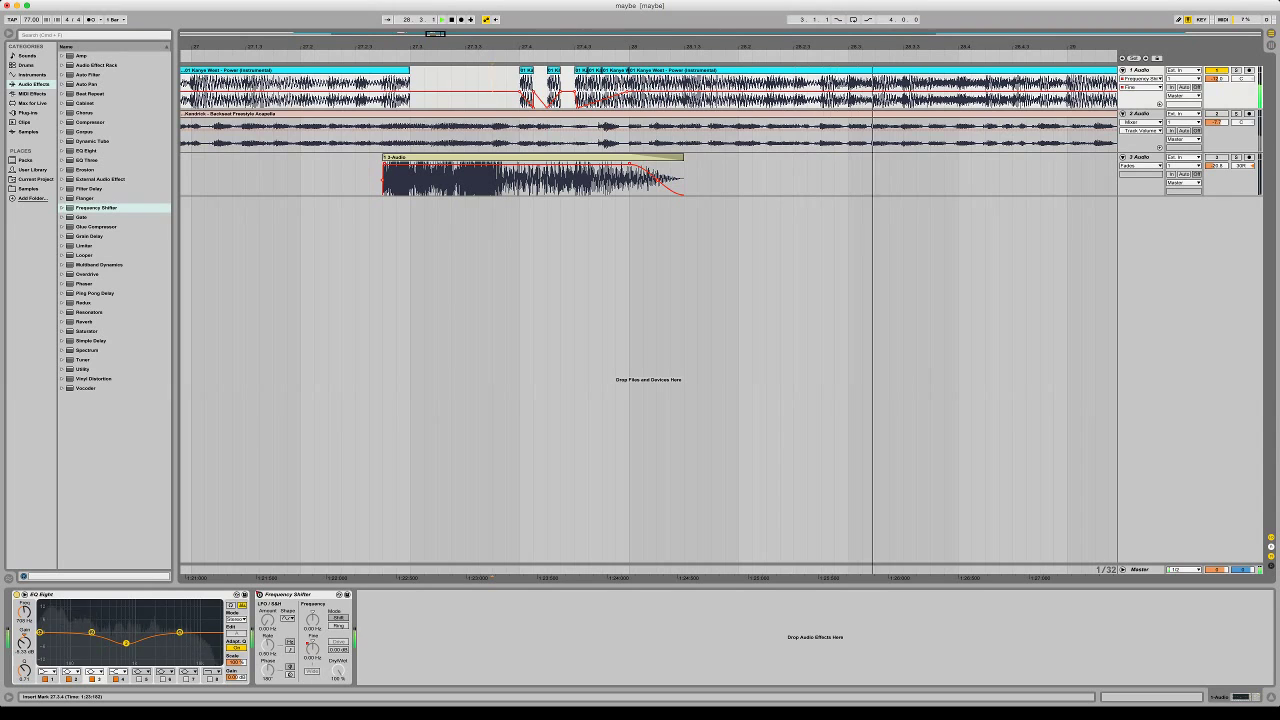
Delete the Kendrick acapella in the two short gaps between the instrumental stutter slices and play the section
left_click_drag(533, 134, 547, 134)
key("Delete")
key("Right")
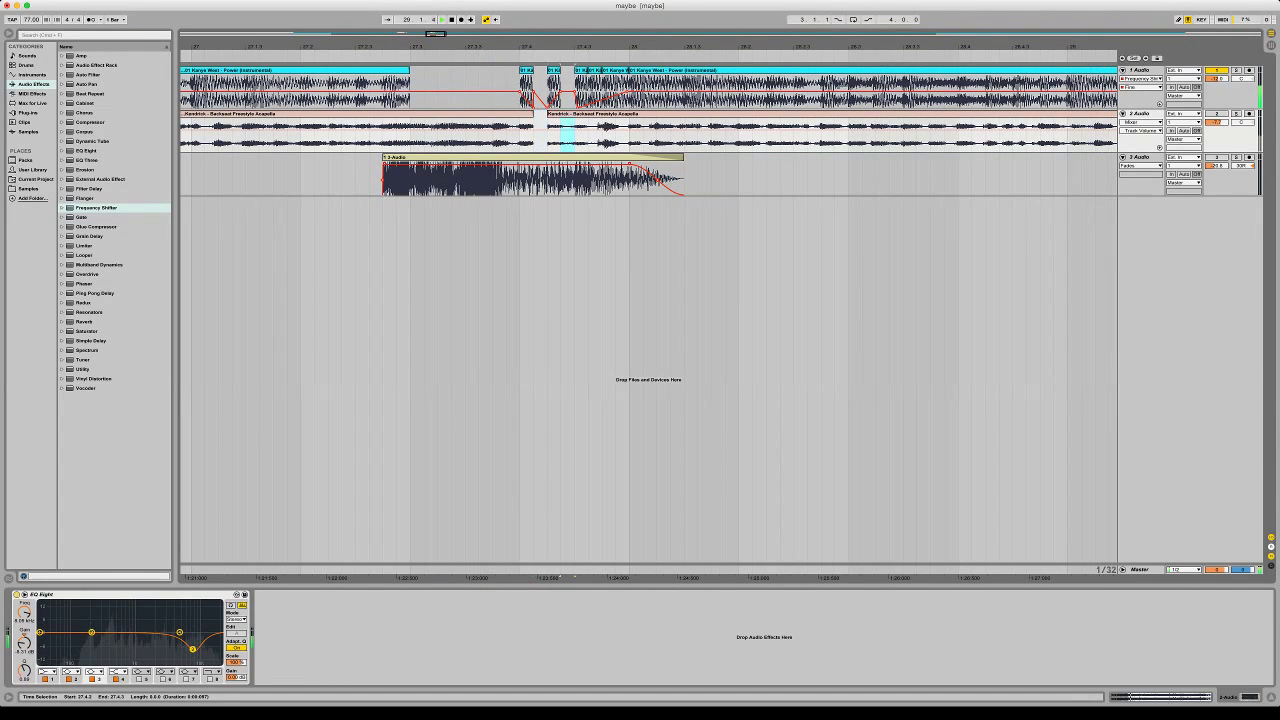
key("space")
key("space")
key("space")
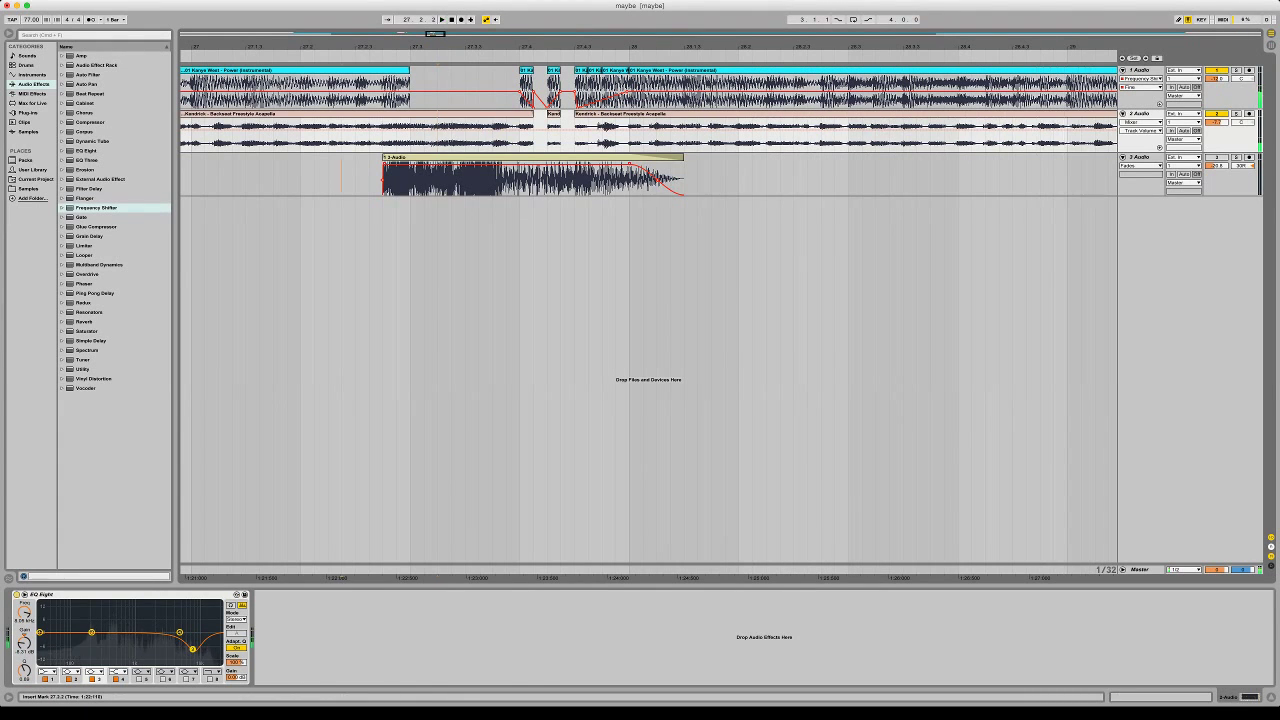
key("space")
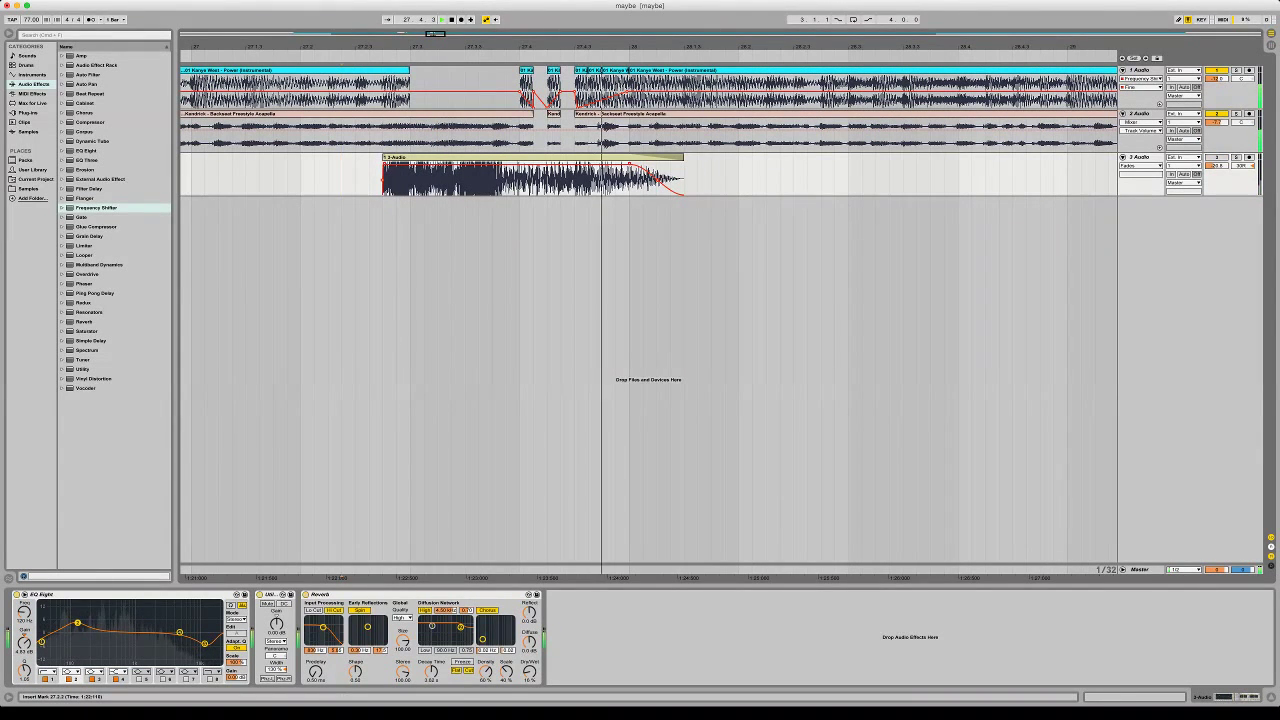
Automate the third audio track's Speaker On to switch off from about 27.4, silencing the rest of its vocal clip
left_click(288, 178)
key("space")
key("space")
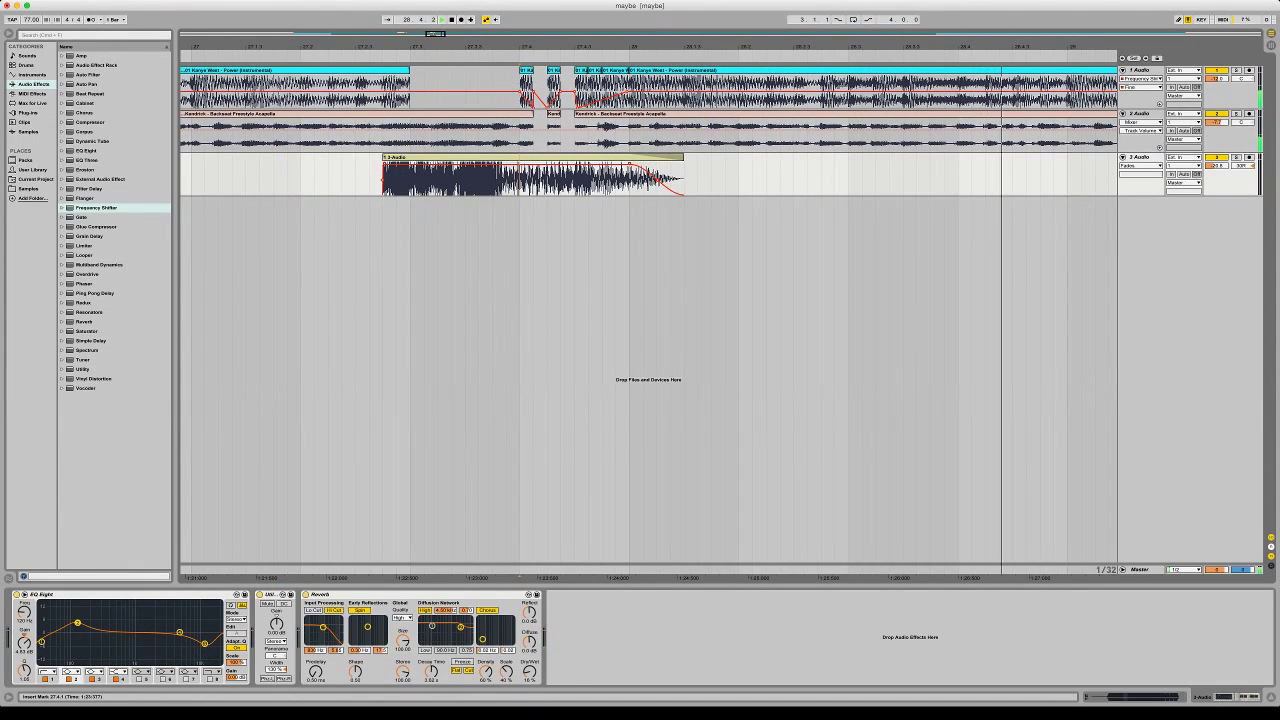
left_click(1216, 157)
left_click_drag(526, 184, 637, 184)
left_click(684, 170)
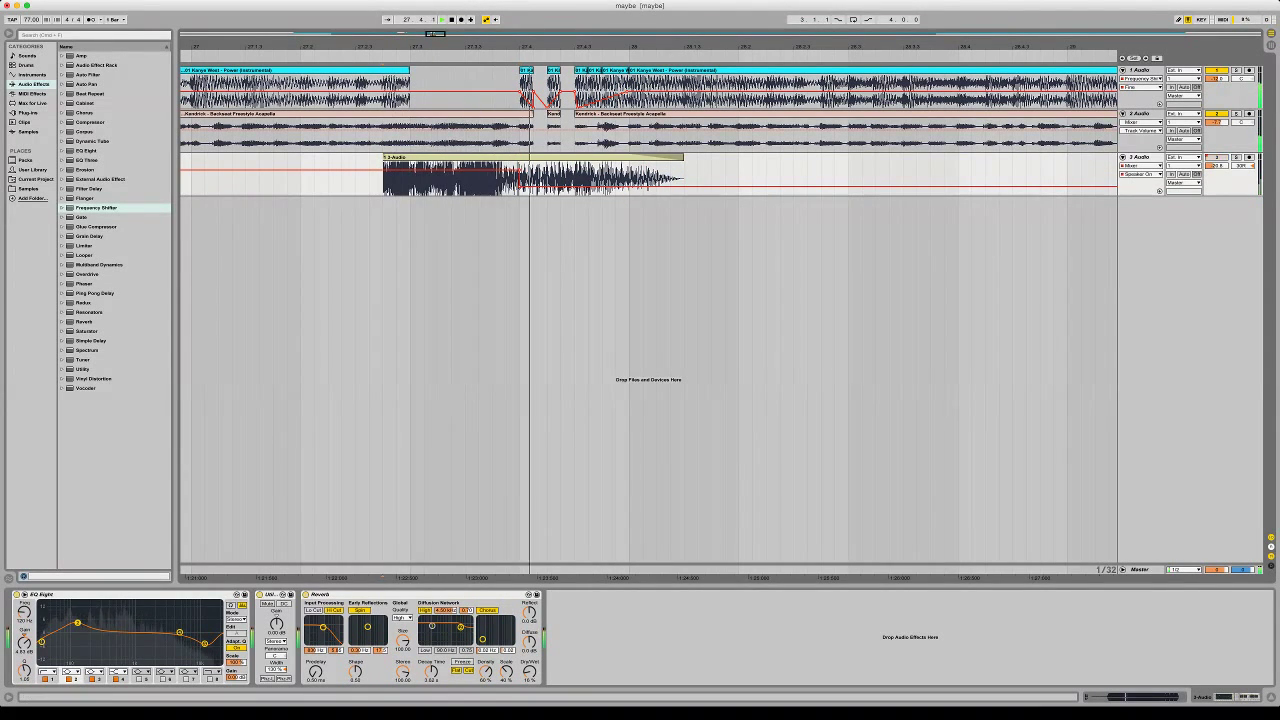
Play the mashup from about bar 21 to review the gaps and the stutter transition into bar 28
left_click_drag(702, 46, 702, 16)
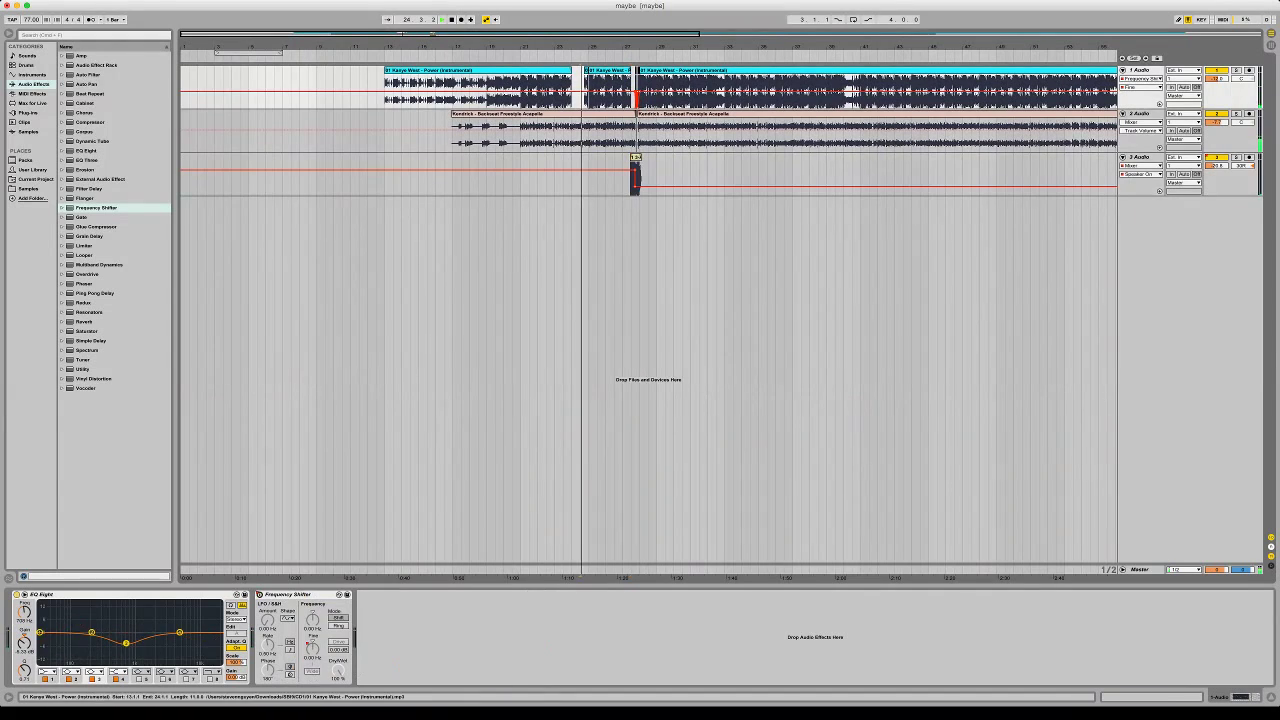
left_click(529, 92)
key("space")
left_click_drag(529, 92, 520, 92)
key("space")
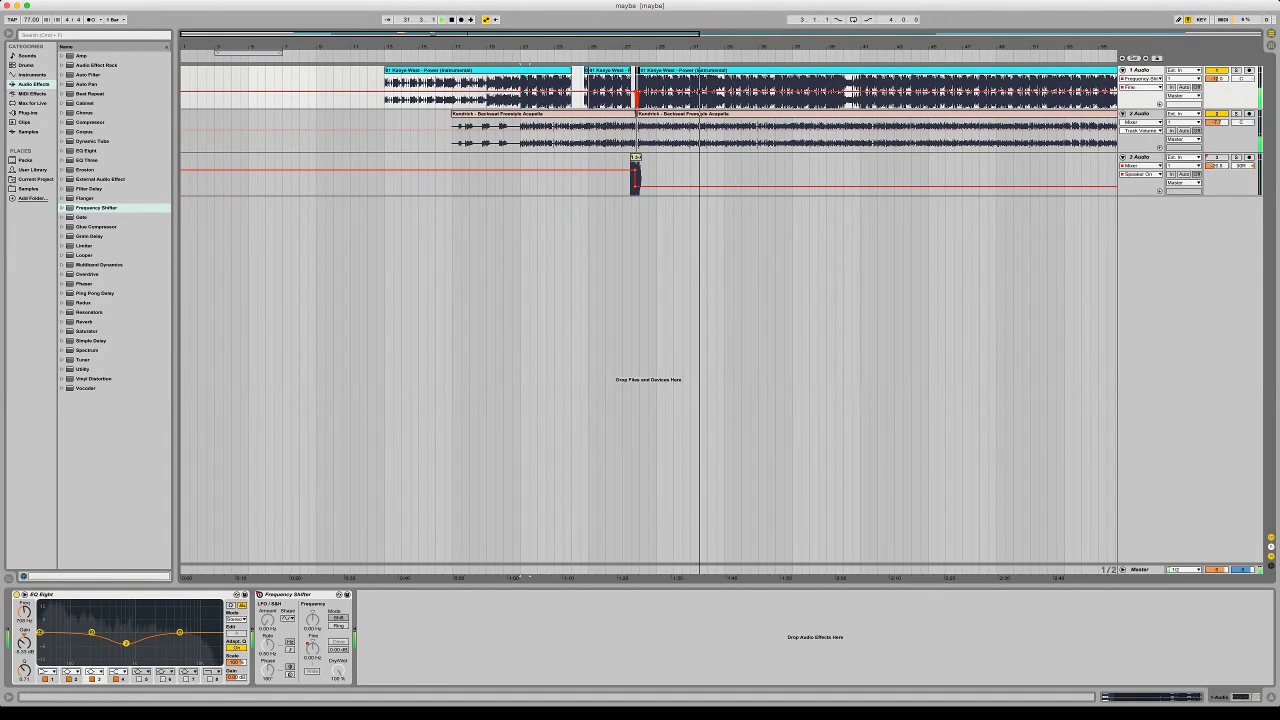
Move band 2 of the instrumental's EQ Eight to a high-frequency cut at about 11.2 kHz and play from bar 38
left_click_drag(708, 46, 463, 20)
left_click(1141, 114)
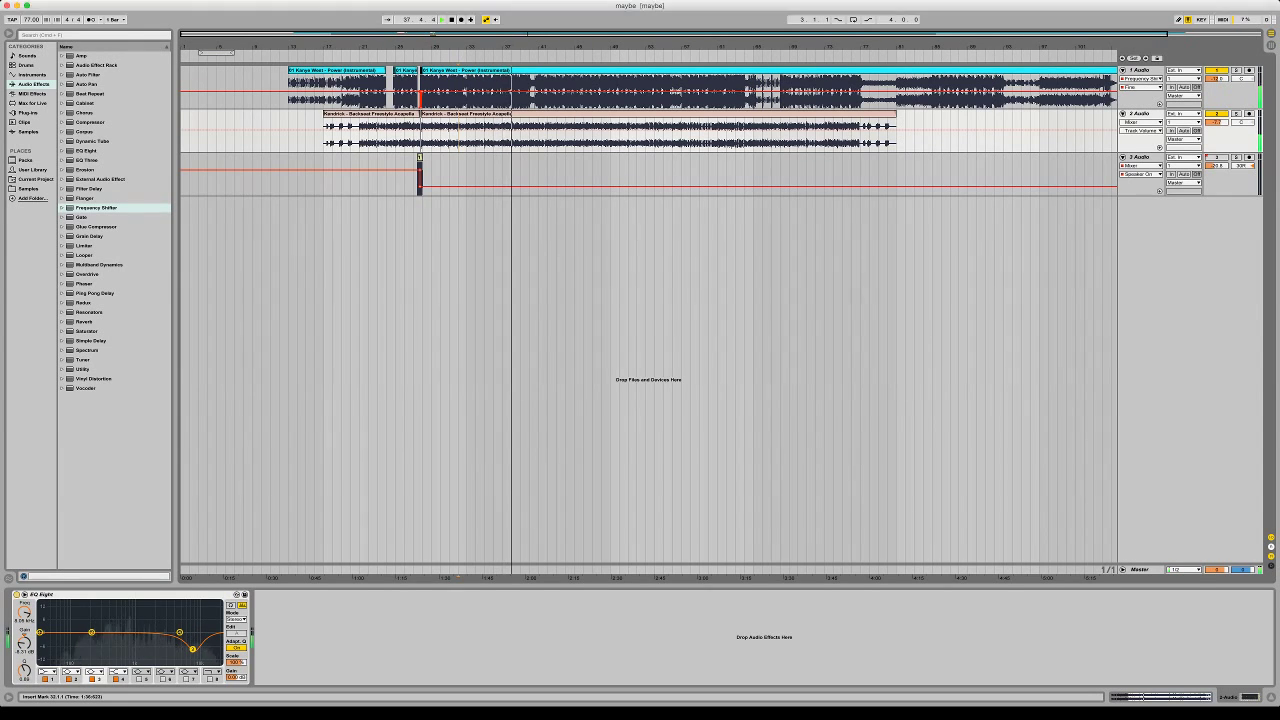
left_click_drag(476, 47, 476, 97)
left_click(528, 84)
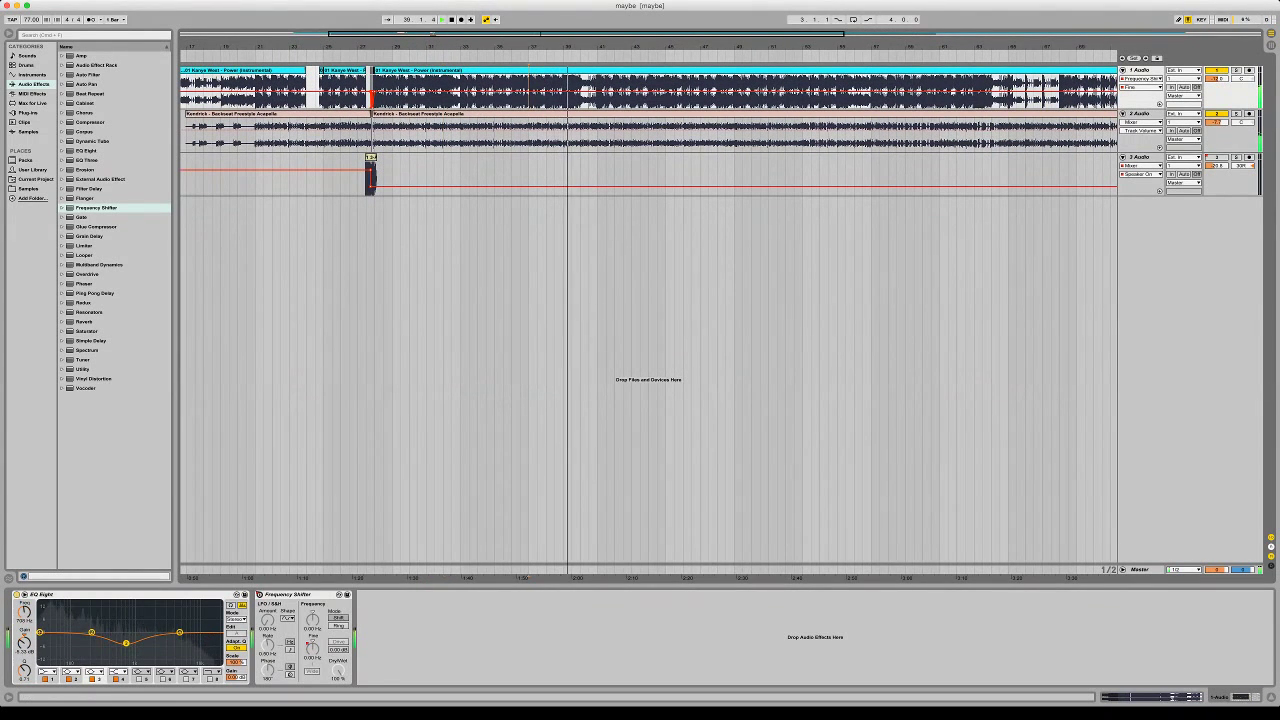
left_click_drag(91, 632, 185, 647)
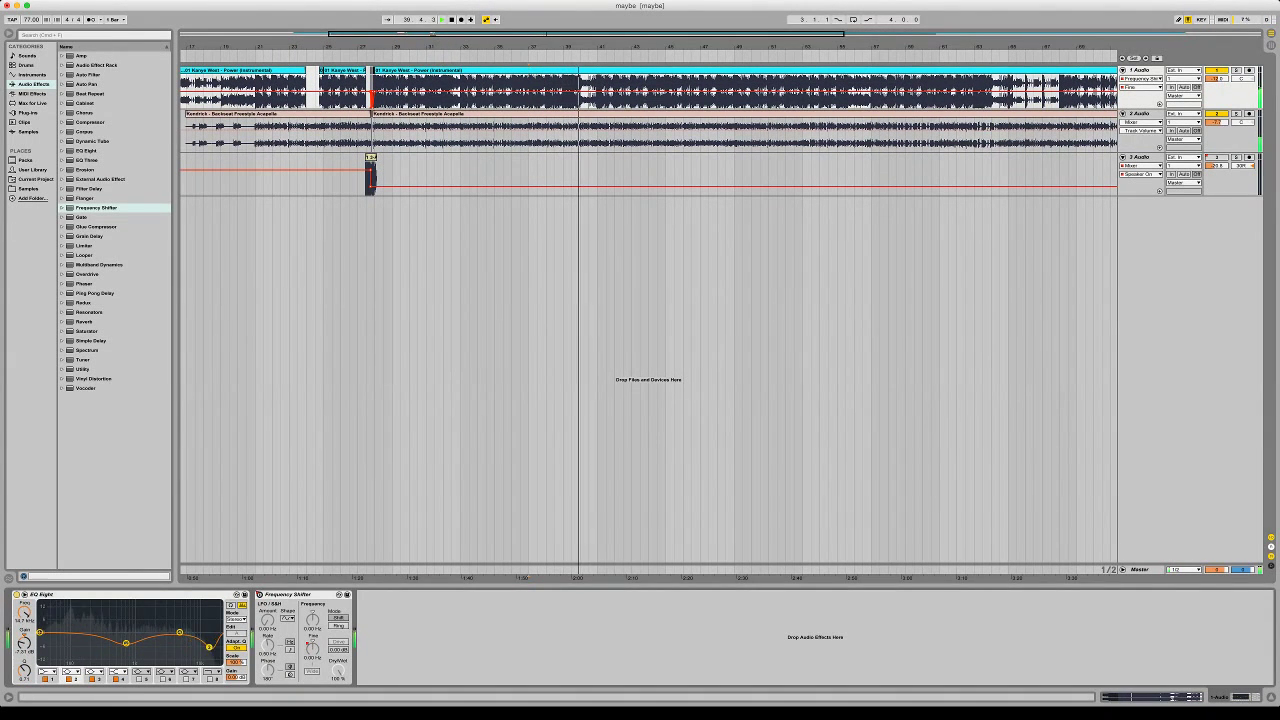
left_click(554, 85)
key("space")
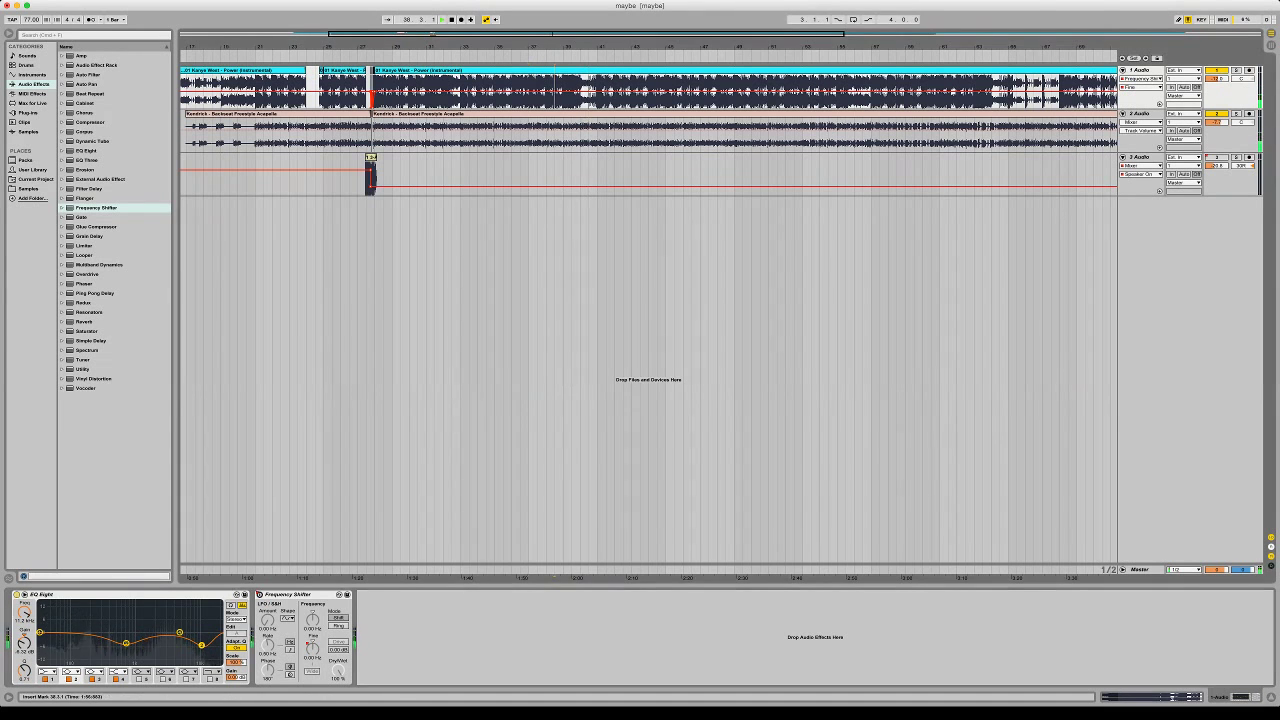
Delete the instrumental between bars 40 and 41 to leave the acapella alone
key("Delete")
left_click_drag(577, 46, 671, 91)
key("Delete")
left_click_drag(577, 91, 560, 91)
key("Delete")
key("super+z")
key("Delete")
Try cutting a small piece of instrumental just before bar 40 and audition the lead-in from 39.4.1
left_click(543, 91)
key("space")
key("space")
key("Delete")
key("super+z")
left_click(526, 91)
key("space")
key("space")
key("Delete")
left_click(528, 578)
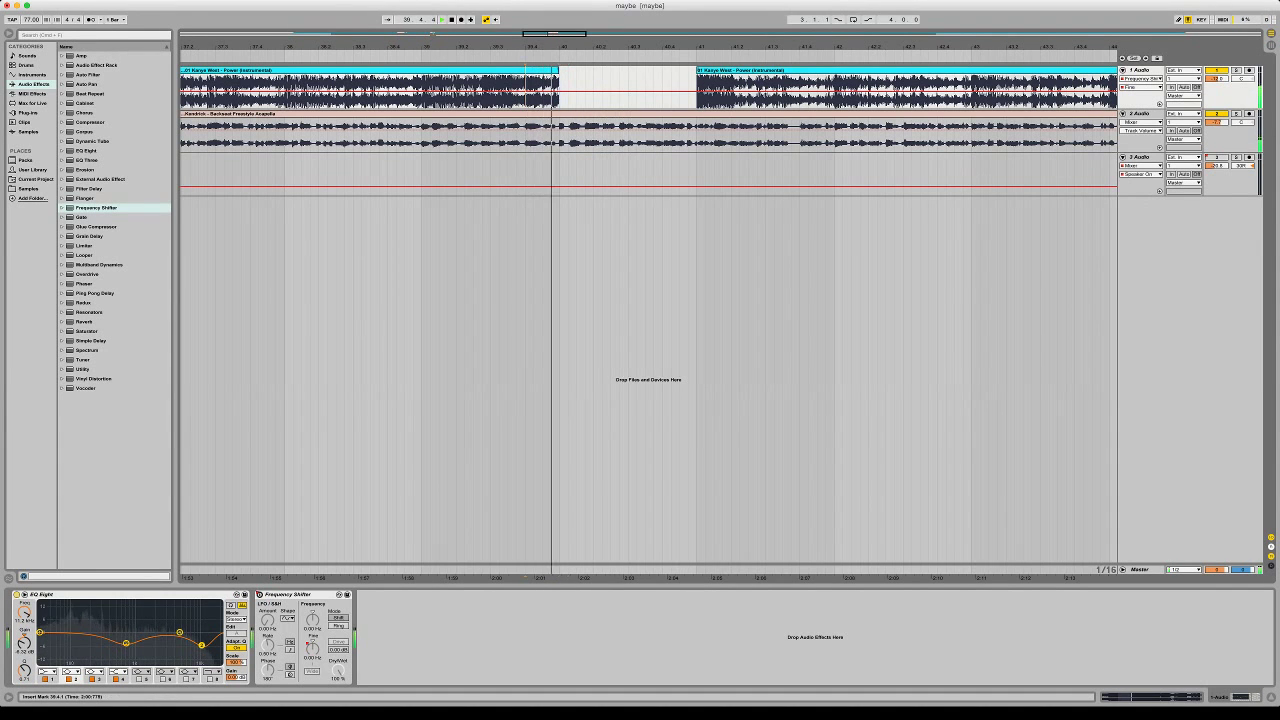
Retune the high-frequency dip in the acapella track's EQ Eight while the mashup plays on past bar 41
left_click_drag(553, 33, 553, 6)
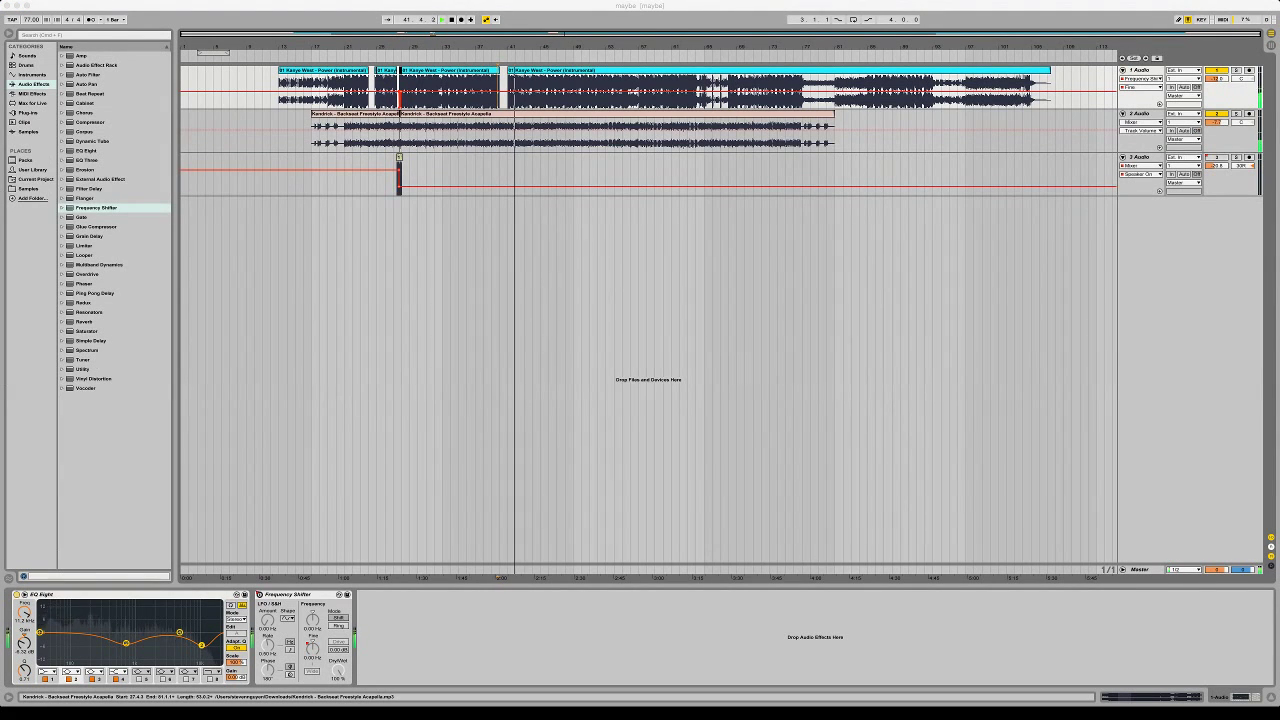
key("super+Tab")
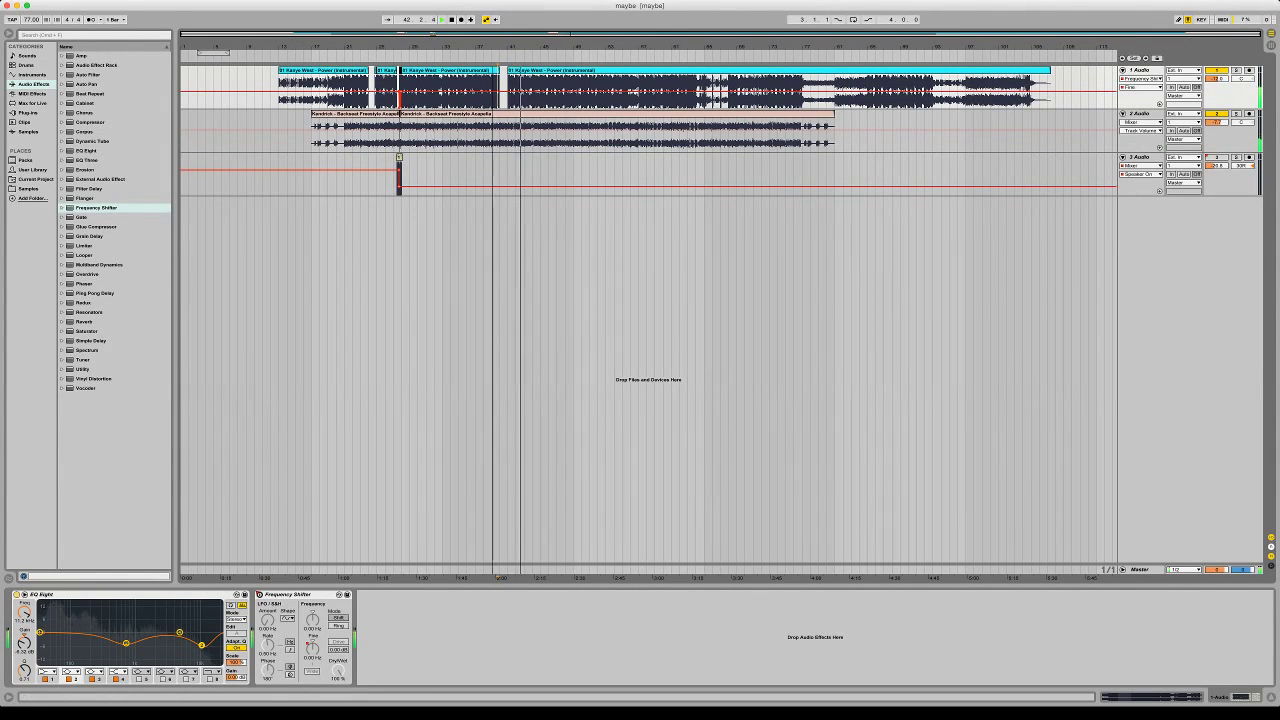
key("plus")
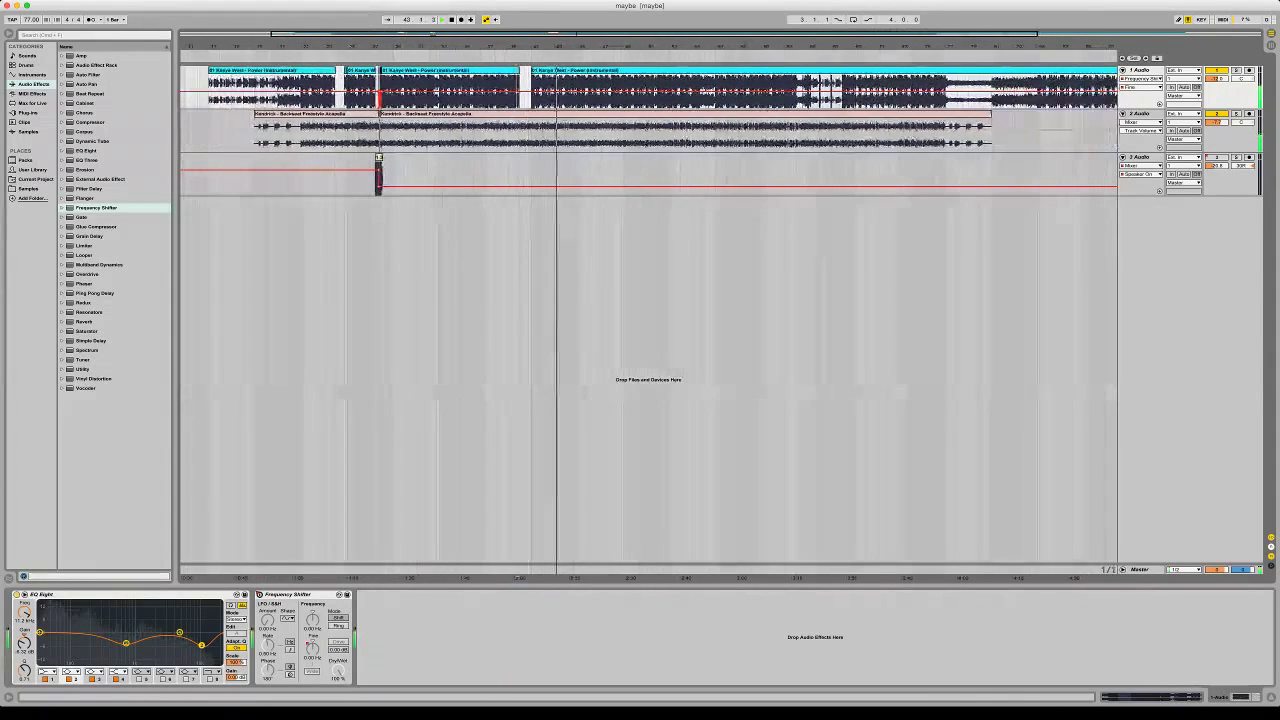
left_click(531, 135)
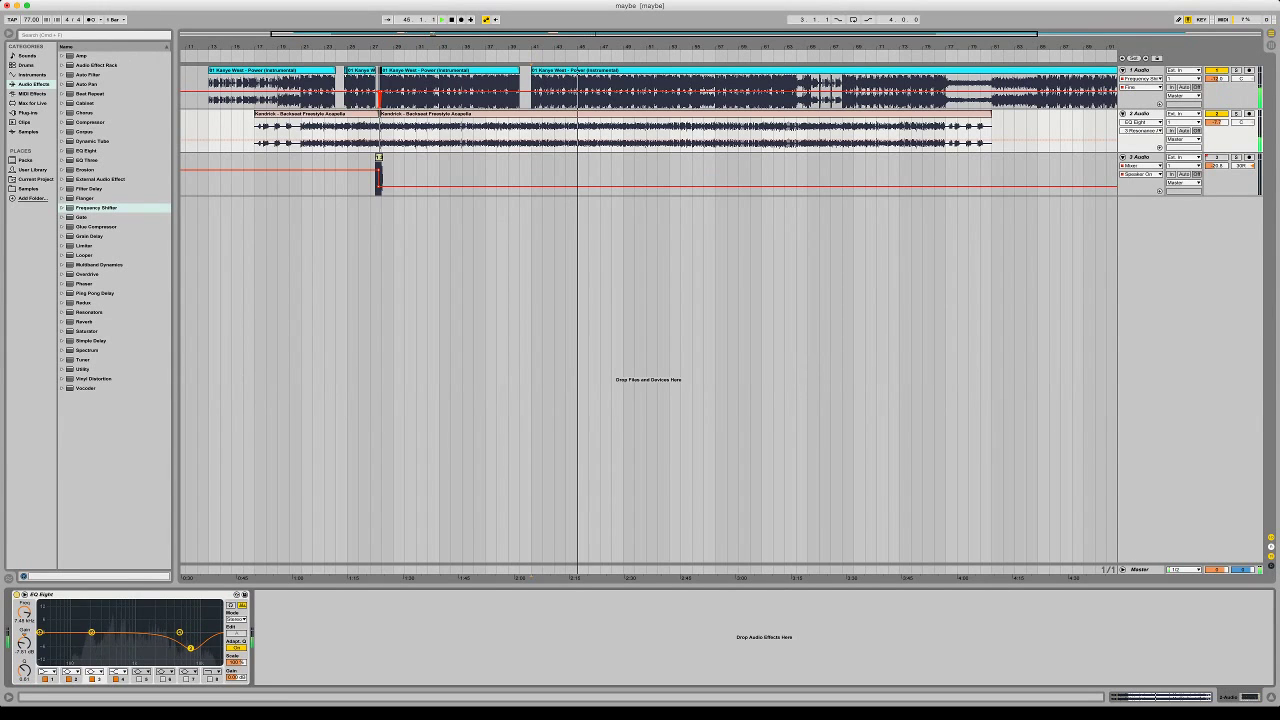
key("super+Tab")
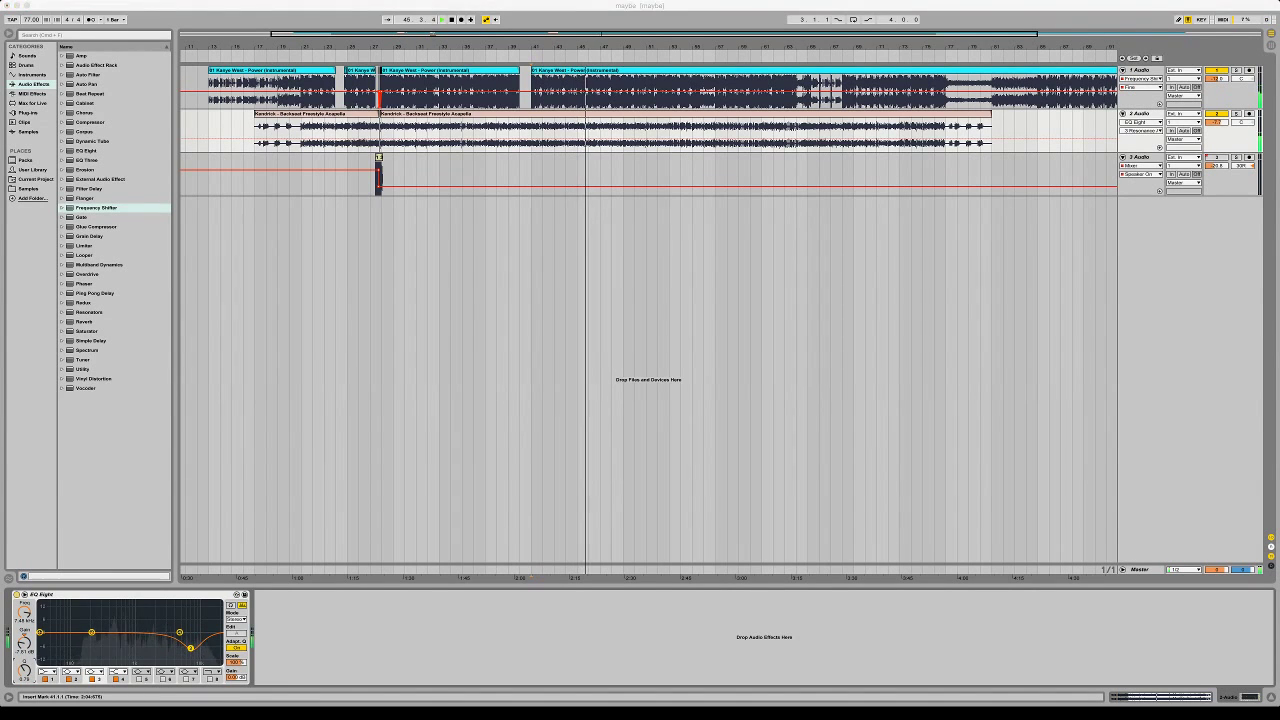
key("super+Tab")
Delete the instrumental from bar 52 up to 52.4 so the acapella plays alone there
key("minus")
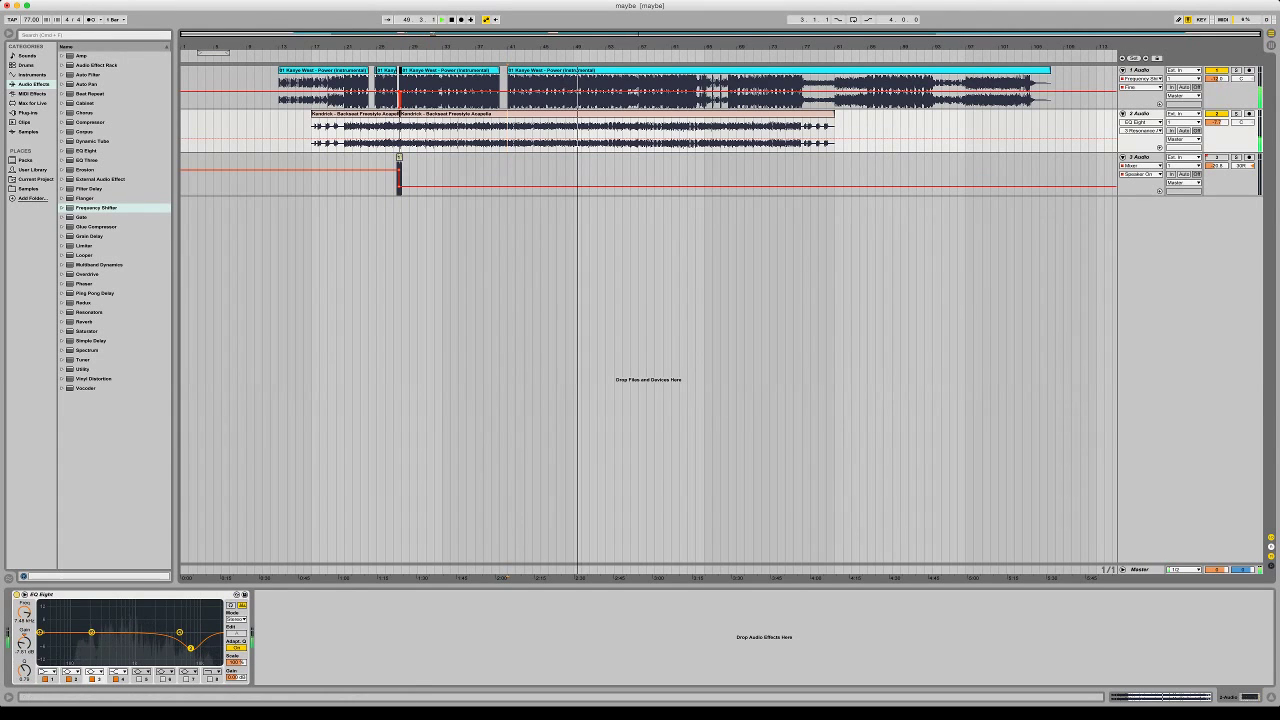
left_click_drag(571, 46, 568, 91)
left_click(440, 92)
left_click_drag(484, 46, 490, 10)
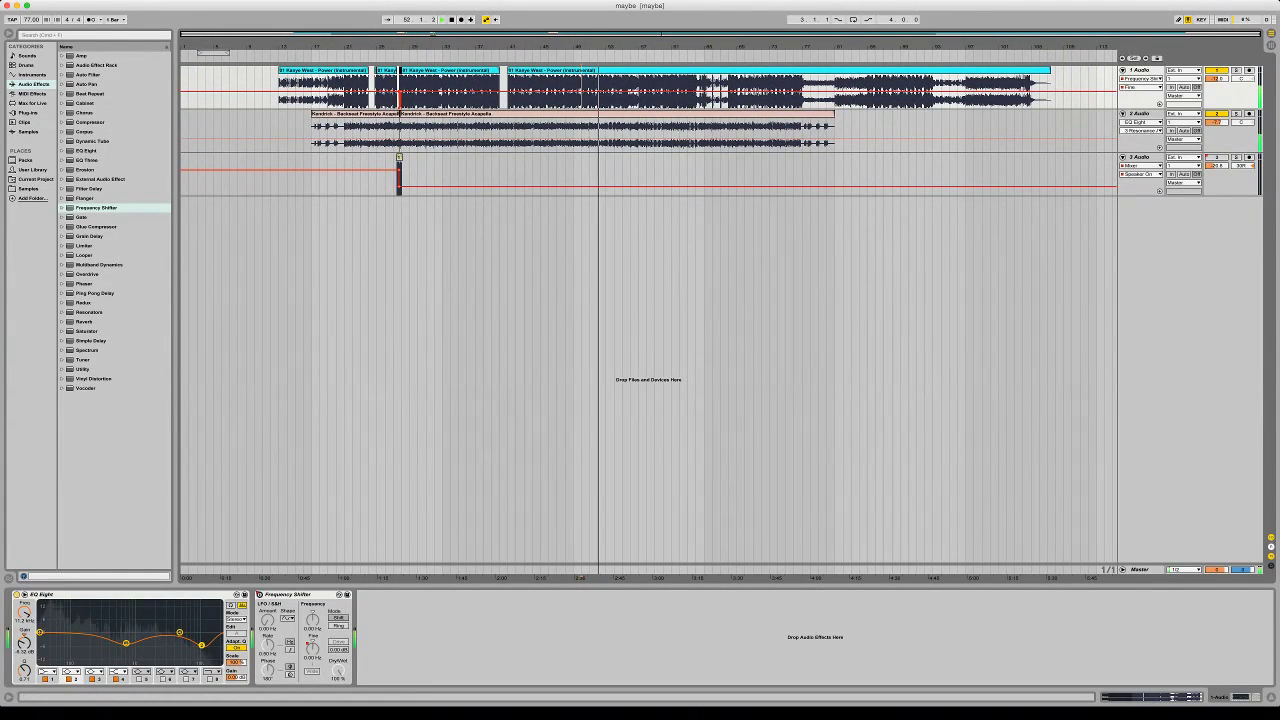
key("plus")
key("plus")
key("plus")
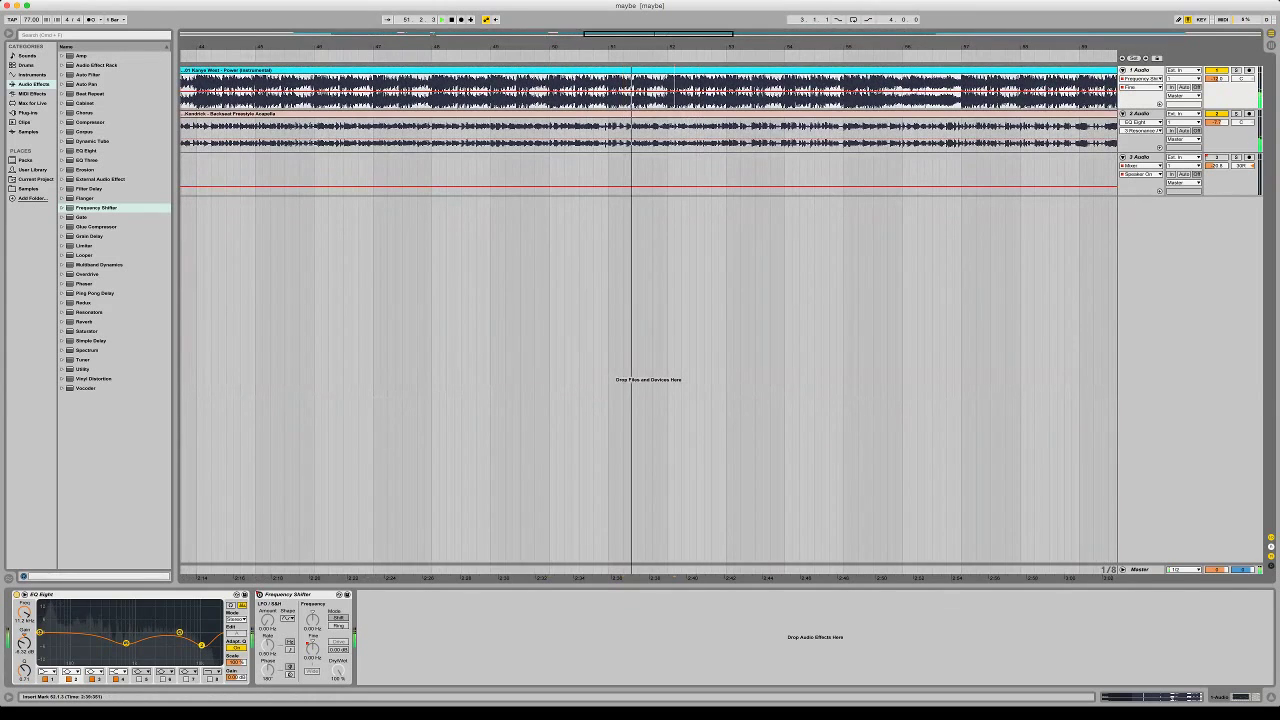
left_click_drag(726, 98, 667, 98)
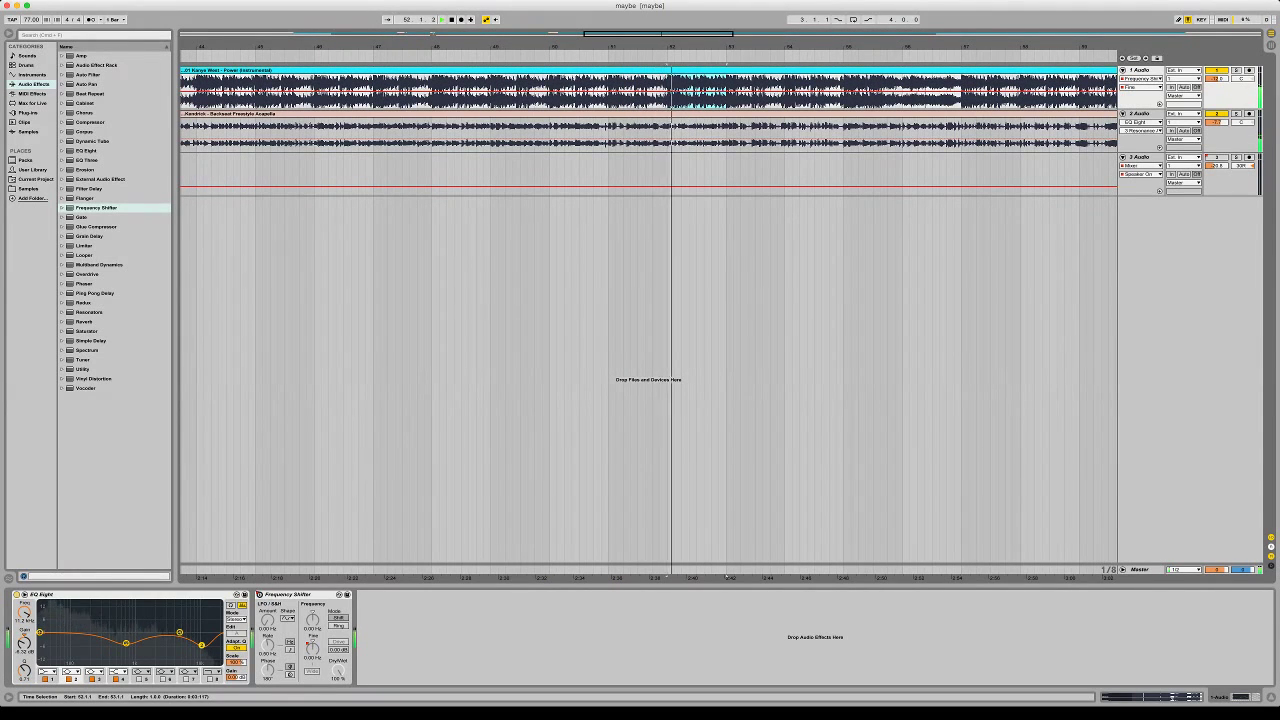
key("Delete")
left_click_drag(710, 100, 697, 98)
key("Delete")
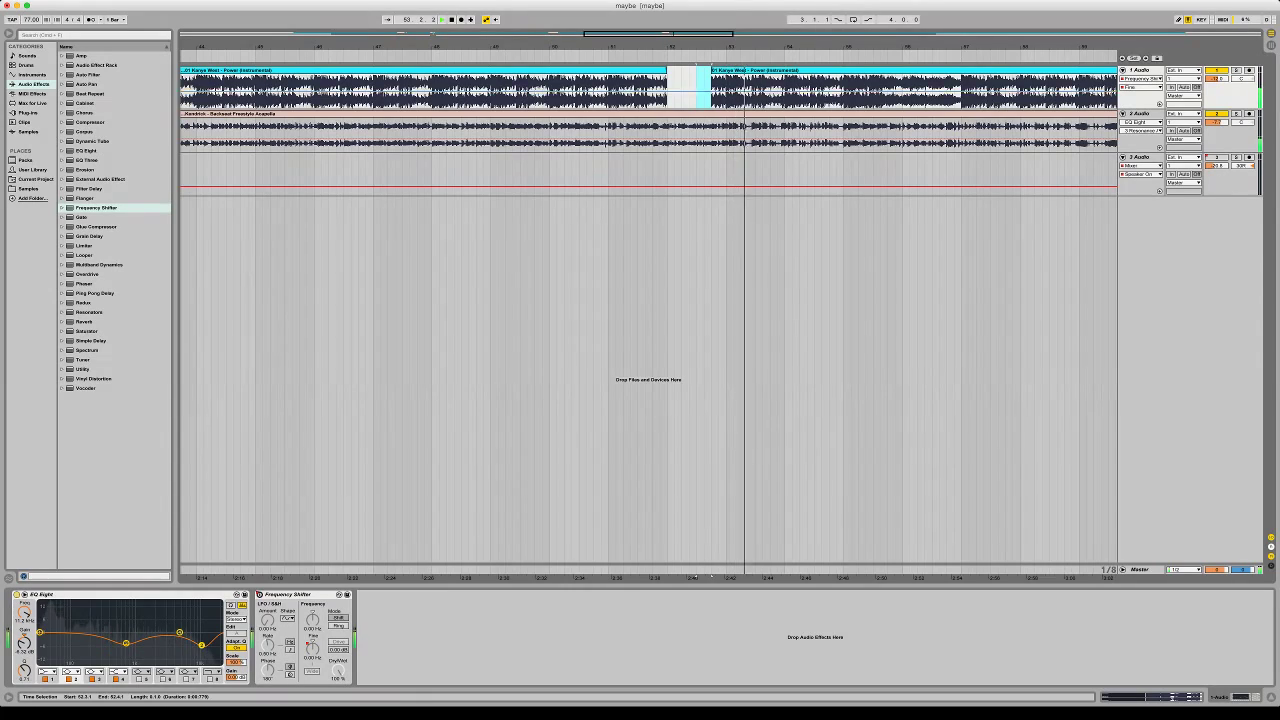
Move the mid-frequency dip in the instrumental's EQ Eight slightly lower and widen its Q while playback continues past bar 55
left_click_drag(697, 47, 399, 24)
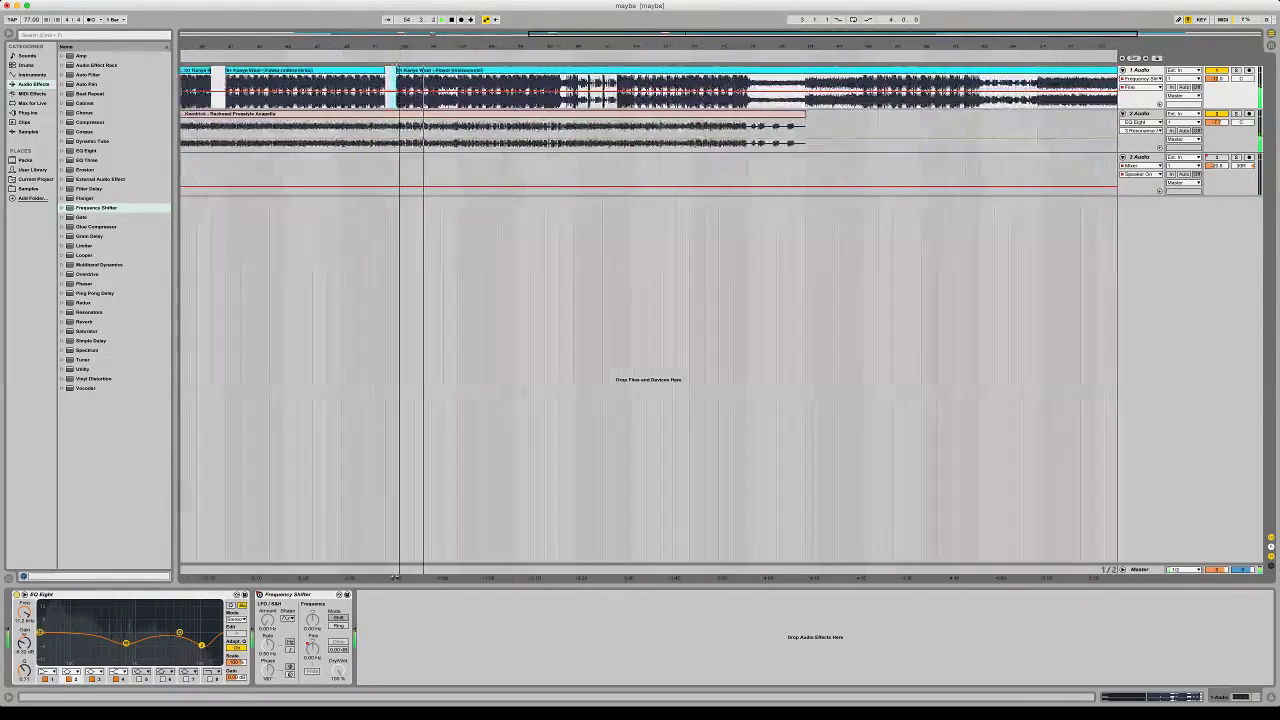
key("minus")
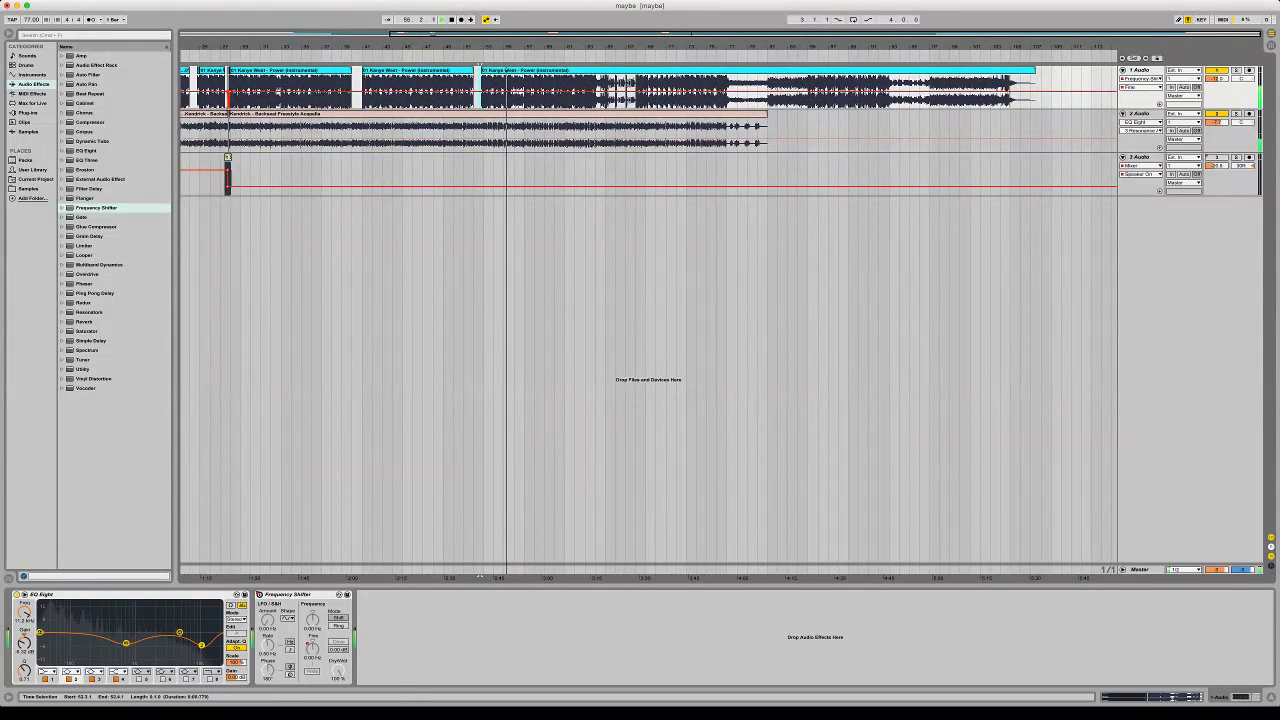
key("plus")
key("plus")
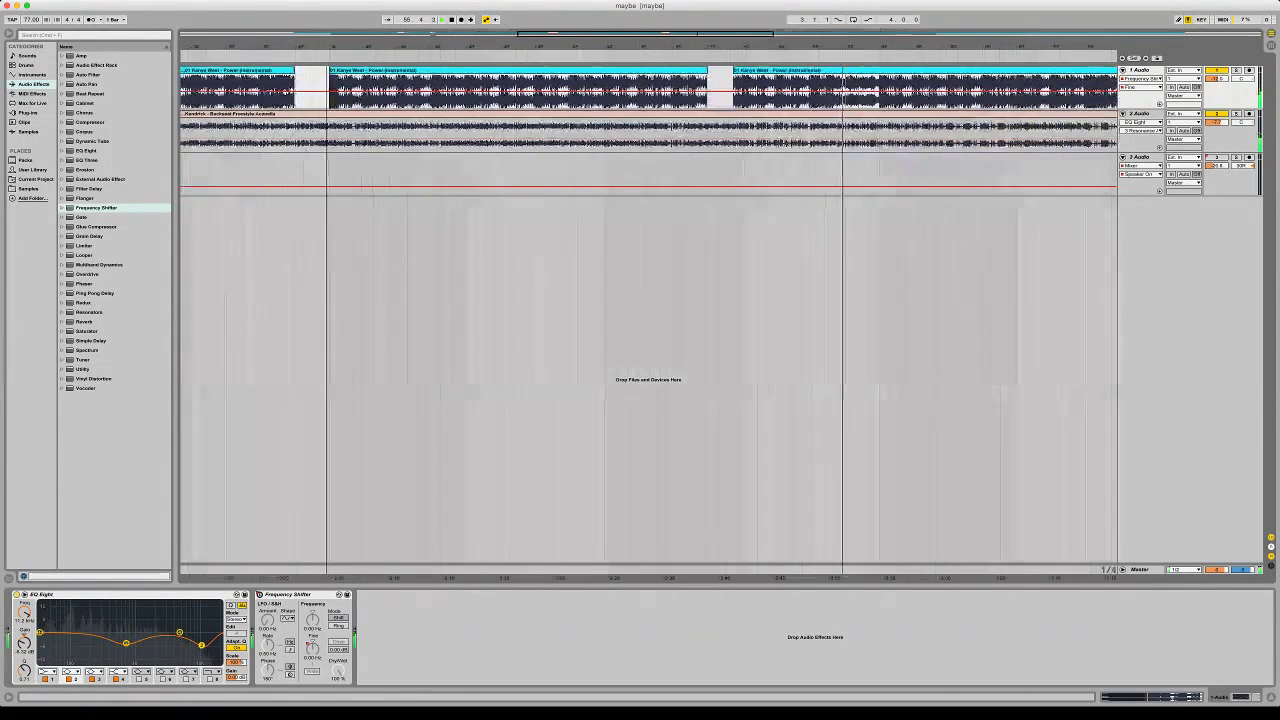
key("minus")
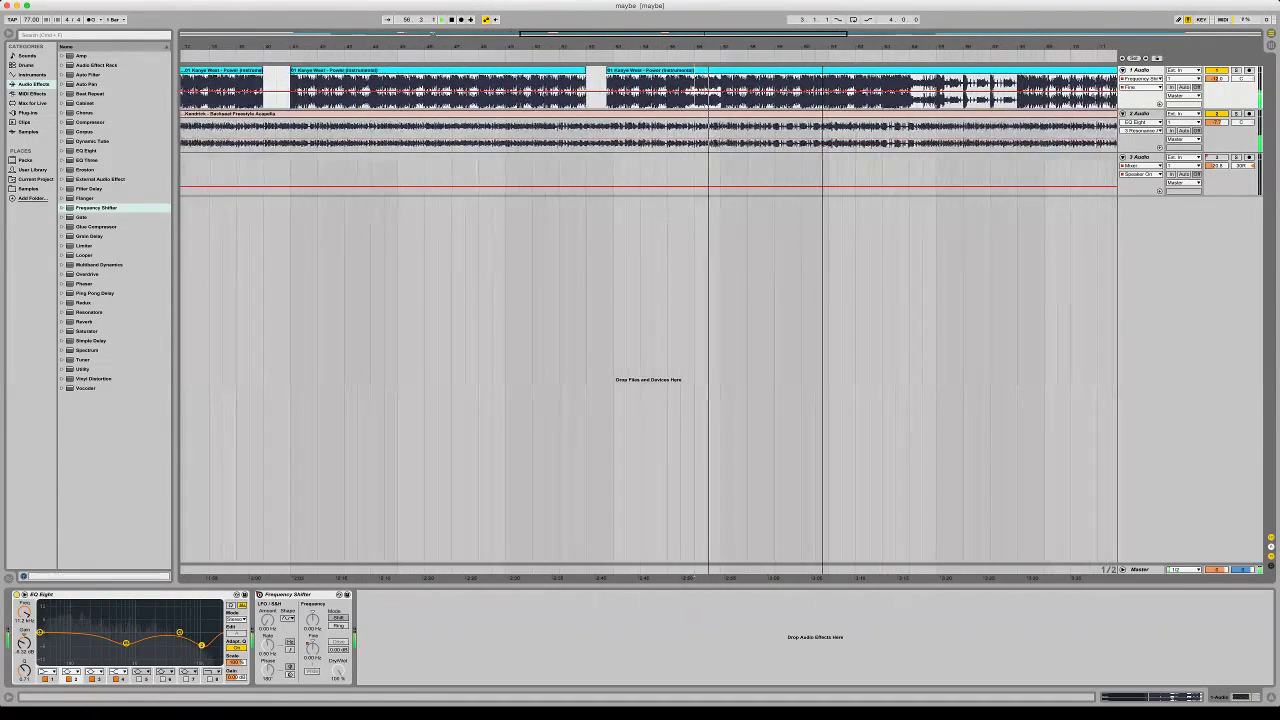
left_click_drag(947, 46, 870, 18)
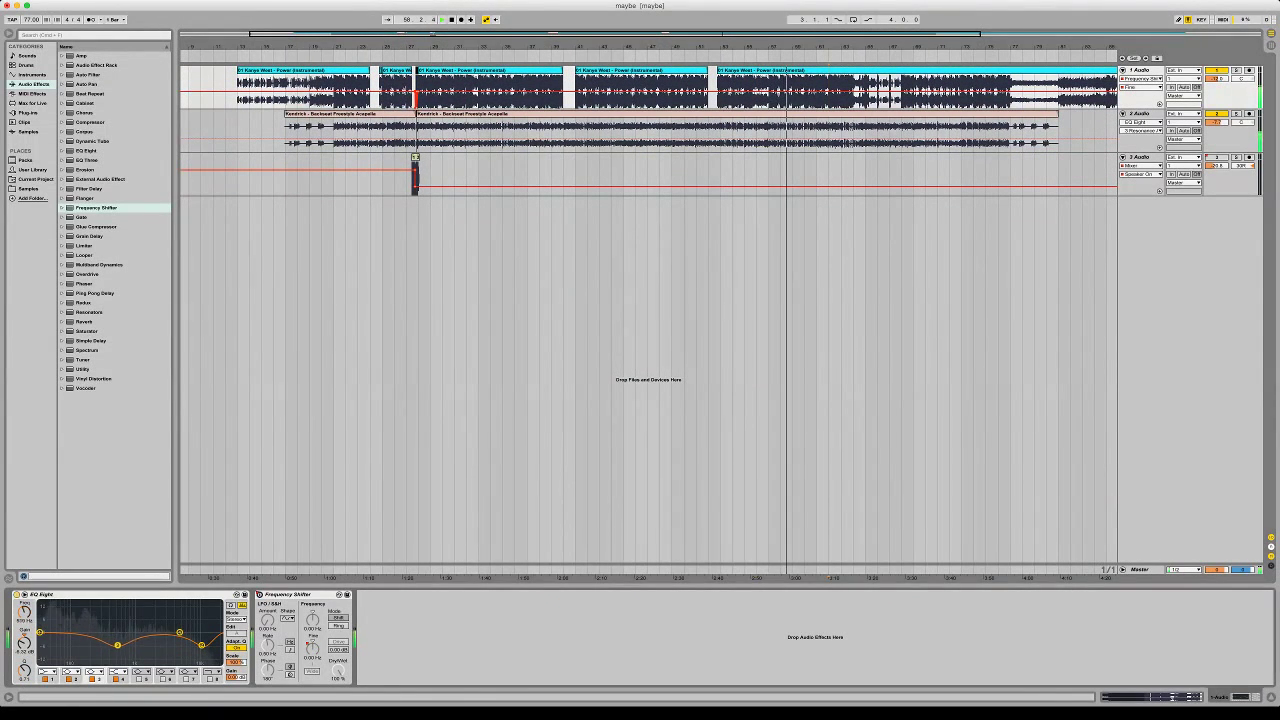
left_click(24, 671)
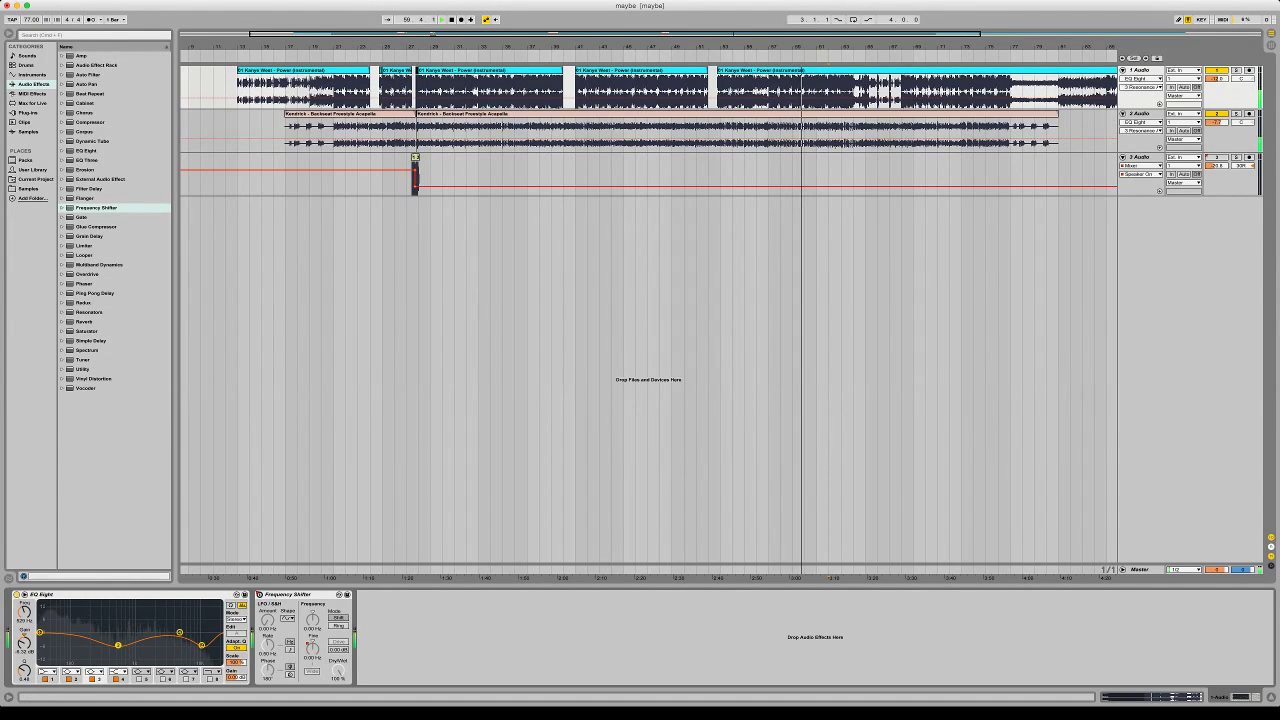
Cut a short piece out of the instrumental from 59.2.1 to 59.2.3 and audition it
key("plus")
key("plus")
key("plus")
key("plus")
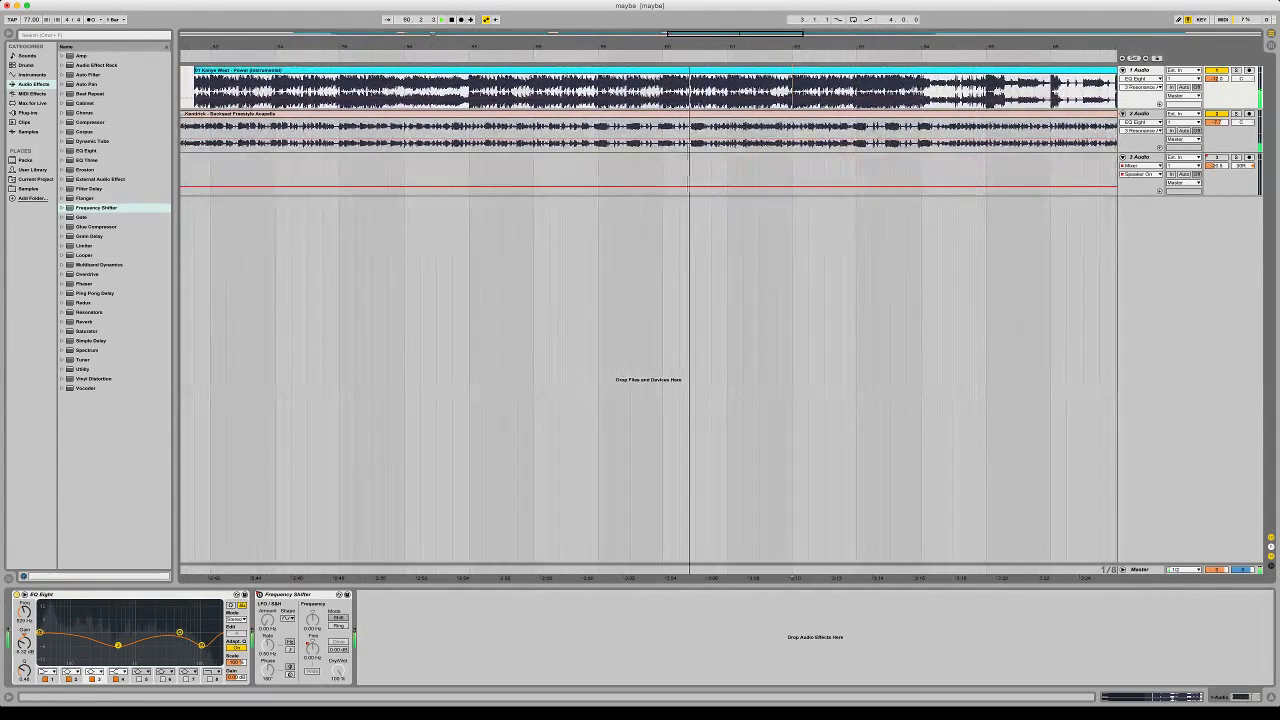
key("plus")
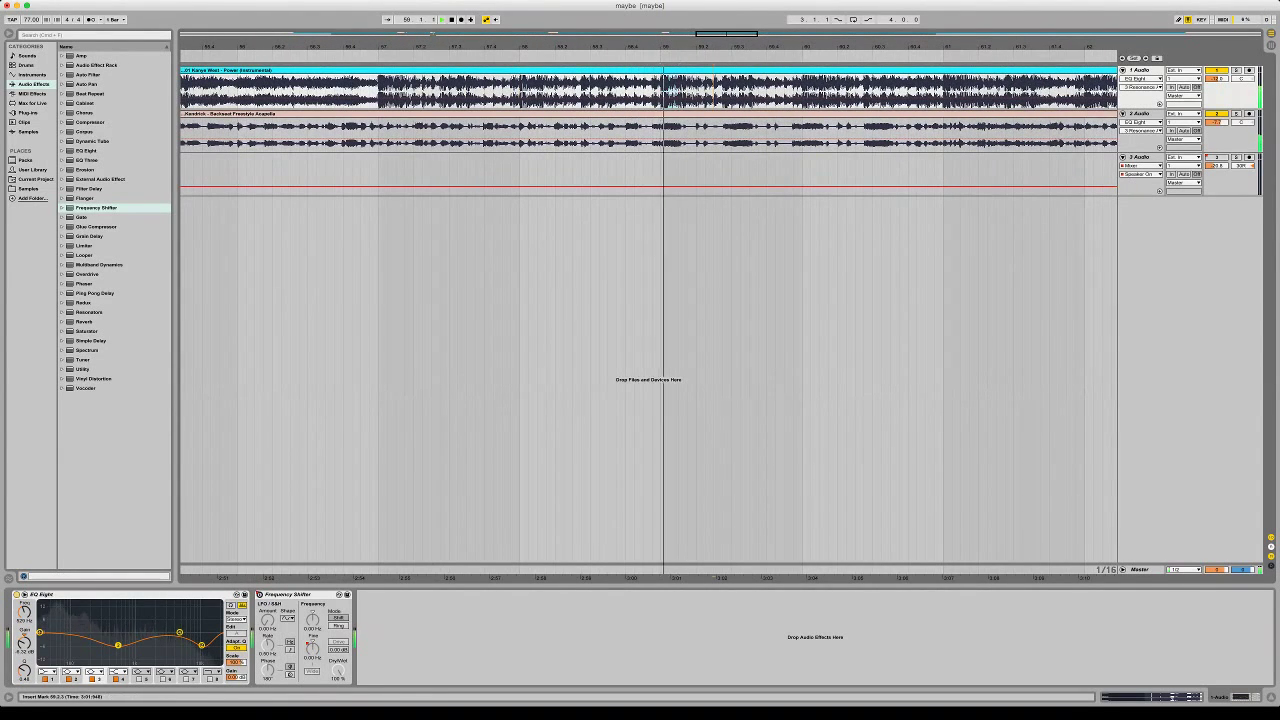
left_click_drag(697, 91, 714, 91)
key("Delete")
key("Delete")
key("Delete")
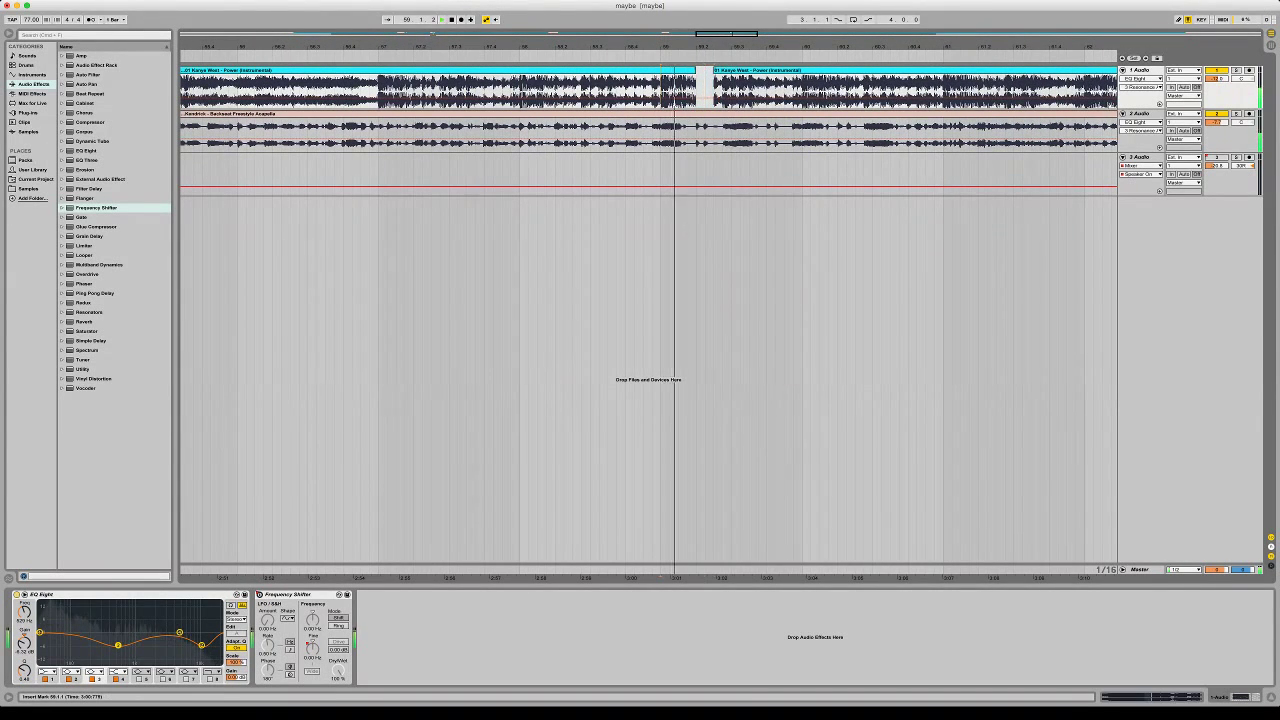
key("space")
key("space")
Extend the instrumental gap after 59.2.1 so it ends at 59.2.4, and play it back
mouse_move(714, 92)
left_mouse_down()
mouse_move(731, 128)
mouse_move(731, 95)
left_mouse_up()
key("Delete")
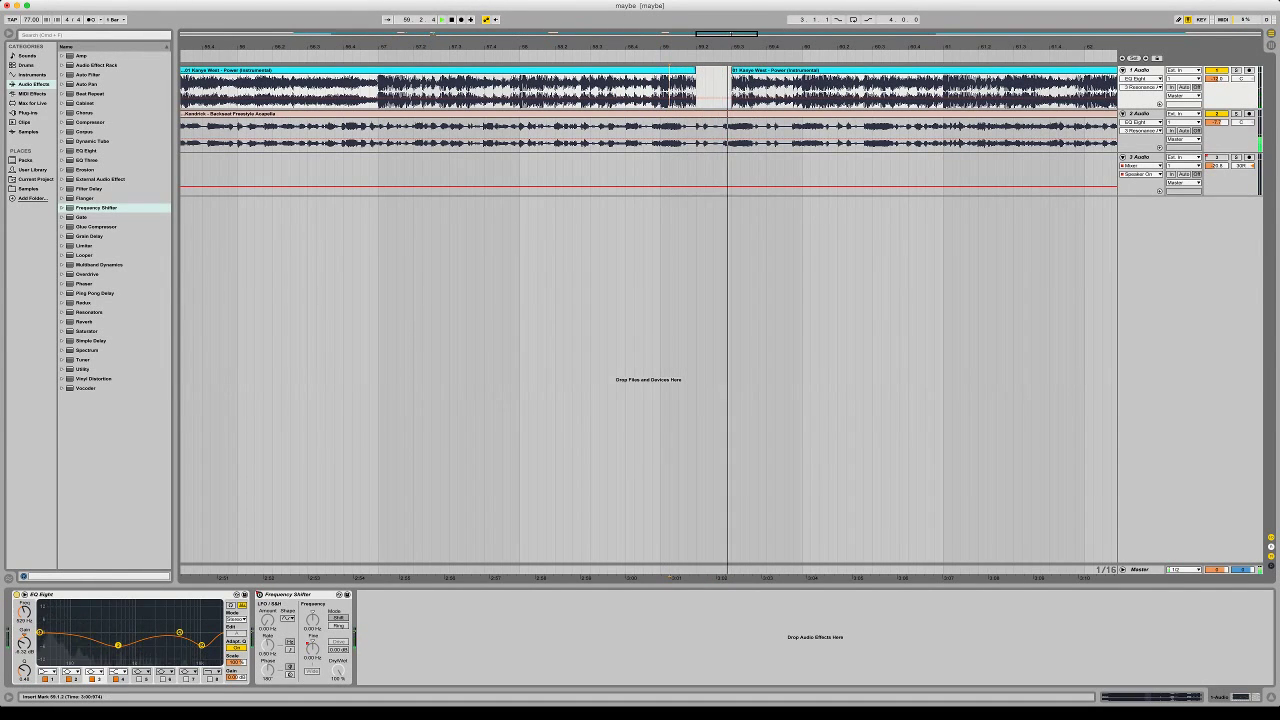
key("super+z")
left_click(644, 131)
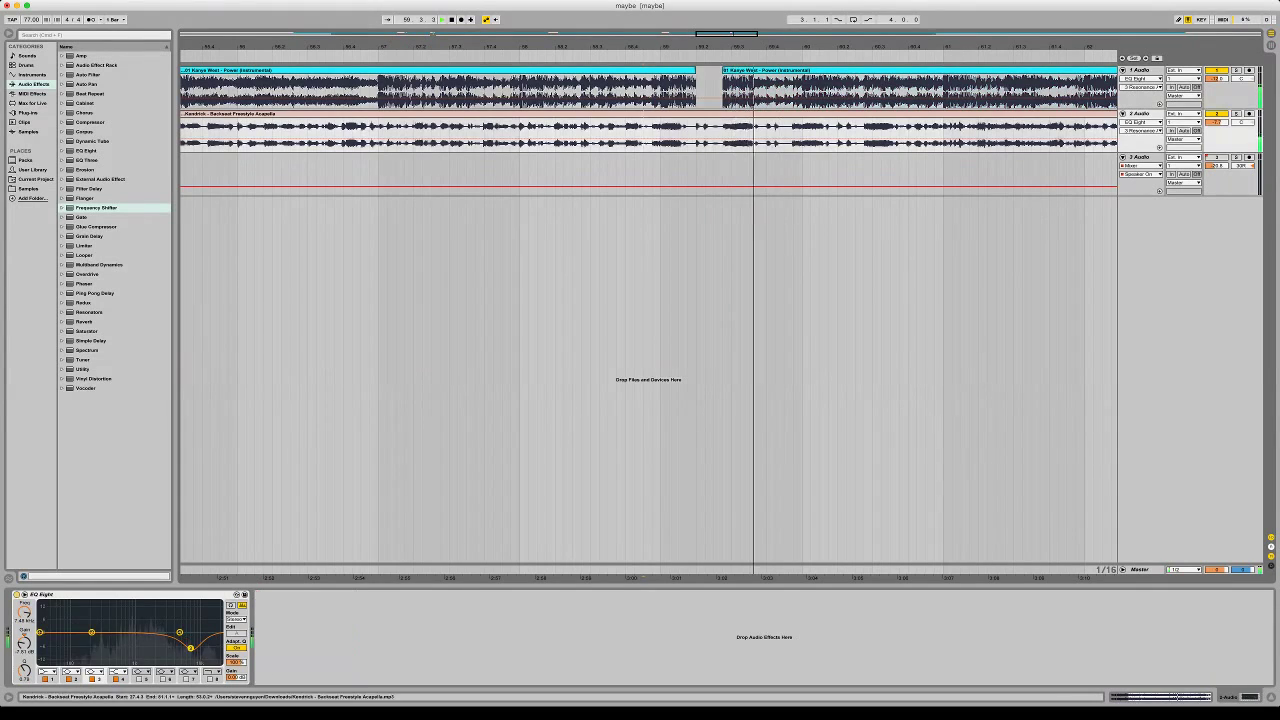
key("space")
key("space")
Delete two more short instrumental pieces, from 59.4.1 to 59.4.4 and 60.2.1 to 60.2.4, and audition the stutter
left_click_drag(767, 92, 793, 92)
key("Delete")
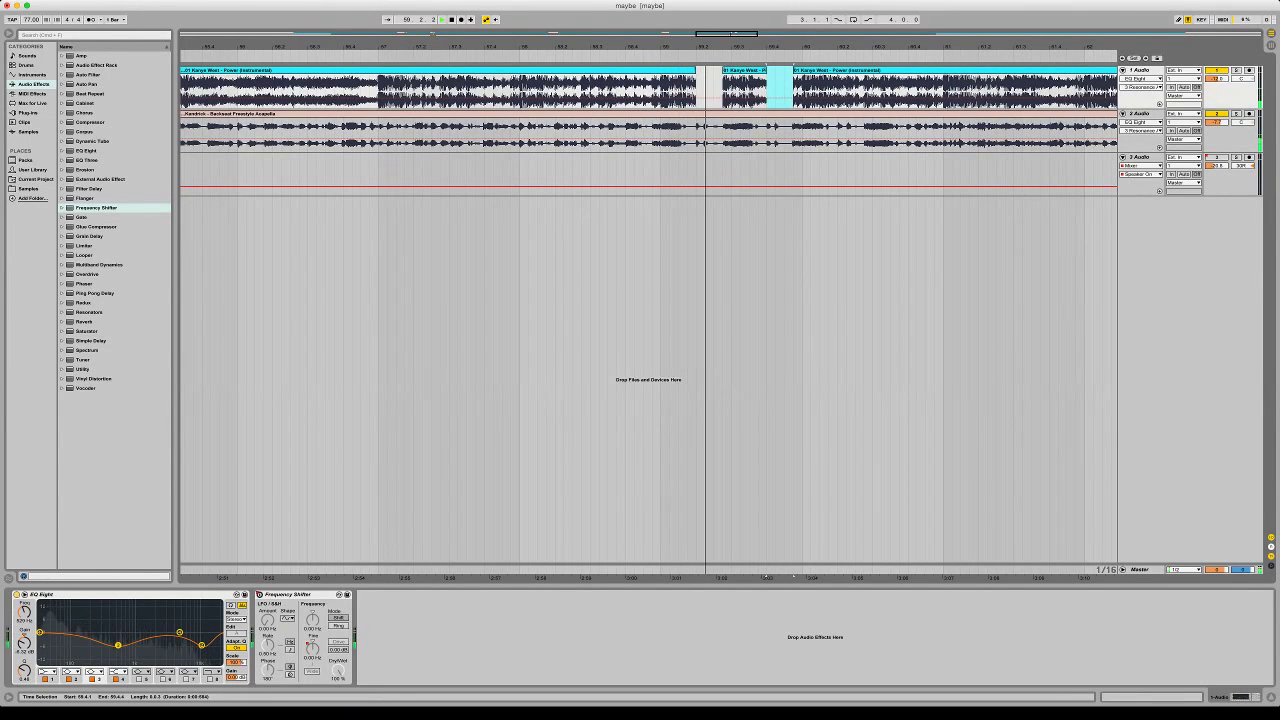
left_click_drag(837, 92, 863, 92)
key("Delete")
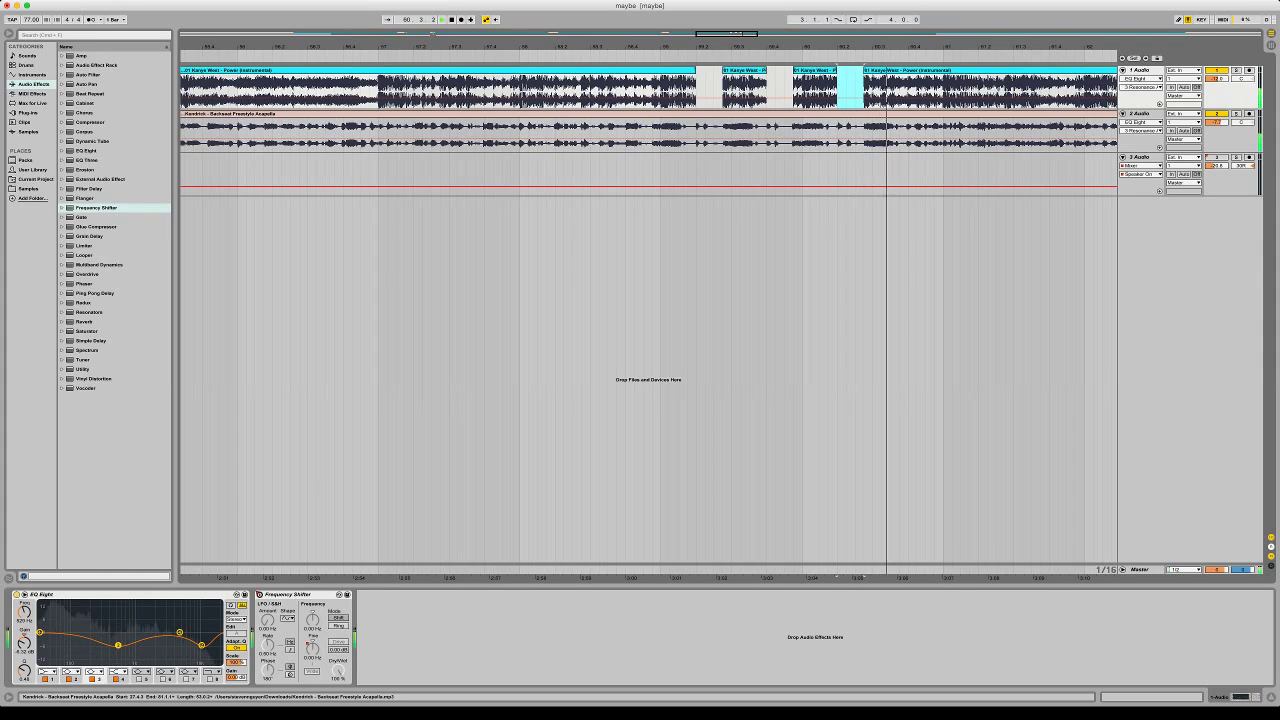
left_click(847, 92)
key("space")
key("space")
Try cutting a small piece of instrumental just before bar 61 and audition the lead-in
left_click_drag(908, 92, 943, 92)
key("Delete")
key("super+z")
left_click(855, 92)
key("space")
key("space")
key("Delete")
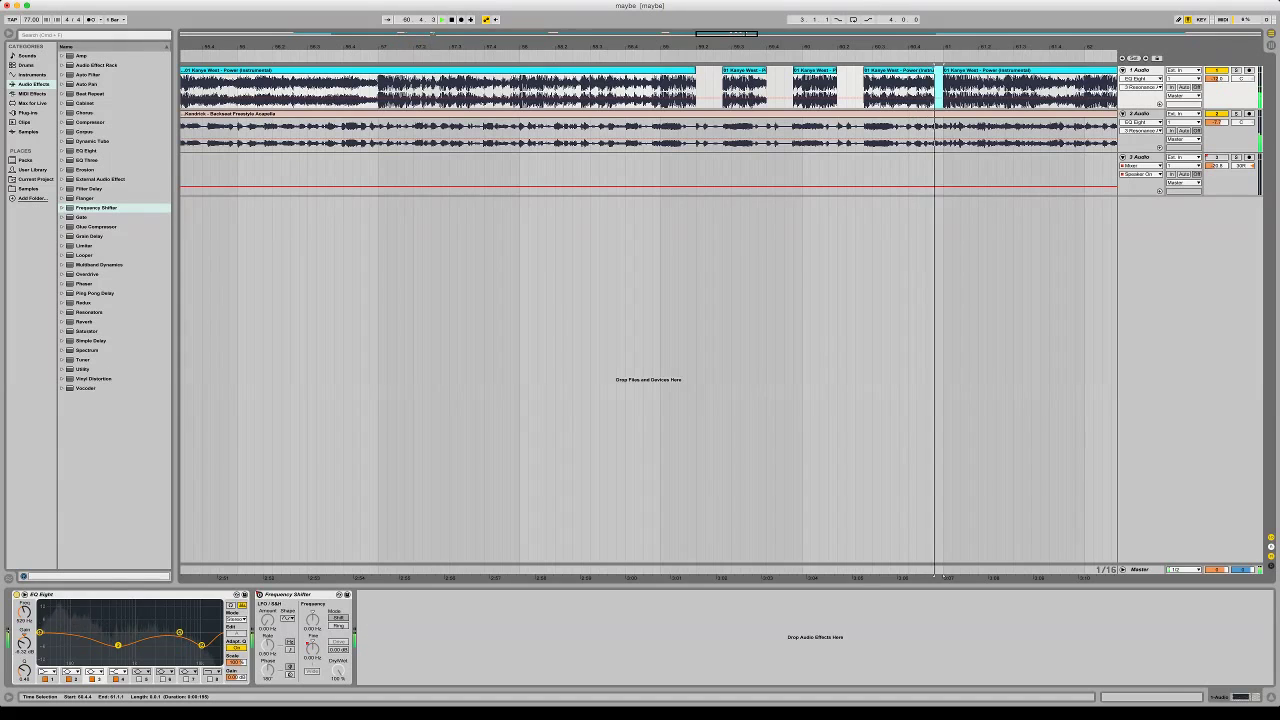
Delete two short pieces of instrumental in bar 63, from 63.2.1 to 63.2.4 and 63.4.1 to 63.4.4
left_click_drag(861, 46, 188, 46)
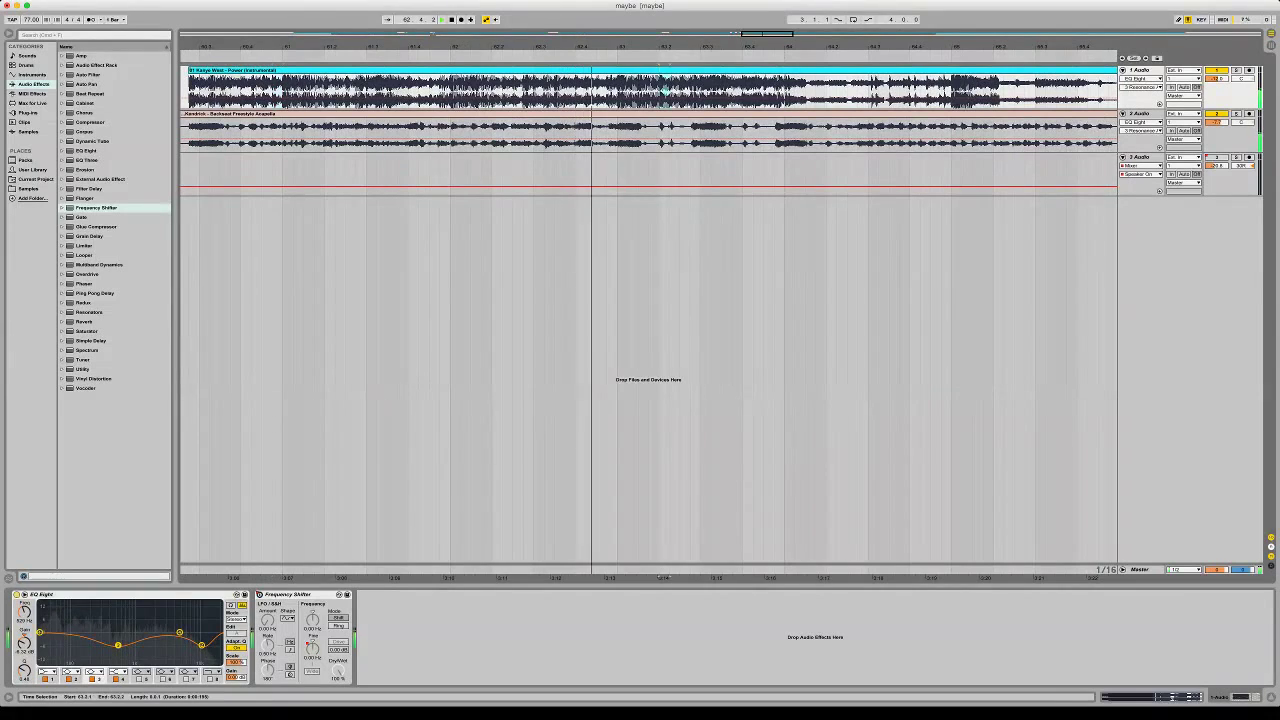
left_click_drag(659, 92, 690, 92)
key("Delete")
left_click_drag(774, 92, 742, 92)
key("Delete")
Delete the instrumental from 64.1.3 to 64.3.1
left_click_drag(827, 92, 868, 92)
key("Delete")
key("Delete")
key("Delete")
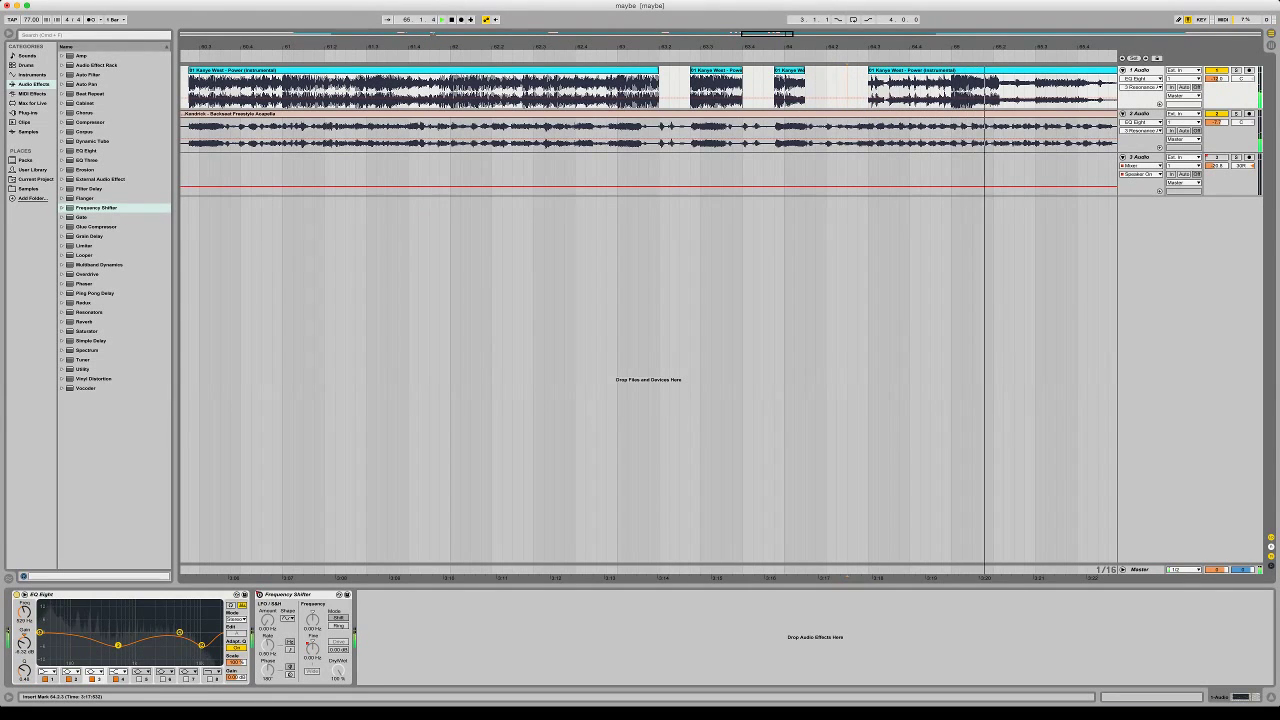
Try deleting the instrumental from 64.3.1 up to bar 65
left_click_drag(868, 90, 952, 90)
key("Delete")
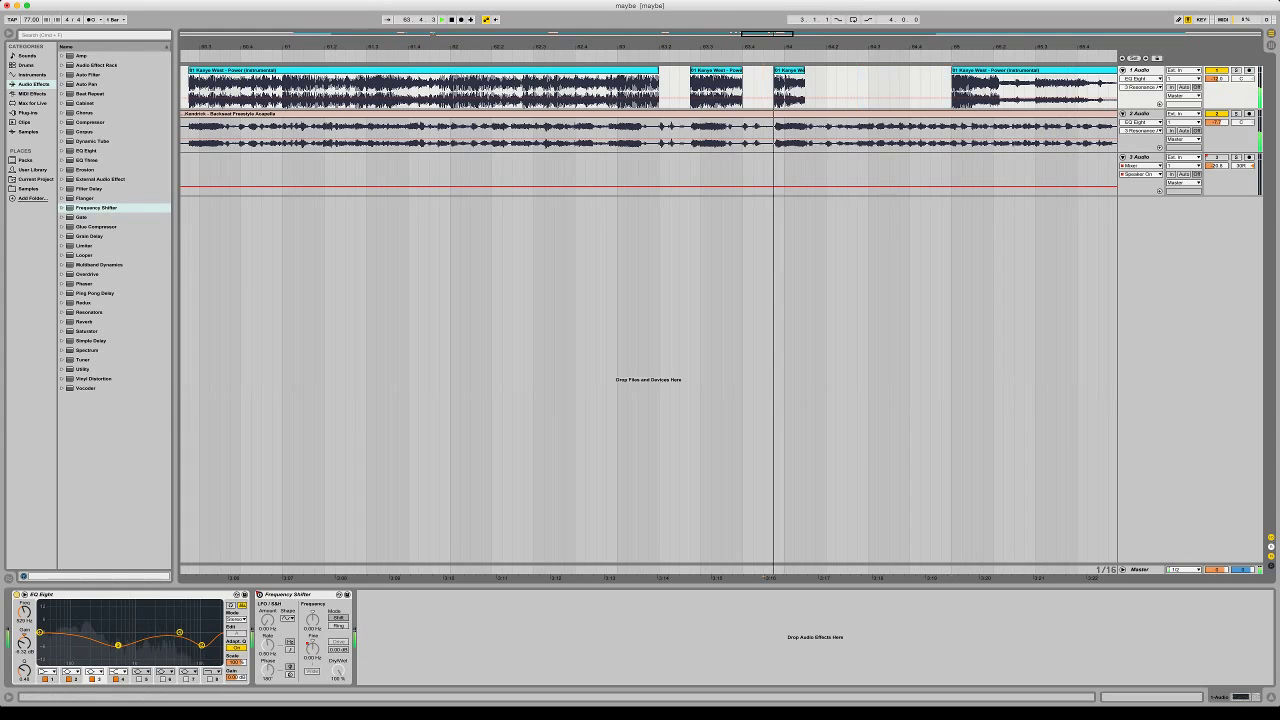
left_click_drag(874, 46, 852, 72)
key("super+z")
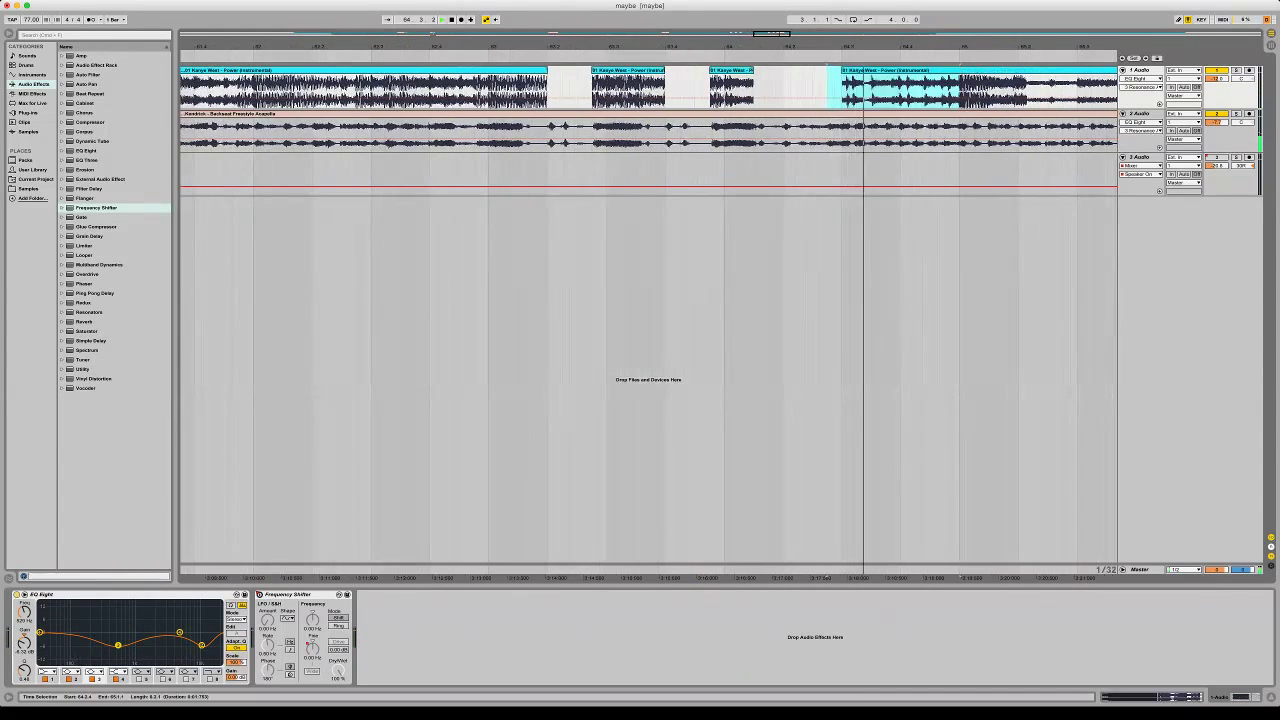
Audition the cuts leading into bar 64 and trim the short instrumental clip there to end at 64.1.1
key("space")
left_click(697, 92)
key("space")
key("space")
key("space")
left_click_drag(753, 70, 724, 70)
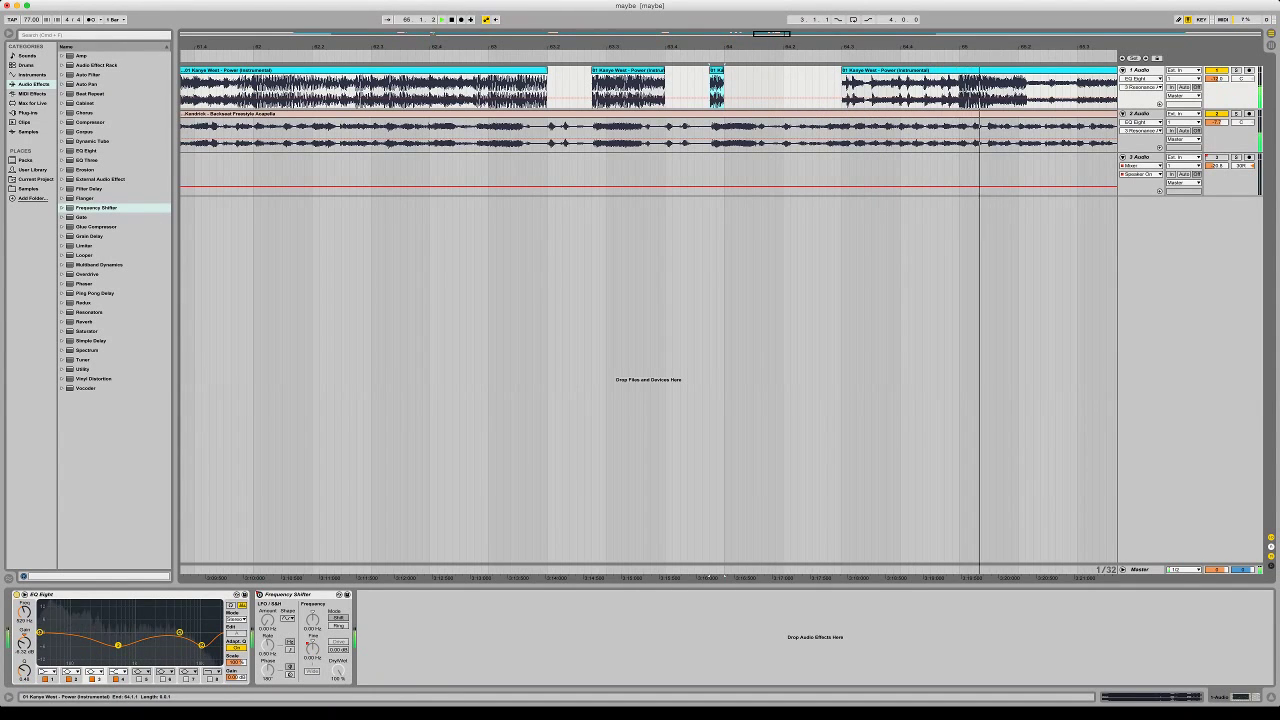
Play back the stuttered instrumental cuts between bars 59 and 64 from several starting points
left_click_drag(689, 46, 689, 6)
left_click(514, 92)
key("space")
key("space")
left_click(655, 92)
key("space")
key("space")
left_click(493, 578)
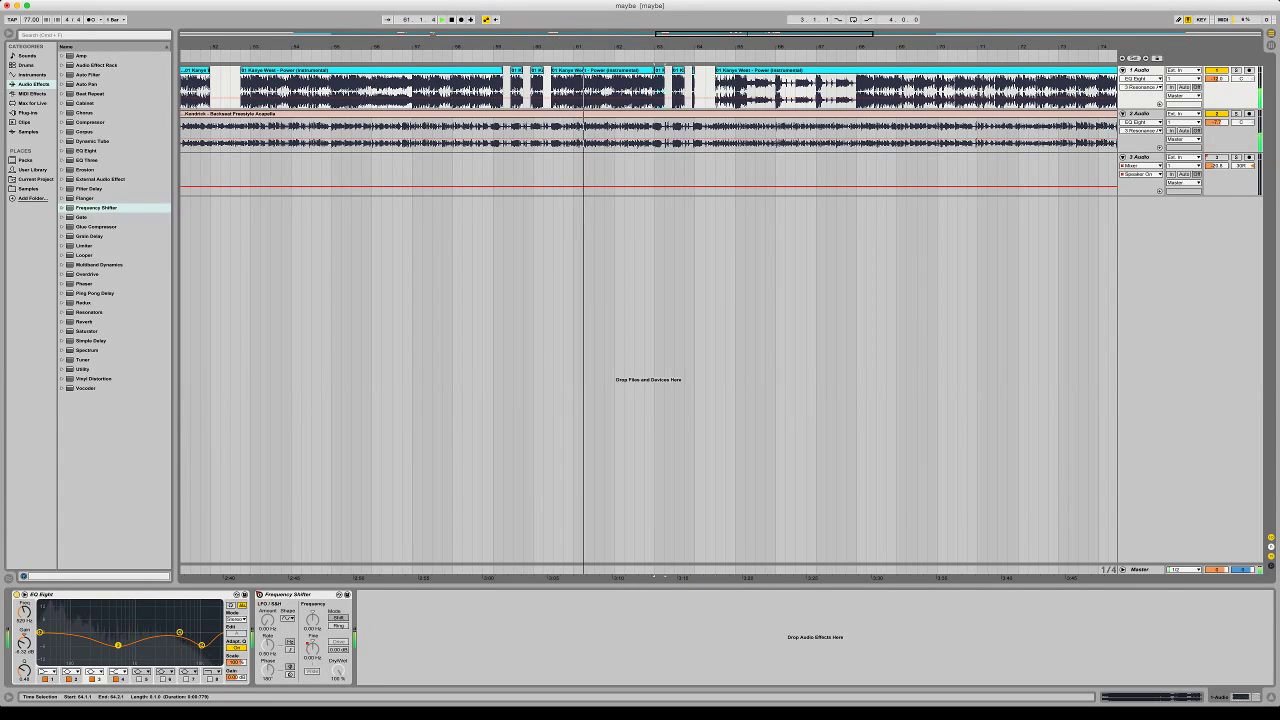
left_click(685, 90)
key("space")
key("space")
Consolidate the adjoining instrumental pieces from just before bar 64 to 64.2.1 into one clip and audition the passage
left_click_drag(685, 46, 721, 160)
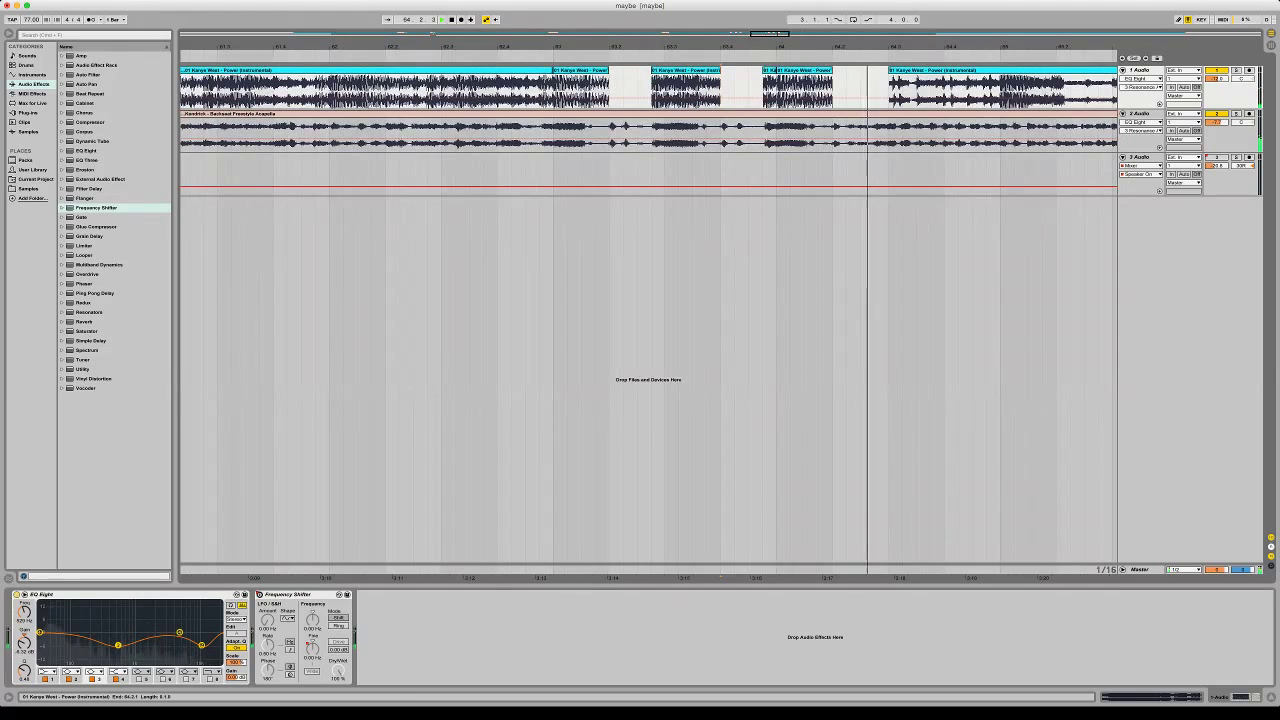
left_click_drag(763, 92, 832, 92)
key("super+j")
left_click(737, 90)
key("space")
key("space")
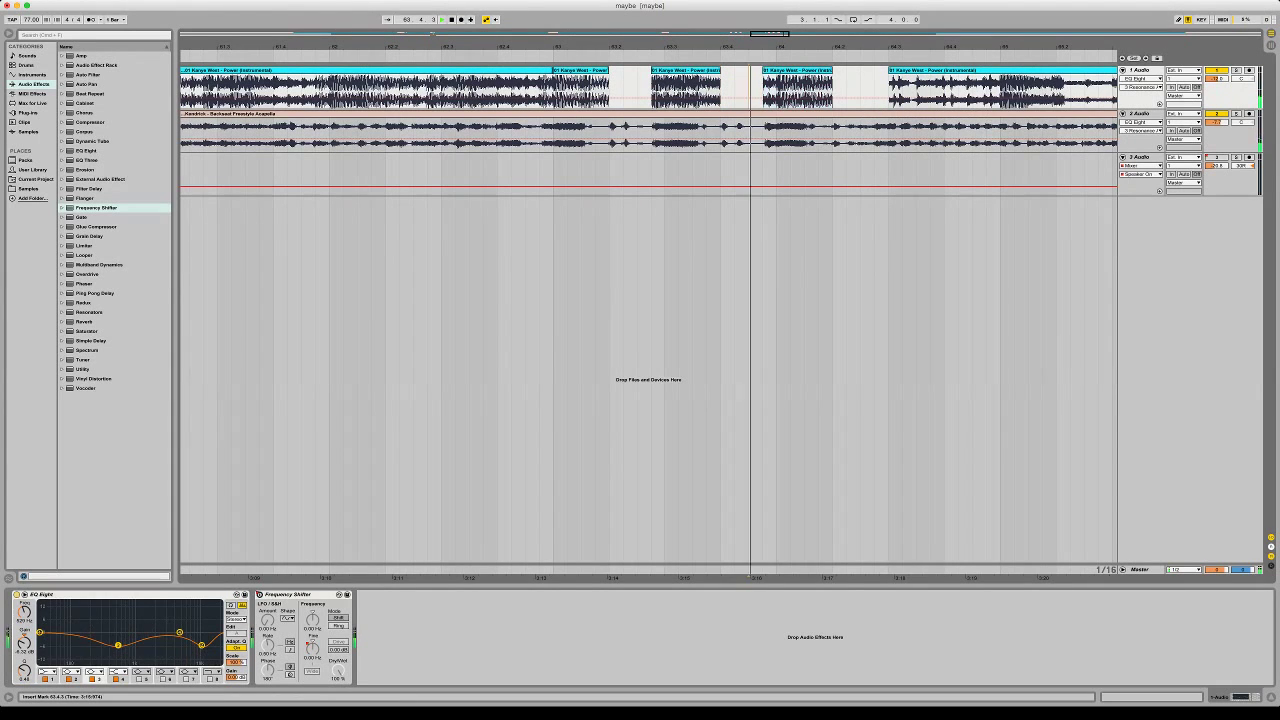
left_click(568, 90)
key("space")
key("space")
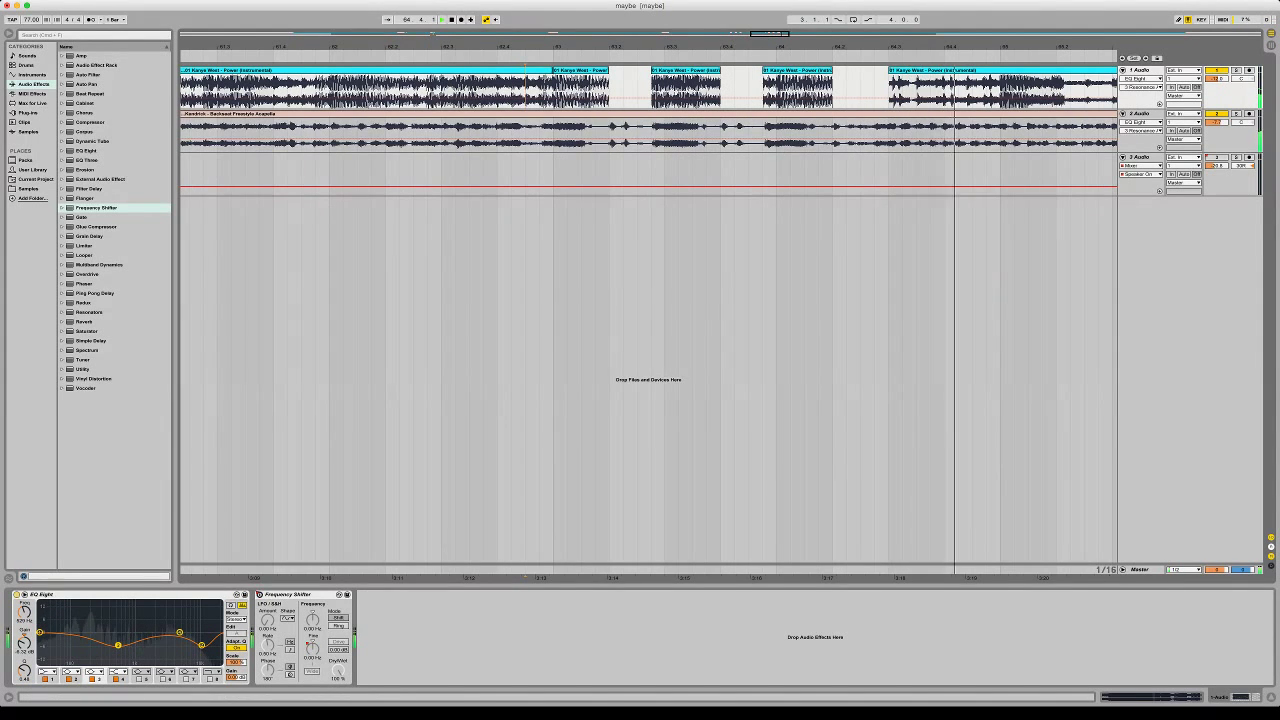
Trim the start of the instrumental clip following the bar 64 stutter to 65.1.1 and audition the transition
key("minus")
key("minus")
key("minus")
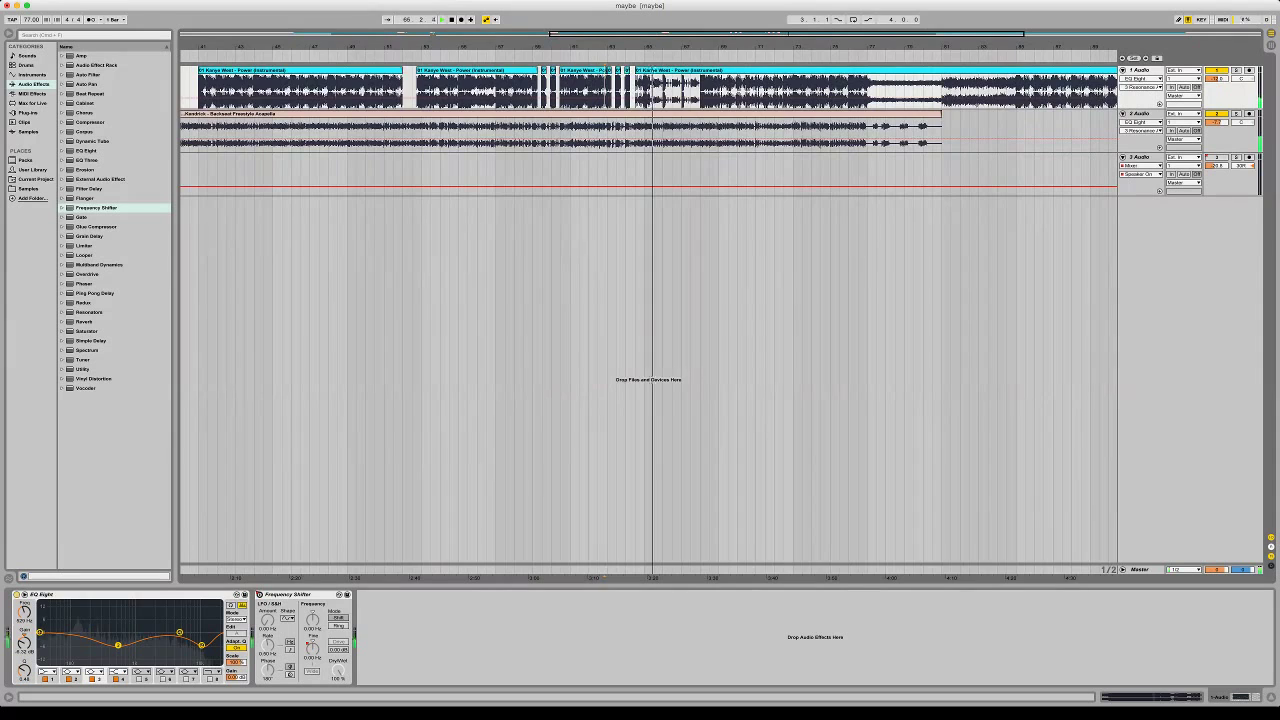
left_click_drag(636, 47, 636, 145)
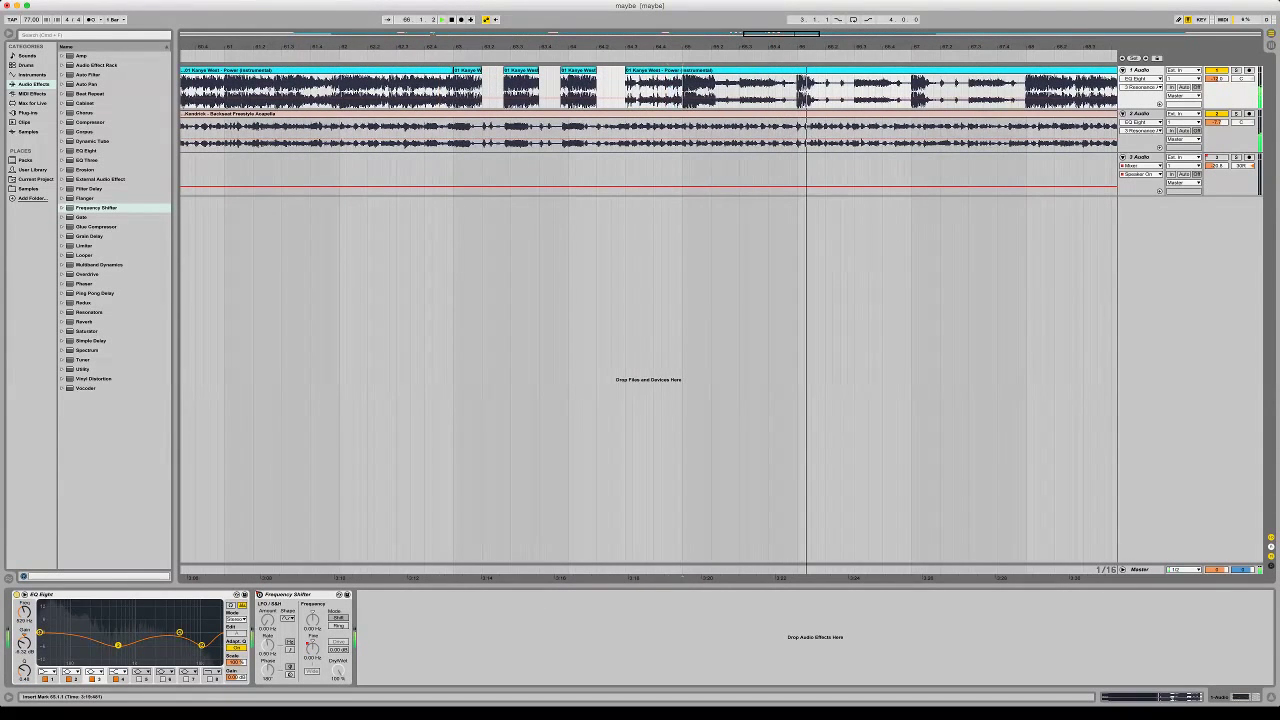
left_click_drag(618, 71, 683, 71)
left_click(546, 90)
key("space")
key("space")
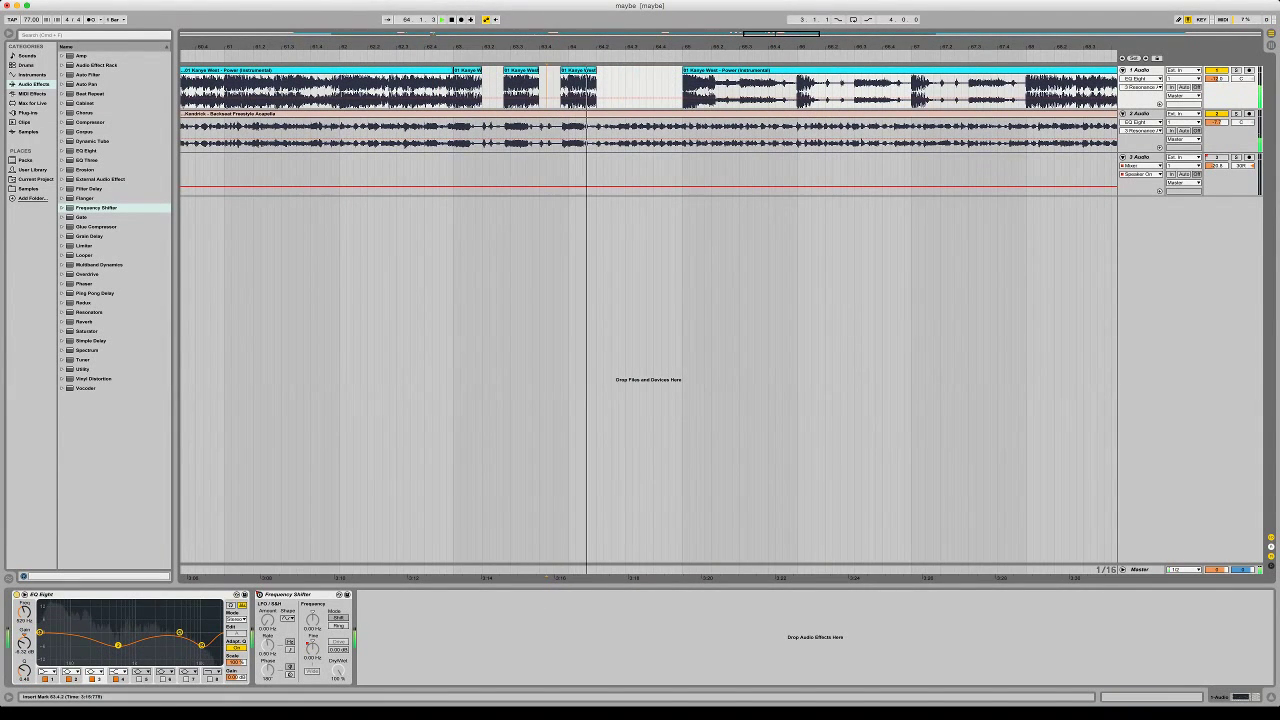
Play on past the bar 65 transition and examine the Kendrick acapella's waveform around the matching passage
left_click_drag(636, 47, 635, 55)
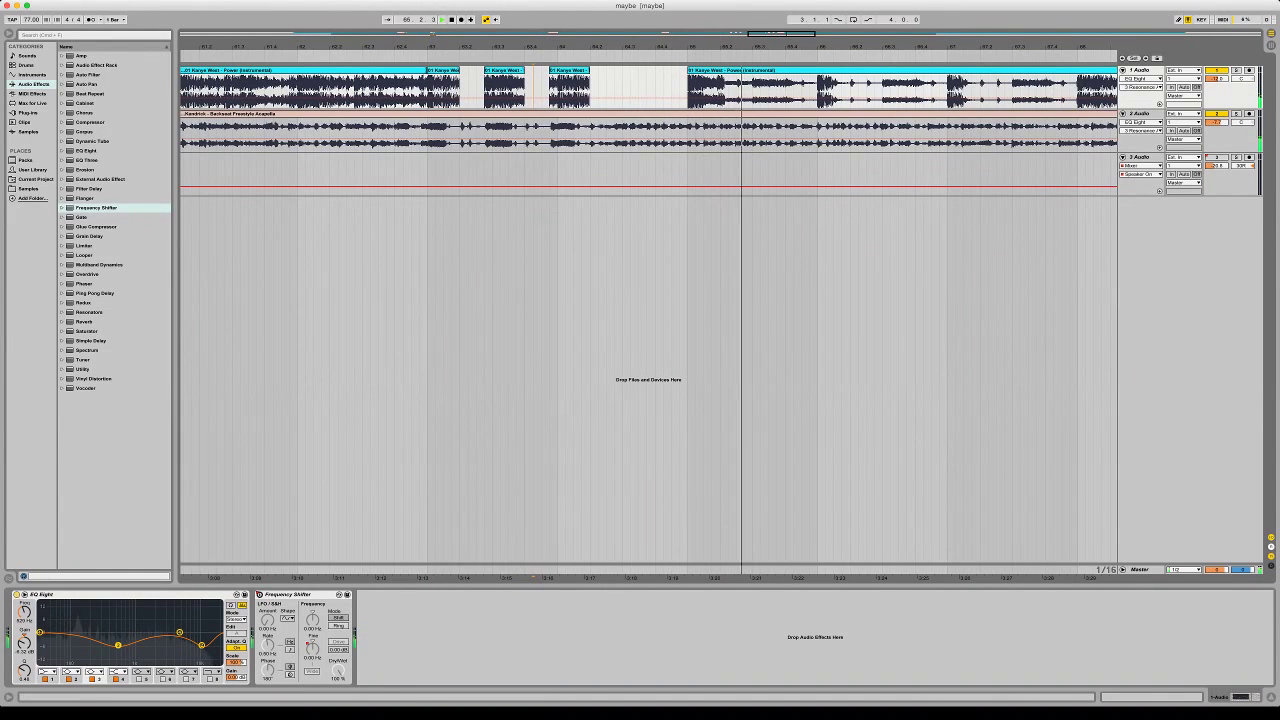
scroll(648, 130, "right", 5)
double_click(648, 114)
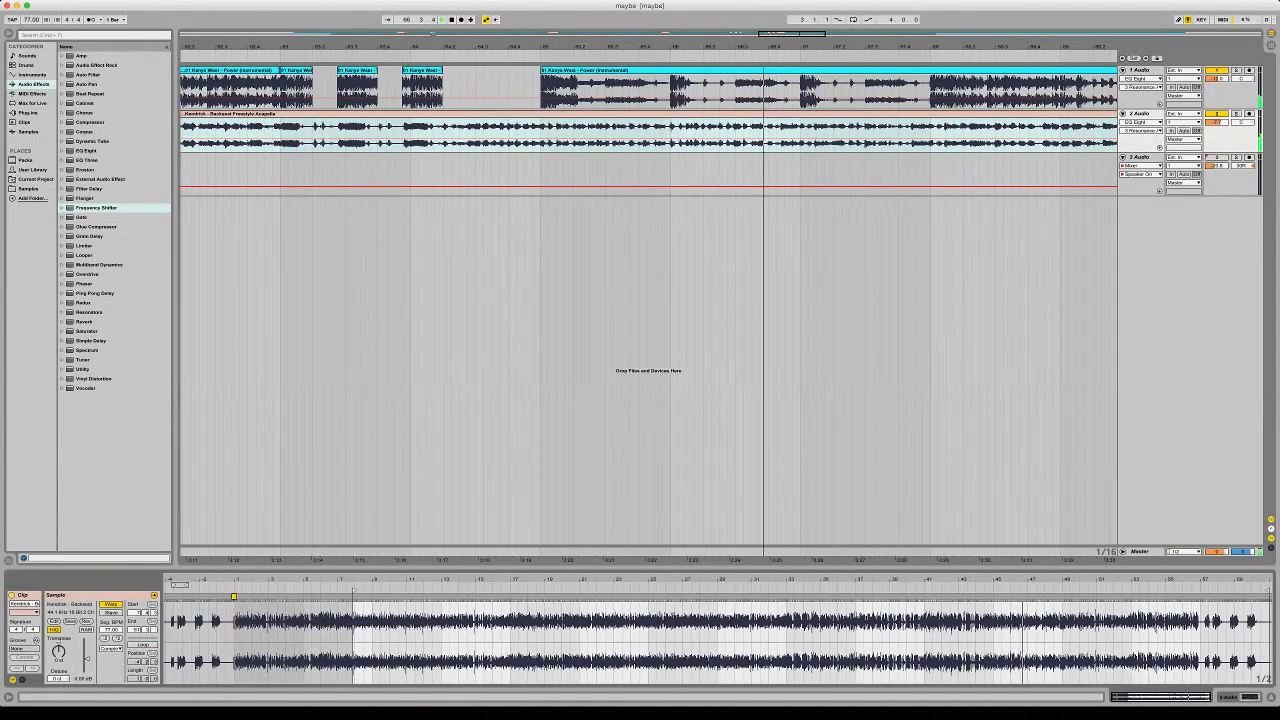
left_click_drag(1050, 580, 1050, 670)
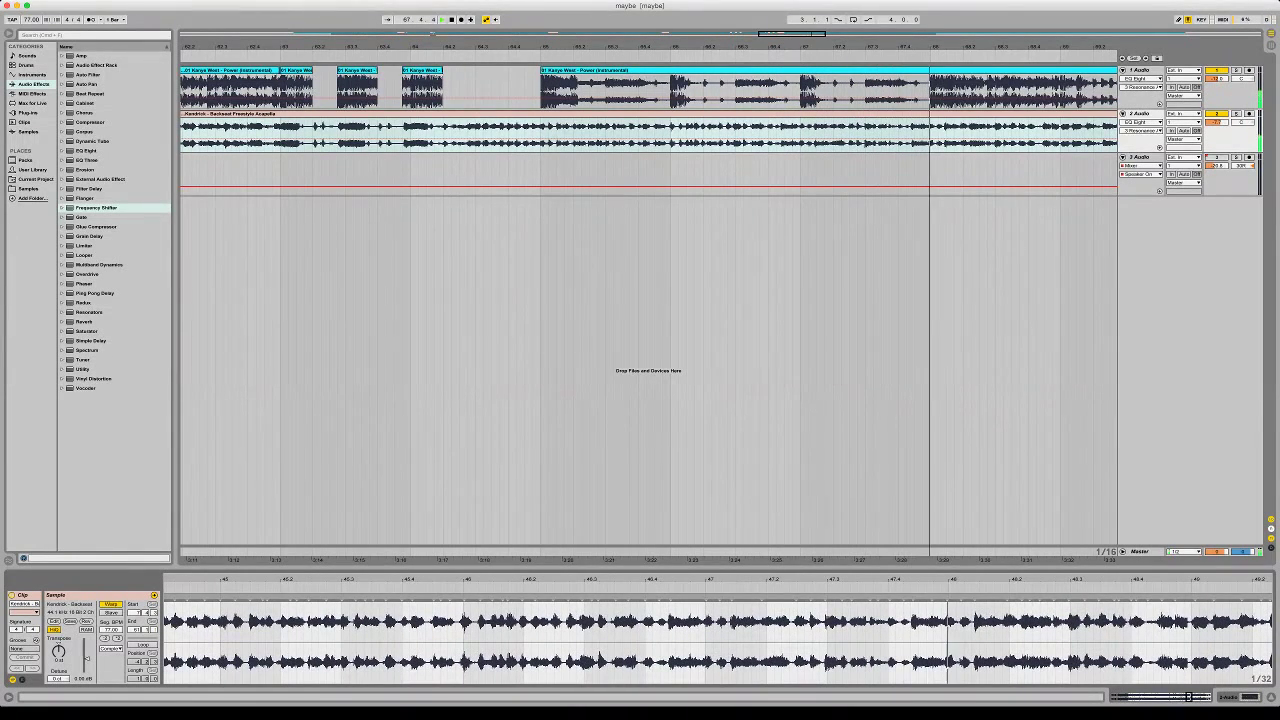
Listen onward through bars 68 to 77 and survey the rest of the instrumental against the end of the acapella
left_click_drag(826, 34, 910, 34)
left_click(573, 92)
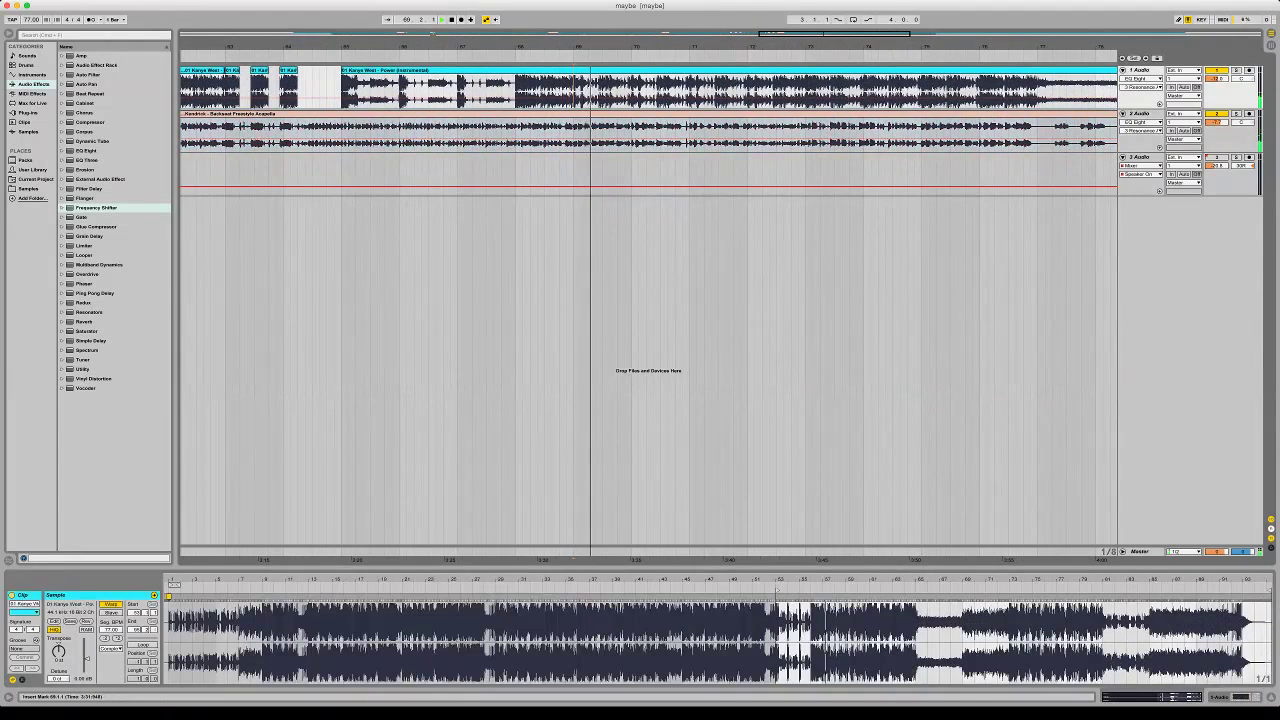
key("minus")
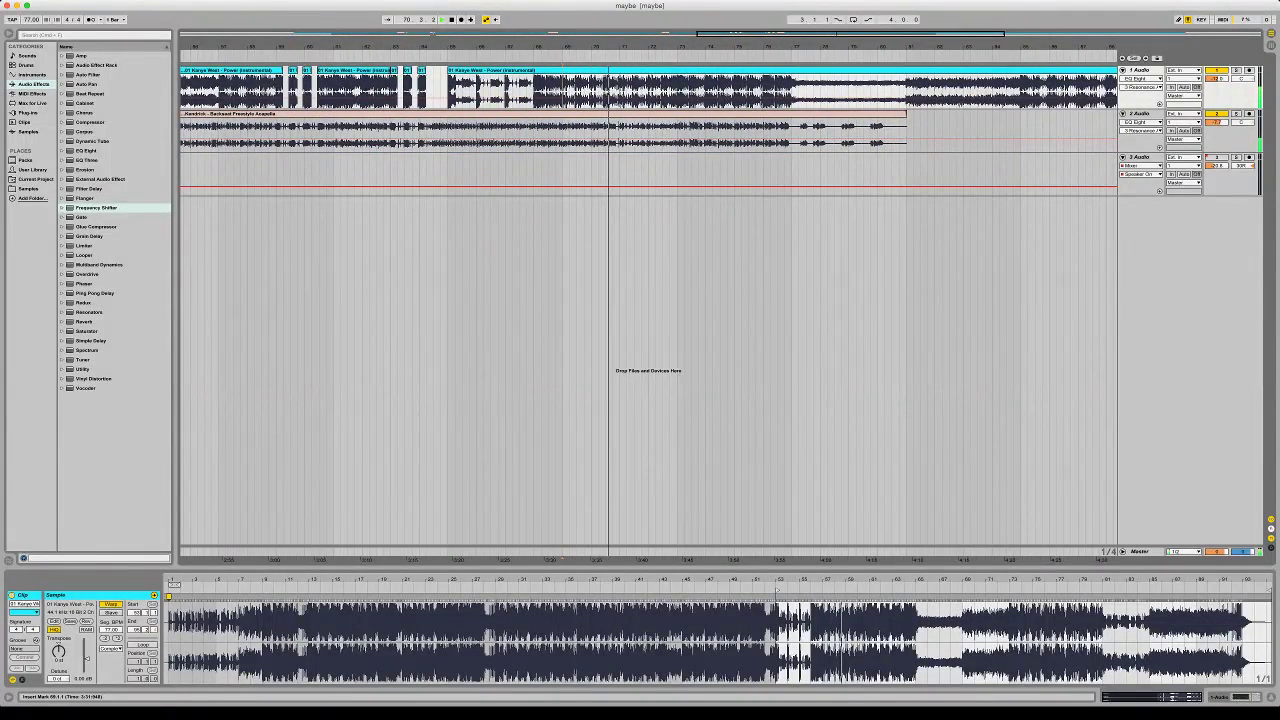
key("minus")
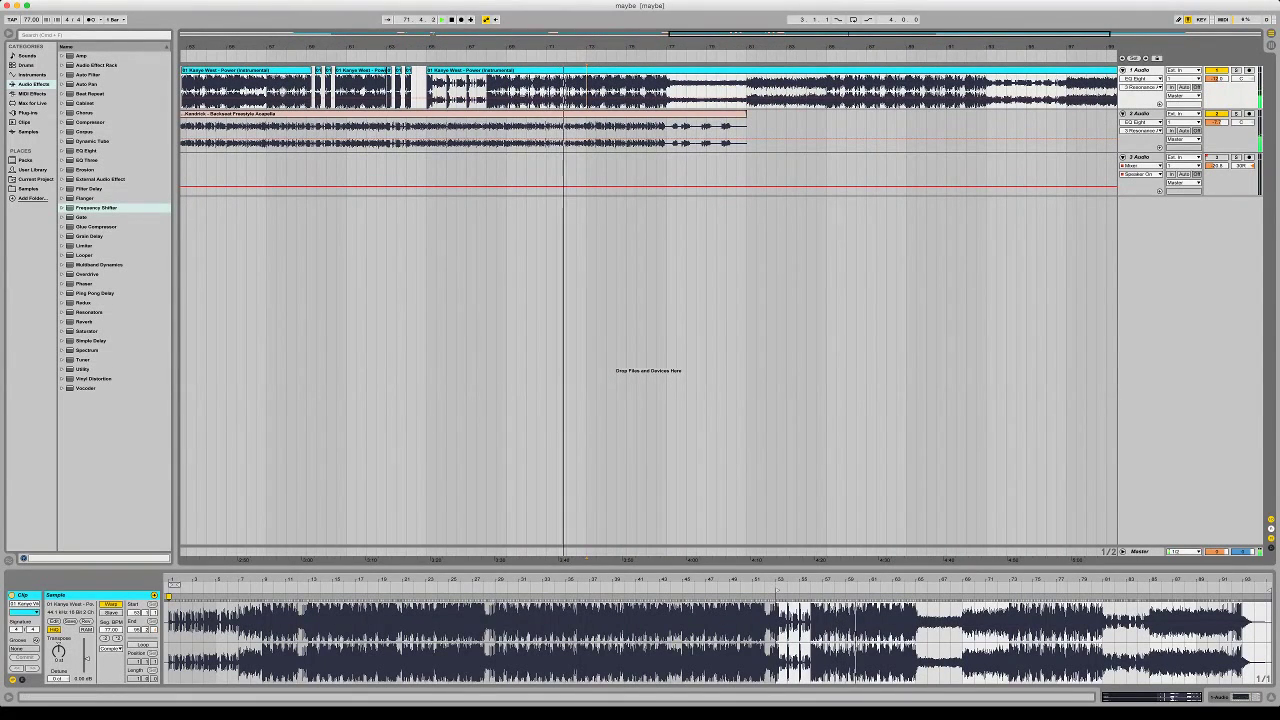
key("plus")
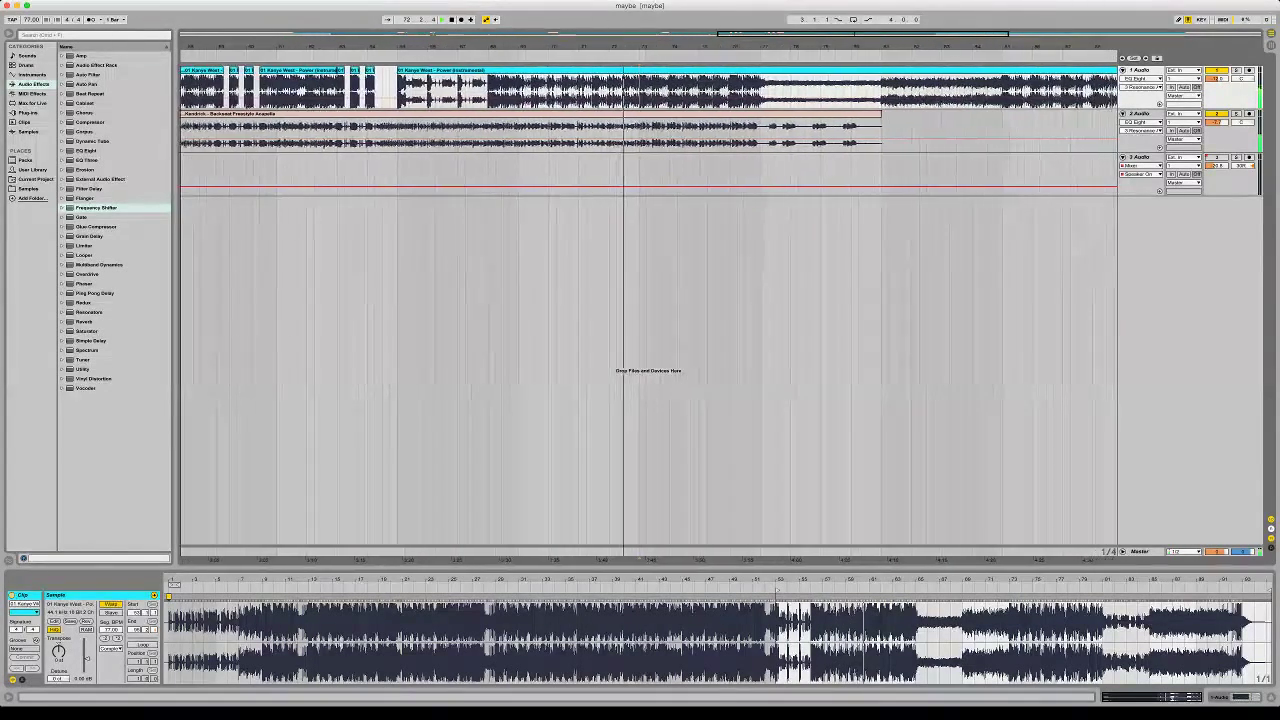
scroll(648, 300, "right", 2)
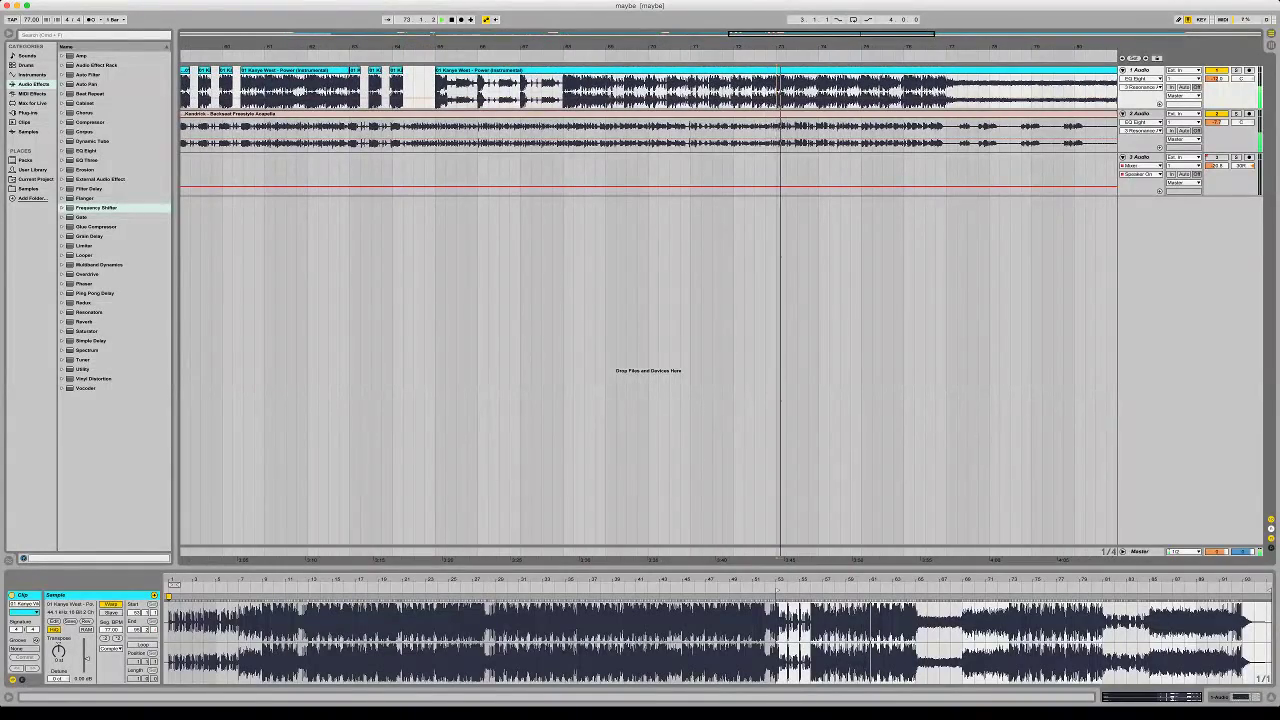
key("minus")
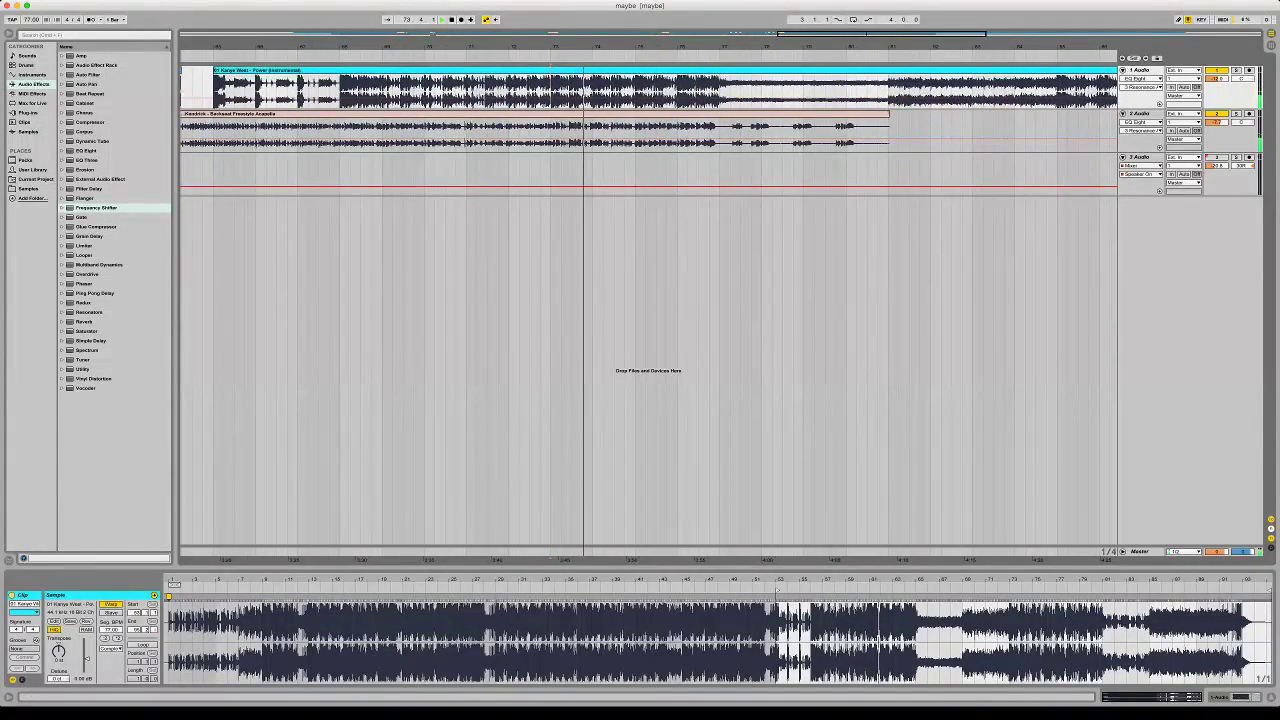
key("minus")
key("minus")
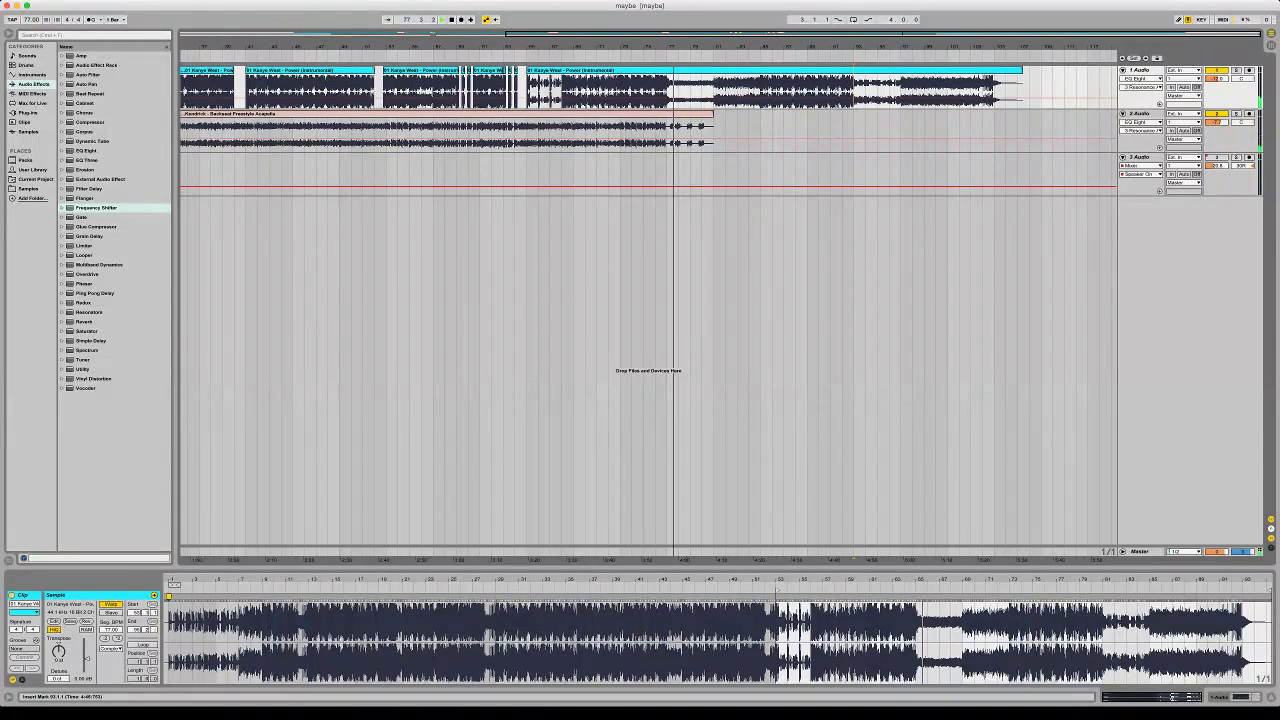
Split the Kanye West instrumental at 81.1.1 and move the latter part to start at 65.1.1, playing it from there
left_click(713, 90)
key("super+e")
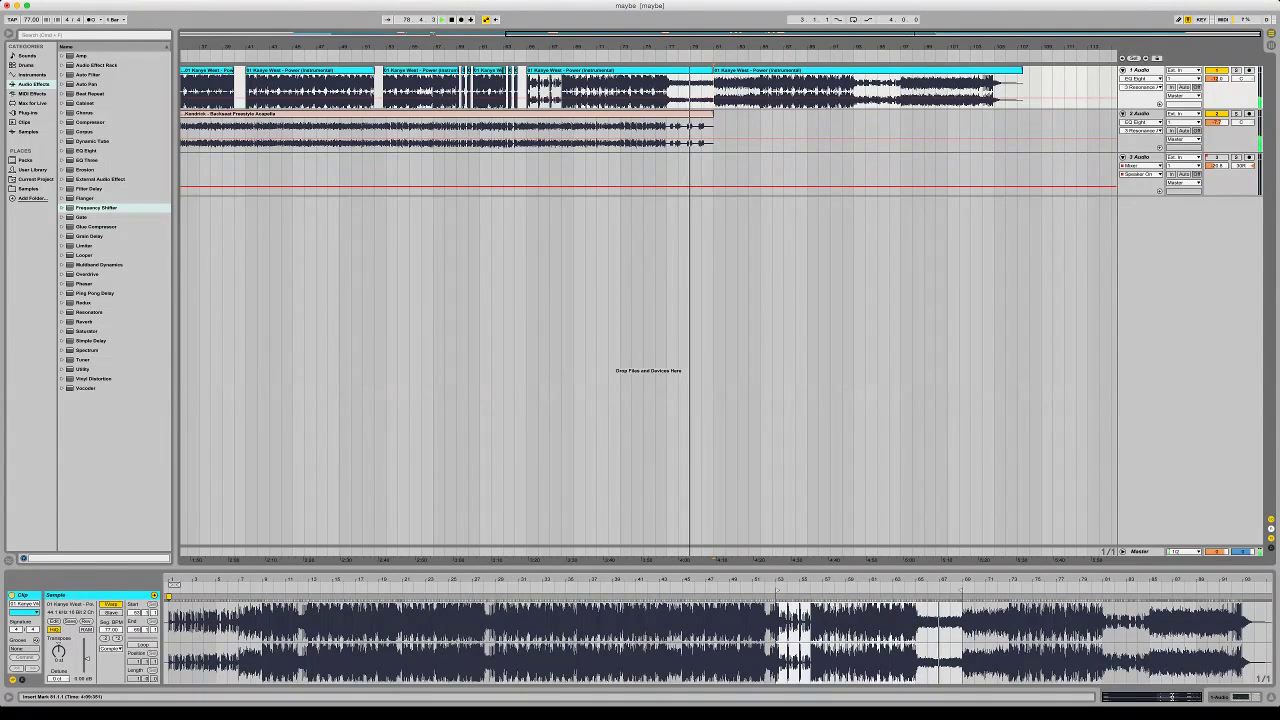
left_click_drag(569, 46, 512, 46)
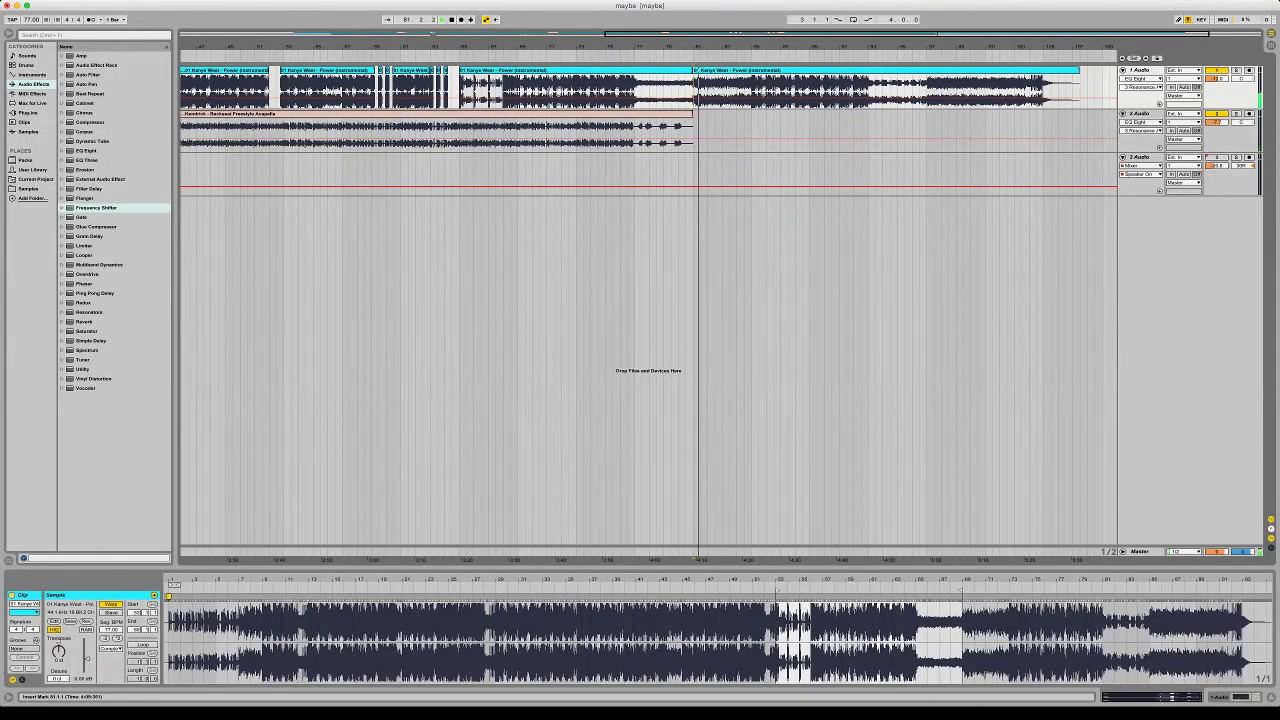
left_click(460, 58)
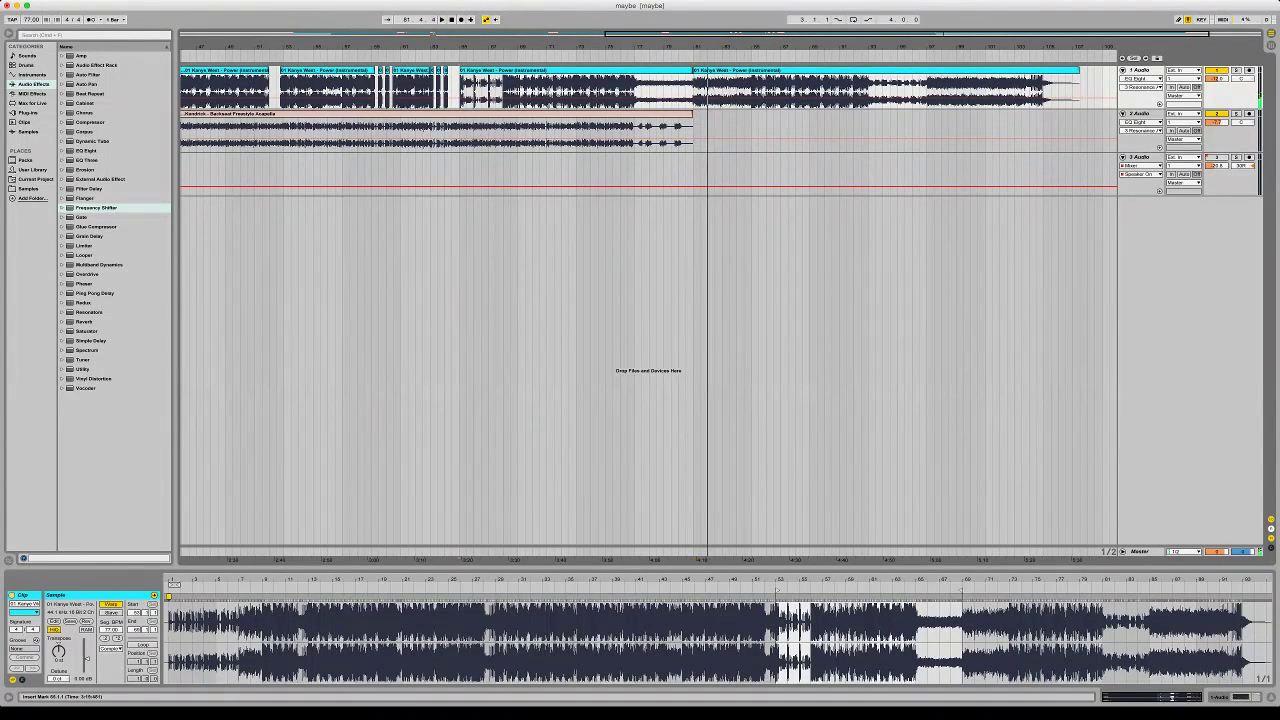
left_click_drag(725, 70, 492, 70)
key("space")
key("space")
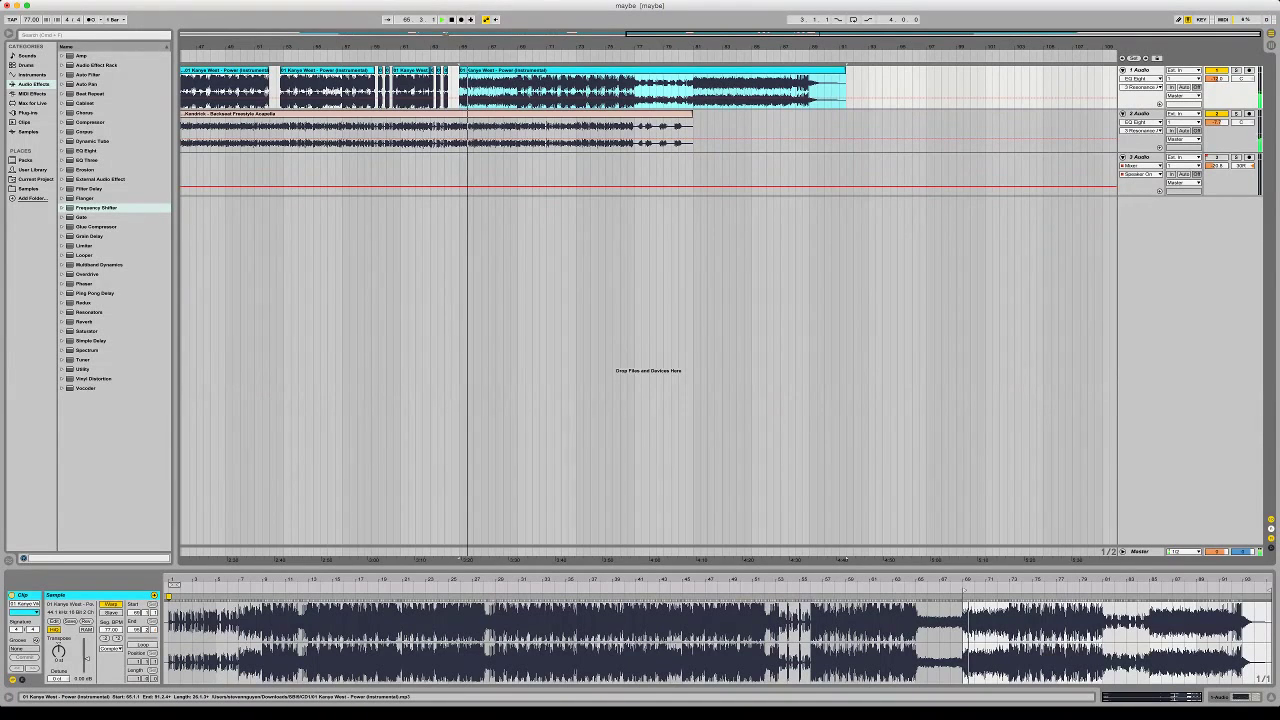
Audition the relocated instrumental from 88.1.1, 69.1.1 and the section beginning at bar 65
left_click(649, 91)
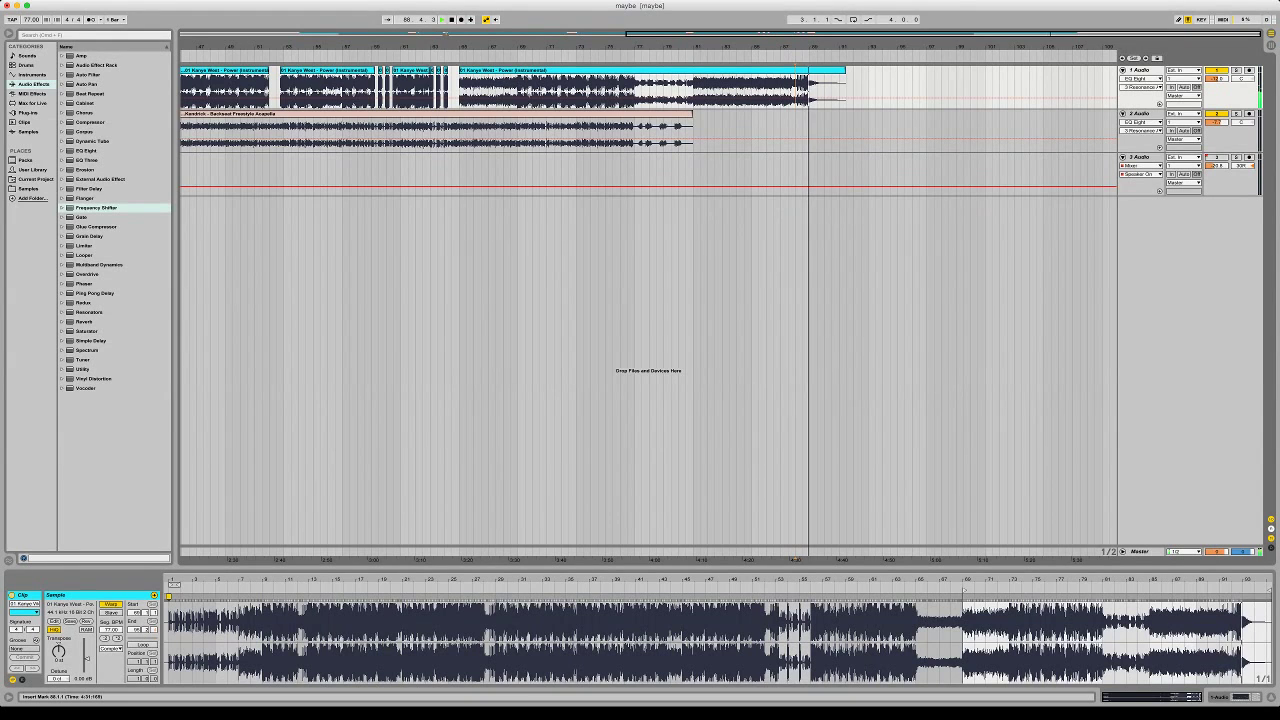
left_click(517, 92)
key("space")
key("space")
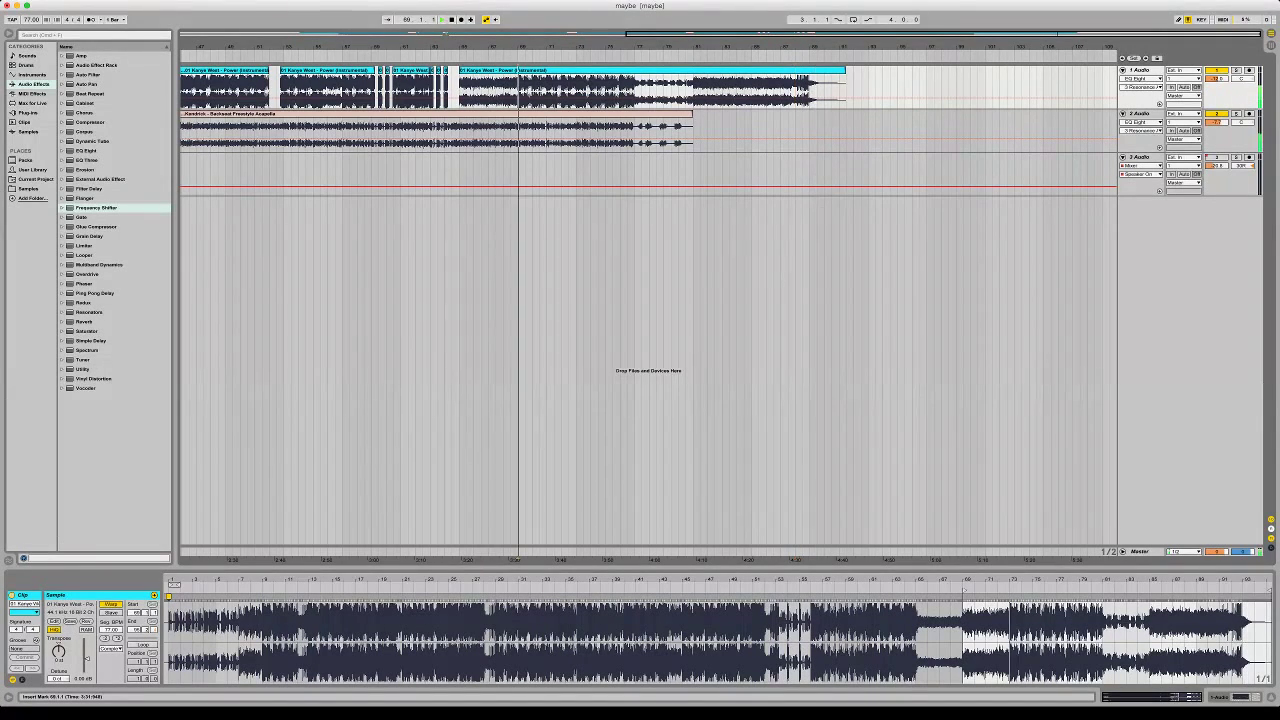
left_click(461, 558)
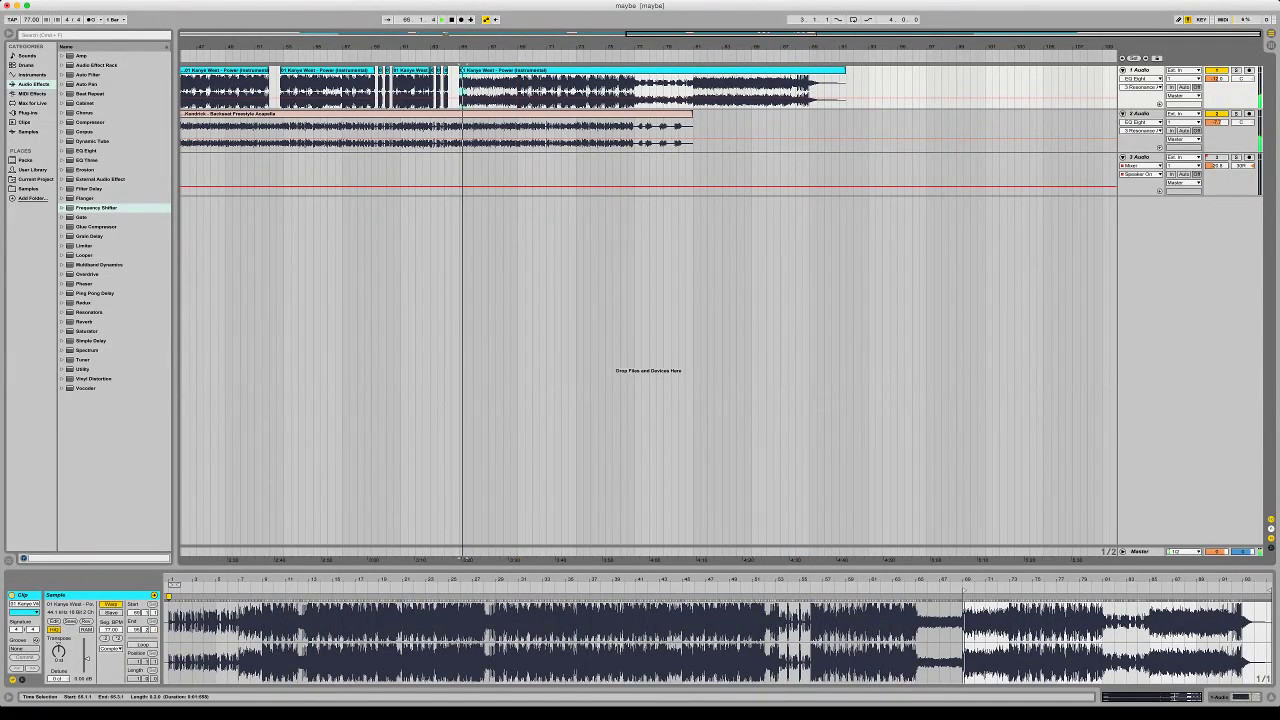
left_click(467, 92)
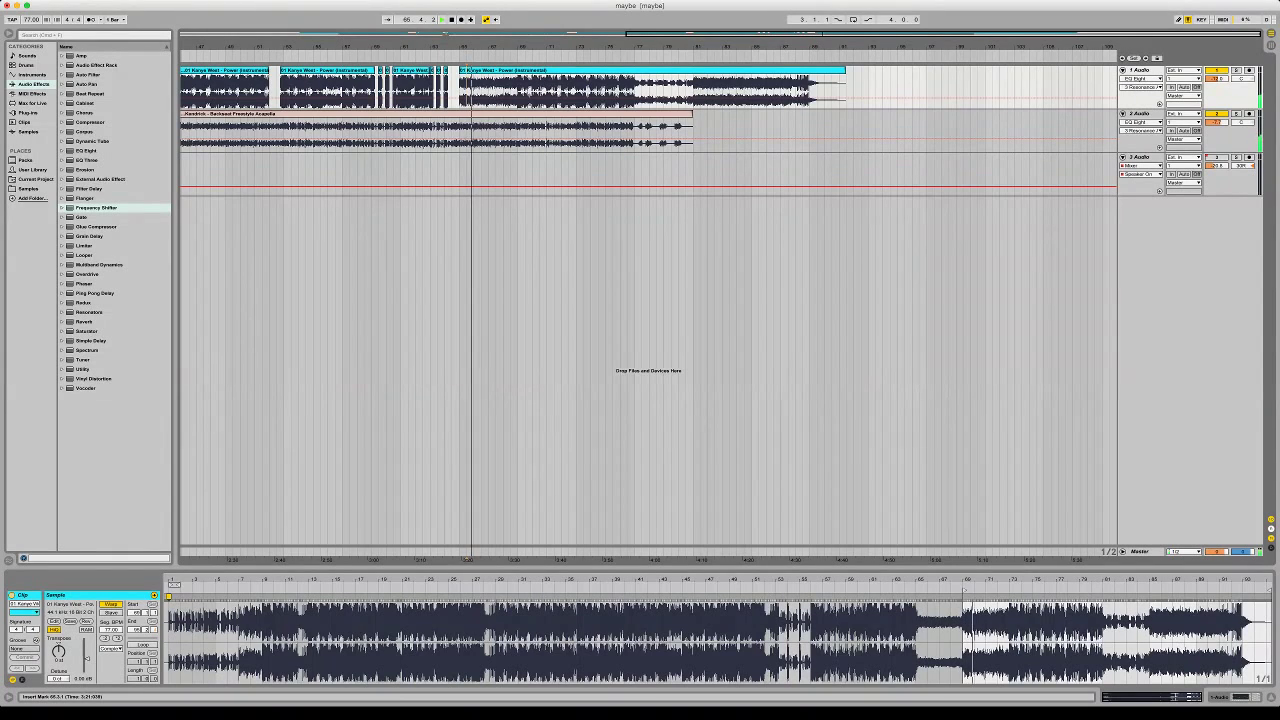
Split the relocated instrumental at 81.1.1, where the acapella ends, and delete the part after it
left_click(480, 114)
key("shift+Tab")
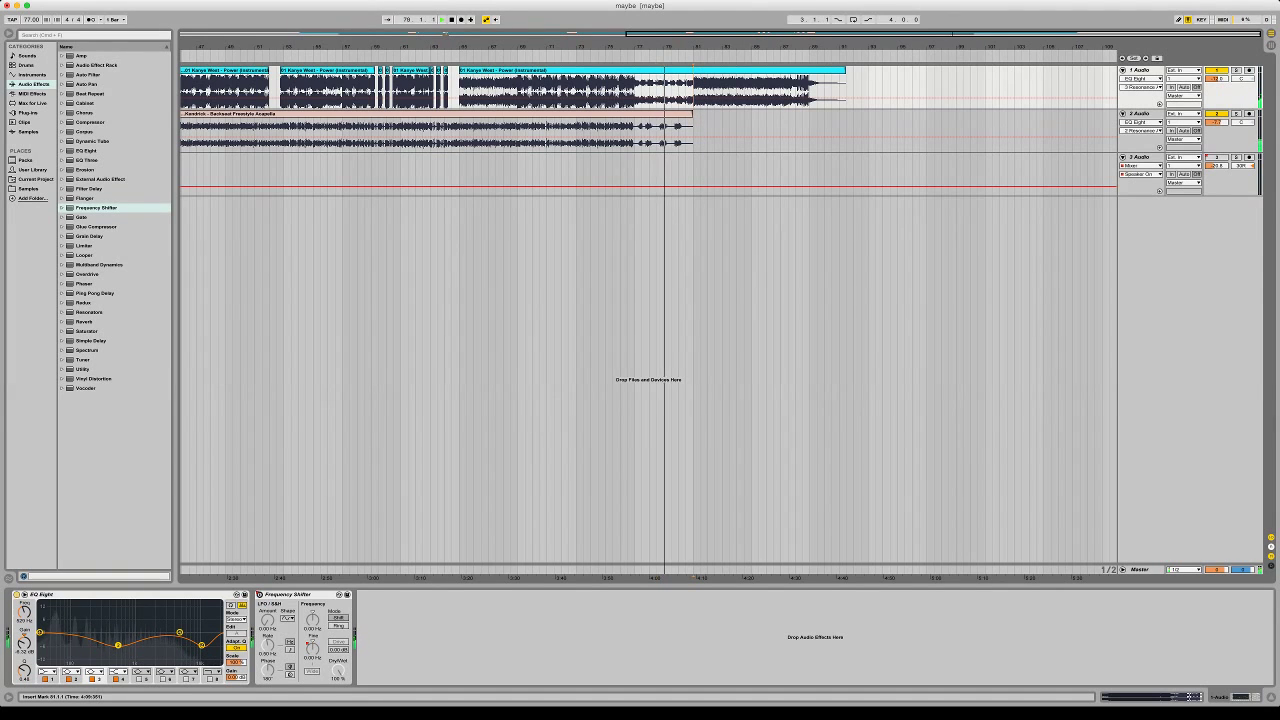
key("super+e")
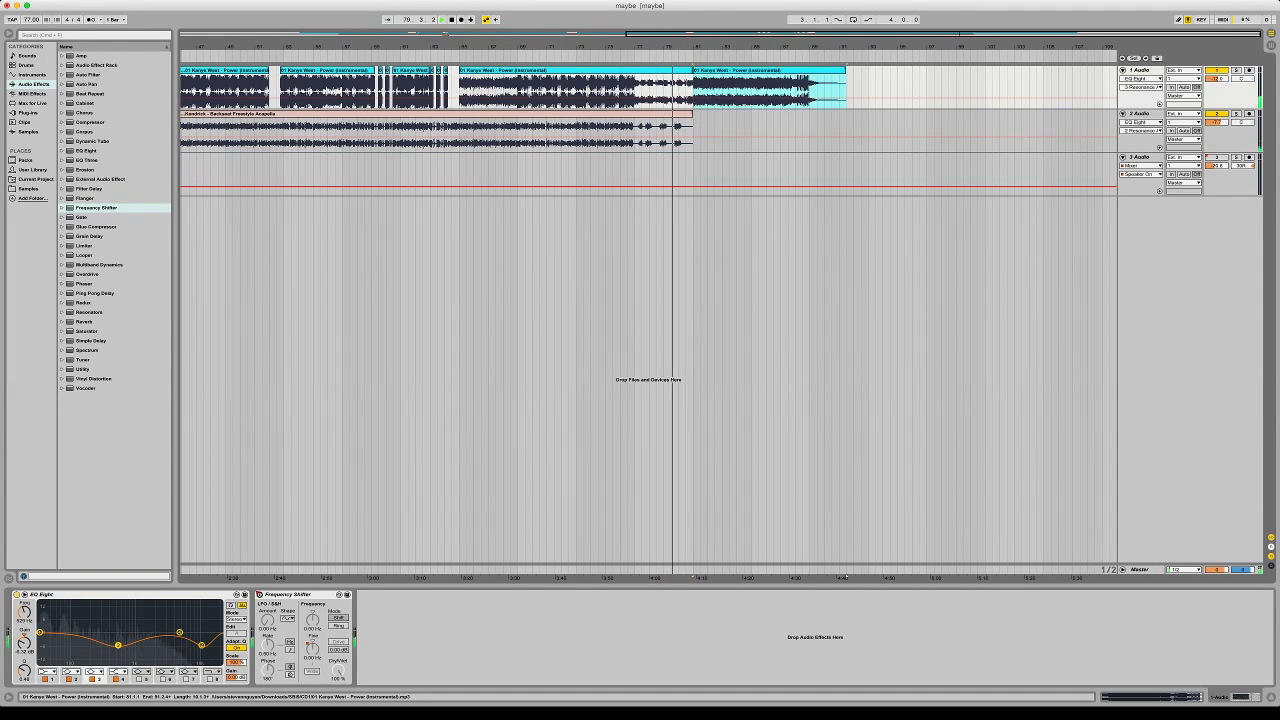
key("Delete")
left_click_drag(600, 47, 745, 170)
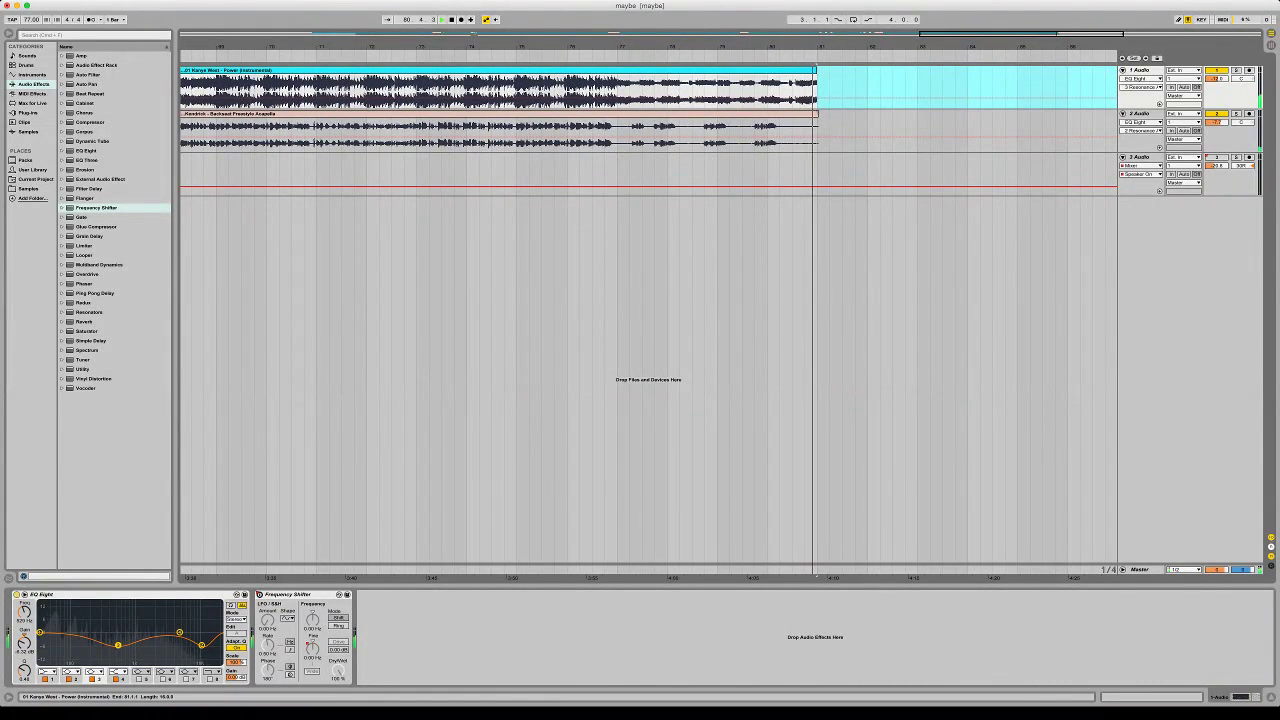
Extend the instrumental clip's end from bar 81 to recover its full ending and audition it from 89.1.1
left_click_drag(816, 70, 1135, 70)
key("minus")
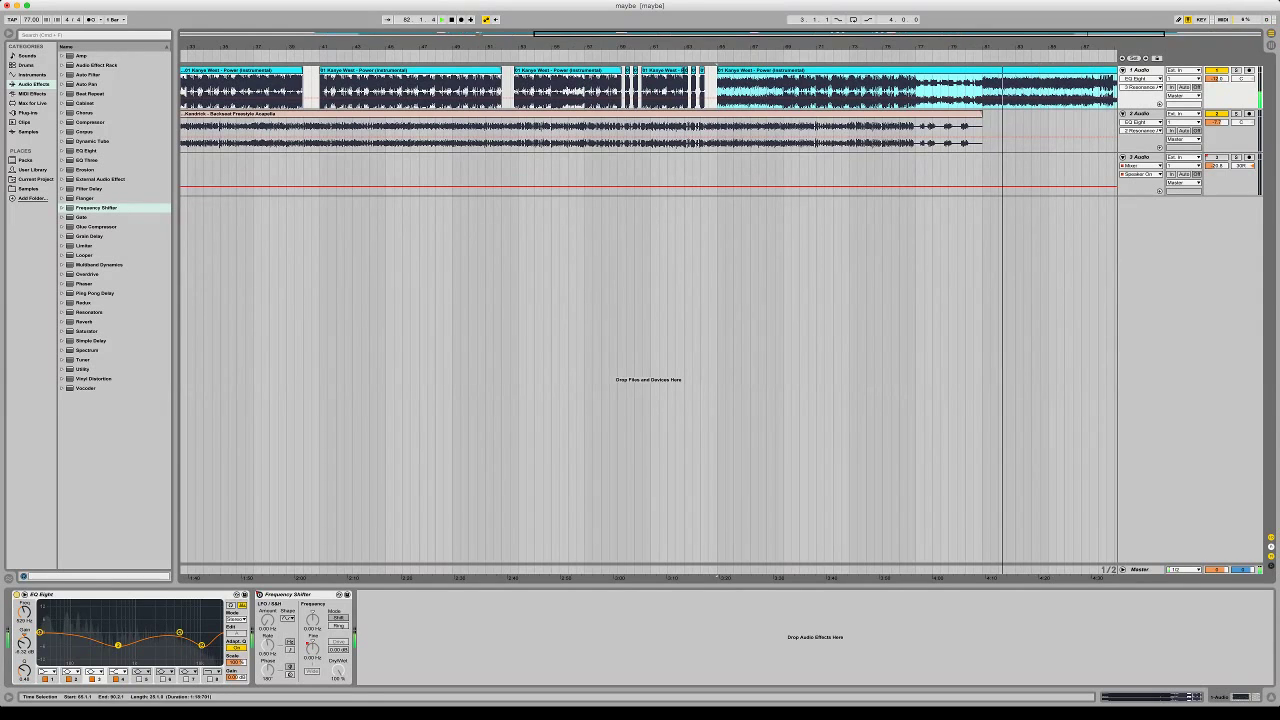
left_click_drag(900, 46, 841, 46)
left_click_drag(1083, 90, 1050, 90)
key("space")
key("space")
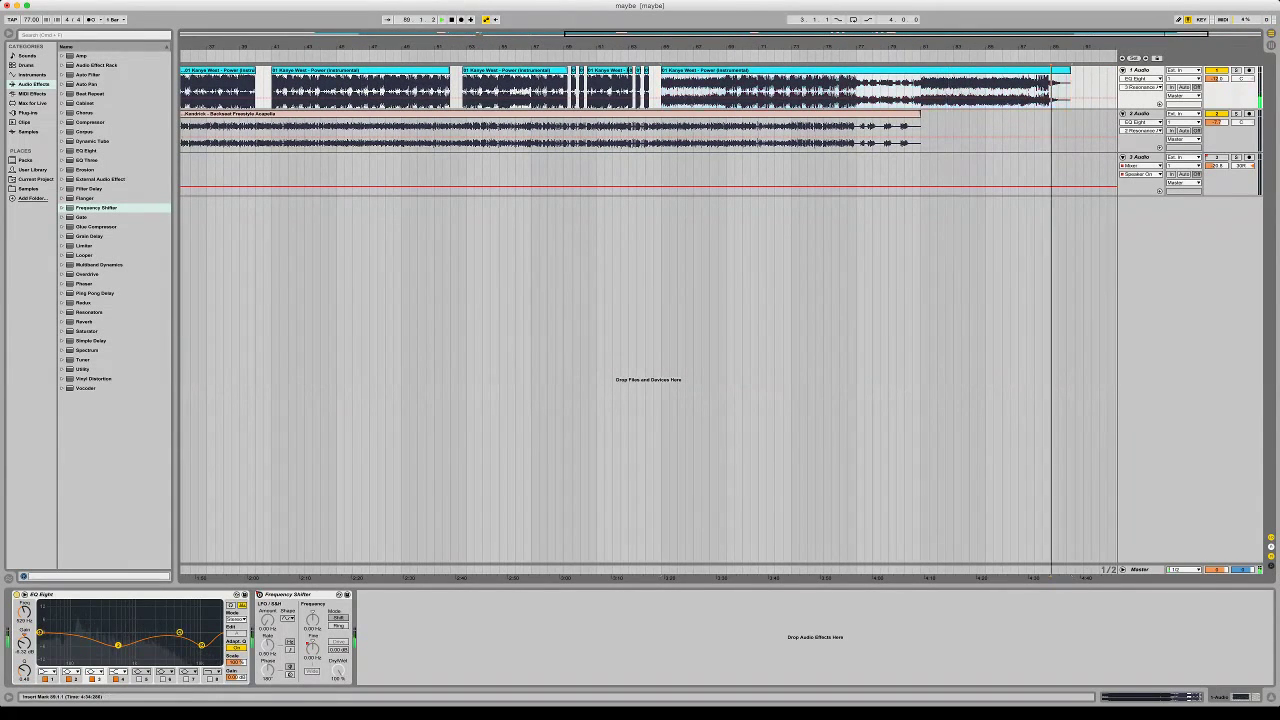
Copy the instrumental's closing section from 89.1.1 to 81.1.1 and delete the leftover instrumental after the pasted ending
key("super+c")
left_click(920, 90)
key("super+v")
left_click(920, 90)
key("space")
key("space")
left_click(912, 90)
key("space")
key("space")
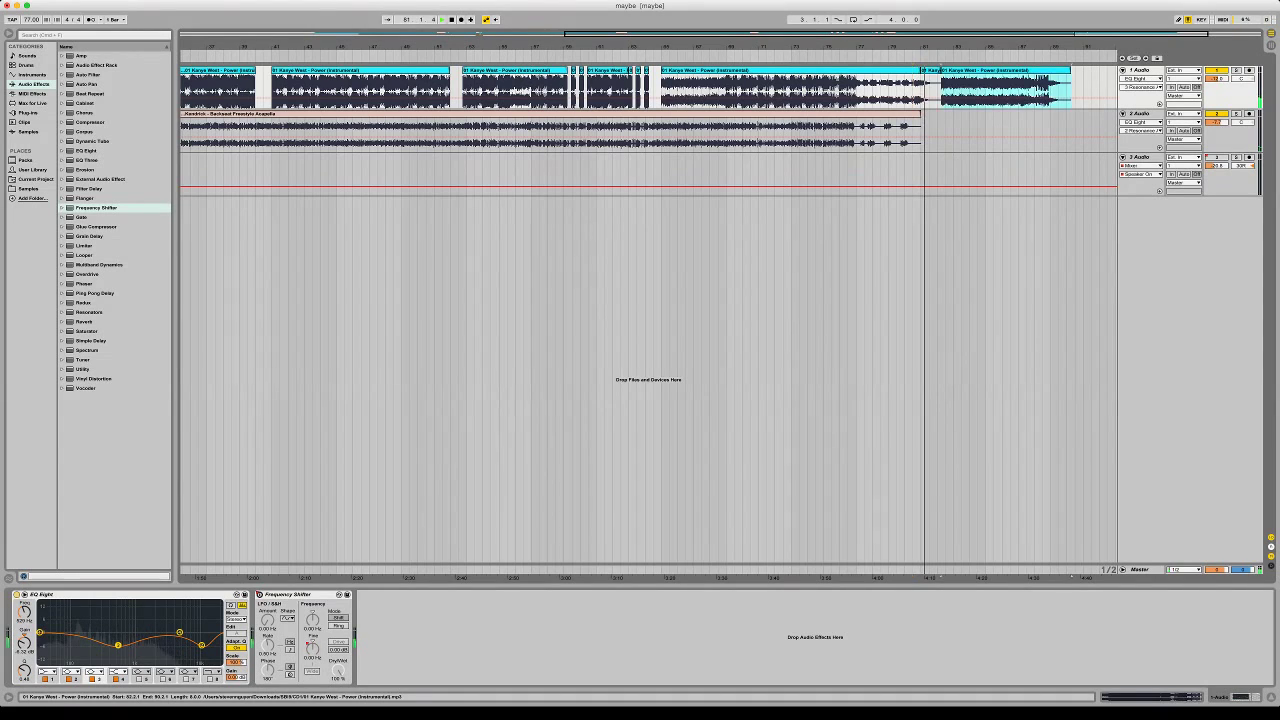
key("Delete")
Play the new ending of the mashup from 77.1.1
left_click(856, 134)
key("space")
key("space")
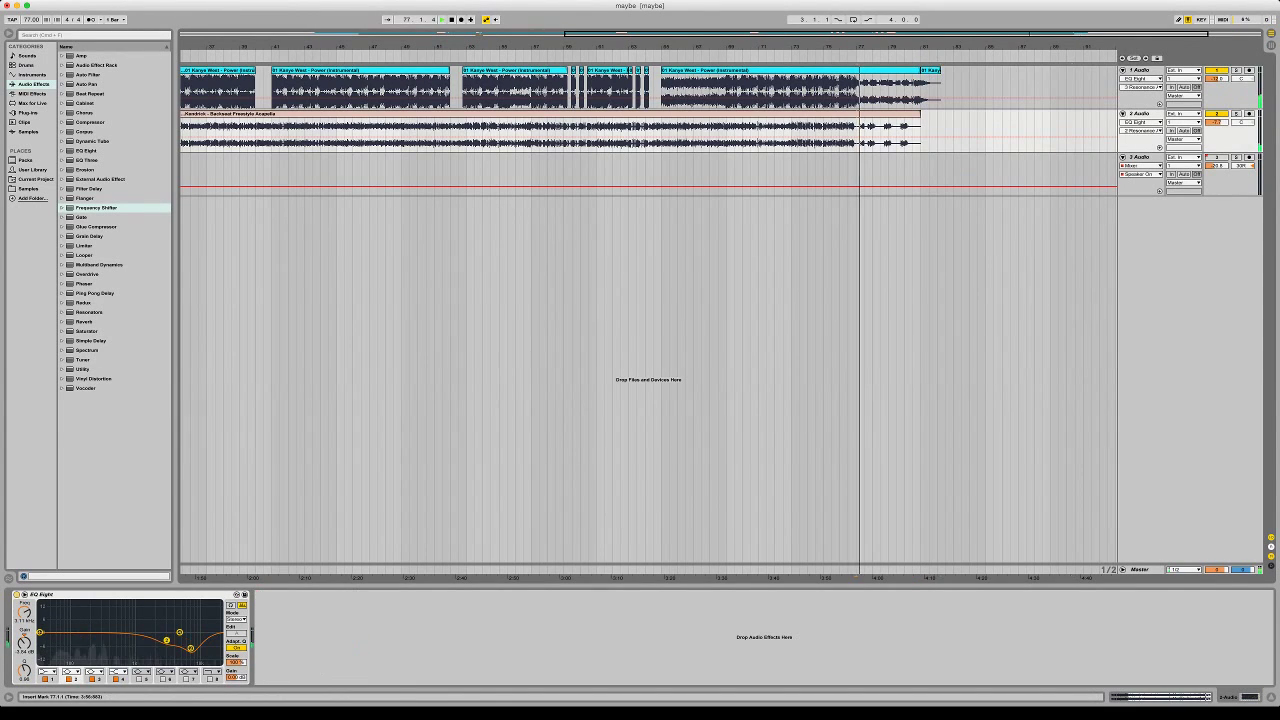
Play the whole mashup from the first instrumental clip at 13.1.1 and review the full arrangement
left_click_drag(650, 46, 650, 12)
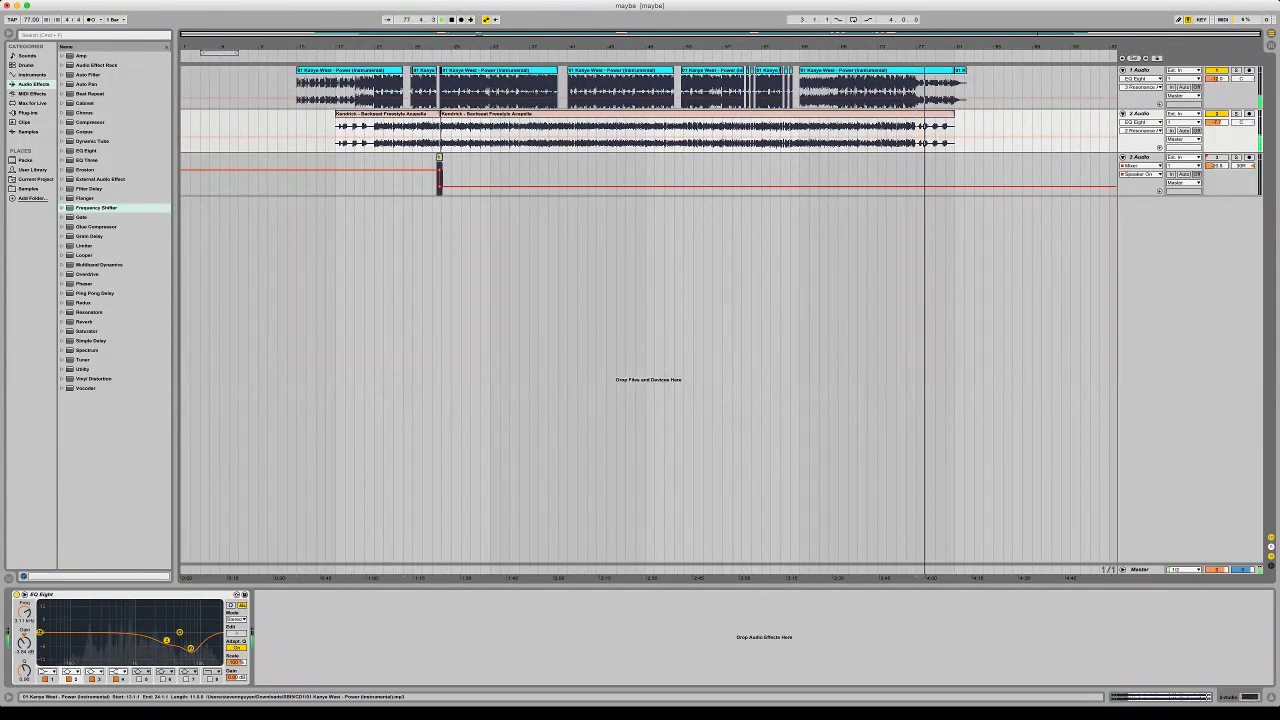
left_click(350, 70)
key("space")
key("space")
key("space")
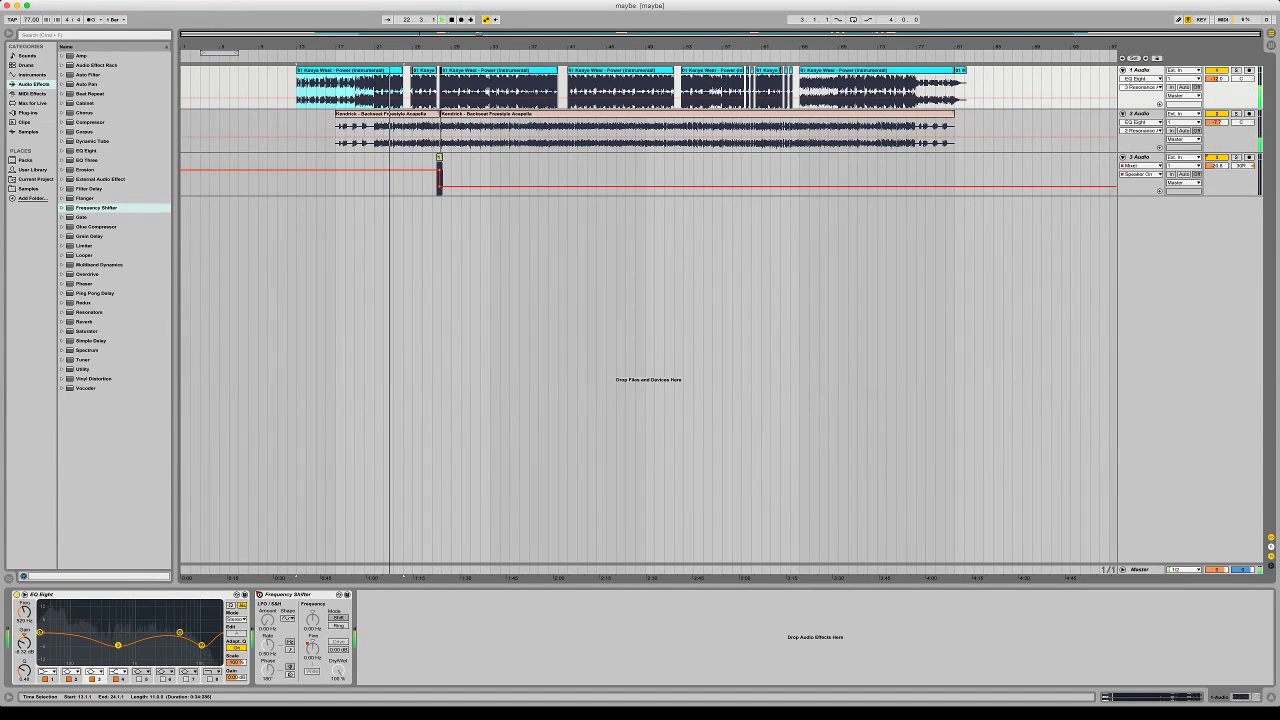
key("plus")
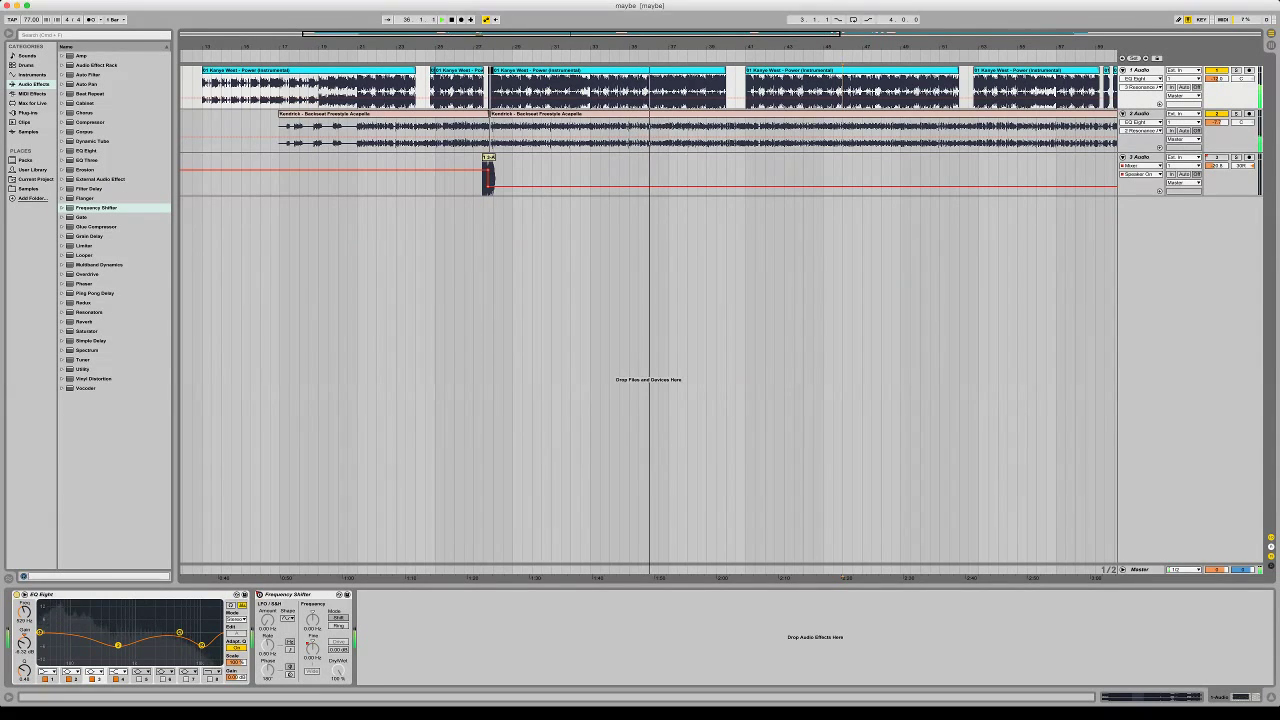
left_click_drag(881, 46, 693, 16)
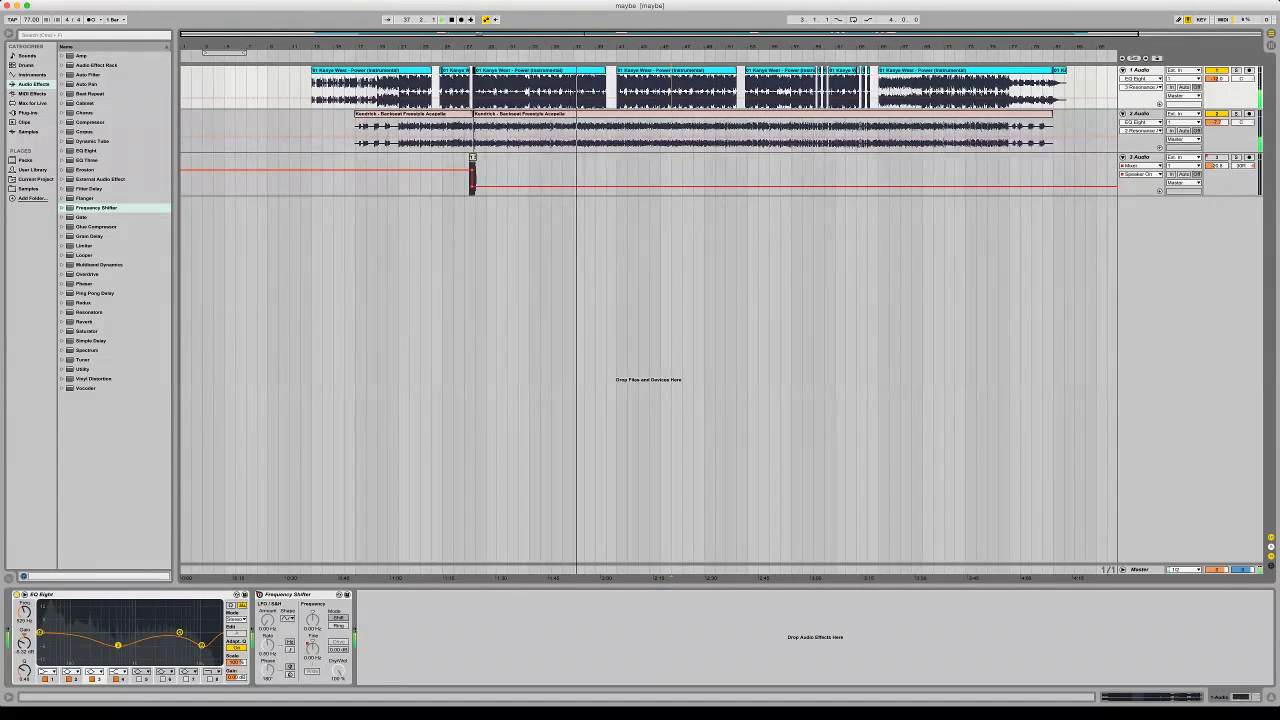
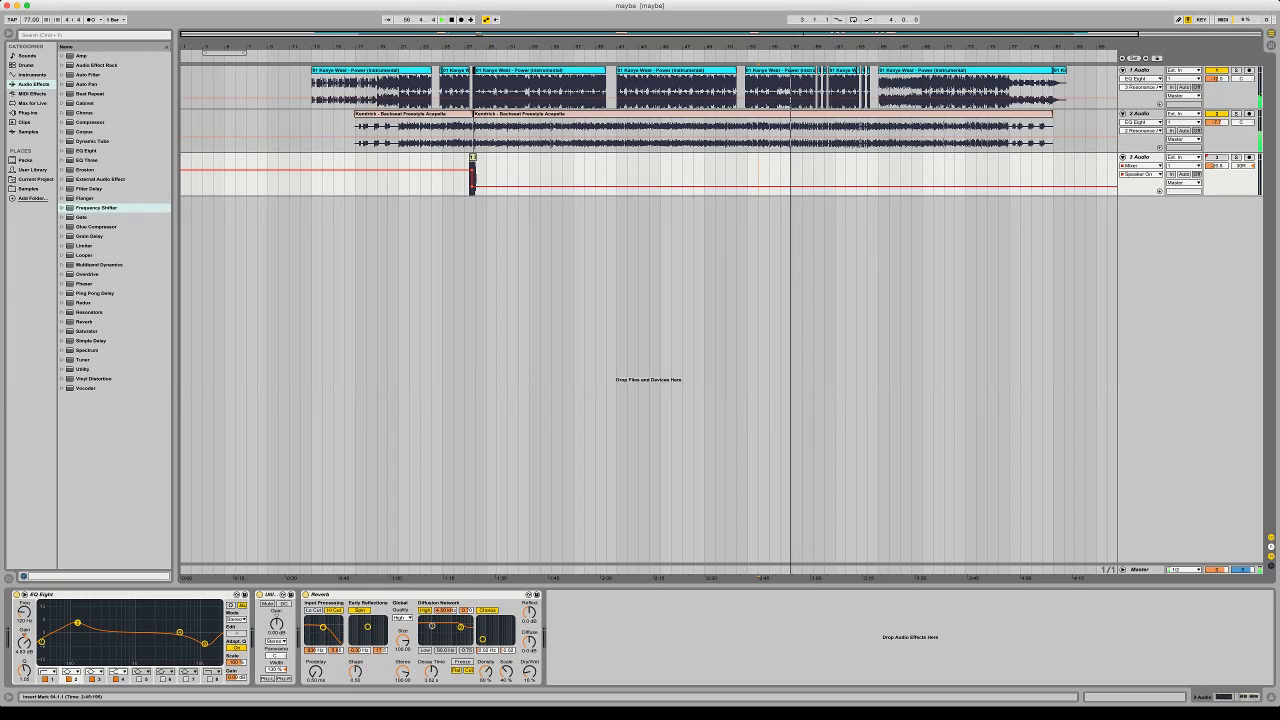
left_click_drag(872, 46, 850, 75)
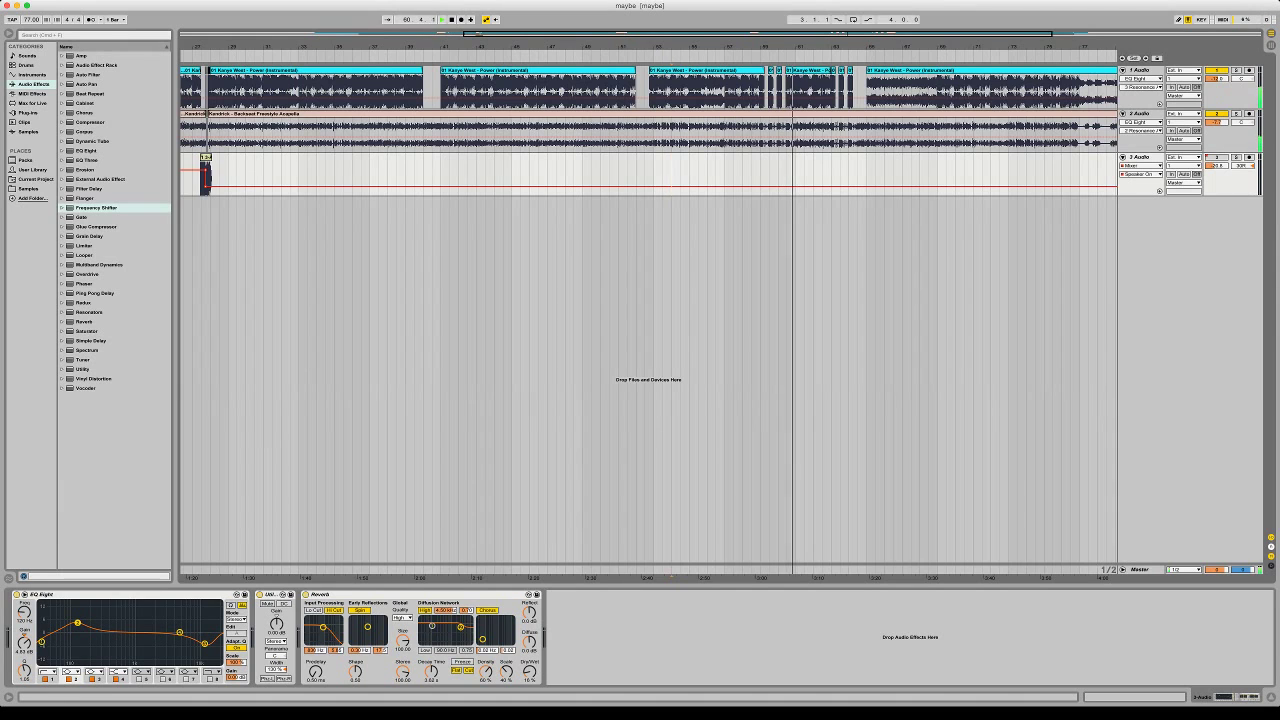
key("minus")
key("minus")
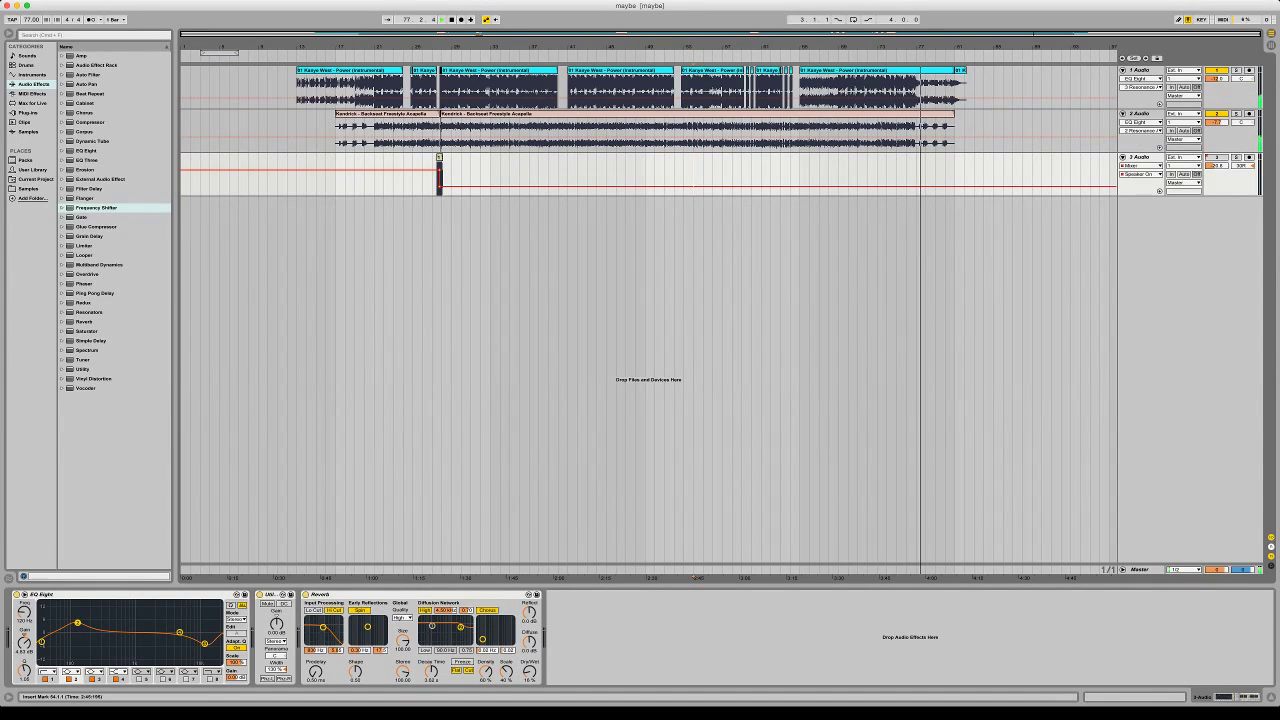
Split the Kendrick acapella at bar 77
left_click(916, 132)
key("super+e")
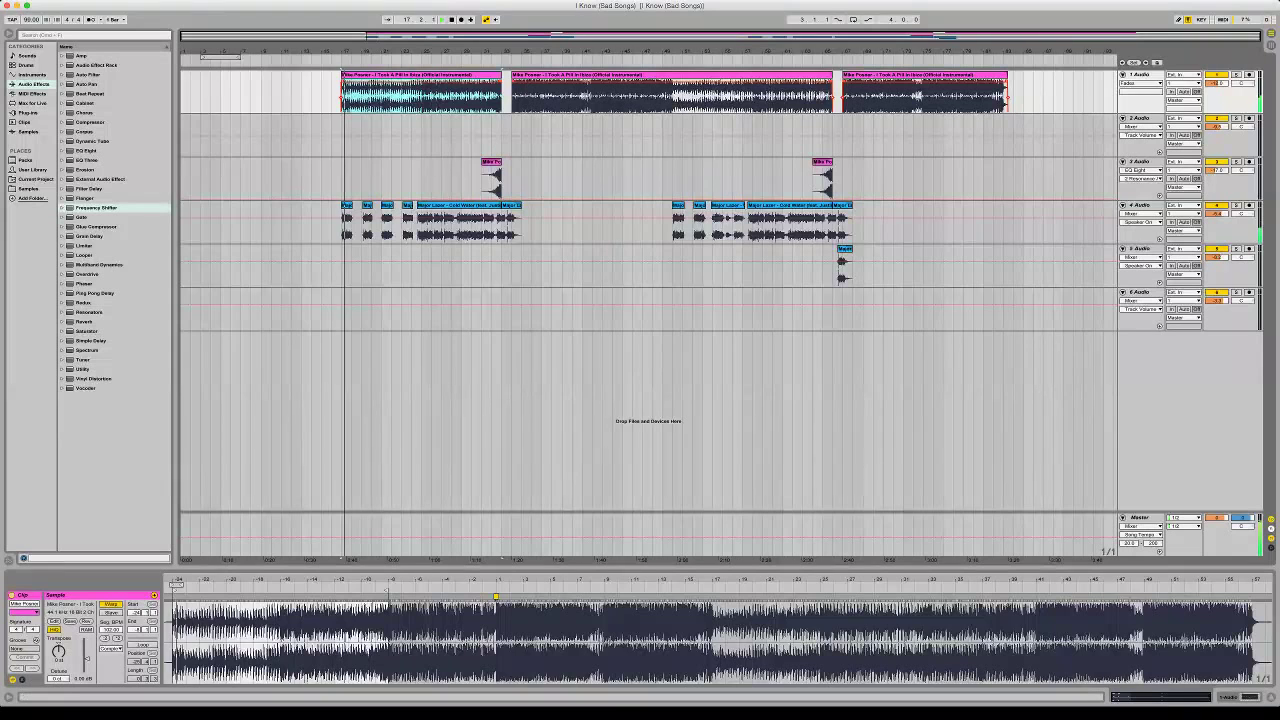
In the I Know (Sad Songs) project, inspect the long Major Lazer - Cold Water vocal clip and its track's EQ Eight
double_click(432, 205)
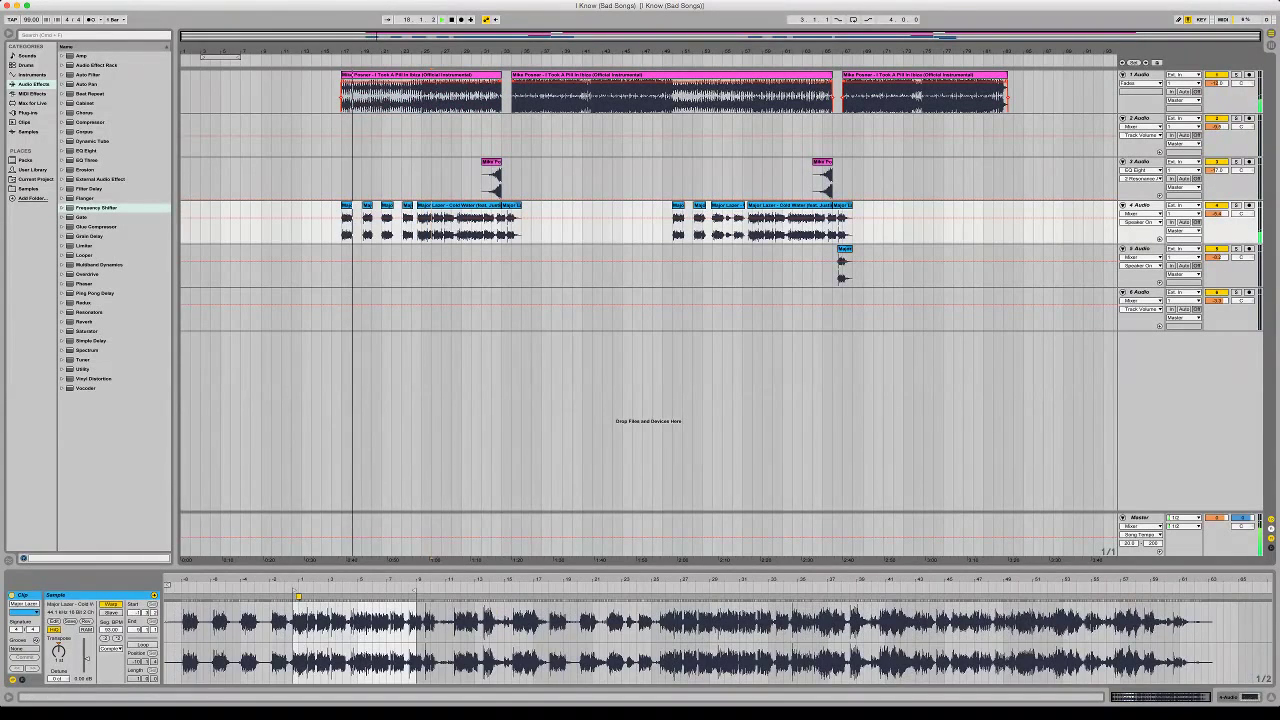
key("shift+Tab")
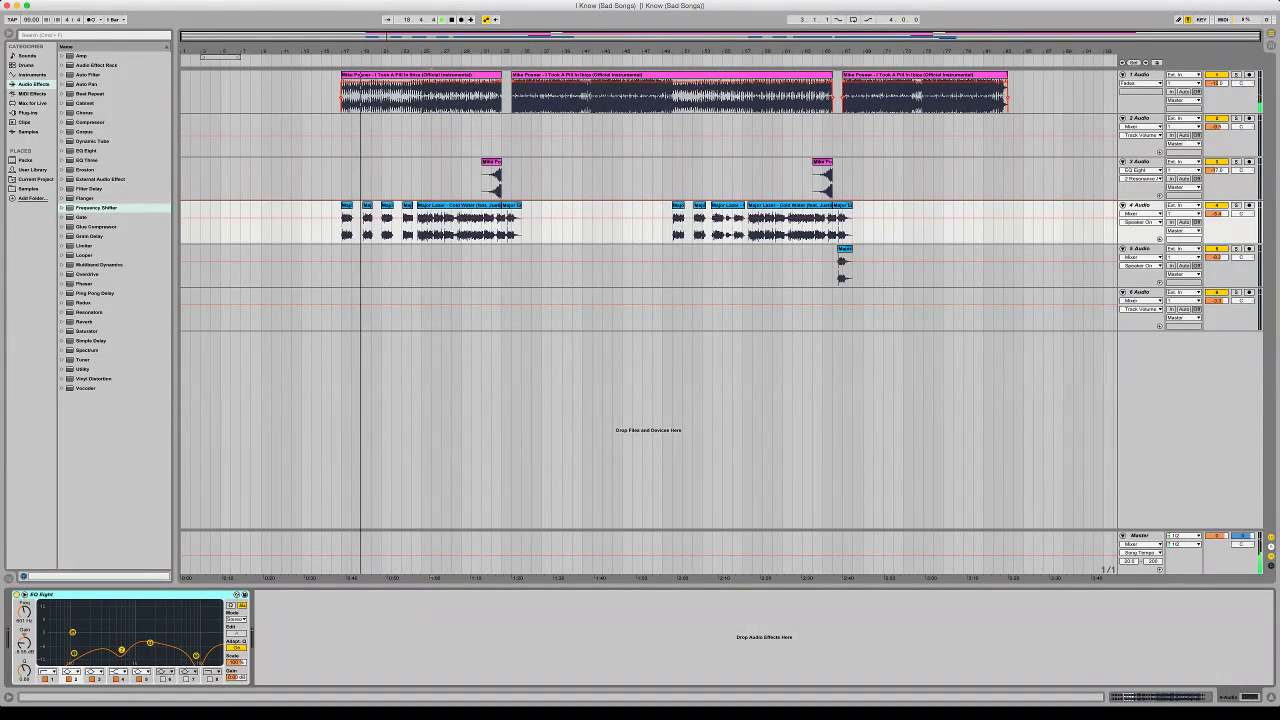
Add a Reverb to the Cold Water vocal track with High quality, low cut on, about 4 s decay time and a low Dry/Wet mix
double_click(84, 322)
left_click(484, 672)
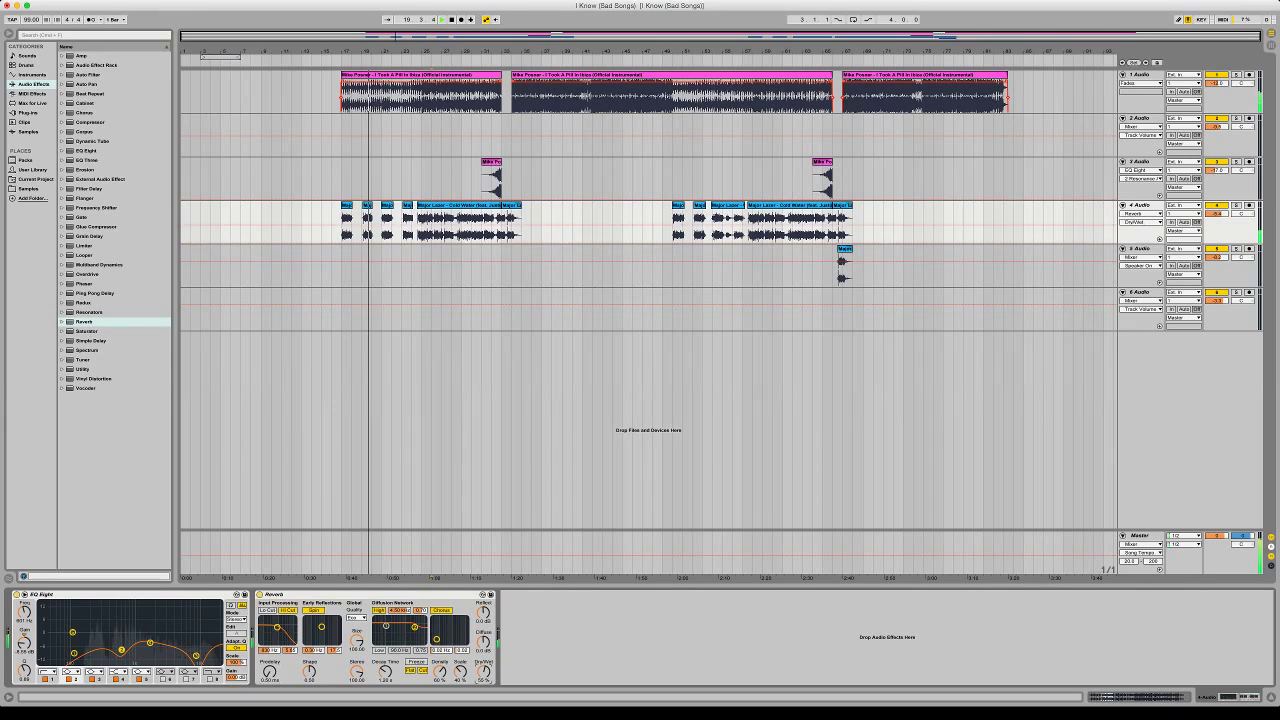
left_click_drag(385, 672, 385, 646)
left_click(356, 618)
left_click(356, 638)
left_click(268, 610)
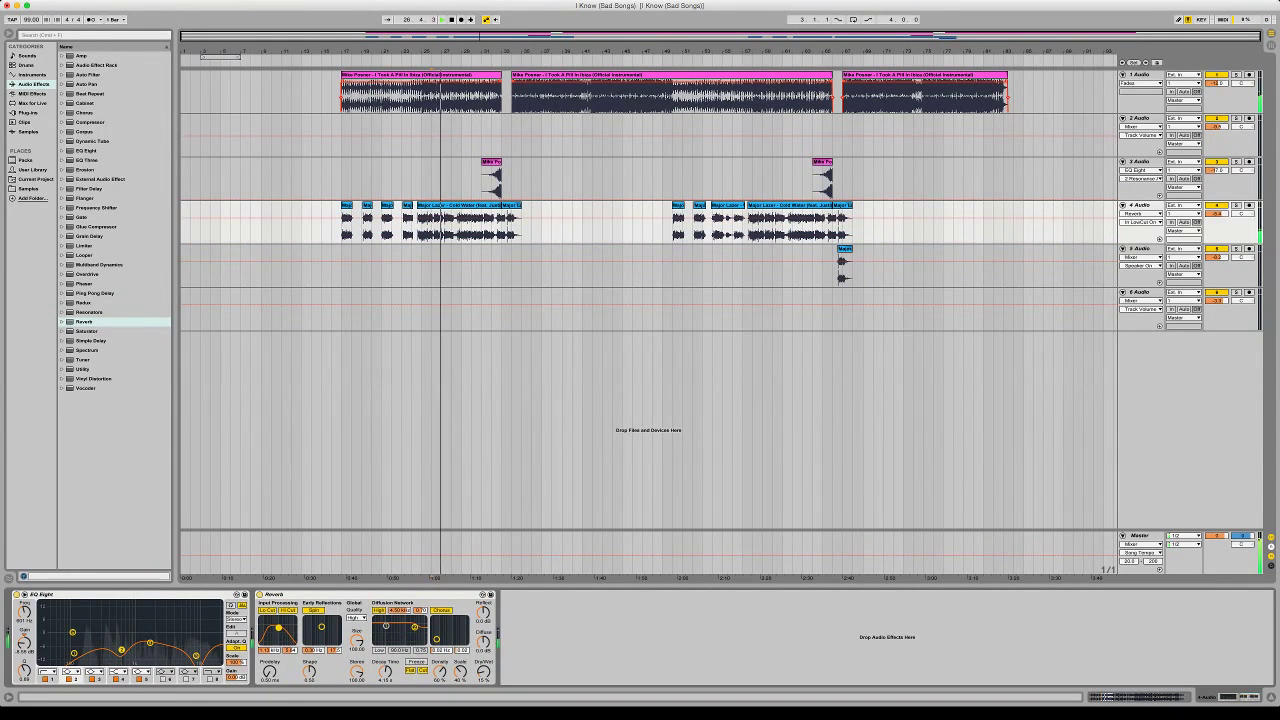
left_click_drag(484, 672, 484, 661)
Play the Cold Water vocals with the reverb from 17.1.1
key("space")
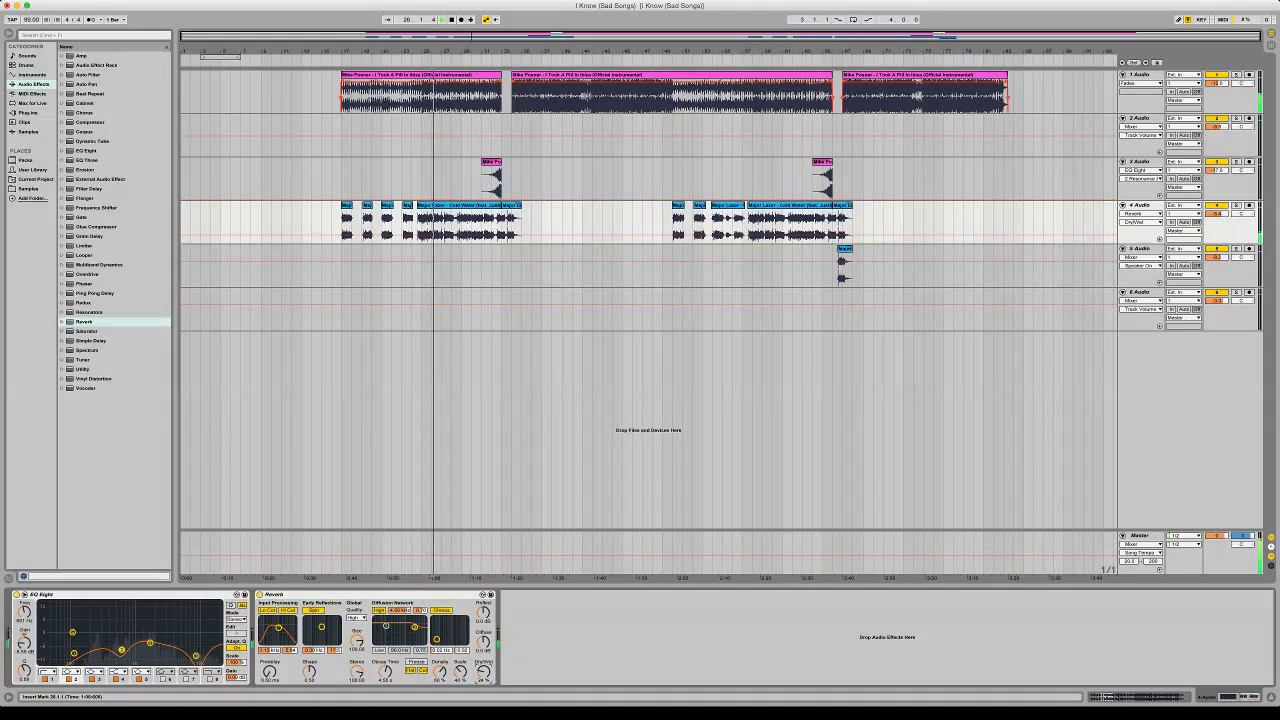
left_click(346, 205)
key("space")
key("space")
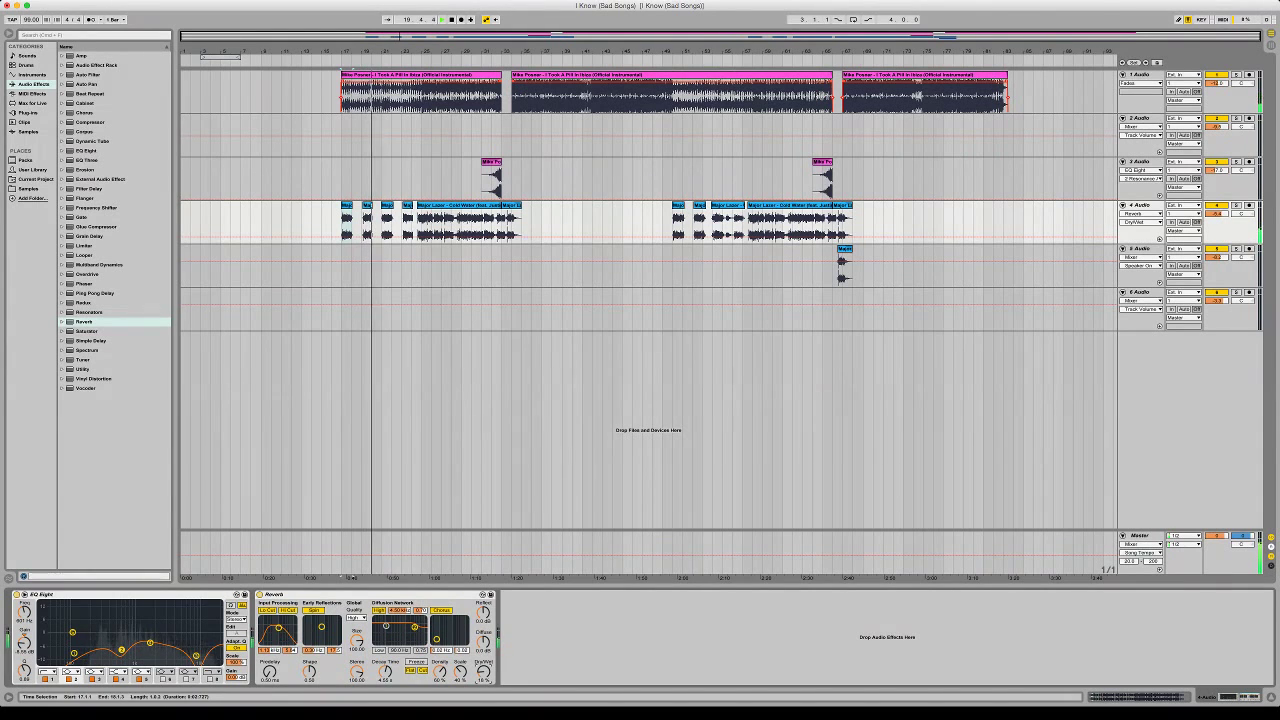
key("space")
key("space")
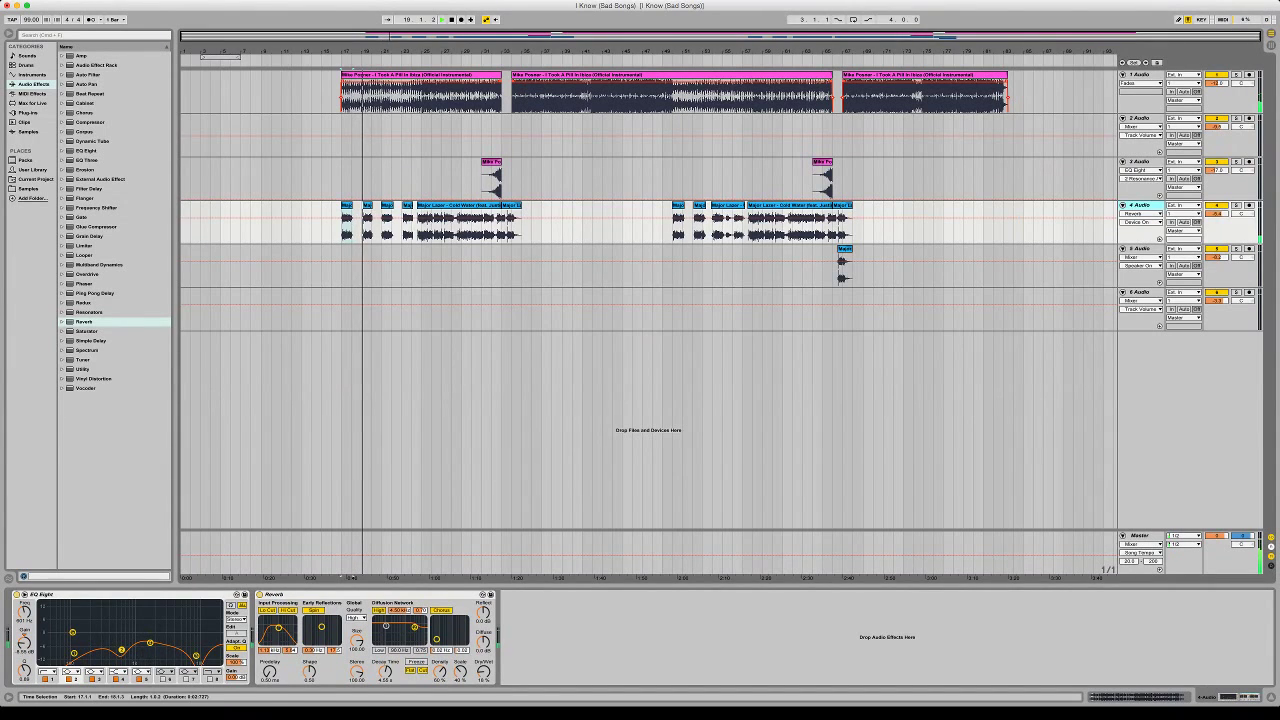
Duplicate the Cold Water vocal track and remove the Reverb from the copy
key("super+d")
mouse_move(872, 266)
left_mouse_down()
mouse_move(415, 266)
mouse_move(592, 266)
left_mouse_up()
left_click(592, 266)
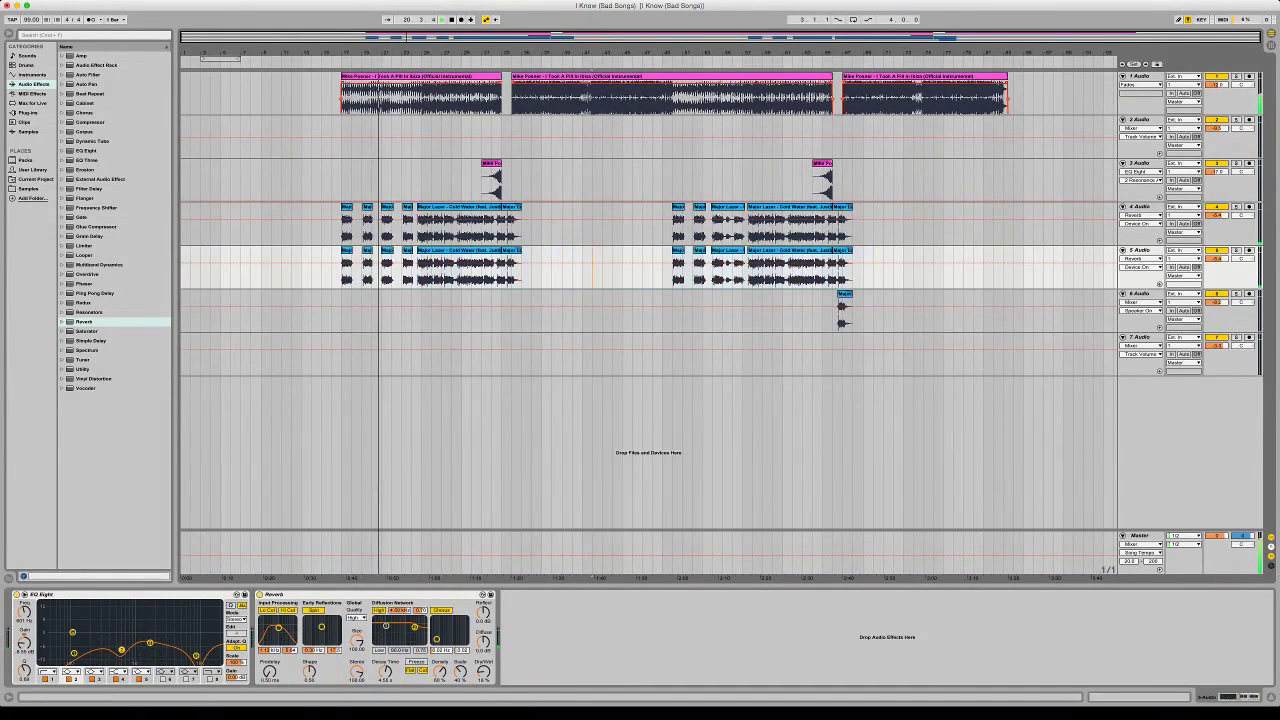
key("Delete")
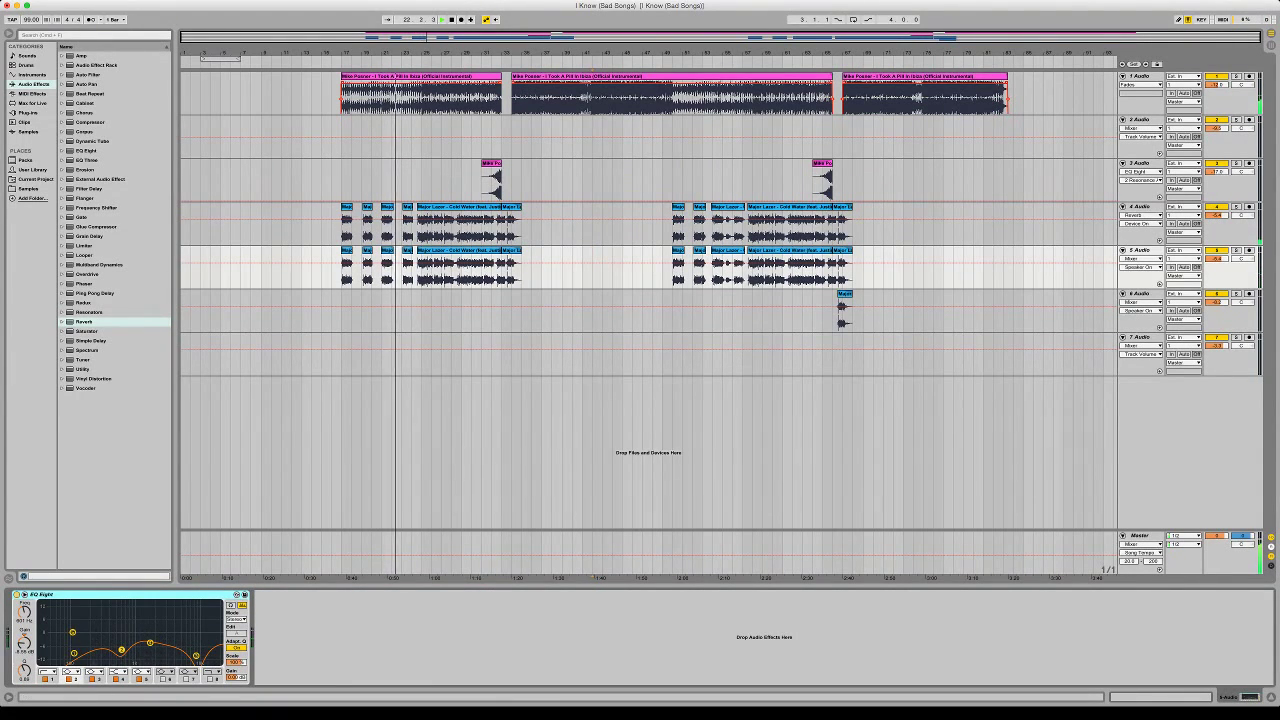
Add a Simple Delay to the duplicated vocal track with linked channels, raised feedback and 100 % Dry/Wet
double_click(91, 341)
left_click_drag(303, 671, 303, 621)
left_click_drag(273, 671, 273, 628)
left_click(306, 605)
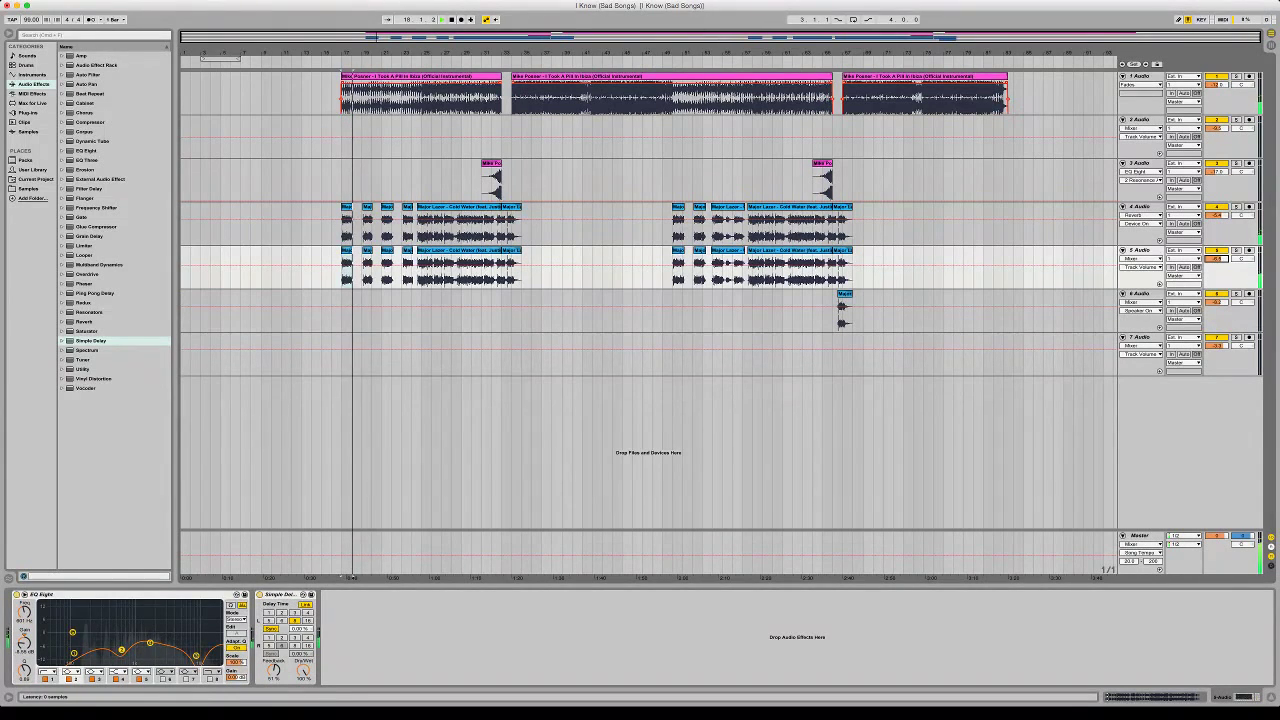
Cut away the beginnings of the first four short vocal clips on the delay track so only their endings remain
left_click_drag(341, 52, 417, 153)
key("space")
key("space")
left_click_drag(417, 272, 461, 272)
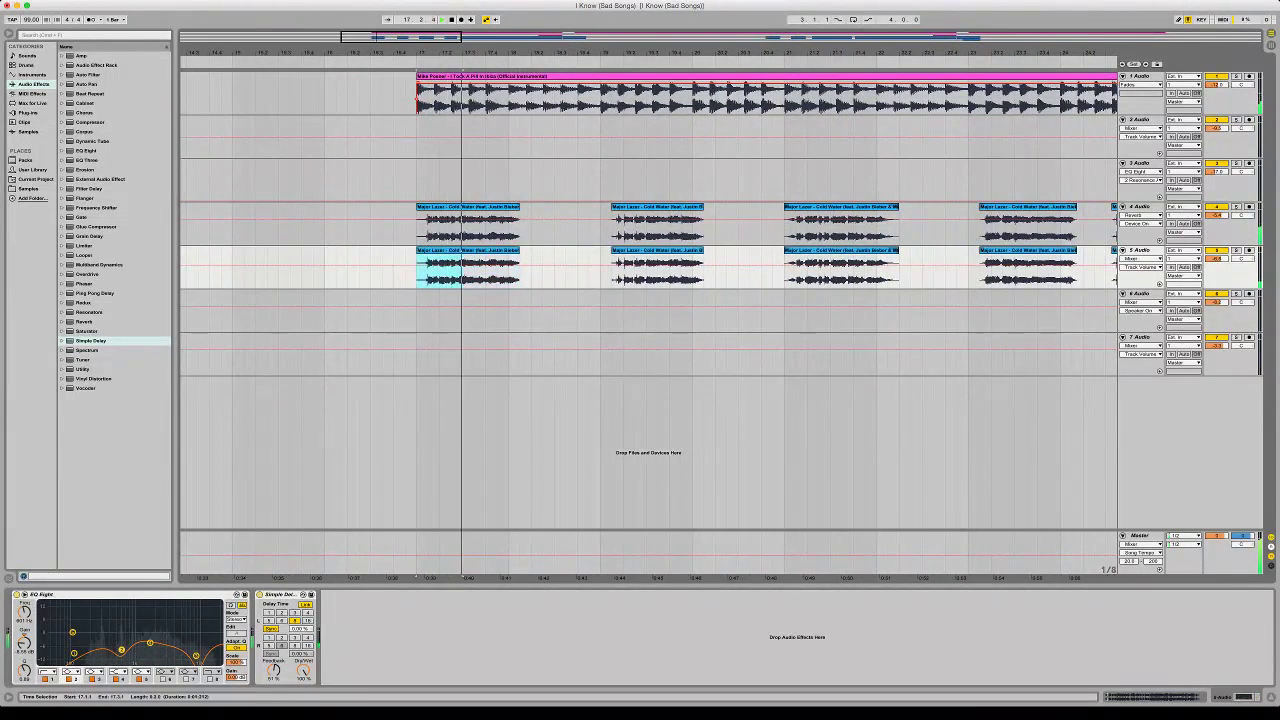
key("Delete")
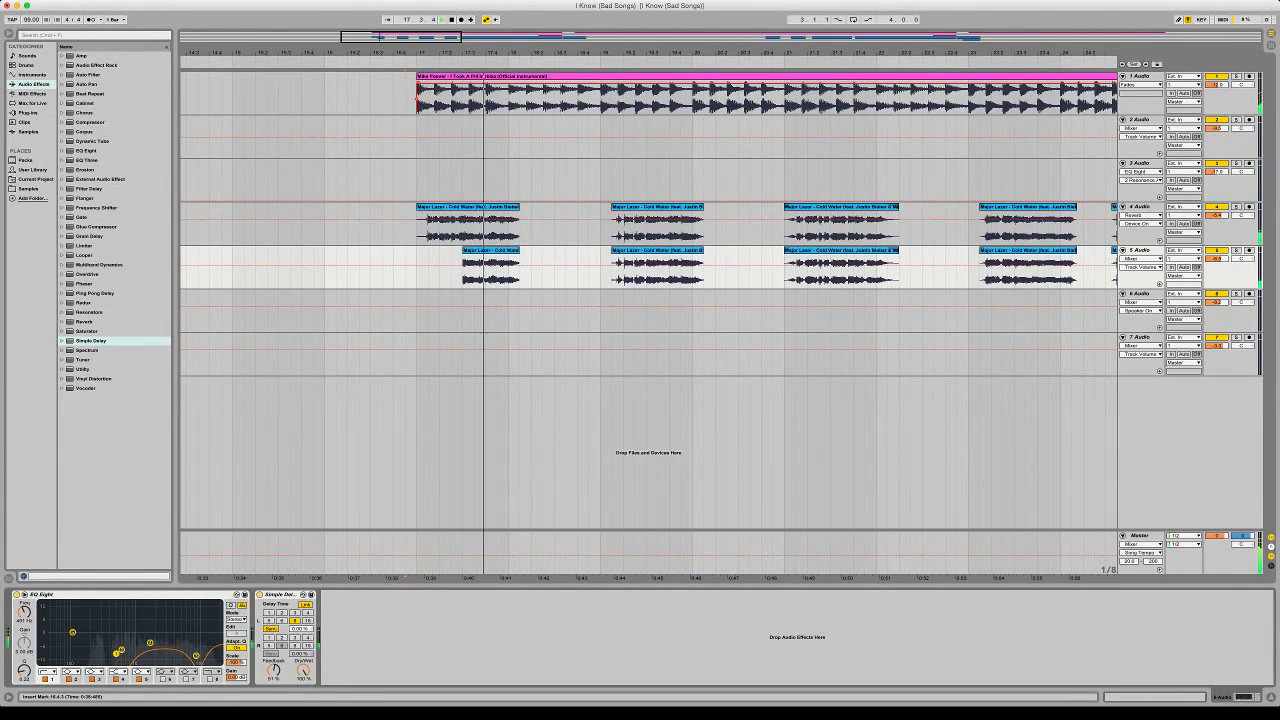
left_click_drag(588, 270, 646, 270)
key("Delete")
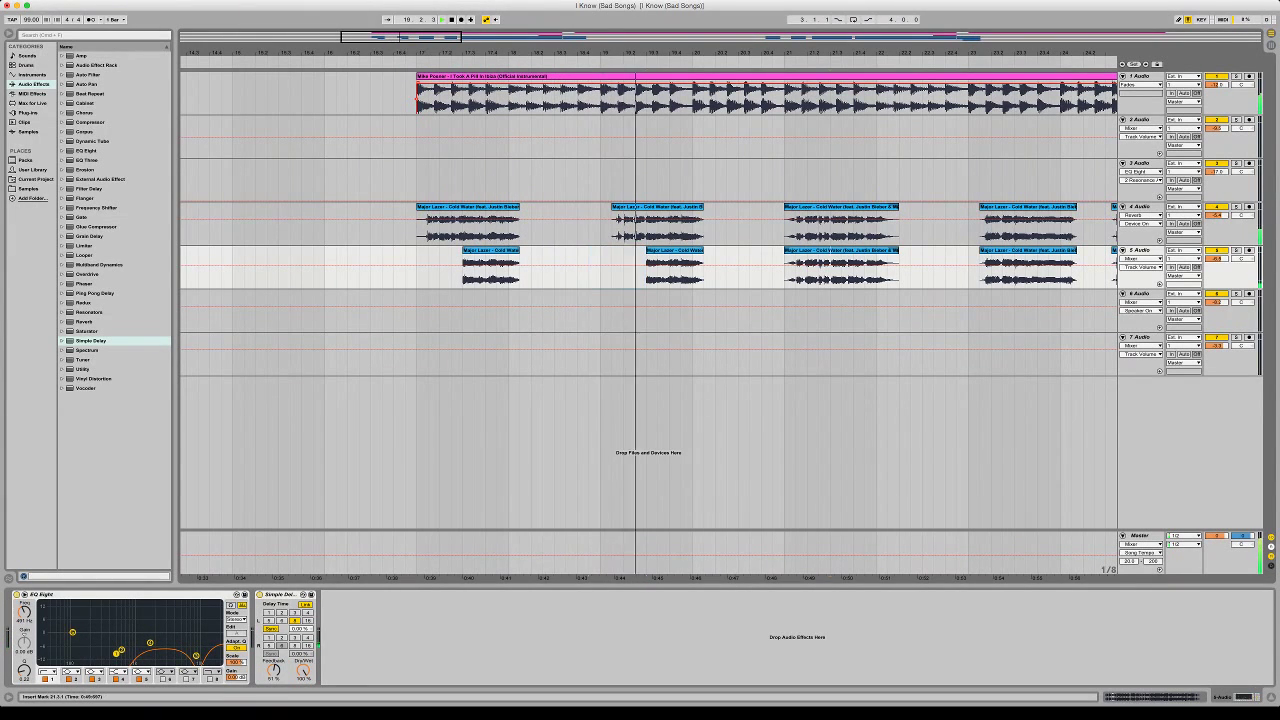
left_click_drag(829, 270, 760, 270)
key("Delete")
left_click_drag(1014, 270, 922, 270)
key("Delete")
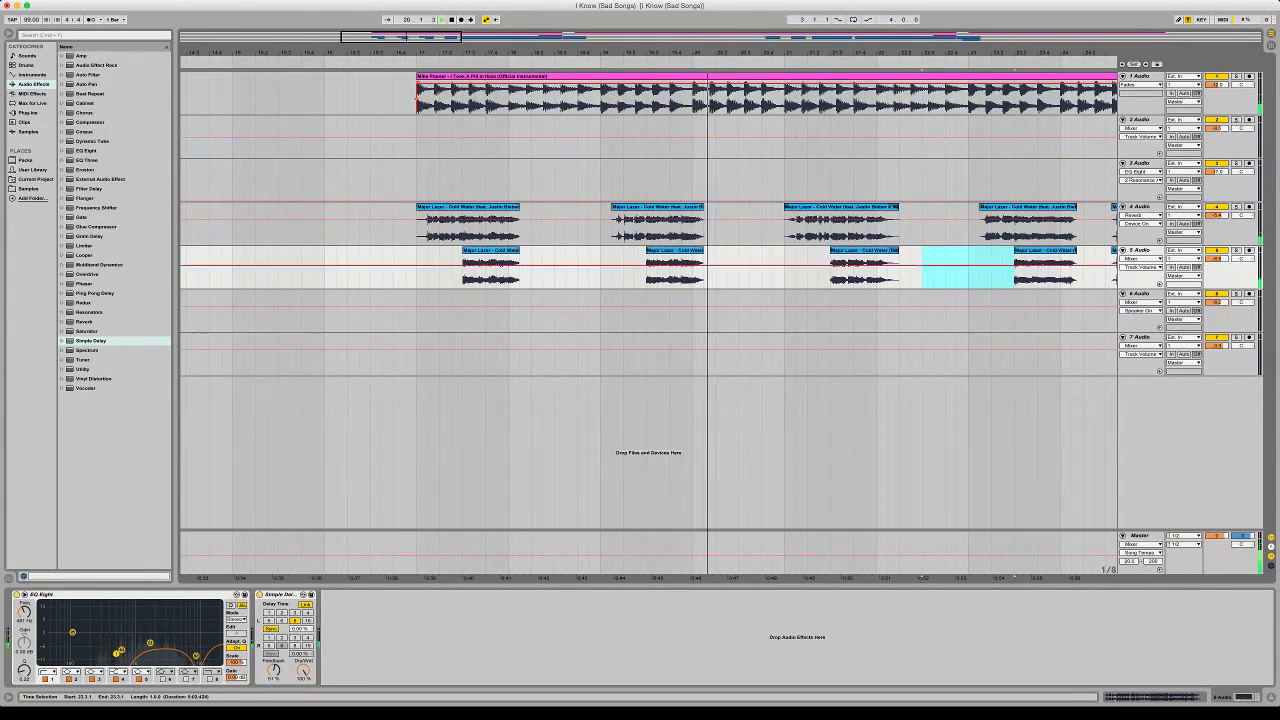
Delete the first long vocal clip and its tail clip from the delay track, and lower the track's volume
left_click_drag(1216, 258, 1216, 268)
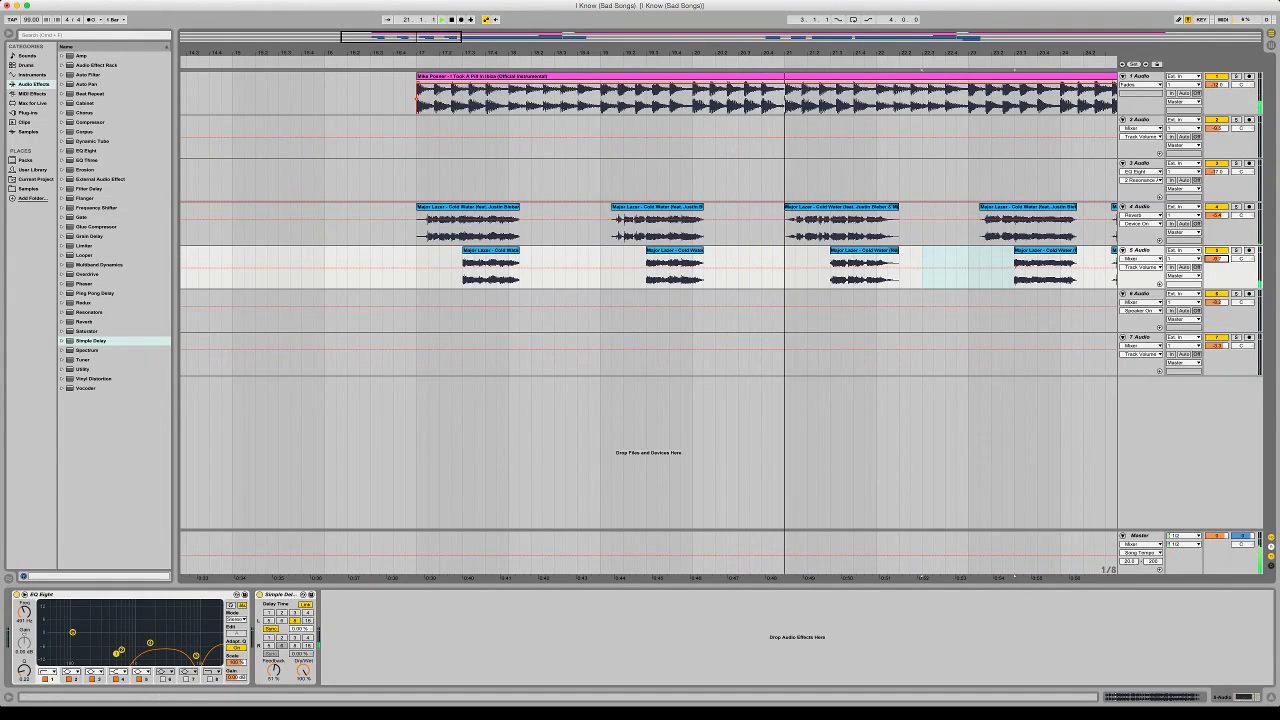
left_click_drag(461, 37, 683, 37)
left_click(640, 250)
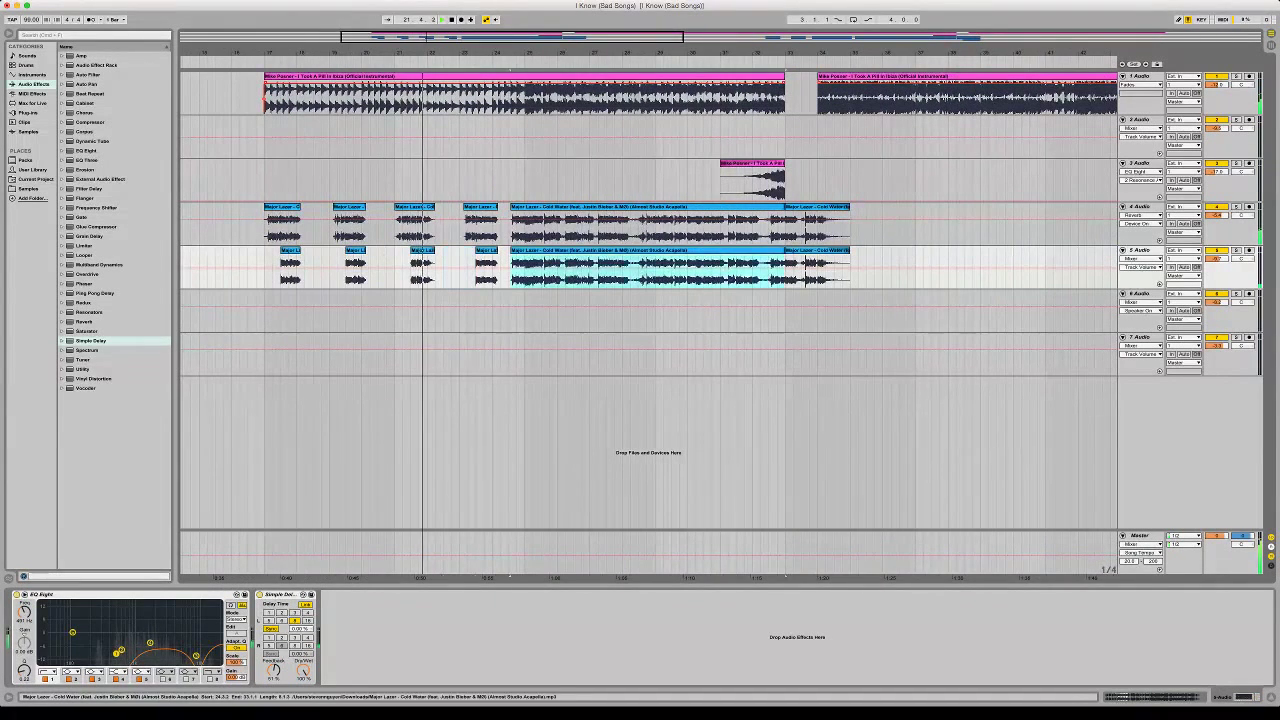
key("Delete")
left_click(816, 250)
key("Delete")
left_click_drag(1216, 258, 1216, 263)
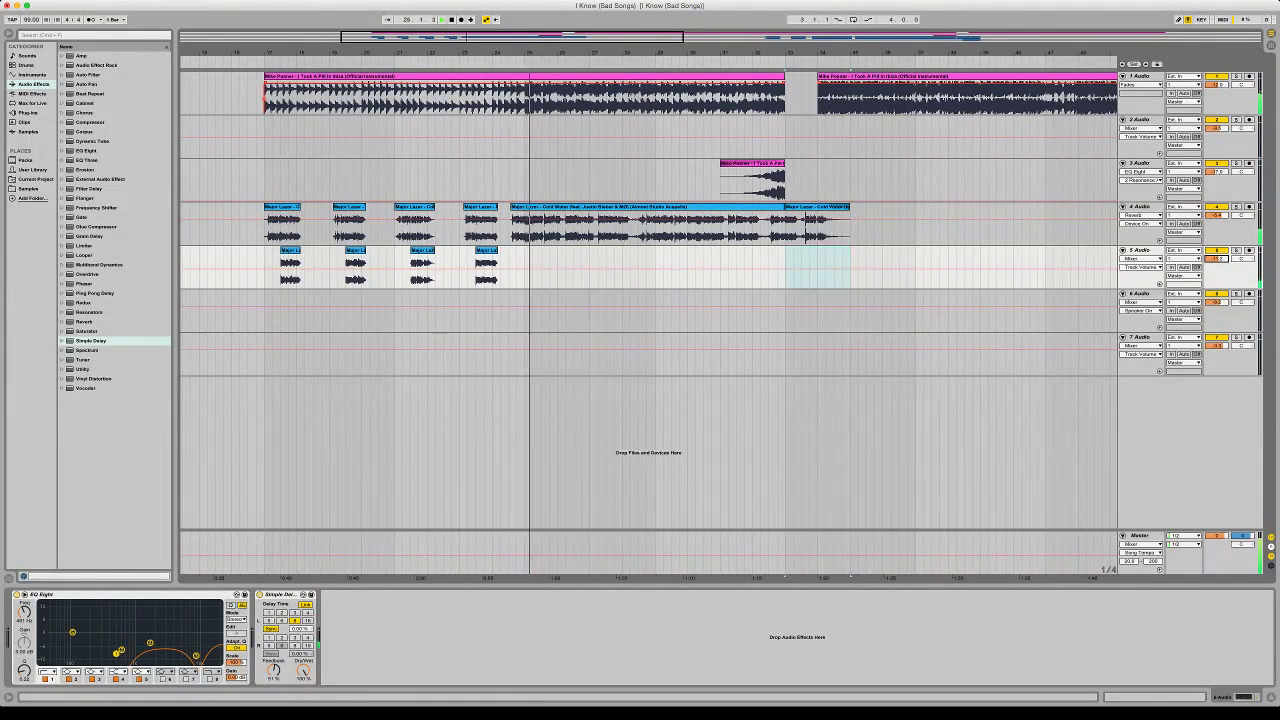
Play the delayed vocals and extend the start of the second short delay clip slightly earlier
left_click_drag(908, 52, 908, 32)
left_click(474, 268)
key("space")
key("space")
left_click_drag(525, 52, 880, 108)
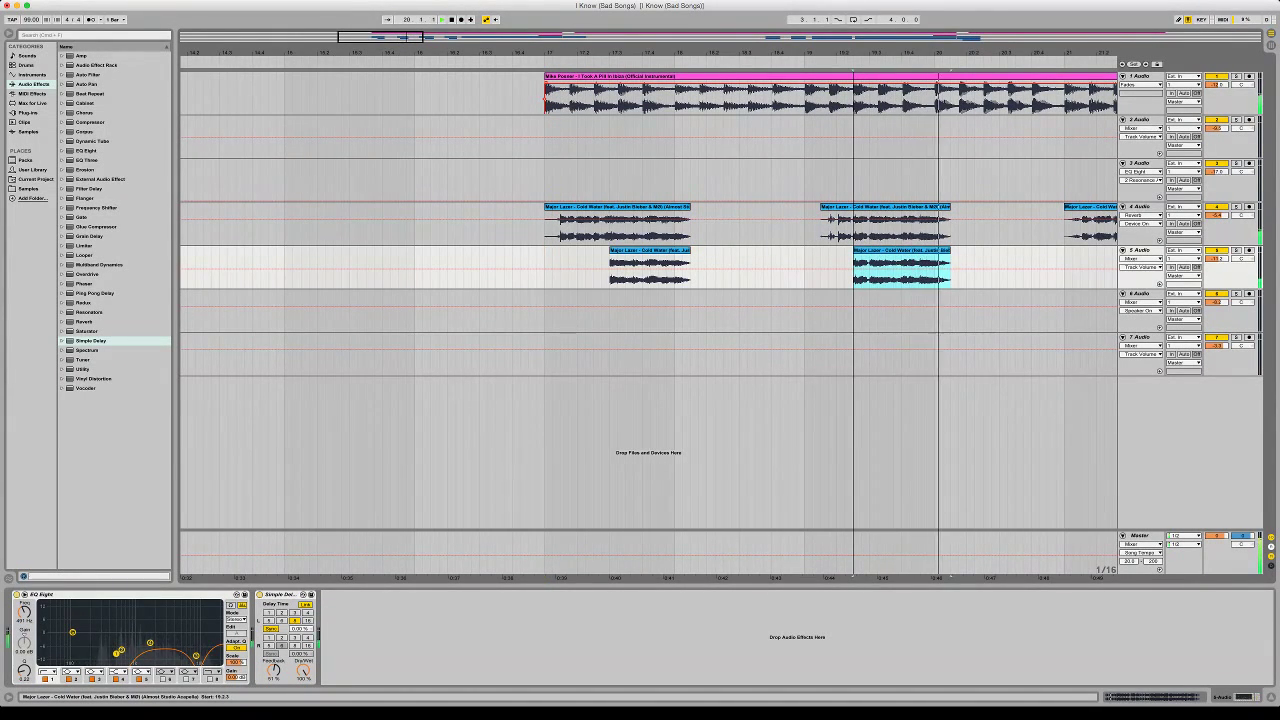
left_click_drag(853, 265, 838, 265)
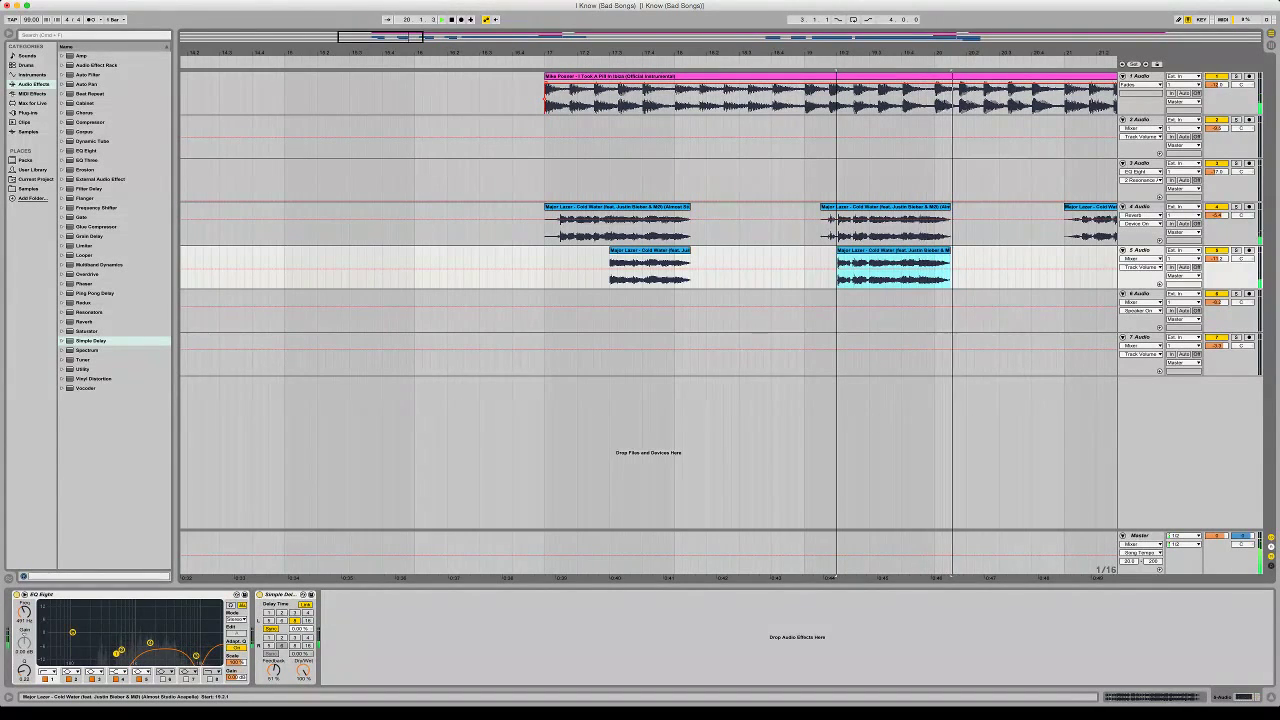
Set the Simple Delay's delay time to 16 and extend the first short delay clip's start back to 17.1.1
left_click(308, 621)
key("space")
left_click_drag(611, 250, 545, 250)
key("space")
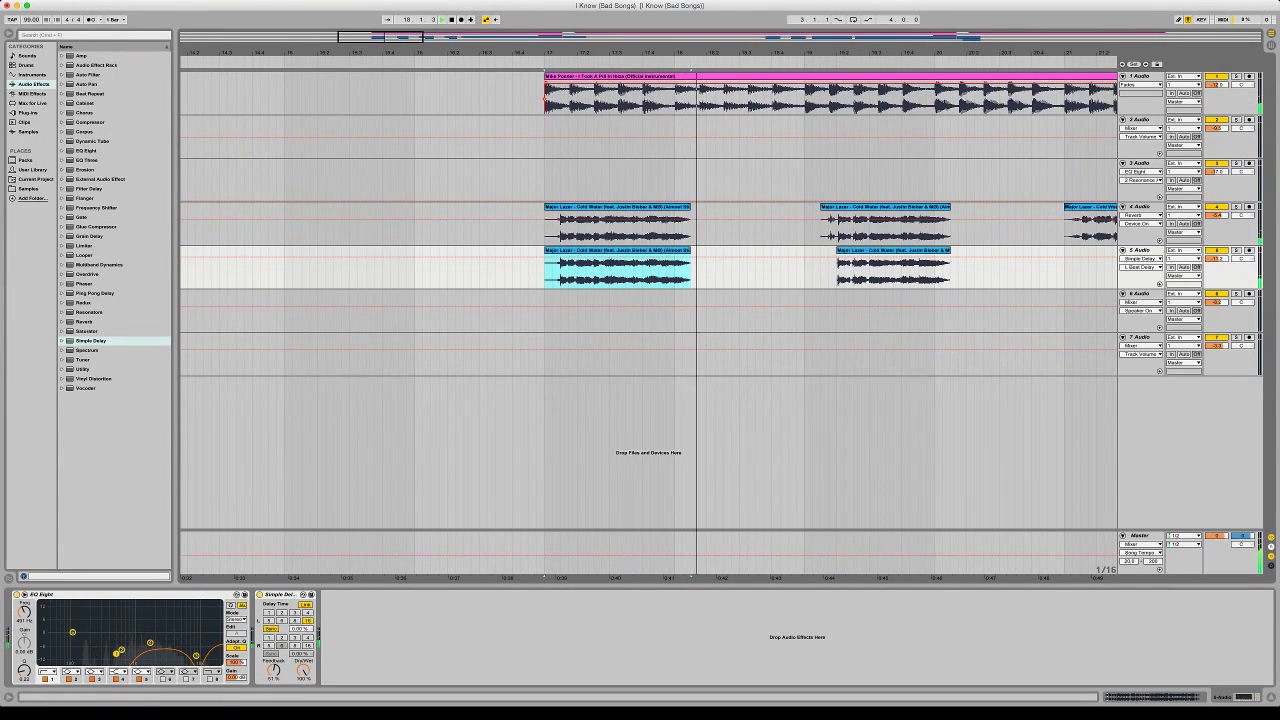
Extend the starts of the second, third and fourth delay clips to cover their full vocals, and lower the track volume to -14.7 dB
left_click_drag(1217, 259, 1217, 266)
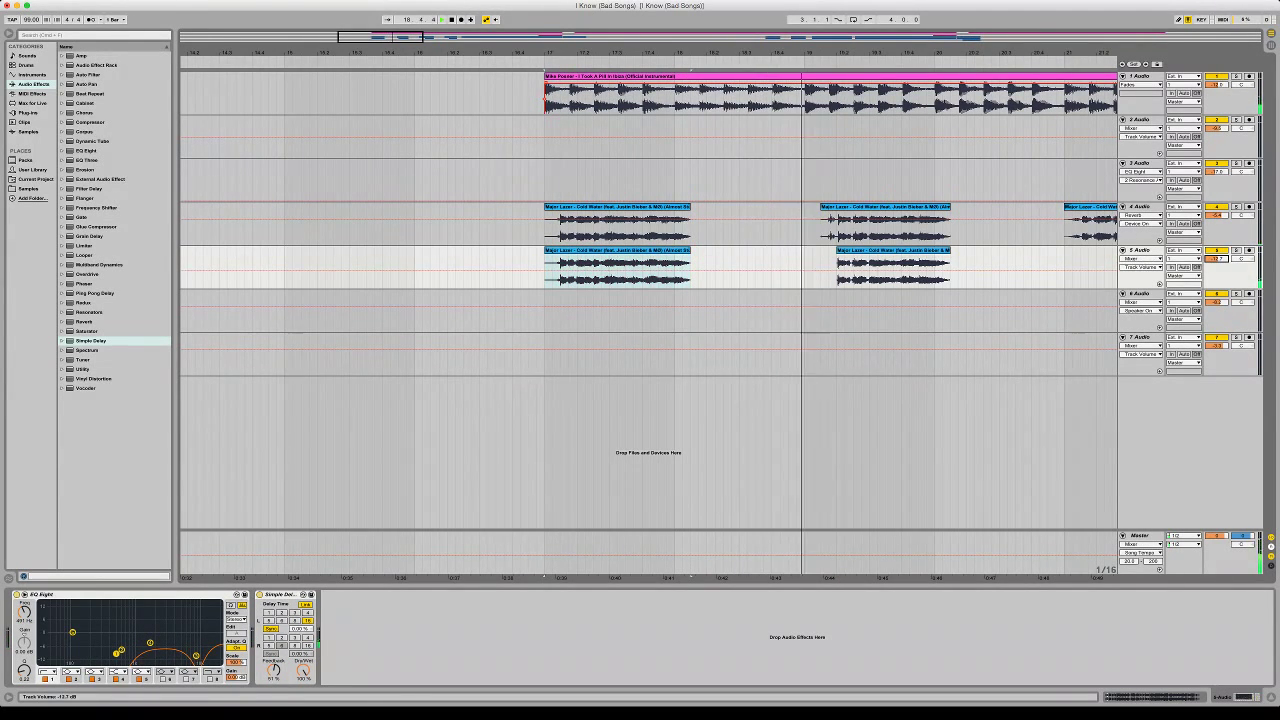
left_click_drag(836, 265, 806, 265)
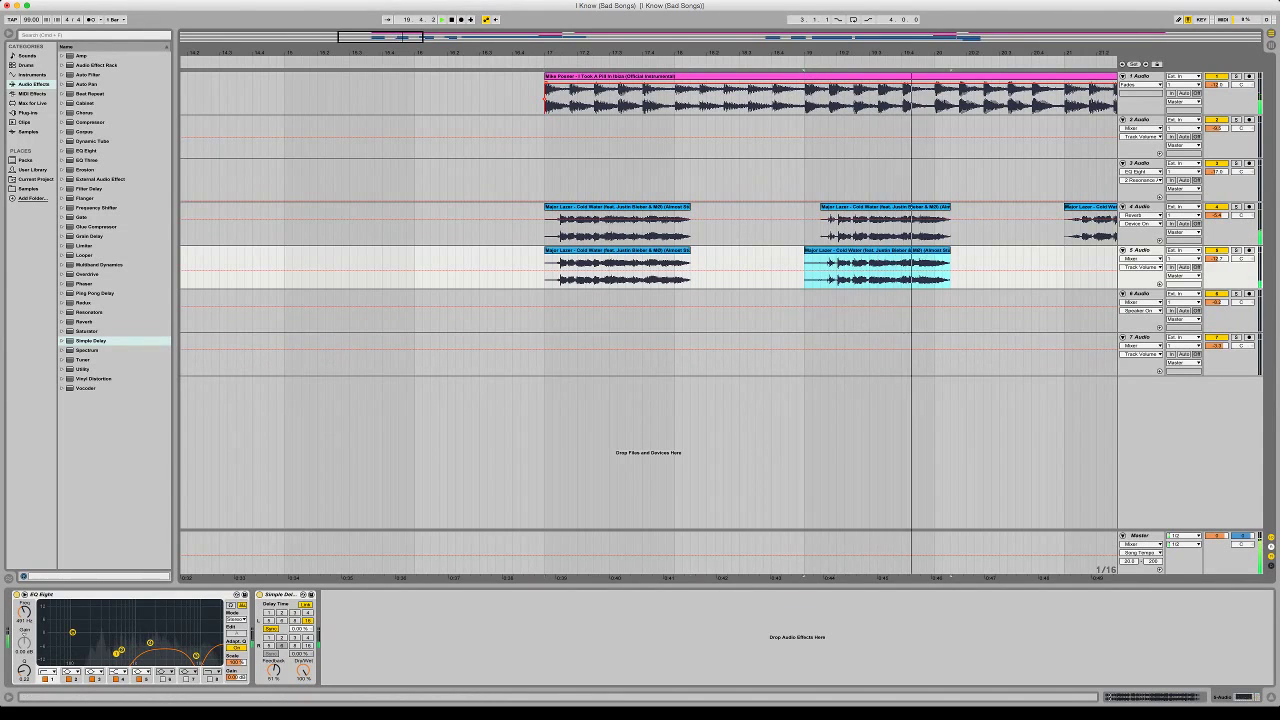
left_click_drag(698, 251, 633, 251)
left_click_drag(957, 265, 908, 265)
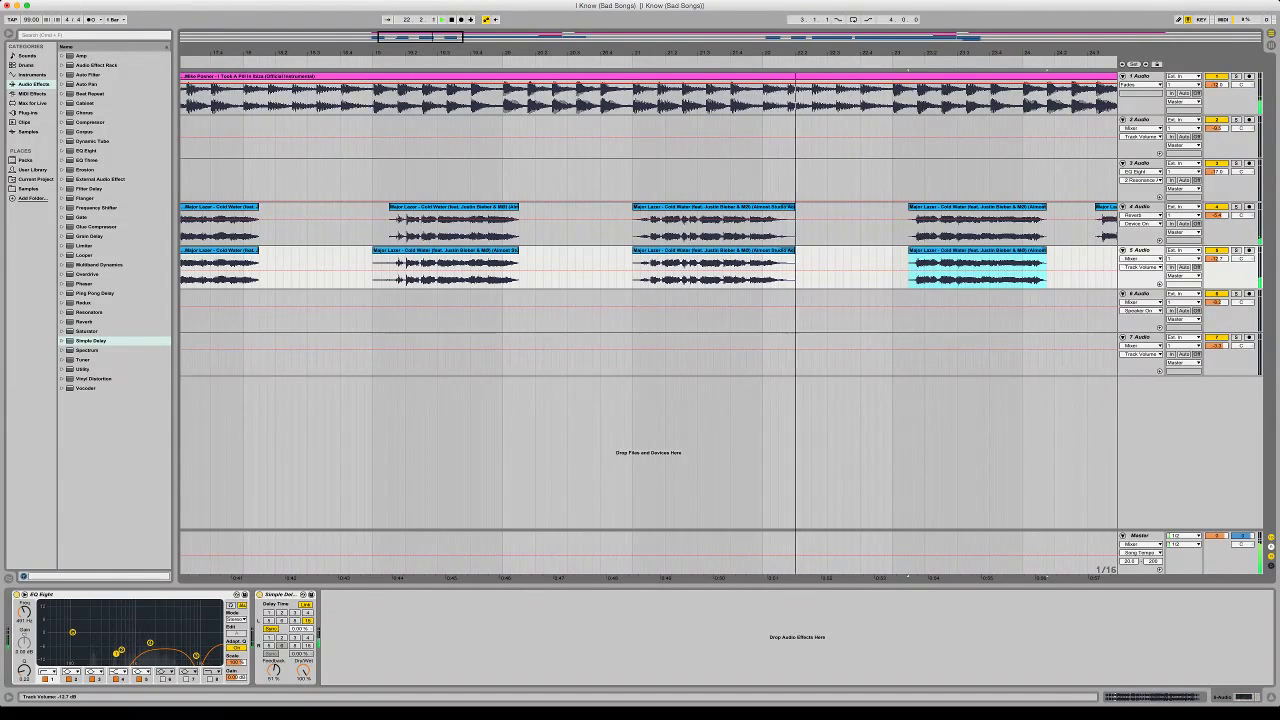
left_click_drag(1216, 259, 1216, 266)
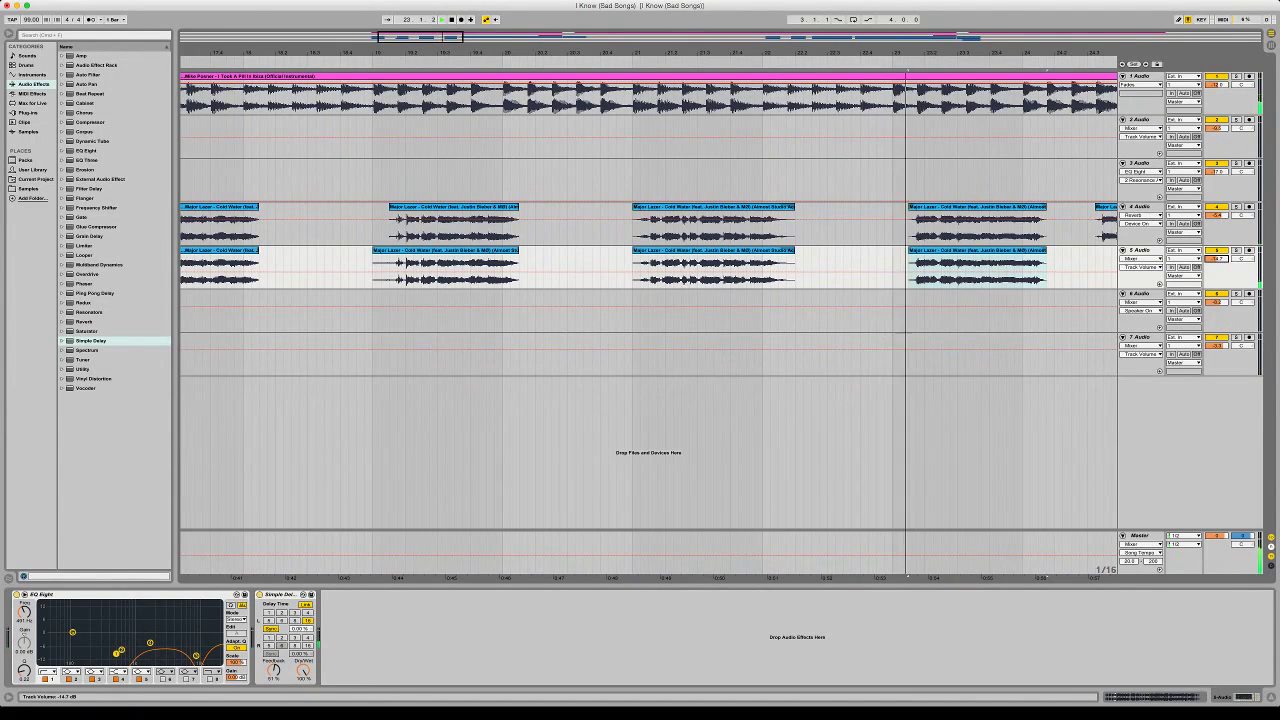
left_click_drag(661, 53, 661, 25)
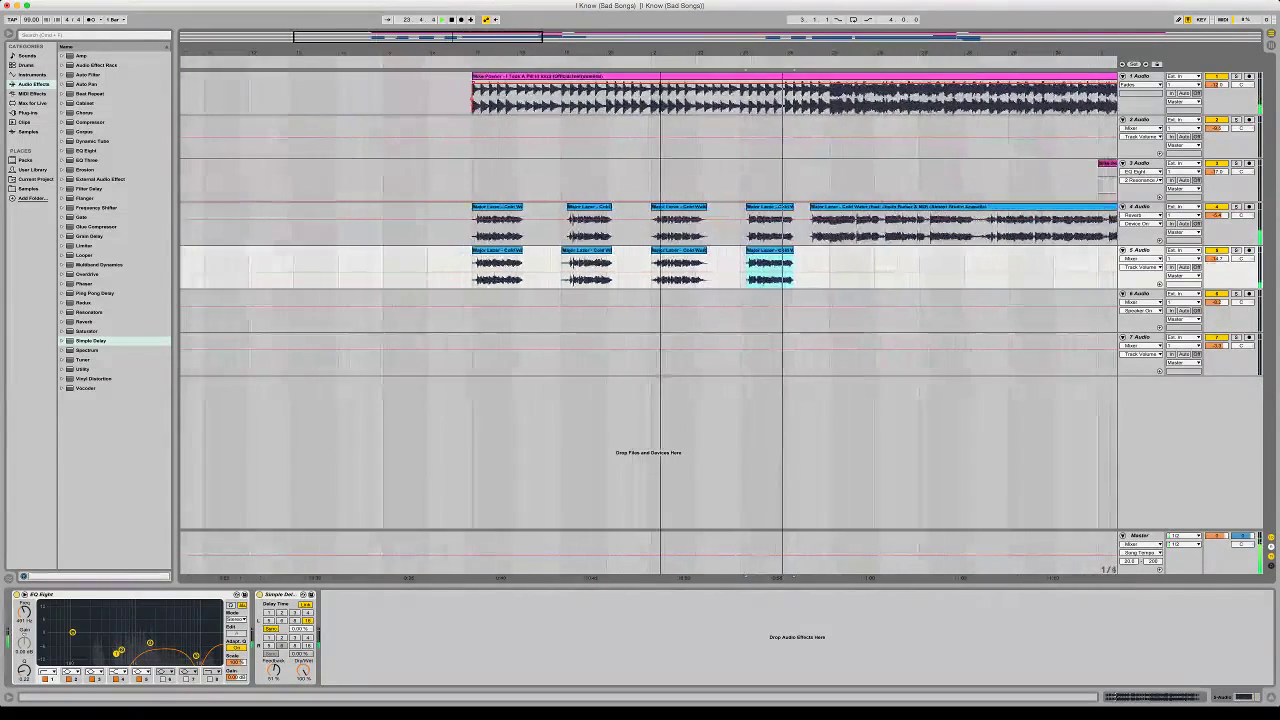
Duplicate the vocal track with the reverb and clear the selected clips on the delay track
left_click(1141, 207)
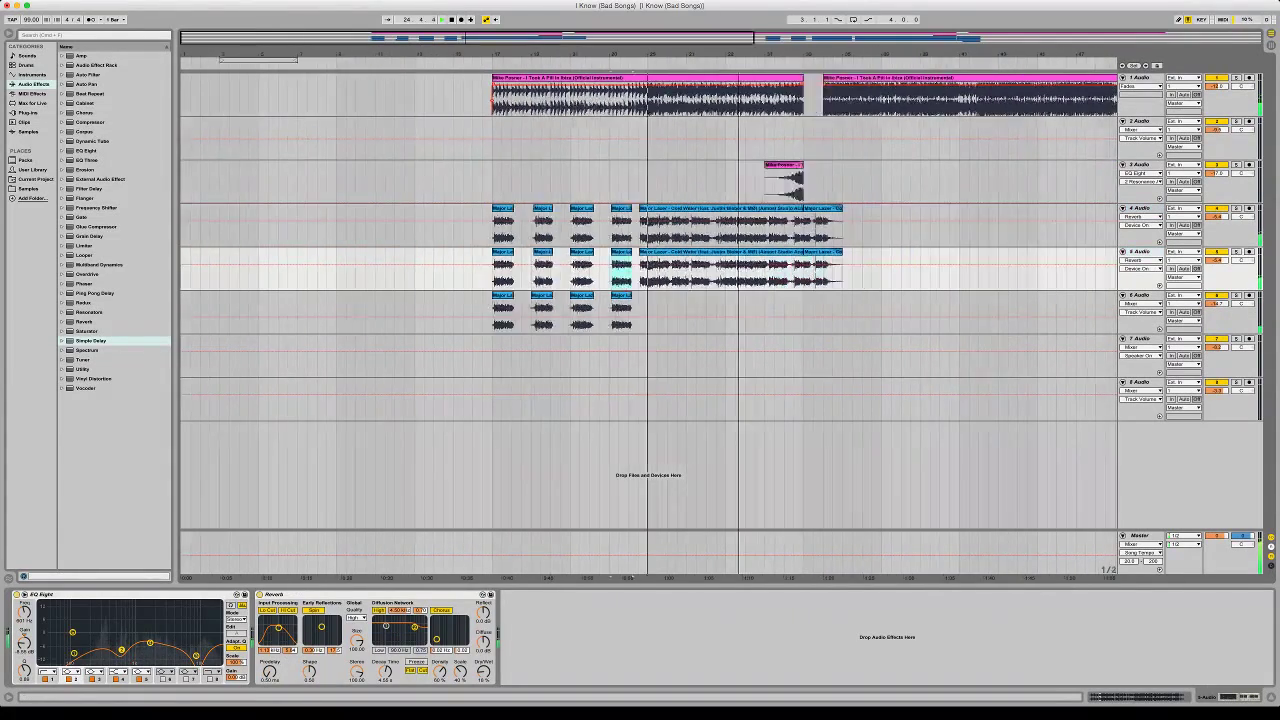
key("minus")
left_click_drag(431, 315, 314, 315)
key("Delete")
left_click(346, 270)
key("space")
key("space")
Remove the first long vocal clip and its tail from the new duplicate, and delete the Simple Delay track
left_click(466, 252)
key("Delete")
left_click_drag(502, 270, 532, 270)
key("Delete")
left_click(1141, 295)
key("Delete")
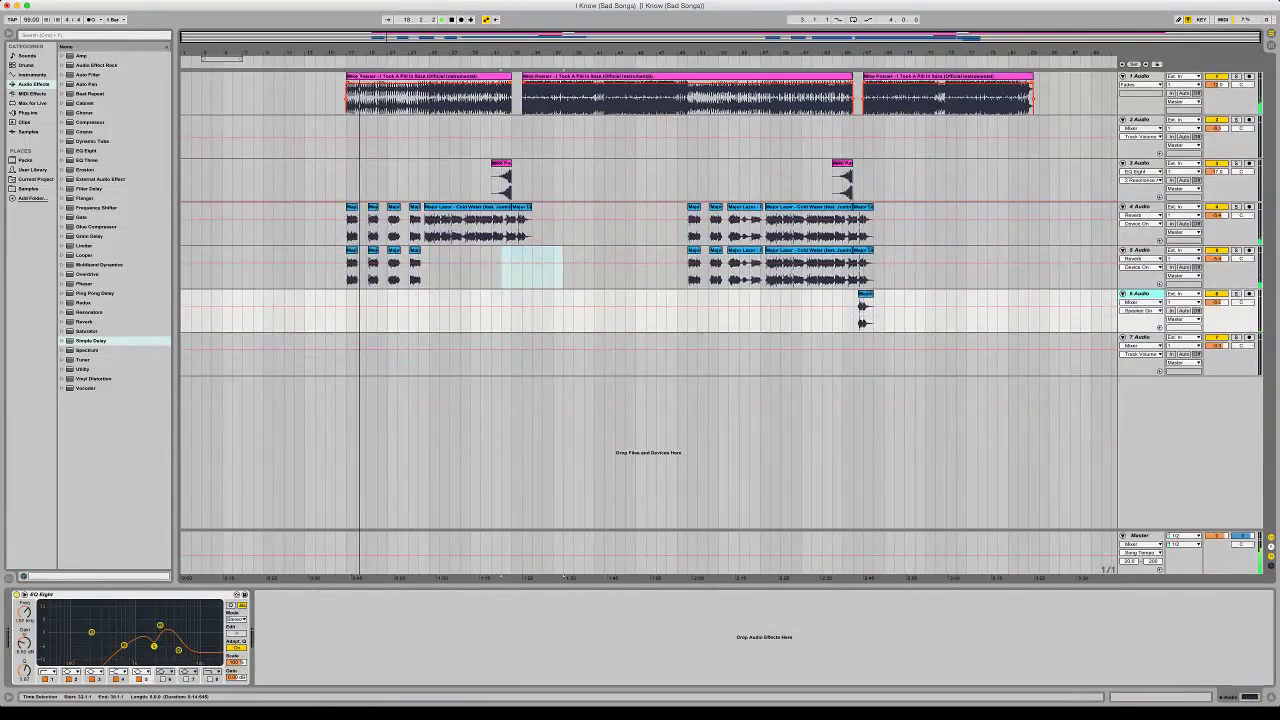
Delete the second long vocal clip and its tail clip from the duplicated reverb vocal track
left_click(808, 252)
key("Delete")
left_click(863, 251)
key("Delete")
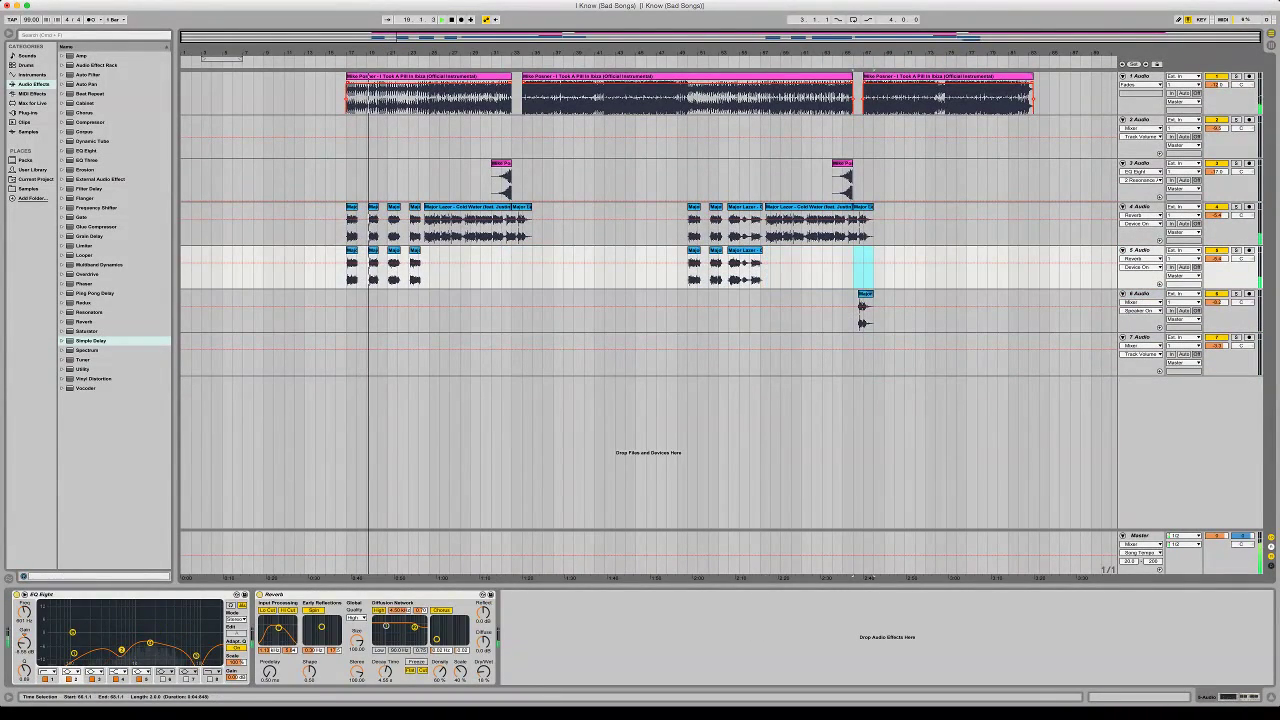
key("space")
key("space")
Move the first four short clips on the duplicated vocal track one bar later, so the first starts at 18.1.1
left_click_drag(350, 52, 515, 155)
key("x")
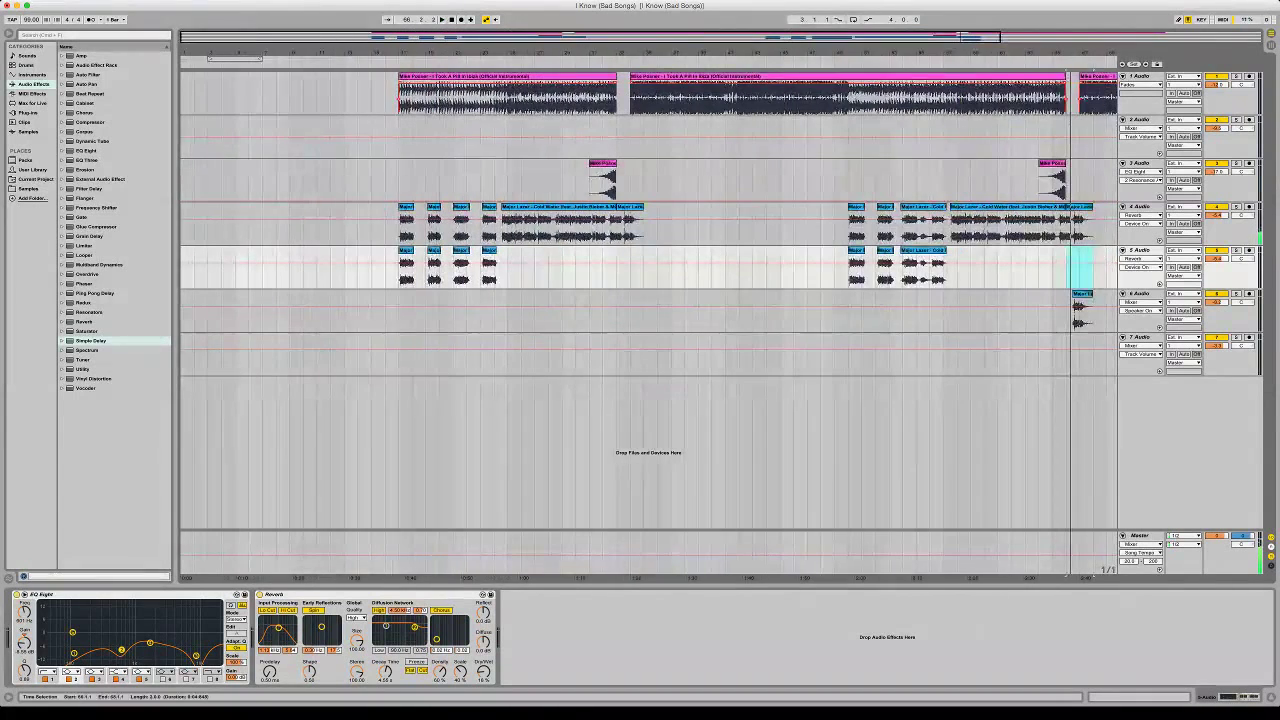
left_click(405, 251)
key("Right")
left_click(405, 251)
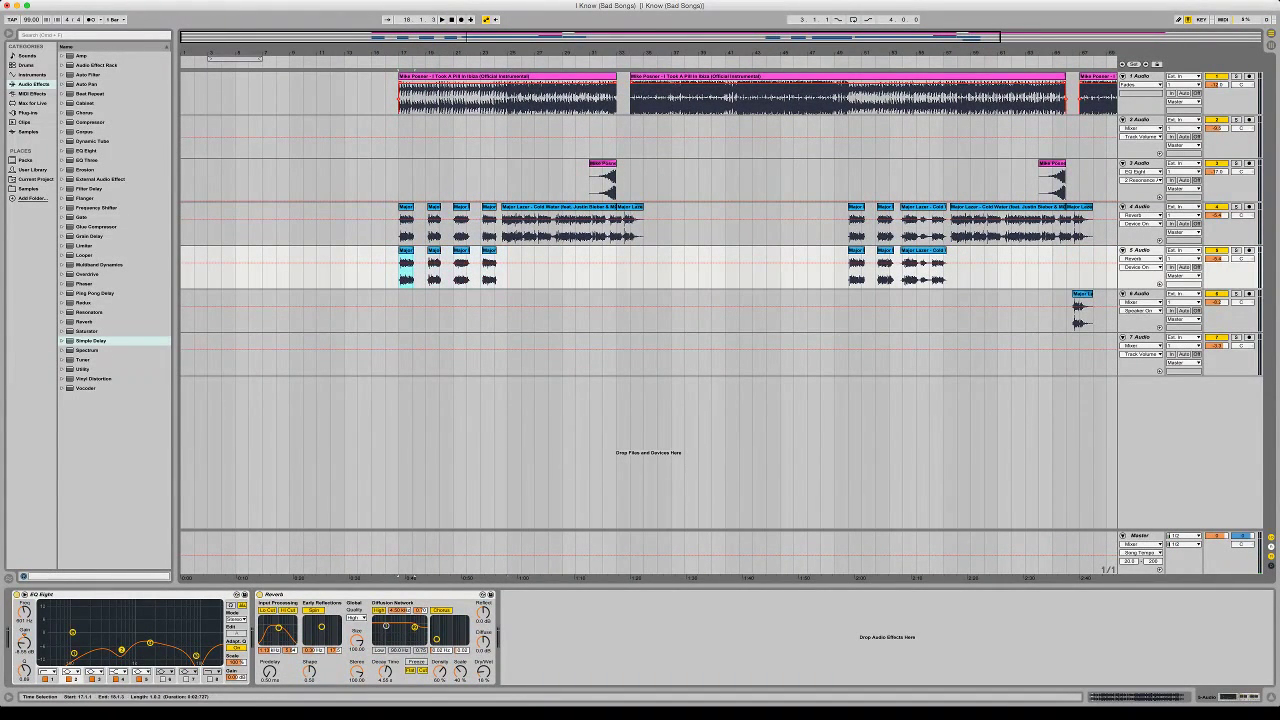
left_click_drag(405, 251, 419, 251)
left_click(402, 263)
Split the ending off the first shifted vocal clip, lower that piece's transposition and play it back
left_click_drag(420, 53, 626, 150)
double_click(622, 251)
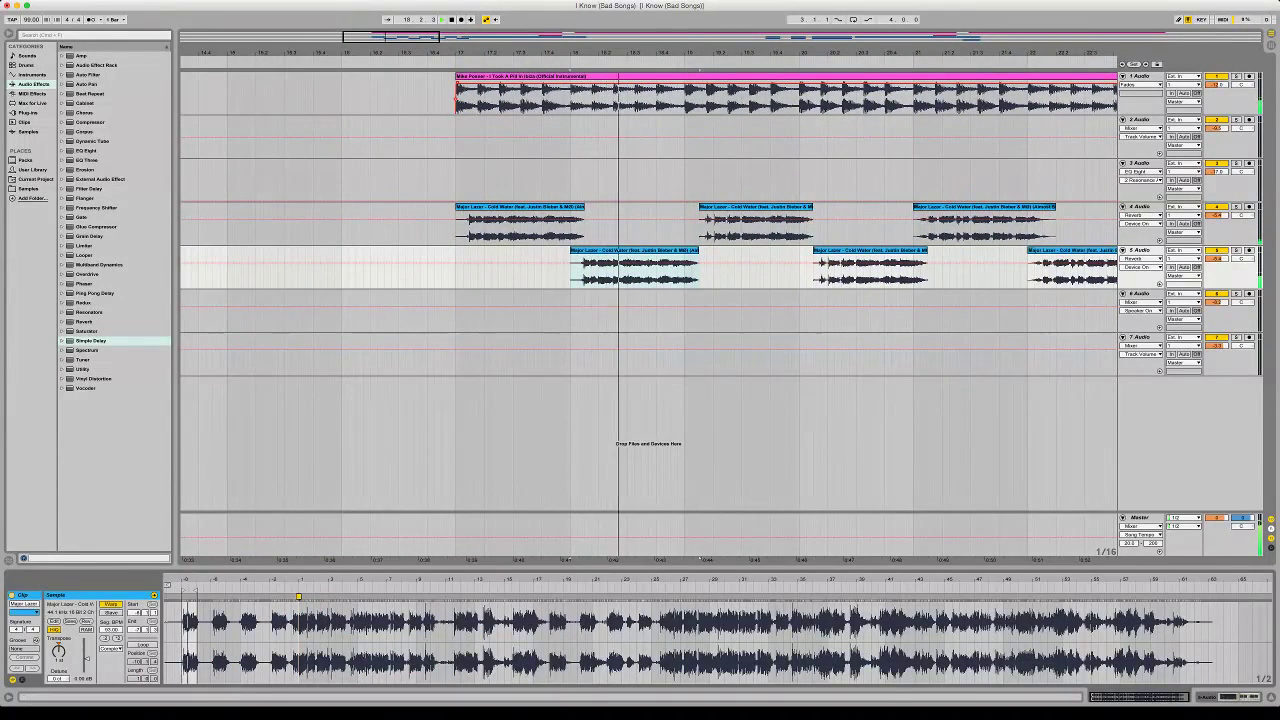
key("space")
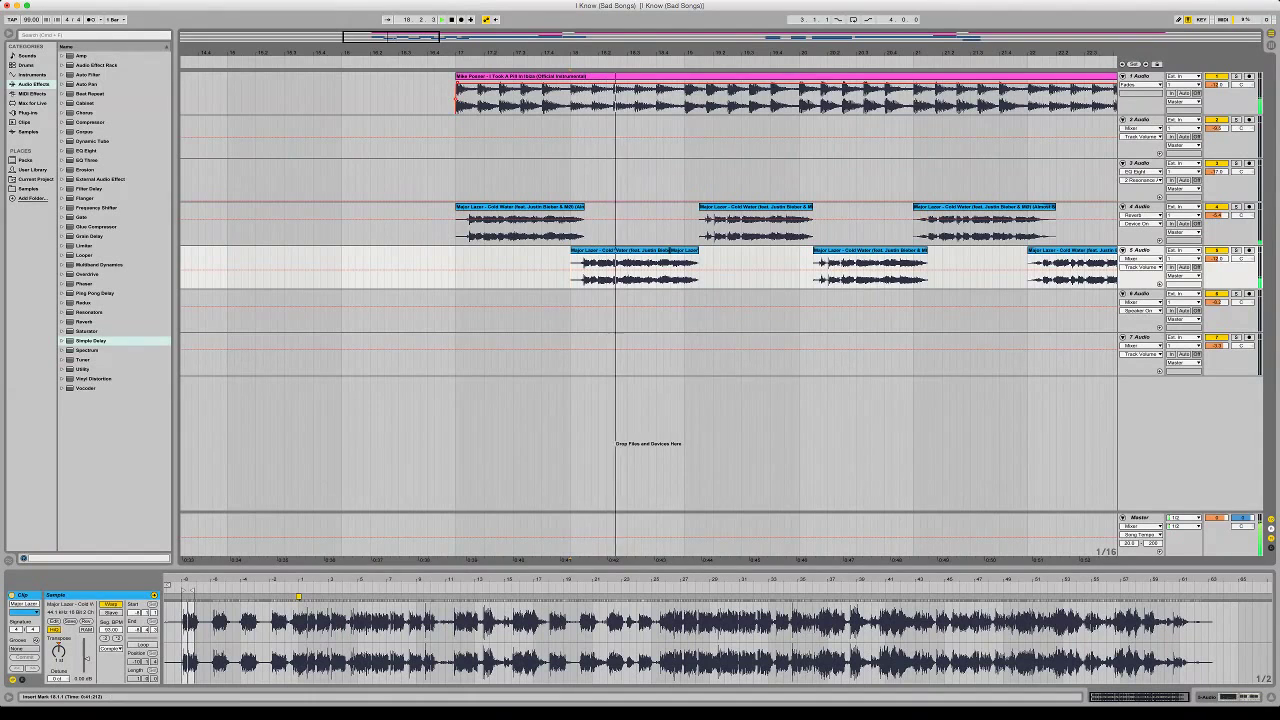
left_click(684, 250)
key("space")
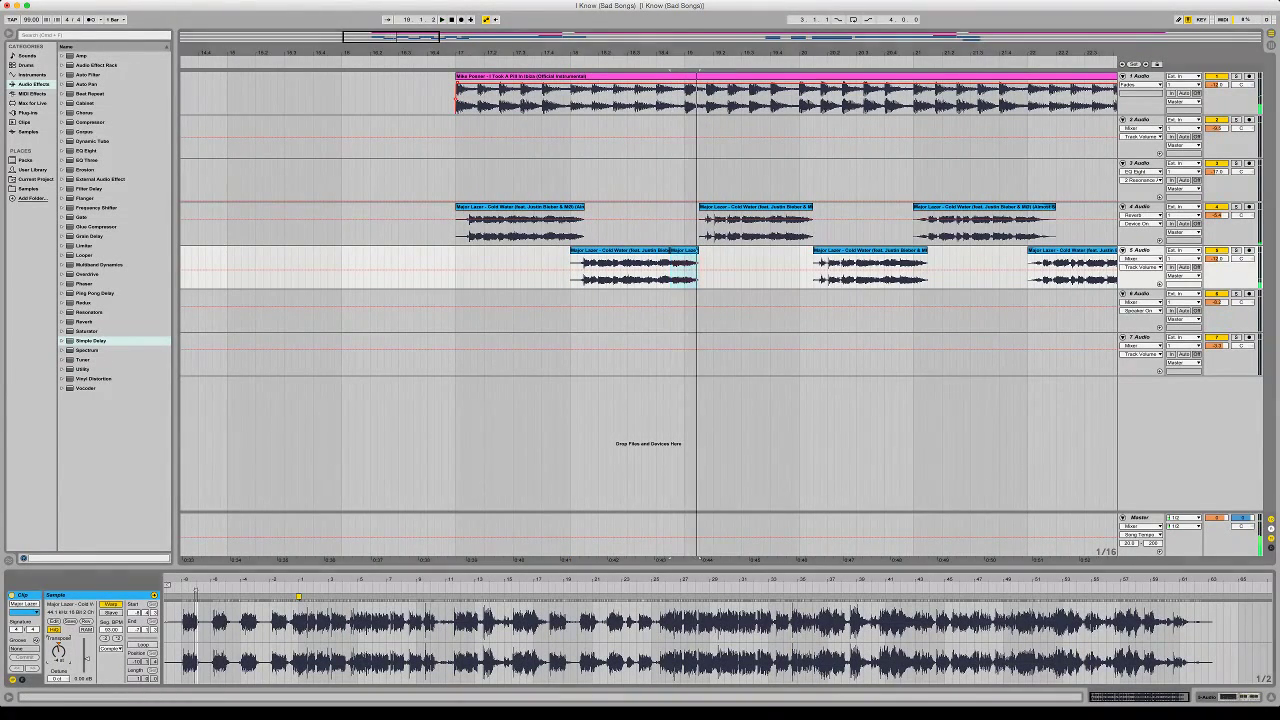
left_click(456, 312)
key("space")
Extend the transposed piece back to 18.1.1 over the whole first shifted clip, and lower the second shifted clip's transposition too
left_click_drag(671, 250, 570, 250)
left_click(58, 651)
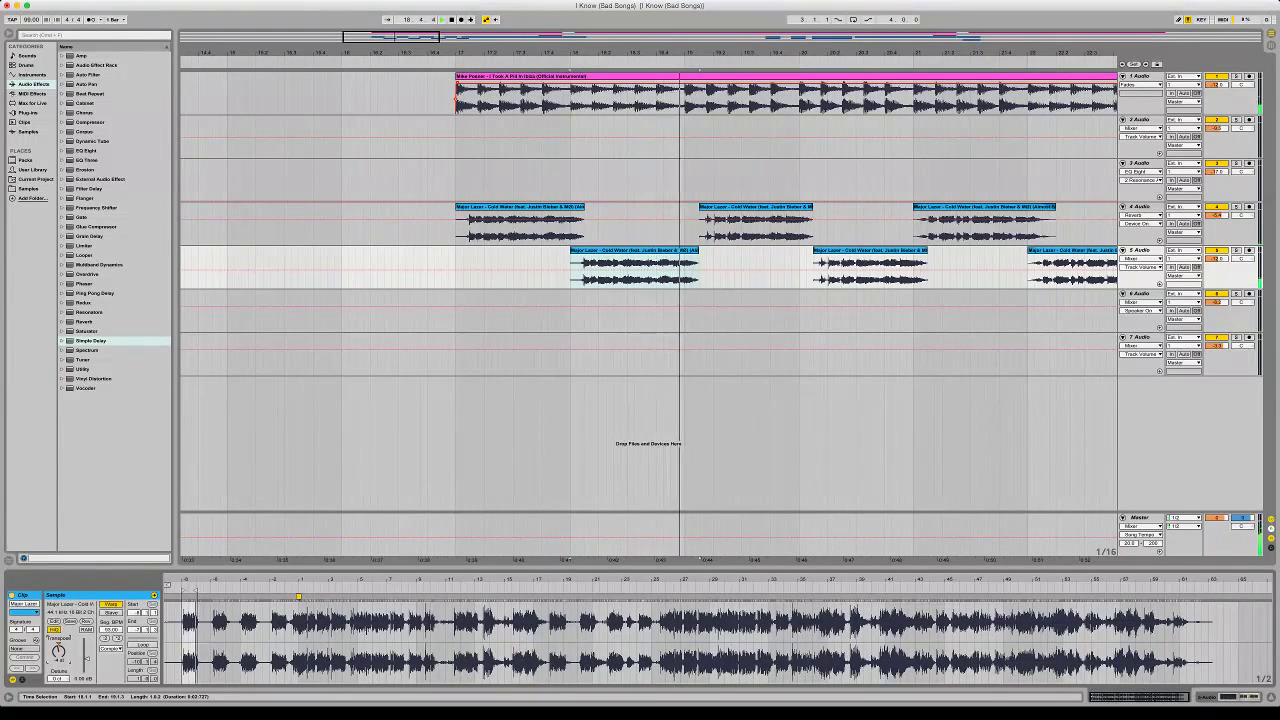
left_click(868, 250)
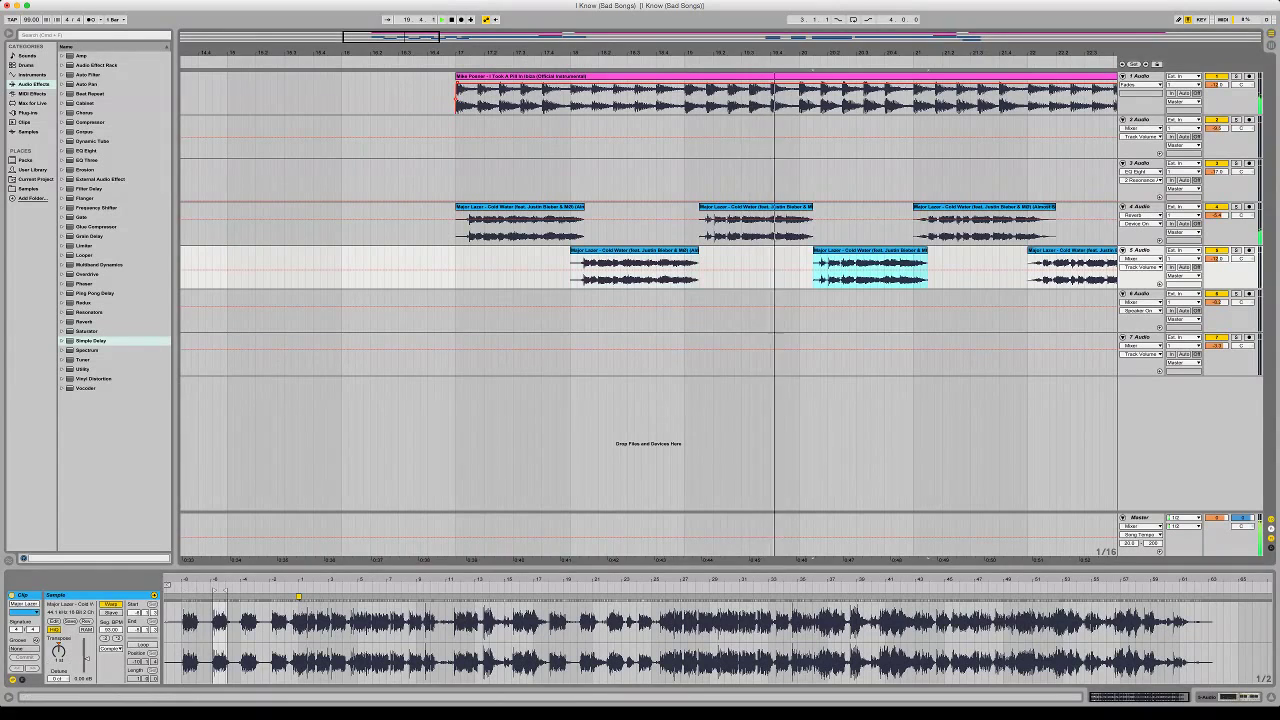
left_click(58, 651)
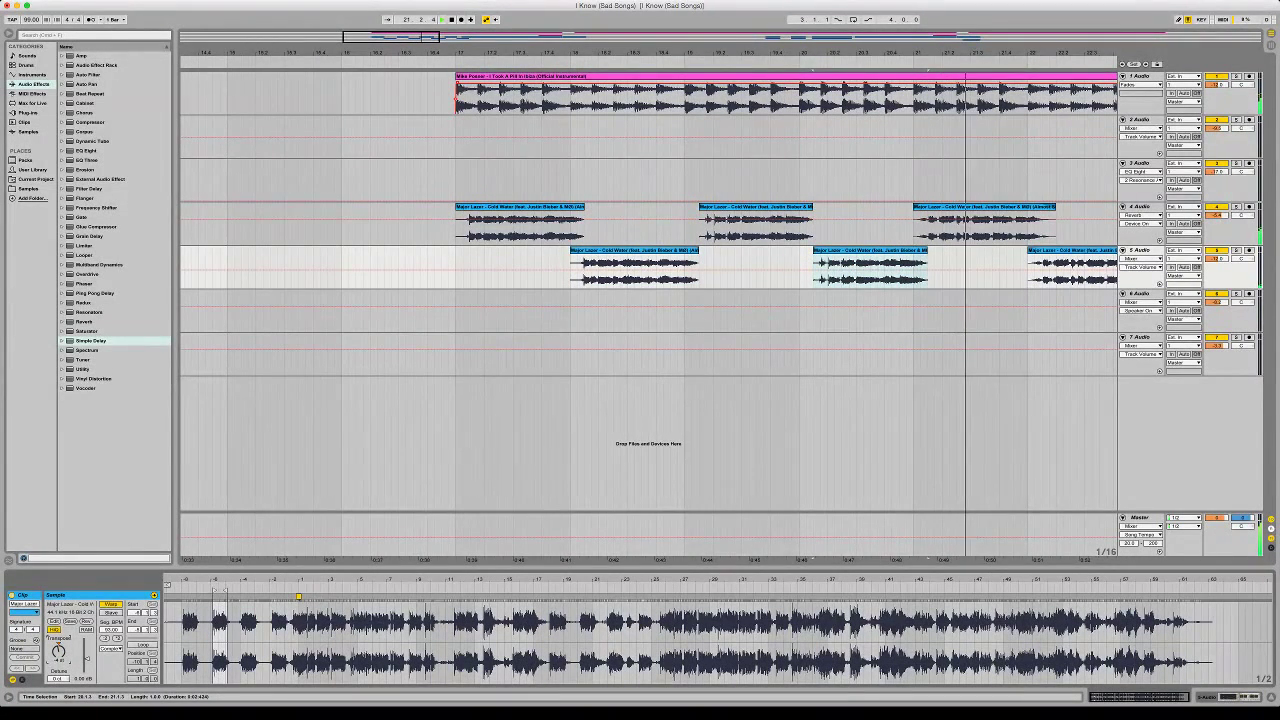
Lower the transposition of the third and fourth shifted vocal clips together
left_click_drag(709, 52, 628, 20)
left_click(749, 250)
left_click(820, 250, "shift")
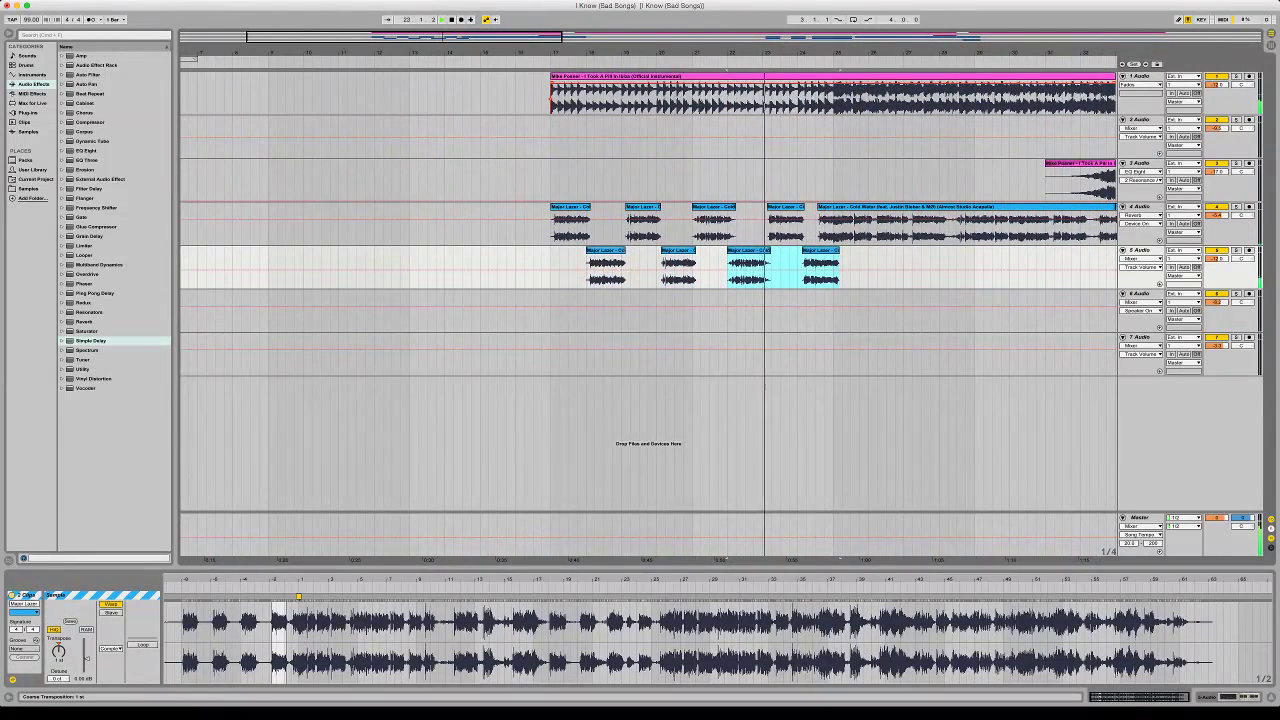
left_click(58, 651)
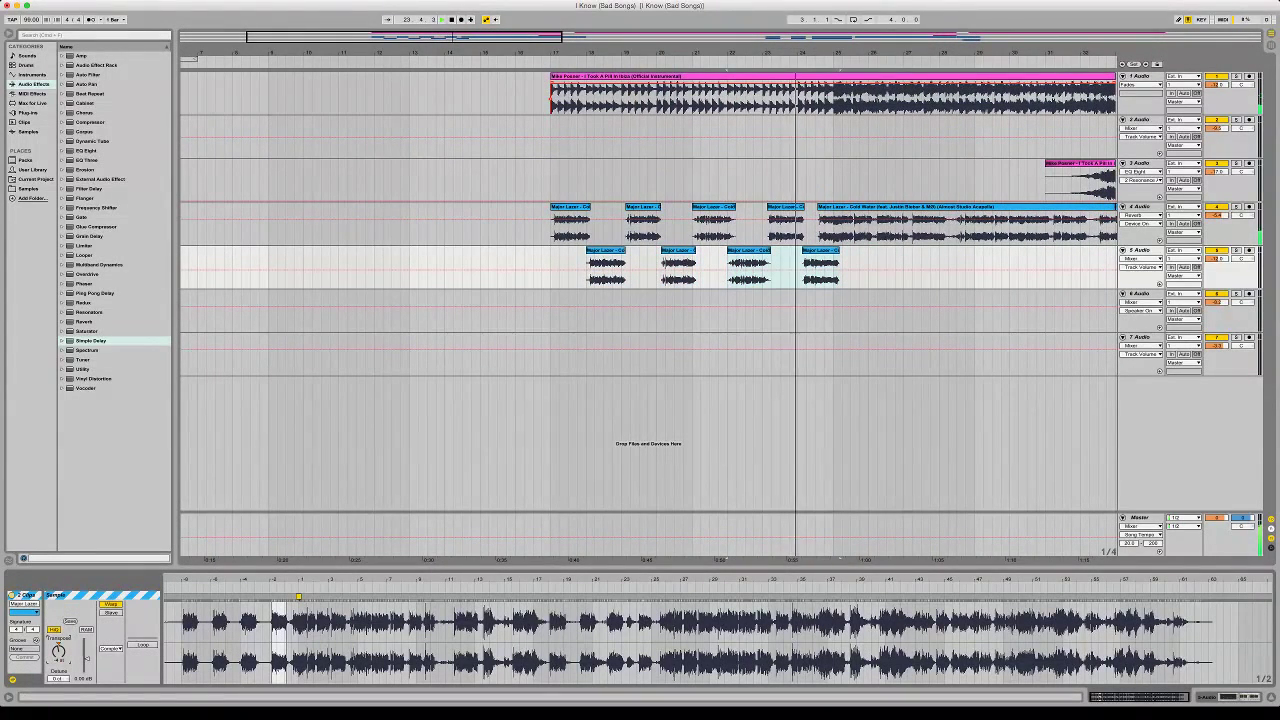
Play the vocals from 17.1.1 and adjust the transposition of the first shifted clip
left_click_drag(576, 52, 506, 84)
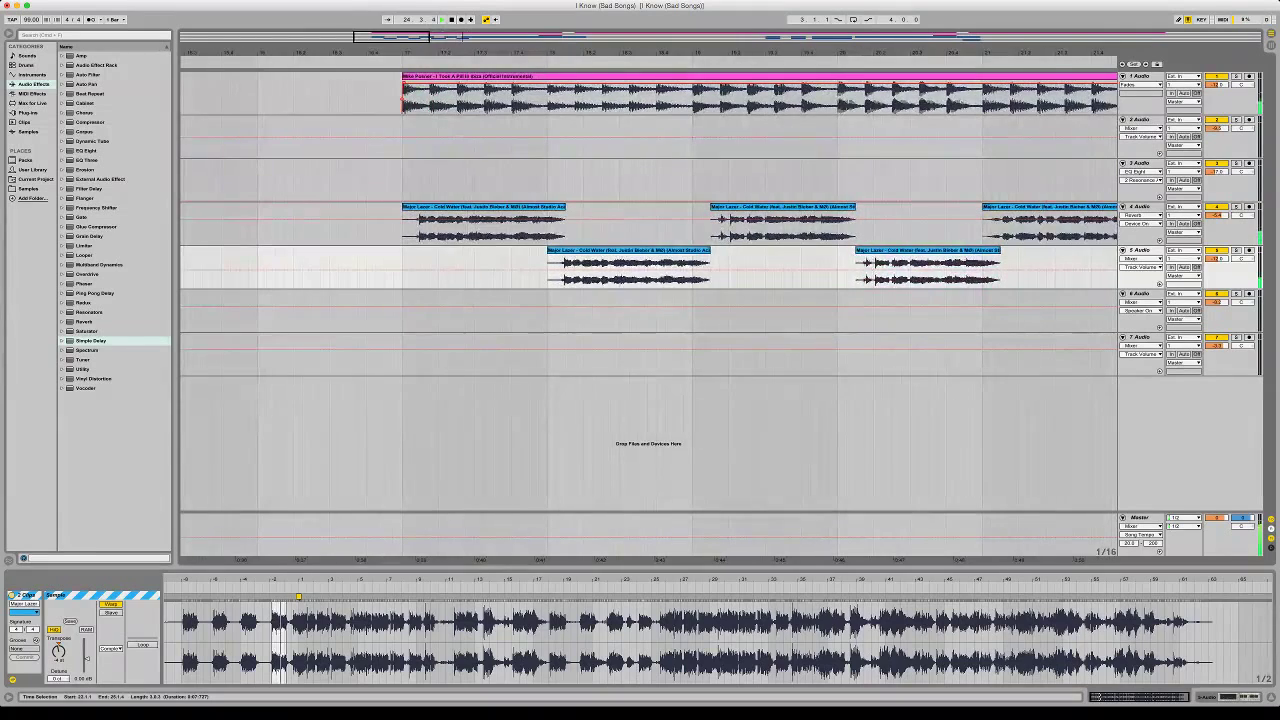
left_click(402, 268)
key("space")
key("space")
left_click(628, 250)
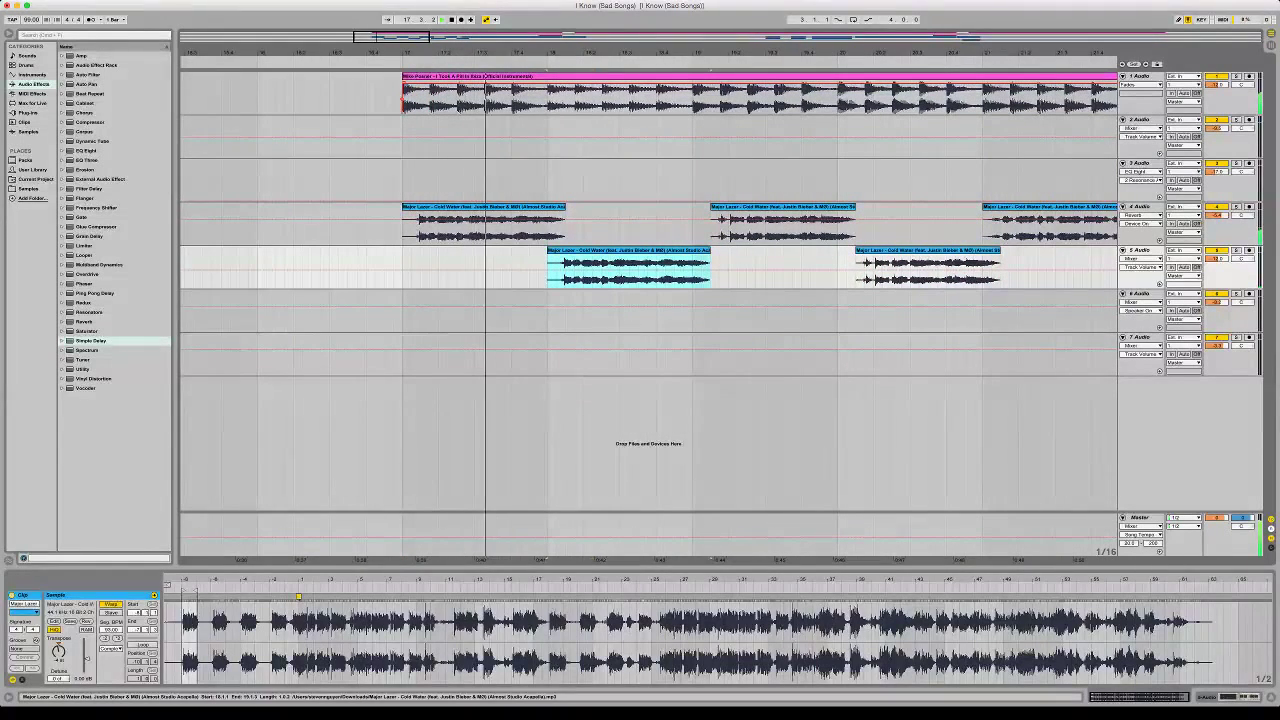
left_click(58, 651)
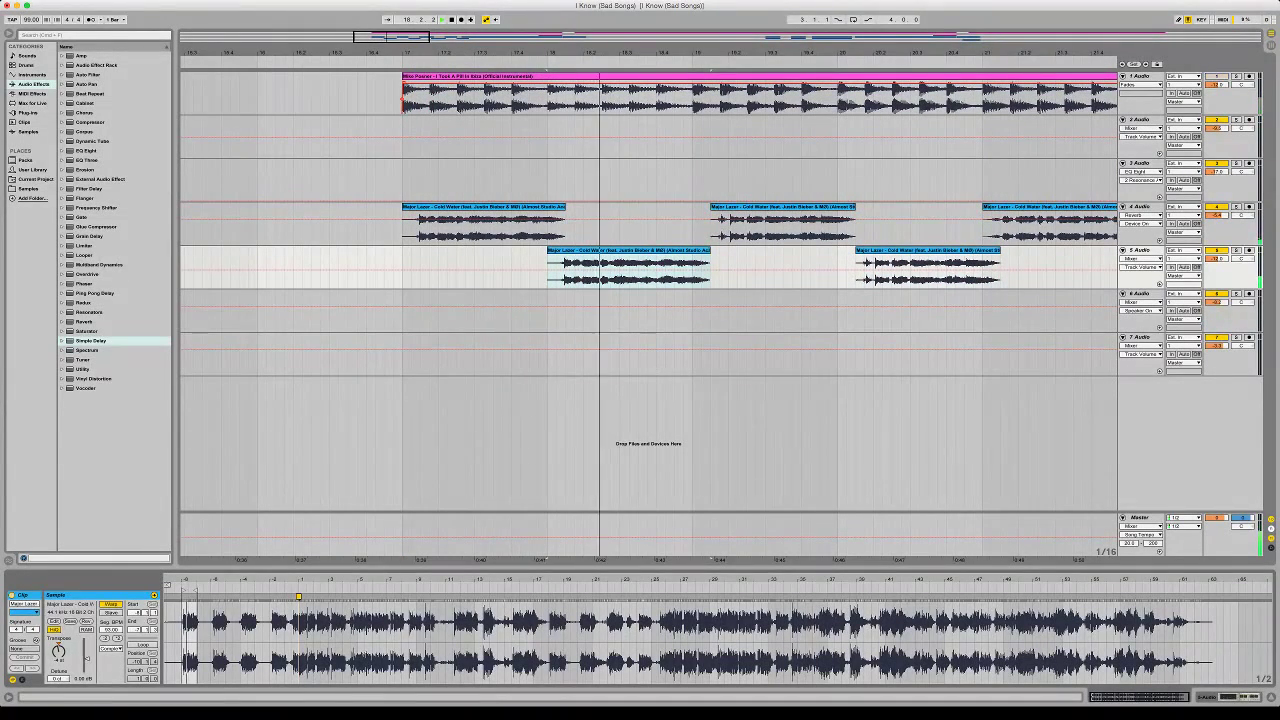
Solo the reverb vocal track and its shifted duplicate, and listen to the first shifted clip
key("space")
left_click(1236, 250, "super")
key("space")
key("space")
key("space")
key("space")
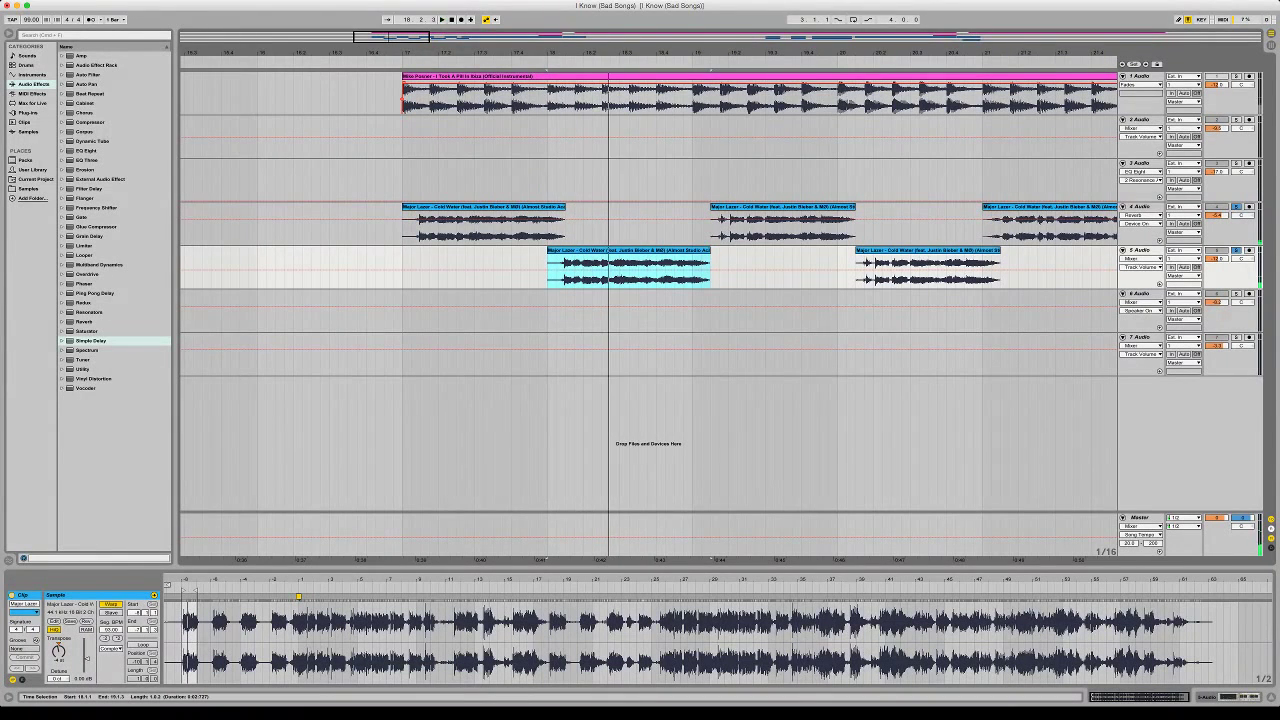
left_click(620, 271)
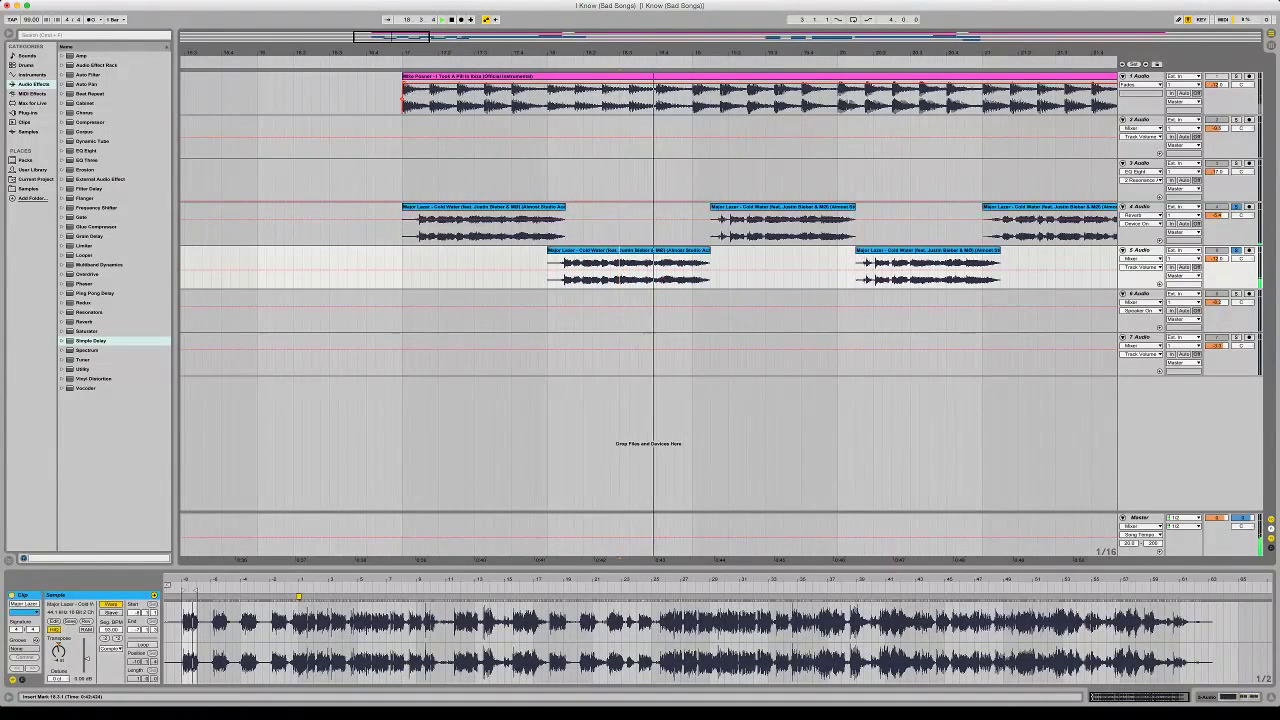
key("space")
key("space")
Split the ending off the first shifted clip at 18.4.4, raise that piece's transposition and play it back
left_click_drag(683, 271, 710, 271)
key("super+e")
key("space")
left_click_drag(58, 651, 58, 645)
key("space")
key("space")
key("space")
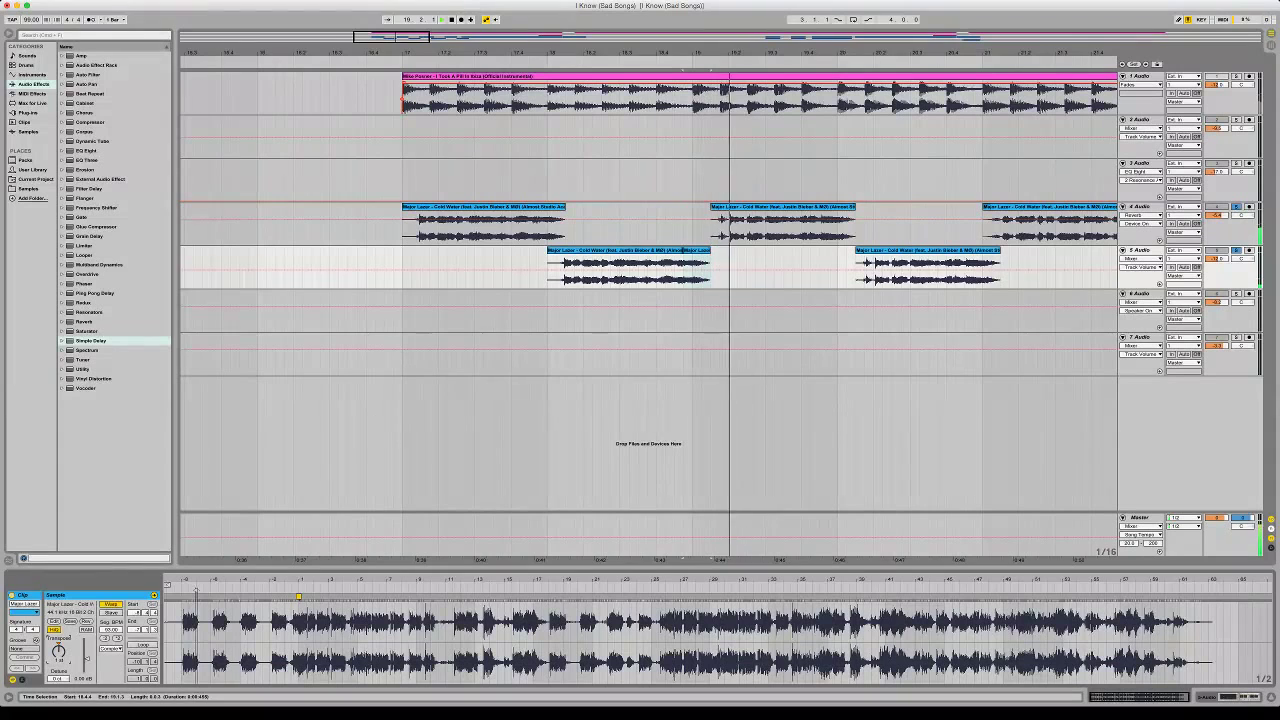
Show the fades on the shifted vocal track and crossfade the split before the first clip's ending
key("space")
key("space")
key("super+alt+f")
left_click(602, 271)
key("space")
key("space")
left_click_drag(683, 258, 677, 258)
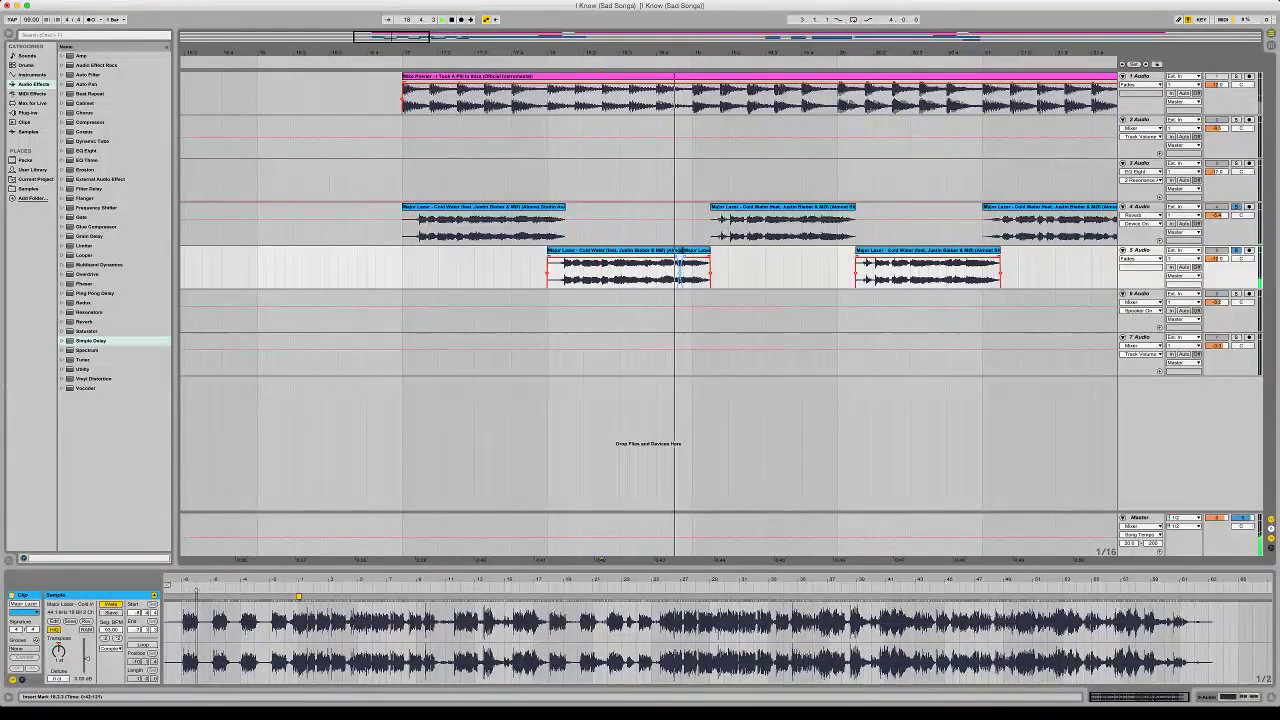
Split out the first shifted clip's middle section from 18.2.4 to 18.3.3 and change its transposition
left_click(556, 271)
key("space")
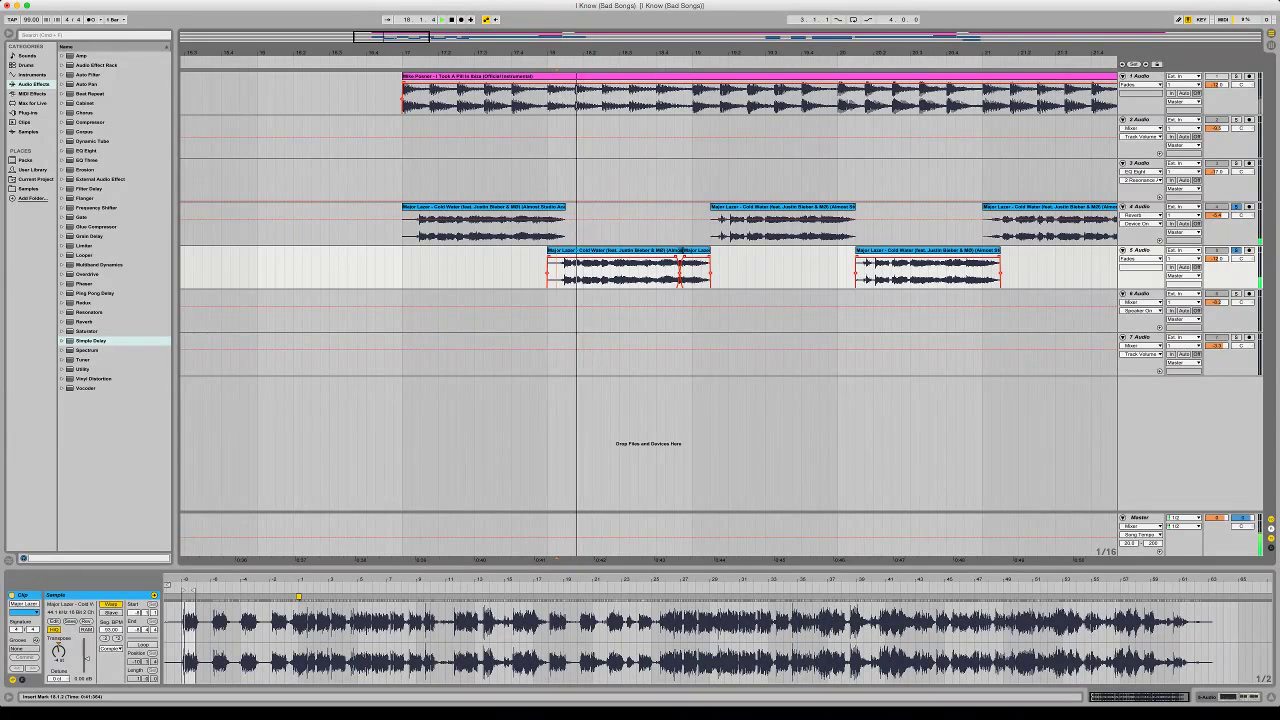
key("space")
key("space")
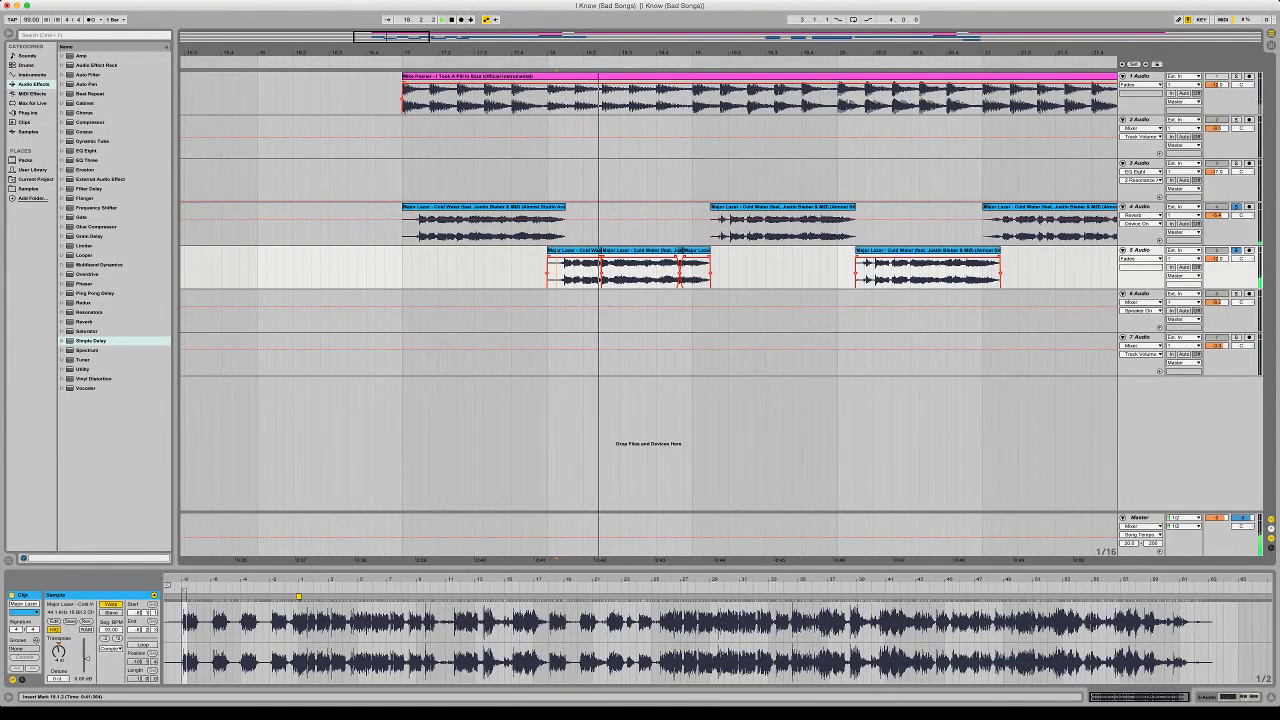
left_click_drag(610, 273, 638, 273)
key("space")
key("space")
key("space")
key("super+e")
left_click(58, 660)
key("space")
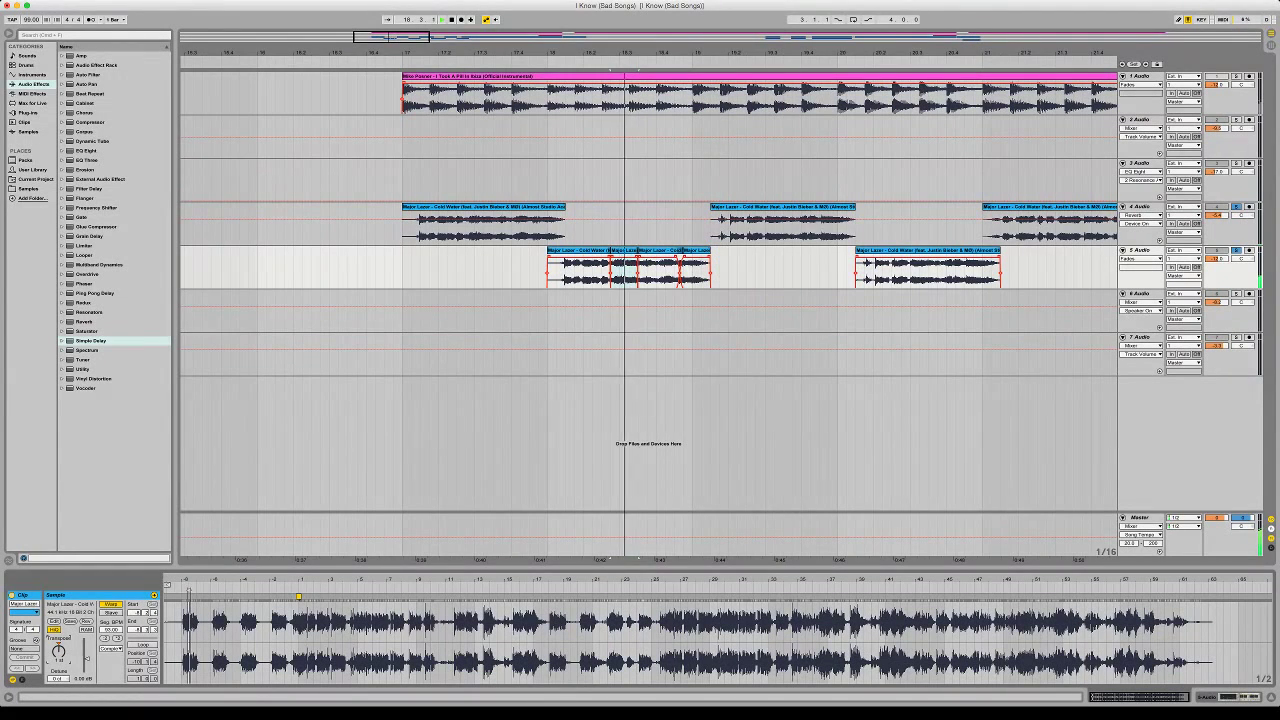
Crossfade the middle piece with its neighbours and play it with the instrumental track soloed too
key("alt+super+f")
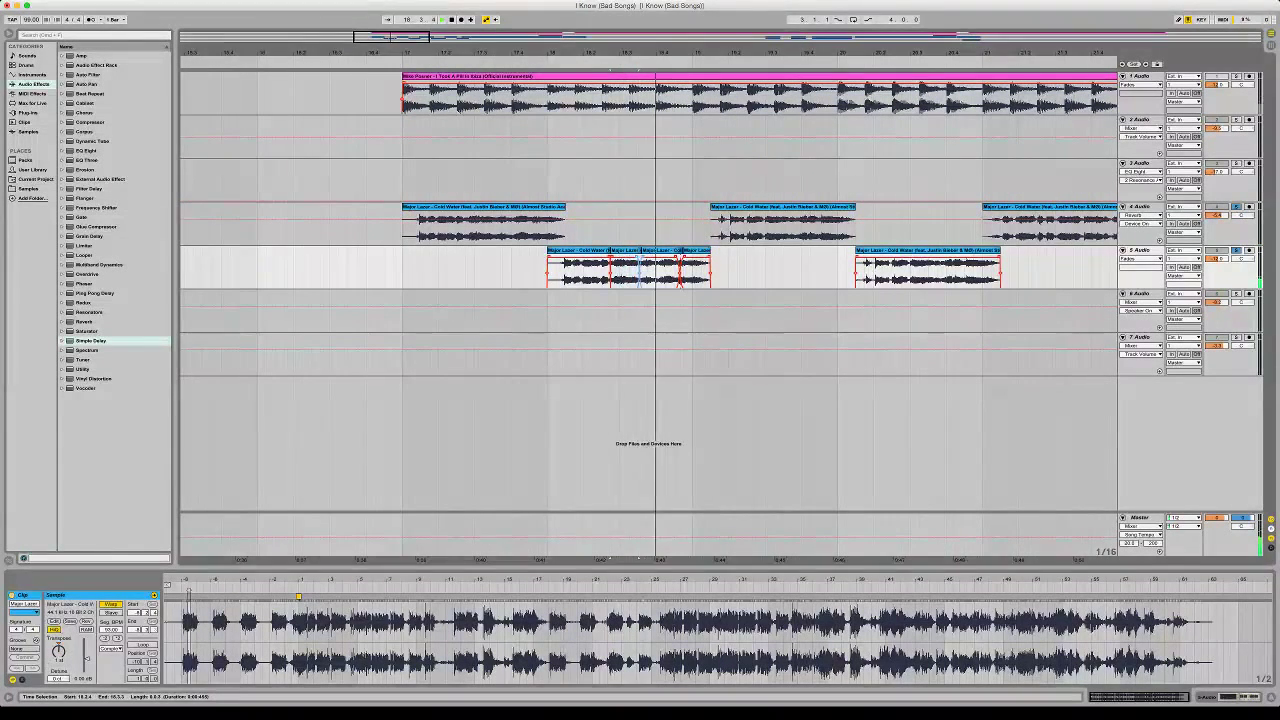
left_click(532, 270)
key("space")
key("space")
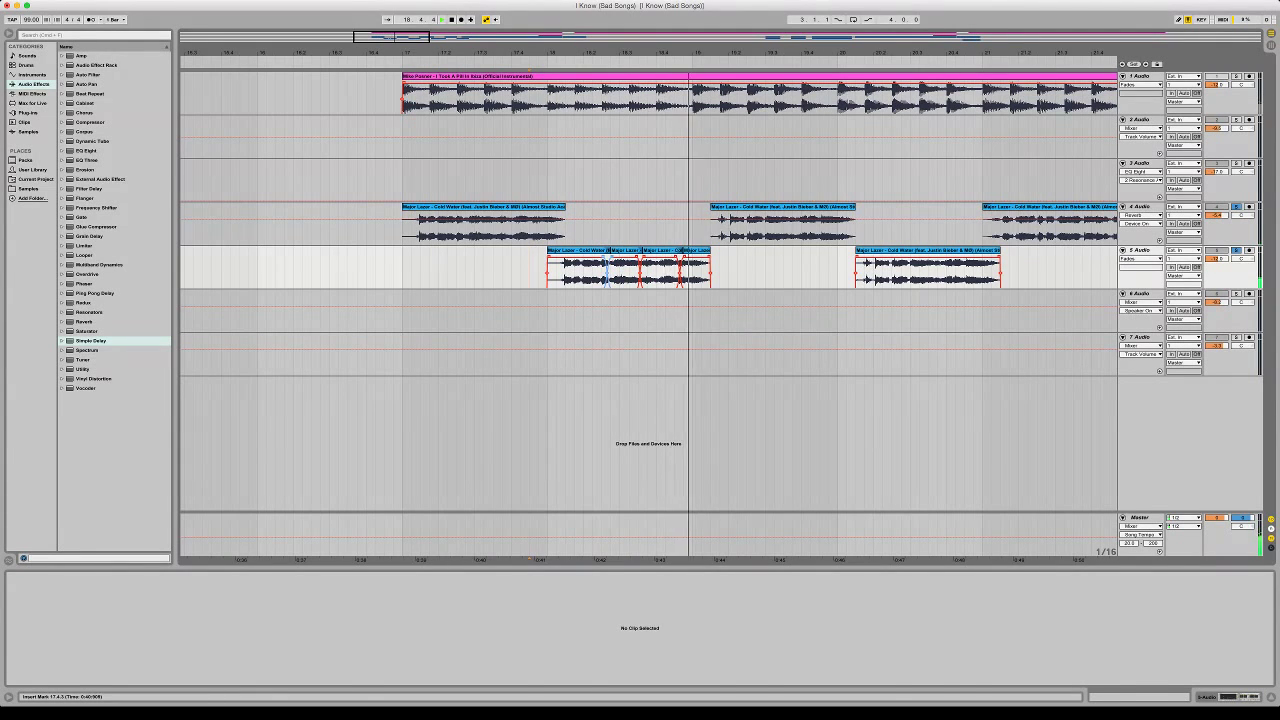
key("super+z")
left_click(1236, 76, "super")
key("space")
key("space")
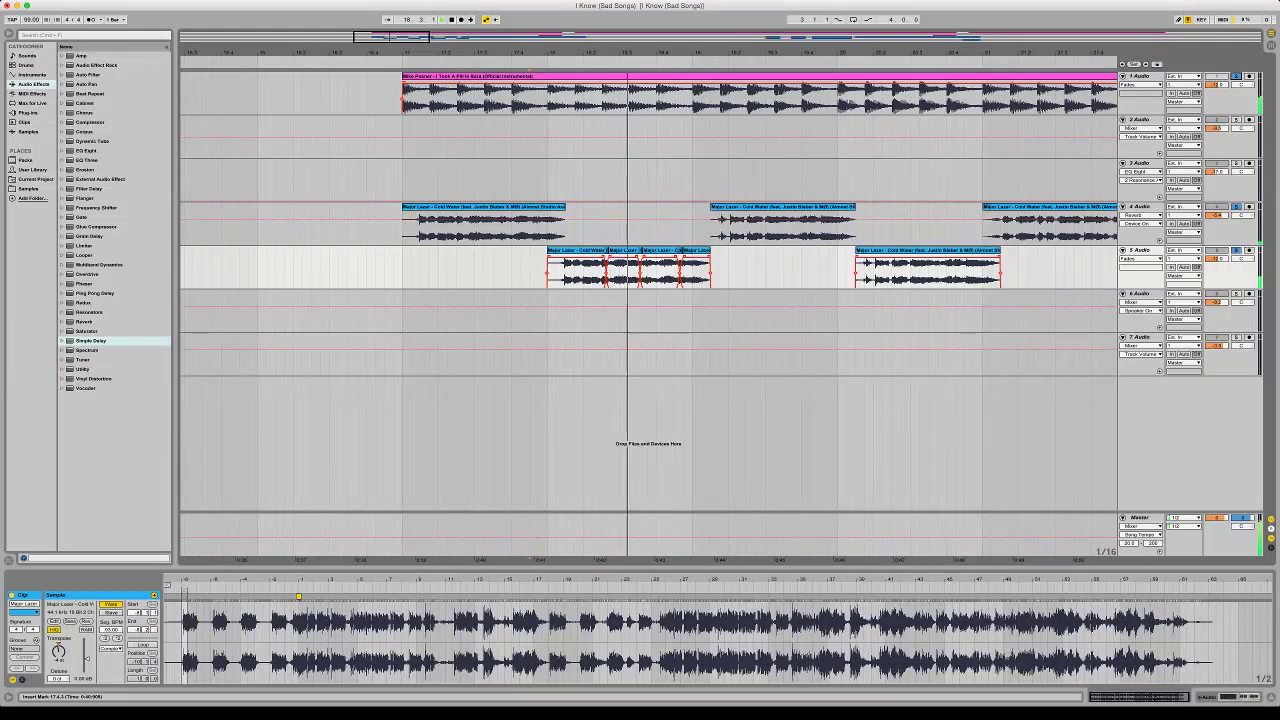
Lower the transposition of the first clip's middle piece and play it against the instrumental
left_click(623, 251)
left_click_drag(58, 651, 58, 664)
key("space")
key("space")
key("space")
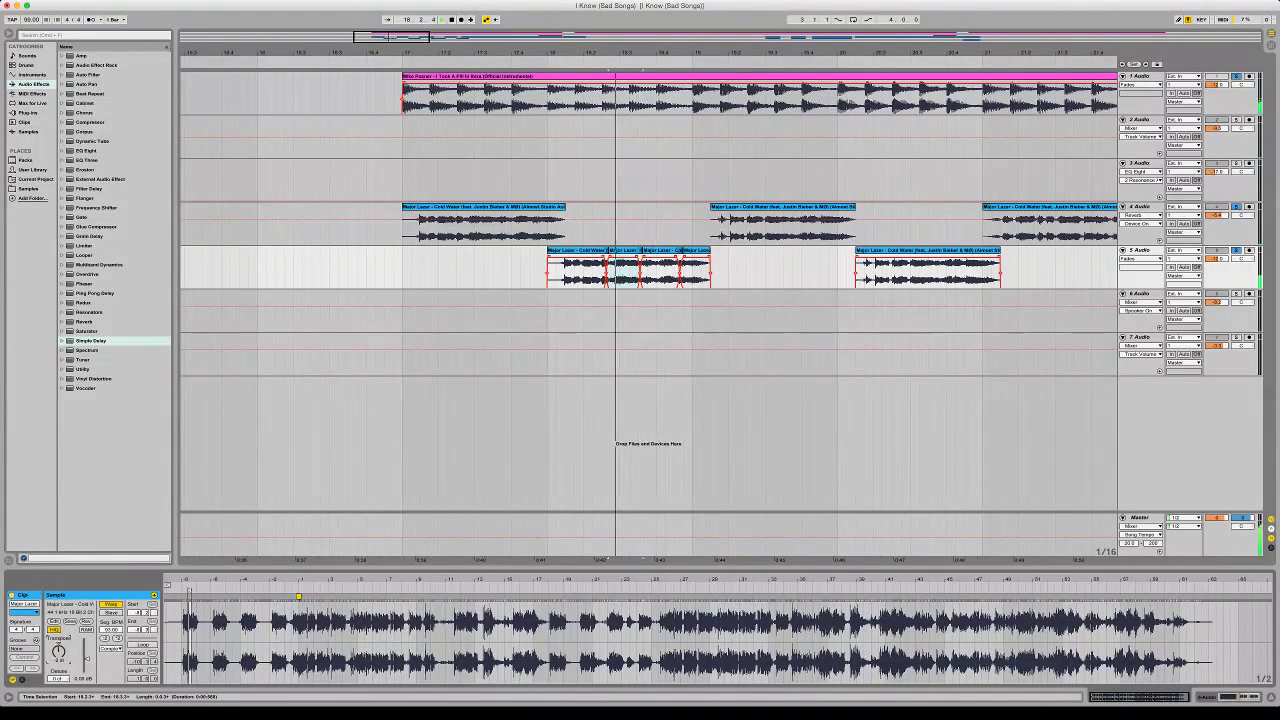
key("space")
key("space")
key("space")
Lower the middle piece's transposition further with its warp mode on Complex Pro, and play it back
key("Down")
key("Down")
key("Down")
key("space")
key("space")
key("space")
key("space")
key("space")
key("space")
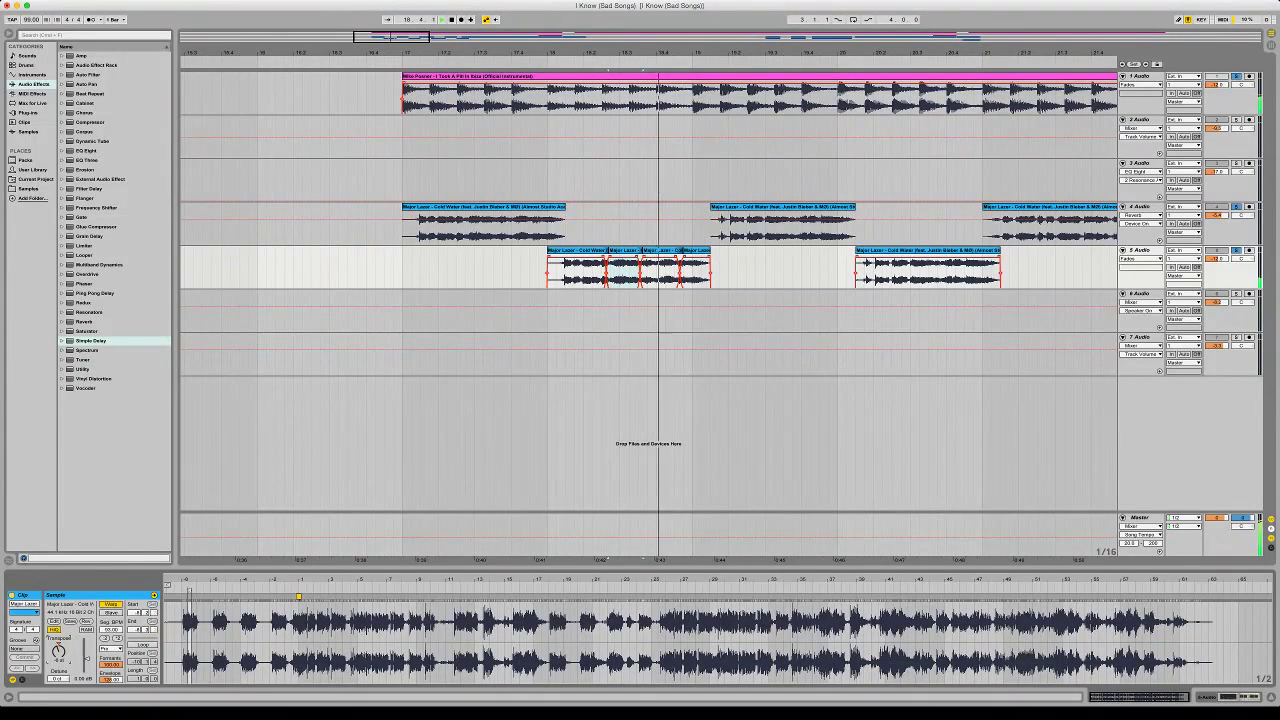
Replay the passage around the first clip's middle piece to judge its pitch against the instrumental
left_click(609, 559)
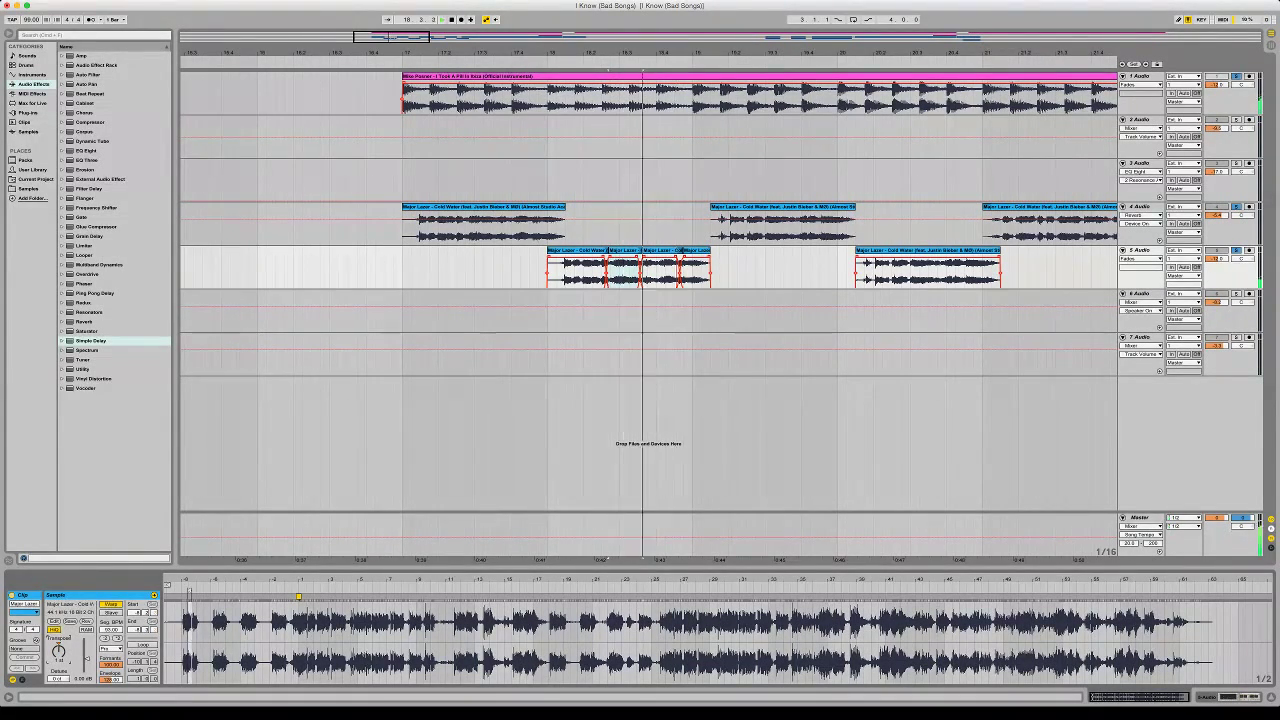
left_click(613, 559)
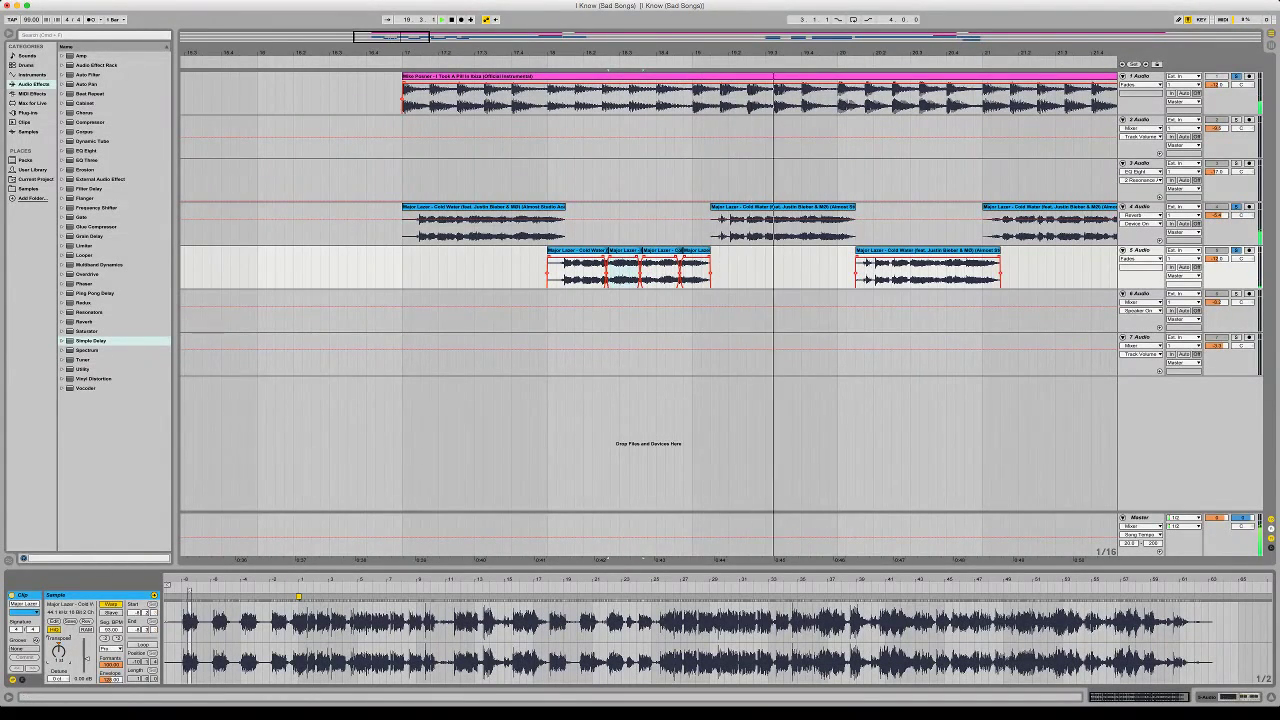
left_click(609, 559)
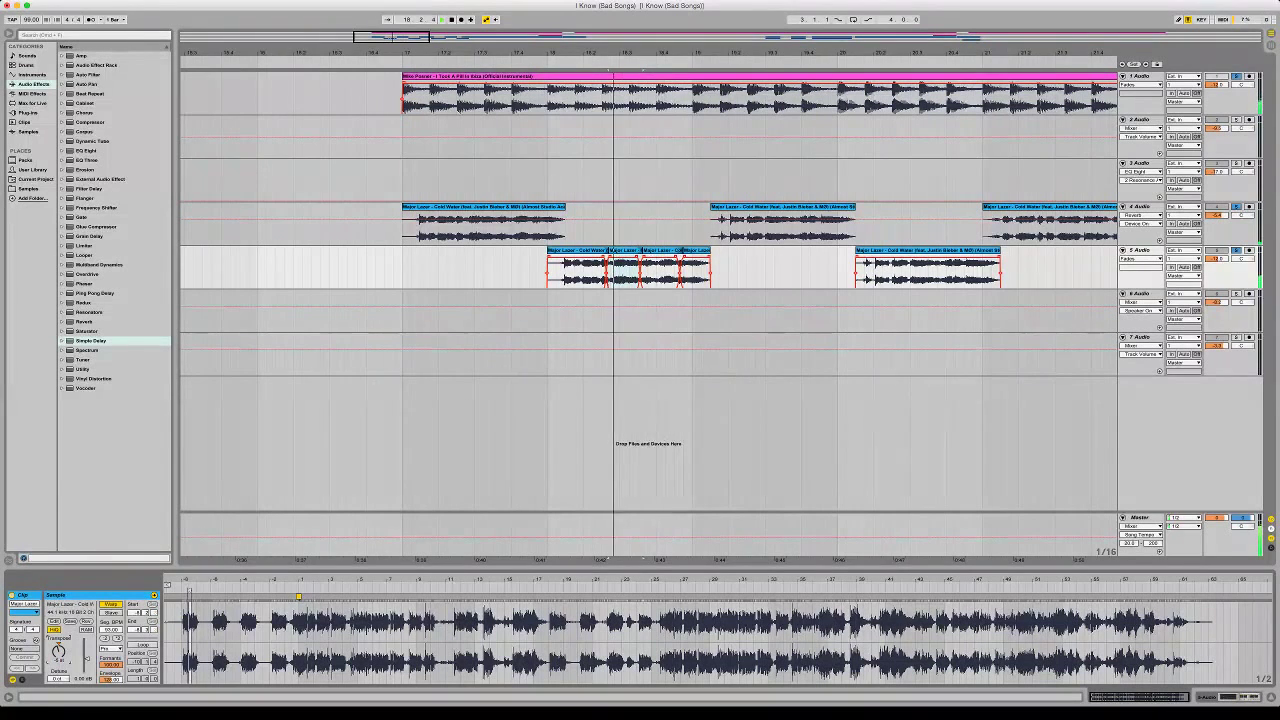
left_click(610, 559)
key("space")
key("space")
key("space")
key("space")
left_click(609, 559)
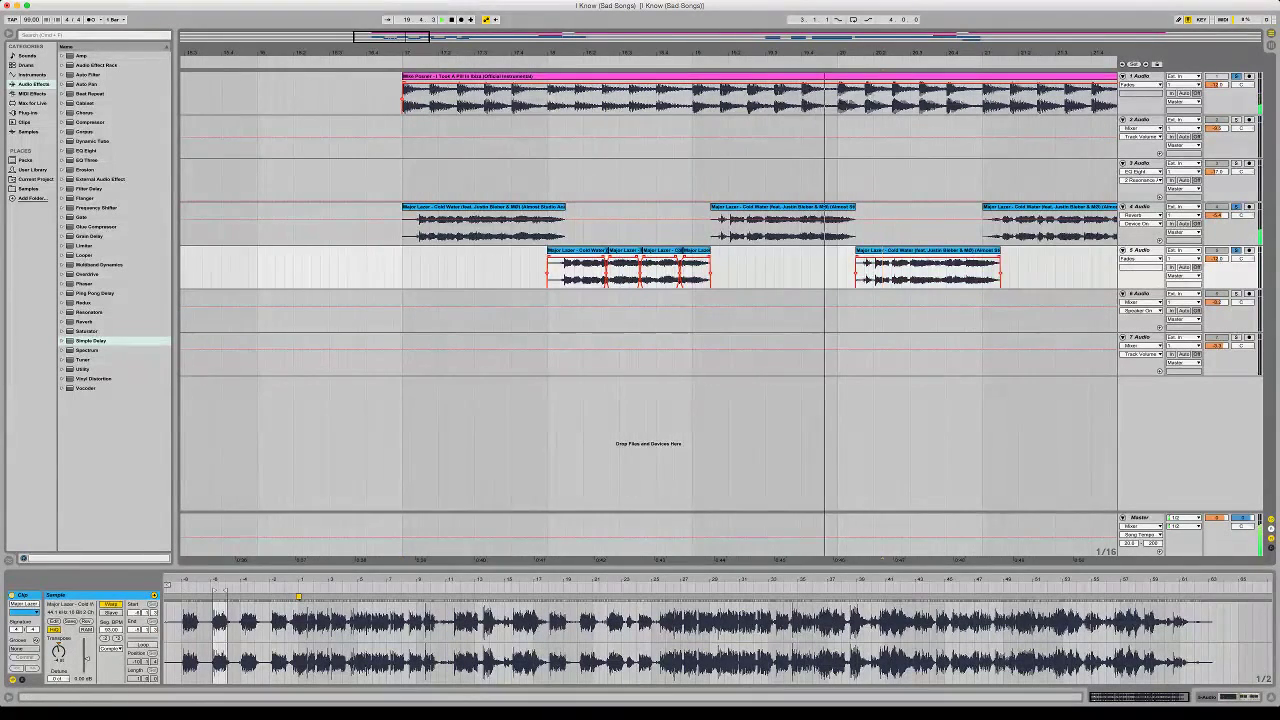
Split the second shifted clip at 20.4.1, change the transposition of its first part and play it
left_click_drag(882, 557, 616, 557)
left_click(613, 557)
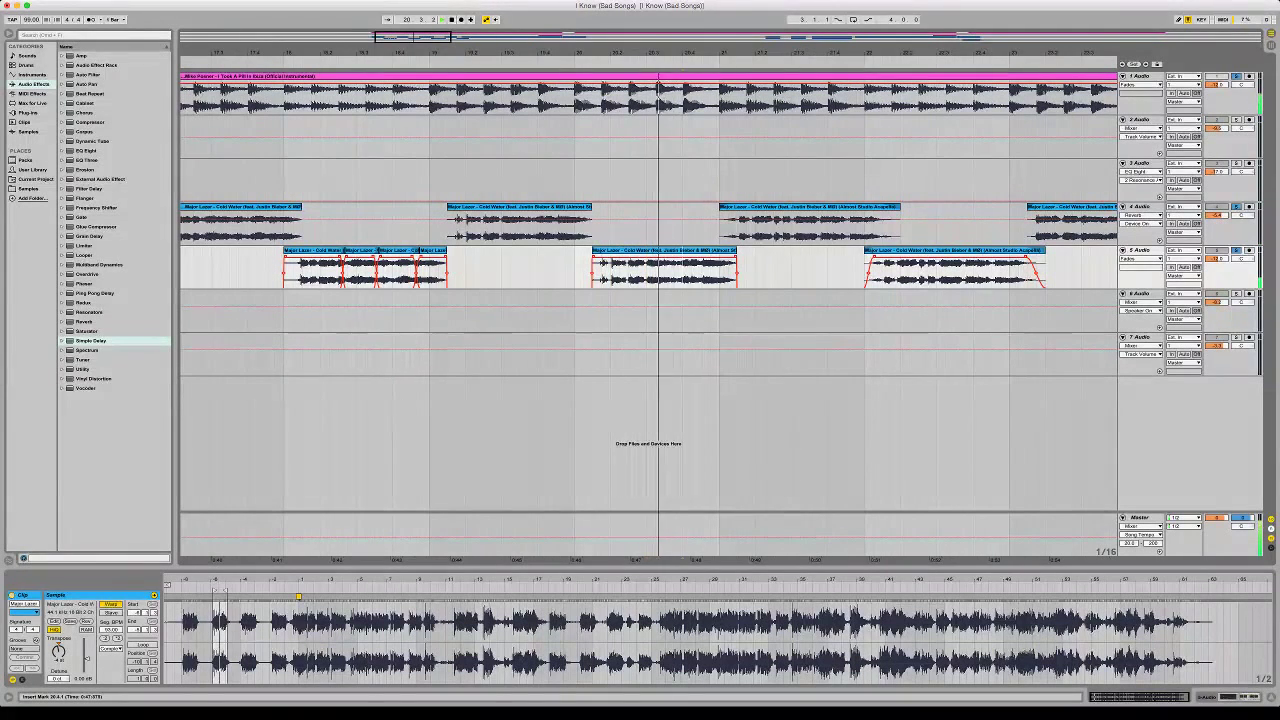
left_click(662, 250)
left_click(58, 651)
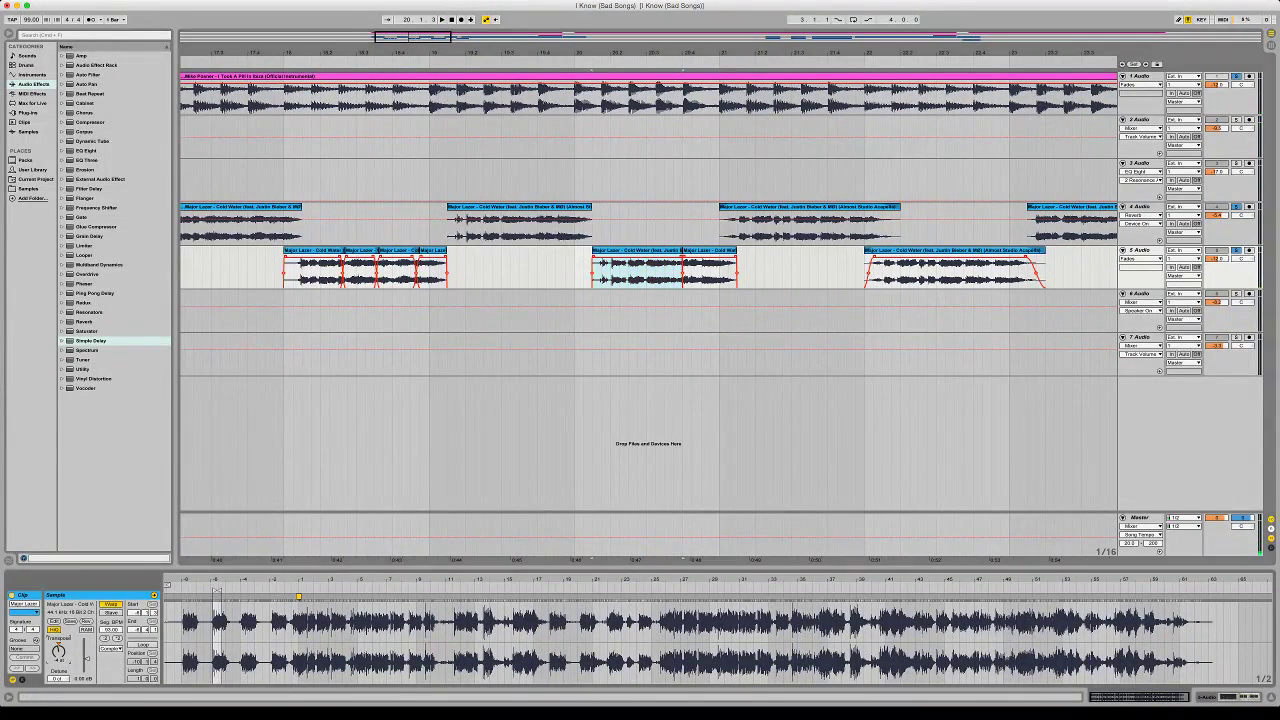
key("space")
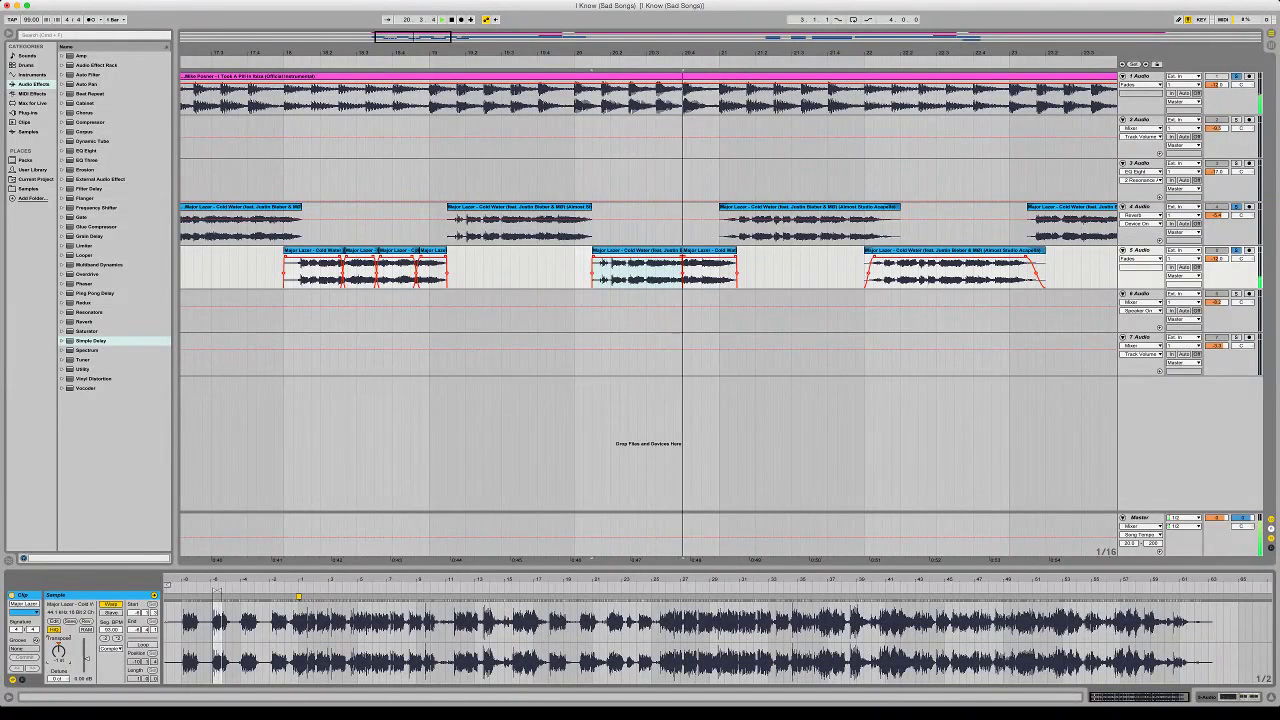
key("space")
key("space")
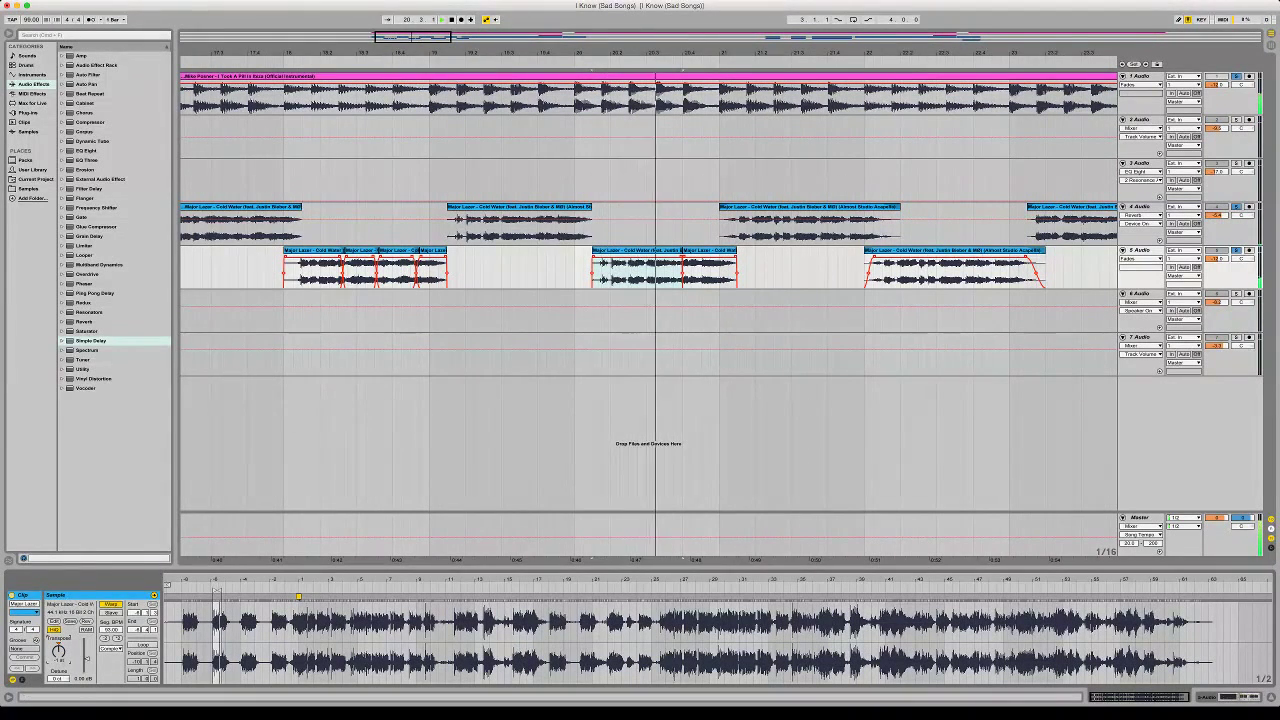
Split the first part of the second shifted clip in two and play it back from the clip's start
key("super+e")
key("space")
key("space")
key("space")
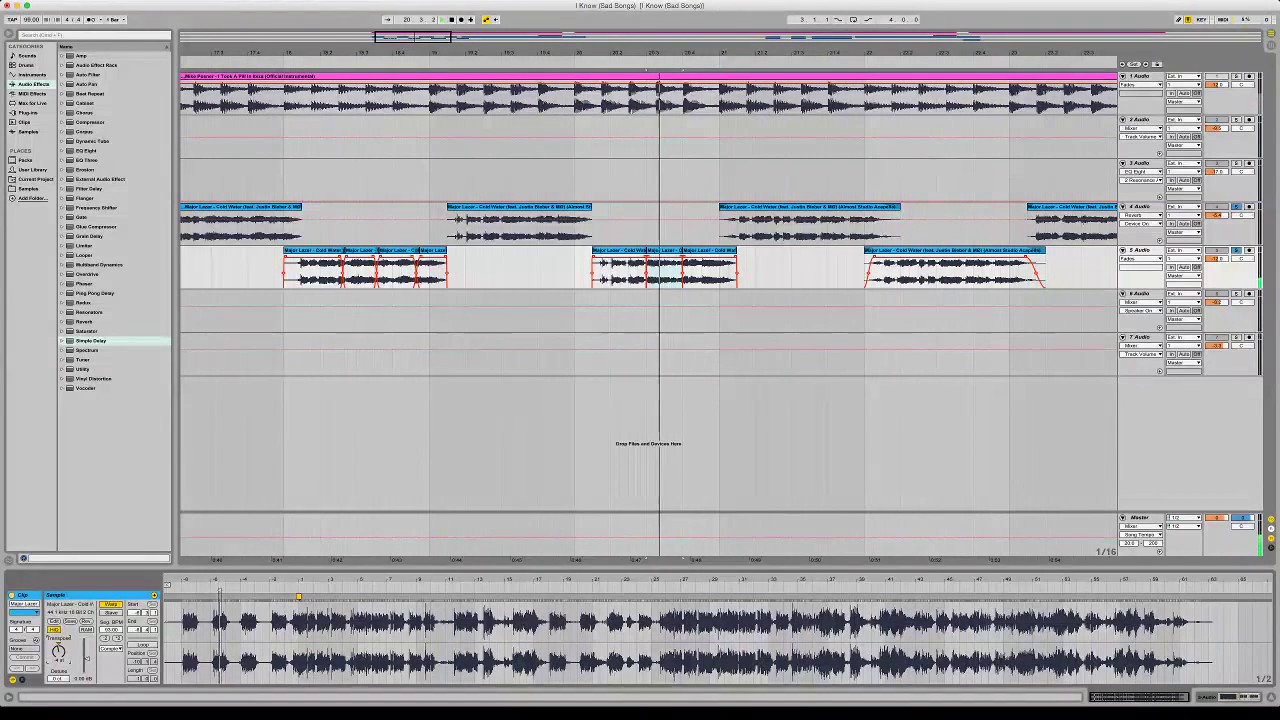
left_click(593, 272)
key("space")
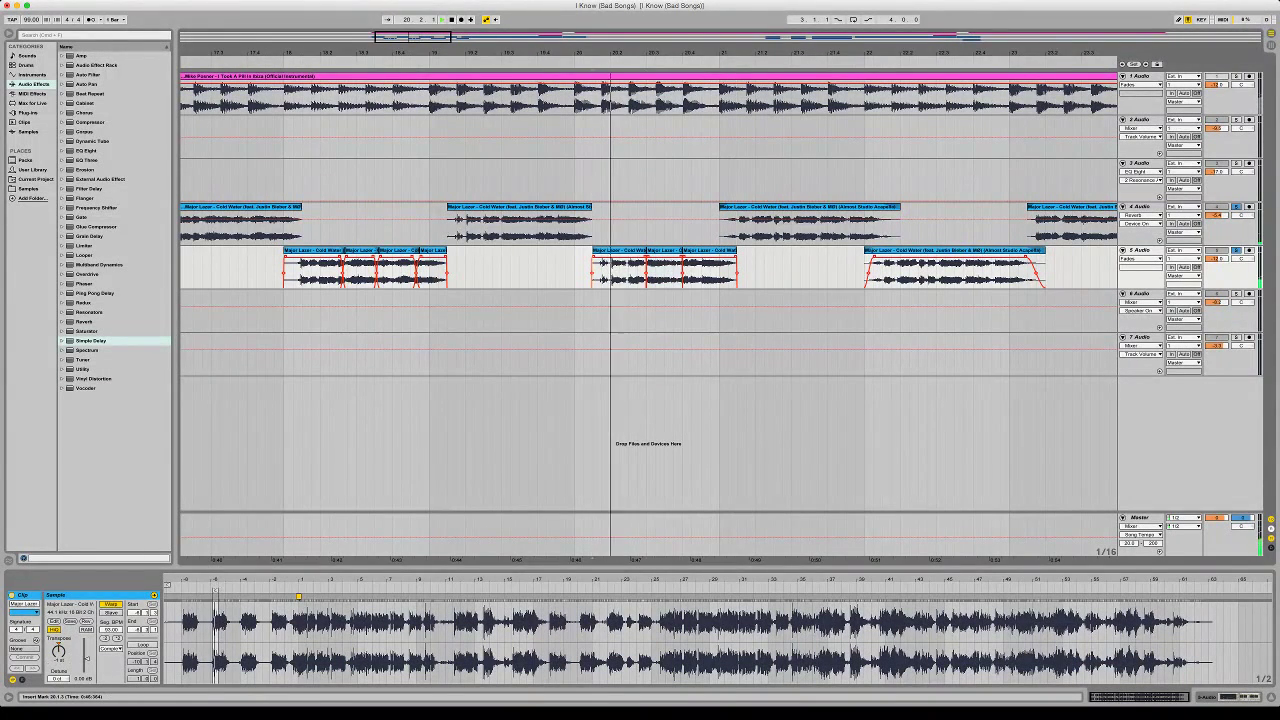
key("space")
Split the final part of the second shifted clip and change the transposition of its ending
left_click(709, 251)
left_click(701, 272)
key("super+e")
left_click(58, 651)
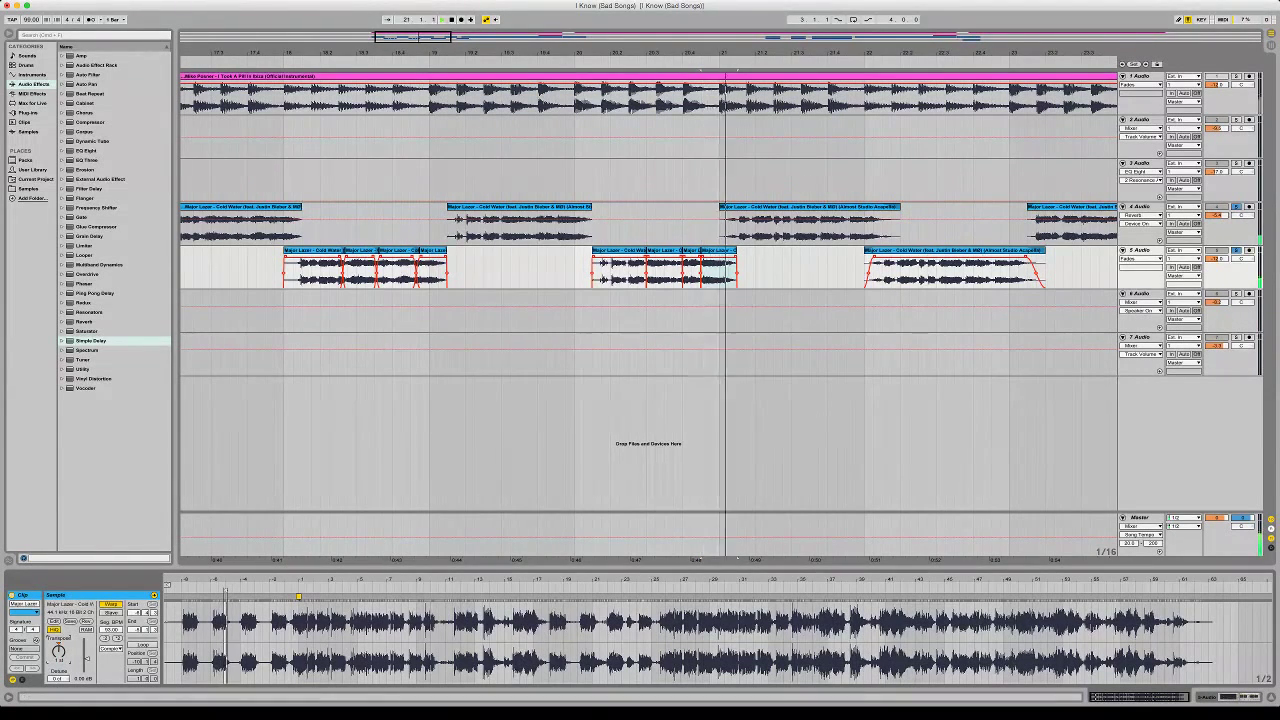
Turn off the track solos and play the edited second phrase in the full mix from 19.1.3
left_click(528, 558)
key("space")
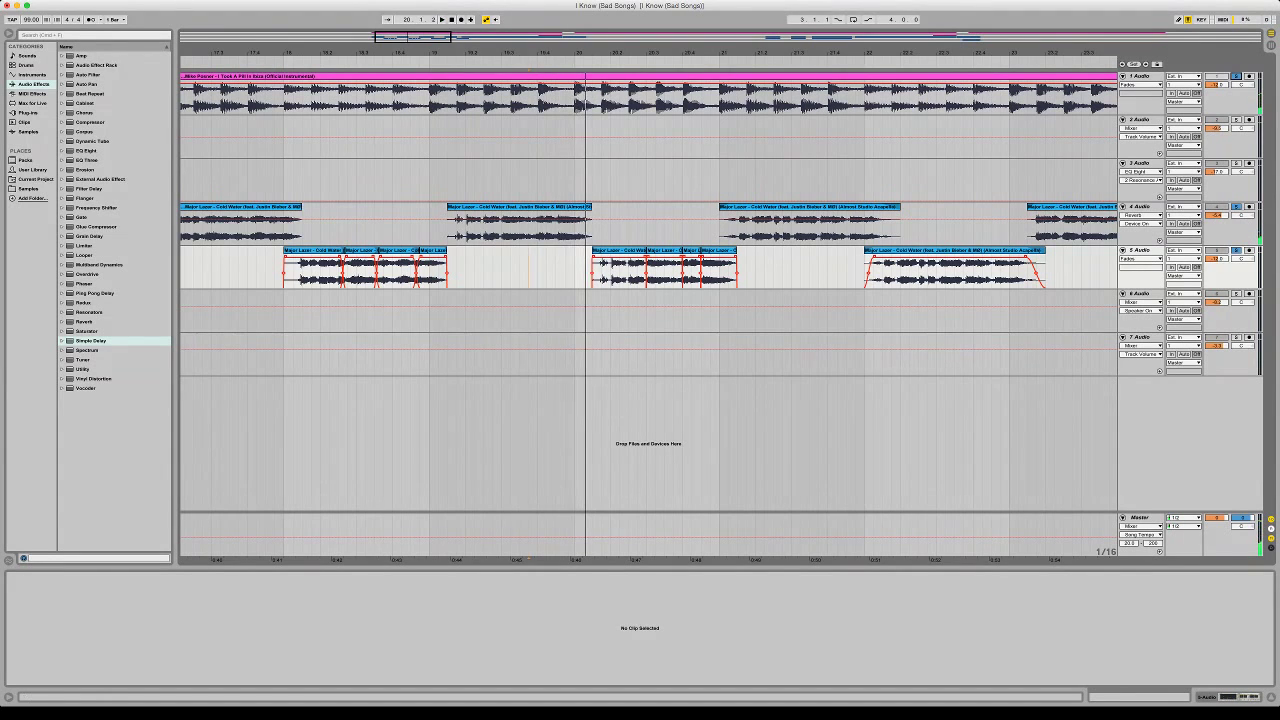
key("space")
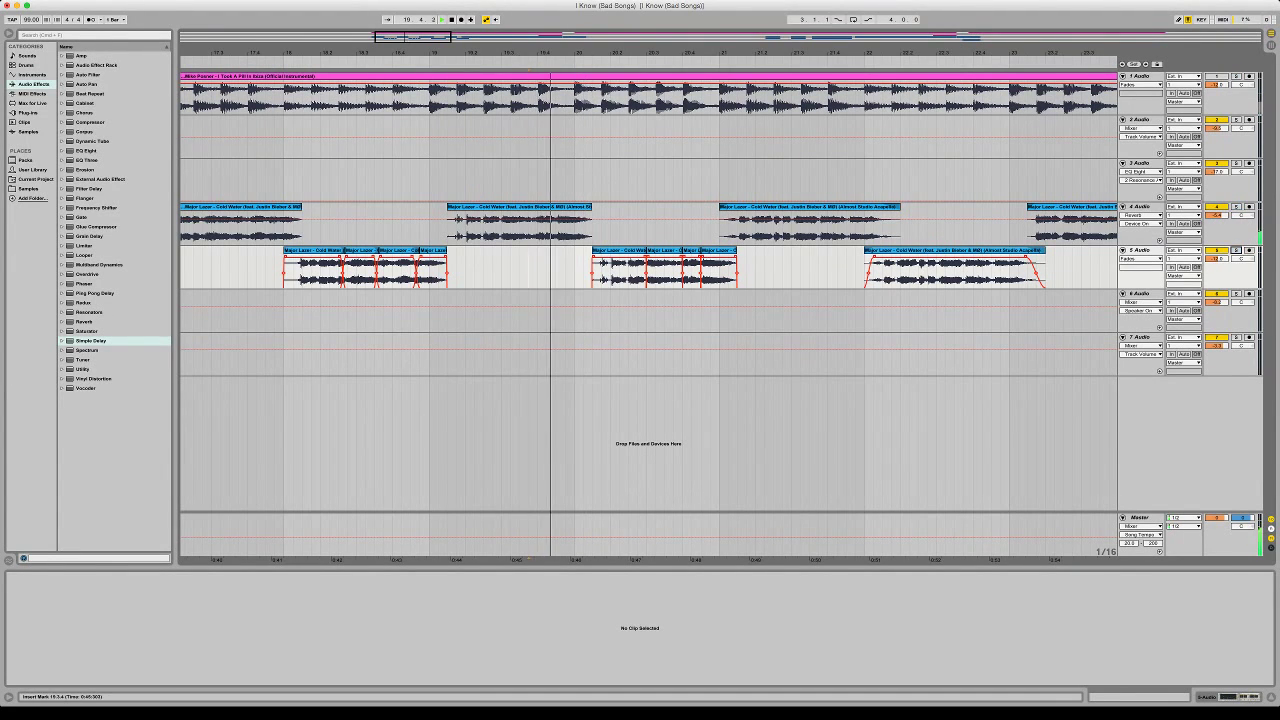
key("space")
left_click(447, 138)
key("space")
key("space")
key("space")
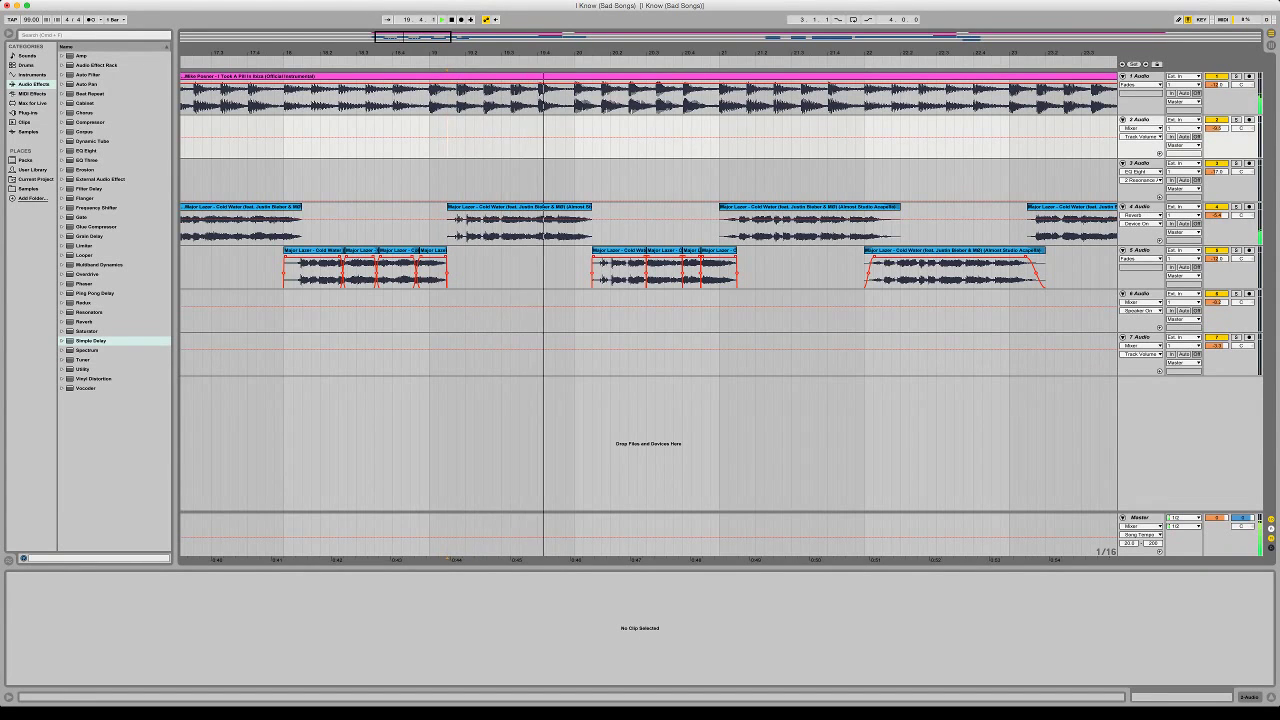
Duplicate the reverb vocal track again and delete the split echo clips from the old duplicate
key("minus")
key("minus")
key("minus")
left_click(1140, 207)
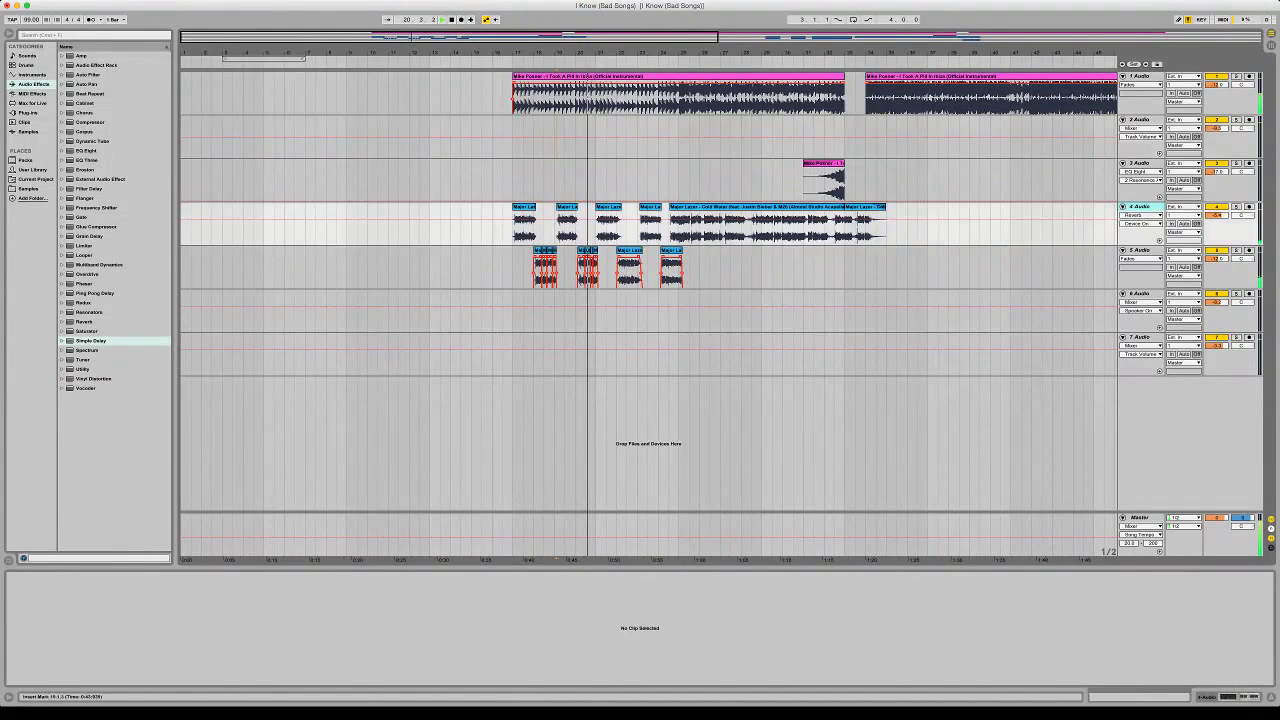
key("super+d")
key("space")
key("space")
left_click_drag(731, 314, 503, 314)
key("Delete")
Keep only the four short clips on the new duplicate, shifted one bar later to start at 18.1.1
left_click(745, 252)
key("super+z")
key("super+z")
left_click(524, 252)
key("Delete")
left_click_drag(534, 274, 938, 274)
key("Delete")
key("super+z")
key("super+z")
key("super+z")
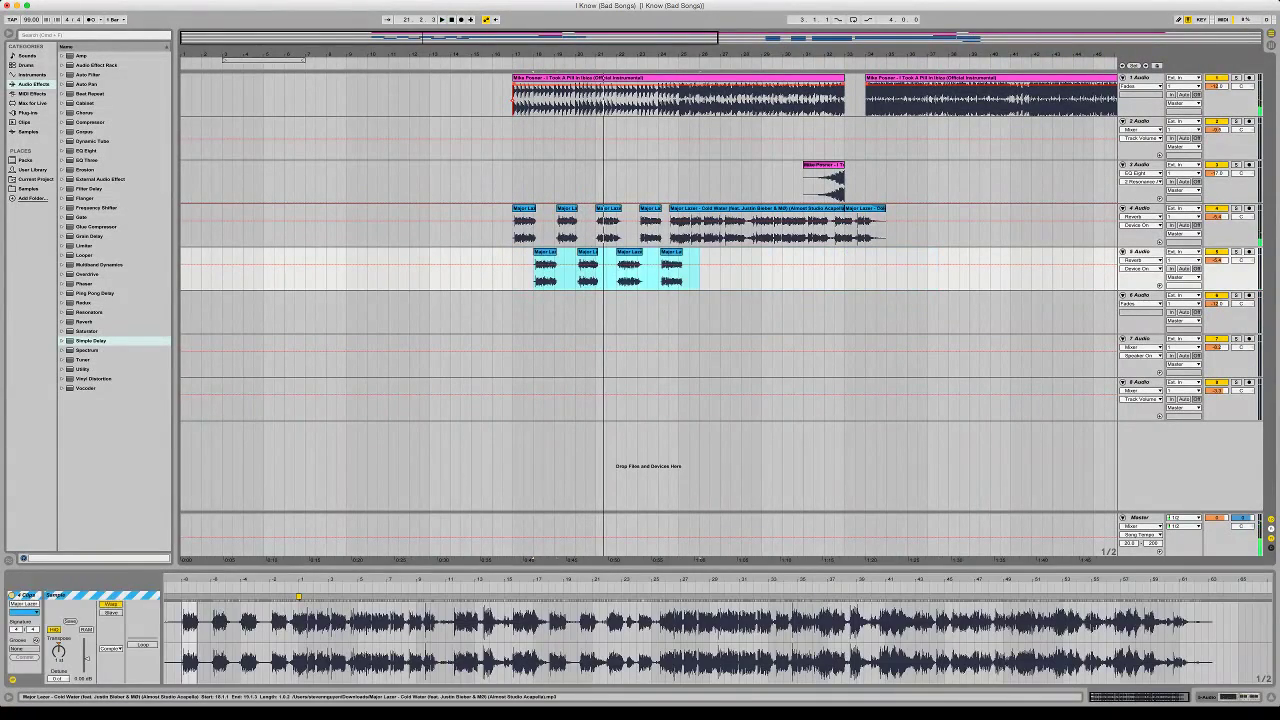
Lower the transposition of all four shifted clips together to -11 semitones and play them back
key("space")
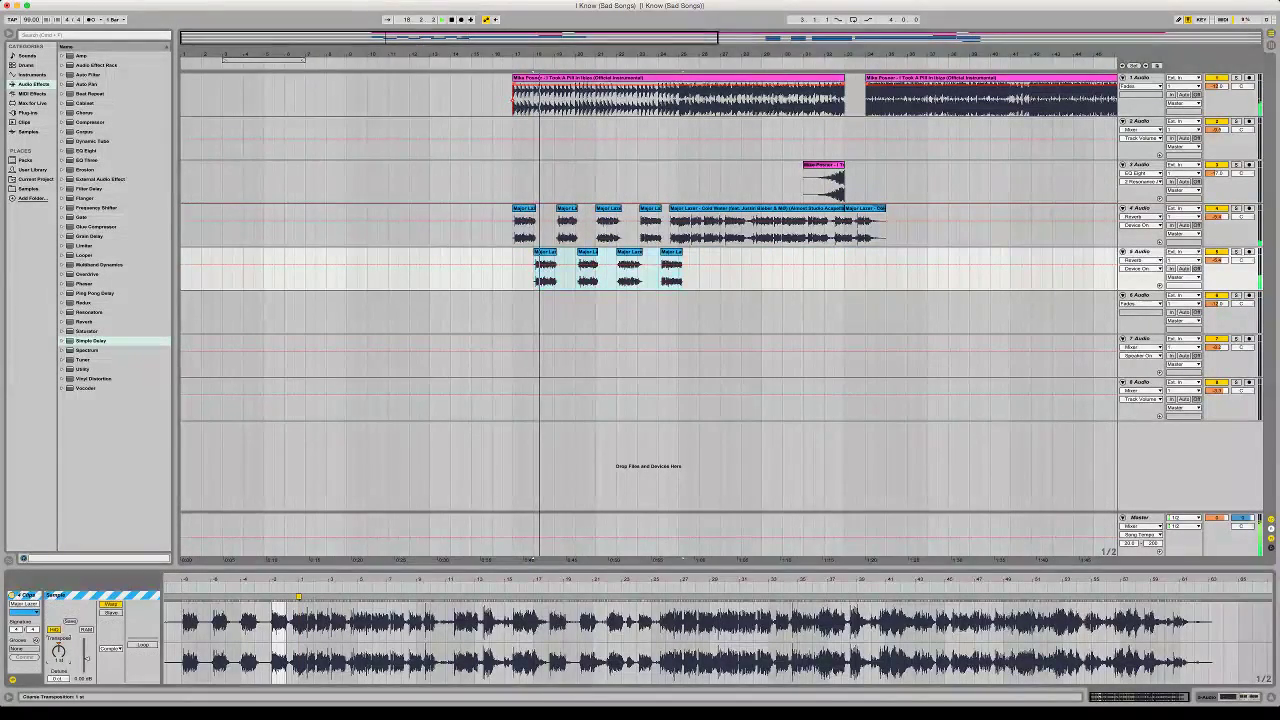
left_click_drag(58, 651, 58, 675)
key("space")
key("space")
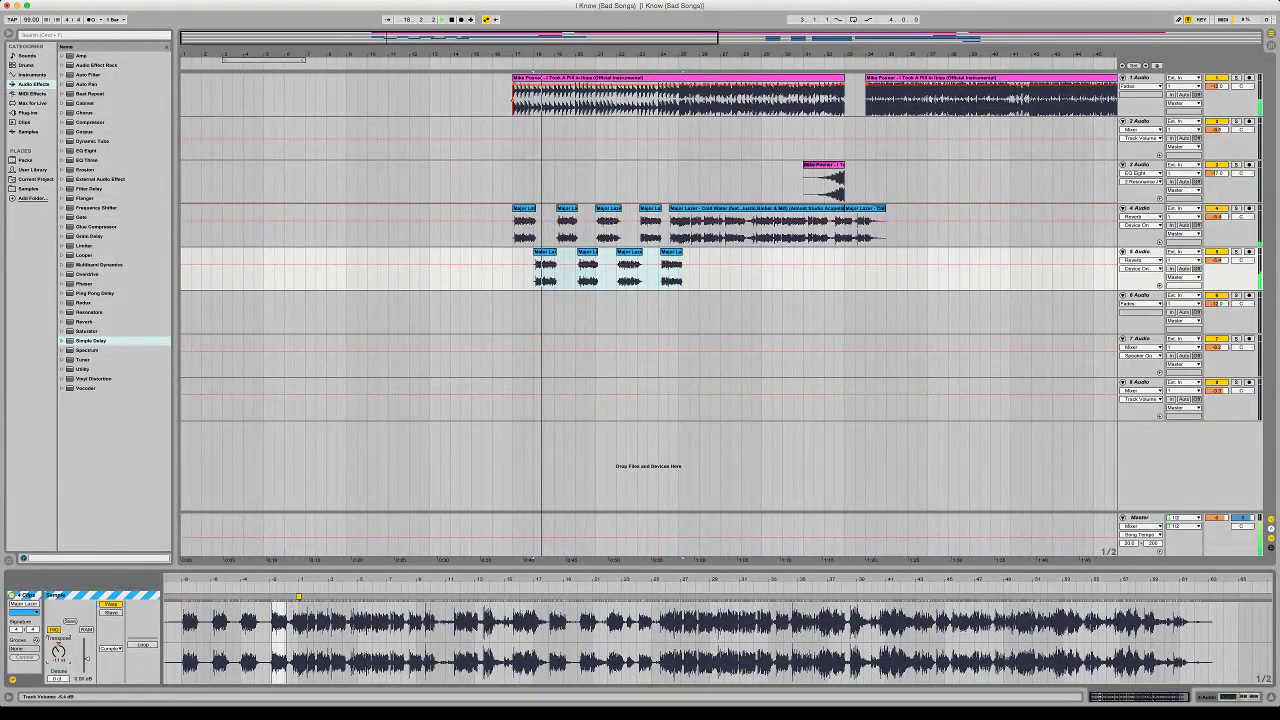
Lower the fifth track's volume, switch its four down-transposed clips to Complex Pro warping, and listen to the echo
left_click_drag(1216, 260, 1216, 285)
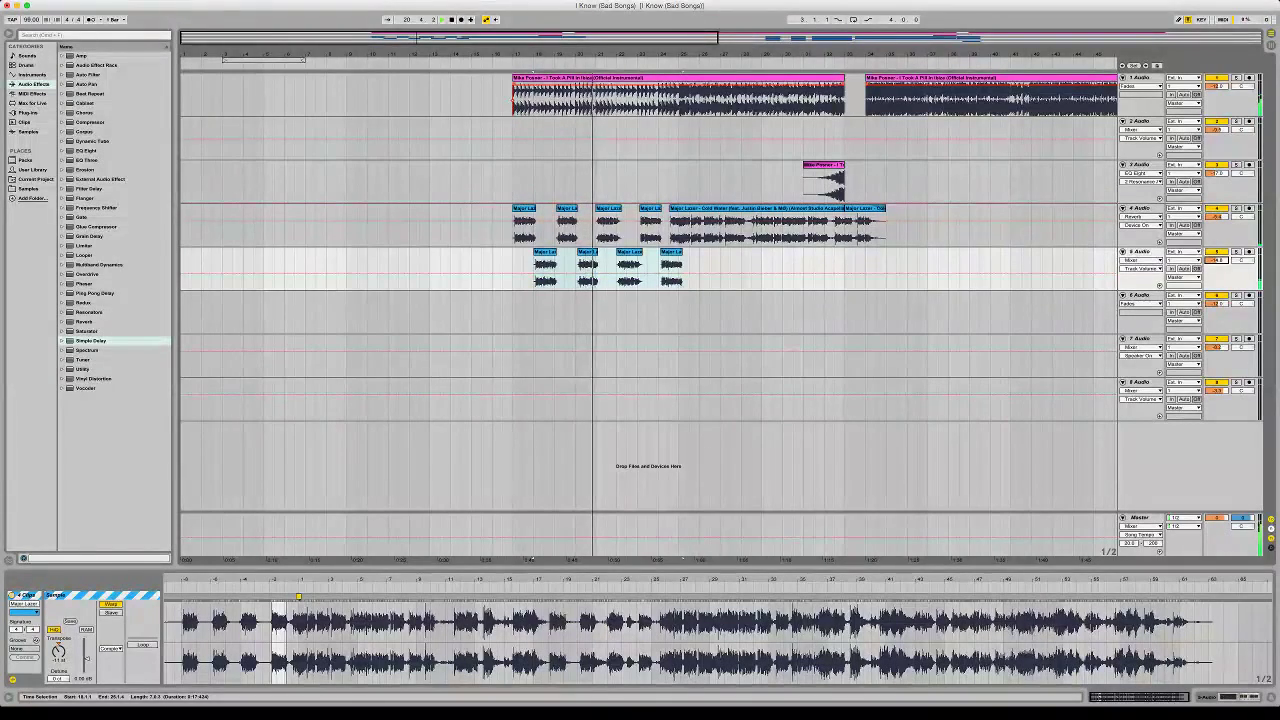
left_click(111, 656)
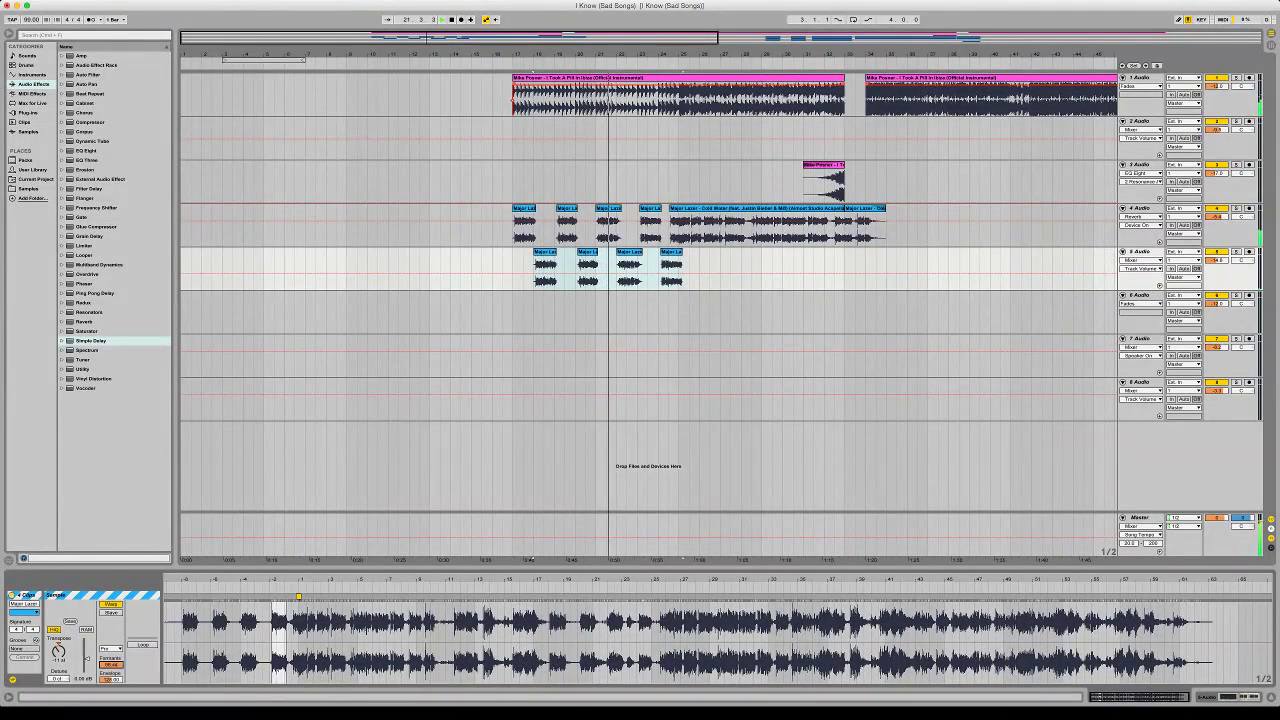
key("space")
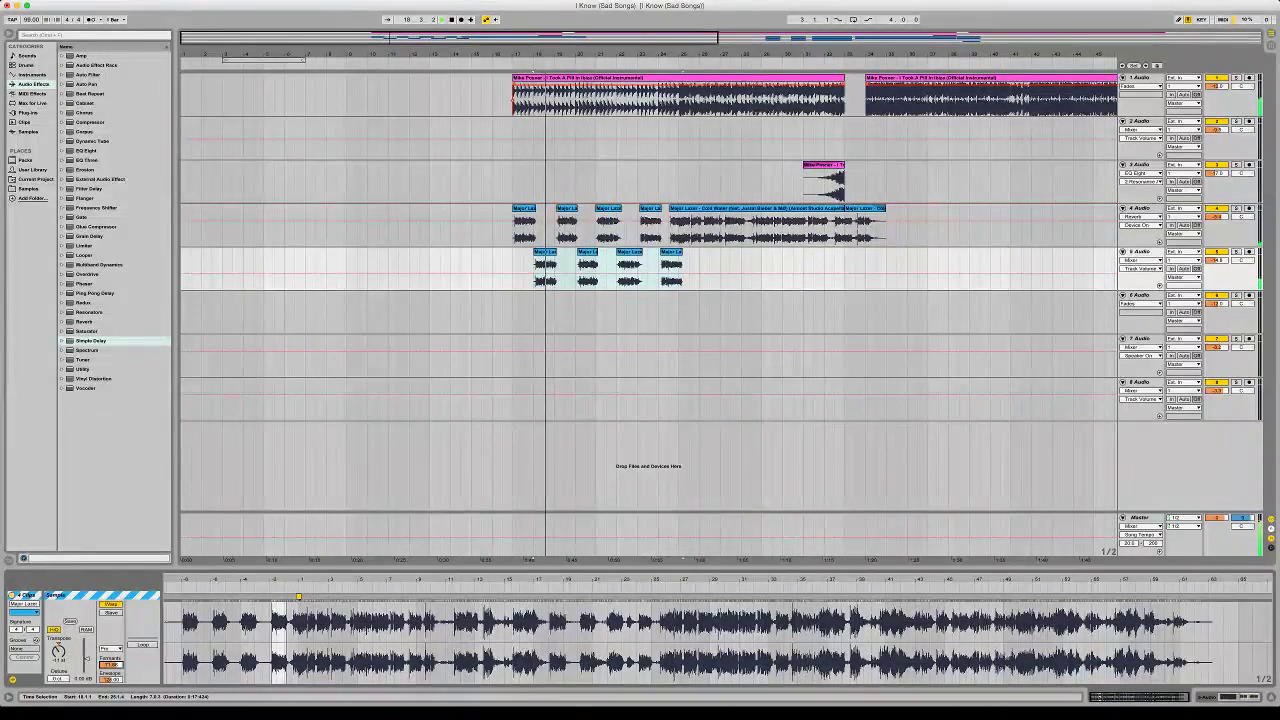
Move the four down-transposed clips one bar earlier to start at 17.1.1 under the original vocals, and play them
left_click_drag(547, 252, 526, 252)
key("space")
key("space")
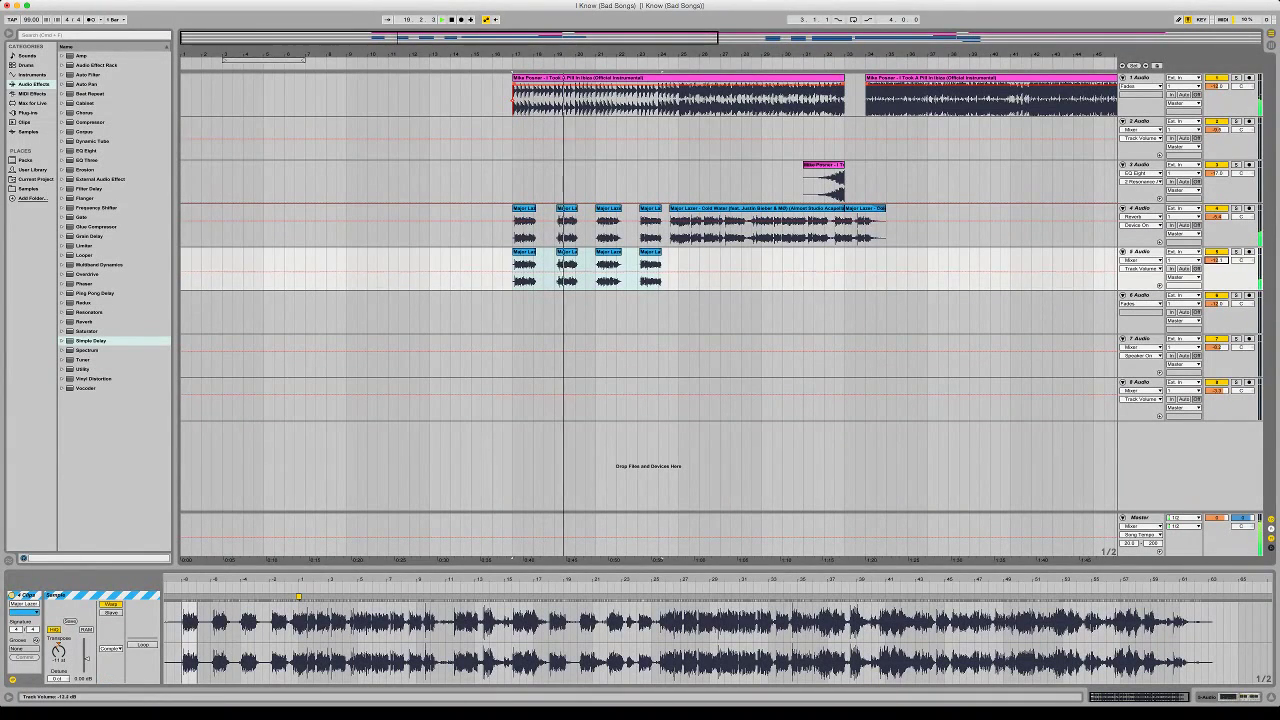
Remove the Reverb device from the fifth track, keeping its EQ Eight
key("shift+Tab")
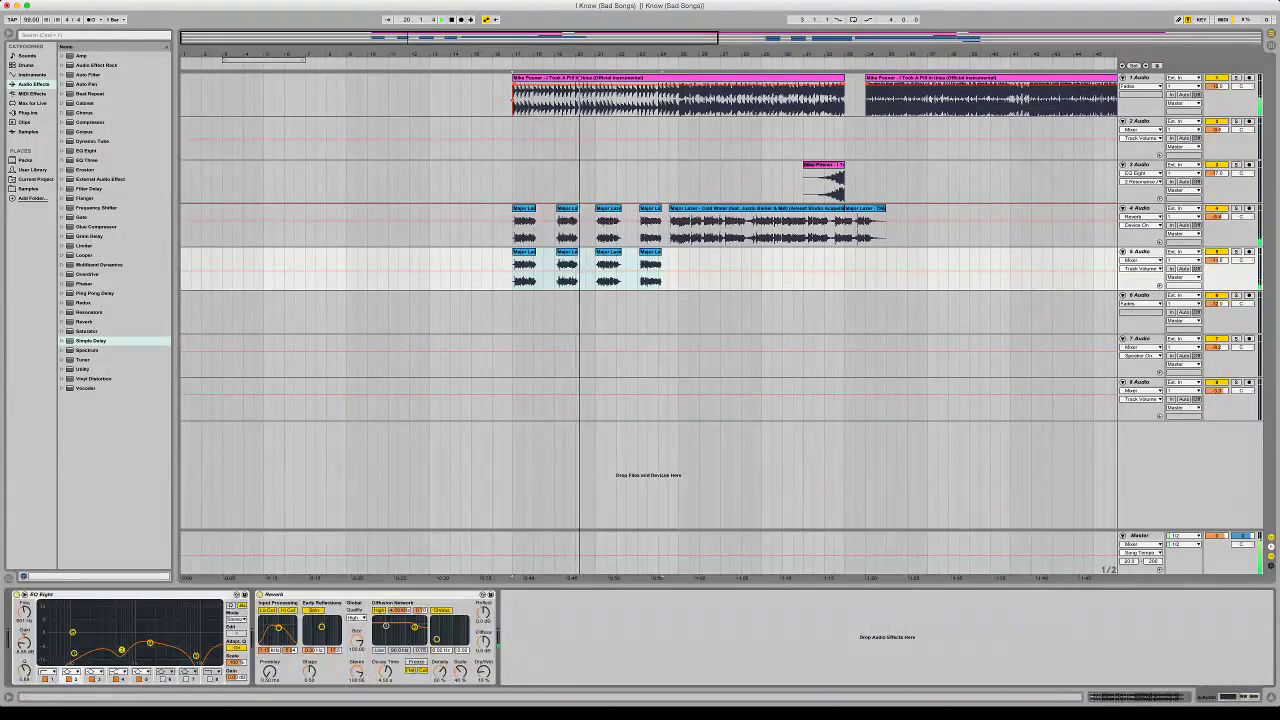
left_click(330, 594)
key("Delete")
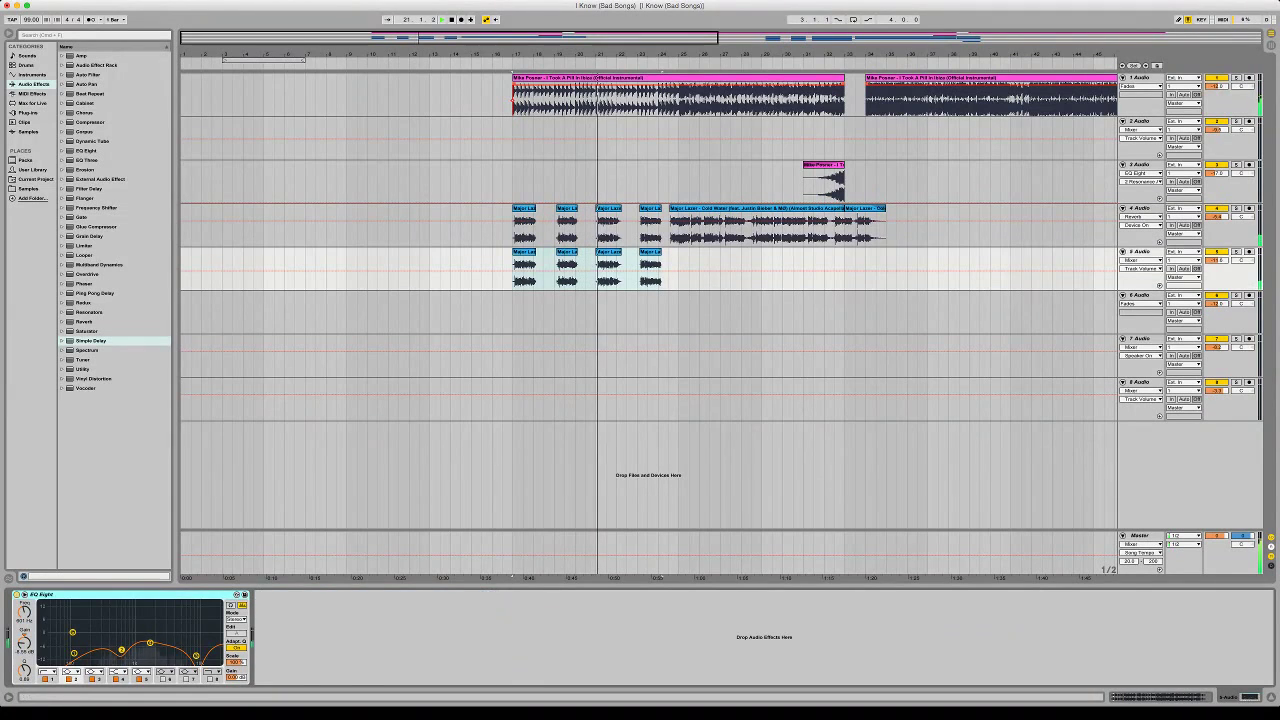
Adjust the fifth track's volume, switch off the first instrumental track, and play the layered vocals from 17.1.1
left_click_drag(1216, 260, 1216, 262)
left_click(1216, 78)
key("space")
key("space")
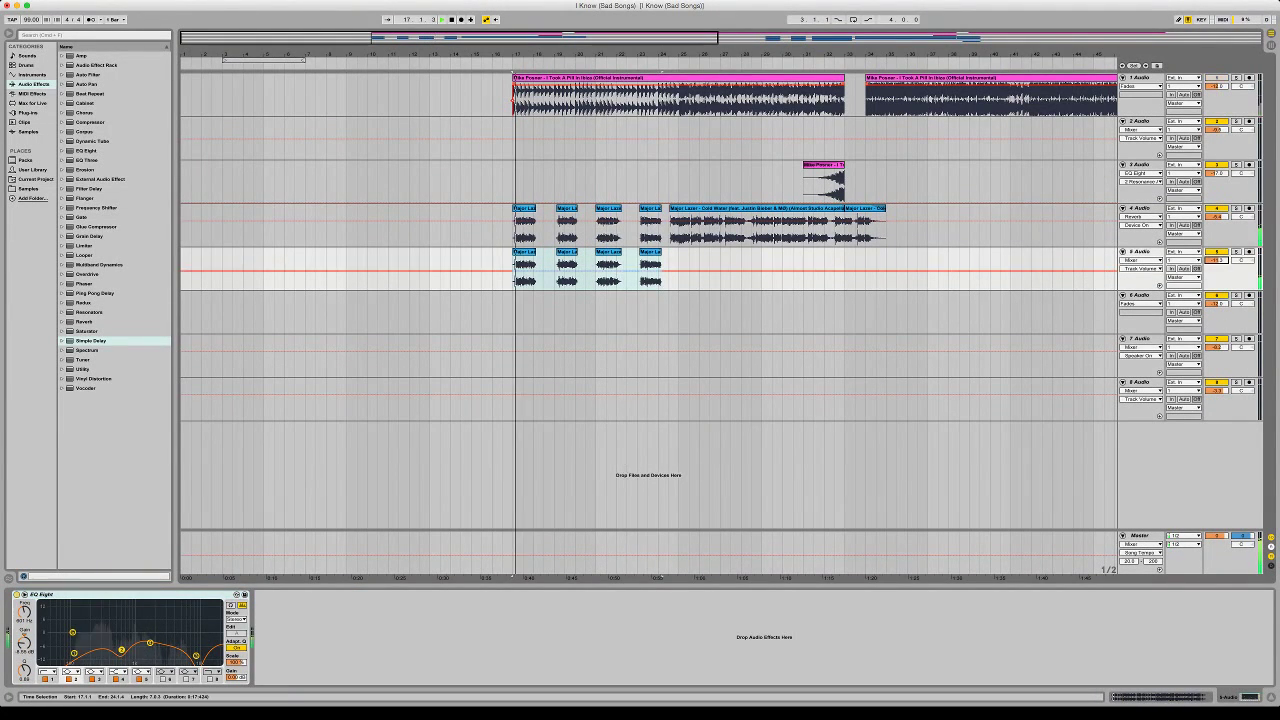
Set the warp mode of the four down-transposed clips on the fifth track to Complex Pro
double_click(650, 252)
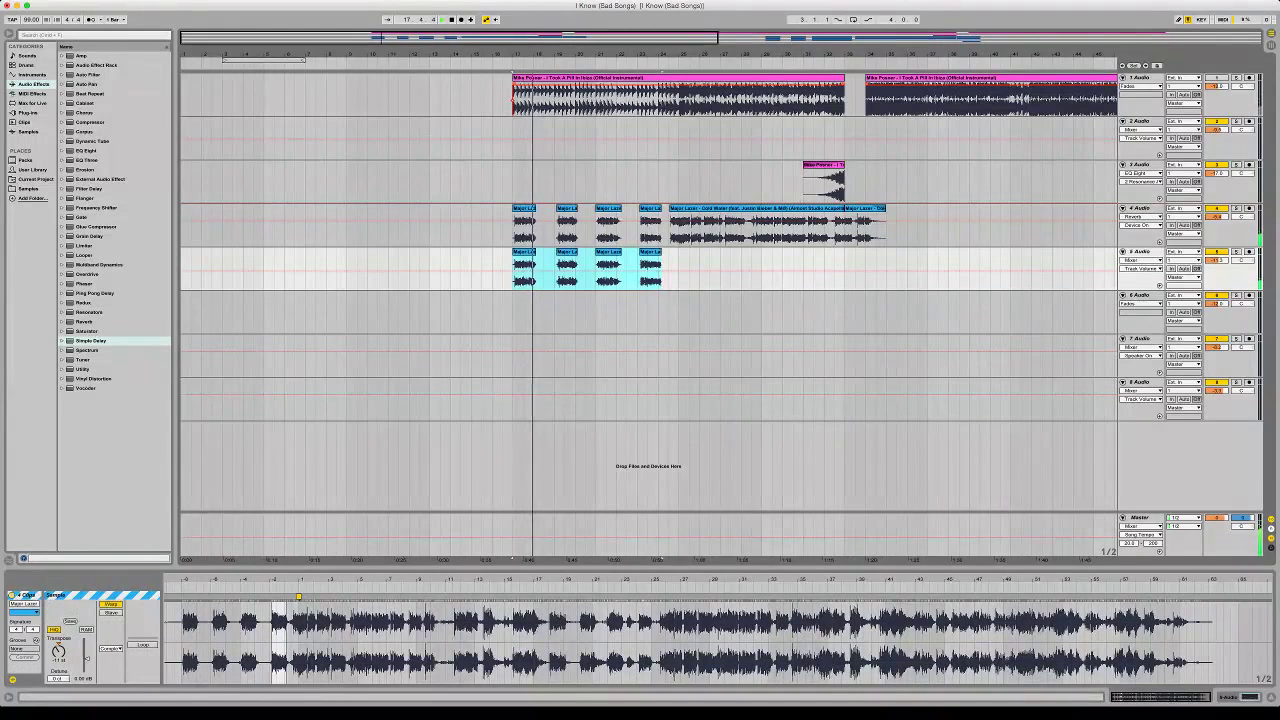
left_click(111, 649)
left_click(113, 659)
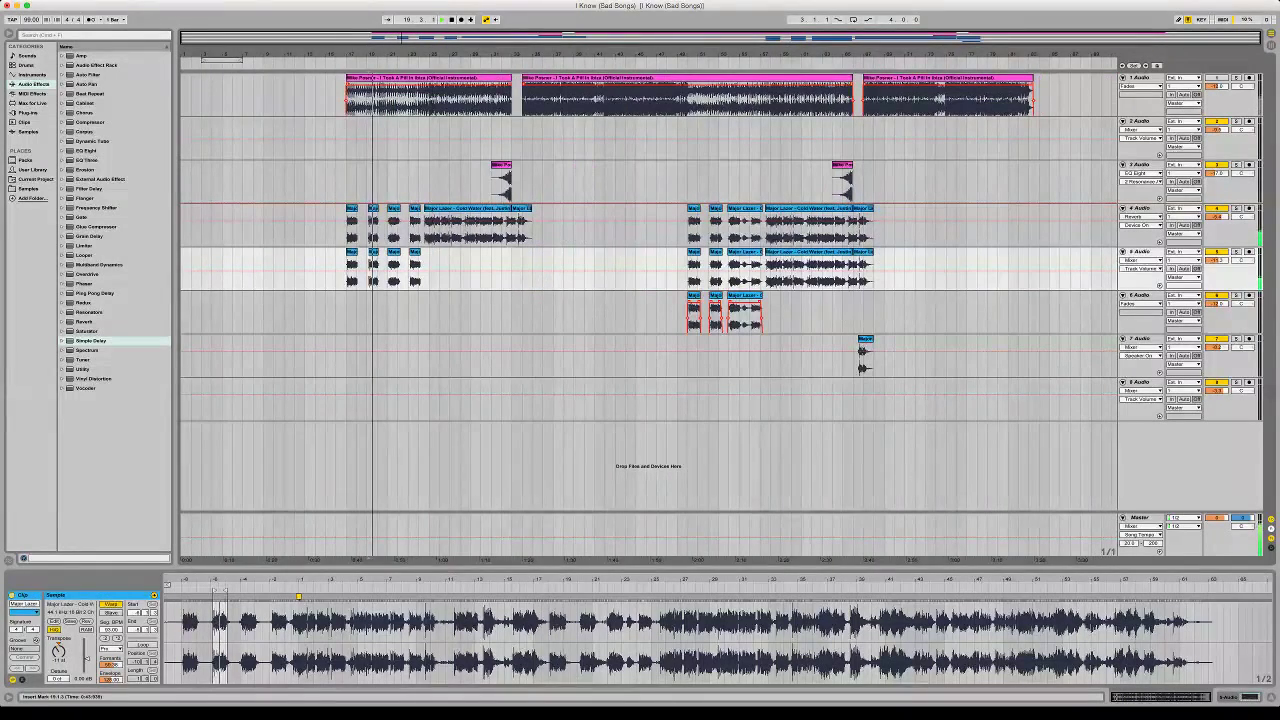
Delete the old vocal clips on the sixth track between bars 48.1.1 and 60.1.1
left_click_drag(729, 315, 668, 315)
left_click(791, 315)
key("Delete")
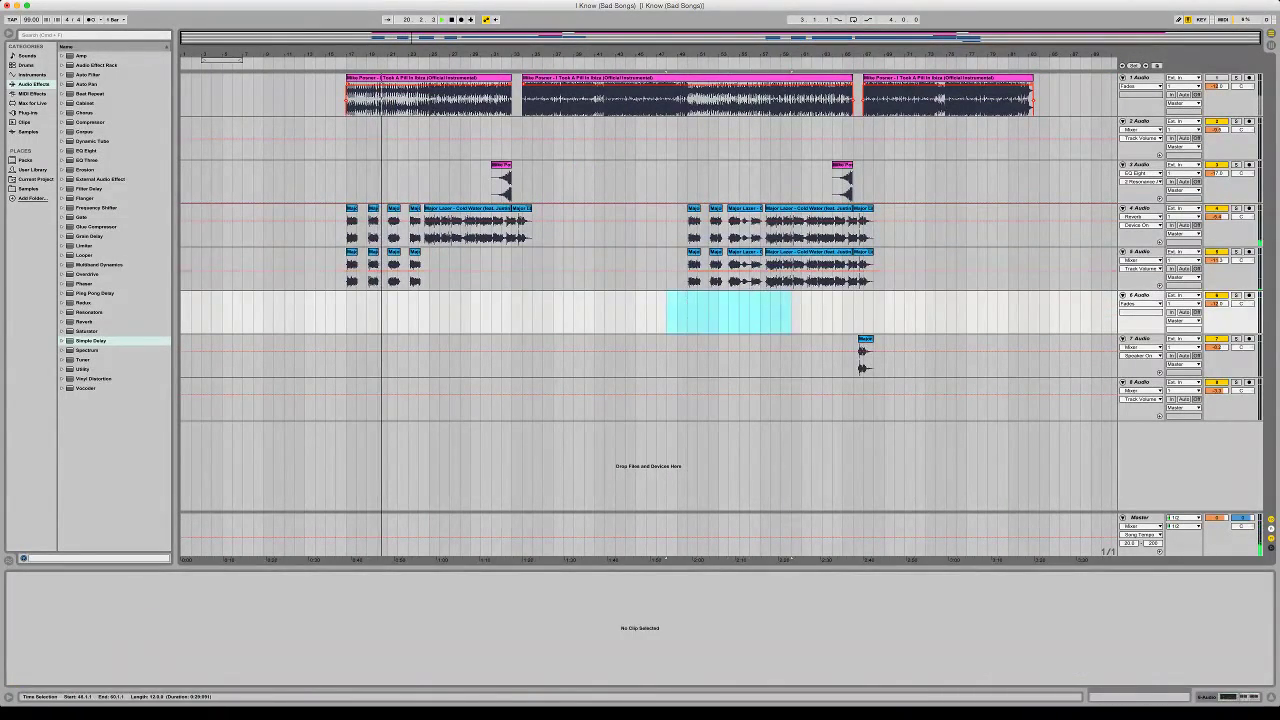
Delete the long vocal clip and the short clip following it from the second section of the fifth track
left_click(808, 252)
key("Delete")
left_click_drag(905, 270, 843, 270)
key("Delete")
Transpose the three remaining second-section clips on the fifth track to -11 semitones with Complex Pro warping
left_click(745, 252)
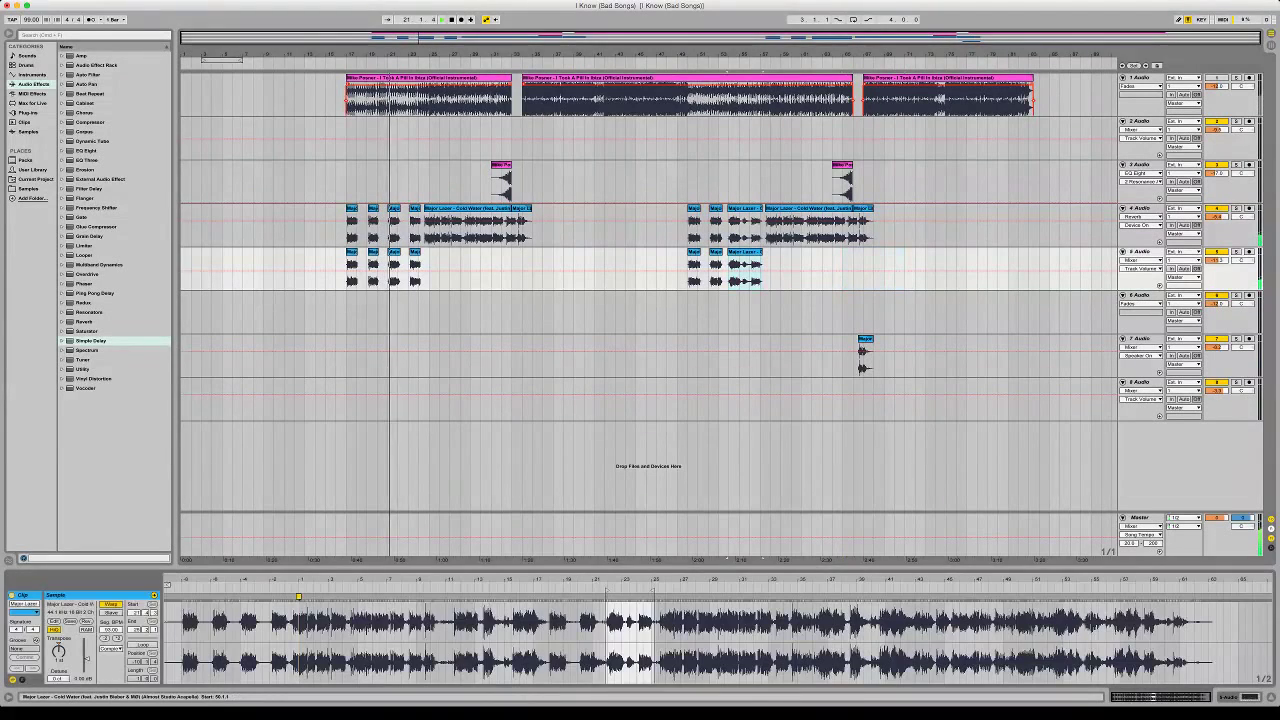
left_click(694, 252, "shift")
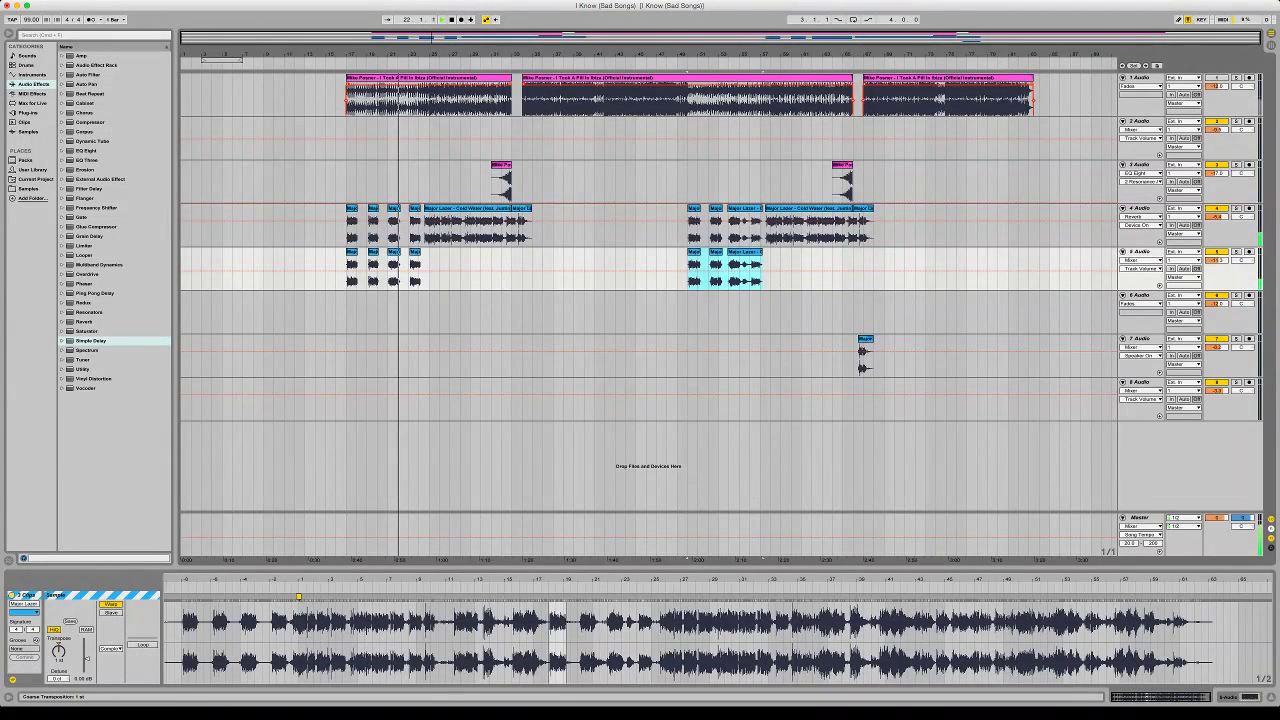
left_click(58, 652)
type("-1")
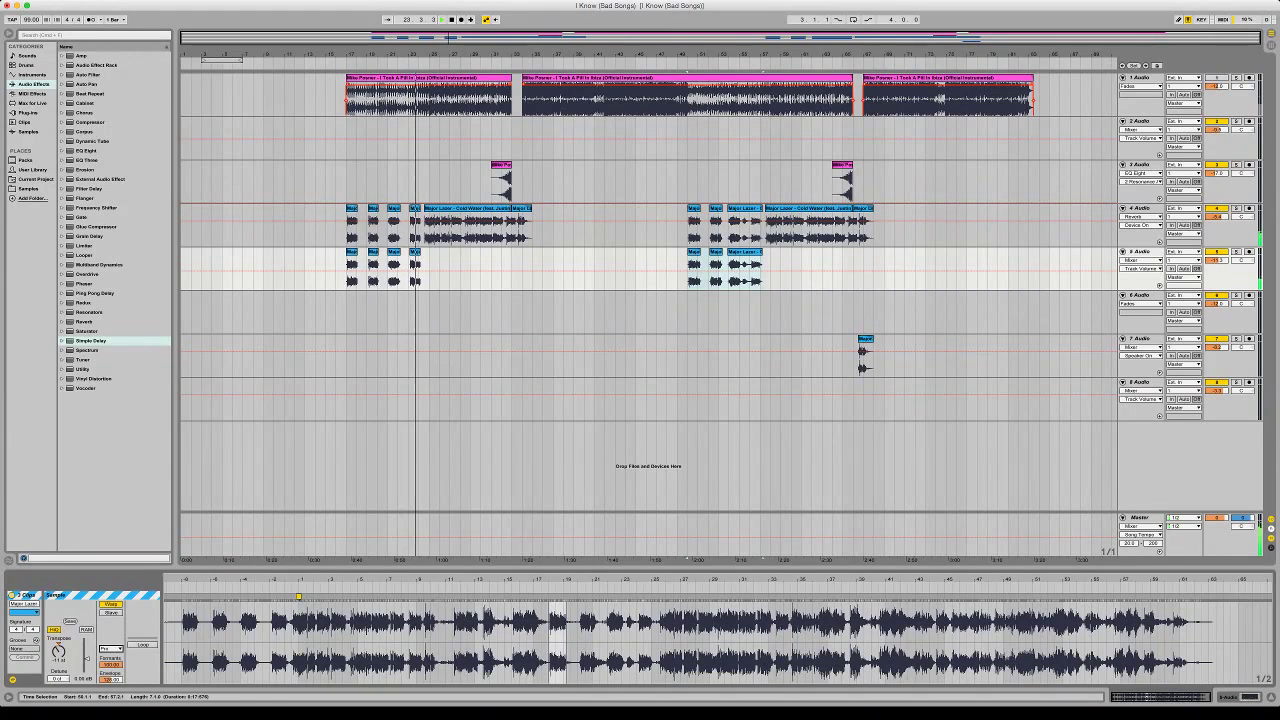
Lower the Formants value of the three second-section clips to match the fourth clip of the first section
left_click(415, 252)
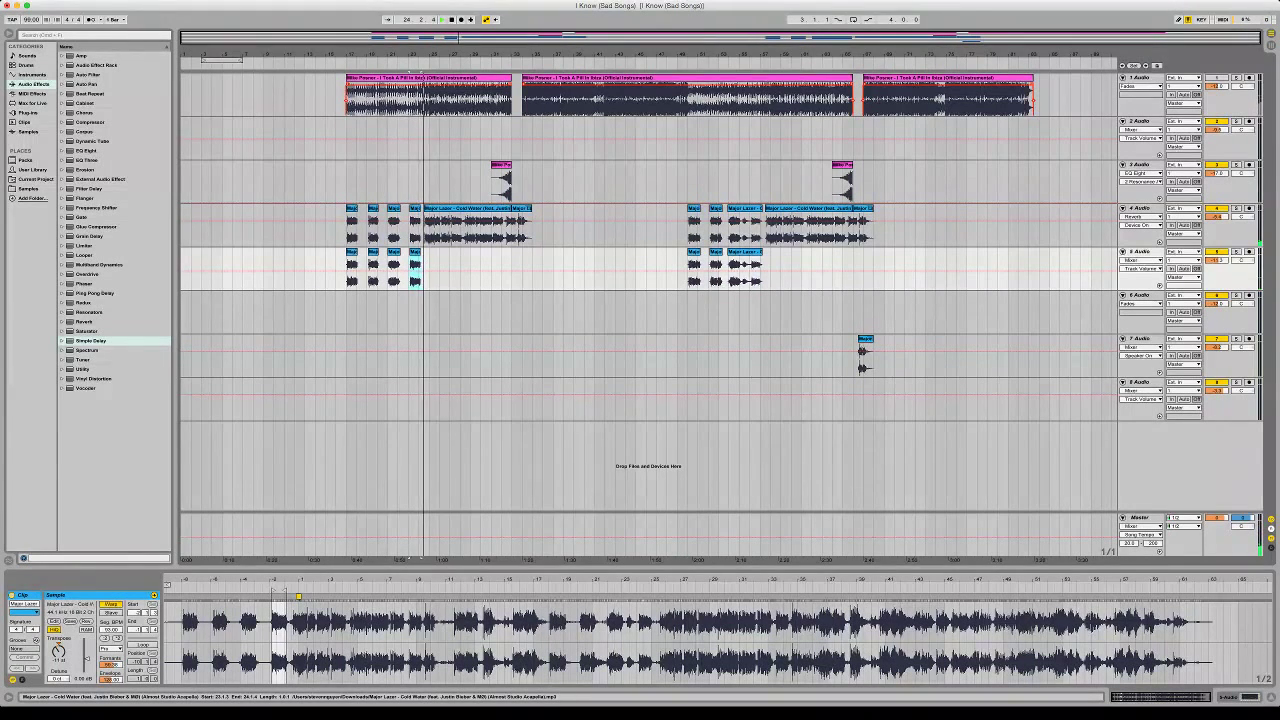
left_click(744, 252)
left_click(694, 252, "shift")
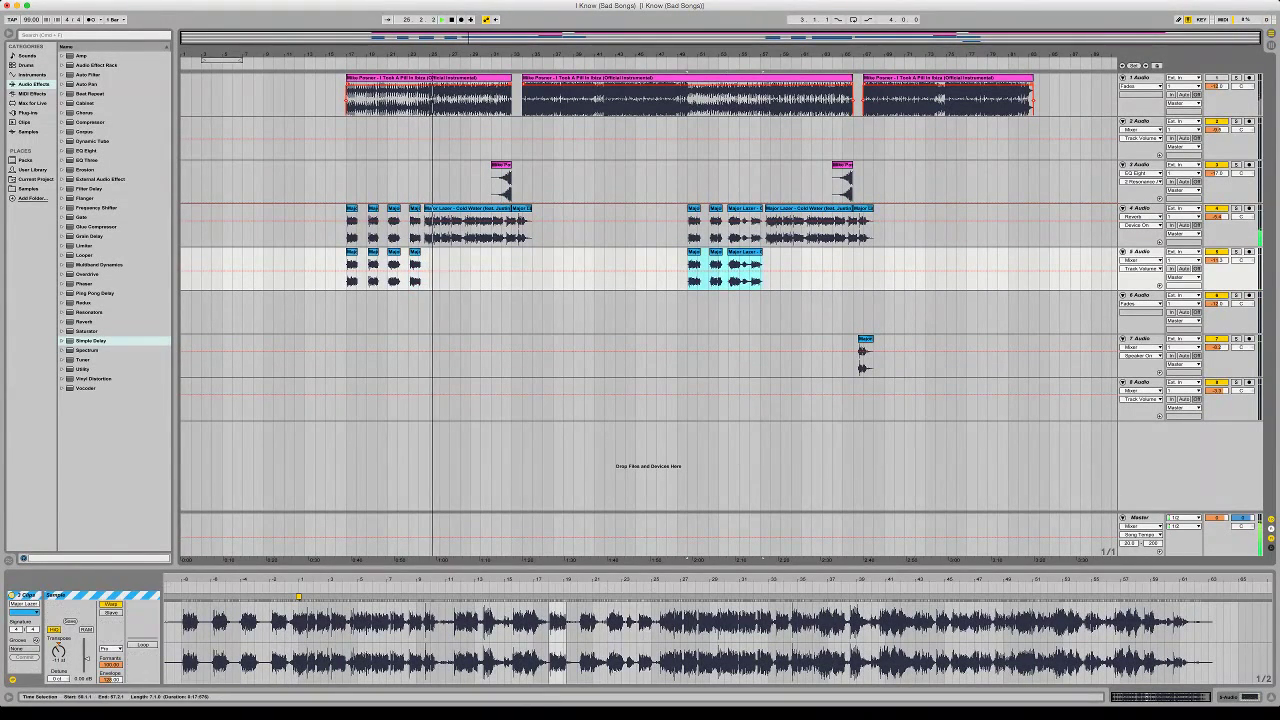
left_click_drag(111, 665, 111, 690)
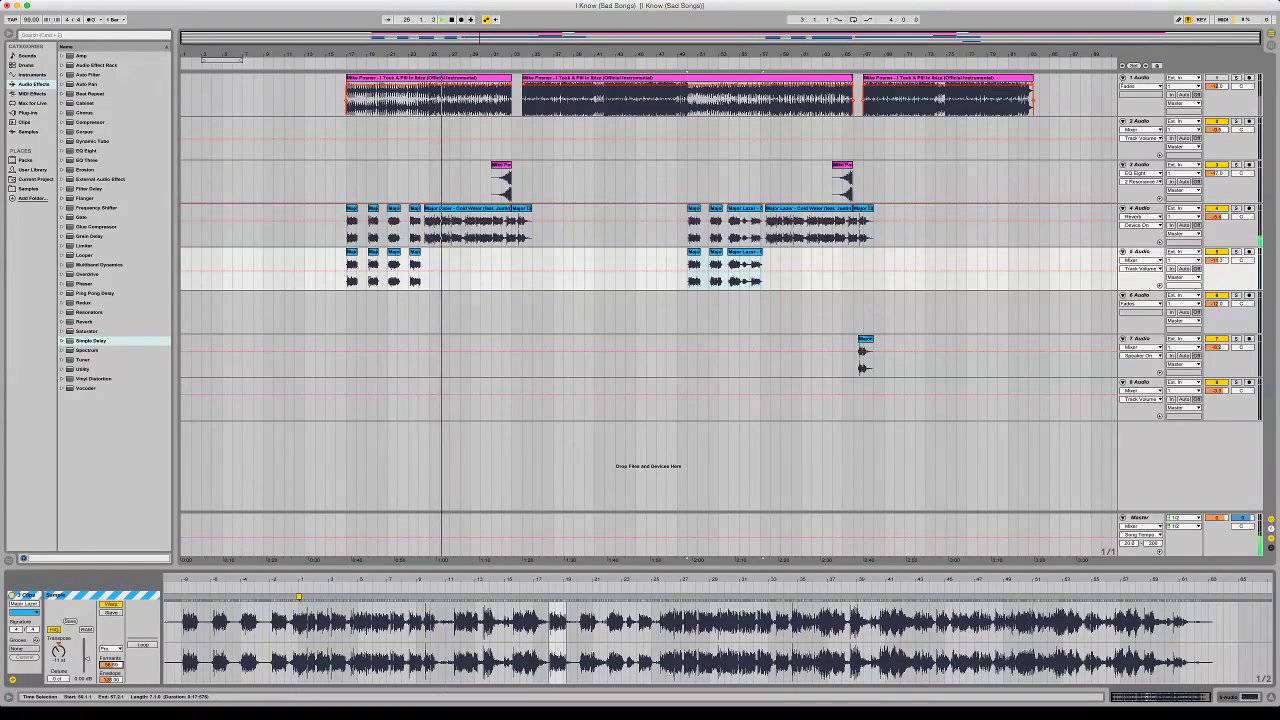
Play the layered second vocal section in the mix and examine the transition into the instrumental at bar 67
key("space")
key("space")
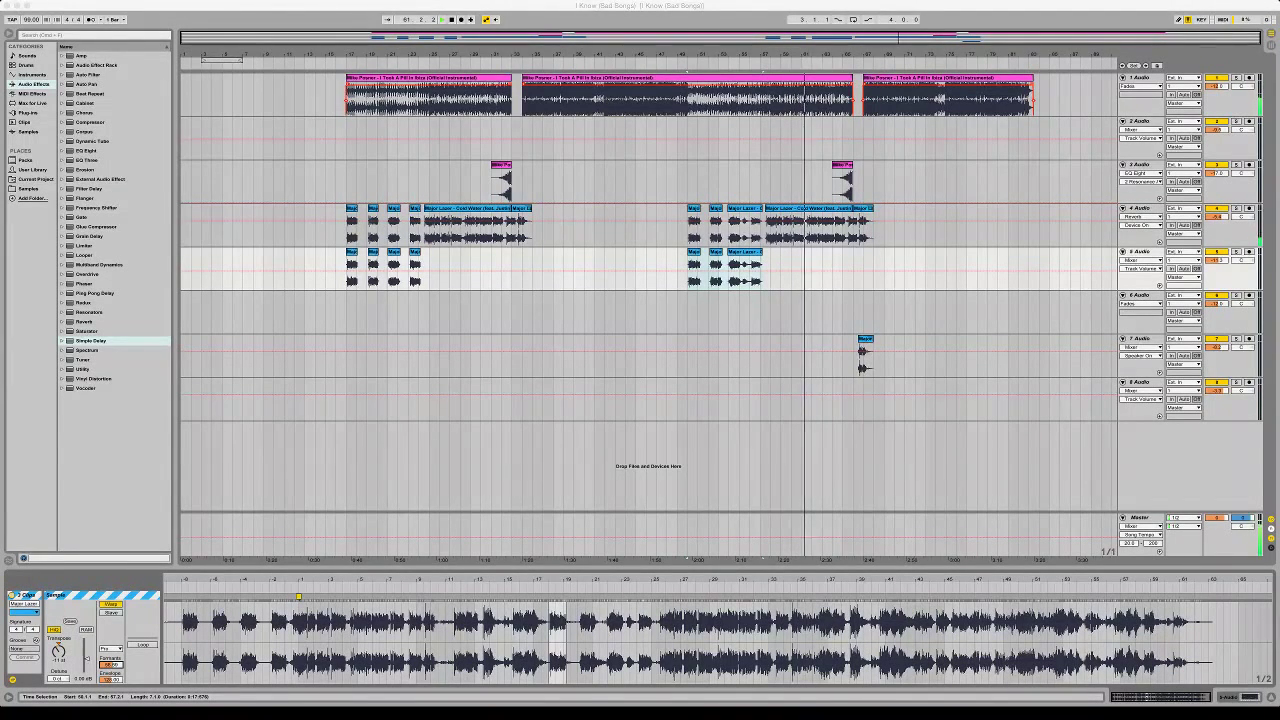
key("super+Tab")
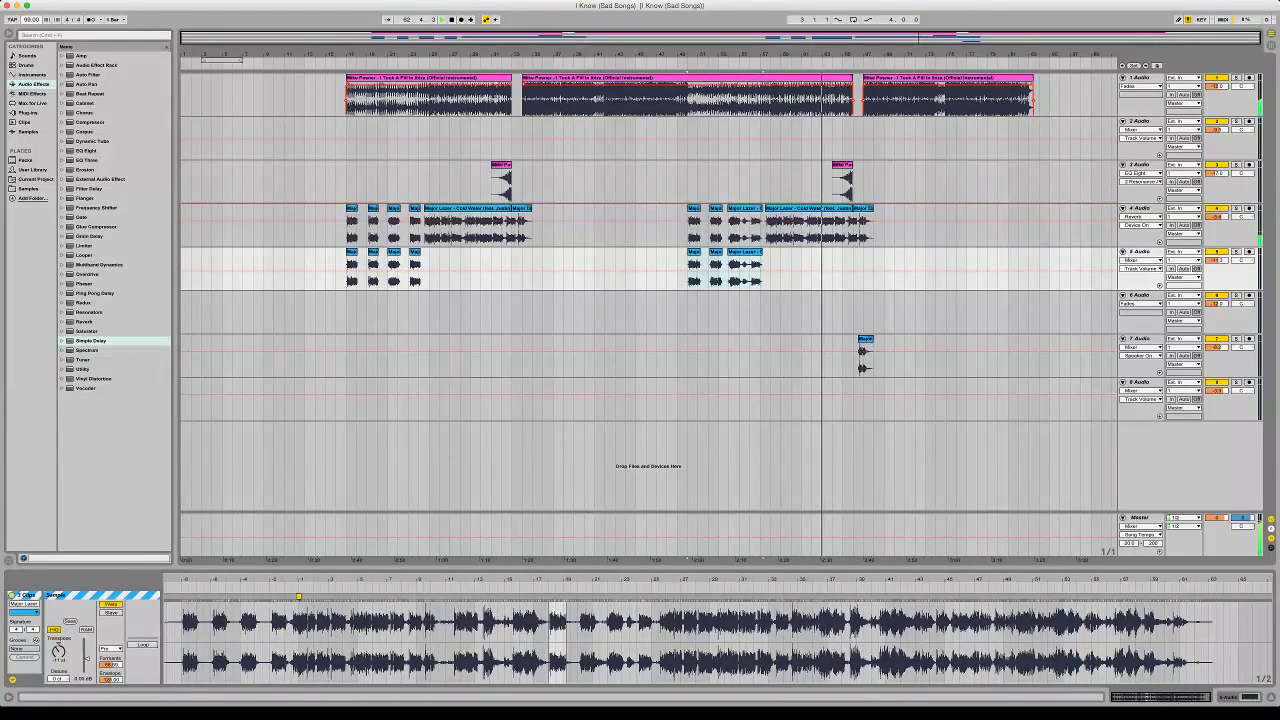
left_click_drag(866, 54, 736, 150)
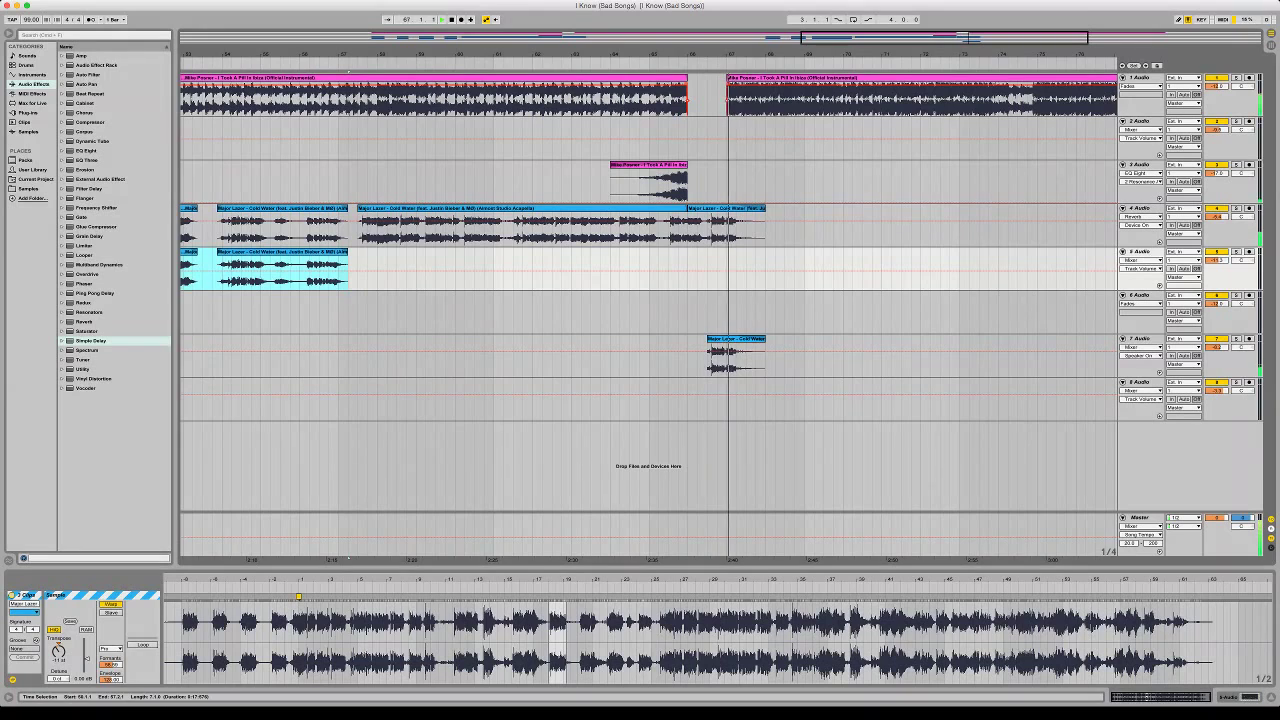
key("minus")
key("minus")
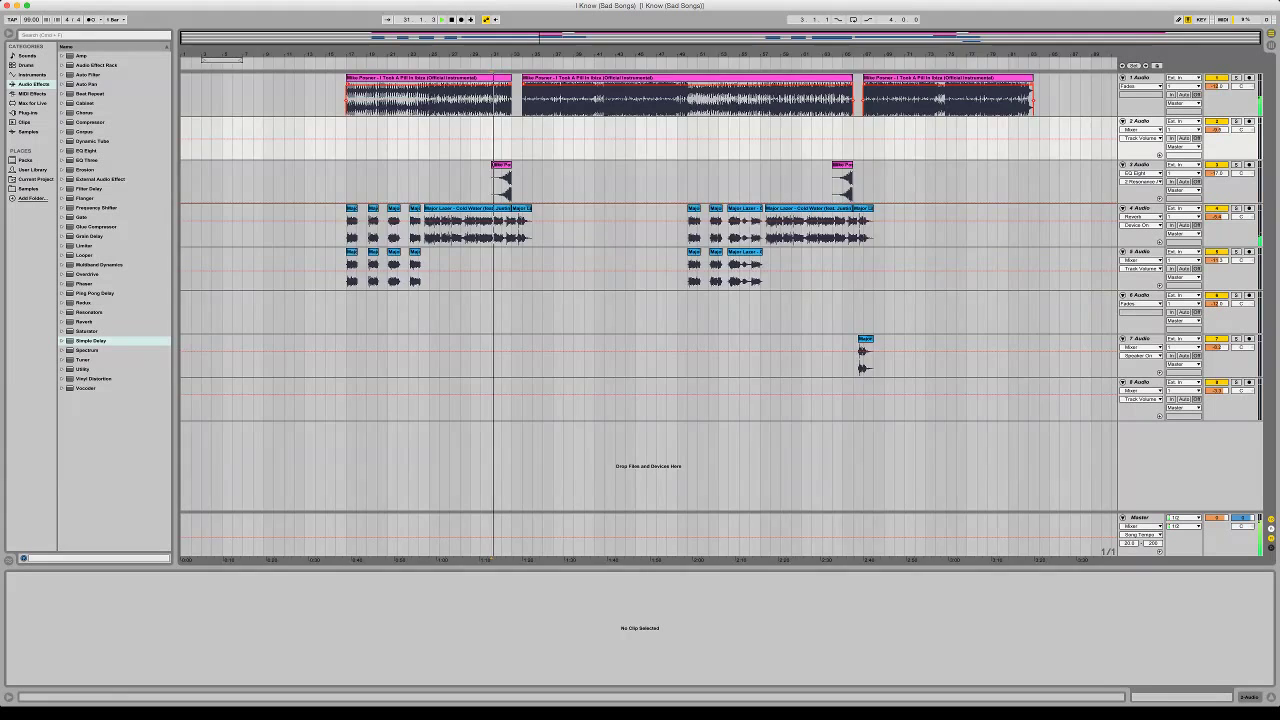
Draw a Song Tempo drop to 20 BPM on the Master track from about 33.3 to 34.1
left_click_drag(496, 54, 496, 125)
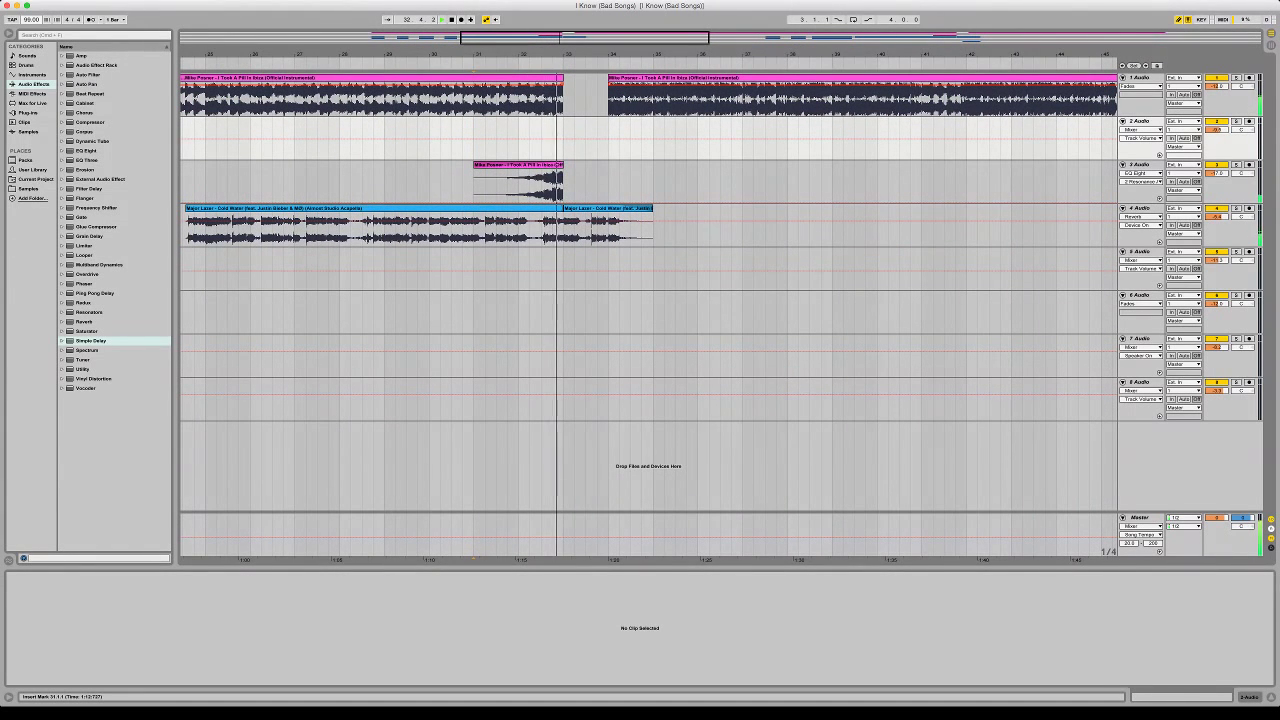
left_click_drag(588, 554, 605, 554)
key("b")
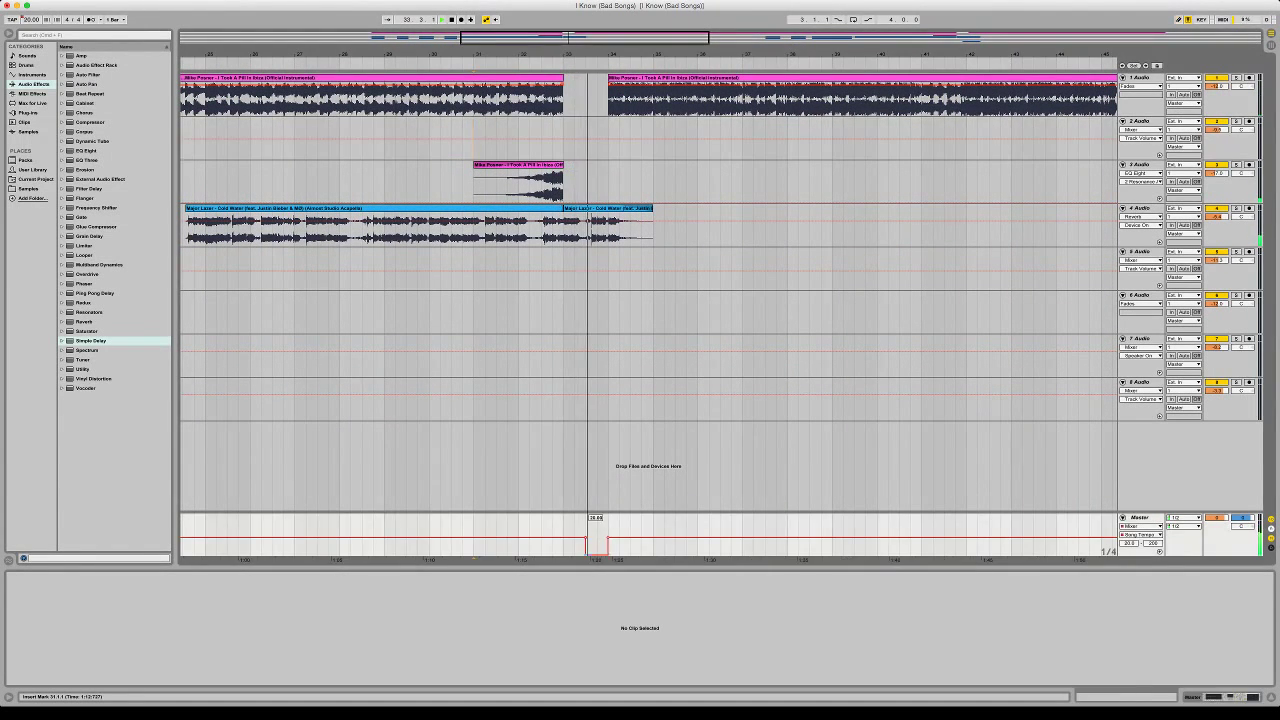
left_click(586, 554)
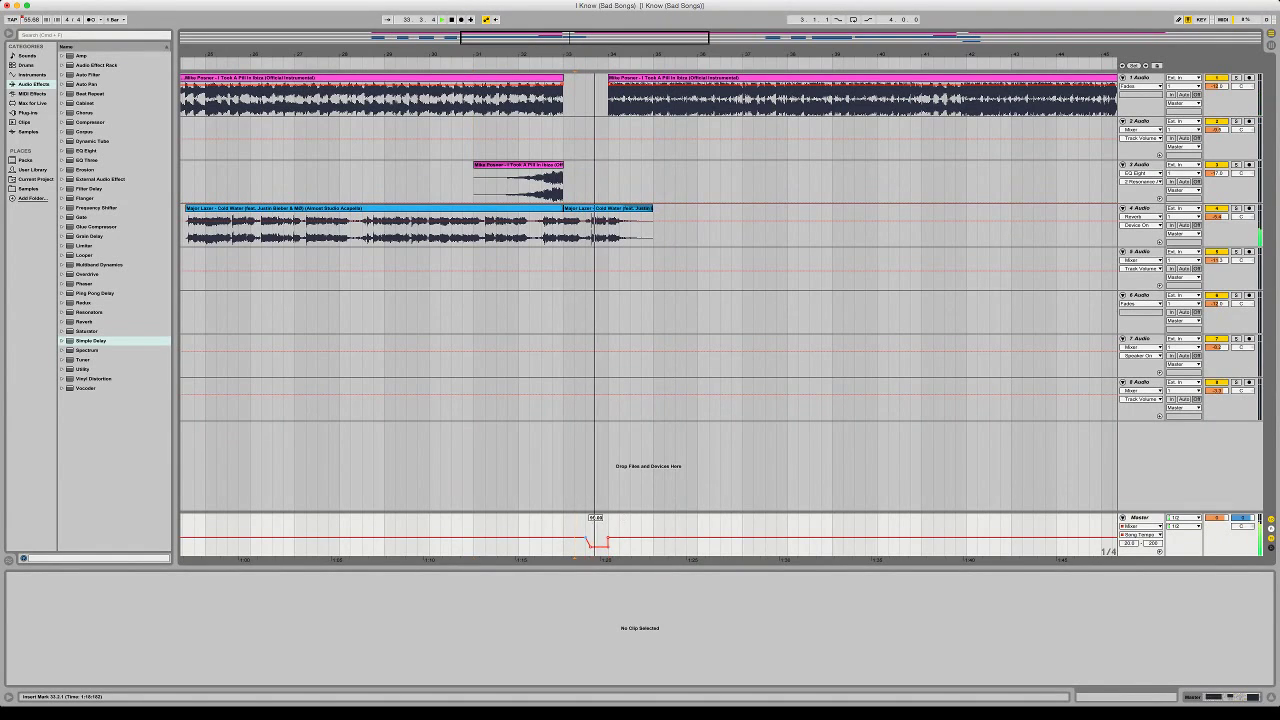
Reshape the Master tempo drop before bar 34 into a shallower gradual dip of about 76 BPM, and play it
key("space")
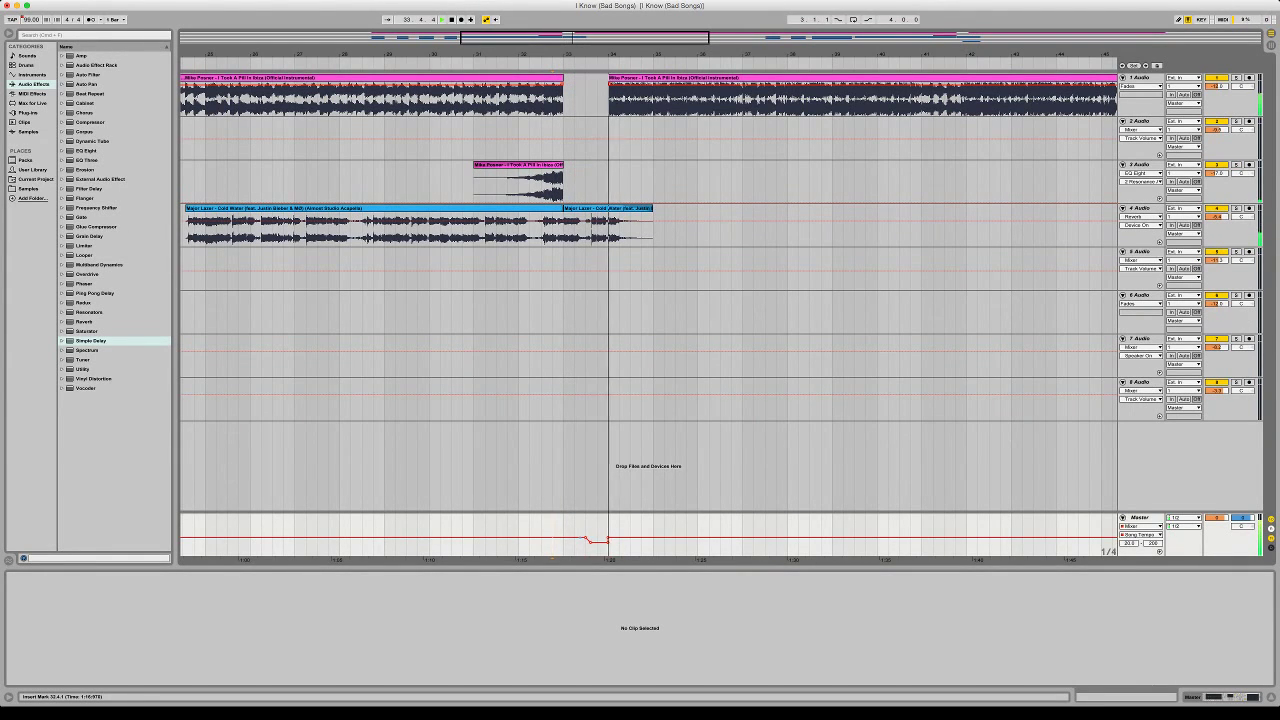
left_click(585, 538)
key("space")
key("space")
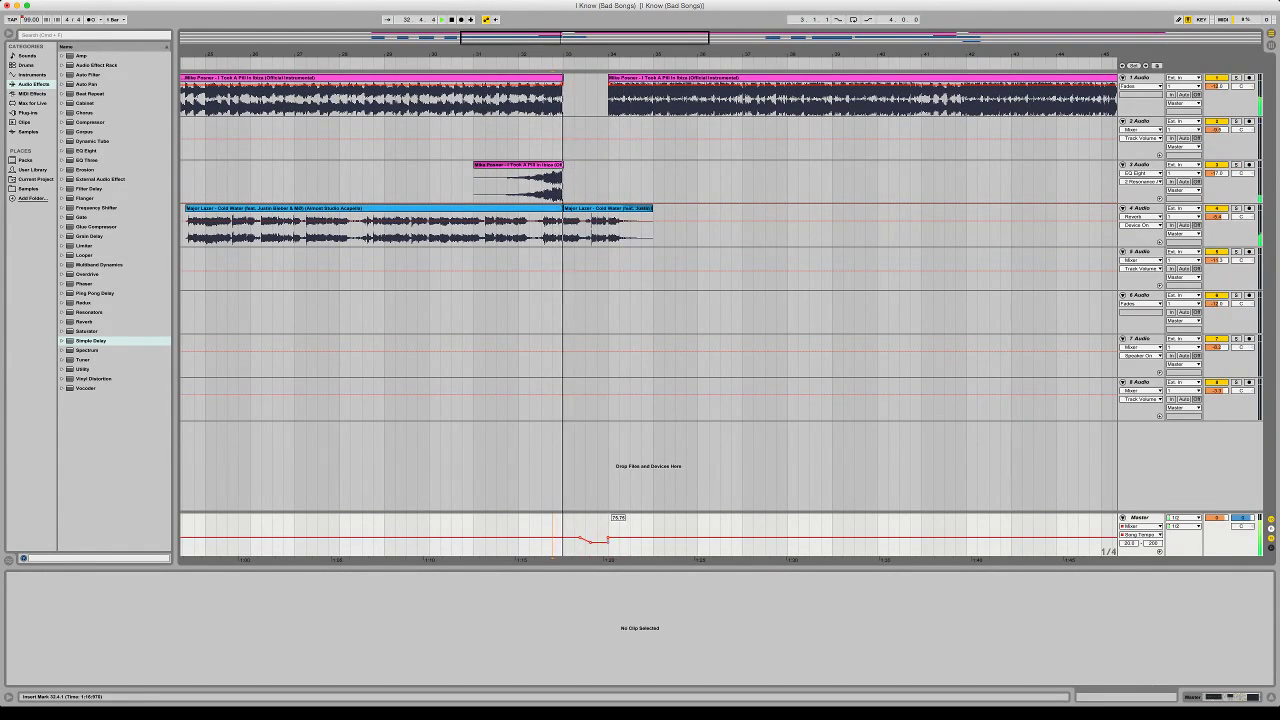
Copy the Master tempo automation from 33.1.1 to 34.1.1 into the second instrumental gap, starting at bar 66
left_click_drag(563, 527, 608, 527)
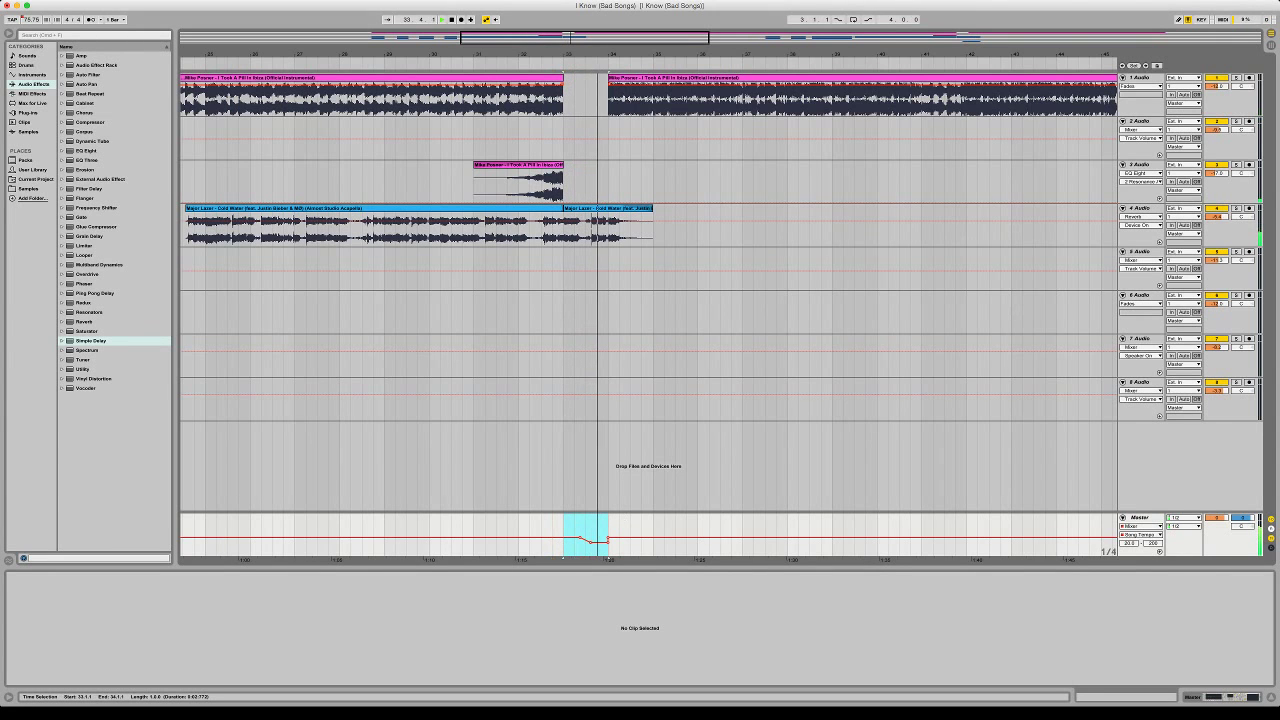
left_click_drag(585, 54, 585, 20)
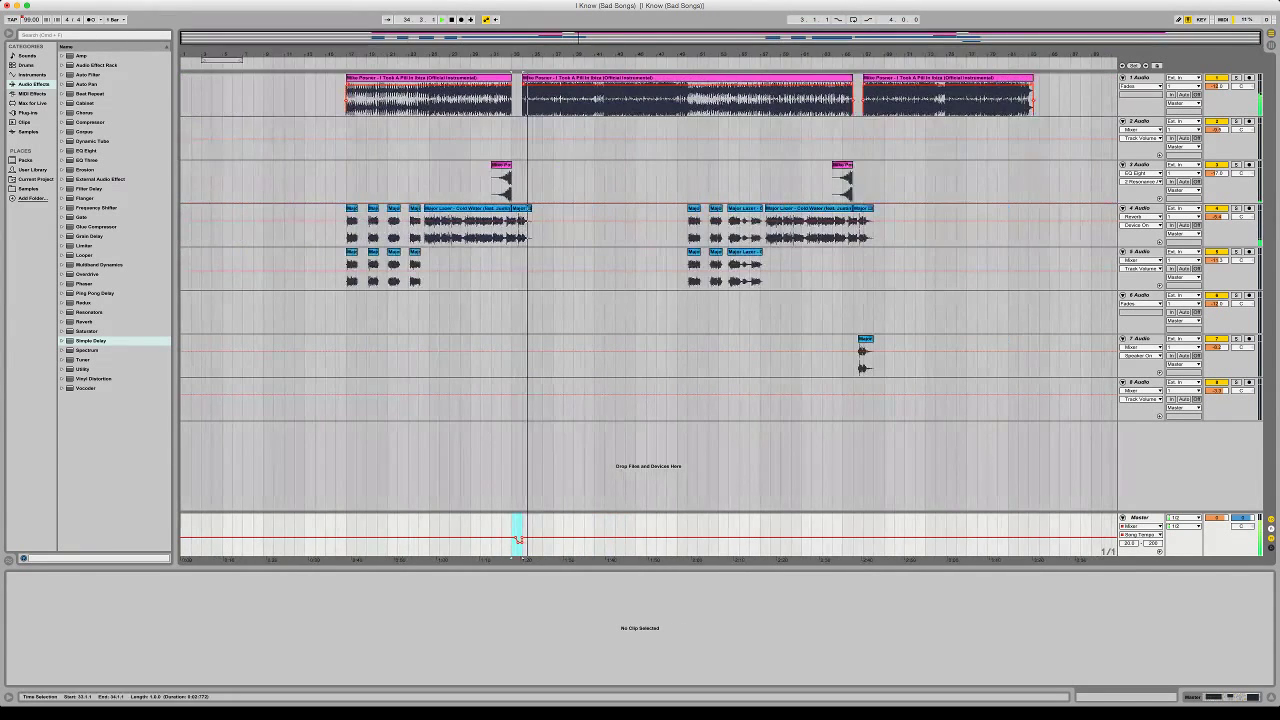
left_click_drag(885, 54, 885, 114)
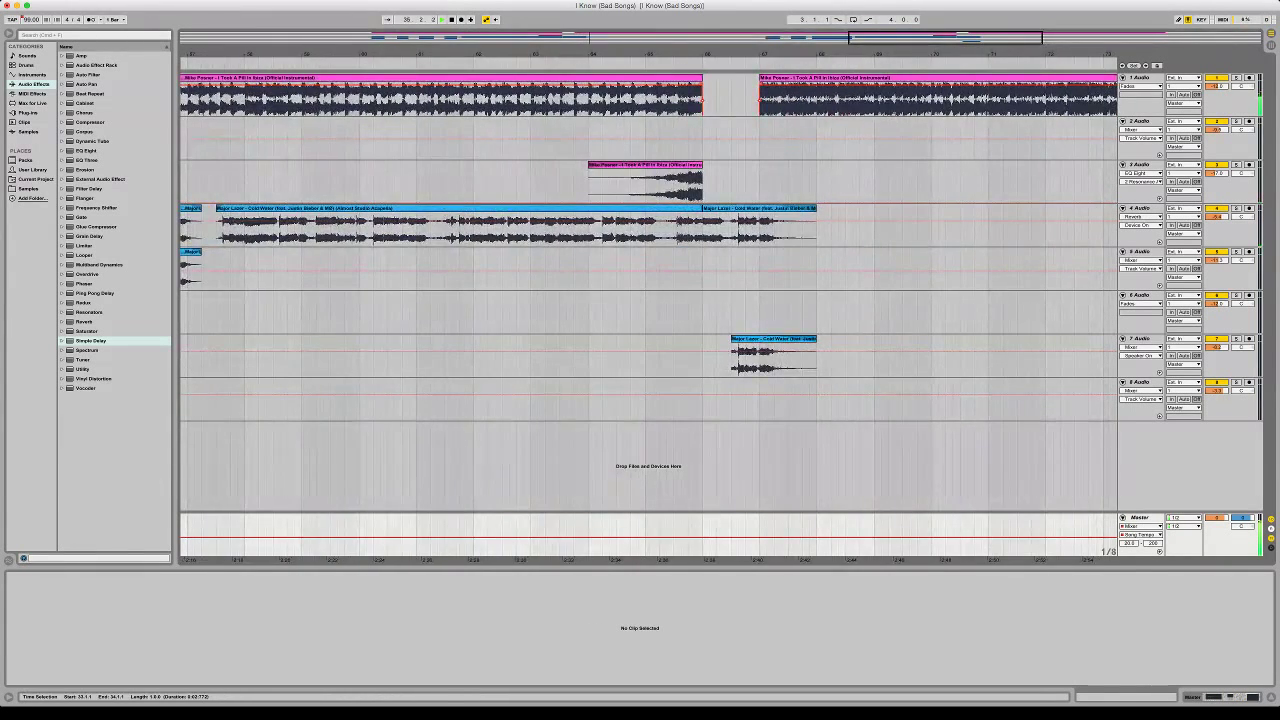
key("super+v")
left_click(703, 528)
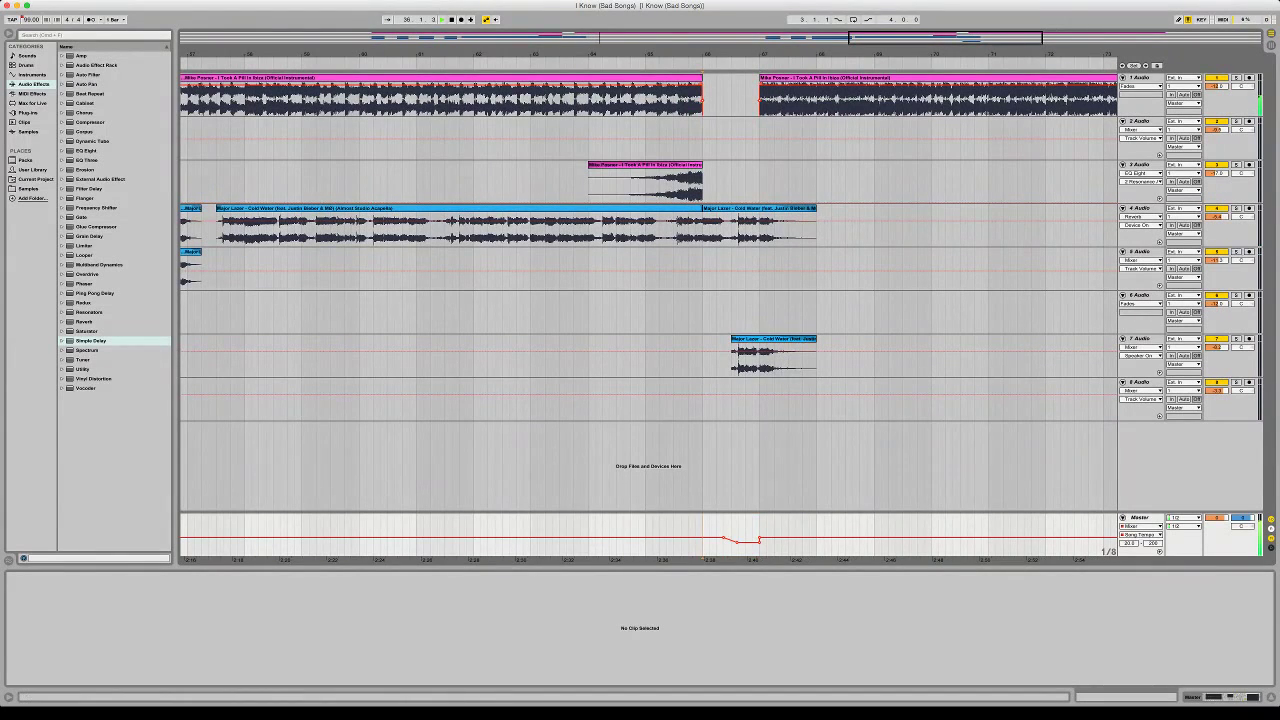
Play the second transition with its tempo dip from 64.1.1
left_click_drag(286, 54, 286, 24)
left_click(458, 138)
key("space")
key("space")
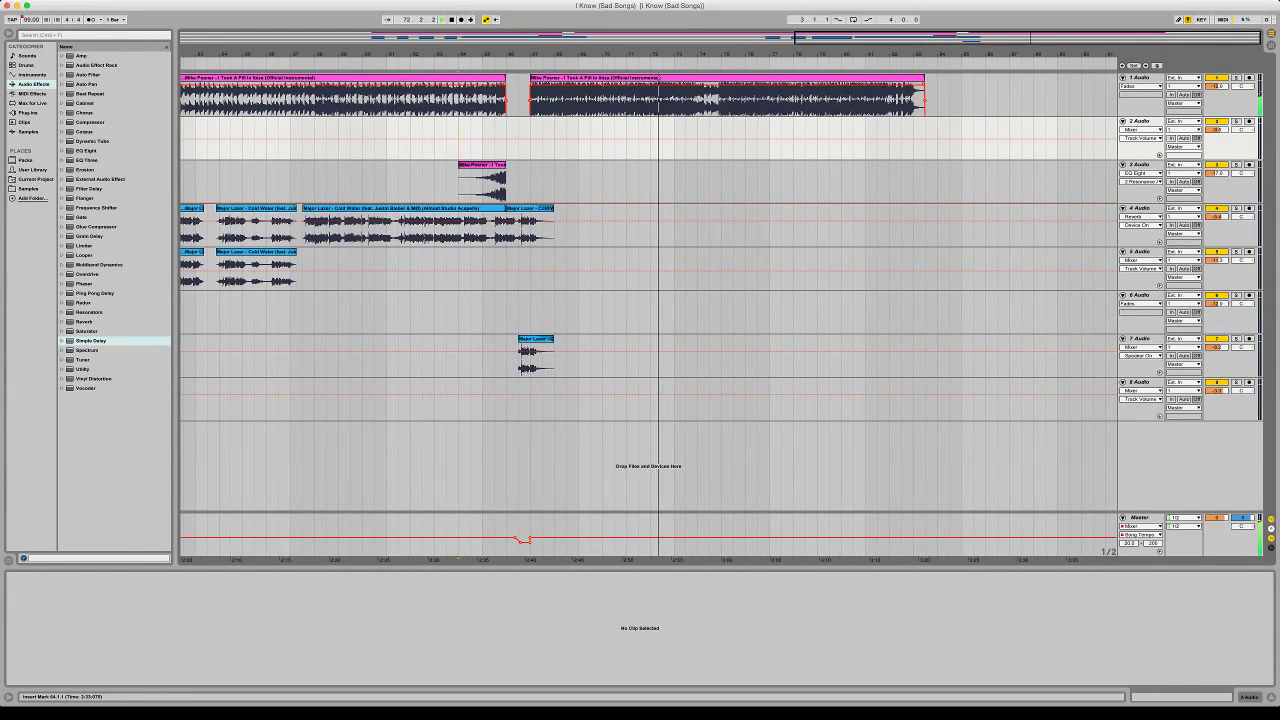
Play the whole arrangement from the start of the first instrumental clip at 17.1.1
key("minus")
left_click(428, 78)
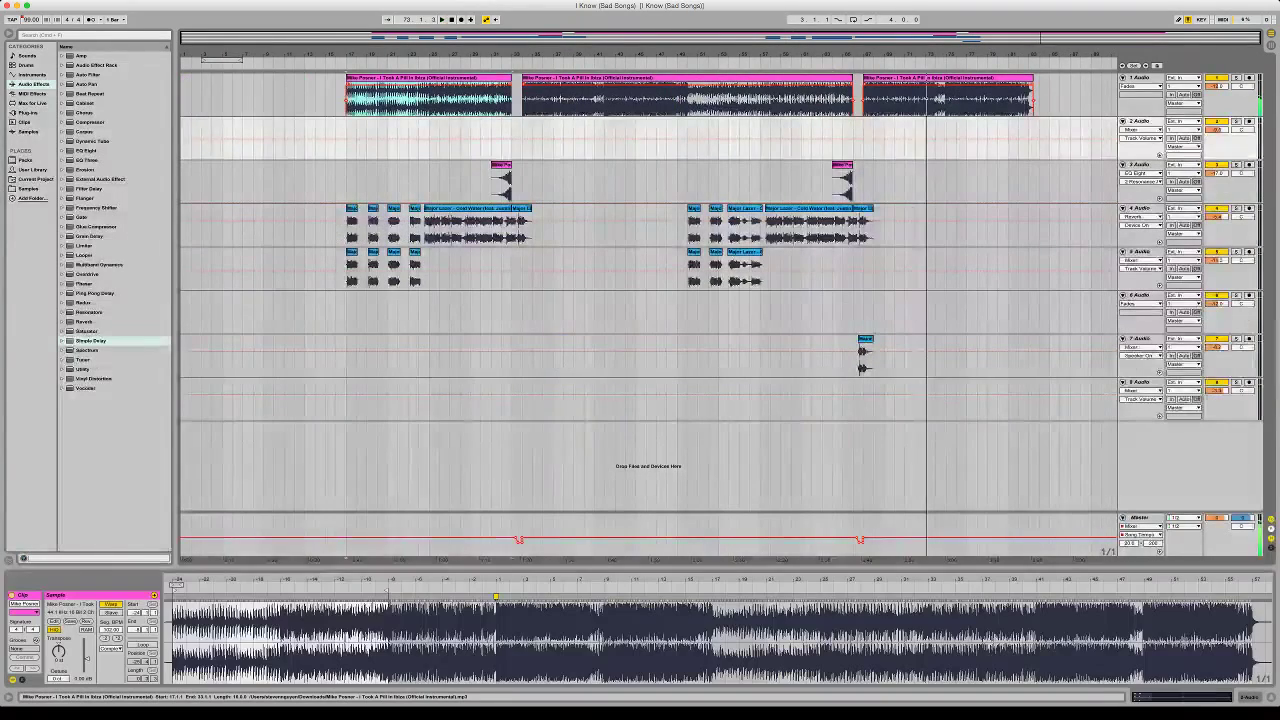
key("space")
key("space")
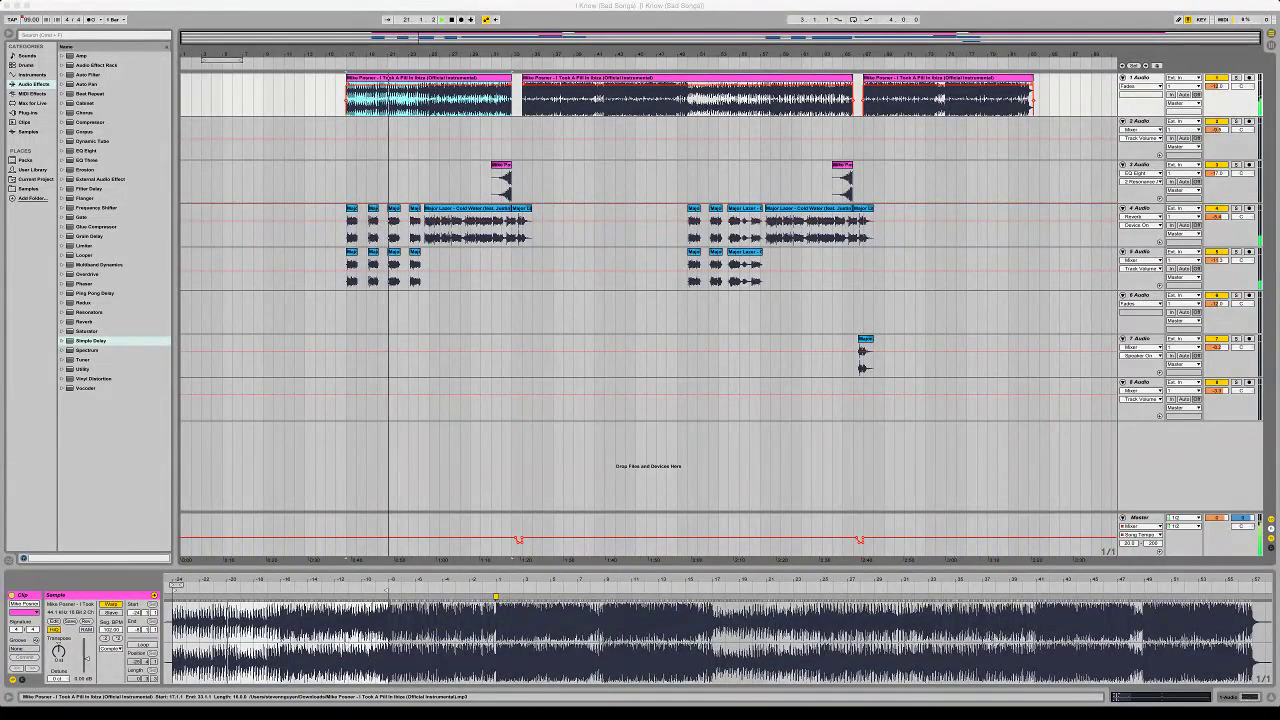
Place the Calvin Harris - My Way acapella on the eighth track, starting at bar 17
left_click(512, 405)
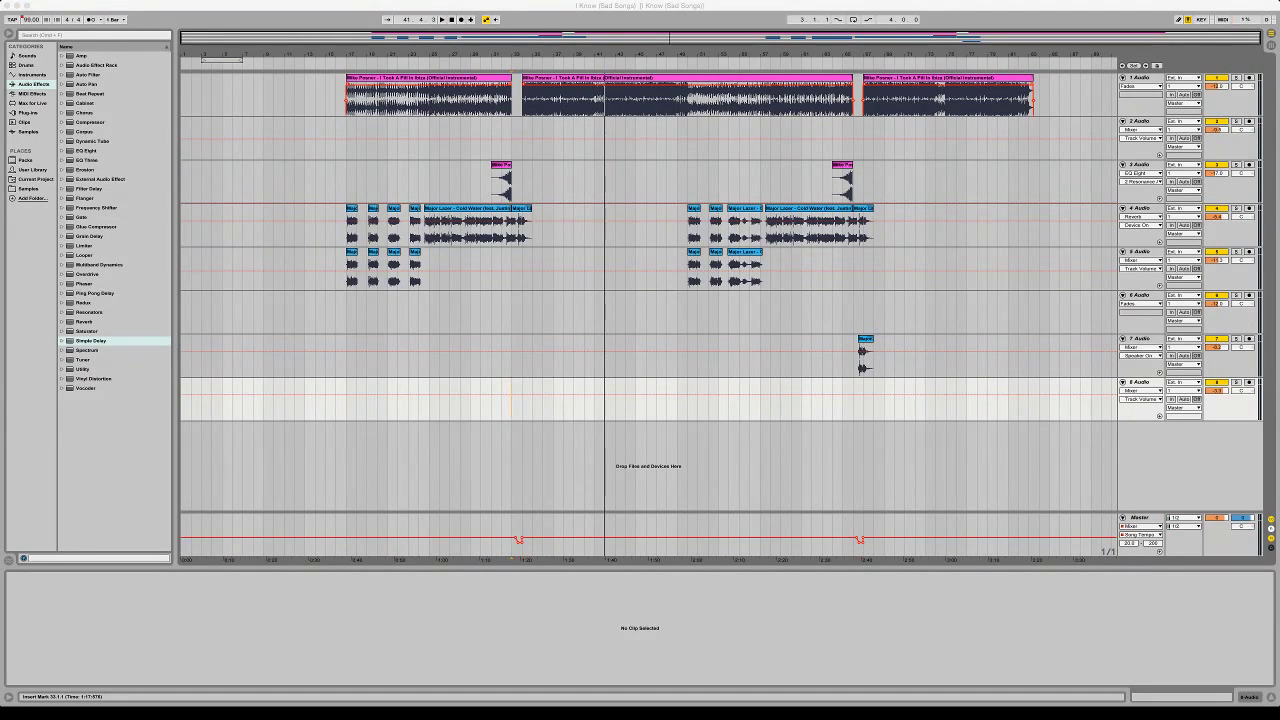
left_click_drag(420, 400, 346, 385)
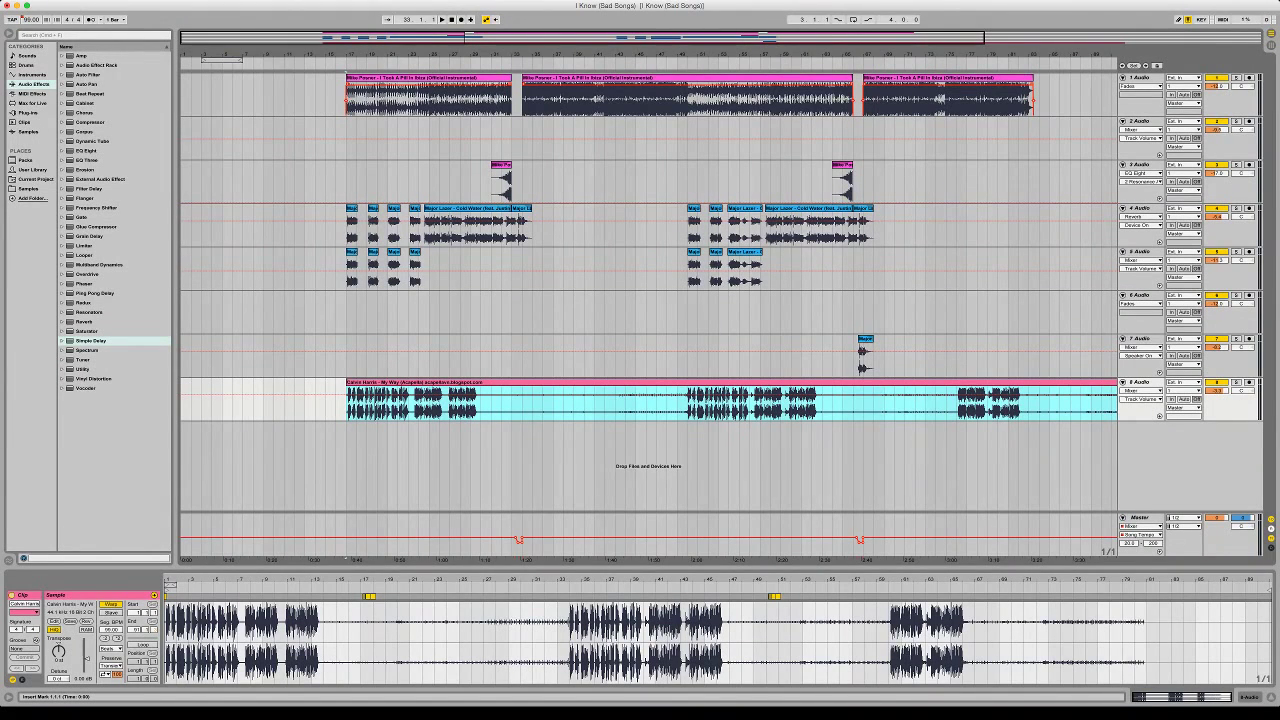
Delete the two later warp markers from the Calvin Harris - My Way clip
left_click_drag(345, 642, 852, 642)
key("Delete")
left_click(832, 642)
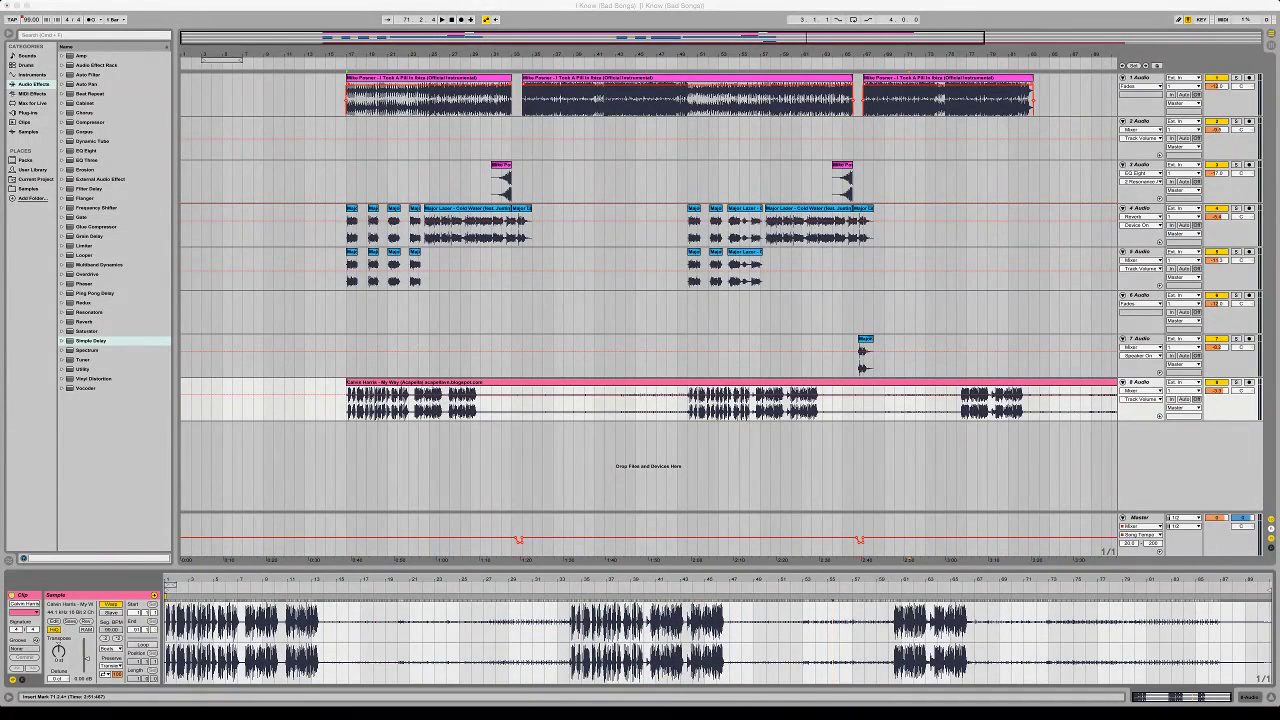
Add an EQ Eight to the eighth track and cut the acapella's highs with band 3 at about 11.2 kHz
key("space")
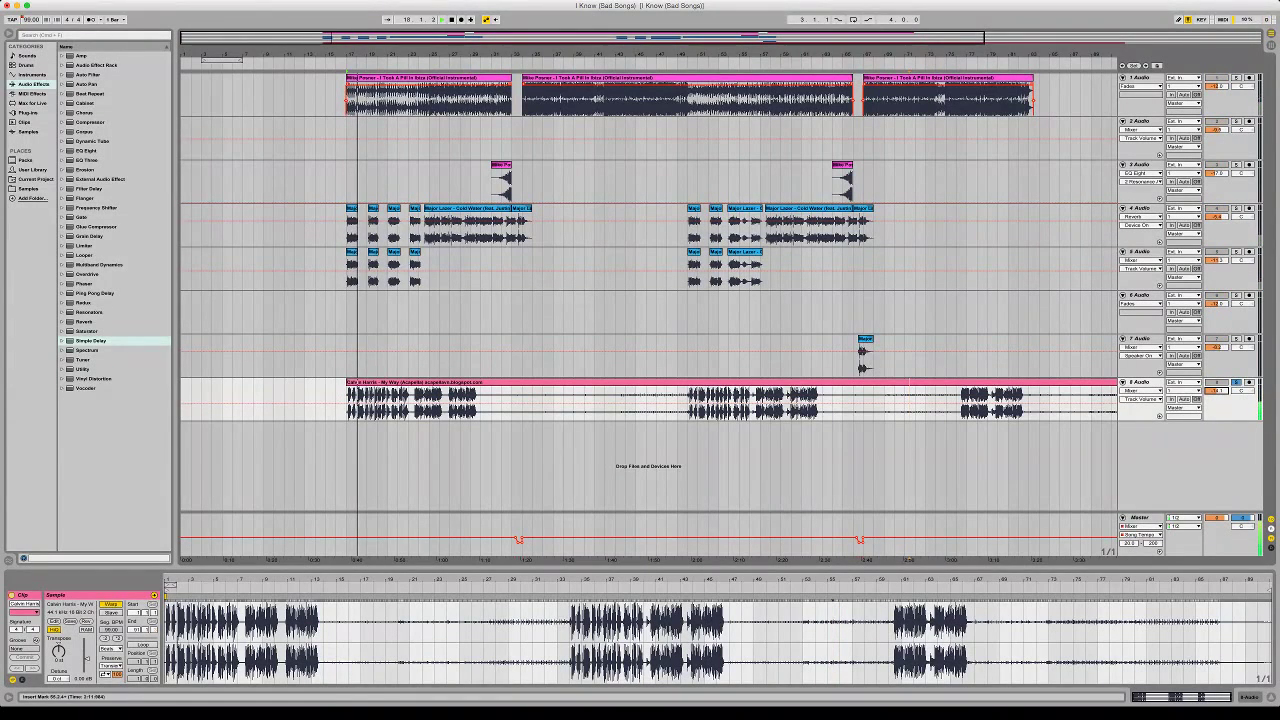
double_click(87, 151)
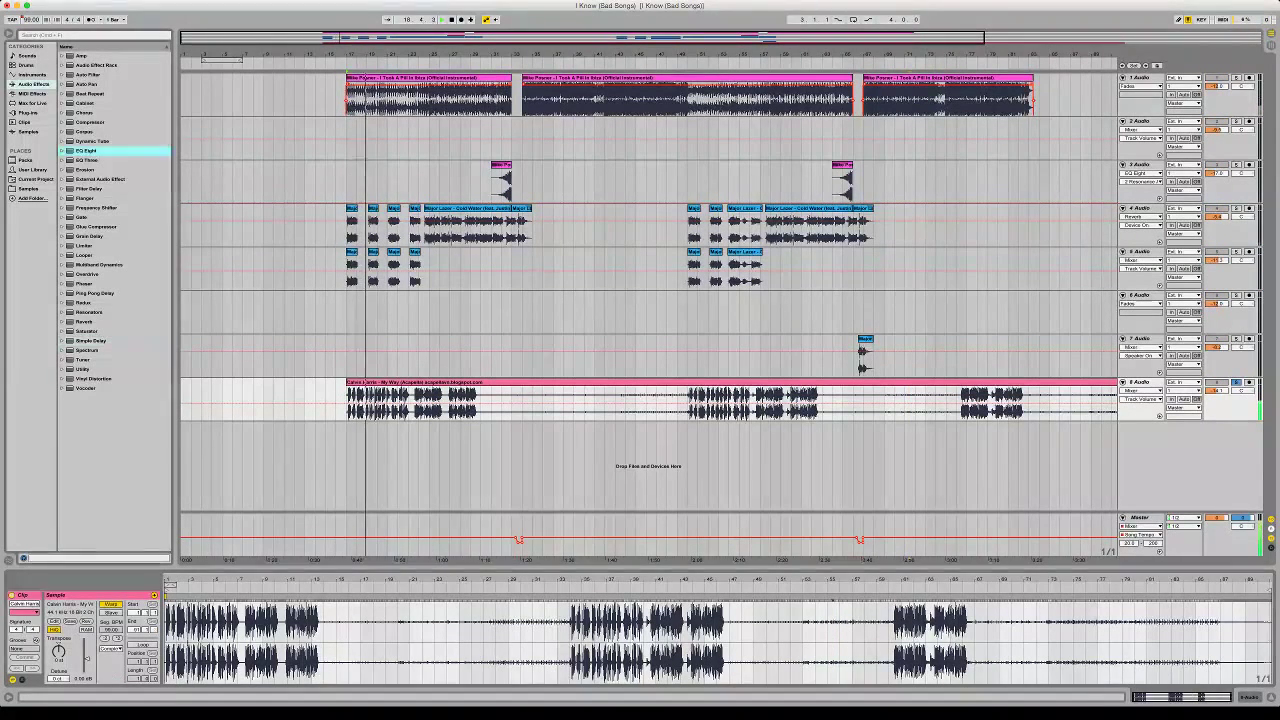
left_click_drag(136, 632, 202, 654)
left_click_drag(24, 670, 24, 676)
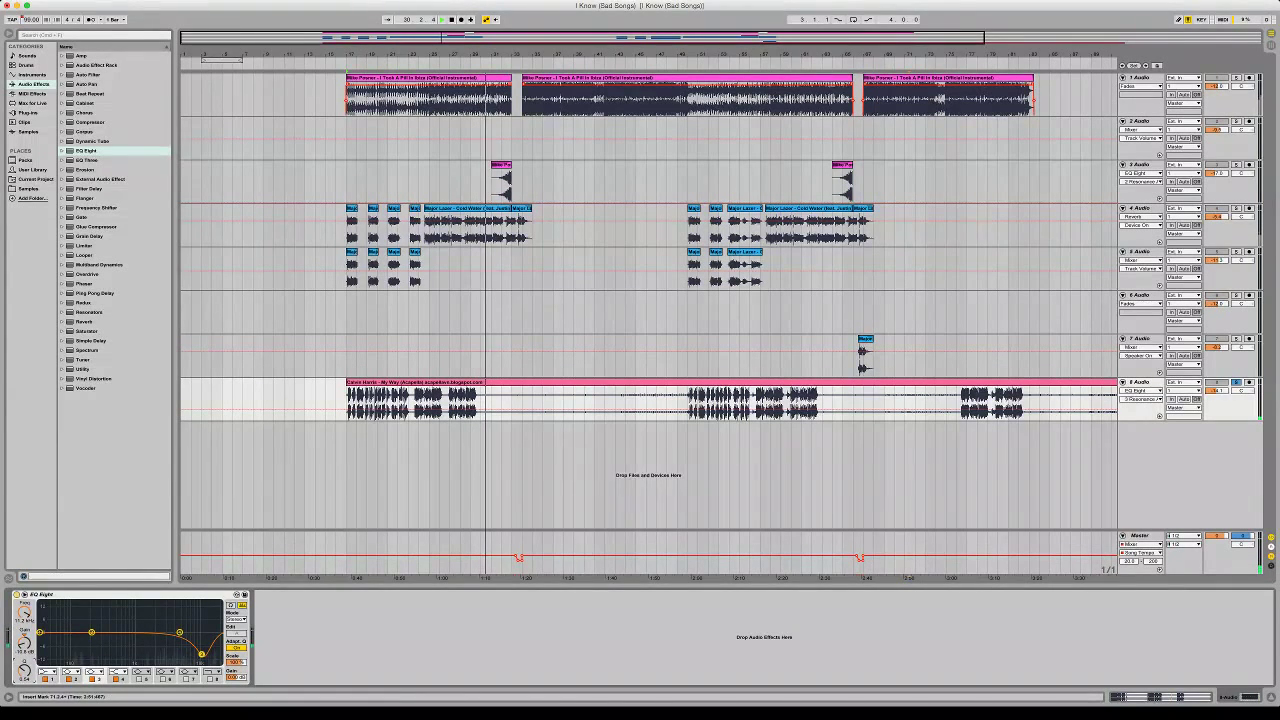
Play the opening of the My Way acapella from bar 17 to check its timing
double_click(910, 382)
key("space")
key("space")
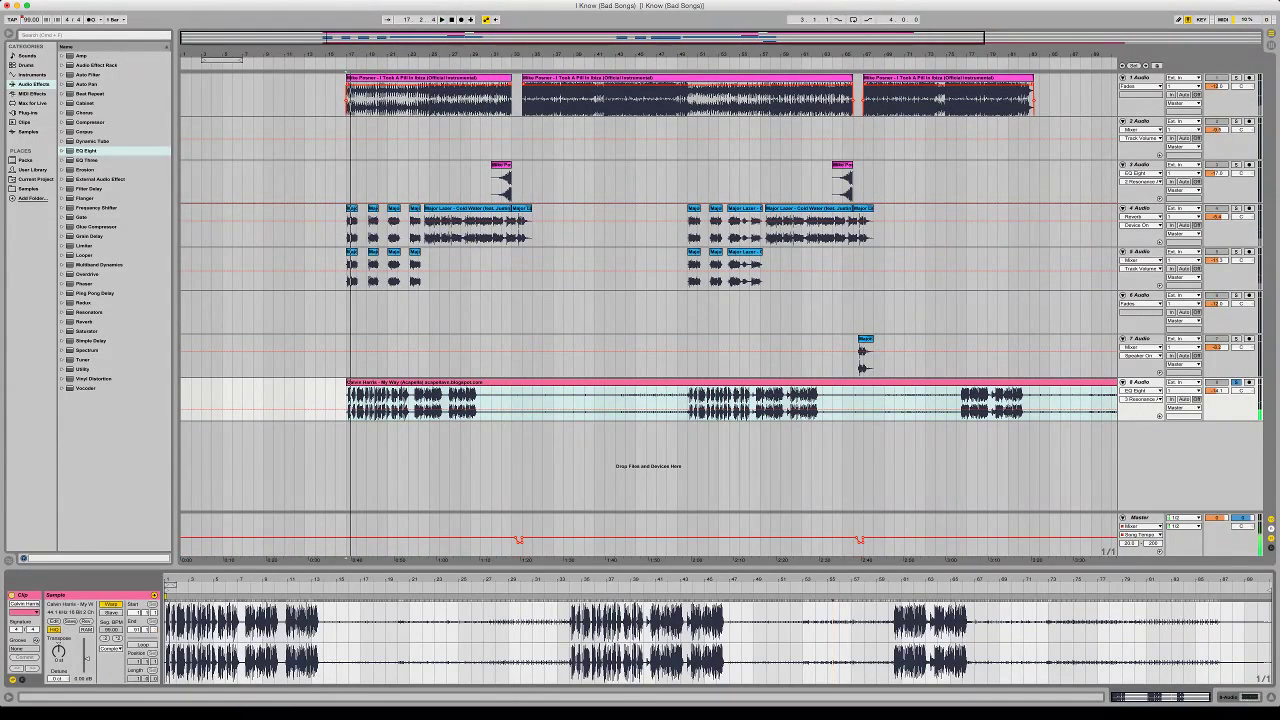
left_click_drag(174, 579, 174, 665)
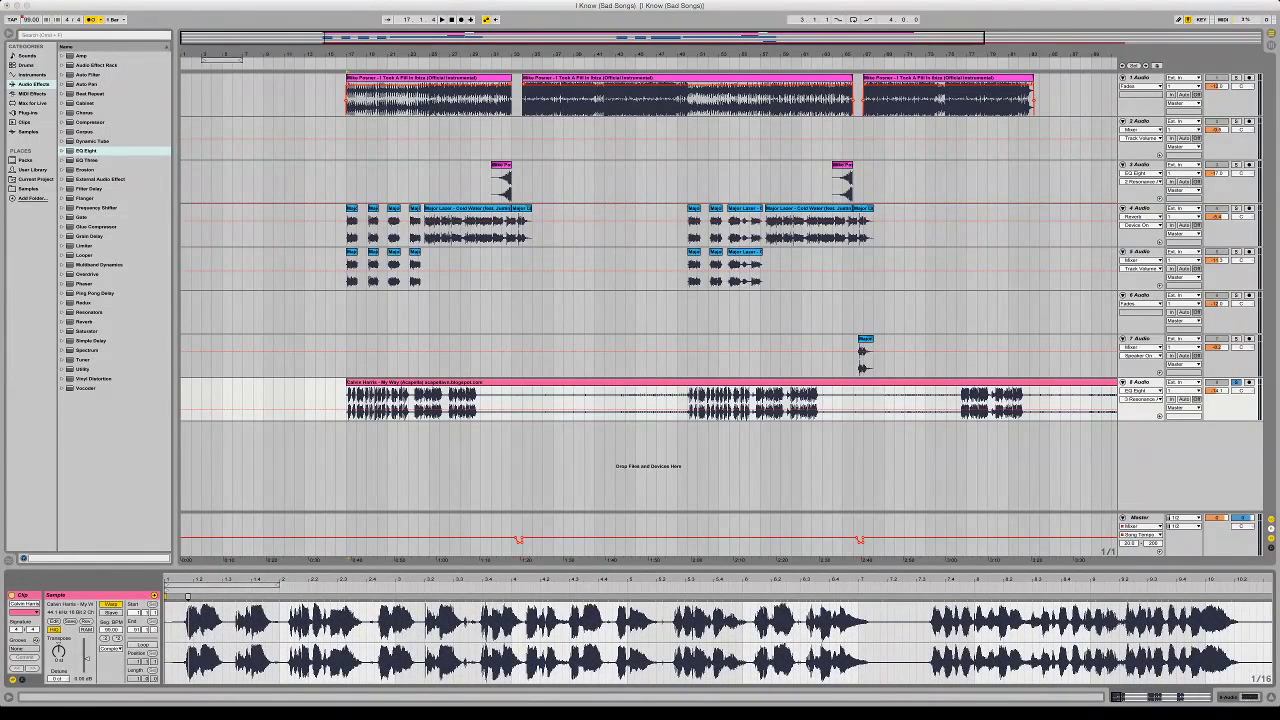
left_click(232, 628)
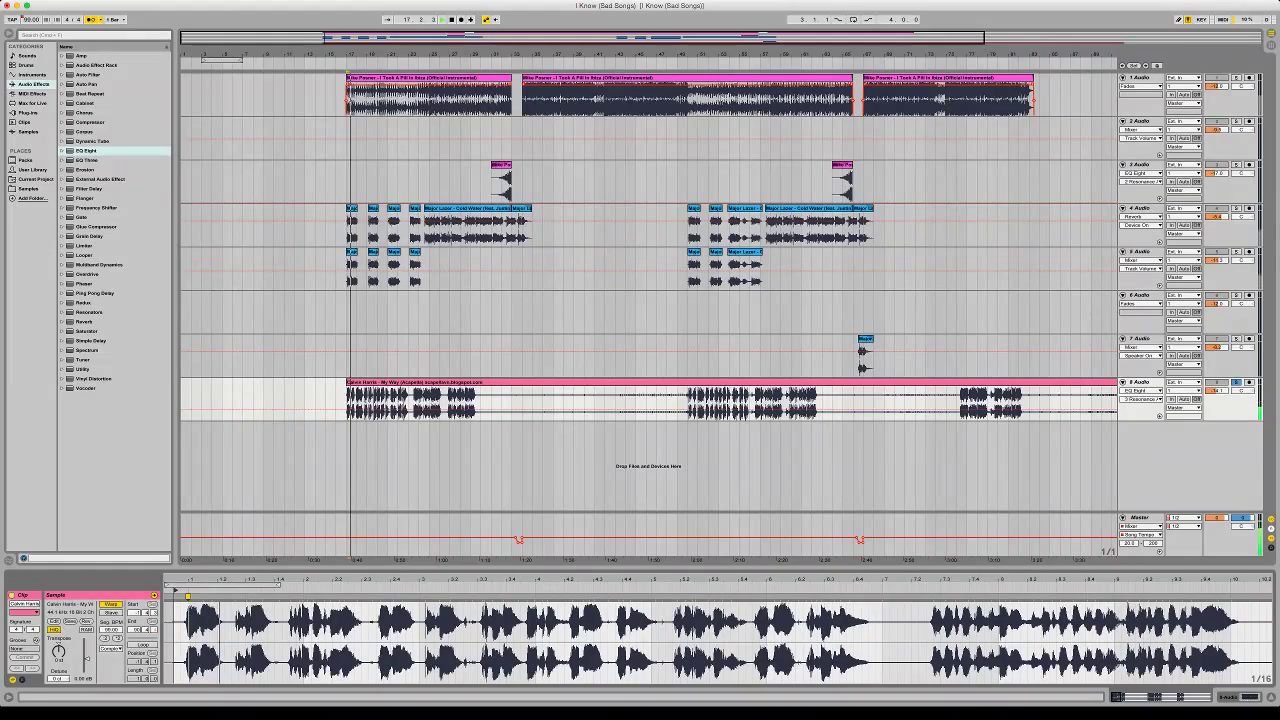
key("space")
key("space")
Try stretching the start of the My Way clip with a warp marker and set its segment BPM to 114
left_click_drag(252, 597, 260, 620)
left_click_drag(268, 597, 261, 597)
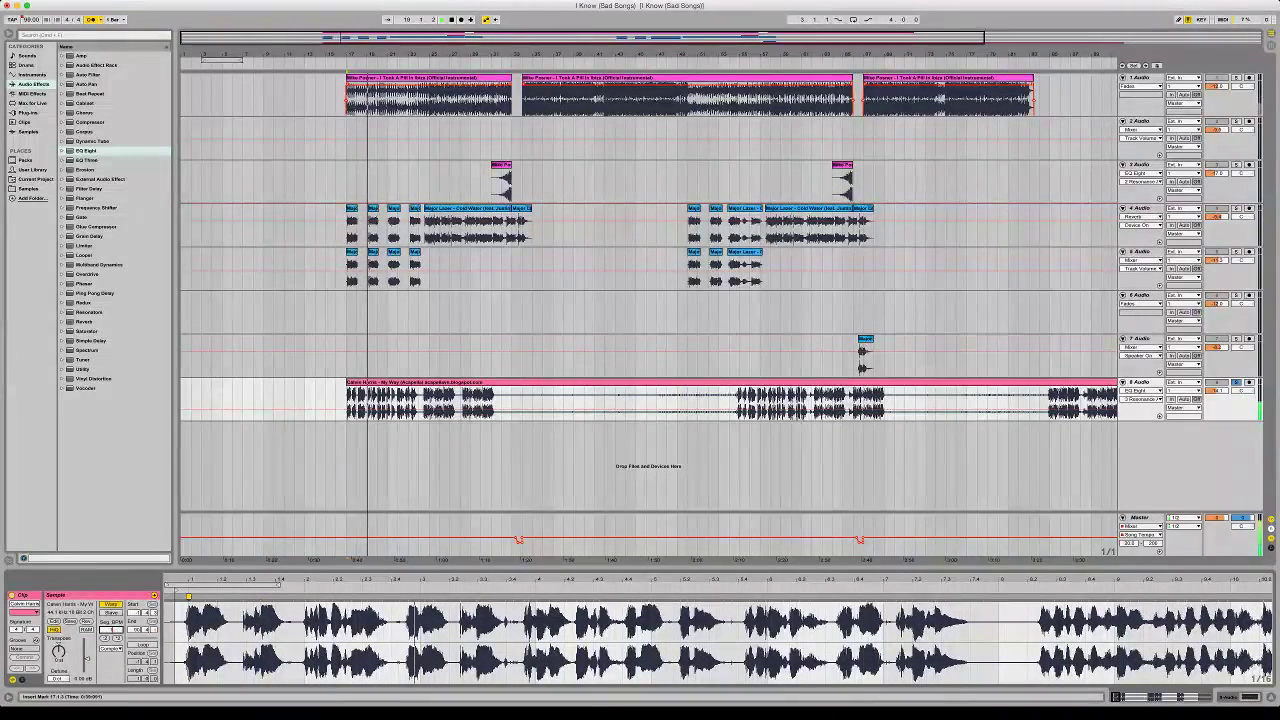
key("Return")
type("1414")
key("Return")
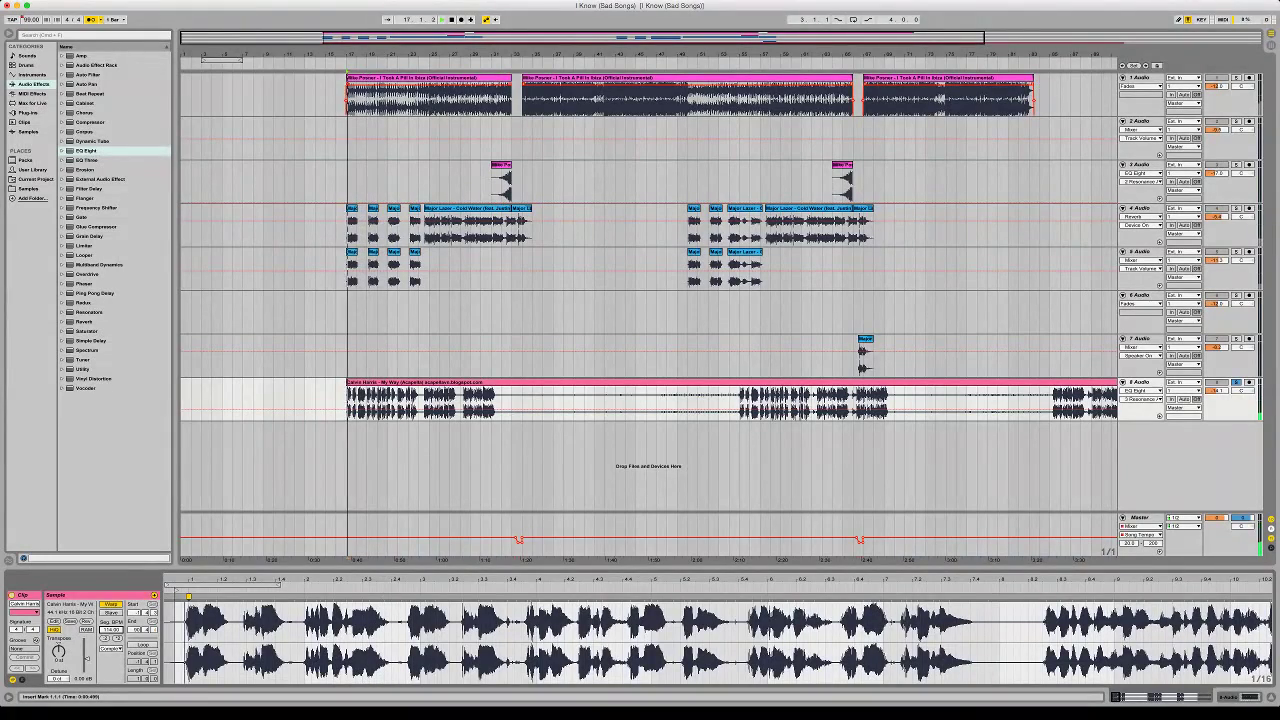
Try aligning the My Way clip's opening phrases to the grid with a second warp marker
left_click_drag(409, 597, 434, 597)
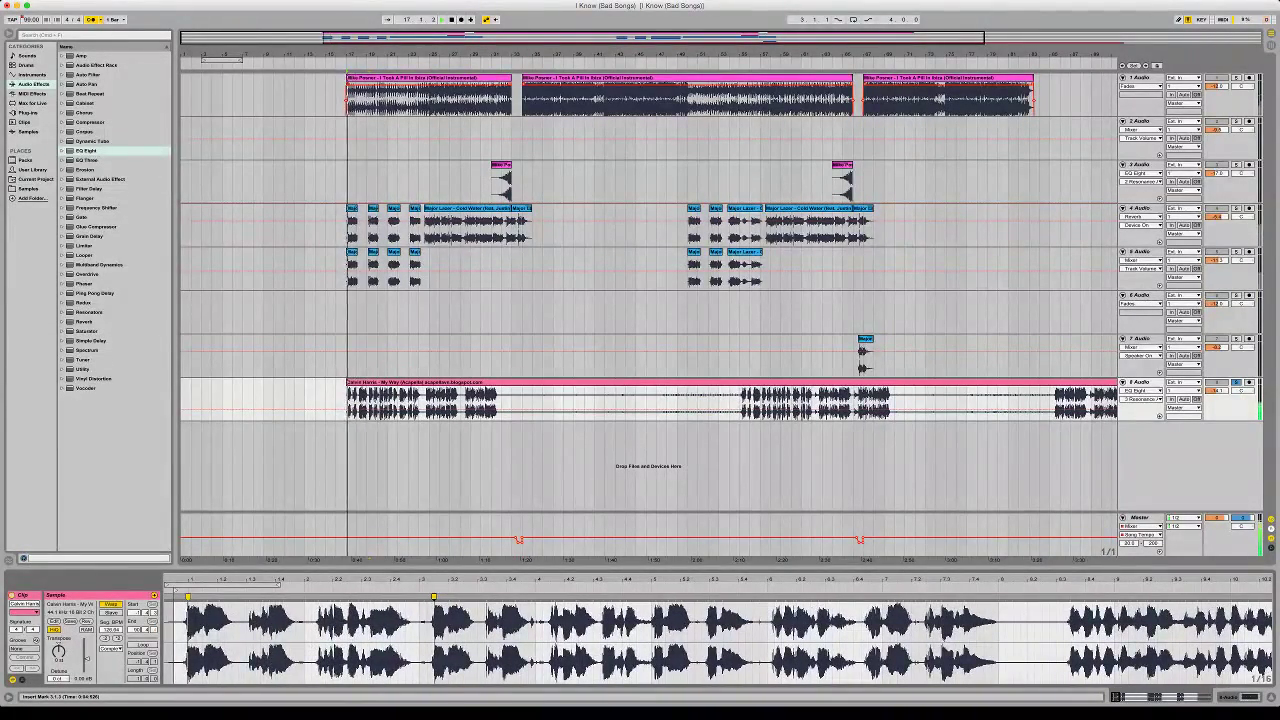
left_click_drag(434, 597, 420, 597)
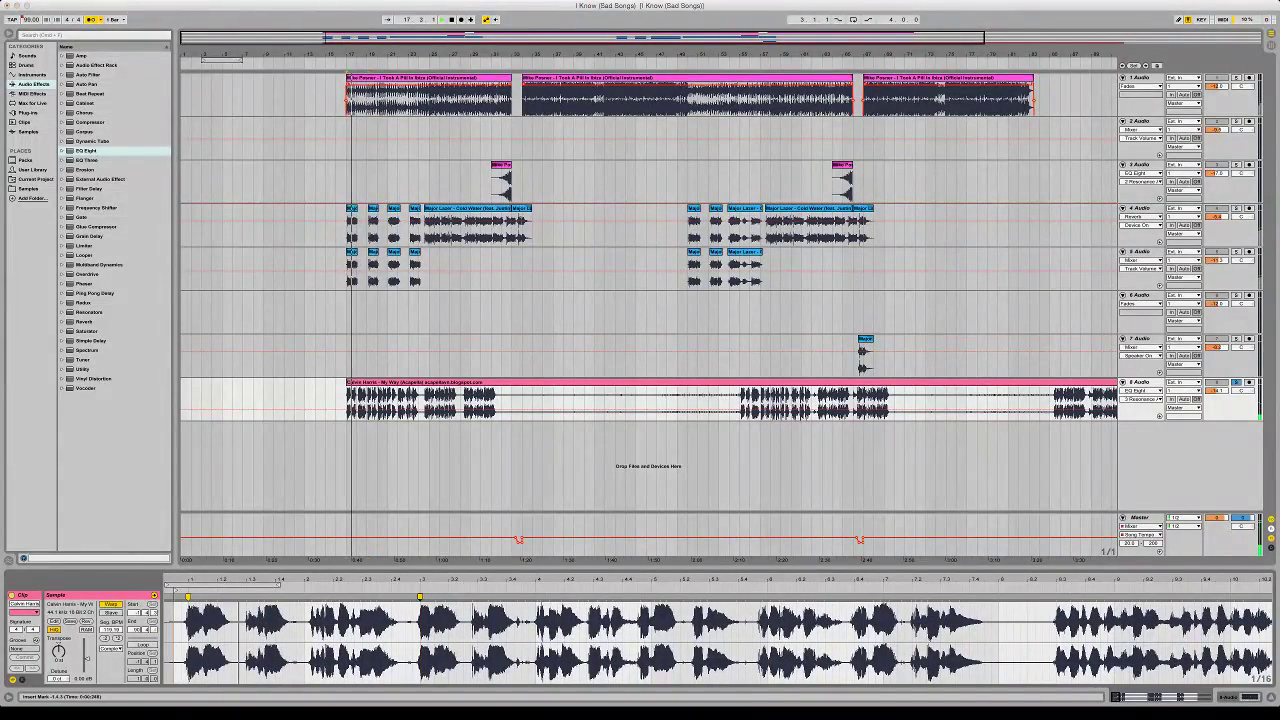
left_click(205, 620)
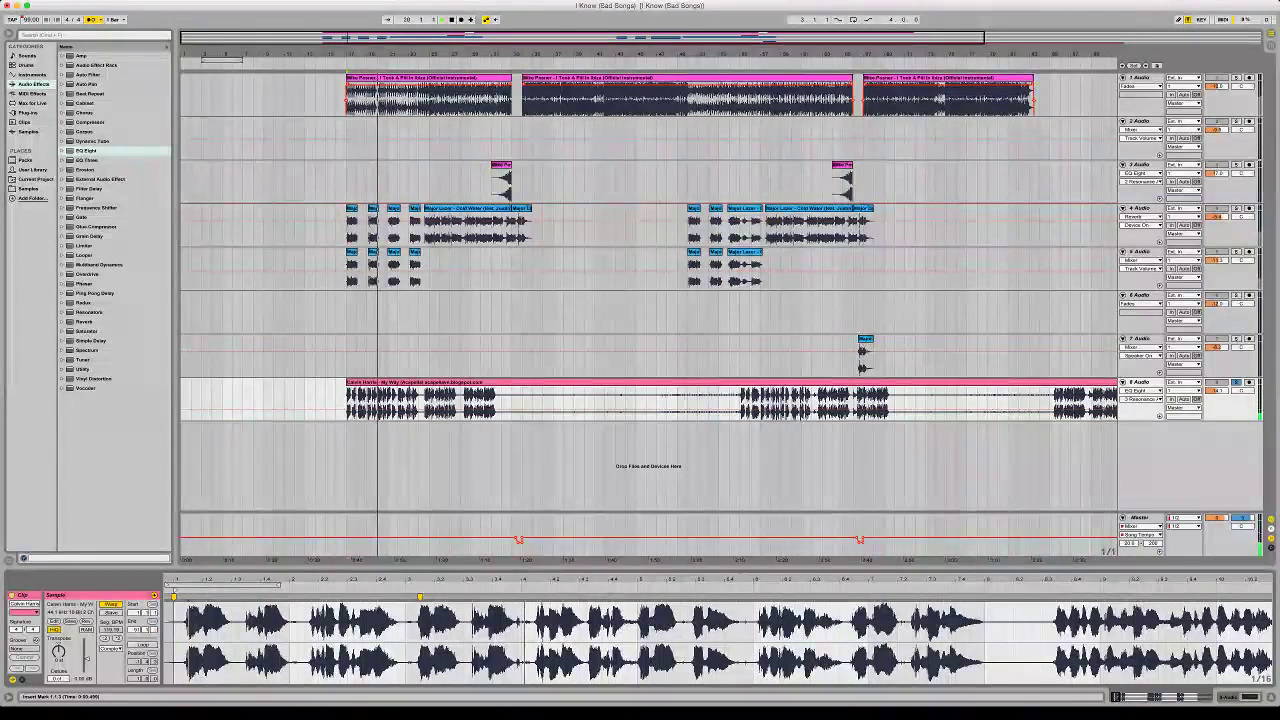
Try re-warping the My Way intro with two repositioned warp markers, clearing the earlier ones, and play the timing
left_click_drag(488, 597, 493, 597)
left_click_drag(435, 640, 400, 640)
key("Delete")
left_click(290, 640)
left_click_drag(265, 597, 261, 597)
left_click_drag(224, 640, 166, 640)
key("Delete")
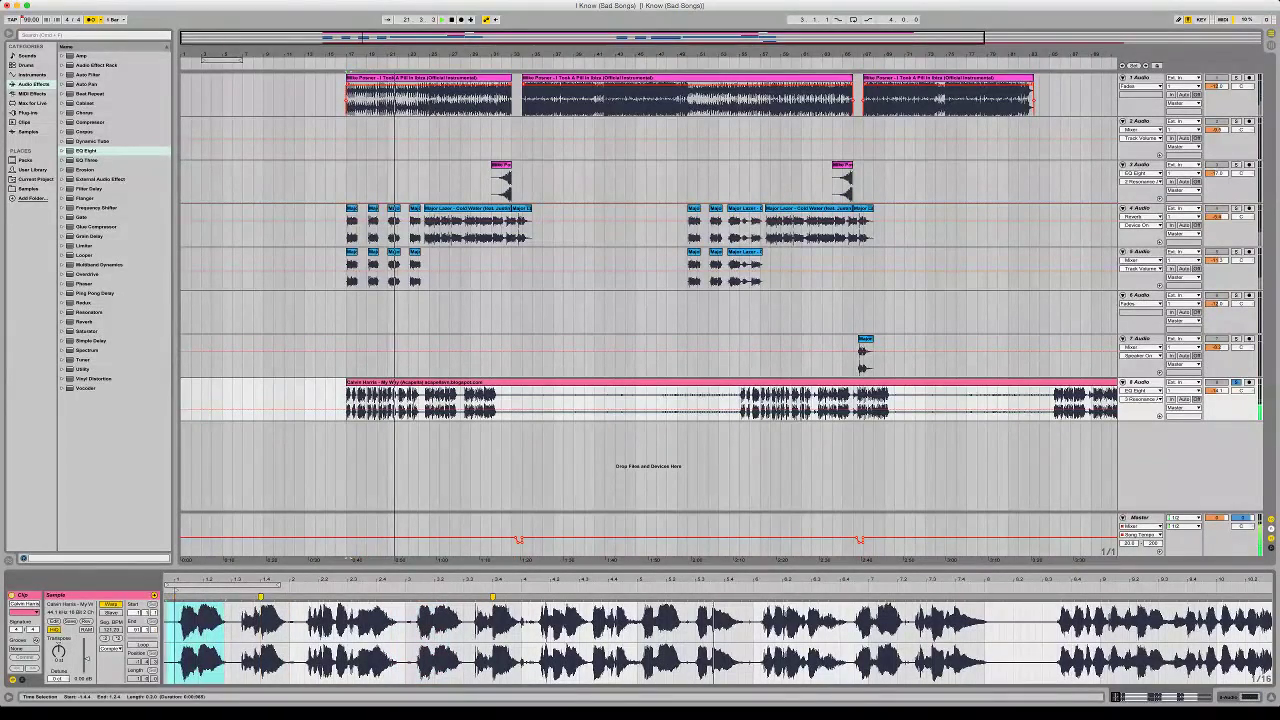
key("space")
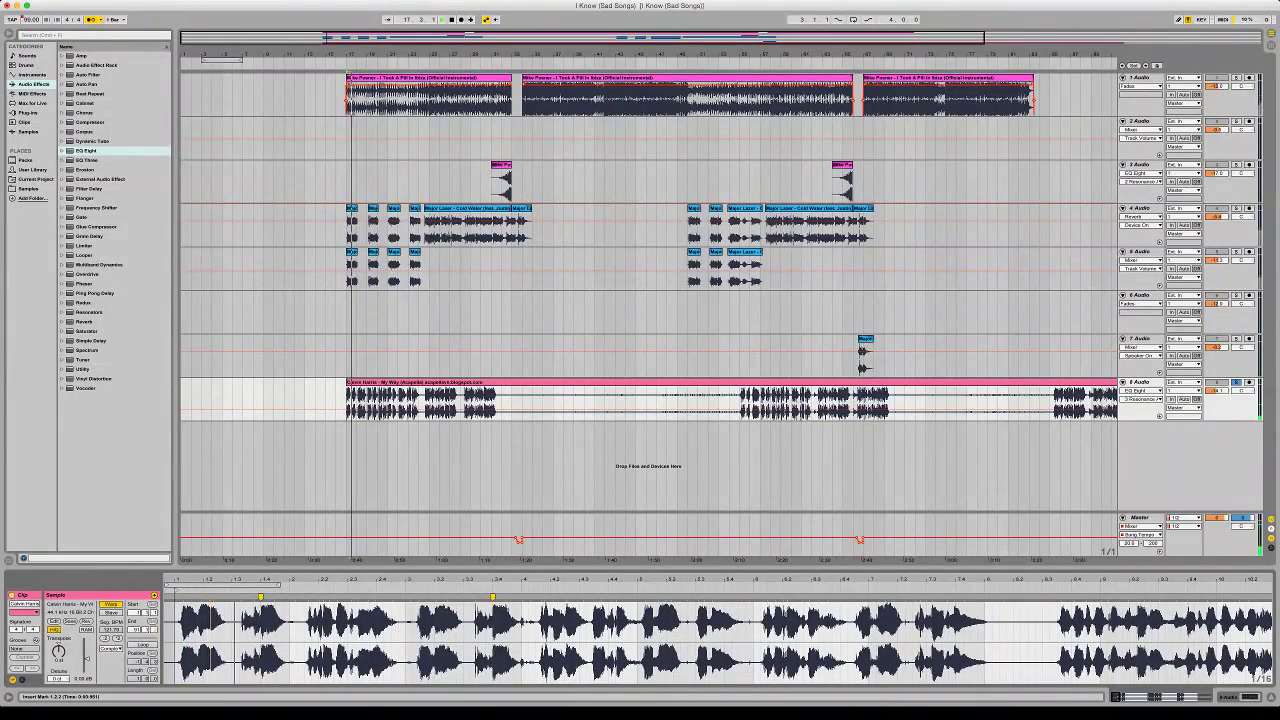
left_click(493, 597)
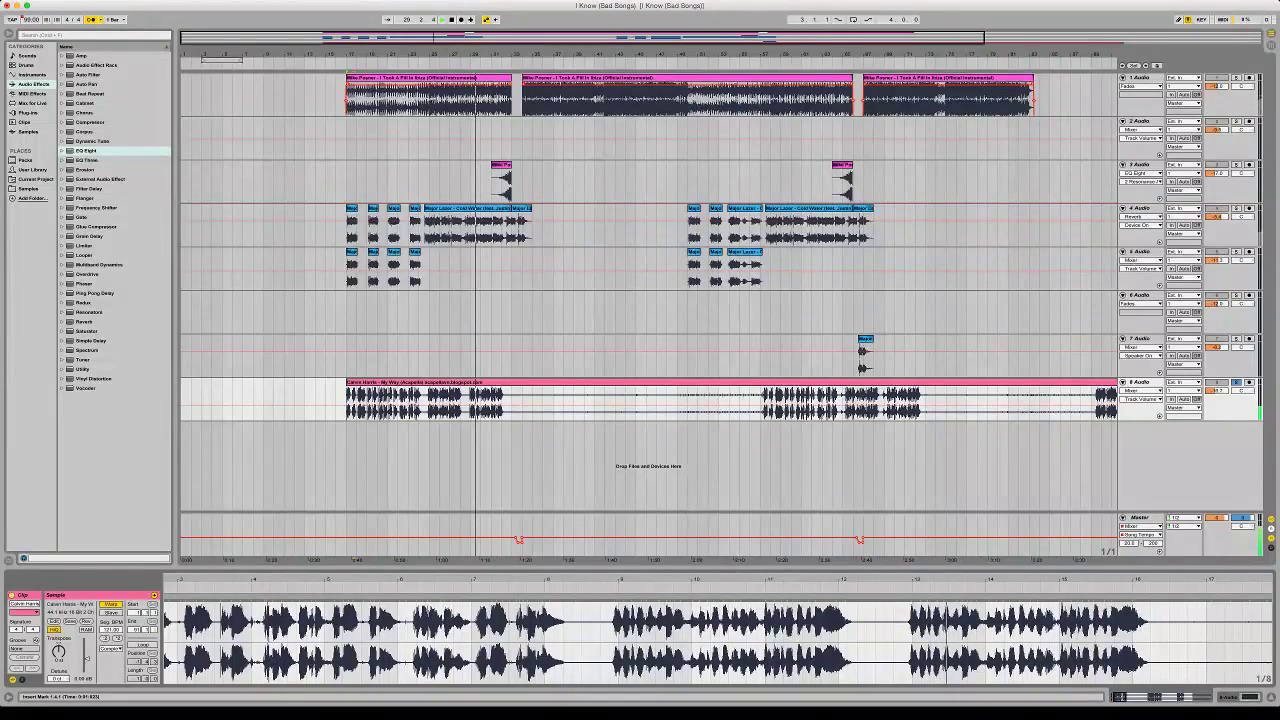
Stop playback and delete the Calvin Harris - My Way acapella from the eighth track
left_click_drag(565, 579, 565, 500)
left_click(216, 660)
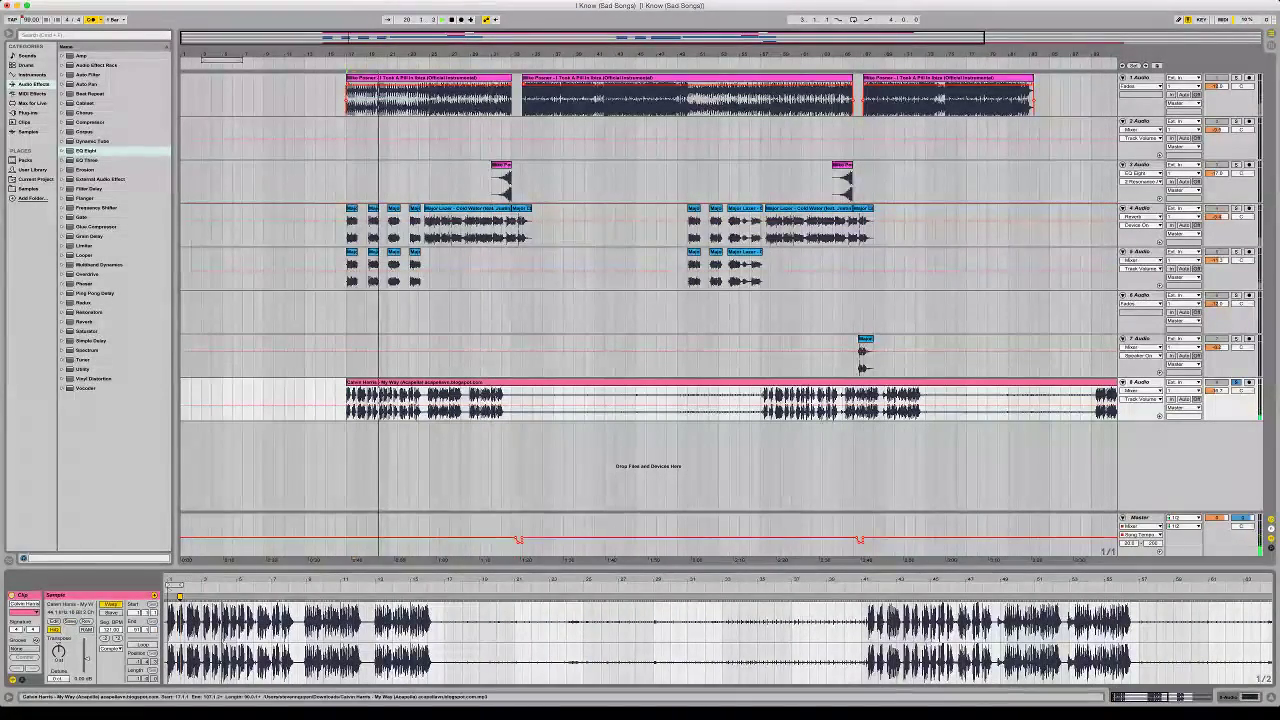
key("space")
left_click(400, 382)
key("Delete")
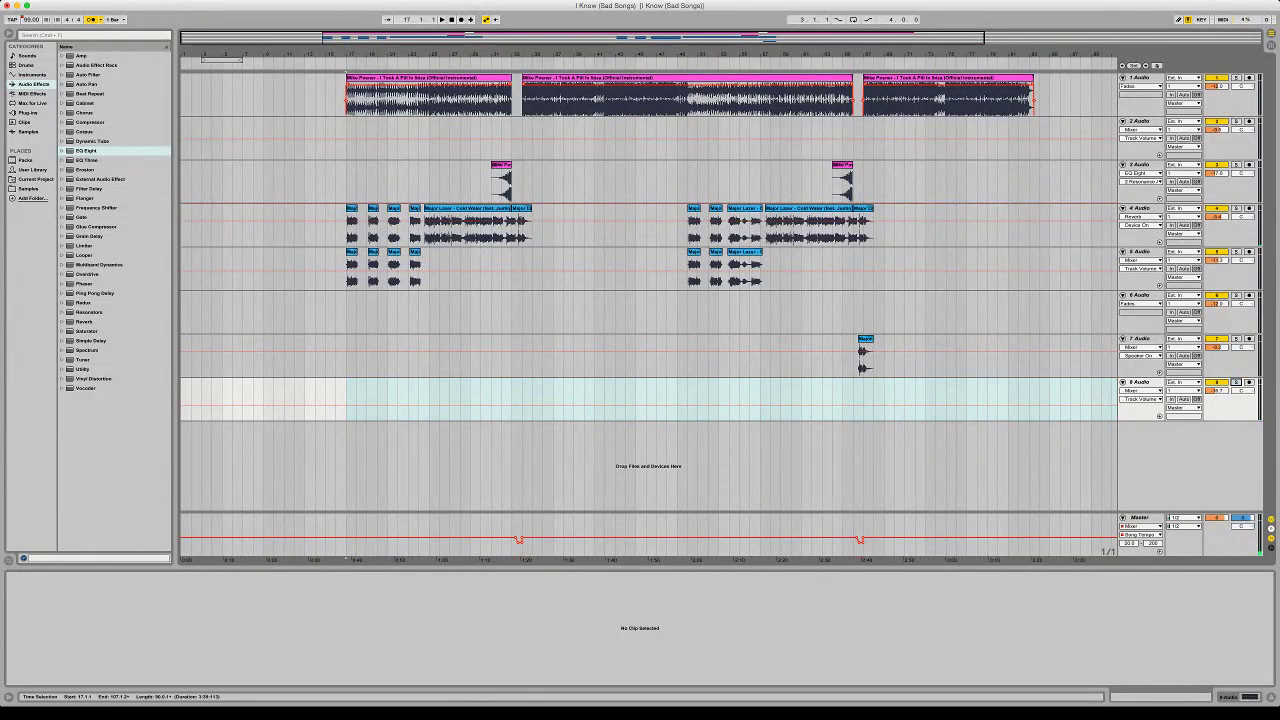
Play from the first vocal clip and try Silento - Watch Me (Whip/Nae Nae) on the eighth track at bar 34
left_click(351, 208)
key("space")
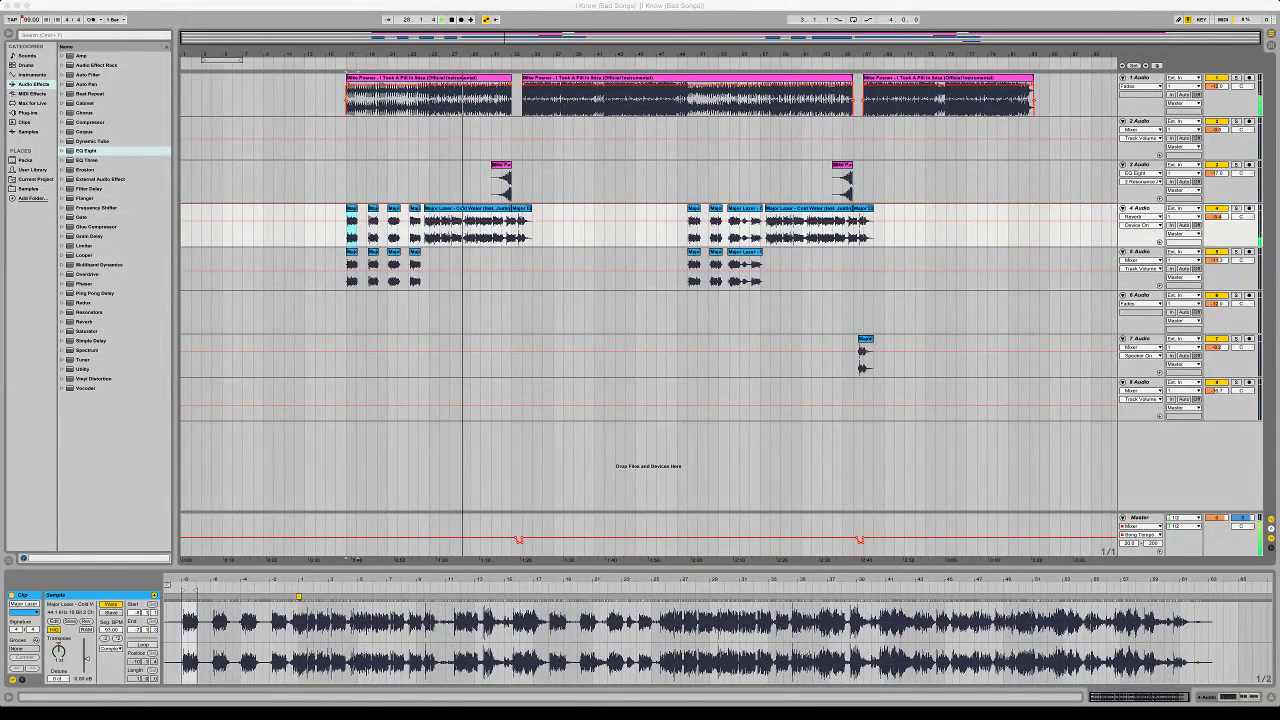
left_click_drag(648, 466, 538, 382)
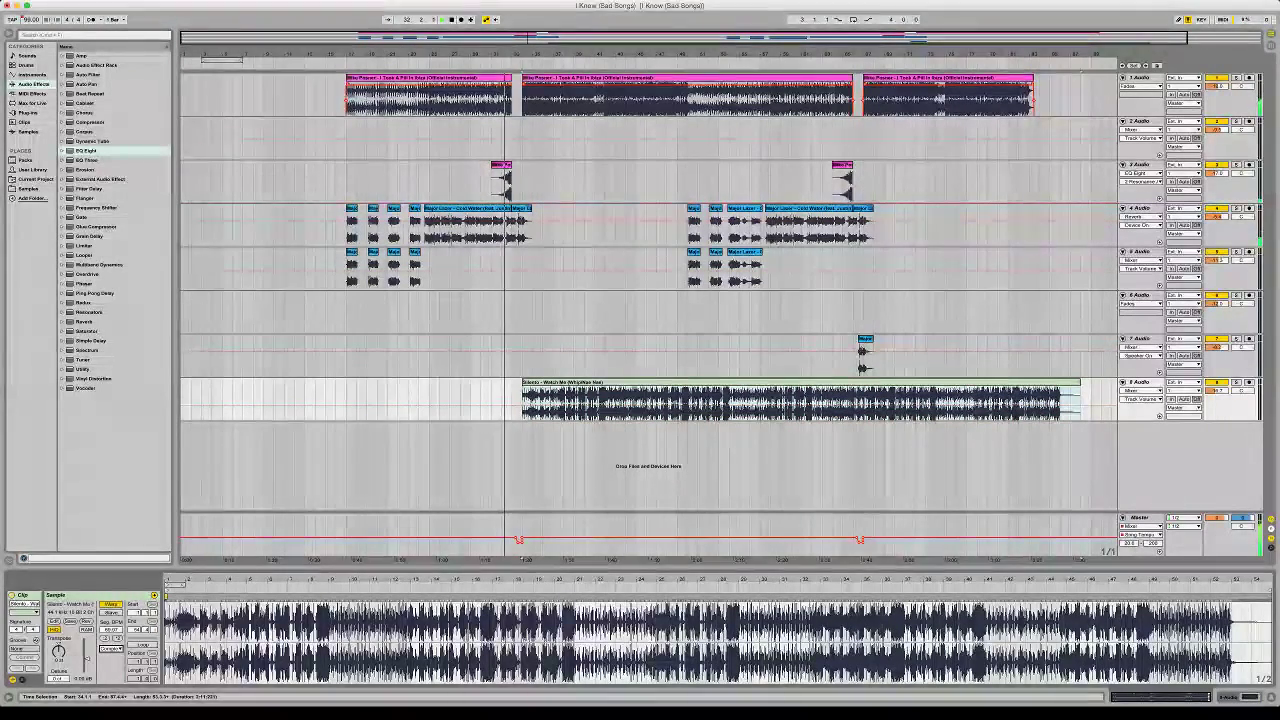
key("Delete")
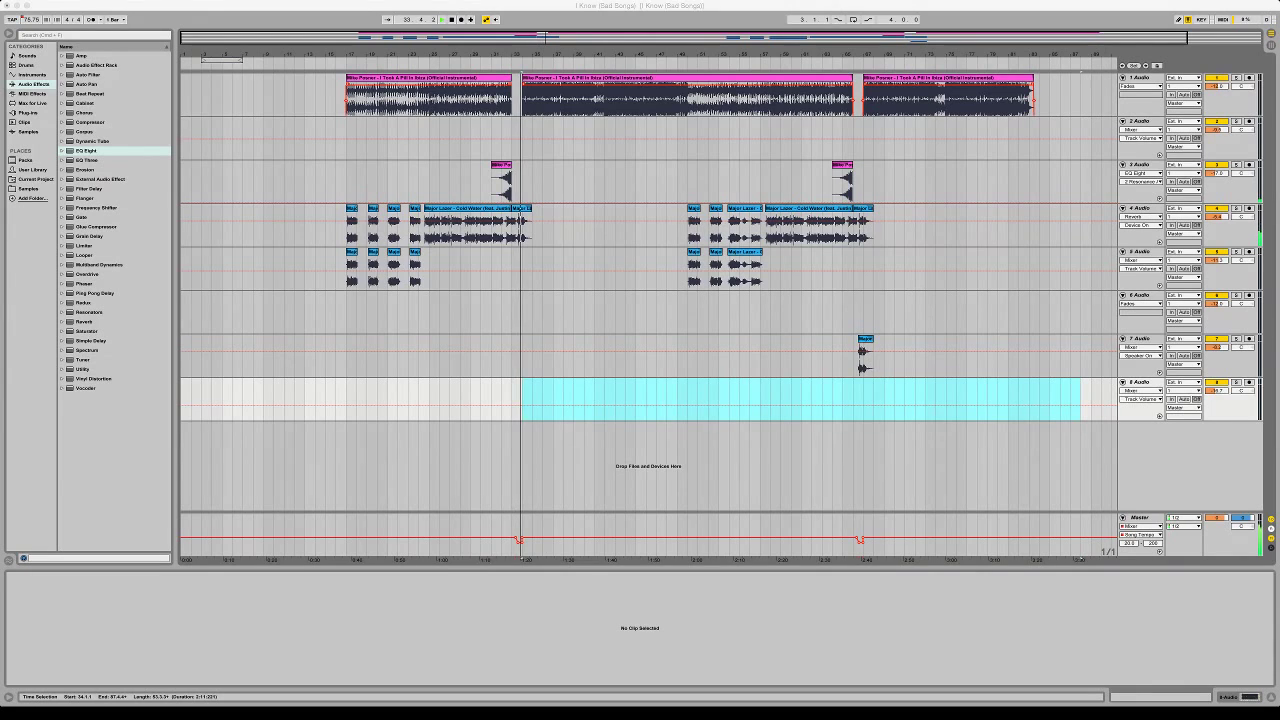
key("super+z")
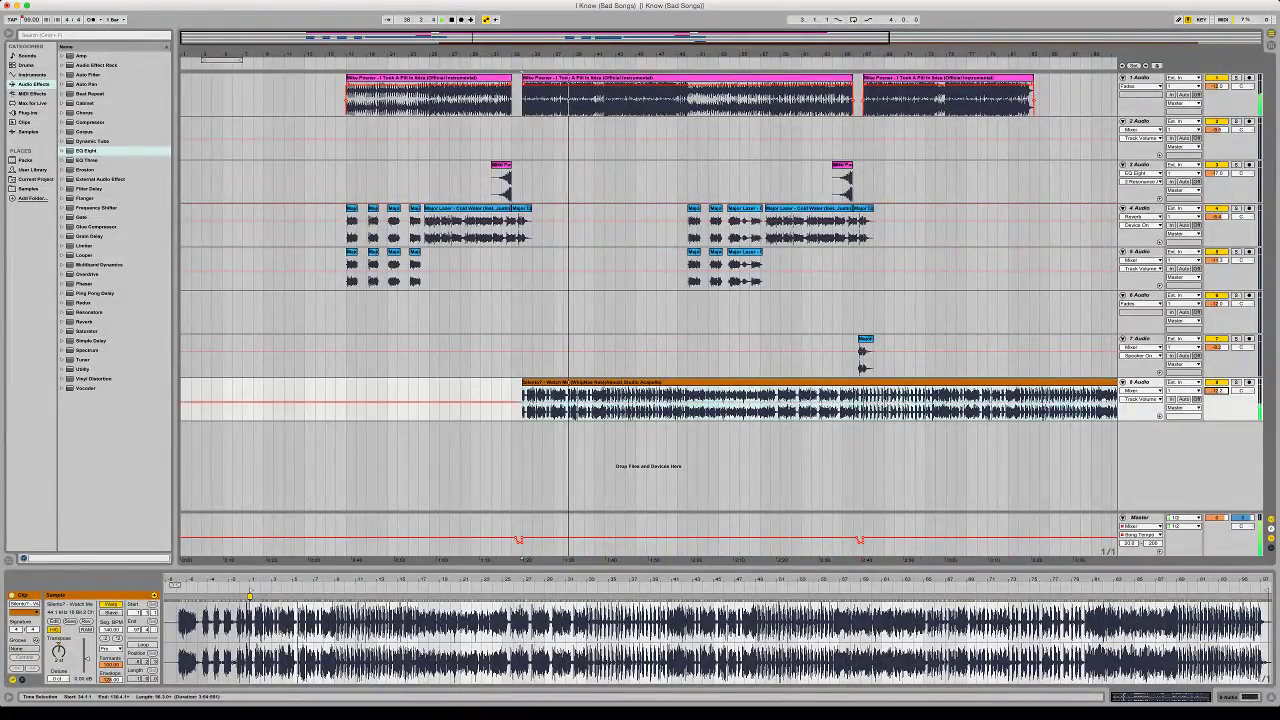
Try the Watch Me studio acapella at bar 34 against the second instrumental clip
left_click_drag(673, 54, 1016, 140)
key("space")
left_click(441, 270)
key("space")
mouse_move(506, 382)
left_mouse_down()
mouse_move(468, 382)
mouse_move(485, 382)
left_mouse_up()
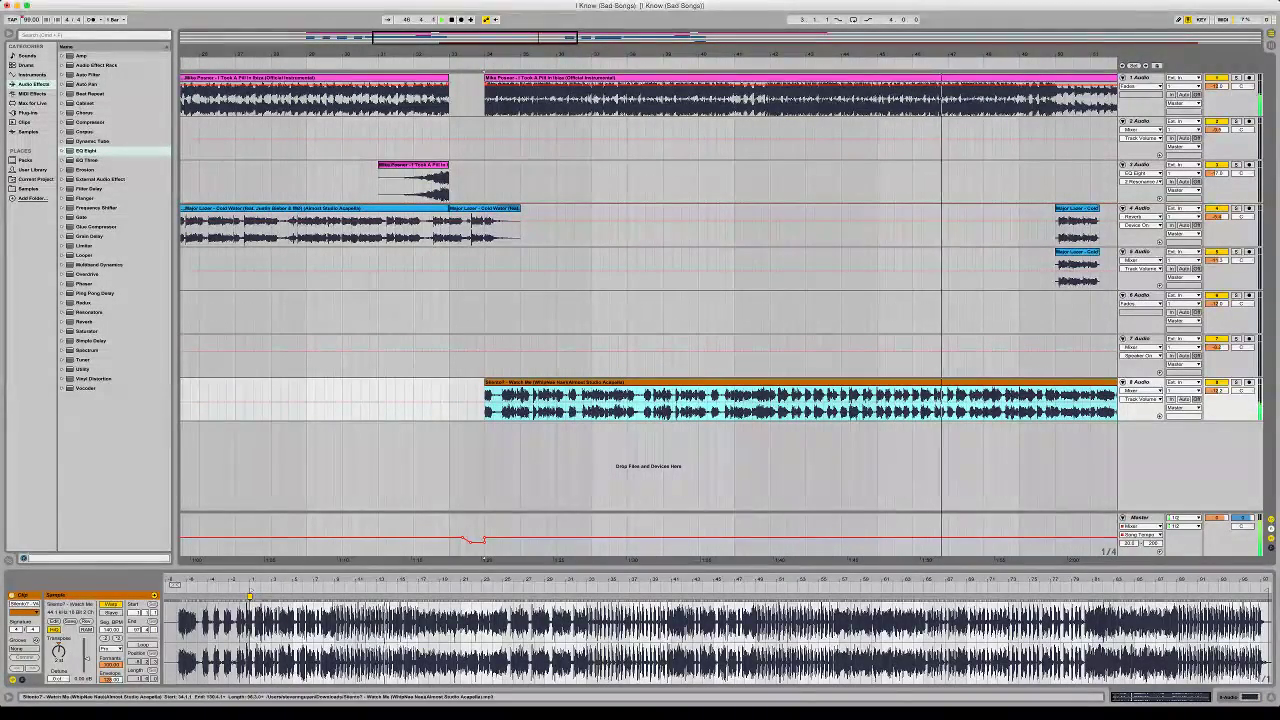
Delete the Watch Me studio acapella from the eighth track
key("Delete")
key("minus")
key("minus")
key("minus")
key("minus")
key("minus")
key("minus")
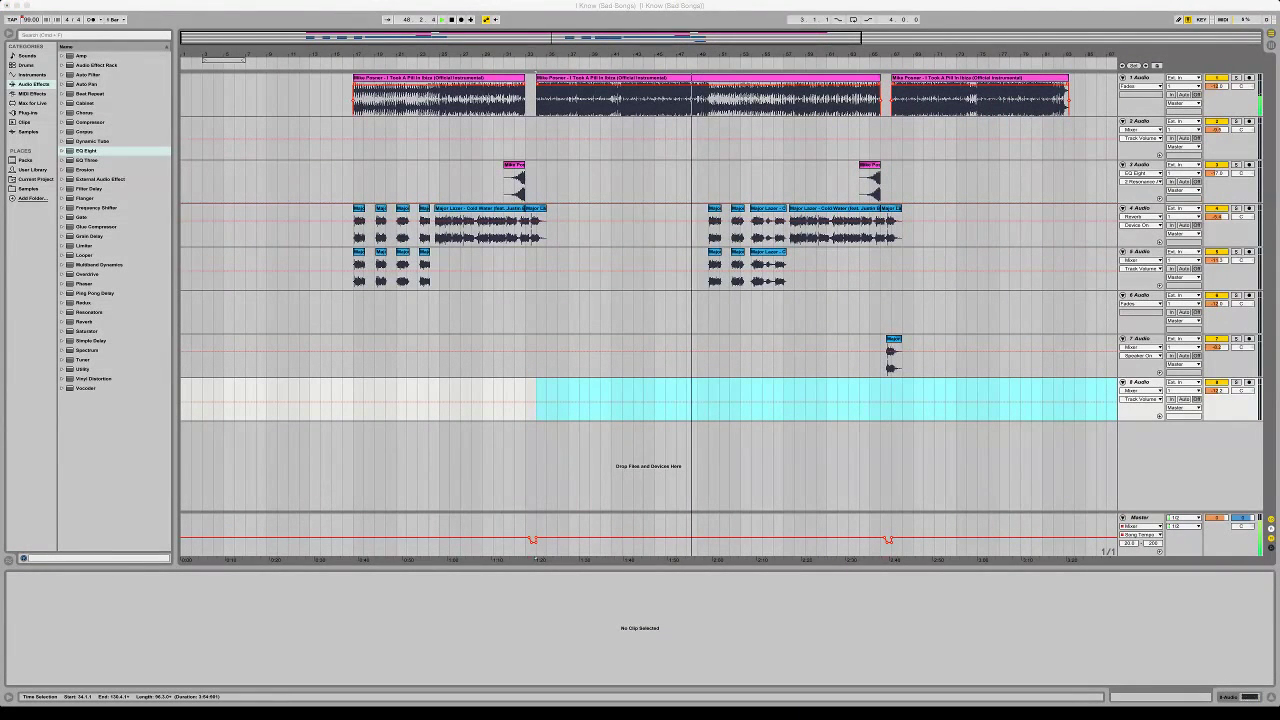
Place the Drake - Marvin's Room acapella on the eighth track at bar 34 and set its clip start to the warp marker
left_click_drag(640, 400, 538, 400)
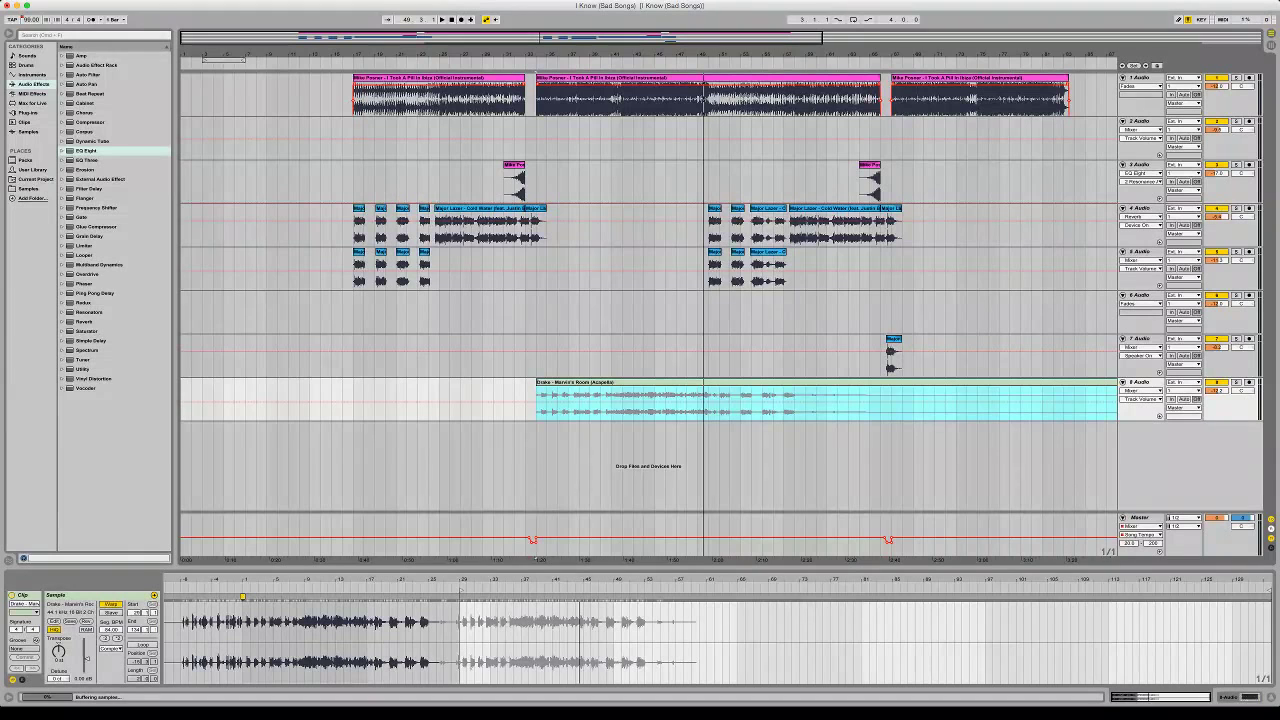
key("space")
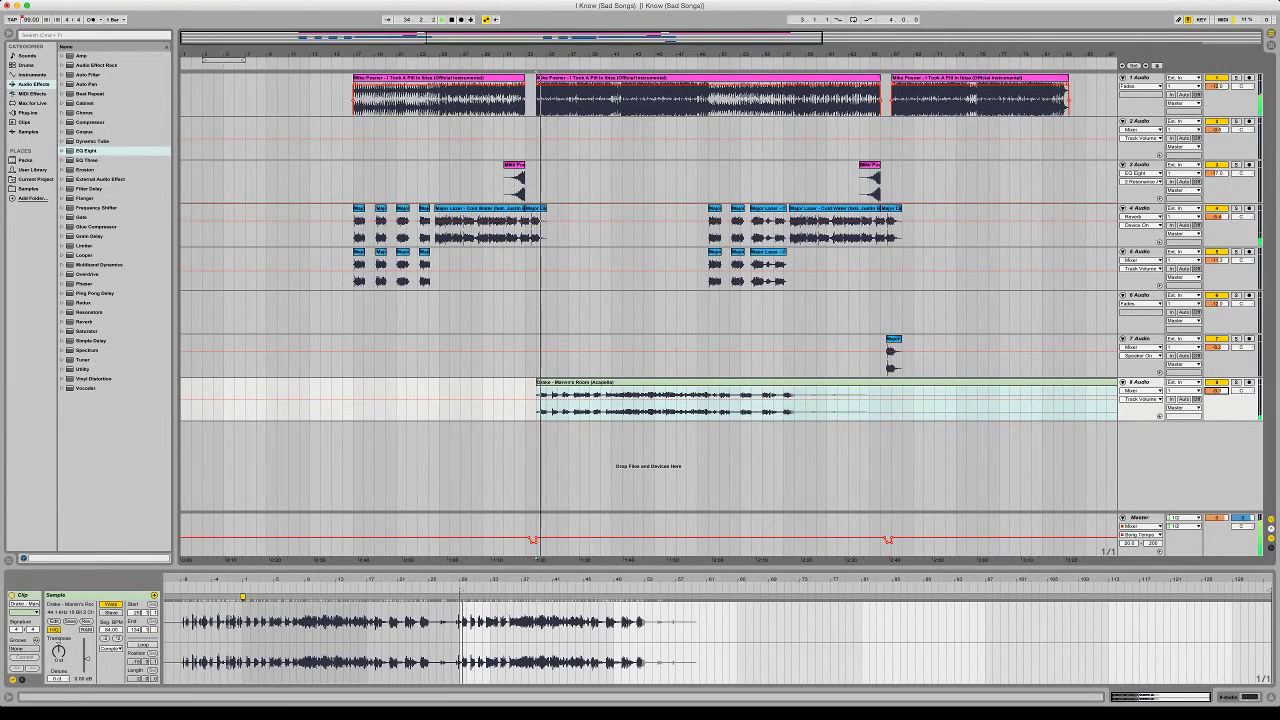
left_click_drag(267, 590, 243, 590)
Raise the eighth track's volume while playing the Marvin's Room acapella from bar 34
key("space")
key("space")
left_click_drag(1216, 391, 1216, 373)
double_click(1060, 382)
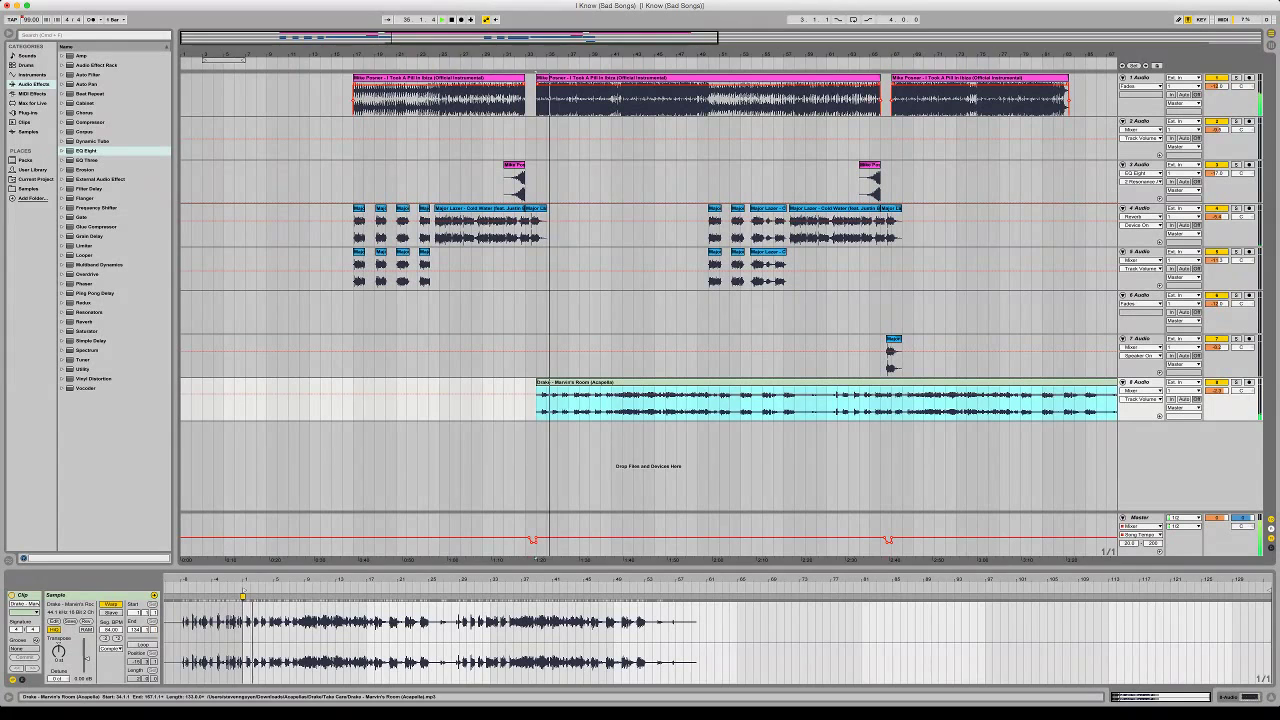
key("space")
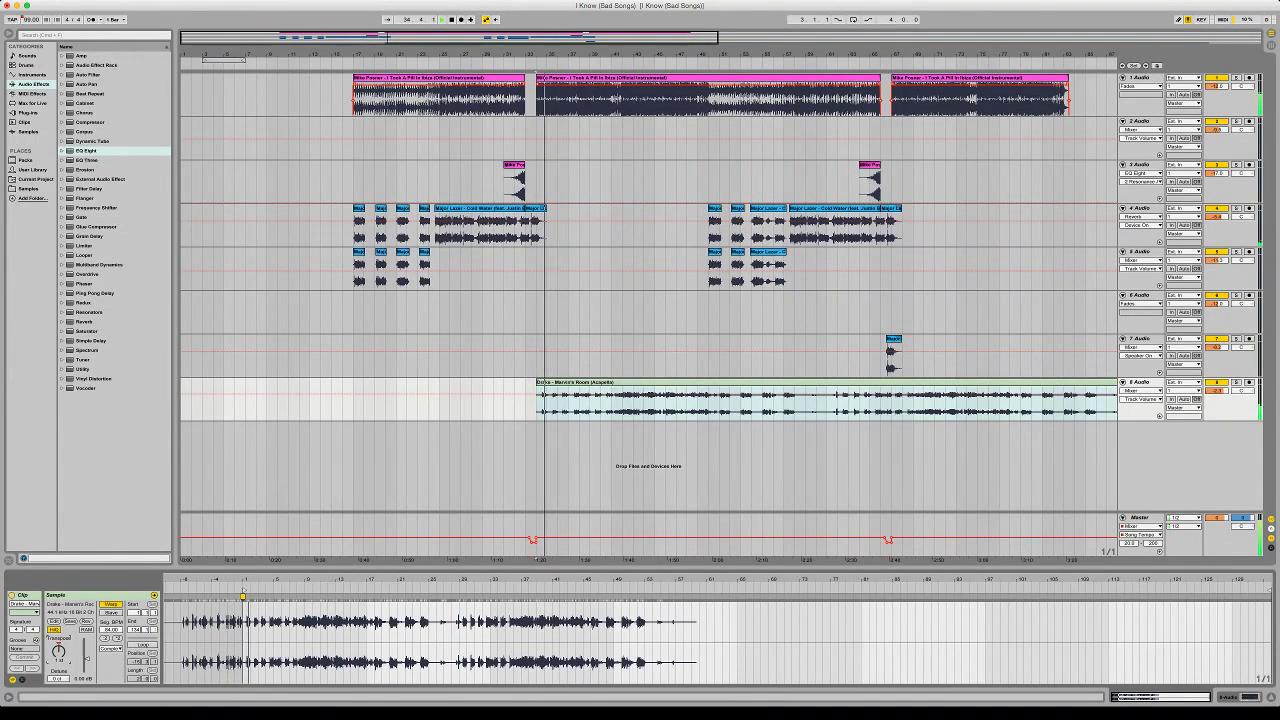
Add a second EQ Eight to the acapella track and move the first one's high cut to about 8.8 kHz
double_click(87, 151)
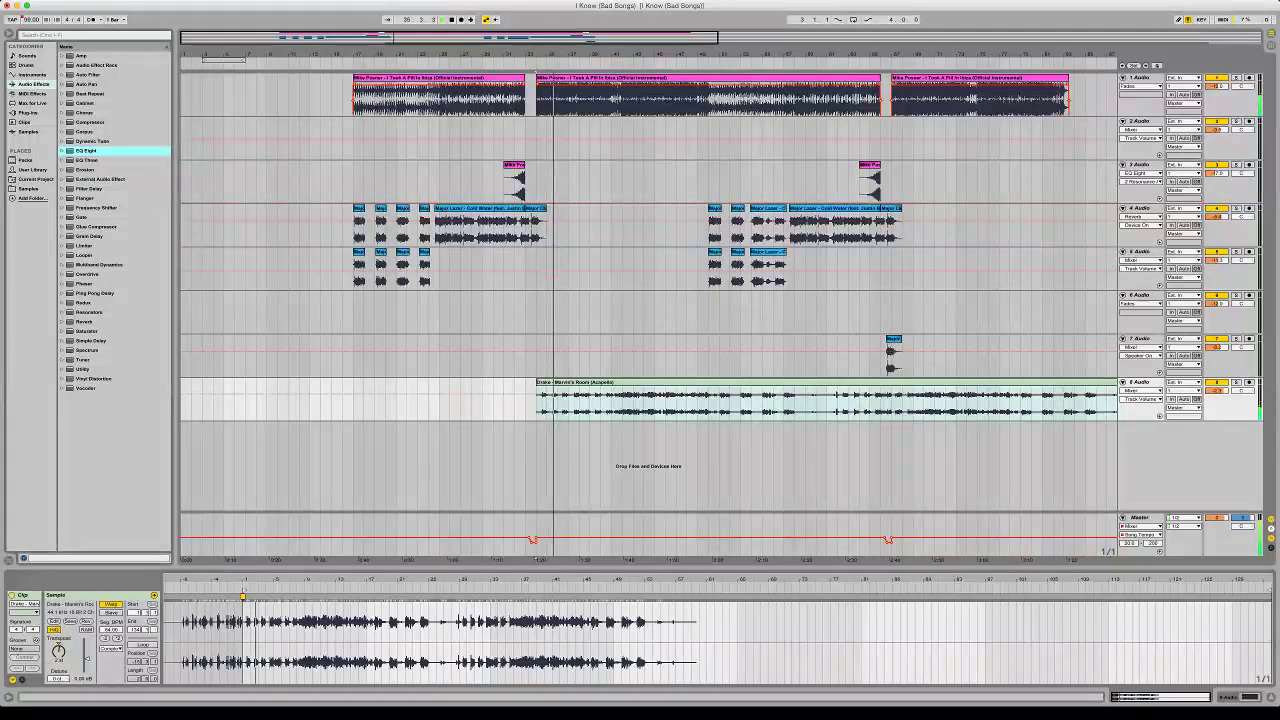
left_click_drag(201, 655, 195, 652)
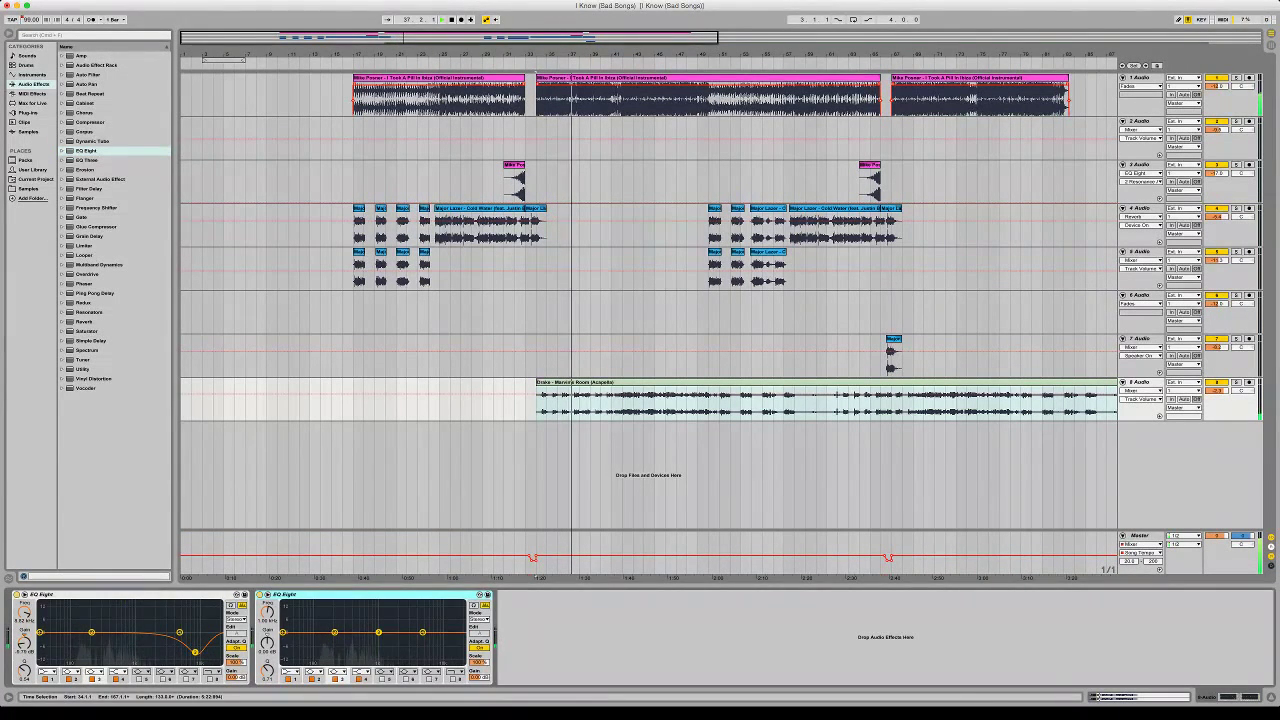
key("shift+Tab")
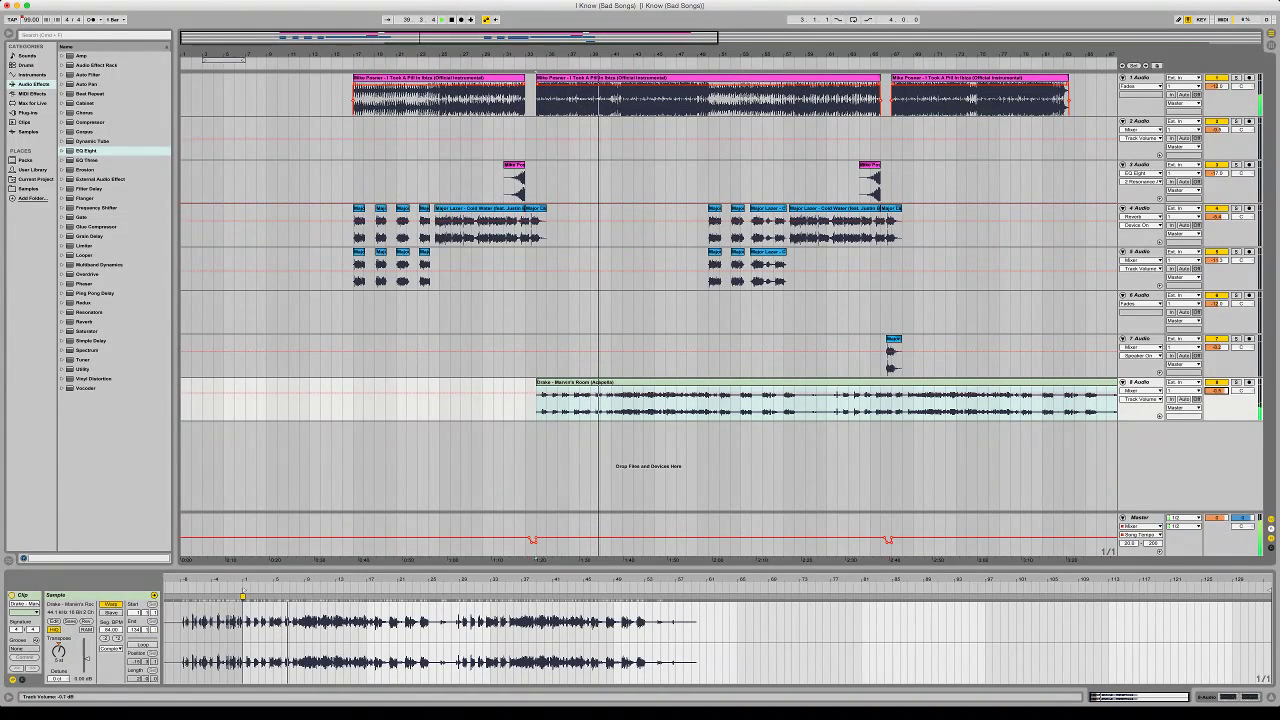
key("shift+Tab")
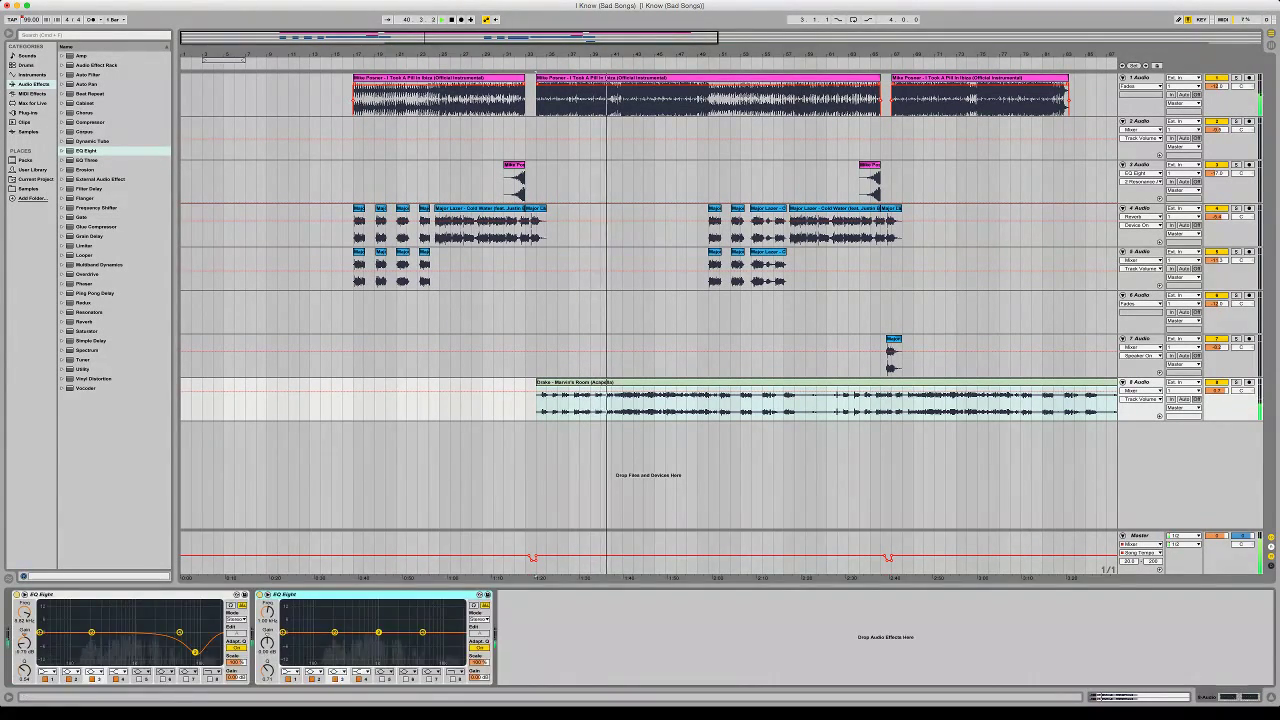
Open the Marvin's Room clip and replay it from bar 34 against the second instrumental
double_click(575, 382)
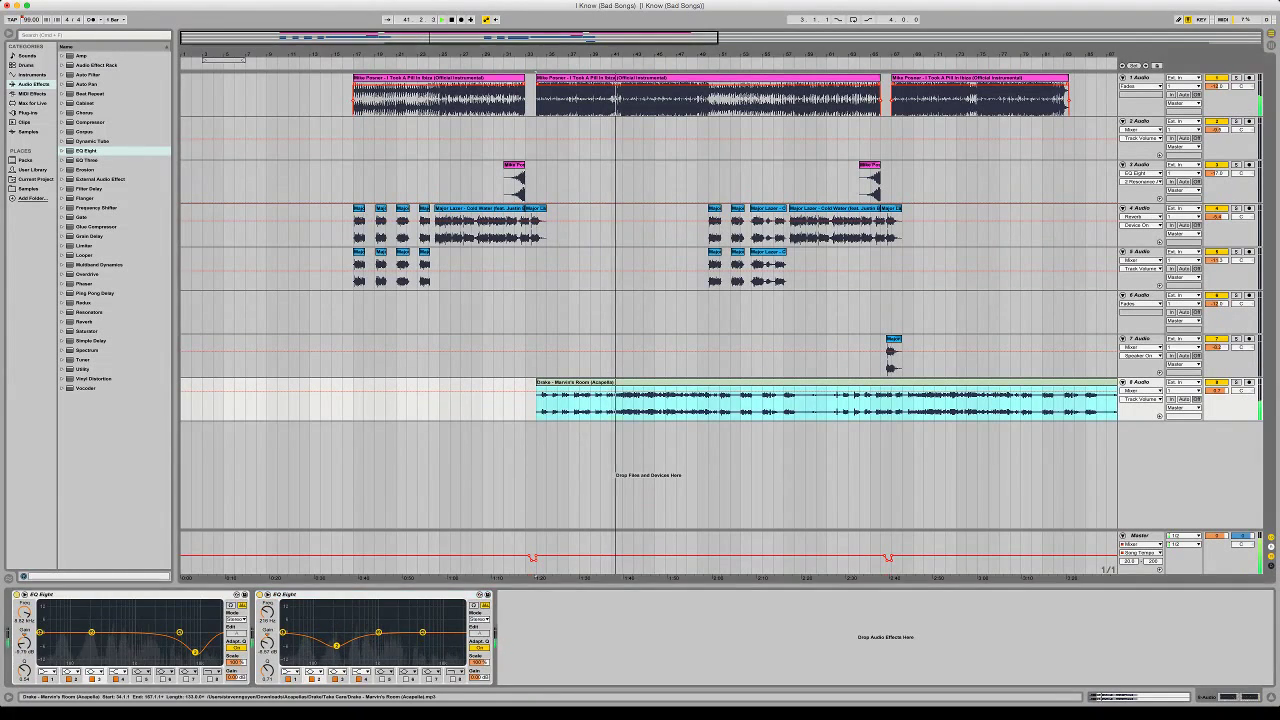
key("Left")
key("space")
key("space")
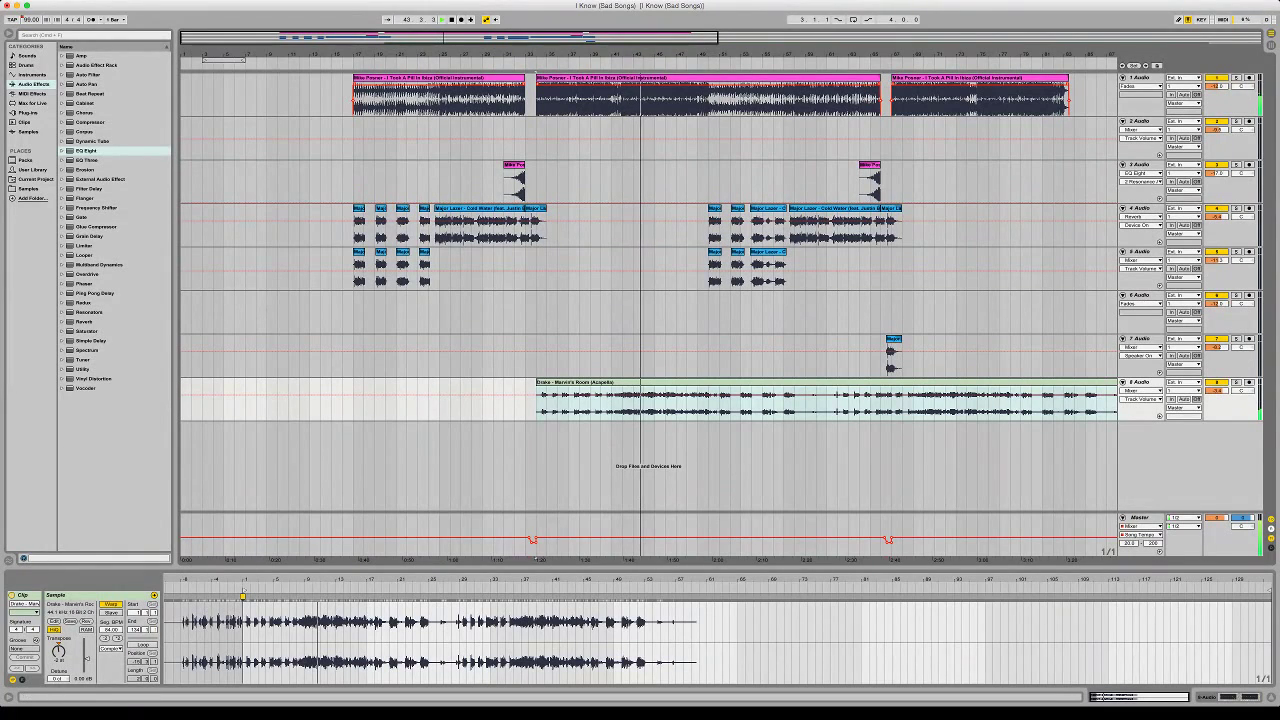
Shift the second EQ Eight's band 2 cut on the acapella to about 130 Hz
key("shift+Tab")
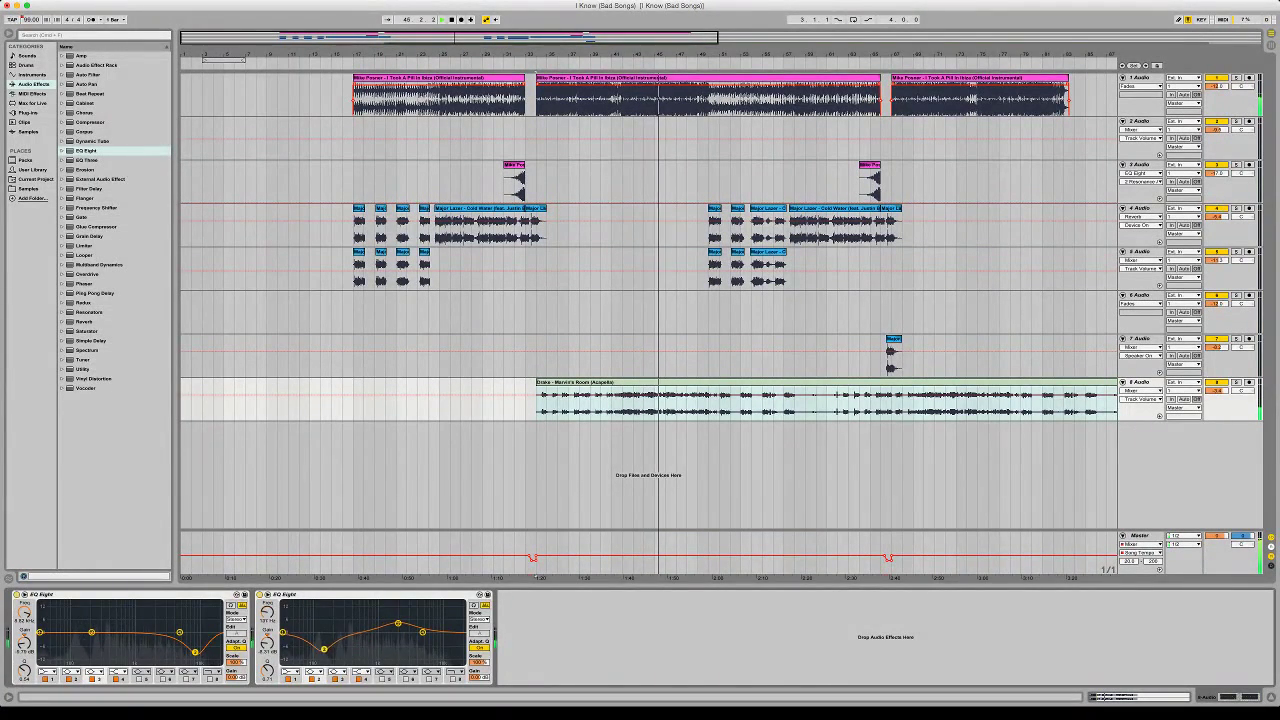
left_click_drag(321, 649, 324, 650)
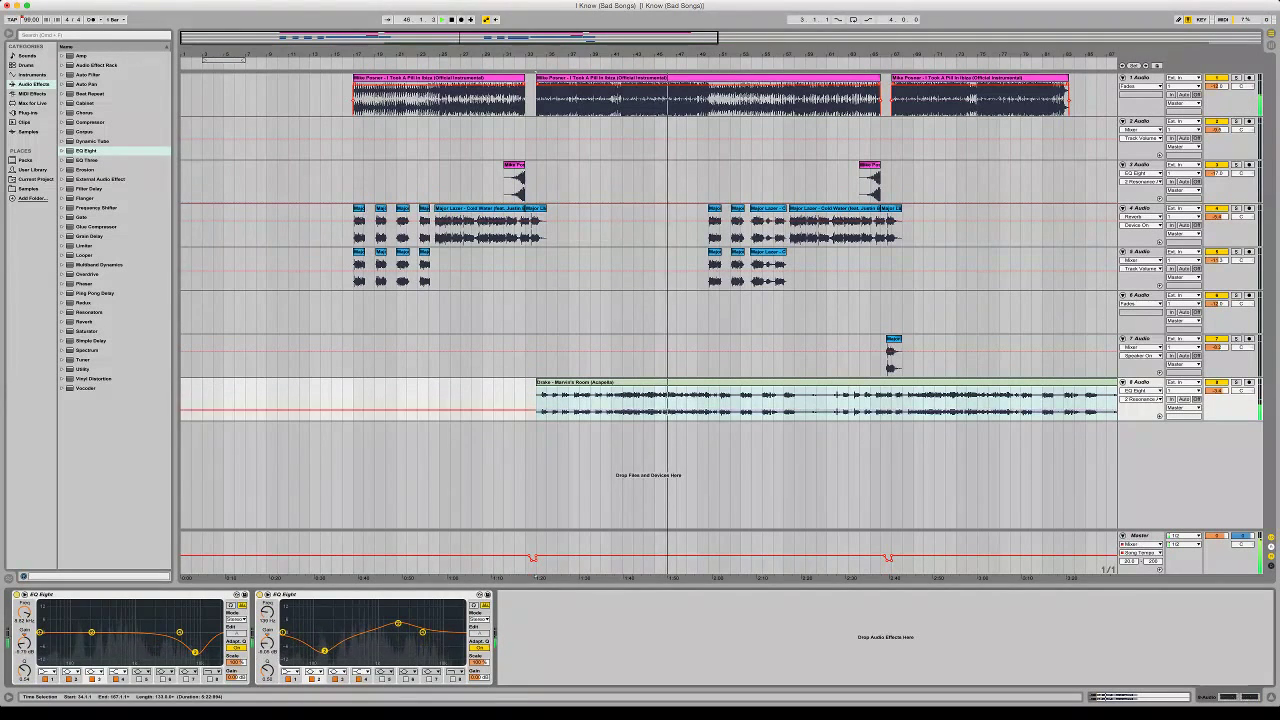
key("shift+Tab")
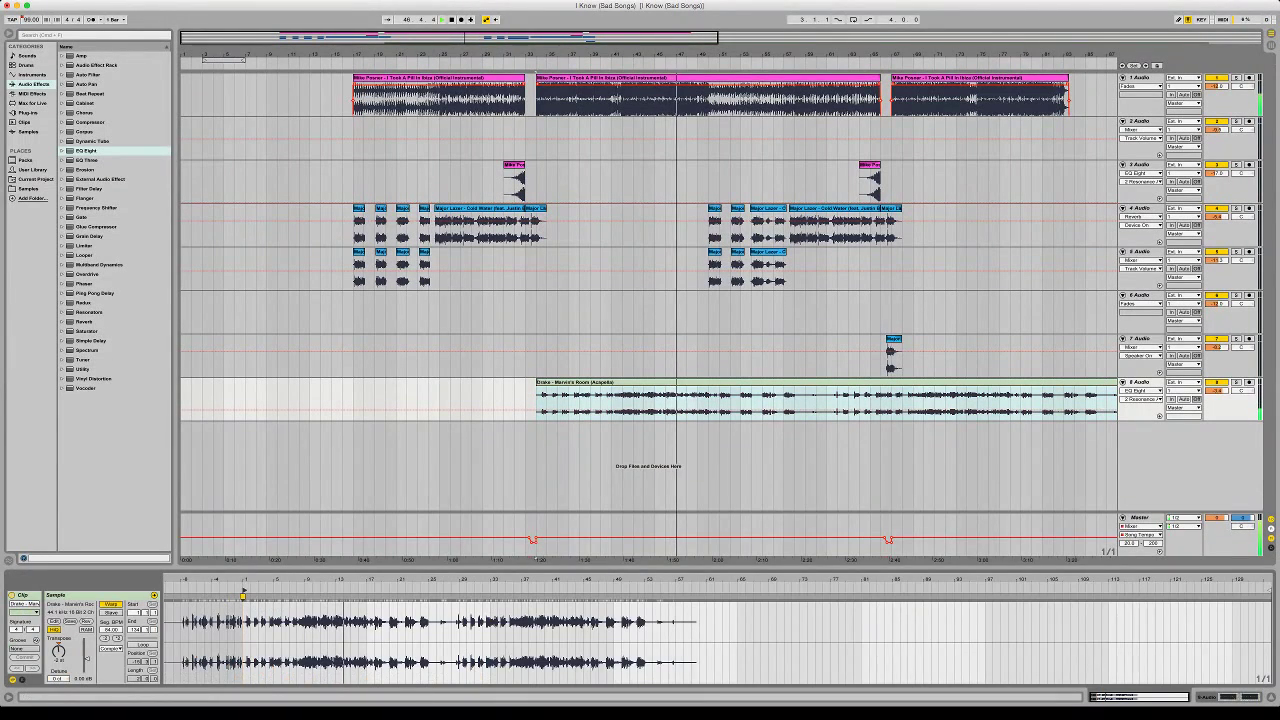
Set the Marvin's Room clip's warp mode to Complex Pro while playback continues
left_click(111, 658)
left_click_drag(111, 664, 111, 675)
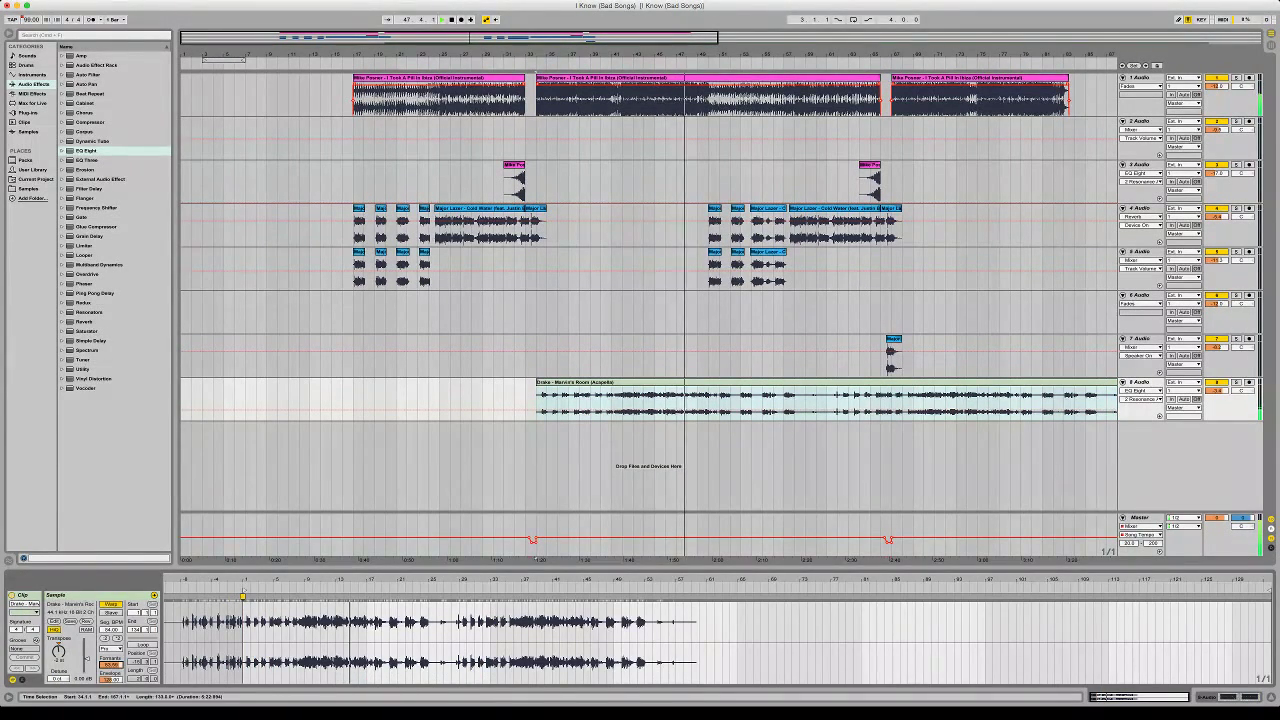
key("shift+Tab")
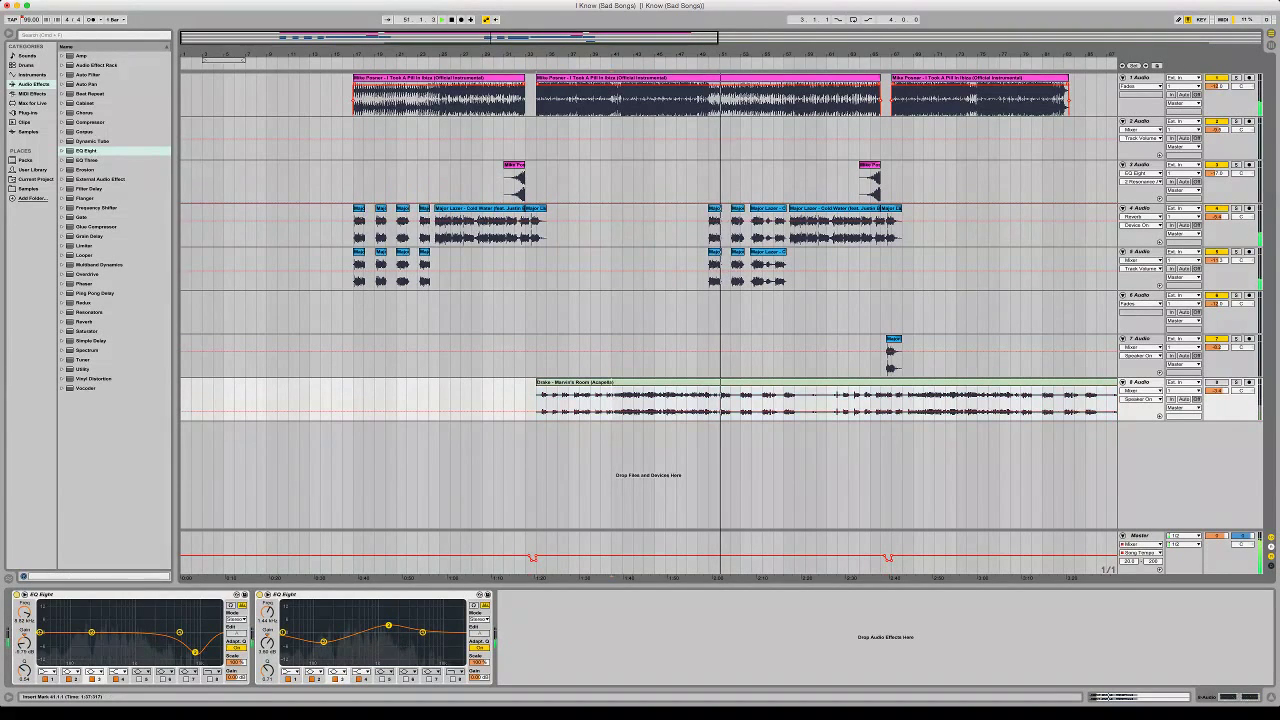
Split the Marvin's Room acapella at bar 41, delete the earlier part and move the rest to bar 34
key("super+e")
left_click(580, 382)
key("Delete")
left_click(640, 382)
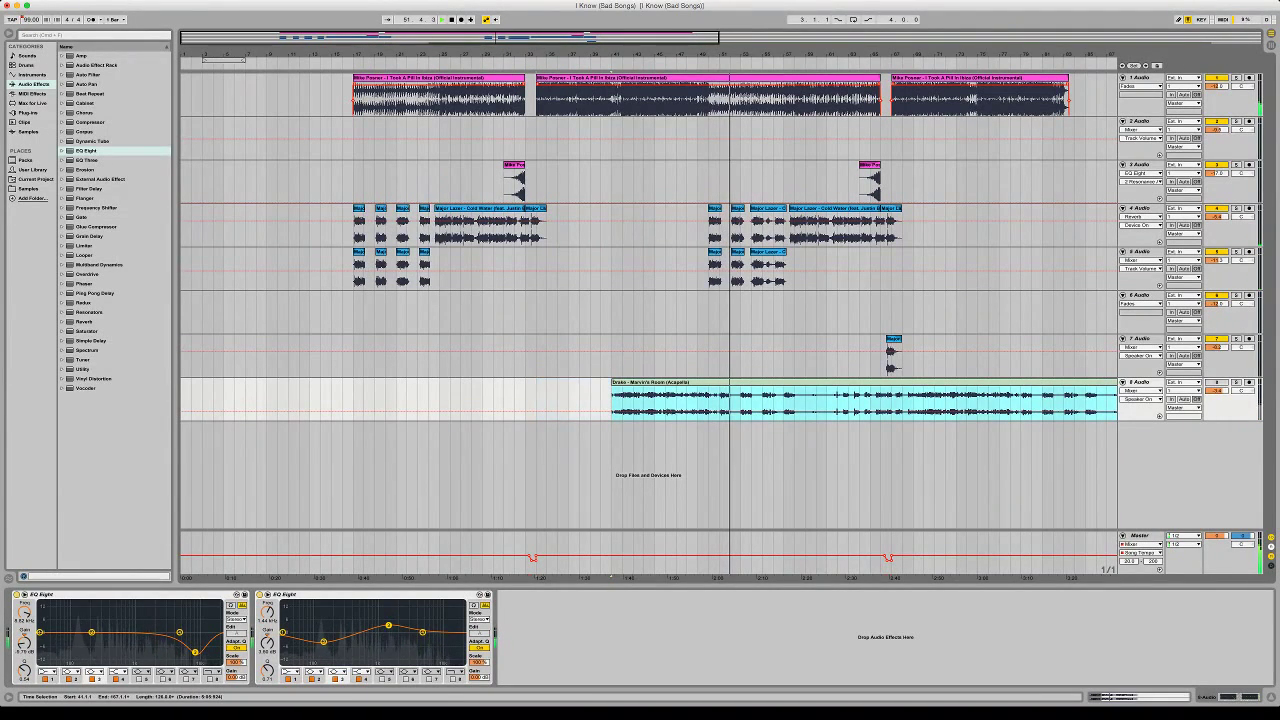
left_click_drag(640, 382, 565, 382)
double_click(565, 382)
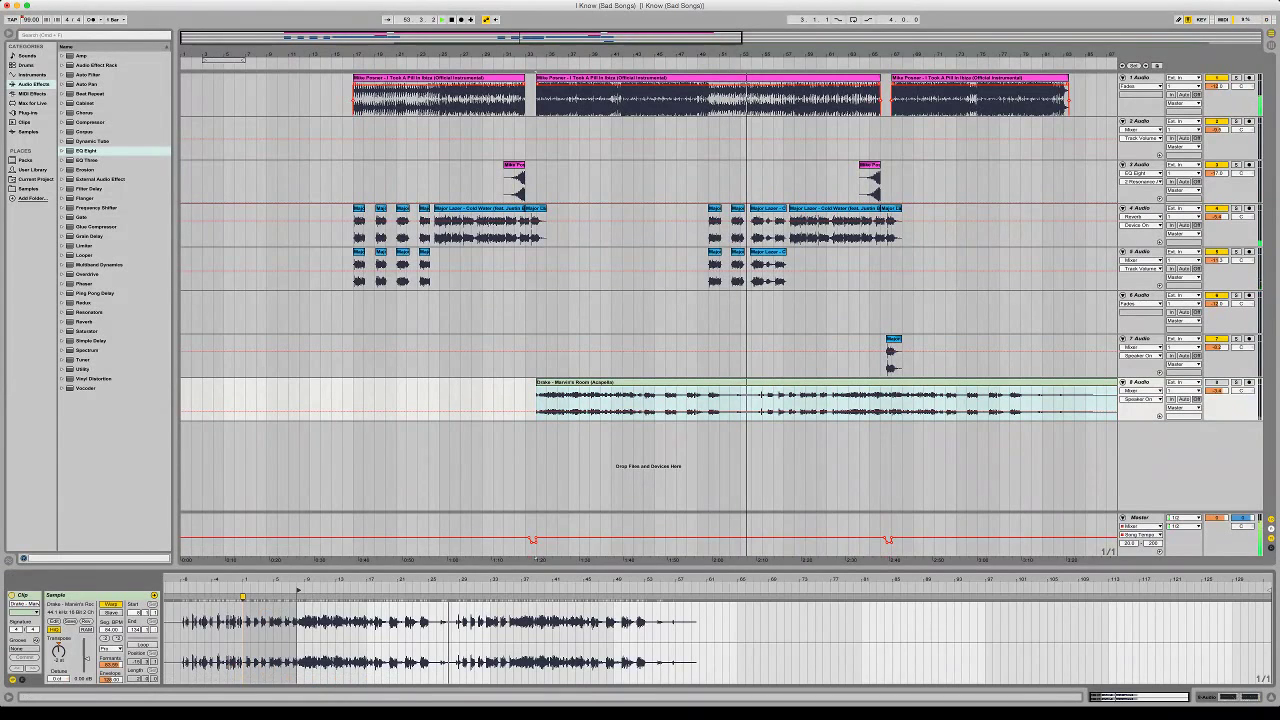
Nudge the acapella clip's start point slightly later and raise the eighth track's volume while replaying from just before bar 34
left_click_drag(298, 590, 306, 590)
left_click(514, 400)
key("space")
key("space")
left_click(1216, 382)
left_click_drag(1216, 391, 1216, 380)
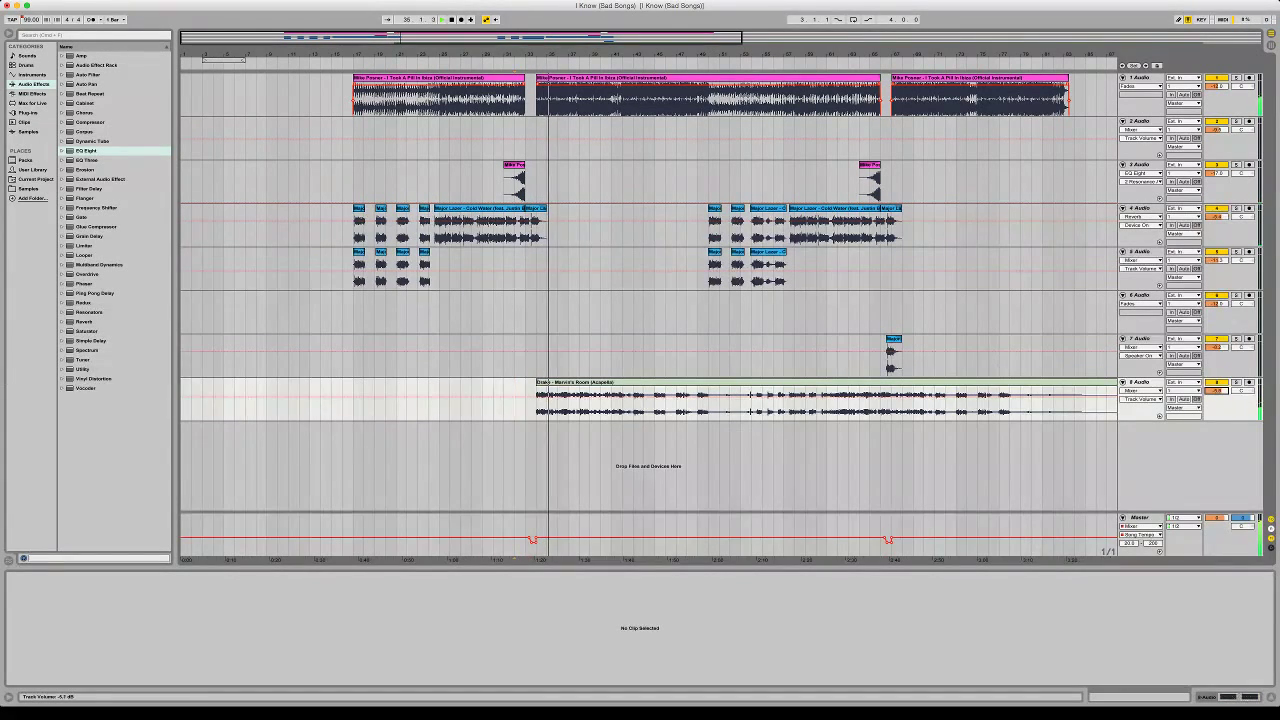
Cut away the acapella before bar 42, move the remainder to bar 34 and replay it
left_click(600, 382)
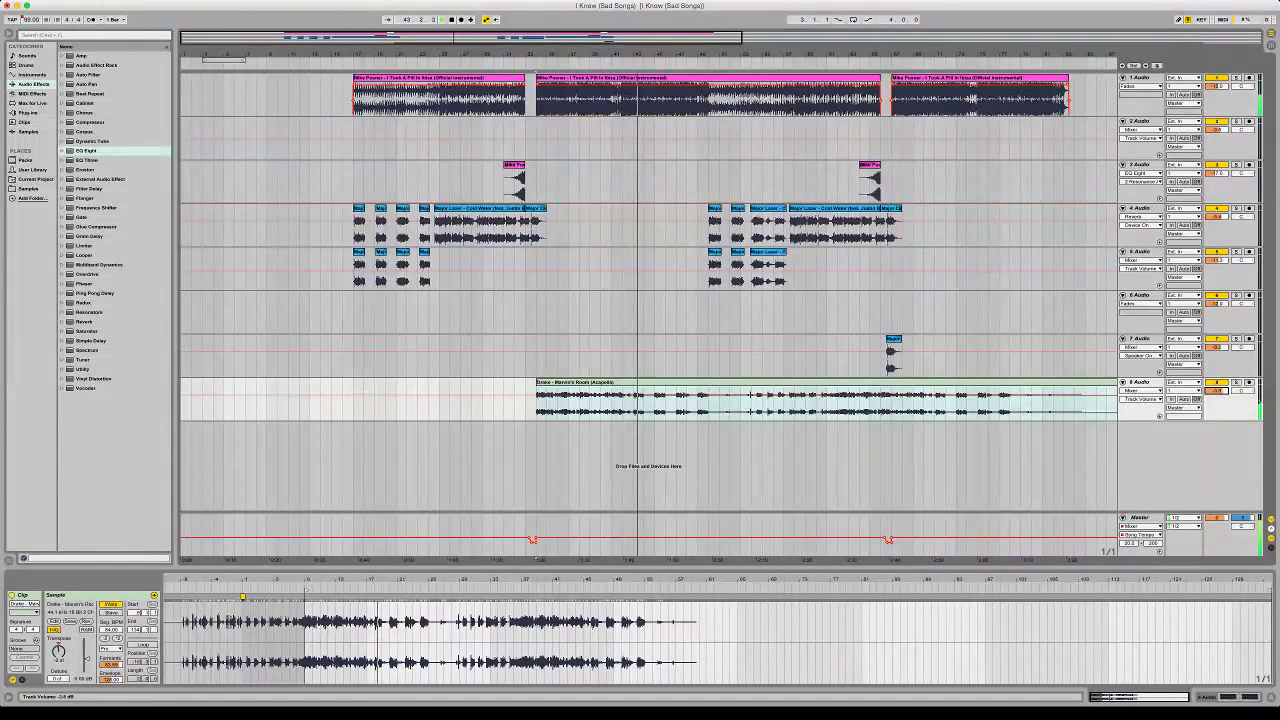
left_click(634, 403)
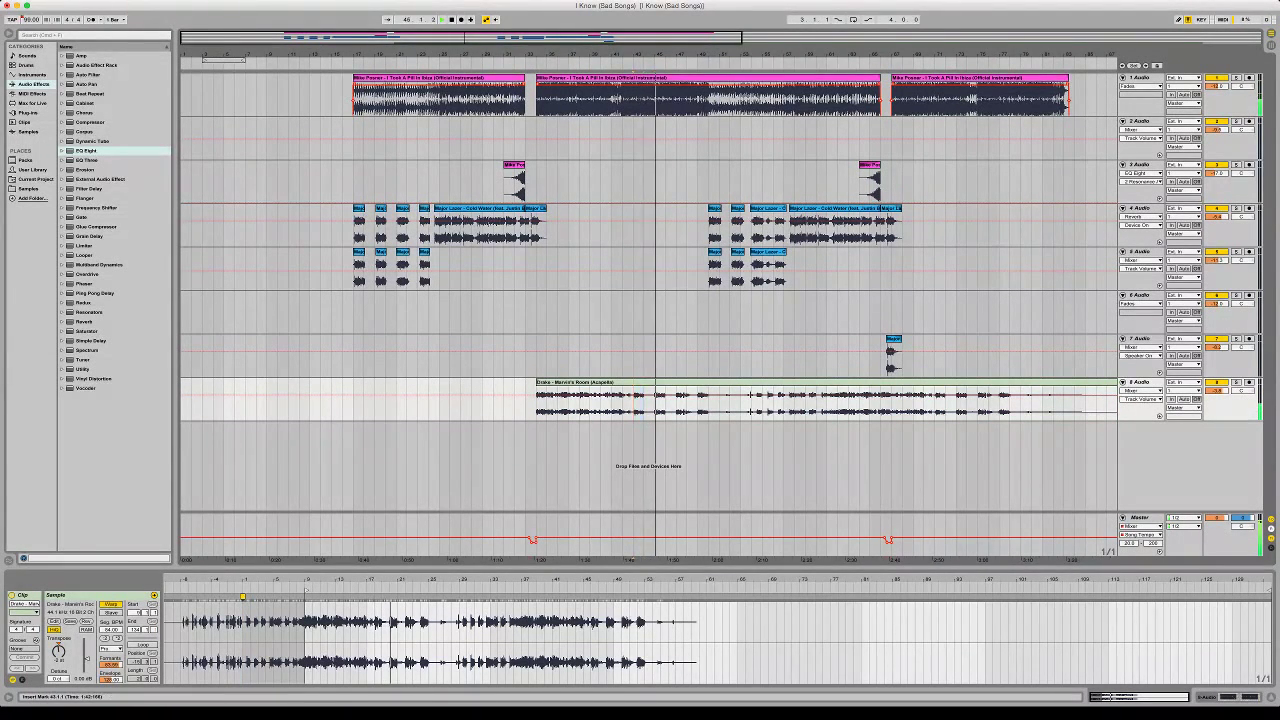
left_click(622, 400)
key("super+e")
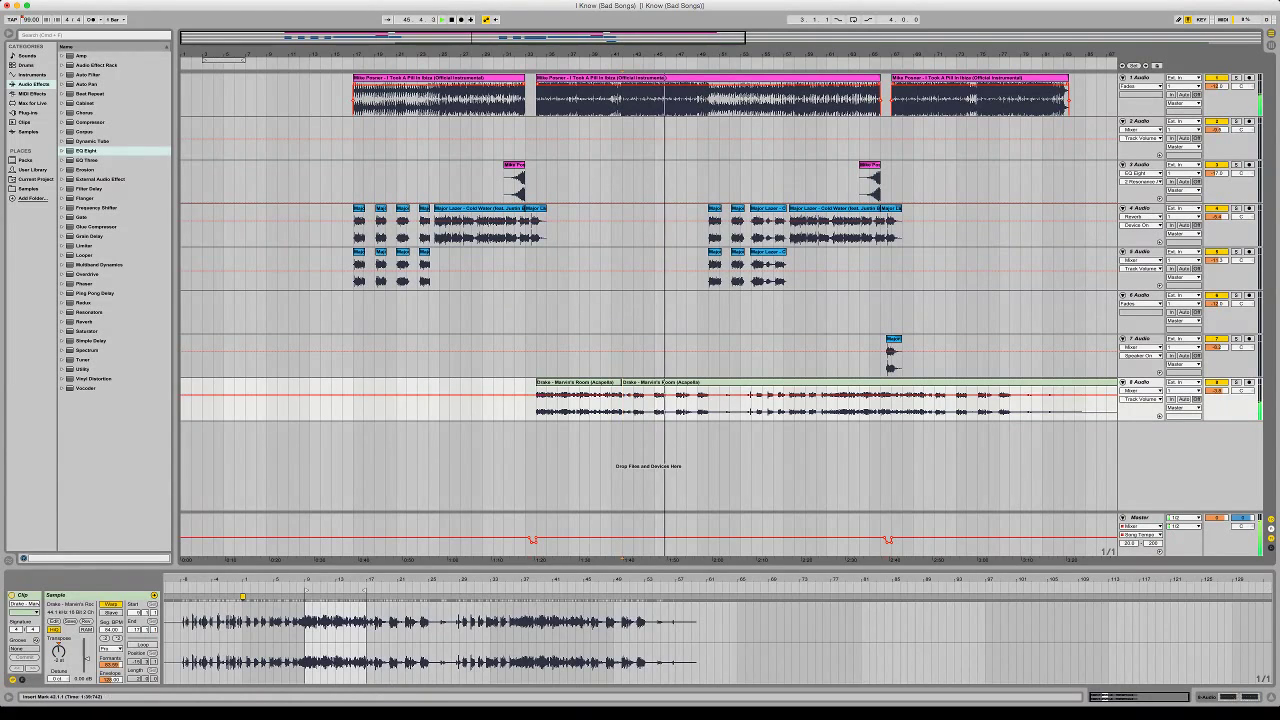
key("Delete")
left_click_drag(650, 382, 564, 382)
key("space")
key("space")
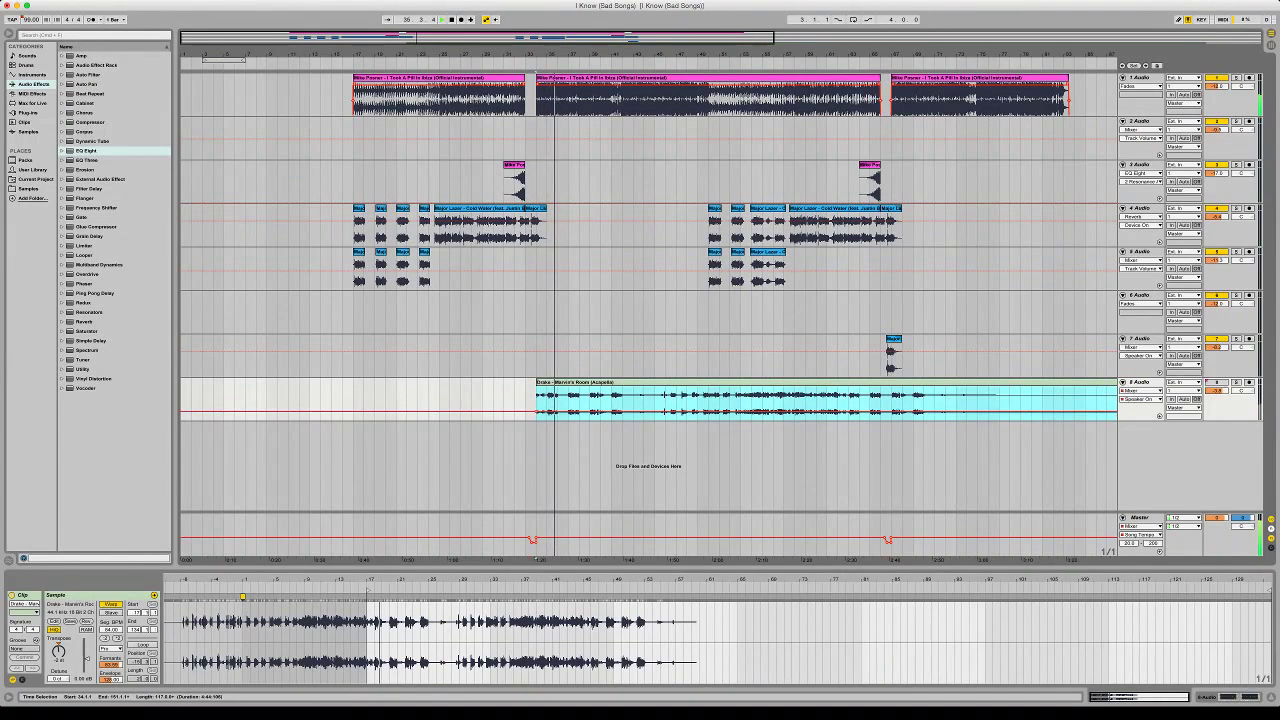
Shift the acapella to bar 46 and paste one of its one-bar phrases at bar 37
left_click_drag(547, 402, 691, 382)
left_click(569, 402)
key("super+v")
Raise the eighth track's volume and replay the one-bar phrase from bar 37
left_click(1216, 382)
left_click_drag(1216, 391, 1216, 385)
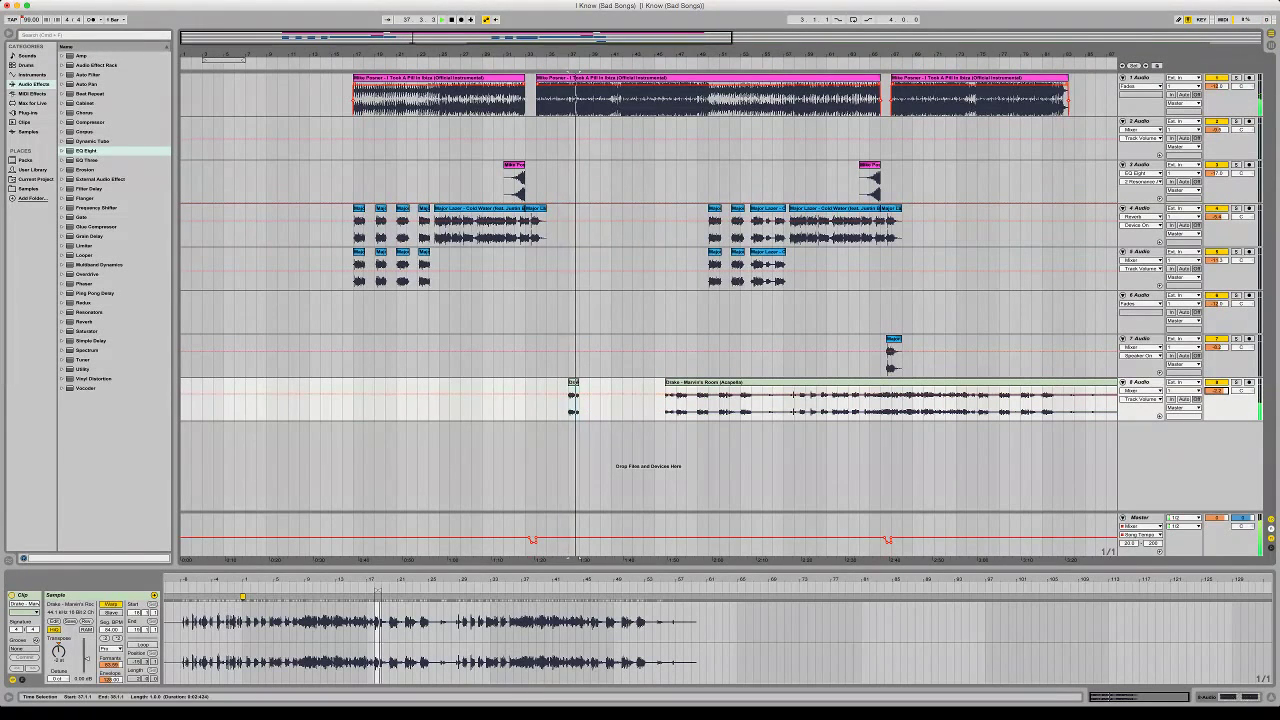
key("space")
key("space")
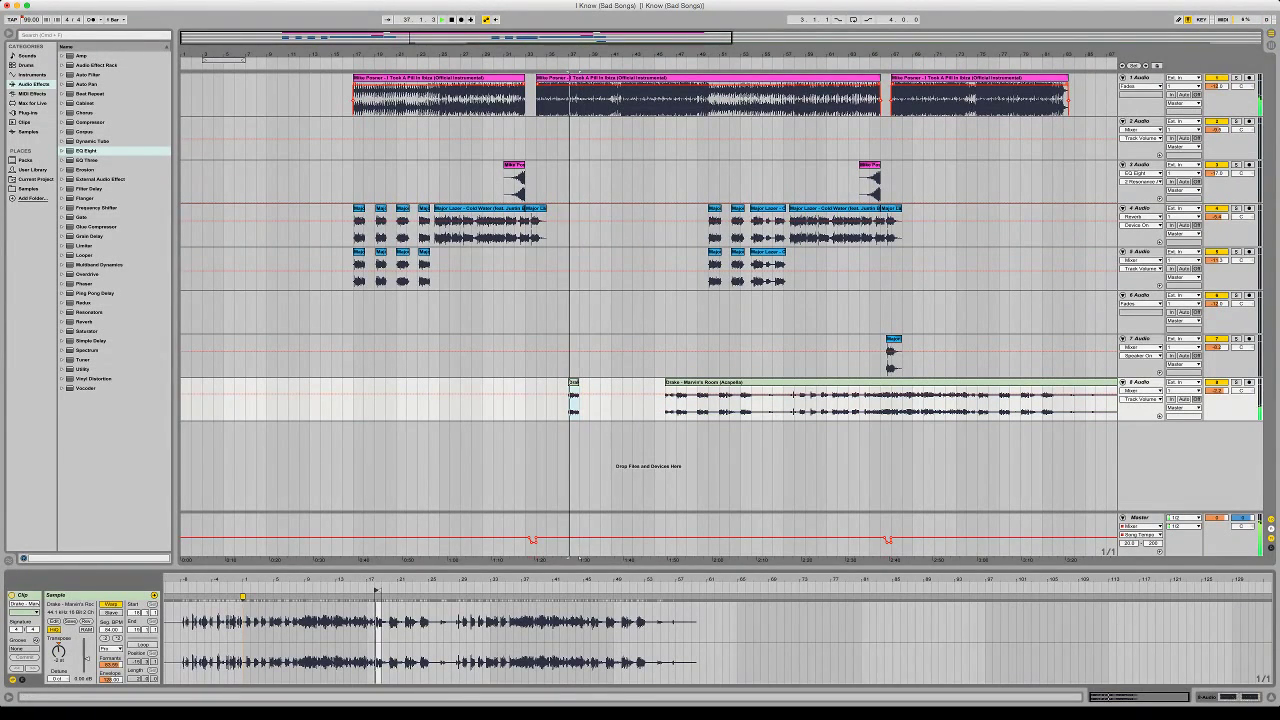
Add a warp marker at the phrase's onset just after bar 18 of the sample and replay it
left_click_drag(370, 580, 400, 650)
double_click(481, 597)
key("space")
key("space")
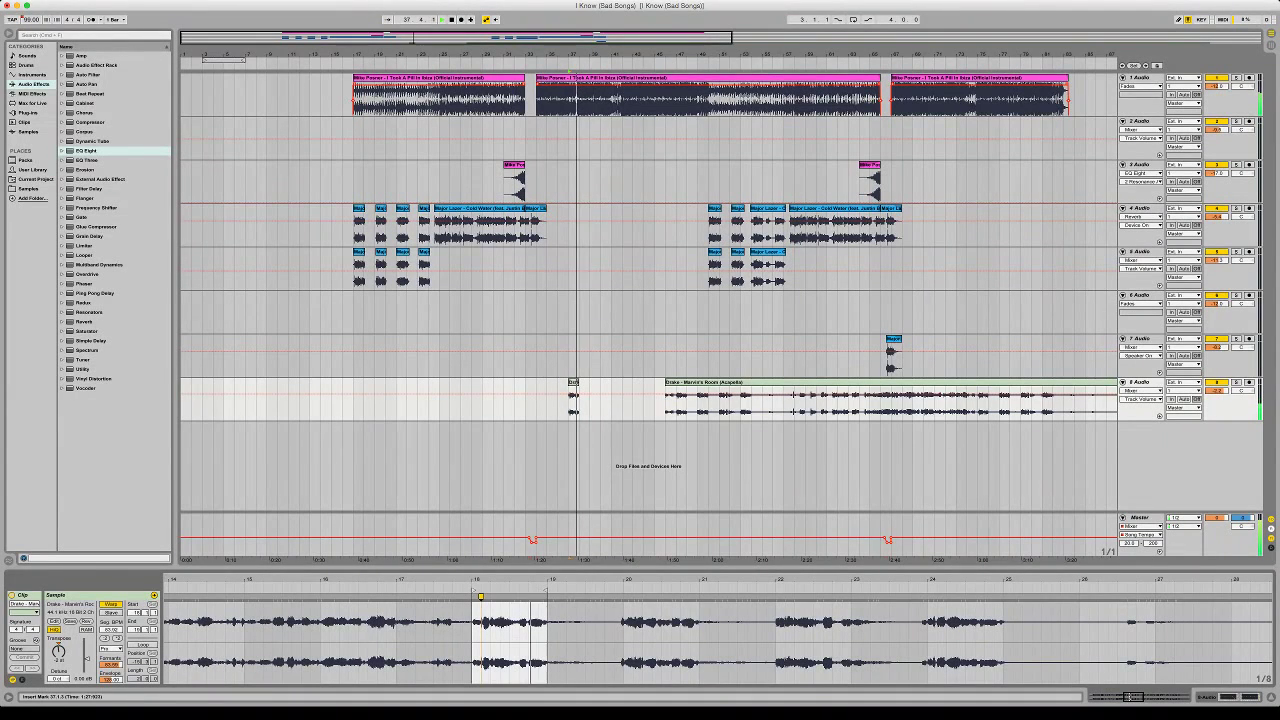
Copy the acapella's one-bar phrase from bar 49 and paste it at bar 41, removing the trial copy at bar 40
left_click_drag(698, 402, 708, 402)
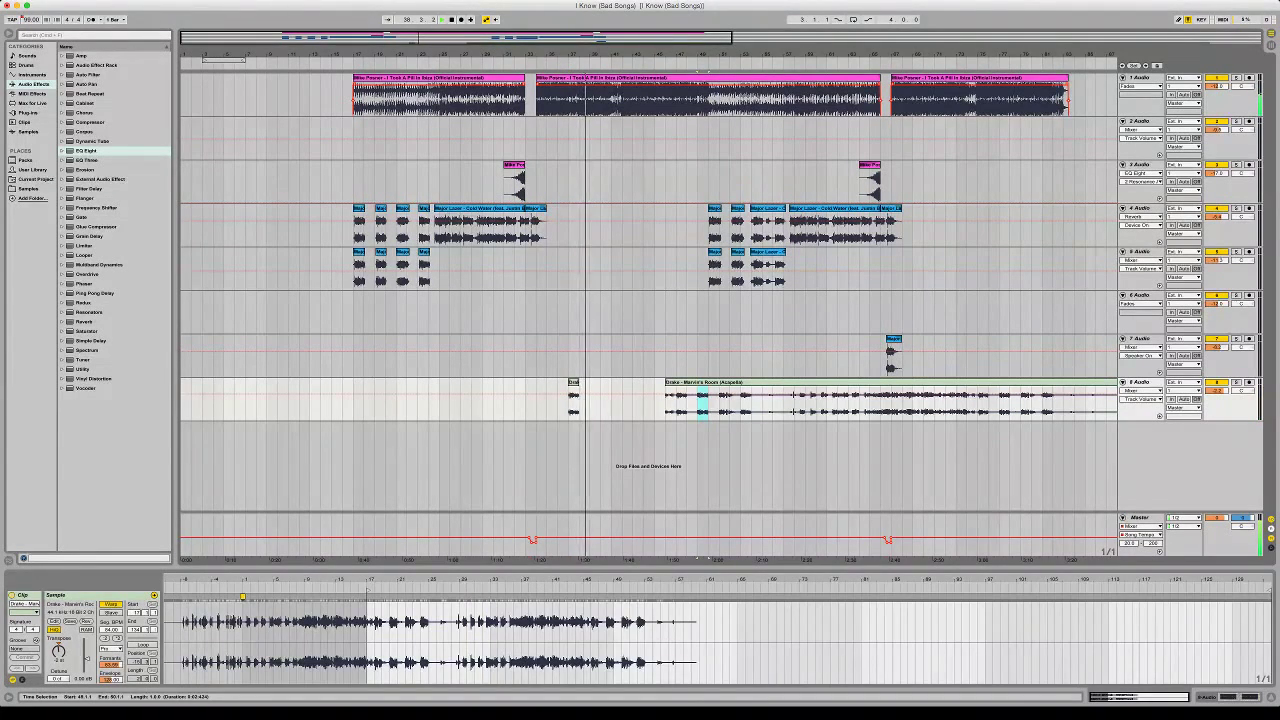
left_click(601, 402)
key("super+v")
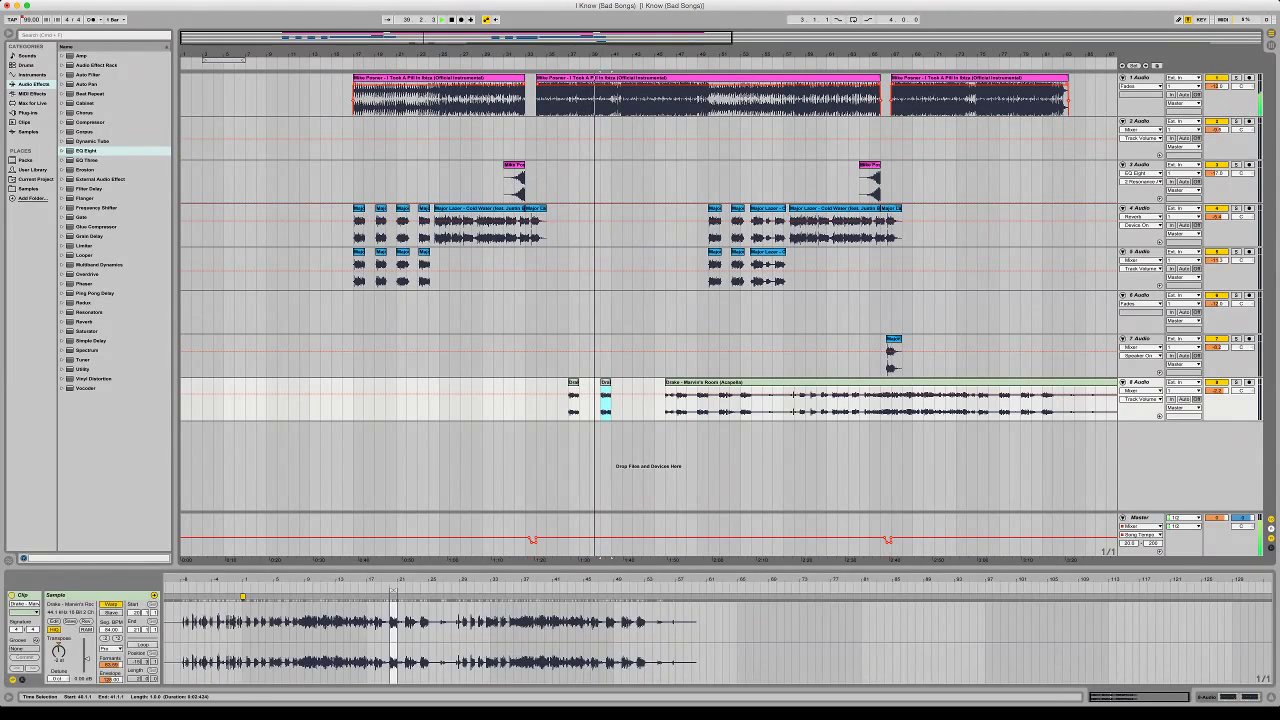
key("Delete")
left_click(612, 402)
key("super+v")
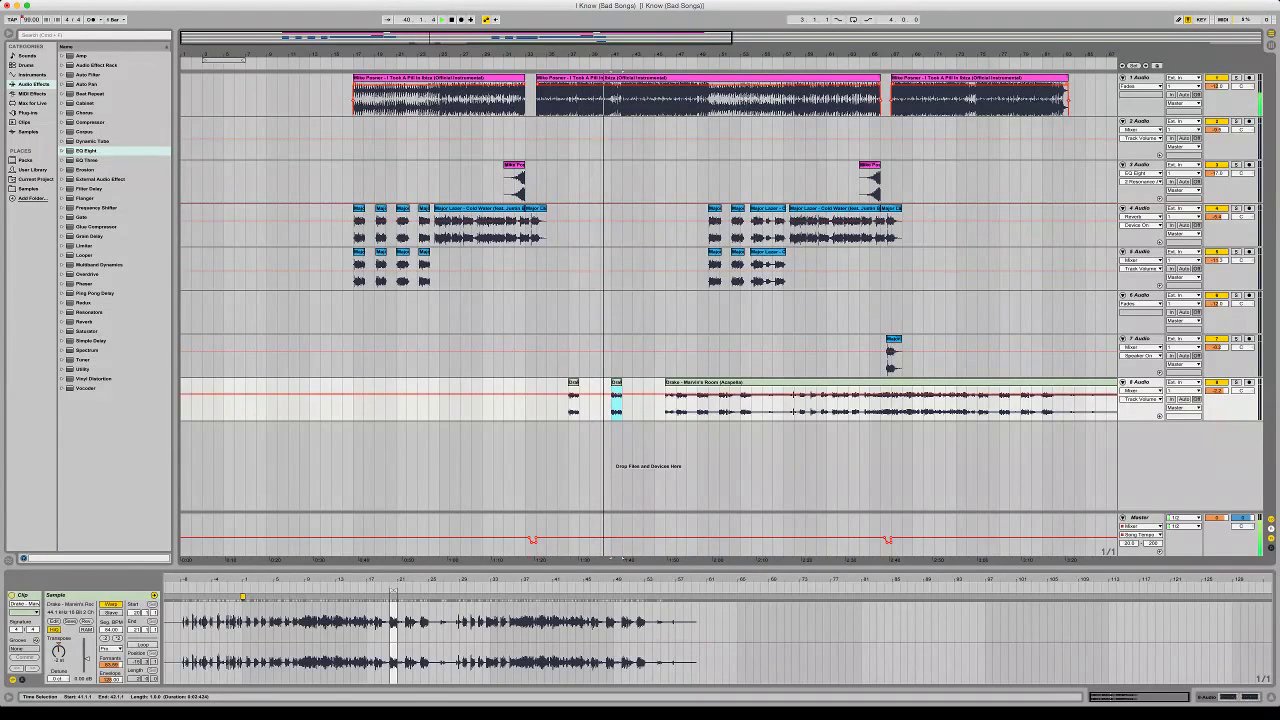
Place further one-bar Marvin's Room phrases at bars 45 and 49 and delete the leftover acapella
left_click_drag(381, 652, 378, 698)
left_click_drag(437, 652, 437, 690)
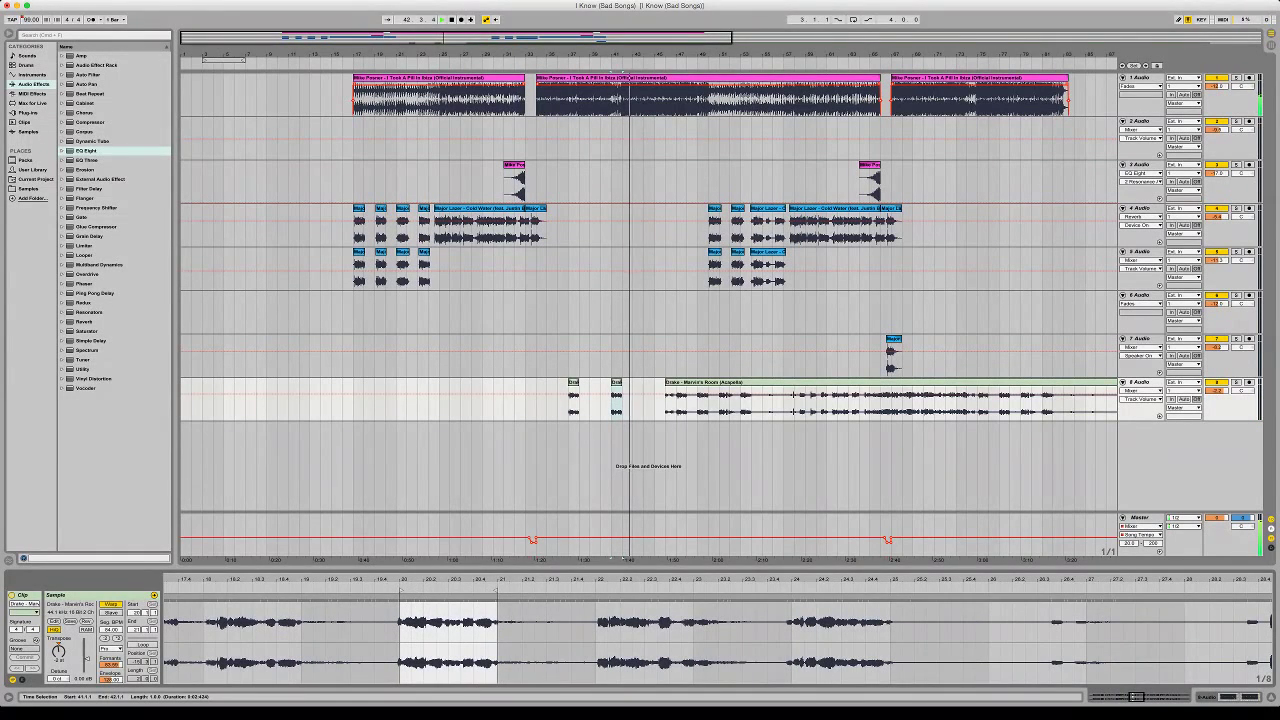
key("Delete")
left_click_drag(619, 402, 660, 382)
left_click(644, 400)
key("shift+Tab")
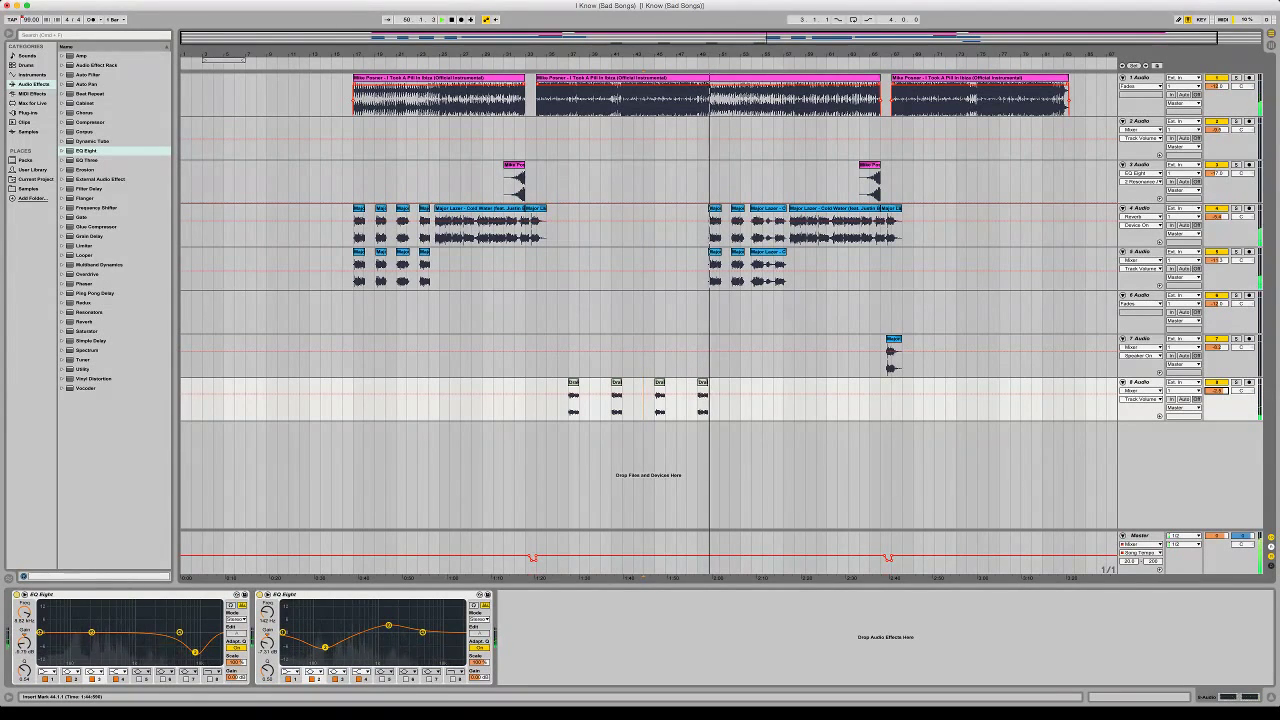
Delete the four Marvin's Room phrases from the eighth track and select the sixth track
left_click_drag(698, 400, 546, 400)
left_click(552, 405)
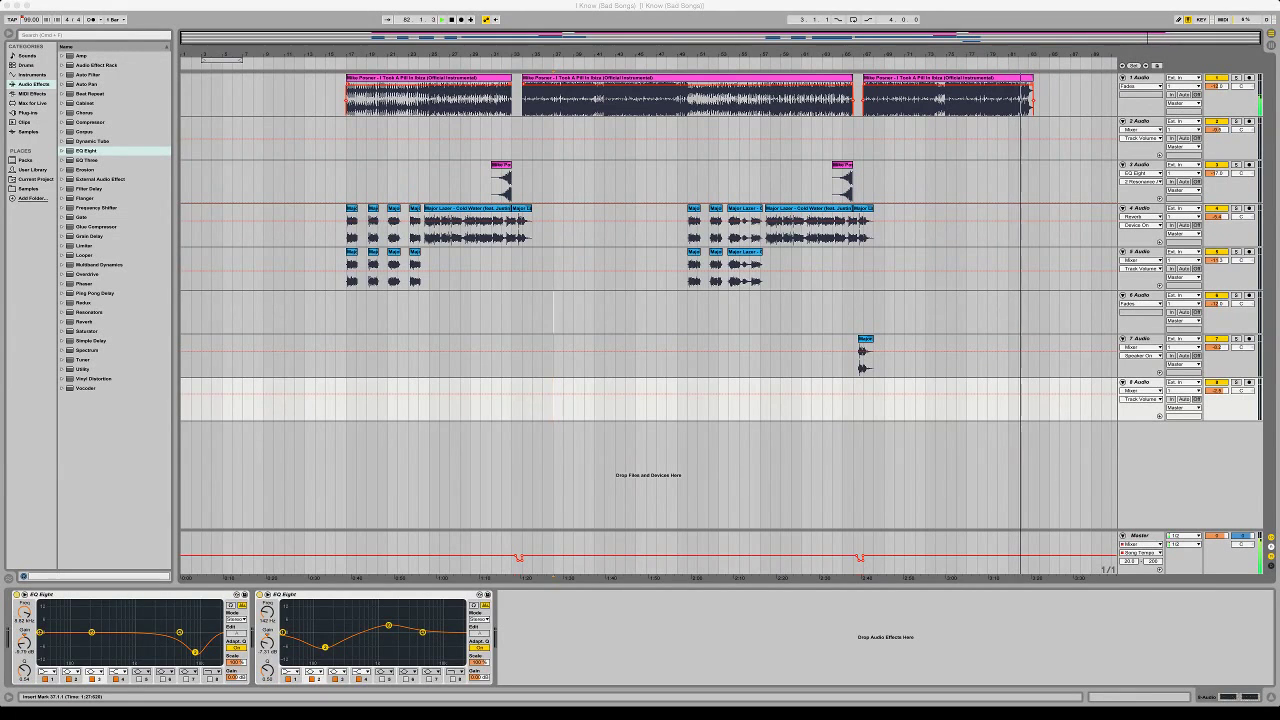
left_click(1140, 295)
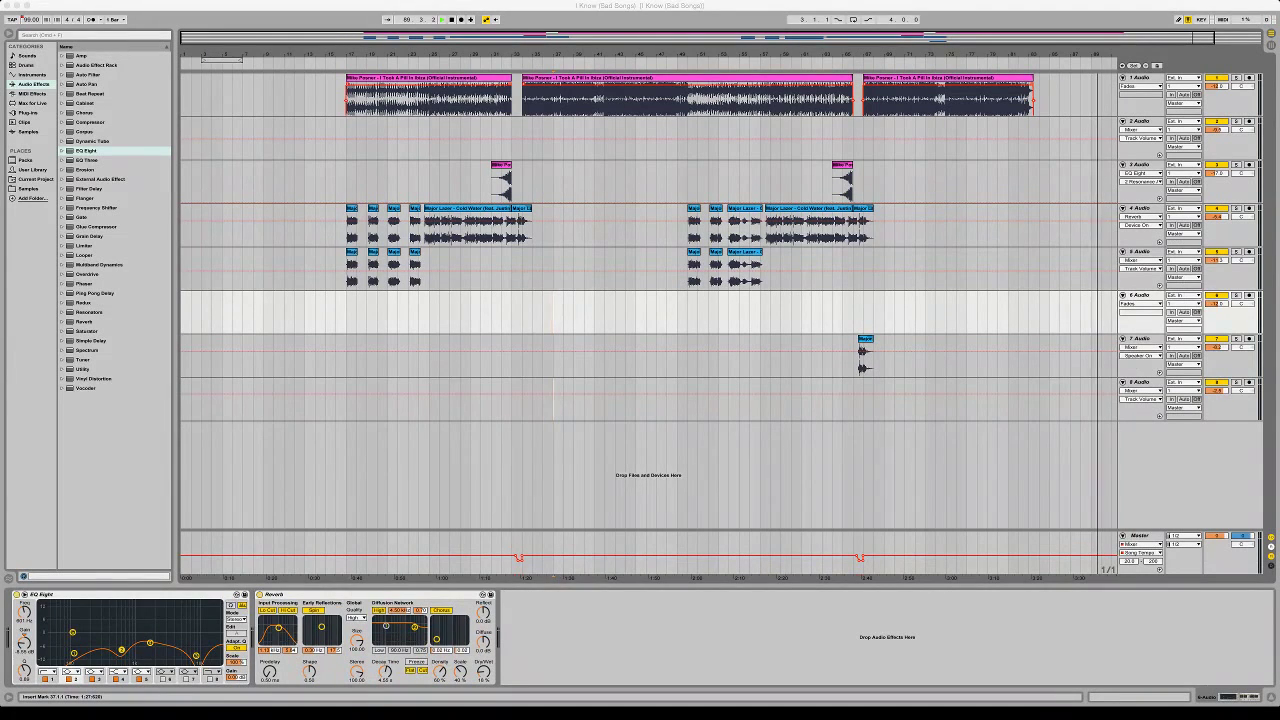
Replay the mashup from the start of the first instrumental clip
key("super+Tab")
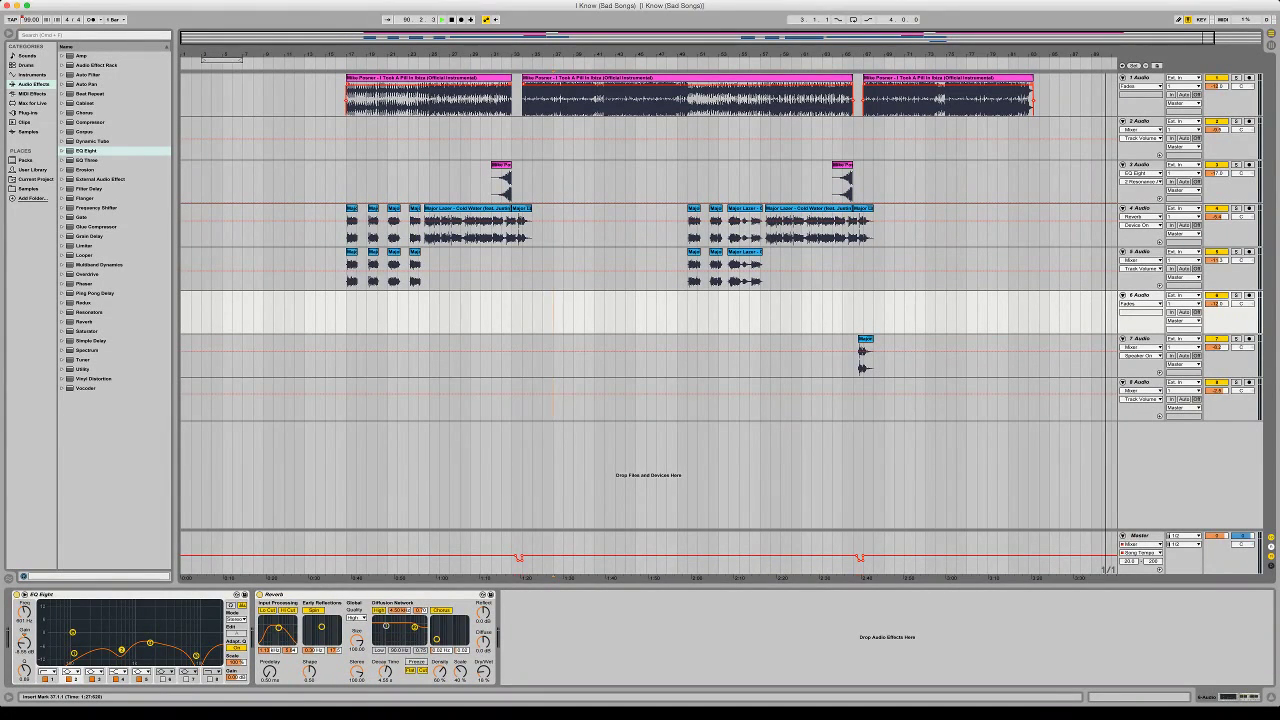
key("space")
key("space")
left_click(428, 78)
key("space")
key("space")
Switch to the untitled set with the Never Gonna Give You Up acapella, using Complex warping and a 121 BPM tempo
key("super+Tab")
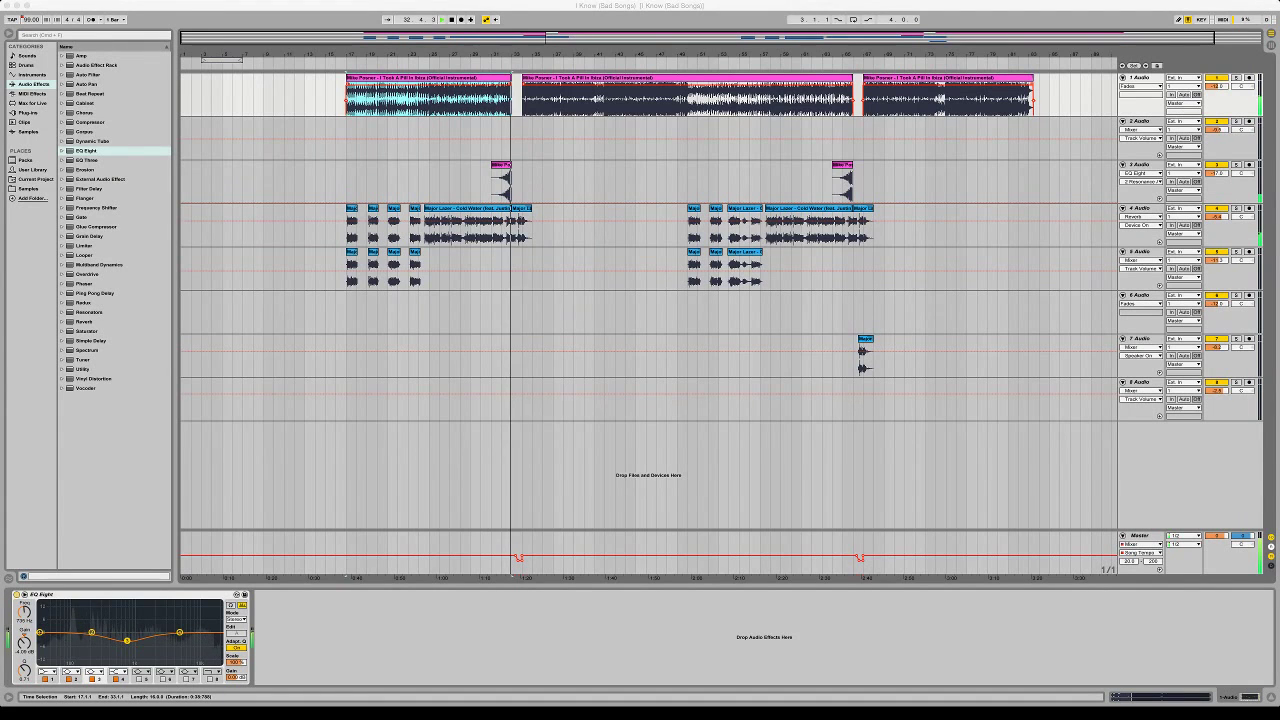
key("super+Tab")
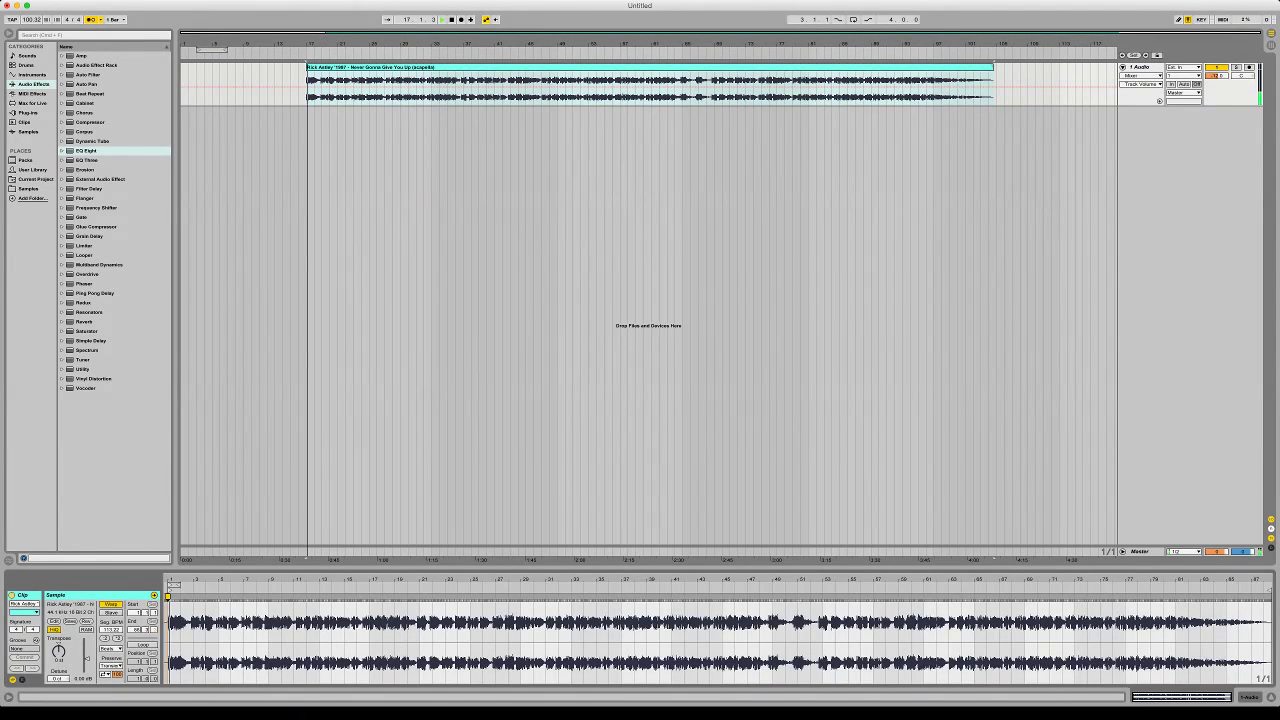
left_click(111, 649)
left_click_drag(32, 20, 32, 3)
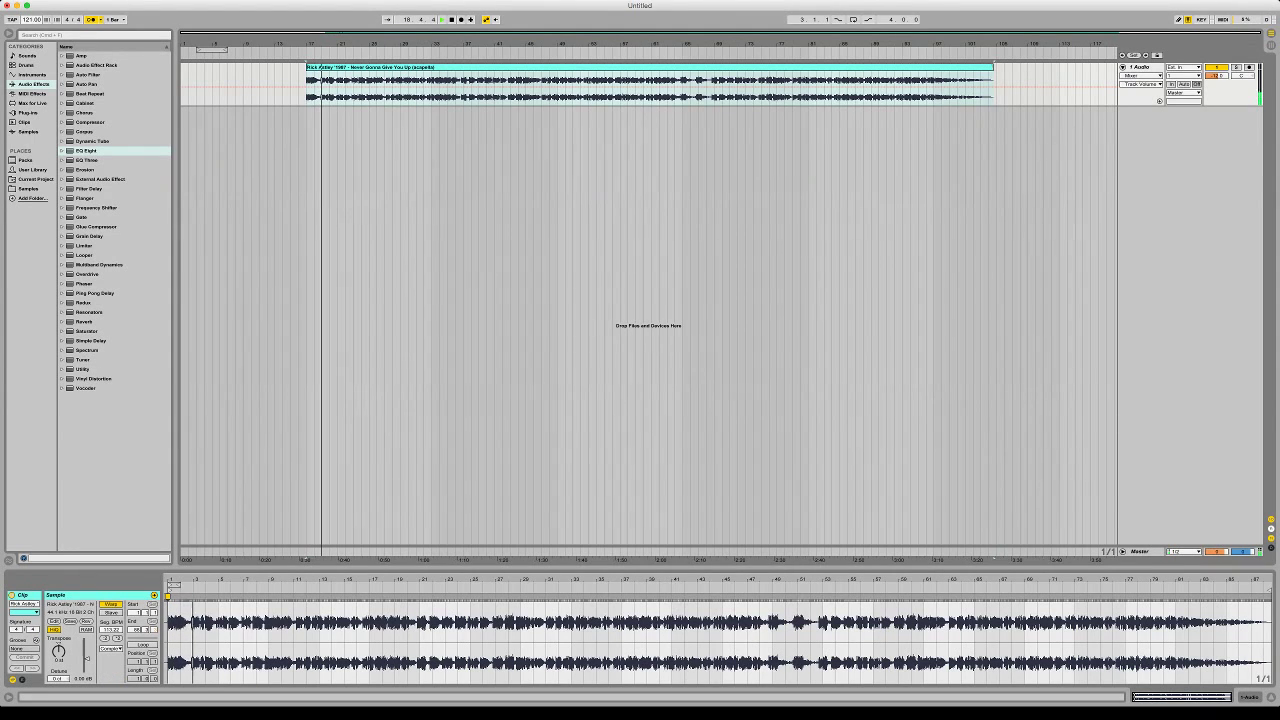
Add an EQ Eight to the Rick Astley acapella track and turn band 1 into a gentle low cut
double_click(87, 151)
left_click(47, 671)
left_click(47, 662)
left_click_drag(40, 636, 55, 660)
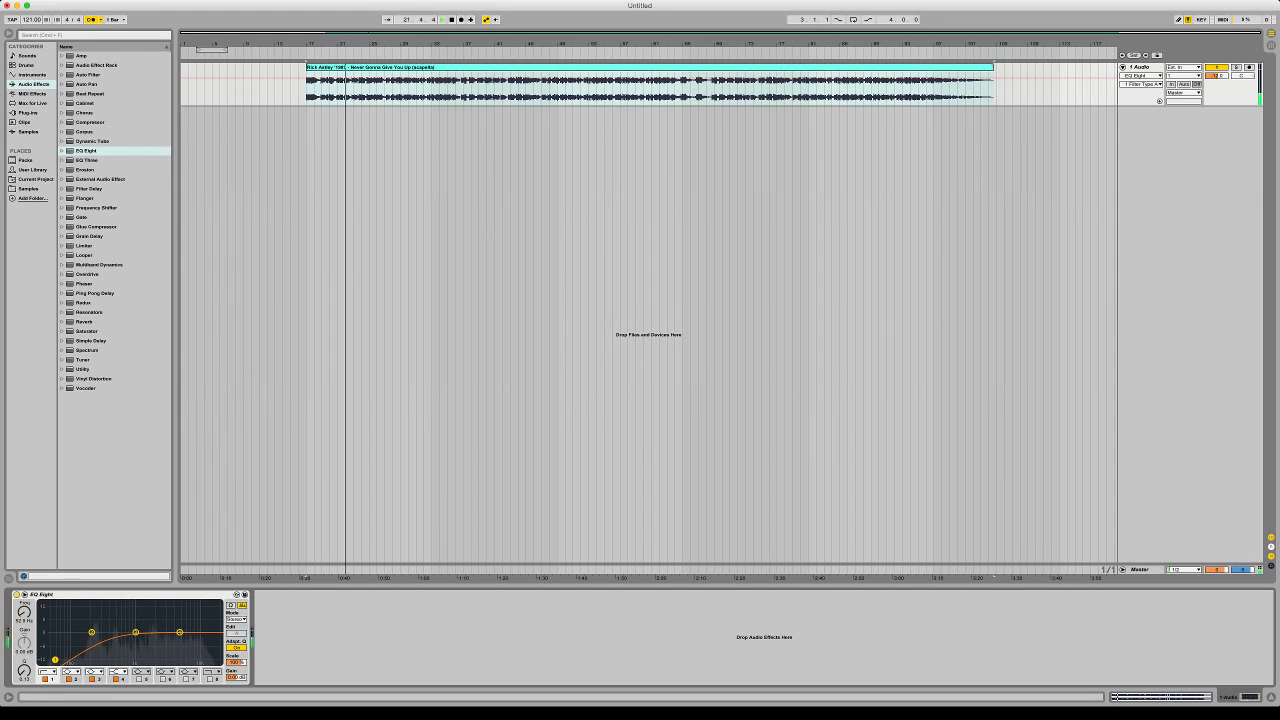
Add a warp marker shortly before bar 8 of the Rick Astley acapella and replay the clip from its start
key("shift+Tab")
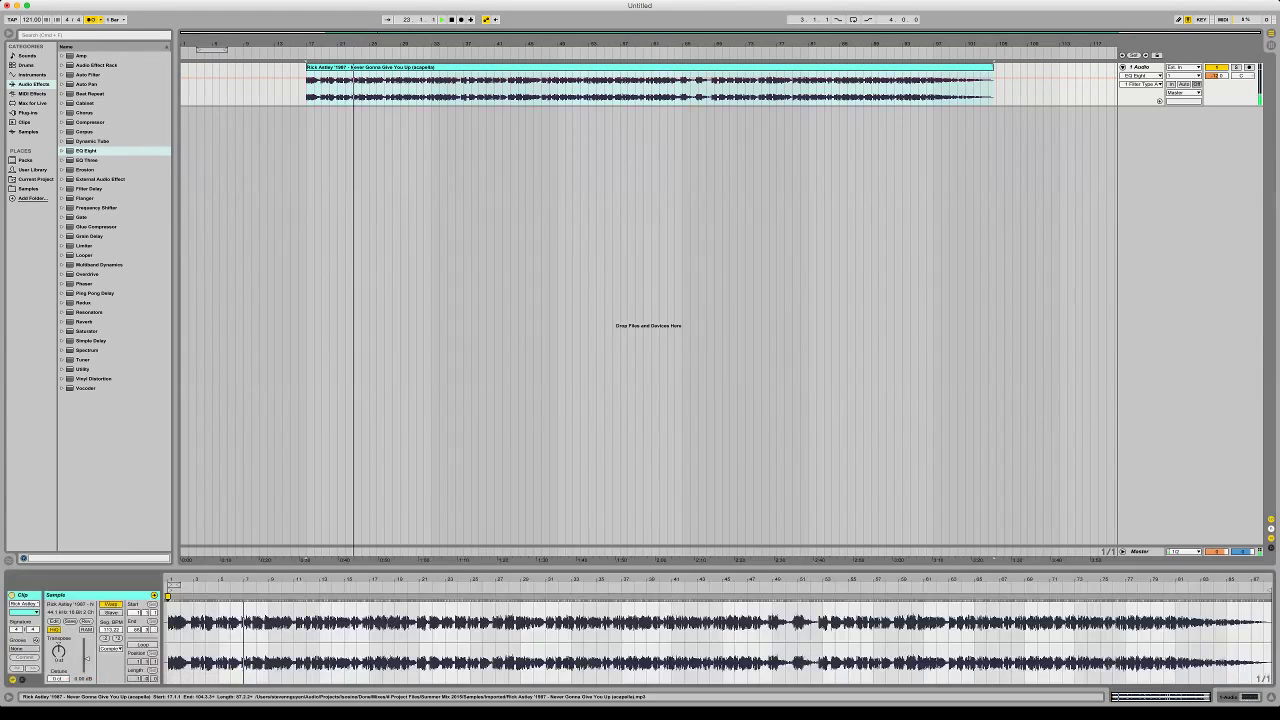
left_click_drag(249, 580, 249, 625)
double_click(268, 597)
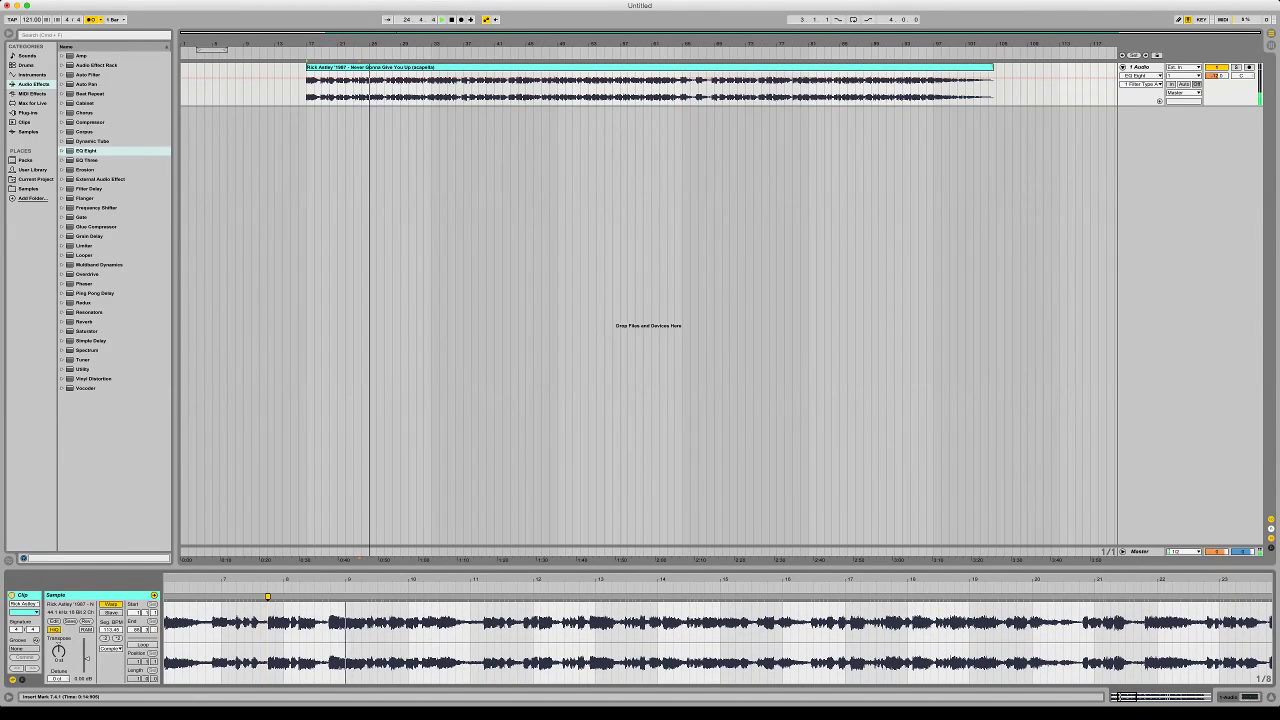
left_click(400, 67)
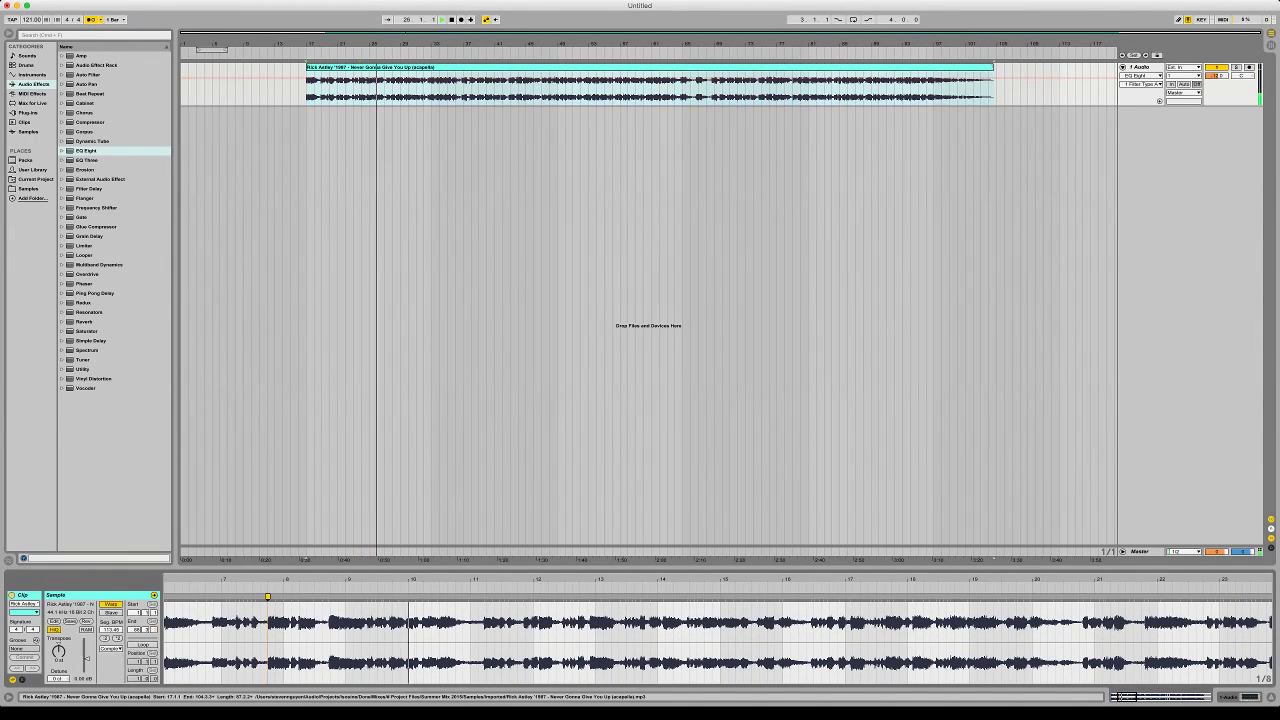
key("space")
key("space")
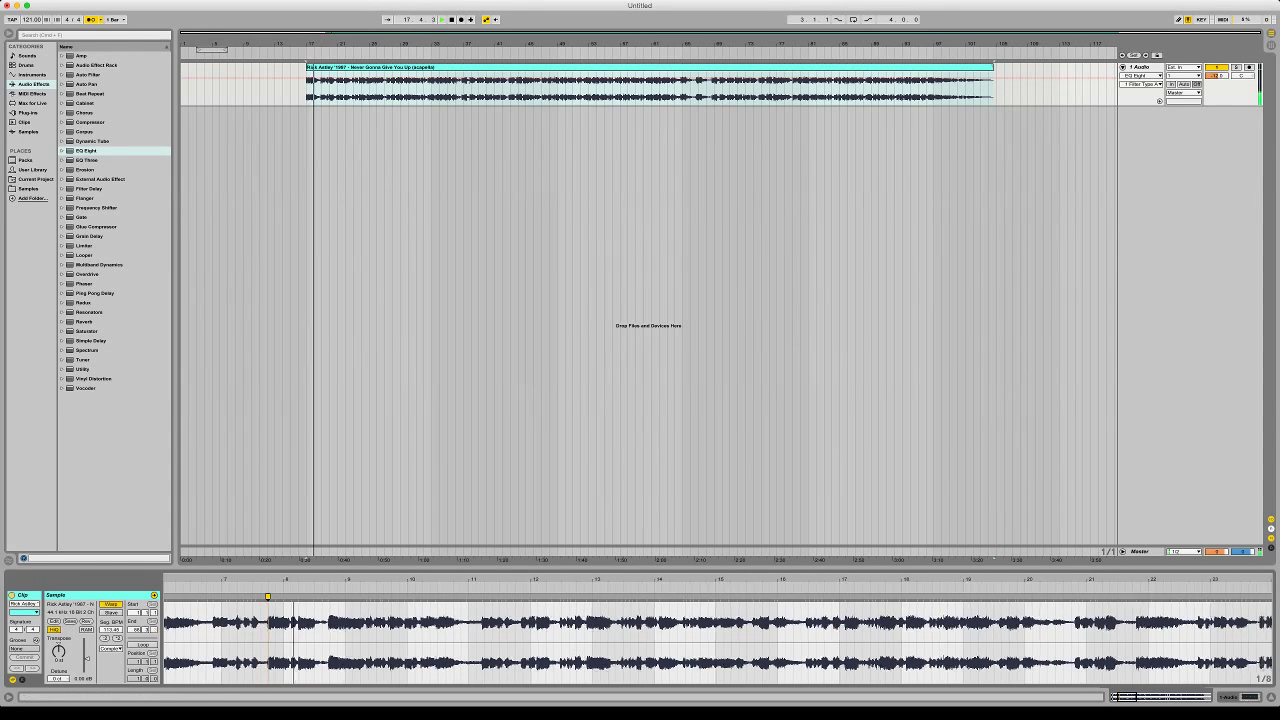
key("space")
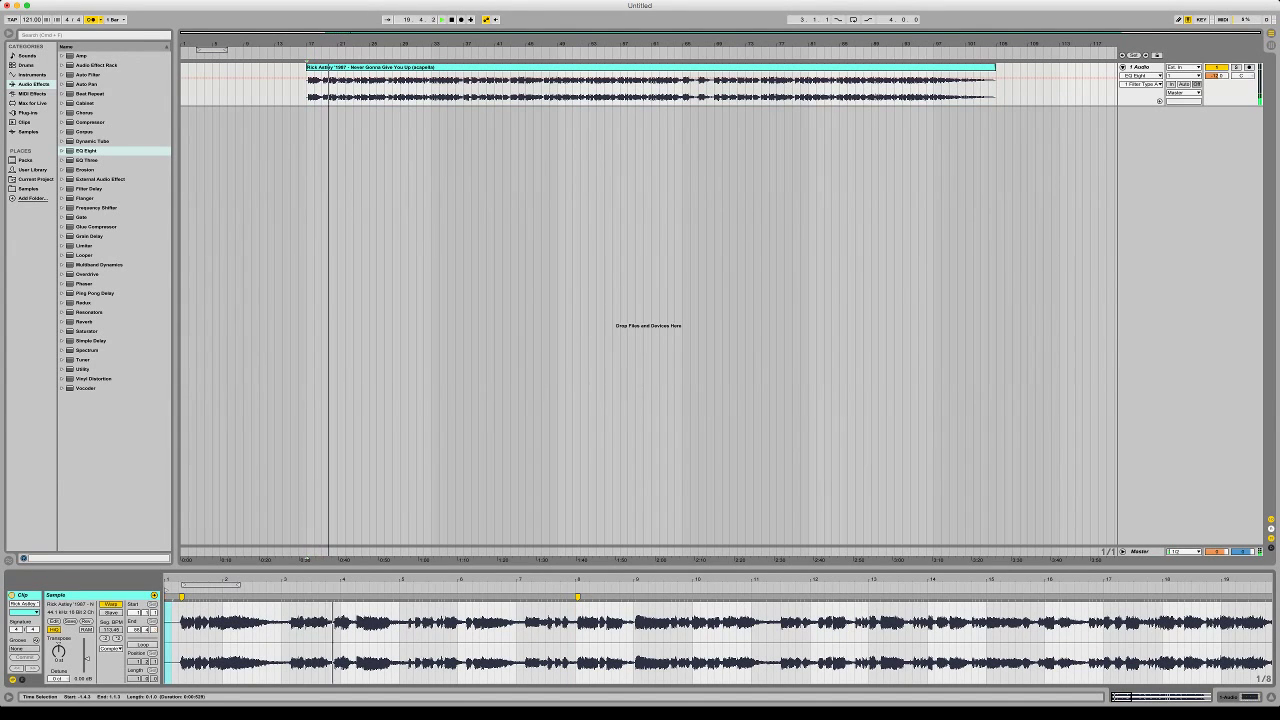
Place a warp marker just after bar 4 of the acapella and delete the markers at its start and at bar 8
left_click(290, 643)
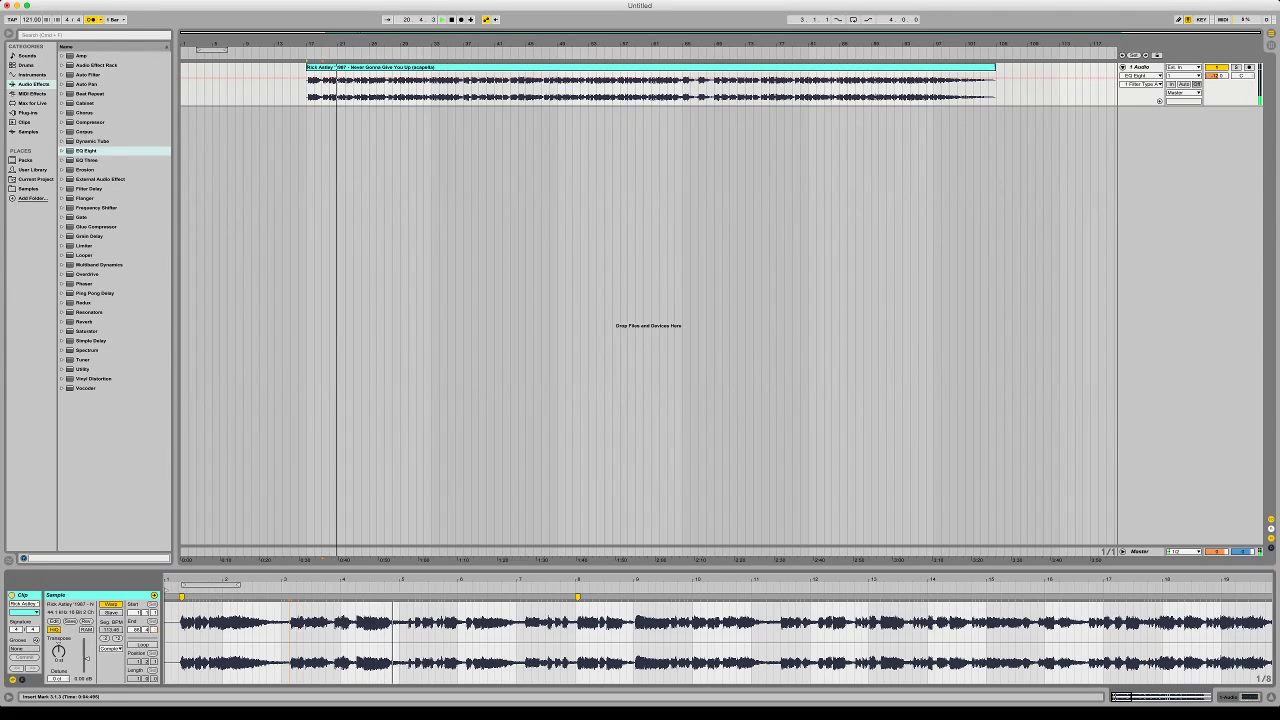
left_click_drag(359, 597, 355, 597)
left_click_drag(562, 643, 620, 643)
key("Delete")
left_click(435, 643)
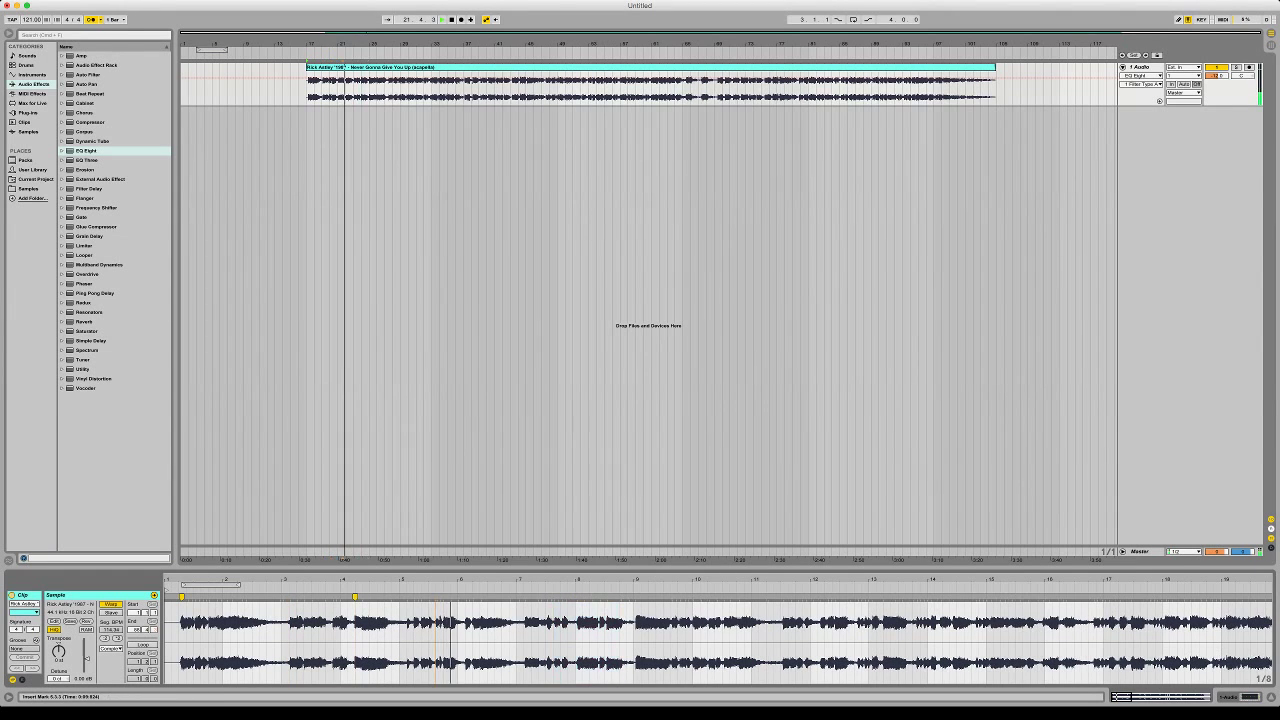
left_click_drag(199, 643, 166, 643)
key("Delete")
left_click(355, 643)
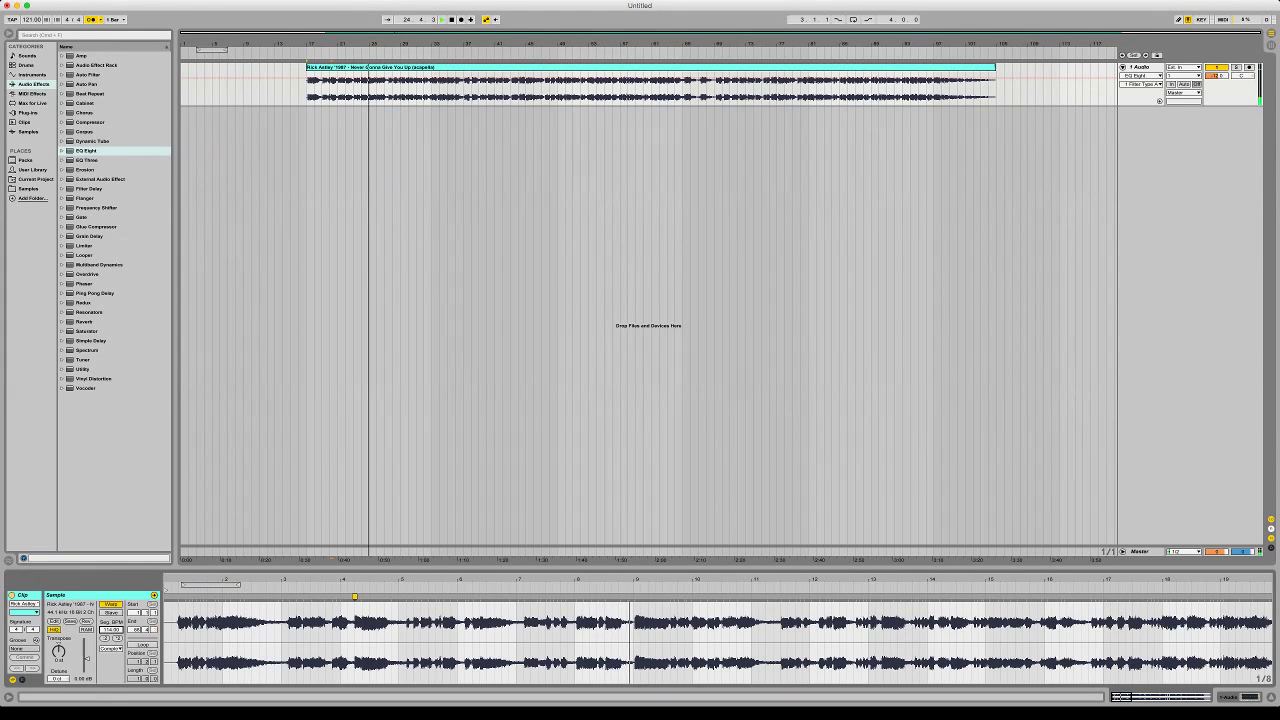
Add a warp marker at bar 9 of the Rick Astley acapella
left_click(632, 640)
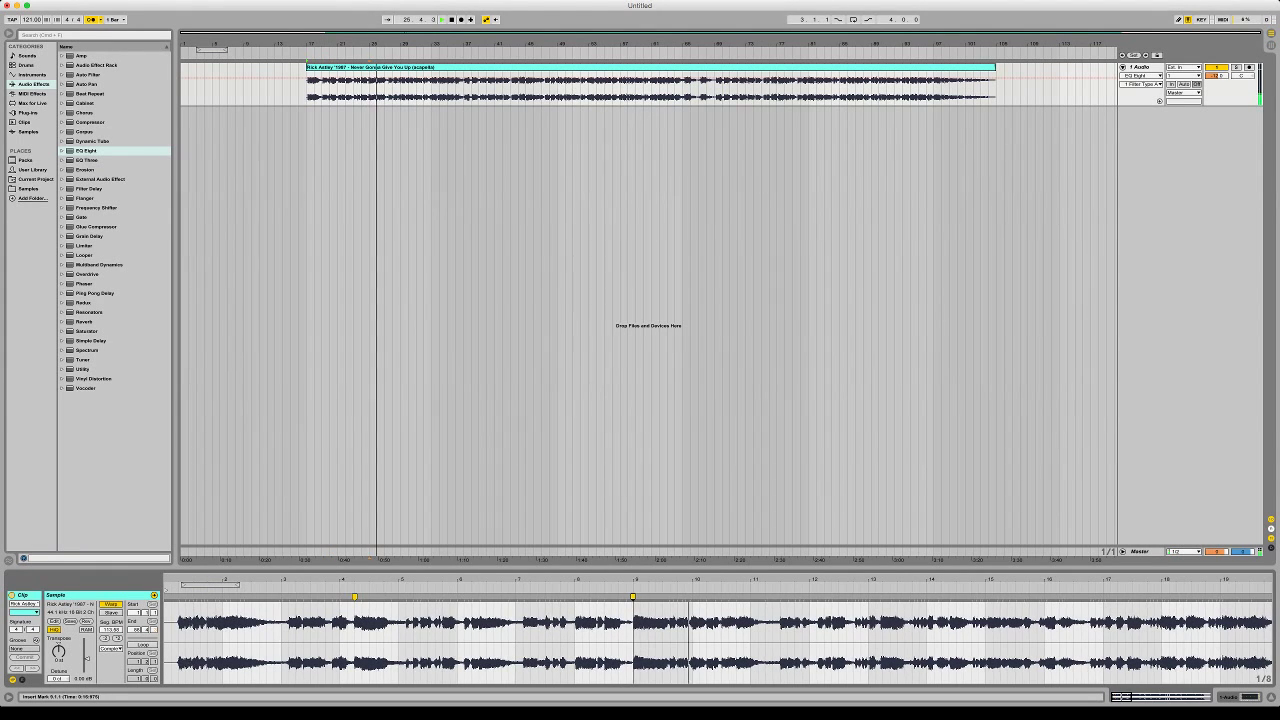
key("minus")
key("minus")
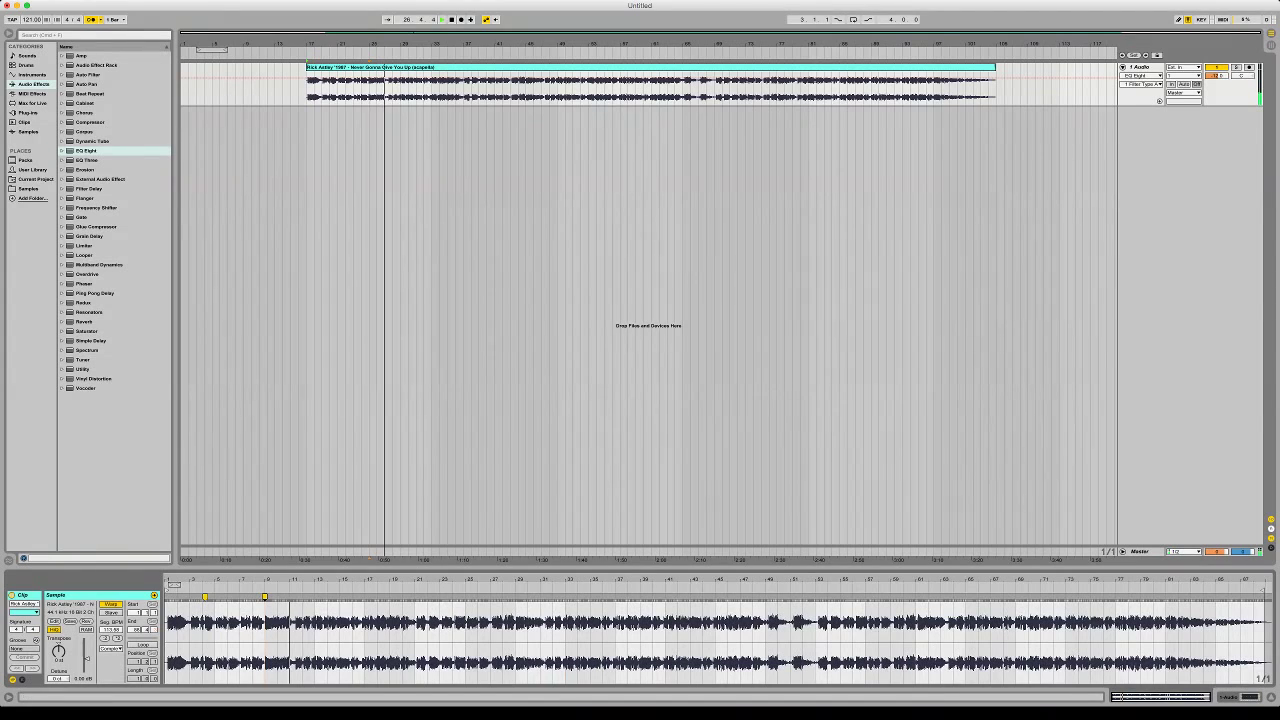
key("plus")
key("plus")
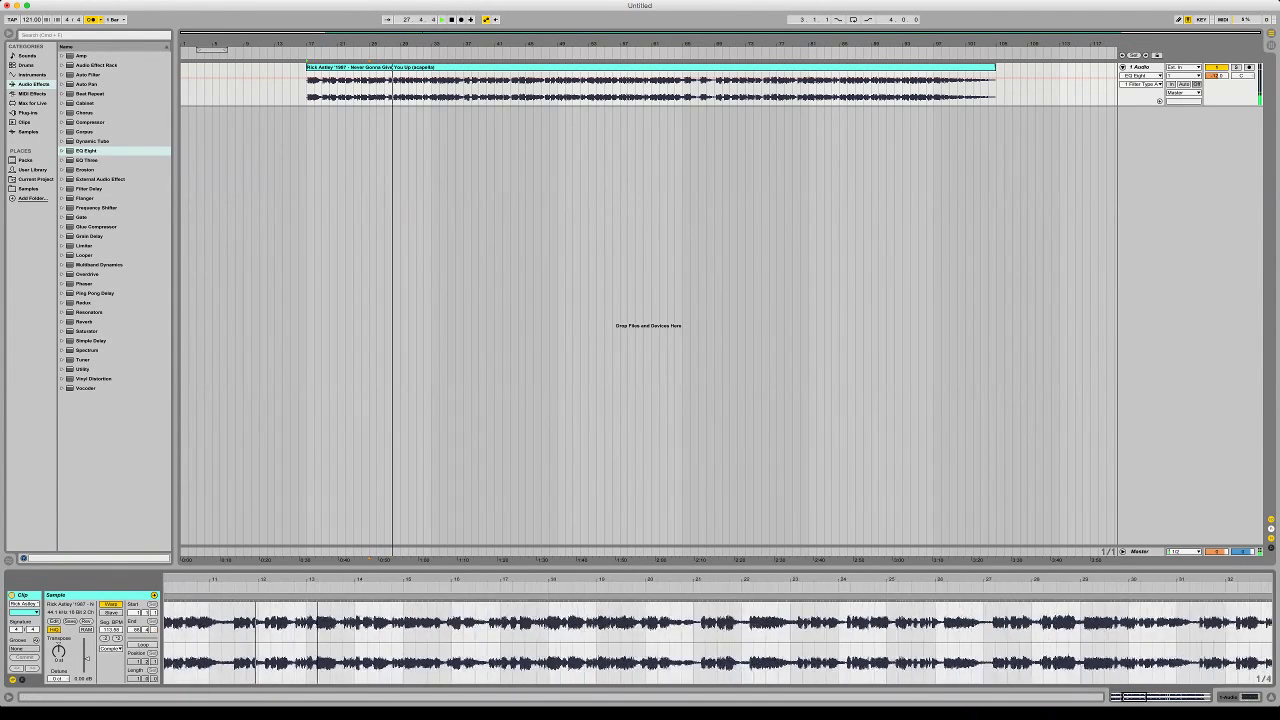
Add warp markers to the Rick Astley acapella at bar 13 and just after bar 27
double_click(304, 598)
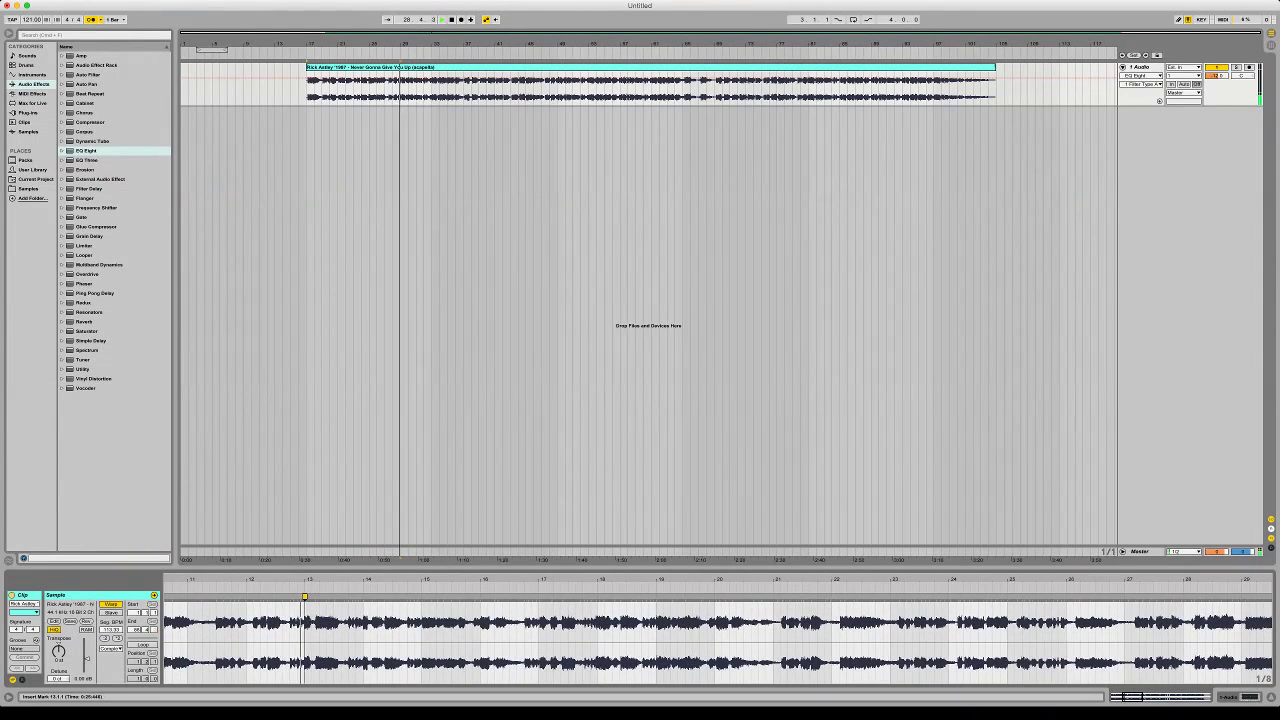
key("minus")
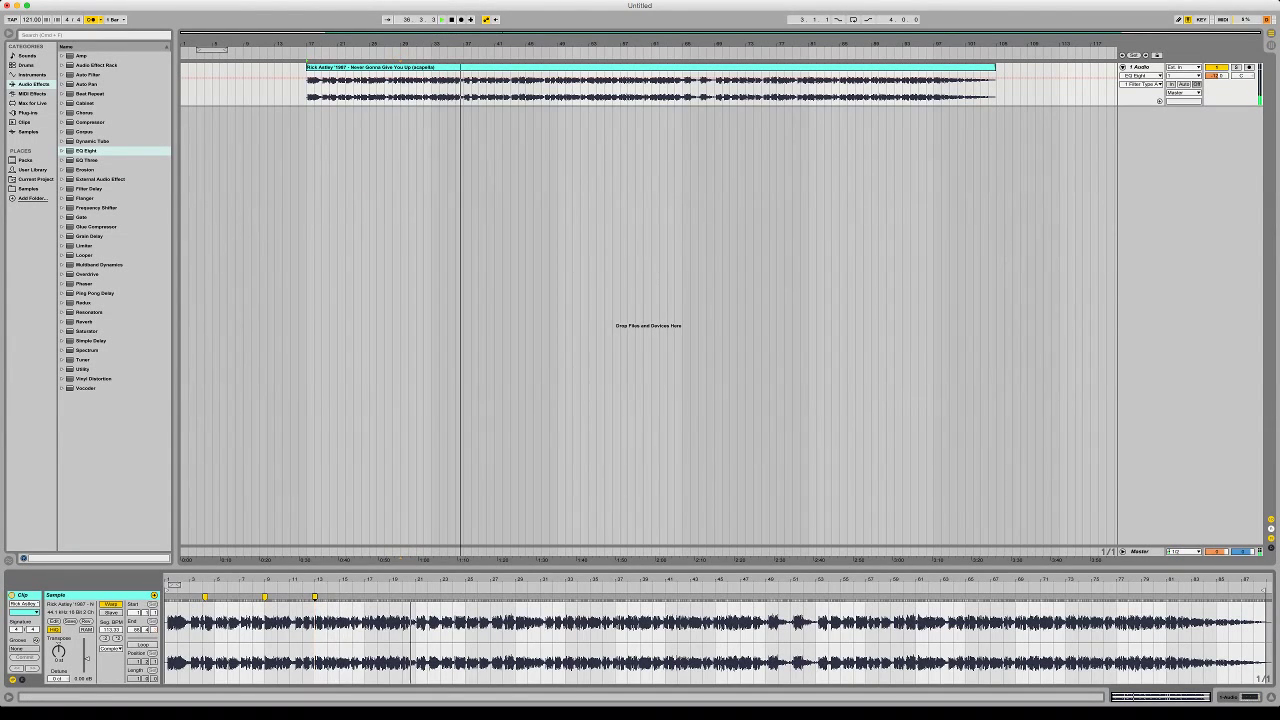
key("plus")
key("plus")
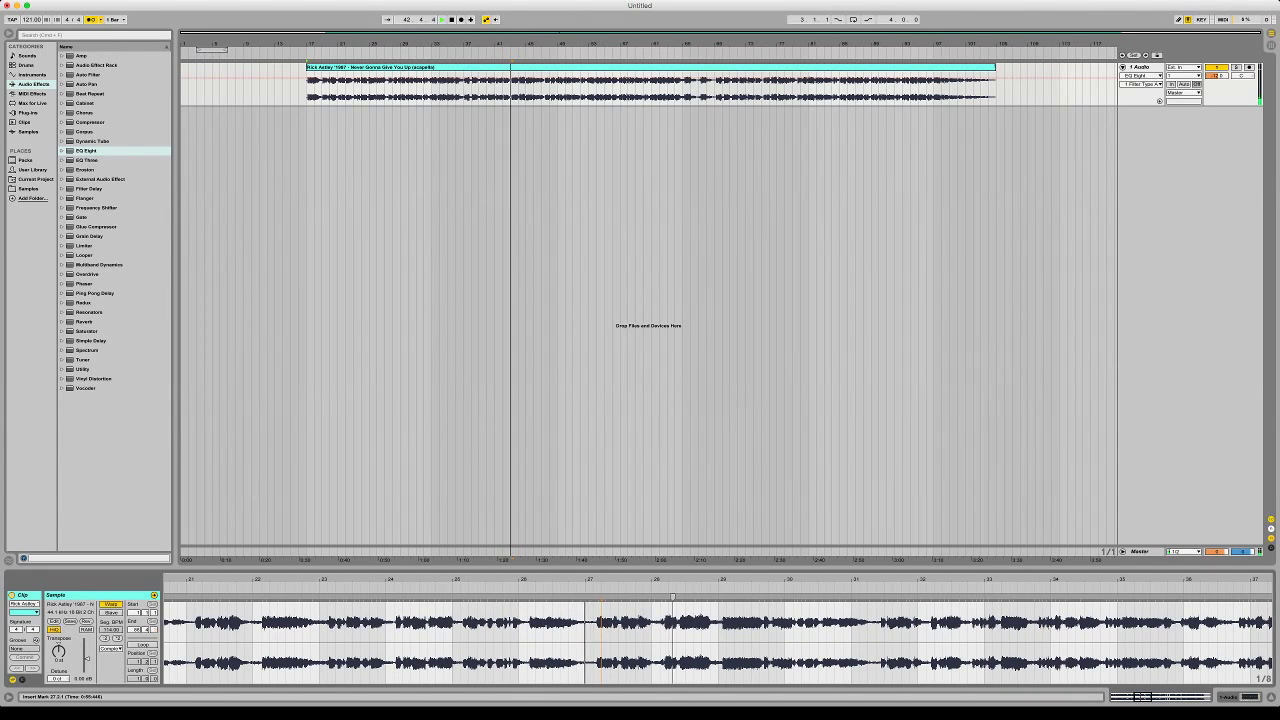
double_click(605, 597)
left_click_drag(605, 597, 601, 597)
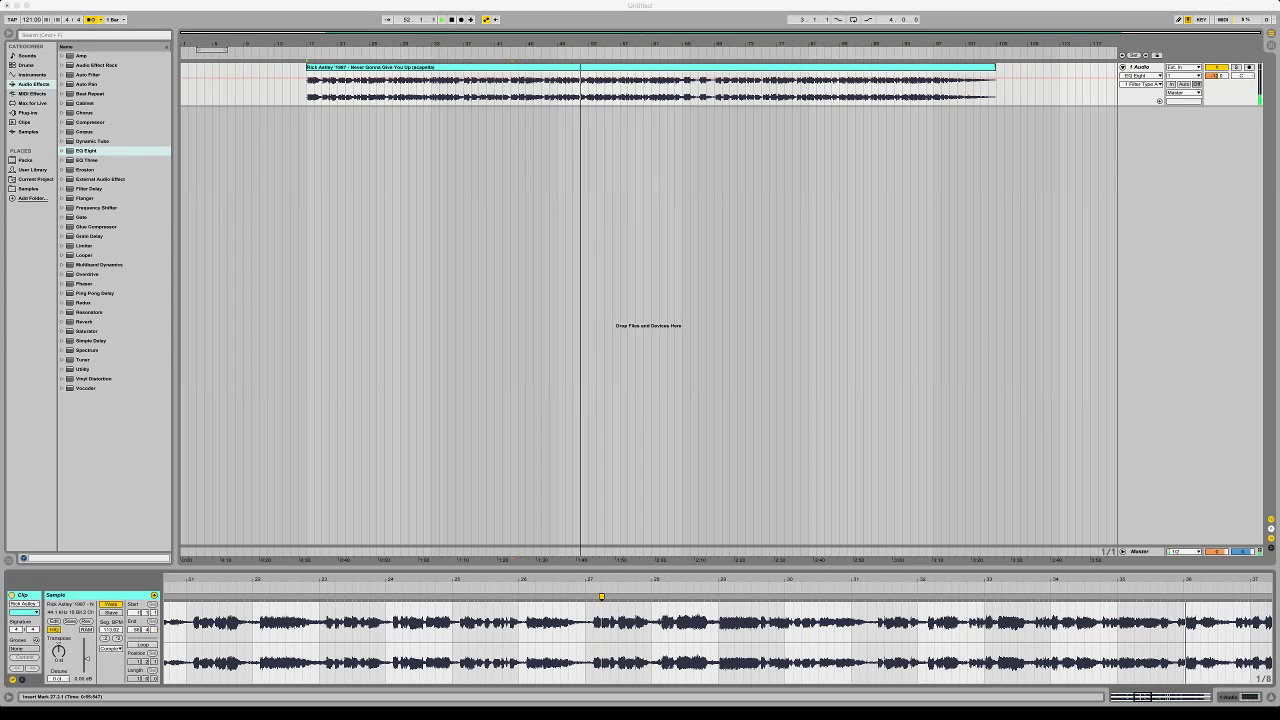
Add warp markers to the acapella at bars 39 and 47
key("minus")
key("minus")
key("minus")
key("minus")
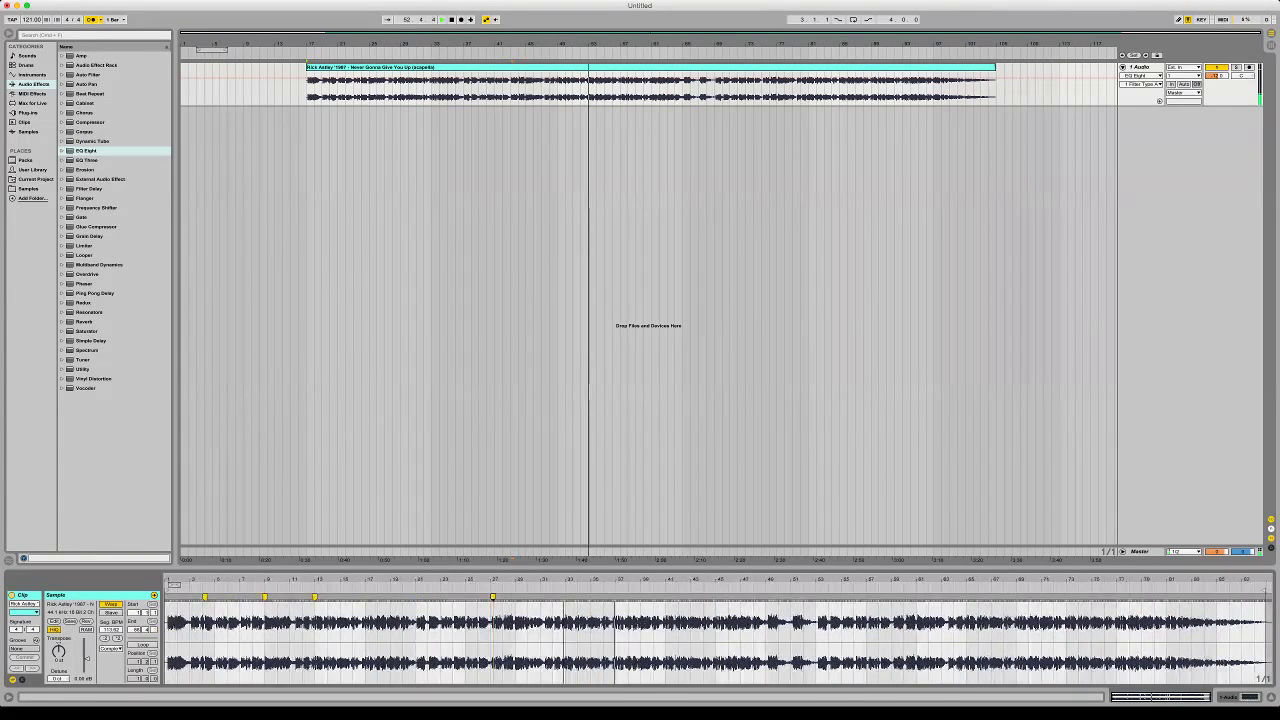
key("plus")
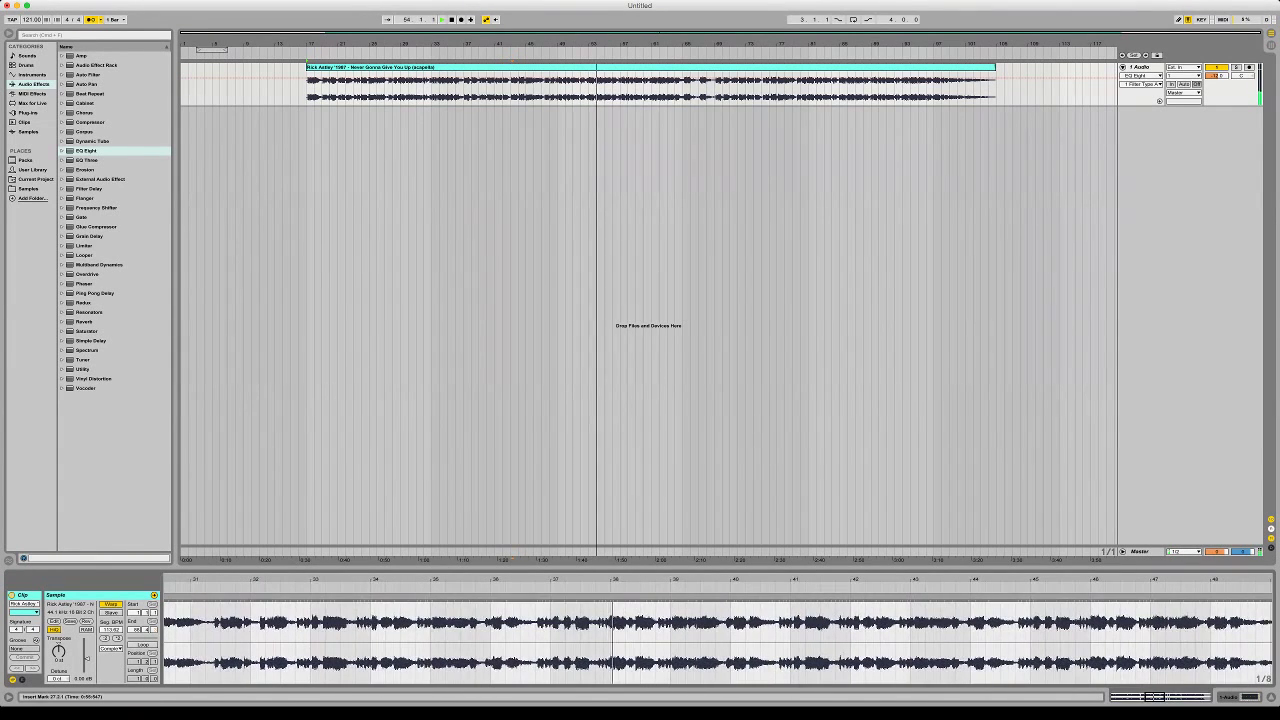
double_click(671, 622)
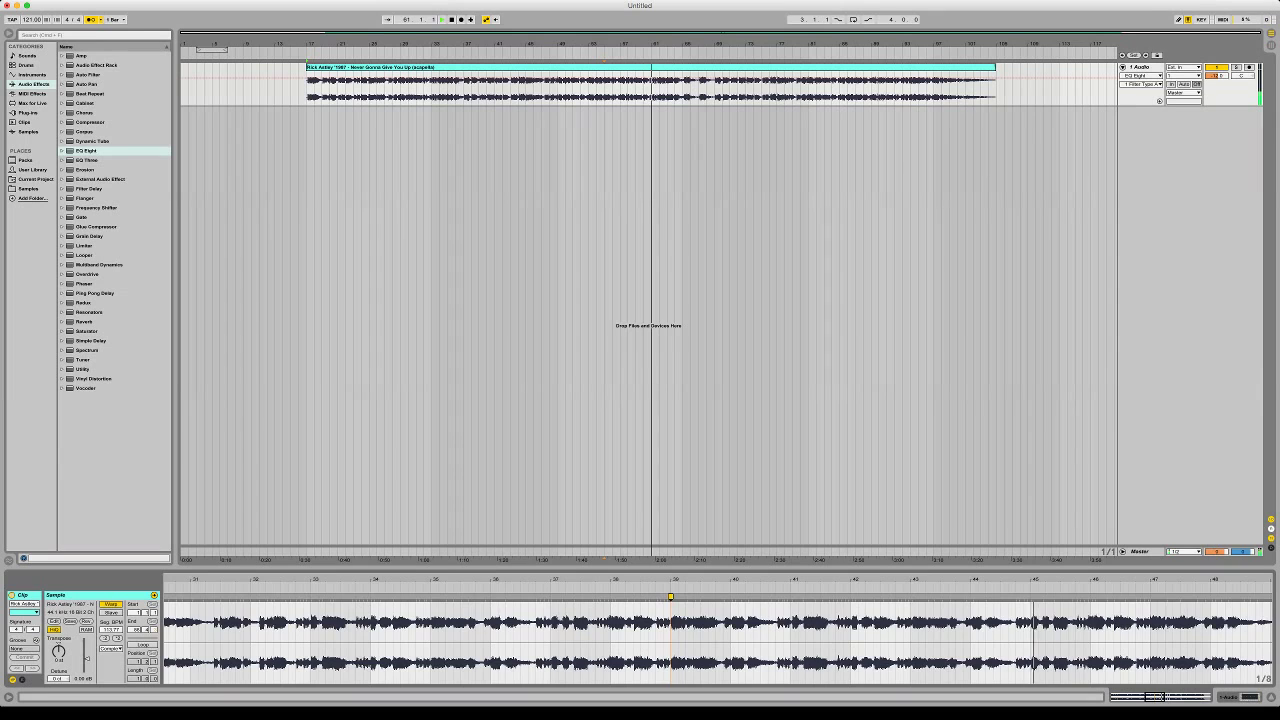
scroll(753, 640, "right", 8)
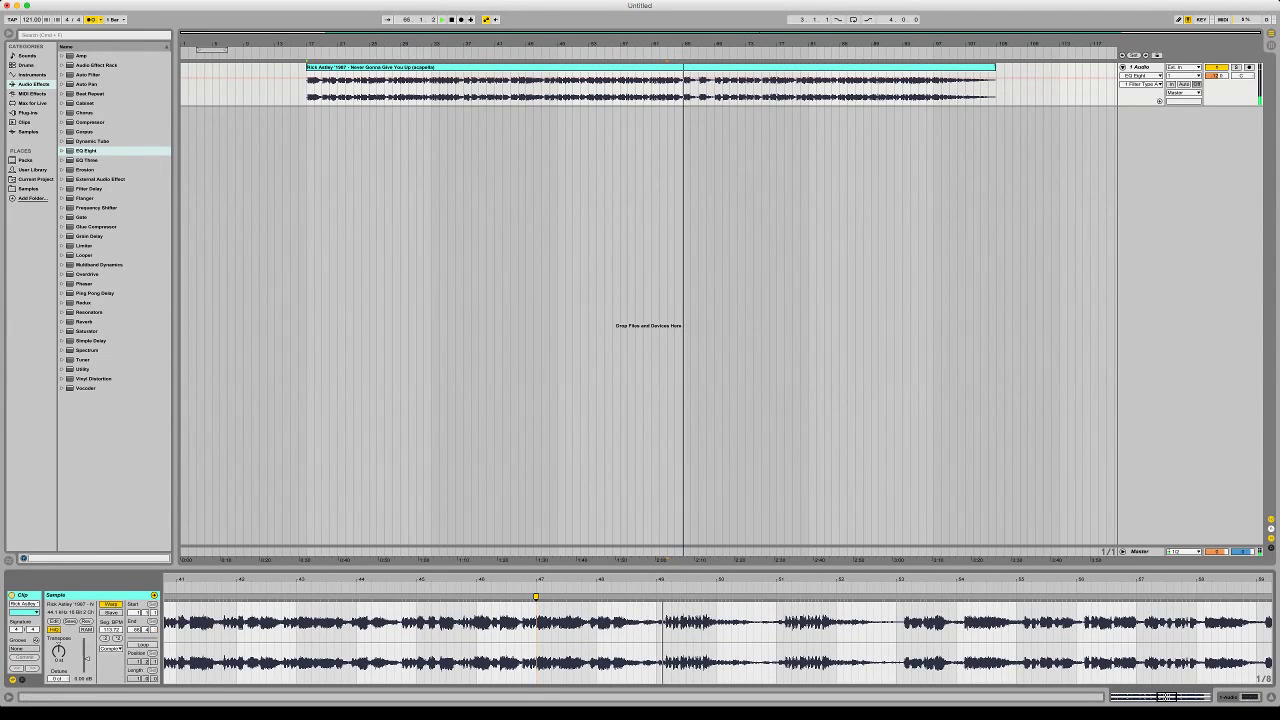
Add warp markers to the acapella shortly before bar 50 and at bar 55
double_click(702, 597)
left_click(646, 663)
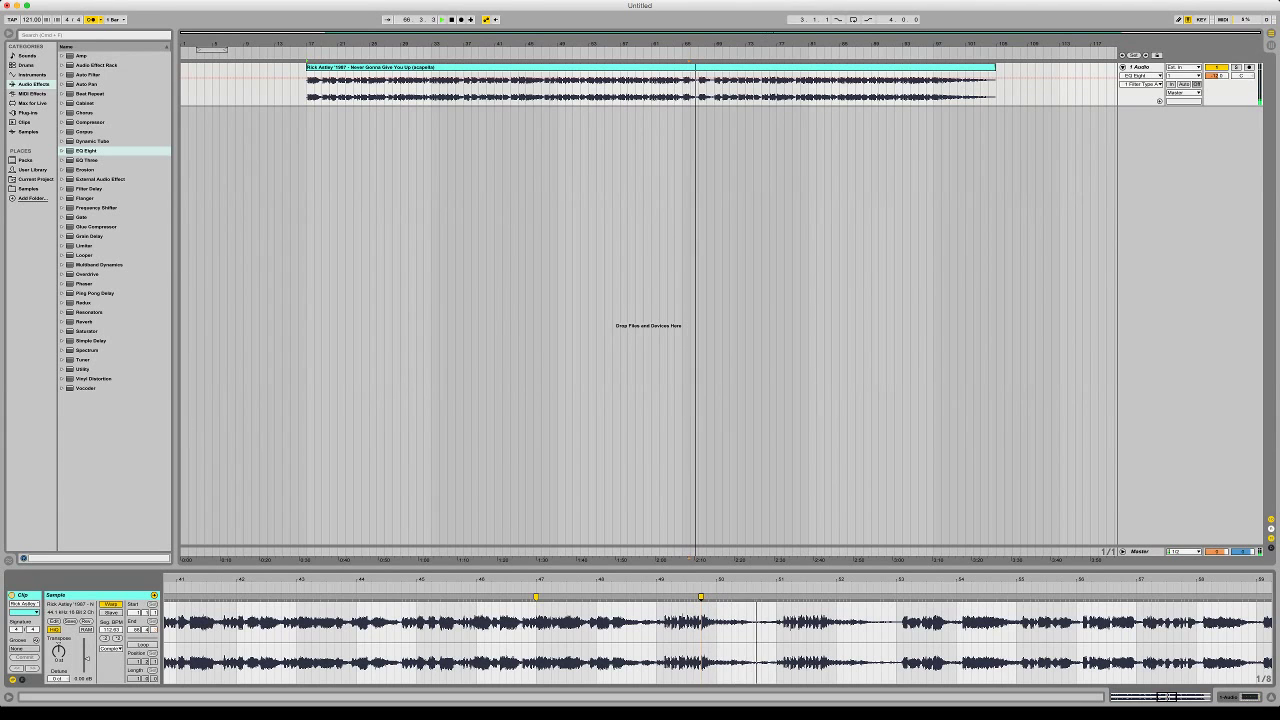
scroll(794, 640, "right", 5)
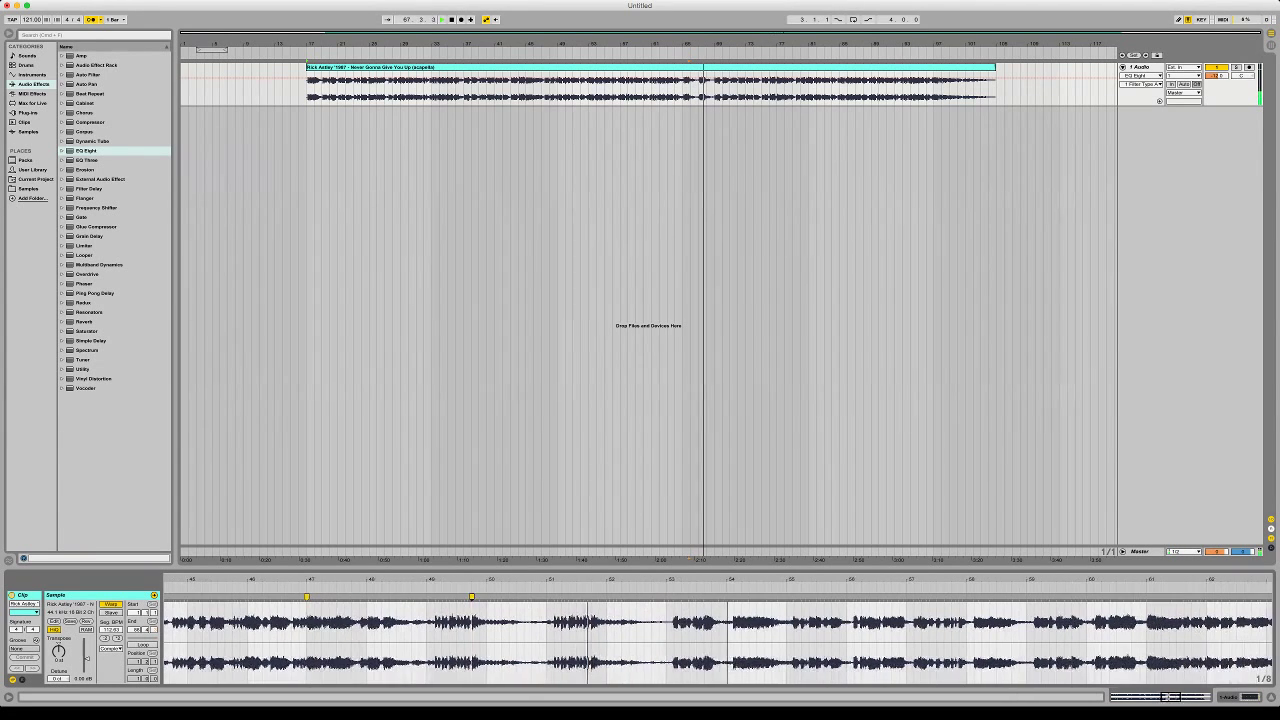
double_click(794, 597)
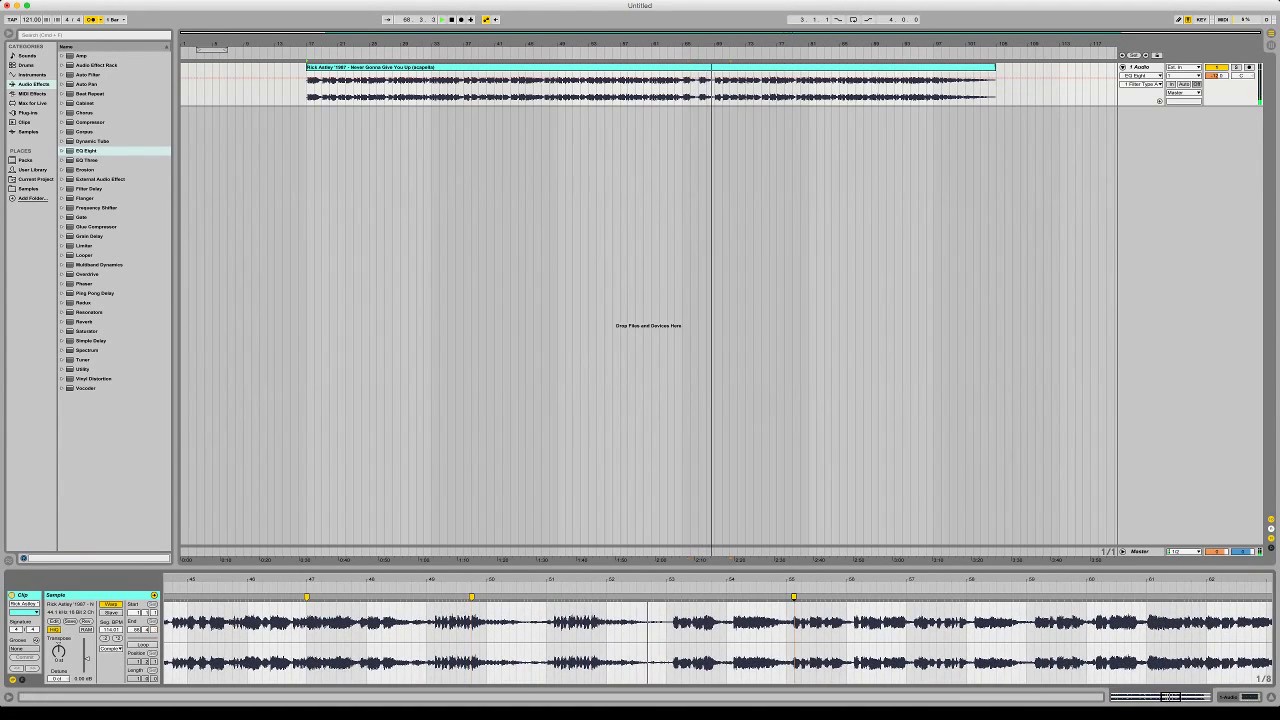
Place a warp marker at bar 61 of the Rick Astley acapella
left_click_drag(796, 581, 796, 480)
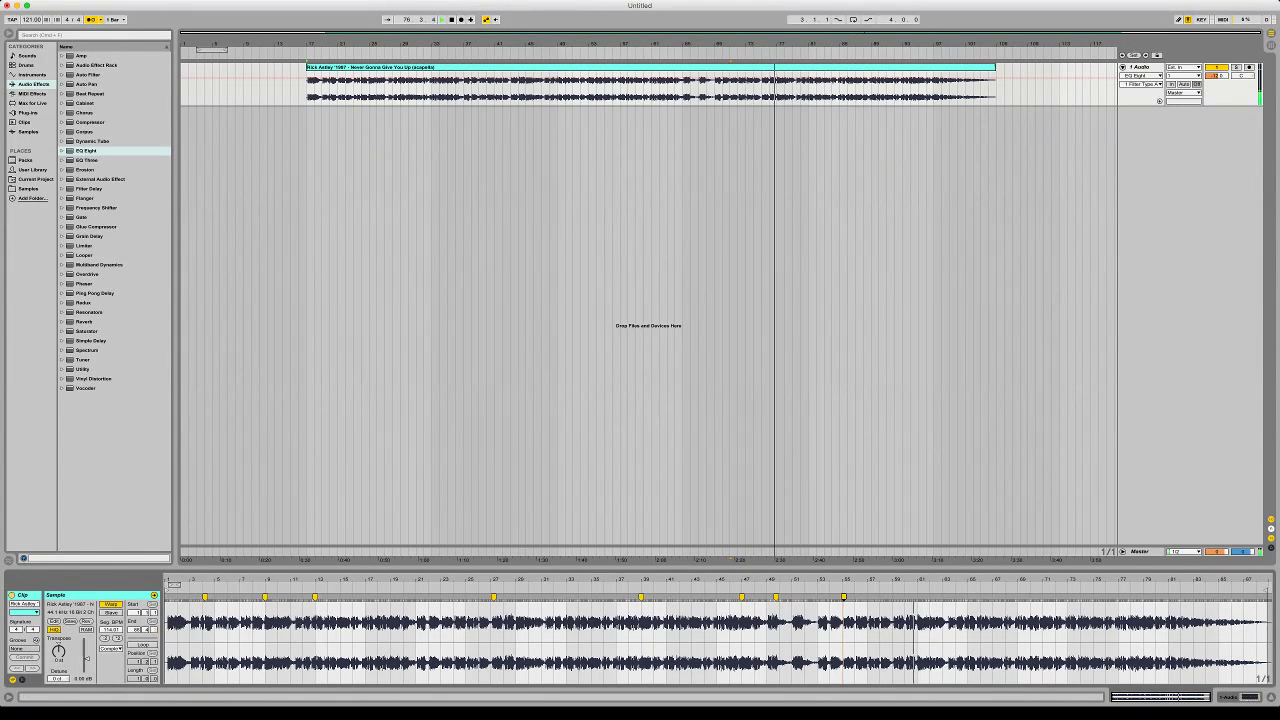
left_click_drag(924, 580, 924, 645)
double_click(893, 597)
left_click_drag(894, 597, 938, 572)
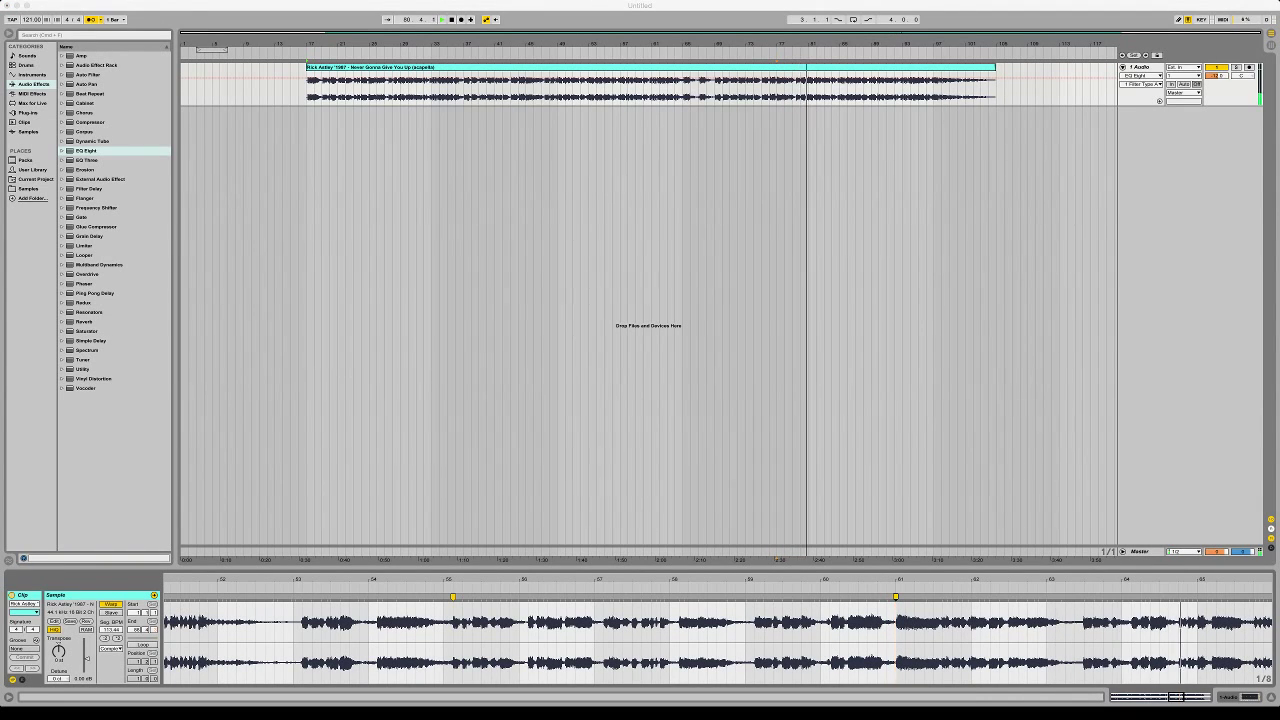
left_click(896, 642)
left_click(896, 642)
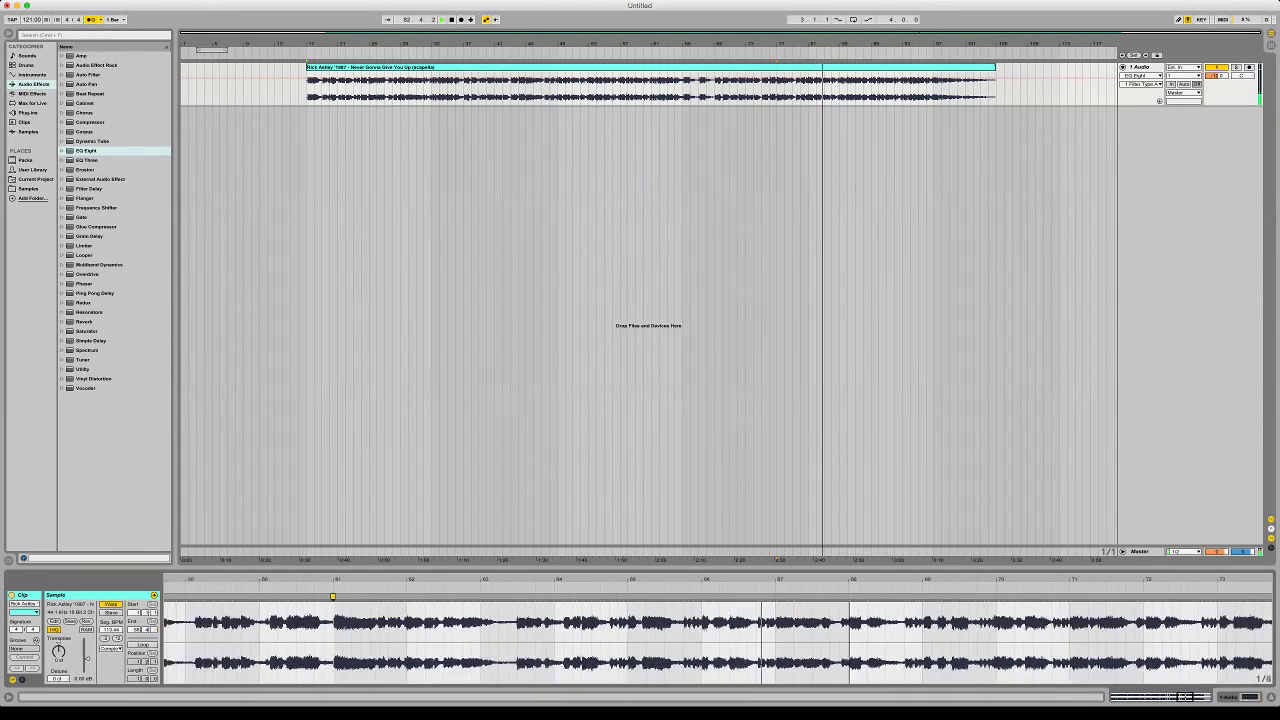
Add warp markers near the end of the acapella at bars 82 and 85
scroll(800, 640, "right", 3)
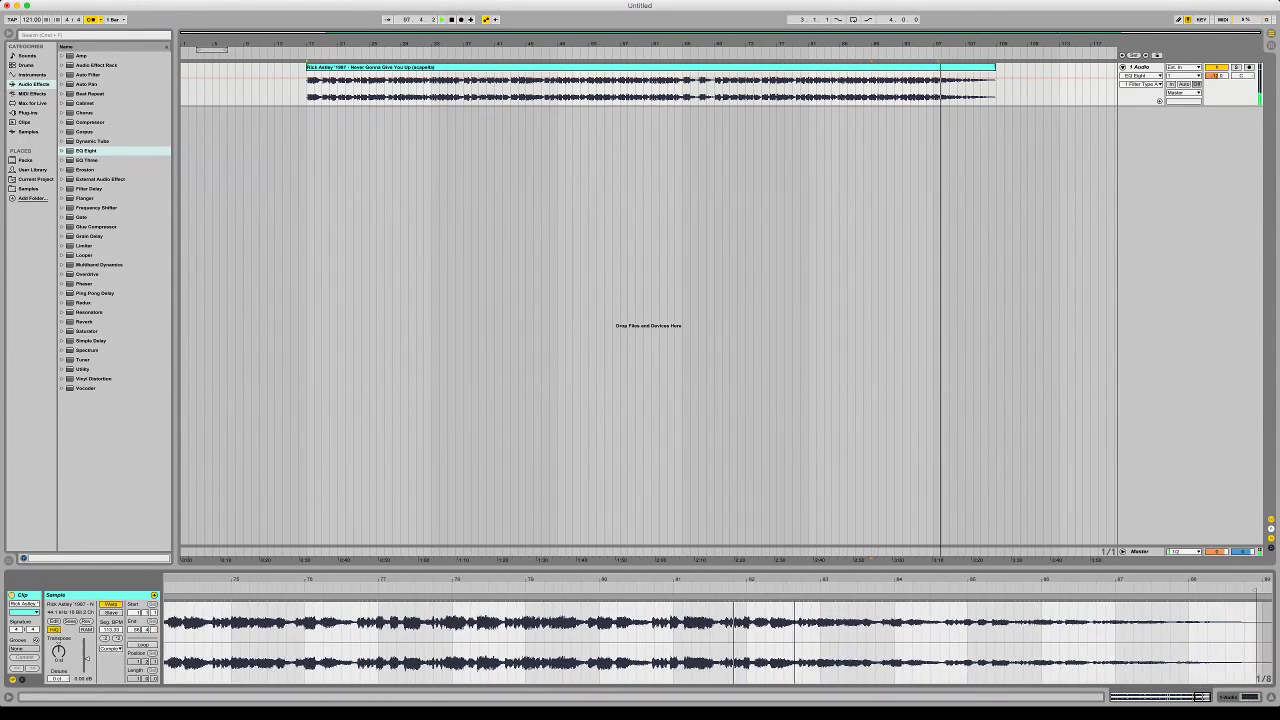
double_click(741, 597)
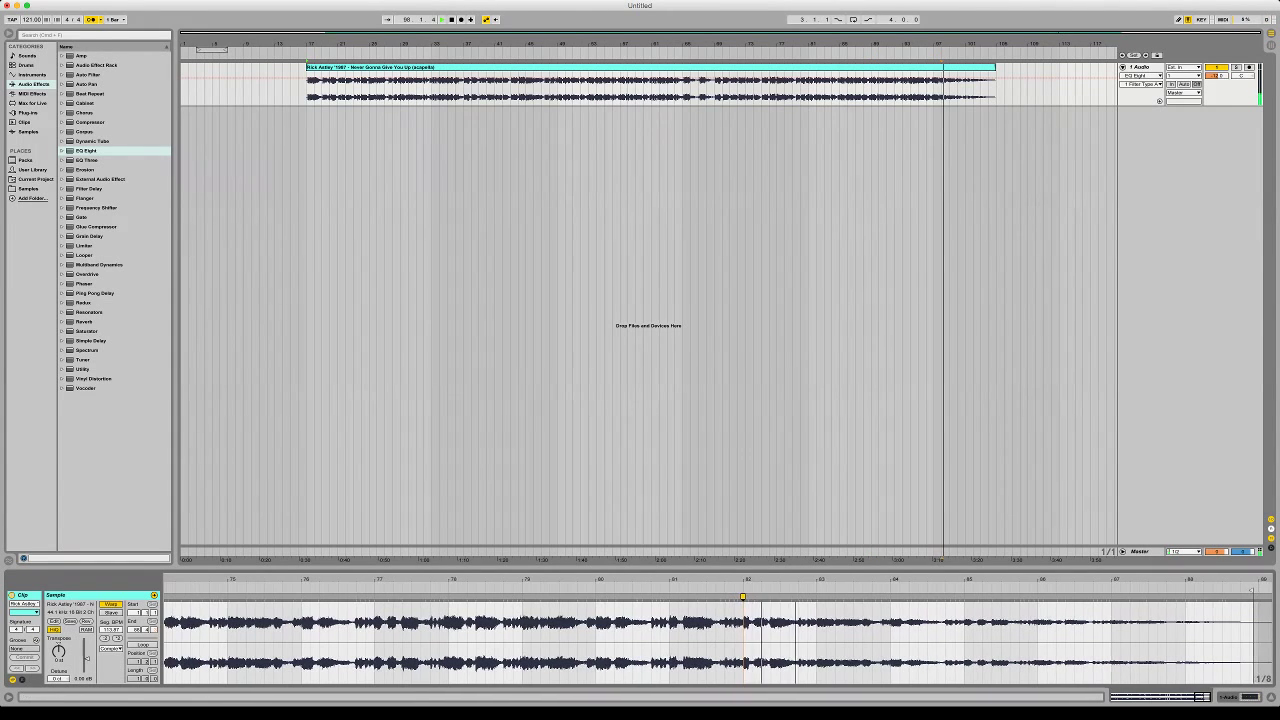
double_click(964, 597)
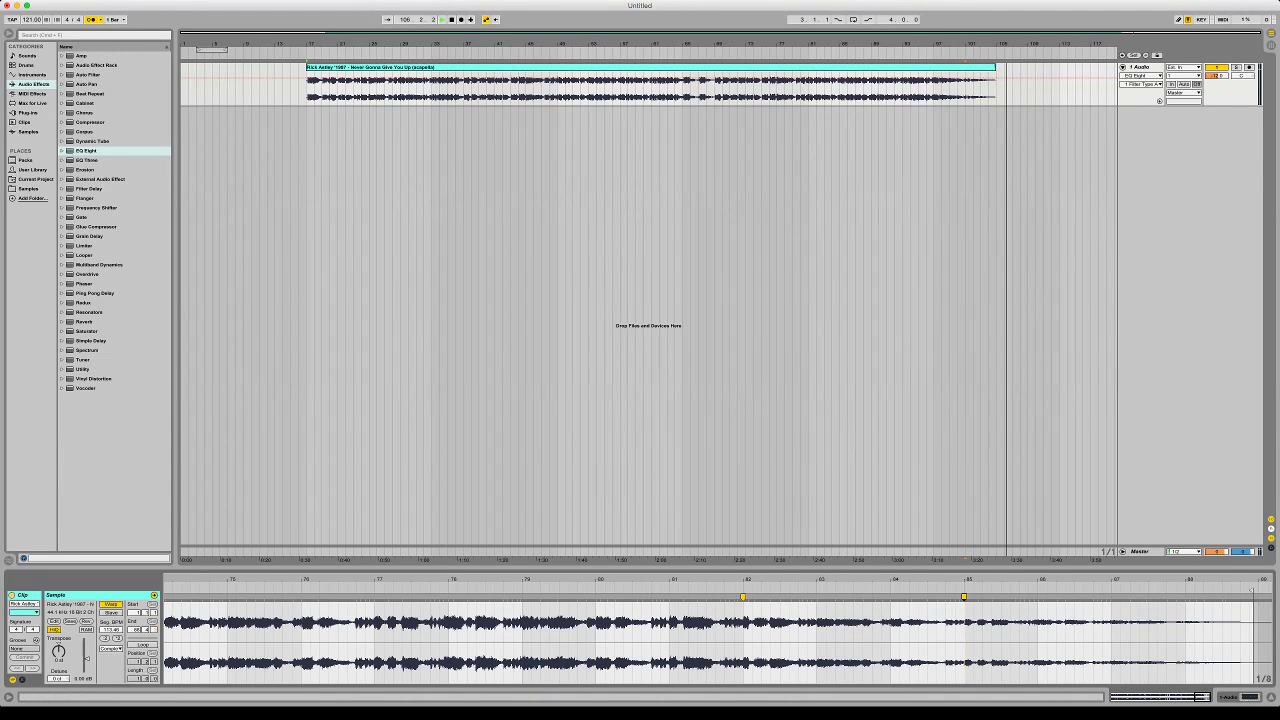
Insert an audio track and import the seven The Final Countdown stems onto separate tracks starting at bar 17
key("super+t")
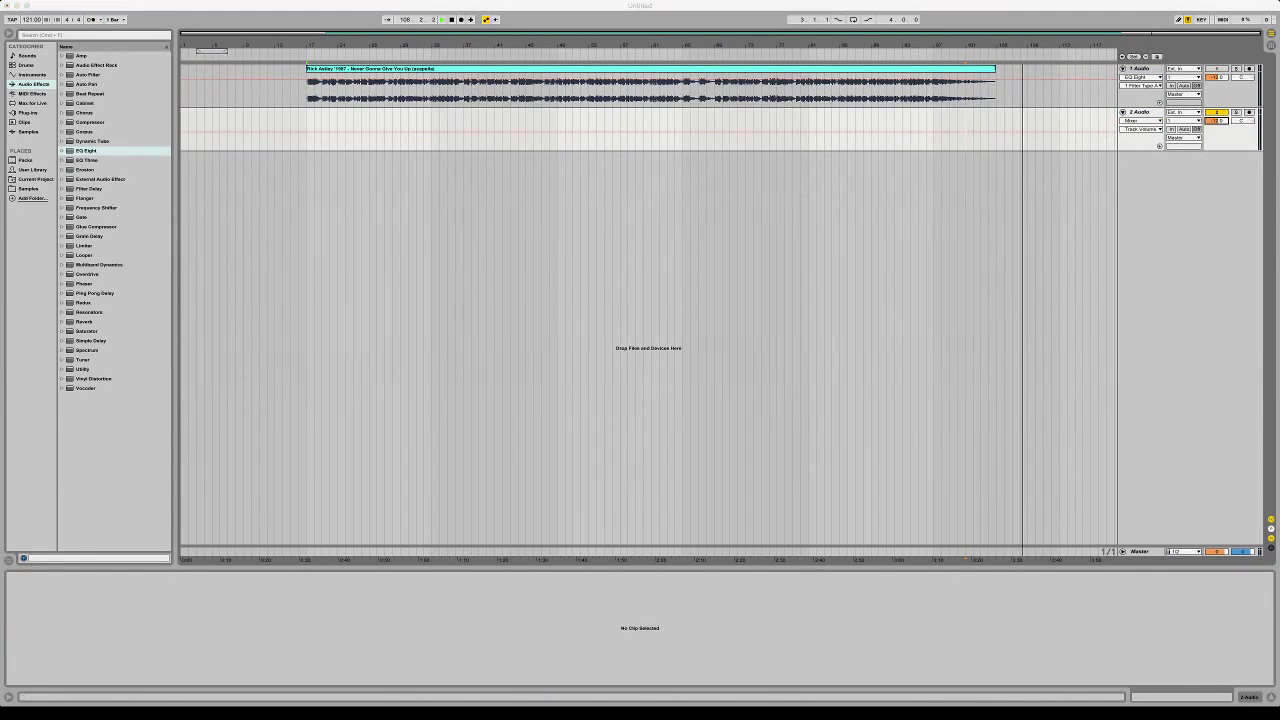
left_click_drag(308, 130, 308, 130)
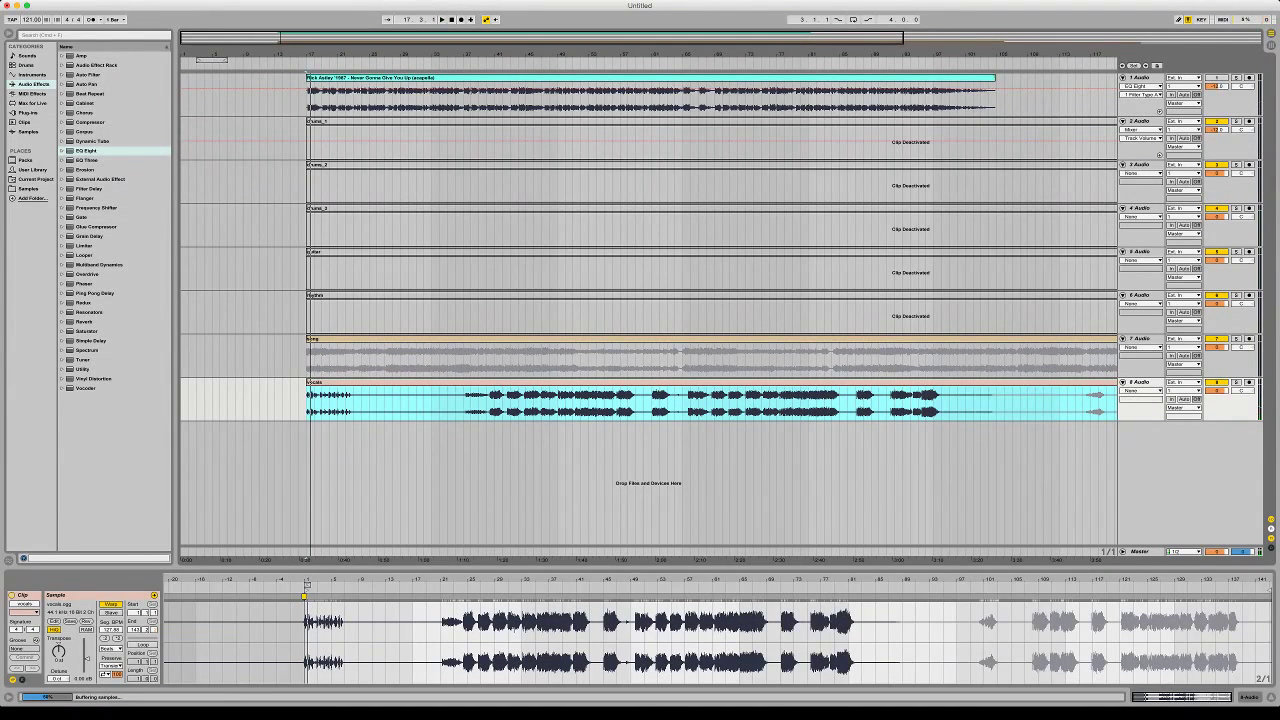
Lower the volume of tracks 3 to 8 together and start playback
left_click(1140, 121)
left_click(1140, 165)
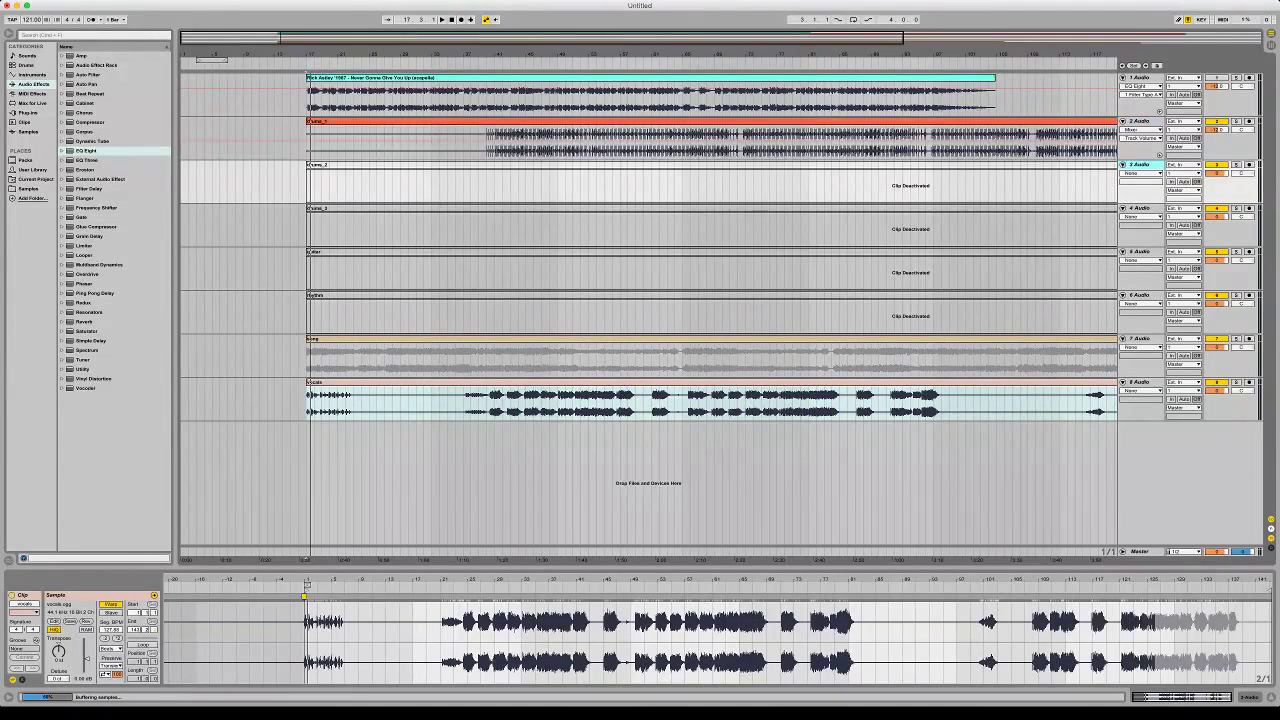
left_click(1140, 382, "shift")
left_click(1216, 391)
key("space")
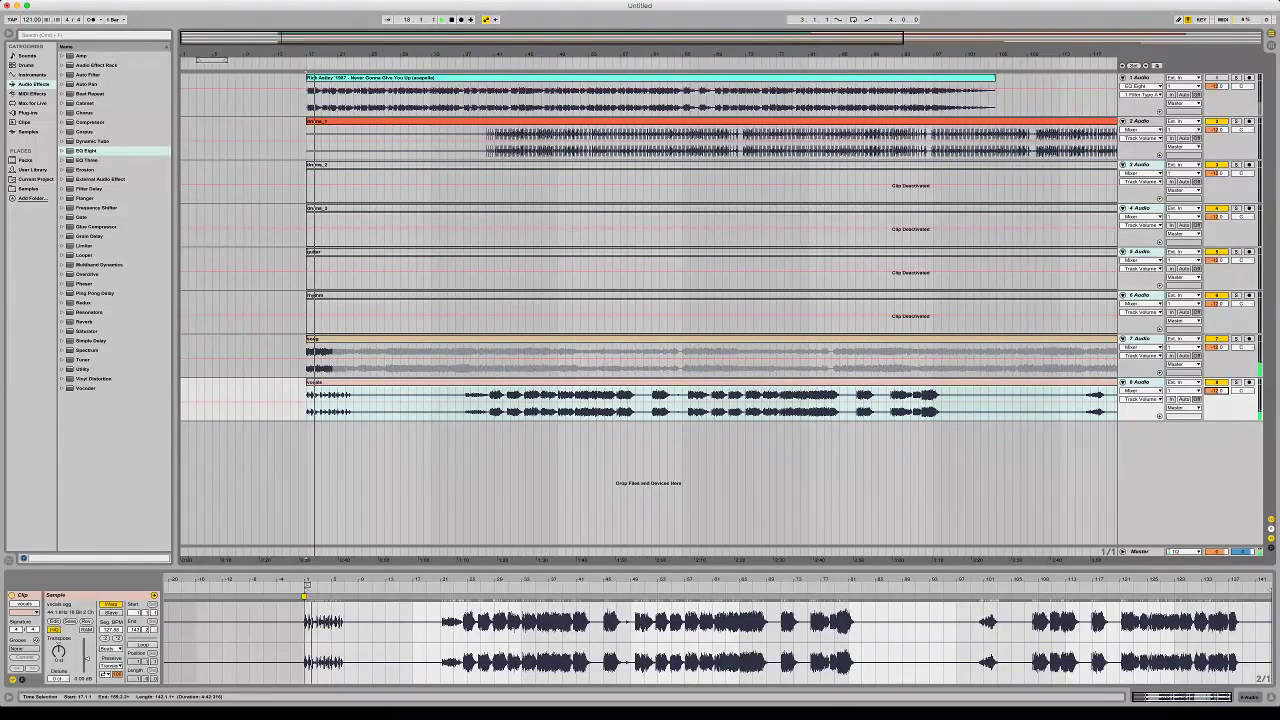
Select all seven The Final Countdown stem clips, turn off Warp for them and restart playback
left_click(700, 185)
key("0")
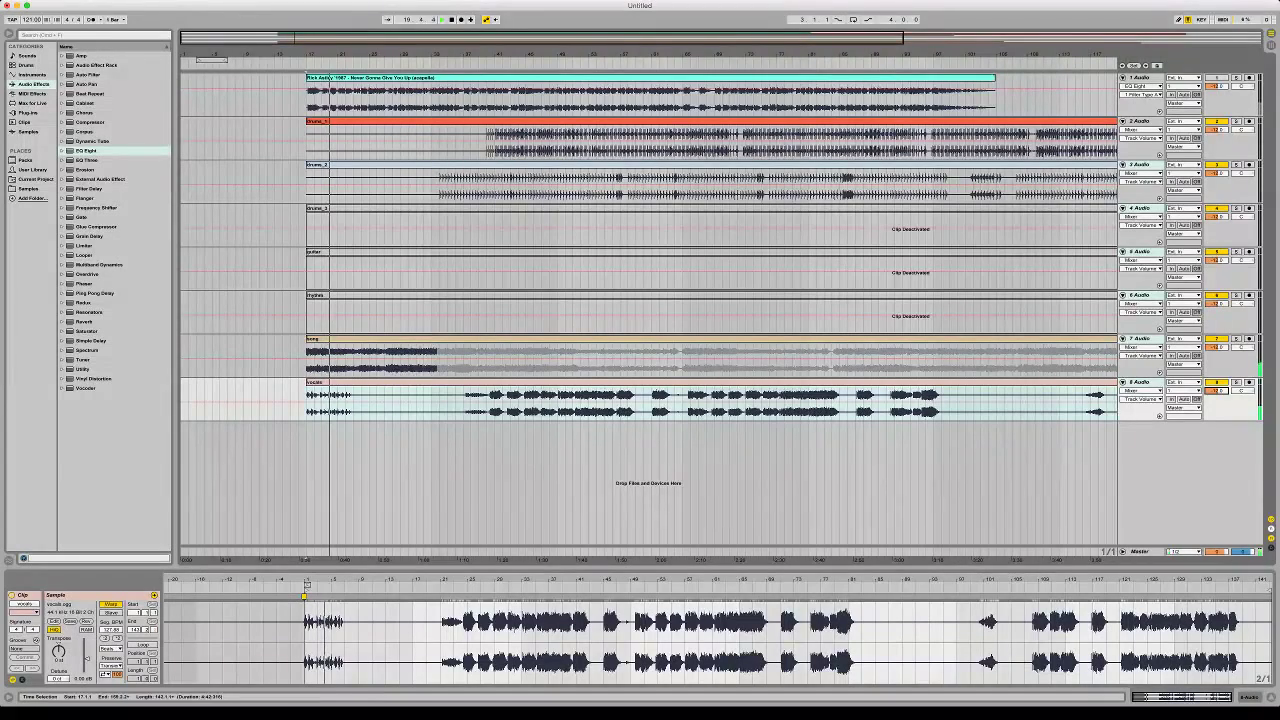
key("0")
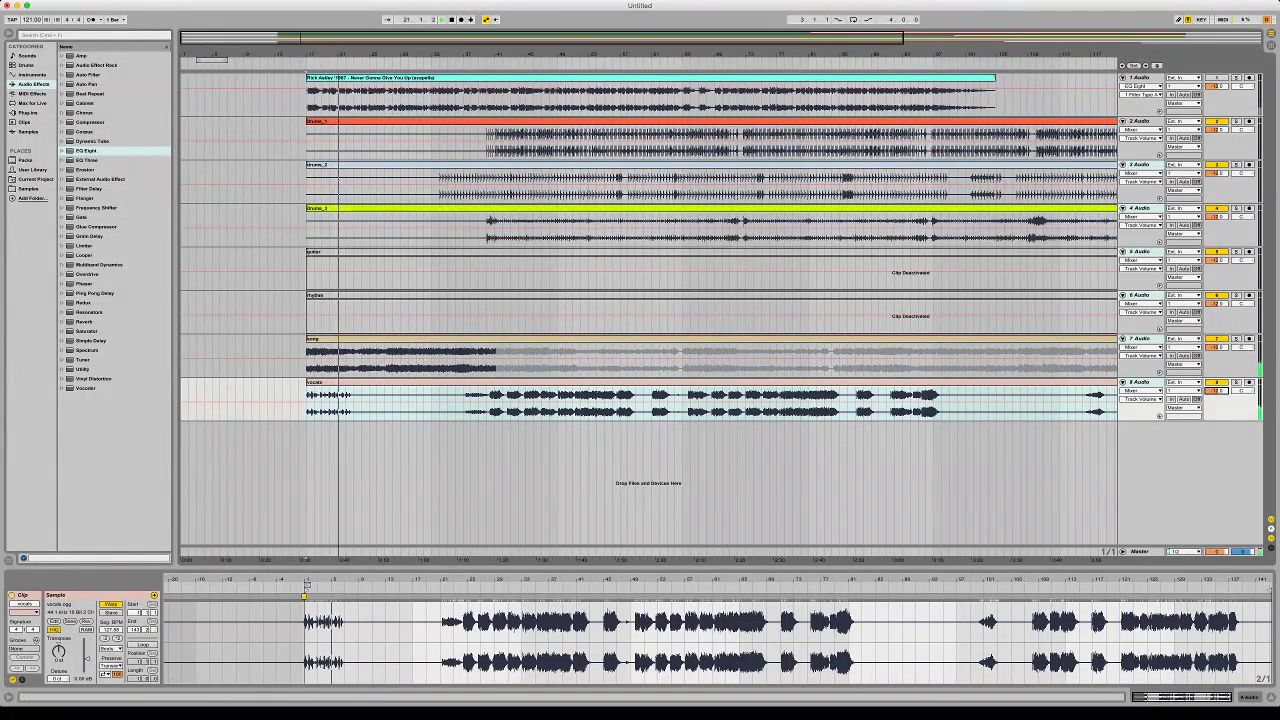
left_click(320, 296)
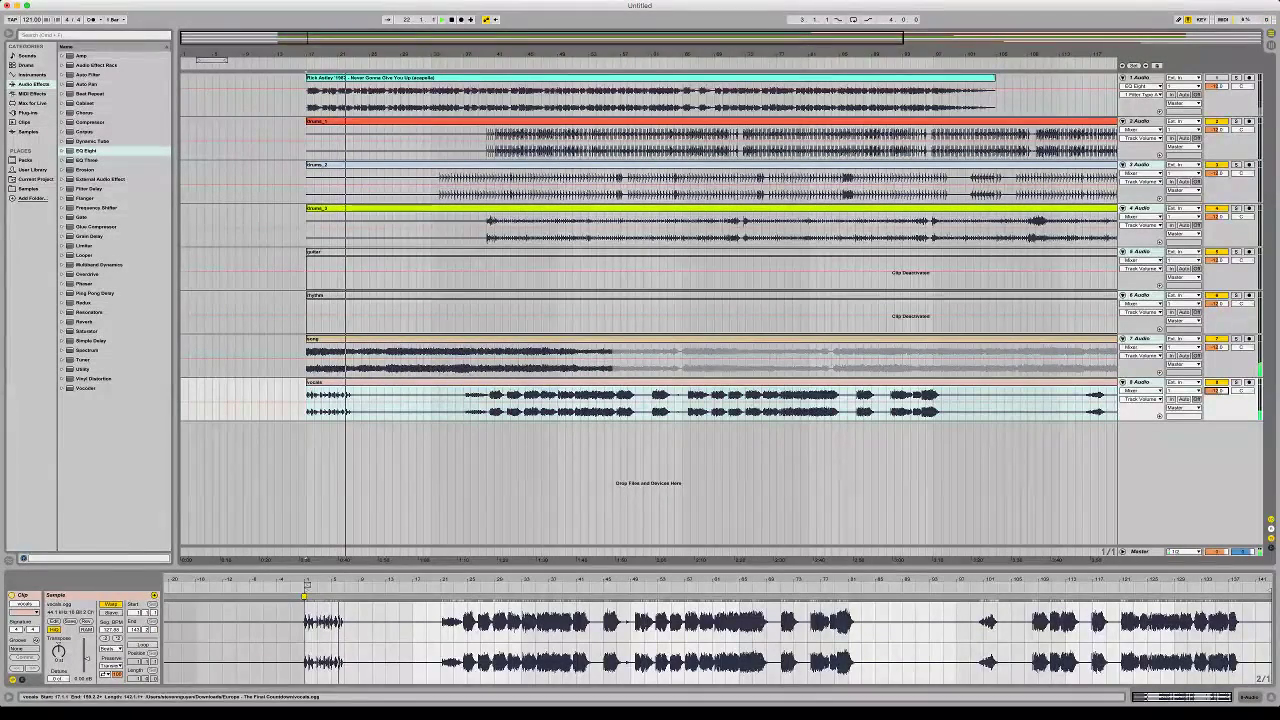
key("0")
key("super+a")
key("0")
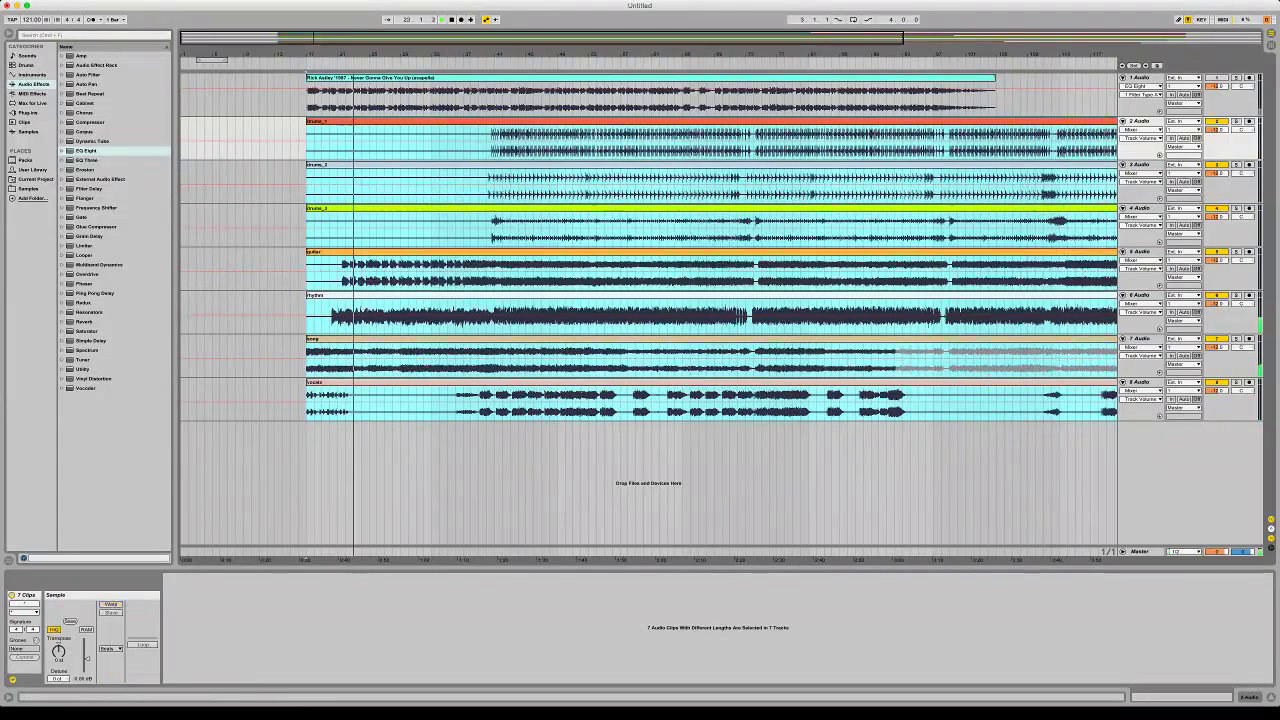
key("space")
key("space")
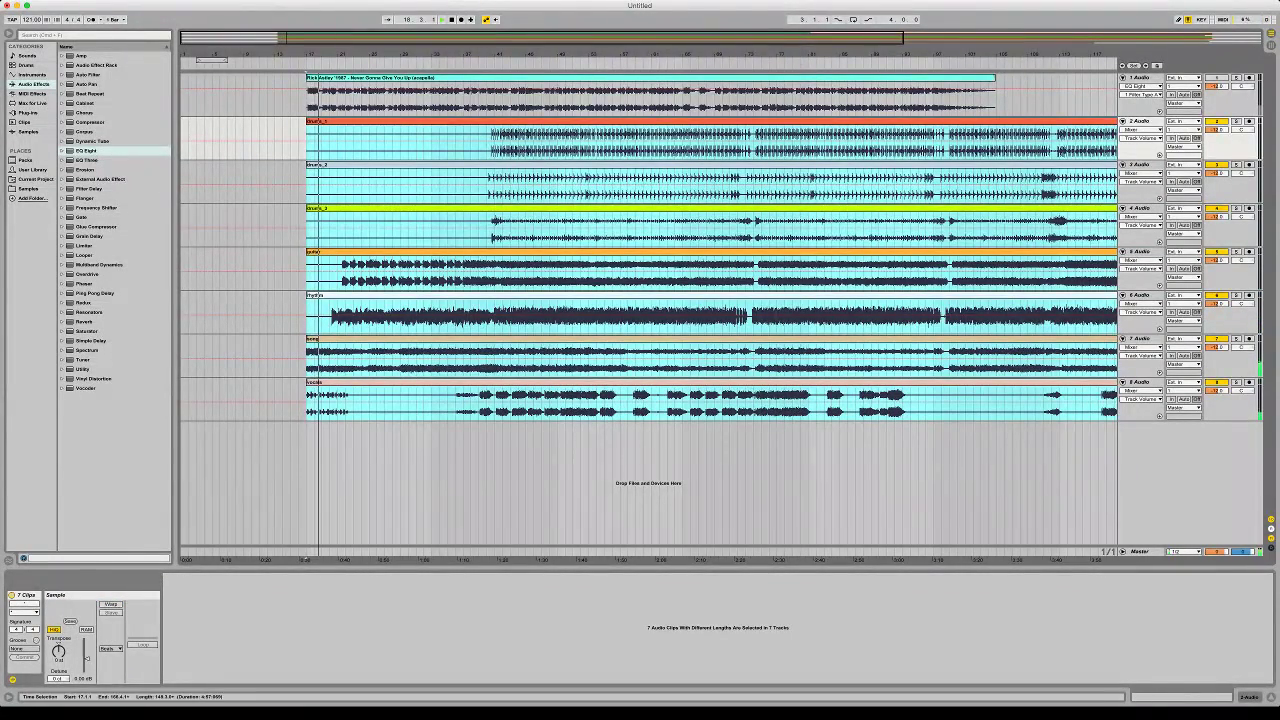
Move the start markers of the vocals and song clips to the very beginning of their samples
left_click(330, 402)
key("space")
left_click_drag(307, 582, 166, 582)
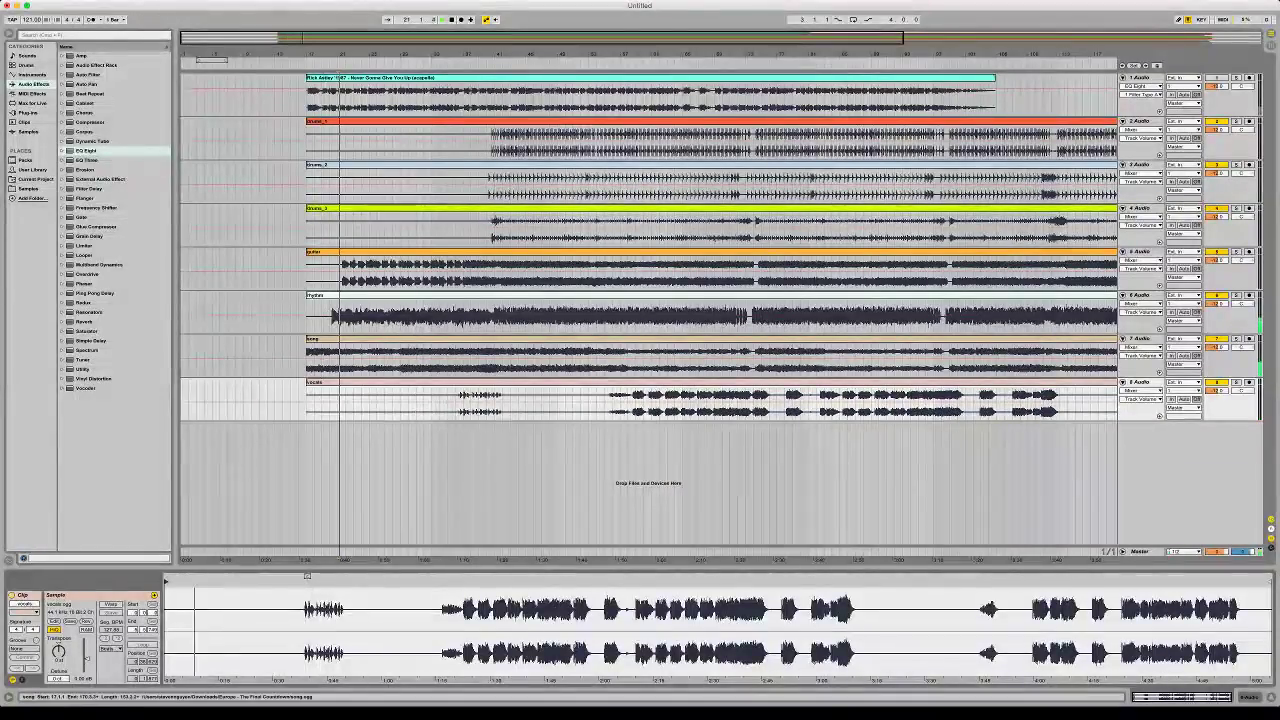
left_click(340, 339)
key("space")
left_click_drag(169, 582, 166, 582)
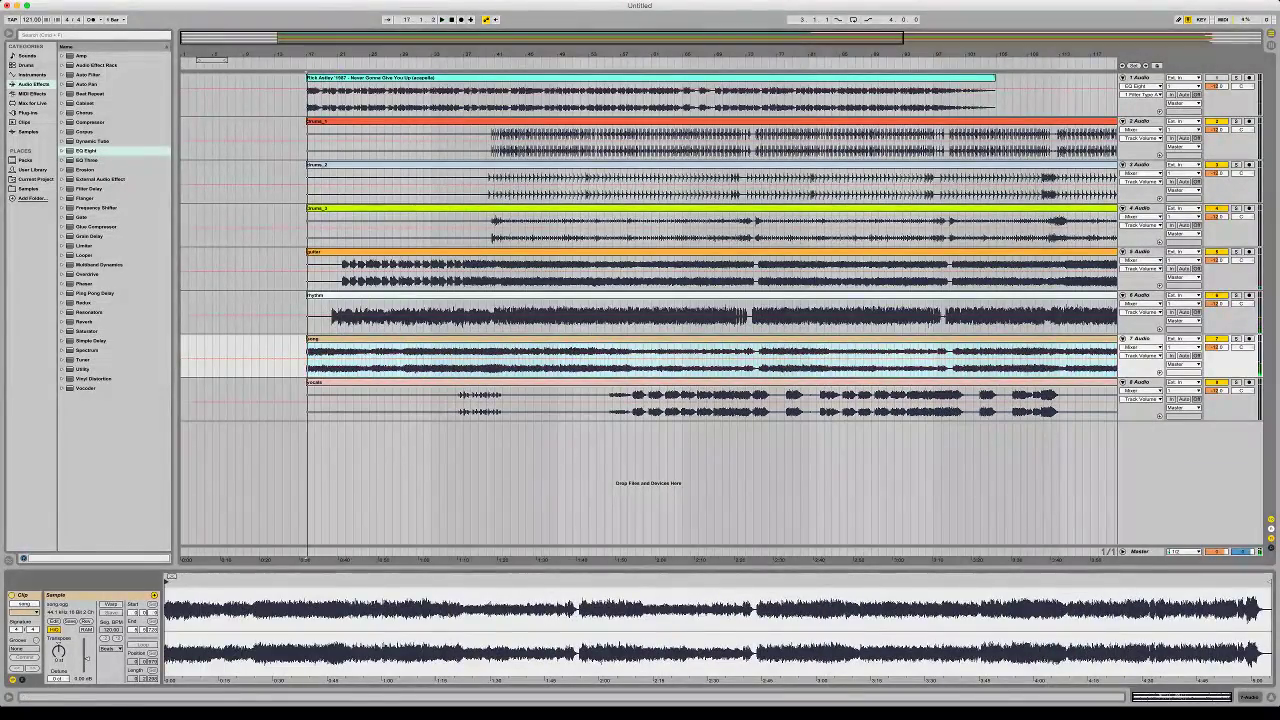
Set the rhythm, guitar and three drums clips to start at the very beginning of their samples
left_click(316, 314)
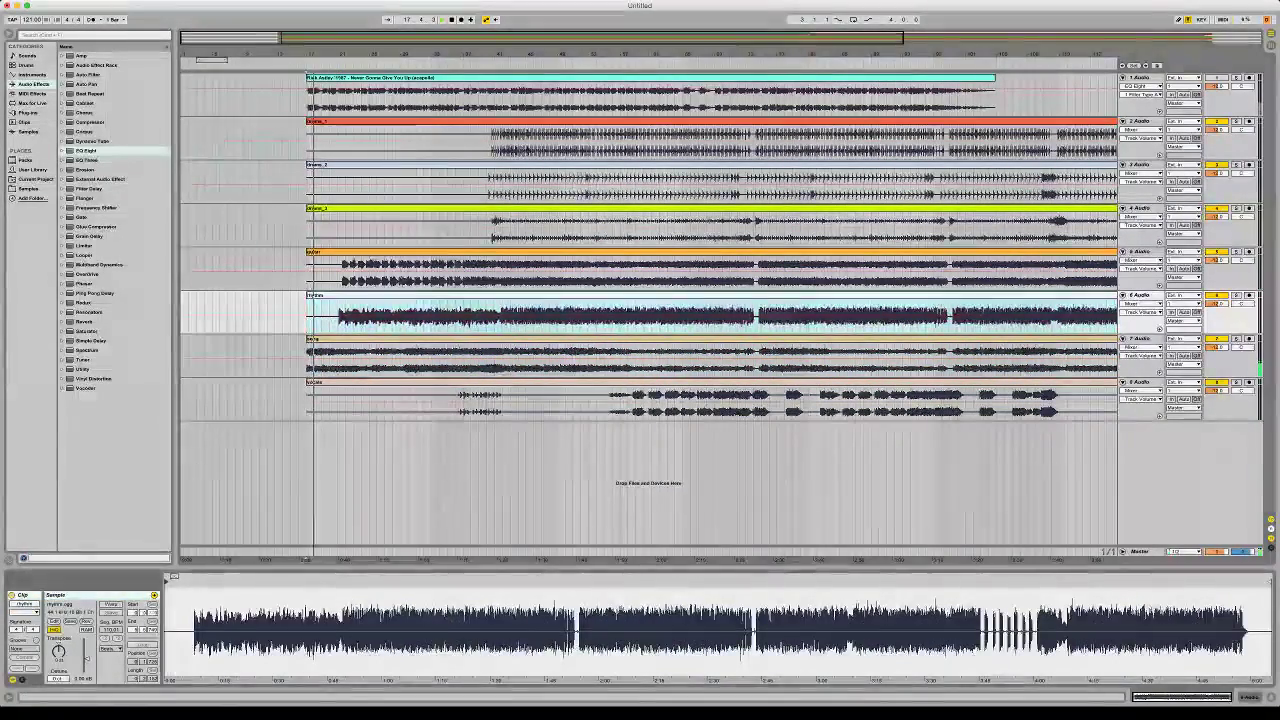
left_click(330, 252)
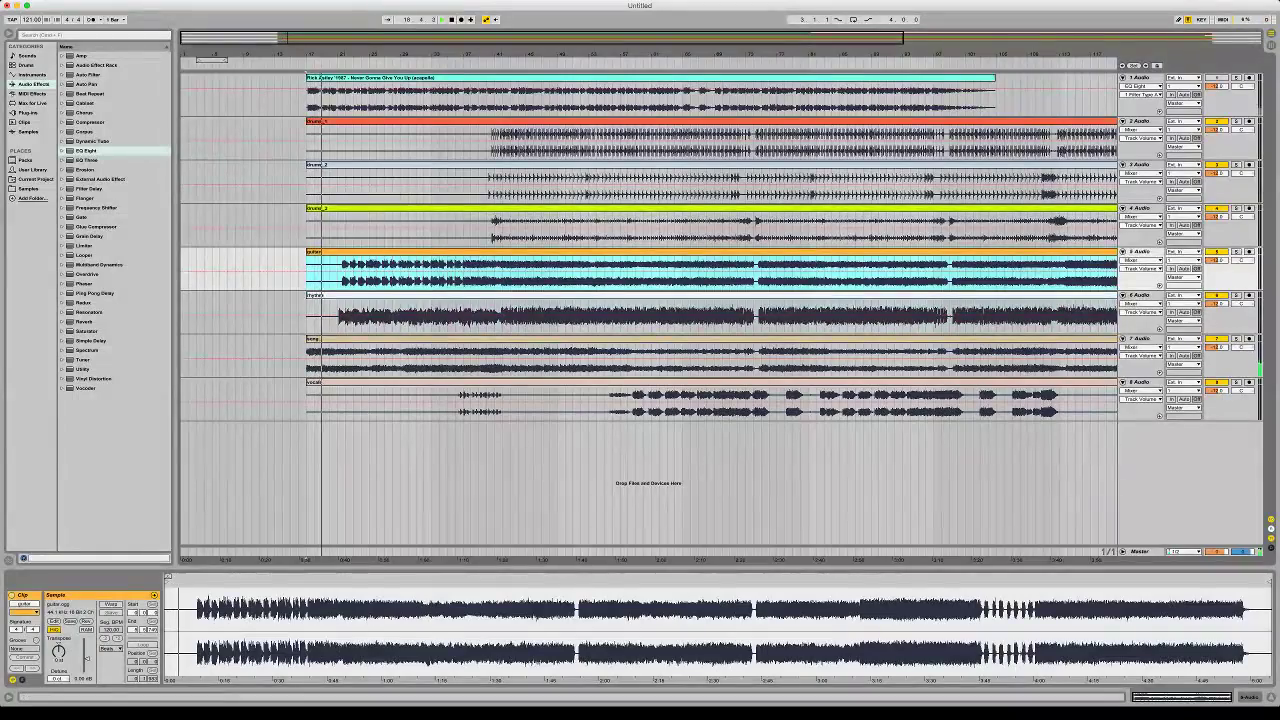
left_click(322, 208)
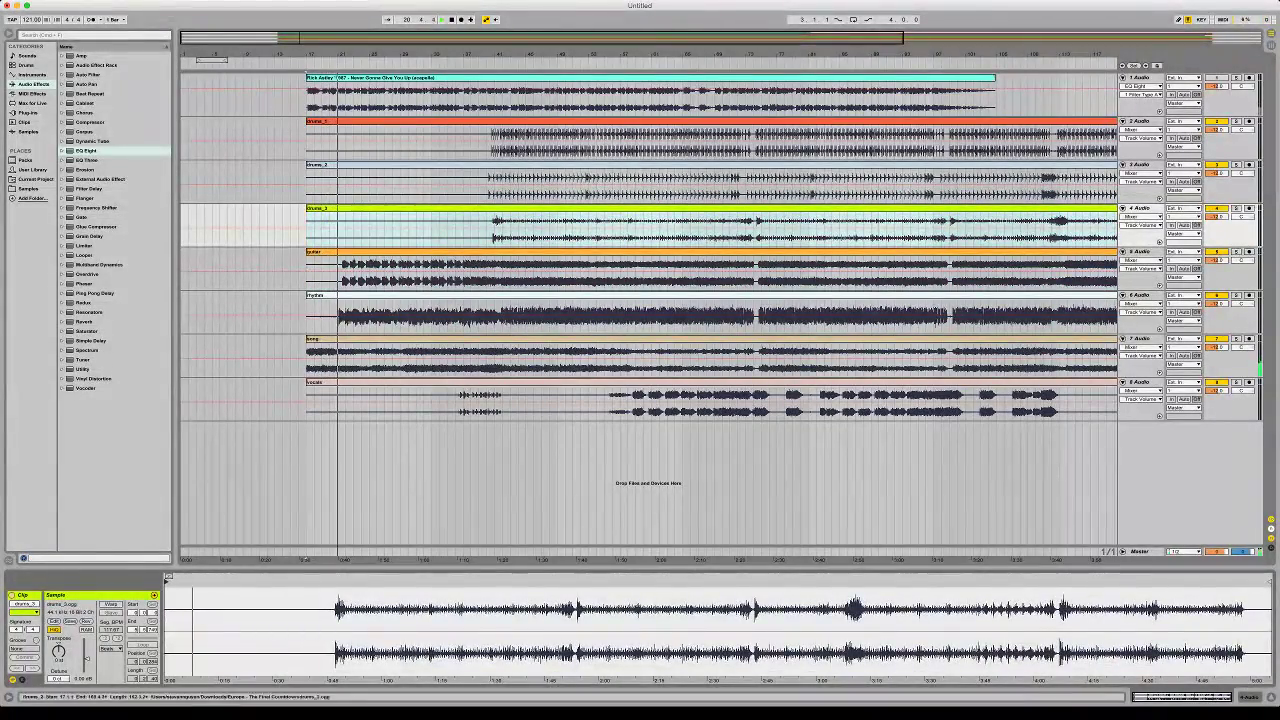
left_click(316, 180)
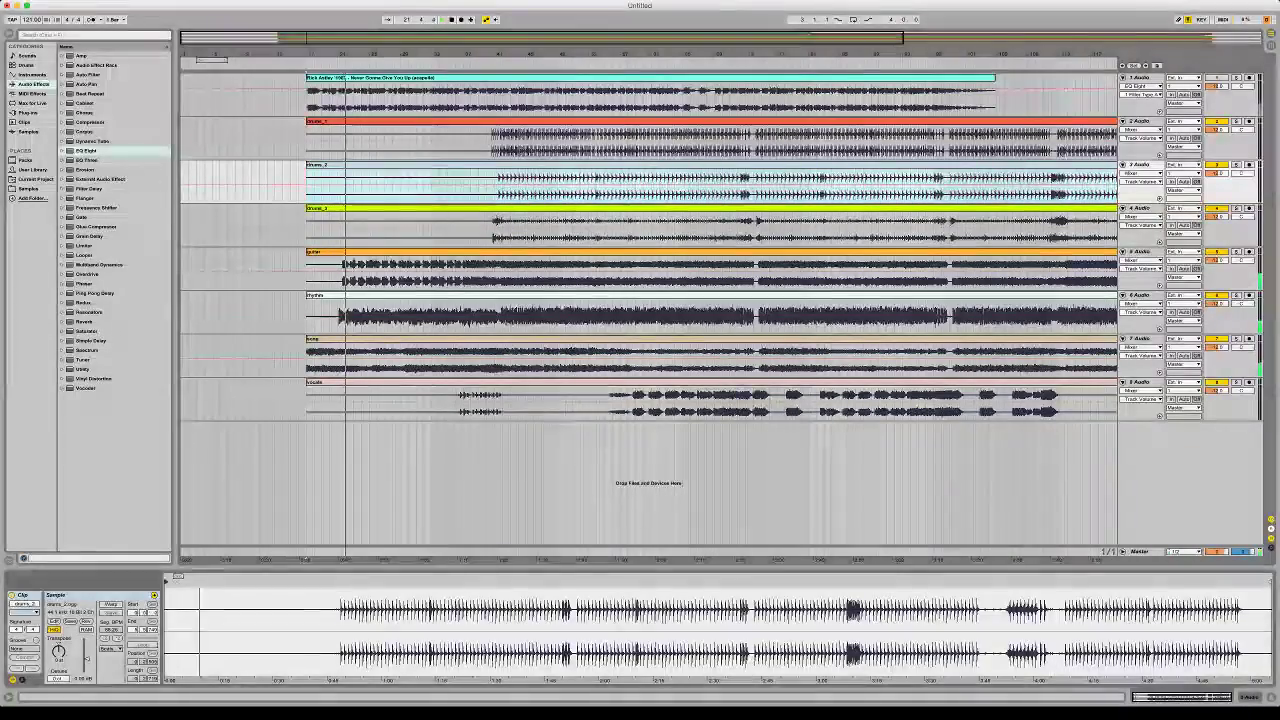
left_click(318, 121)
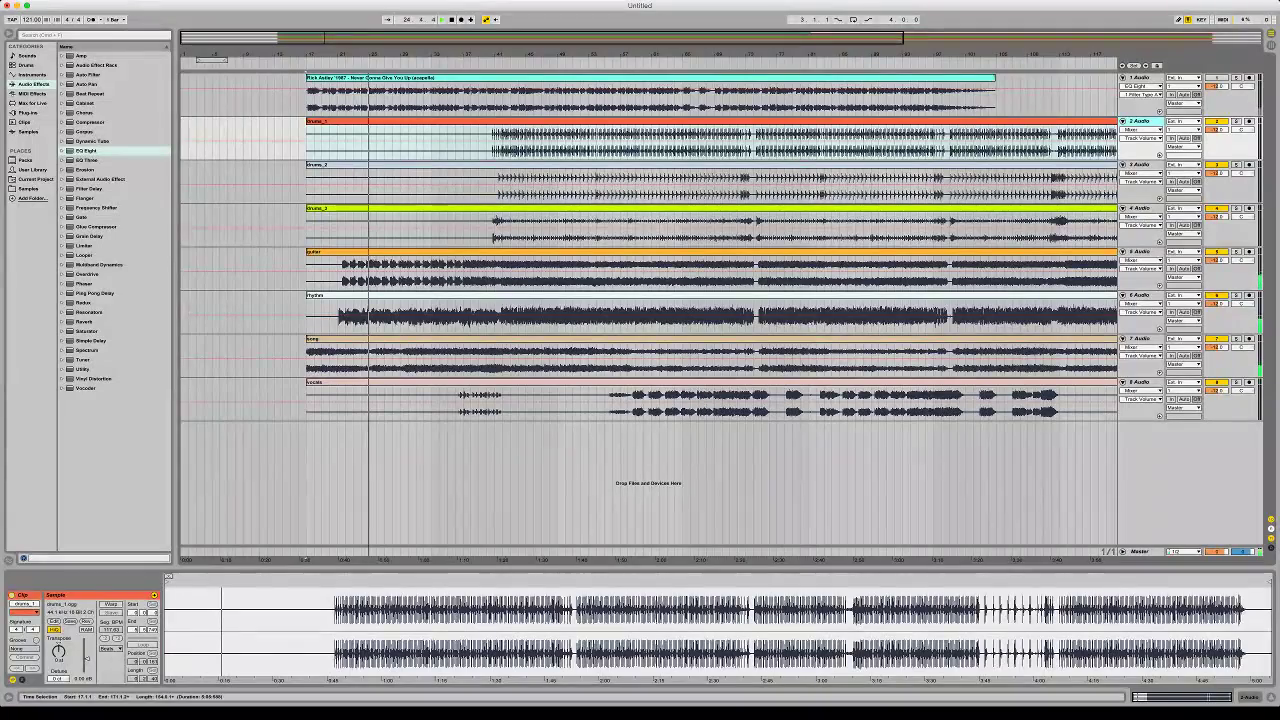
Insert a new audio track below the vocals track
left_click(1140, 382)
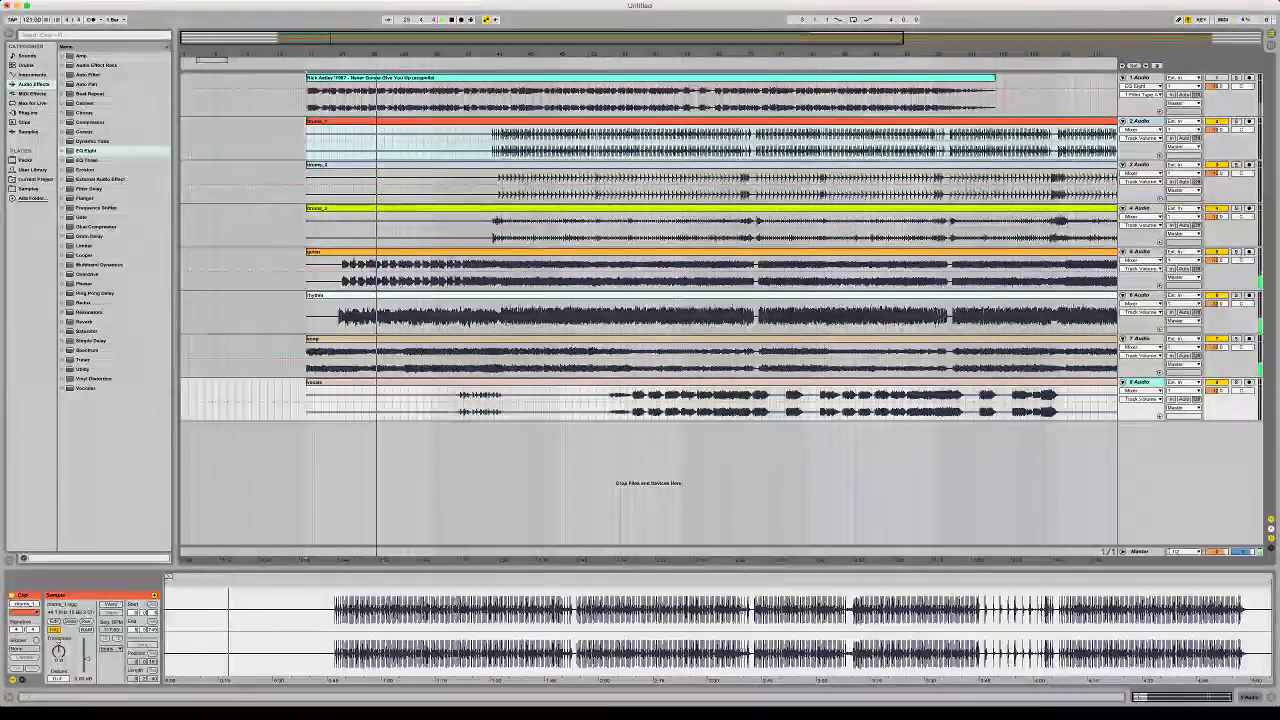
key("super+t")
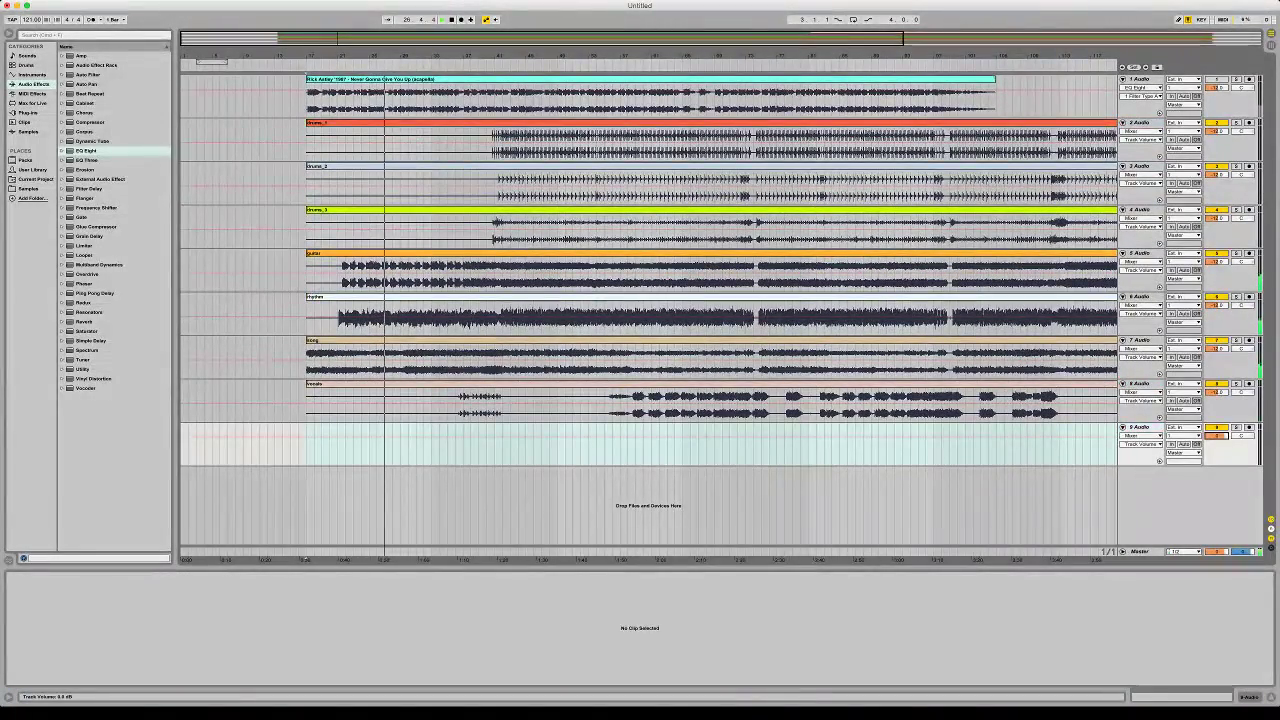
Copy the drums_1 clip onto the empty ninth track, solo that track and turn on Warp for the copy
left_click_drag(502, 142, 518, 142)
key("super+c")
left_click(1140, 427)
key("super+v")
key("space")
left_click(1236, 427)
key("space")
left_click(111, 604)
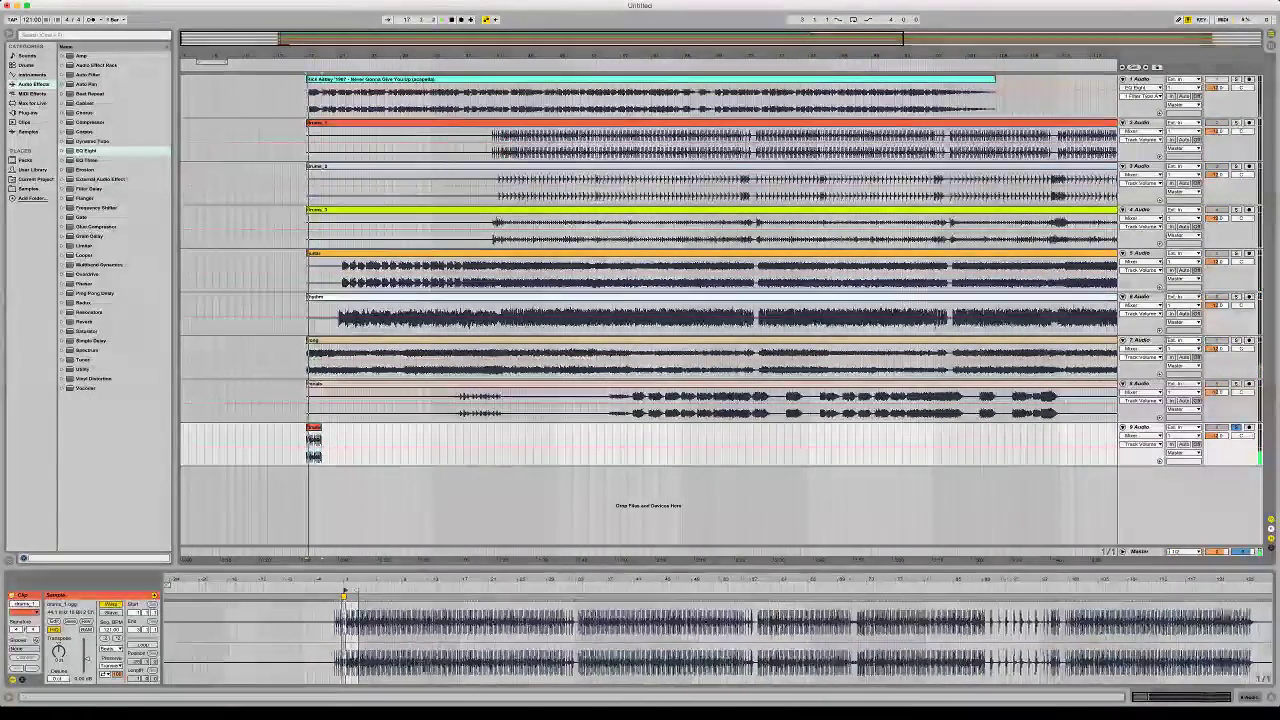
Set the 1.1.1 point of the drums_1 copy at its first drum hit
key("space")
mouse_move(344, 579)
left_mouse_down()
mouse_move(346, 640)
mouse_move(341, 590)
mouse_move(293, 590)
left_mouse_up()
key("space")
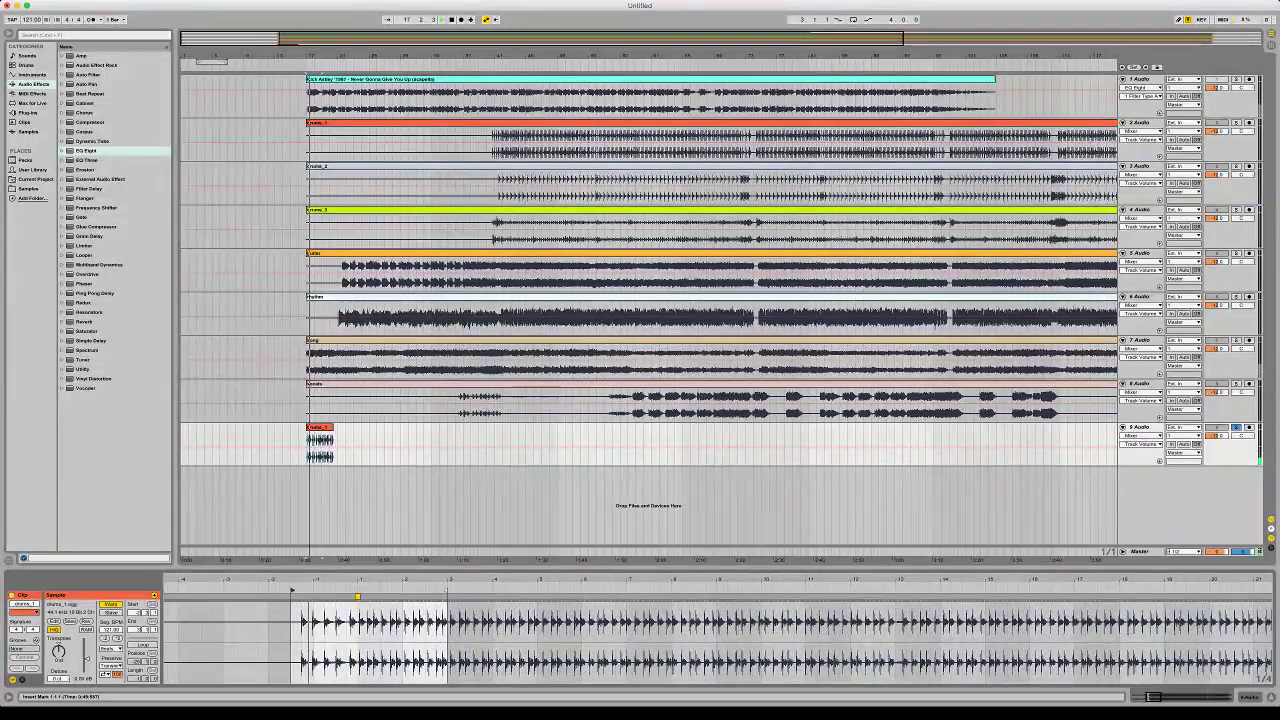
right_click(301, 597)
left_click(335, 625)
key("space")
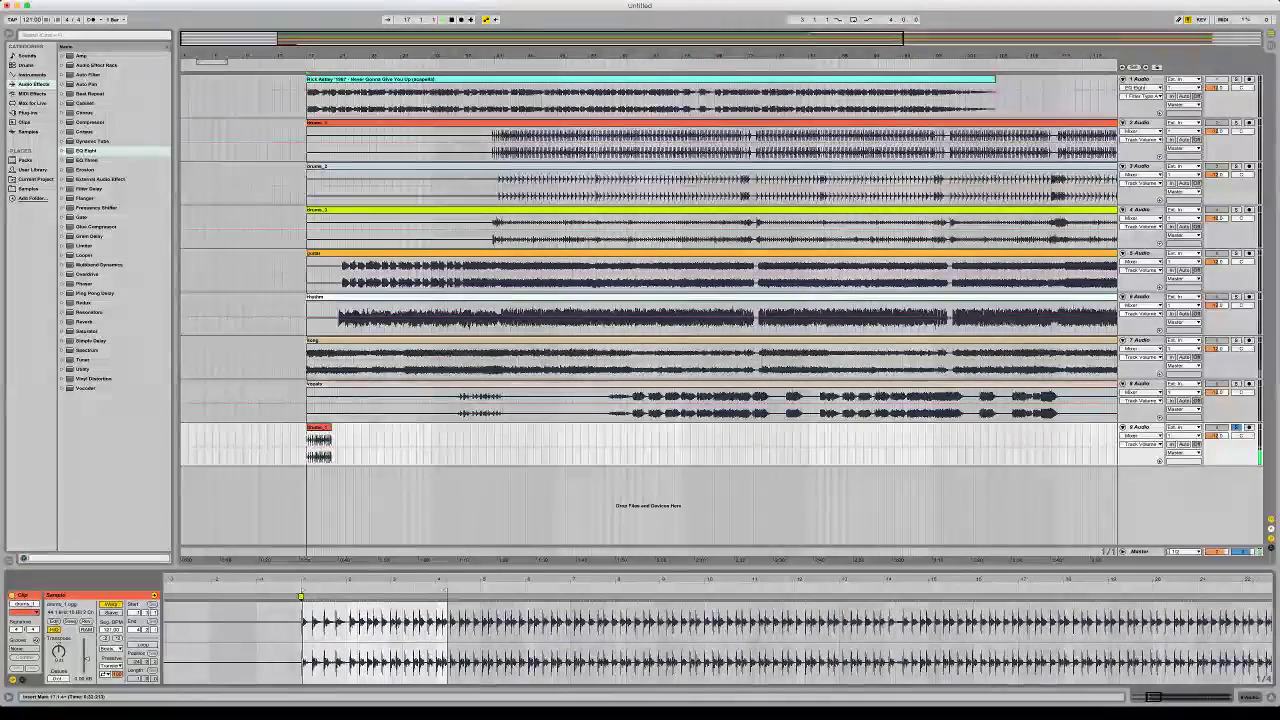
Audition the drums_1 copy and adjust its warping near bar 2 so the early hits line up with the grid
key("space")
key("space")
left_click_drag(352, 597, 335, 597)
key("space")
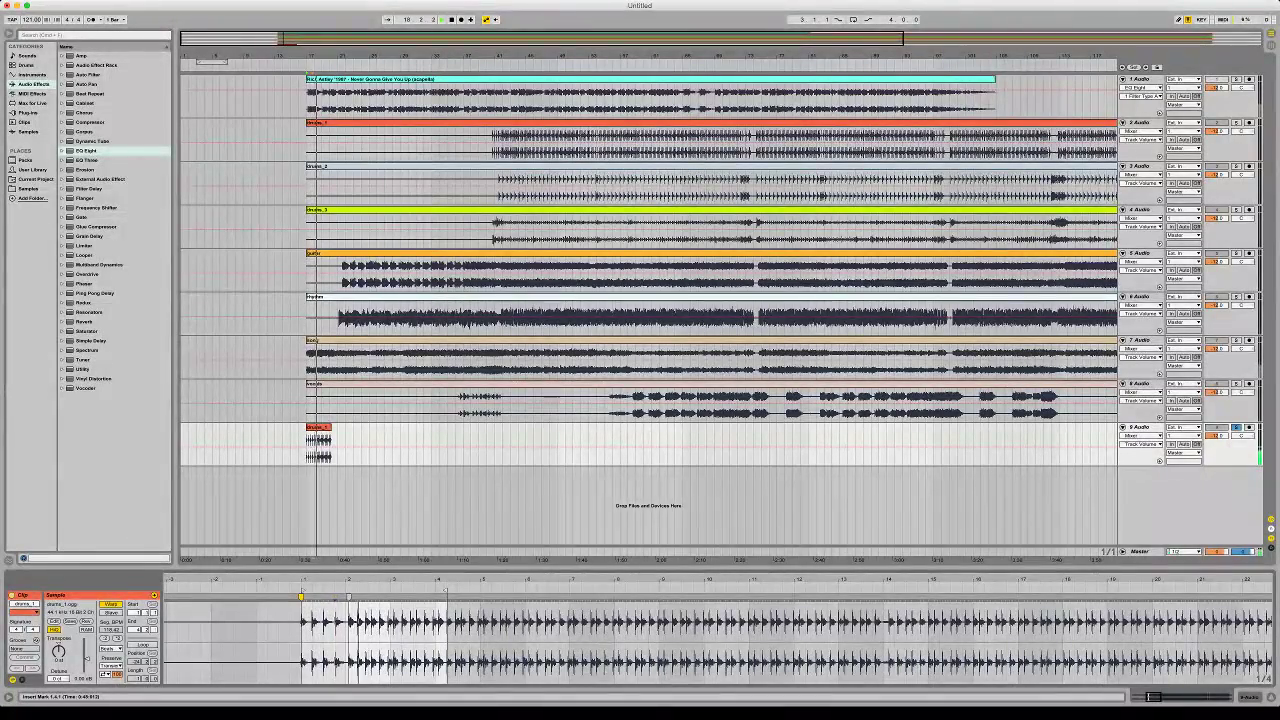
Lengthen the drums_1 copy and check its hits against the grid further into the song
left_click_drag(445, 589, 729, 590)
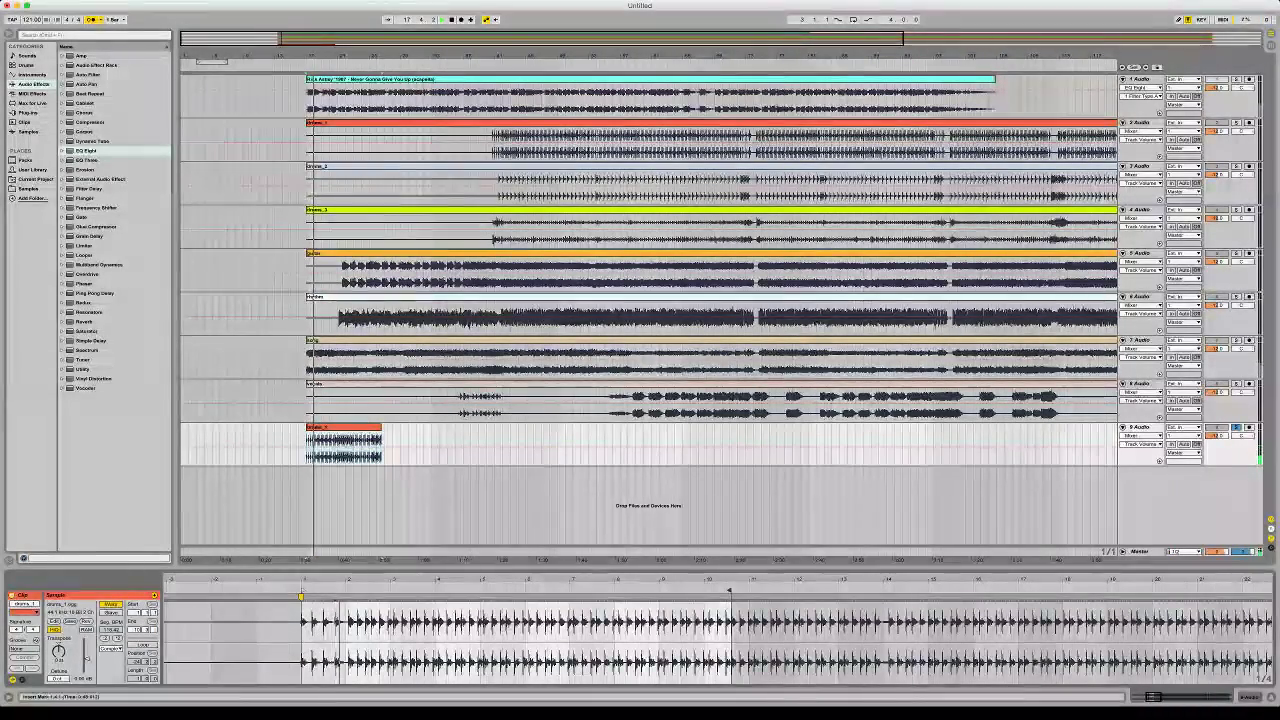
key("space")
left_click_drag(320, 580, 405, 640)
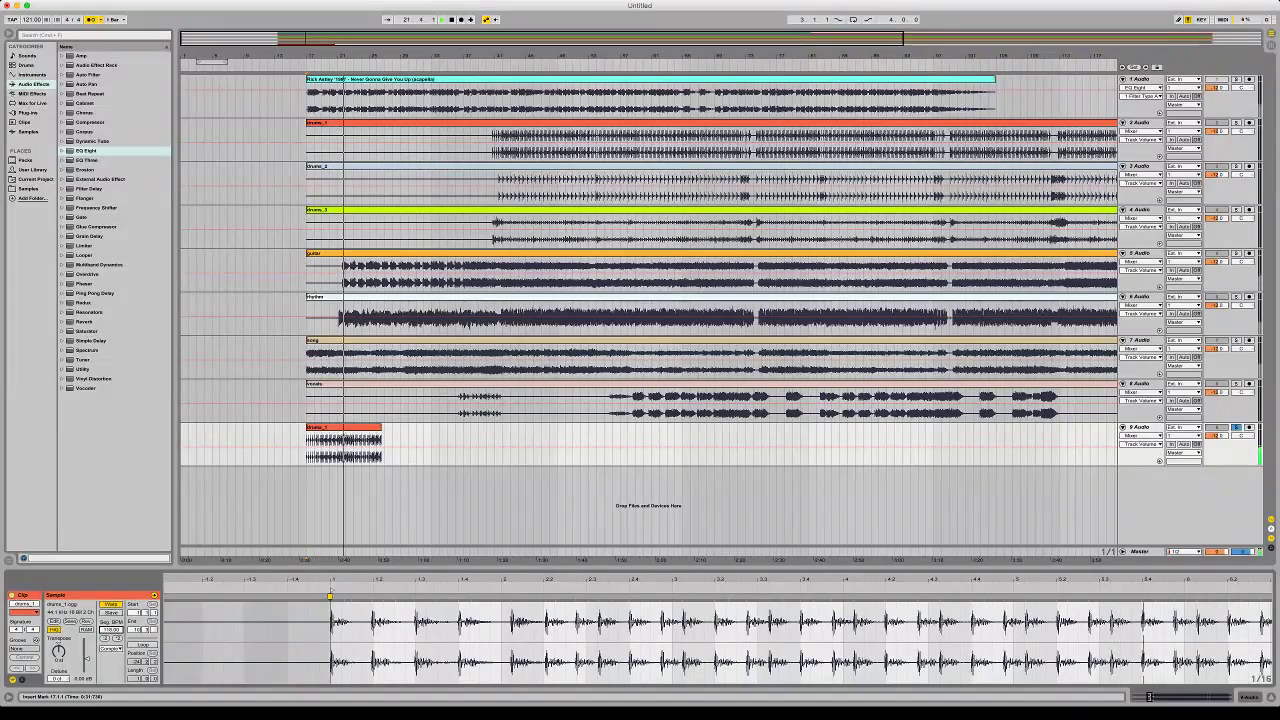
left_click_drag(745, 580, 745, 460)
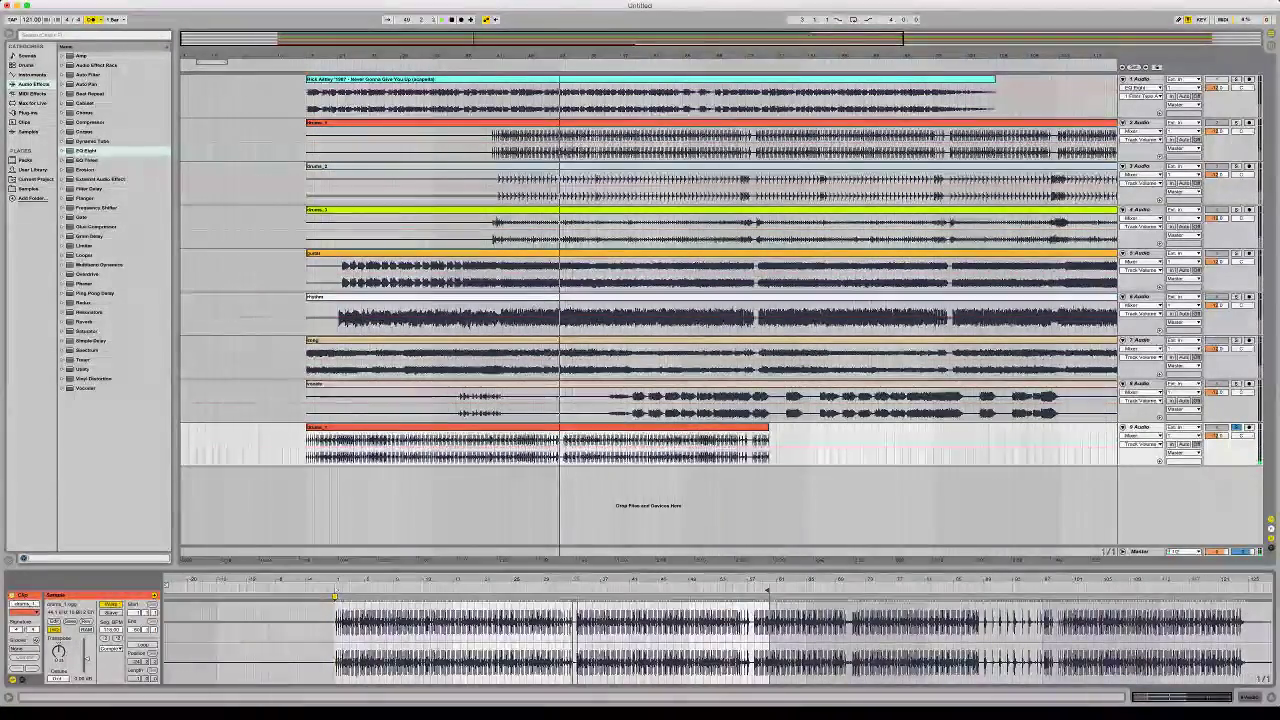
key("plus")
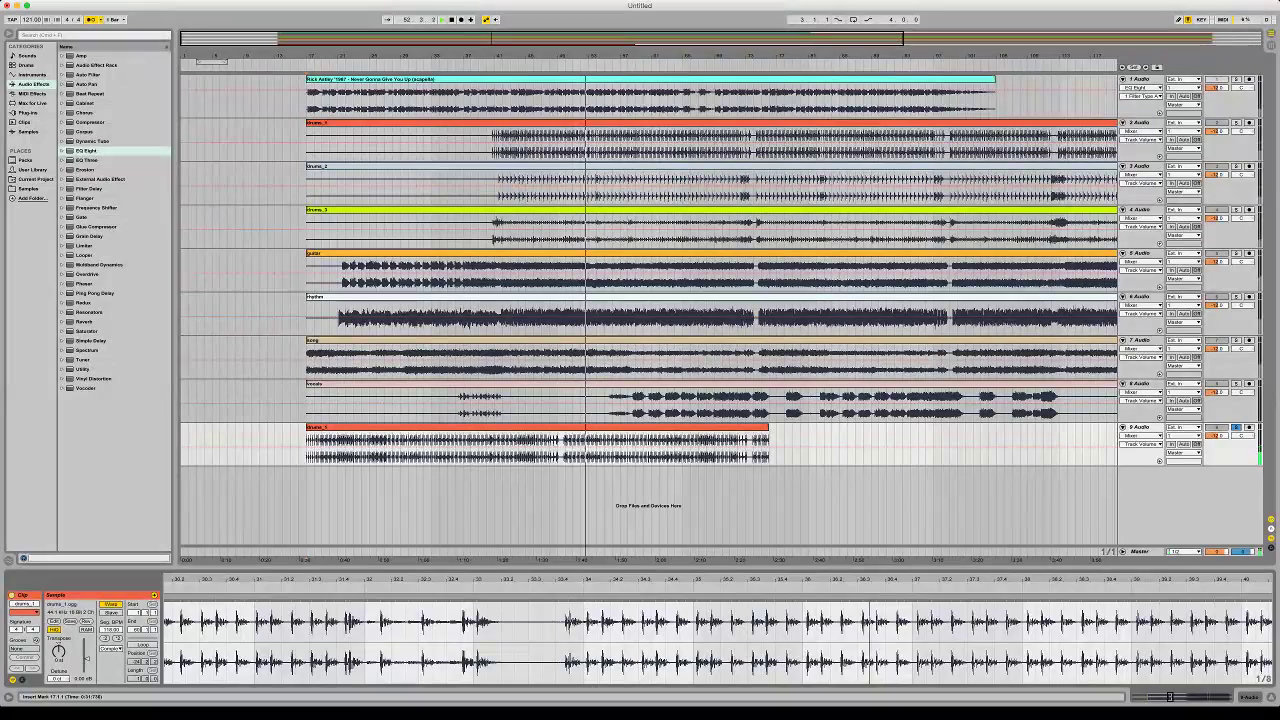
Replace the drums_1 copy on the ninth track with a copy of the drums_2 clip and turn on its Warp
left_click(400, 142)
mouse_move(410, 167)
left_mouse_down()
mouse_move(364, 212)
mouse_move(394, 168)
mouse_move(410, 168)
left_mouse_up()
key("super+c")
left_click(410, 428)
key("super+v")
key("space")
left_click(499, 447)
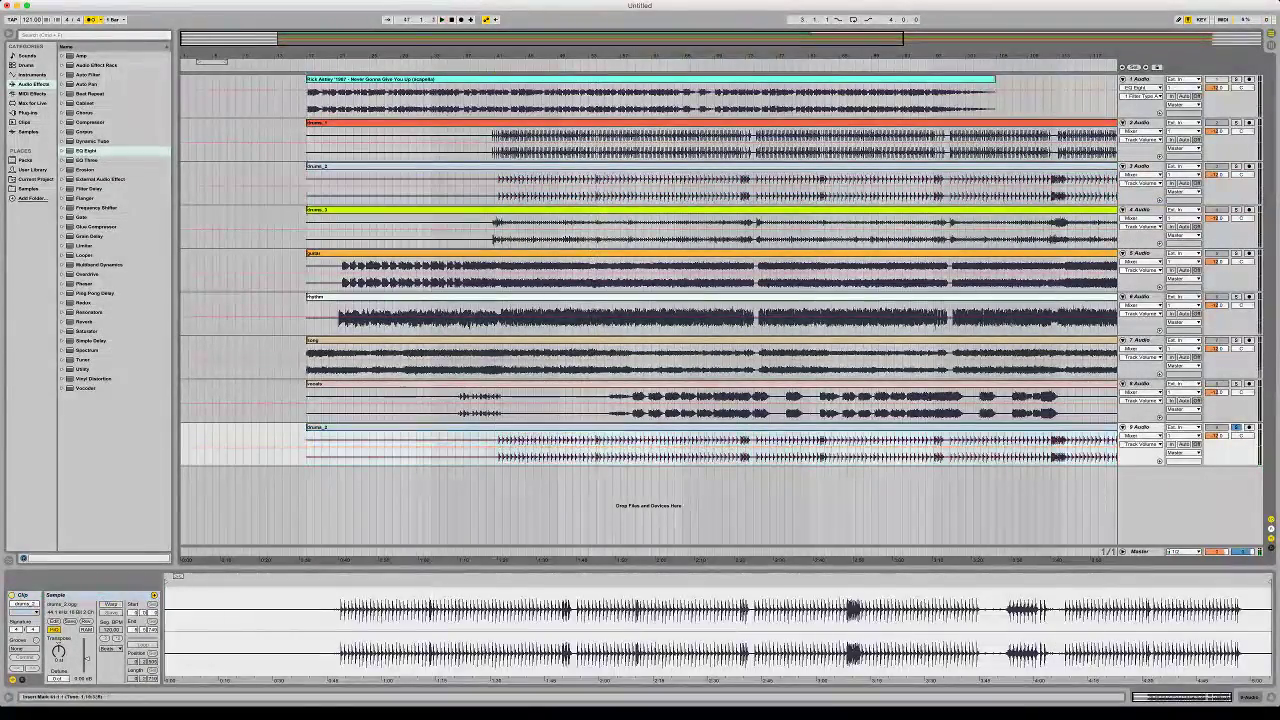
left_click(111, 604)
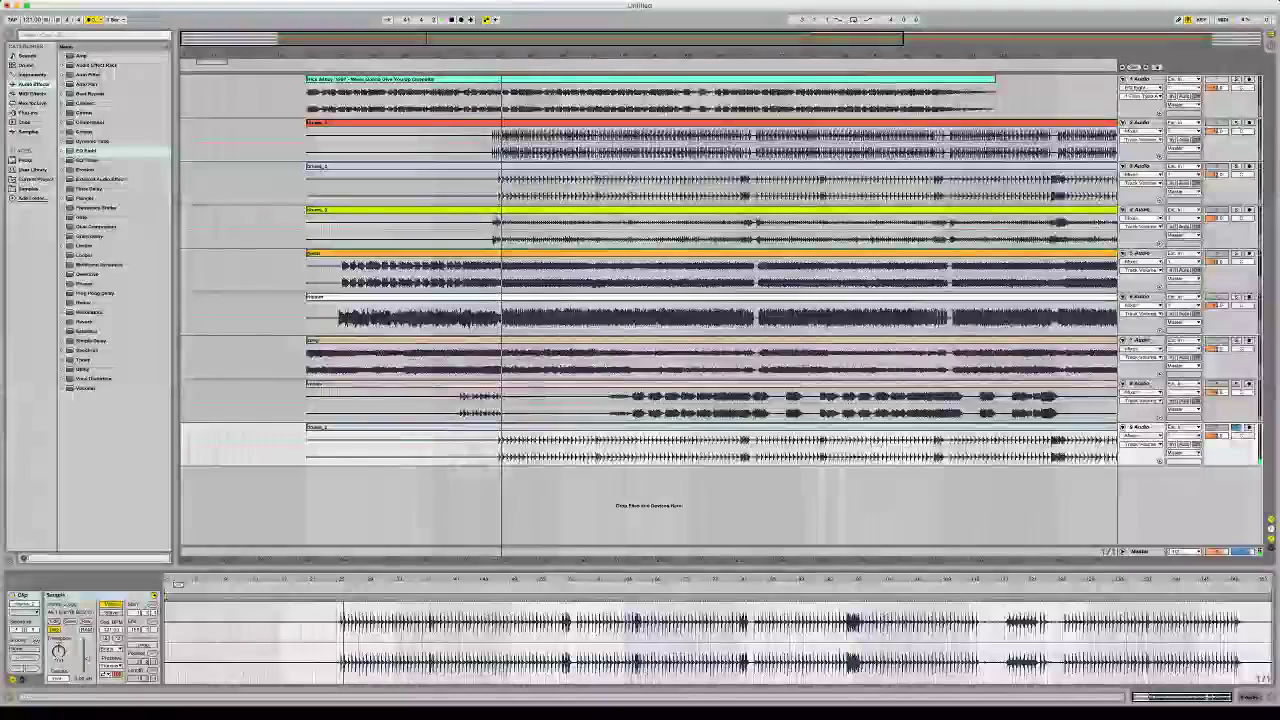
Set the 1.1.1 point of the drums_2 copy at its first drum hit and restart playback
left_click_drag(337, 581, 339, 650)
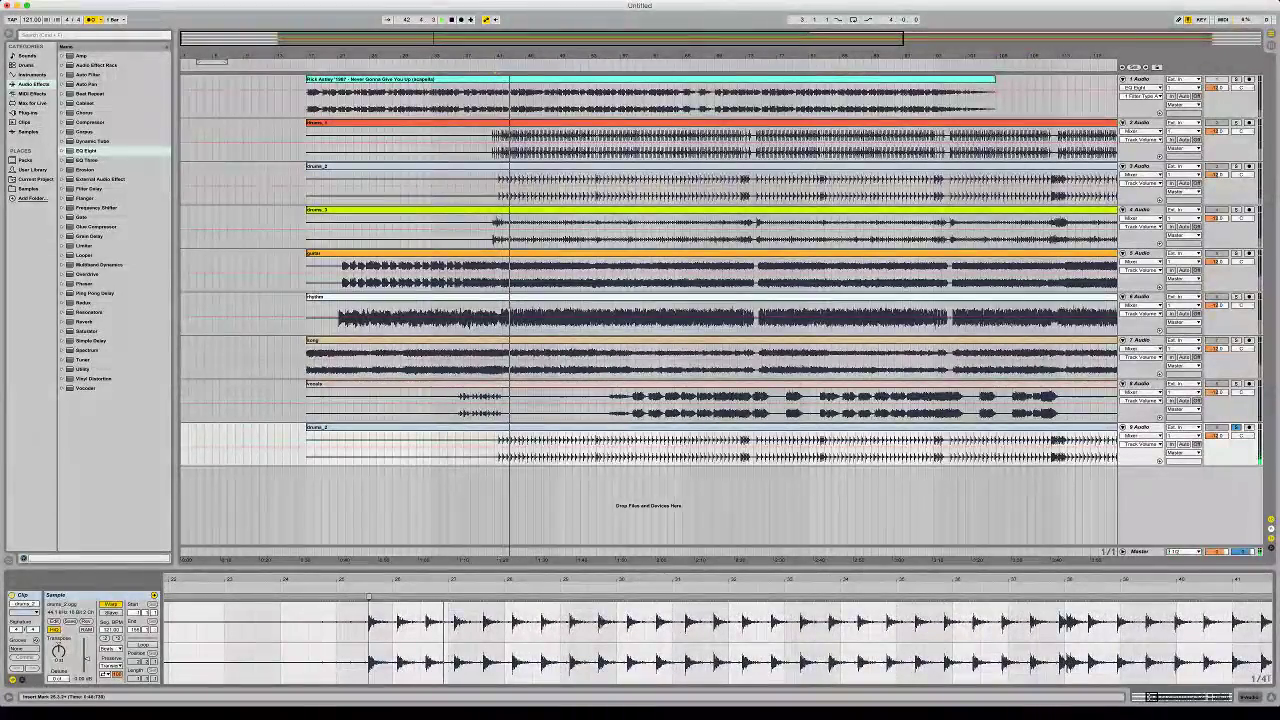
left_click(410, 640)
key("space")
key("space")
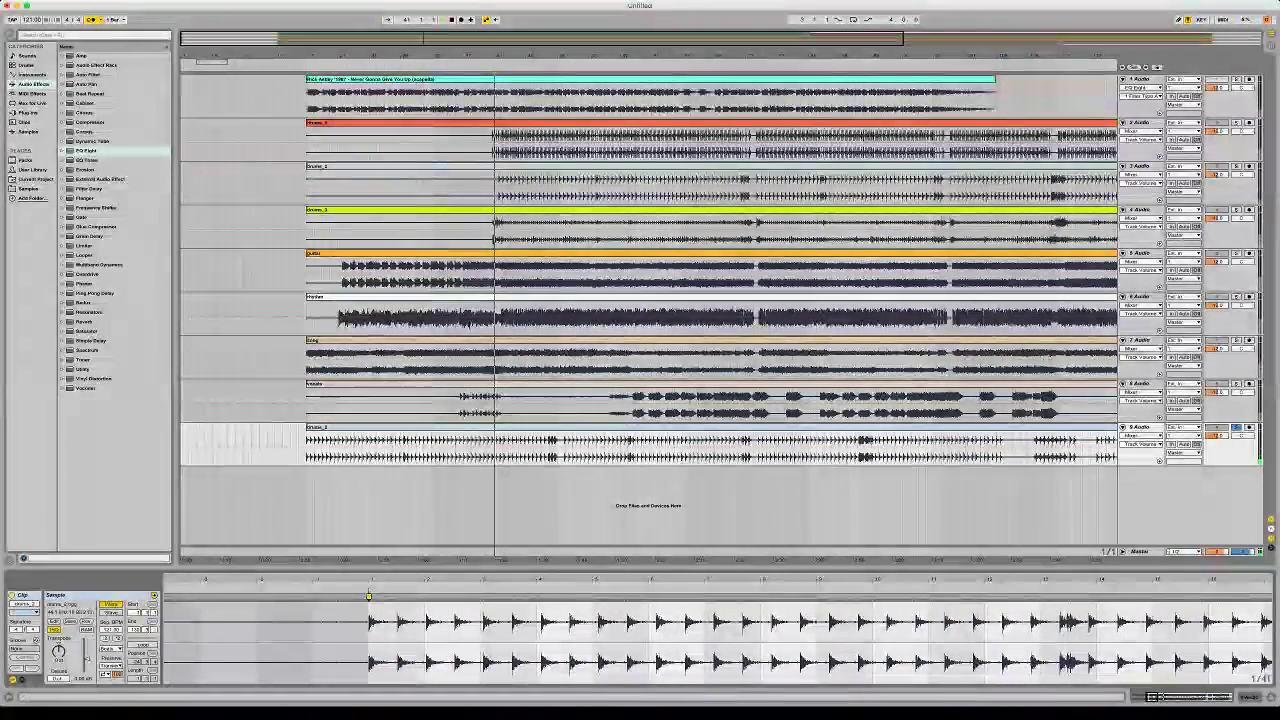
key("space")
Fine-tune the warping of the drums_2 copy until its hits follow the grid through the end of the song
left_click(420, 427)
mouse_move(385, 622)
left_mouse_down()
mouse_move(383, 524)
mouse_move(383, 600)
left_mouse_up()
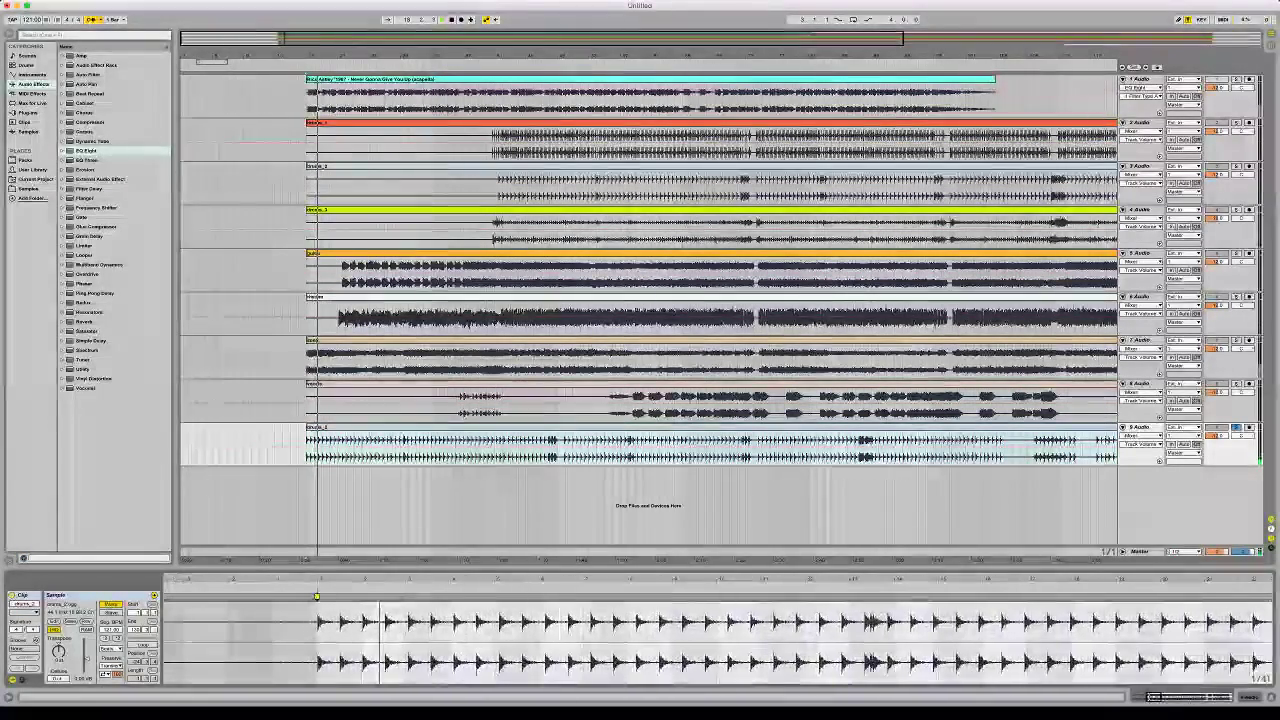
left_click_drag(543, 597, 539, 597)
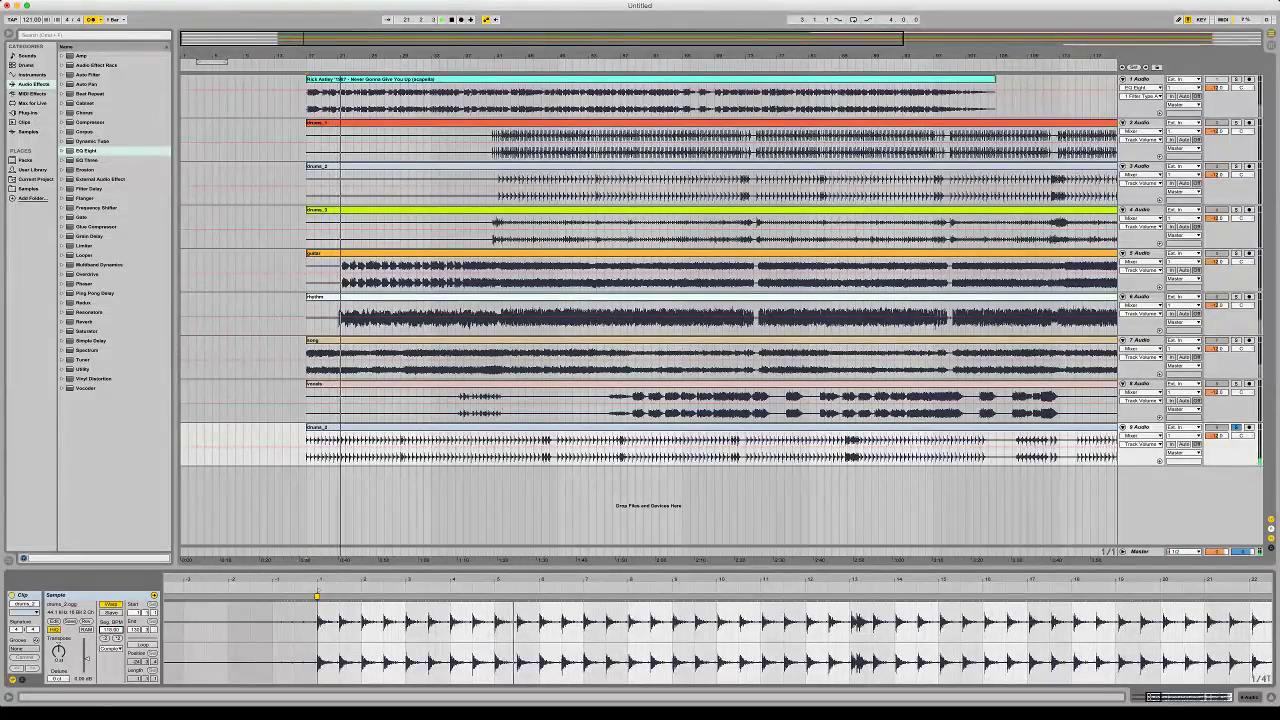
left_click_drag(500, 580, 500, 470)
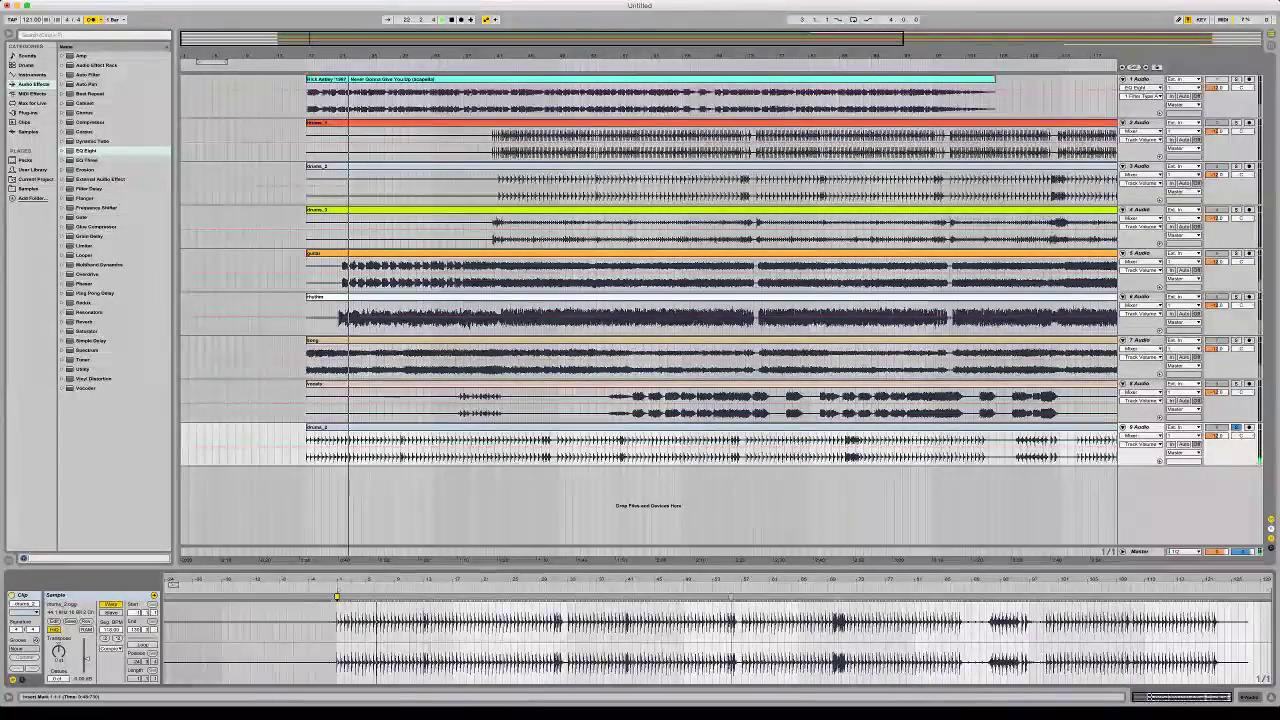
key("plus")
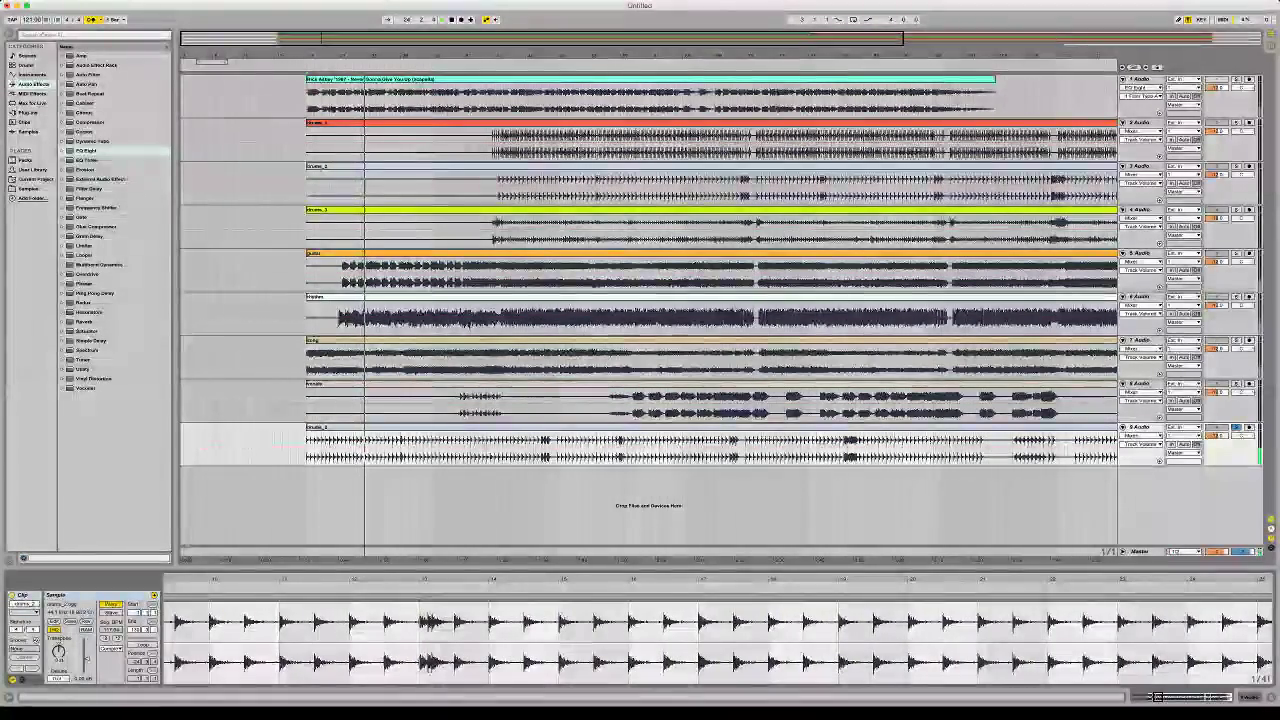
key("minus")
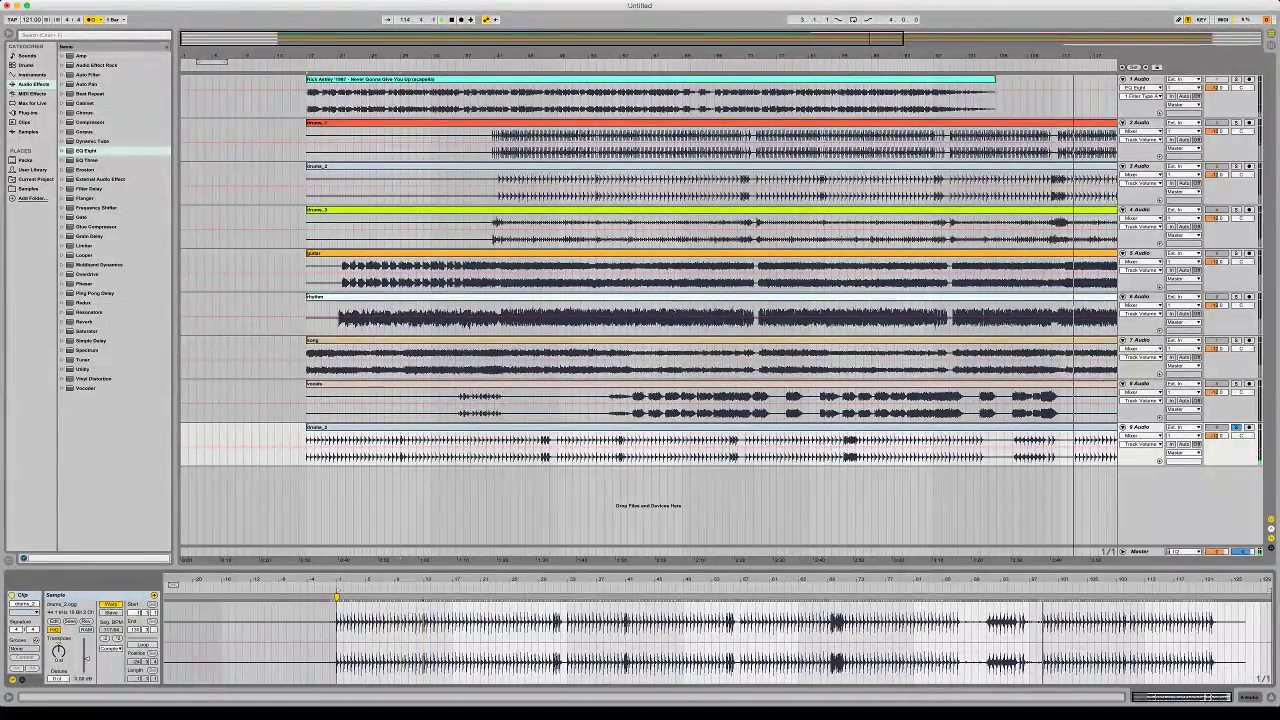
key("plus")
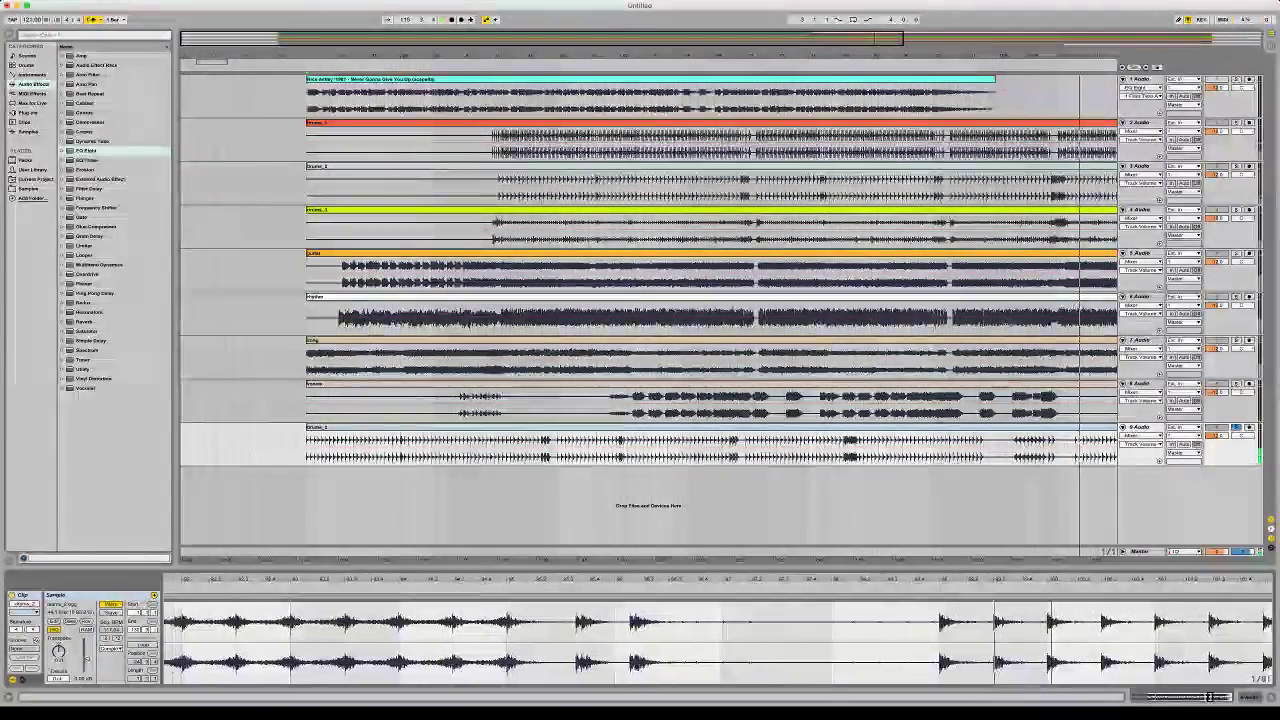
key("minus")
key("minus")
key("minus")
key("minus")
key("minus")
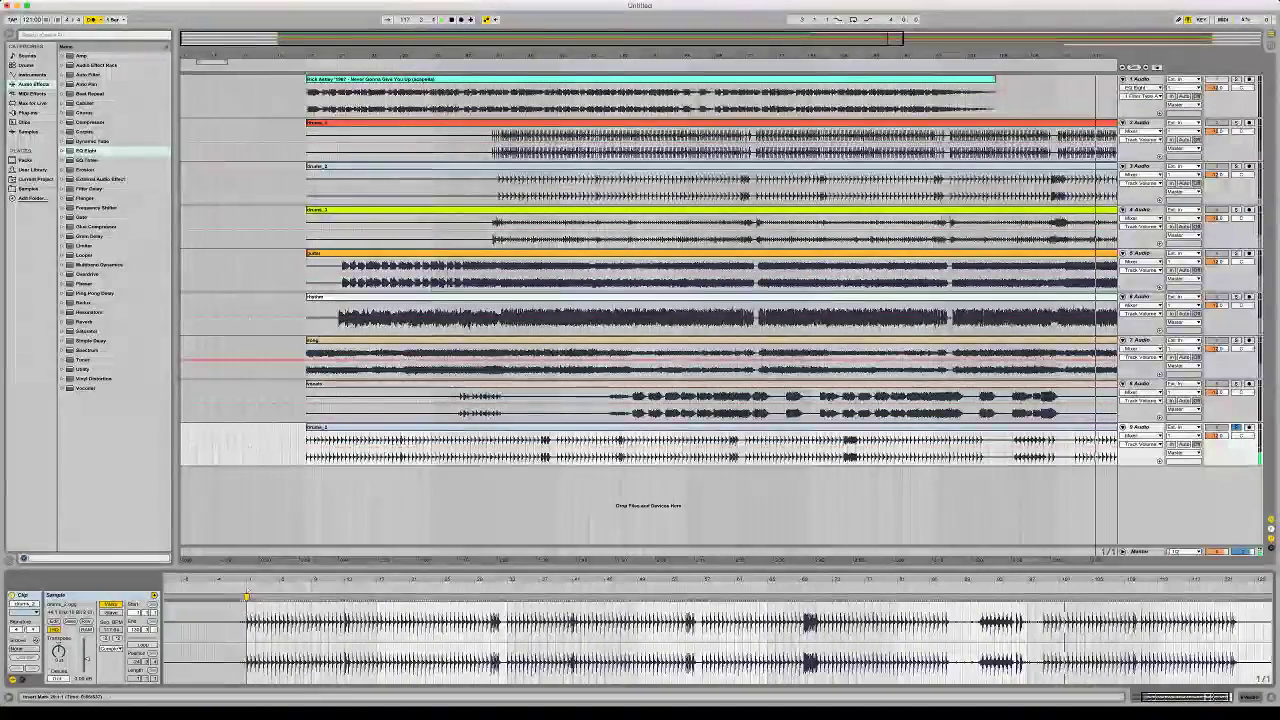
Set the project tempo to 117.64 BPM and delete the drums_2 copy from the ninth track
type("117.64")
key("Return")
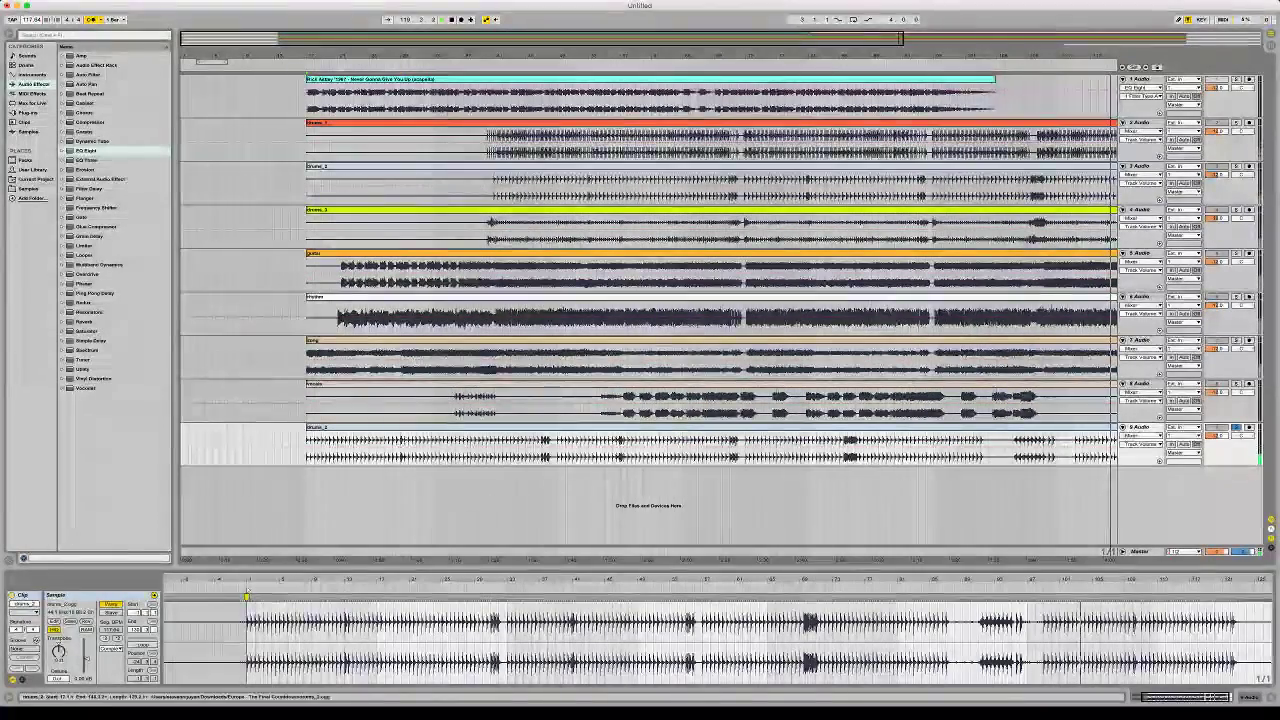
left_click(345, 427)
key("Delete")
Select all seven The Final Countdown stem clips, turn on Warp and set their warp mode to Complex
left_click(345, 384)
left_click(345, 123, "shift")
key("space")
key("space")
key("space")
key("space")
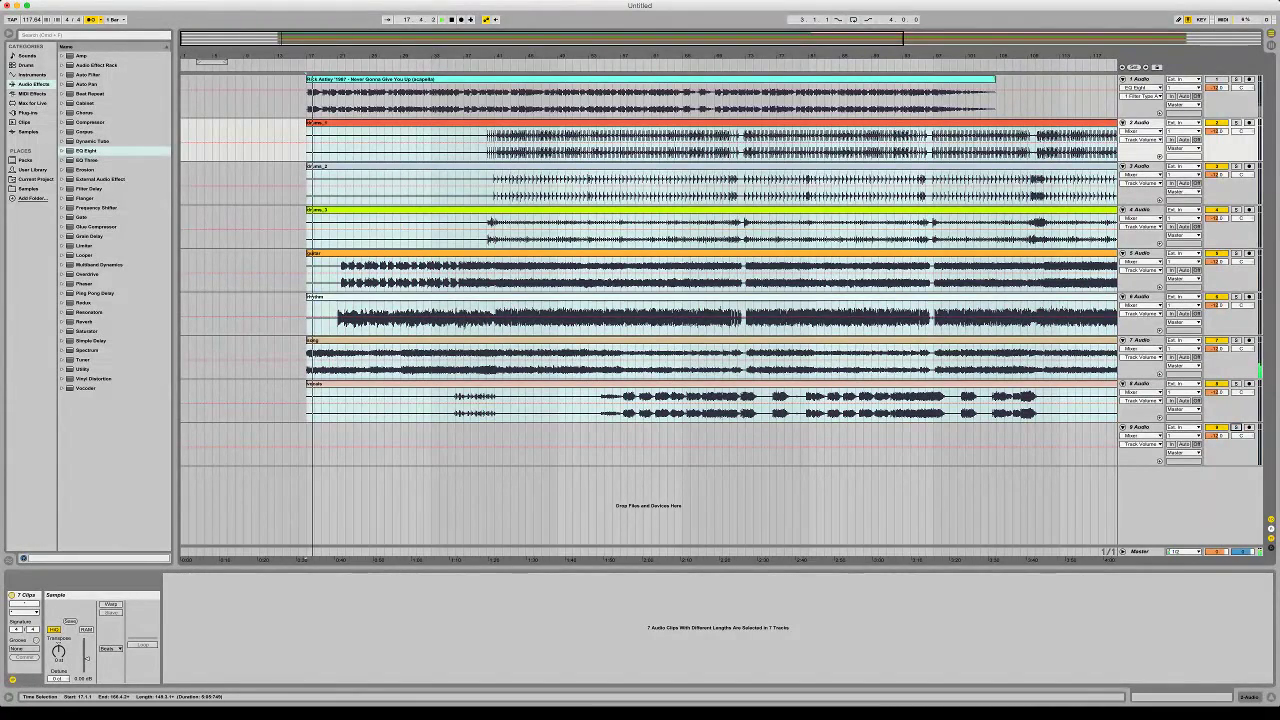
left_click(111, 604)
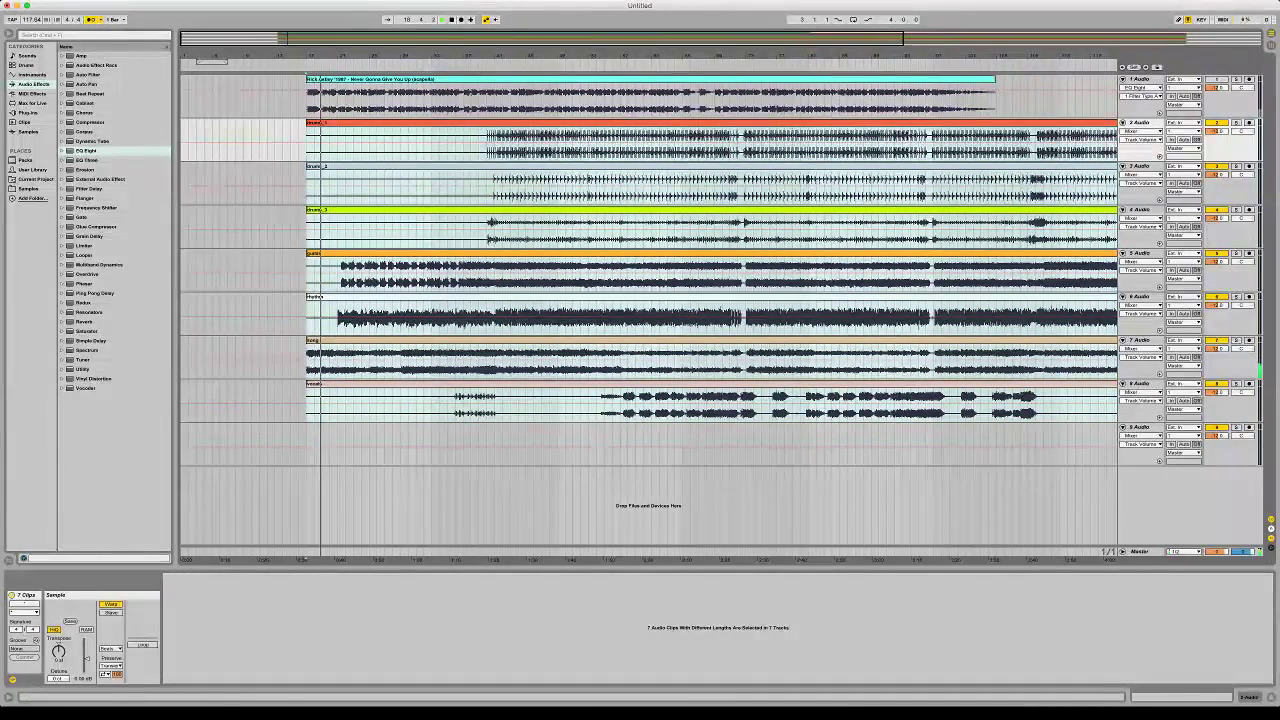
left_click(111, 649)
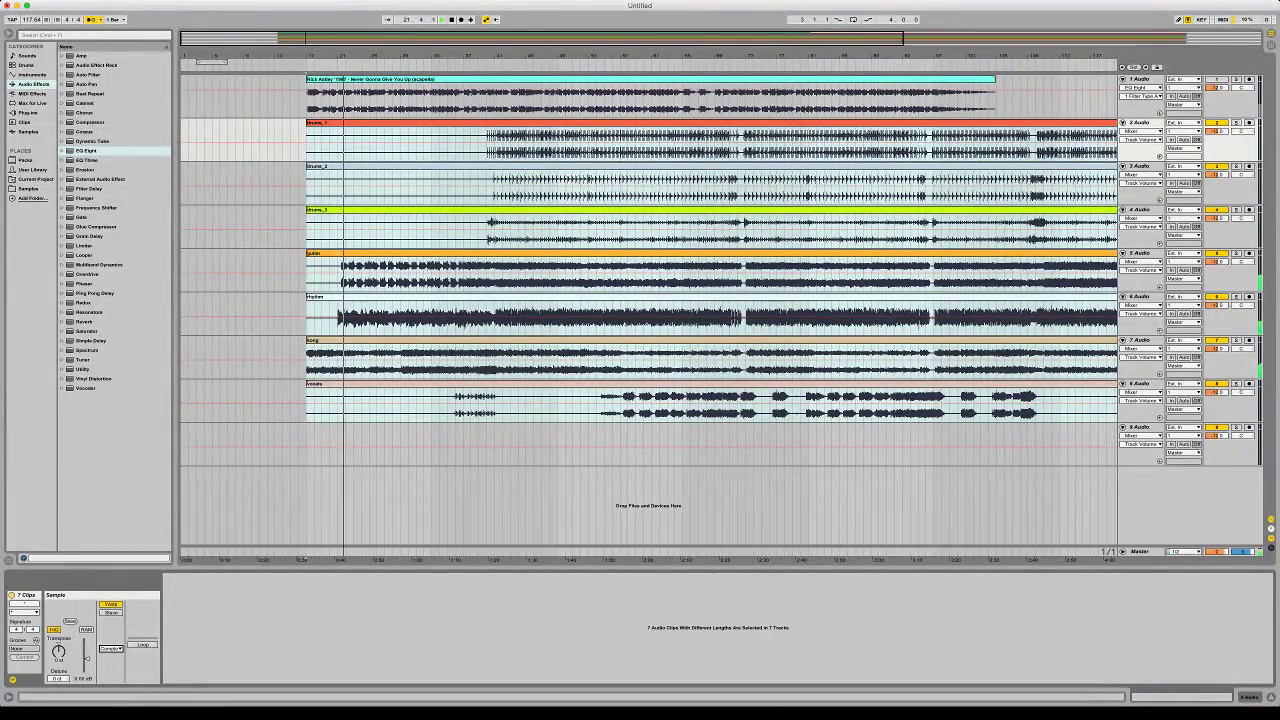
Play the stems from the start and examine where the rhythm and guitar parts enter relative to the bar grid
left_click_drag(270, 56, 270, 117)
key("plus")
key("plus")
key("plus")
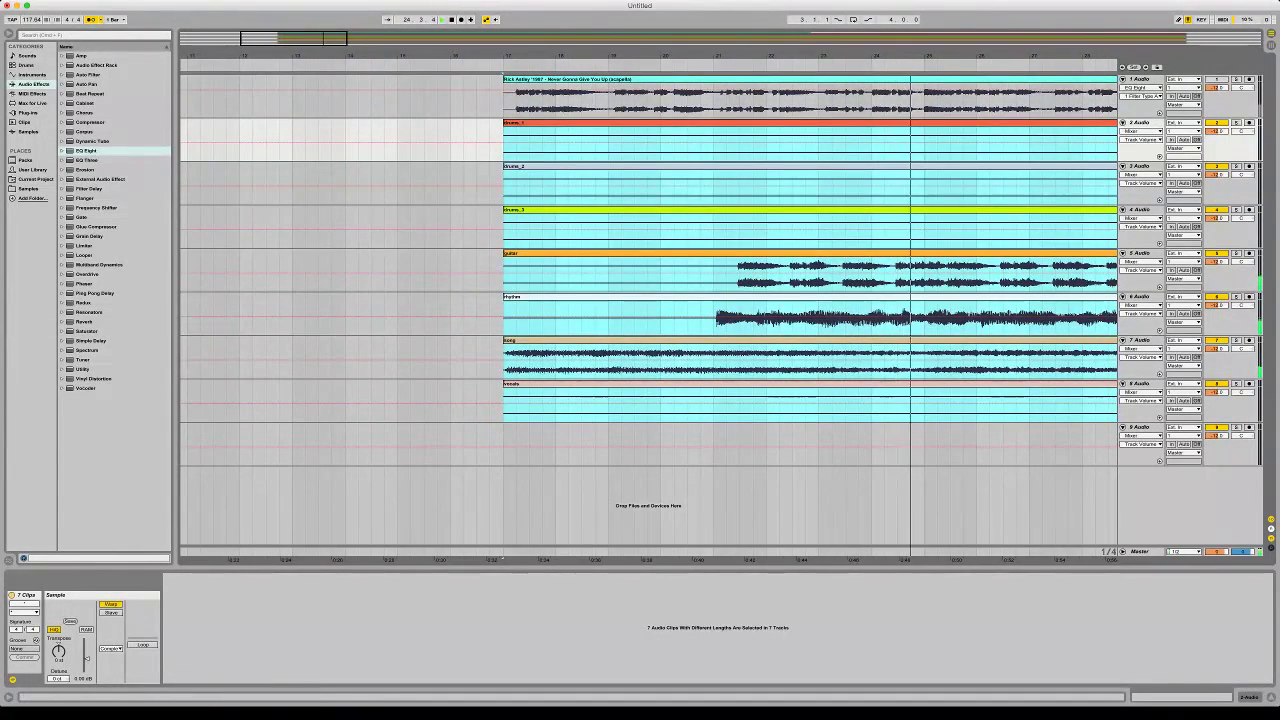
key("plus")
key("plus")
key("space")
key("space")
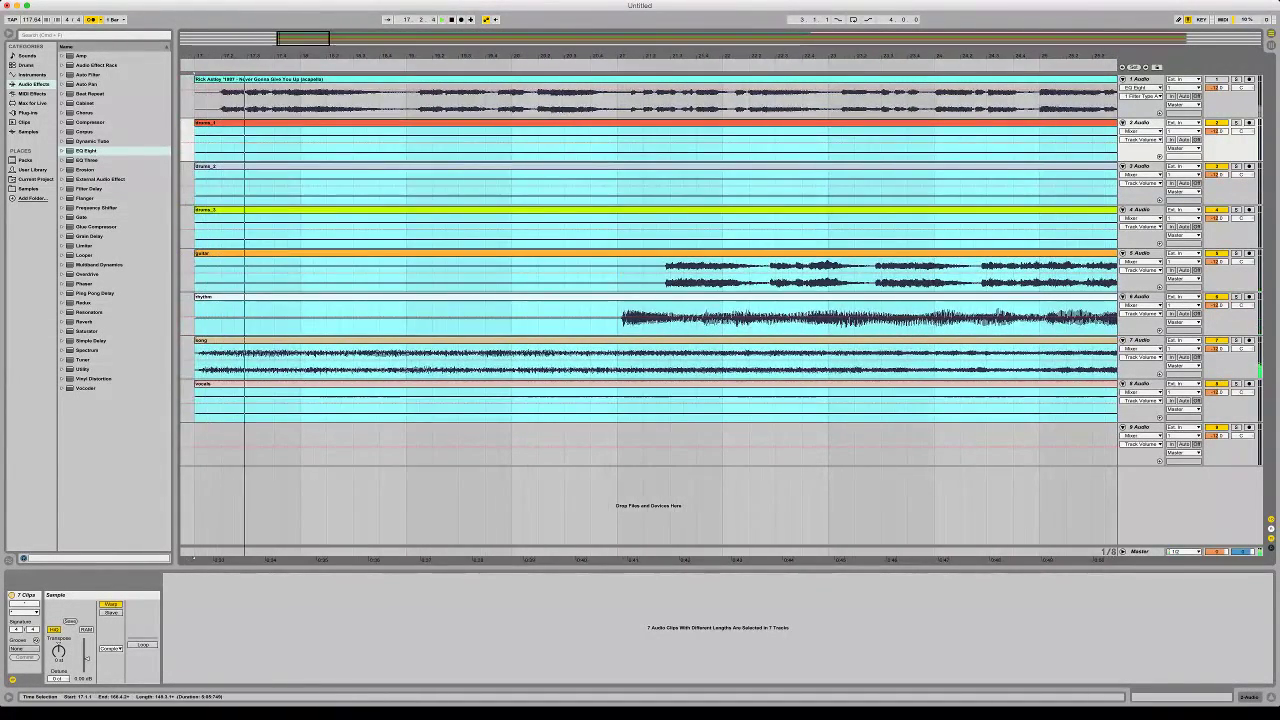
key("plus")
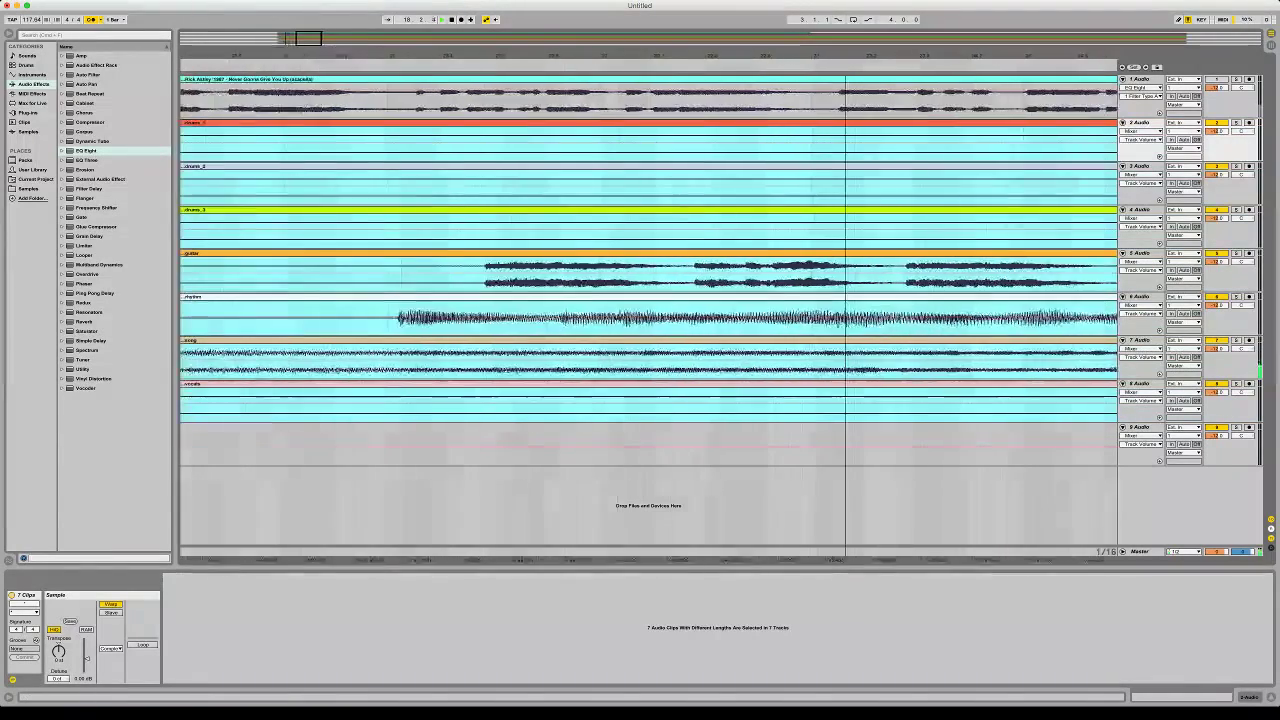
key("plus")
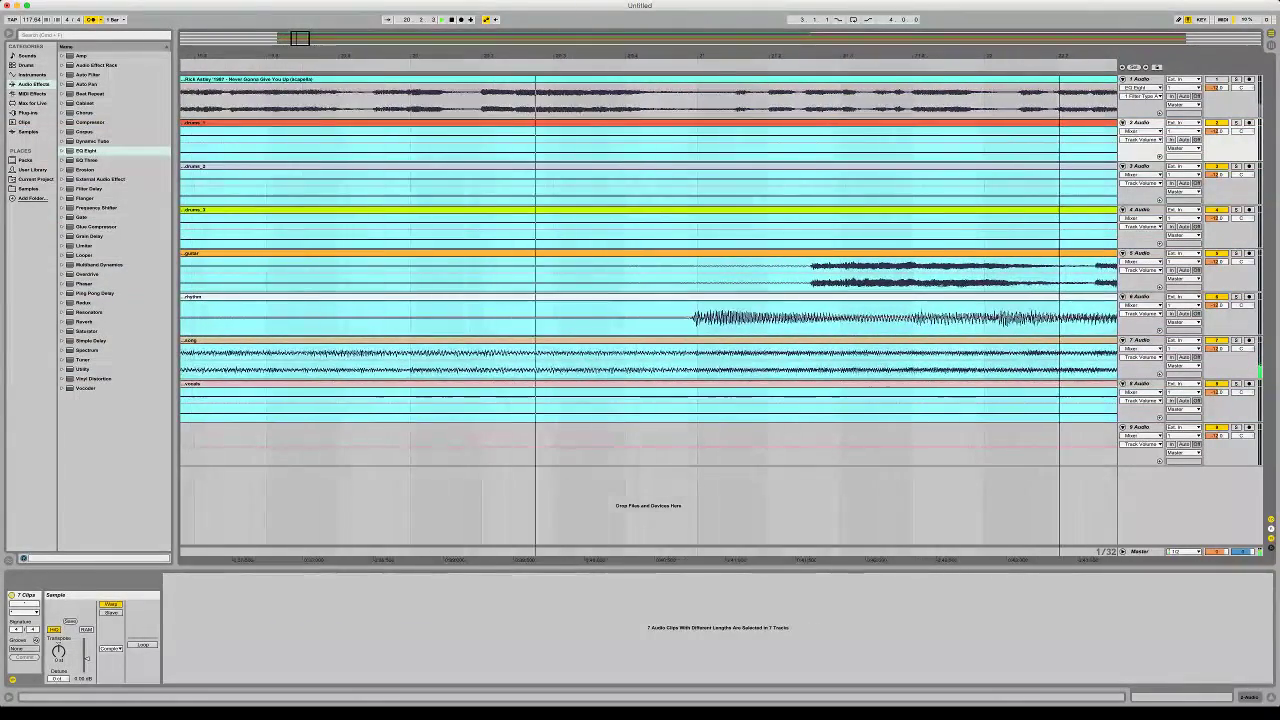
Deselect the stem clips and listen through the opening of the arrangement
key("minus")
key("minus")
key("minus")
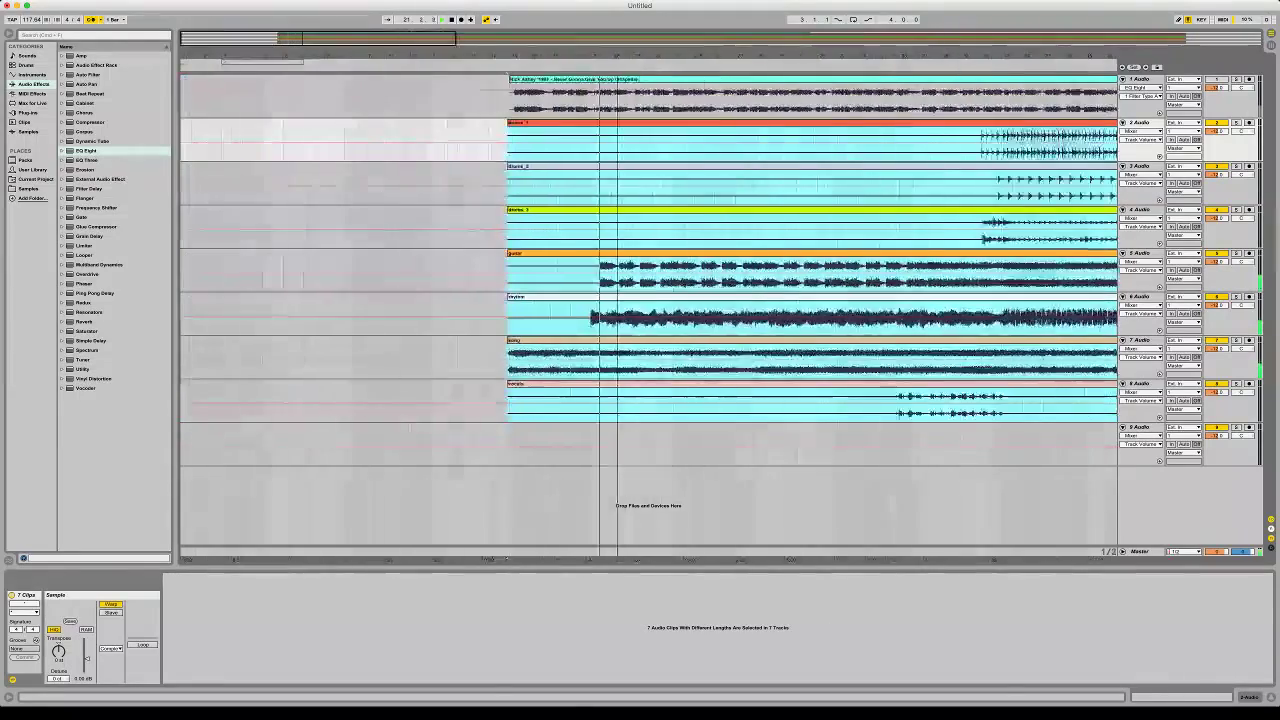
left_click_drag(359, 142, 353, 404)
left_click(450, 275)
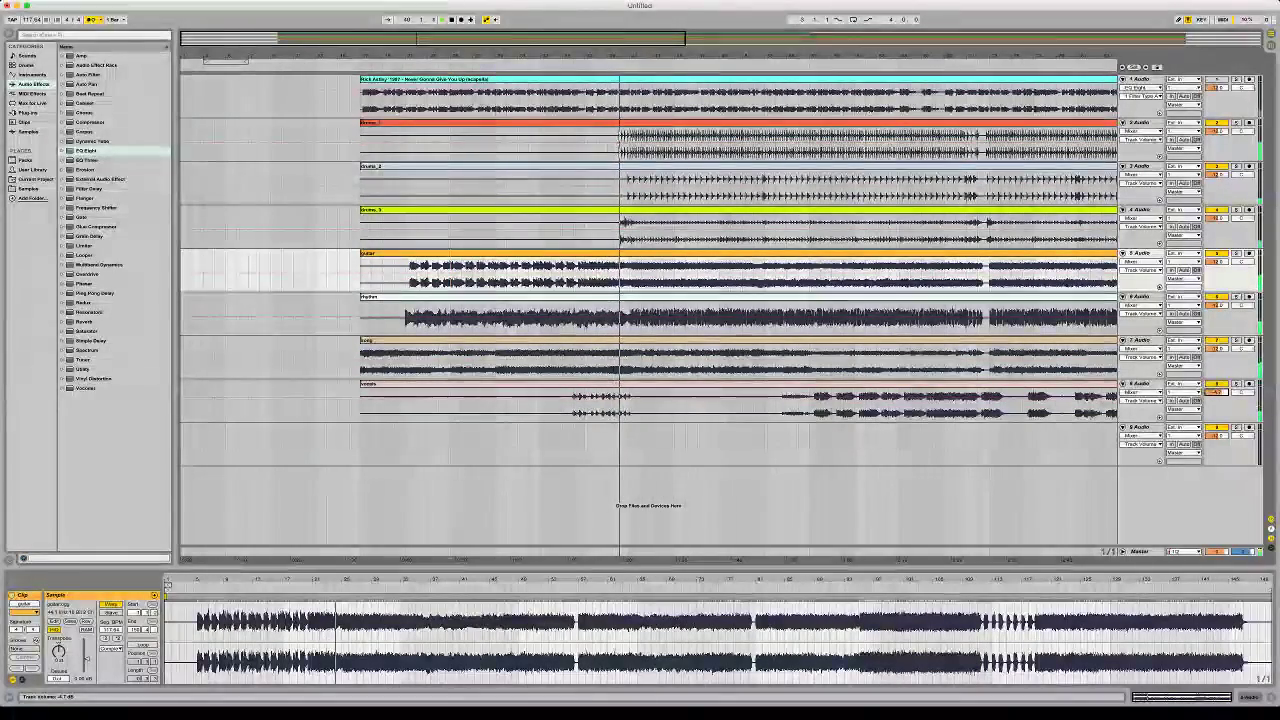
key("super+Tab")
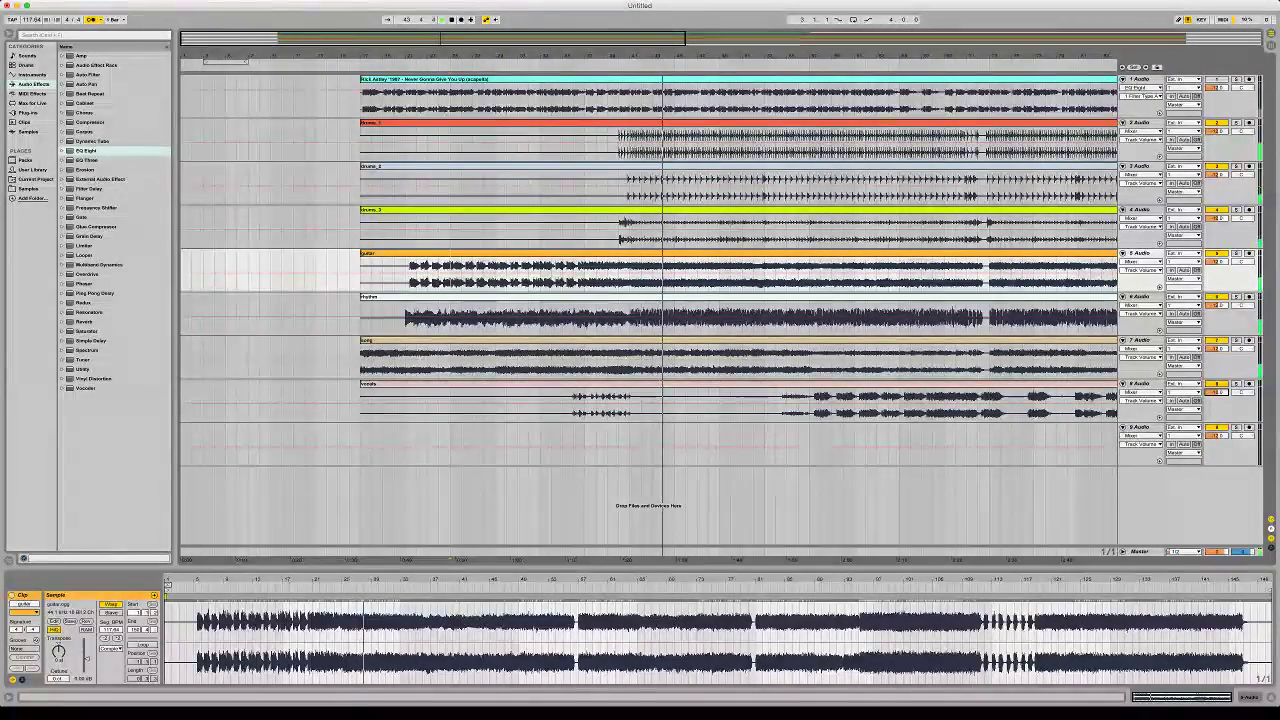
Play the arrangement from just before the drums enter to check their timing against the acapella
scroll(740, 318, "up", 8)
scroll(740, 318, "left", 6)
left_click(516, 146)
key("space")
key("space")
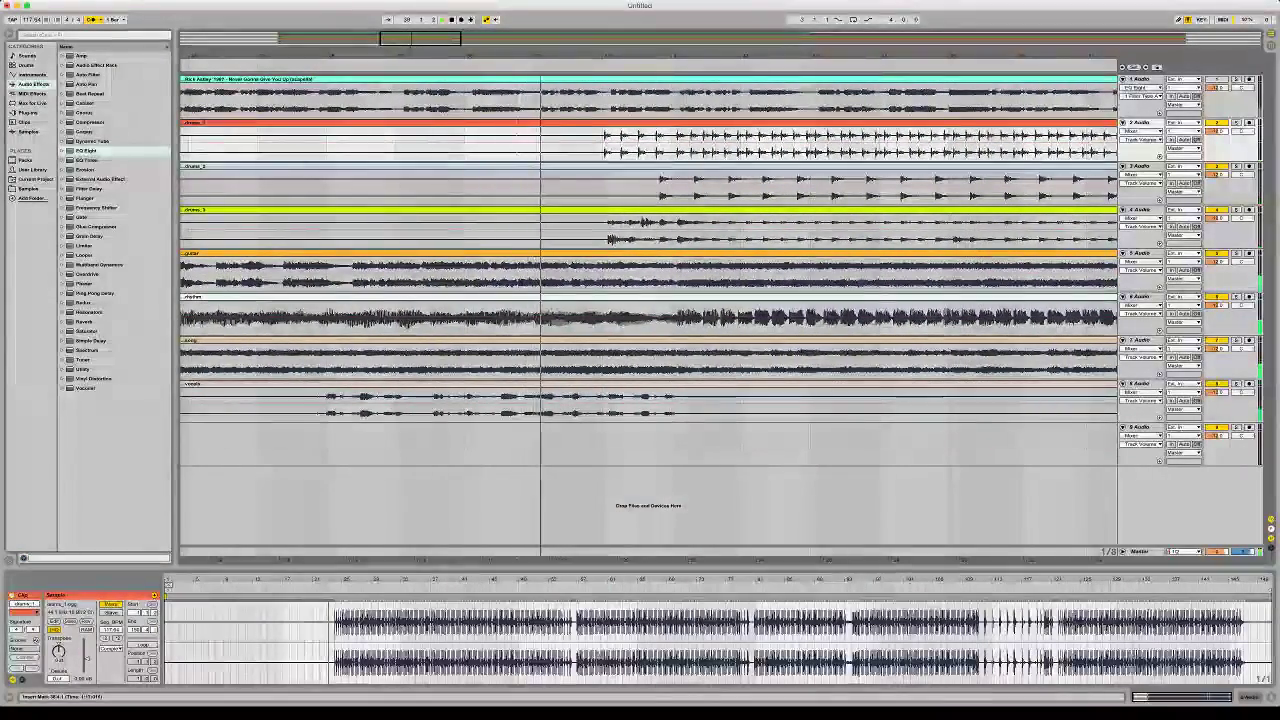
Shift all seven stem clips slightly earlier so the drum hits line up with the beat grid
scroll(648, 318, "up", 6)
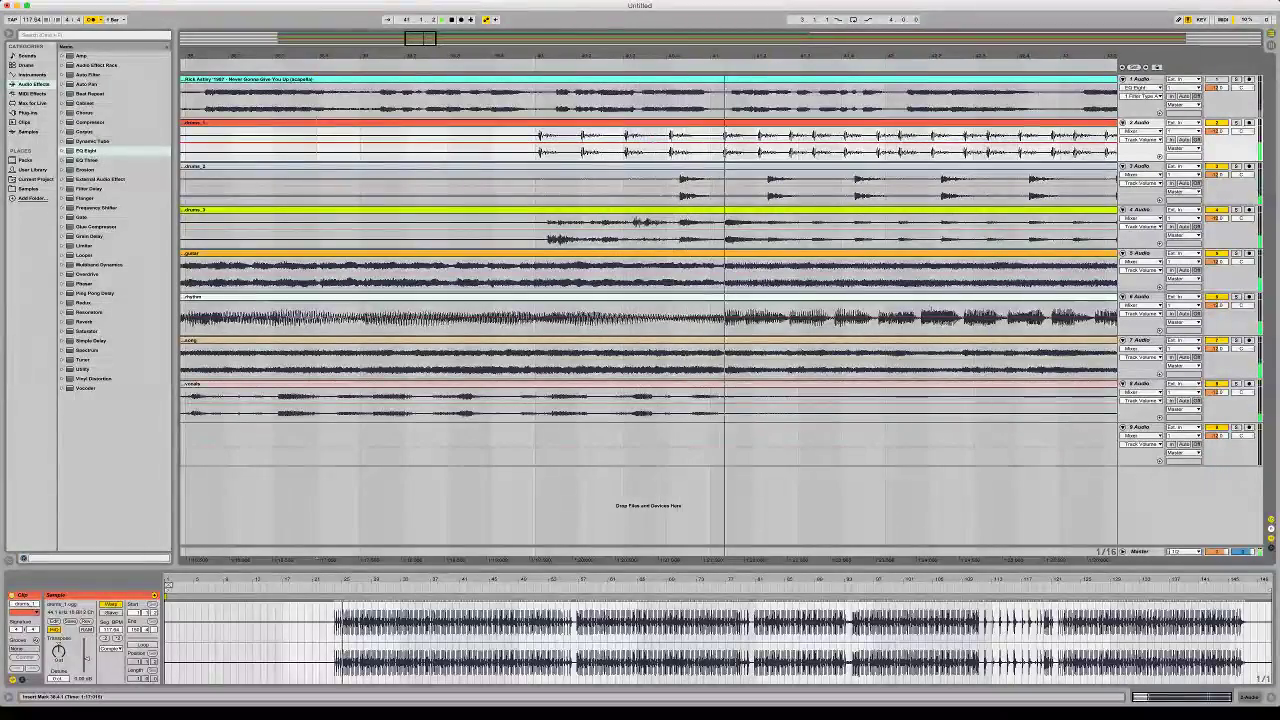
key("super+a")
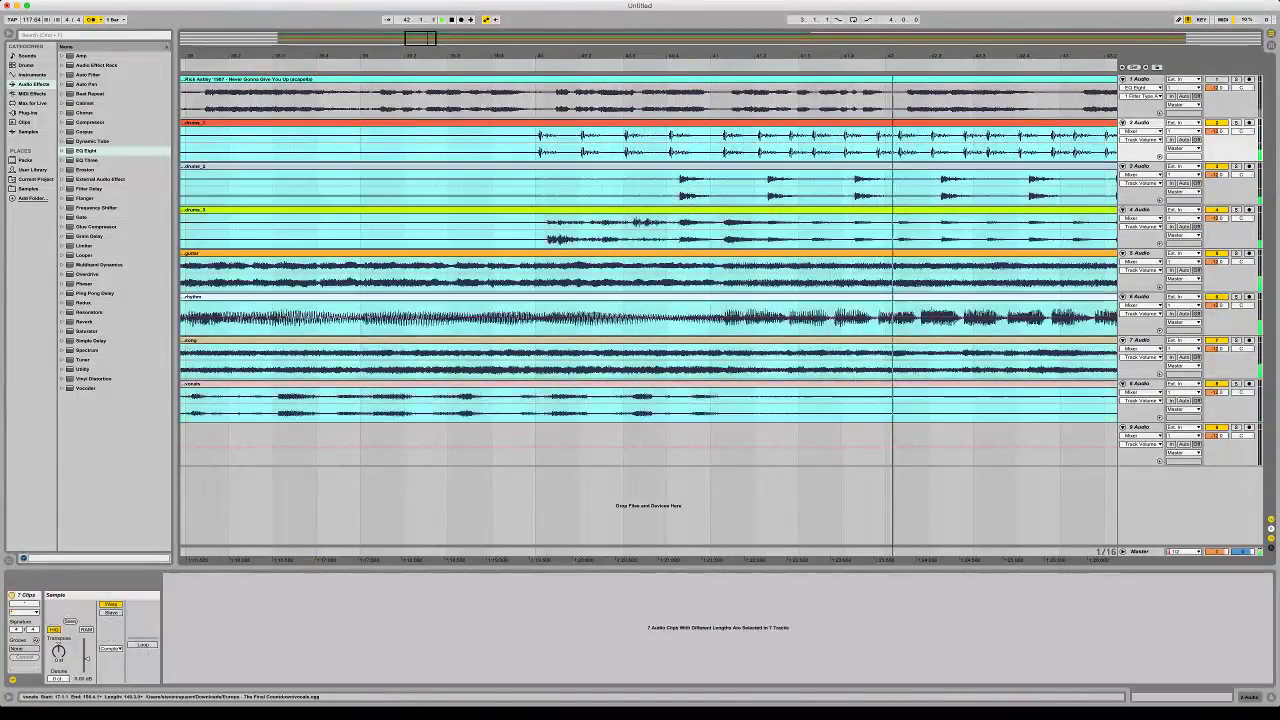
left_click_drag(545, 123, 534, 123)
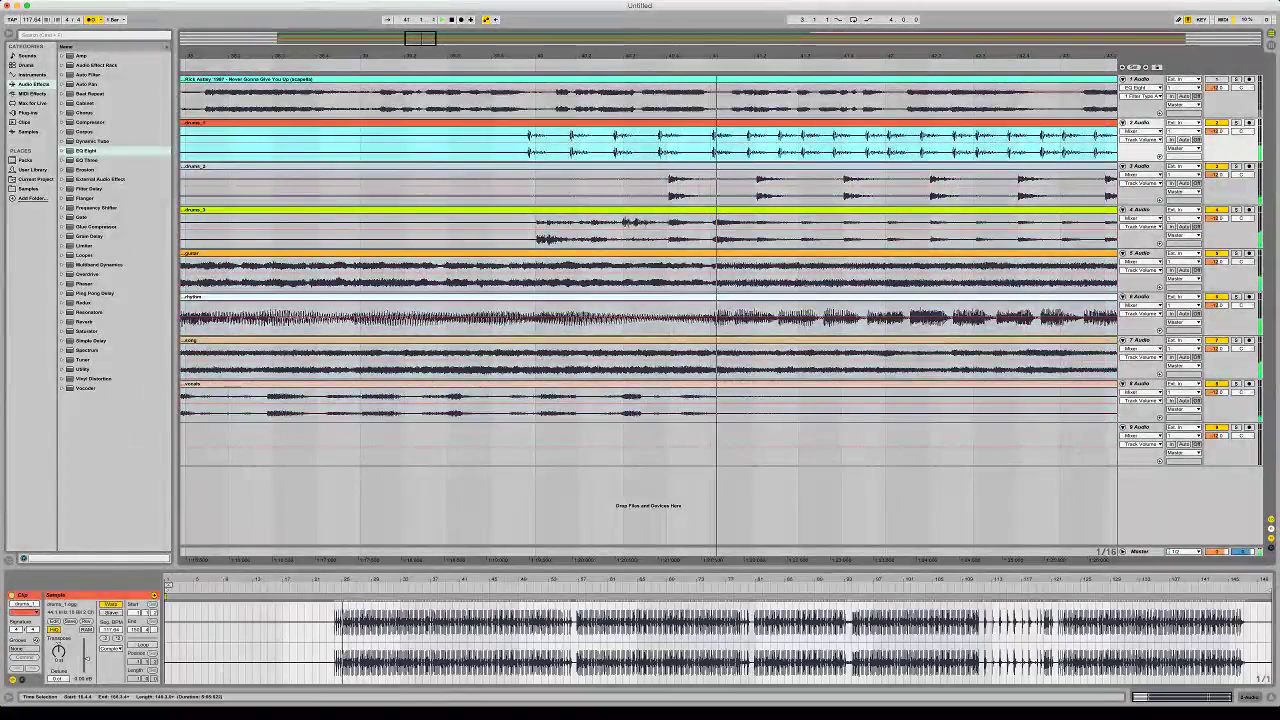
key("super+a")
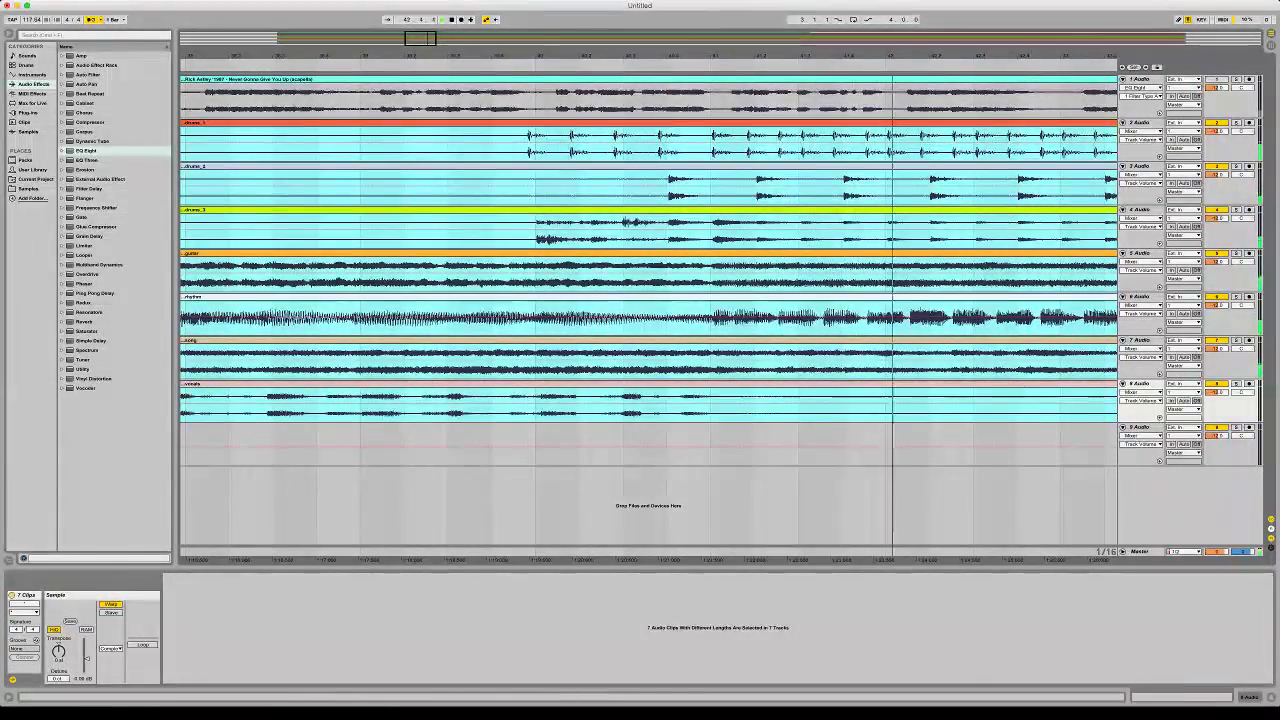
key("plus")
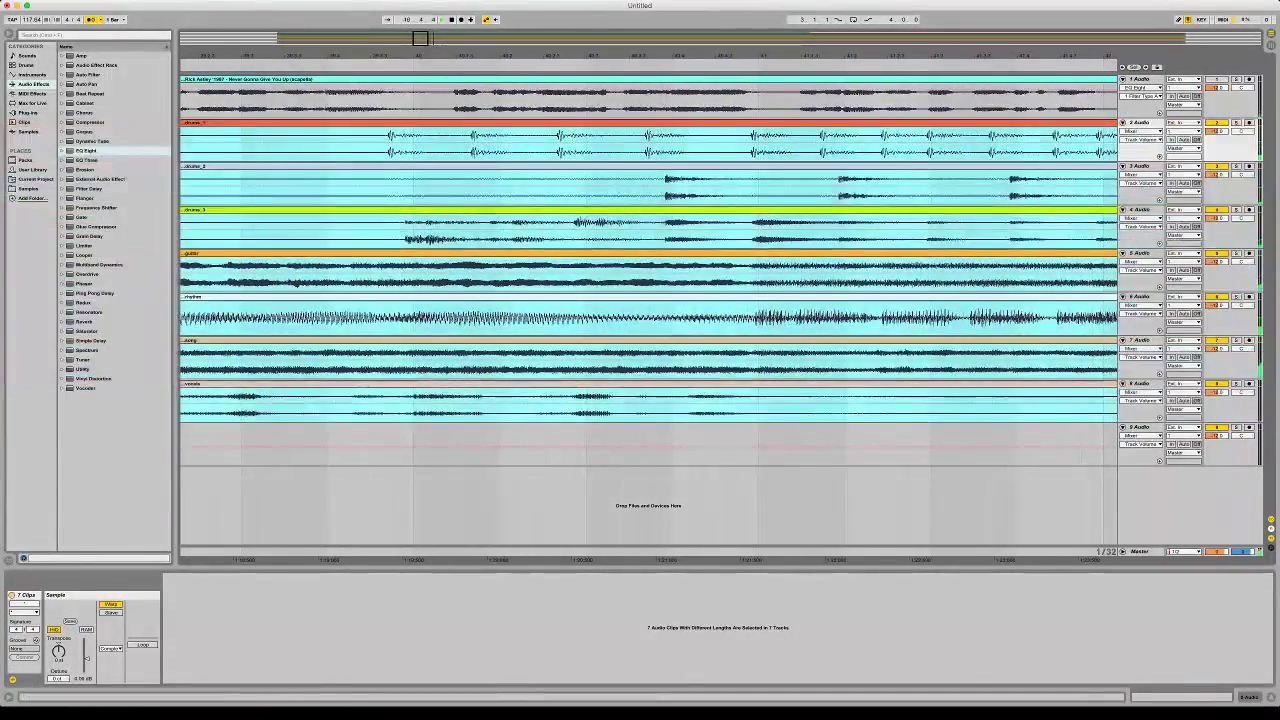
key("plus")
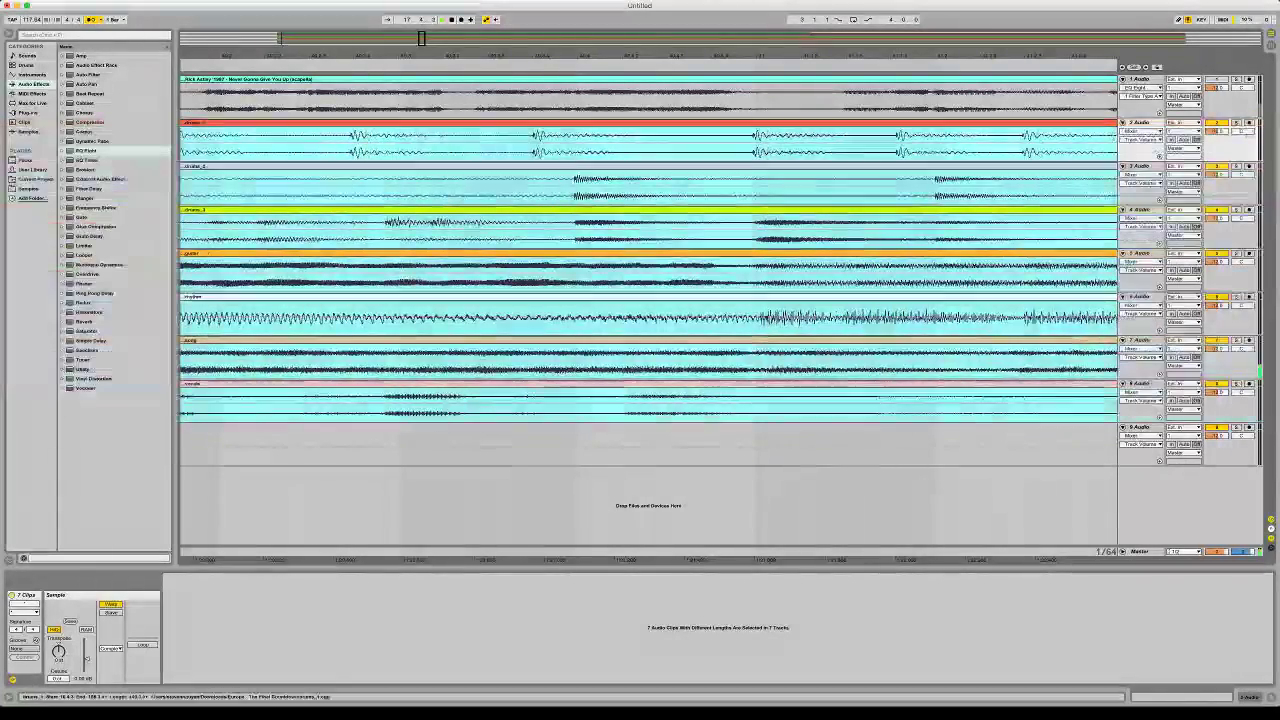
Play from just before bar 41 to check the shifted drums, then review the whole arrangement
left_click(477, 143)
key("space")
key("space")
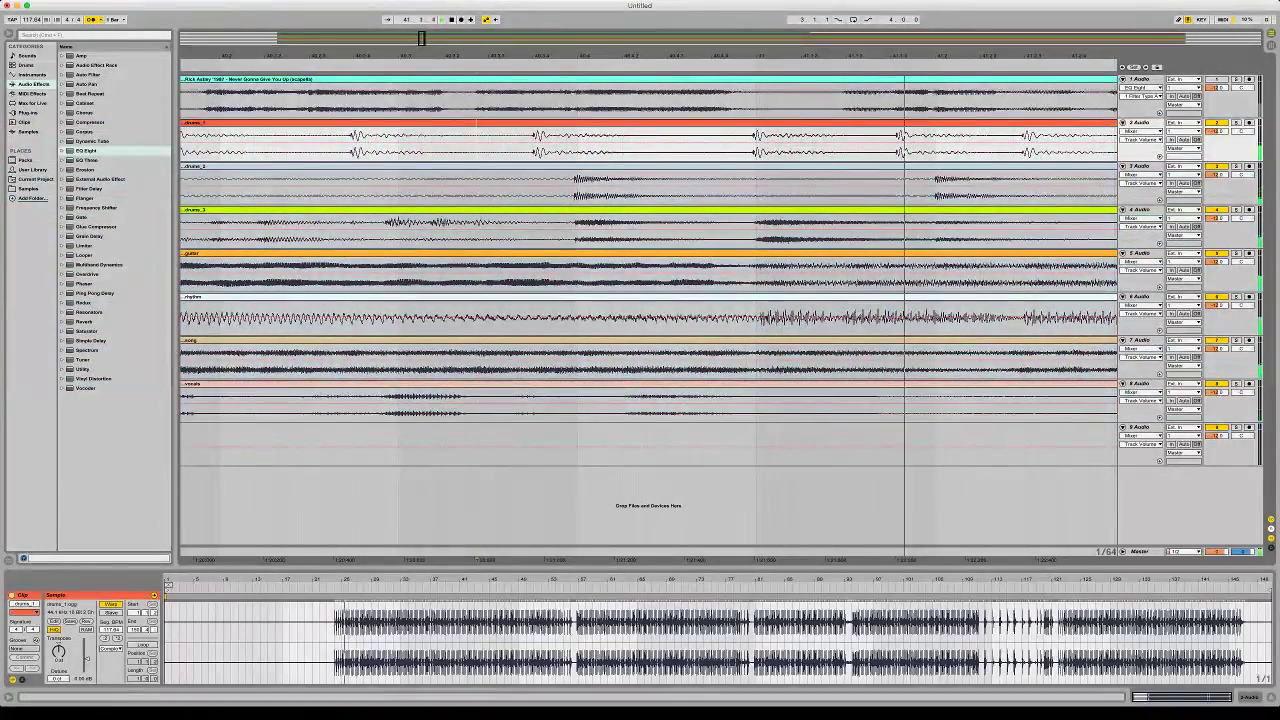
key("minus")
key("minus")
key("minus")
key("minus")
key("minus")
key("minus")
key("minus")
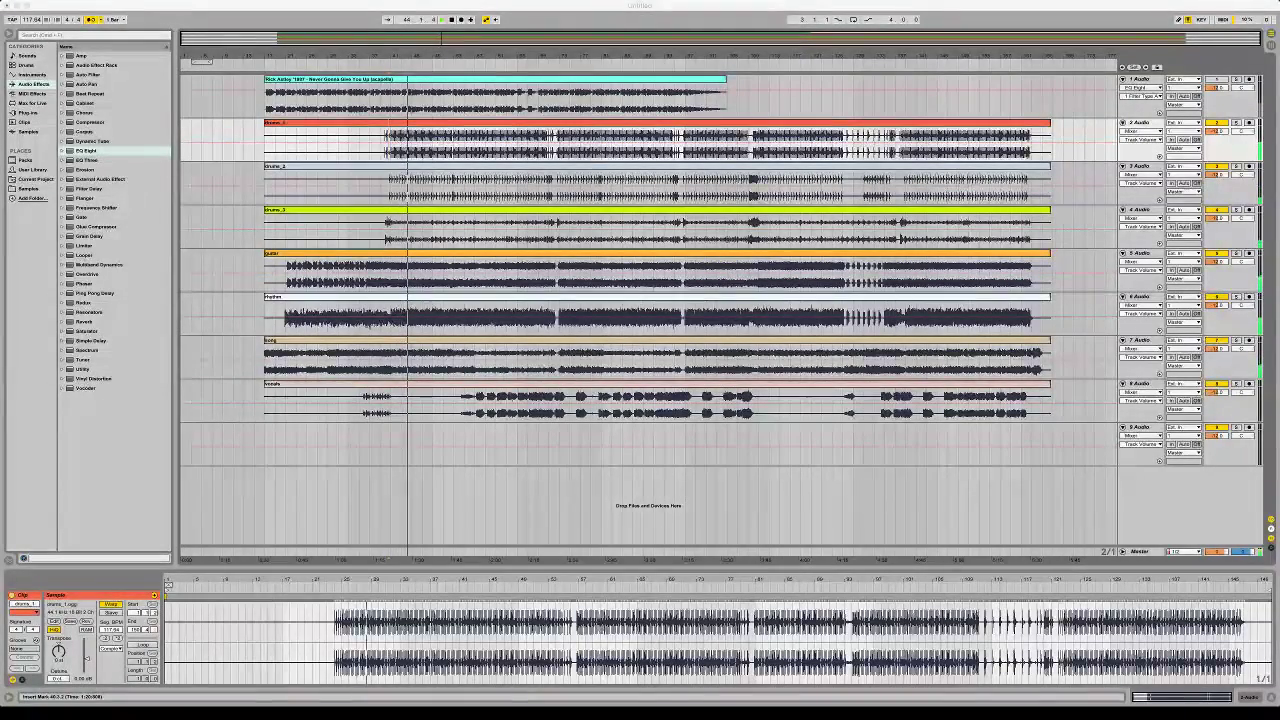
left_click_drag(327, 56, 276, 150)
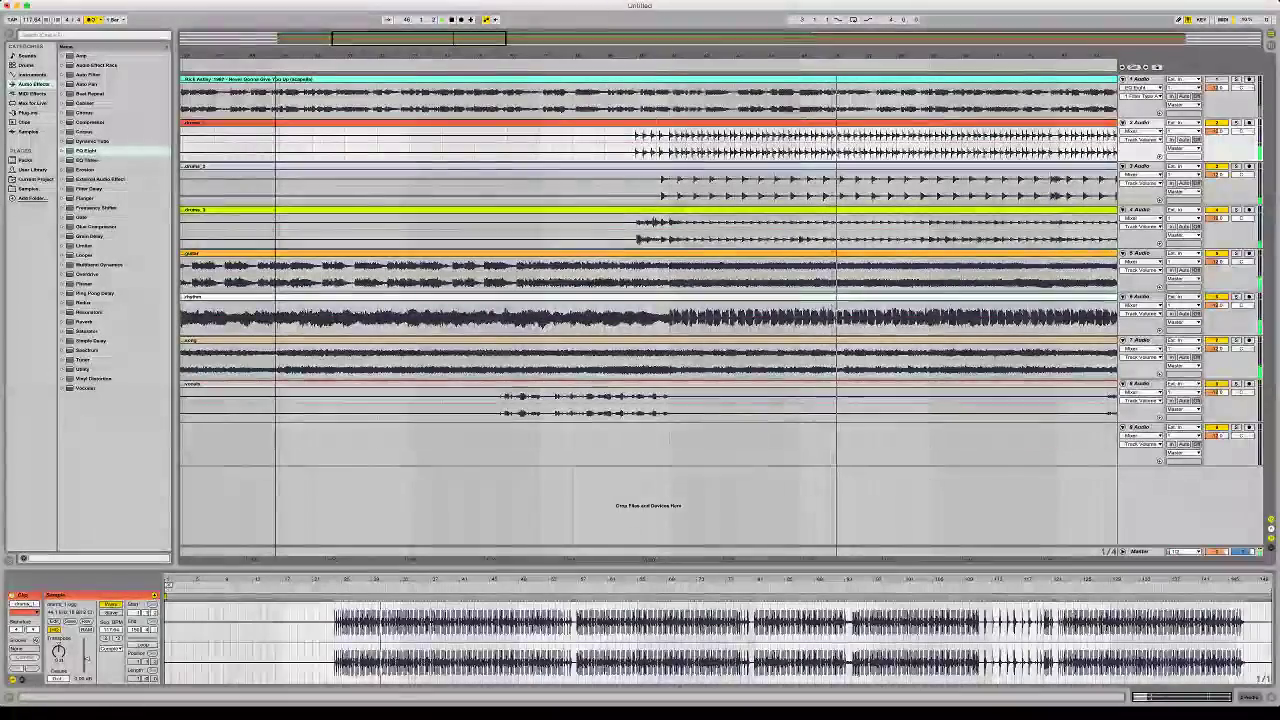
key("minus")
key("minus")
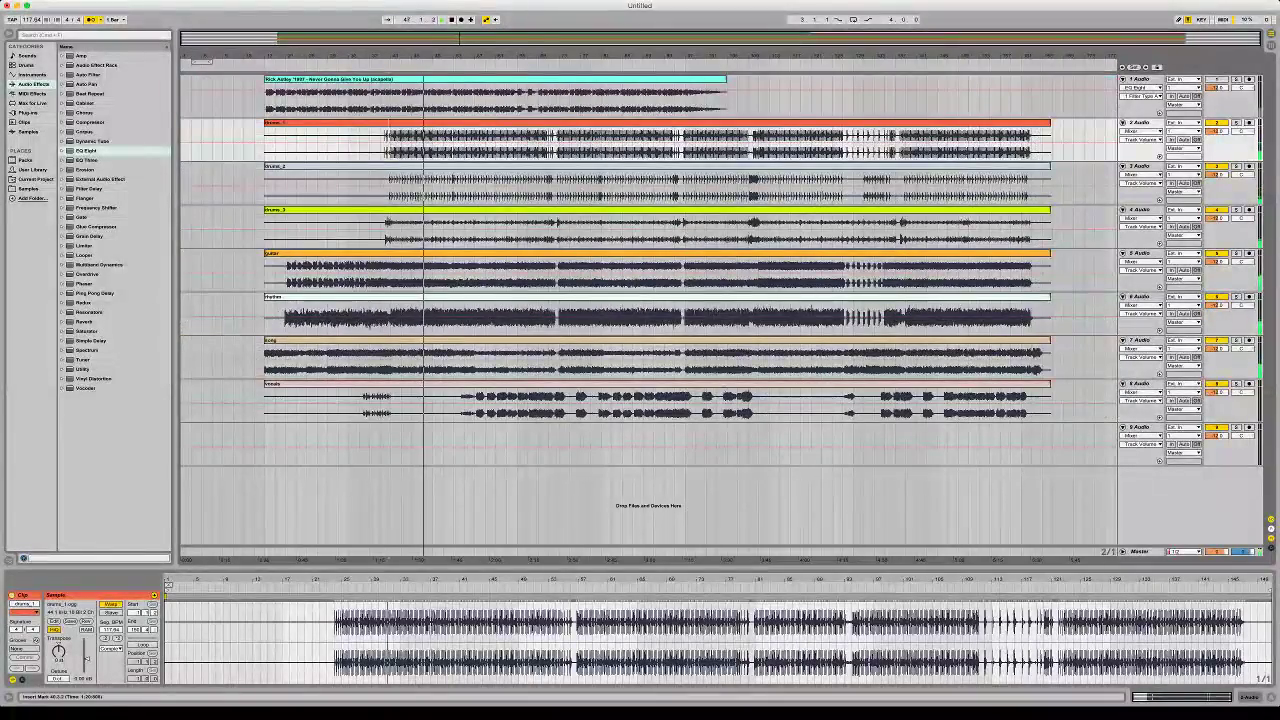
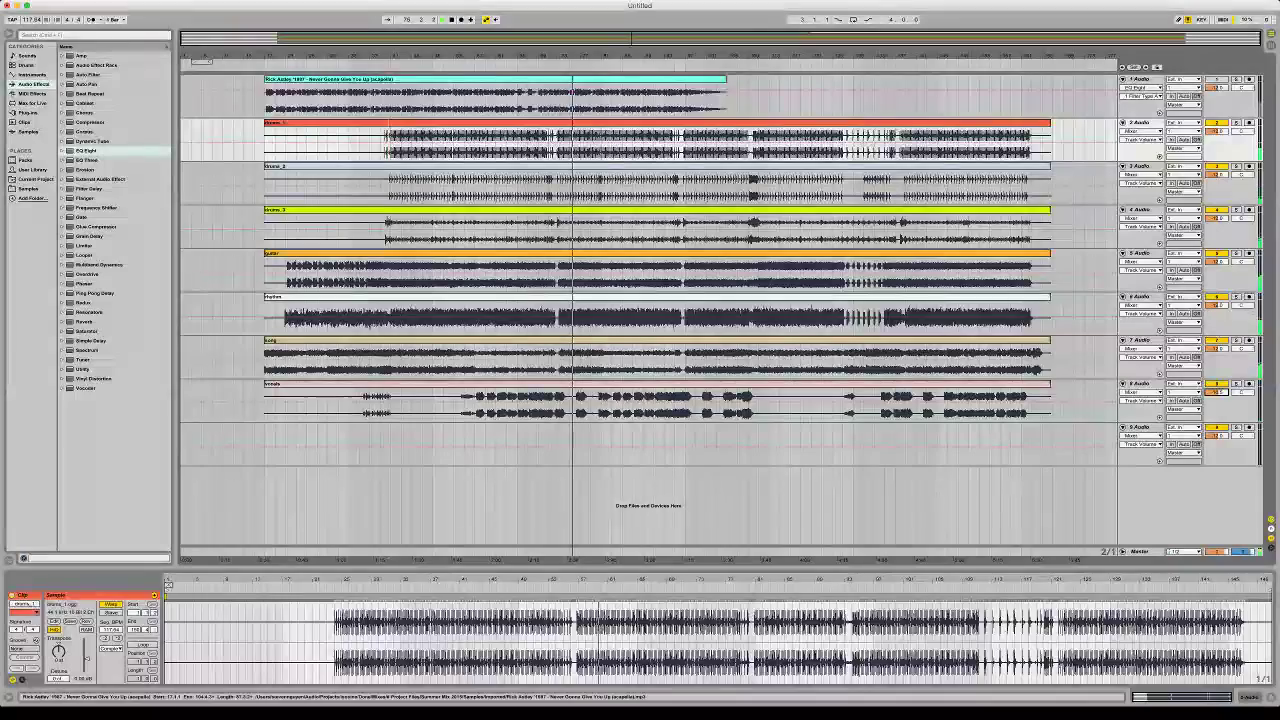
Move the acapella clip to start at bar 57 and adjust the volume of its track
left_click(495, 79)
left_click_drag(495, 79, 705, 79)
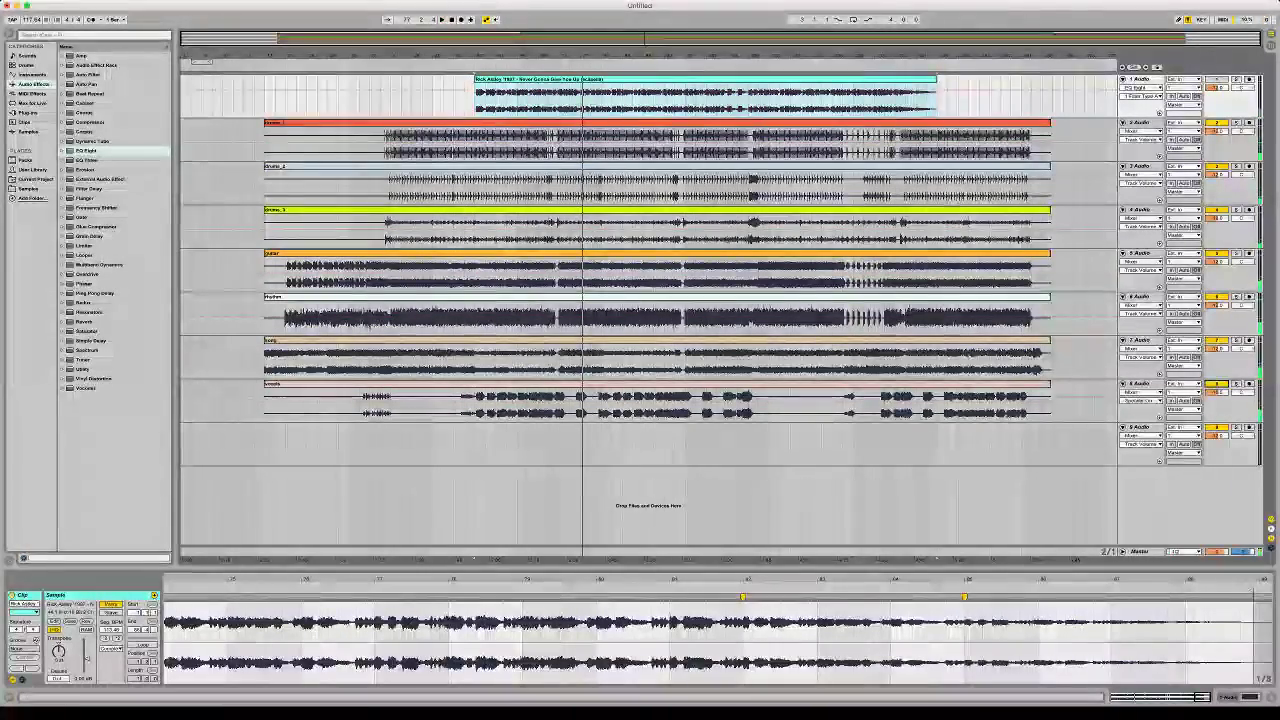
key("space")
left_click_drag(1216, 87, 1216, 74)
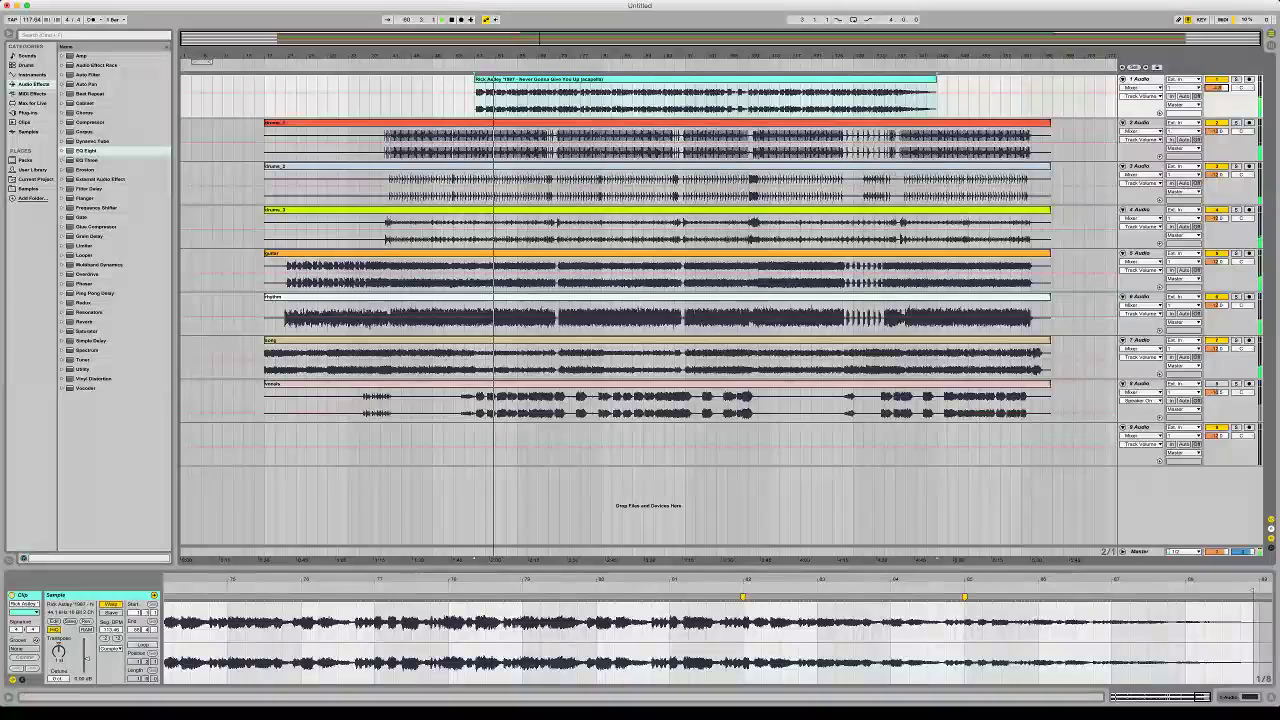
Group the seven stem tracks and cut the group's mid frequencies with EQ Eight
left_click(1140, 384, "shift")
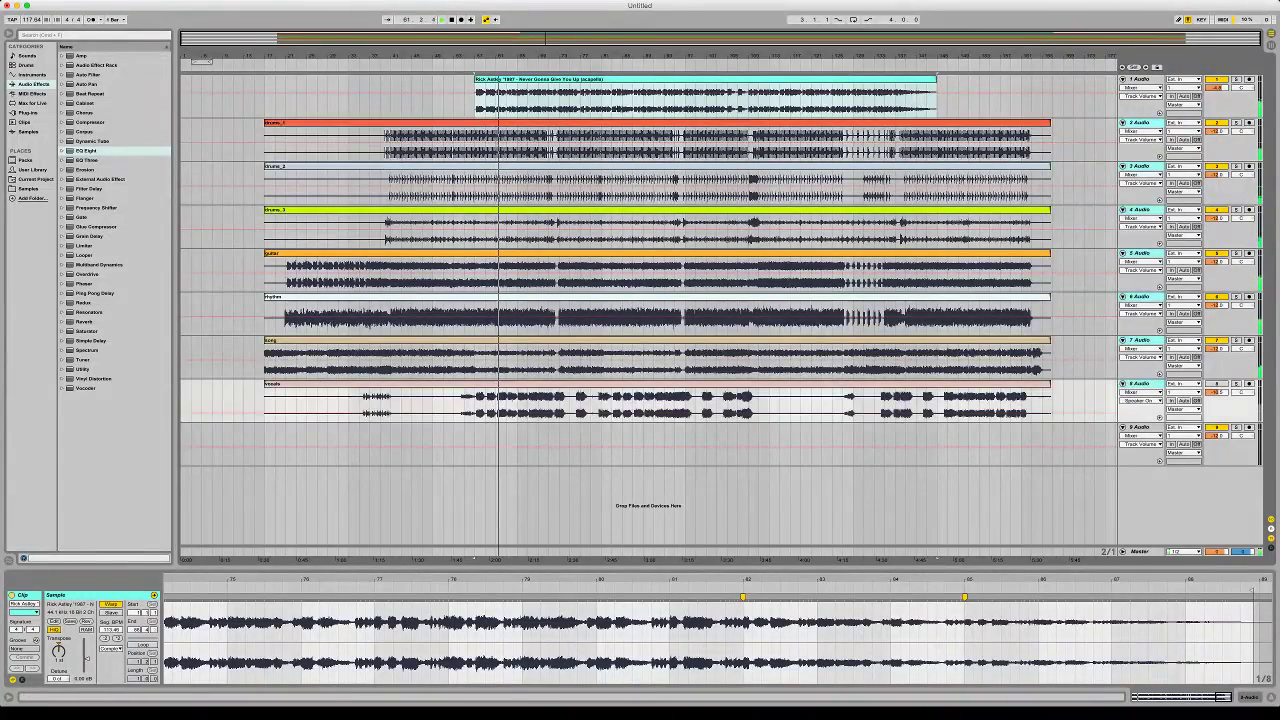
key("super+g")
double_click(87, 151)
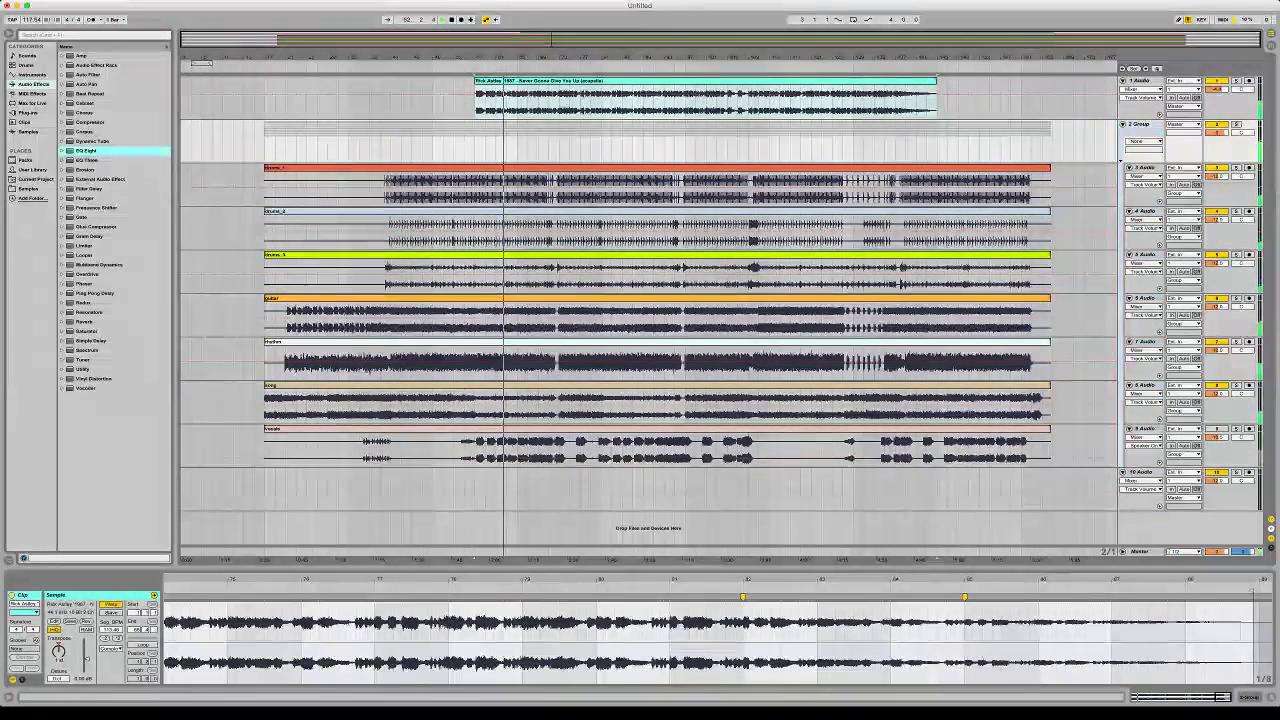
left_click_drag(135, 632, 123, 642)
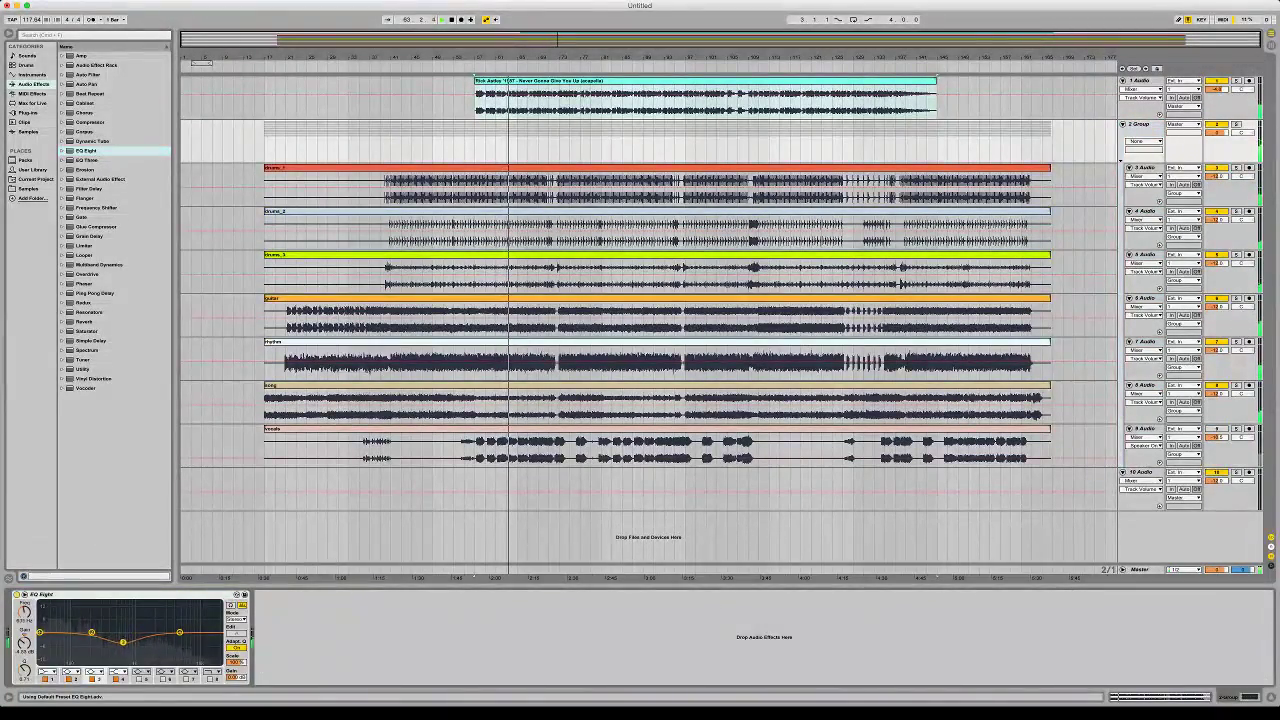
Select the acapella together with all stem clips and access their shared transposition
double_click(700, 81)
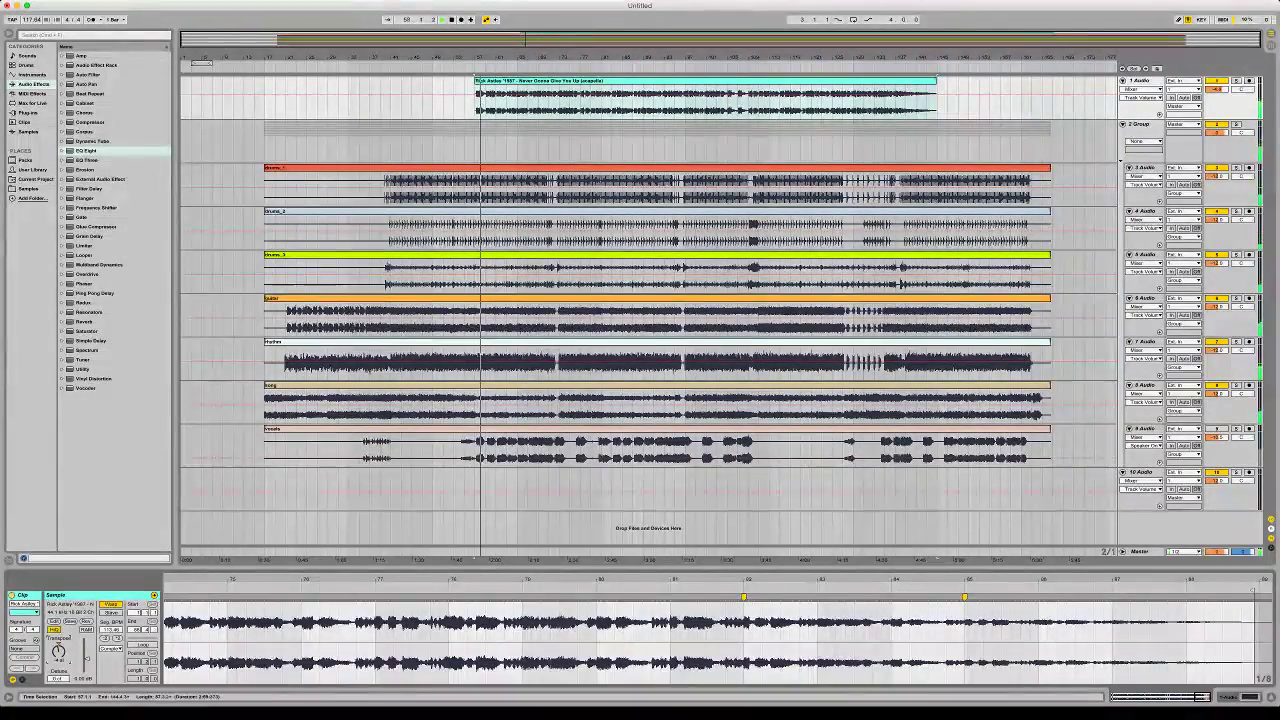
key("super+a")
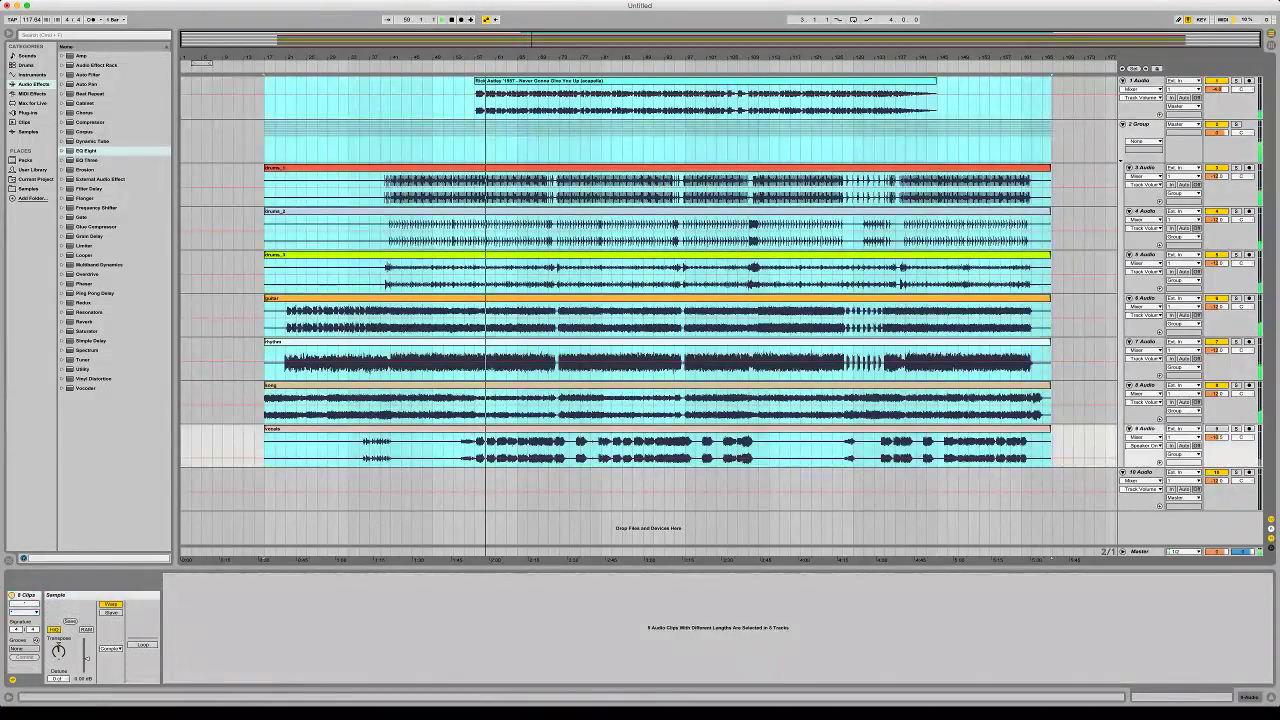
left_click(58, 651)
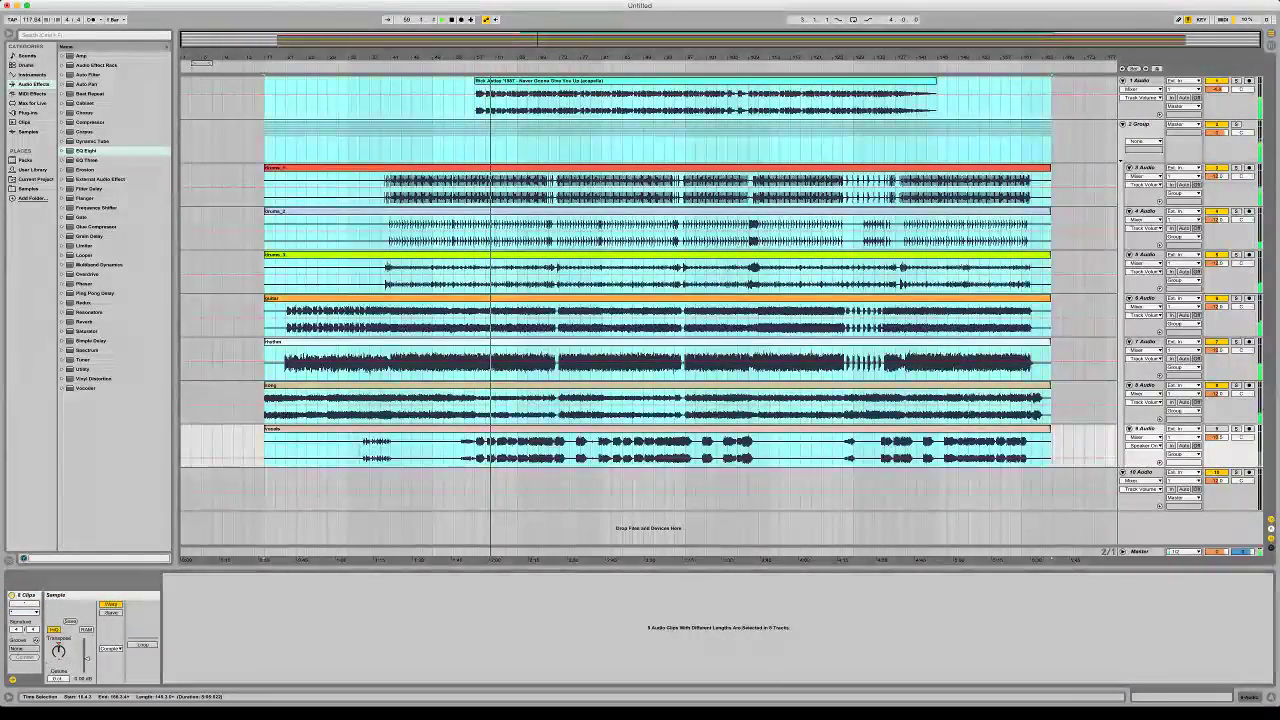
Set the acapella clip's warp mode to Complex Pro
left_click(640, 103)
left_click(640, 81)
left_click(111, 649)
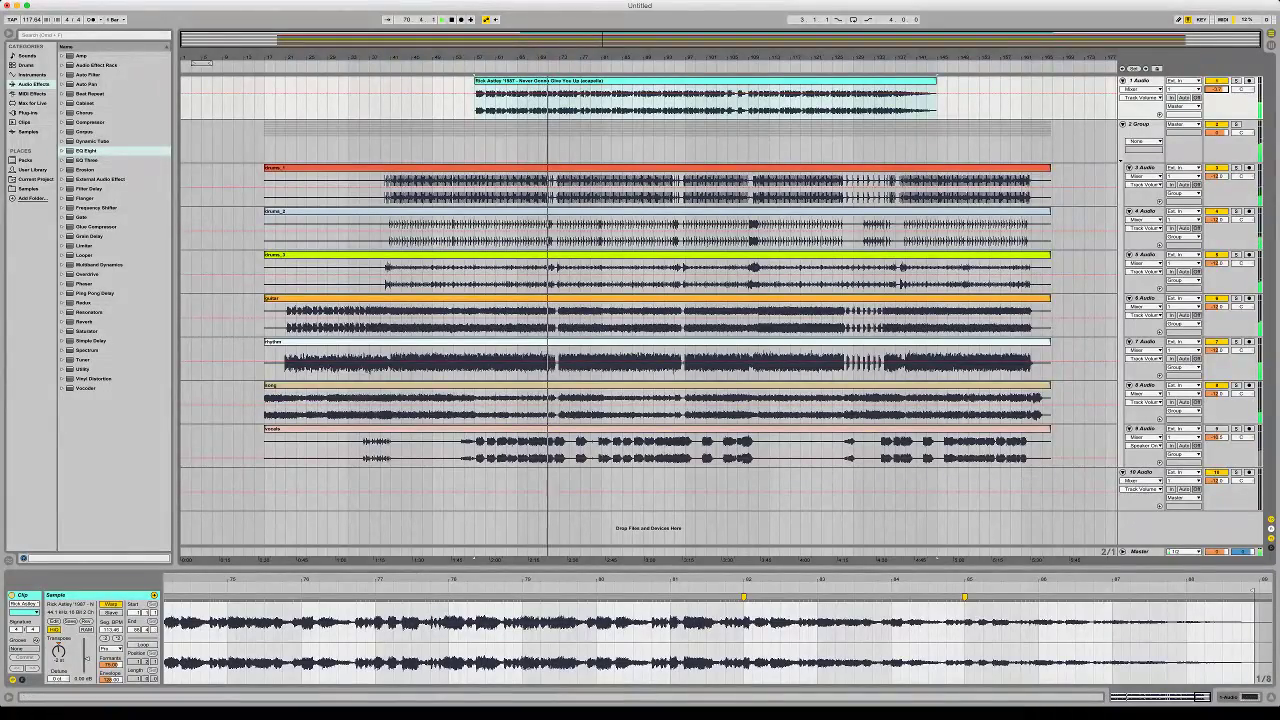
Split the acapella clip at bar 77 and move its second part to start at about bar 86
left_click_drag(517, 57, 514, 134)
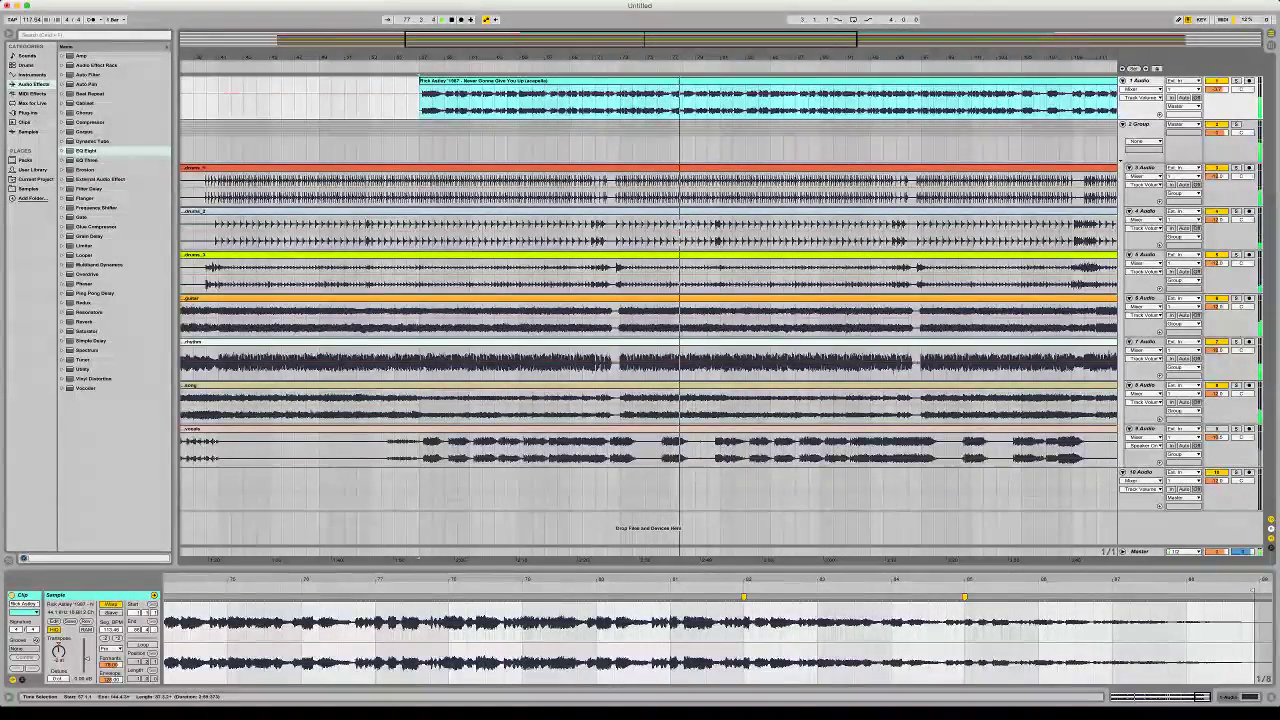
key("super+e")
left_click_drag(700, 81, 813, 81)
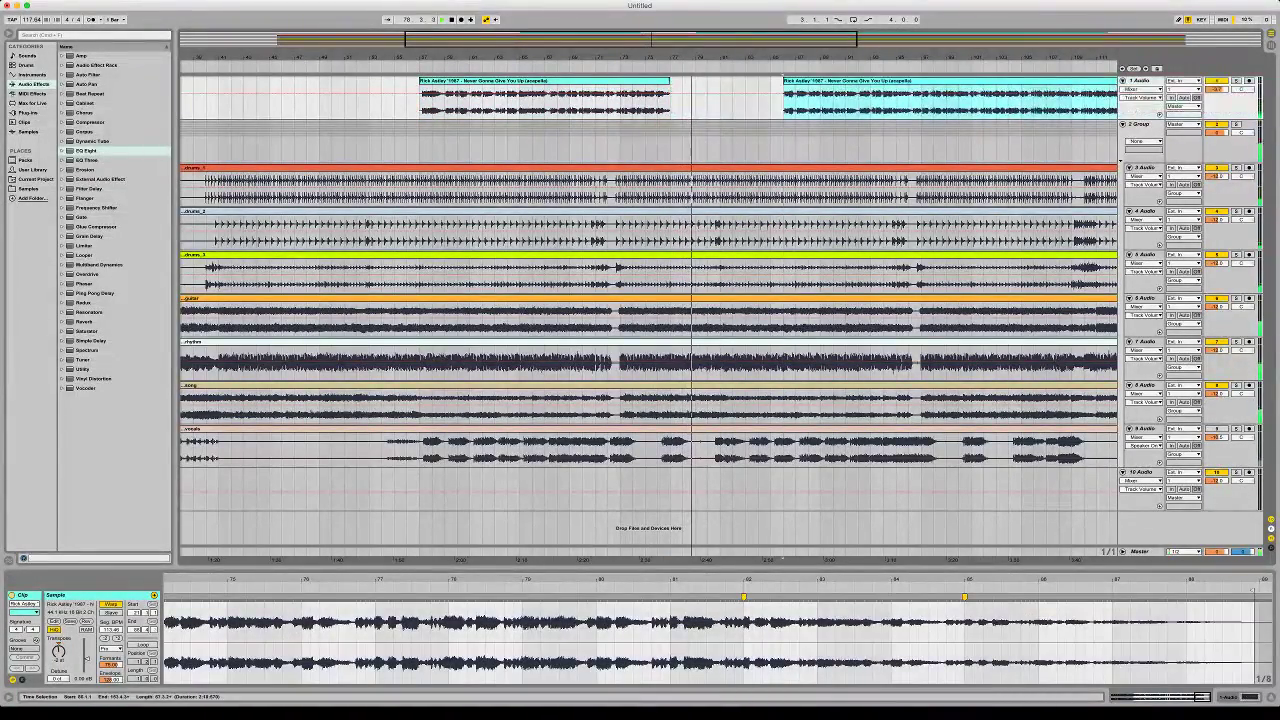
Play the arrangement from the start of the first acapella clip
left_click(420, 100)
key("space")
key("space")
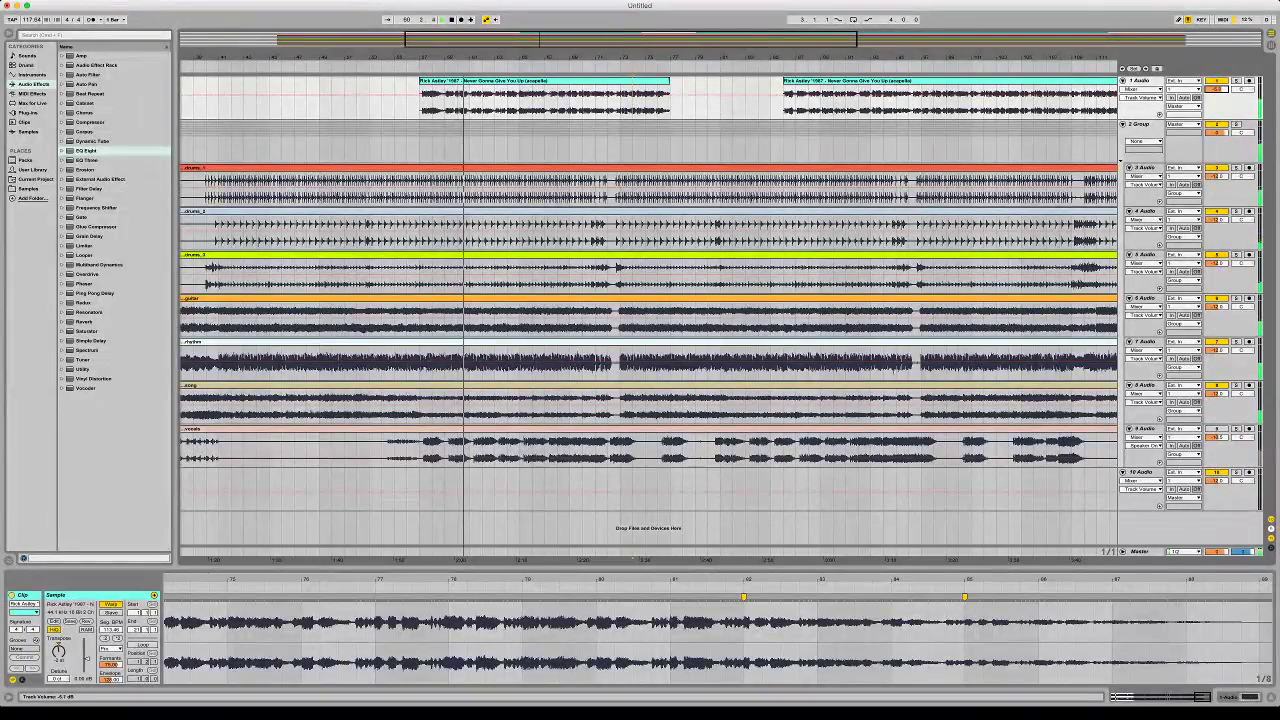
Delete the acapella between 72.4.1 and 77.4.1 and create a fade at the first clip's new end
left_click_drag(770, 57, 1210, 150)
left_click_drag(462, 102, 857, 102)
key("Delete")
key("alt+super+f")
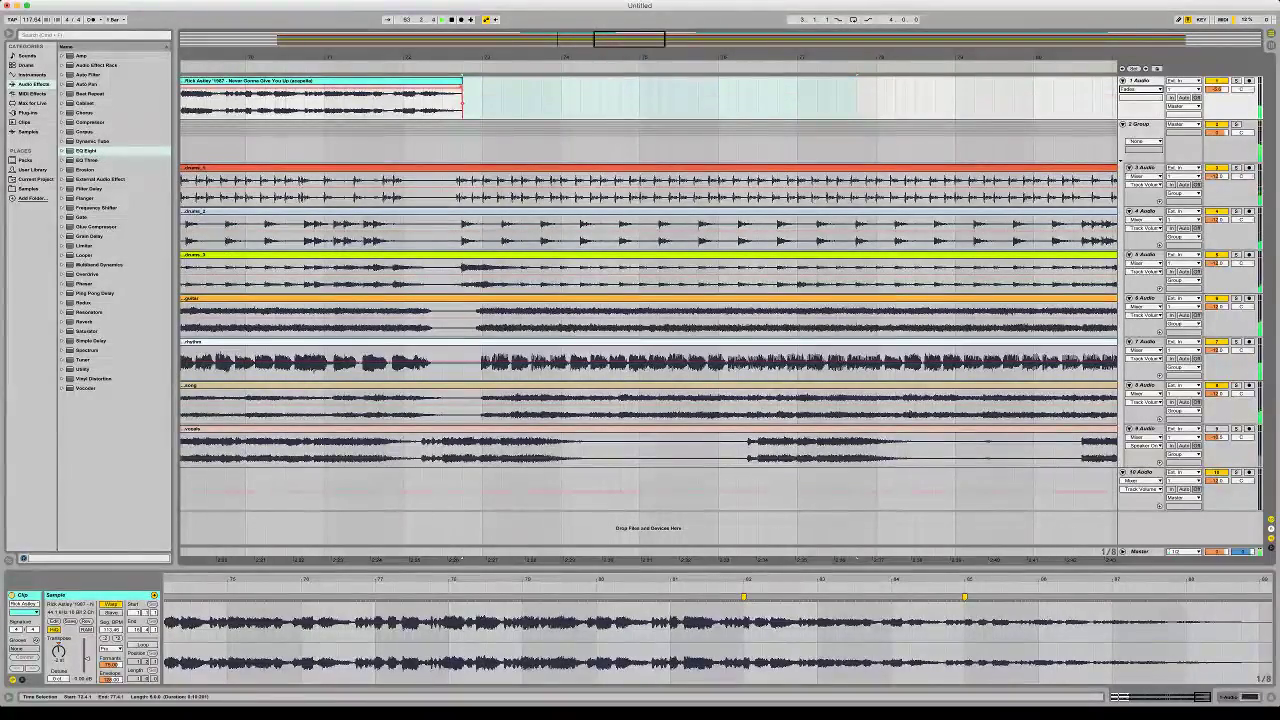
left_click_drag(557, 57, 557, 10)
left_click(475, 102)
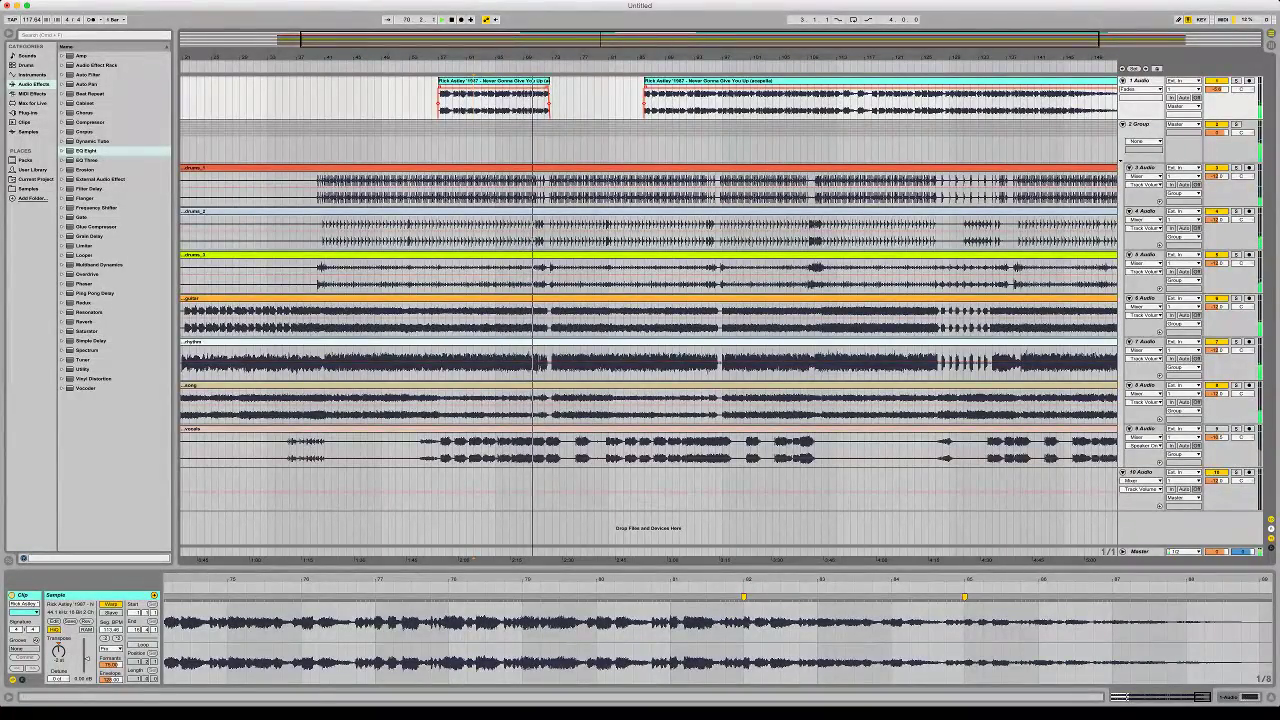
Solo the song stem briefly to hear it alone, and raise its track volume to about -7 dB
left_click_drag(331, 57, 331, 45)
key("minus")
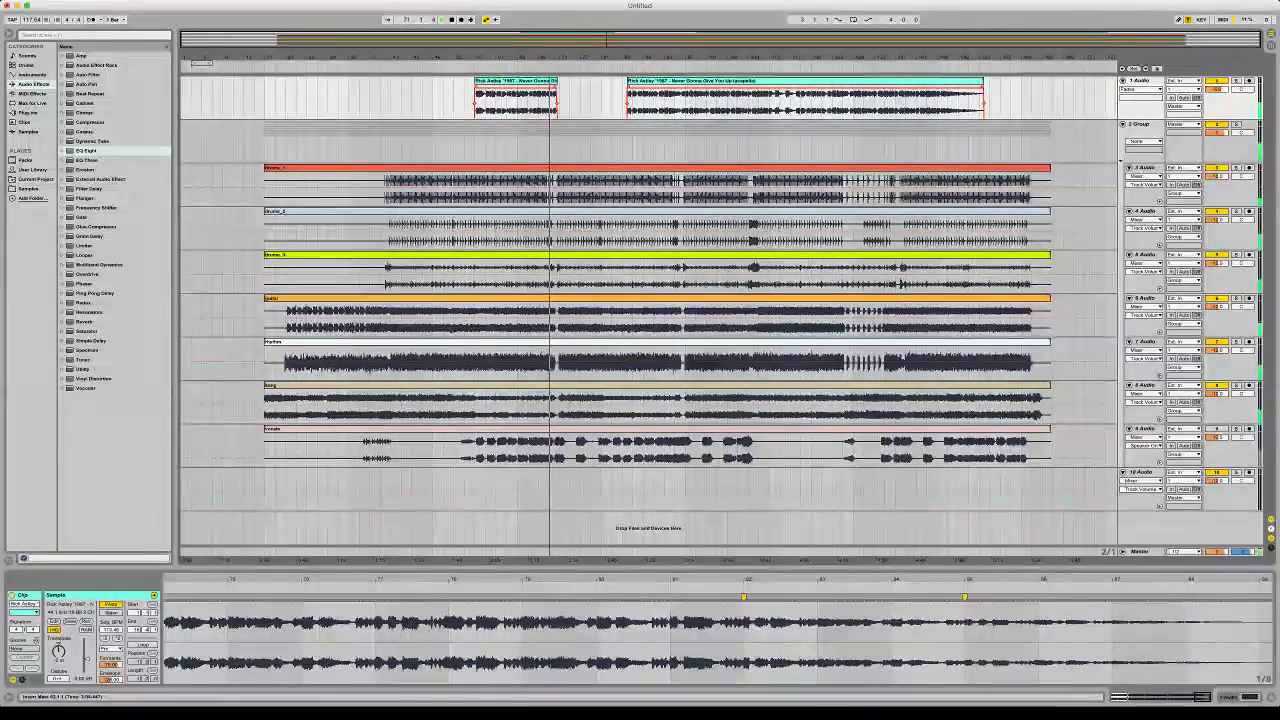
left_click(340, 385)
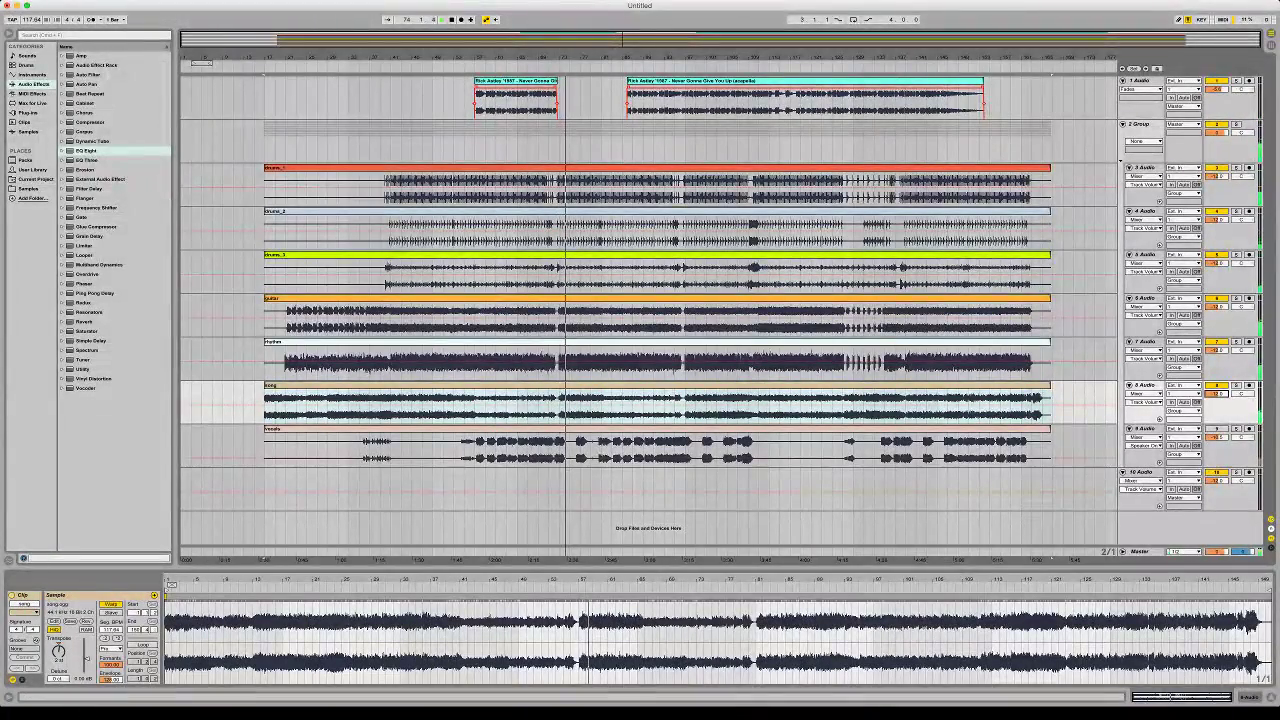
left_click(1236, 385)
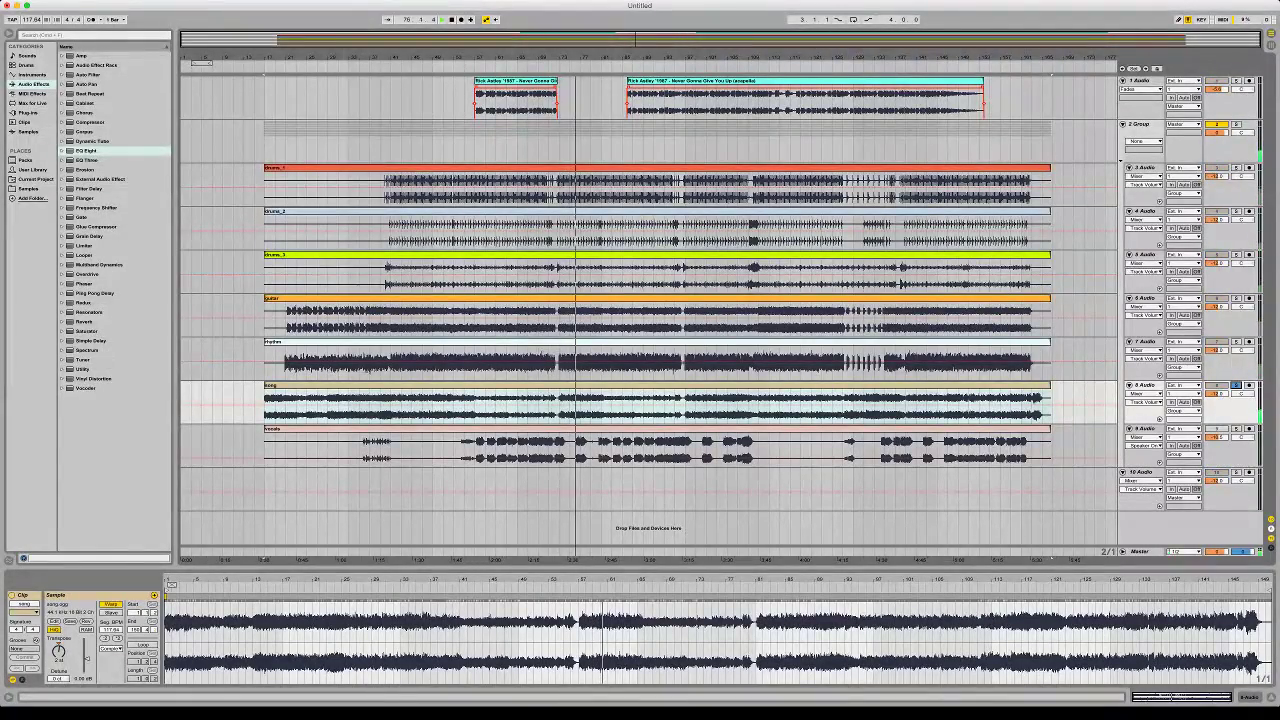
left_click(1236, 385)
left_click_drag(1216, 394, 1216, 384)
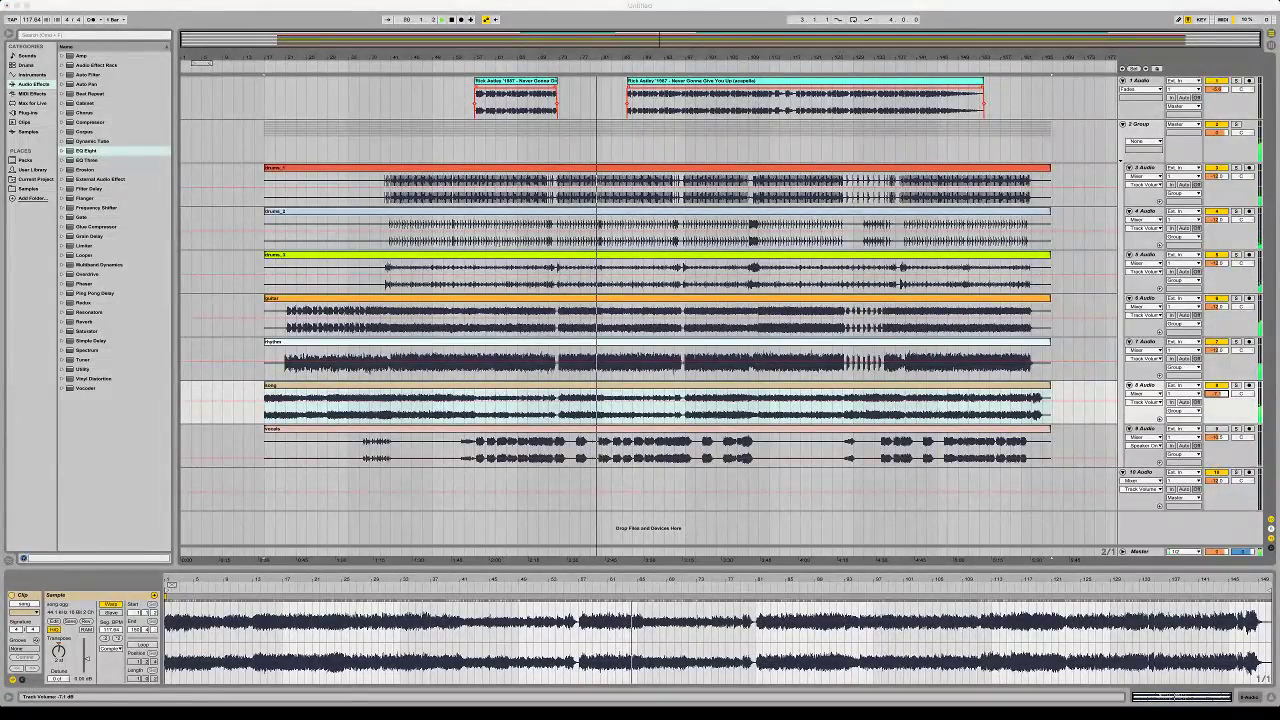
Move the second acapella clip earlier so it starts at about bar 81, and play the arrangement to check its timing
left_click_drag(557, 57, 557, 97)
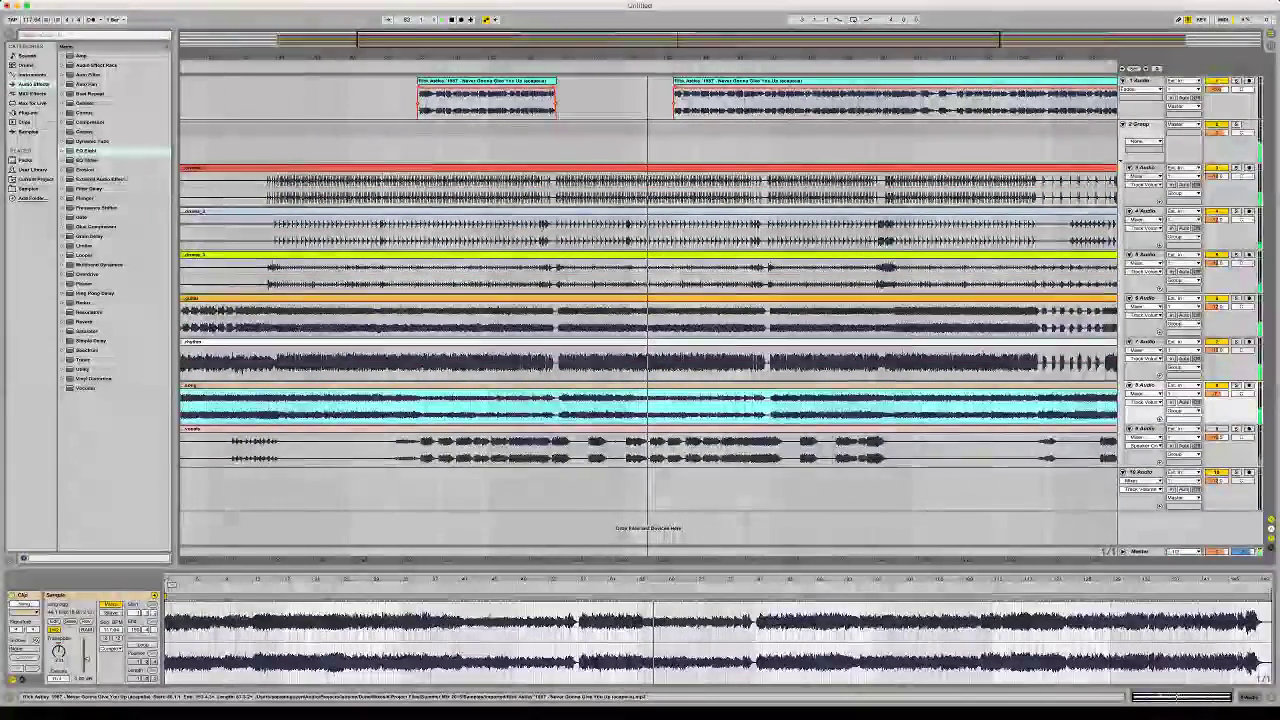
left_click(715, 81)
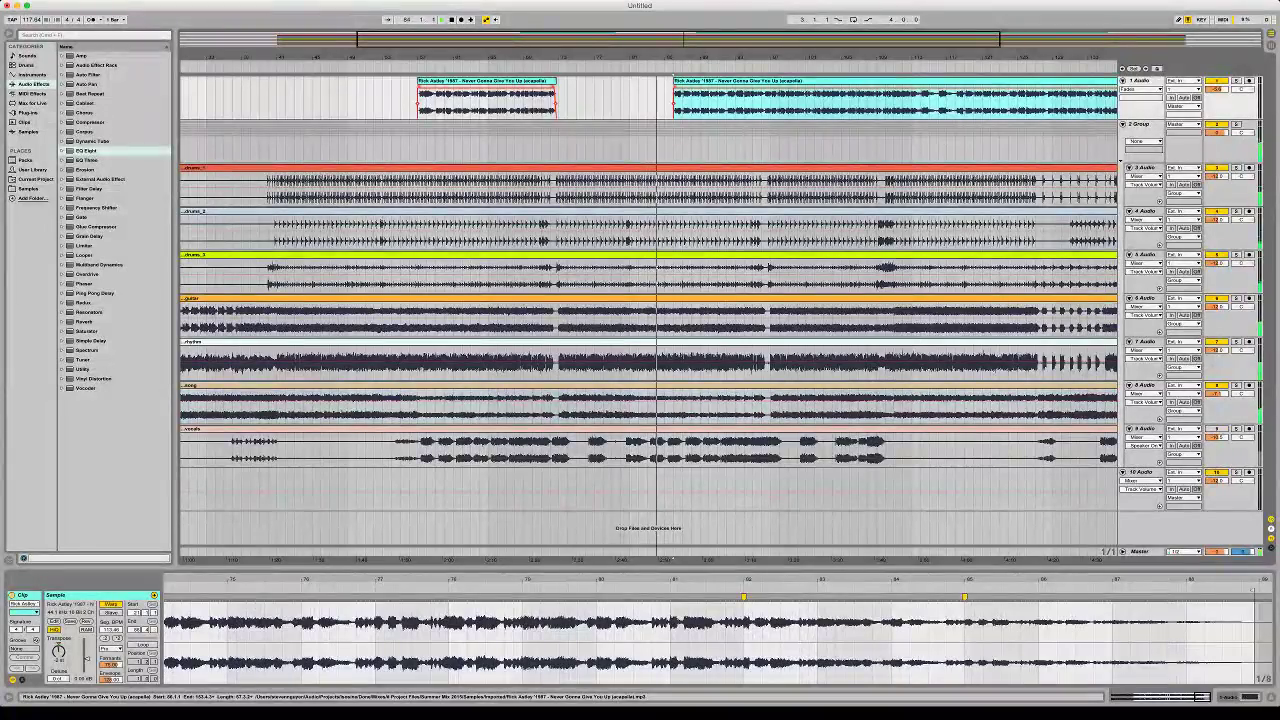
left_click_drag(715, 81, 671, 81)
key("space")
key("space")
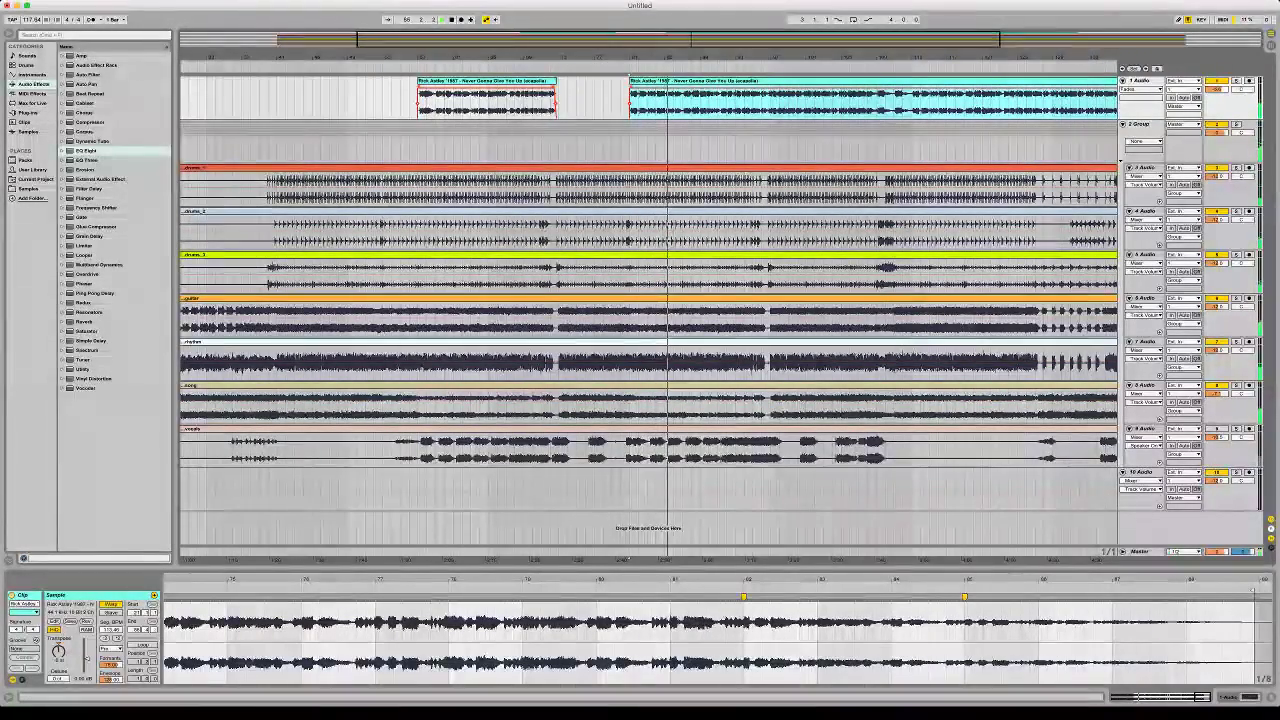
Delete the section of the second acapella clip between 96.4.1 and 99.1.1
left_click_drag(289, 57, 291, 30)
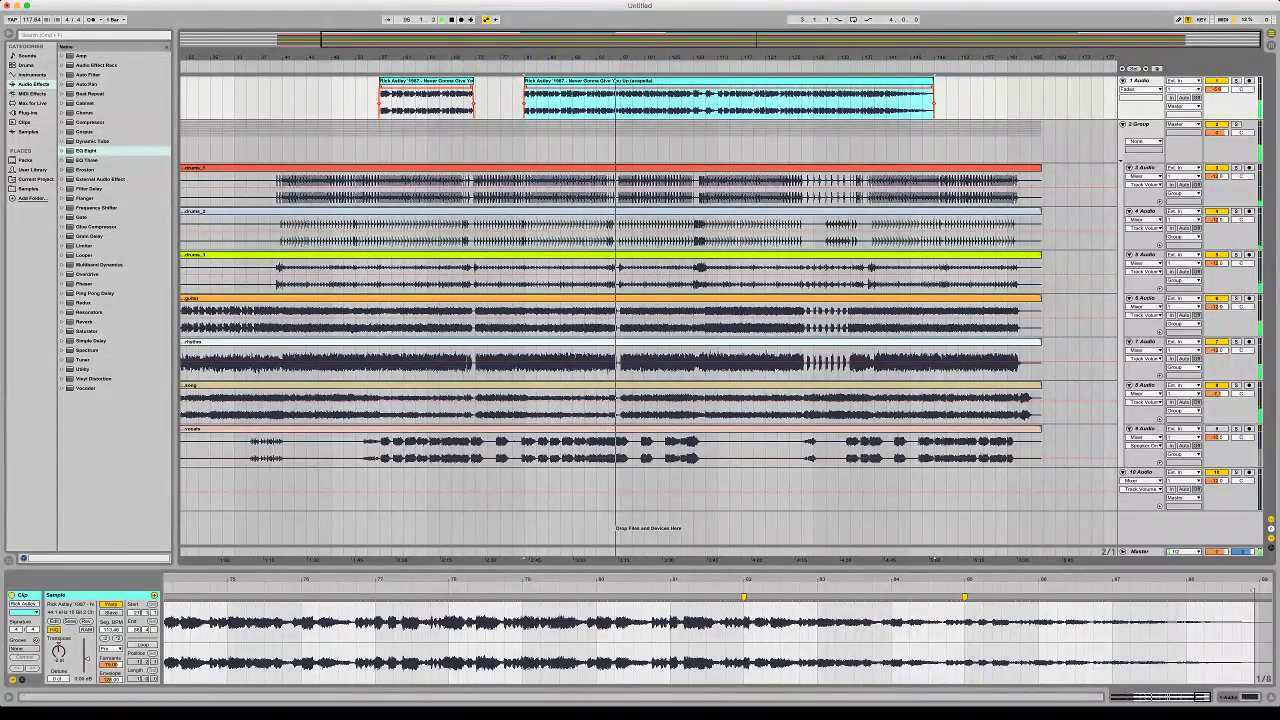
scroll(514, 290, "up", 8)
scroll(514, 290, "right", 4)
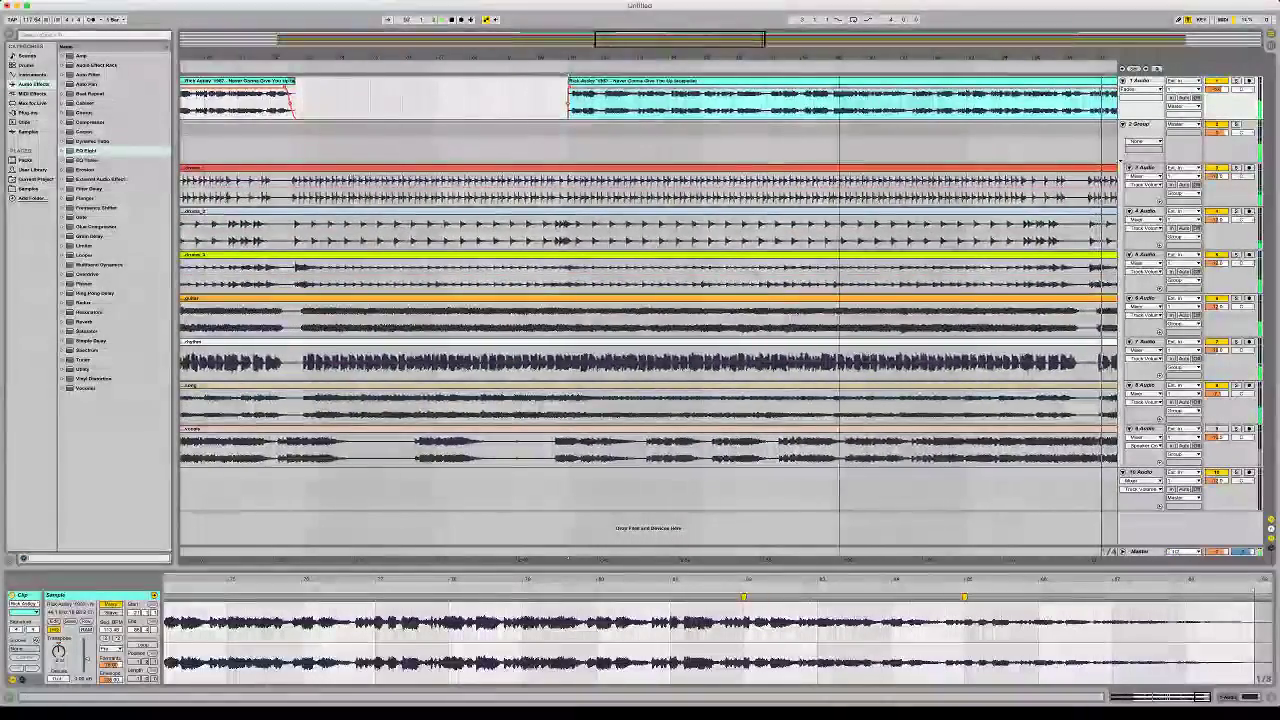
left_click(711, 67)
left_click_drag(820, 102, 895, 102)
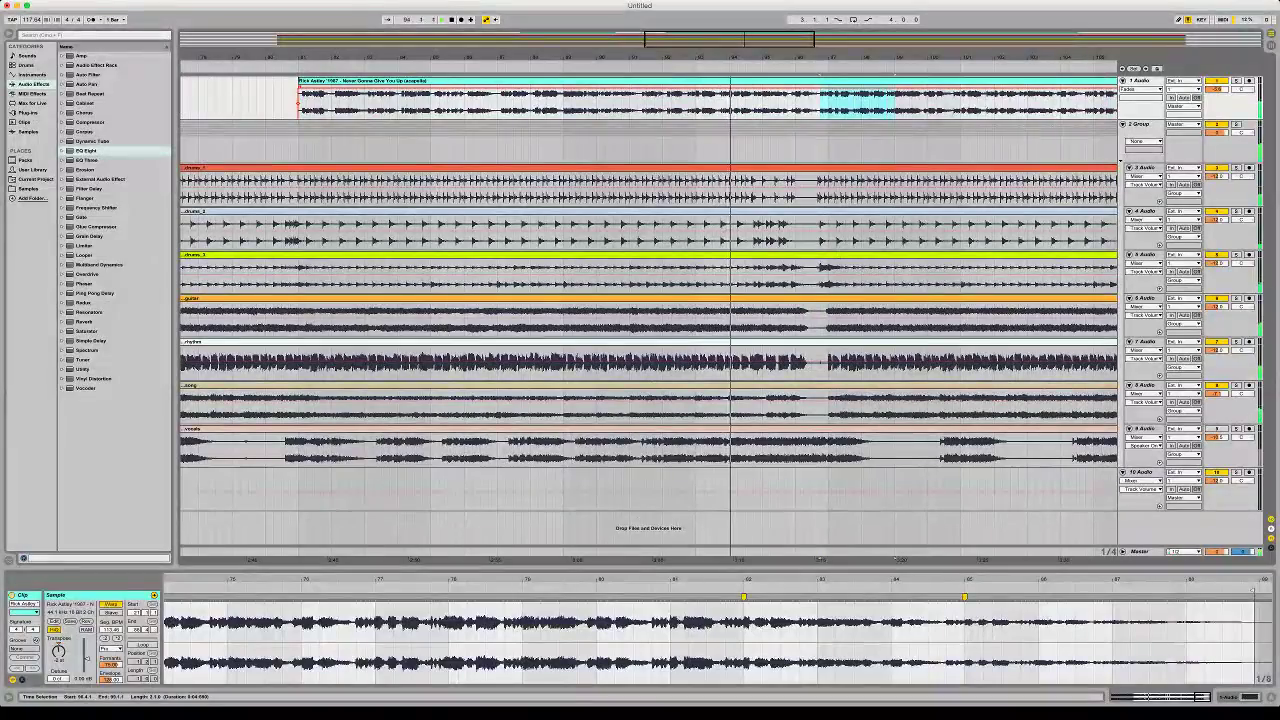
key("Delete")
left_click_drag(820, 57, 793, 42)
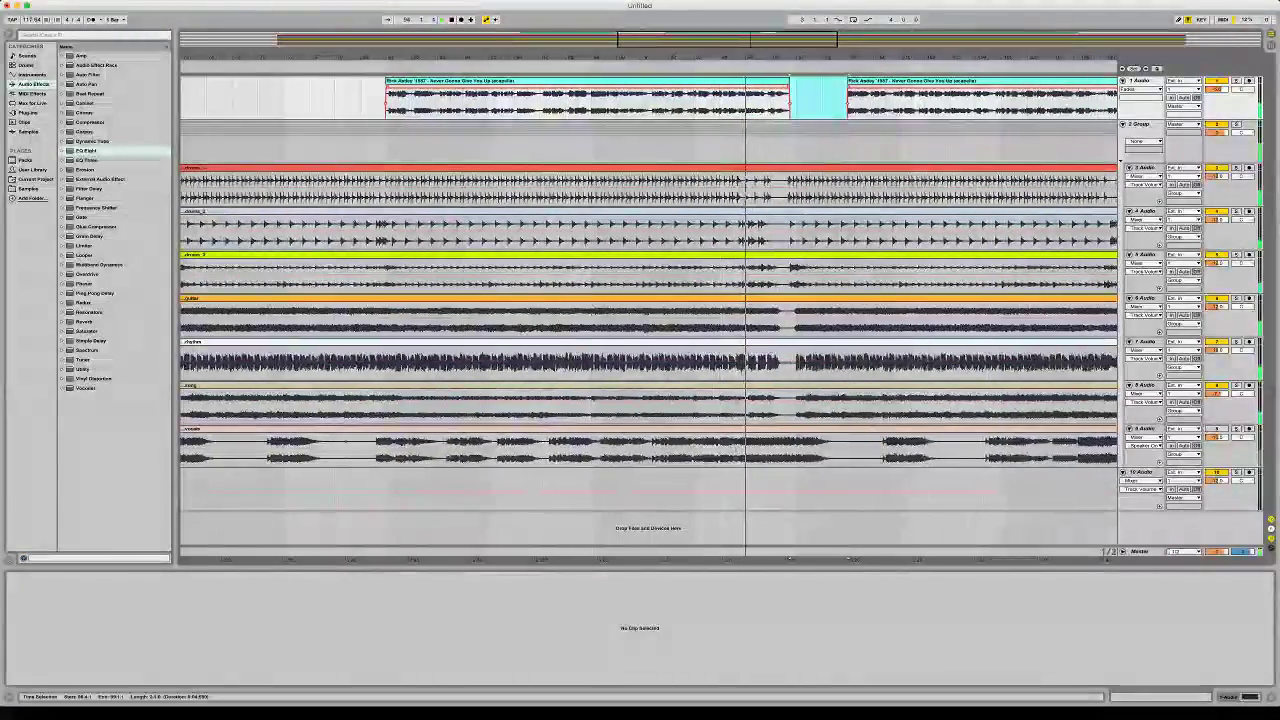
left_click(789, 88)
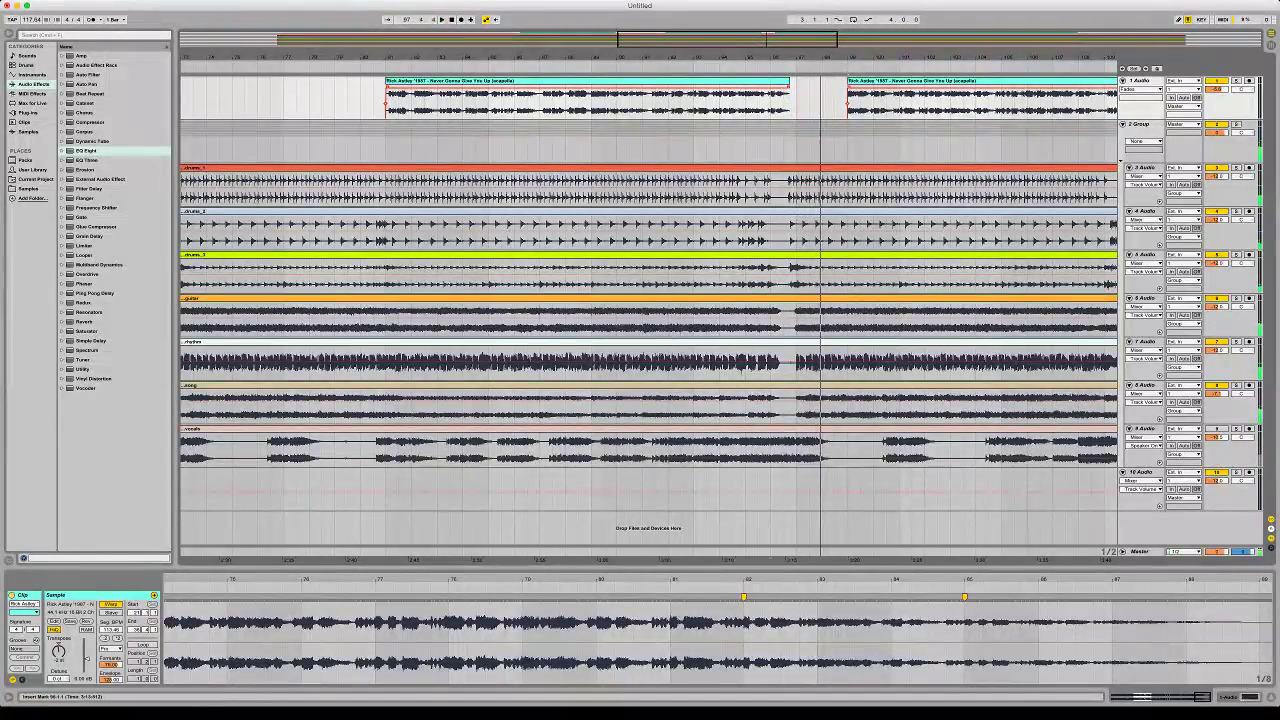
Split the last acapella clip at bar 109 and delete its first part, from bar 99 to bar 109
left_click_drag(982, 57, 717, 84)
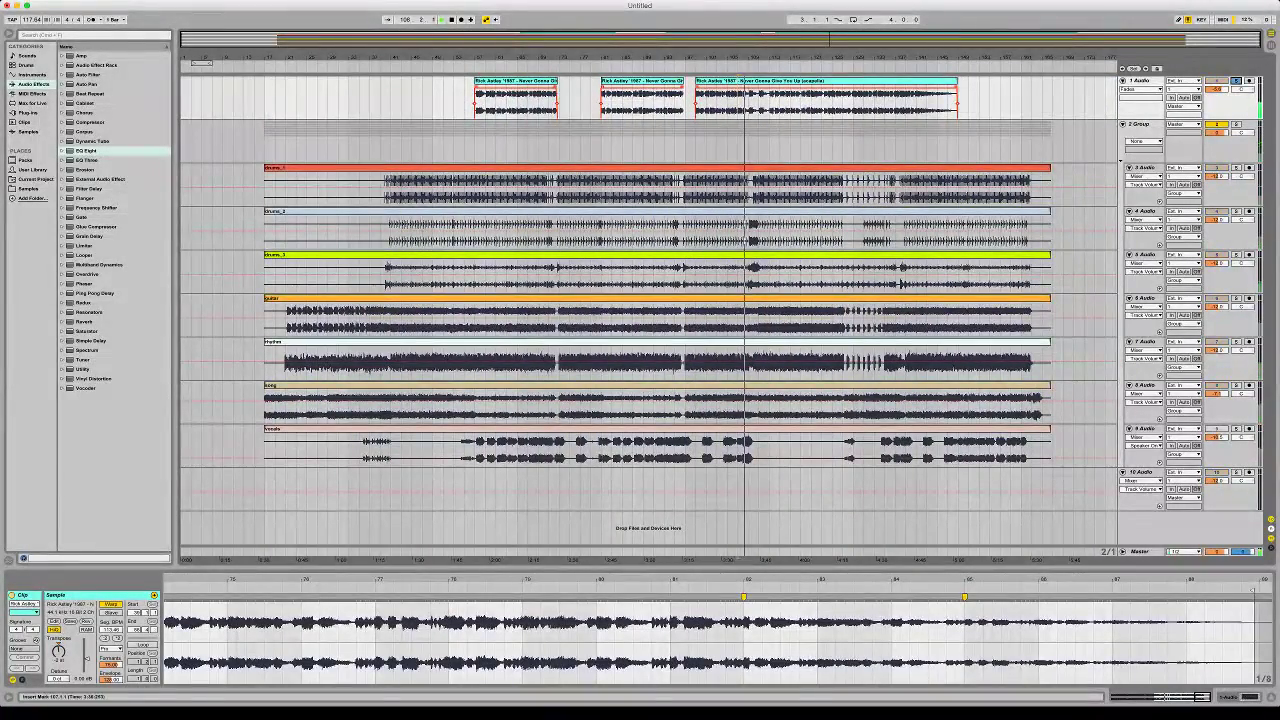
left_click(748, 104)
key("super+e")
left_click(720, 81)
key("Delete")
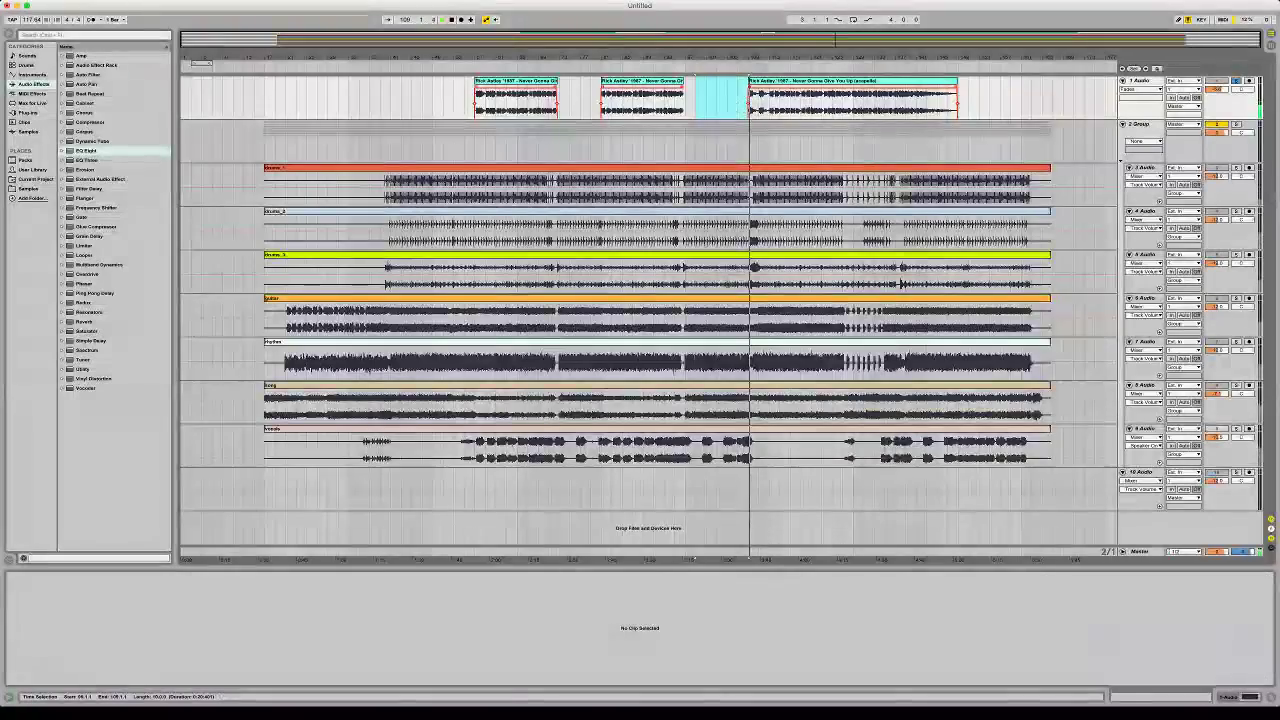
Move the remaining last acapella clip to start at about bar 125
left_click_drag(800, 81, 926, 81)
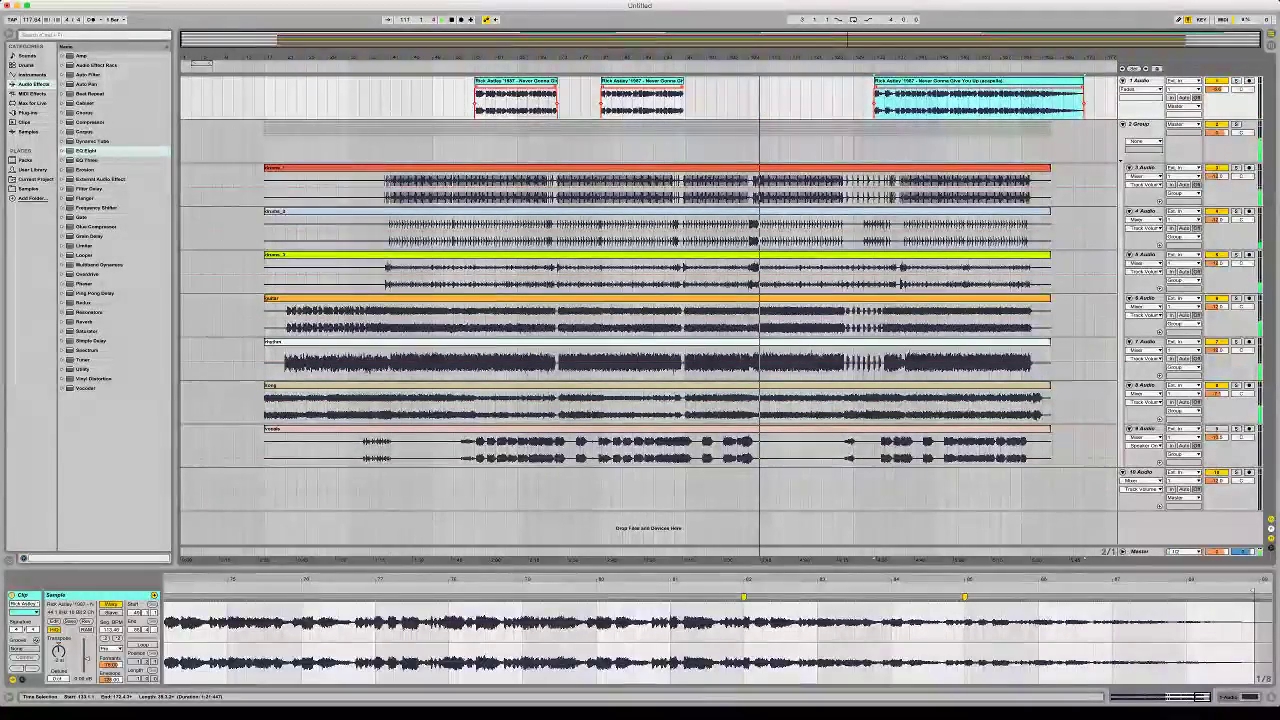
left_click(926, 104)
left_click_drag(926, 81, 884, 81)
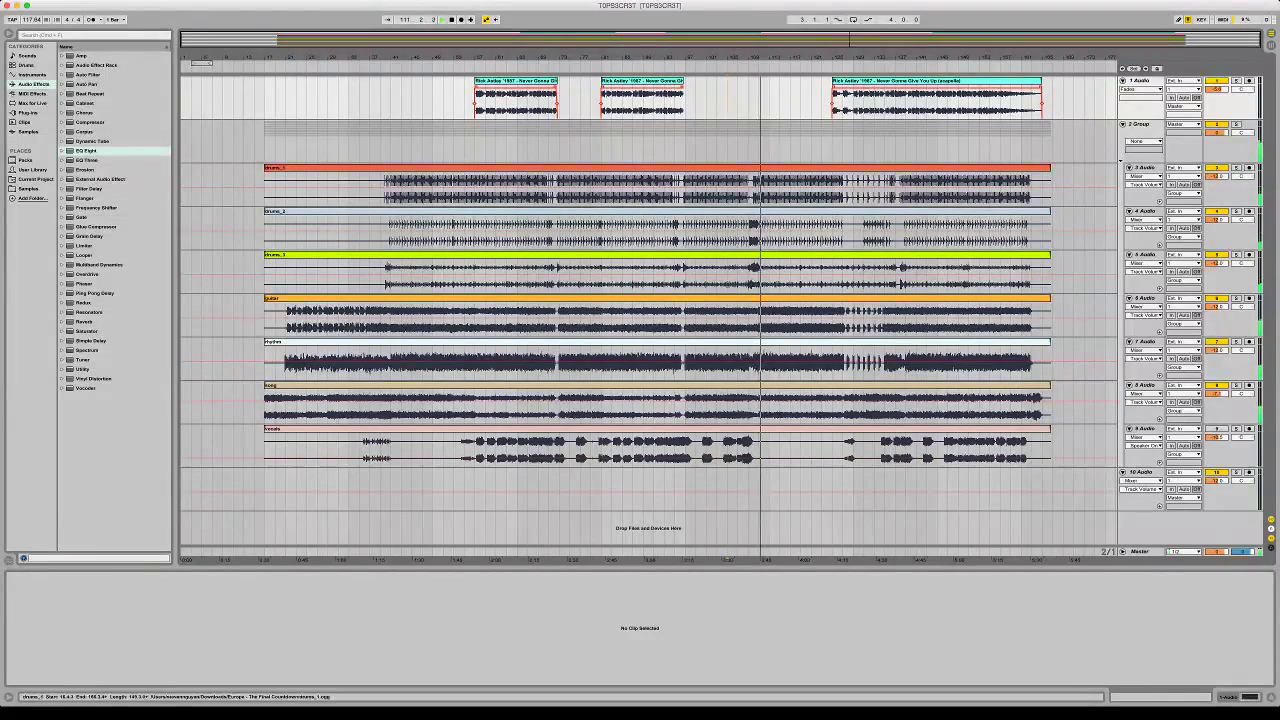
Split the last acapella clip at bar 129, delete the part before the split, and play from bar 123
left_click_drag(787, 57, 660, 120)
key("super+e")
left_click(784, 81)
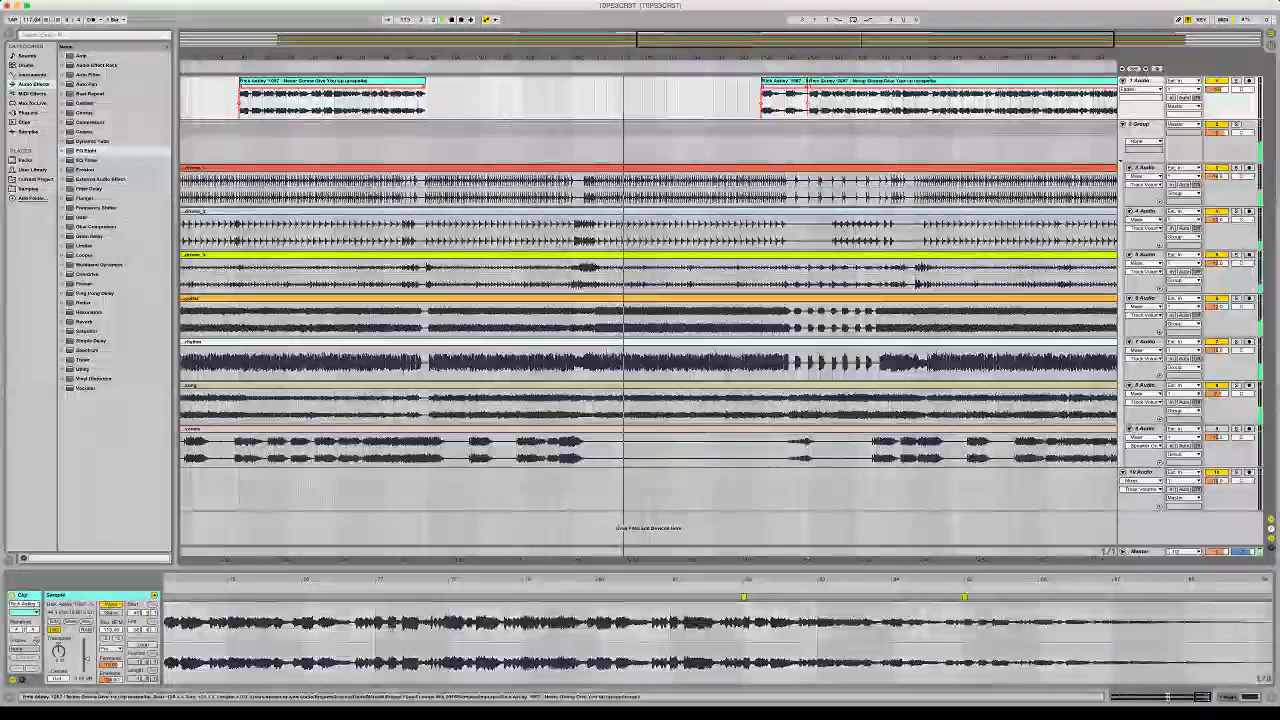
key("Delete")
left_click(737, 104)
key("space")
key("space")
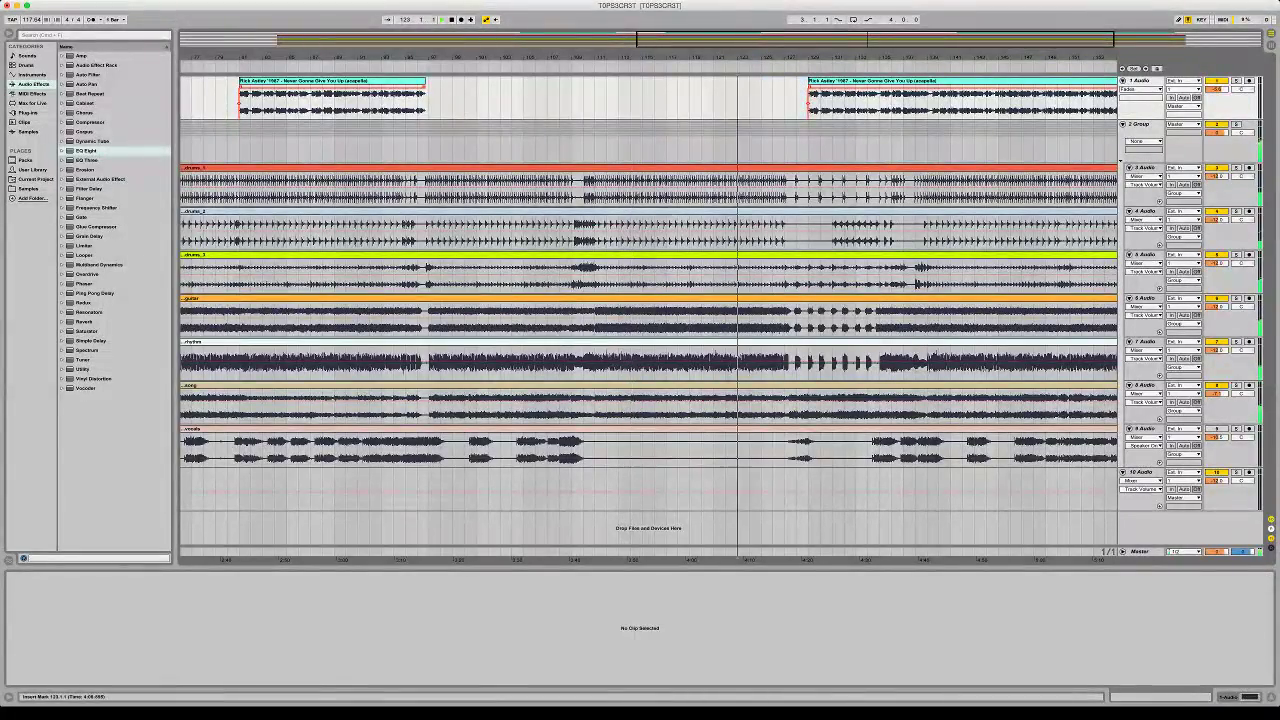
Move the last acapella clip to start at bar 127 and play the arrangement to check its timing
left_click_drag(763, 57, 600, 84)
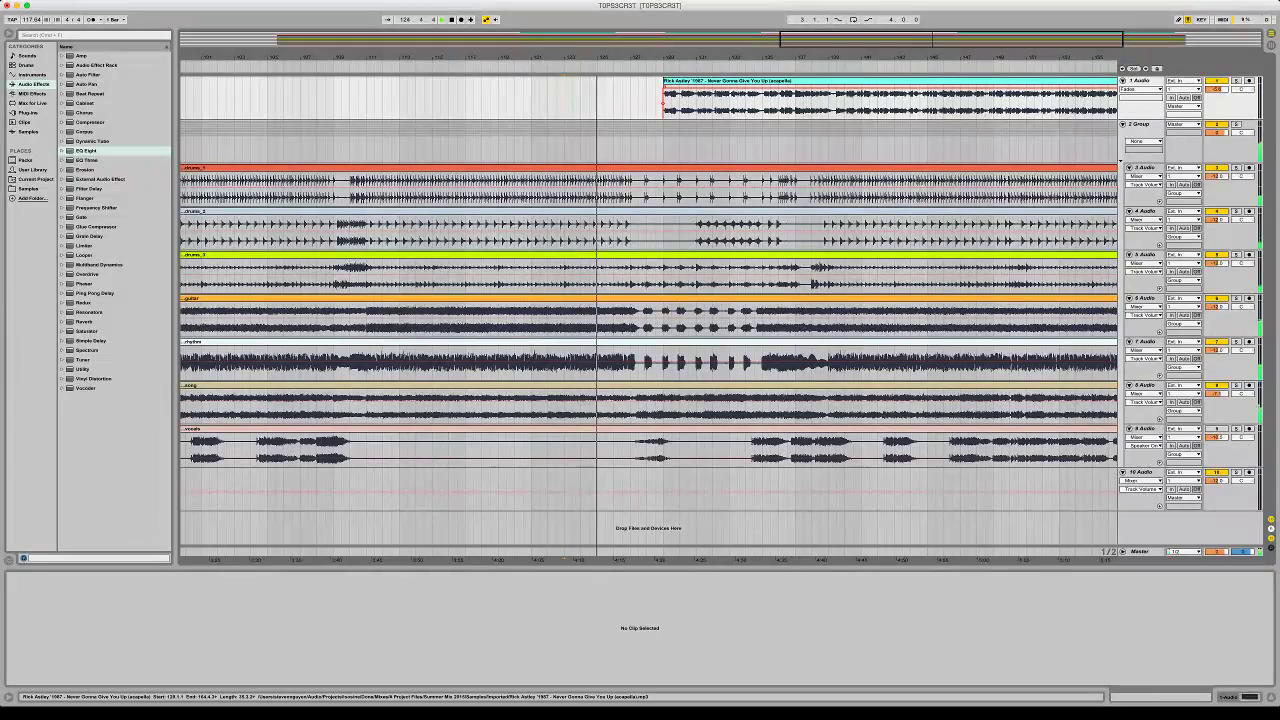
left_click(728, 81)
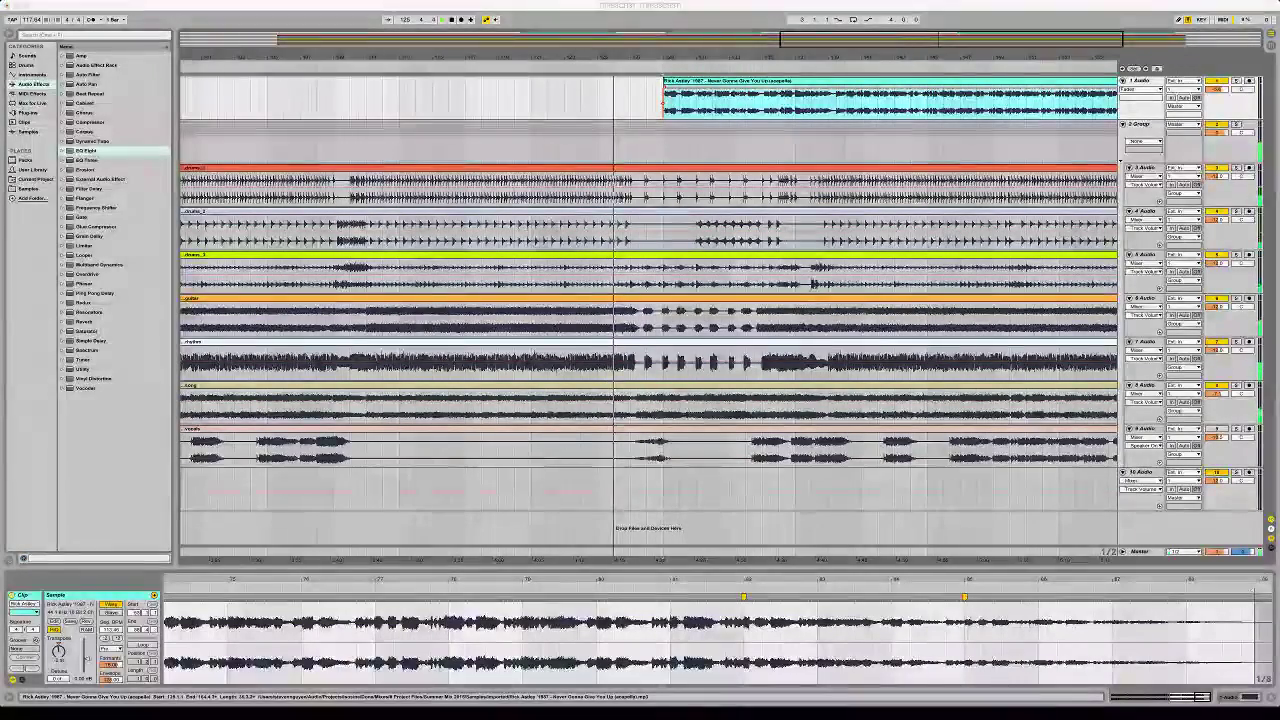
left_click_drag(704, 81, 696, 81)
left_click_drag(700, 81, 699, 81)
key("space")
key("space")
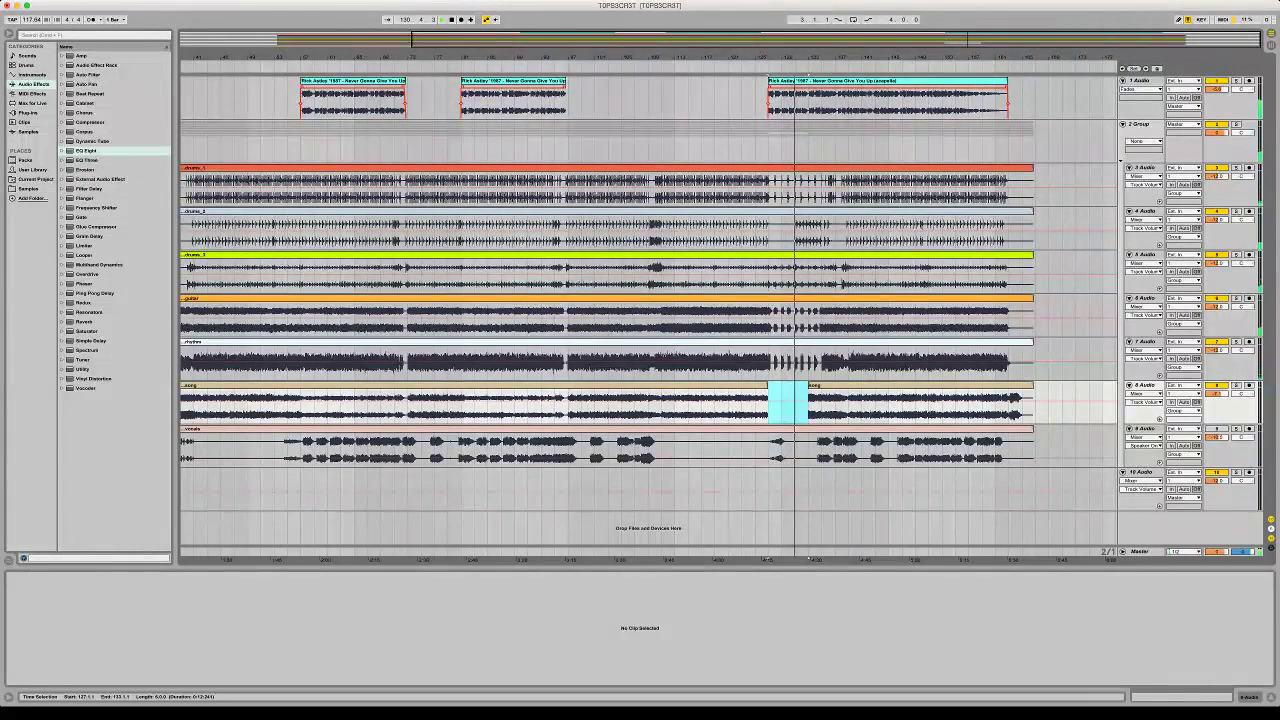
Extend the start of the second song stem clip back to about bar 131 and give it a longer fade-in
left_click_drag(808, 385, 795, 385)
key("super+alt+f")
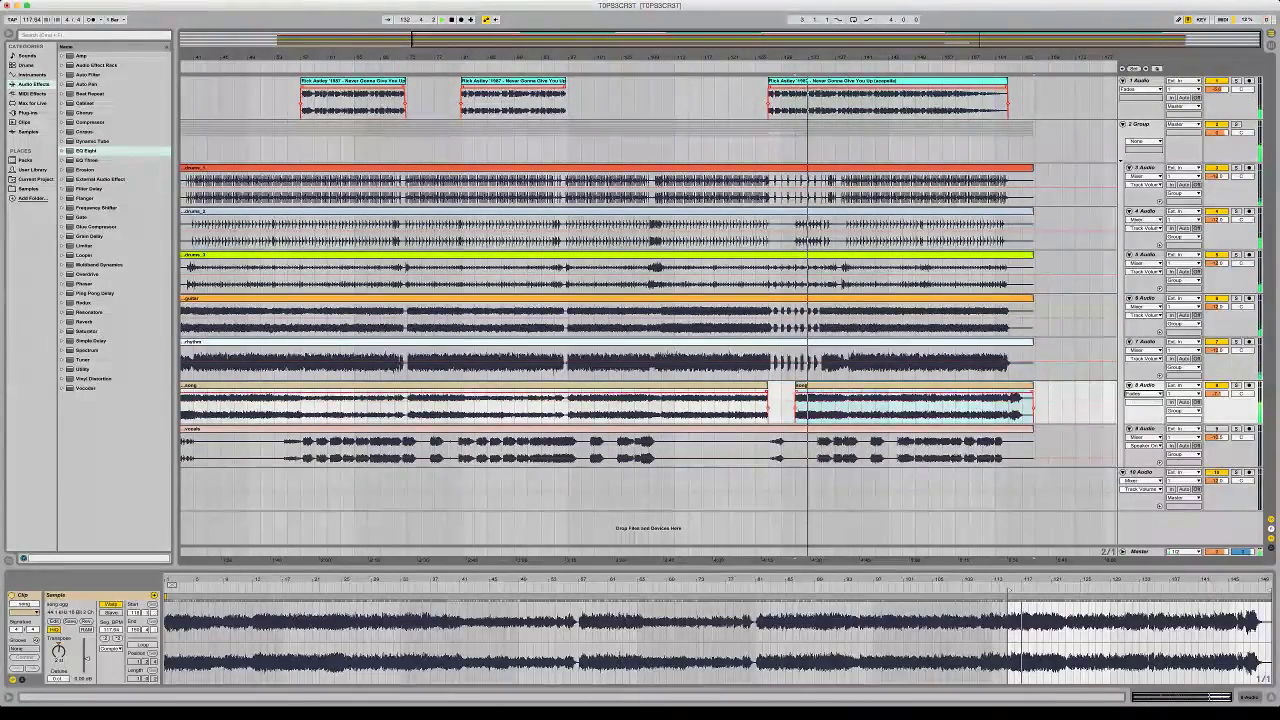
mouse_move(796, 391)
left_mouse_down()
mouse_move(826, 391)
mouse_move(813, 409)
left_mouse_up()
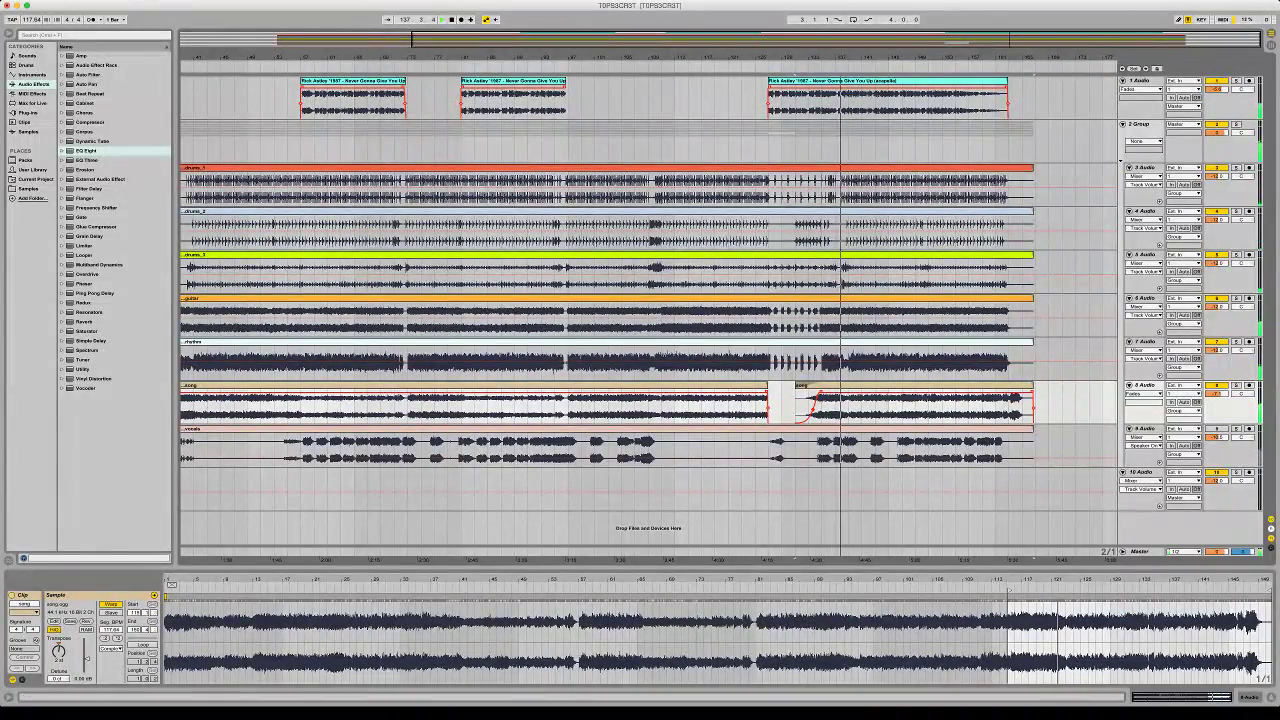
Delete the song stem between bars 129 and 139
left_click_drag(848, 406, 781, 406)
key("Delete")
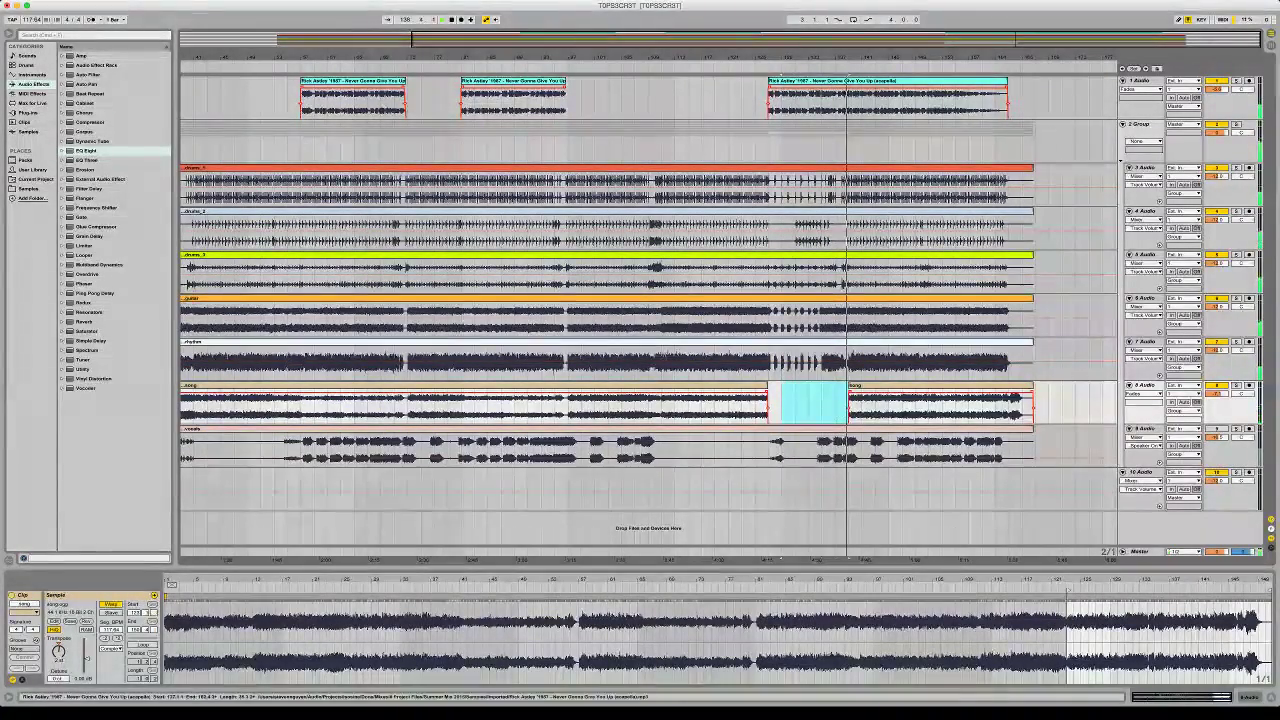
left_click(848, 406)
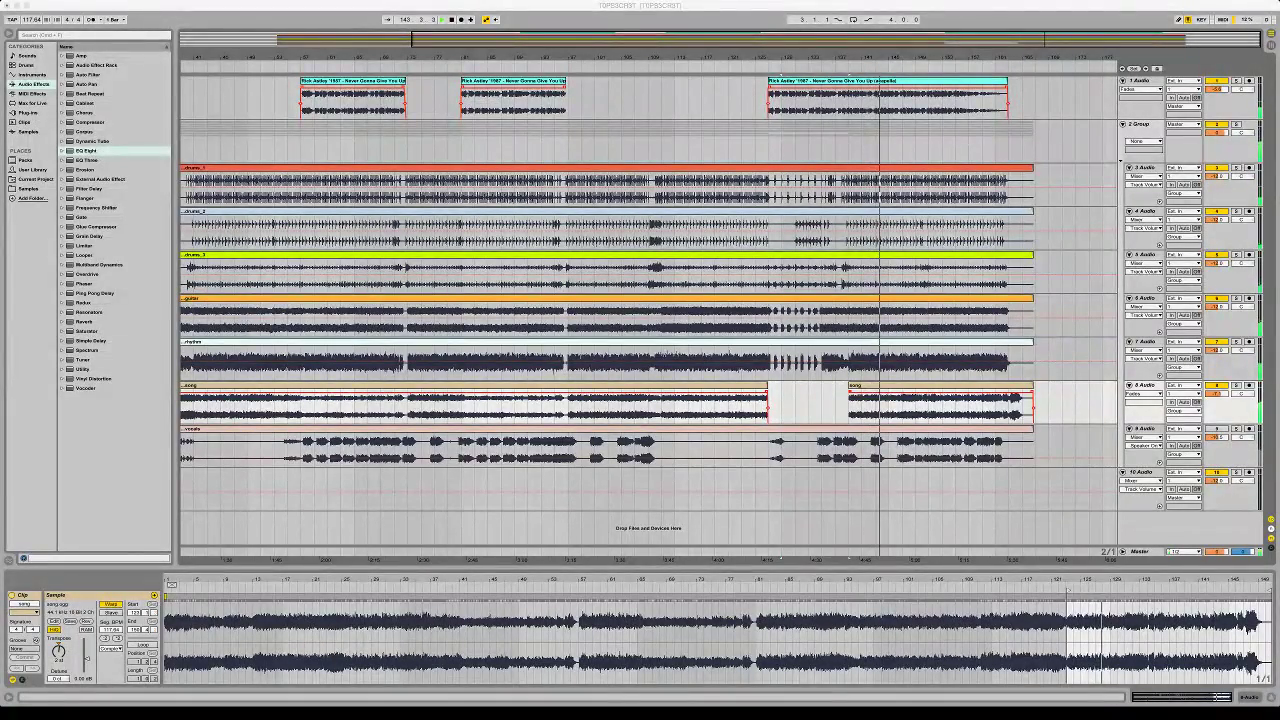
Insert a new audio track below the acapella track and slightly extend the end of the last acapella clip
left_click(1215, 89)
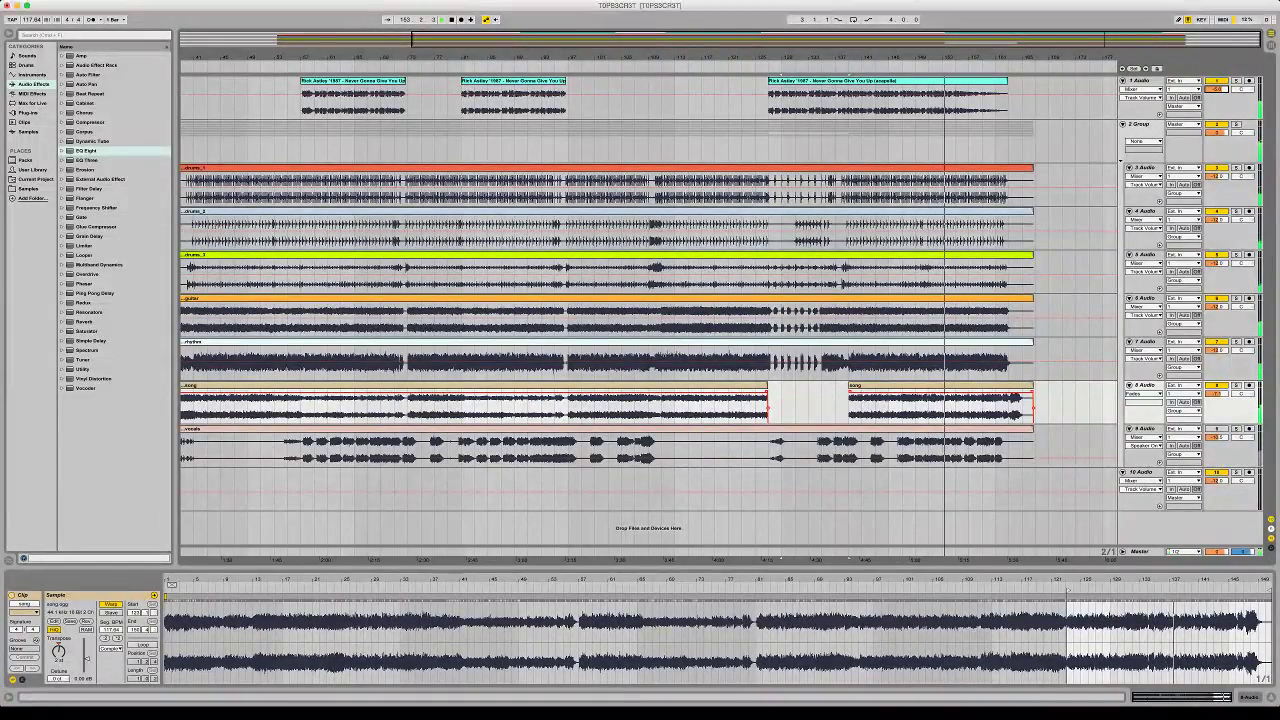
key("super+t")
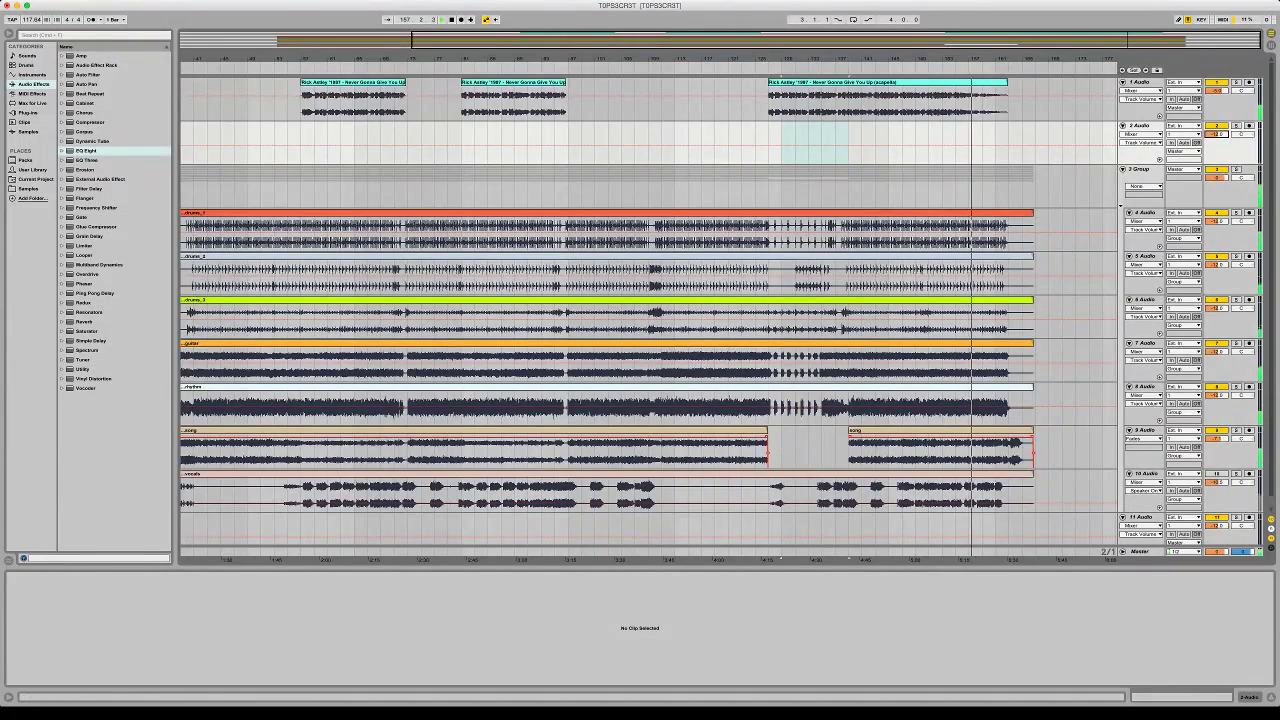
key("minus")
key("minus")
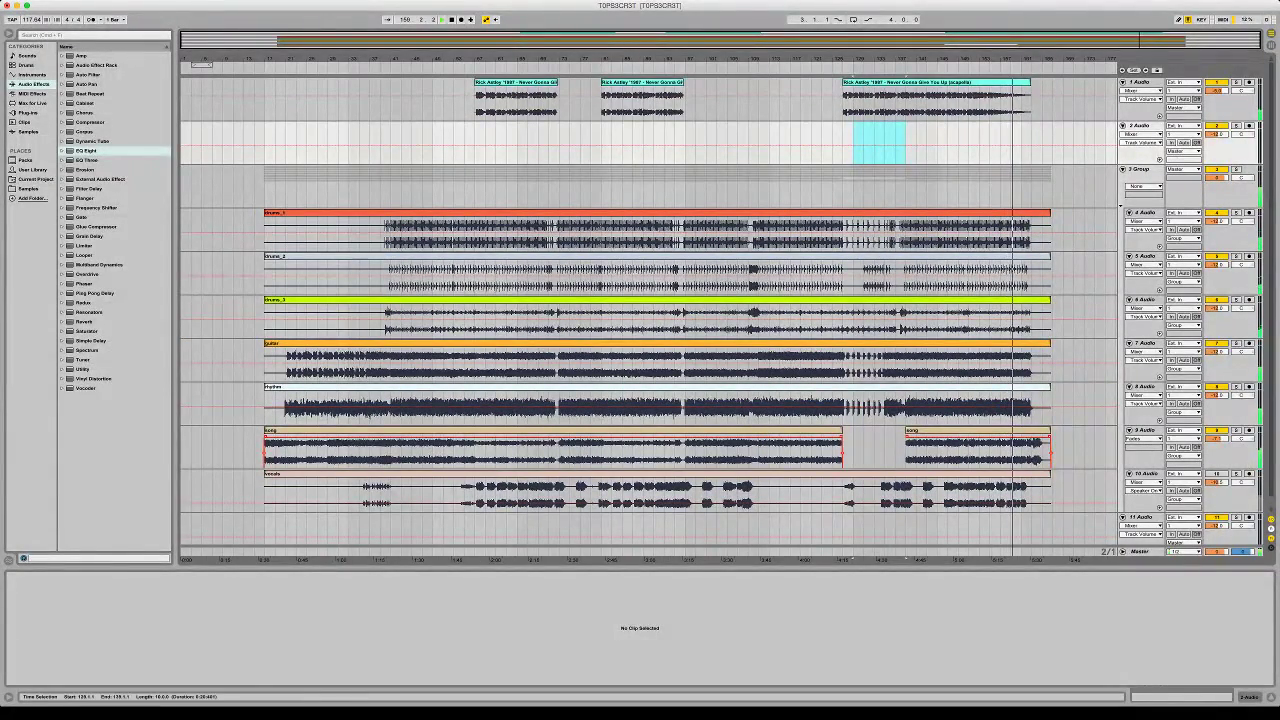
left_click_drag(1030, 83, 1032, 83)
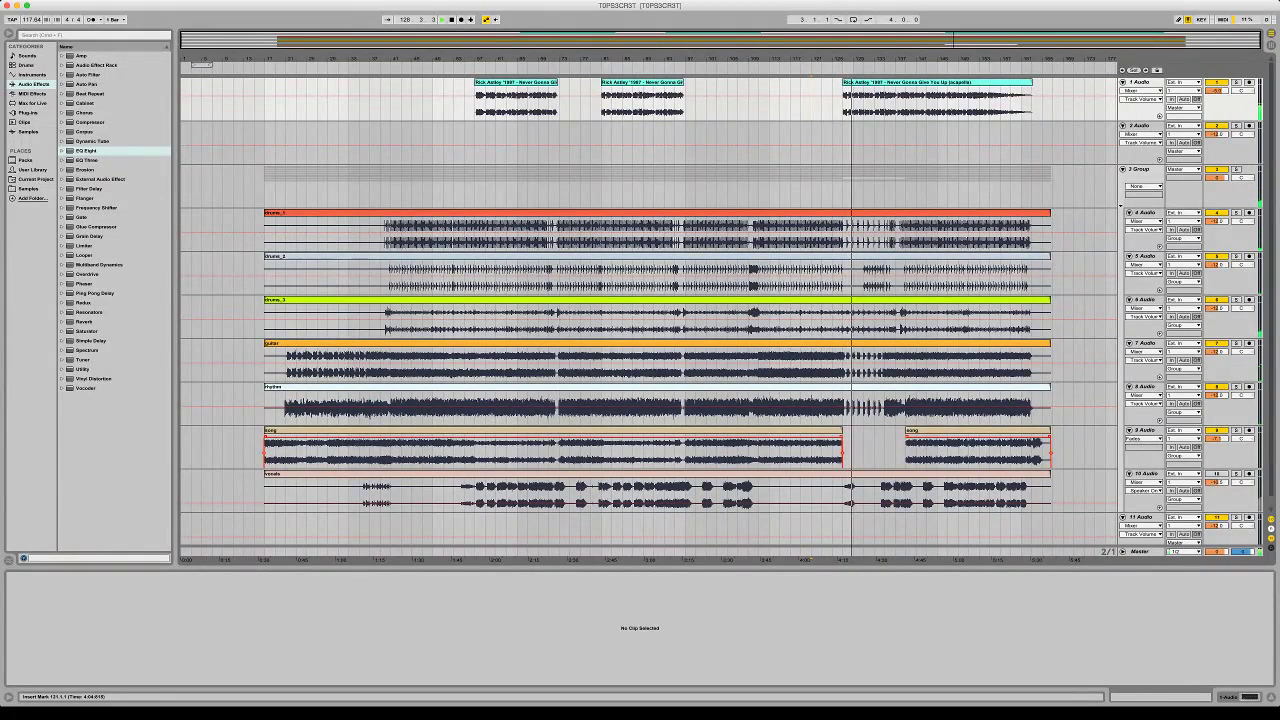
Split the last acapella clip at bar 139 and lower the clip gain of the part before the split
left_click(916, 104)
key("super+e")
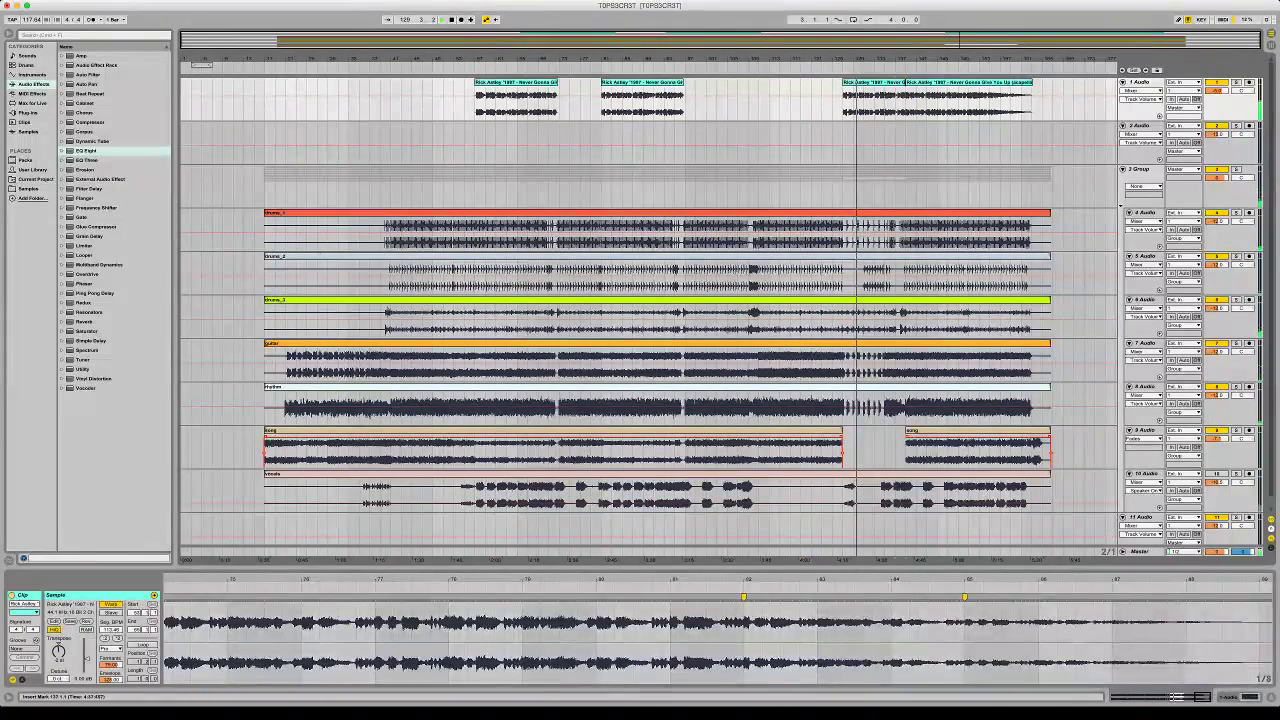
left_click(876, 82)
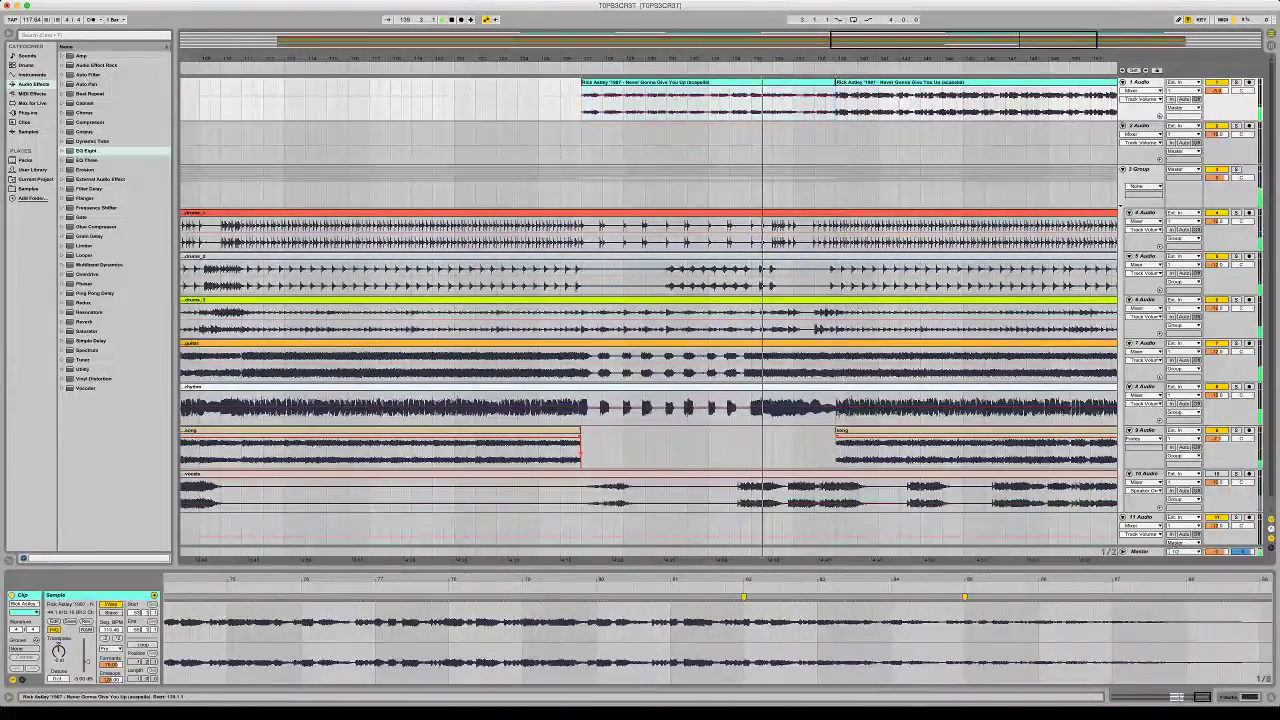
Crossfade the two parts of the last acapella clip around bar 139, shorten the crossfade, and play the transition
left_click_drag(836, 83, 825, 83)
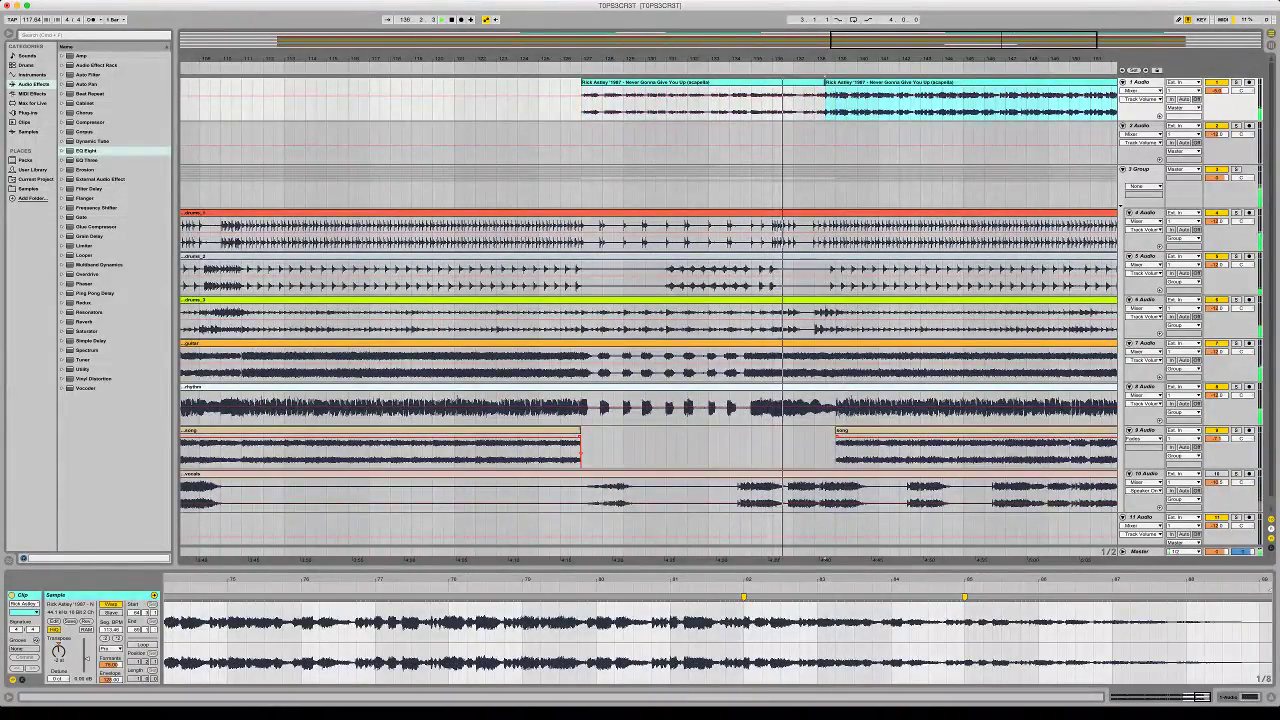
left_click_drag(448, 58, 382, 90)
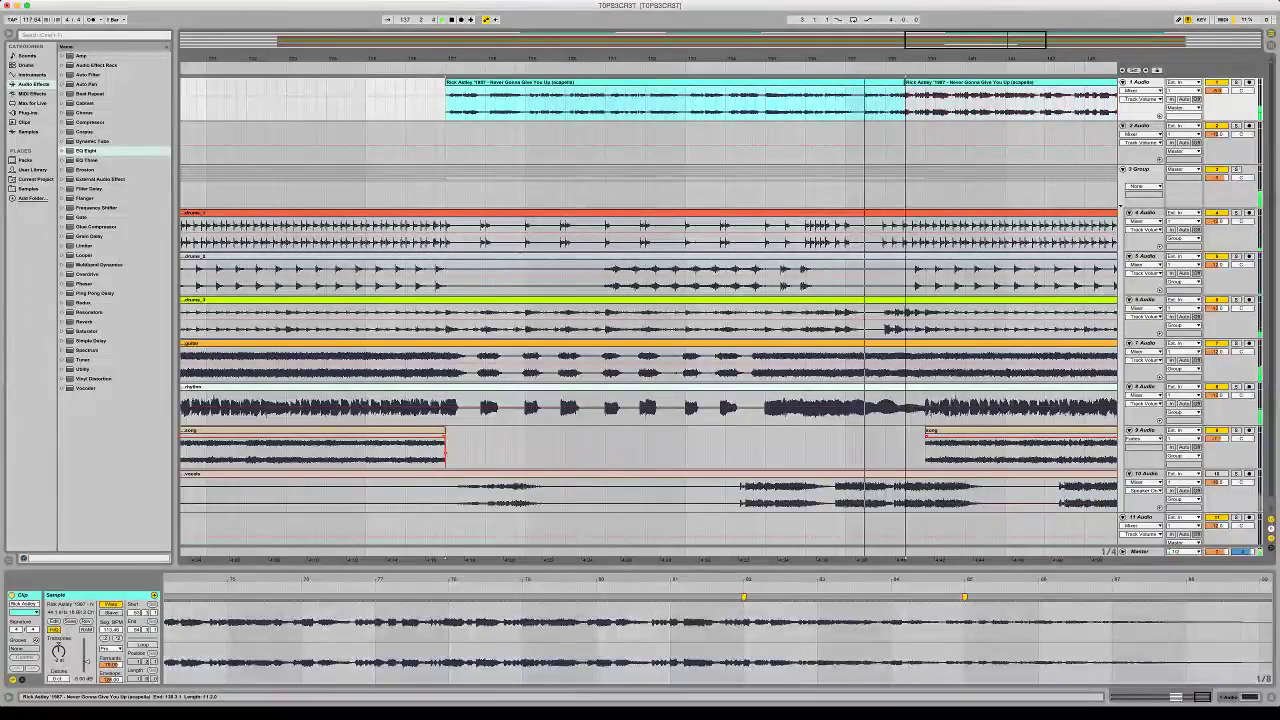
left_click(922, 83)
key("alt+super+f")
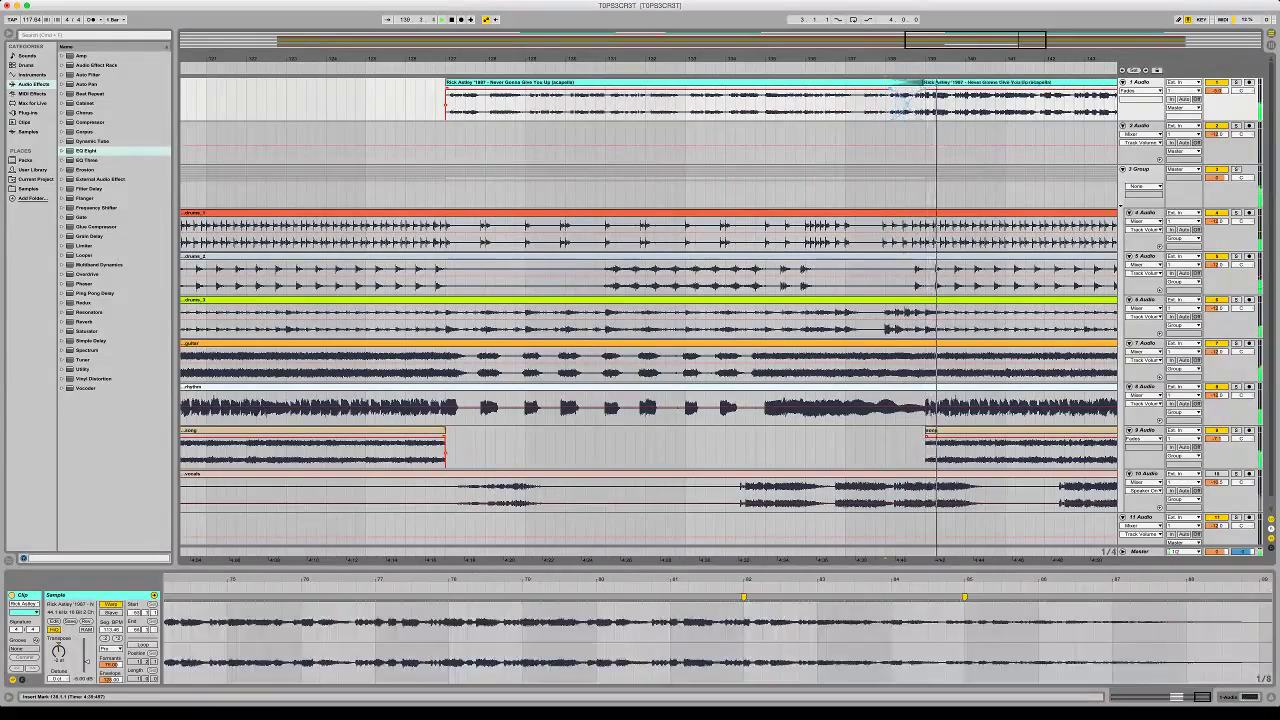
left_click_drag(890, 88, 913, 88)
key("space")
key("space")
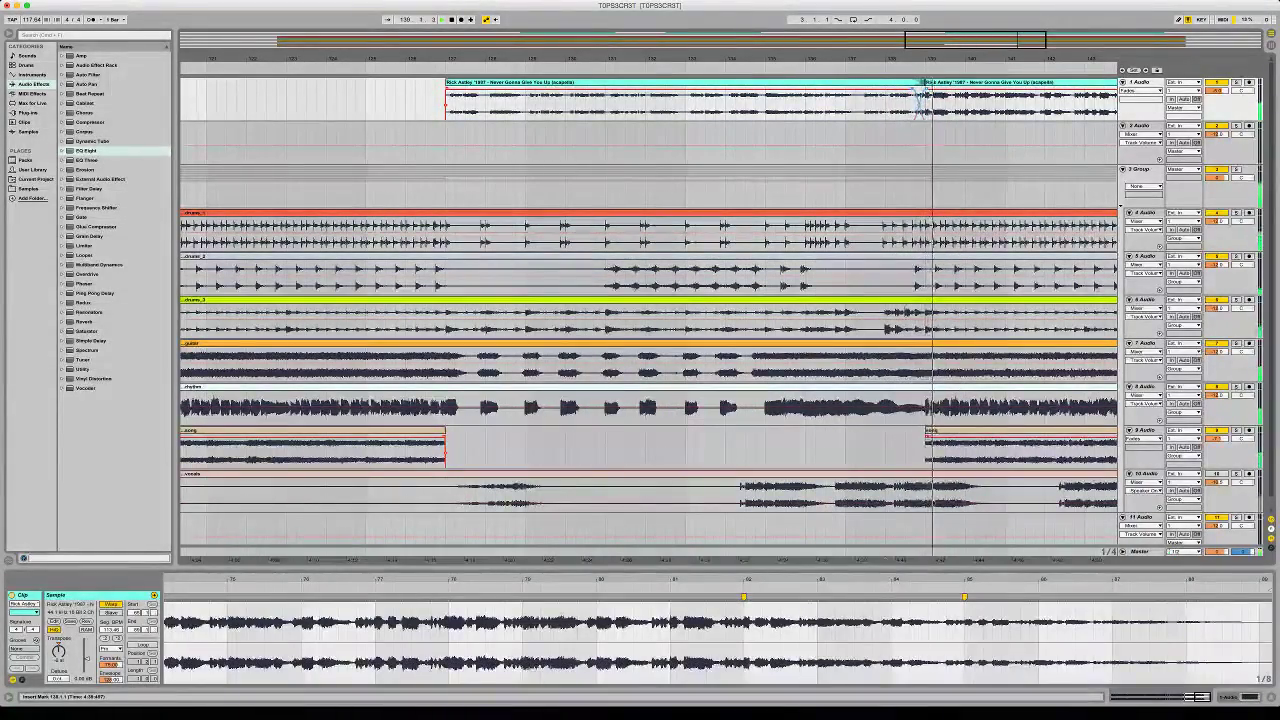
Play the full arrangement from bar 17 to review the mashup
key("minus")
key("minus")
key("minus")
key("minus")
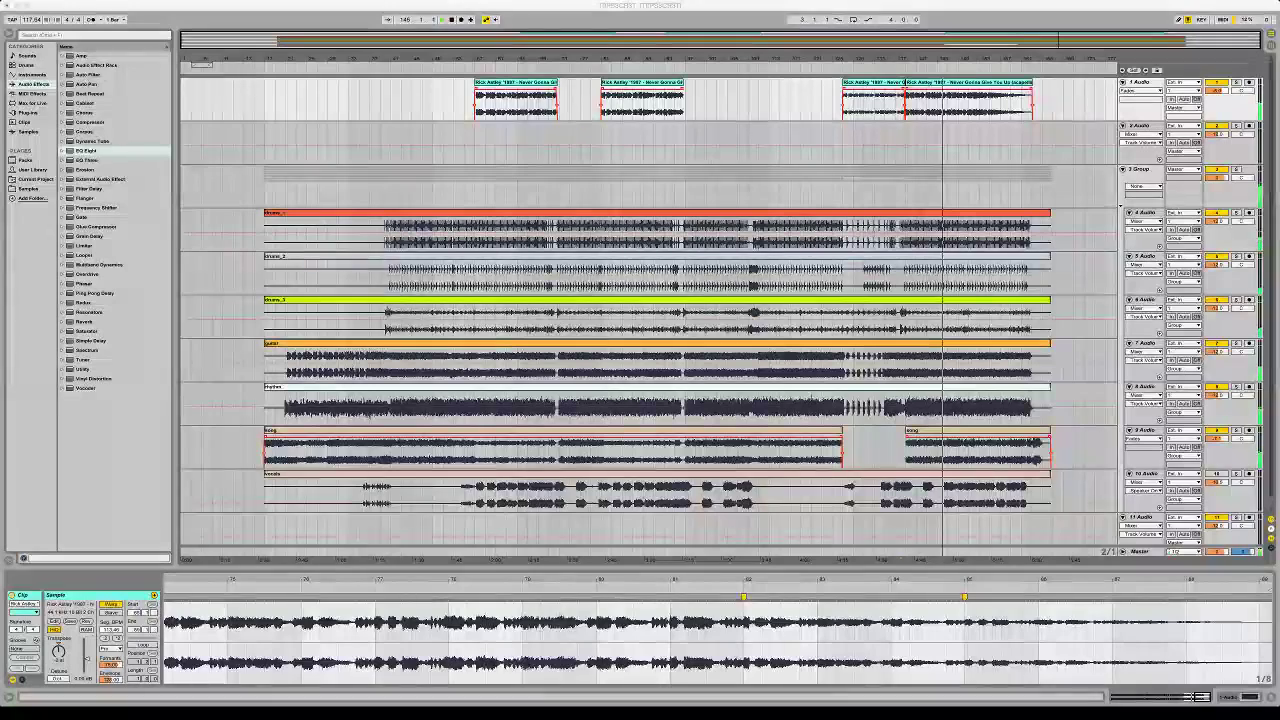
key("super+Tab")
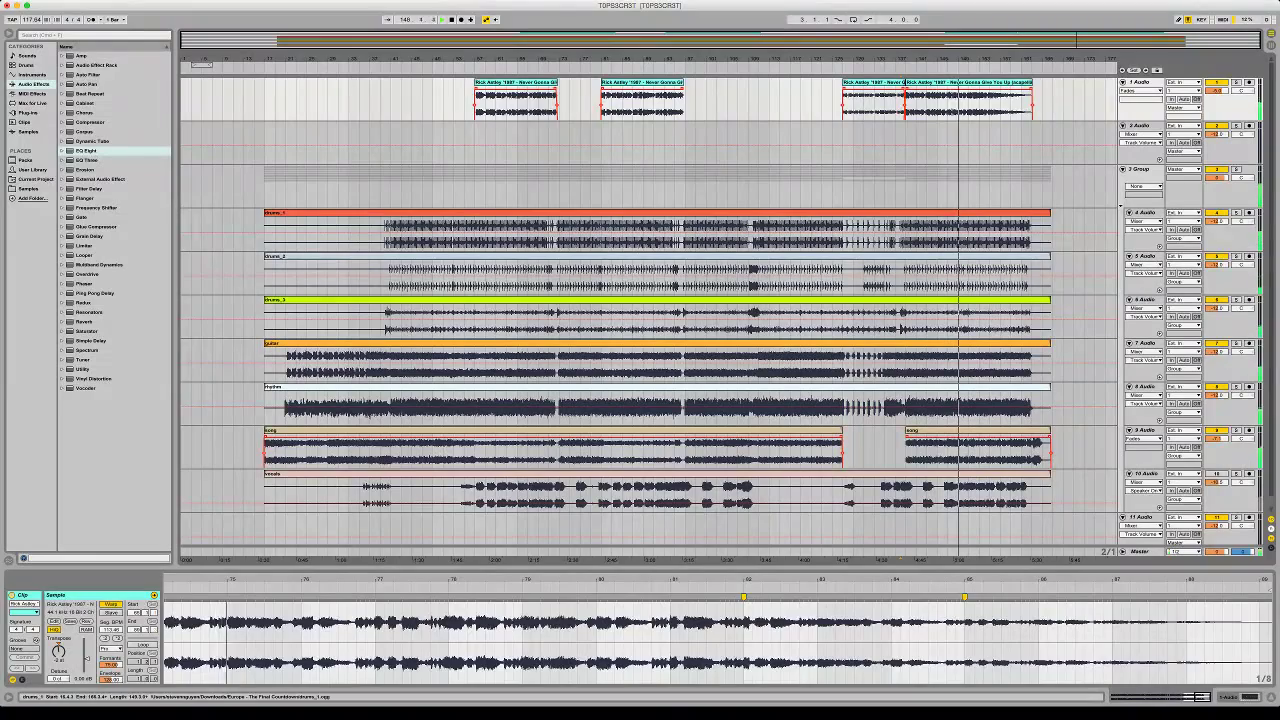
left_click(657, 213)
left_click(268, 145)
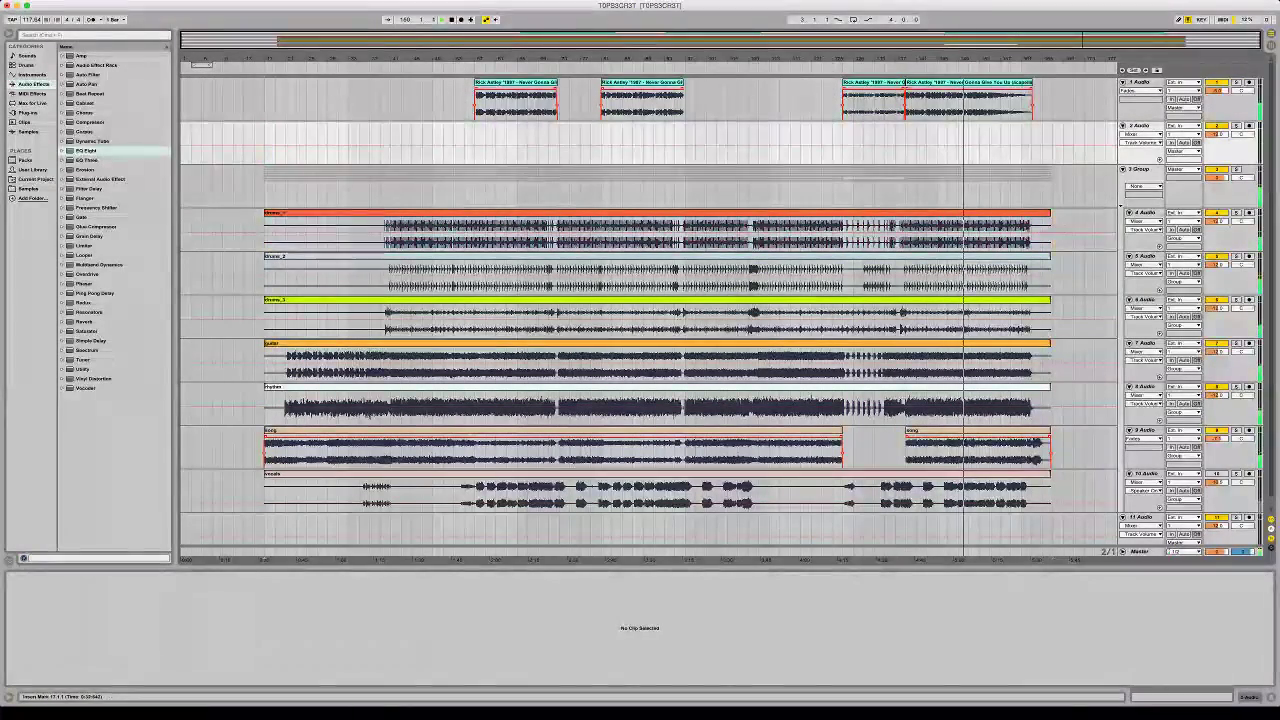
key("space")
key("space")
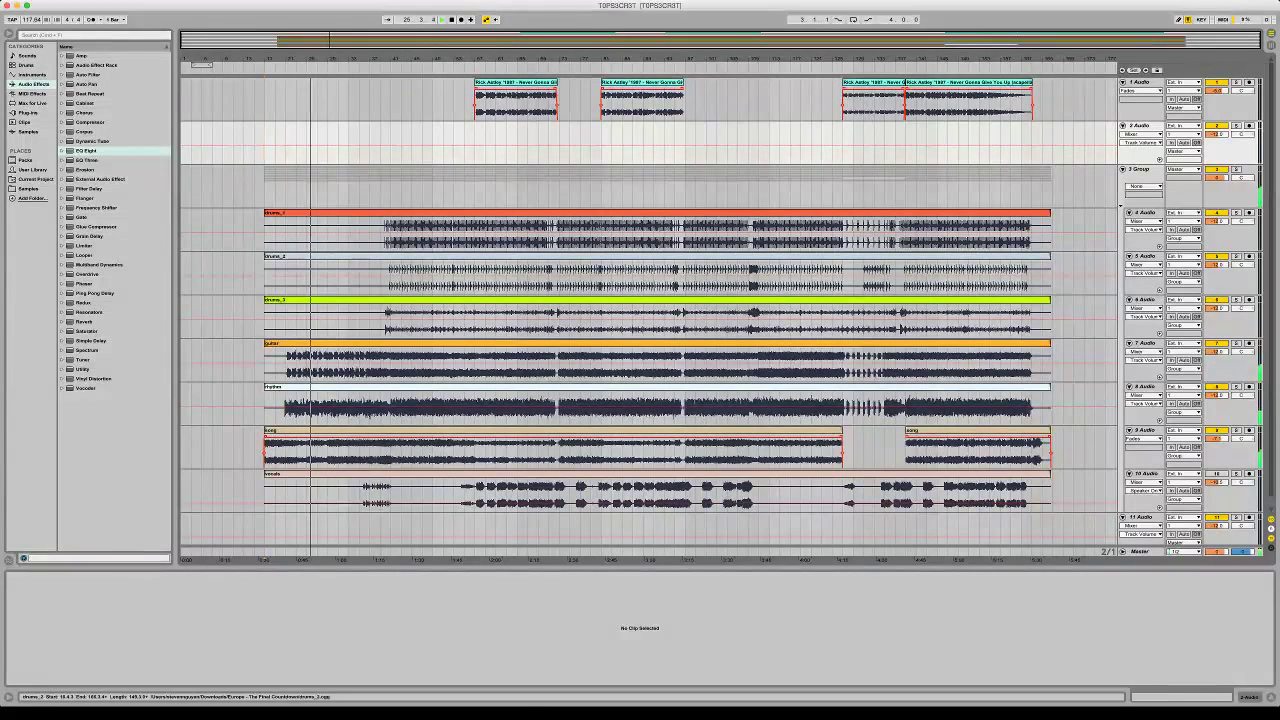
Place the A-ha Take On Me acapella on the empty second audio track starting at bar 57 and play it
left_click_drag(2, 143, 266, 143)
key("space")
key("space")
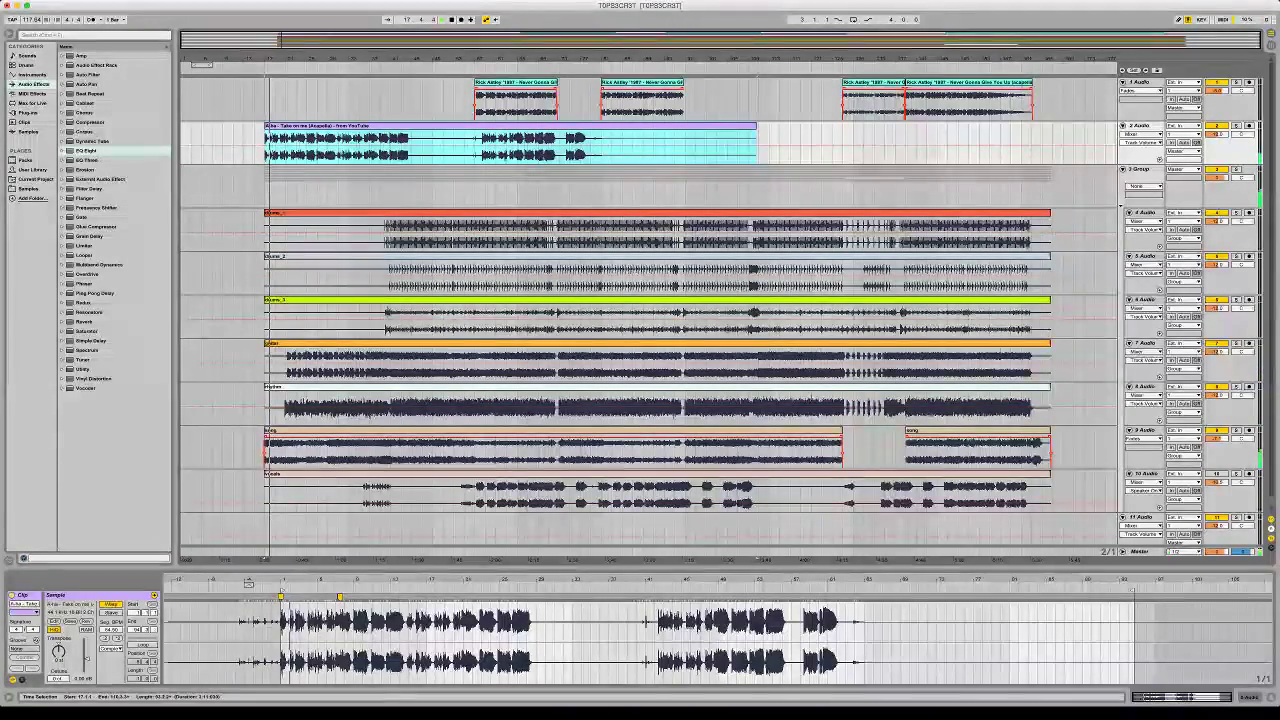
left_click_drag(270, 126, 480, 126)
key("space")
key("space")
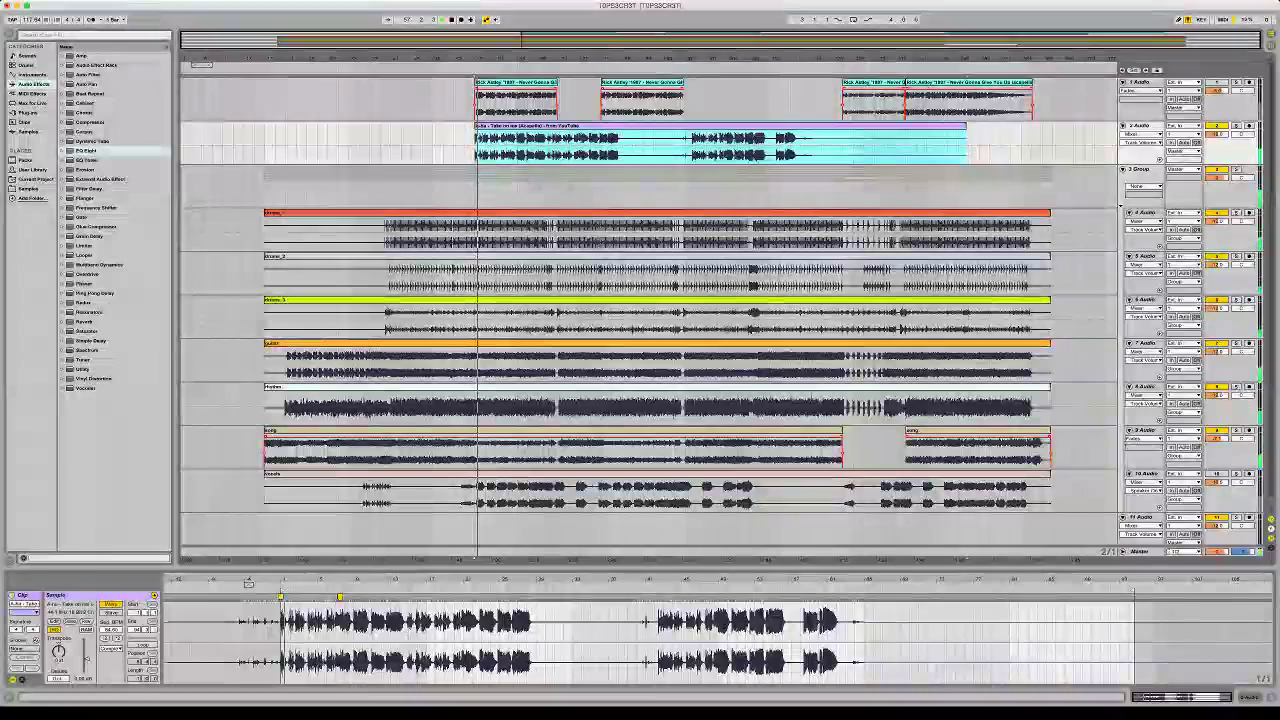
Transpose the Take On Me clip to match the backing's key and adjust its track volume while playing it
left_click_drag(58, 652, 58, 646)
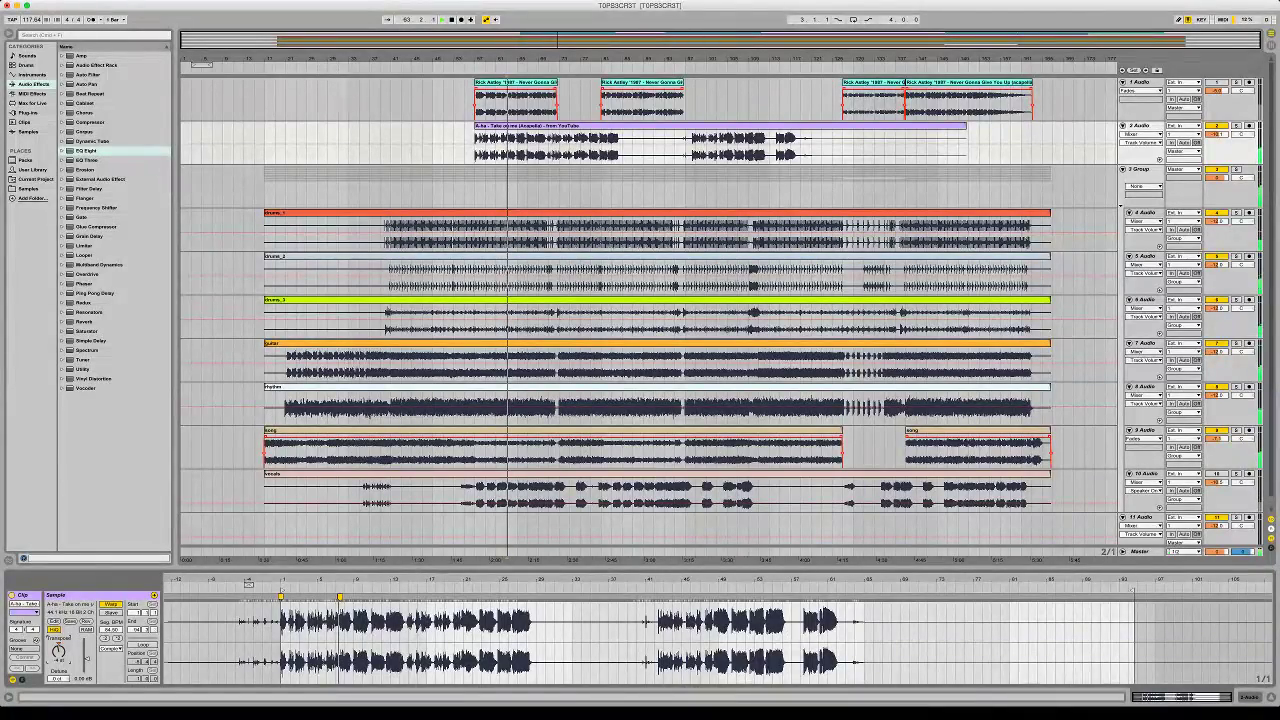
left_click(530, 126)
key("space")
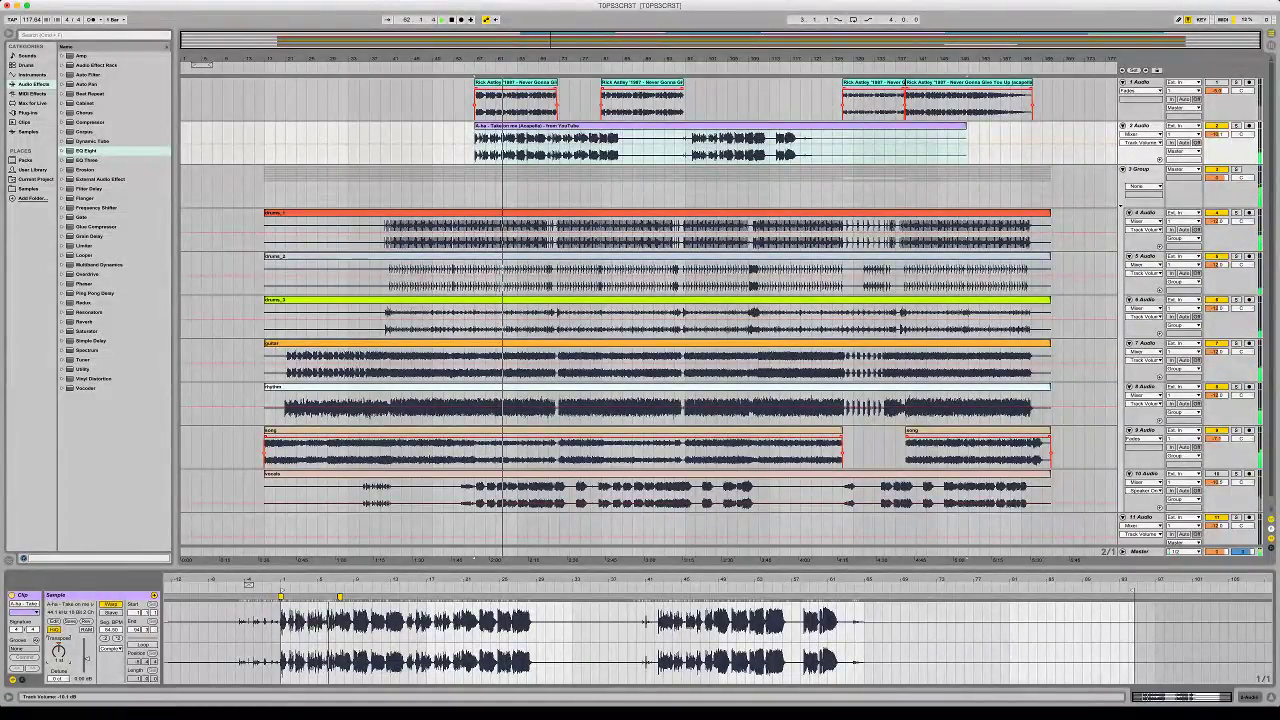
left_click_drag(1216, 134, 1216, 127)
Split off and delete the opening part of the Take On Me clip, move the remainder to bar 73 and play it
left_click(486, 151)
key("super+e")
key("Delete")
left_click(540, 126)
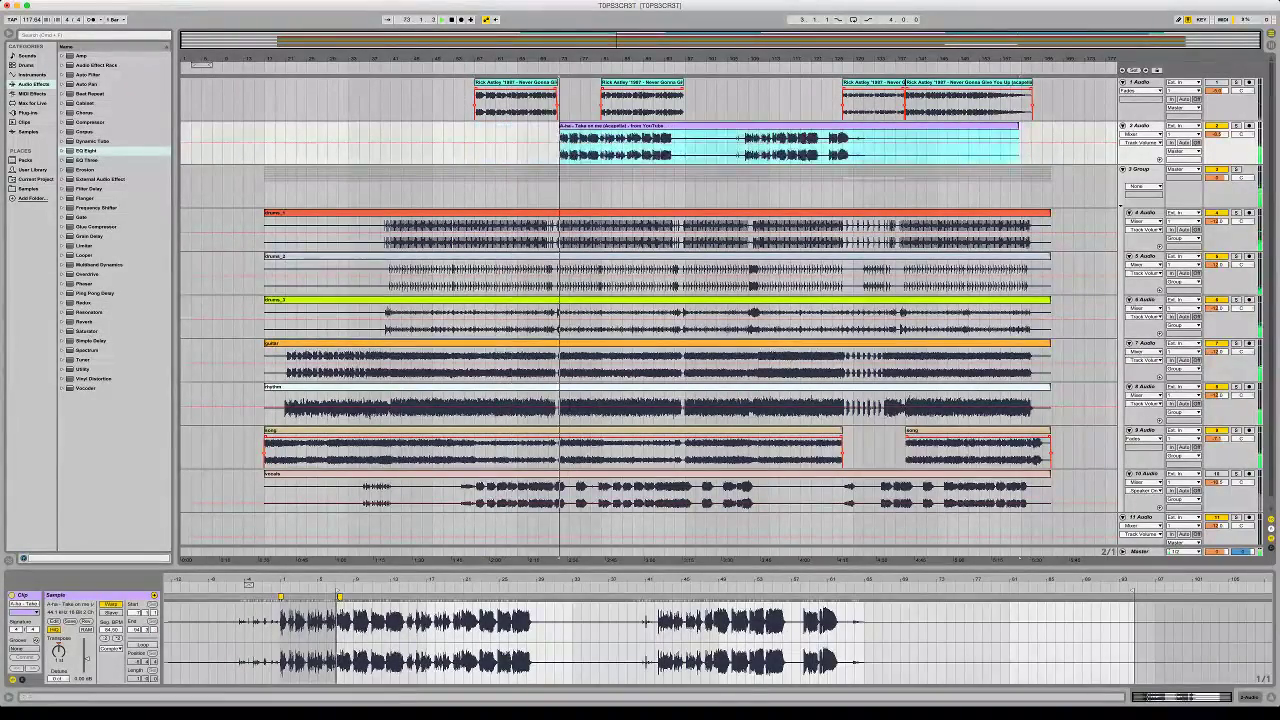
key("space")
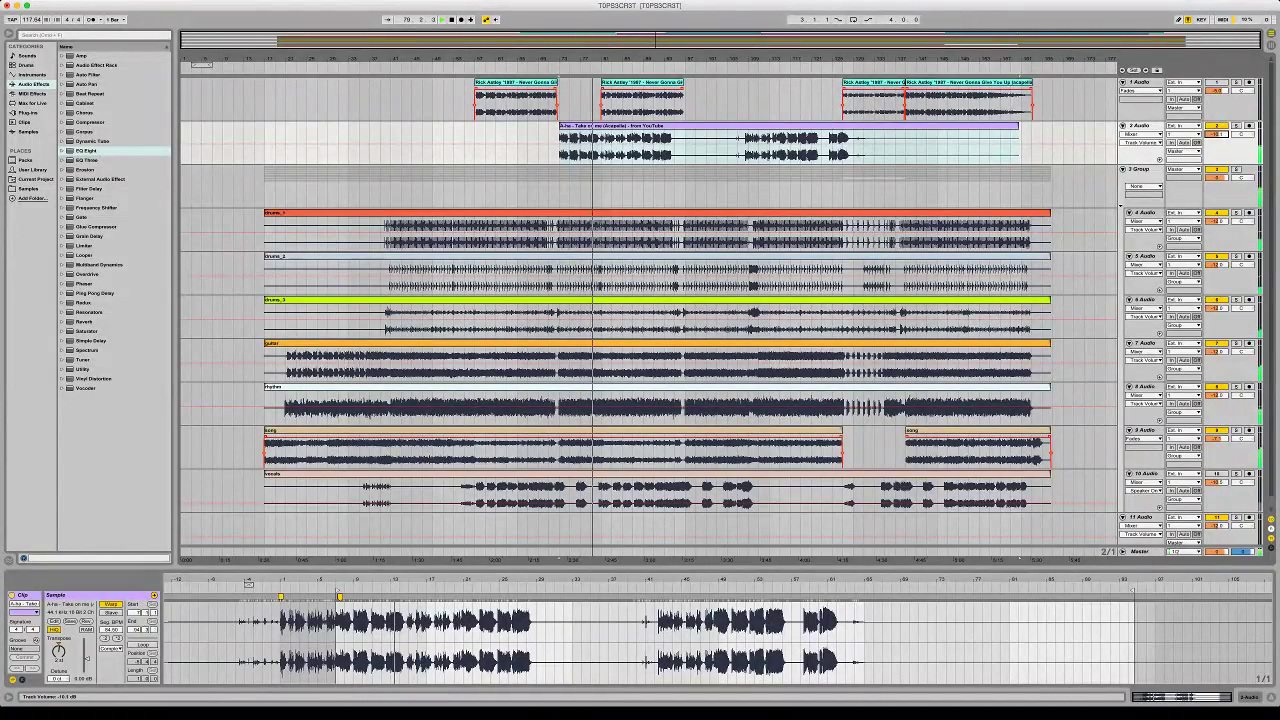
Delete the section of the Take On Me clip from bar 81 to bar 85 and play the part from bar 73
left_click_drag(601, 146, 622, 146)
key("Delete")
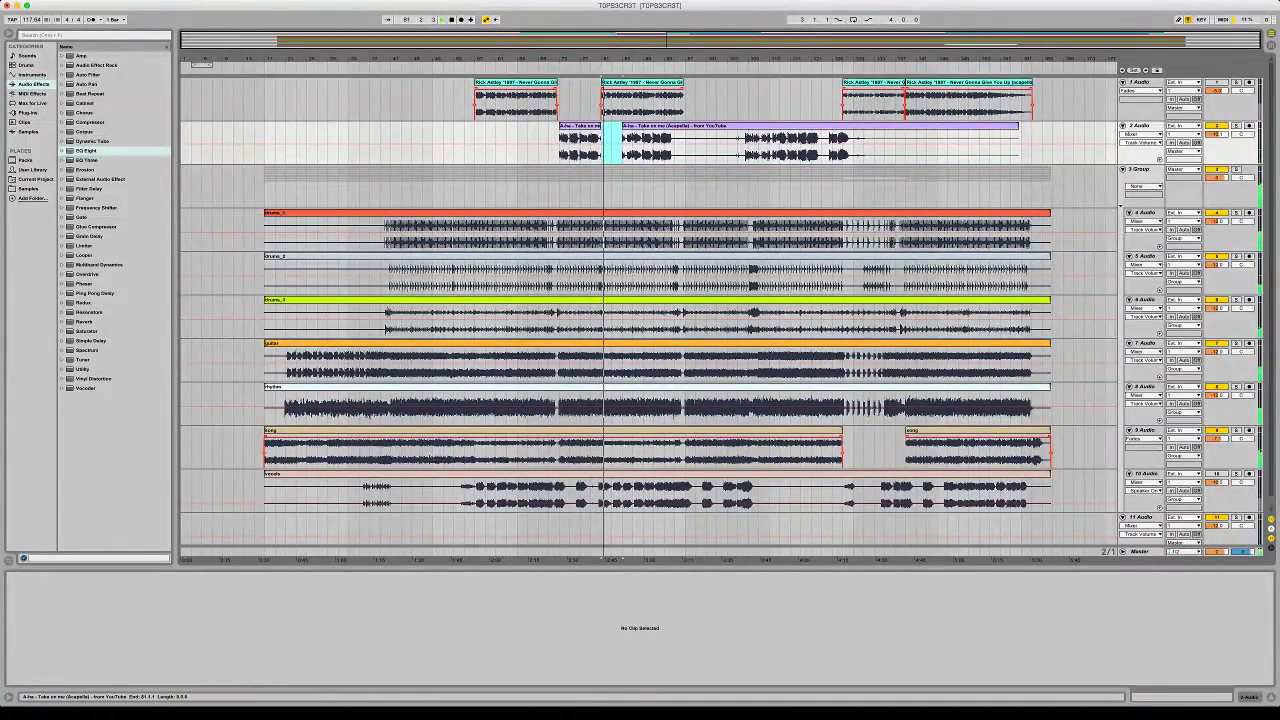
left_click(580, 126)
key("space")
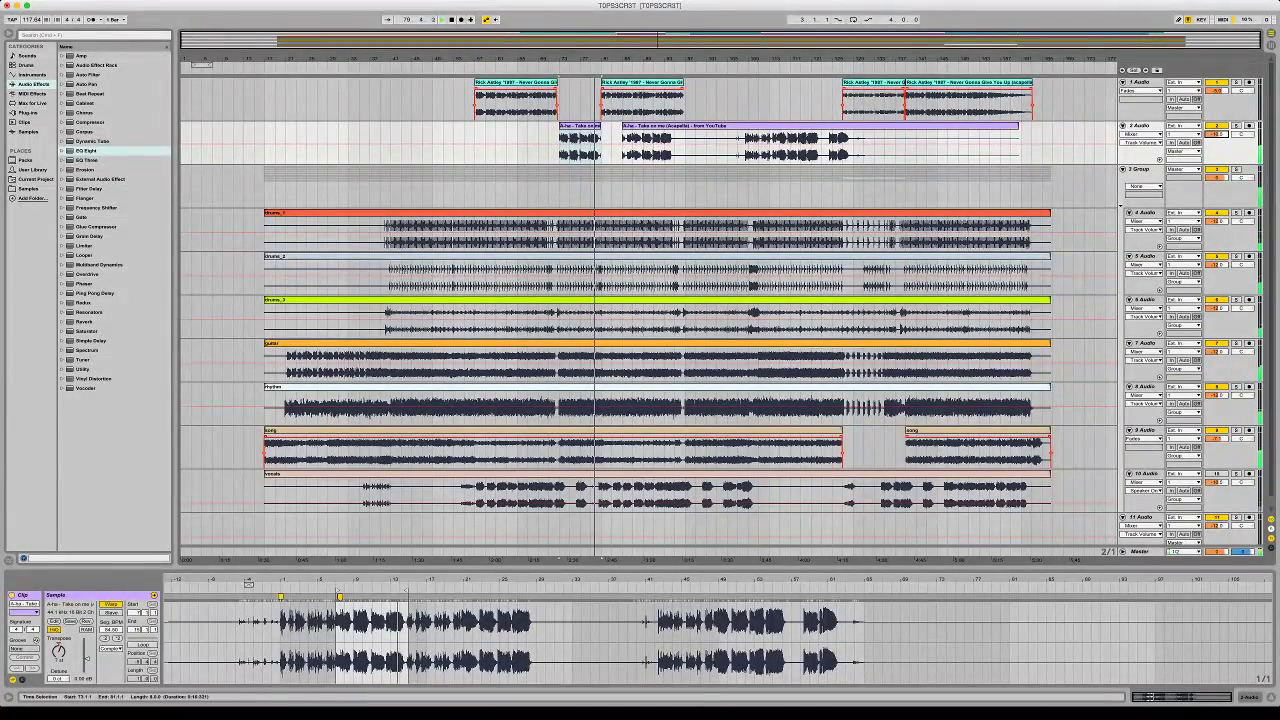
key("space")
key("space")
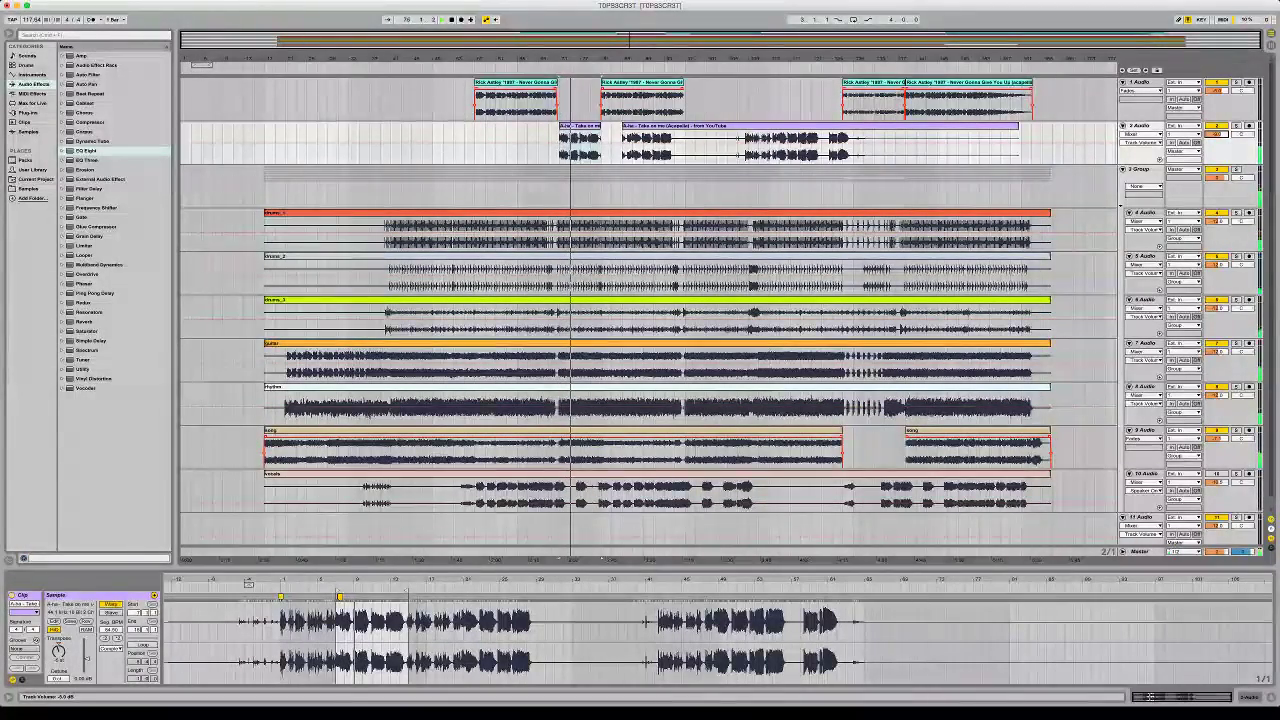
Create fades on the Take On Me clip at bar 73 and trim its end slightly before bar 81
left_click_drag(597, 58, 597, 150)
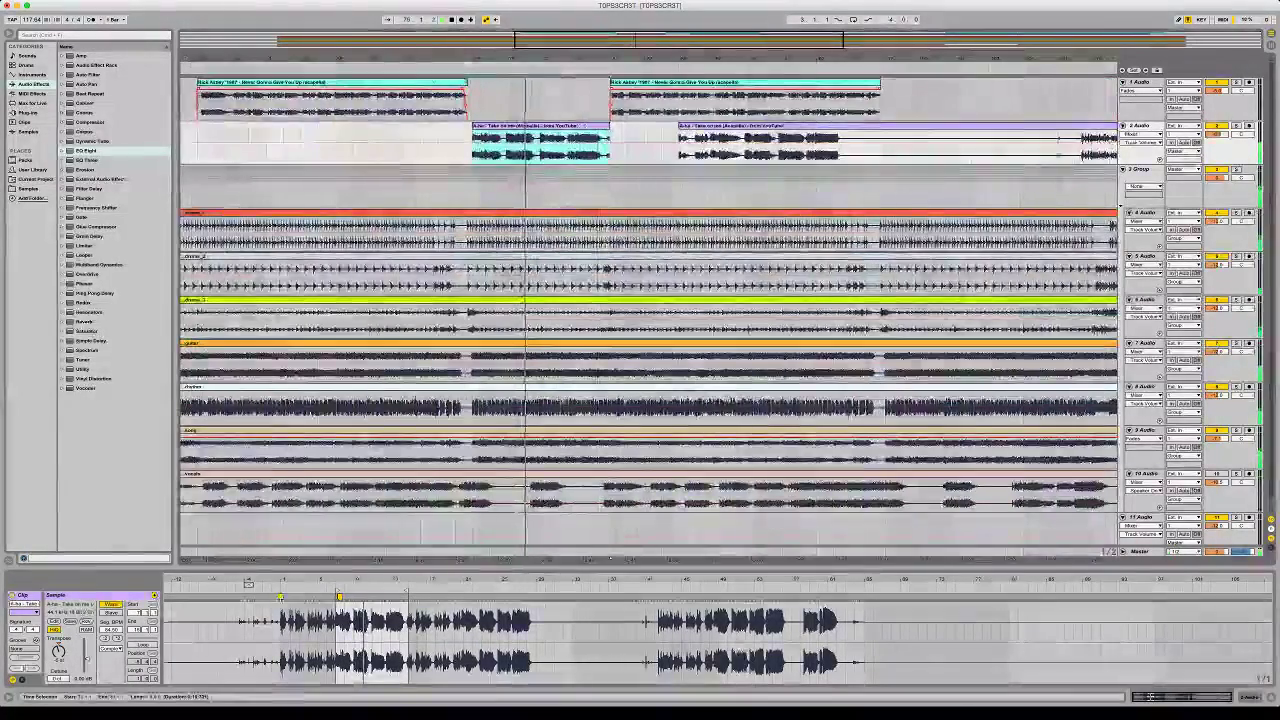
key("super+alt+f")
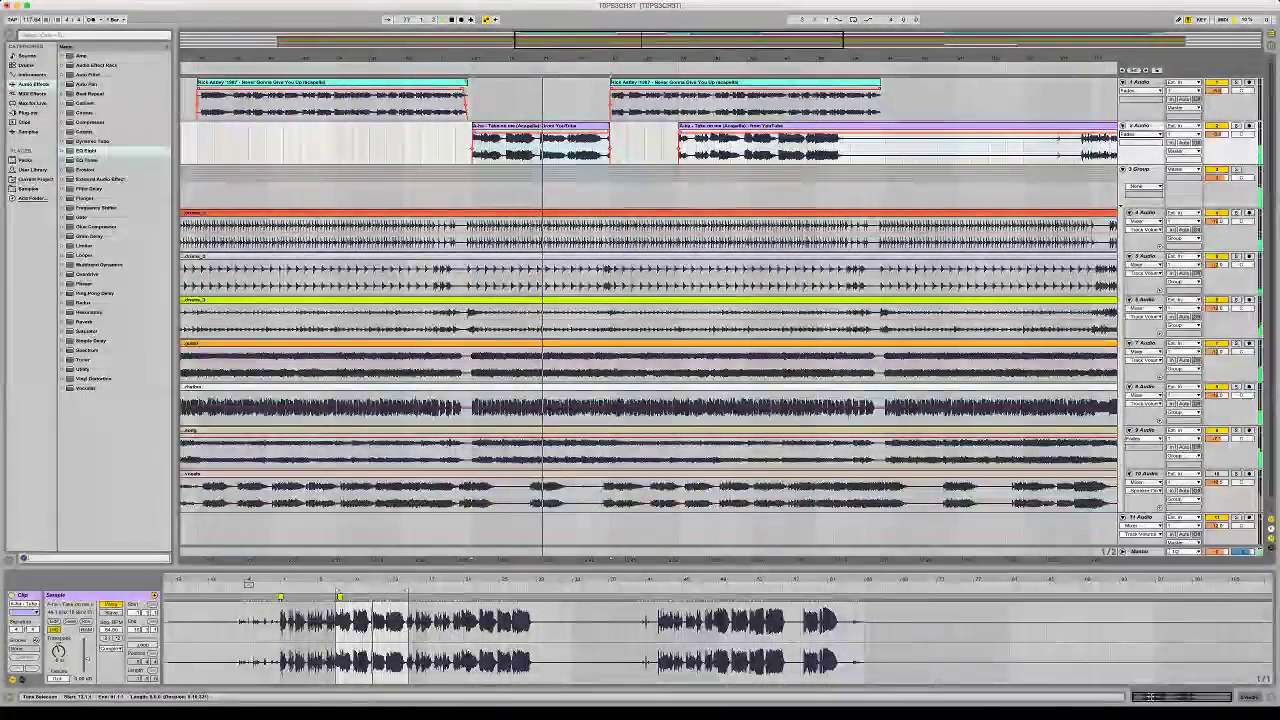
left_click_drag(610, 148, 602, 148)
key("Delete")
left_click(575, 126)
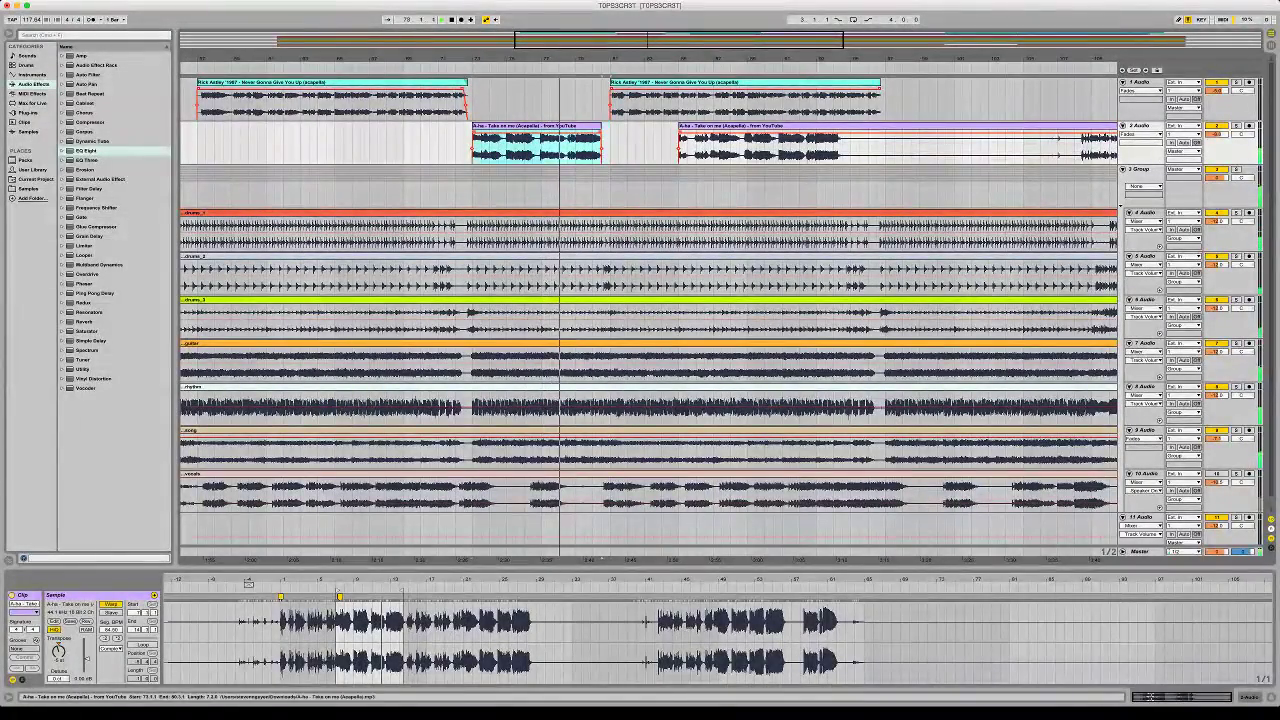
left_click_drag(384, 580, 384, 665)
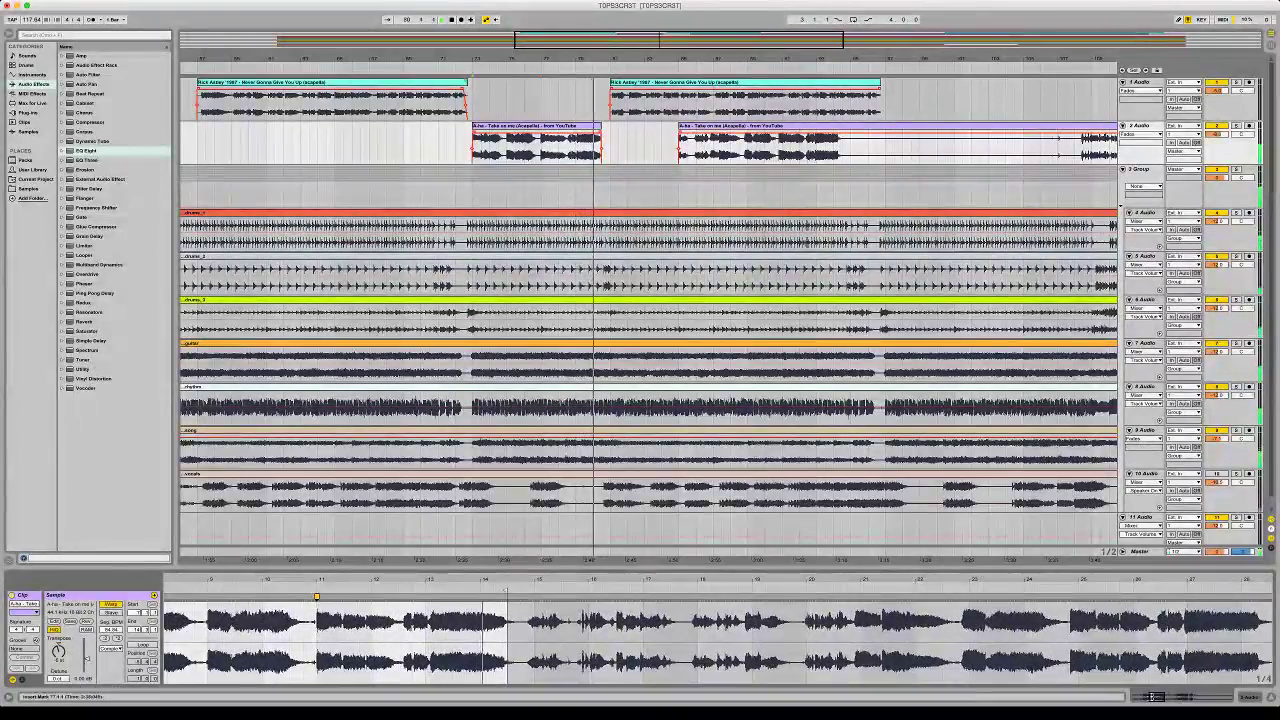
Delete the second Take On Me clip and copy the one at bar 73 to bar 97
left_click_drag(499, 58, 499, 12)
left_click(680, 126)
key("Delete")
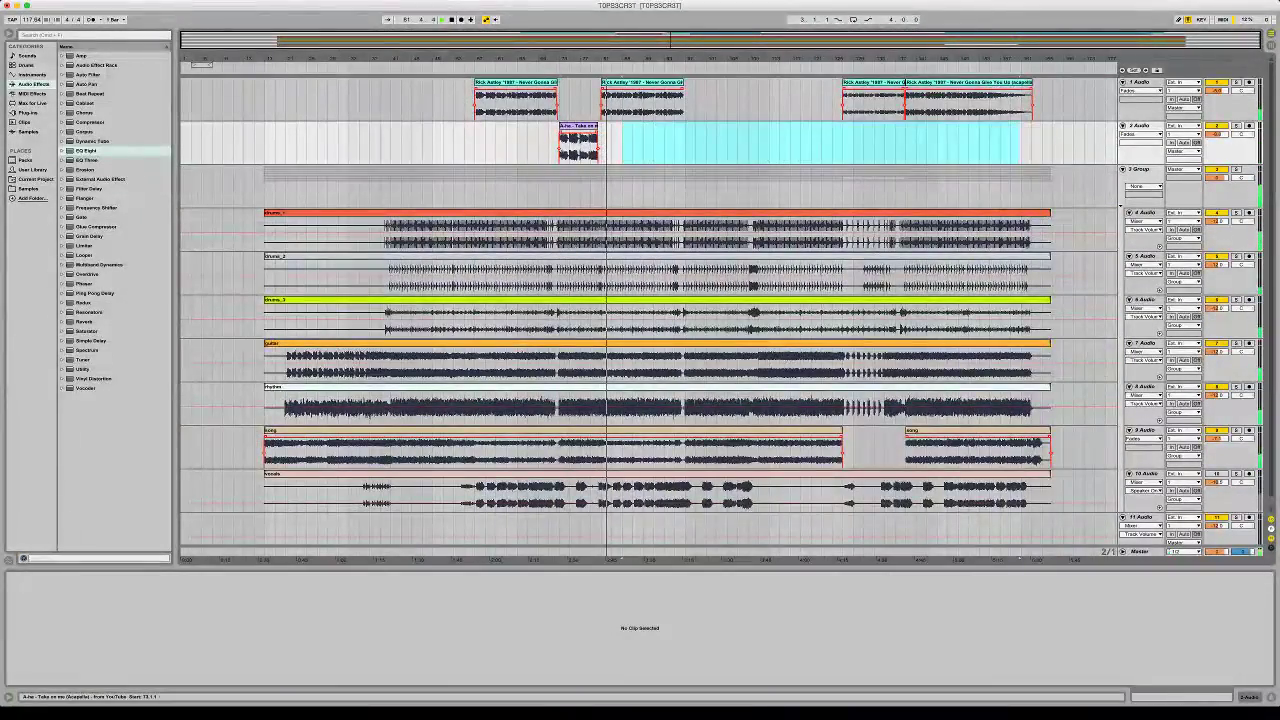
left_click(578, 126)
key("super+c")
left_click(685, 148)
key("super+v")
left_click(745, 148)
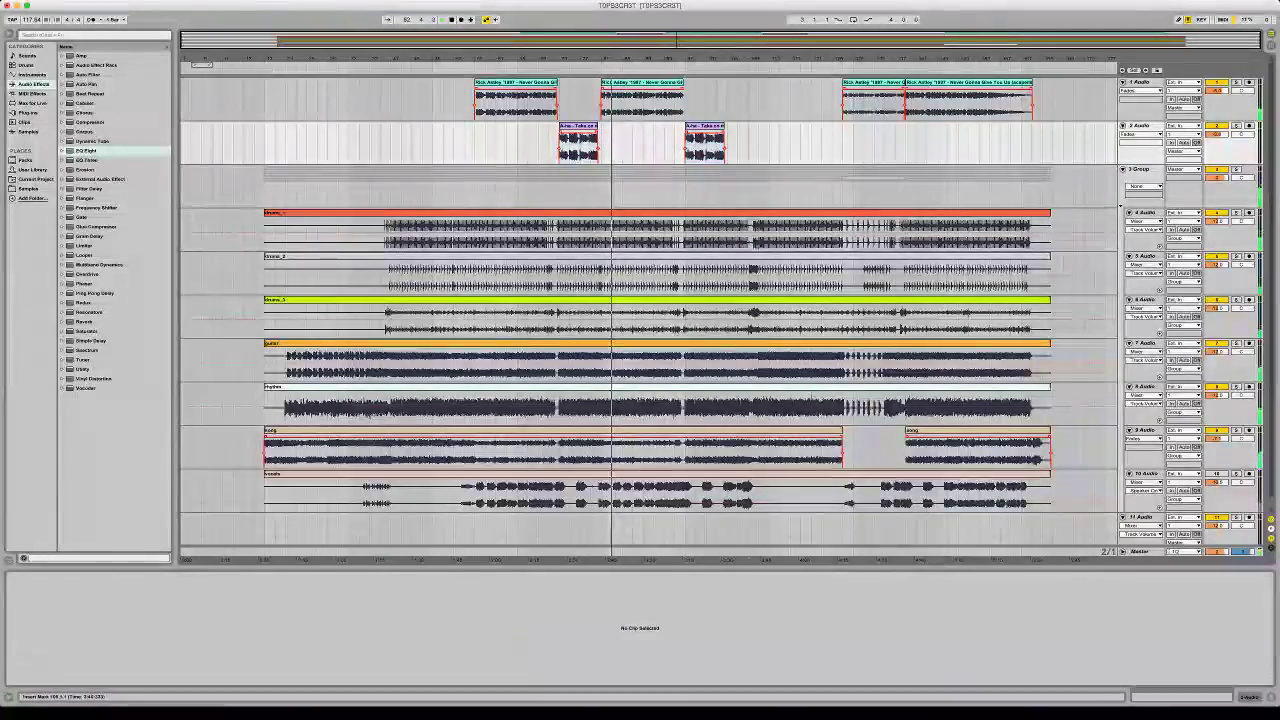
Insert a new audio track below the Take On Me track and set its volume to -12 dB
key("super+t")
left_click(1216, 179)
type("-12")
key("Return")
key("super+Tab")
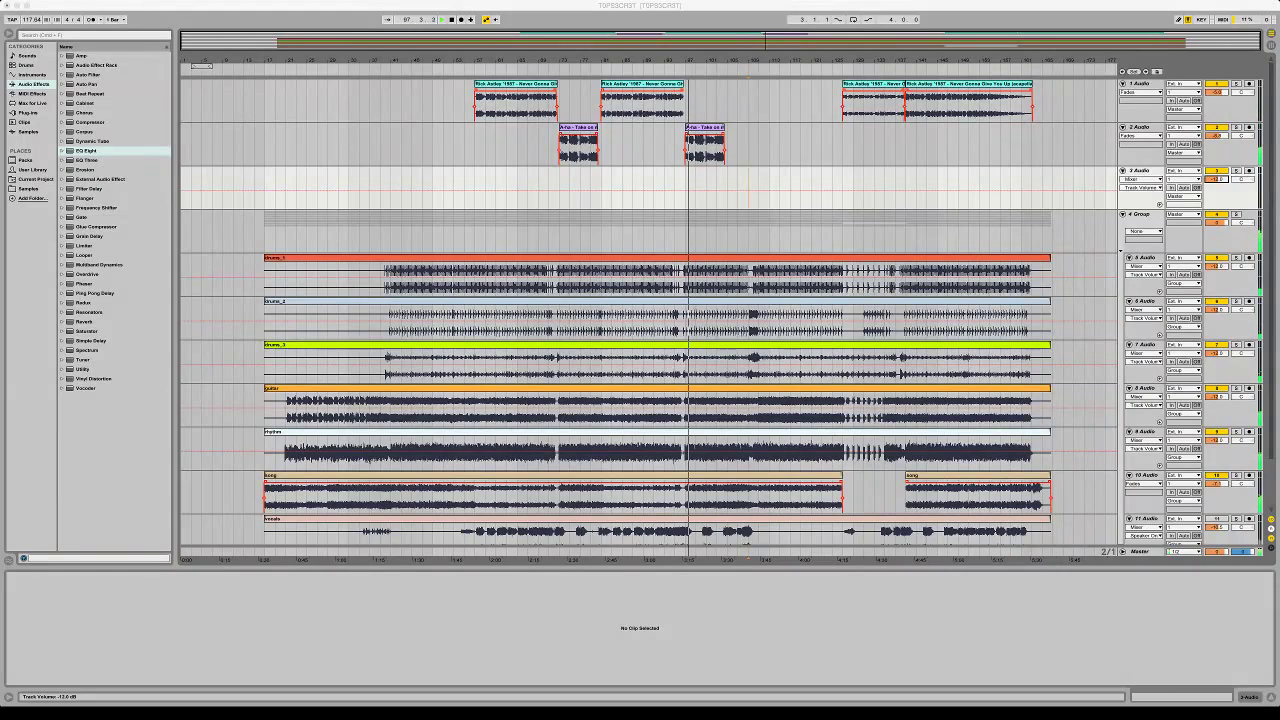
left_click(705, 128)
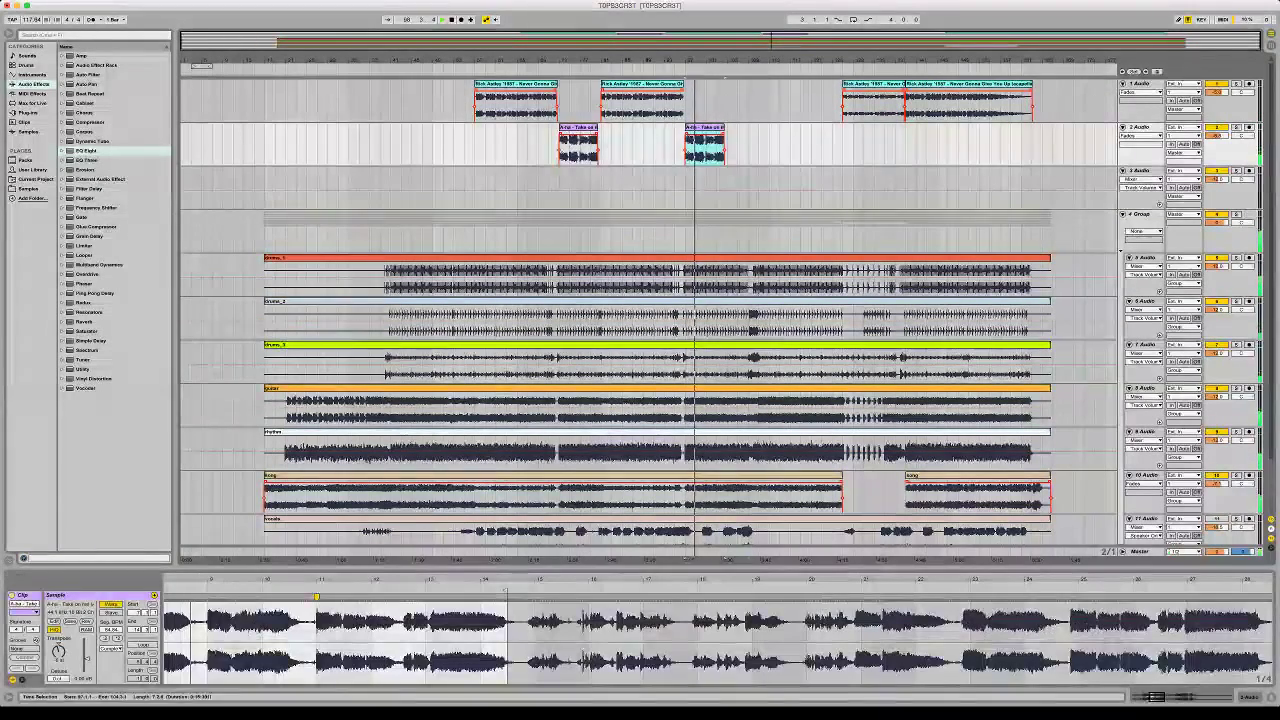
left_click(1216, 136)
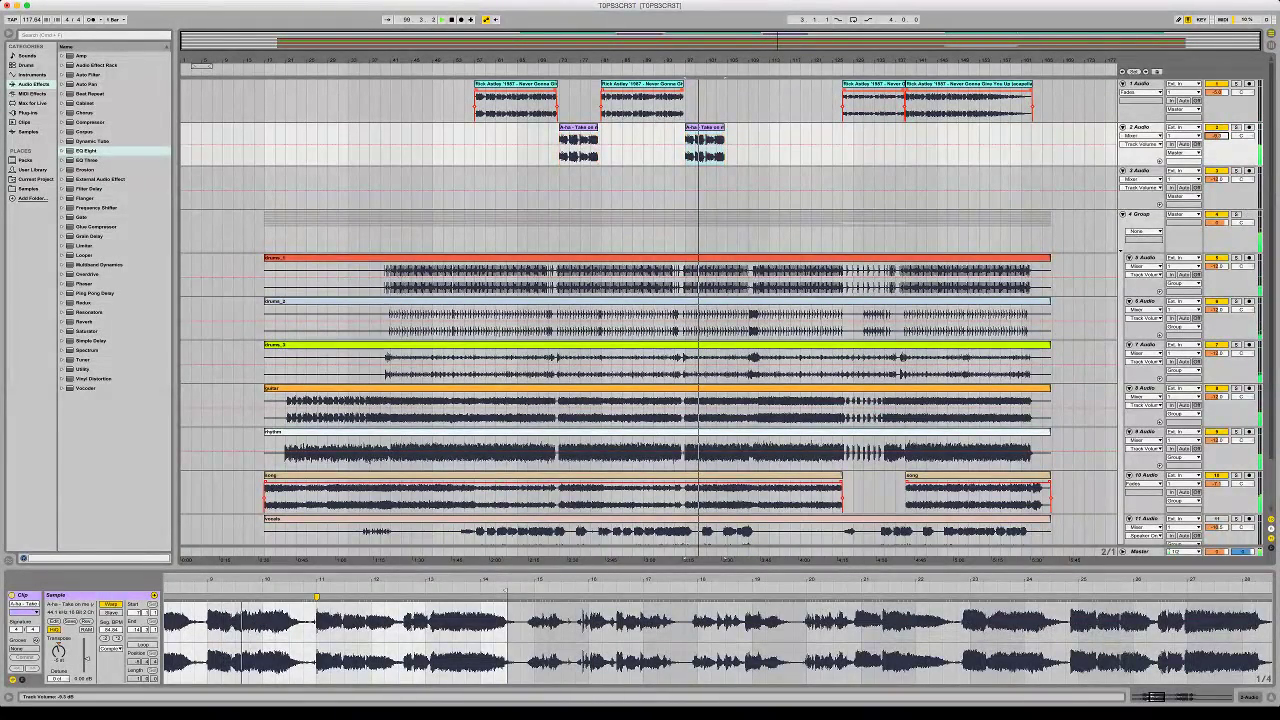
left_click(705, 128)
key("super+d")
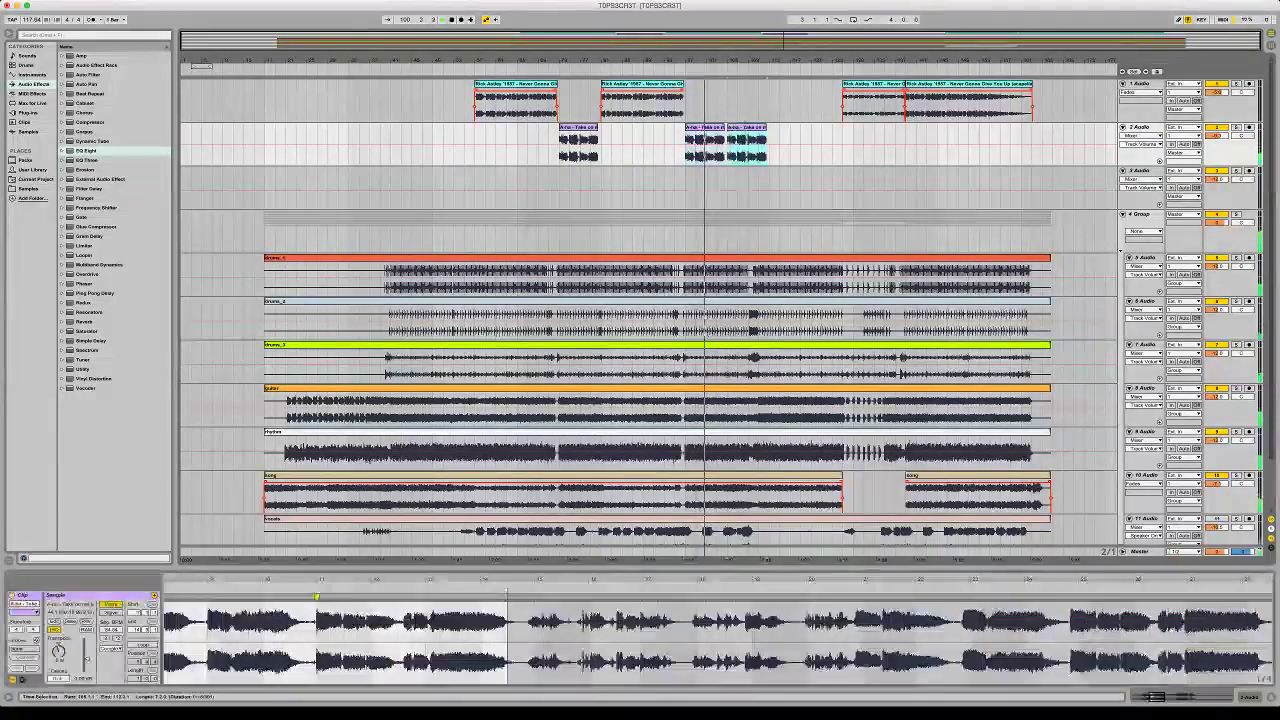
left_click(780, 145)
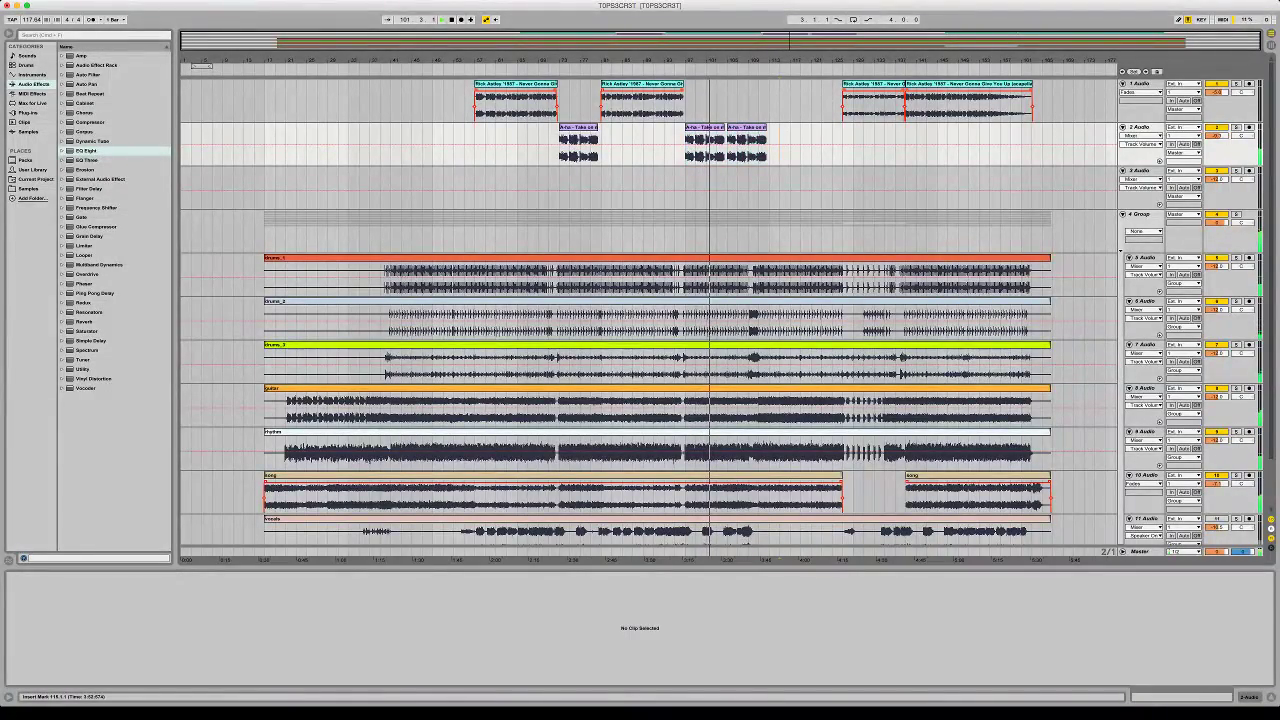
left_click(705, 128)
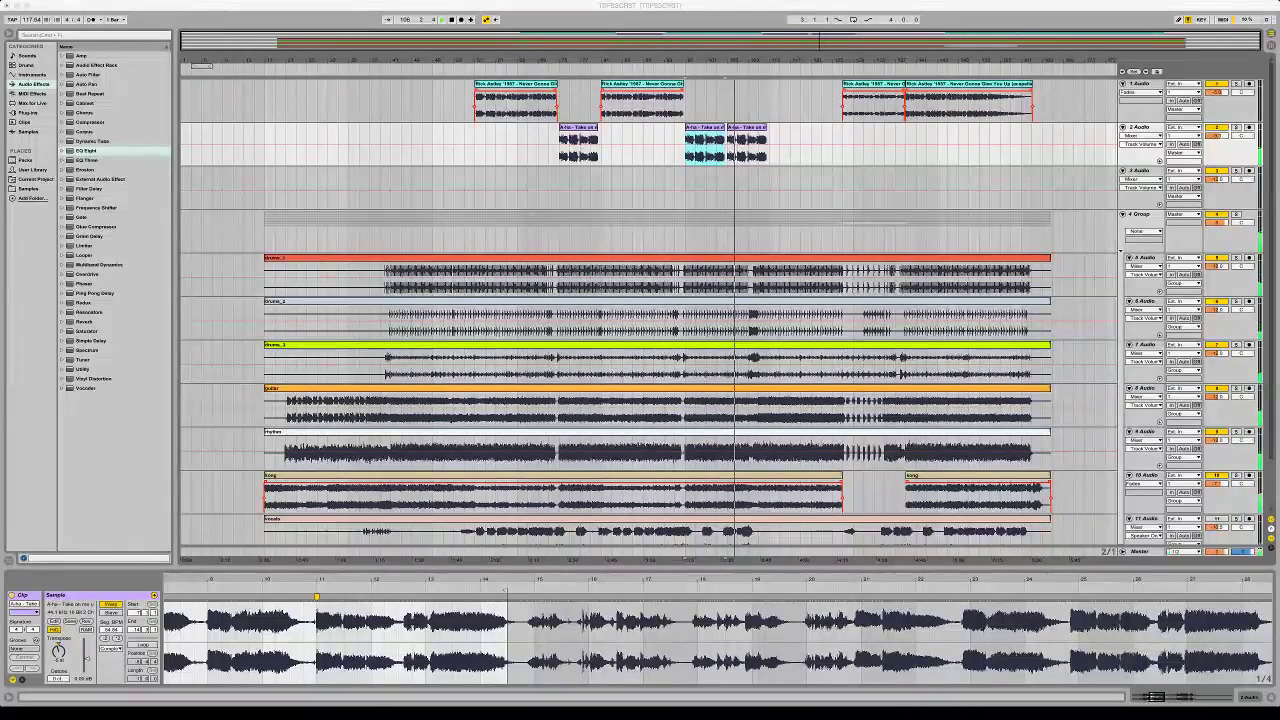
left_click(747, 127)
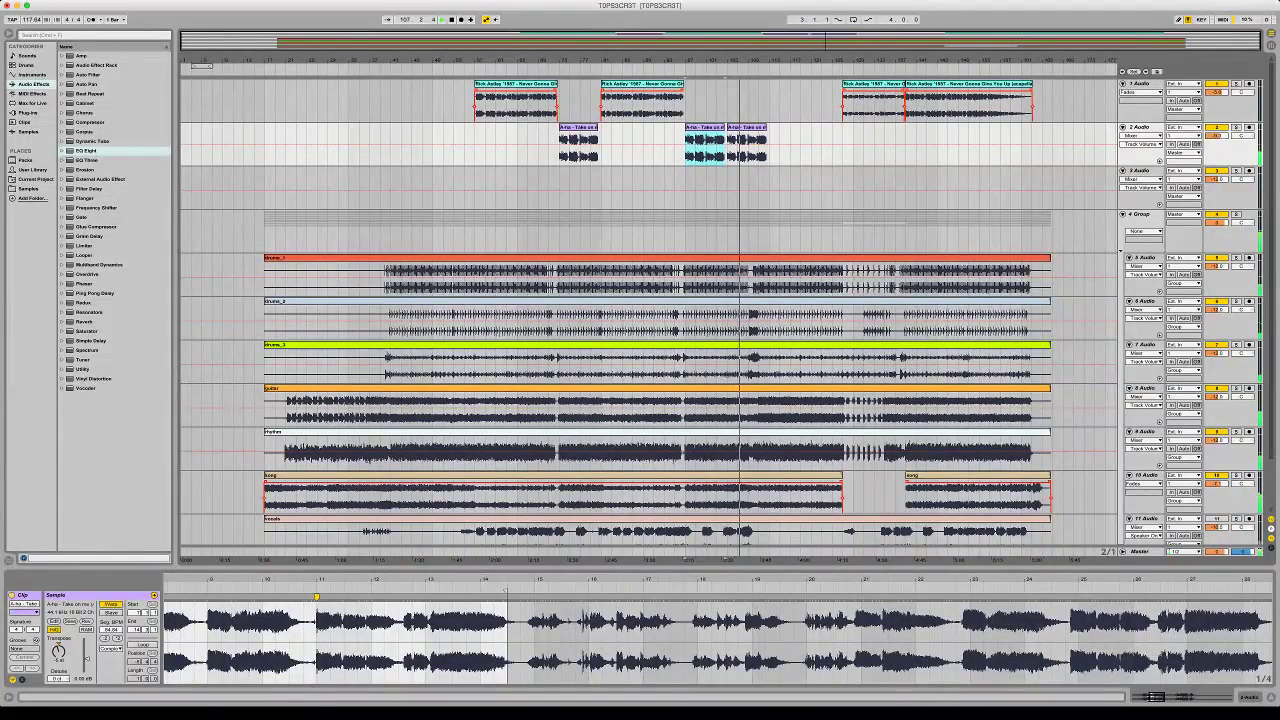
left_click(747, 127)
key("Delete")
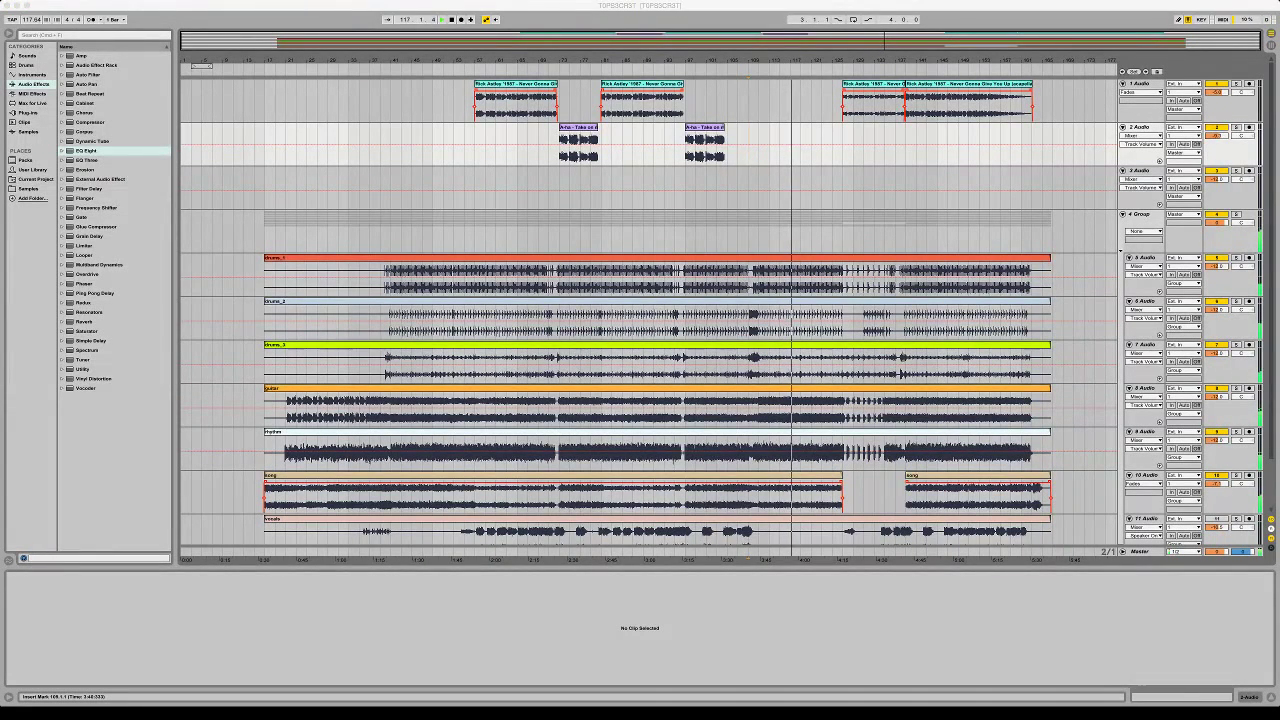
Insert another audio track directly below the Take On Me track and set its volume to -12 dB
key("super+Tab")
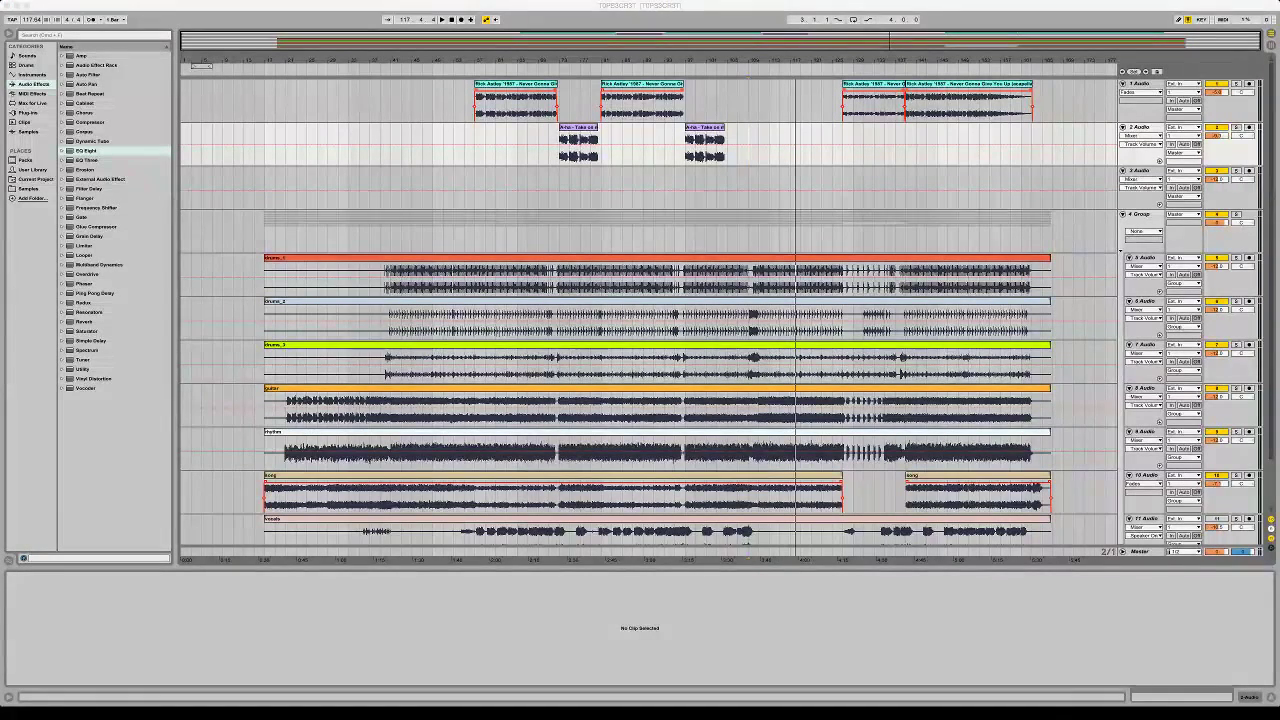
key("super+t")
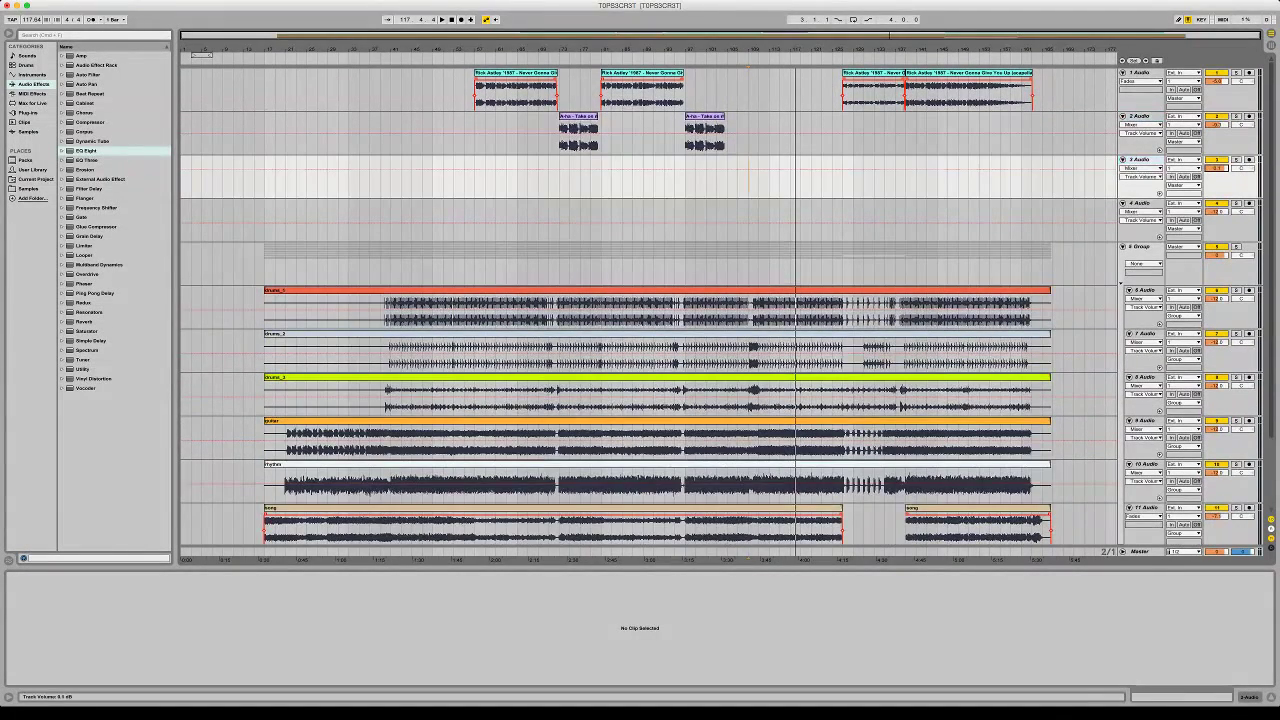
key("super+z")
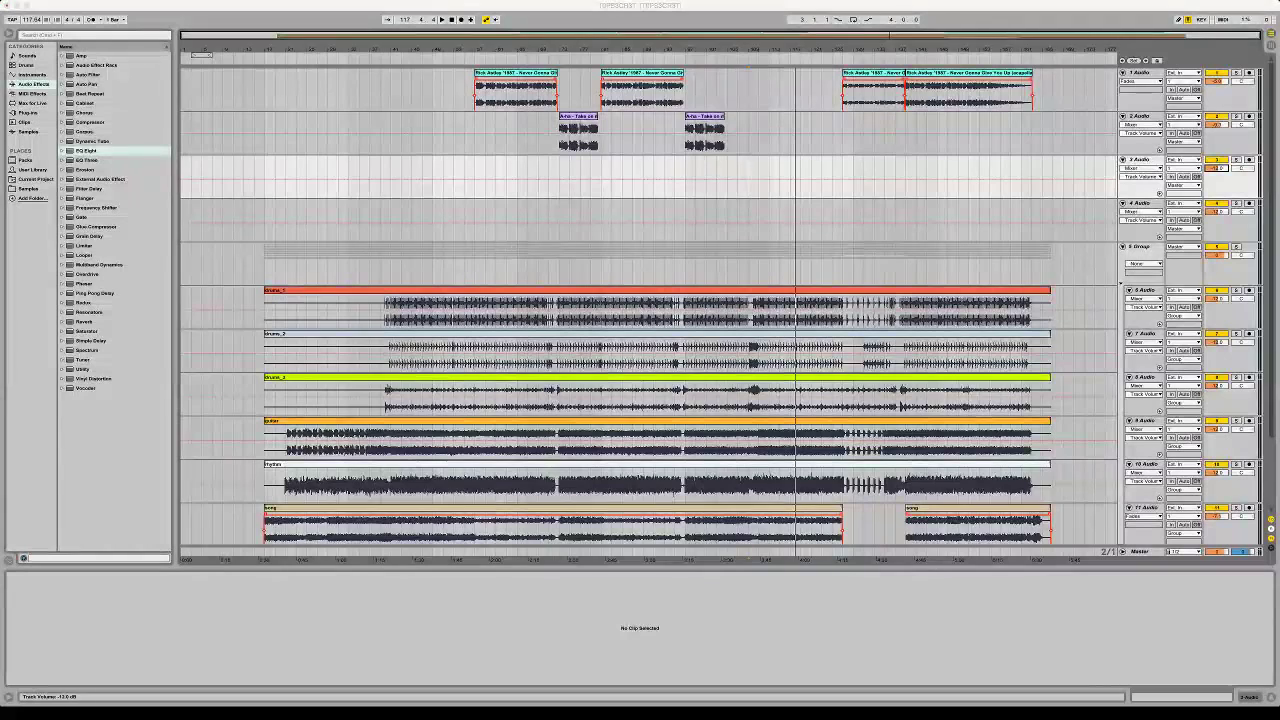
Import the Darude Sandstorm original mix onto the third audio track at bar 17 and solo it during playback
key("super+Tab")
left_click_drag(1278, 200, 264, 178)
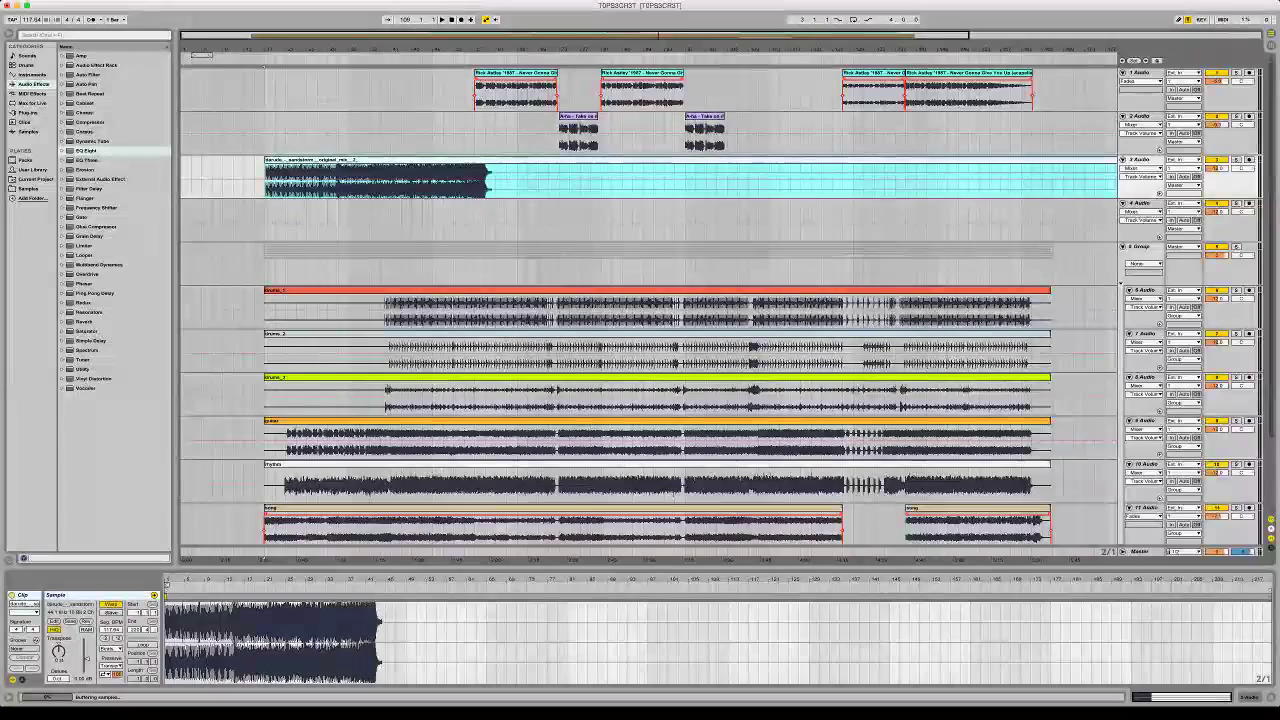
key("space")
left_click(1236, 160)
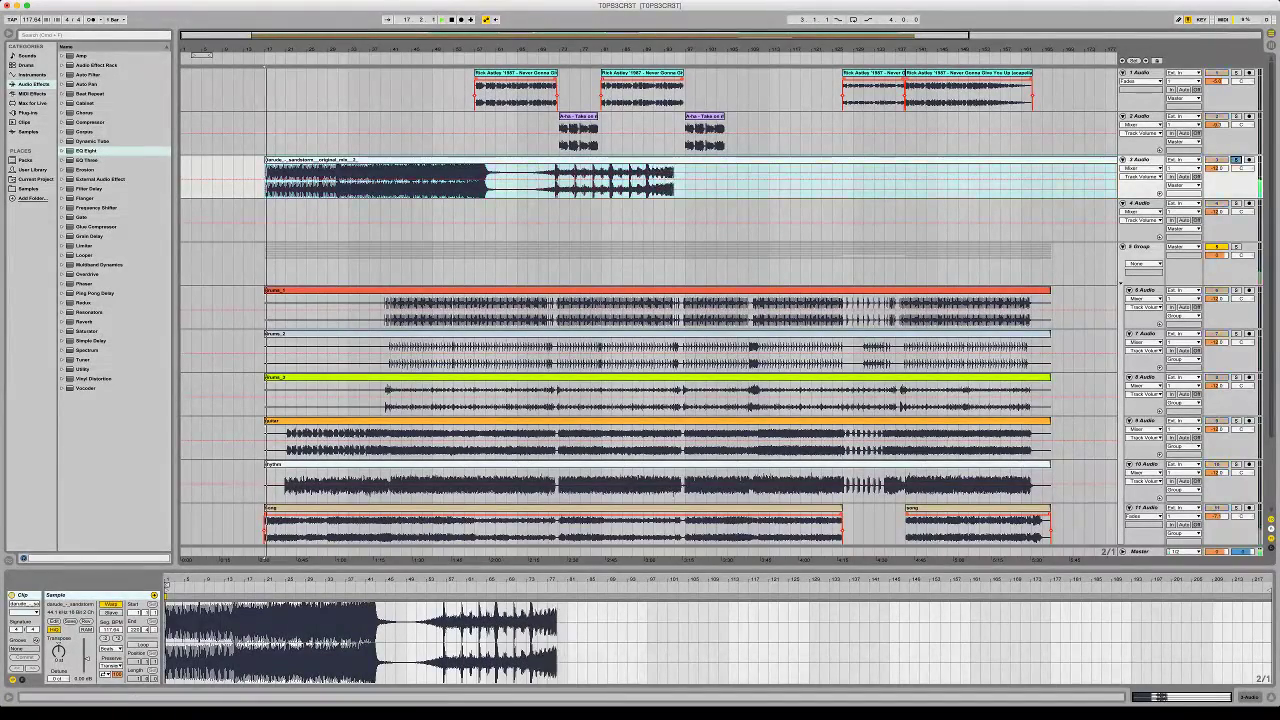
Move the Sandstorm clip's start marker to a downbeat in its breakdown and play it to check the warping
left_click_drag(167, 590, 256, 590)
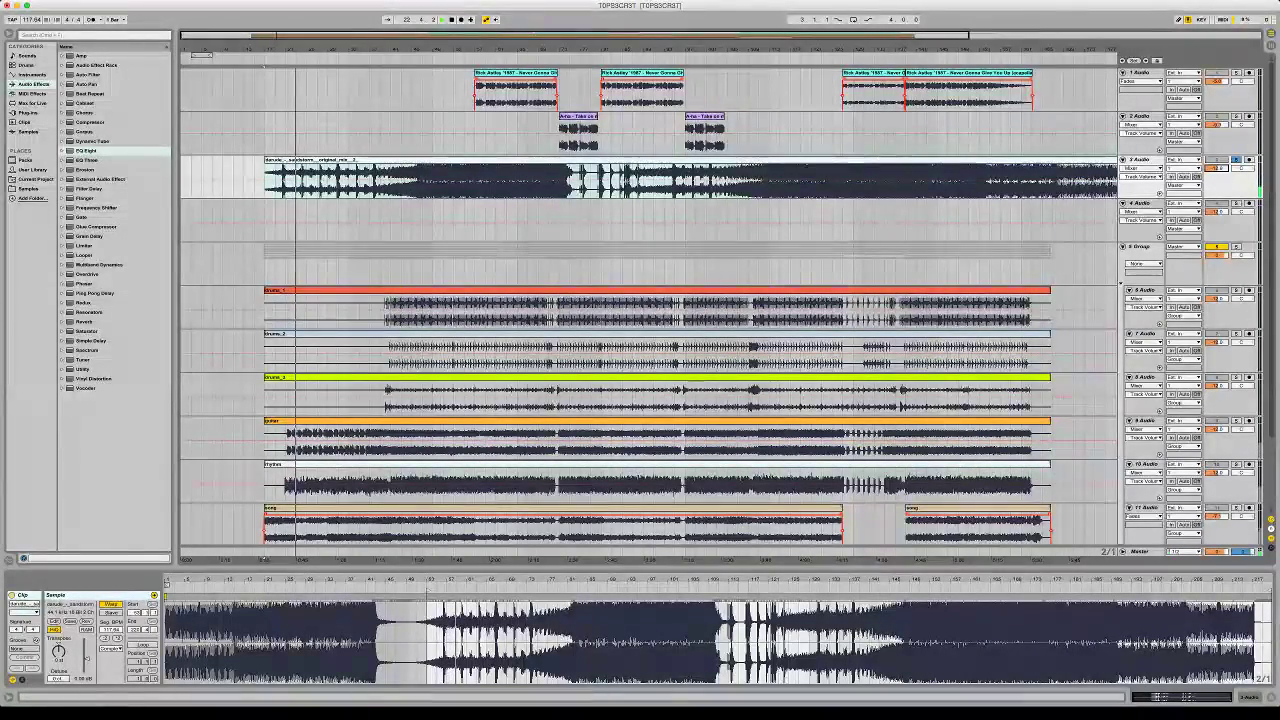
left_click_drag(461, 580, 461, 646)
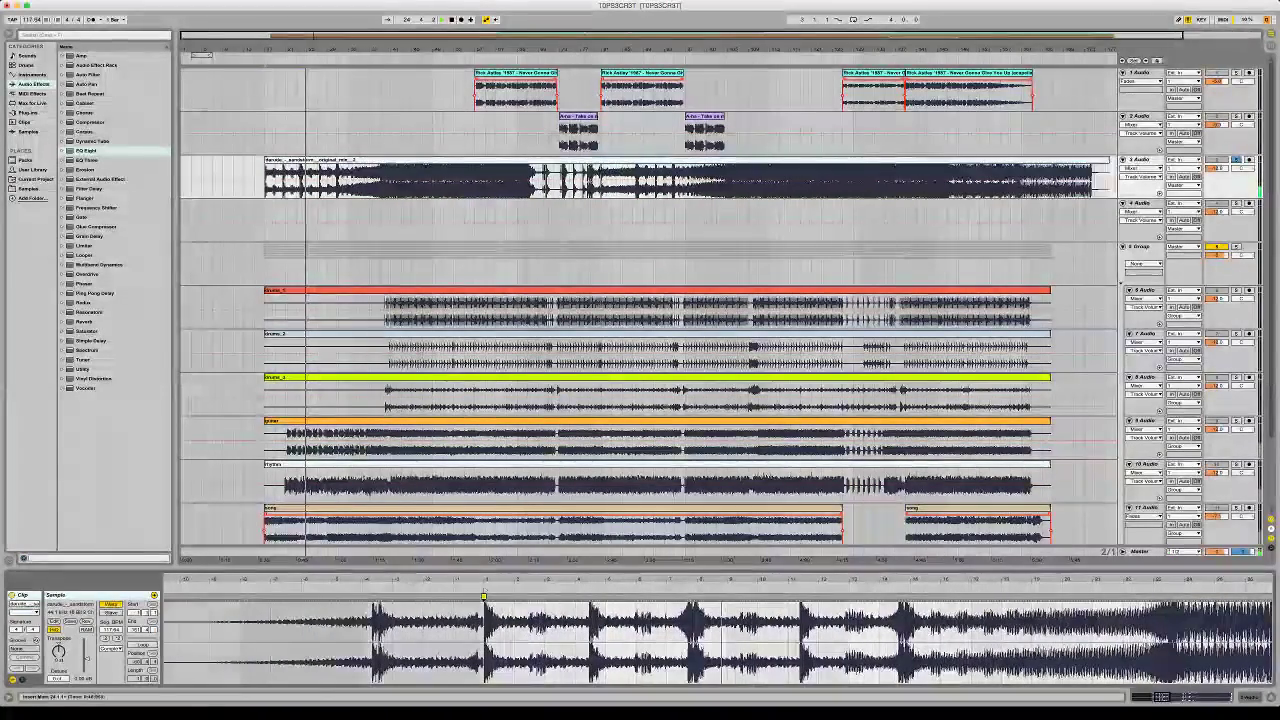
key("space")
key("space")
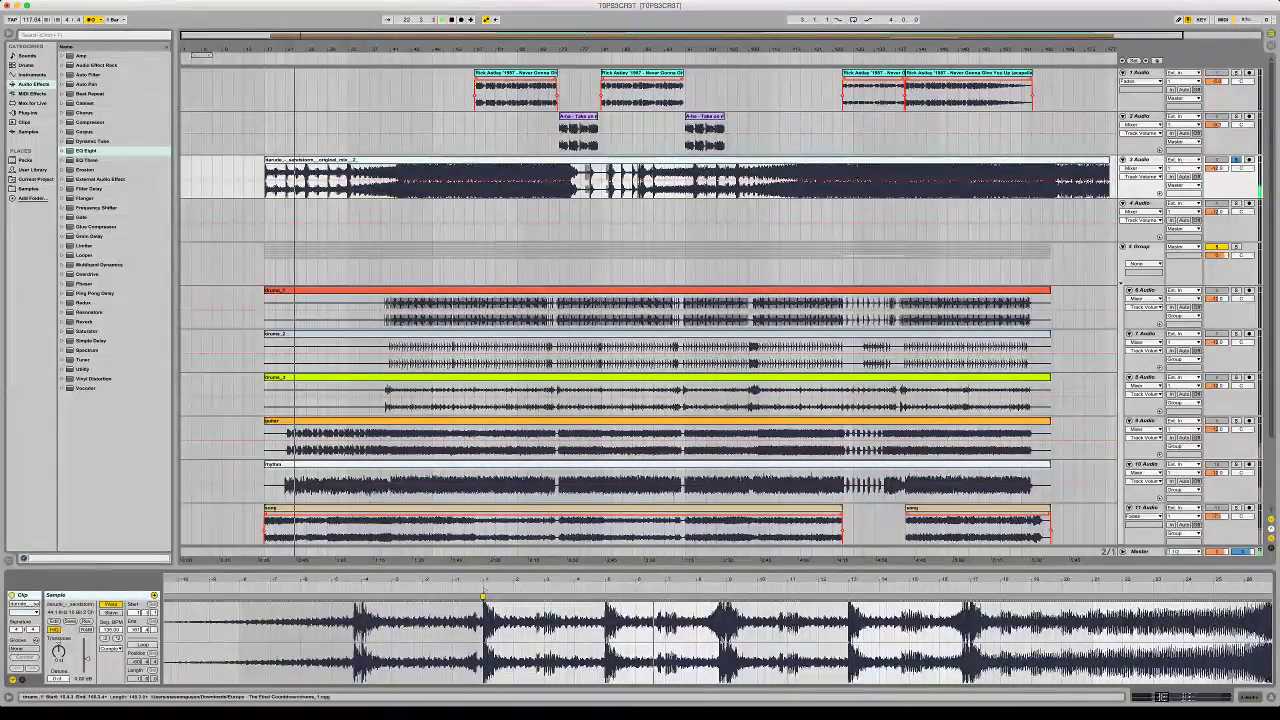
left_click(656, 290)
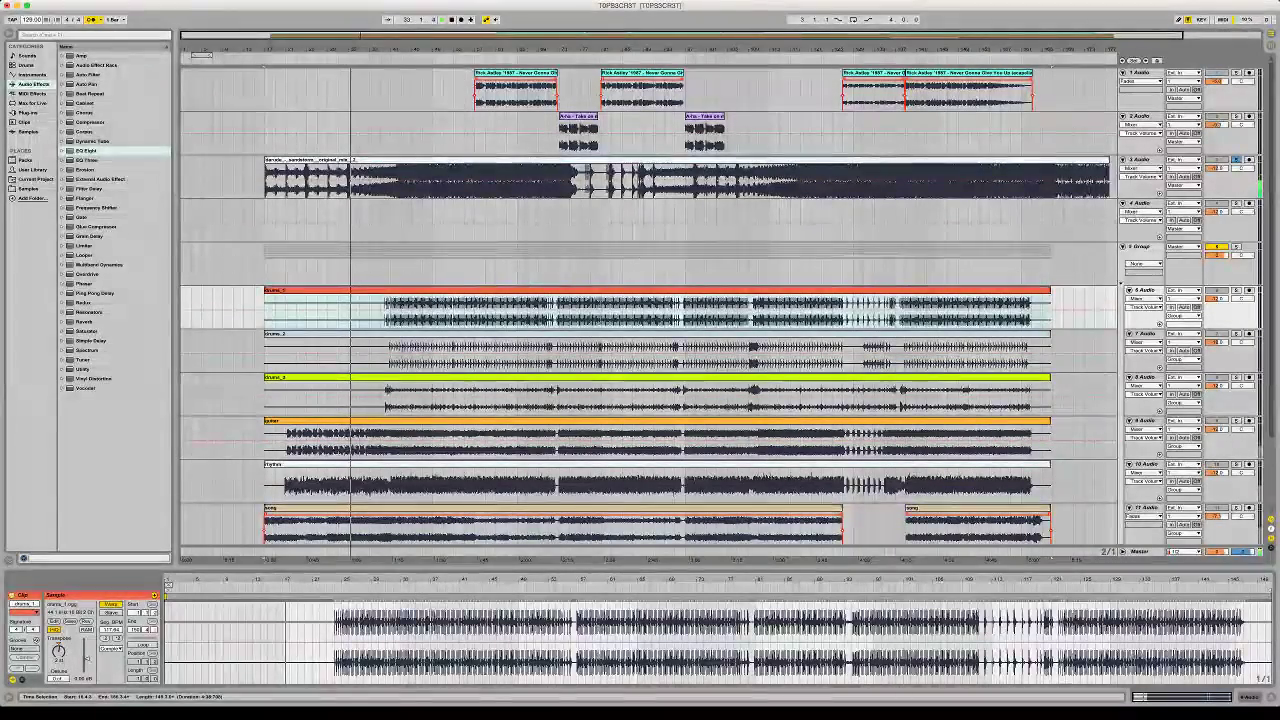
left_click(349, 181)
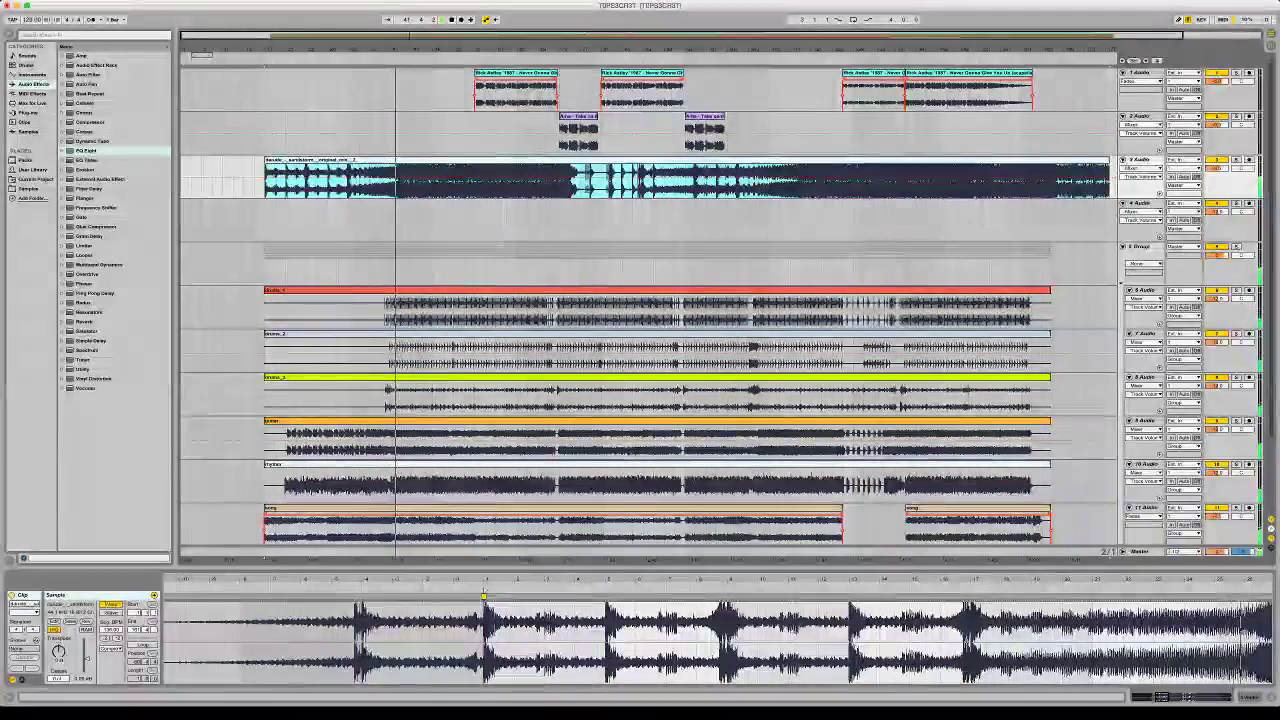
Split the Sandstorm clip around bar 43, delete the part before the split, and audition the remainder from bar 45
scroll(362, 180, "up", 3)
left_click(408, 180)
key("super+e")
left_click(340, 160)
key("Delete")
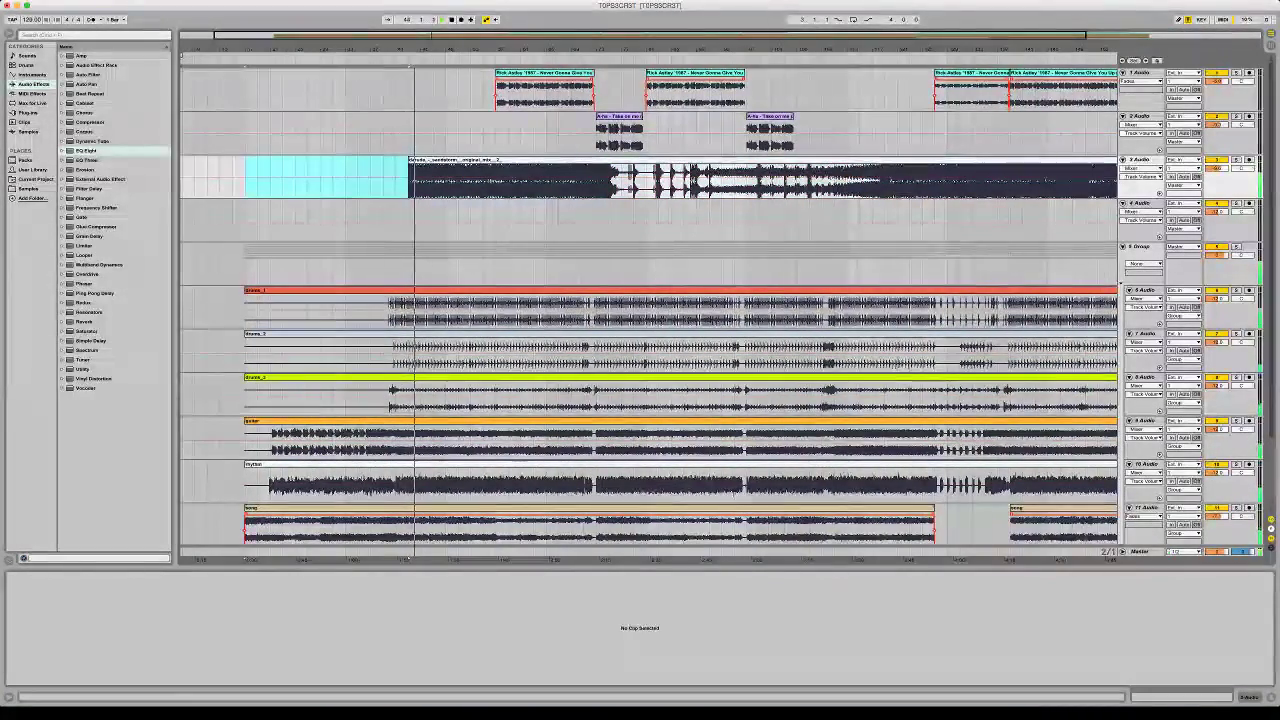
left_click_drag(421, 180, 433, 180)
left_click(433, 160)
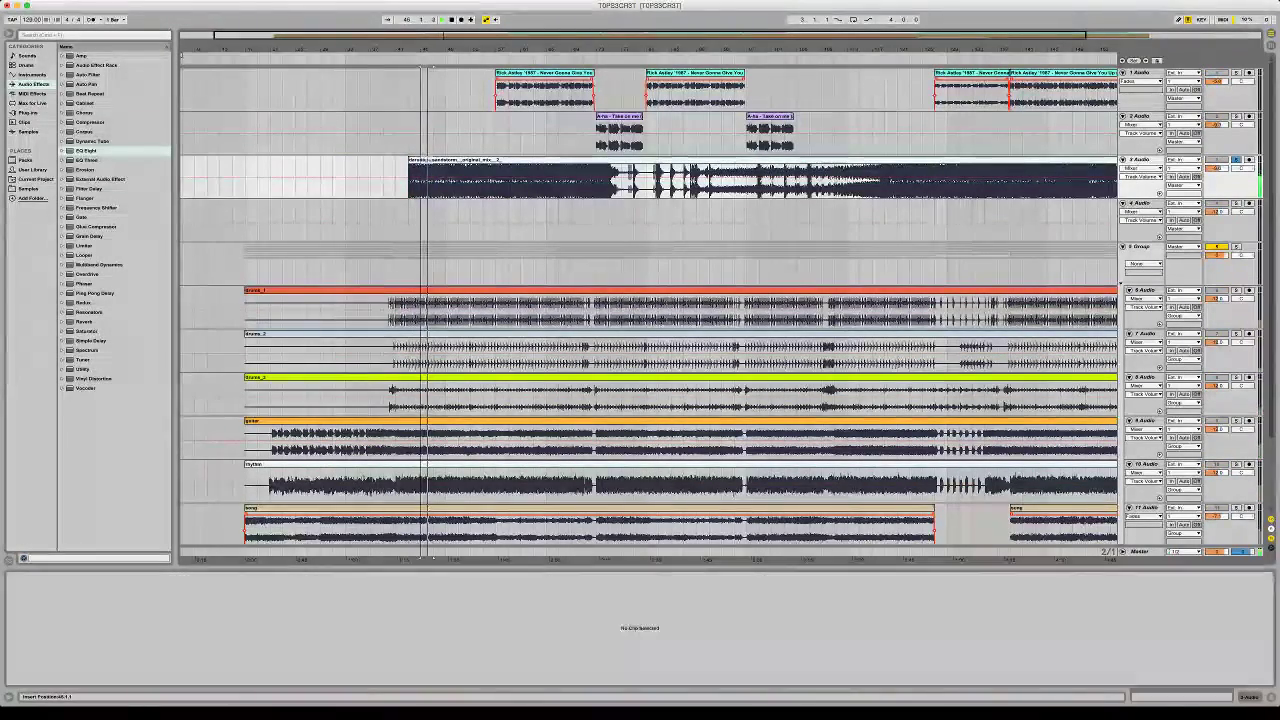
Move the Sandstorm clip to the start of the timeline on the third audio track and audition its new alignment
left_click_drag(433, 160, 182, 160)
key("space")
key("space")
left_click(233, 220)
key("space")
key("space")
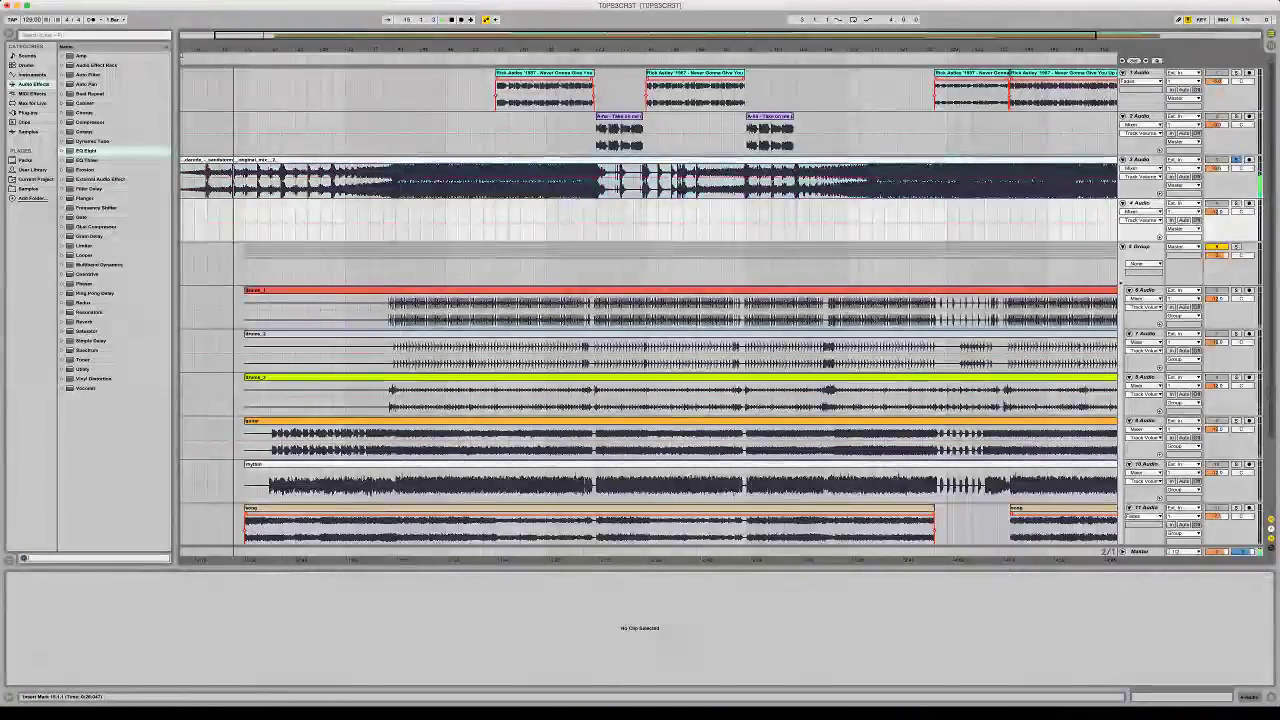
Insert another audio track, import the Childish Gambino Bonfire acapella onto the fourth track at Sandstorm's first drop, and play both together
key("super+t")
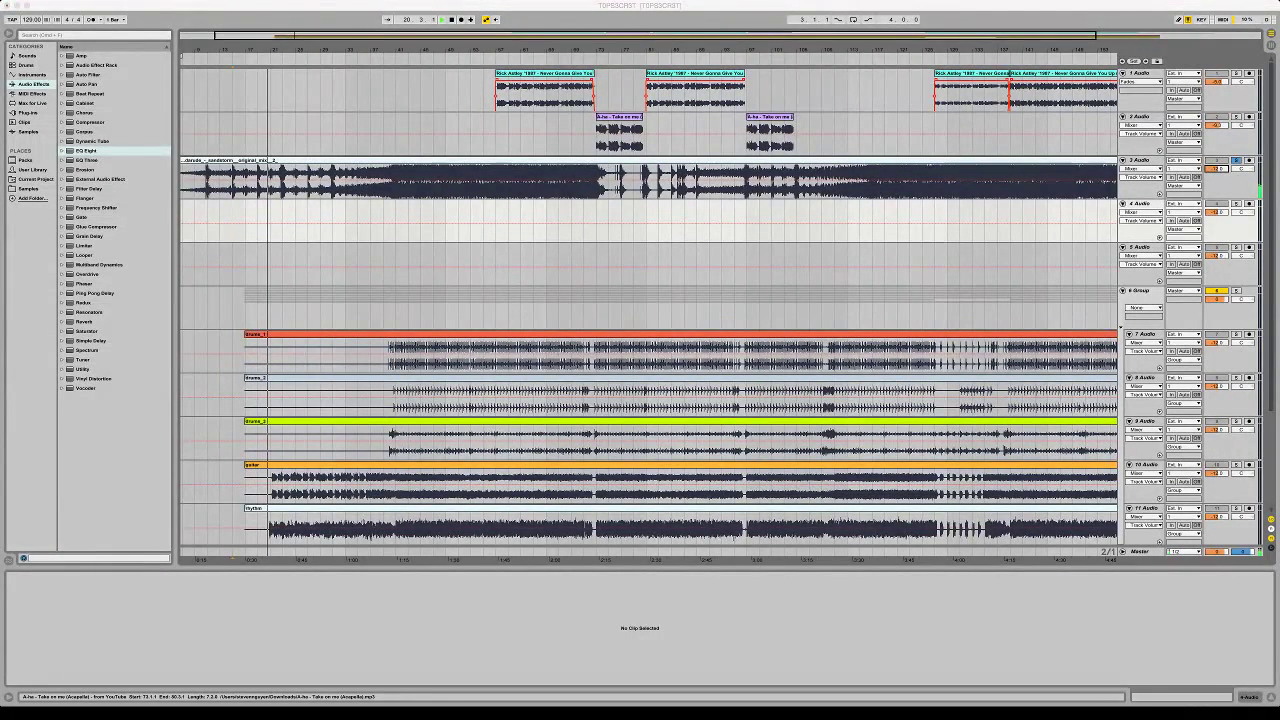
left_click_drag(880, 180, 400, 212)
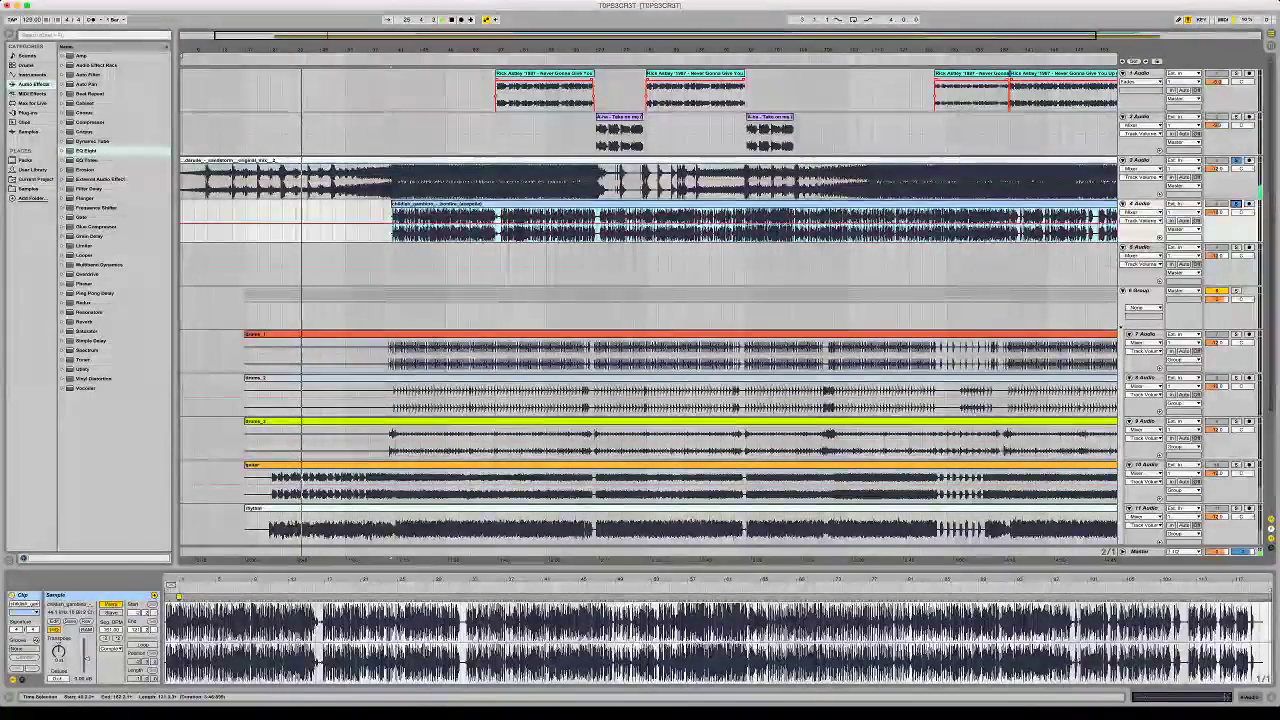
key("space")
key("space")
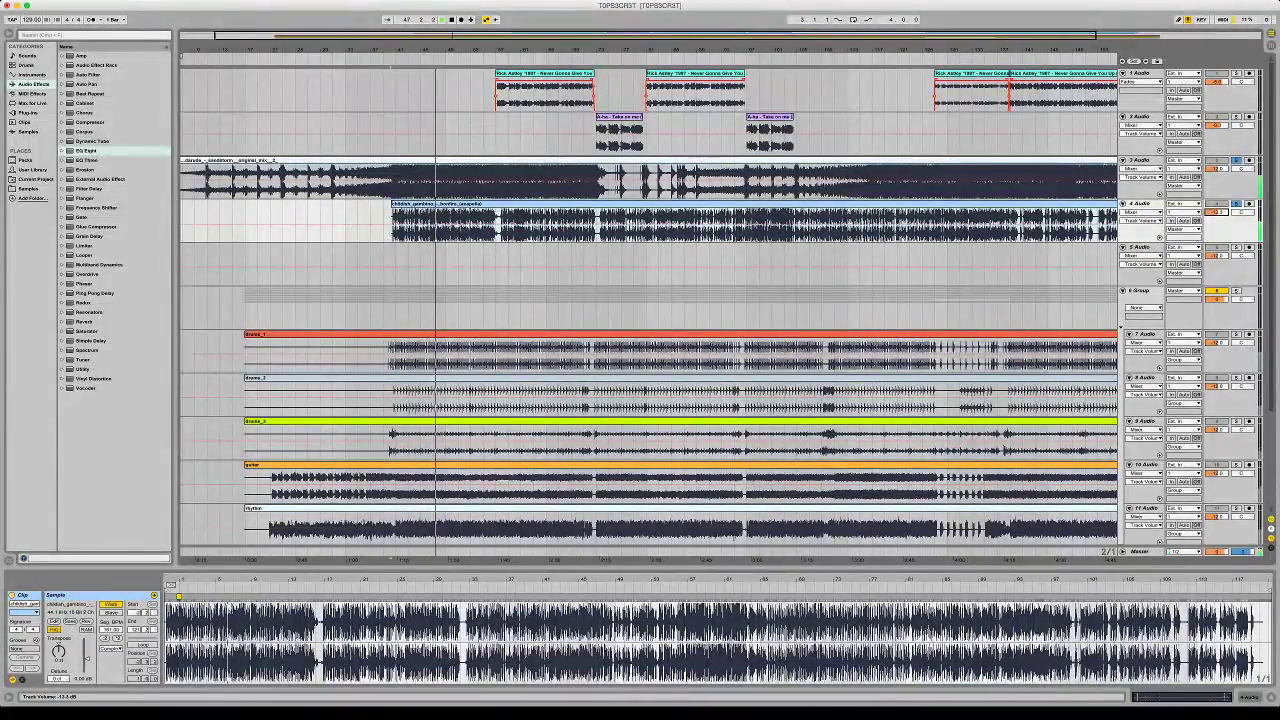
Warp the opening of the Bonfire acapella to the beat with warp markers at bars 1, 9 and 20
left_click(640, 204)
key("minus")
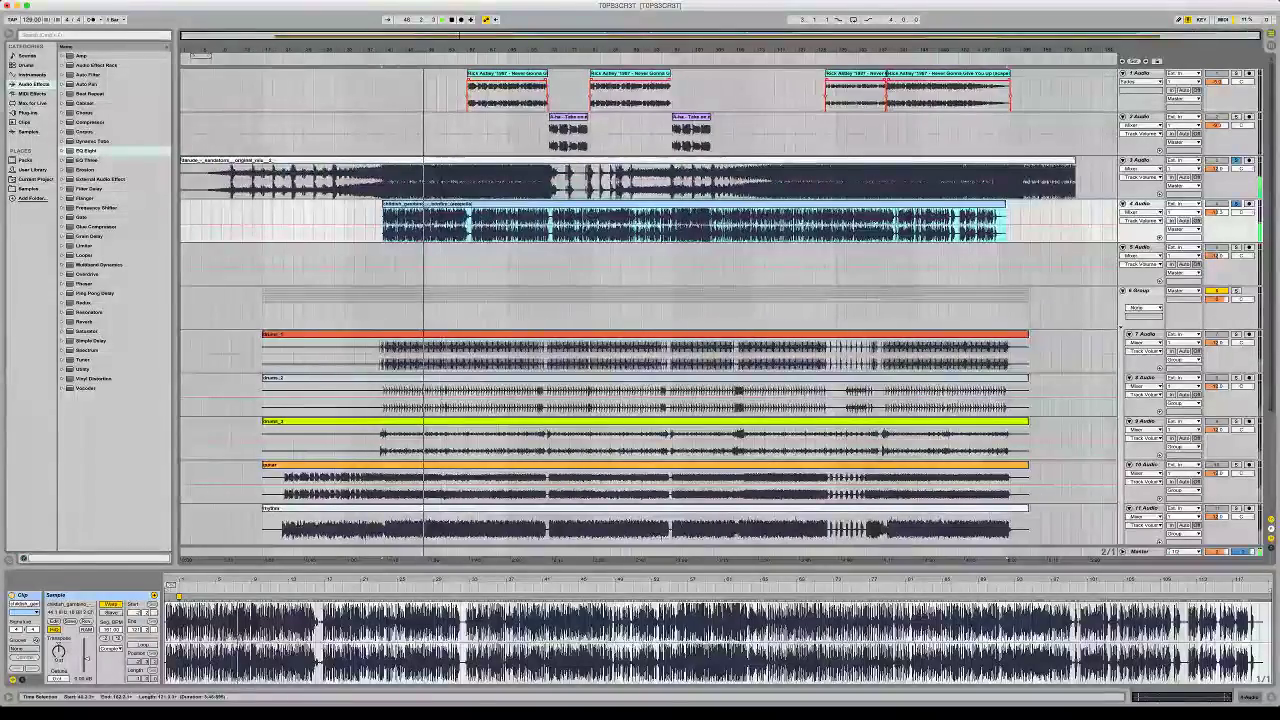
left_click_drag(247, 580, 242, 642)
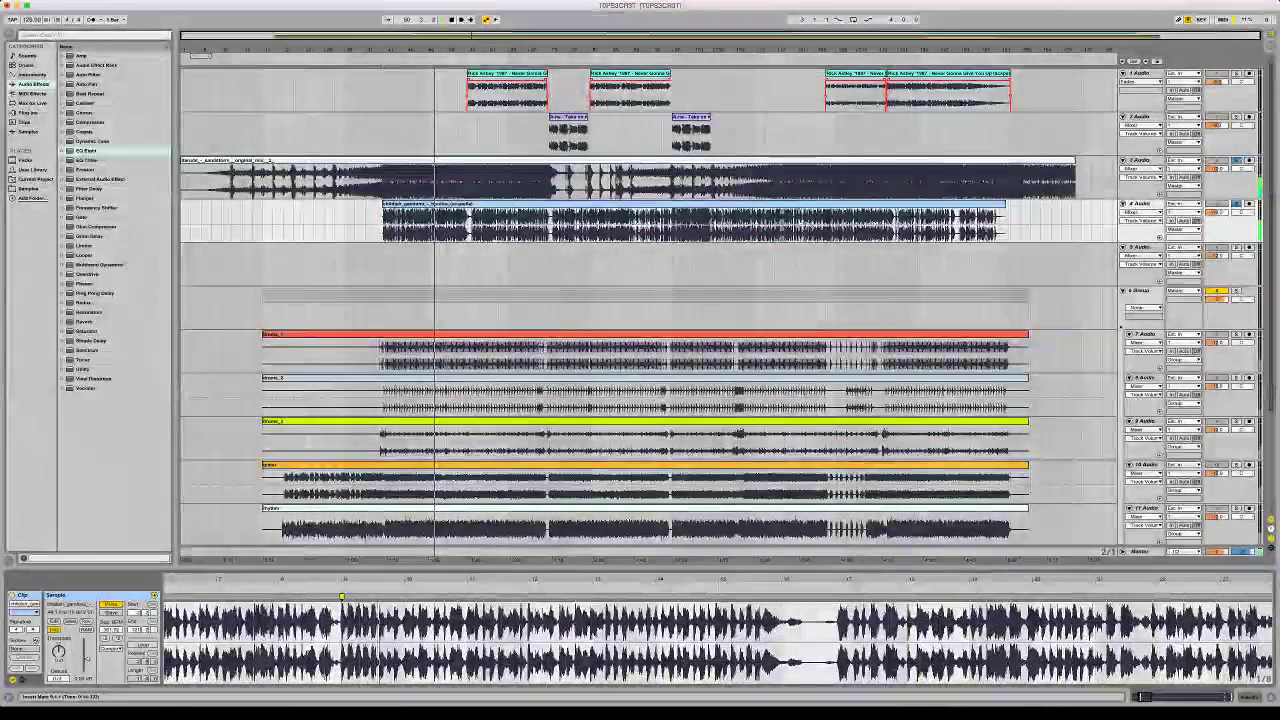
left_click_drag(255, 580, 255, 540)
left_click_drag(189, 640, 172, 640)
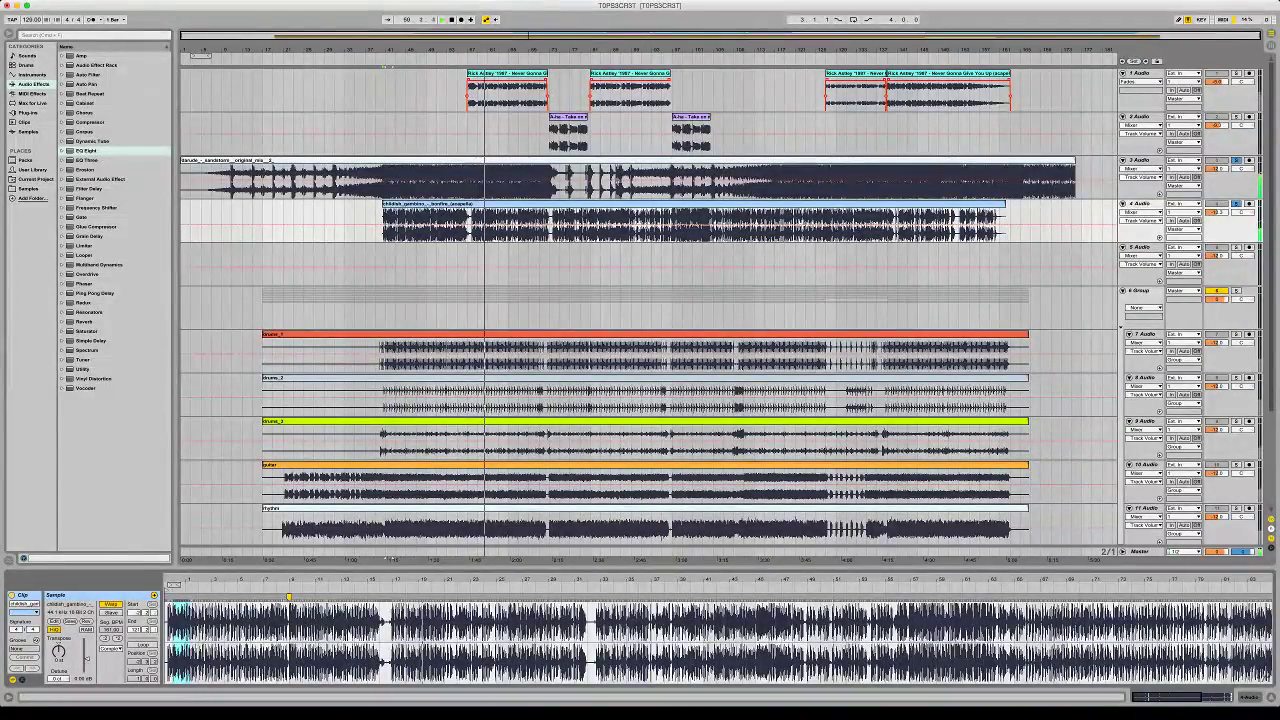
left_click_drag(424, 580, 424, 650)
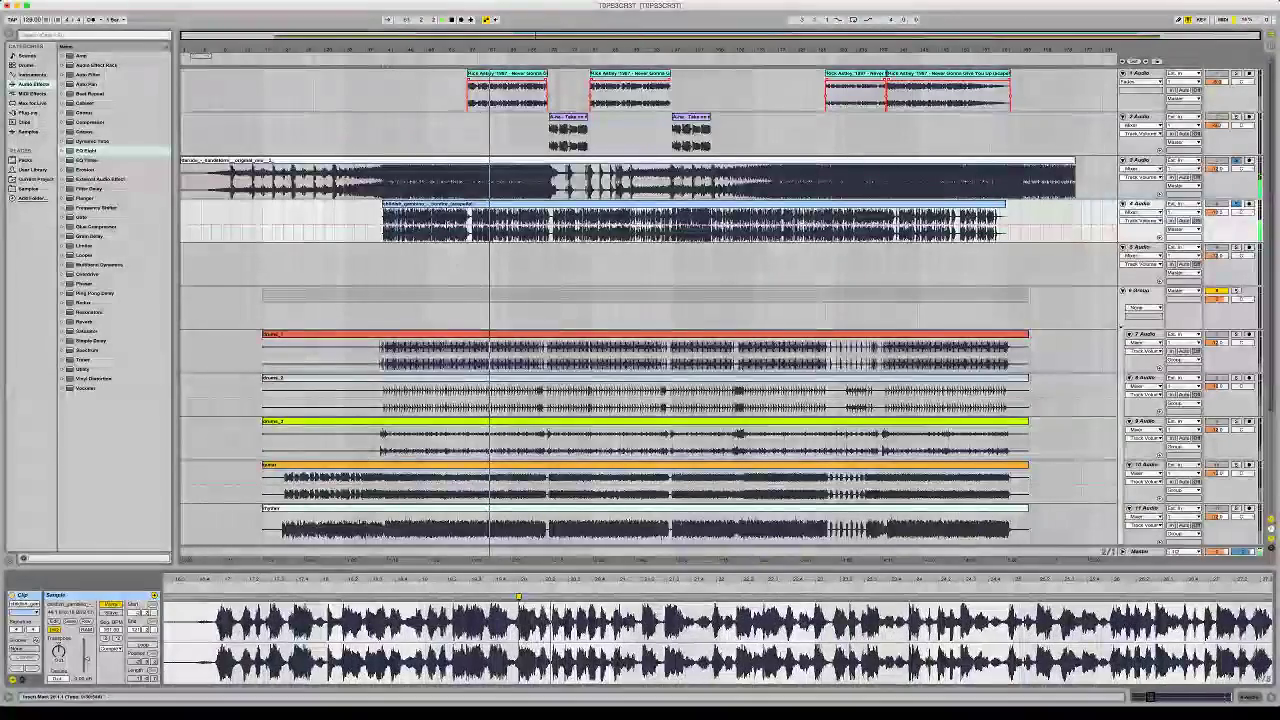
key("minus")
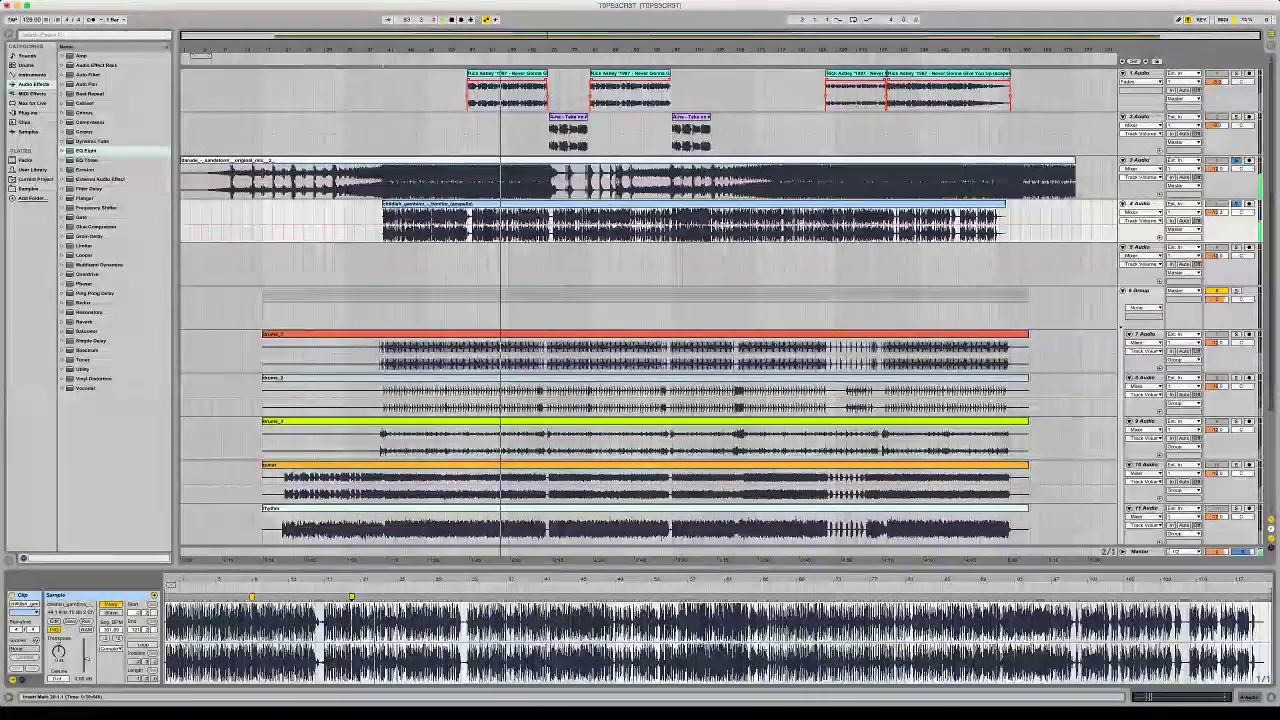
key("plus")
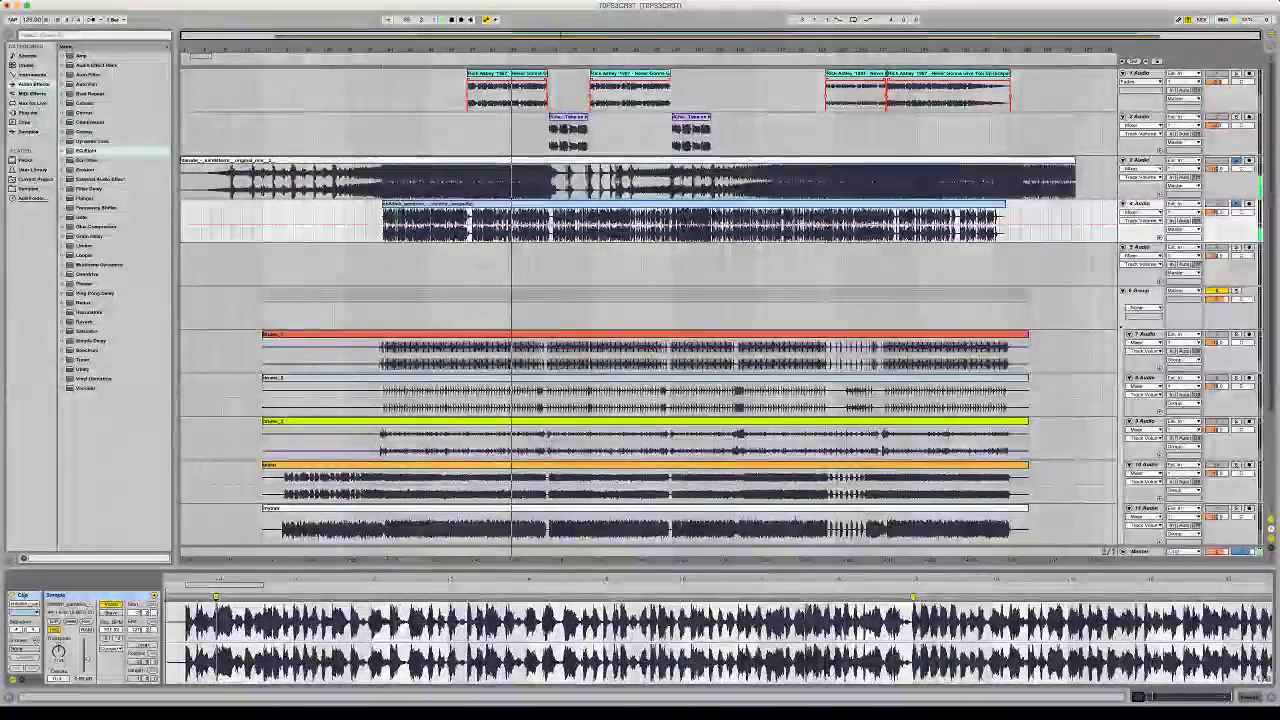
key("minus")
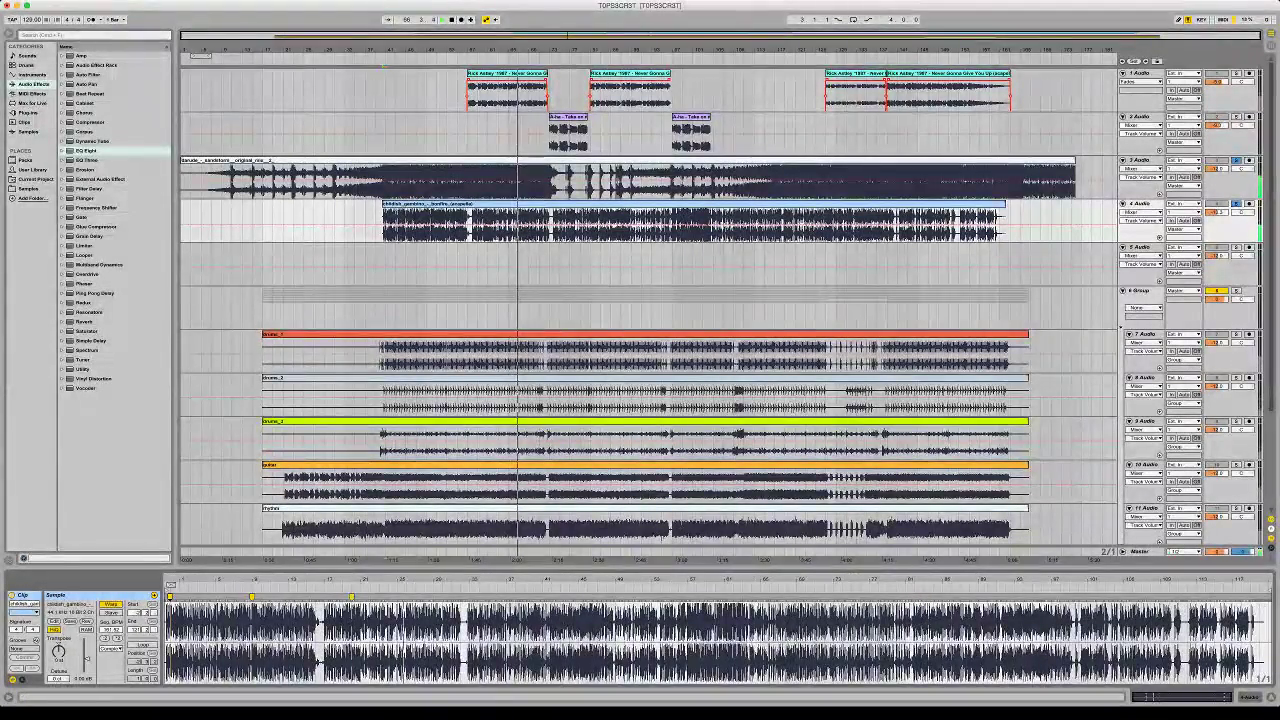
Add warp markers to the Bonfire acapella at bar 28 and at the vocal's re-entry on bar 33
key("plus")
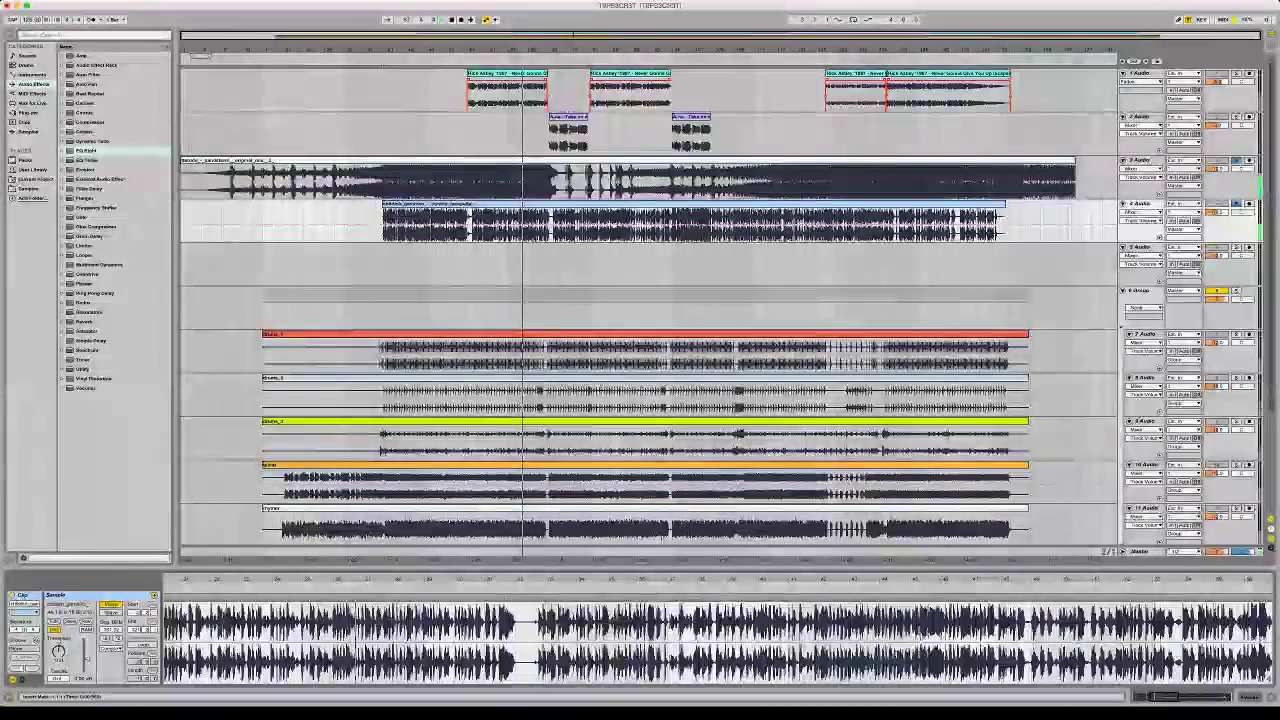
key("plus")
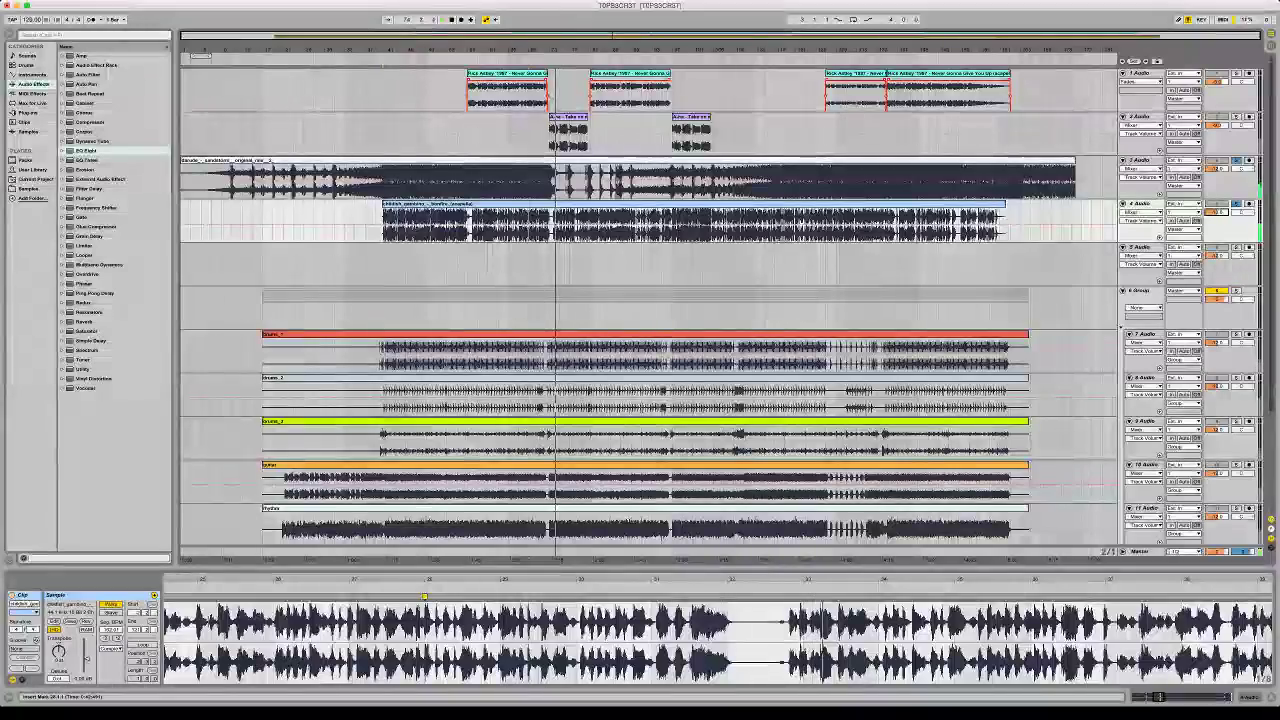
double_click(800, 597)
left_click_drag(800, 597, 803, 597)
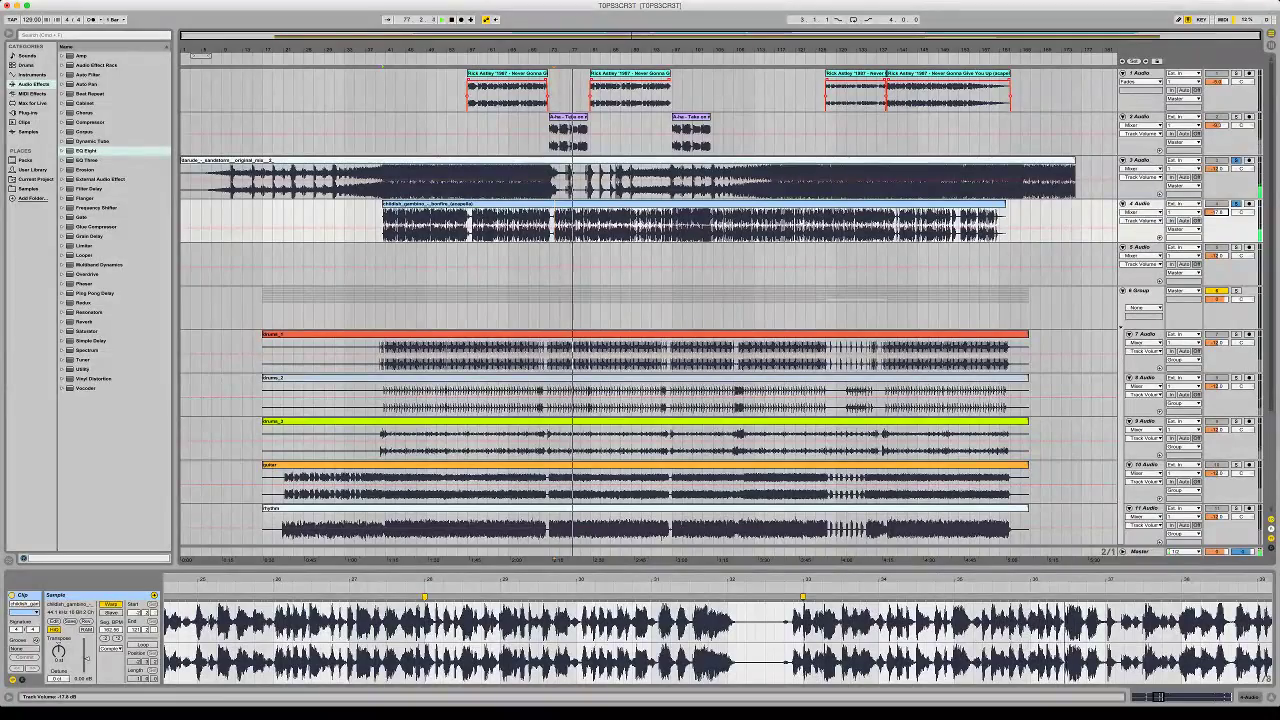
Continue warping the Bonfire acapella with markers around bars 41, 50, 60 and 64 while checking it against the playback
left_click_drag(735, 580, 388, 545)
left_click_drag(657, 580, 657, 616)
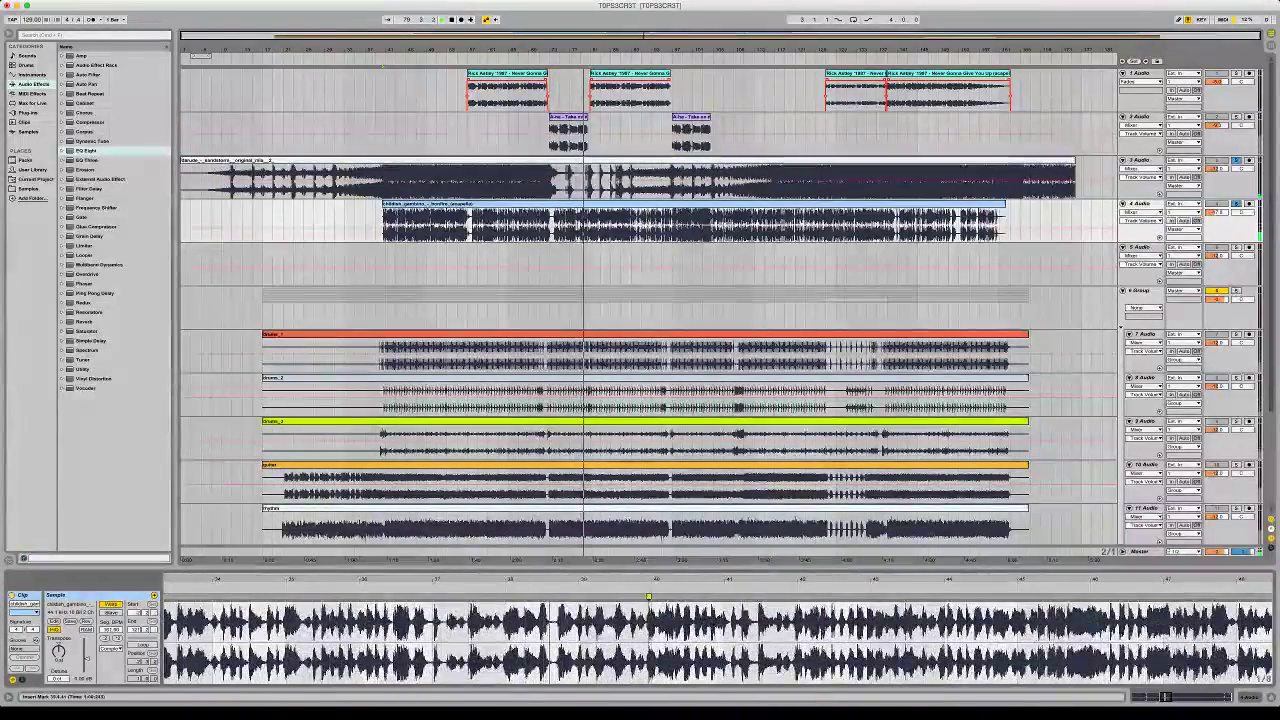
double_click(652, 597)
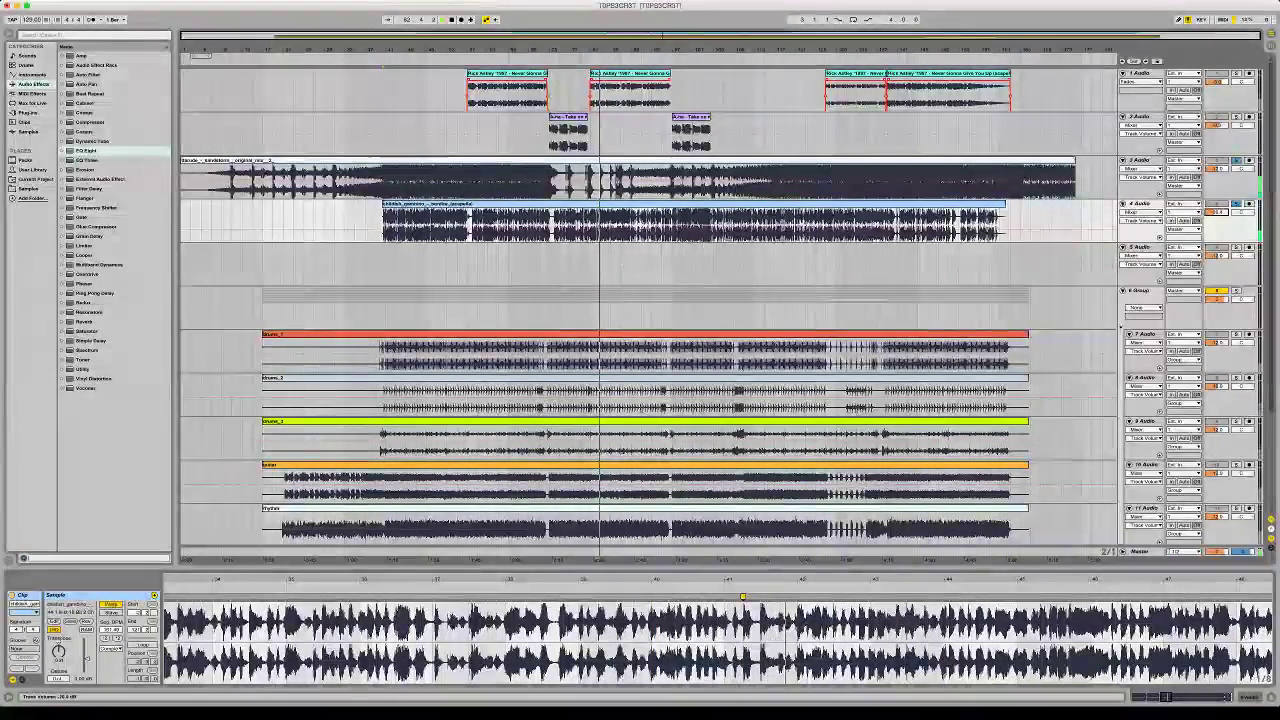
scroll(717, 645, "right", 5)
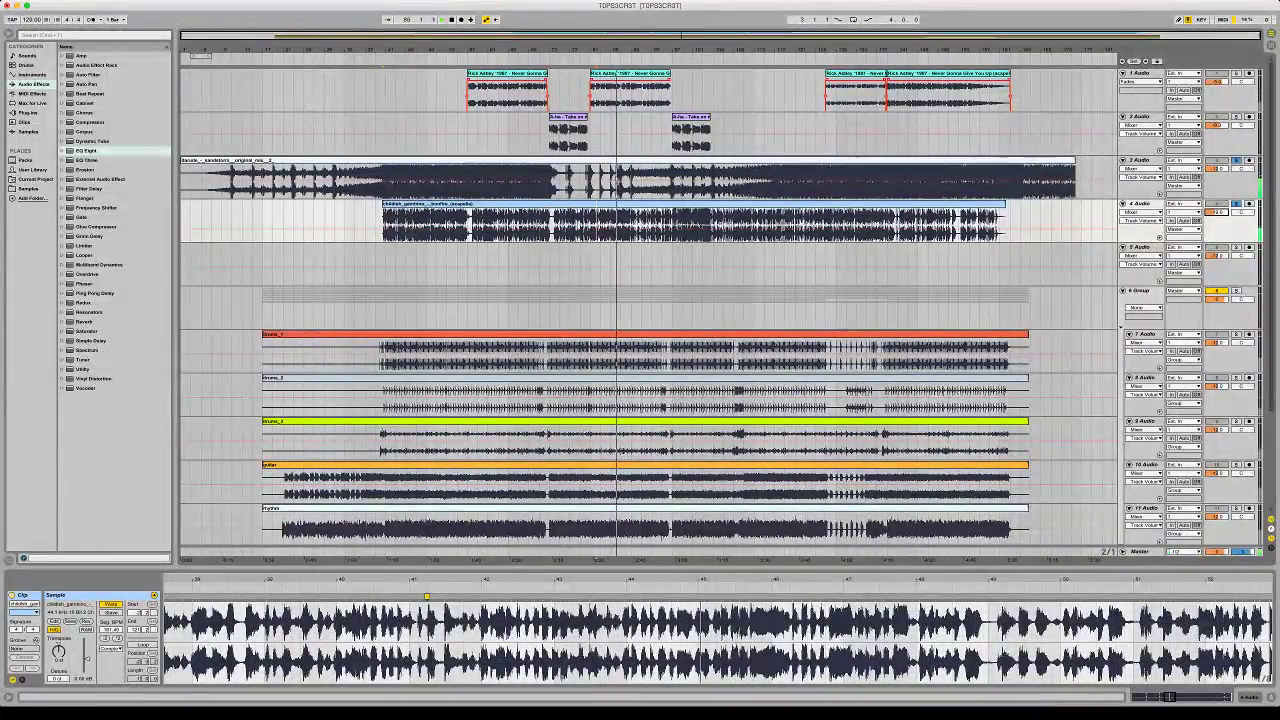
double_click(916, 597)
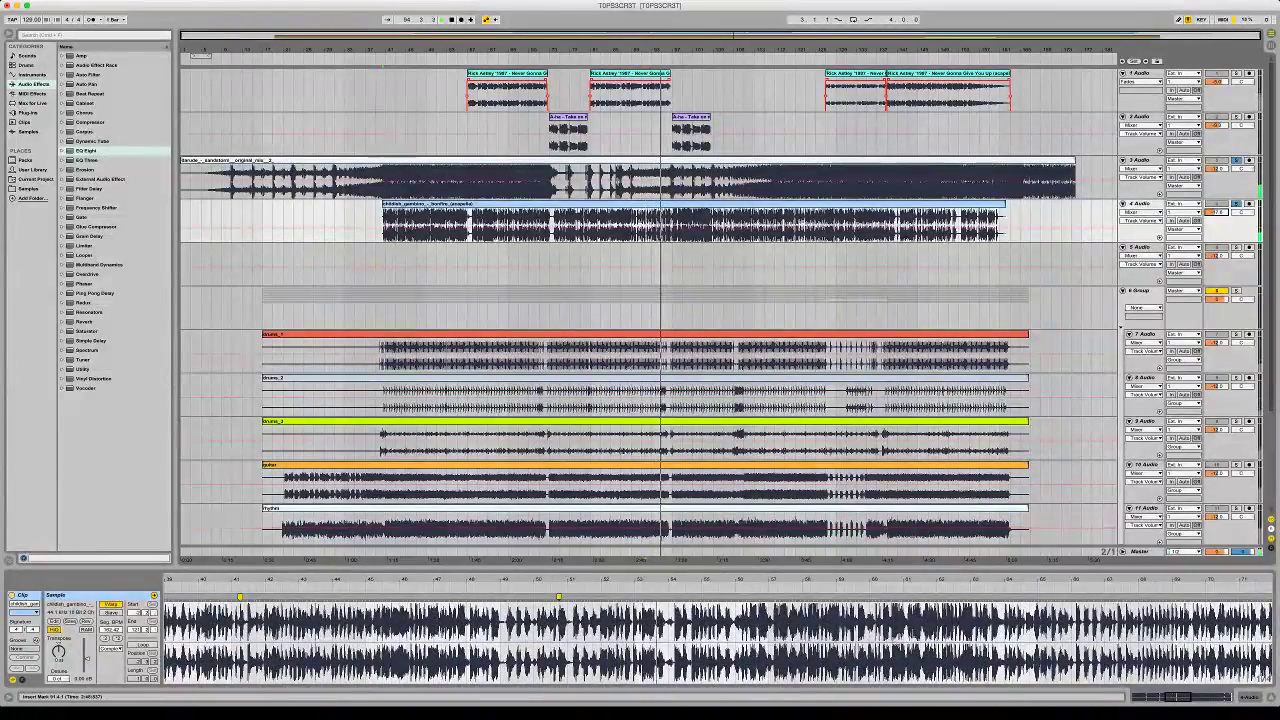
left_click_drag(722, 581, 722, 622)
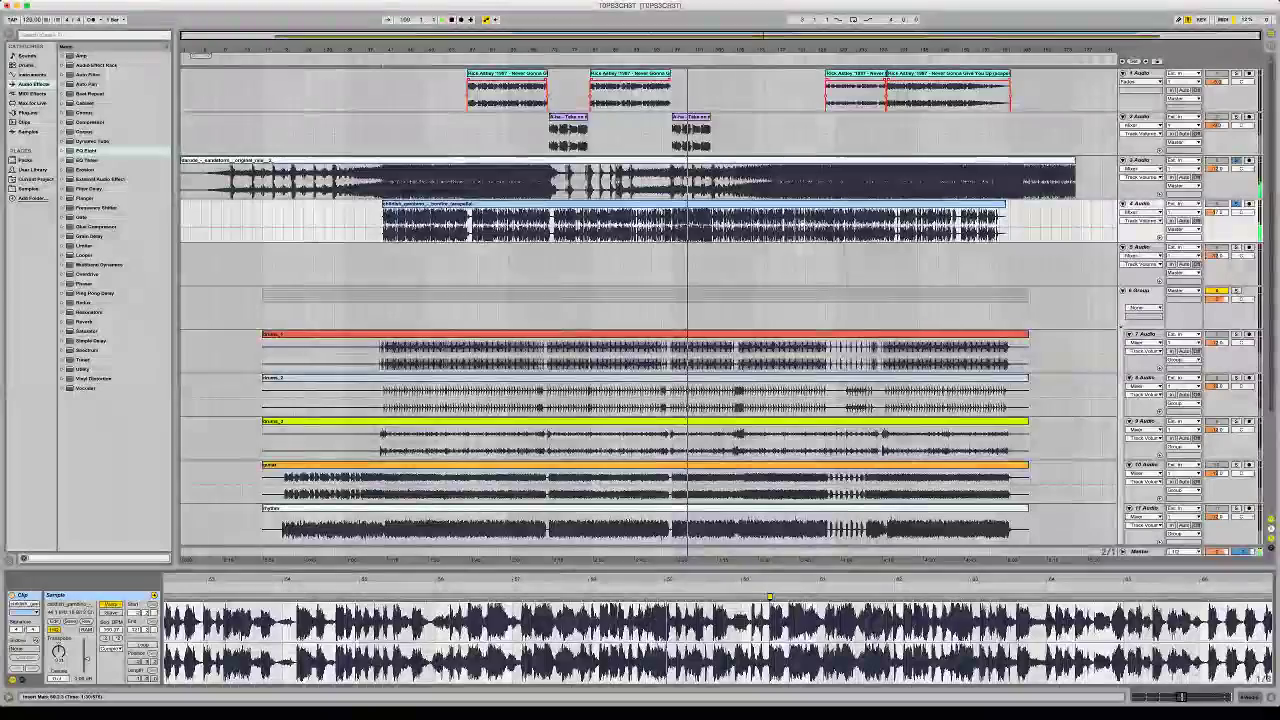
left_click_drag(773, 597, 779, 597)
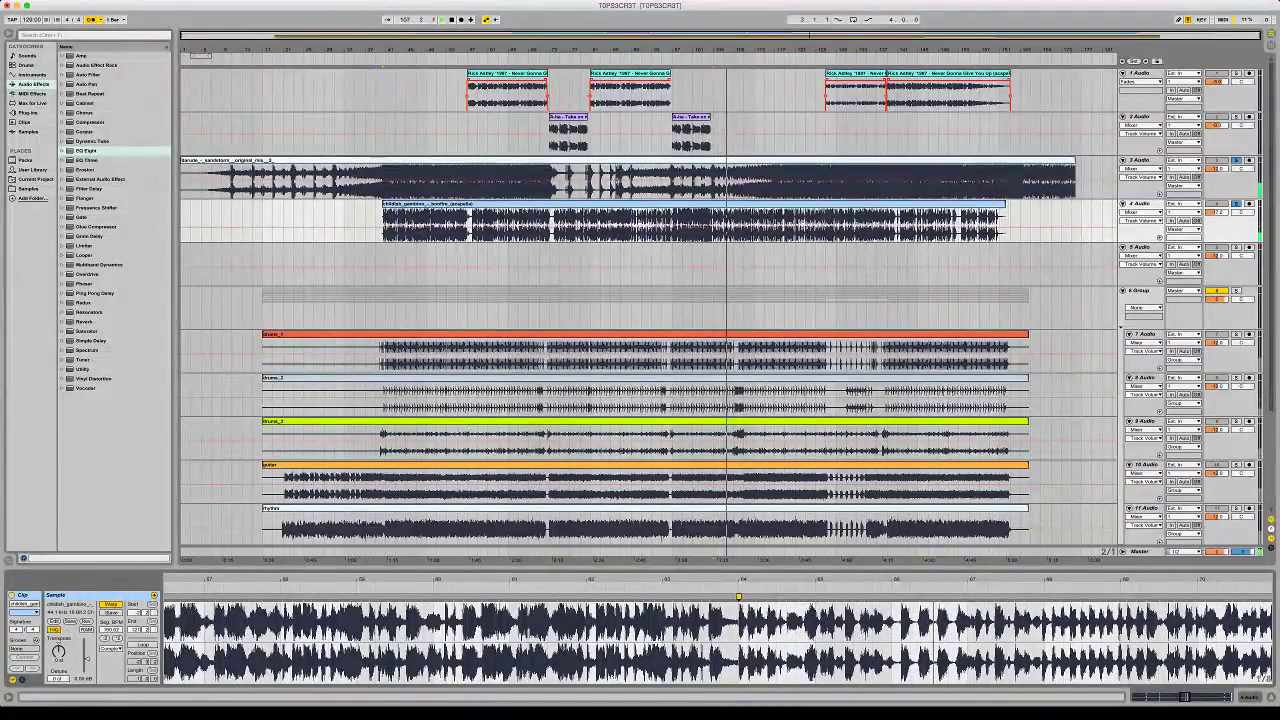
Open the Sandstorm clip and add warp markers on its second drop and the stab hits of the second breakdown
left_click(628, 160)
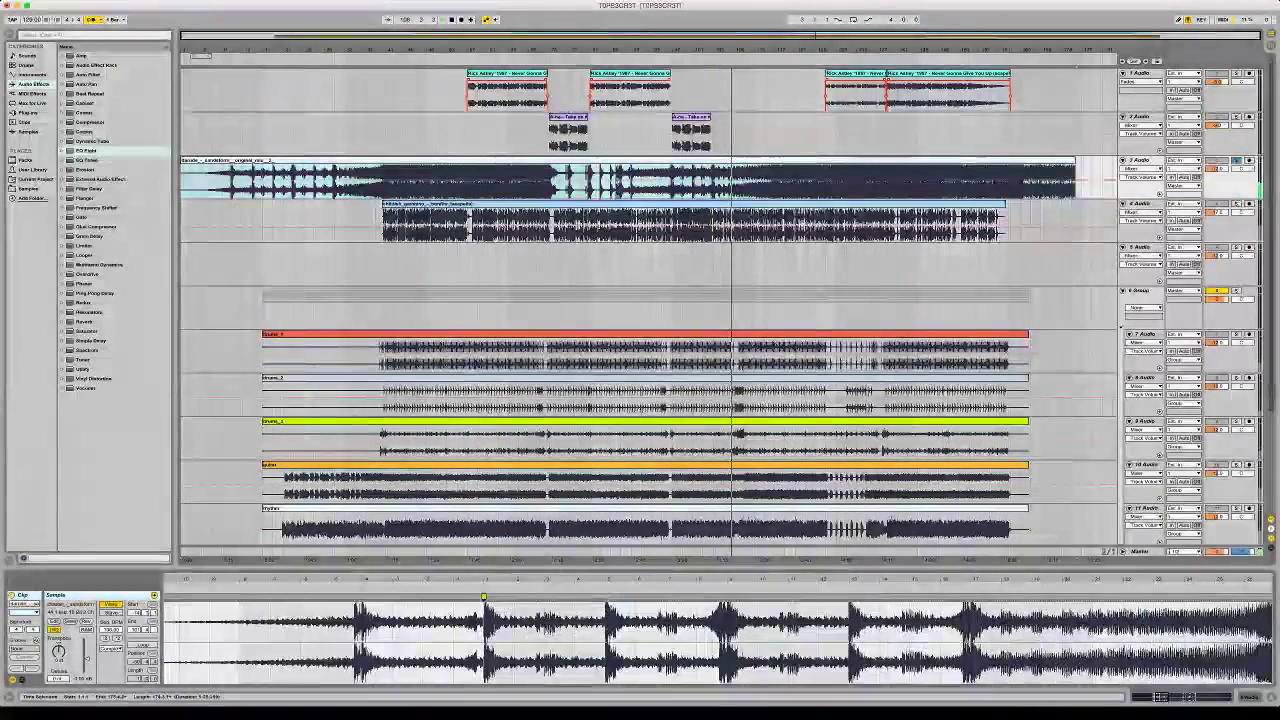
left_click_drag(970, 580, 970, 450)
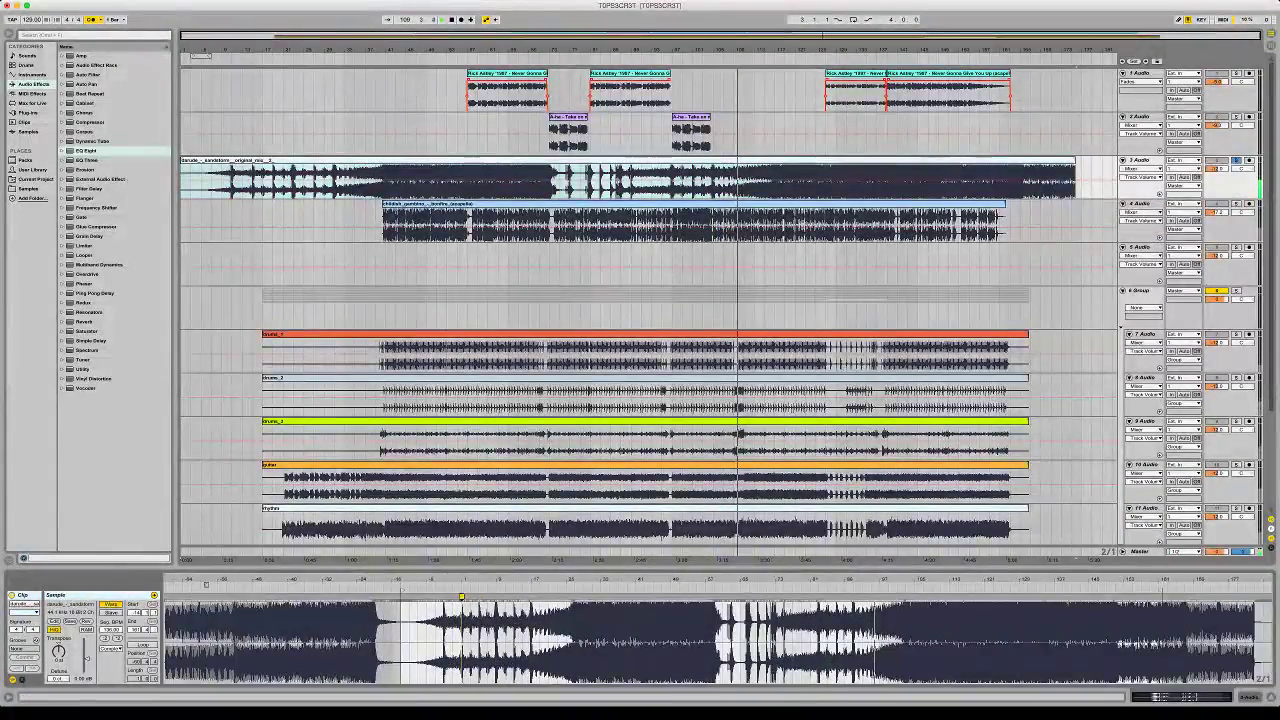
left_click_drag(905, 580, 905, 680)
double_click(950, 598)
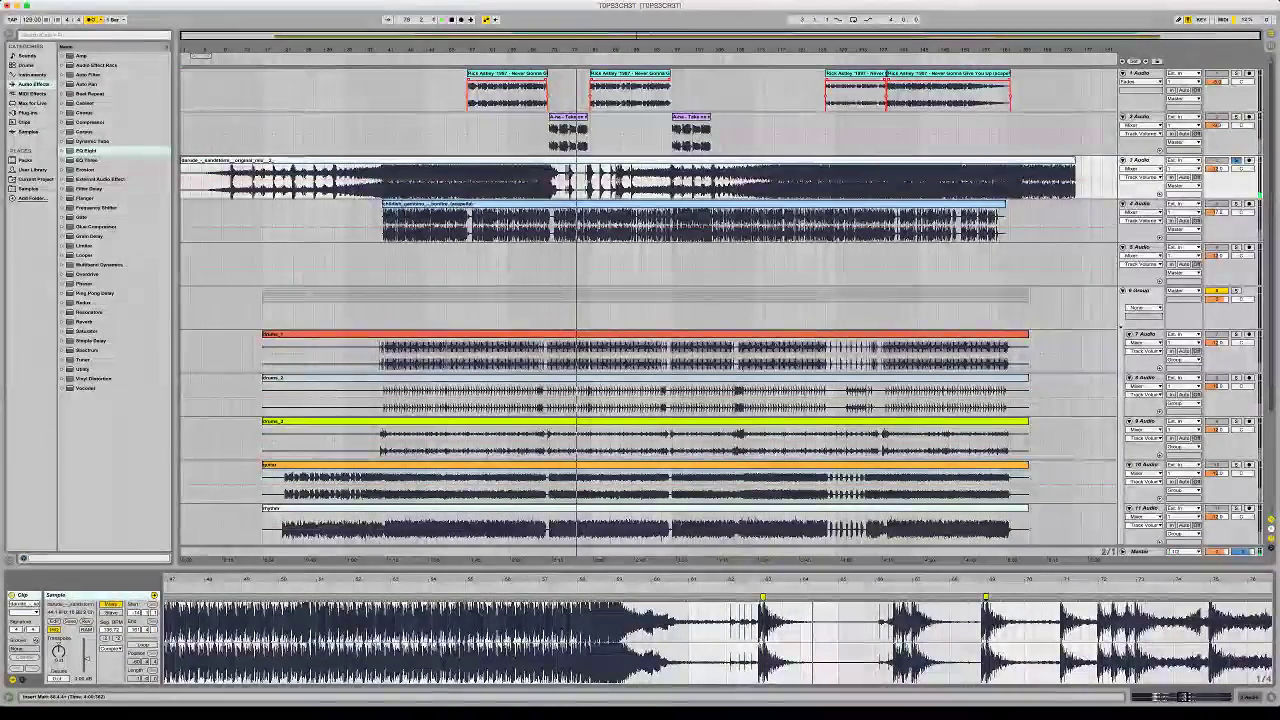
key("minus")
key("minus")
key("minus")
key("minus")
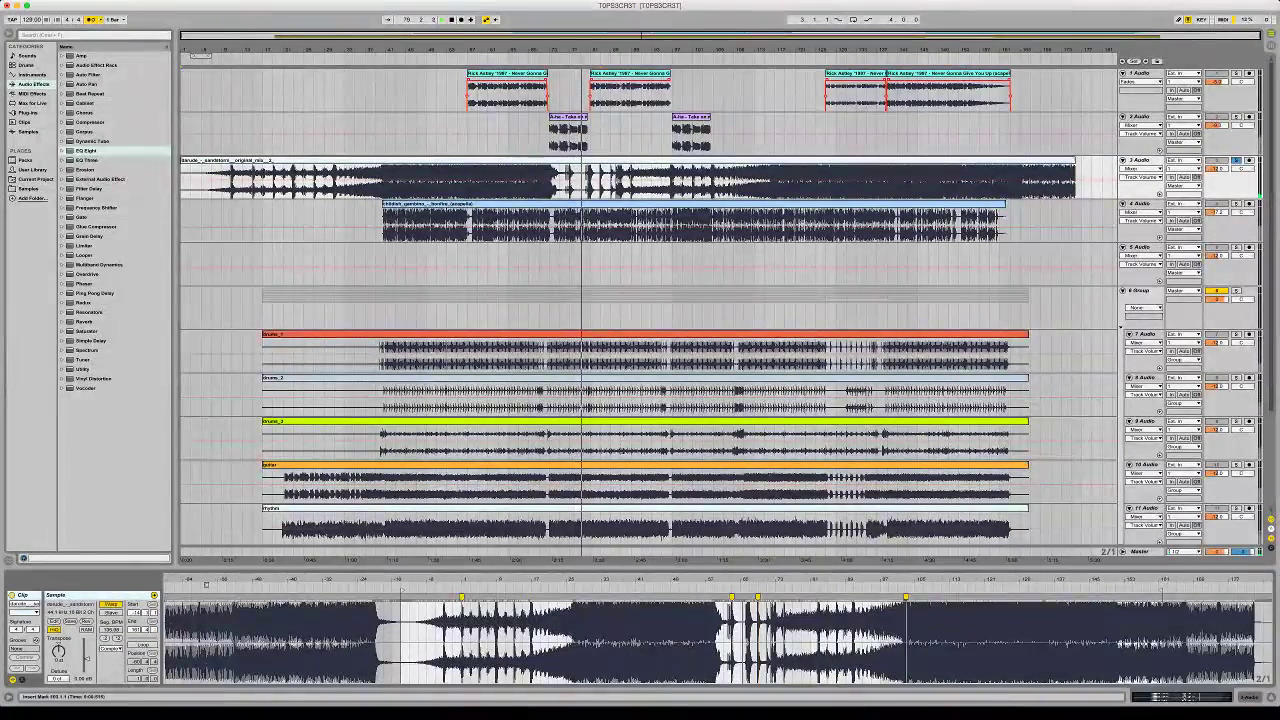
Place further Sandstorm warp markers through the second breakdown's build-up and at the start of the following drop
left_click_drag(762, 580, 766, 660)
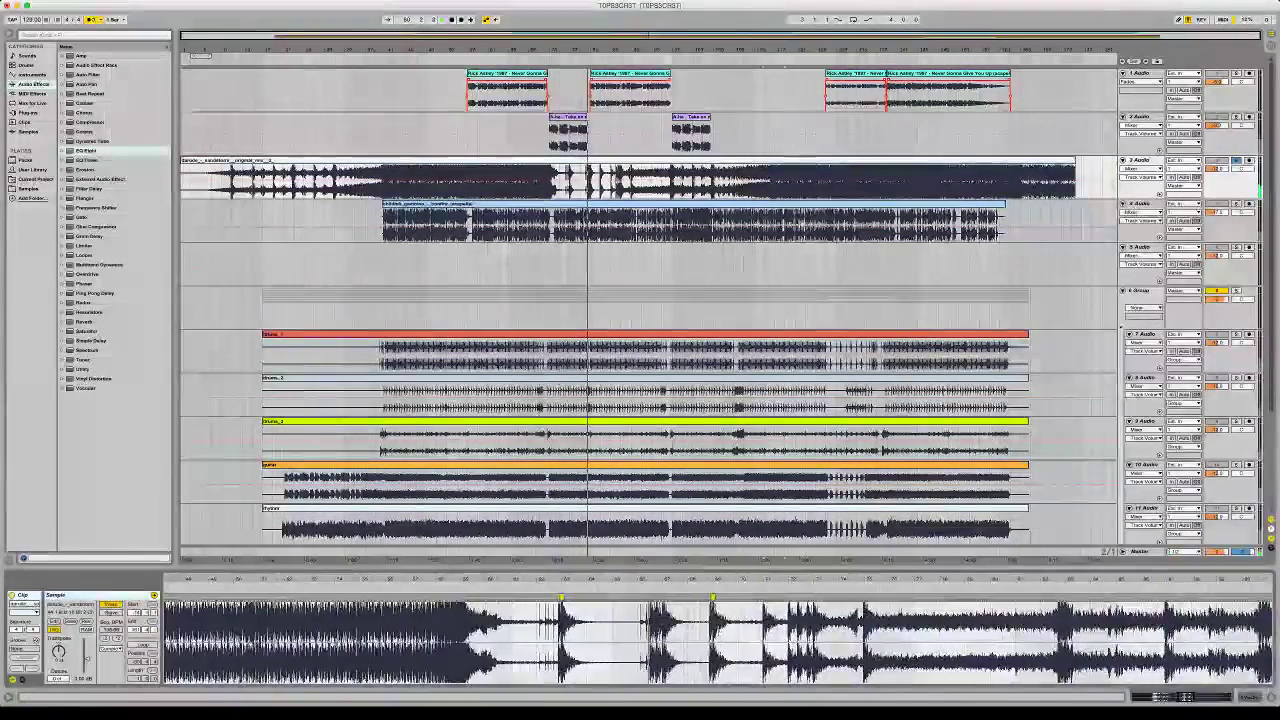
double_click(864, 597)
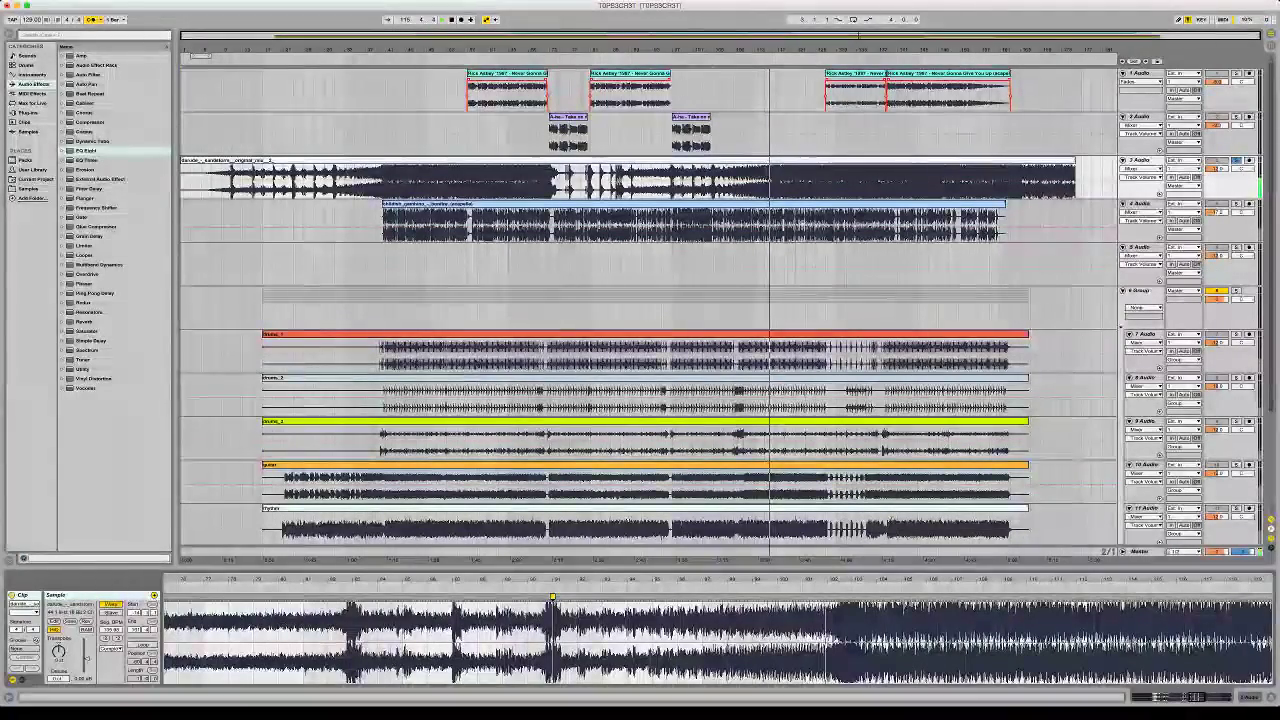
left_click_drag(862, 580, 860, 615)
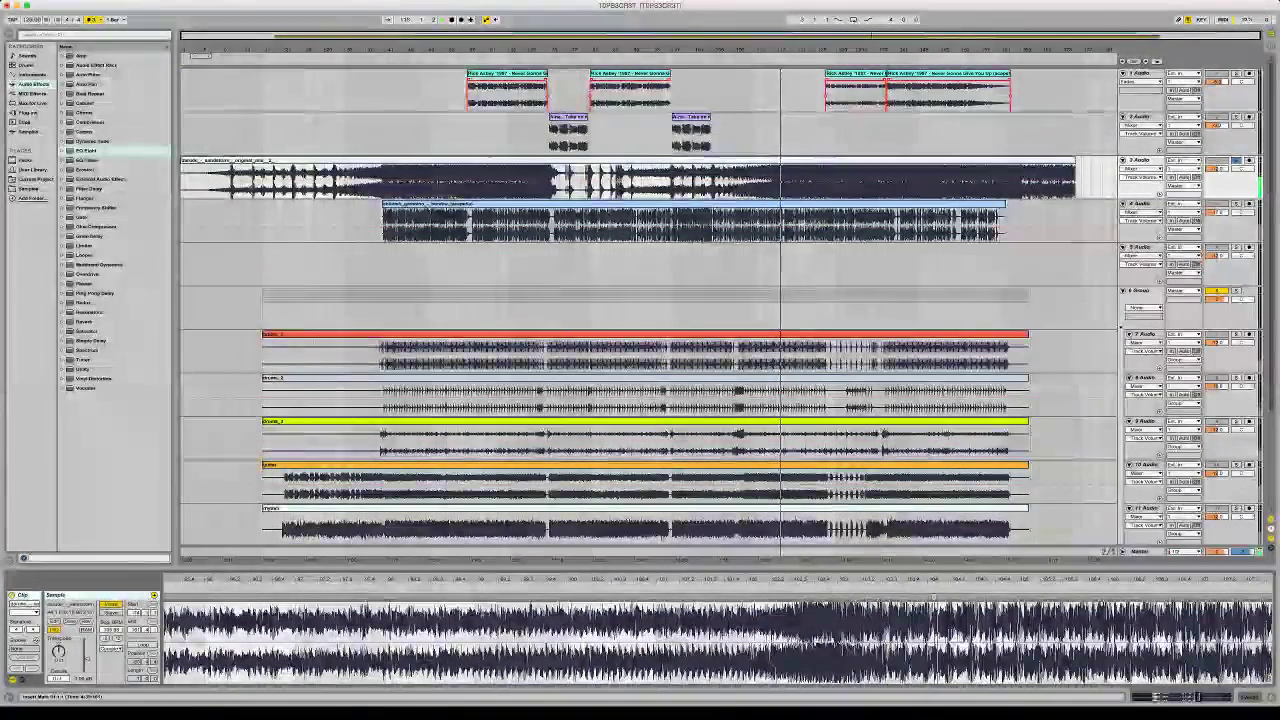
left_click(770, 160)
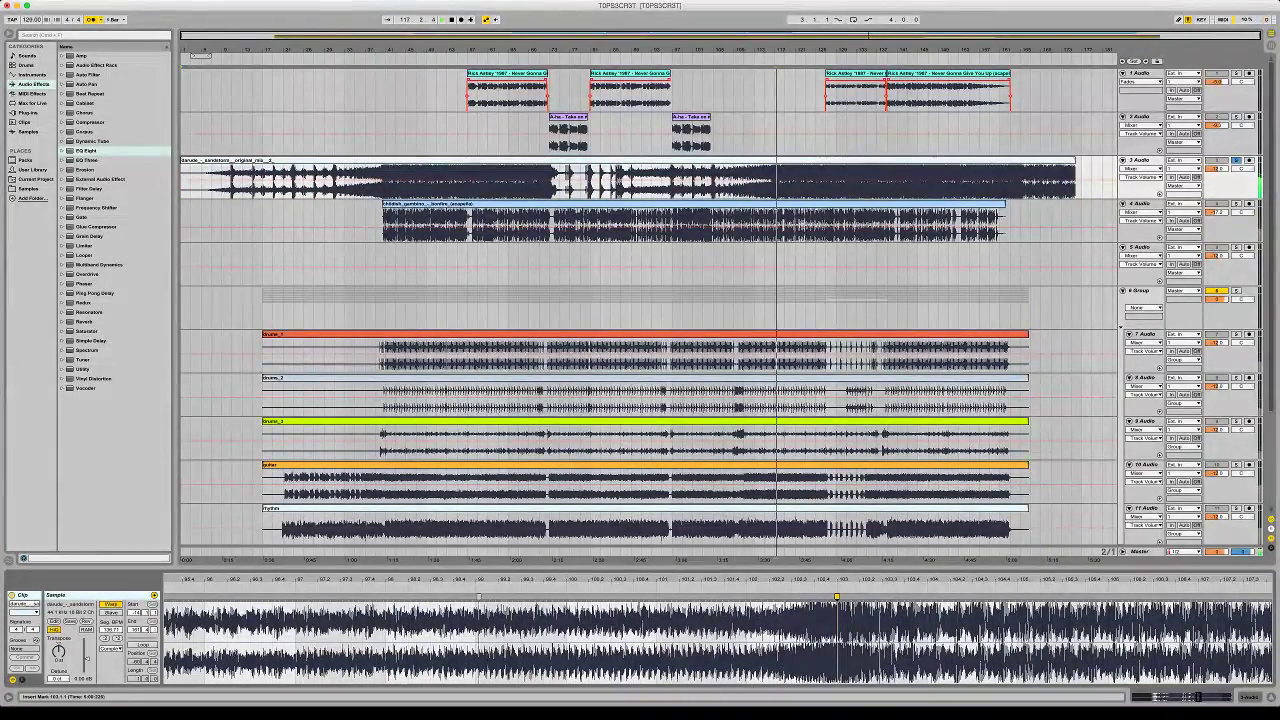
Rework the Sandstorm warp markers around the second drop, removing the misplaced ones in the selected stretch
left_click_drag(455, 580, 455, 525)
left_click(318, 662)
left_click(257, 662)
left_click_drag(298, 580, 294, 610)
double_click(410, 597)
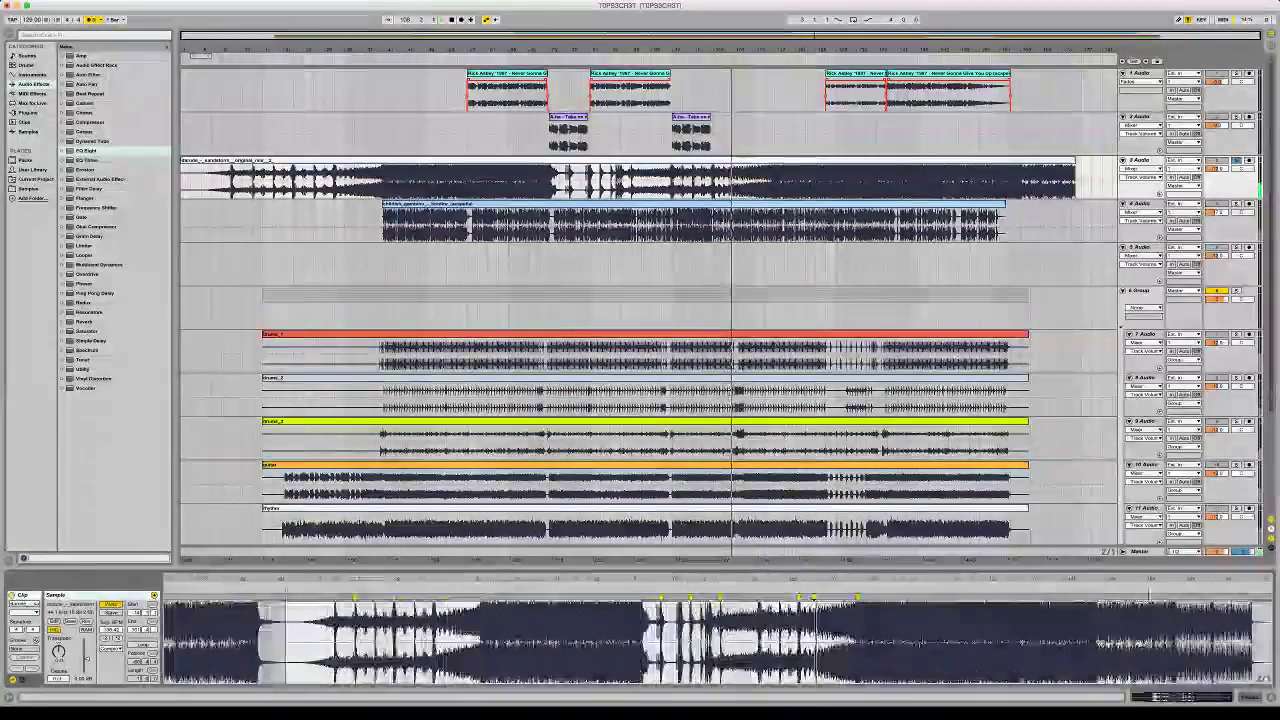
left_click_drag(834, 641, 874, 641)
key("Delete")
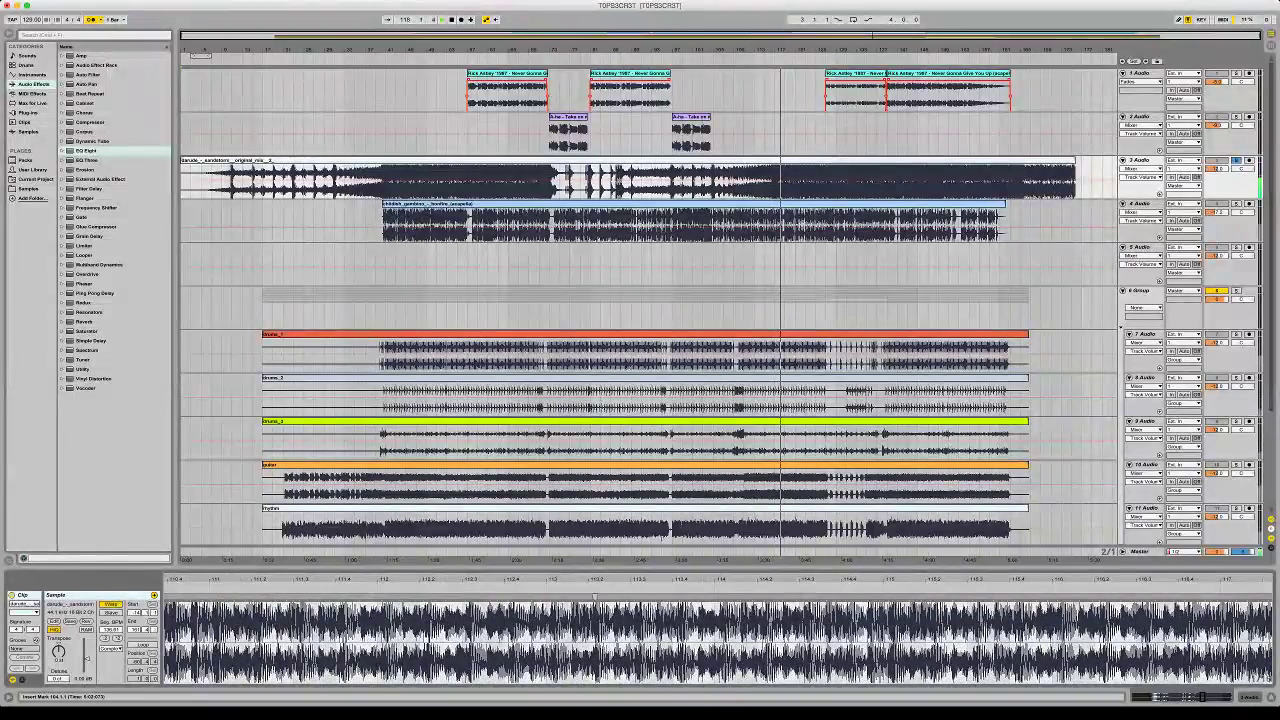
Warp the section after Sandstorm's second drop with another marker and extend the clip's end to the end of the sample
left_click_drag(583, 580, 583, 520)
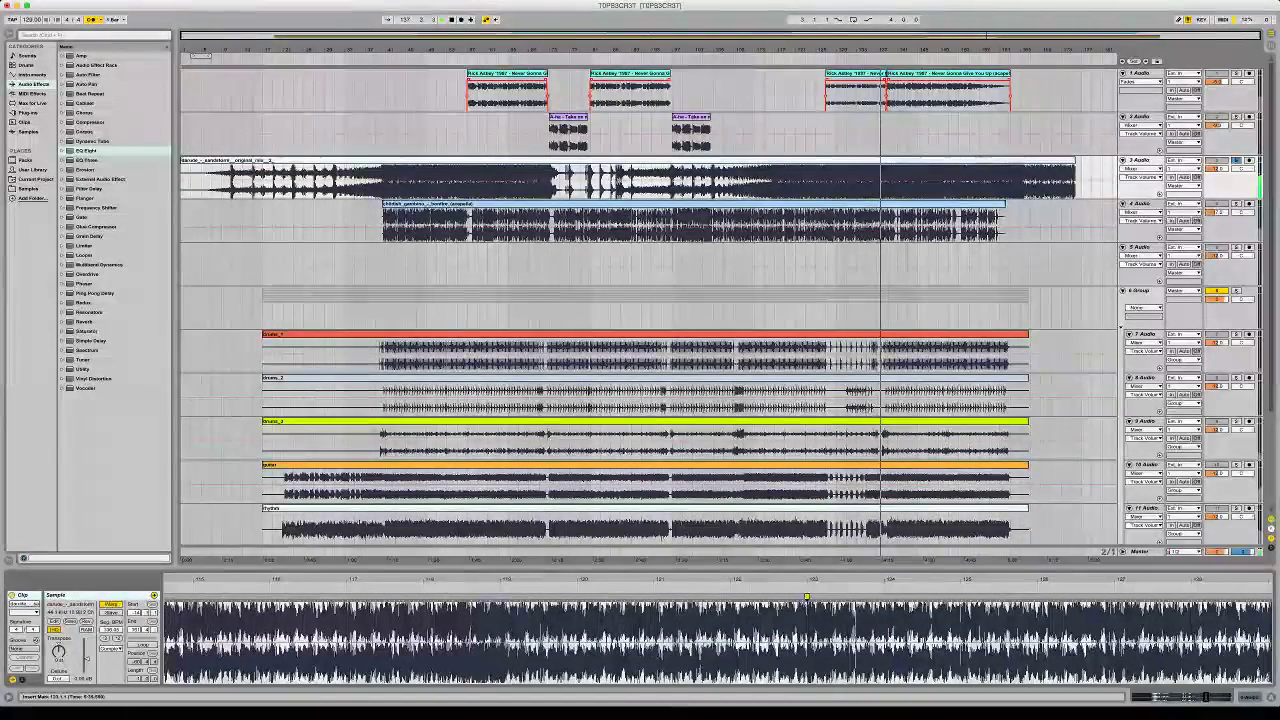
key("minus")
key("minus")
key("minus")
key("minus")
key("minus")
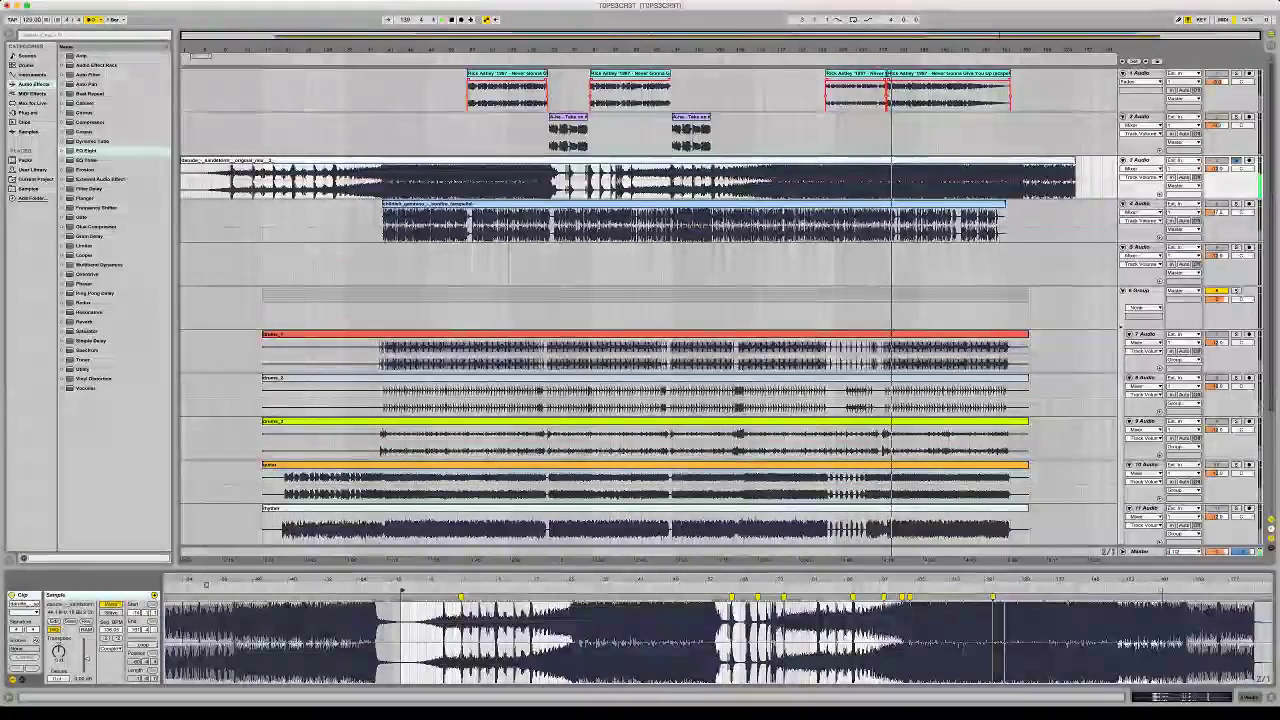
left_click_drag(1161, 590, 1257, 591)
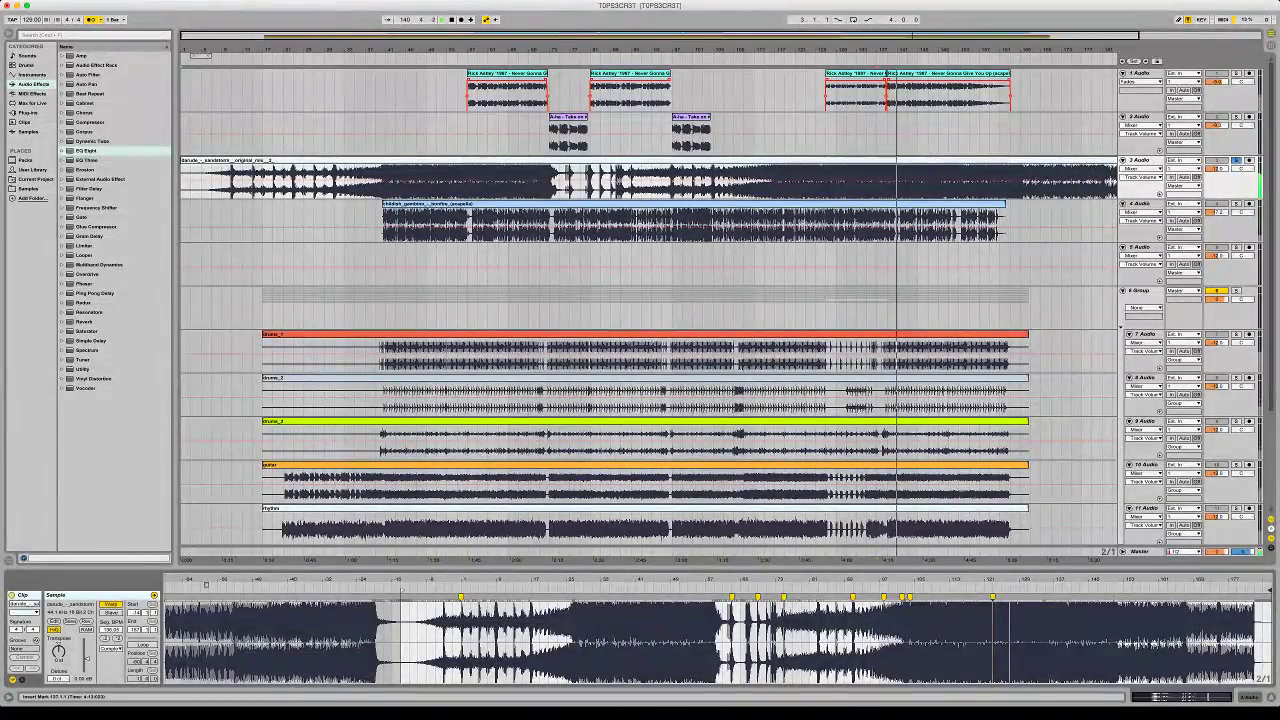
Audition the warped Sandstorm intro, and play the mix from the start of the Bonfire acapella
left_click(232, 181)
key("space")
key("space")
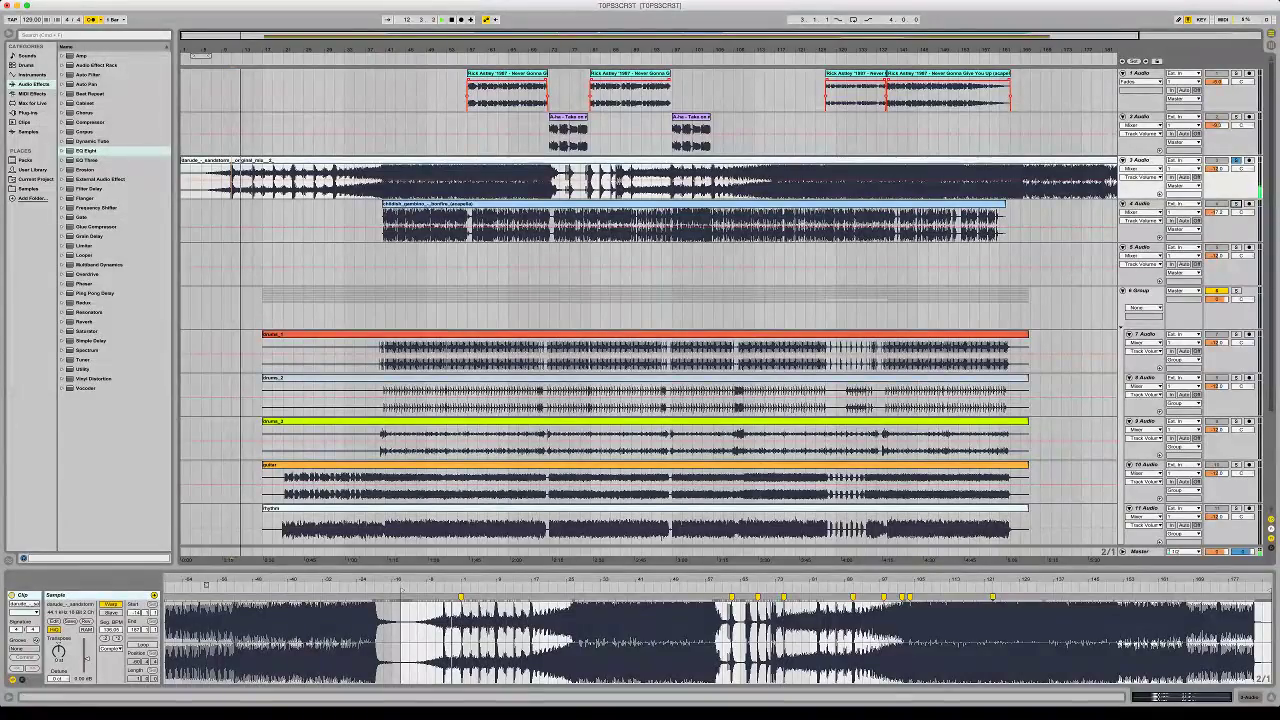
left_click(383, 225)
key("space")
key("space")
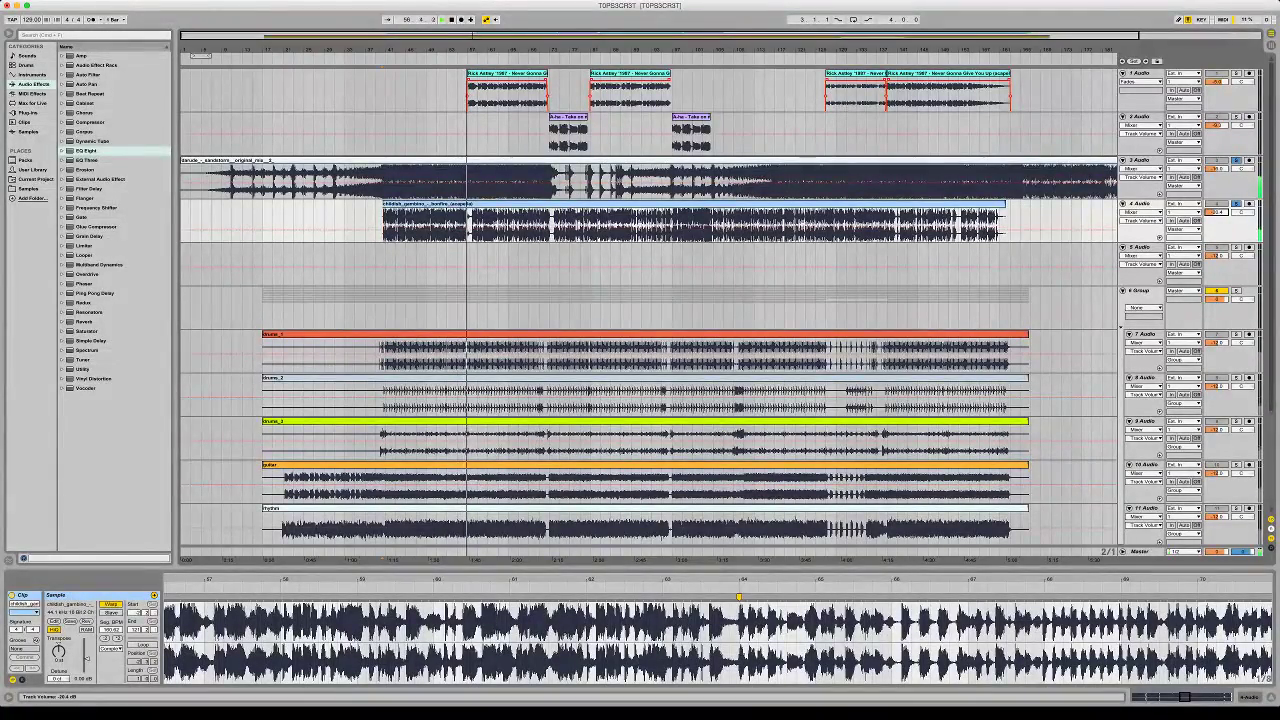
Turn off the solos and play the full mix from the start of The Final Countdown stems
left_click(1217, 204)
left_click(264, 225)
key("space")
key("space")
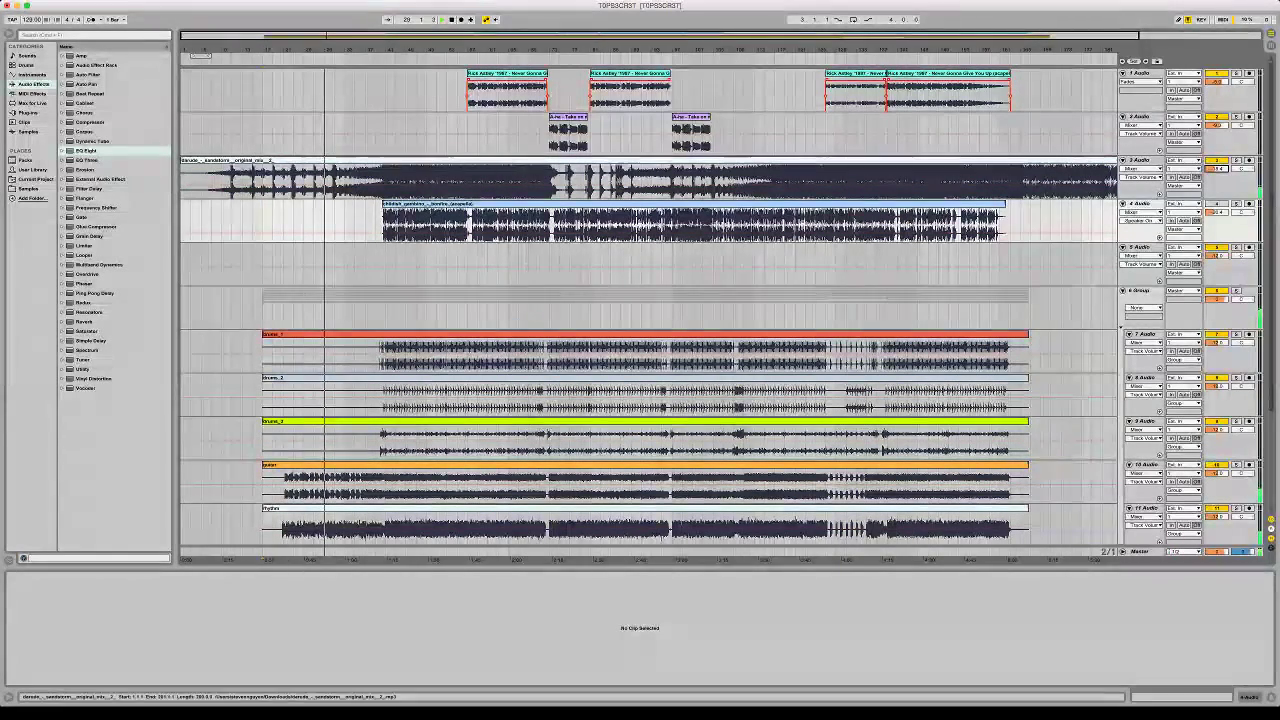
Delete Sandstorm's intro before bar 31
left_click_drag(335, 180, 181, 180)
key("Delete")
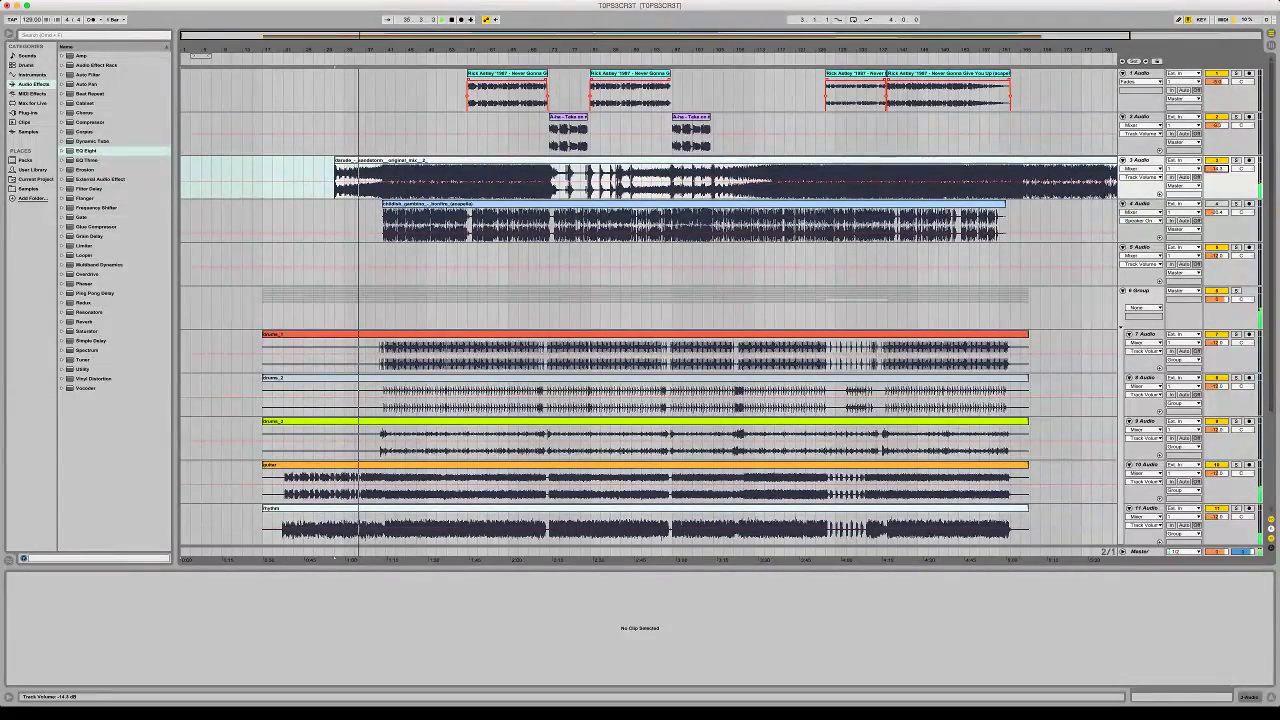
scroll(648, 306, "down", 3)
scroll(648, 306, "up", 3)
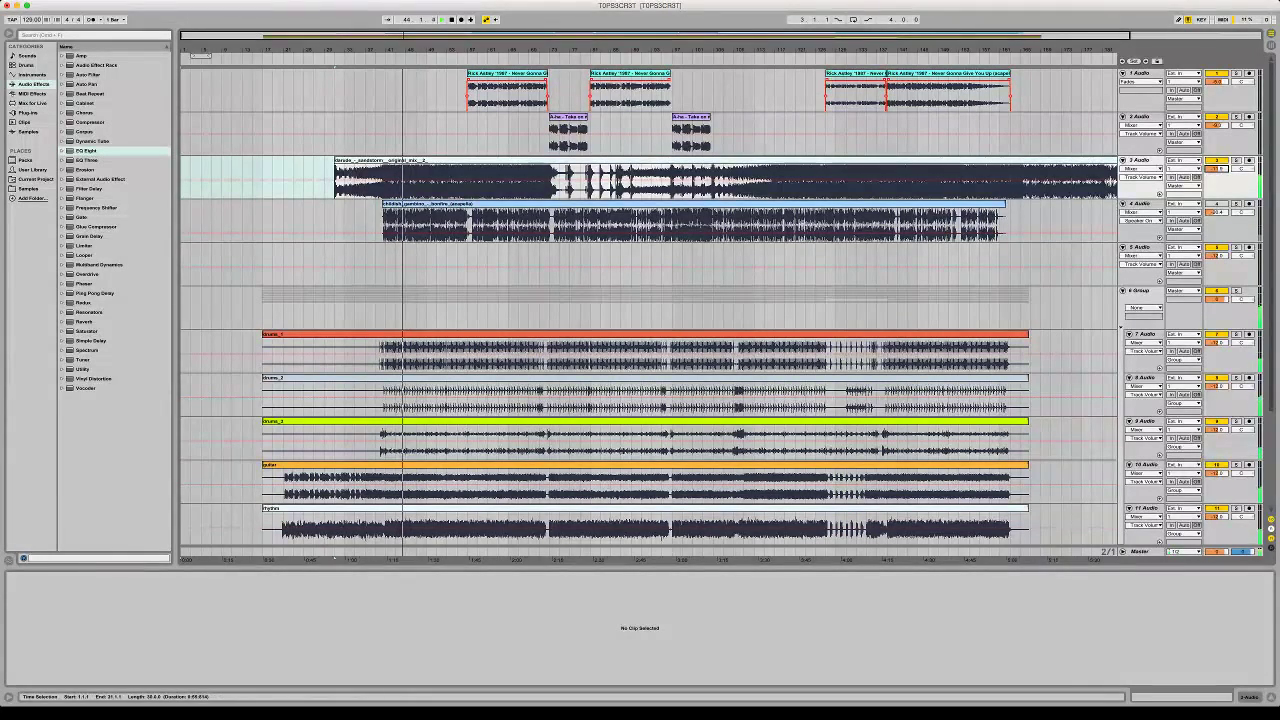
Audition the soloed full-song stem from the main section's start, and compare it with the soloed Sandstorm track
scroll(650, 300, "down", 4)
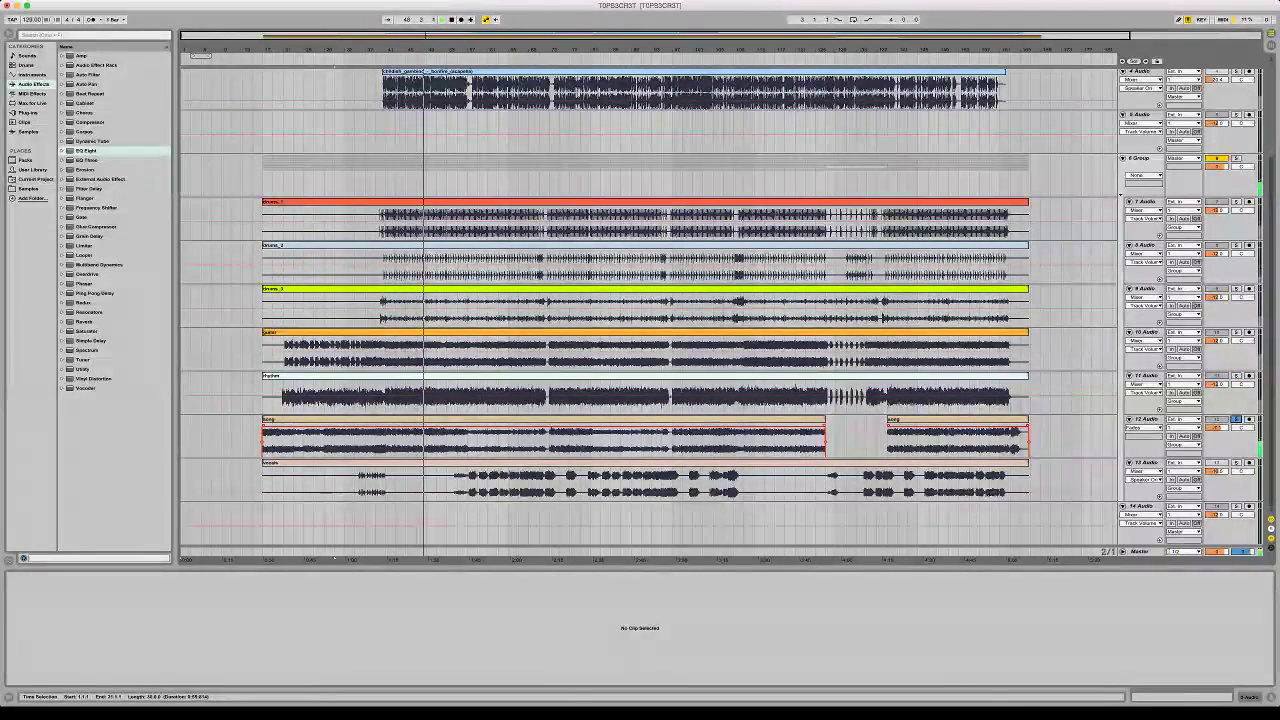
left_click(385, 440)
left_click(385, 420)
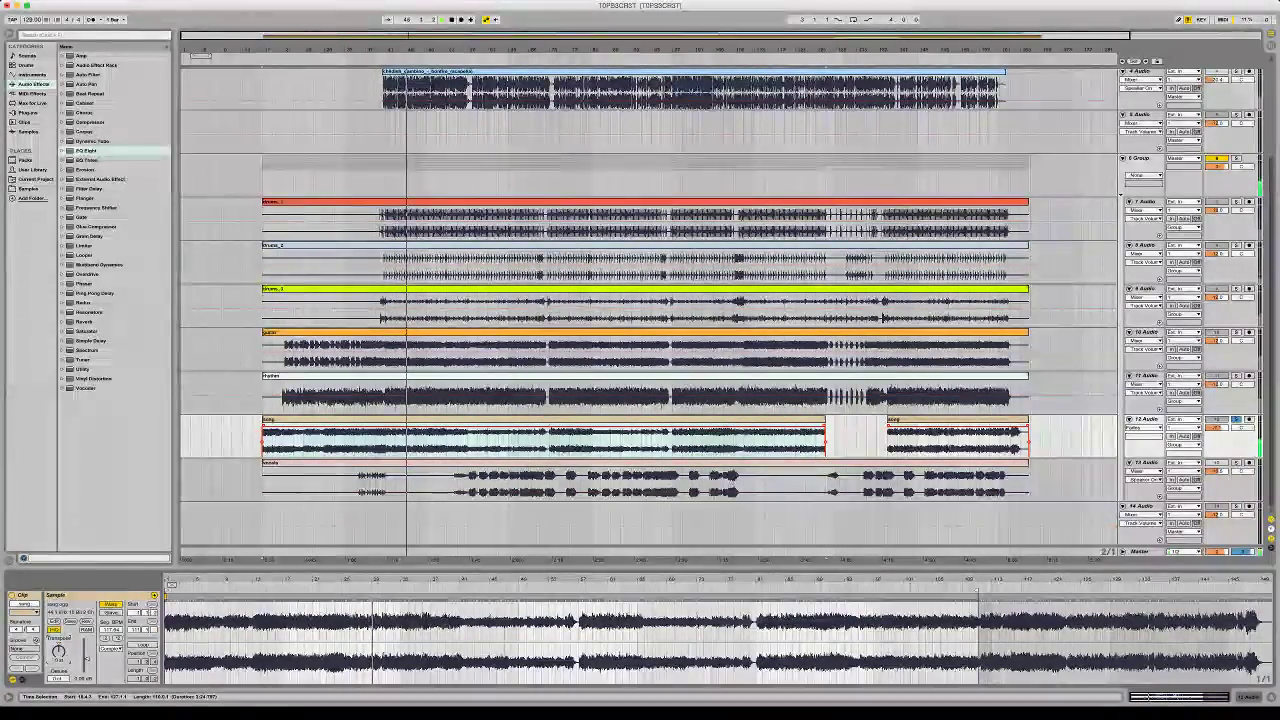
scroll(600, 300, "up", 5)
left_click(1142, 160)
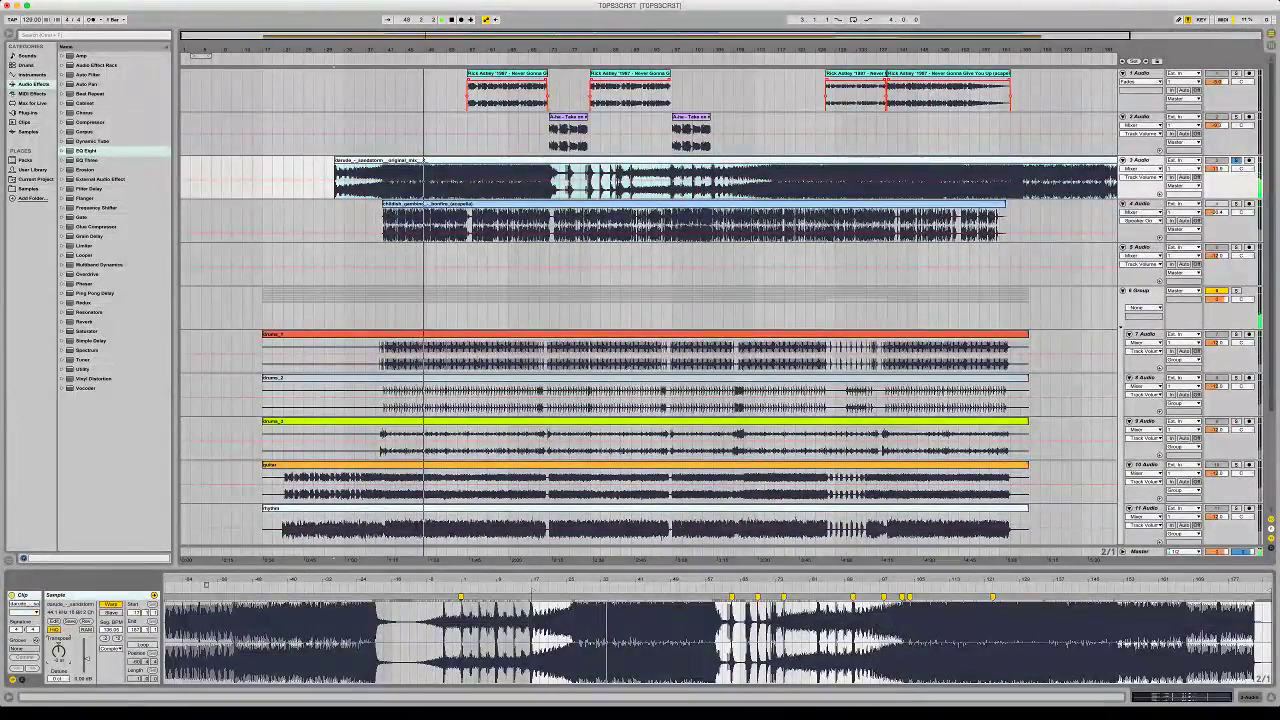
scroll(650, 300, "down", 3)
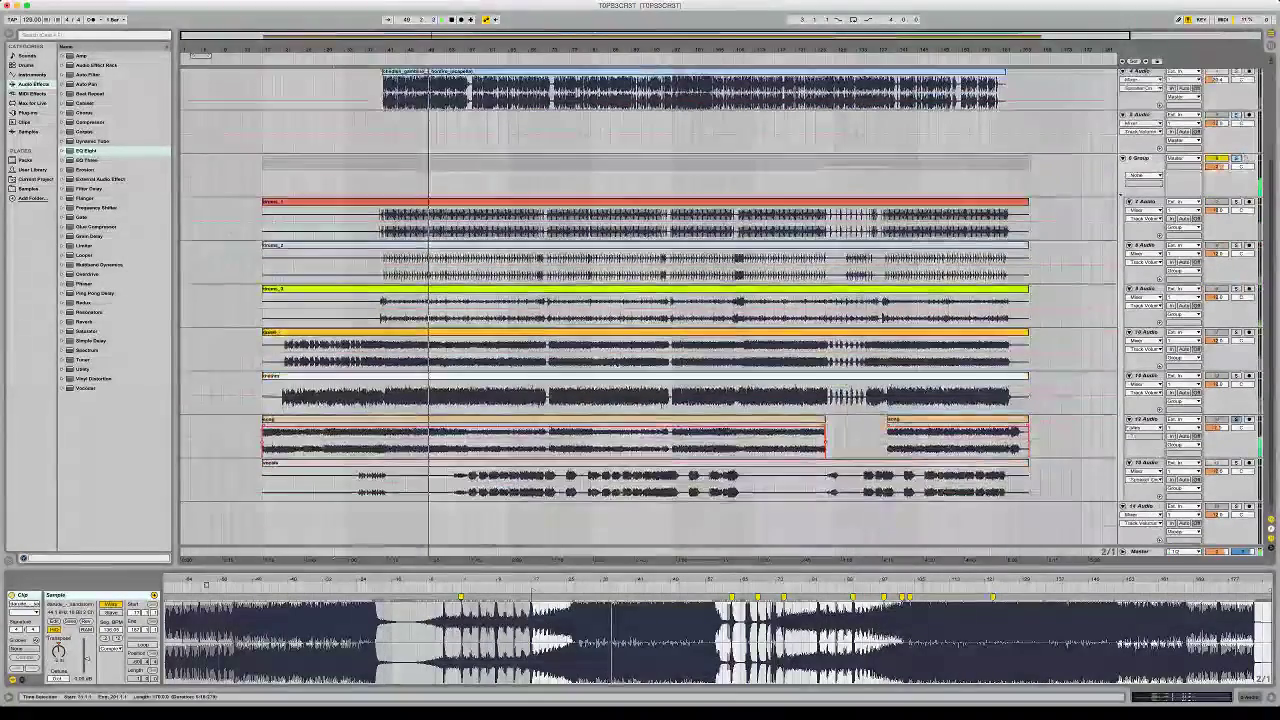
scroll(650, 300, "up", 2)
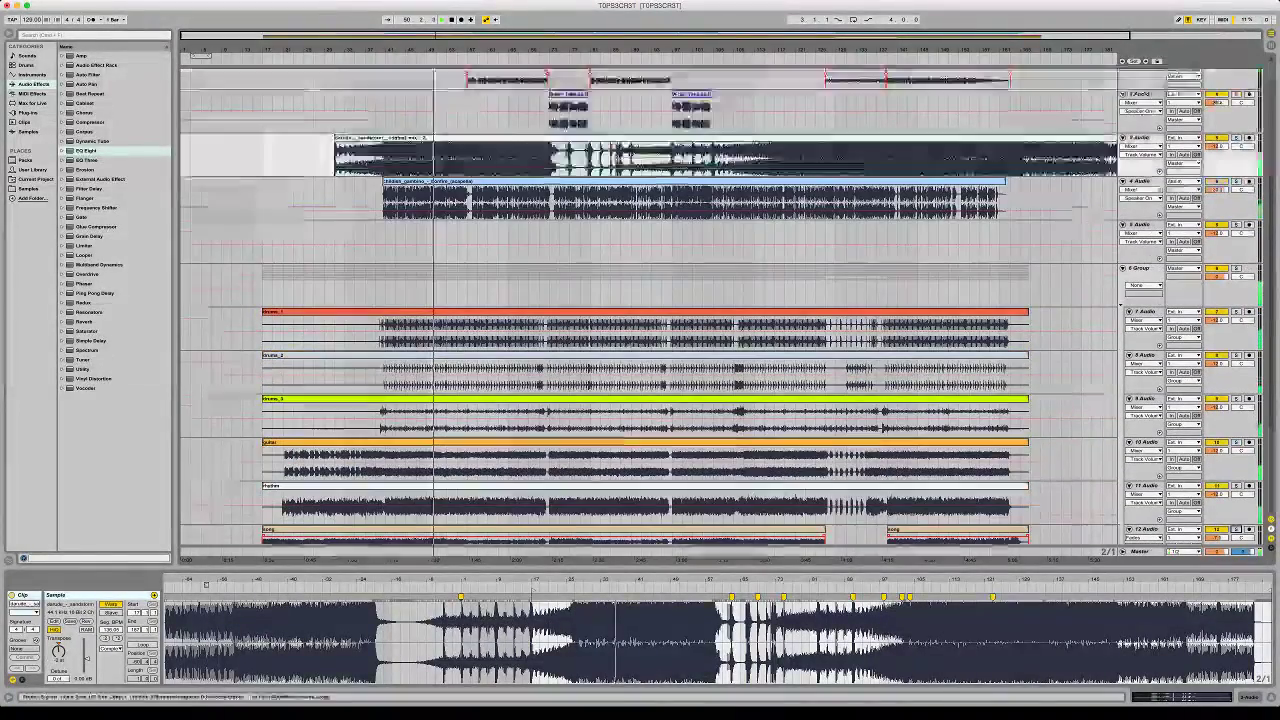
scroll(650, 300, "up", 1)
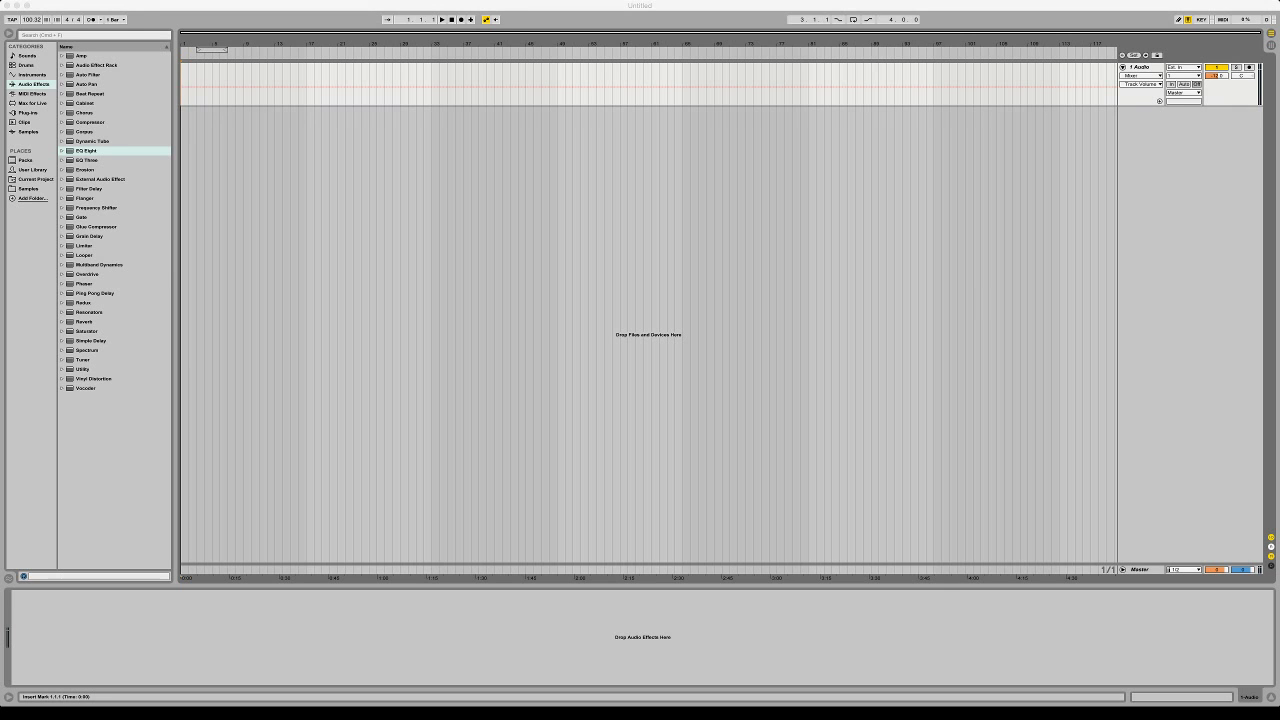
Place the Thomas the Tank Engine clip at bar 17 in a new set and set the tempo to 92 BPM with the metronome on
left_click_drag(352, 85, 306, 85)
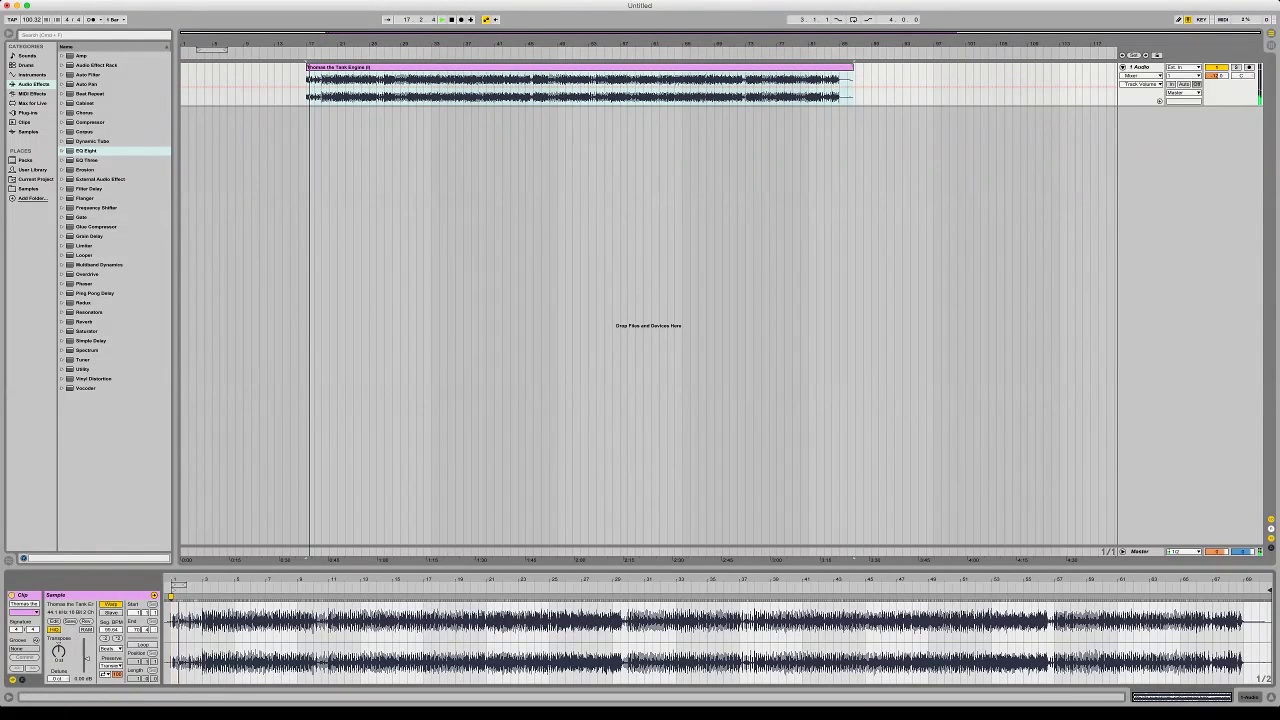
left_click_drag(32, 20, 32, 48)
left_click(93, 20)
left_click_drag(1216, 76, 1216, 79)
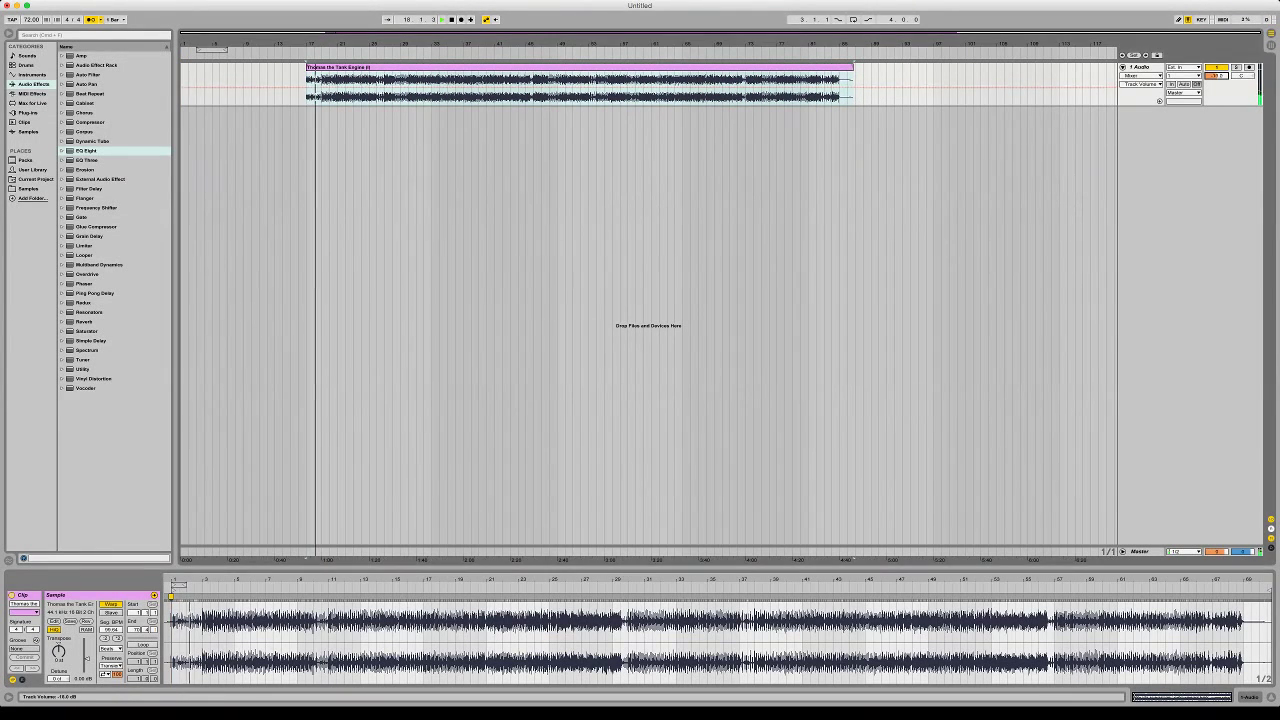
left_click_drag(32, 20, 32, 0)
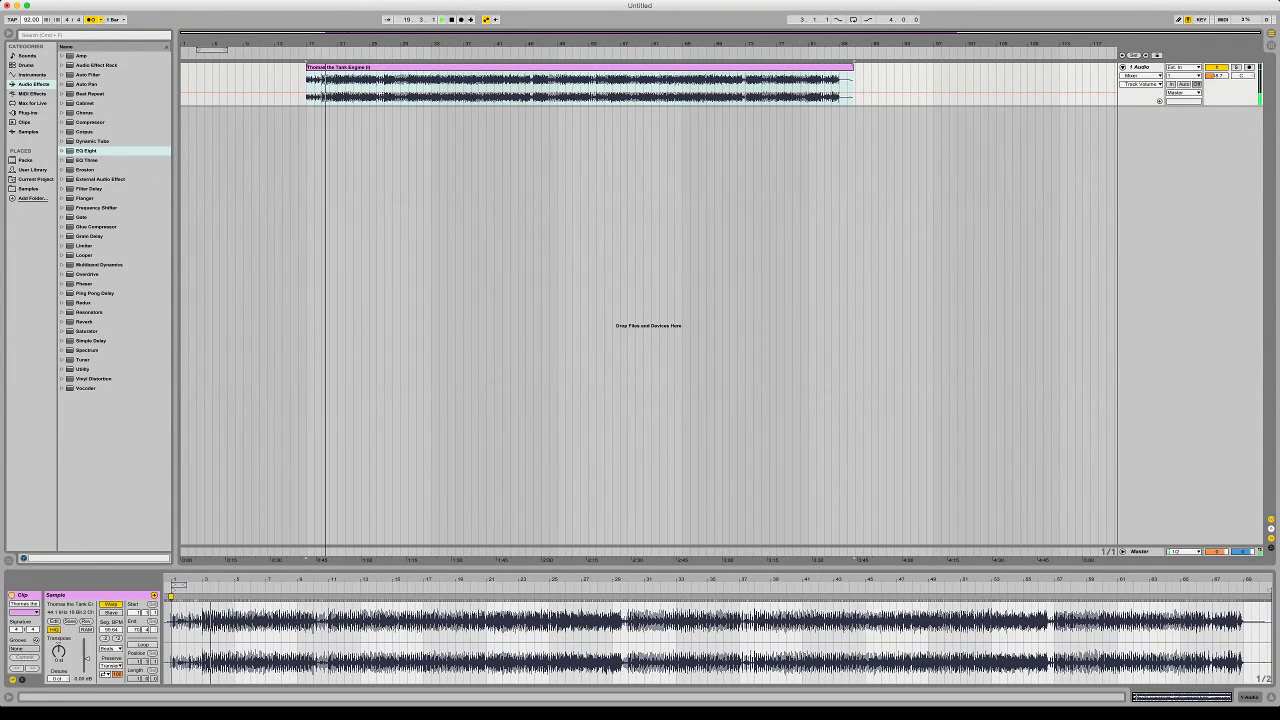
Switch the Thomas the Tank Engine clip's warp mode to Complex and set 1.1.1 at the first beat of the main theme
left_click(111, 649)
left_click(111, 685)
left_click_drag(202, 622, 202, 680)
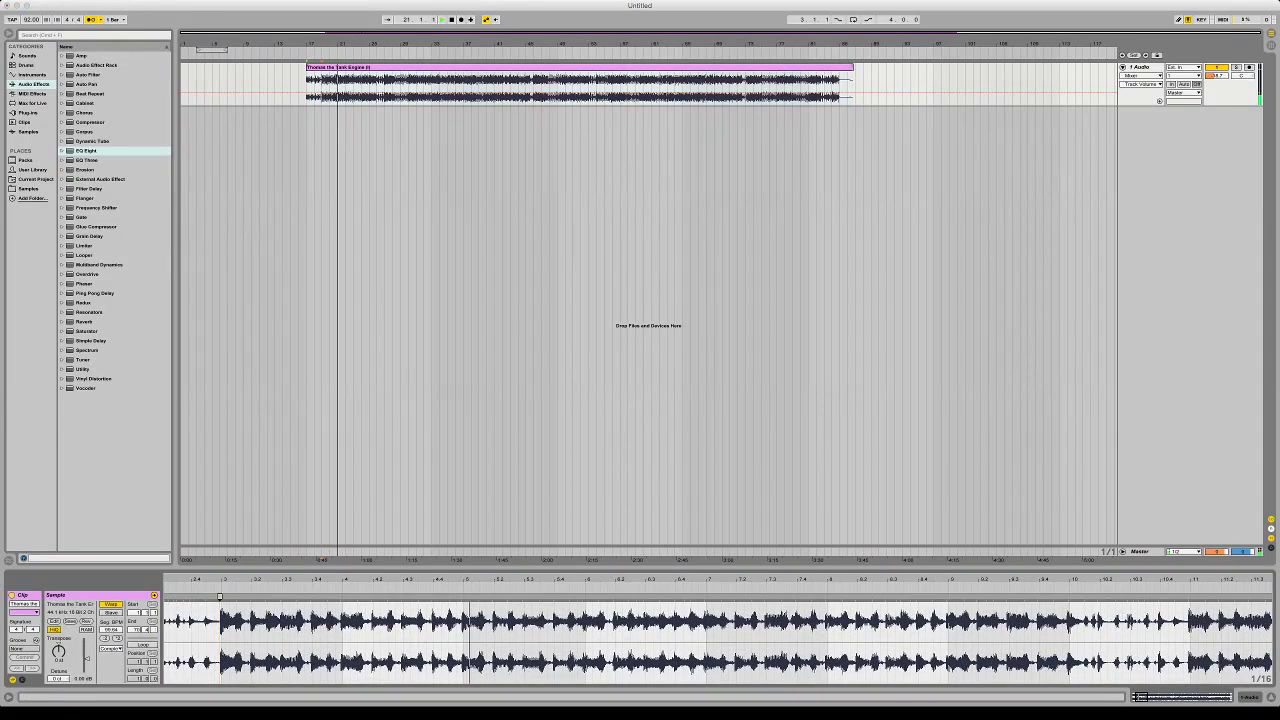
left_click(262, 612)
key("space")
key("space")
left_click_drag(220, 640, 220, 580)
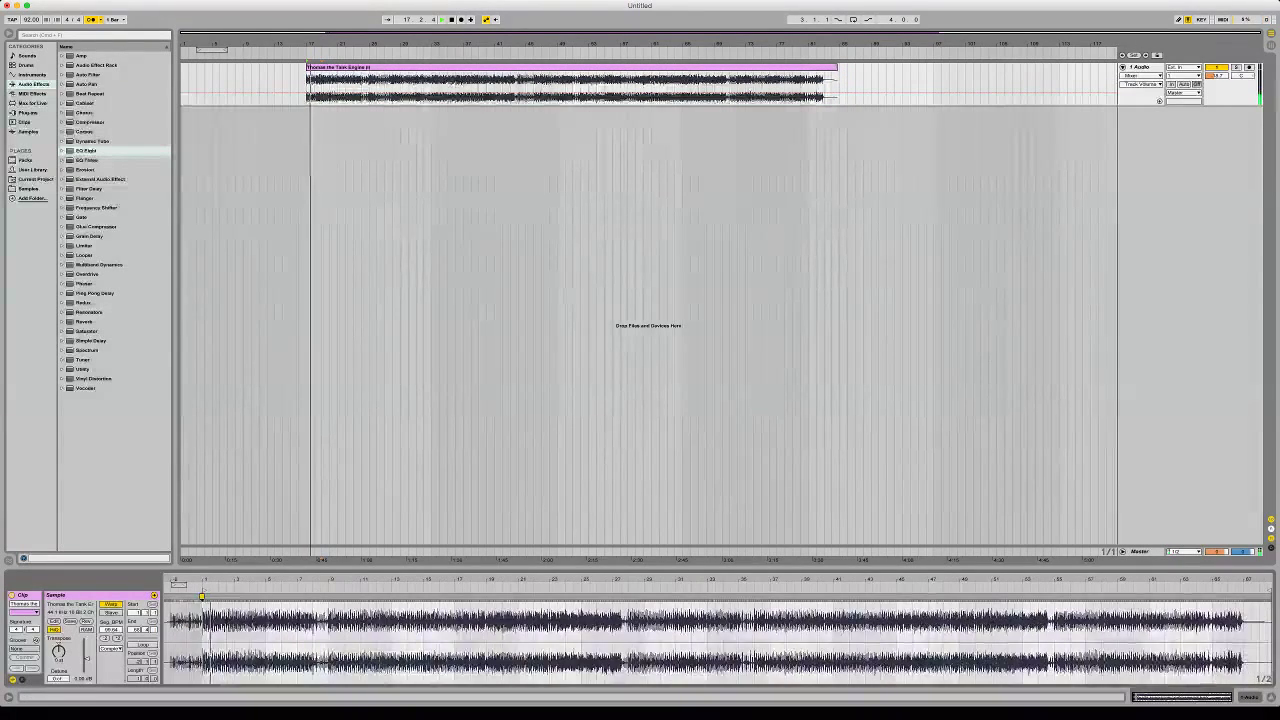
Add warp markers at bars 9, 28 and 55 of the Thomas the Tank Engine clip and extend its start to include the intro
key("plus")
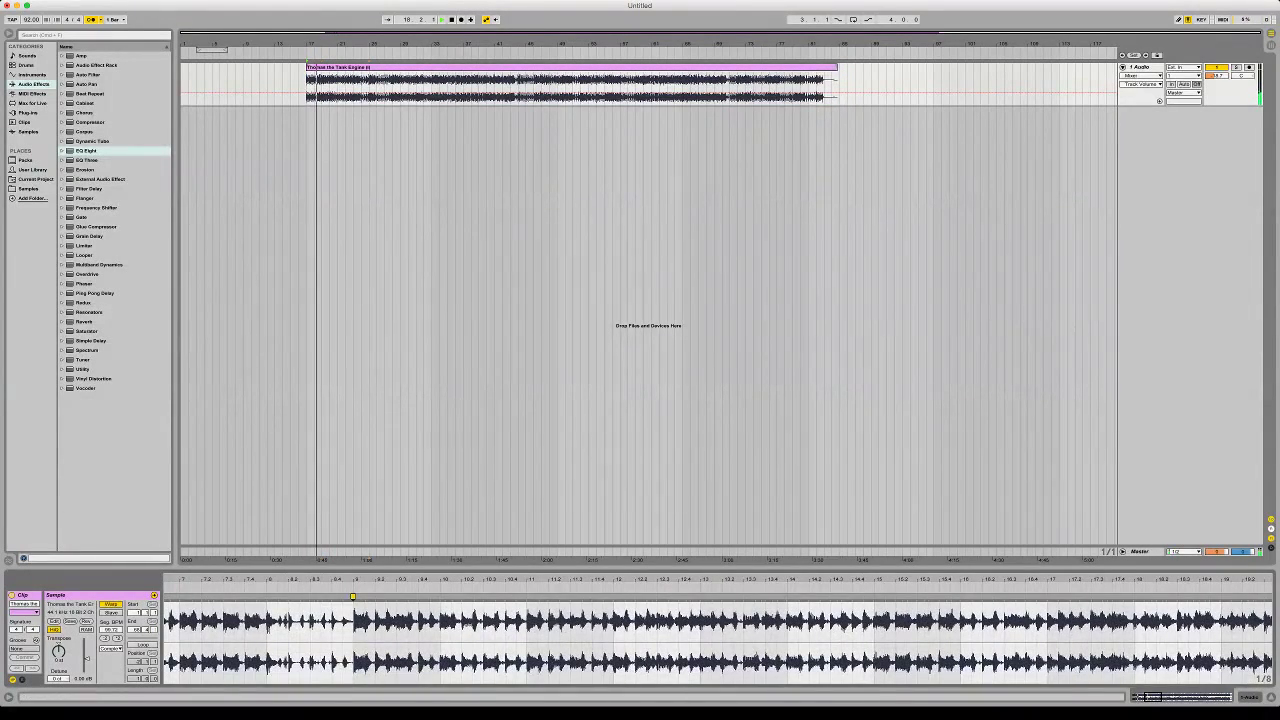
left_click_drag(322, 650, 322, 590)
left_click_drag(634, 615, 588, 665)
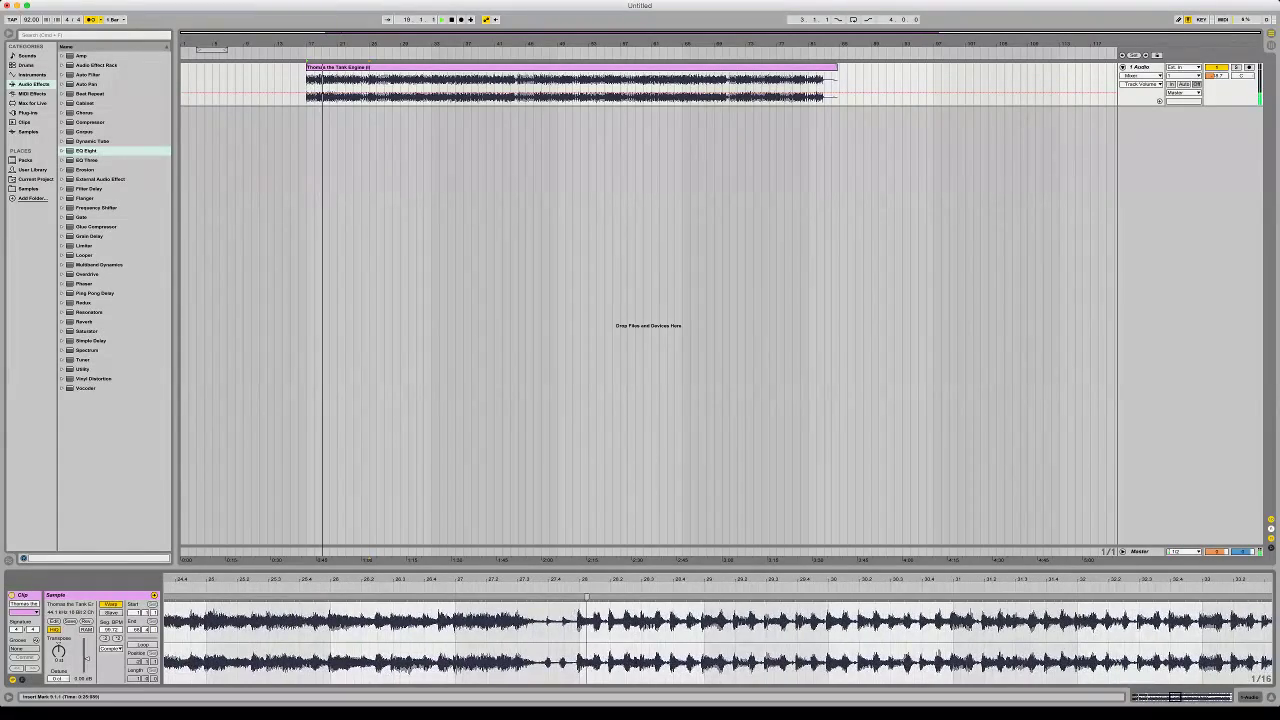
key("minus")
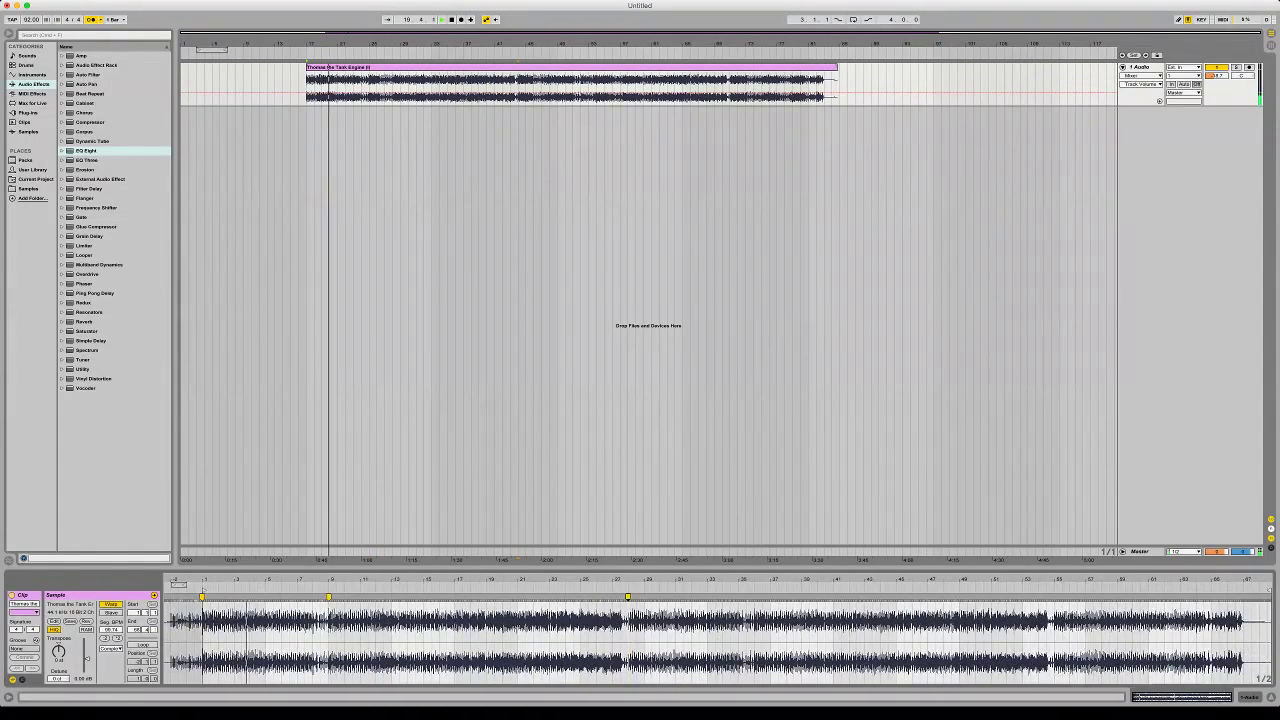
key("plus")
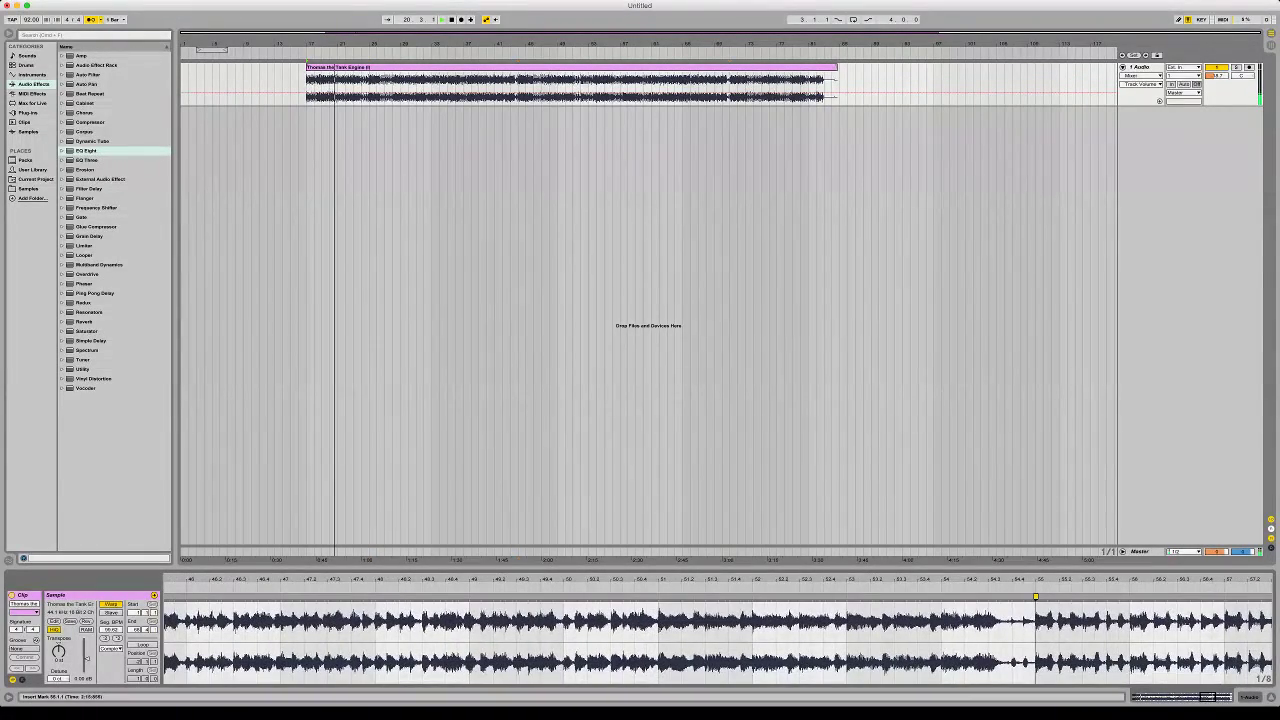
key("minus")
key("minus")
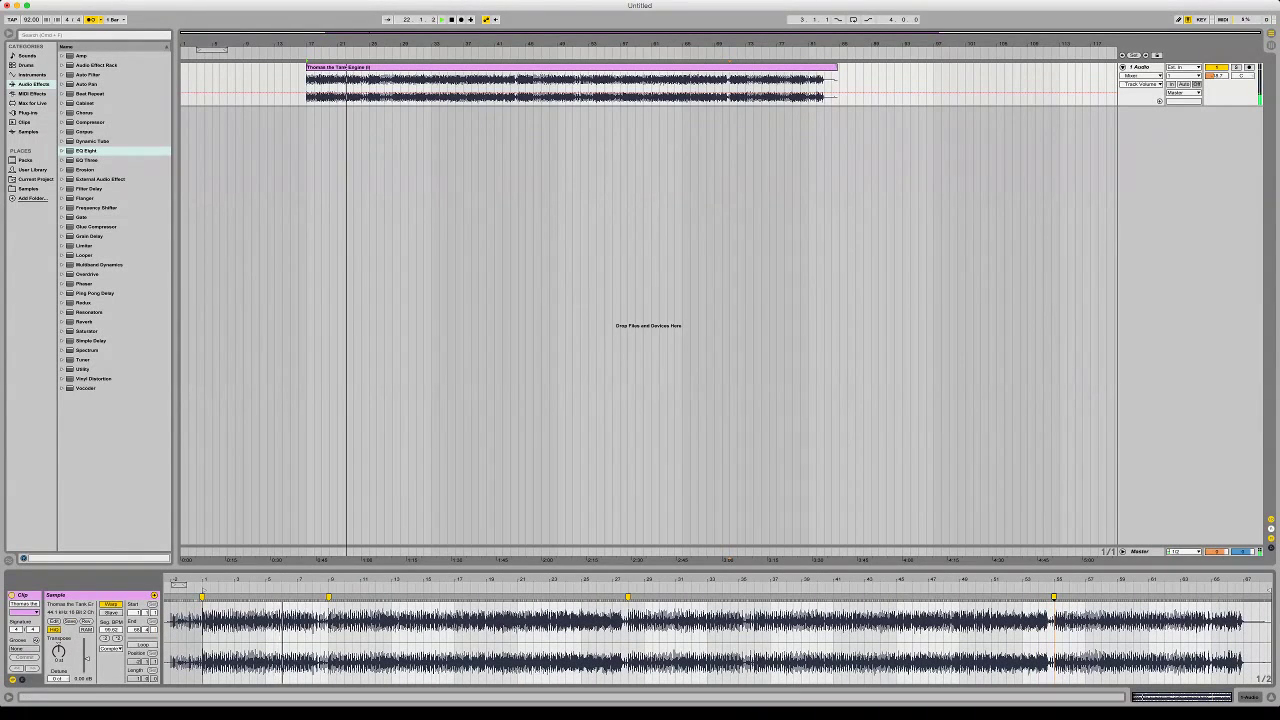
left_click_drag(307, 67, 287, 67)
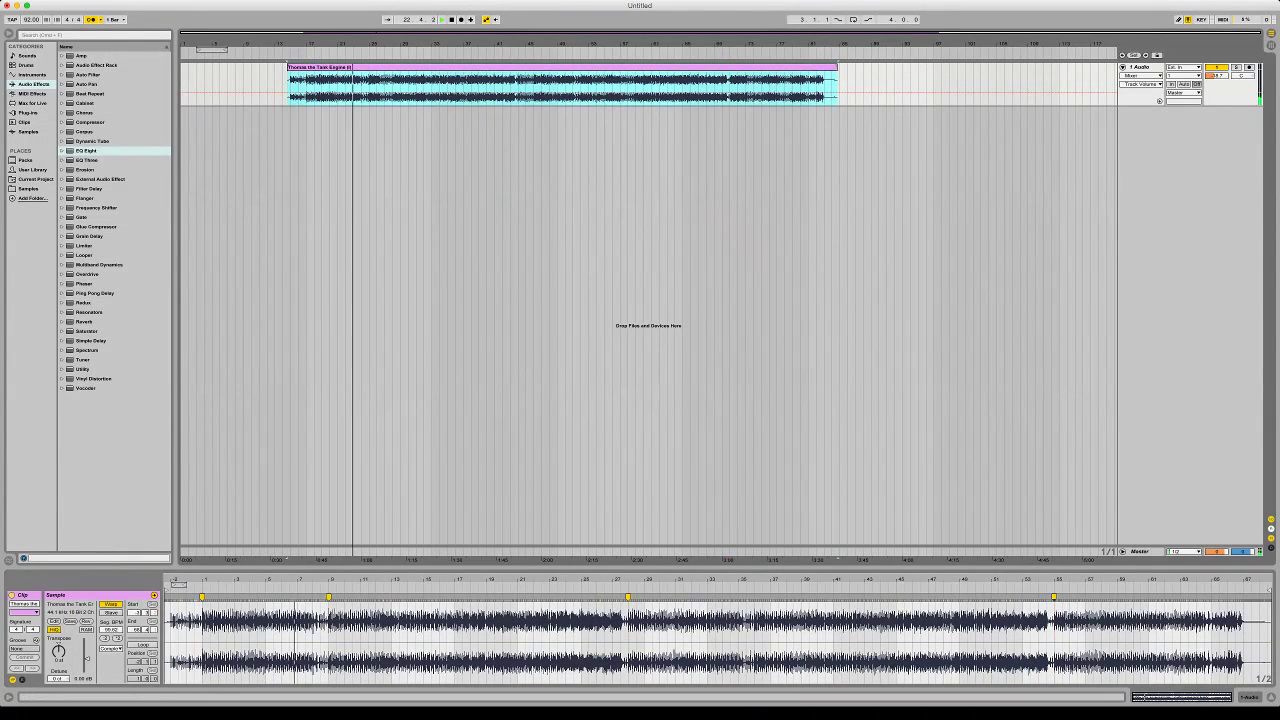
Add a second audio track and set its volume to -12 dB
key("super+t")
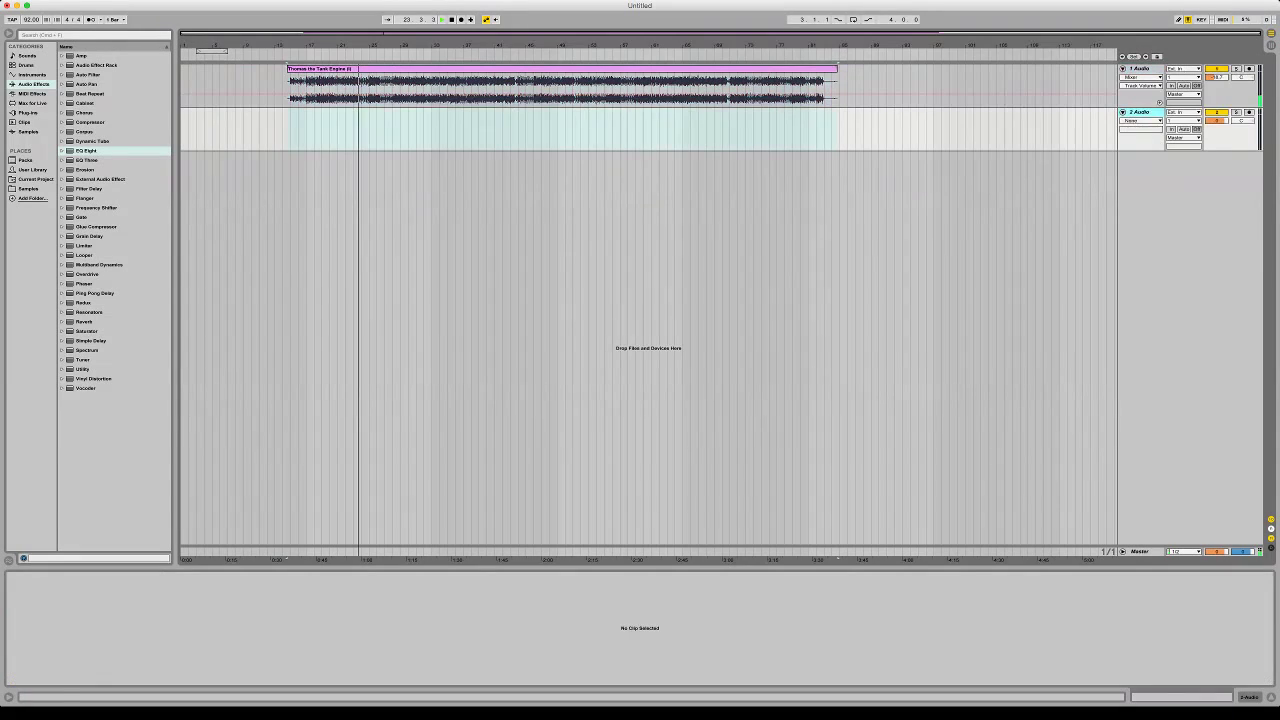
type("-12")
key("Return")
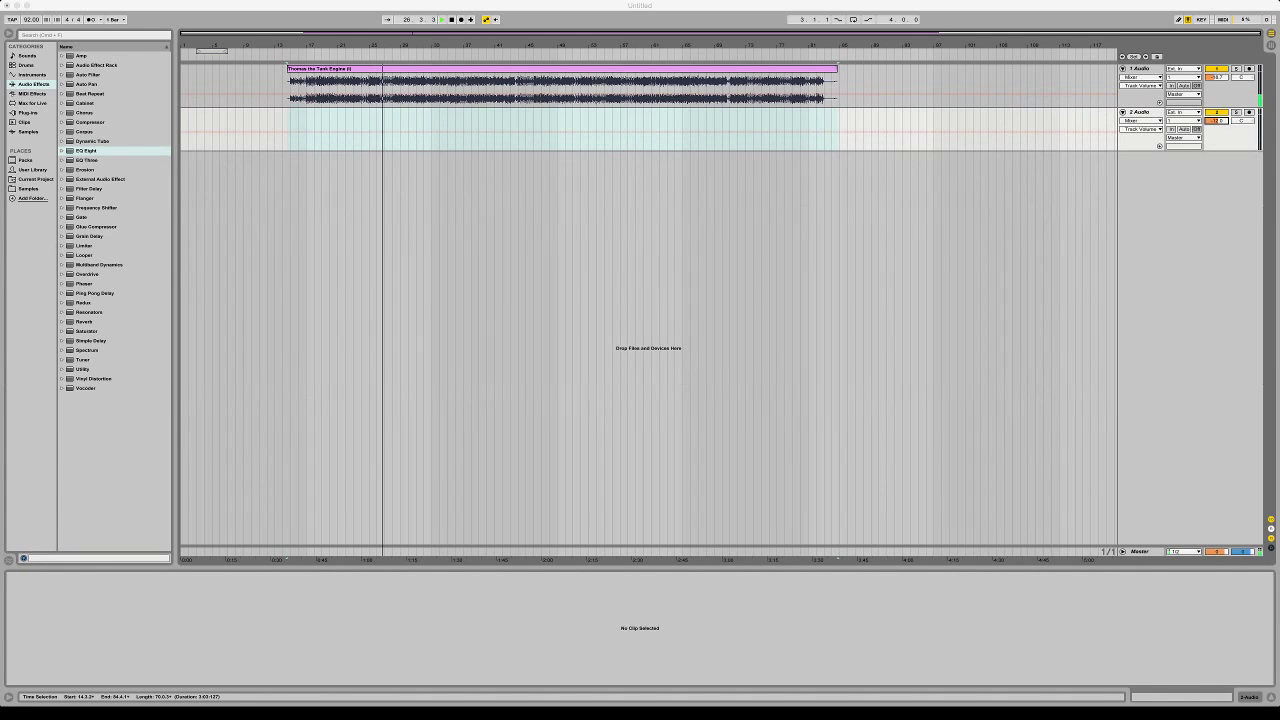
left_click_drag(320, 130, 306, 130)
left_click(322, 131)
left_click(328, 112)
key("Delete")
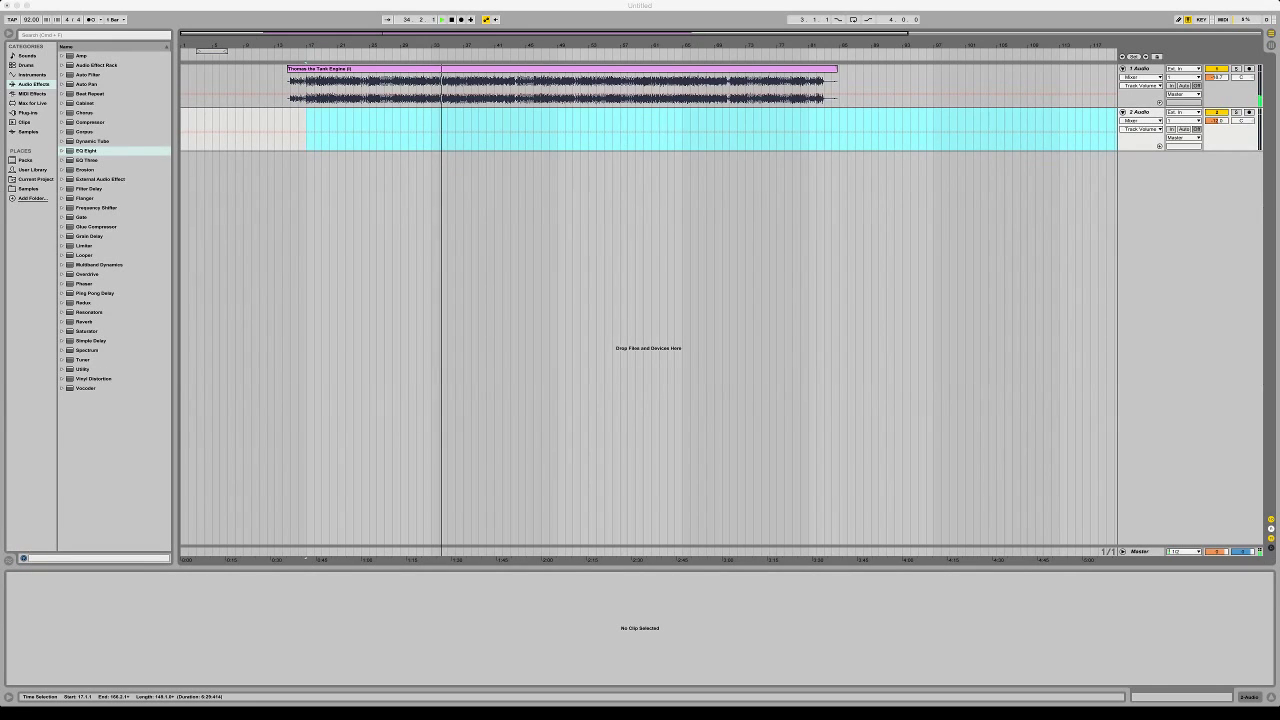
Place the Papa Roach Last Resort acapella at bar 17 on the second track, and adjust its volume during playback
left_click_drag(314, 130, 306, 130)
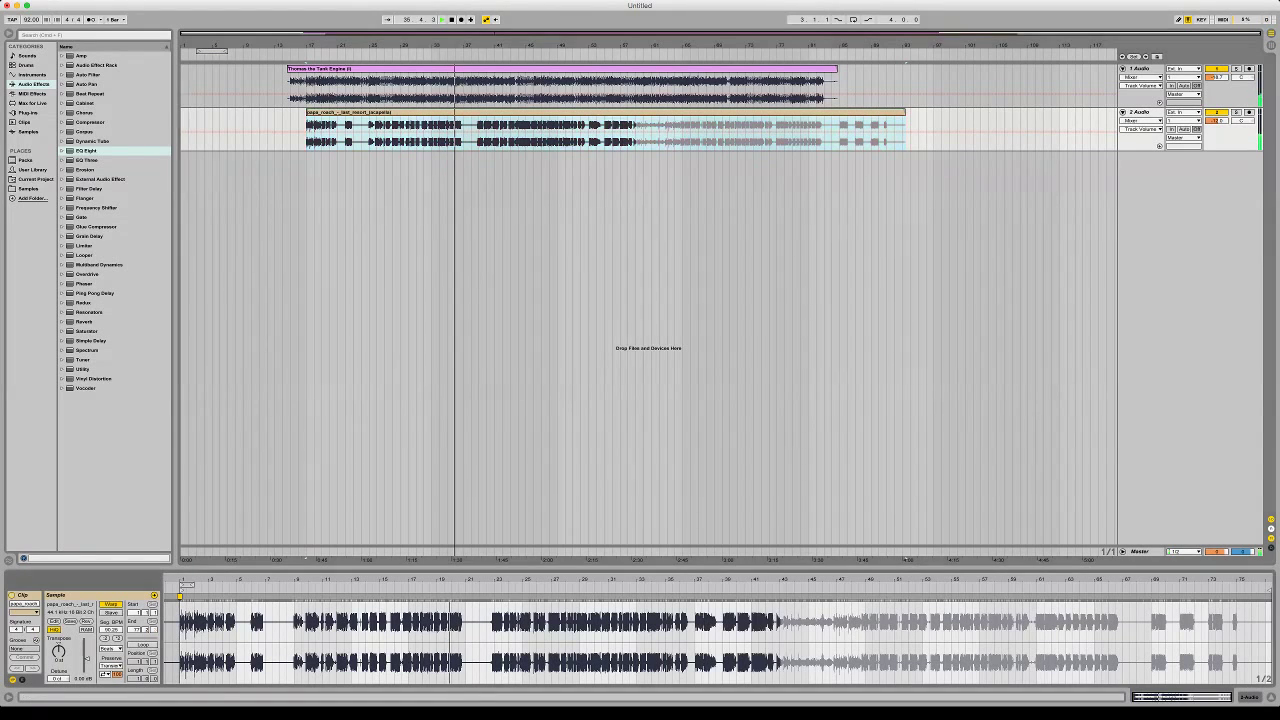
key("space")
key("space")
mouse_move(1216, 121)
left_mouse_down()
mouse_move(1216, 135)
mouse_move(1216, 124)
left_mouse_up()
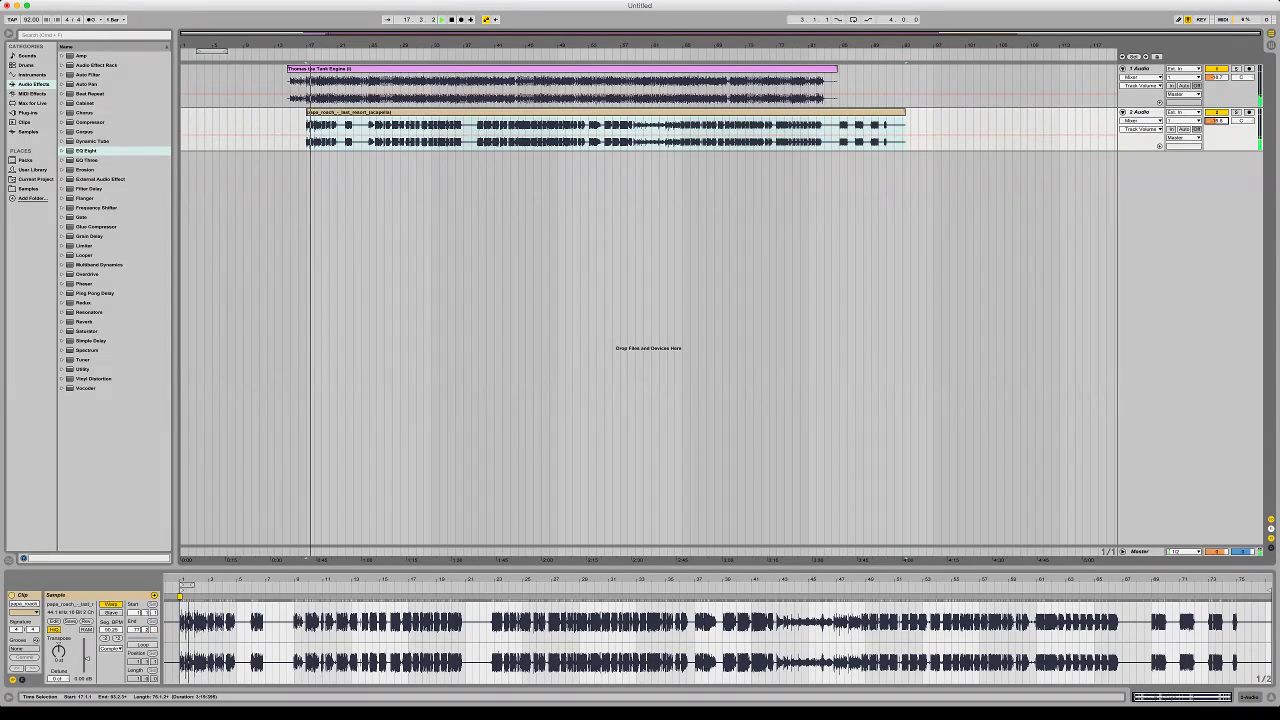
Set the acapella's 1.1.1 at the vocal phrase just before sample bar 3 and play from there
left_click_drag(188, 579, 210, 625)
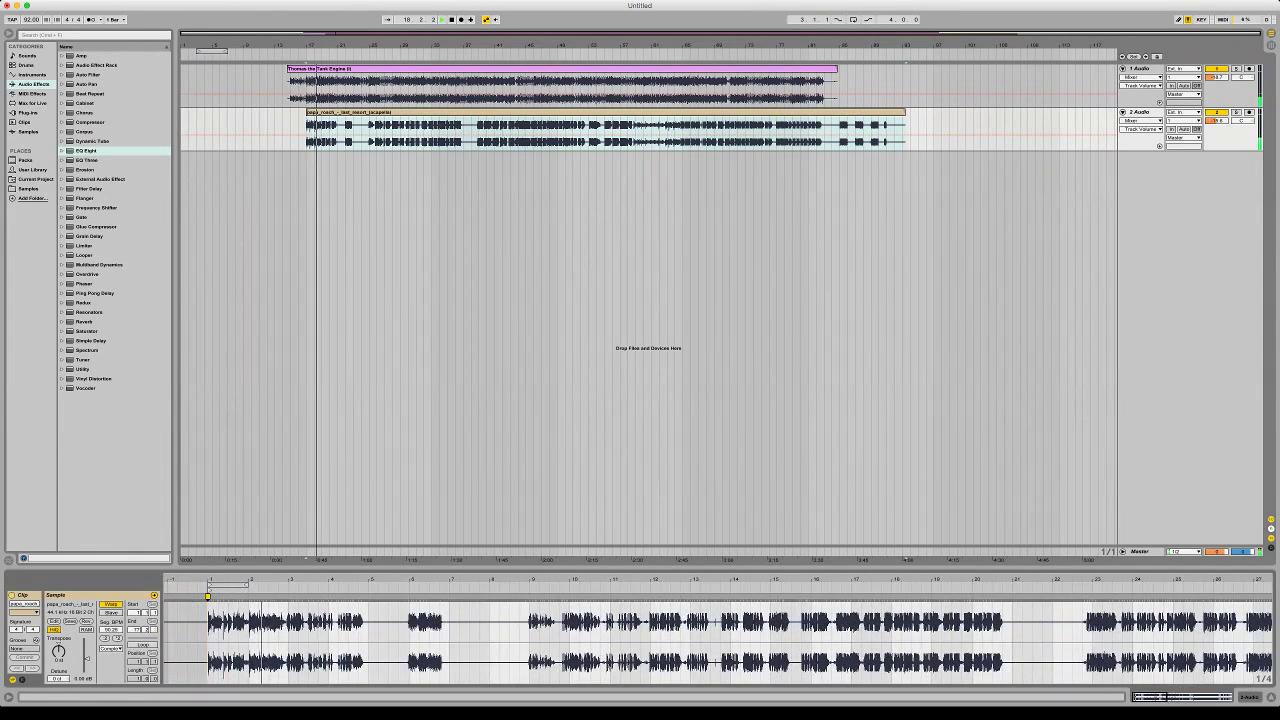
key("plus")
key("plus")
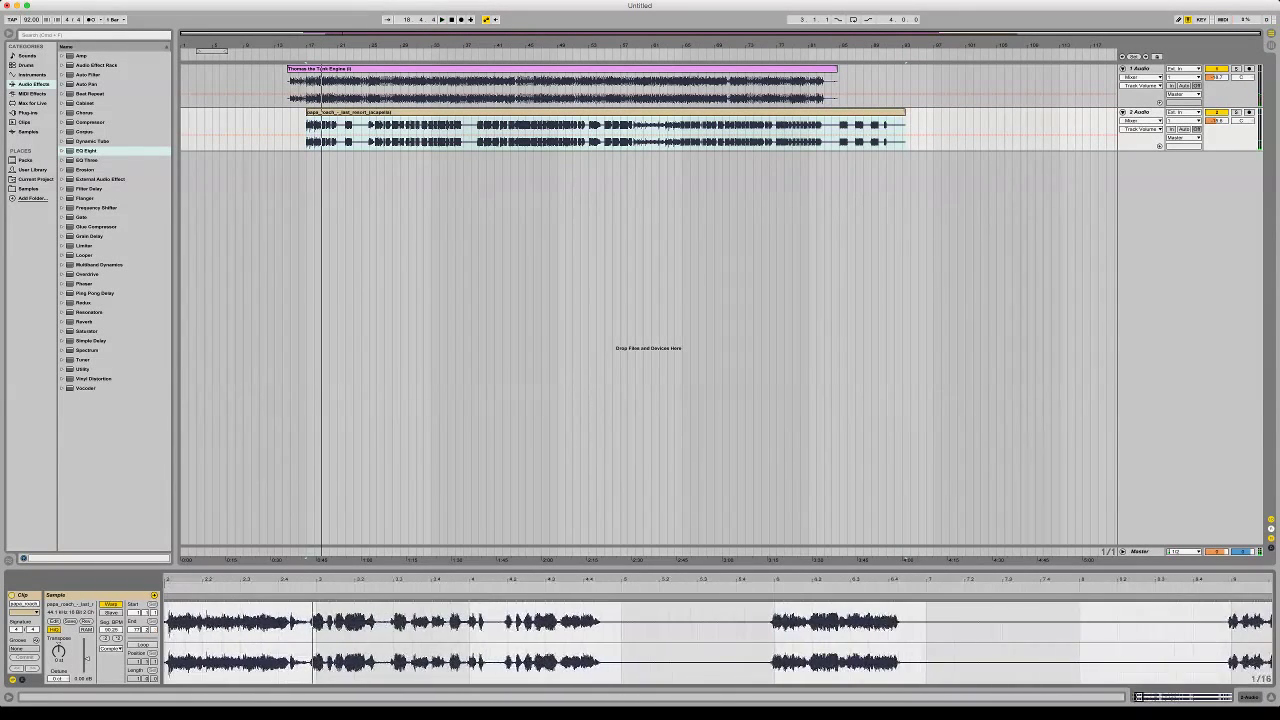
left_click(299, 590)
key("space")
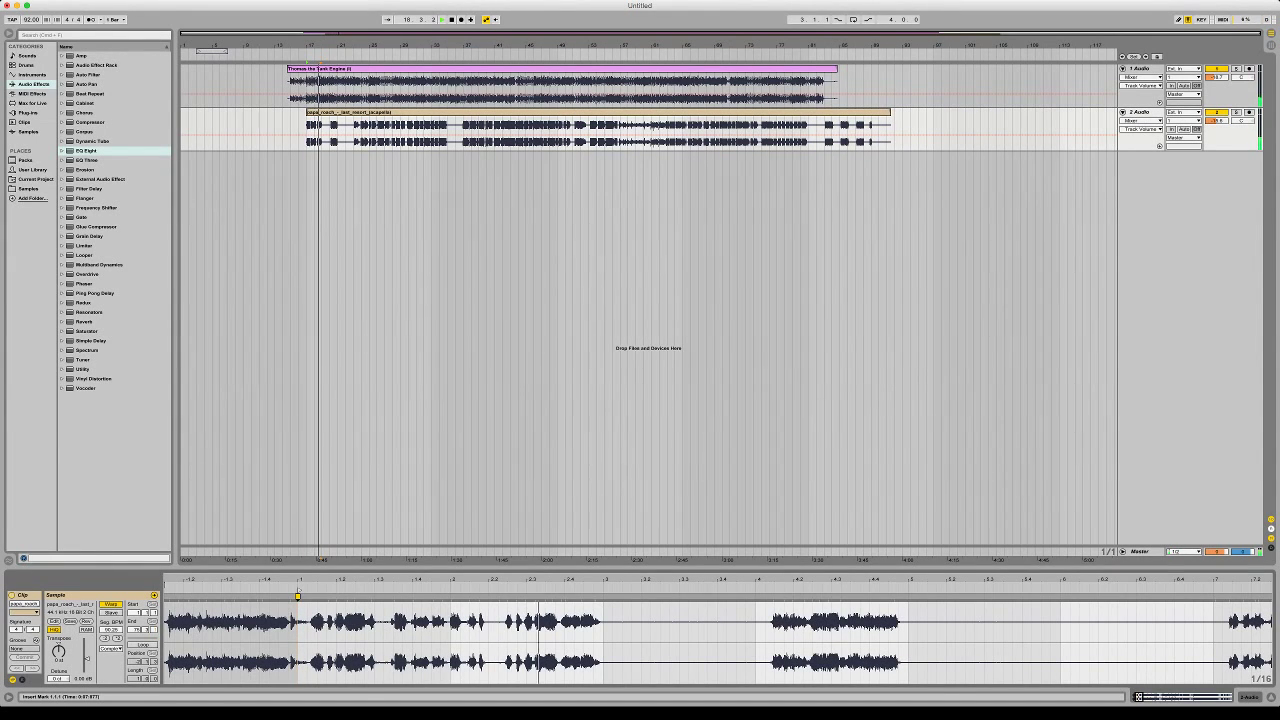
Add warp markers within the acapella's opening phrase and at 7.1.3, where the verse vocal enters
double_click(517, 597)
mouse_move(517, 581)
left_mouse_down()
mouse_move(486, 545)
mouse_move(337, 515)
mouse_move(349, 518)
left_mouse_up()
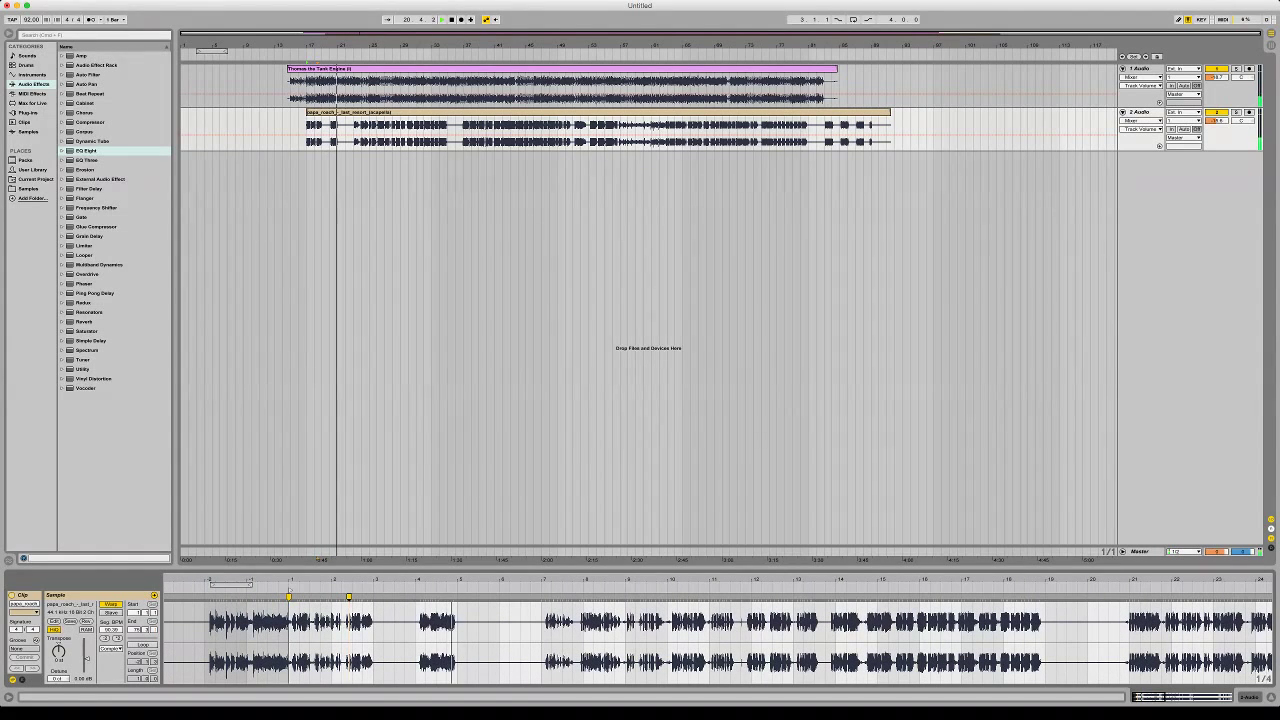
key("plus")
key("plus")
key("plus")
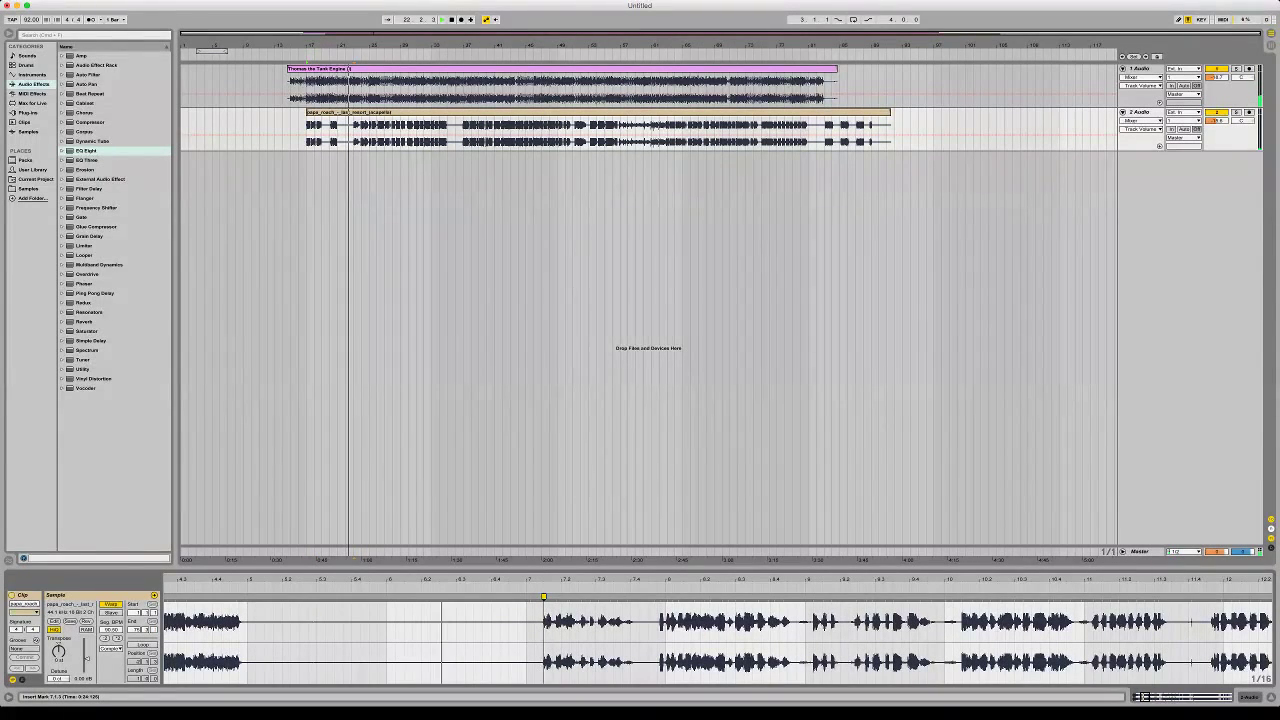
Split the acapella at bar 23, delete the opening part and move the remaining verse to bar 17
key("super+e")
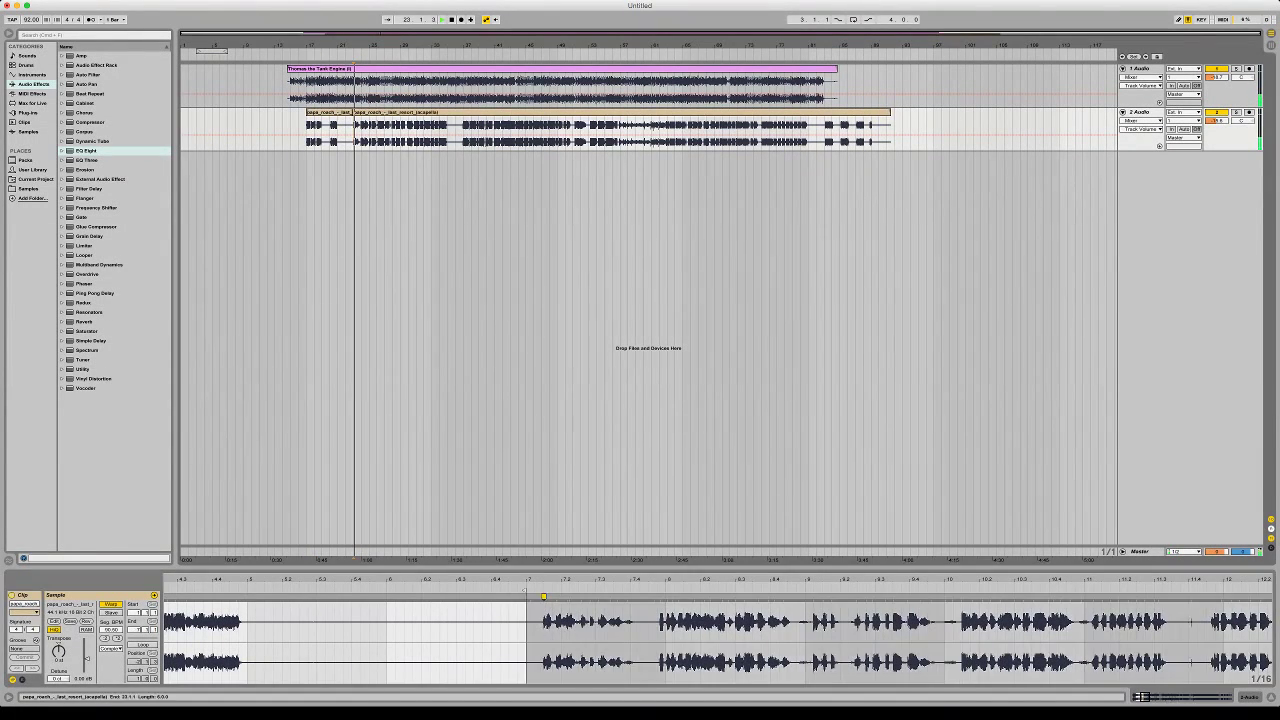
left_click(329, 112)
key("Delete")
left_click_drag(372, 112, 326, 112)
Play the mashup from bar 17 and balance the acapella track's volume against the Thomas the Tank Engine theme
key("space")
key("space")
left_click_drag(1217, 121, 1217, 106)
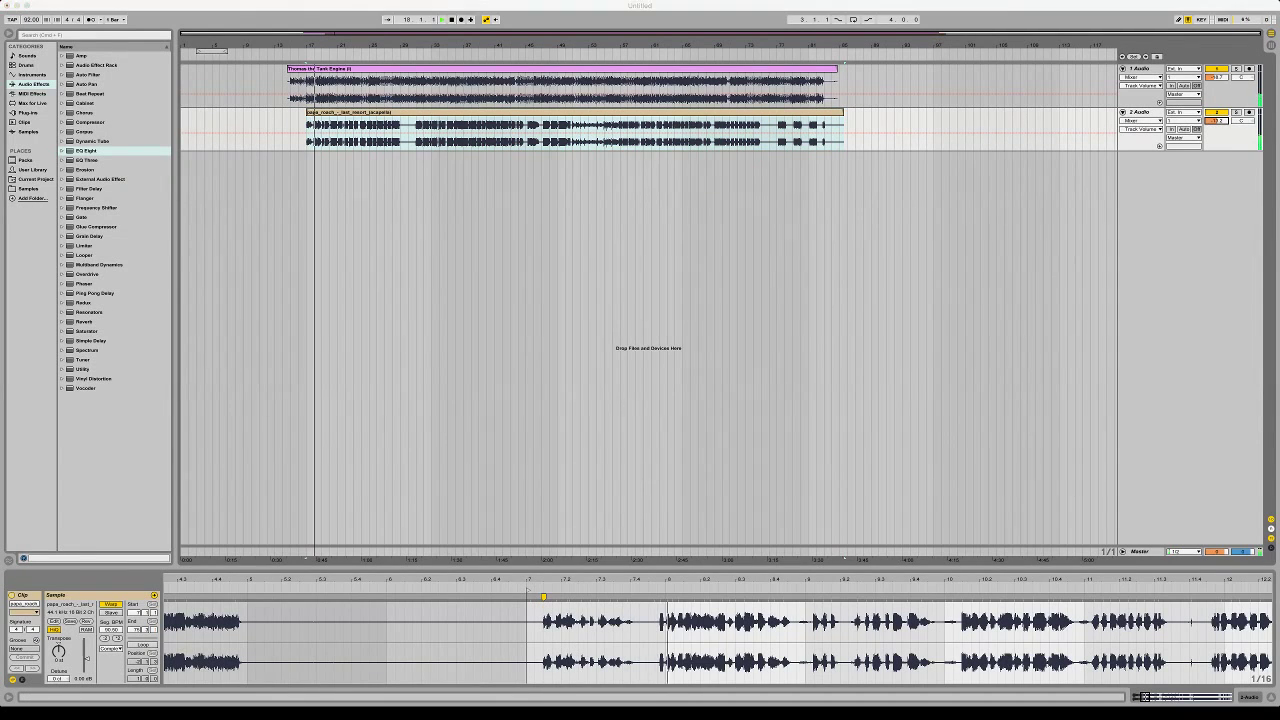
left_click(1217, 121)
left_click_drag(1217, 121, 1217, 127)
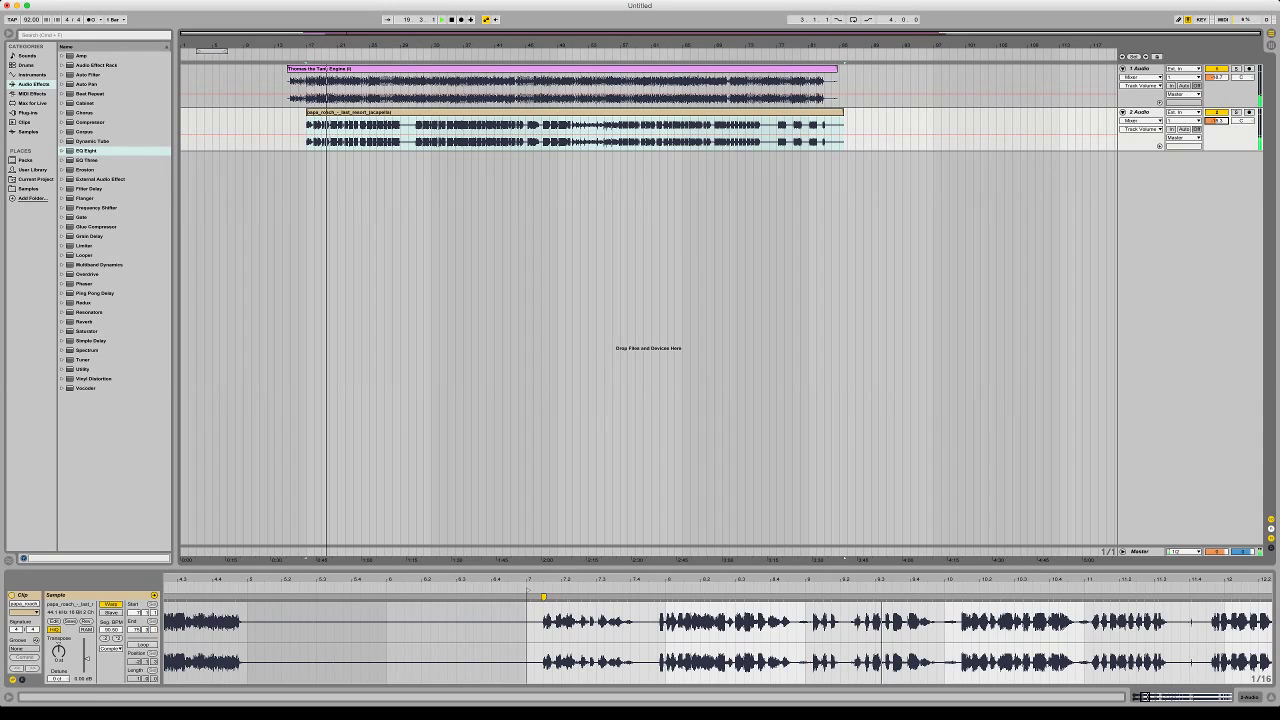
Add a warp marker to the acapella clip at 6.1.1, at the start of the vocal phrase
left_click_drag(622, 579, 622, 480)
left_click_drag(186, 638, 250, 638)
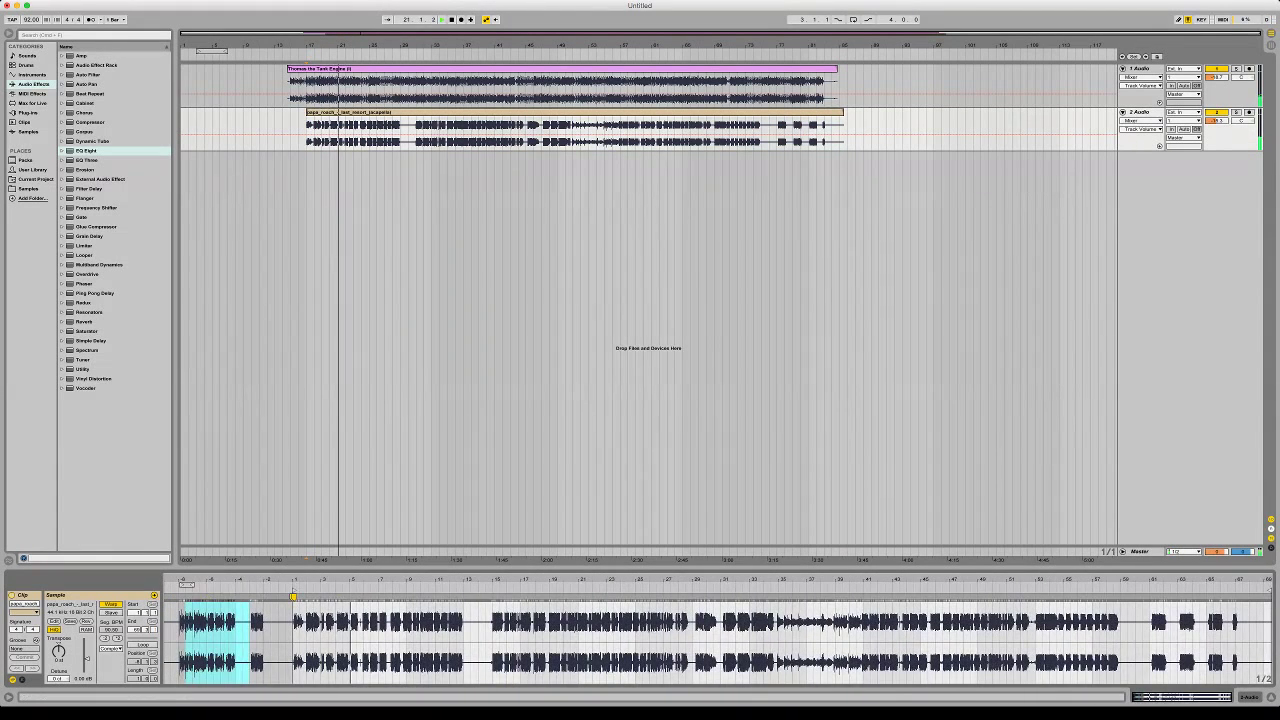
left_click_drag(326, 579, 326, 660)
left_click(588, 622)
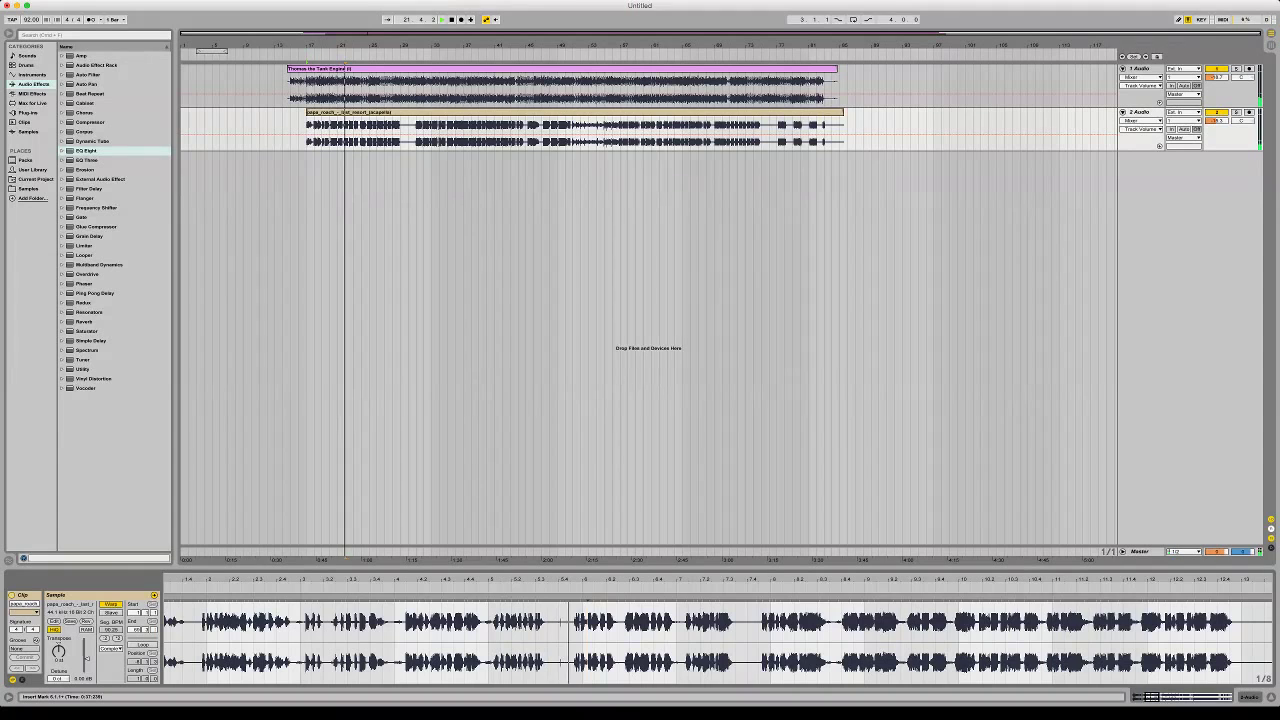
key("minus")
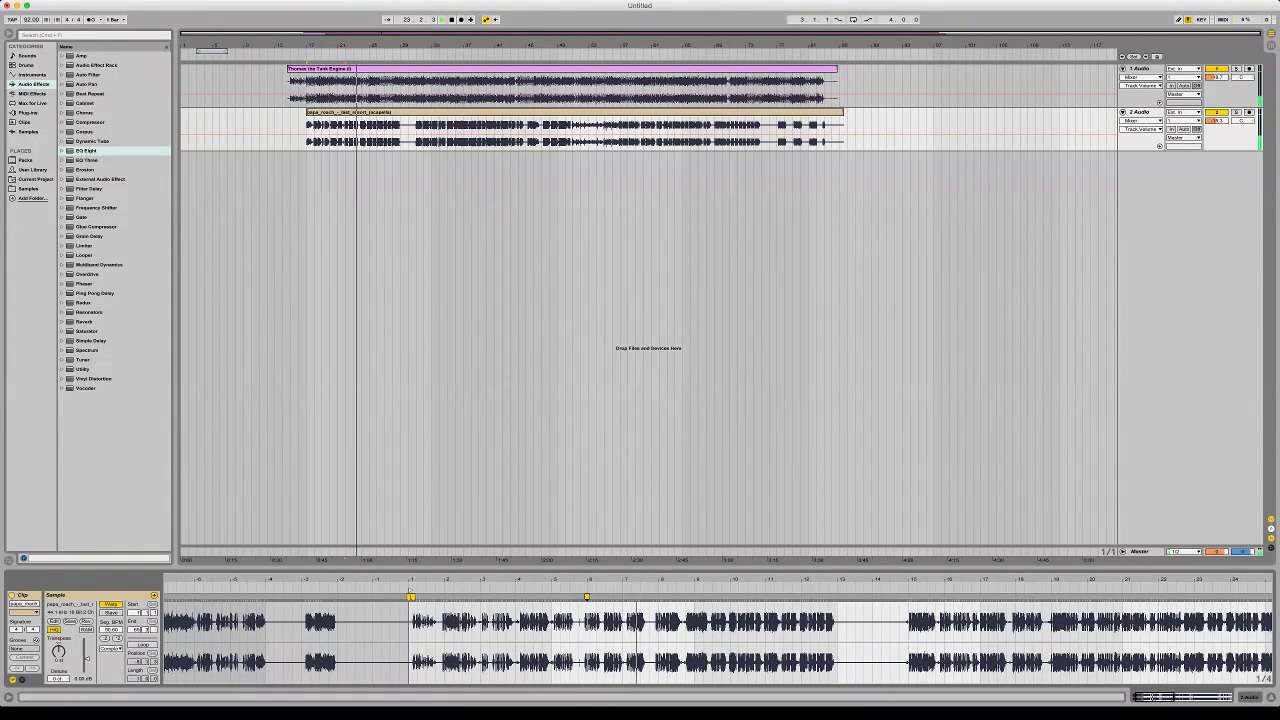
Adjust the acapella track's volume and add an EQ Eight to the track
left_click_drag(1216, 121, 1216, 124)
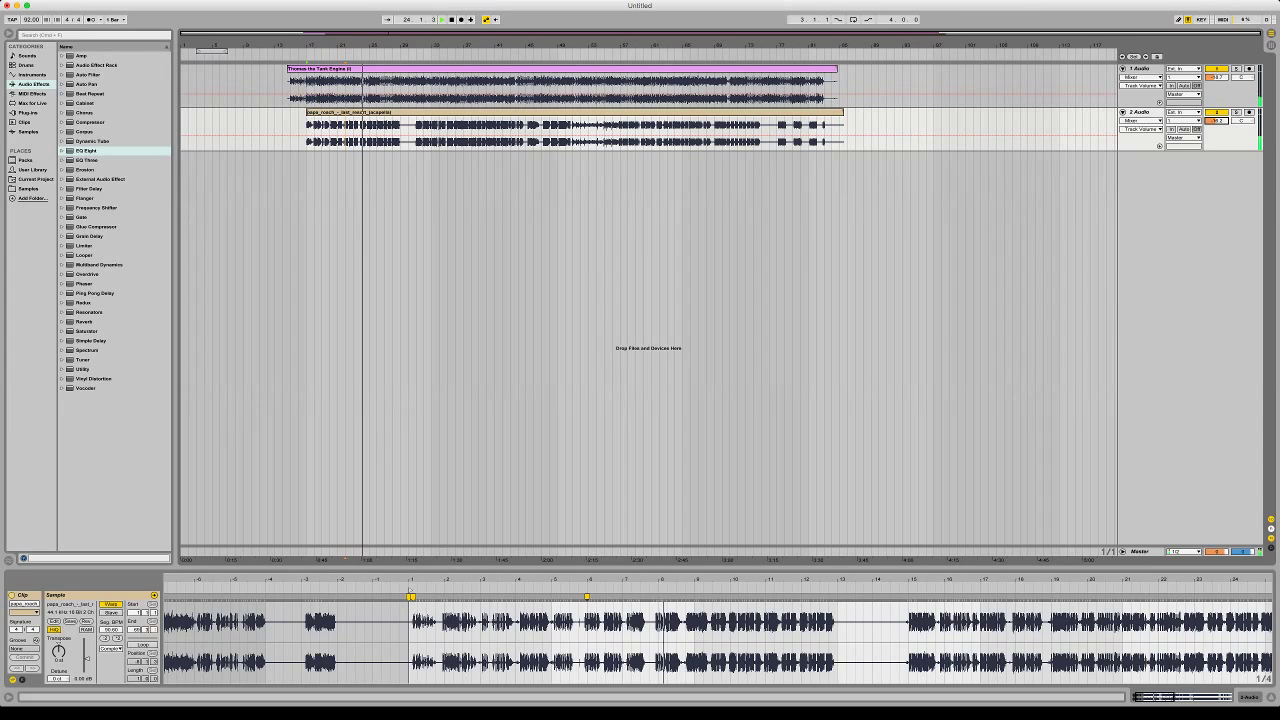
left_click(87, 151)
key("Return")
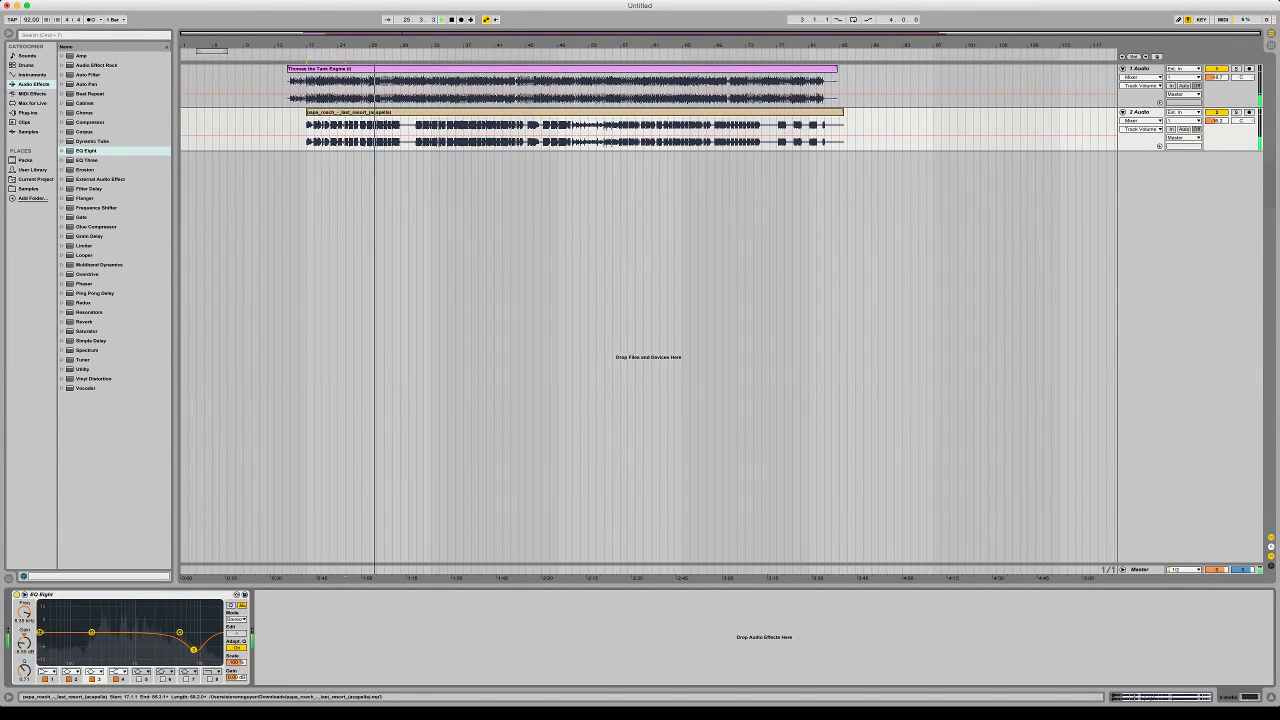
Reopen the acapella clip and add a warp marker at 12.1.1, aligned with the phrase start
double_click(346, 112)
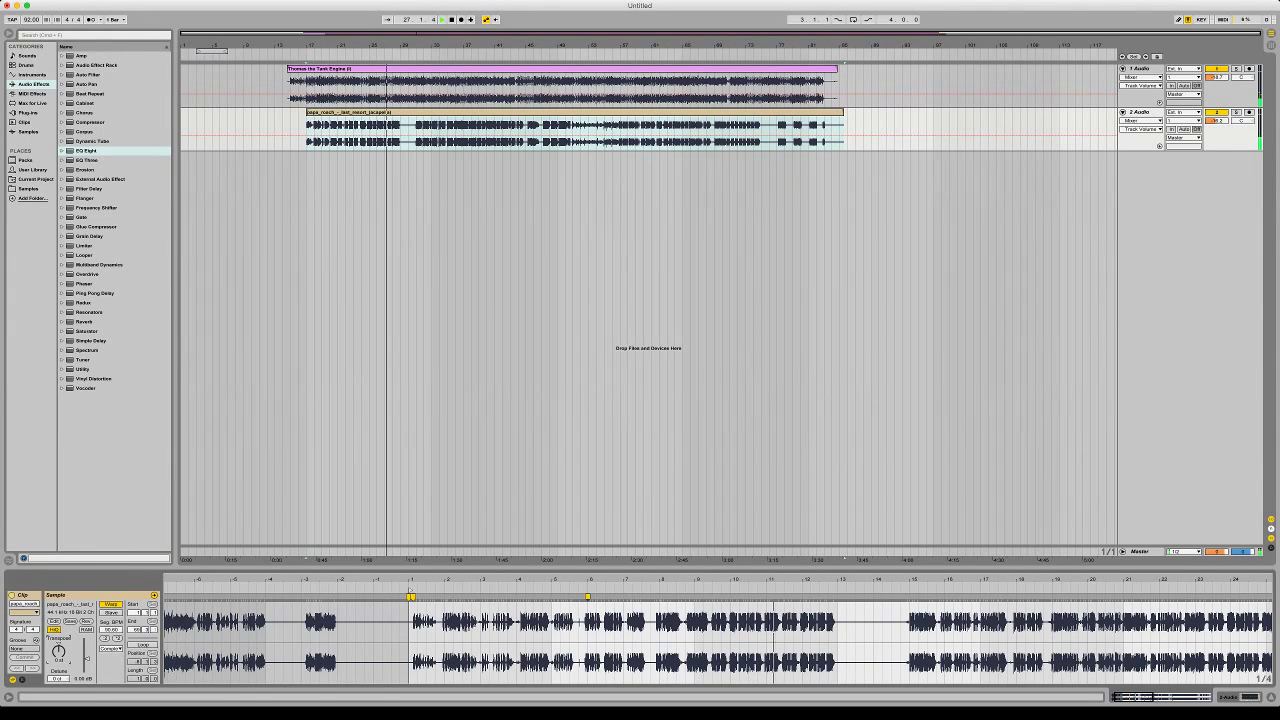
left_click(827, 581)
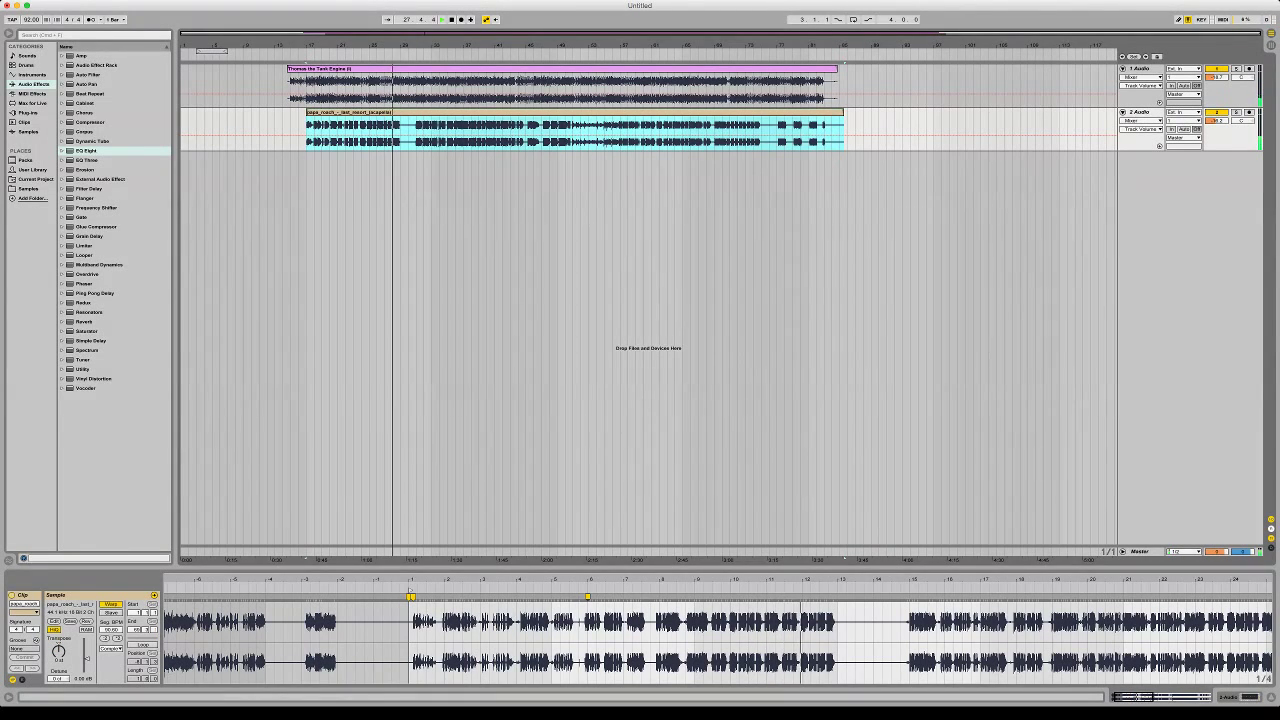
left_click_drag(827, 581, 827, 640)
left_click_drag(757, 597, 760, 597)
left_click(705, 650)
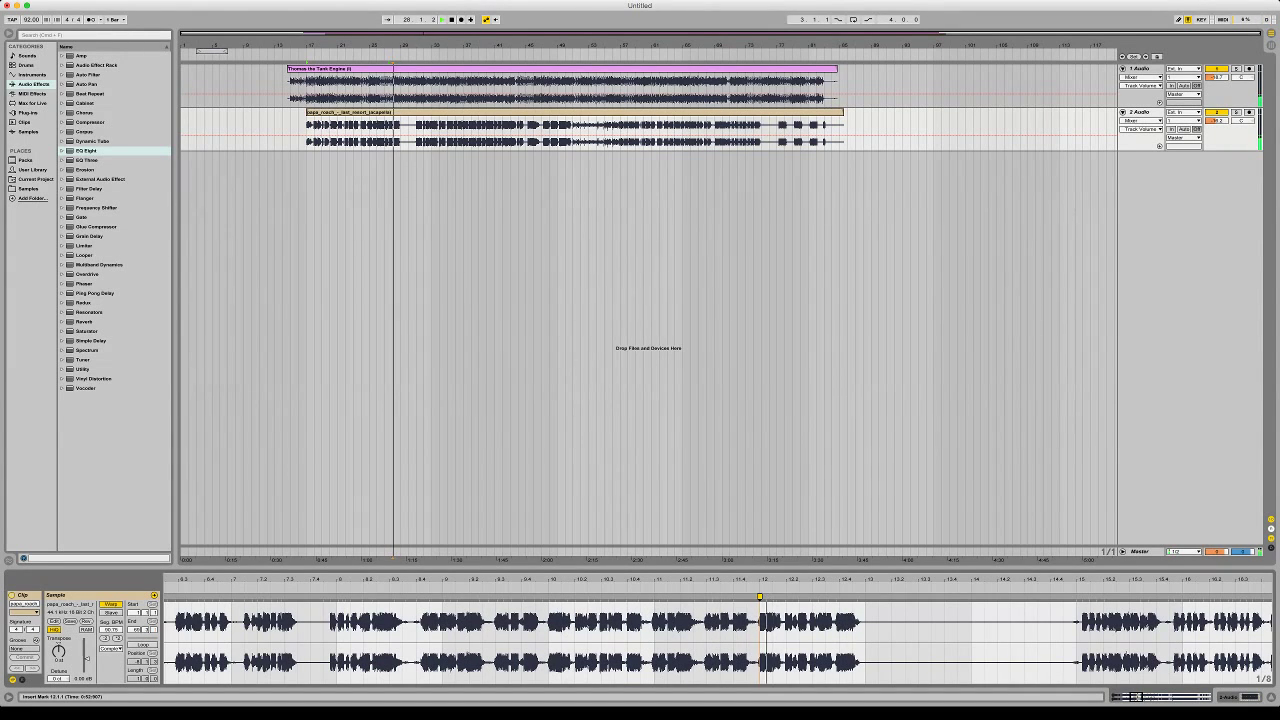
left_click(701, 655)
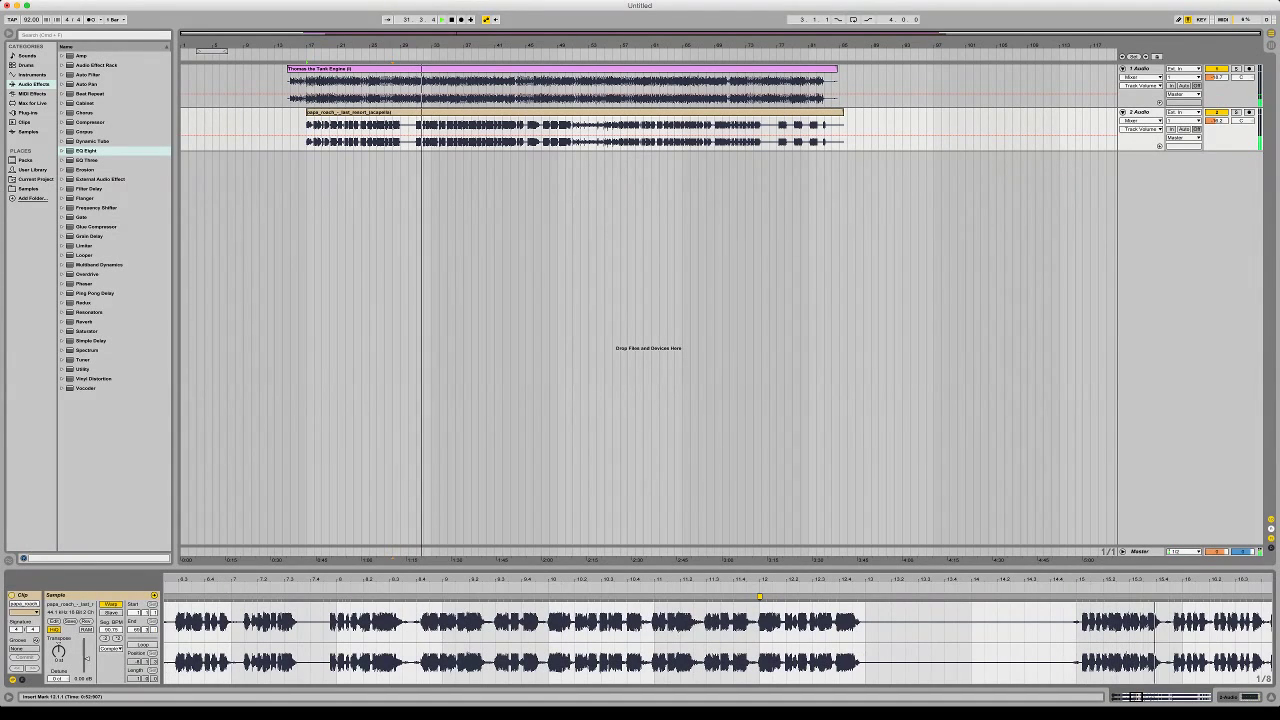
Extend the acapella's start to uncover its opening phrase, copy that phrase and undo the extension
left_click_drag(307, 112, 236, 112)
left_click_drag(244, 133, 275, 133)
key("super+z")
Add warp markers to the acapella at 18.1.1 and 20.3.1, aligning the second verse's vocals with the grid
left_click(345, 112)
left_click_drag(720, 580, 346, 566)
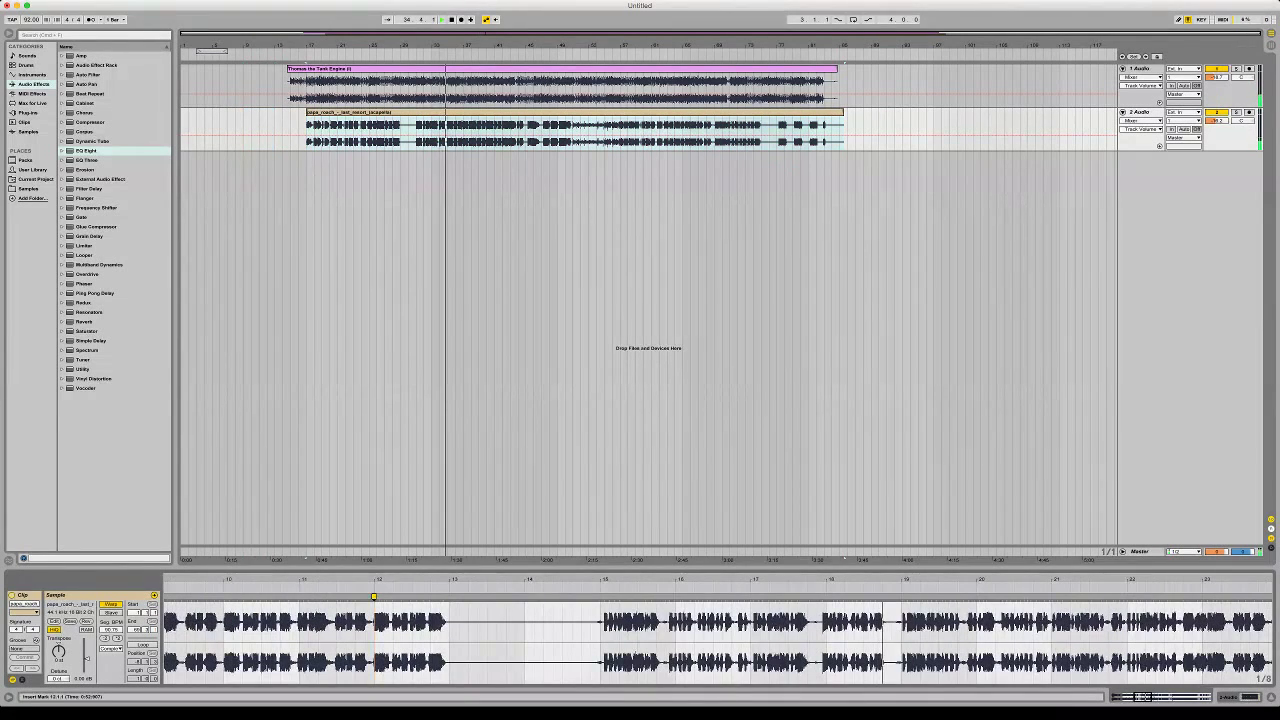
left_click(788, 589)
left_click_drag(823, 597, 826, 597)
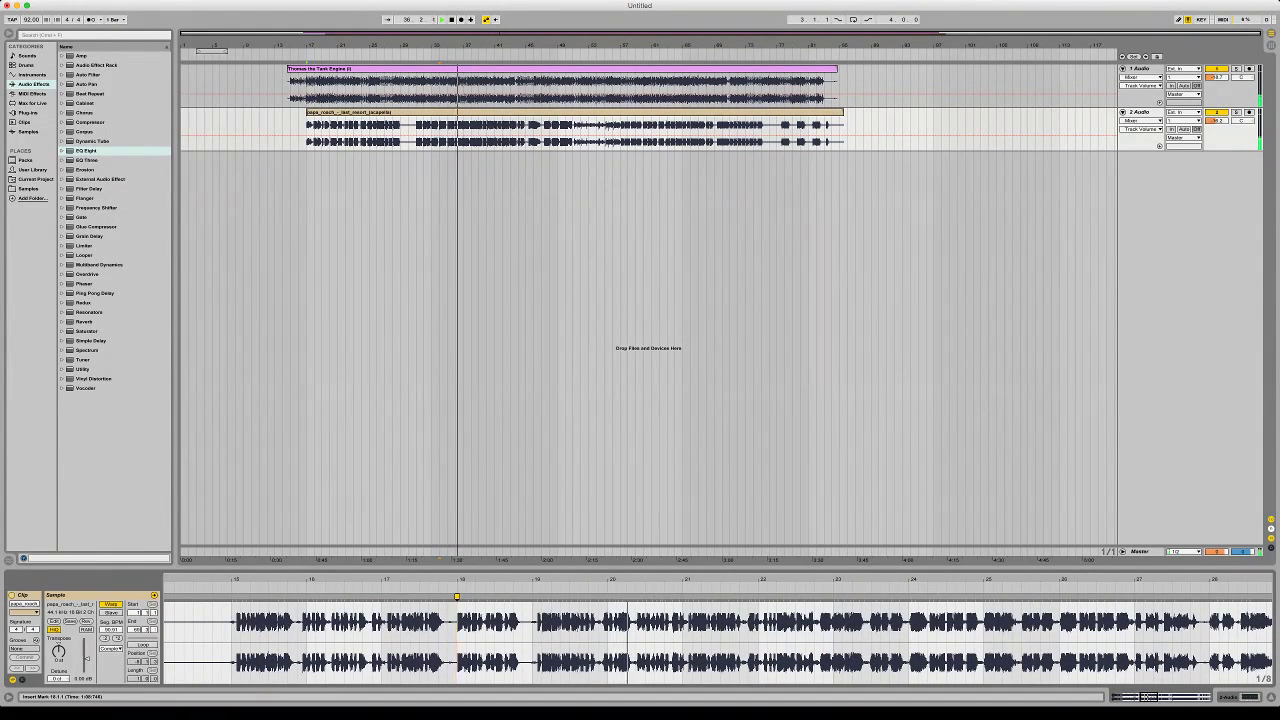
double_click(645, 597)
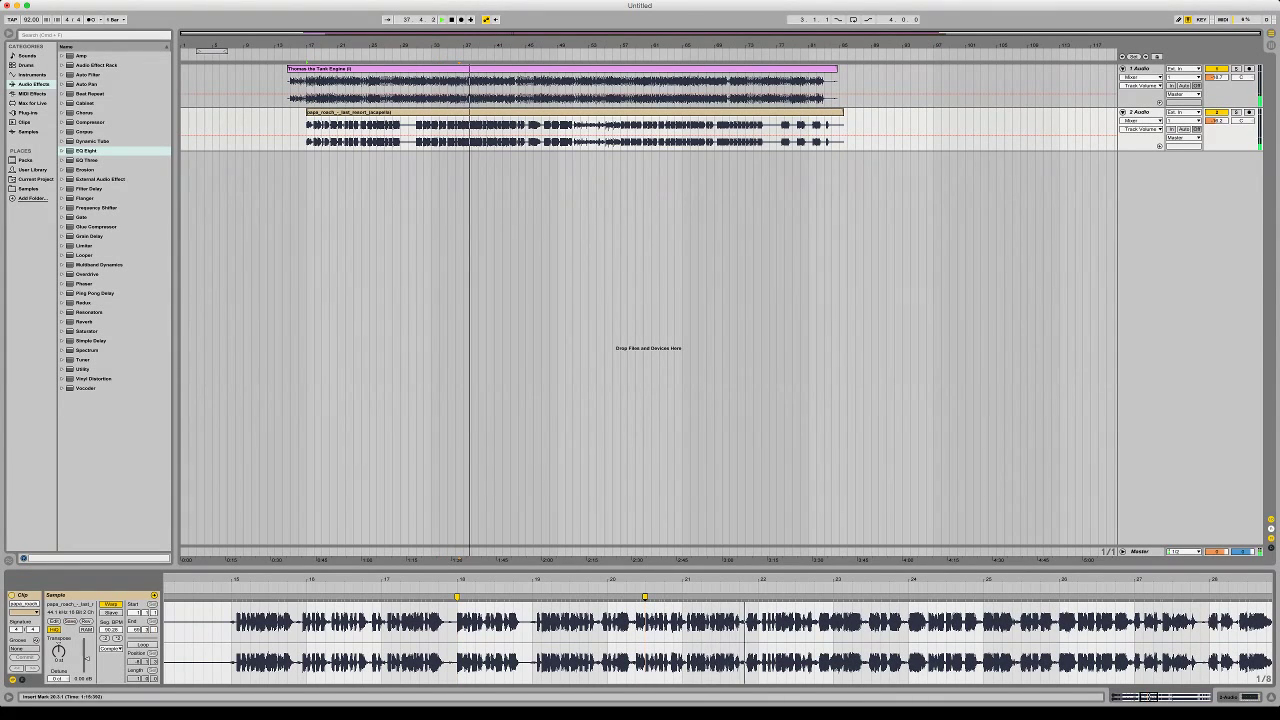
Add warp markers to the acapella at 24.1.1, 26.1.1, 31.3.1 and the vocal entry at bar 35
double_click(908, 640)
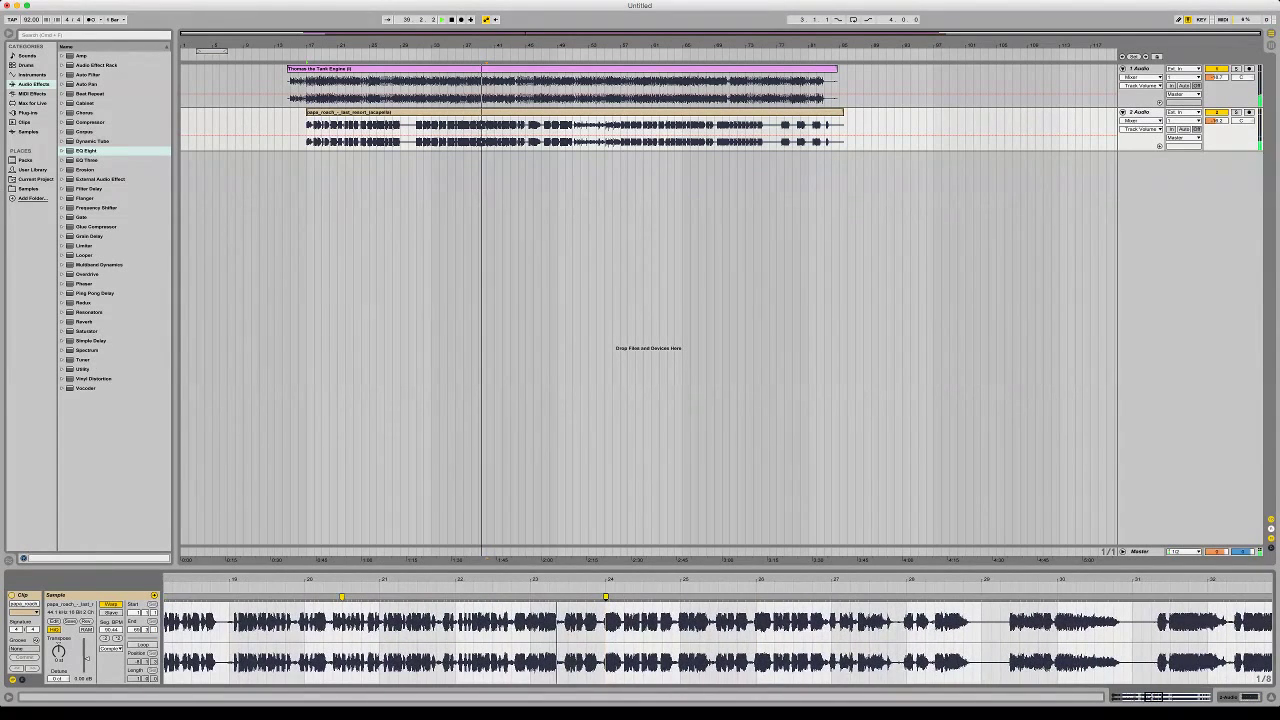
double_click(755, 597)
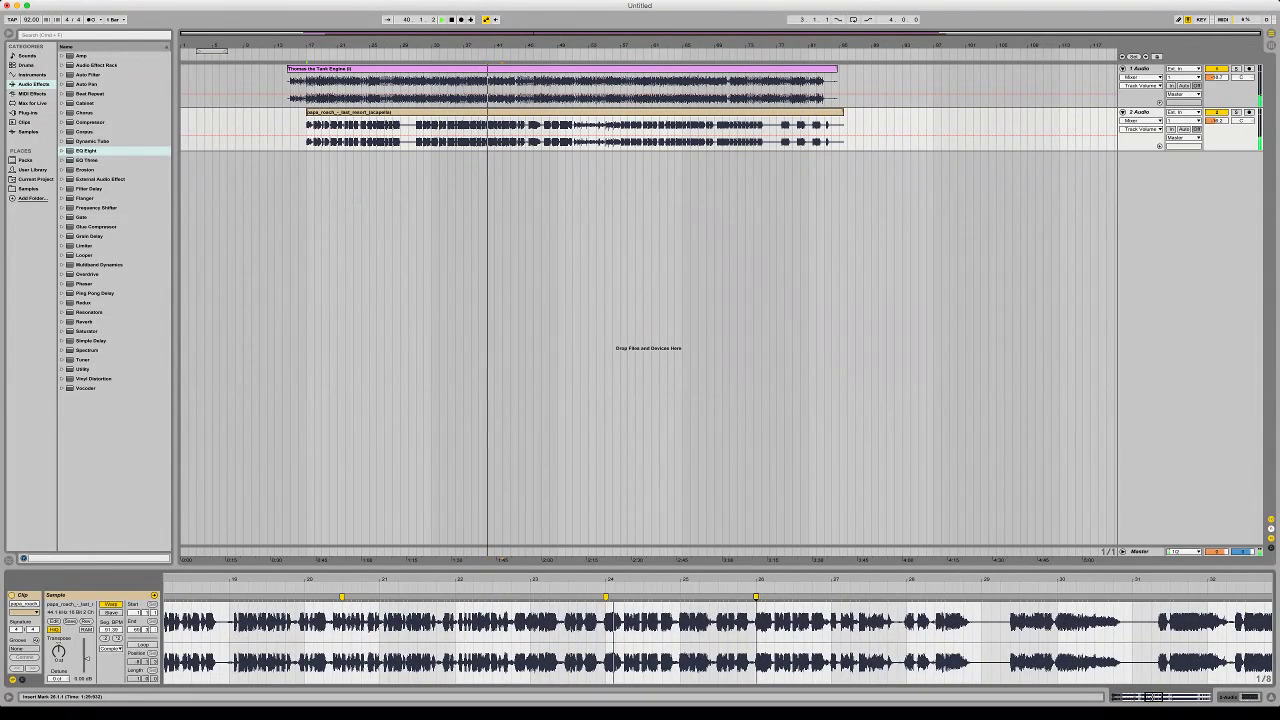
scroll(755, 630, "right", 5)
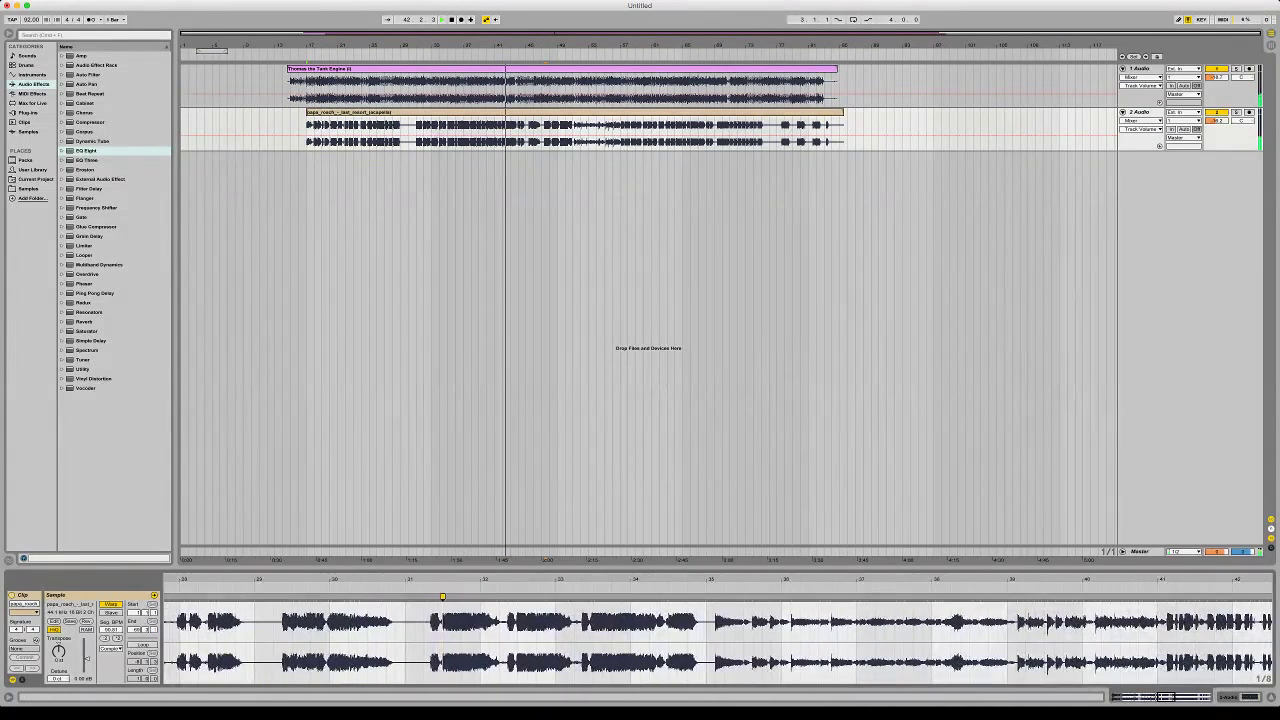
double_click(714, 597)
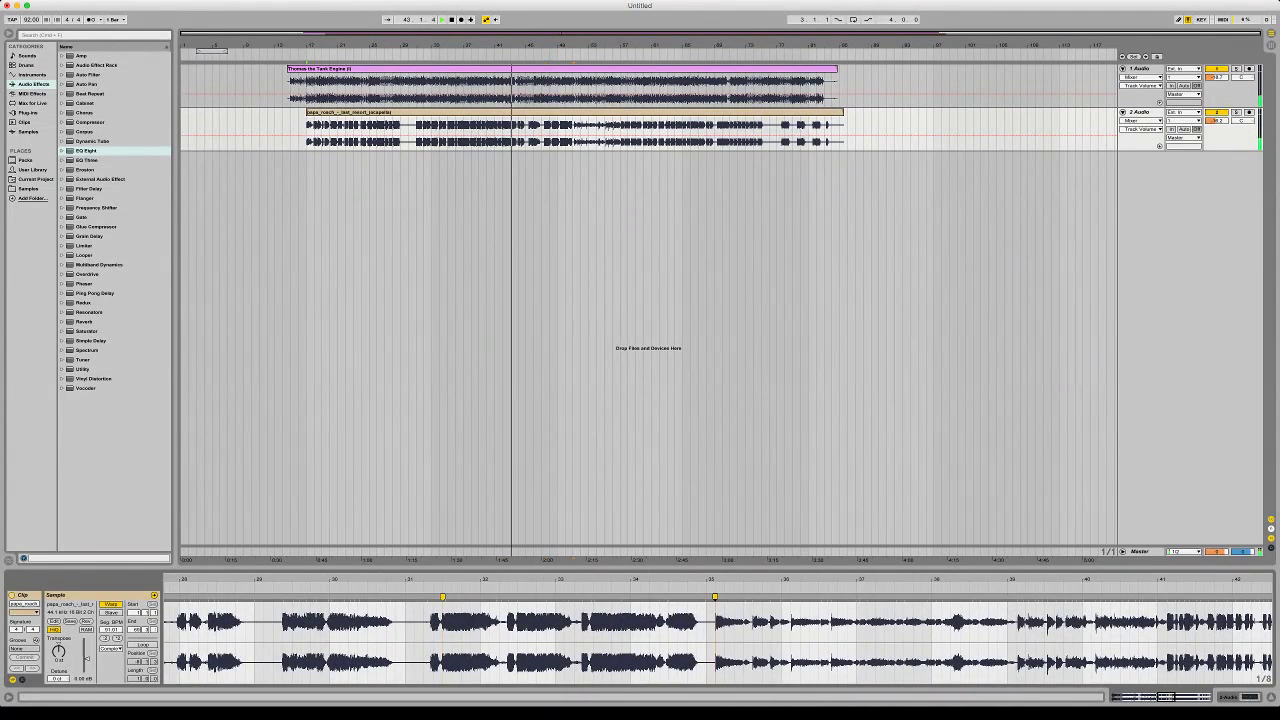
Add a warp marker to the acapella at bar 43, where the vocals resume after the quiet section
double_click(951, 597)
scroll(951, 620, "right", 5)
left_click_drag(789, 580, 789, 510)
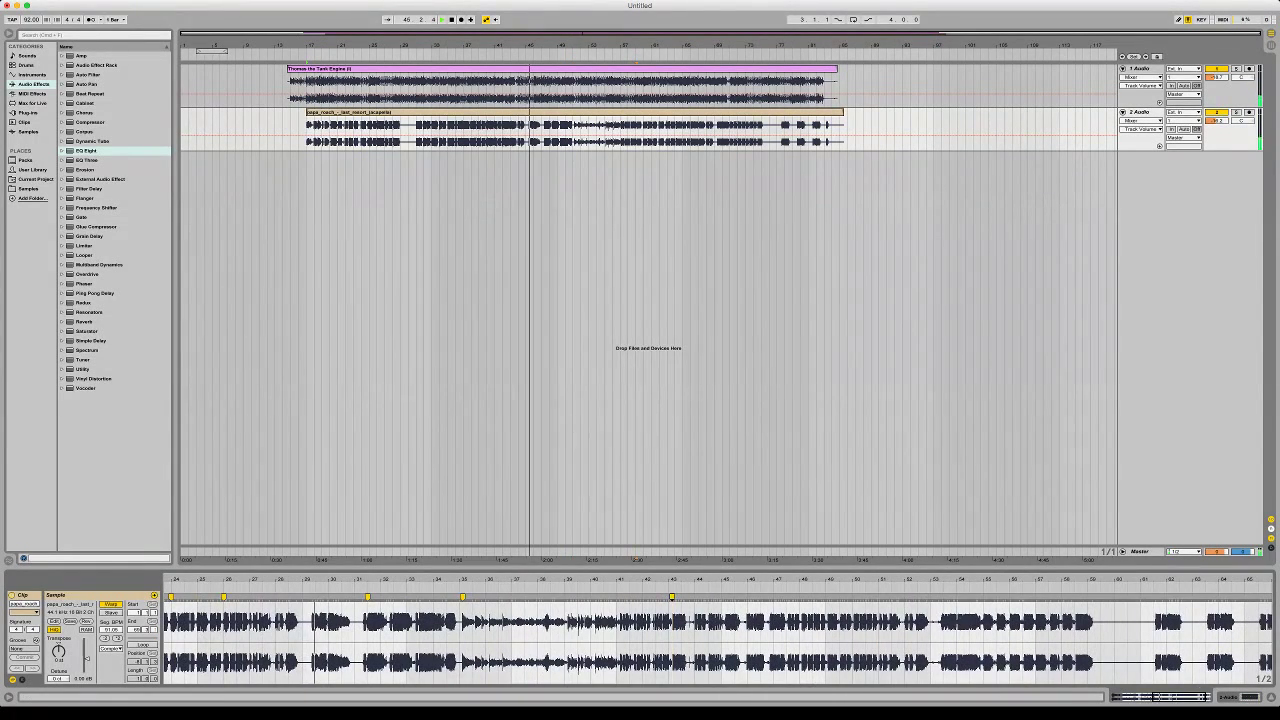
left_click_drag(828, 580, 828, 656)
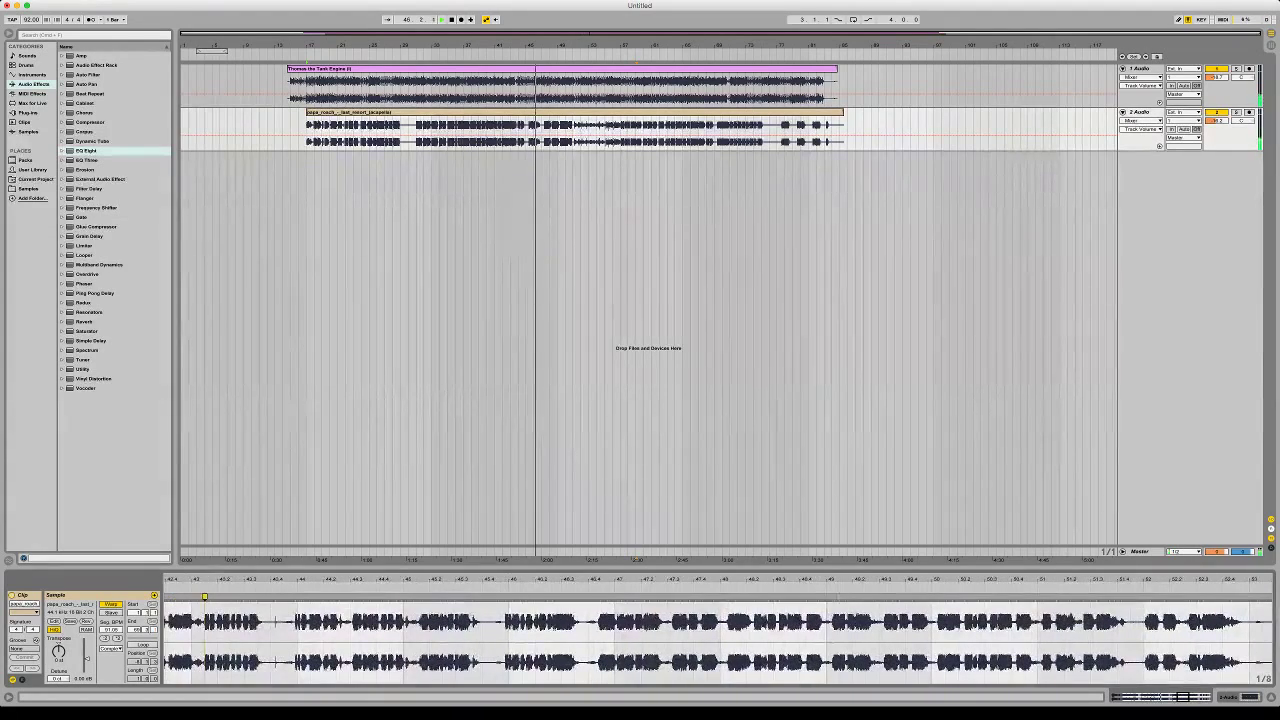
key("minus")
key("minus")
key("minus")
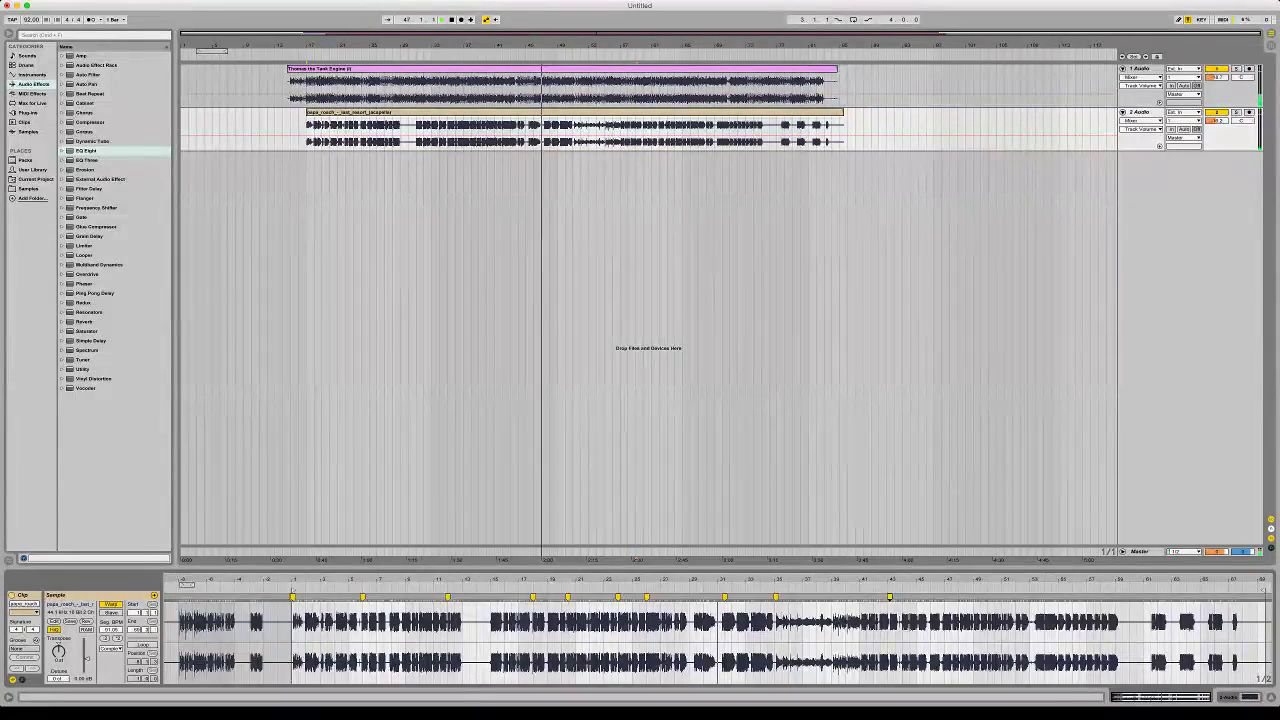
Align the vocal entry after the late gap with a warp marker at 61.3.1 and show the whole acapella sample
key("plus")
key("plus")
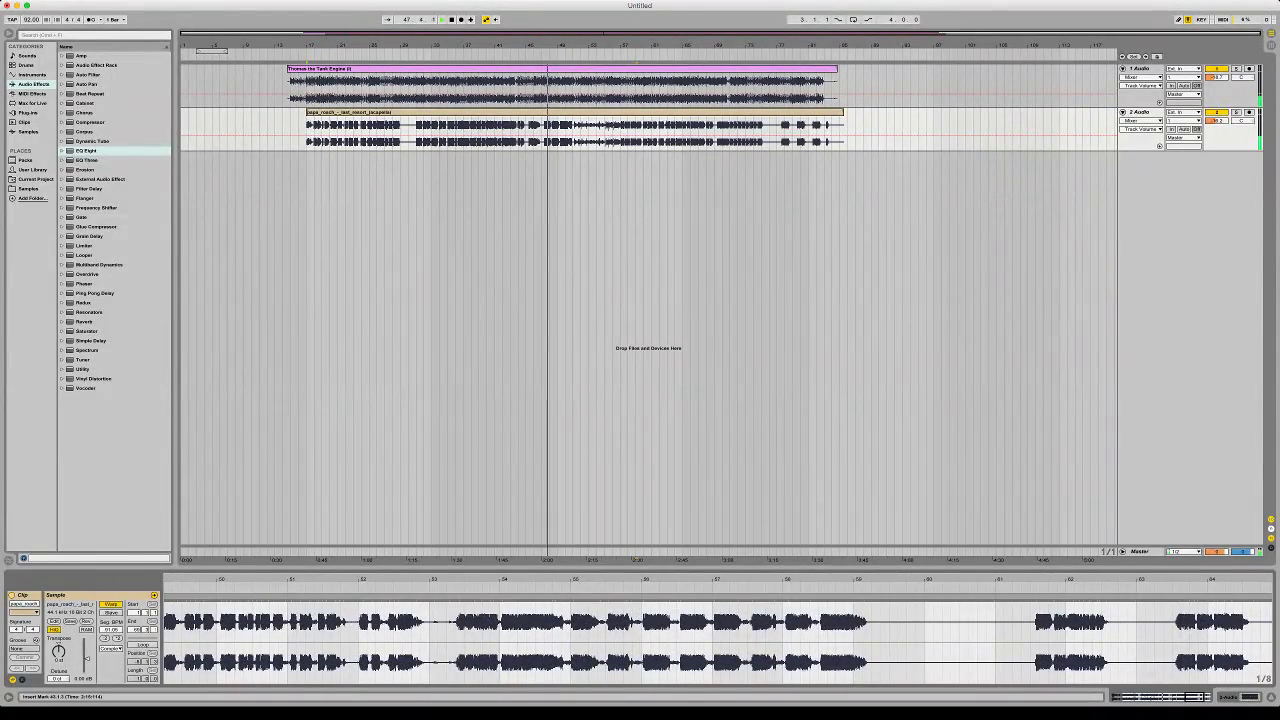
left_click_drag(1036, 597, 1030, 597)
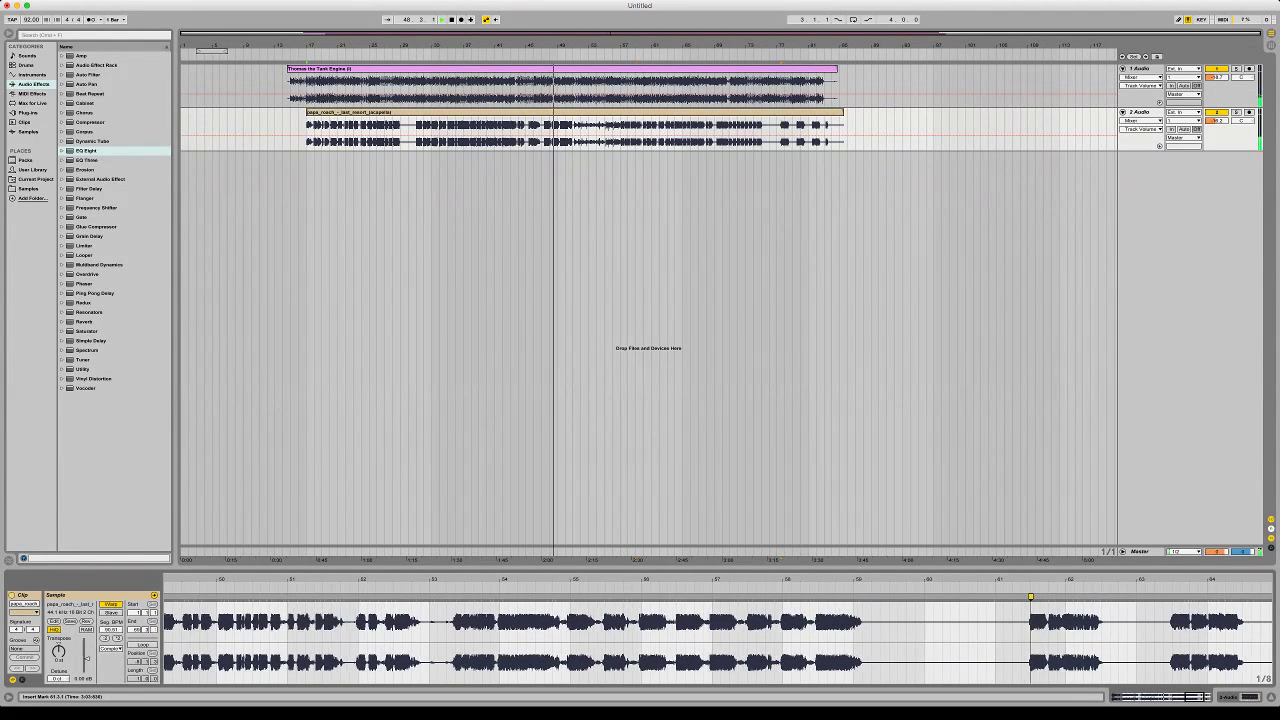
key("minus")
key("minus")
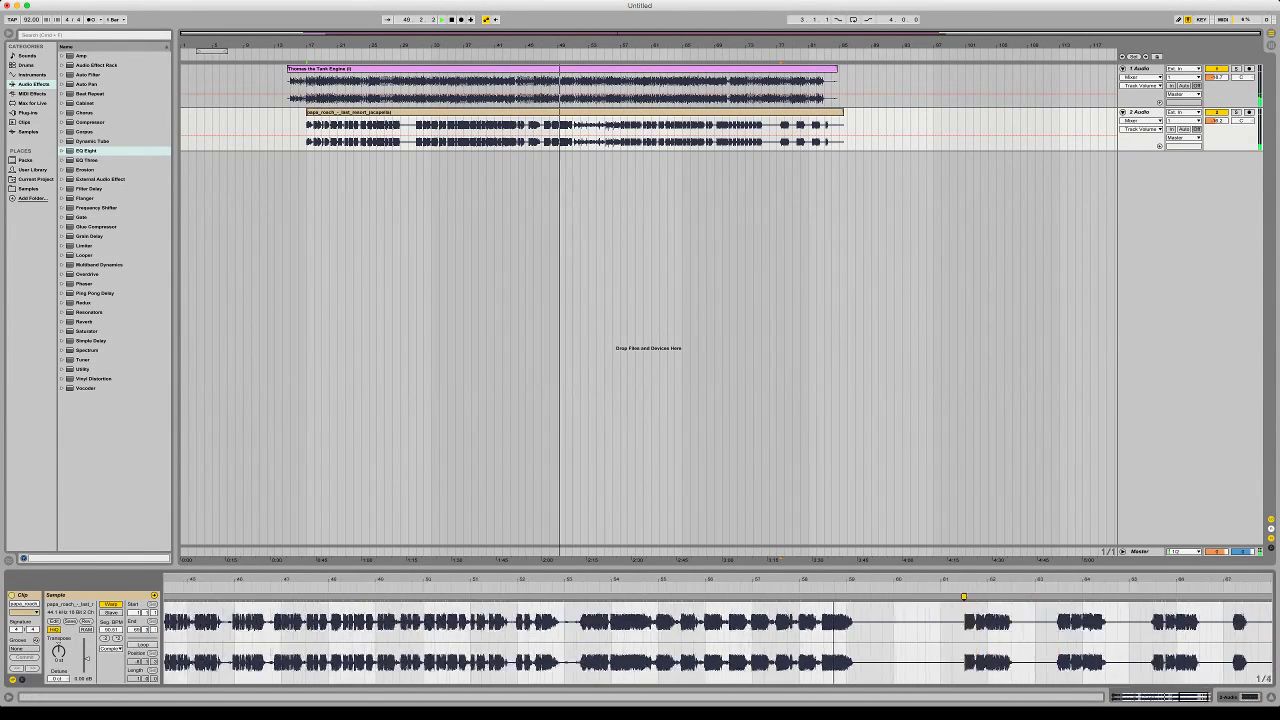
left_click(575, 112)
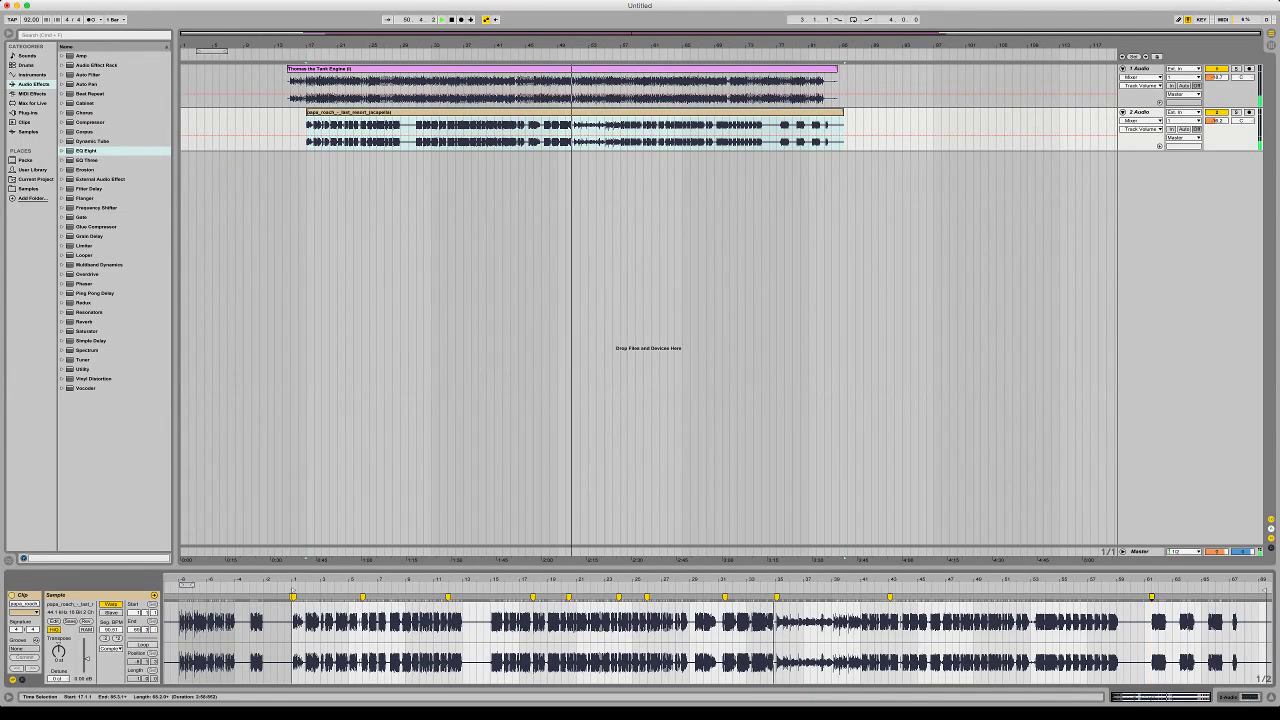
Paste the copied opening phrase ahead of the verse on the acapella track and play it
left_click(289, 130)
key("super+v")
key("super+z")
left_click(268, 130)
key("super+v")
key("space")
key("space")
Split the pasted opening phrase and delete the surplus, leaving it from 13.1.1 to 15.1.1, and play the result
left_click_drag(270, 45, 527, 112)
left_click(533, 130)
key("super+e")
key("Delete")
key("space")
key("space")
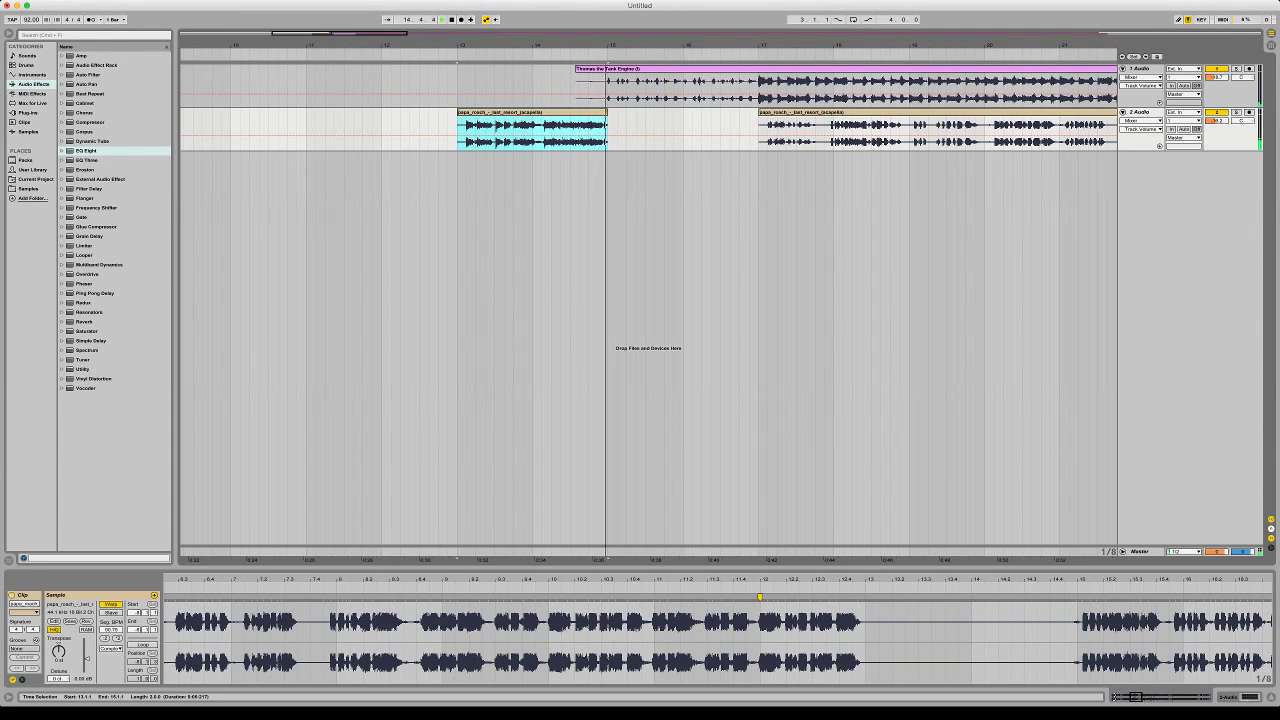
Delete the Thomas theme's intro before bar 17, move the opening phrase to 15.1.1 and play the transition
left_click(750, 88)
left_click_drag(750, 88, 710, 112)
key("Delete")
key("space")
key("space")
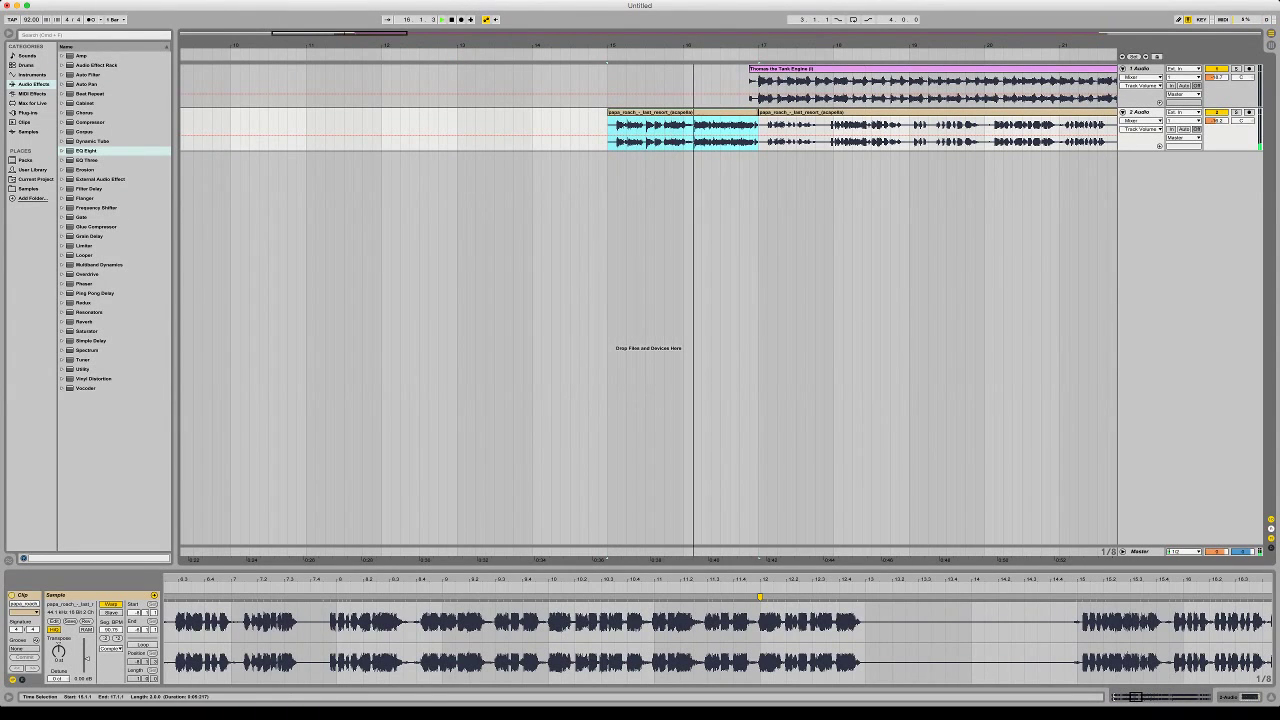
Extend the Thomas theme's start to recover its lead-in and trim it to begin just before bar 17
mouse_move(749, 80)
left_mouse_down()
mouse_move(655, 80)
mouse_move(741, 69)
left_mouse_up()
left_click_drag(874, 45, 874, 90)
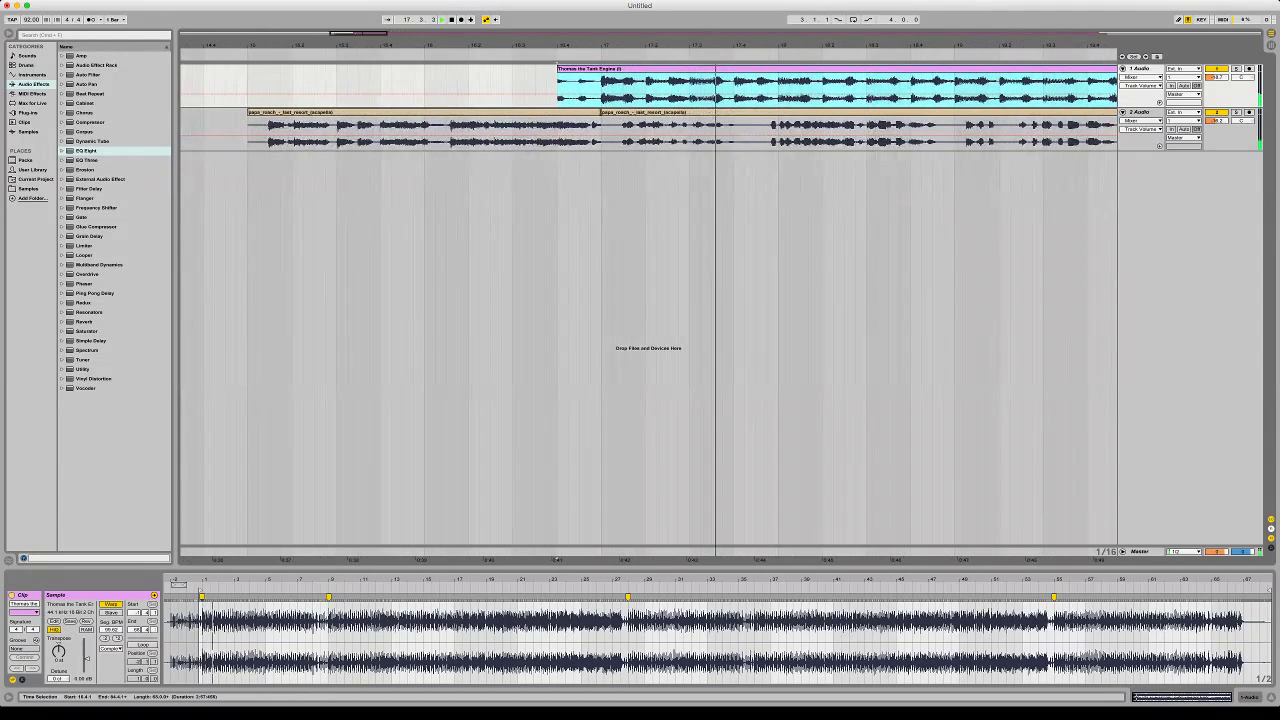
left_click_drag(590, 86, 535, 86)
key("Delete")
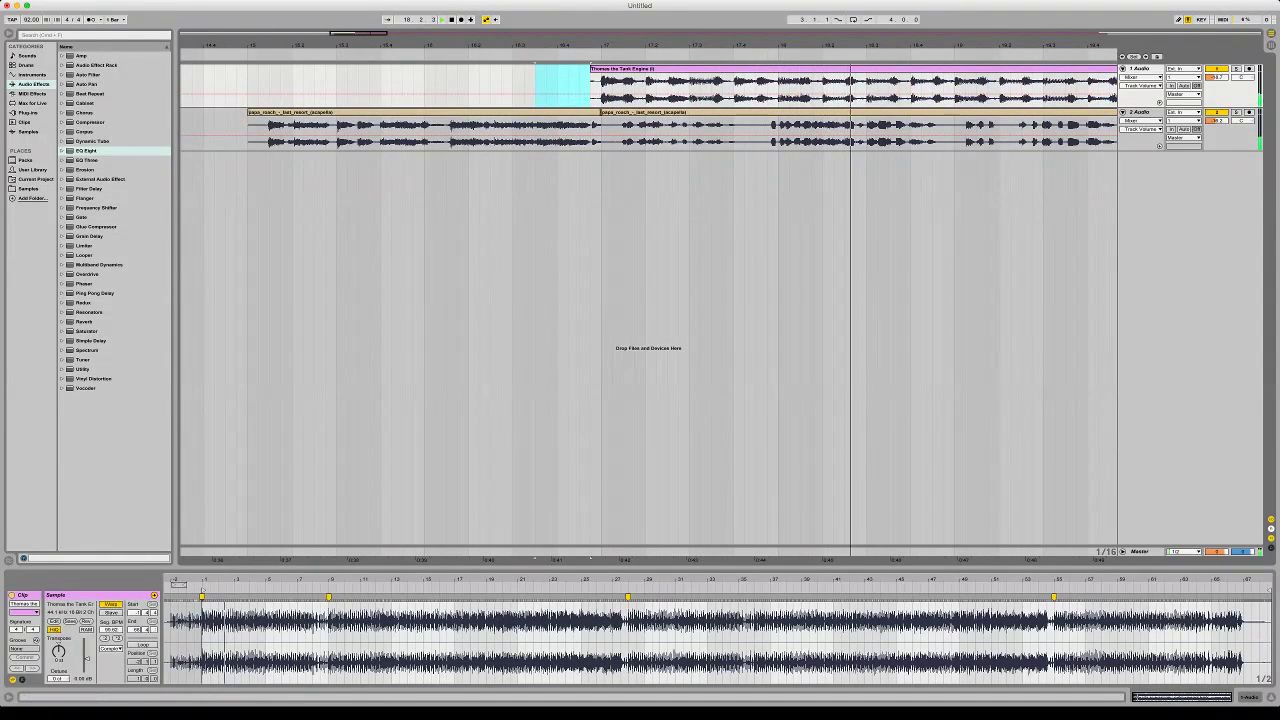
Show the full arrangement and save the set as OHGODWHY
left_click_drag(432, 45, 432, 5)
key("plus")
key("minus")
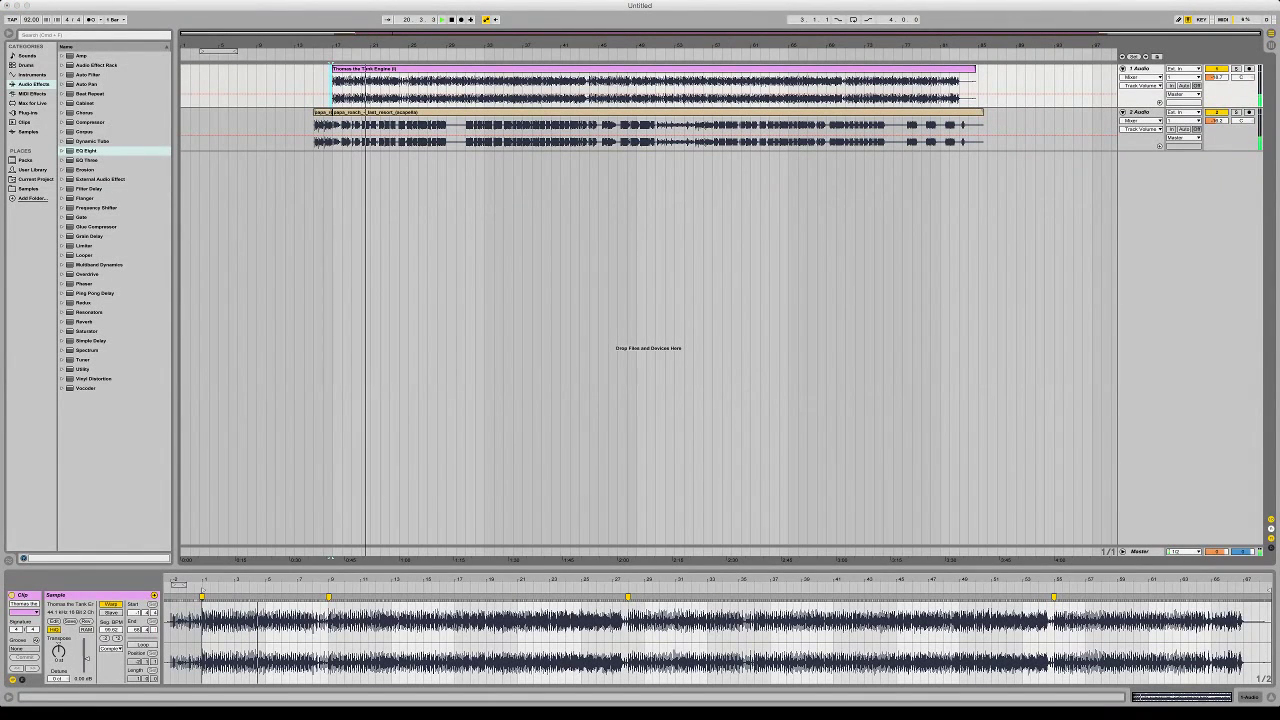
key("Return")
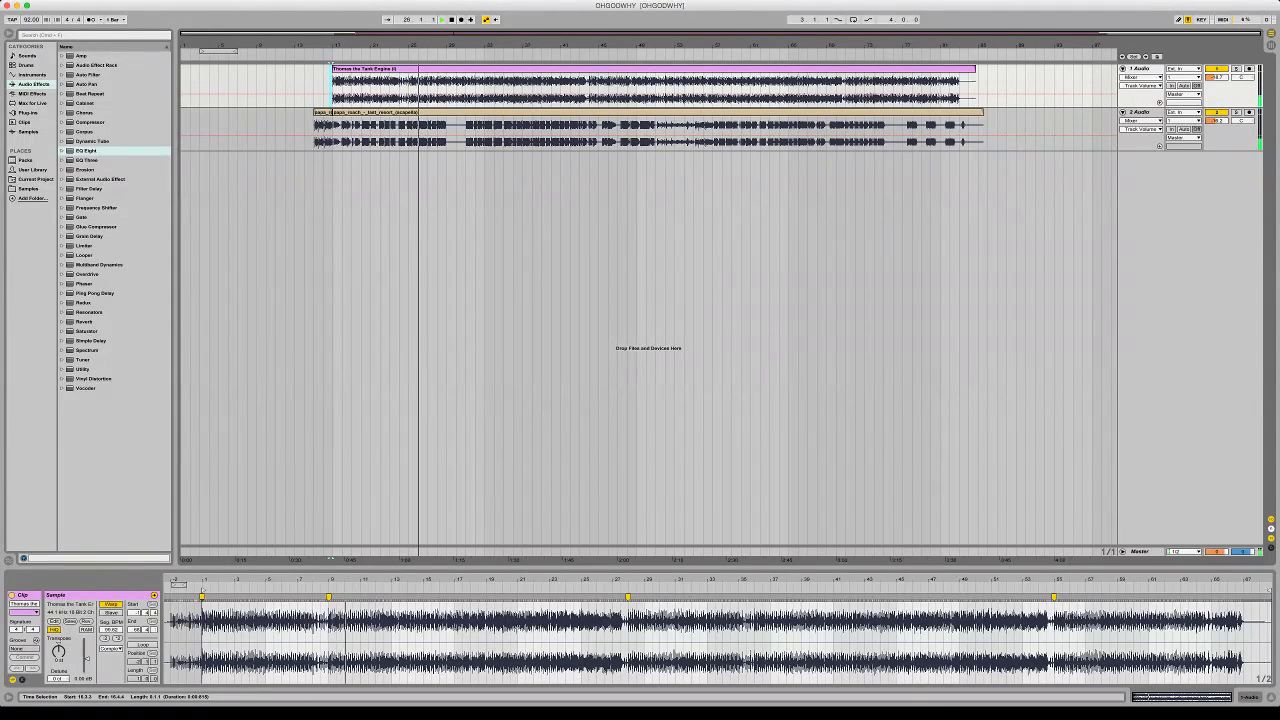
Replace the Thomas theme on the first track with Meghan Trainor - All About That Bass (Acapella) at bar 17 and play it
left_click(322, 112)
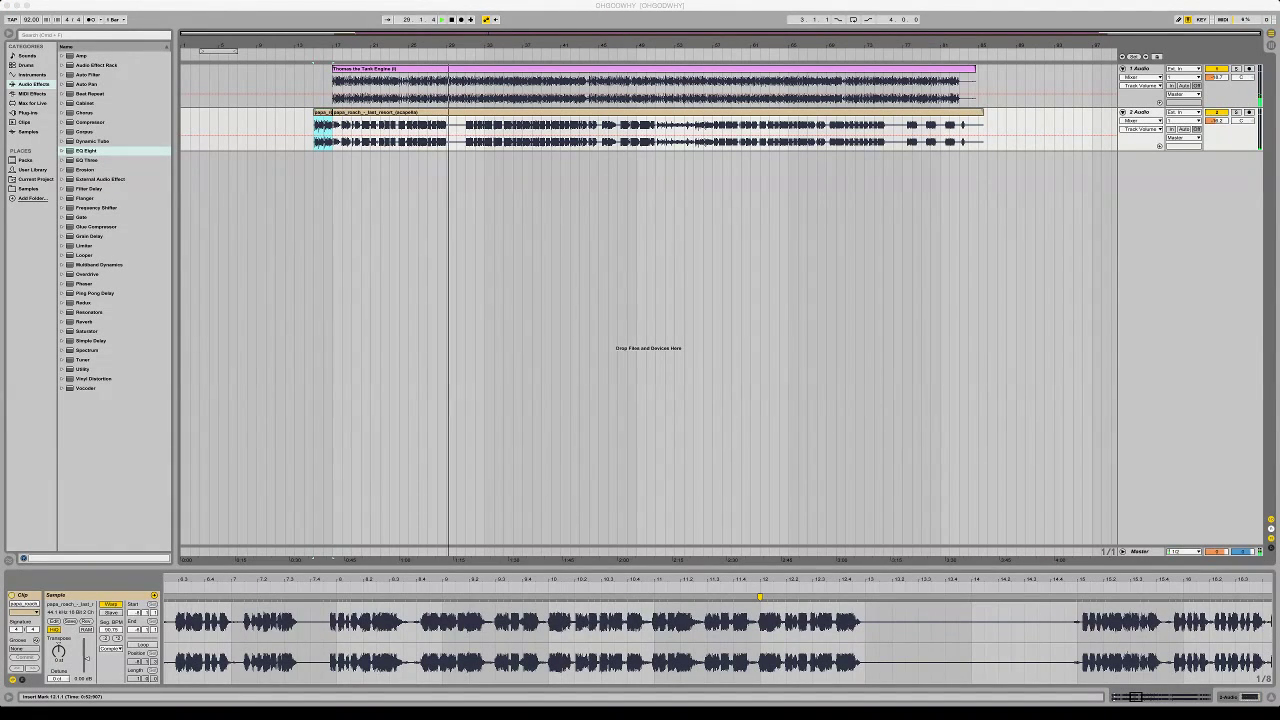
key("super+Tab")
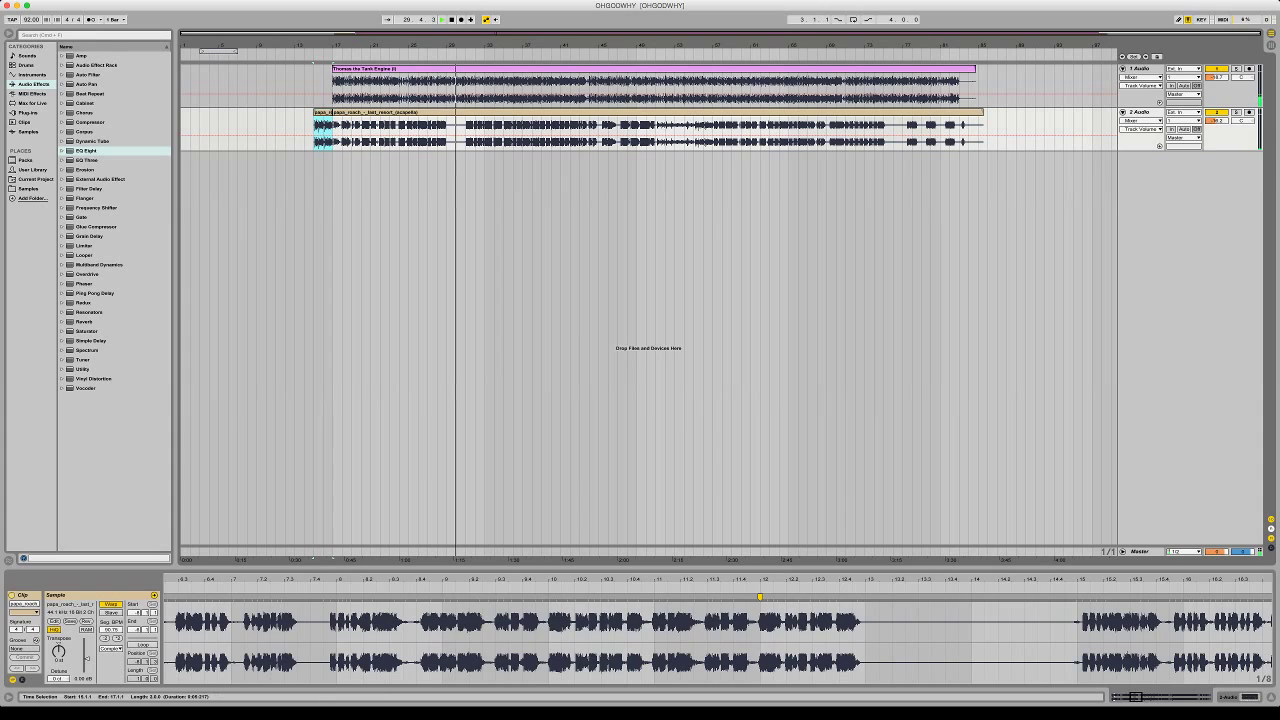
left_click(430, 69)
left_click(1142, 69)
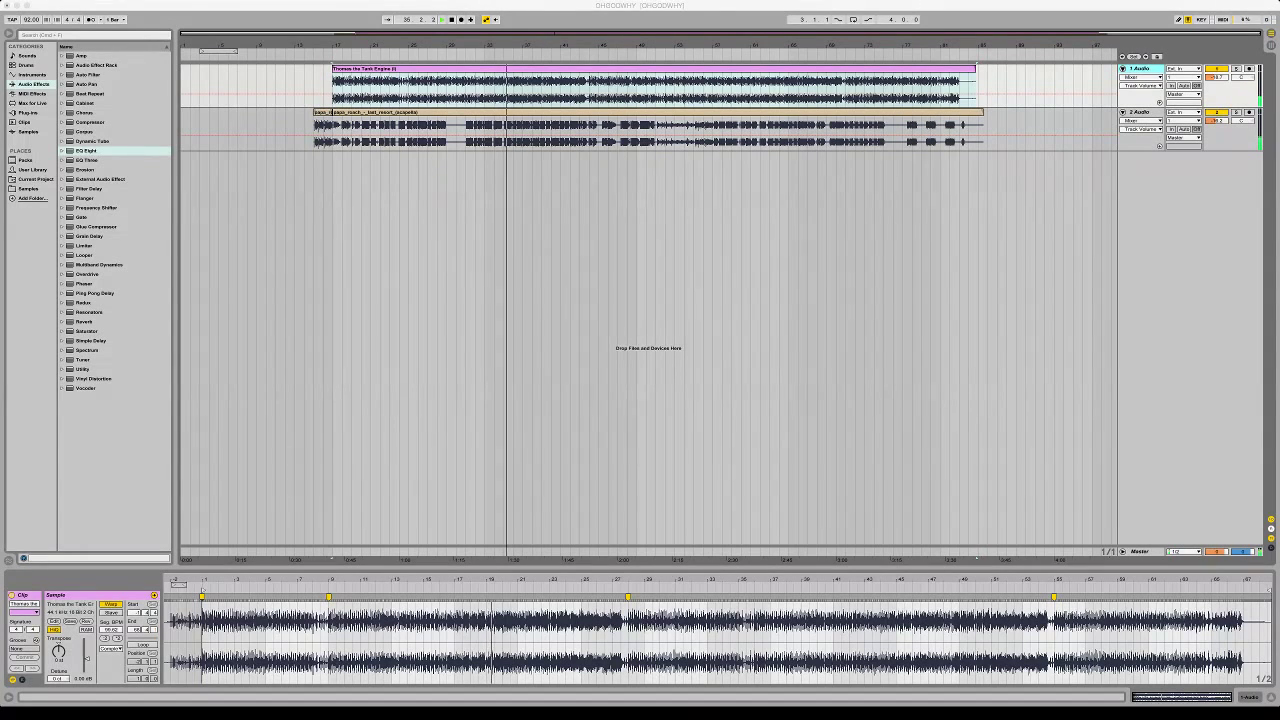
left_click_drag(400, 85, 332, 85)
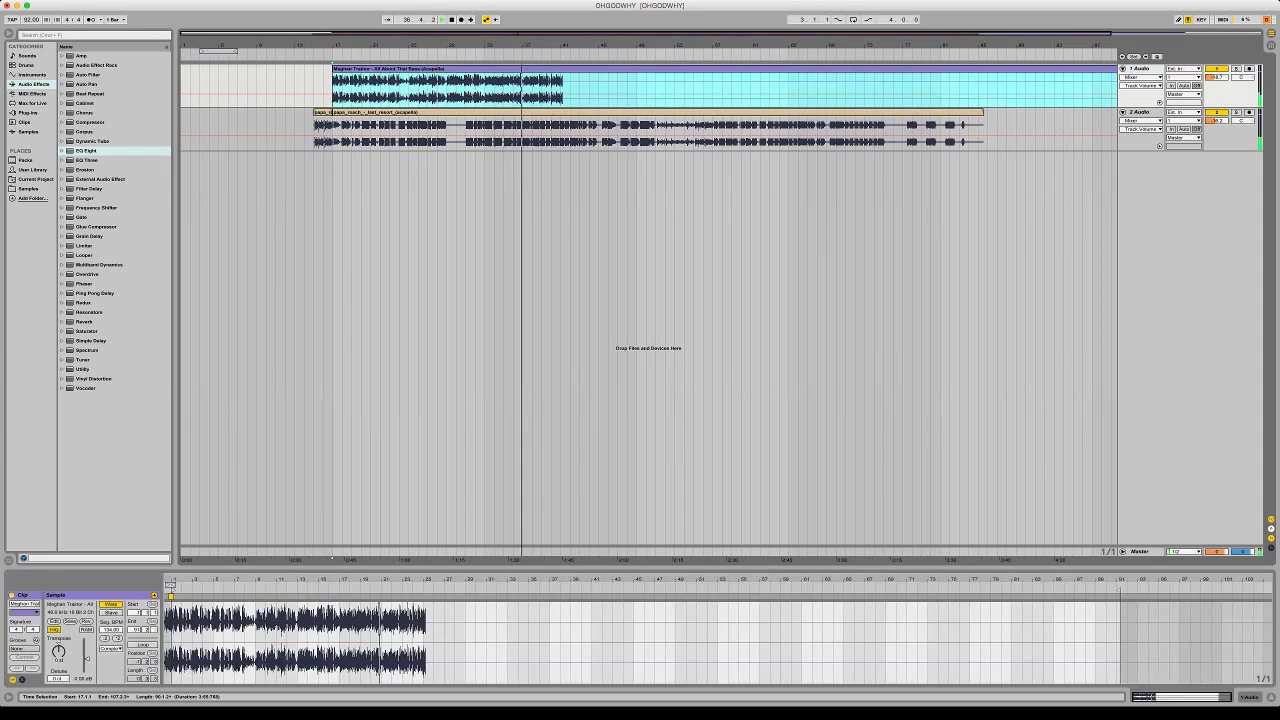
key("space")
key("space")
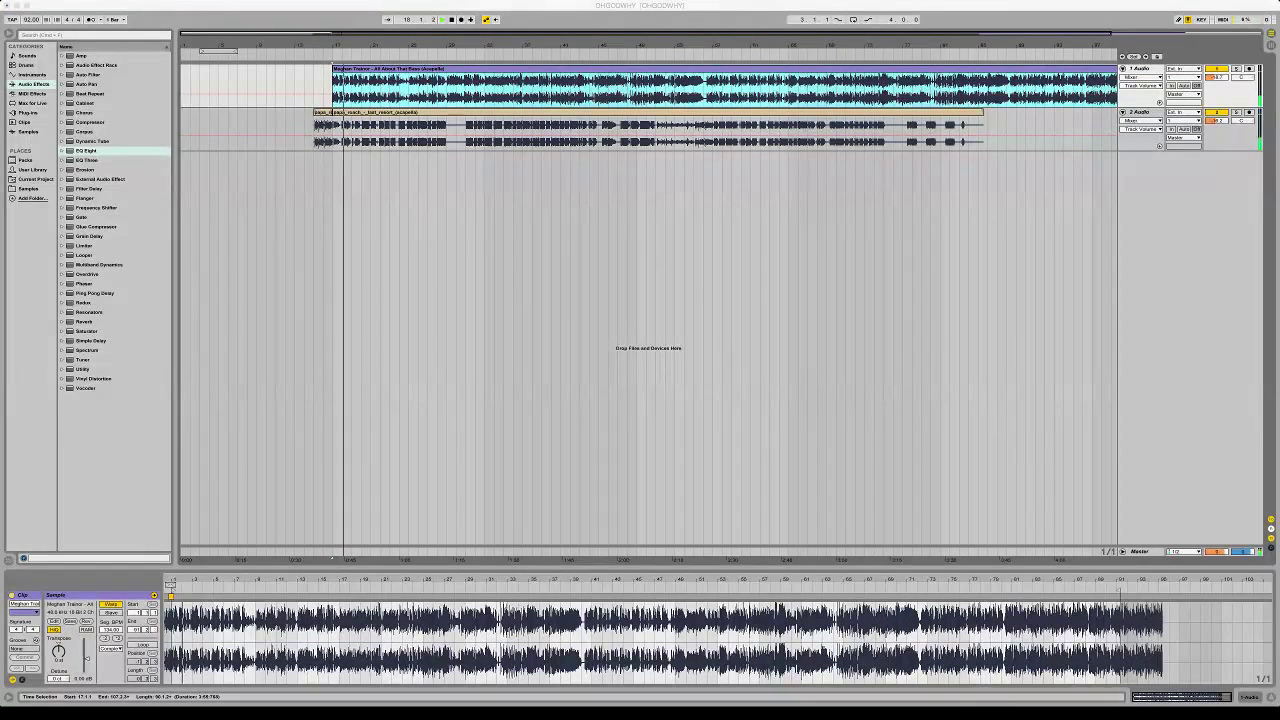
Replace the acapella on the first track with Meghan Trainor - All About That Bass (Instrumental) at bar 17 and play it
left_click_drag(399, 85, 399, 85)
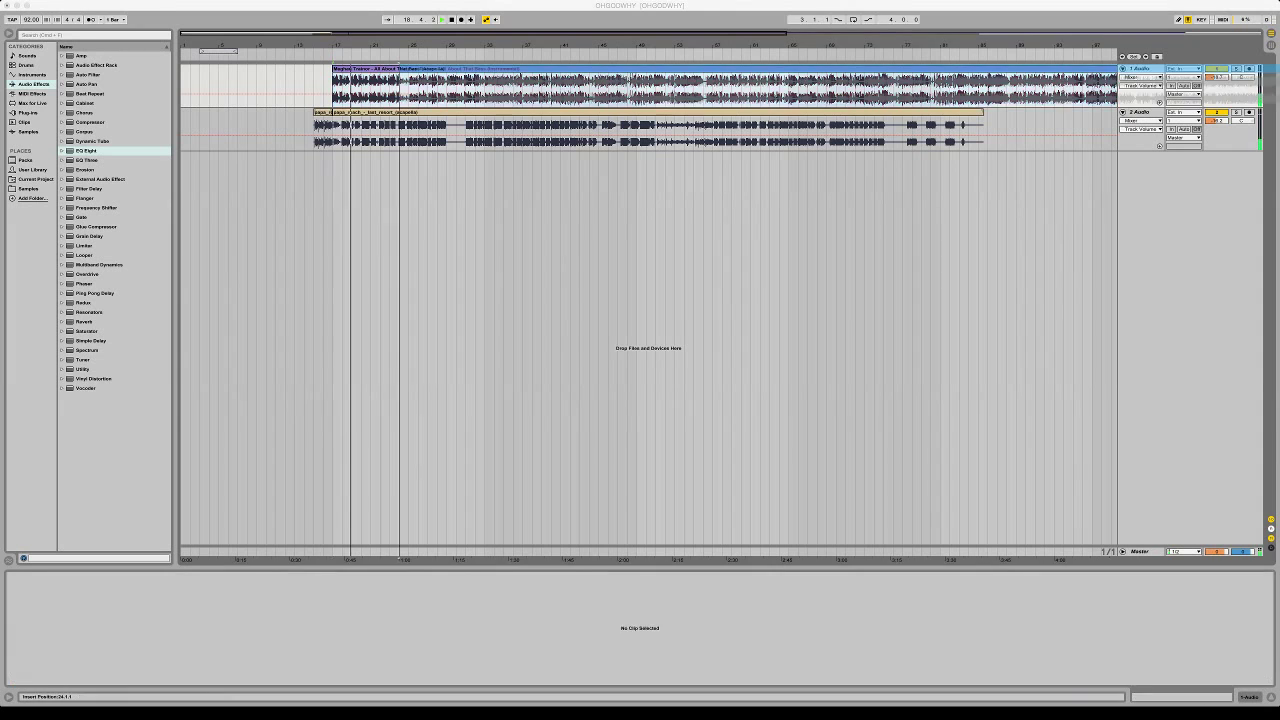
left_click(399, 68)
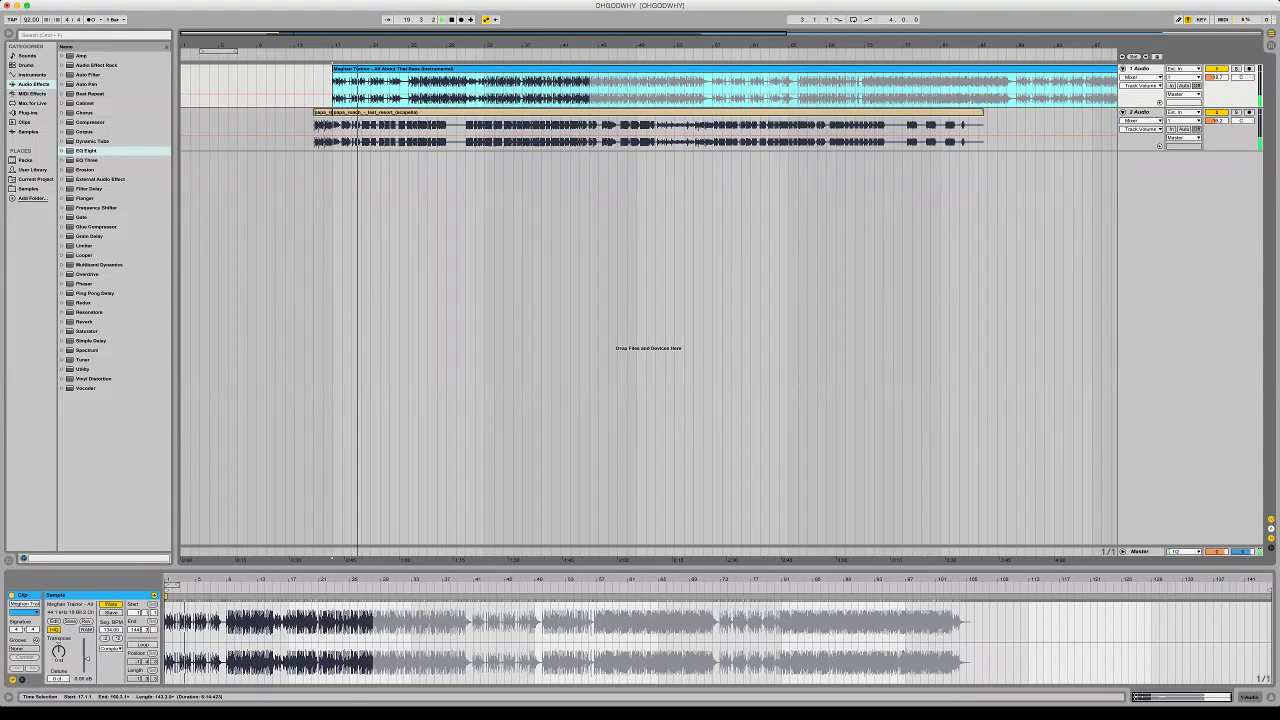
key("space")
key("space")
left_click_drag(332, 90, 324, 90)
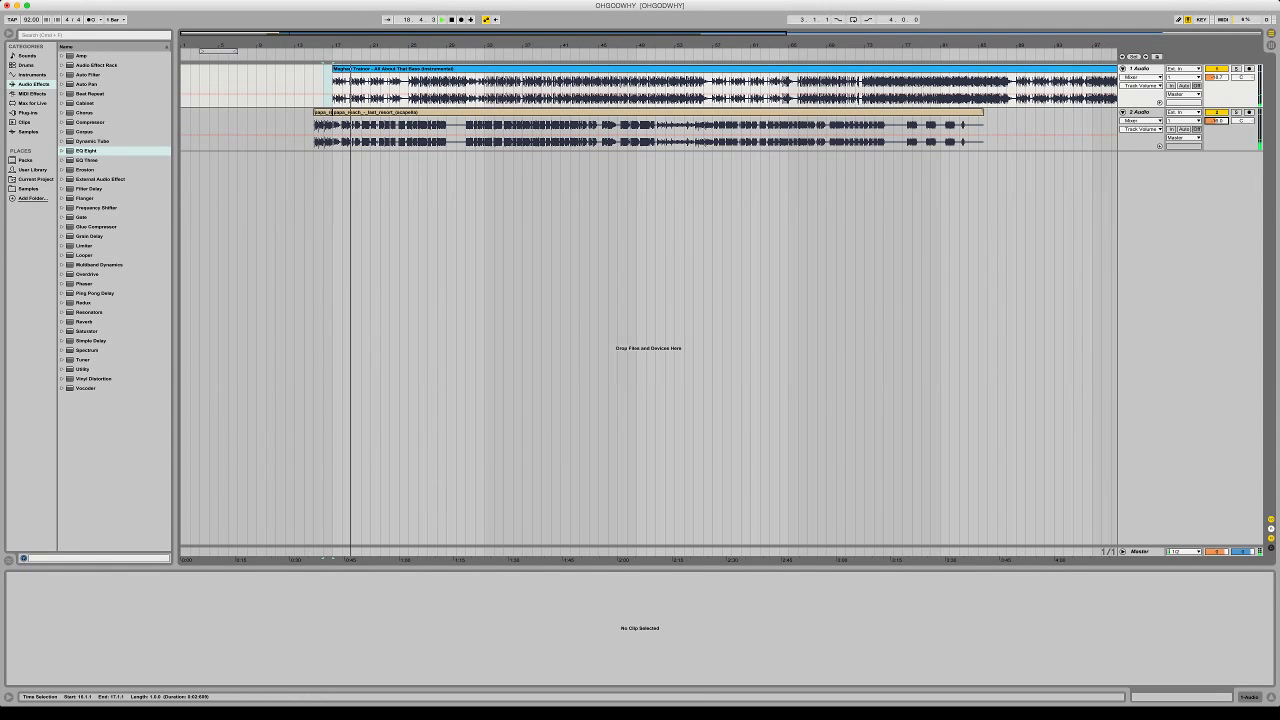
Raise the project tempo to 103 BPM, then split the instrumental at bar 25 and move its later section to bar 17
left_click(360, 69)
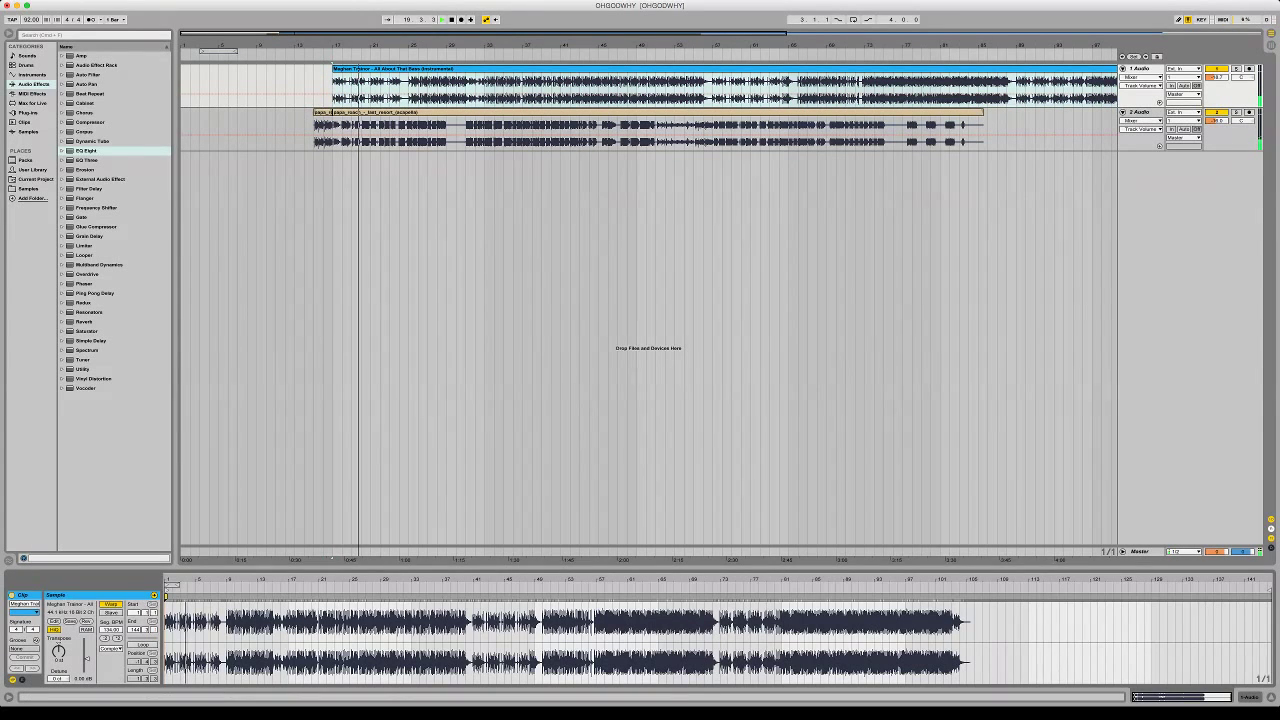
key("super+z")
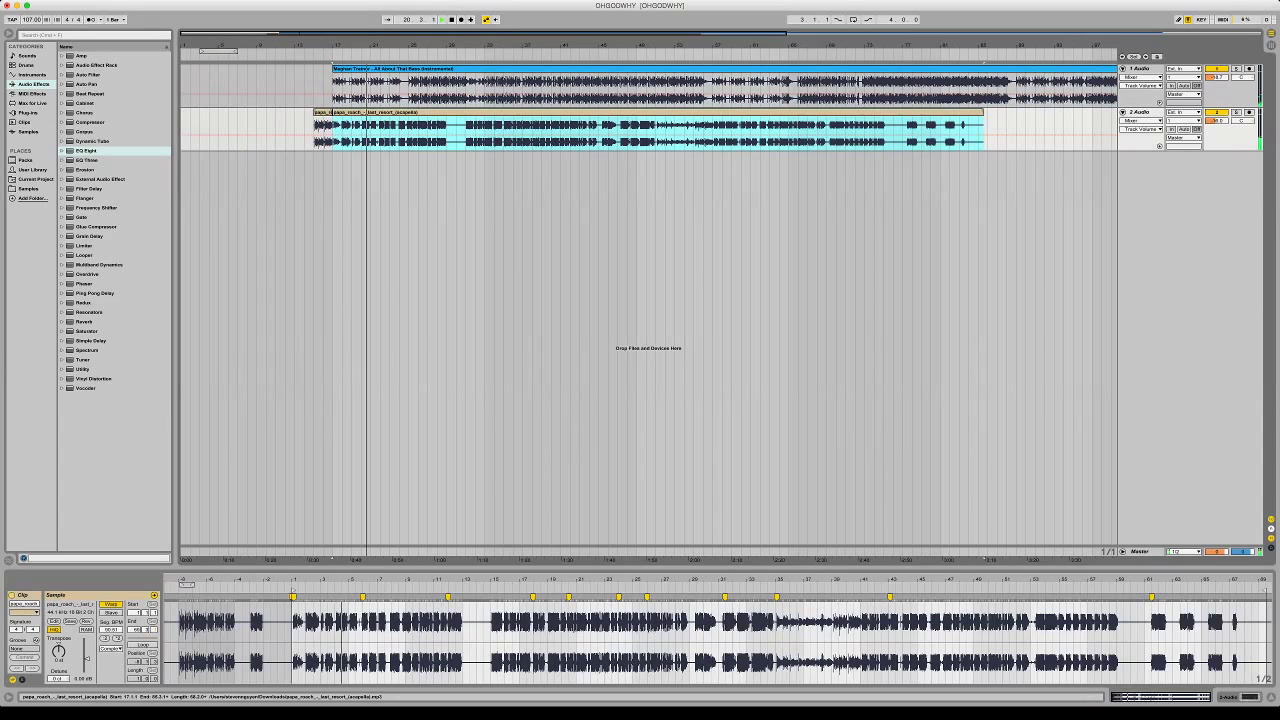
key("Up")
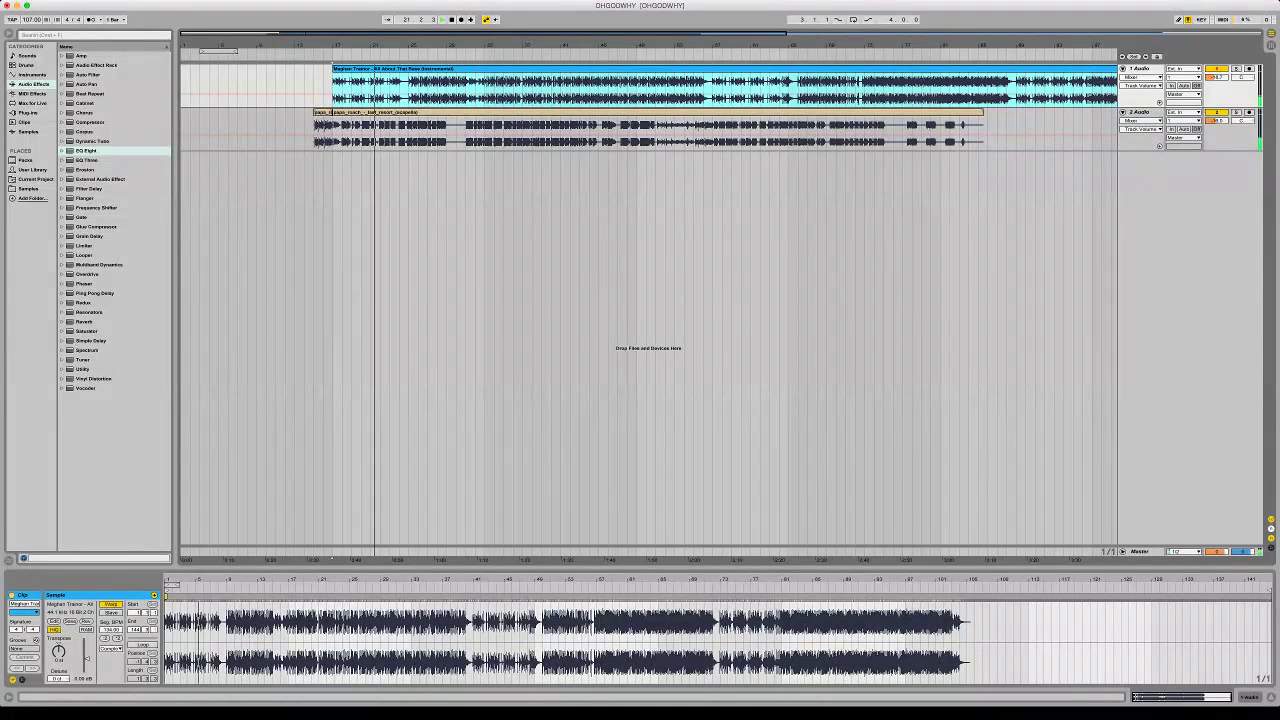
left_click(408, 88)
key("super+e")
left_click_drag(430, 69, 355, 69)
key("space")
key("space")
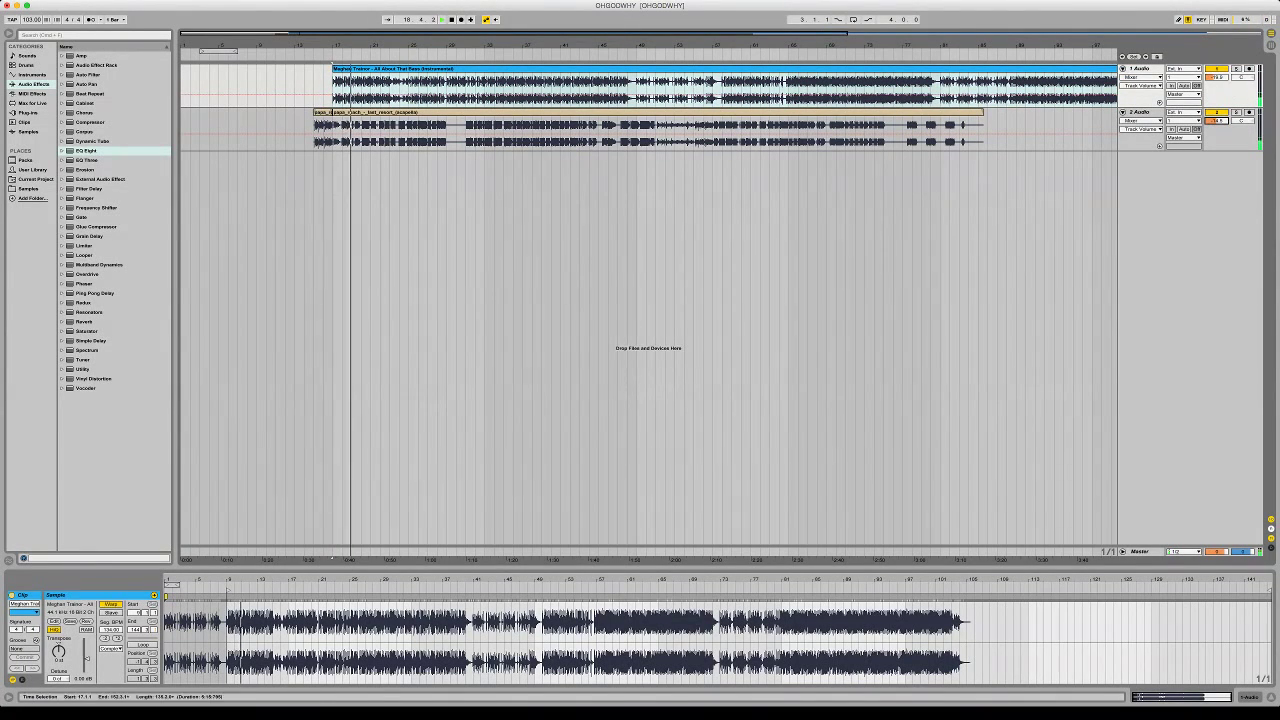
Extend the instrumental's start back to bar 9, play the lead-in from bar 15 and delete everything before bar 15
left_click_drag(333, 85, 256, 85)
left_click(315, 86)
key("space")
key("space")
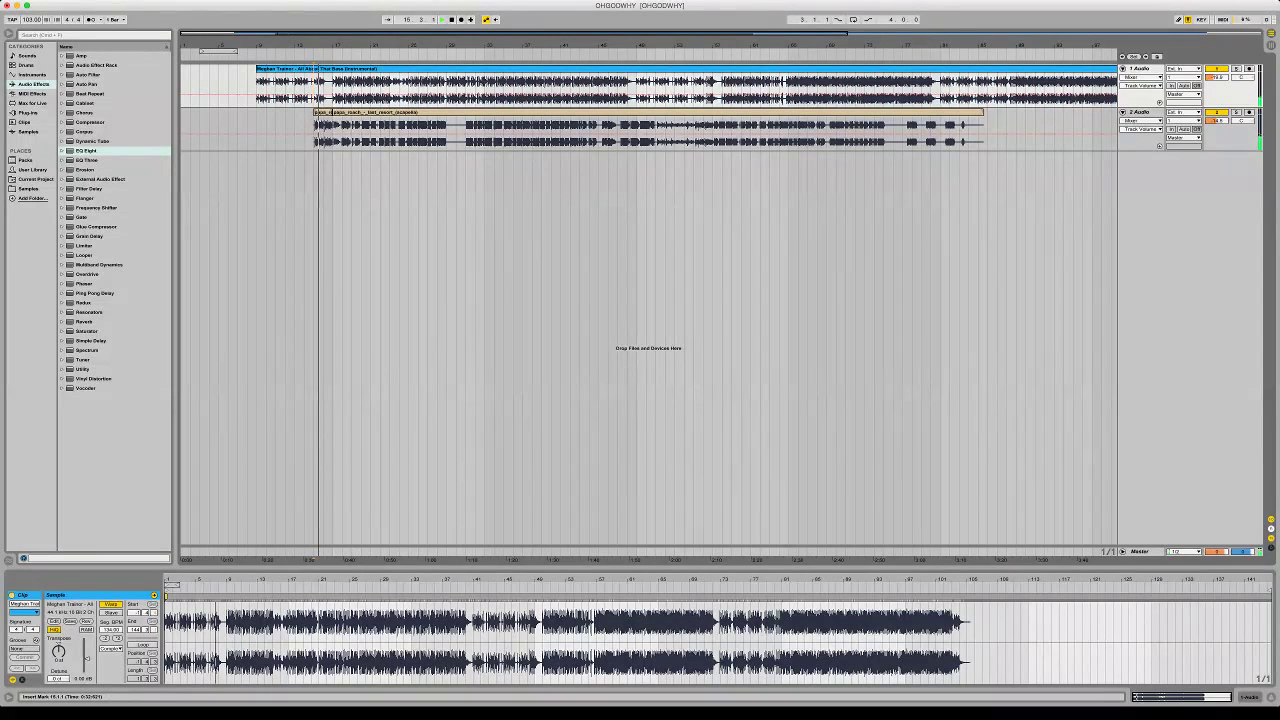
key("super+e")
left_click(285, 69)
key("Delete")
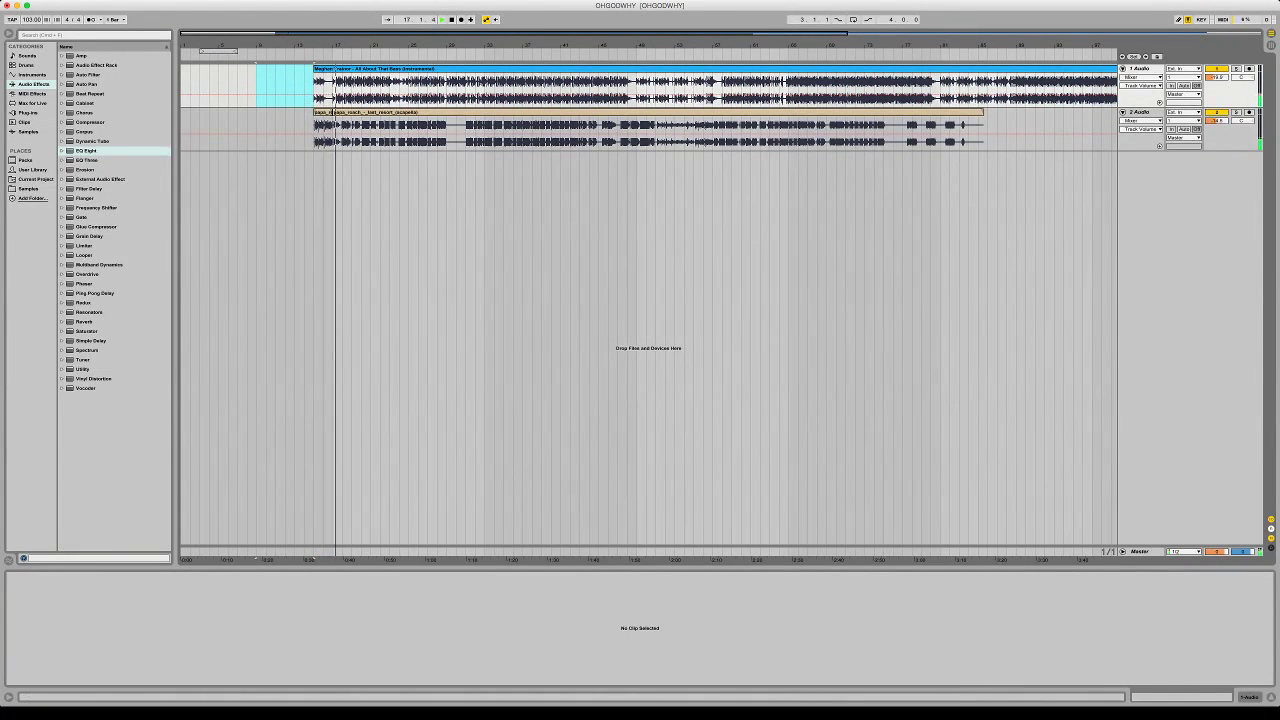
Add EQ Eight to the All About That Bass track, boosting the low band slightly and cutting the mid band
left_click(389, 88)
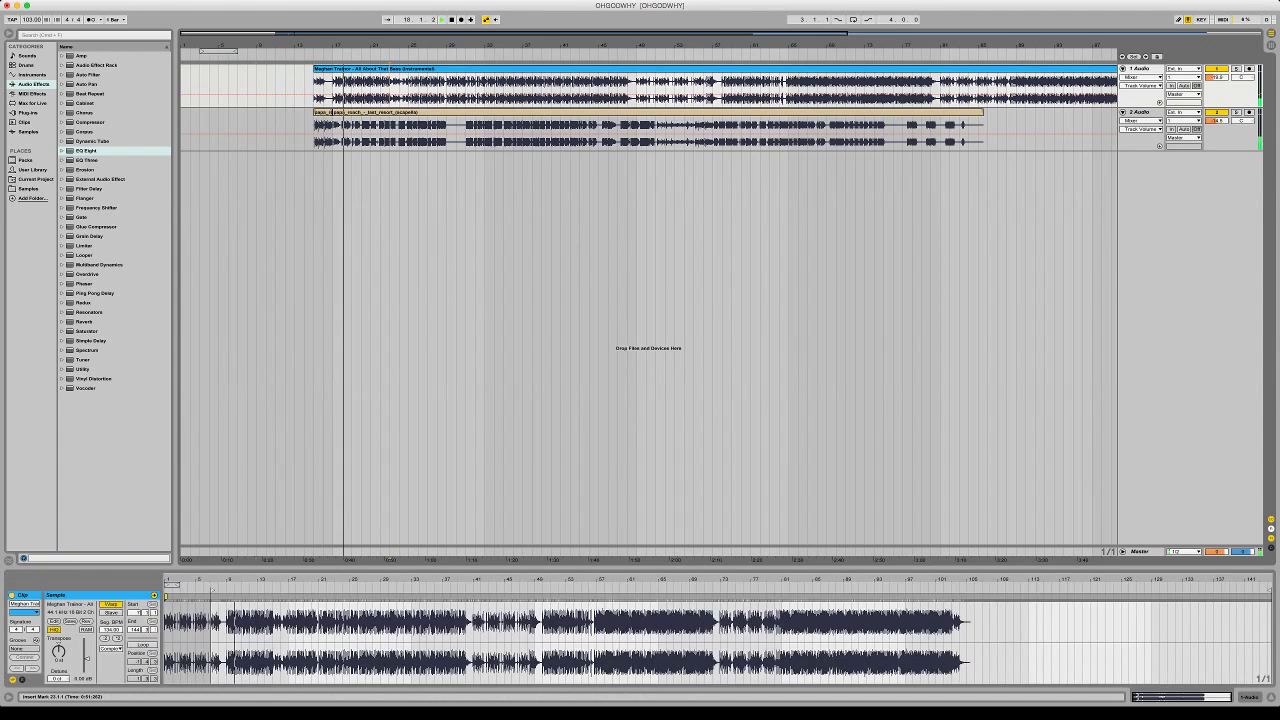
key("shift+Tab")
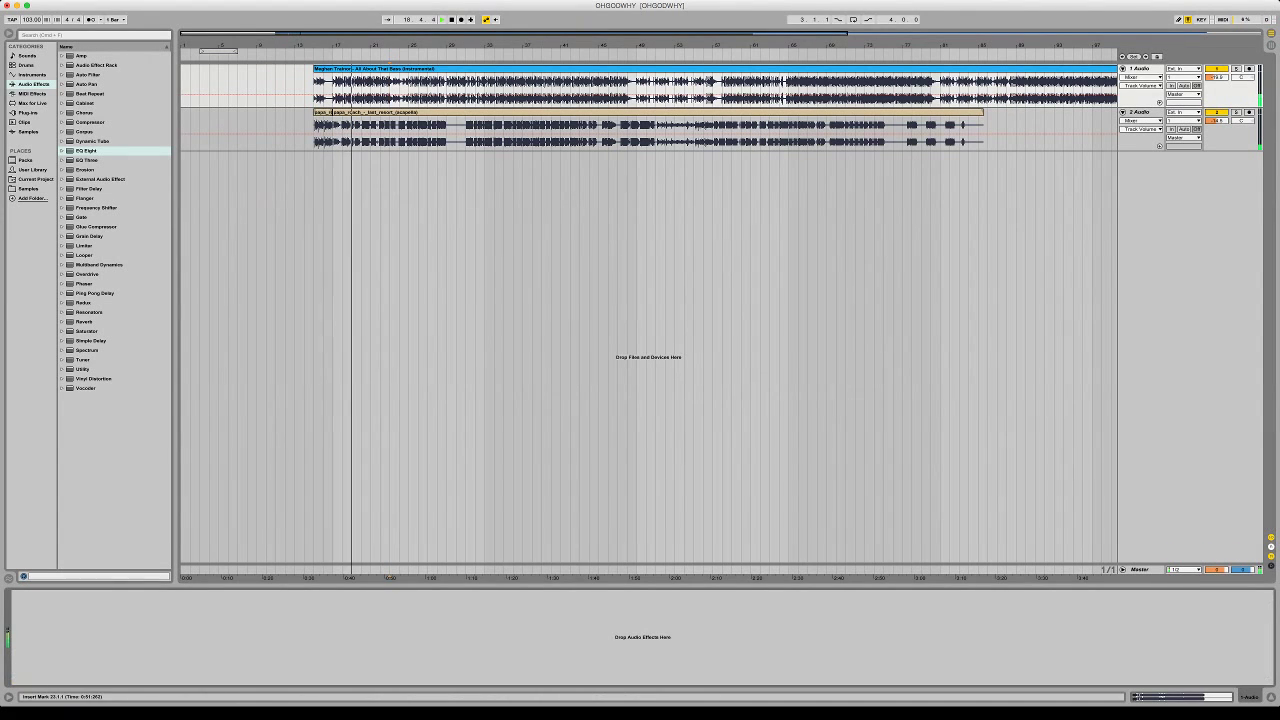
left_click(87, 151)
key("Return")
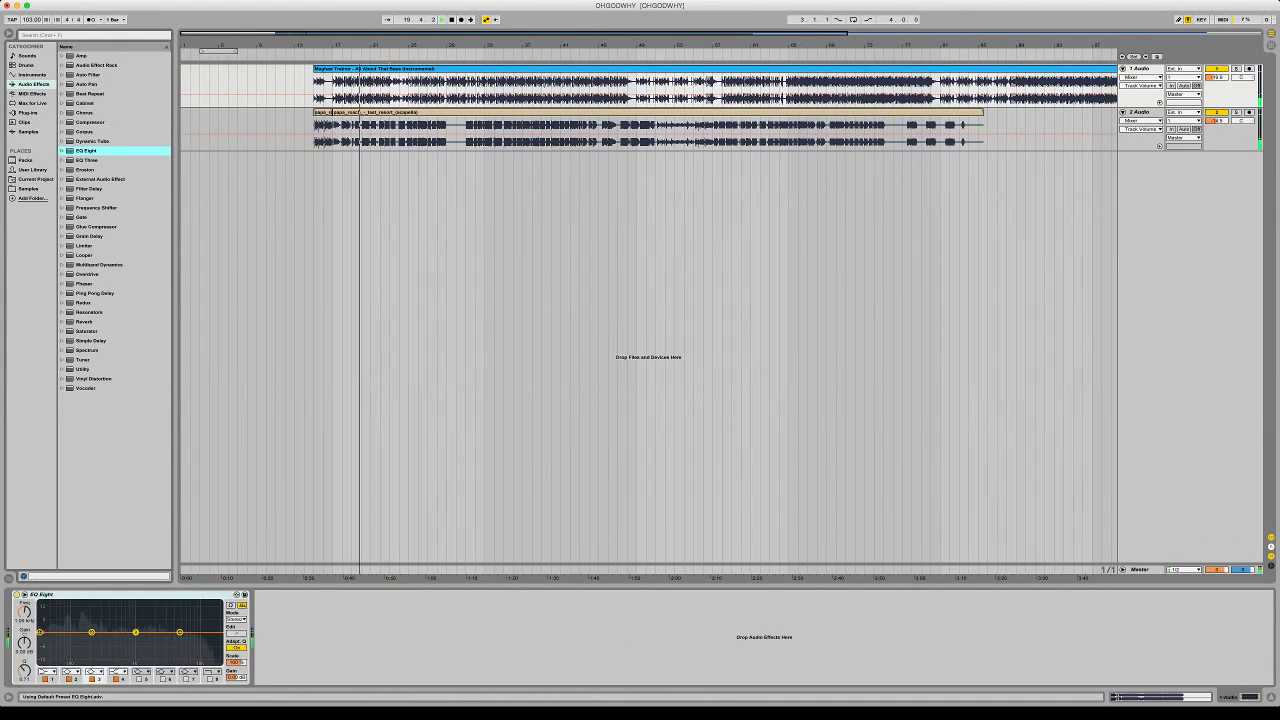
left_click_drag(87, 624, 124, 642)
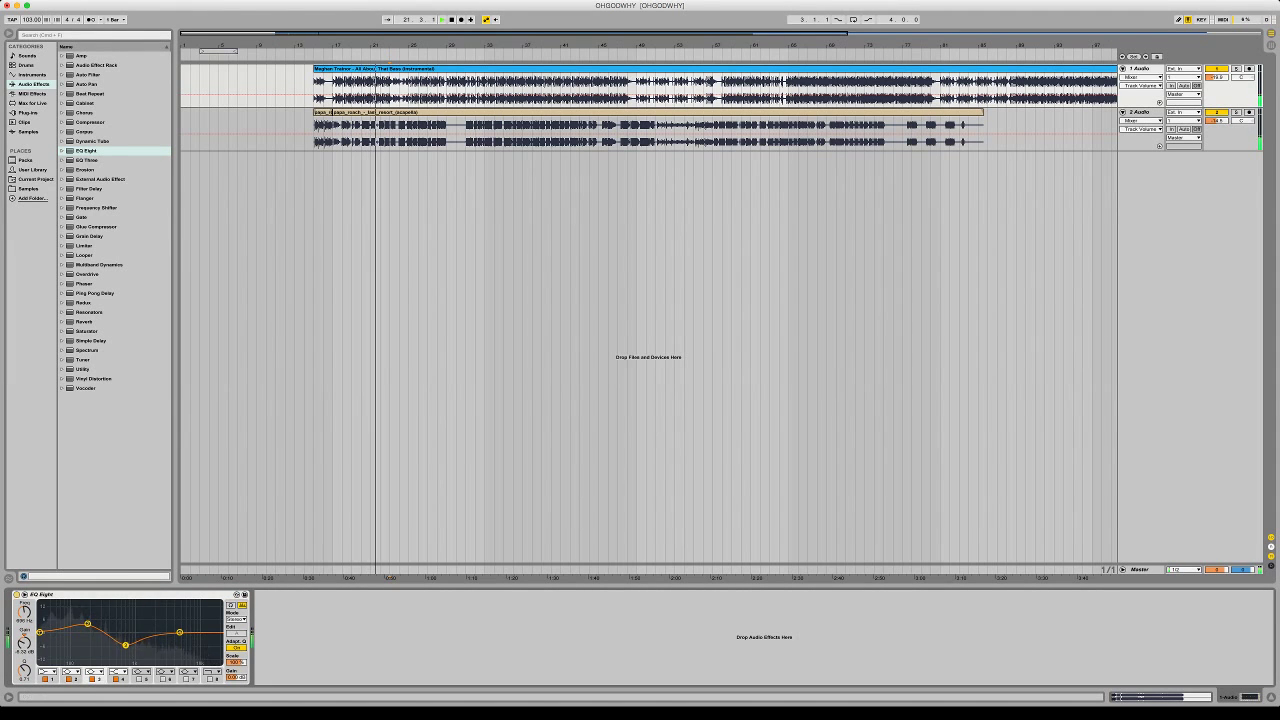
Use EQ Eight on the Papa Roach track to cut the highs and the lows slightly, and adjust the track's volume
left_click(1141, 112)
mouse_move(194, 650)
left_mouse_down()
mouse_move(104, 643)
mouse_move(189, 640)
left_mouse_up()
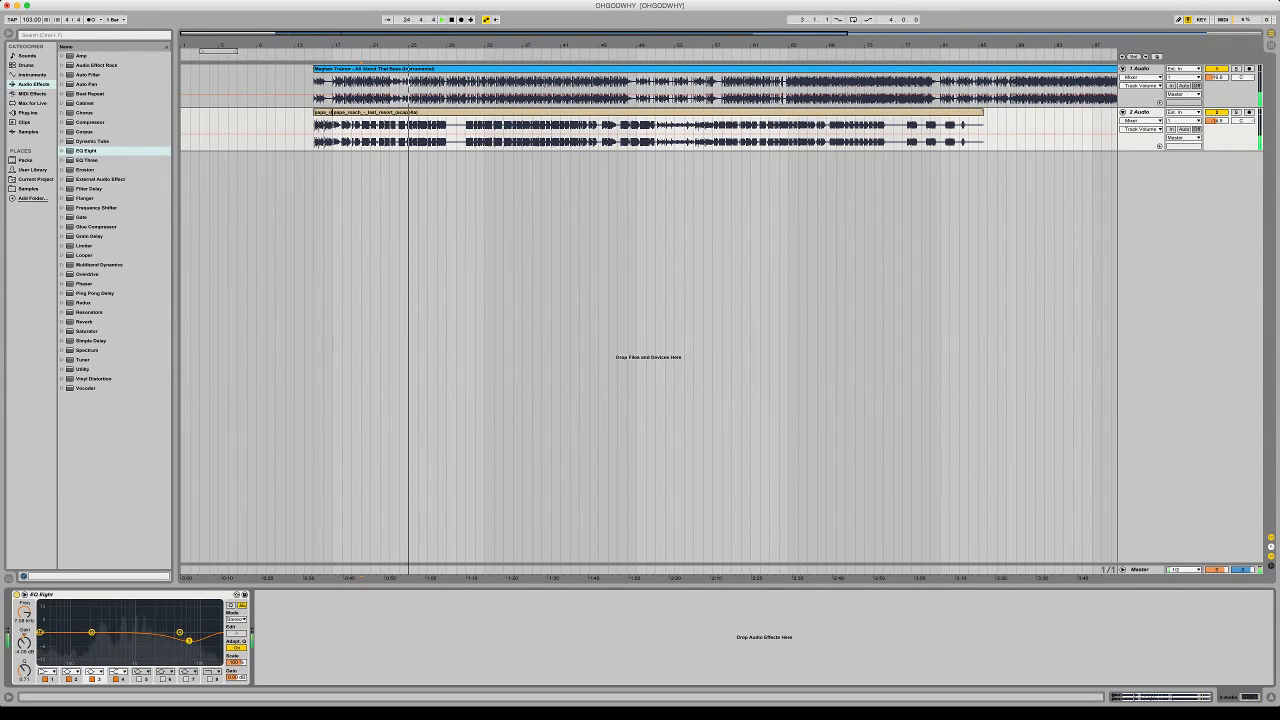
left_click_drag(92, 632, 86, 643)
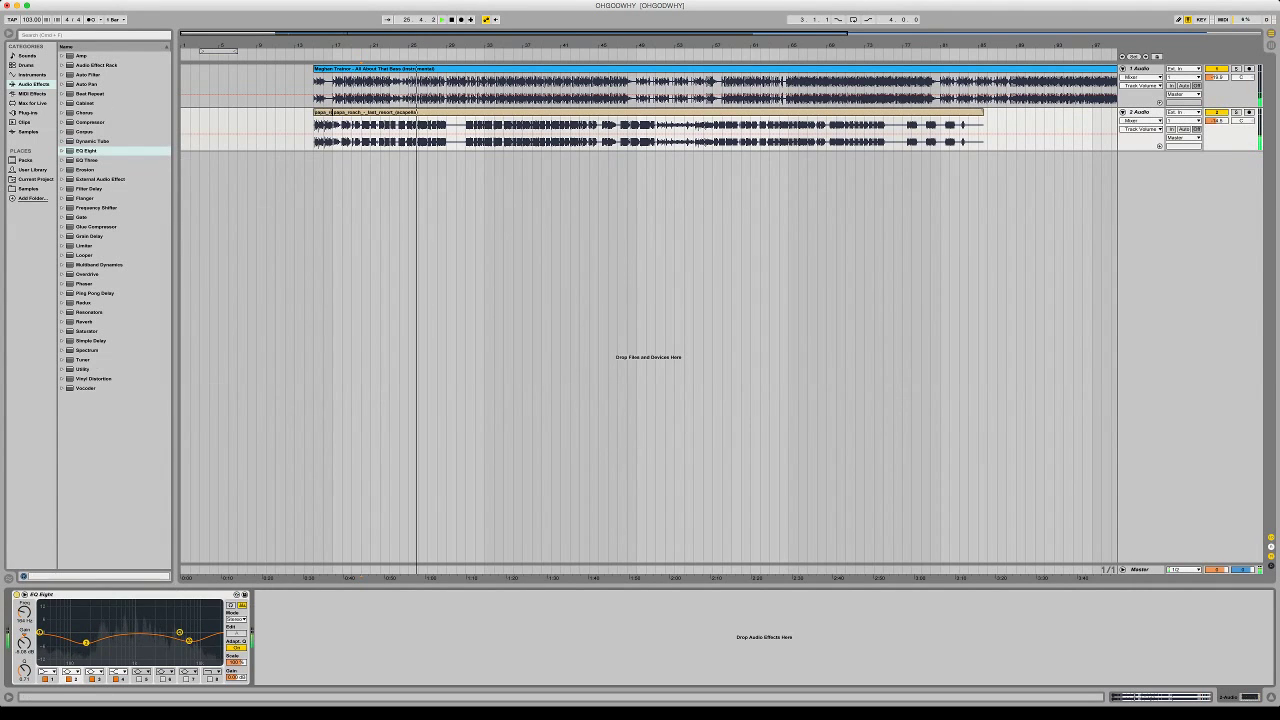
left_click_drag(1216, 121, 1216, 125)
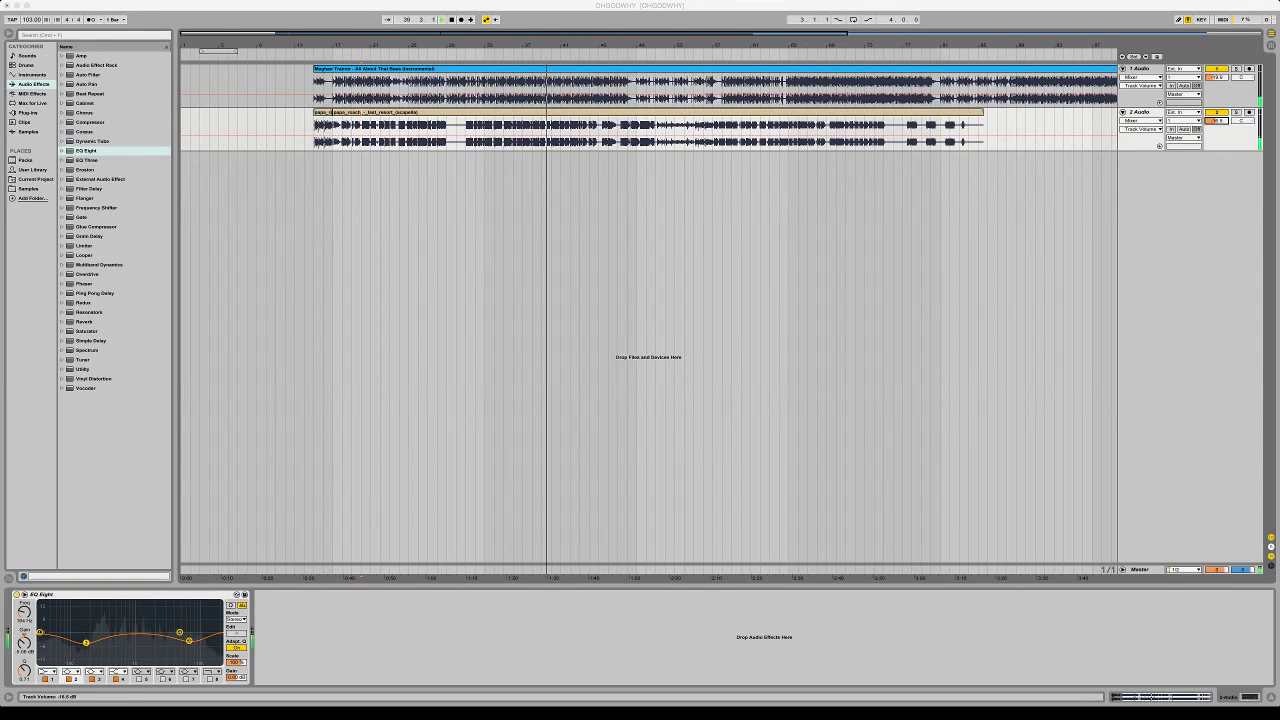
Pause and resume playback of the mashup, placing the insert marker at 43.1.1
key("space")
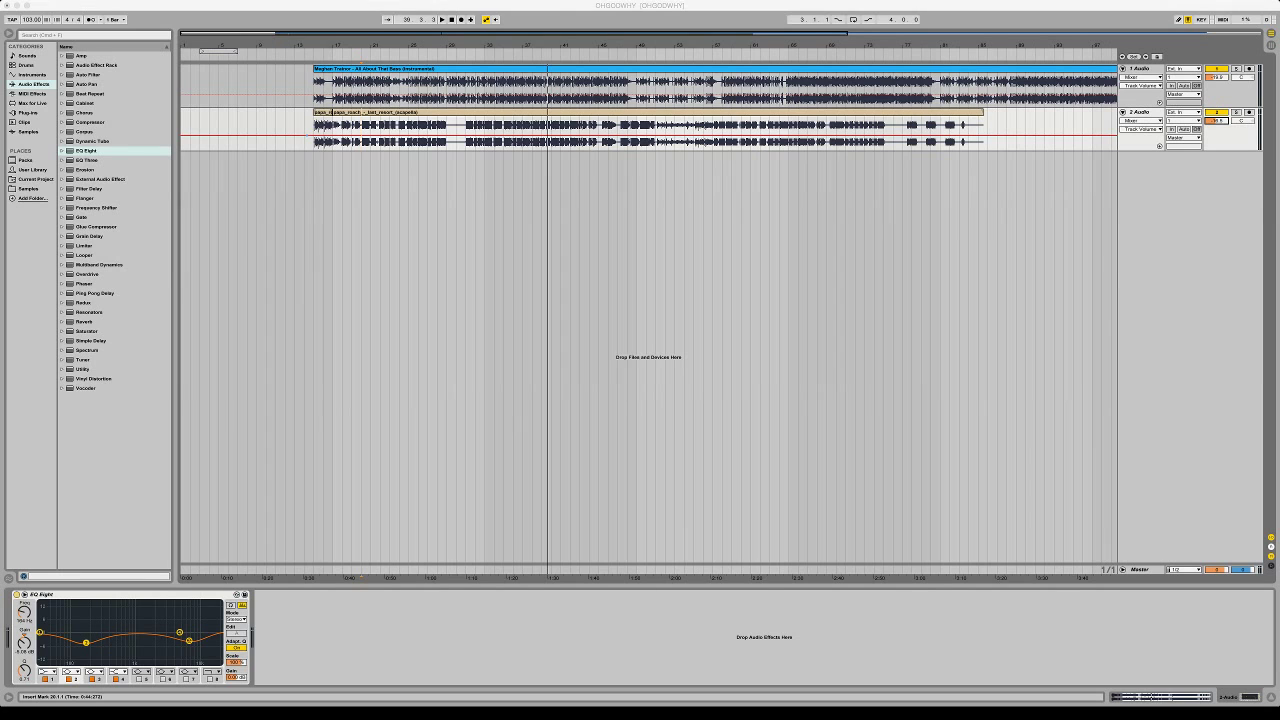
key("space")
left_click(581, 57)
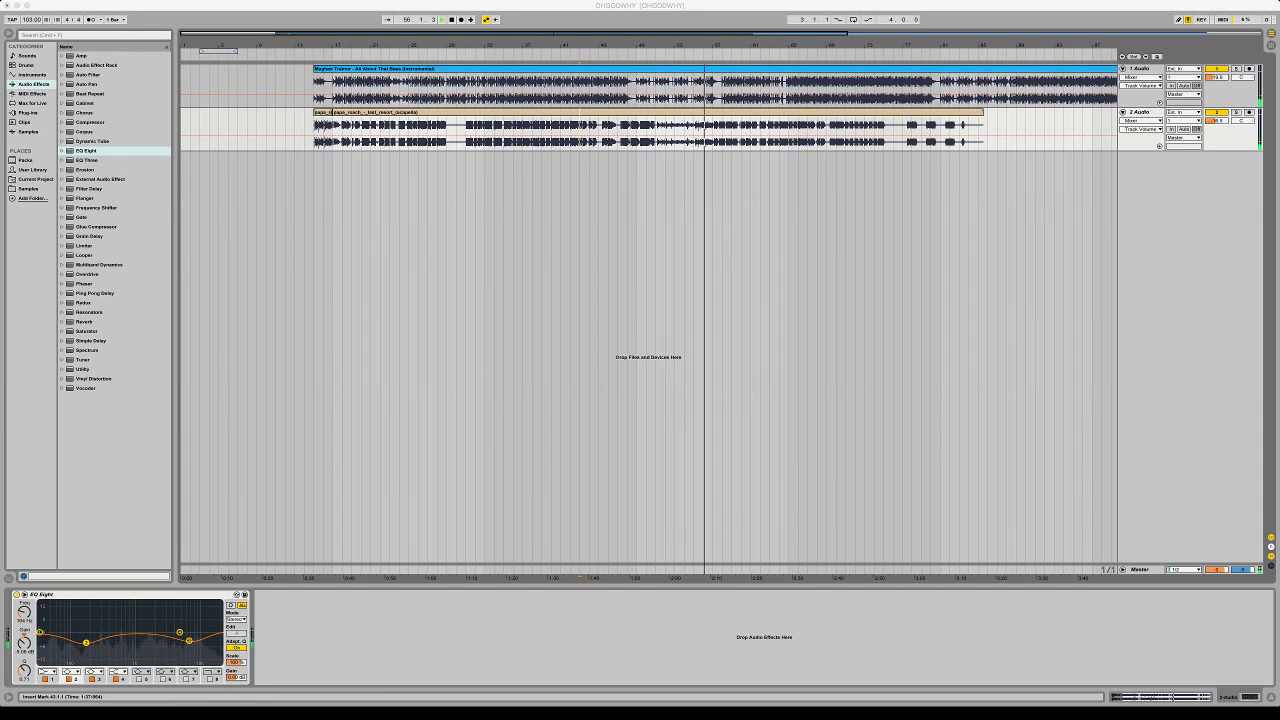
Replace the first track's clip with the Starboy instrumental at bar 17, and delete the leftover lead-in and the Papa Roach track
left_click_drag(709, 250, 333, 88)
left_click(322, 69)
key("Delete")
left_click(1141, 112)
key("Delete")
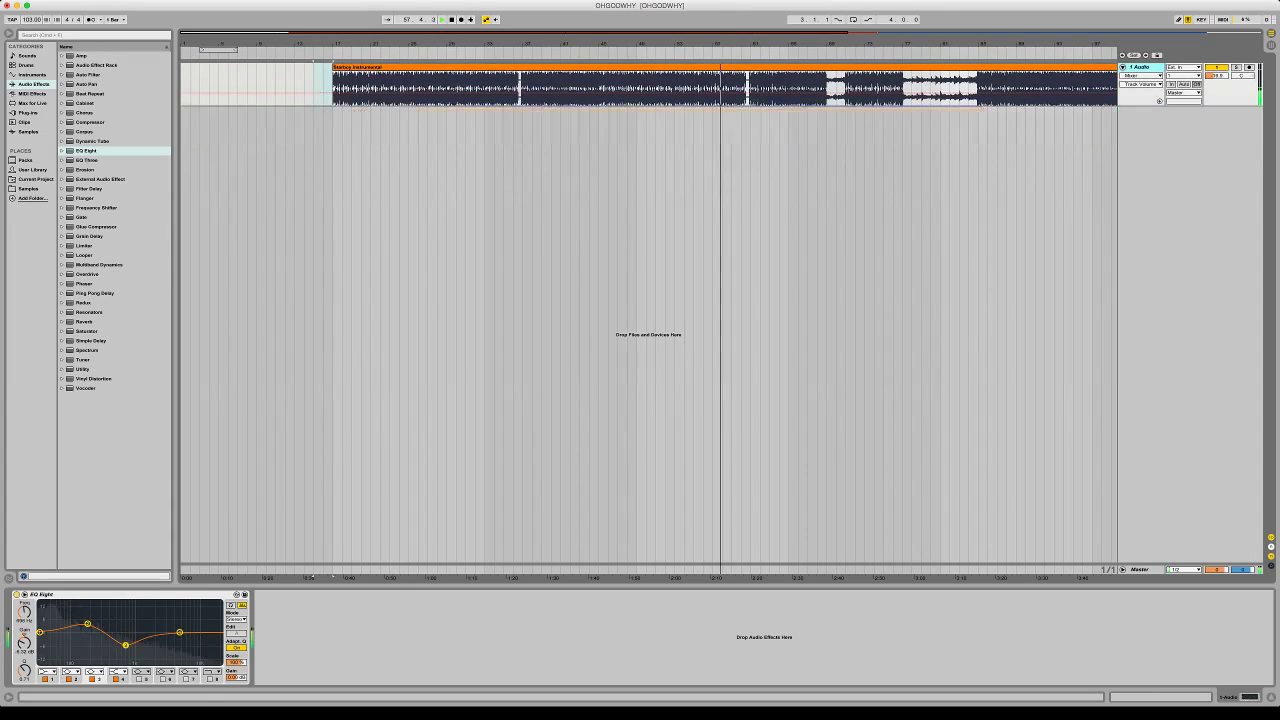
Open the Starboy instrumental clip and remove EQ Eight from its track
double_click(360, 67)
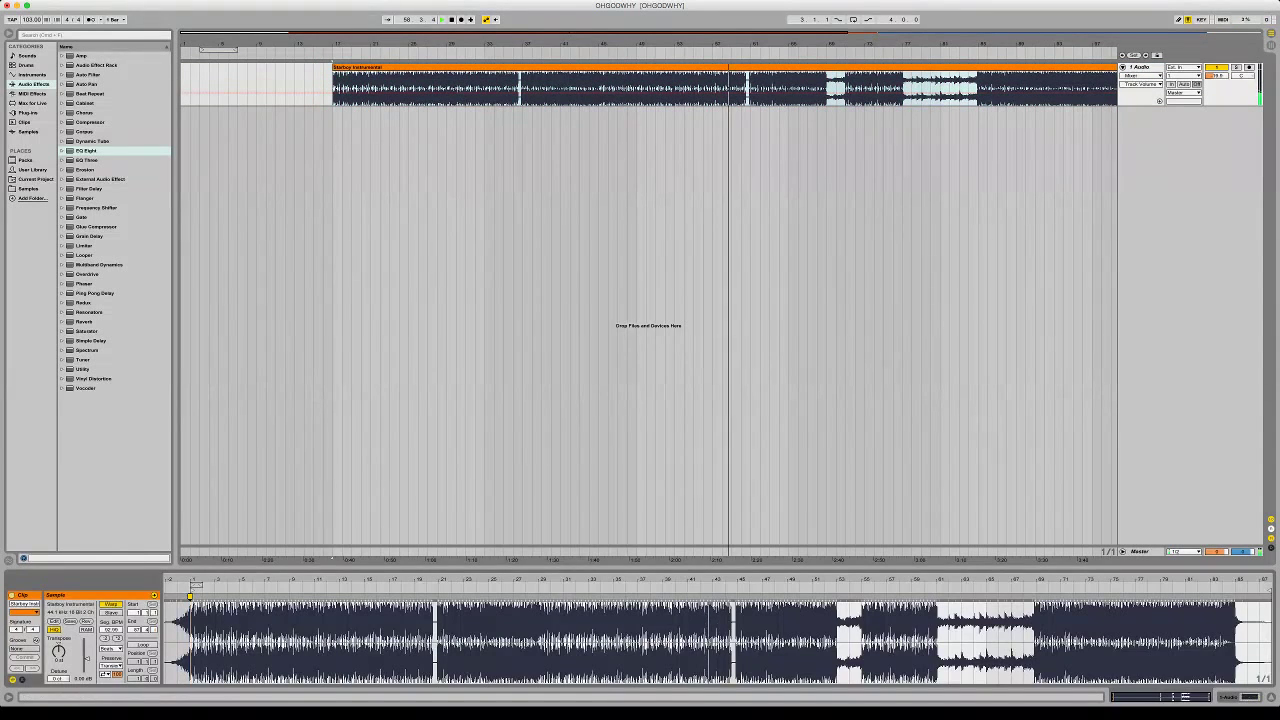
key("shift+Tab")
left_click(66, 598)
key("Delete")
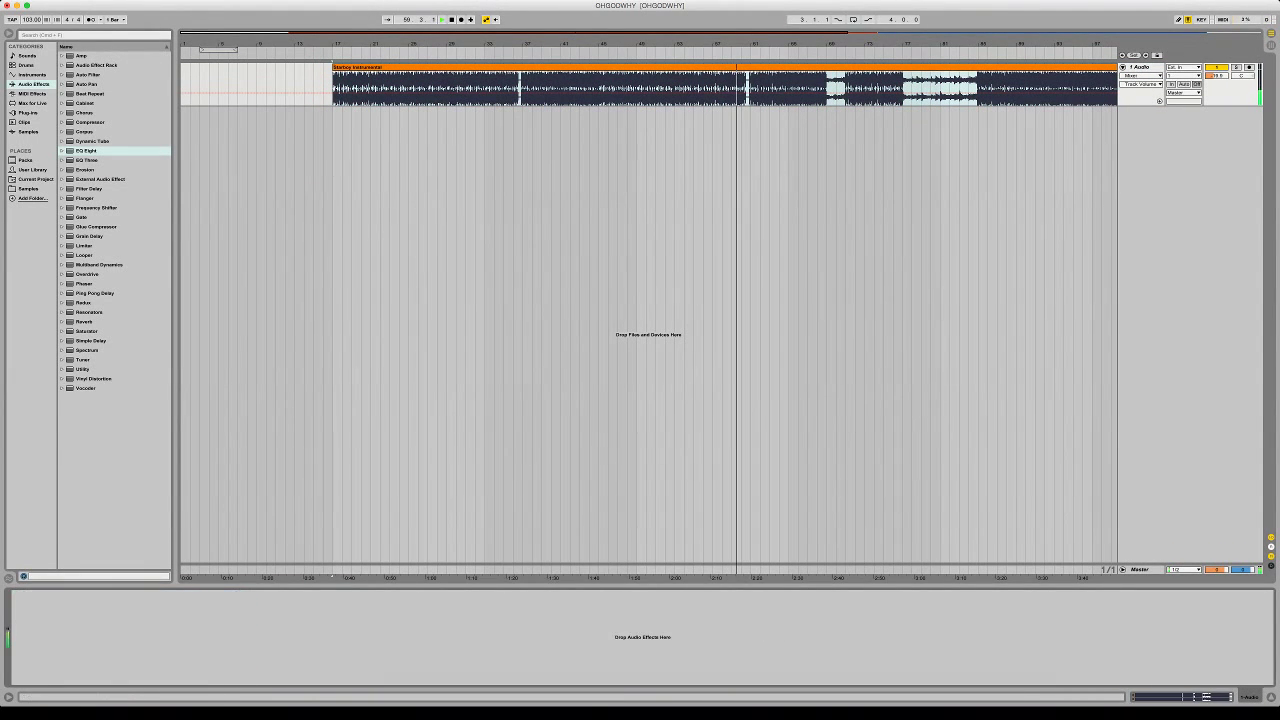
Set the Starboy instrumental's warp mode to Complex and play it from bar 17
key("shift+Tab")
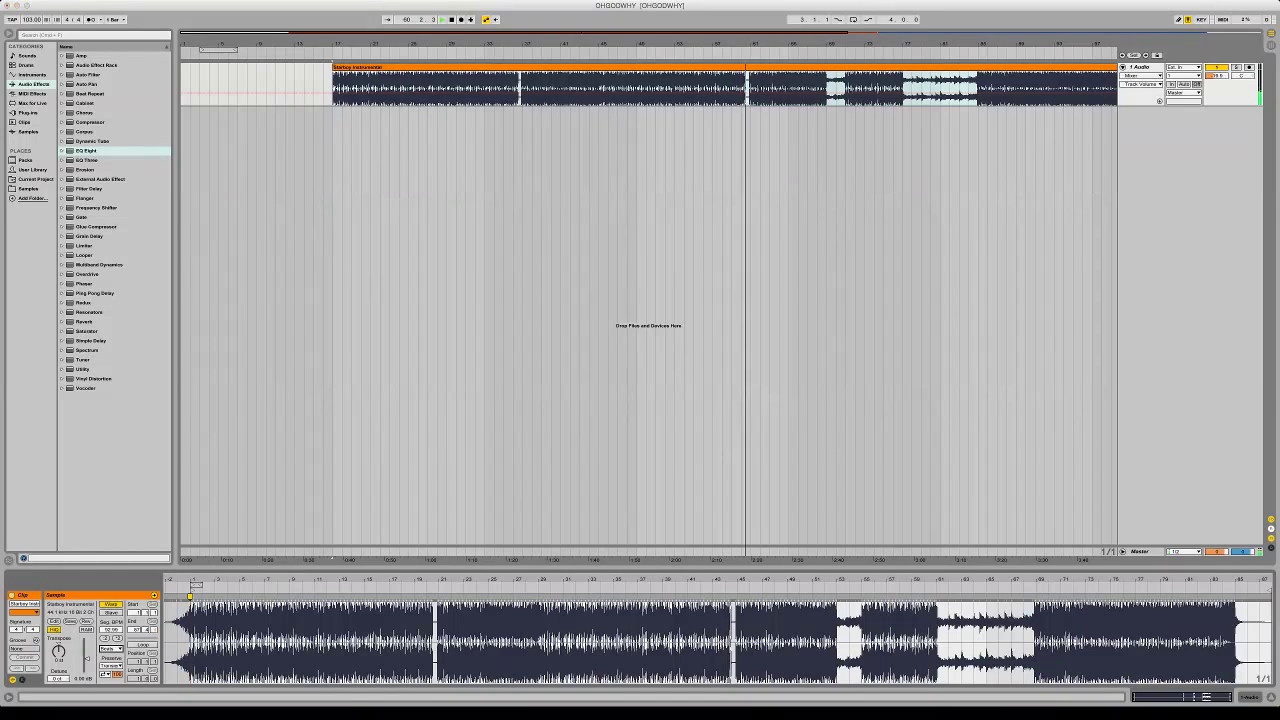
left_click(110, 649)
left_click(112, 685)
key("space")
key("space")
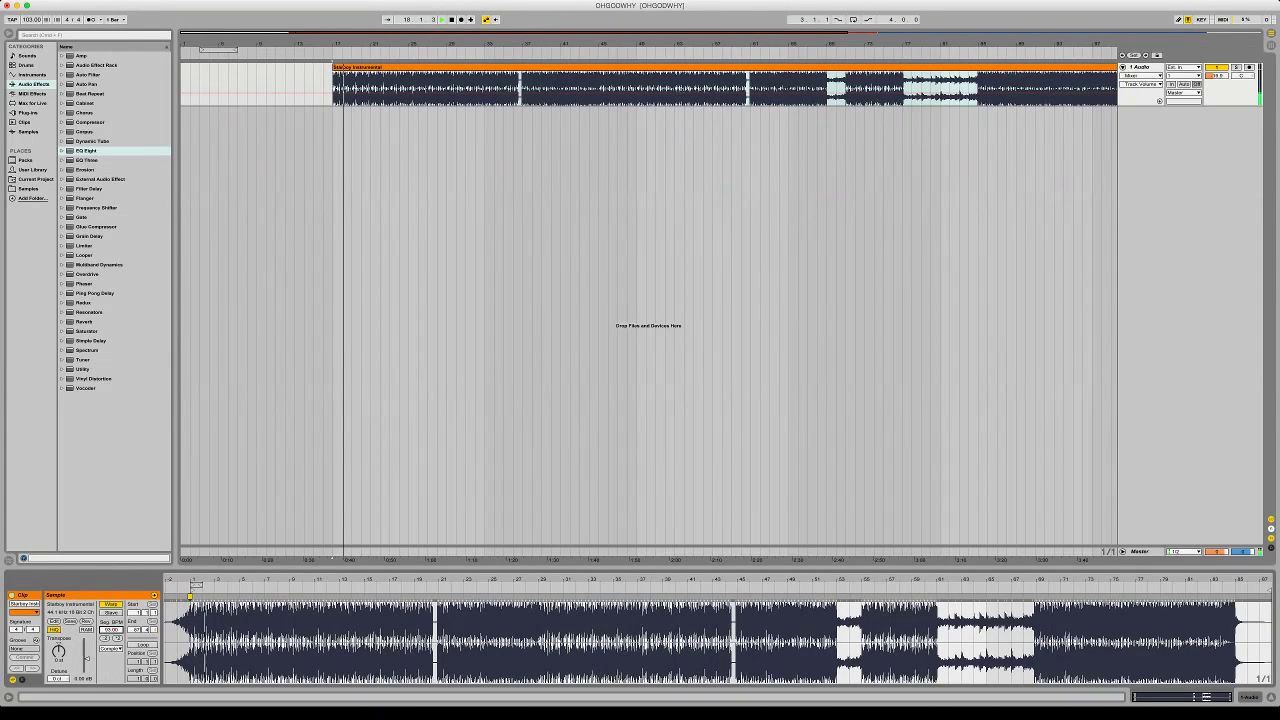
Lower the project tempo to 90 BPM while the Starboy instrumental plays
left_click_drag(187, 580, 187, 668)
key("minus")
key("minus")
key("minus")
key("minus")
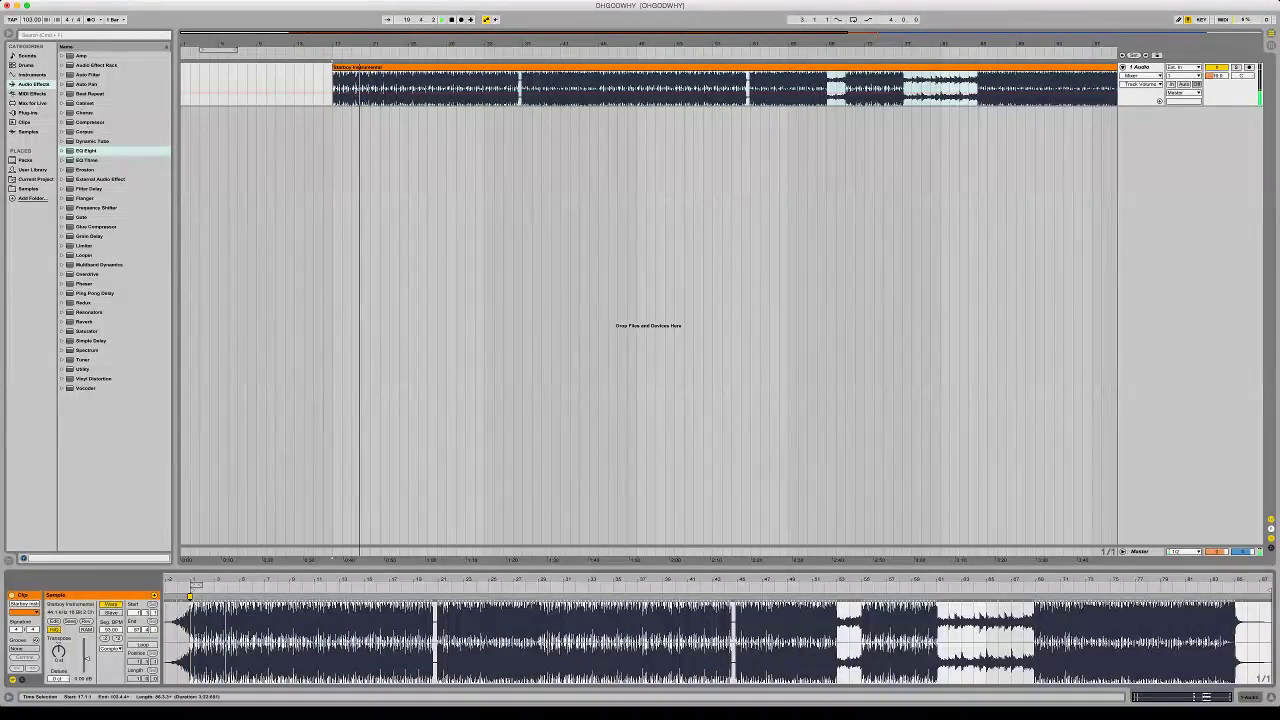
mouse_move(1030, 580)
left_mouse_down()
mouse_move(1030, 660)
mouse_move(1030, 580)
left_mouse_up()
left_click_drag(31, 20, 31, 31)
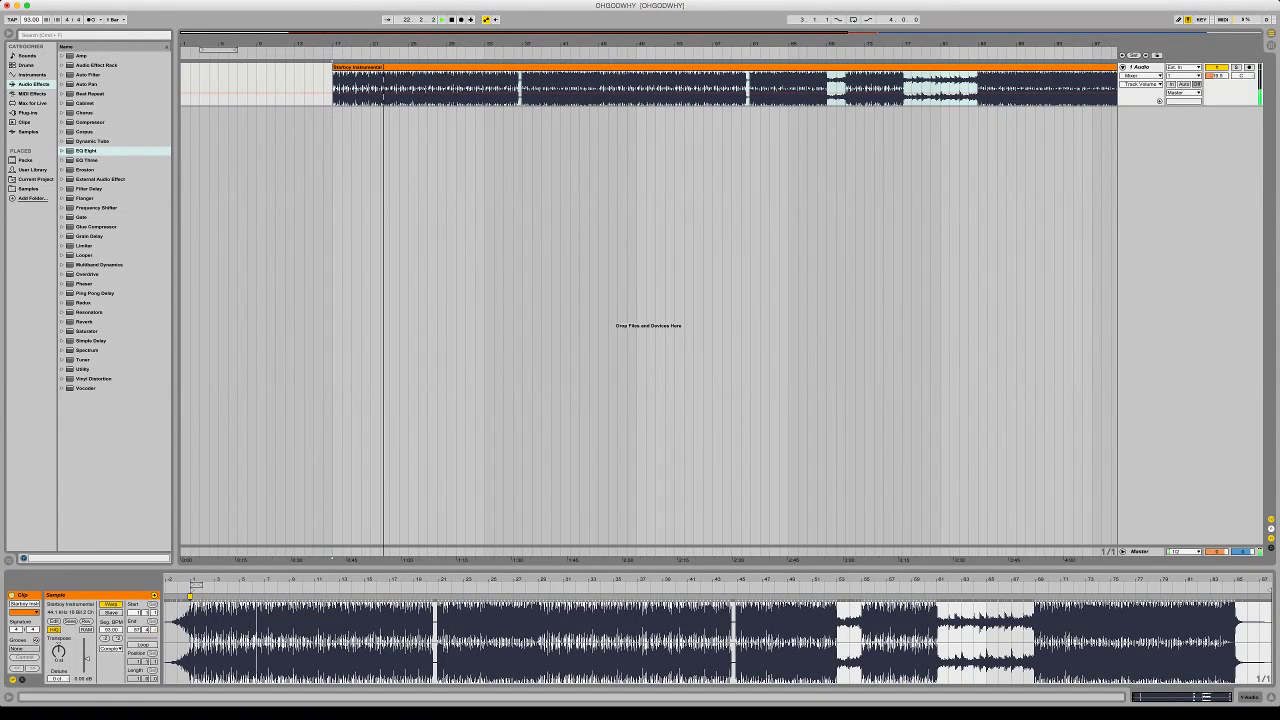
key("Down")
key("Down")
key("Down")
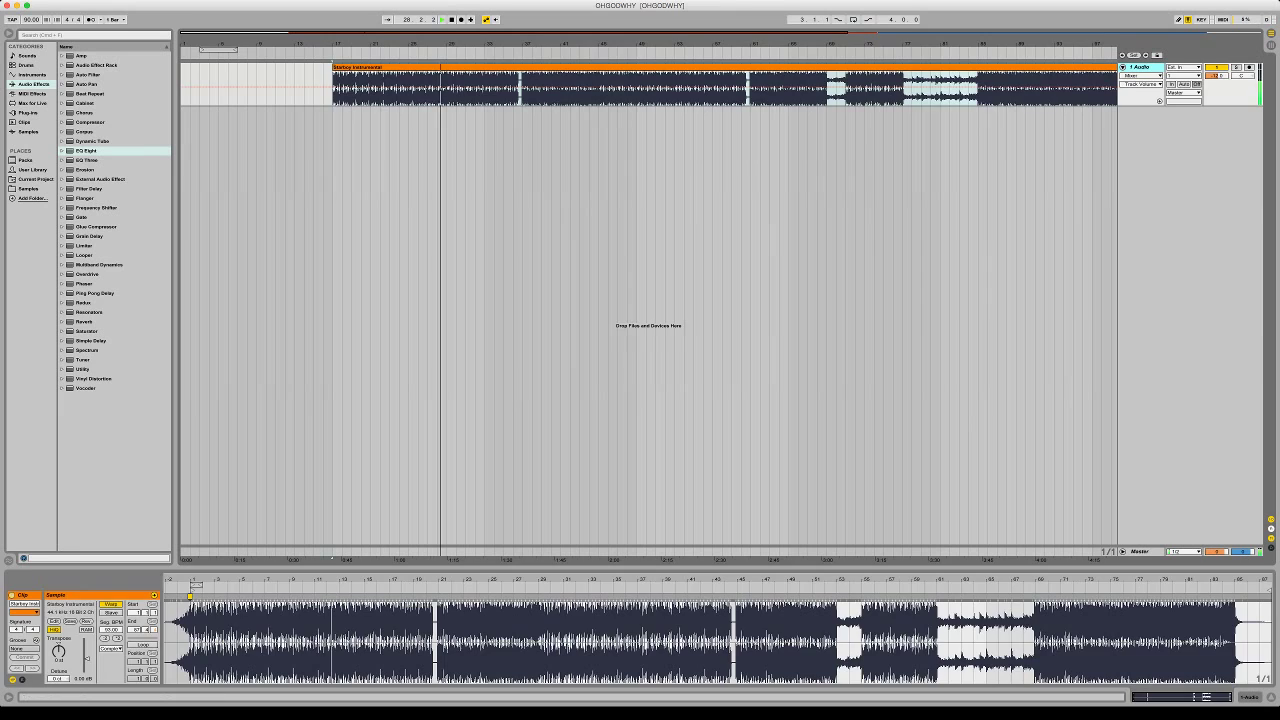
Insert a second audio track, extend the Starboy instrumental's start back to about bar 15 and play its lead-in
key("super+t")
left_click_drag(333, 69, 313, 69)
key("space")
key("space")
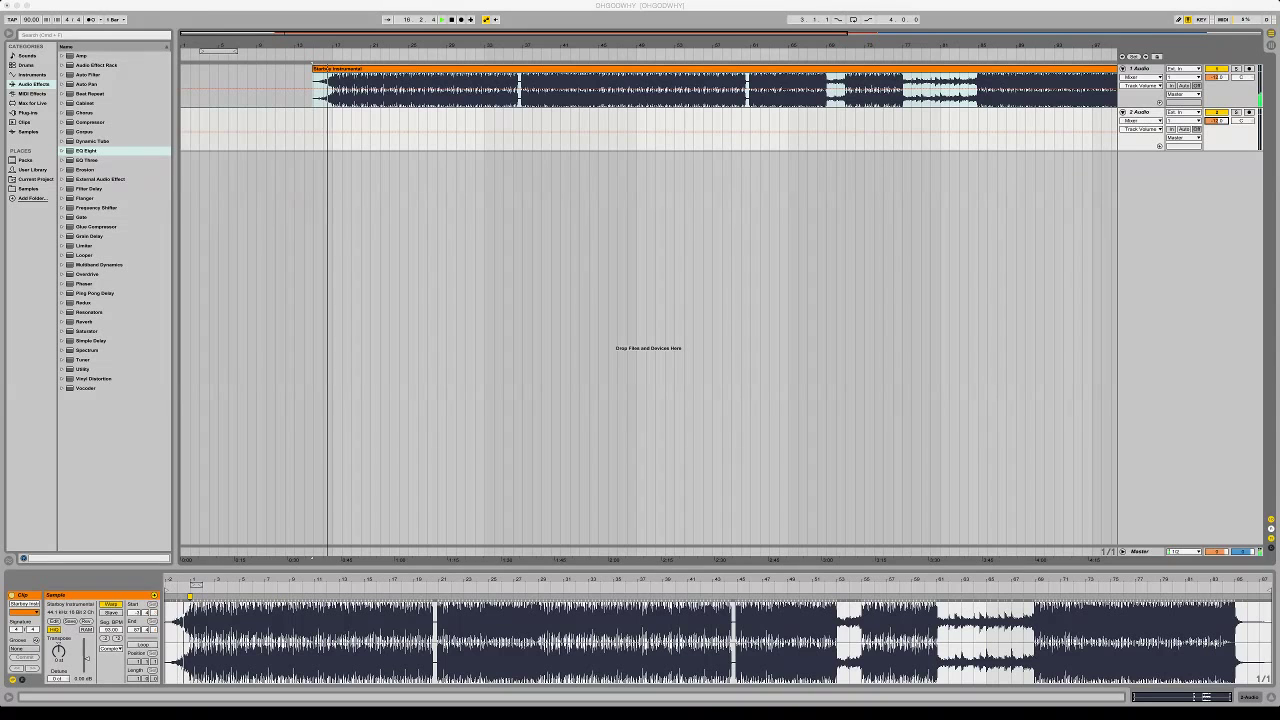
Add the Starboy (Acapella) clip to the second track and position it to start at bar 21
left_click_drag(350, 131, 333, 131)
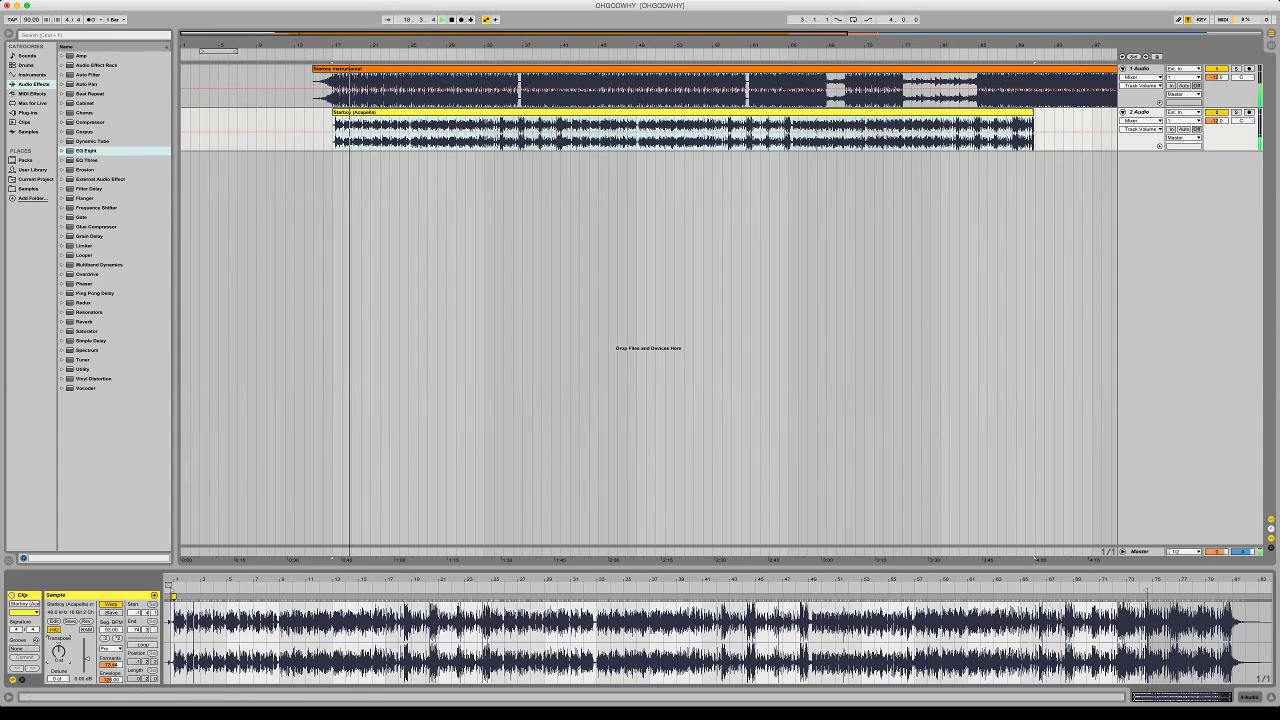
left_click(350, 69)
left_click_drag(350, 112, 398, 112)
left_click_drag(606, 112, 597, 112)
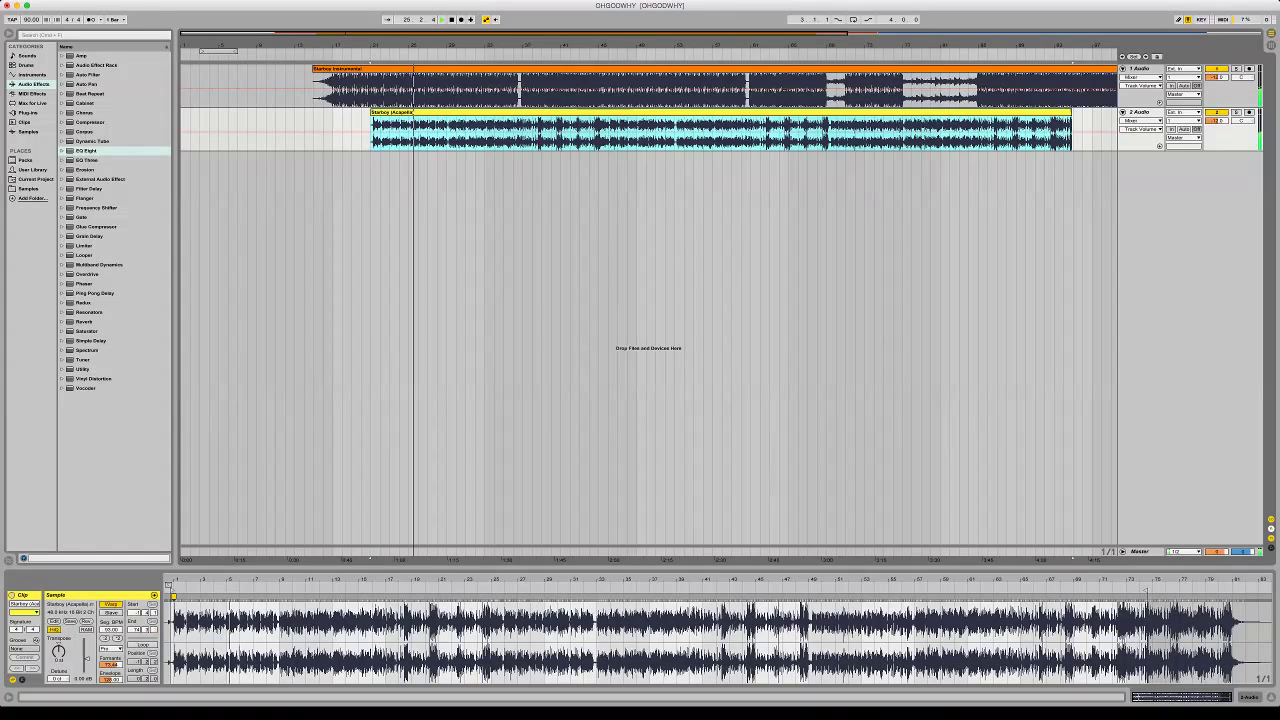
Delete the leftover clip after the Starboy instrumental, extend the acapella's end to about bar 104 and save the set
left_click_drag(983, 45, 983, 25)
left_click(900, 69)
key("Delete")
left_click_drag(731, 113, 786, 113)
key("super+s")
Insert a third audio track below the Starboy acapella track
left_click(1142, 112)
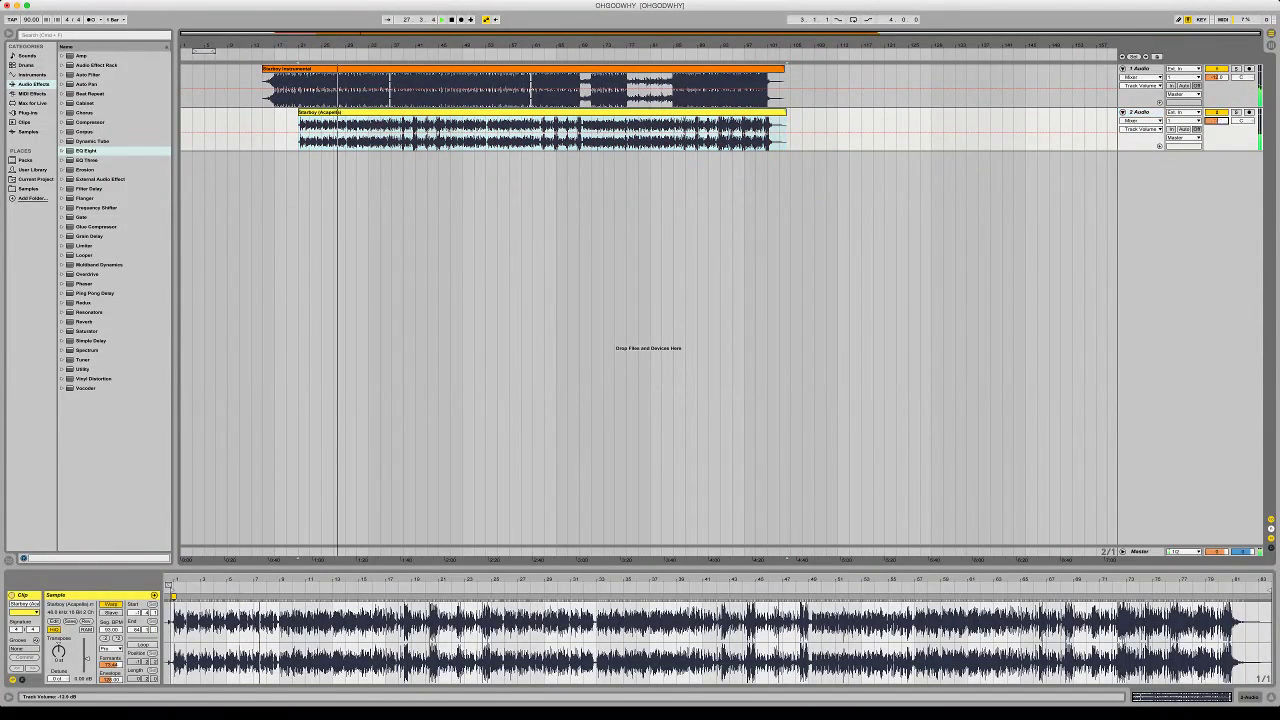
key("super+t")
type("-12")
key("Return")
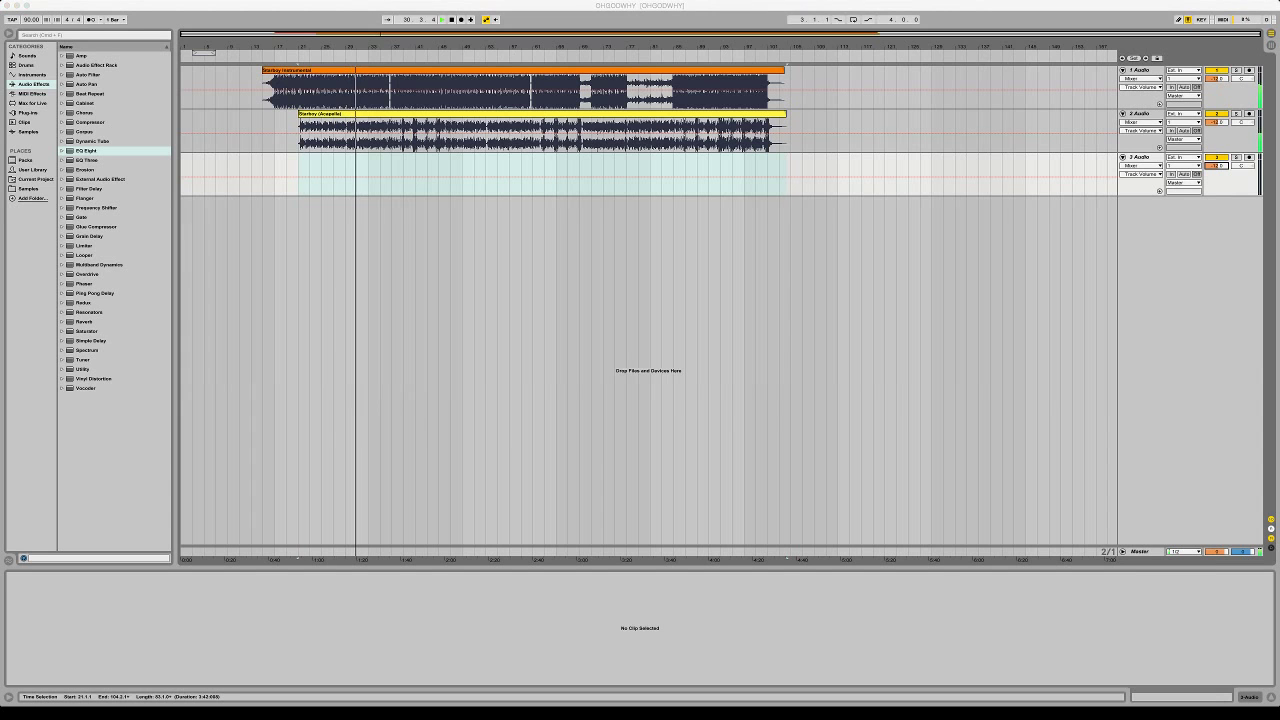
Transpose the Starboy acapella by -12 st and set its warp mode to Complex
left_click(542, 114)
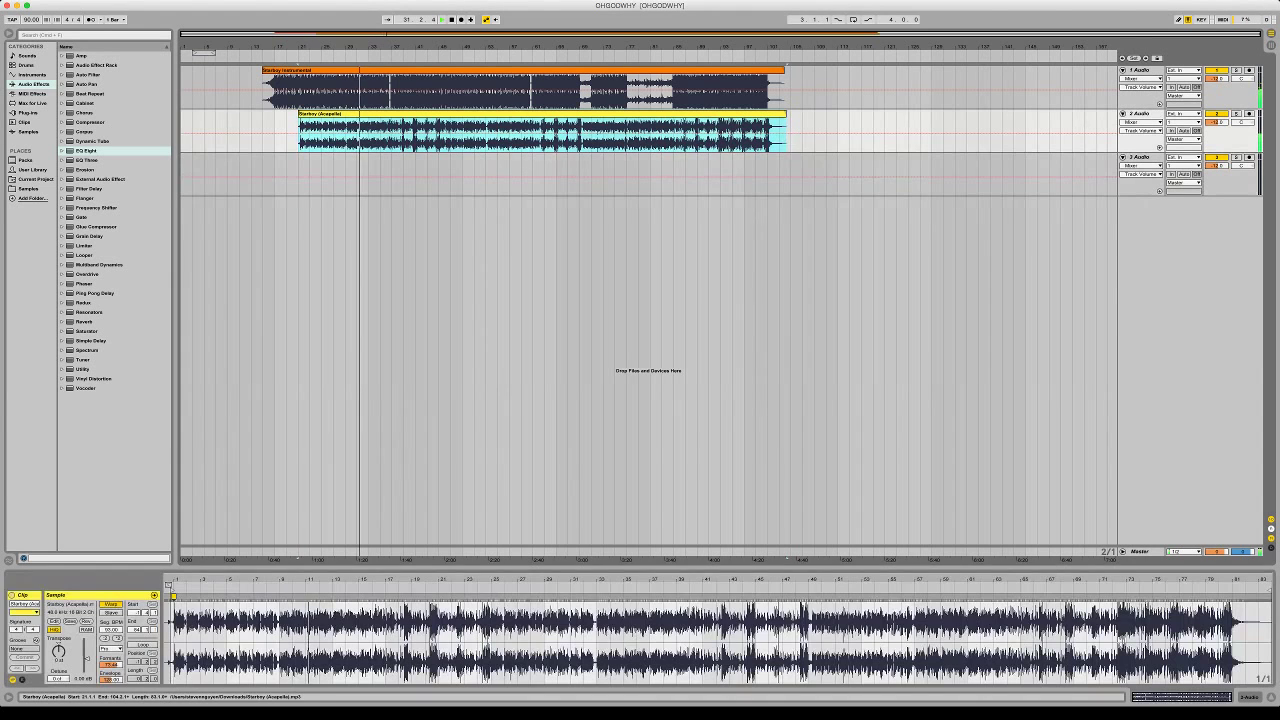
left_click(173, 597)
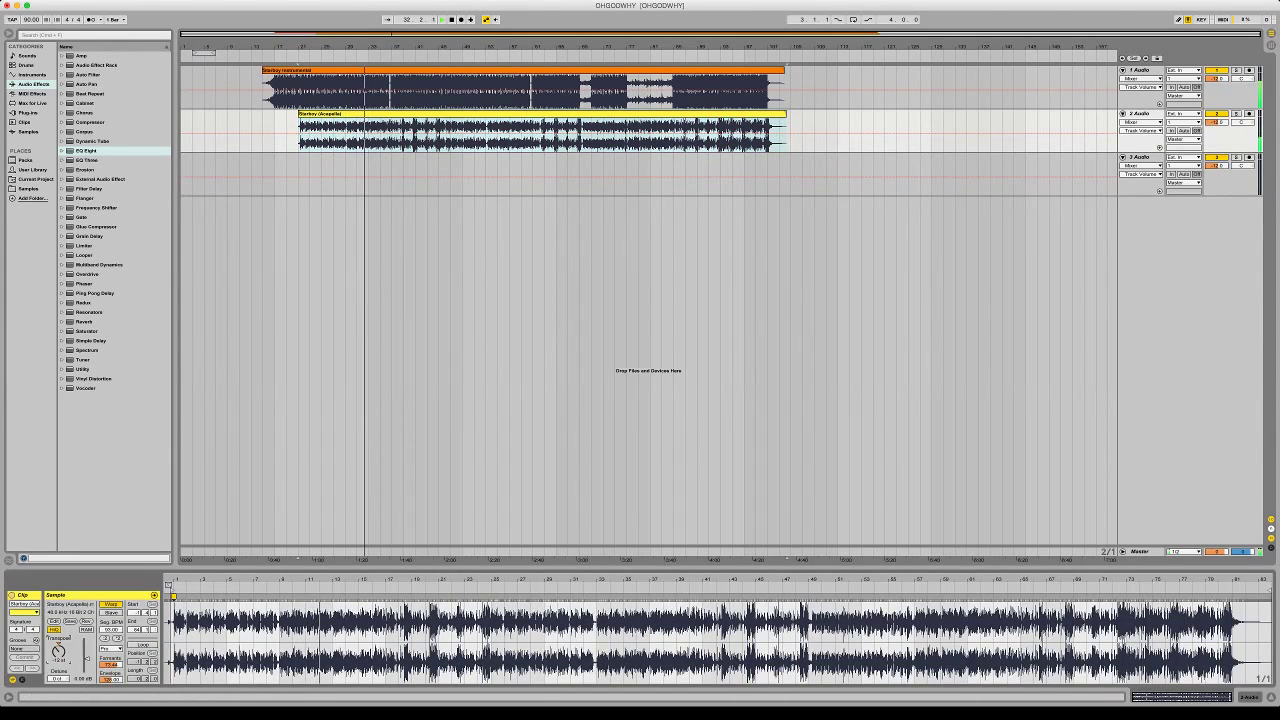
left_click(111, 649)
left_click(111, 640)
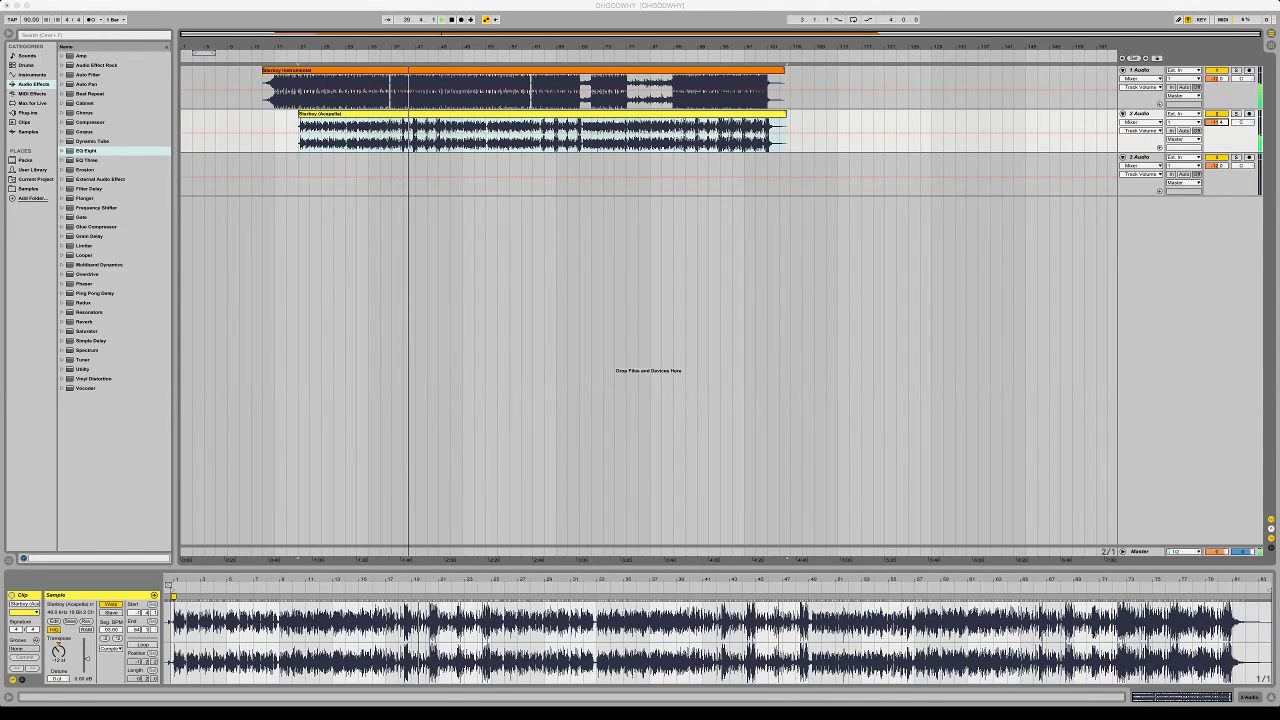
key("super+Tab")
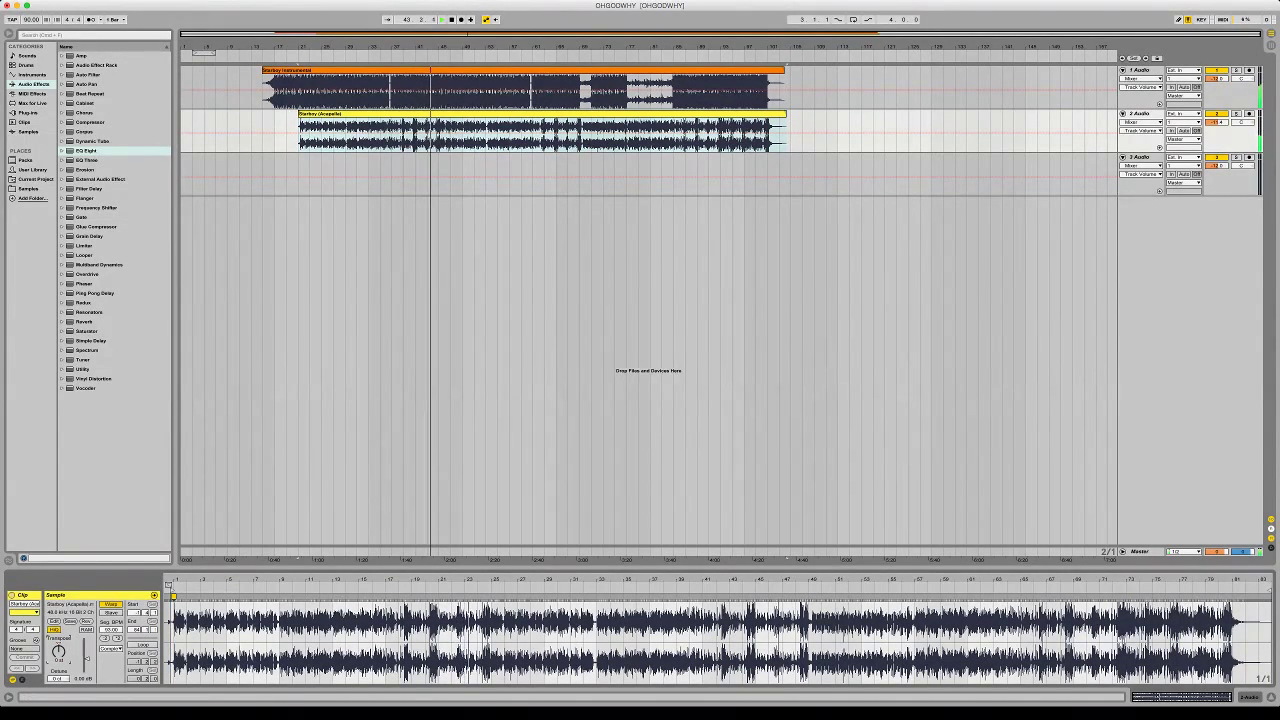
Set the arrangement loop to start at bar 17 and span 84 bars across the Starboy clips
left_click_drag(204, 53, 767, 53)
key("super+l")
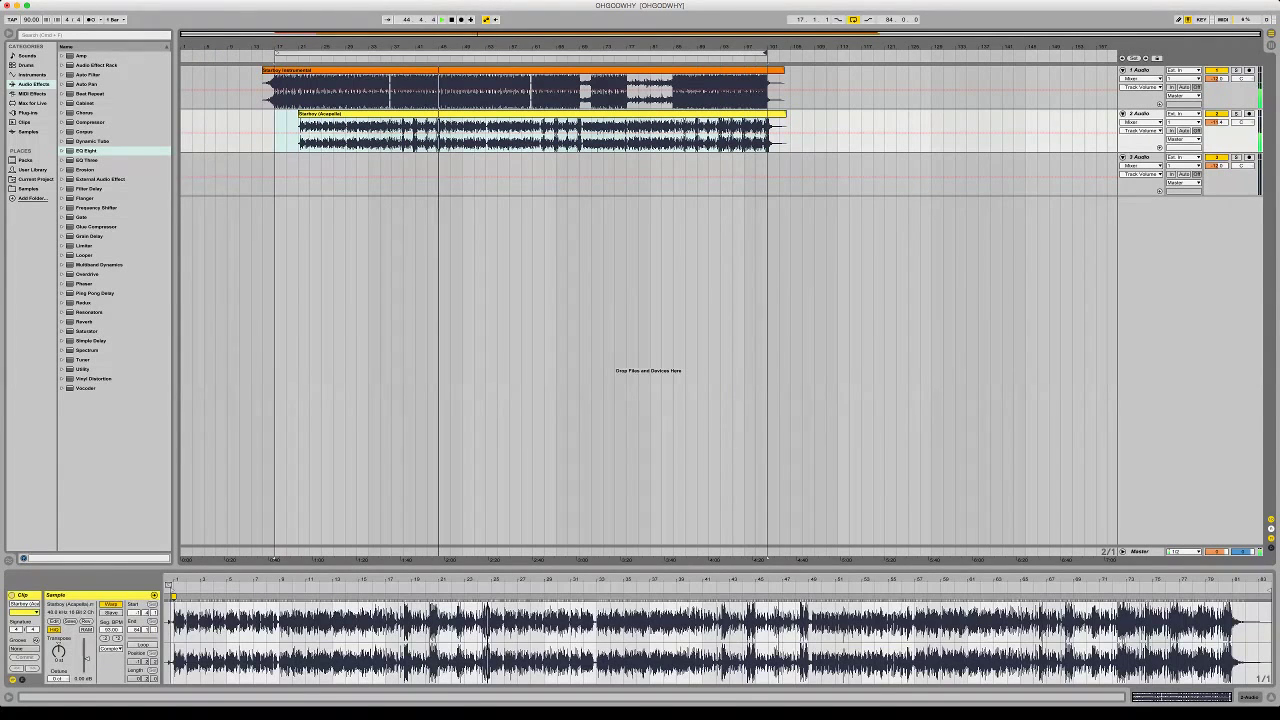
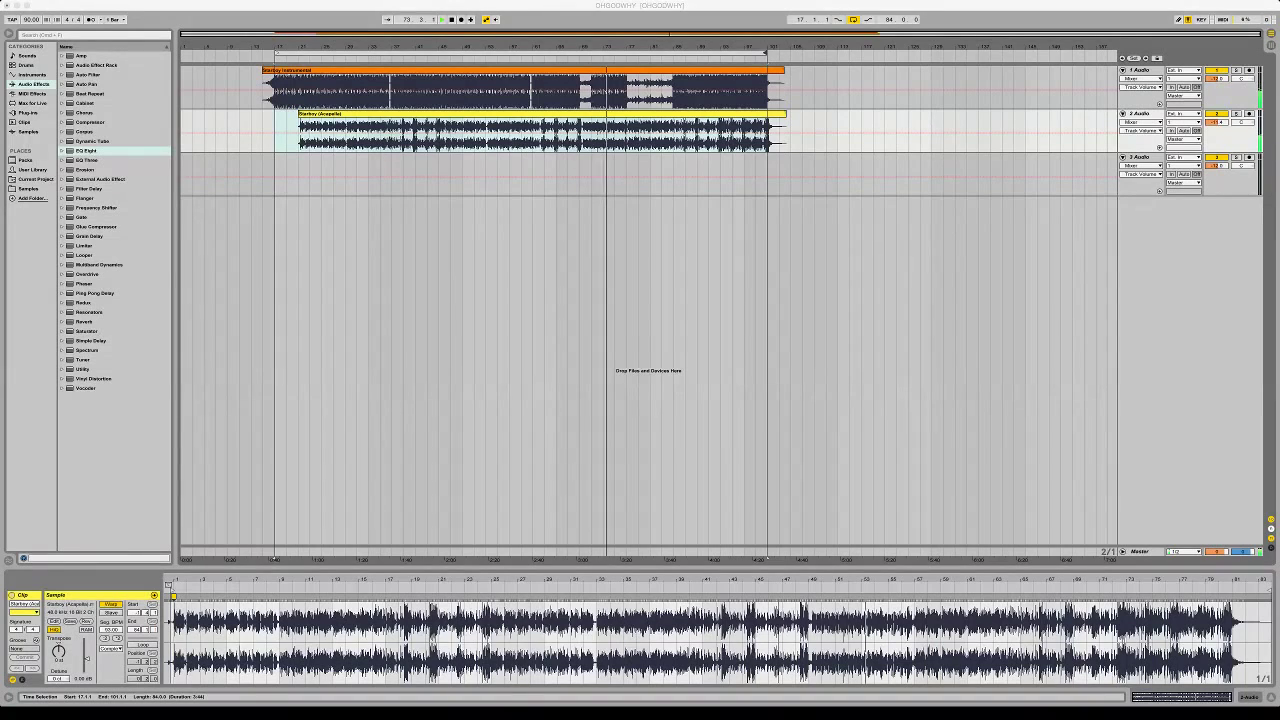
Add the Sweater Weather DIY acapella to the third track, trim its intro to start at bar 21 and adjust the track's volume
left_click_drag(334, 175, 275, 172)
key("space")
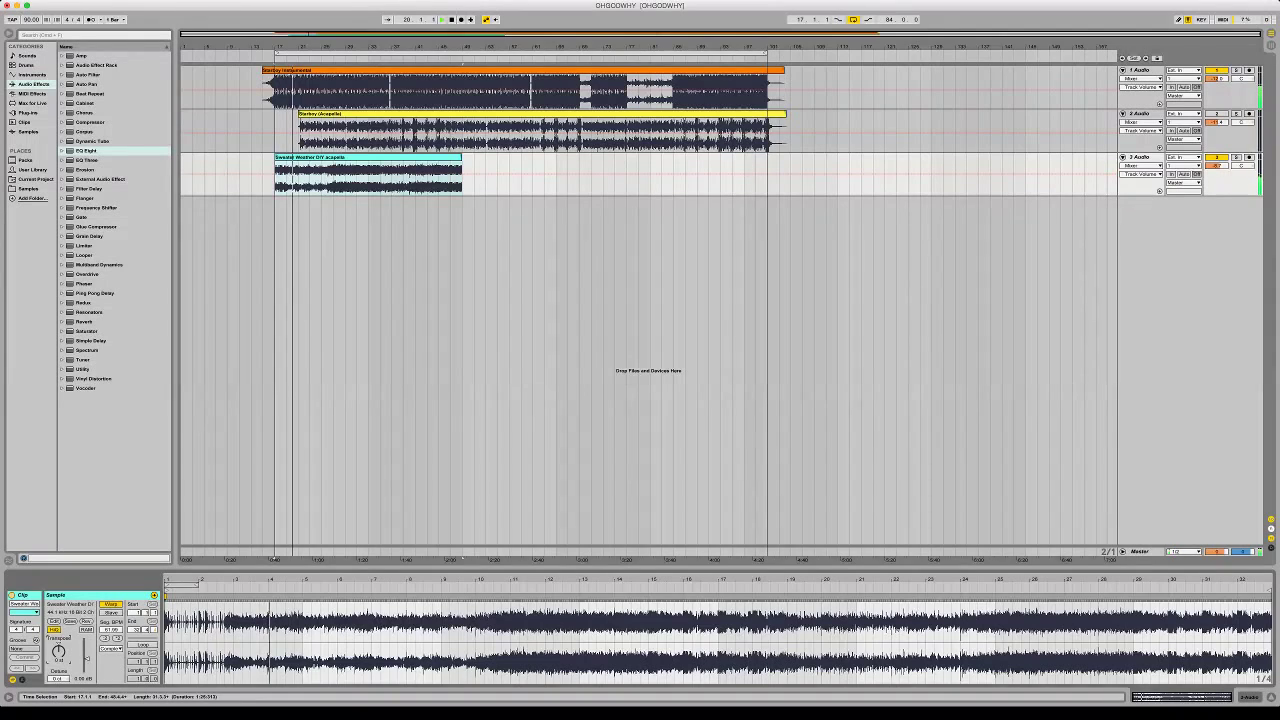
left_click_drag(298, 157, 310, 157)
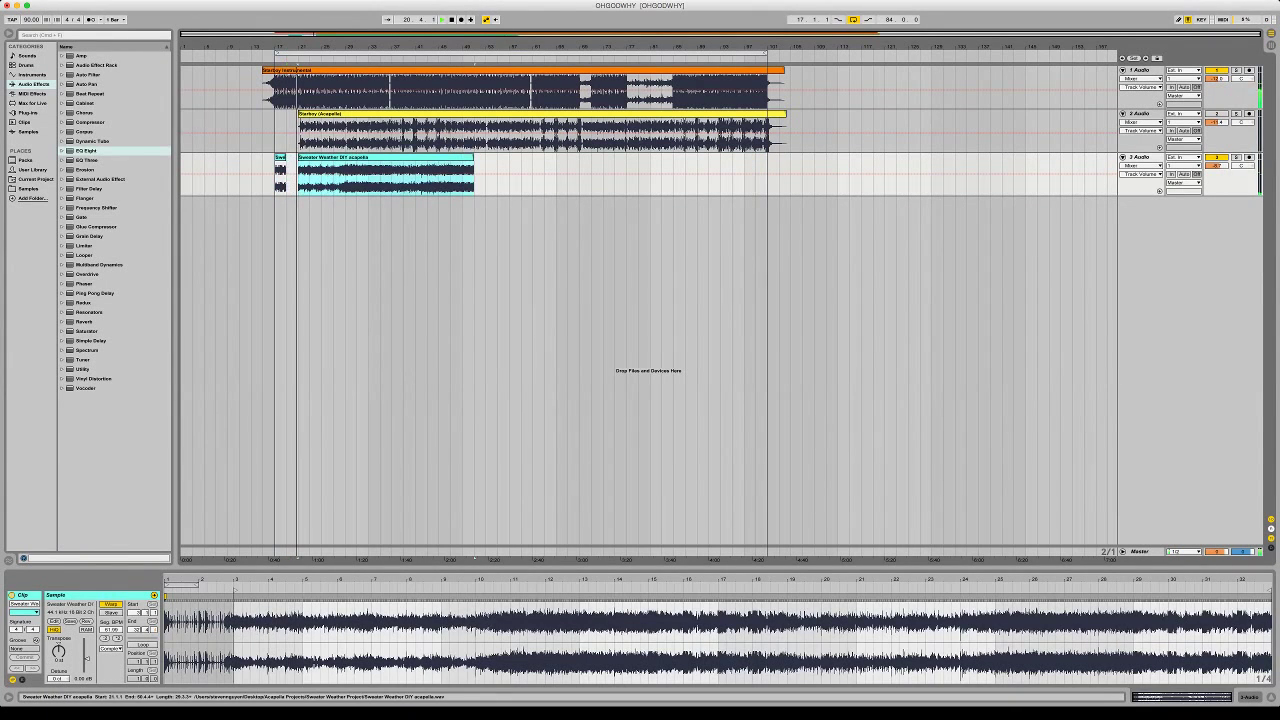
left_click(280, 157)
key("Delete")
left_click(312, 157)
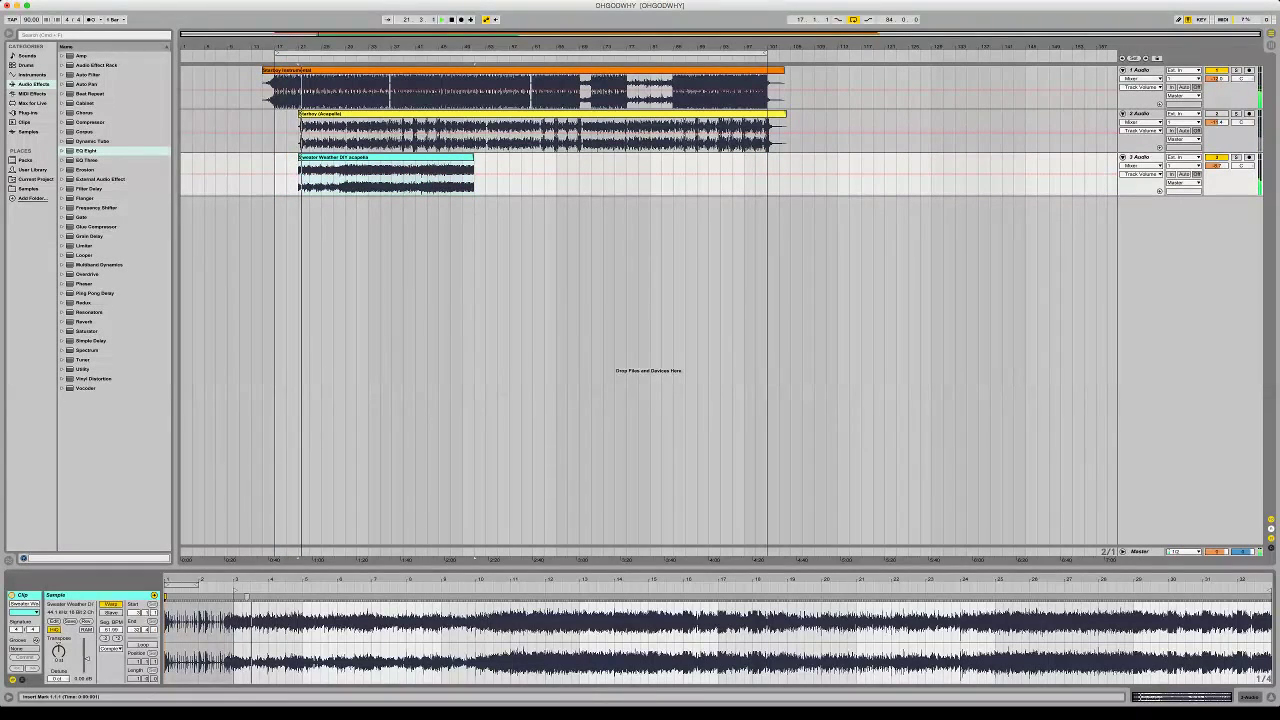
key("space")
left_click_drag(235, 590, 226, 590)
key("space")
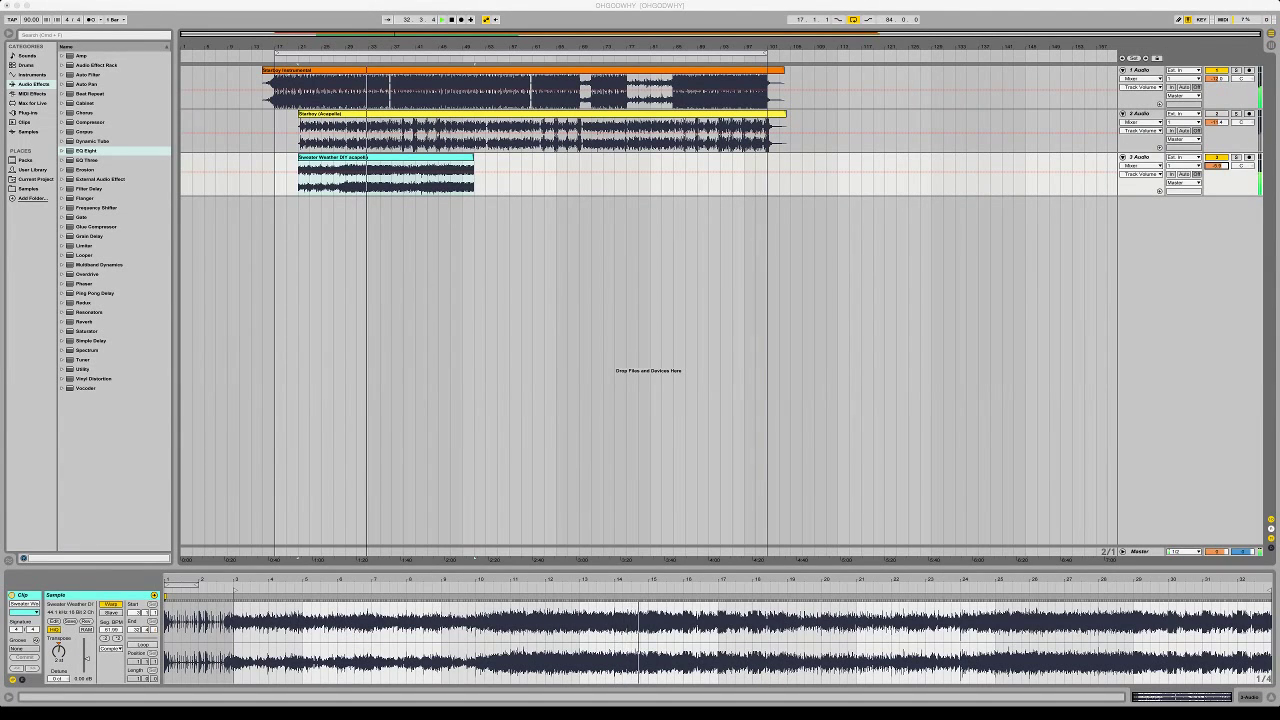
left_click_drag(1216, 166, 1216, 159)
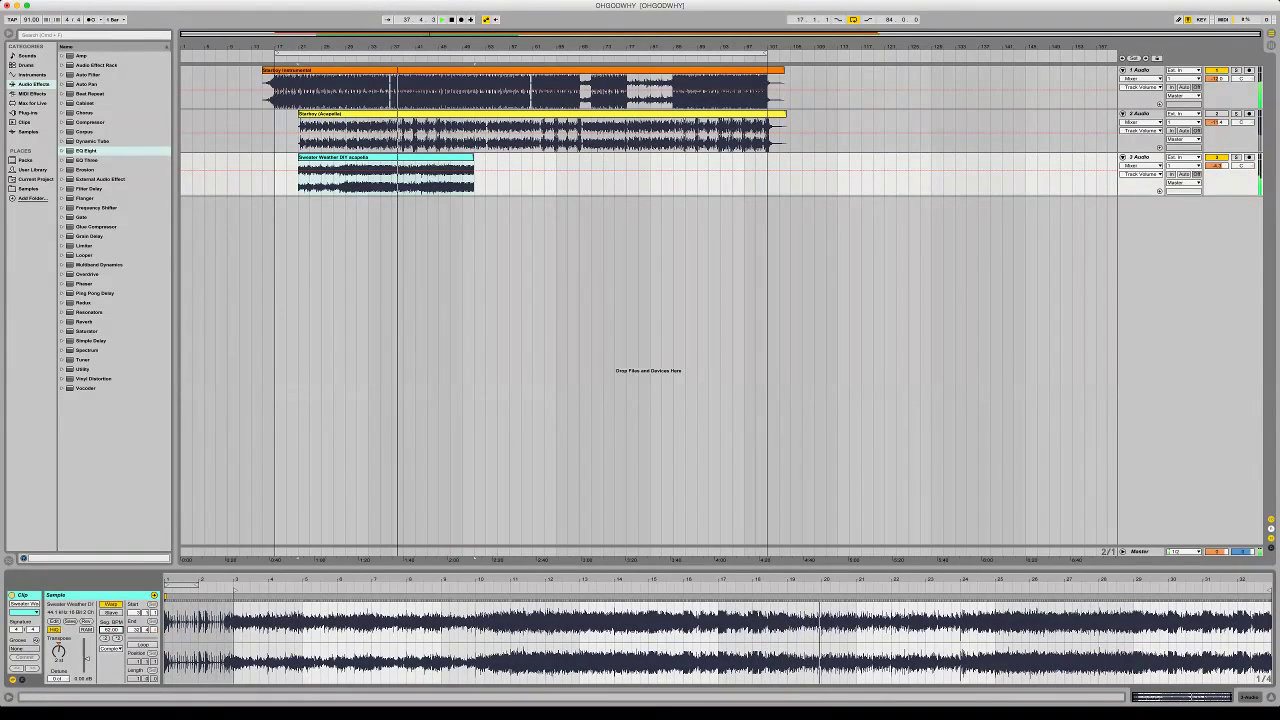
Double the Sweater Weather DIY clip's segment tempo and set the song tempo to 96 BPM
left_click(117, 638)
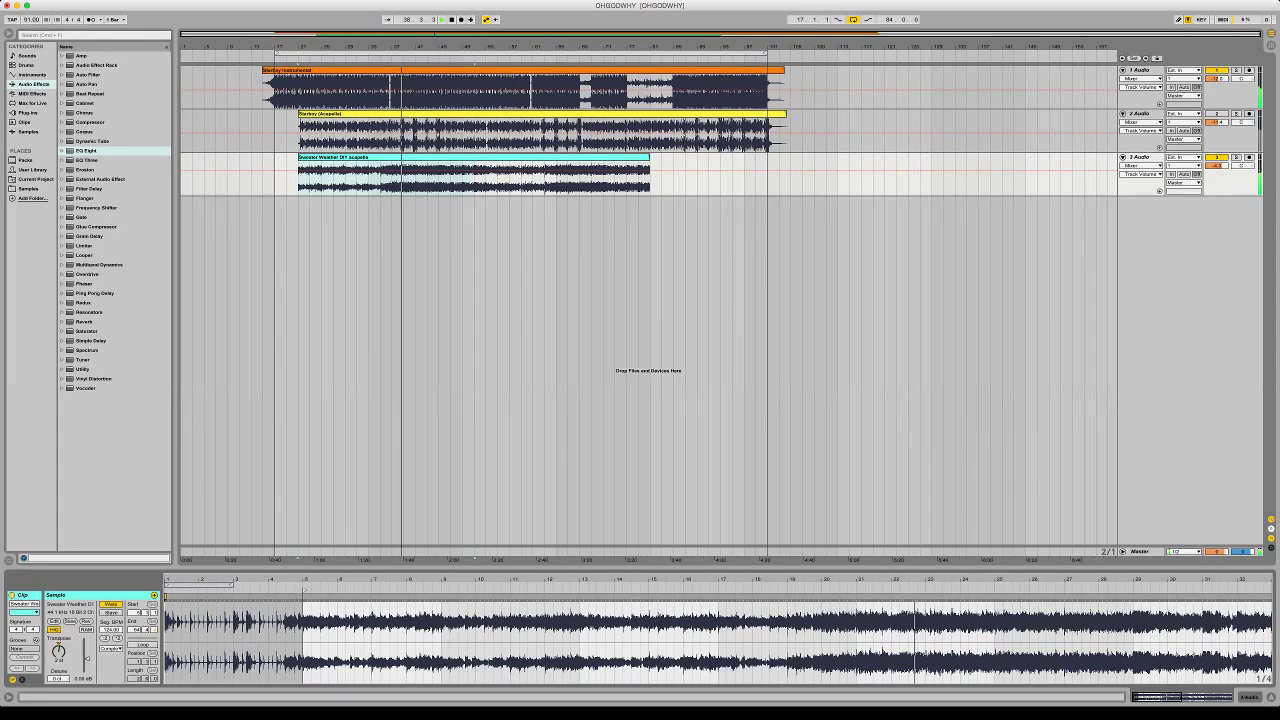
left_click_drag(32, 19, 32, 13)
Add an EQ Eight to the Sweater Weather track, with a low cut on band 1 and a boost in the upper midrange
left_click(87, 151)
double_click(87, 151)
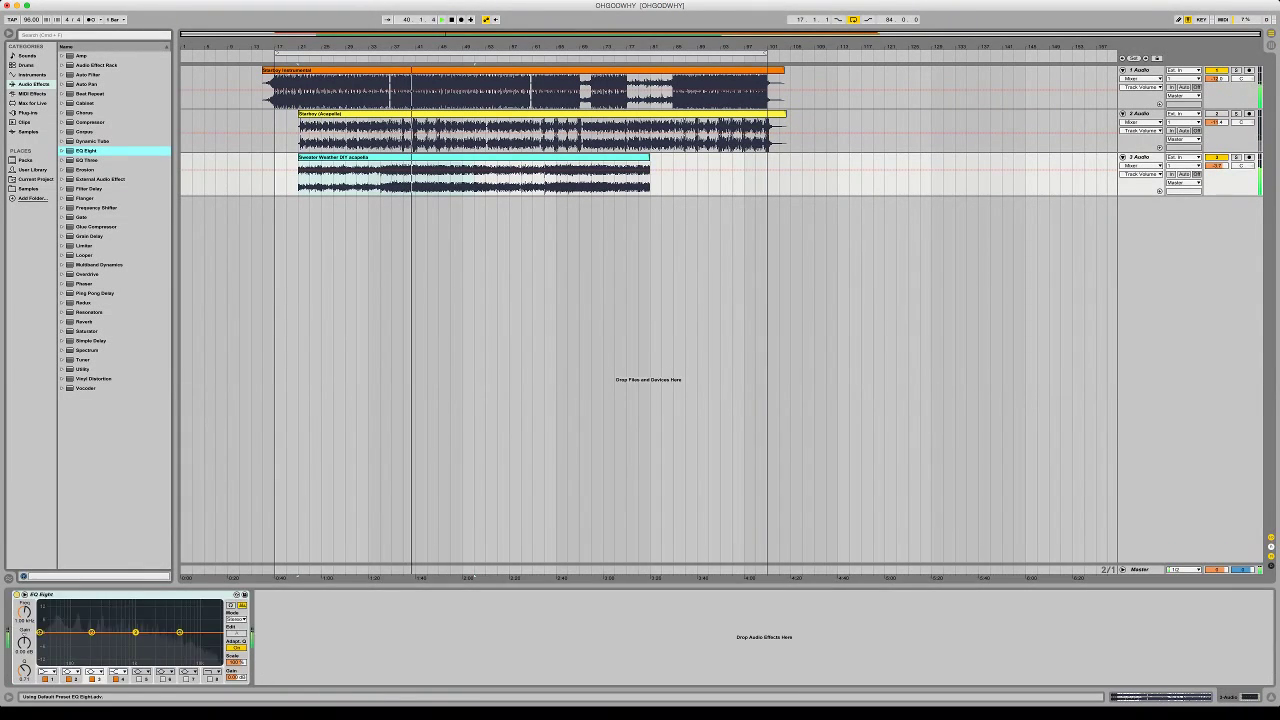
left_click(47, 672)
left_click(48, 660)
left_click_drag(40, 632, 180, 635)
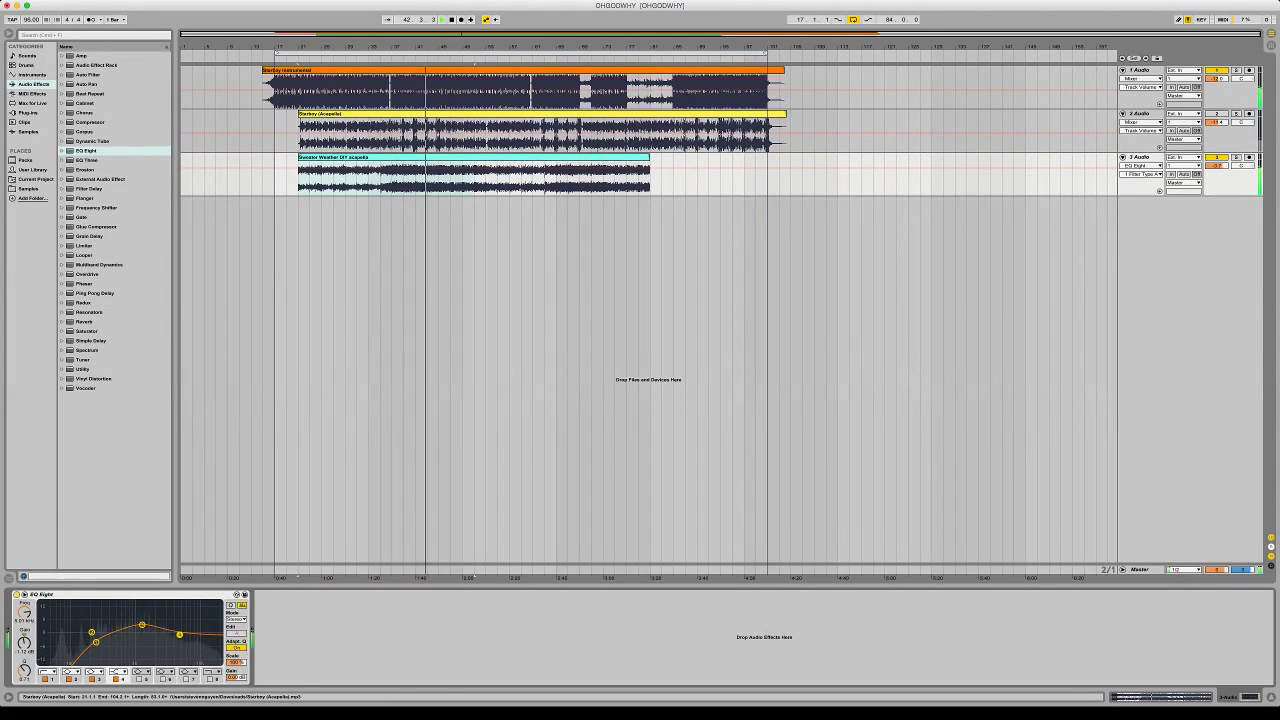
Set the Sweater Weather DIY acapella's warp mode to Complex Pro
left_click(345, 157)
key("shift+Tab")
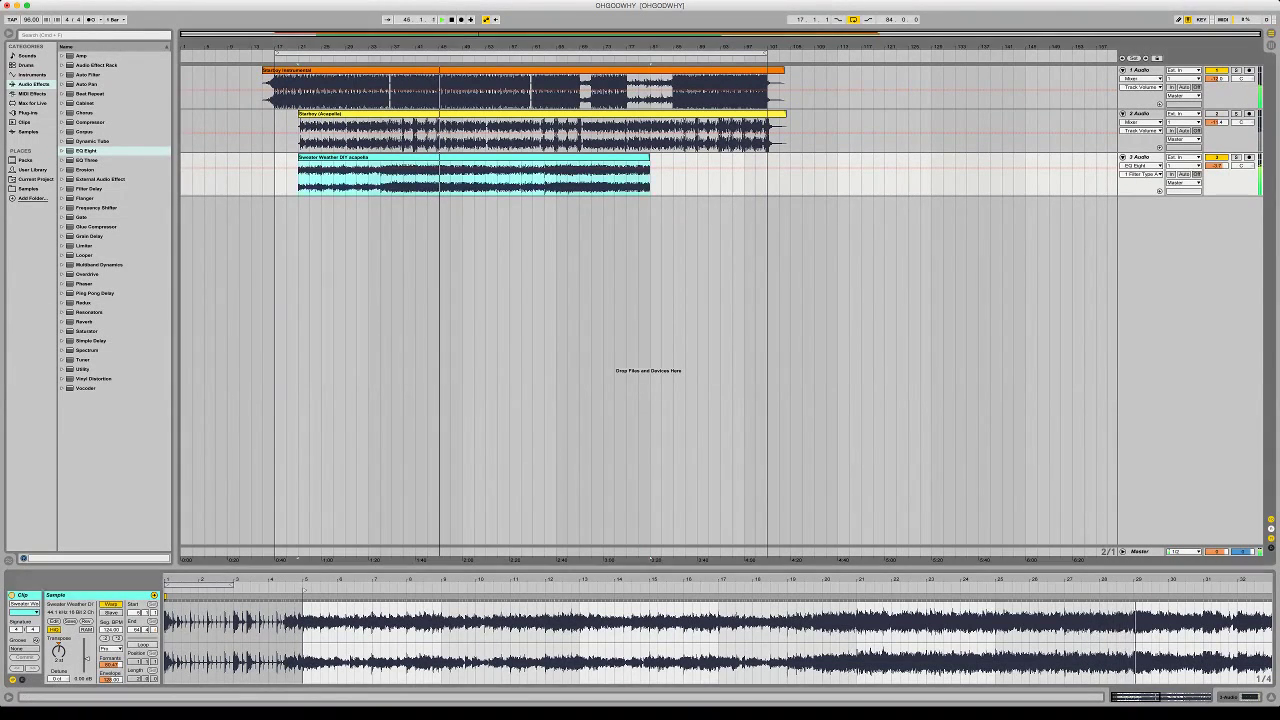
left_click(345, 70)
key("super+a")
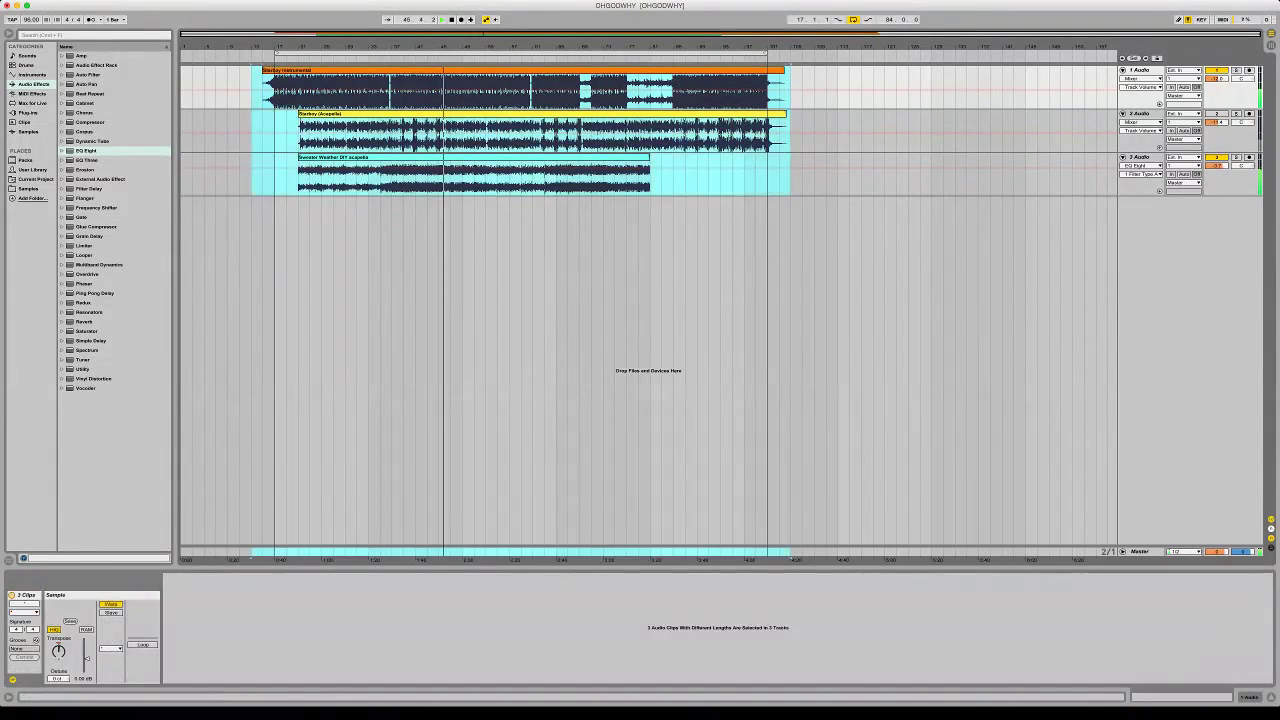
Add a Reverb to the third track, with predelay at 0.50 ms and dry/wet at 31%
left_click(263, 176)
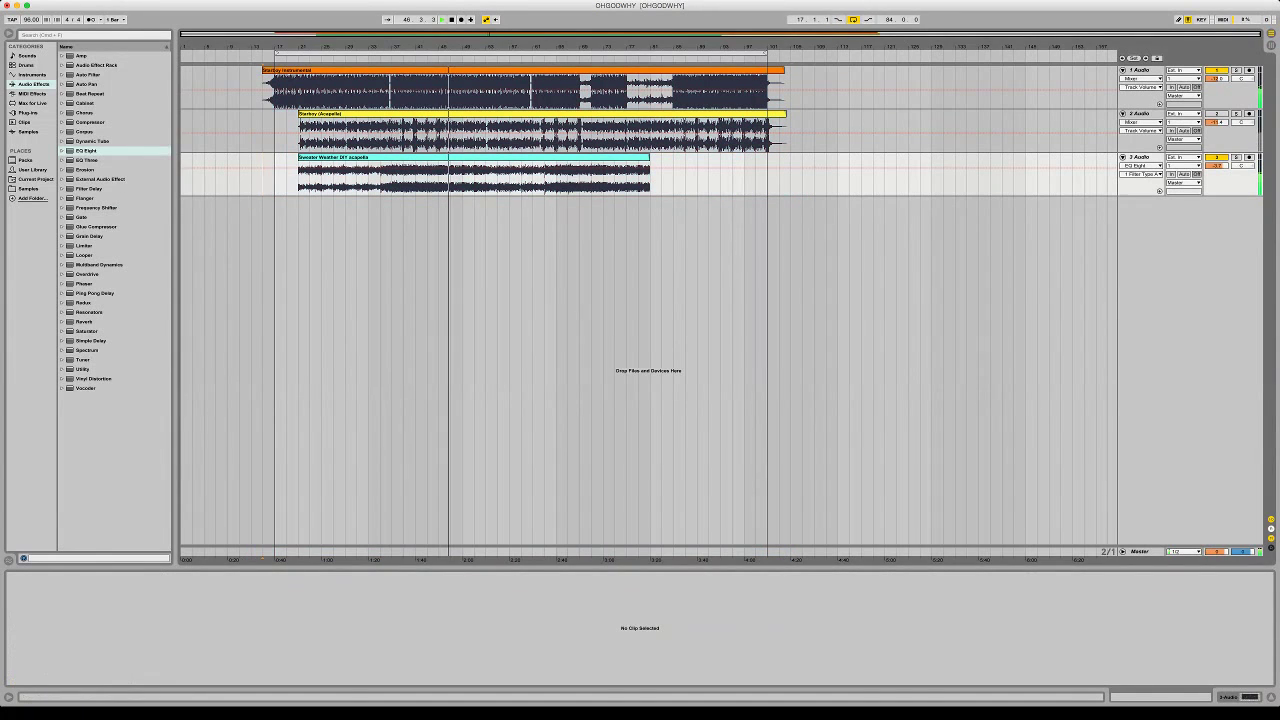
double_click(84, 322)
left_click_drag(270, 672, 270, 702)
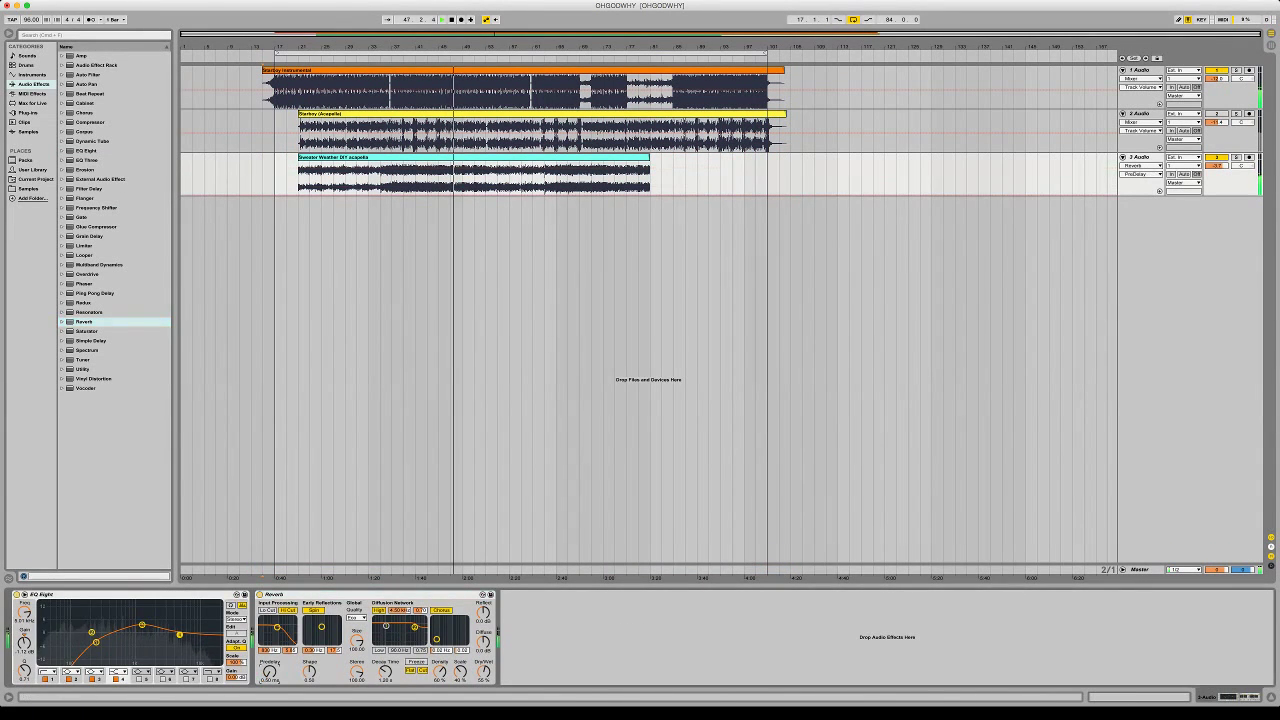
left_click_drag(484, 672, 484, 698)
Lengthen the reverb's decay time to about 3 s, set its quality to High and enable the input low cut
left_click(385, 672)
left_click_drag(385, 672, 385, 655)
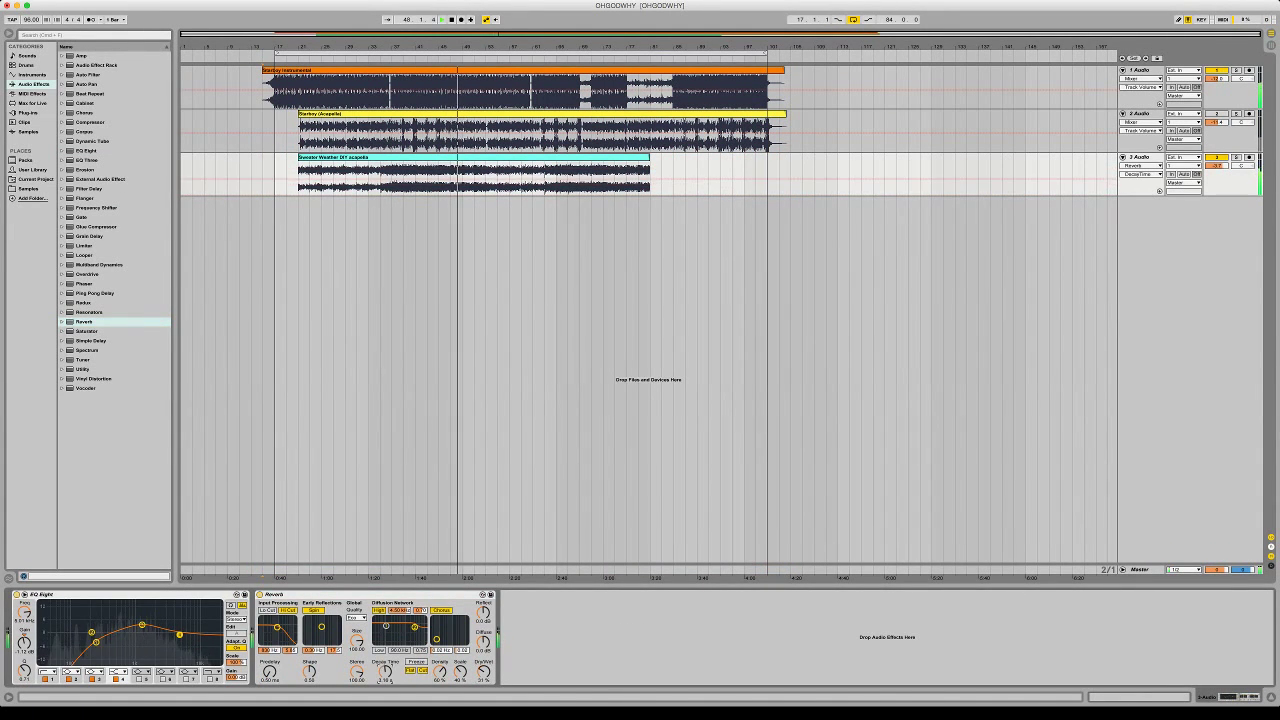
left_click(357, 618)
left_click(357, 637)
left_click(267, 610)
left_click(266, 610)
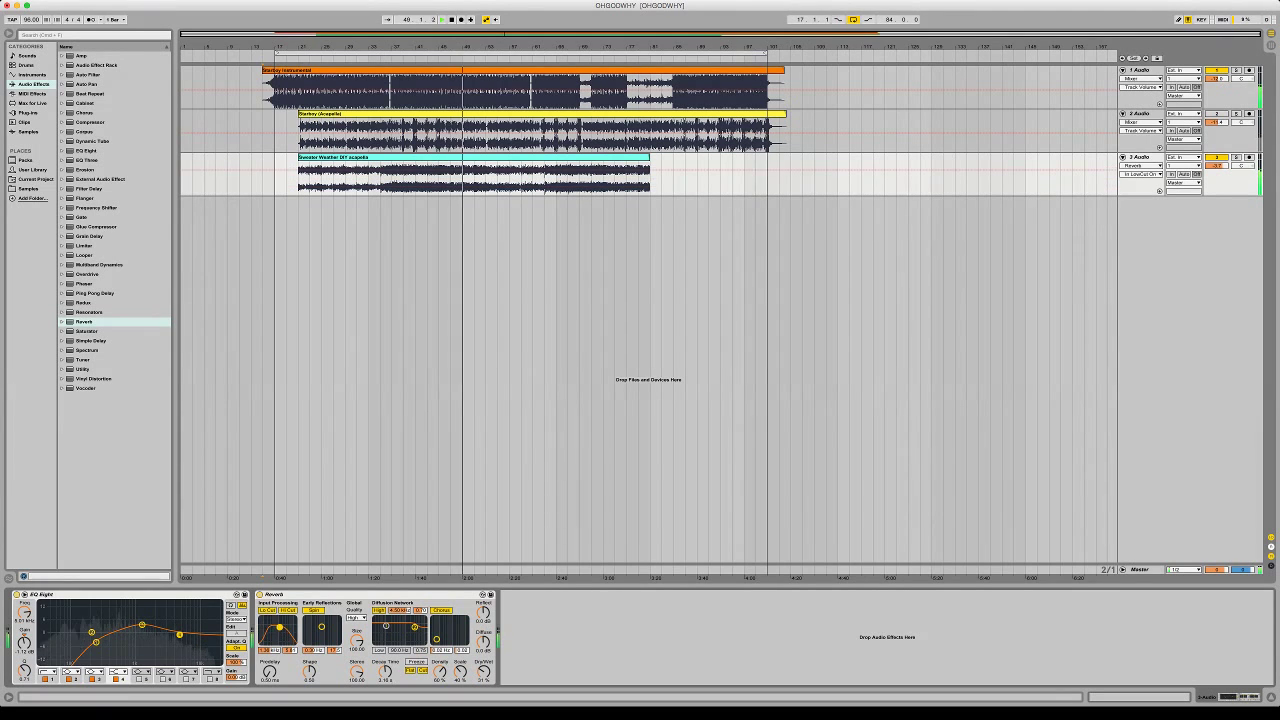
Lower the Sweater Weather track's volume and move its EQ Eight low cut to a higher frequency
left_click_drag(1216, 166, 1216, 176)
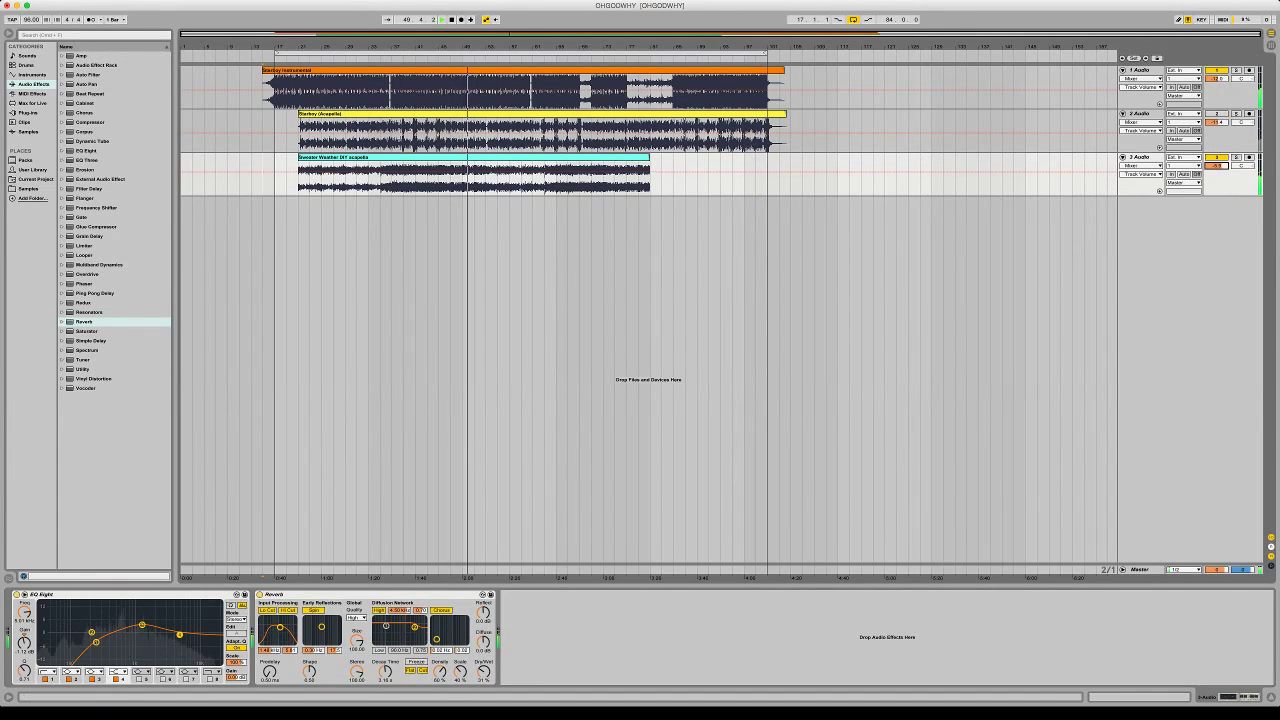
left_click_drag(96, 642, 100, 642)
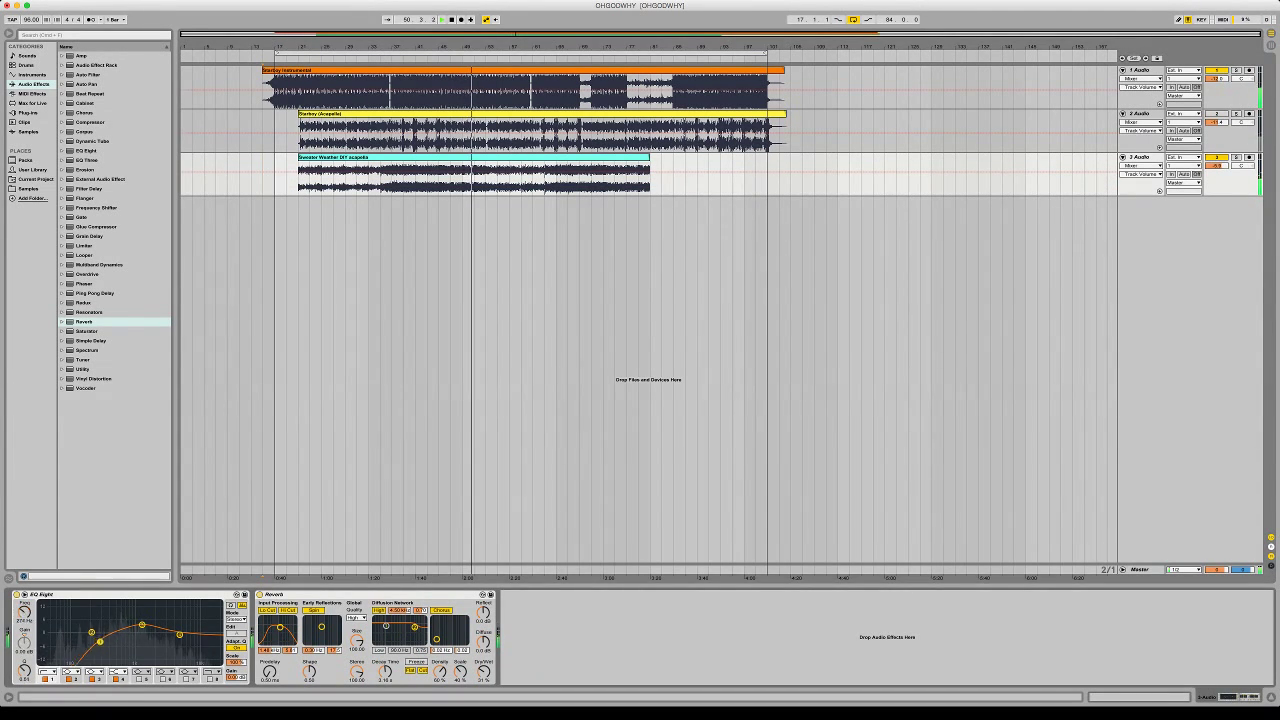
left_click(180, 635)
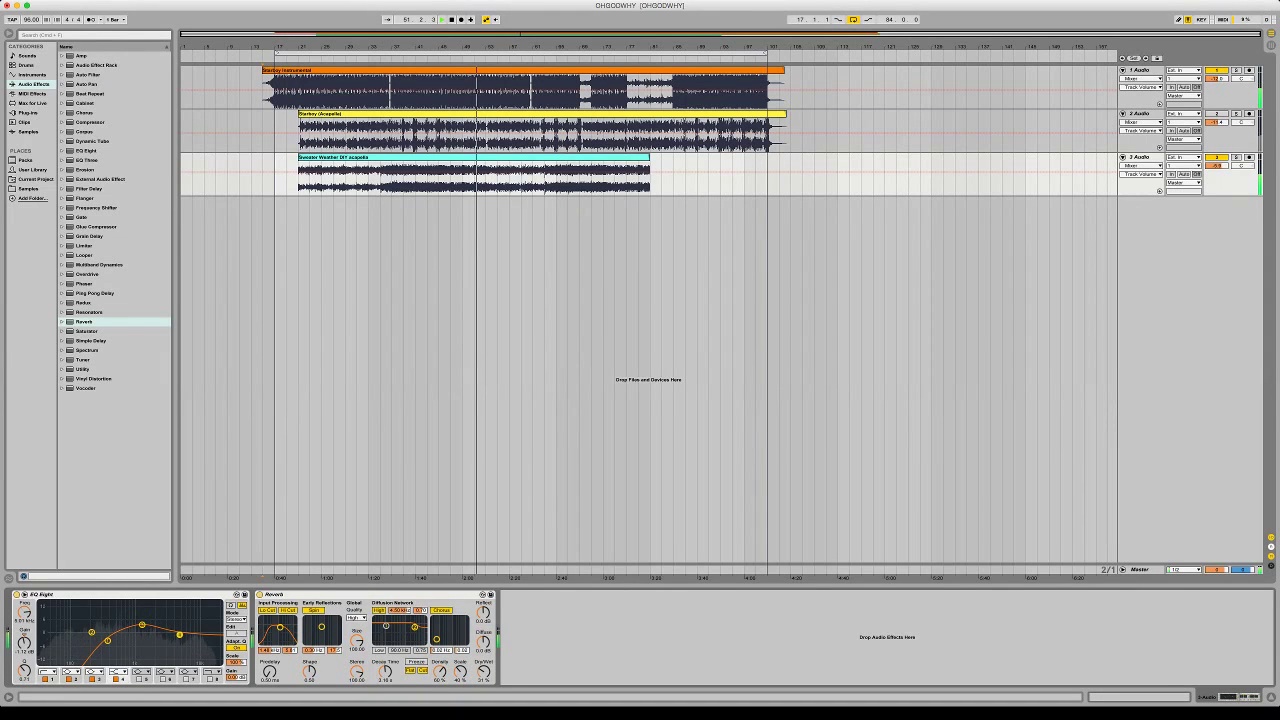
Transpose the Sweater Weather DIY acapella by 1 st and insert a fourth audio track
left_click(400, 157)
double_click(400, 157)
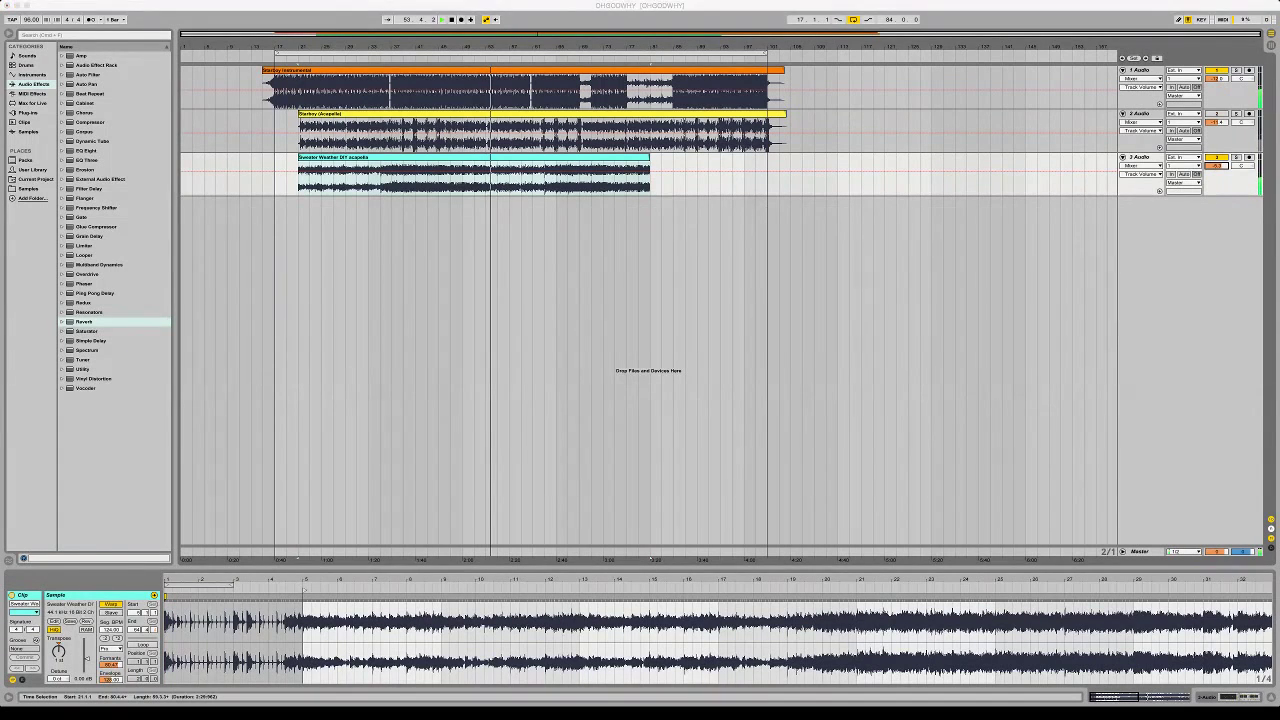
key("super+t")
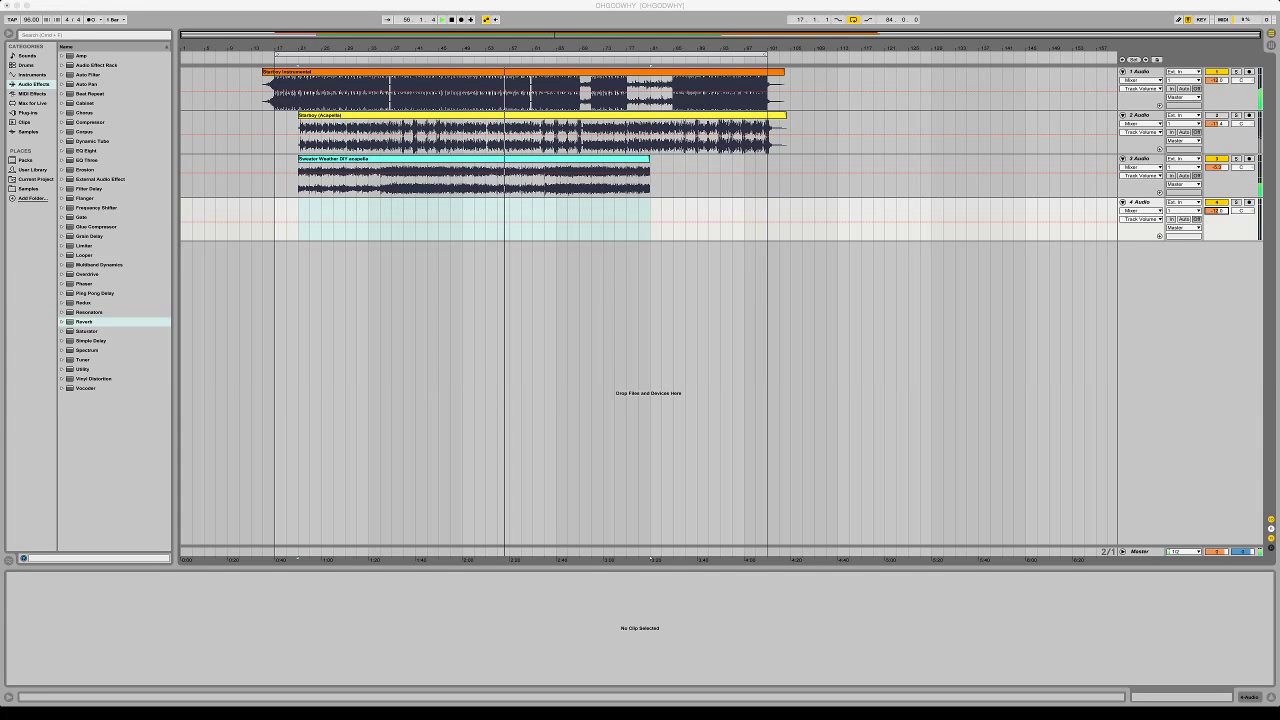
Replace the Sweater Weather DIY clip on the third track with the other Sweater Weather (Acapella) file, starting at bar 21
left_click(649, 159)
key("Up")
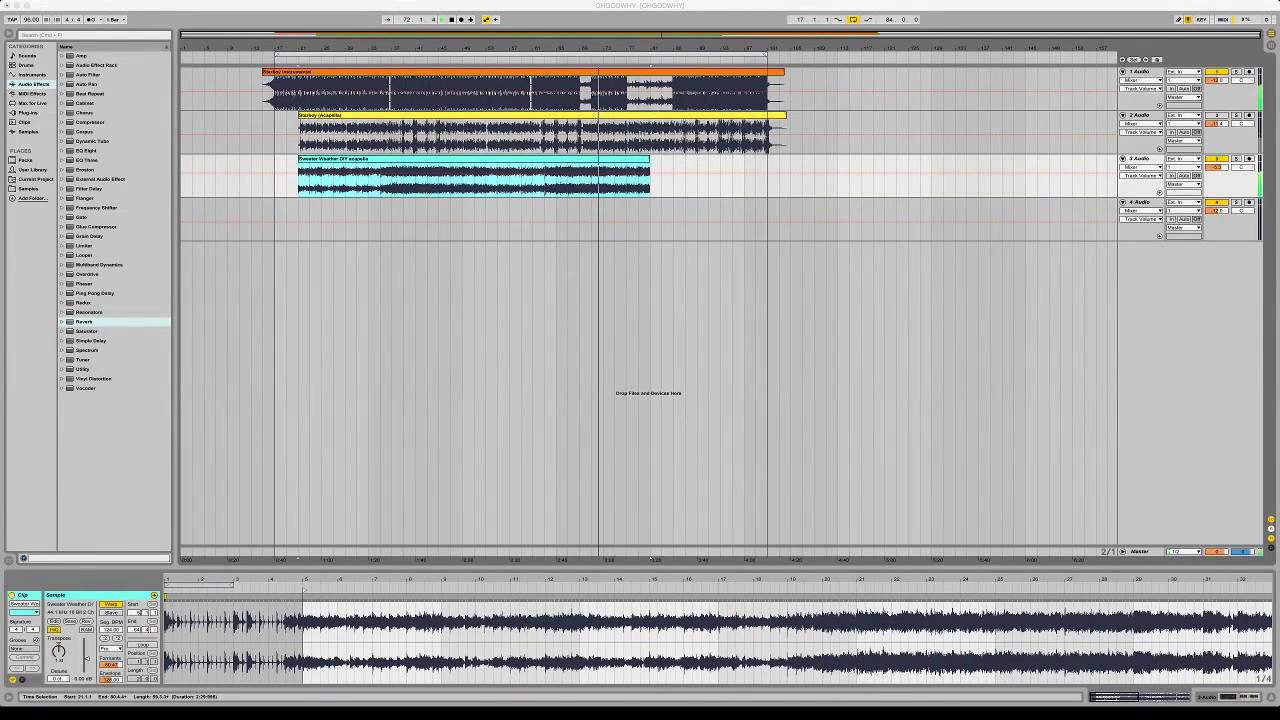
key("super+Tab")
key("Delete")
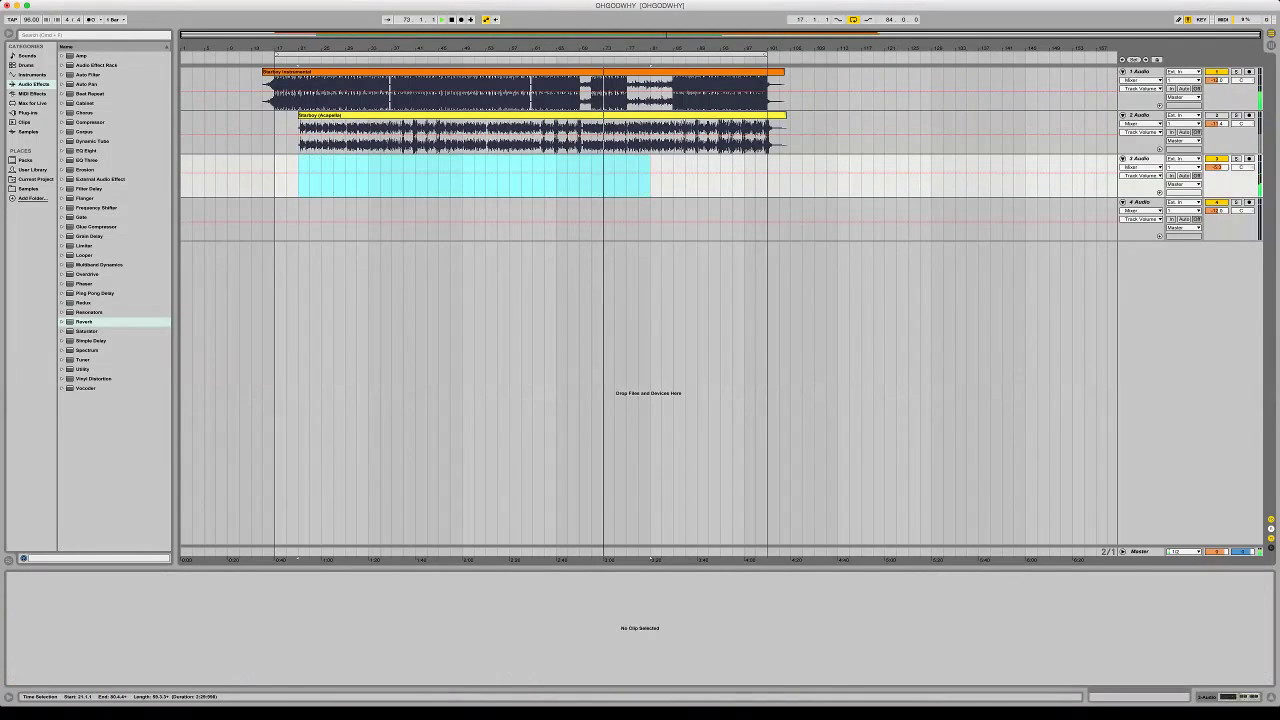
key("super+Tab")
left_click_drag(332, 176, 299, 176)
key("space")
key("space")
Set the song tempo to 107 BPM and the new Sweater Weather acapella's warp mode to Complex Pro
left_click_drag(59, 651, 59, 656)
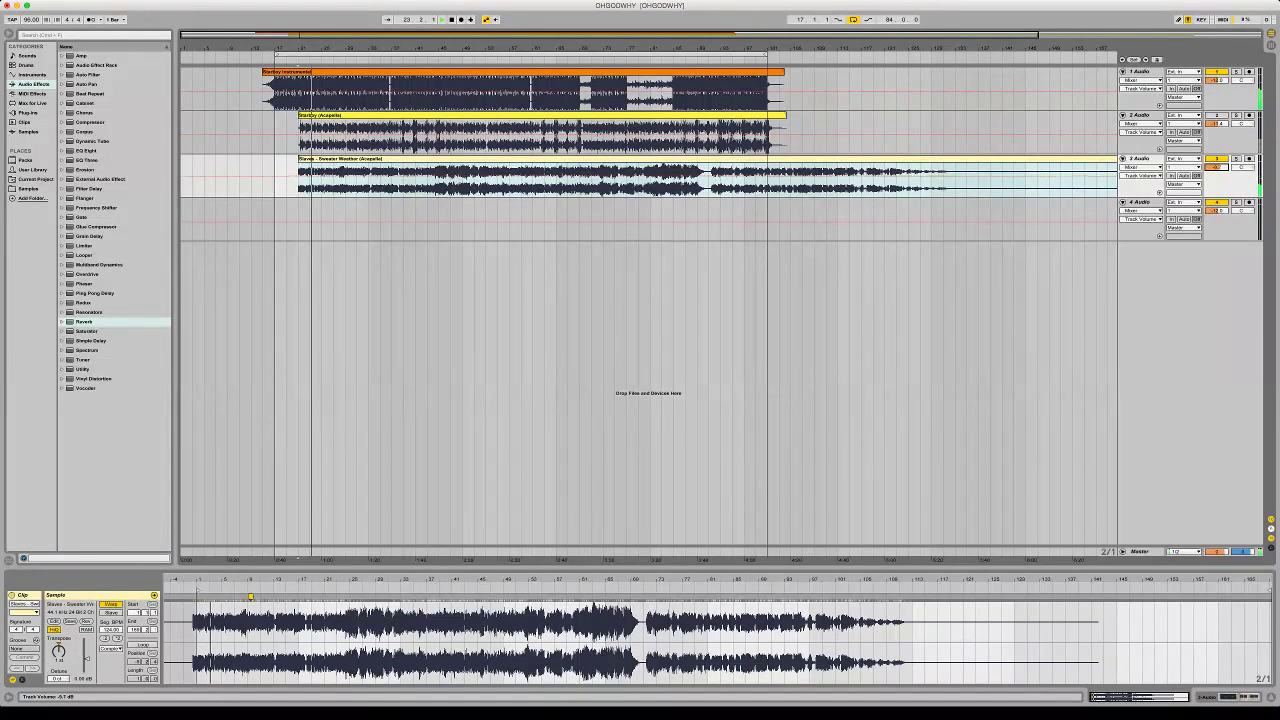
left_click_drag(31, 19, 31, 8)
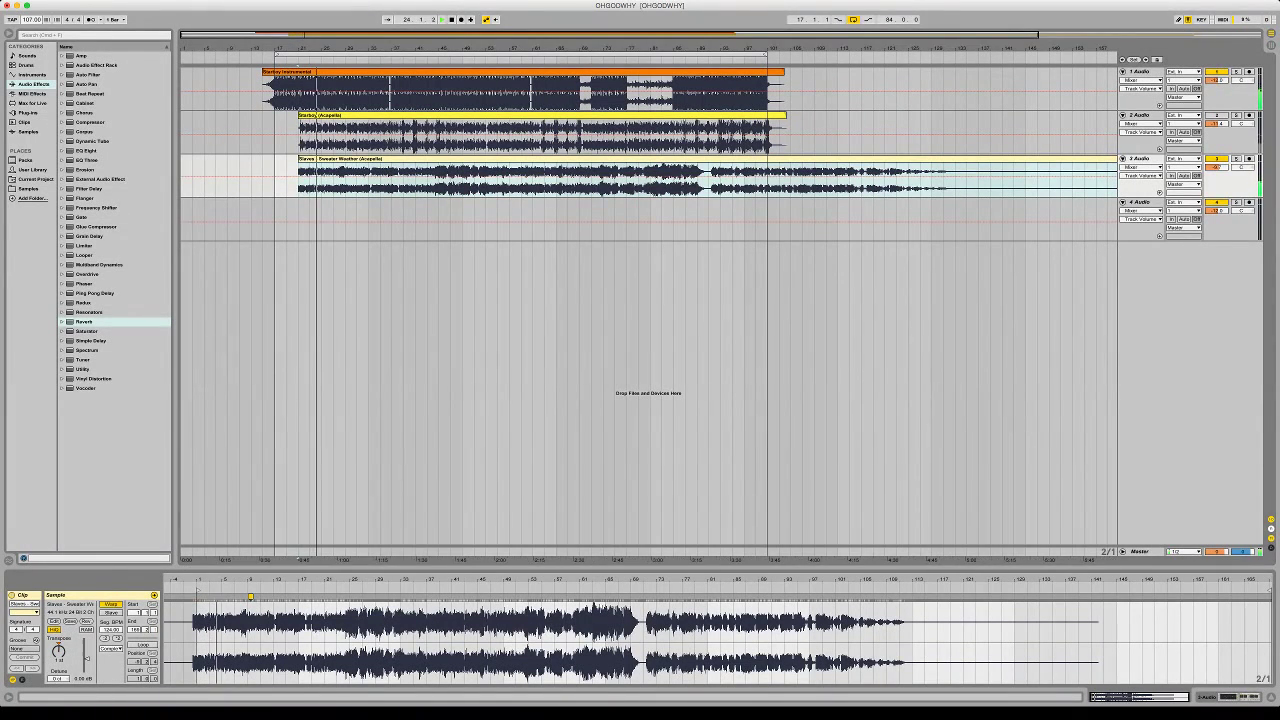
left_click(110, 649)
left_click(110, 662)
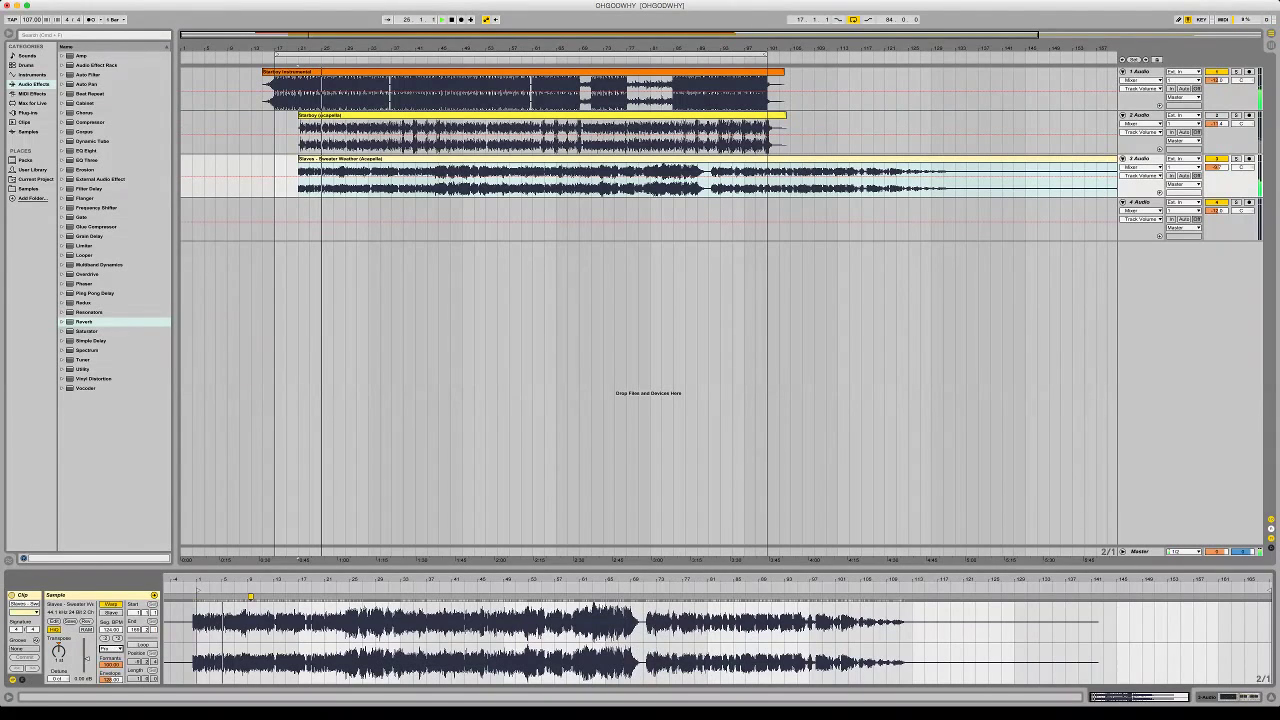
Extend the start of the Sweater Weather acapella back to bar 17 and restart playback
left_click_drag(299, 159, 275, 159)
key("space")
key("space")
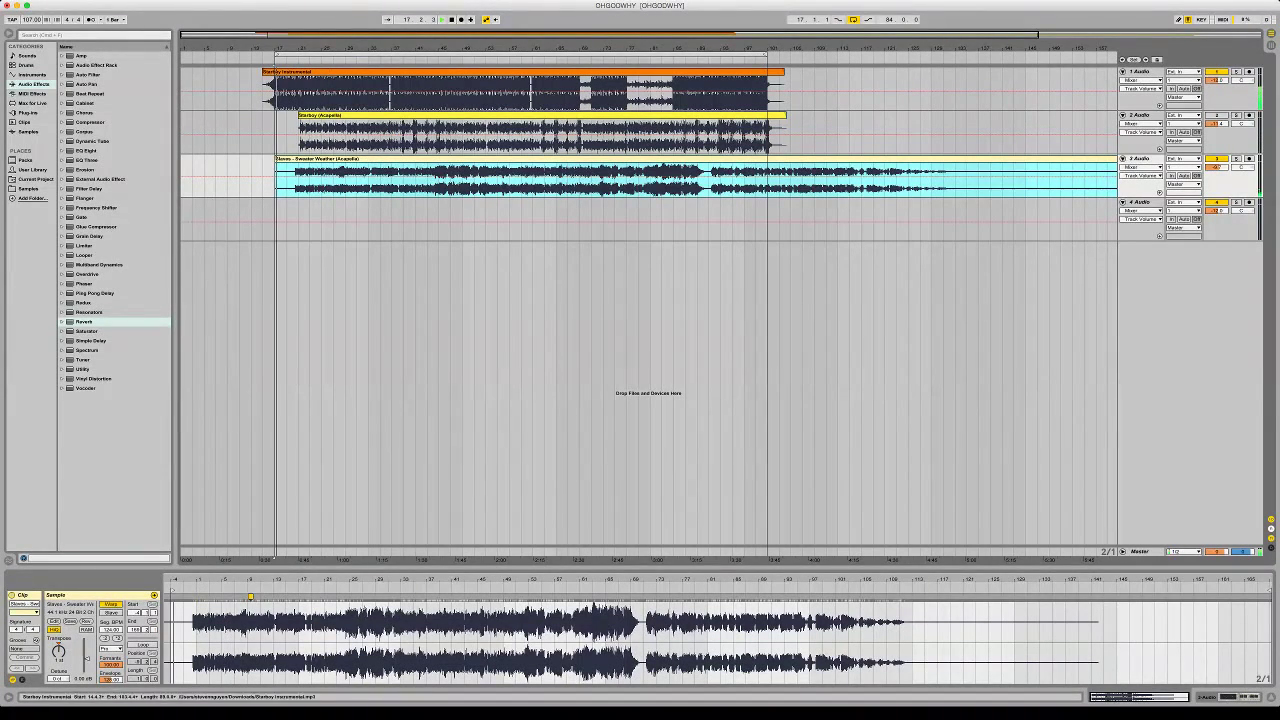
Set the song tempo to 100 BPM
left_click_drag(31, 19, 31, 27)
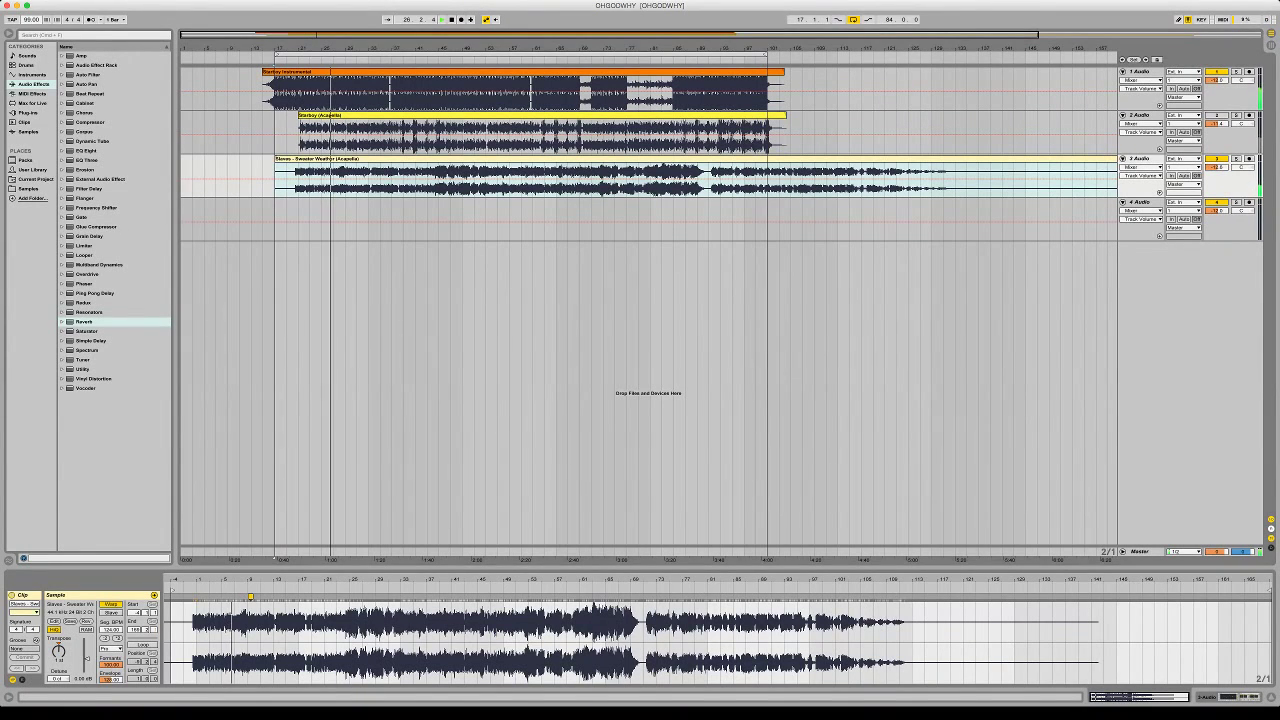
type("0")
key("Return")
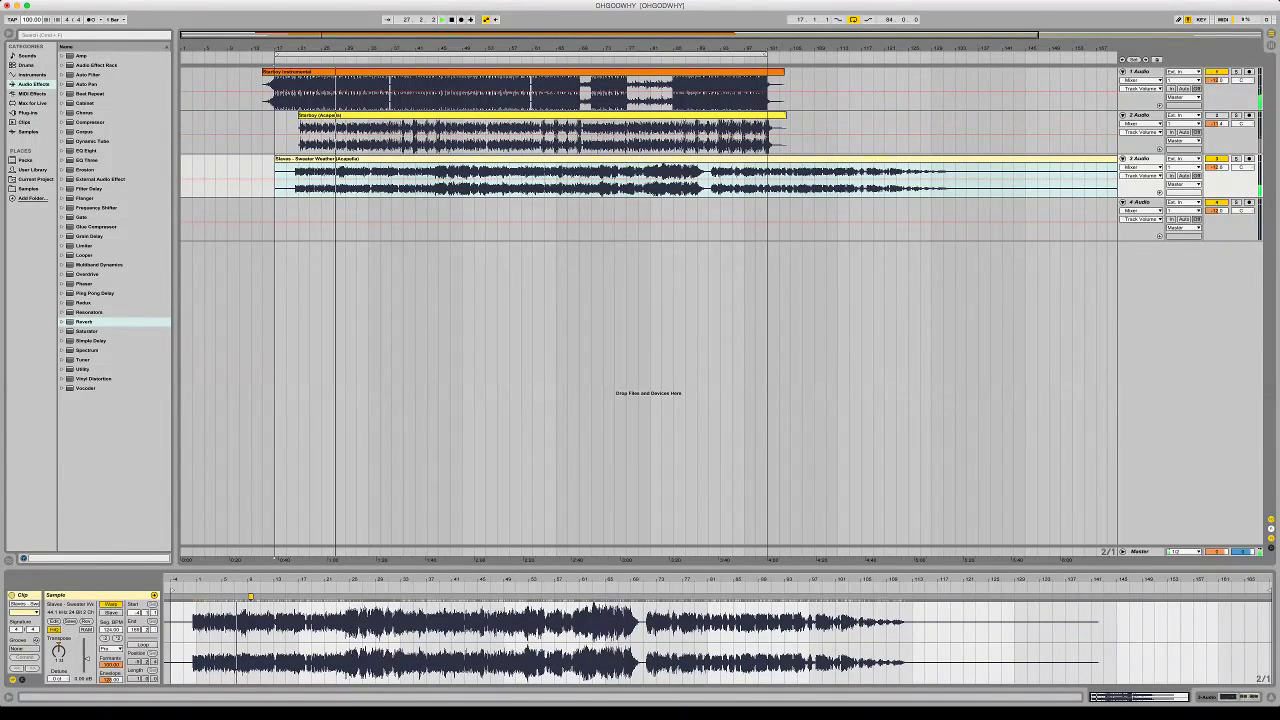
Add an EQ Eight to the Starboy instrumental track and cut the midrange at about 700 Hz with band 3
left_click_drag(87, 151, 300, 92)
left_click_drag(135, 632, 127, 641)
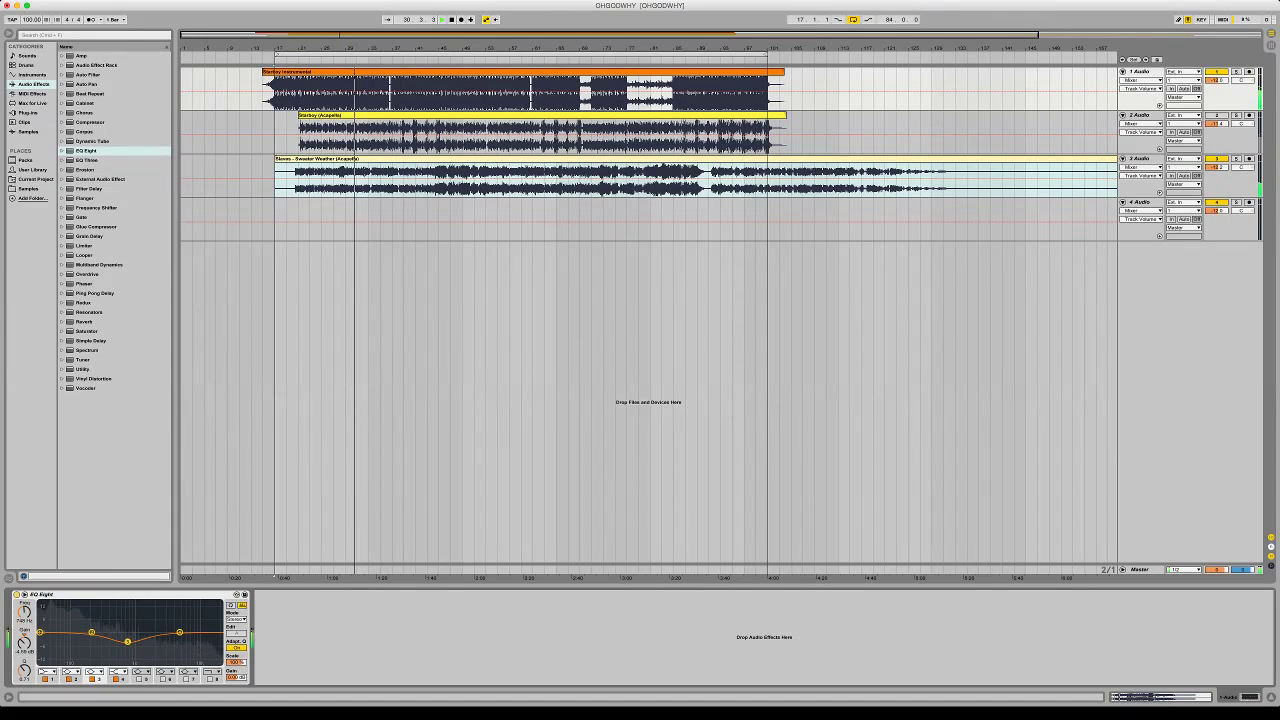
left_click_drag(128, 642, 126, 643)
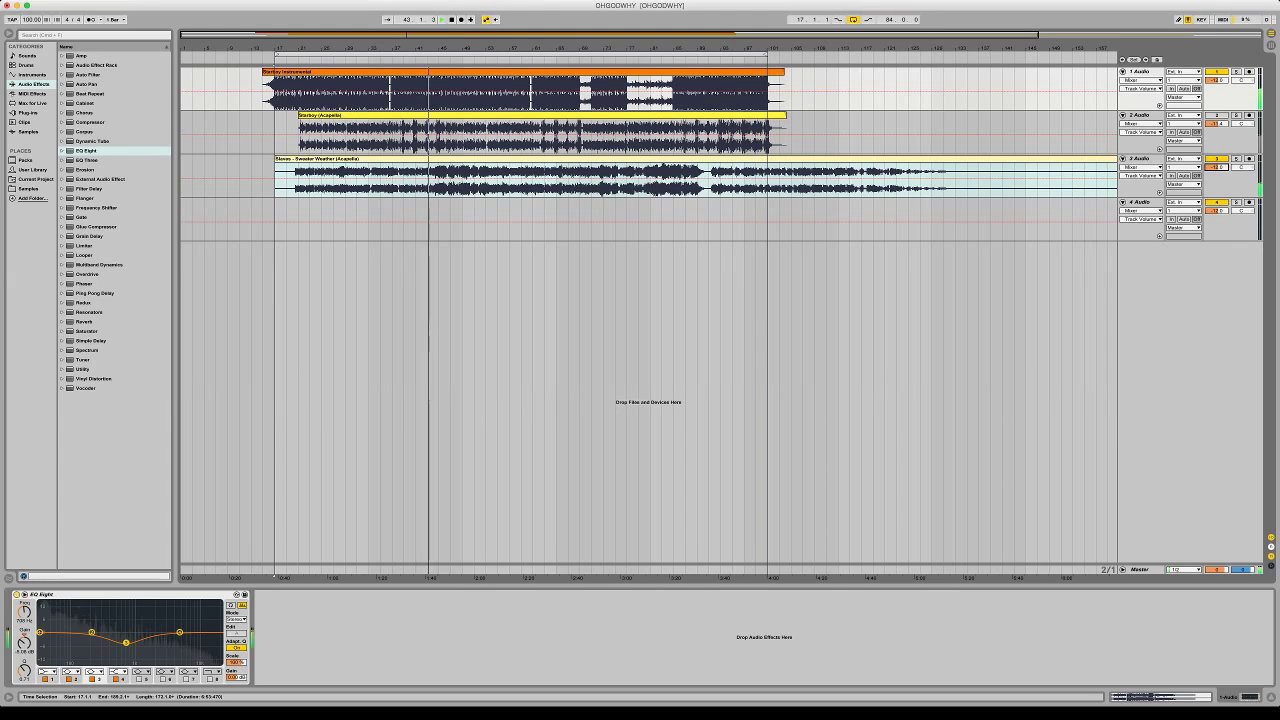
Reduce the reverb's dry/wet on the Sweater Weather track to 15% and lower the track's volume
left_click(369, 180)
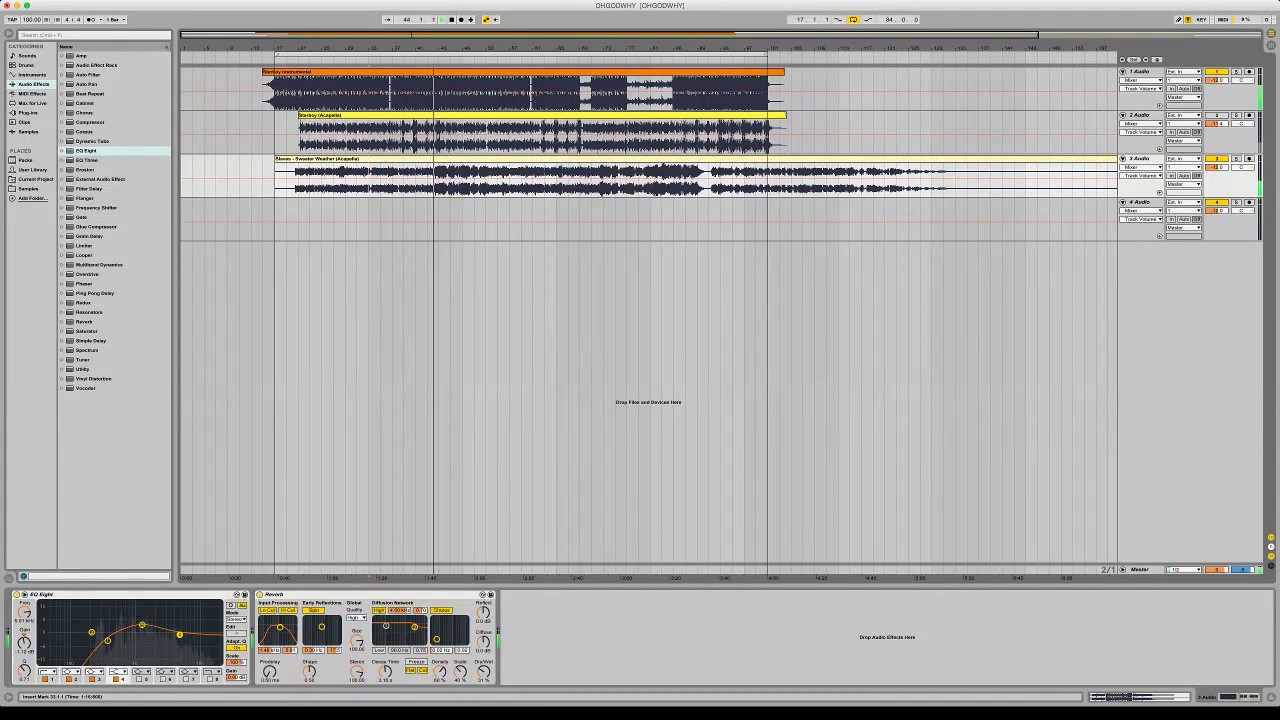
left_click_drag(483, 672, 483, 688)
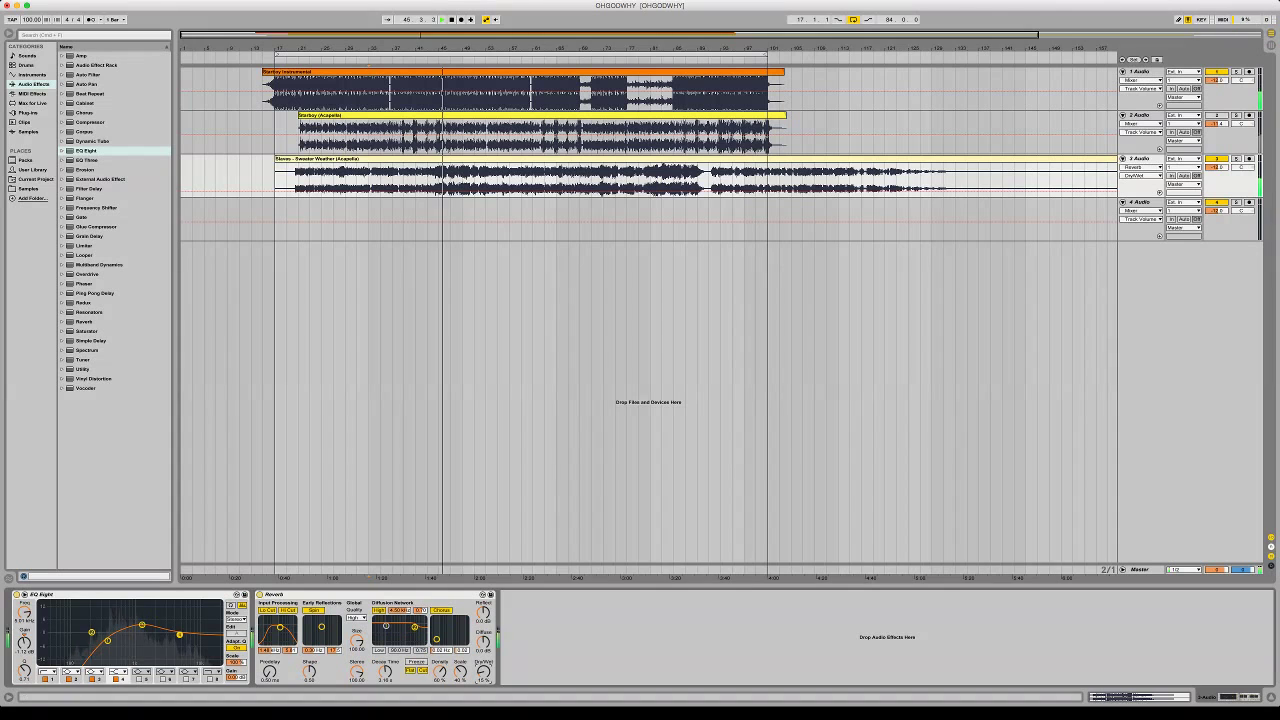
left_click_drag(1216, 167, 1216, 173)
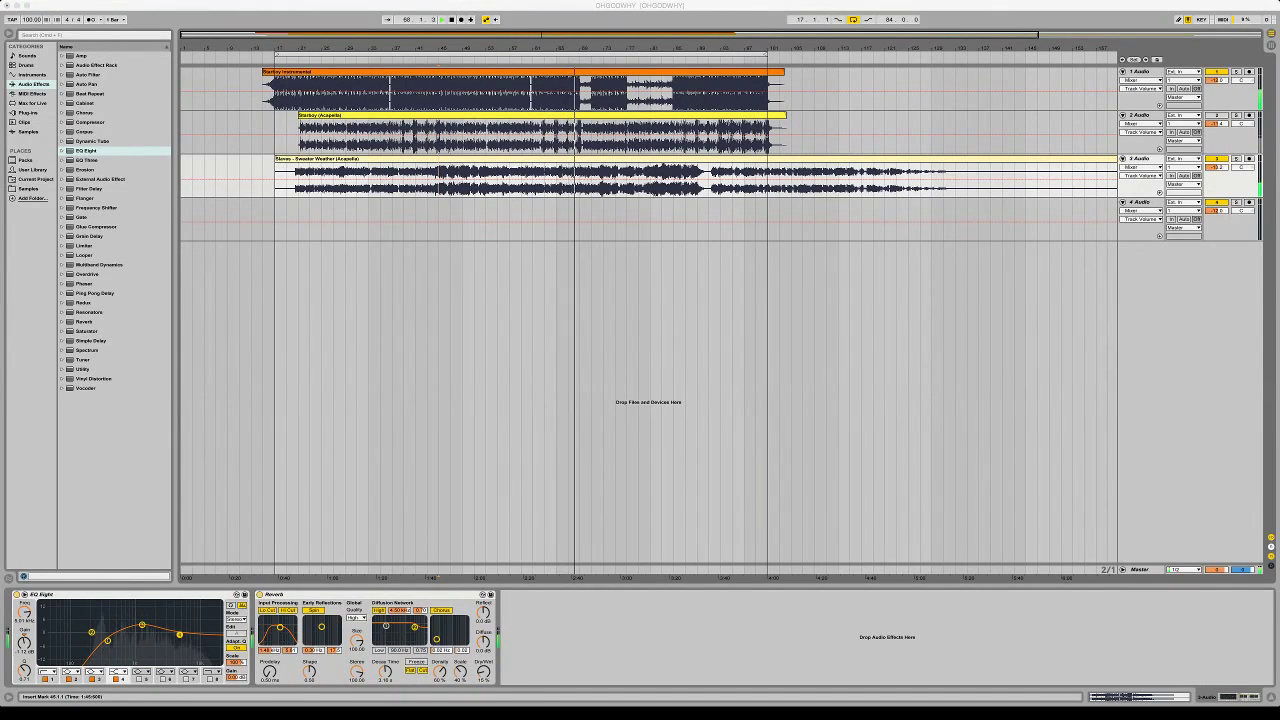
Add the vocals.ogg clip to the fourth track, starting at bar 21
left_click_drag(308, 218, 298, 218)
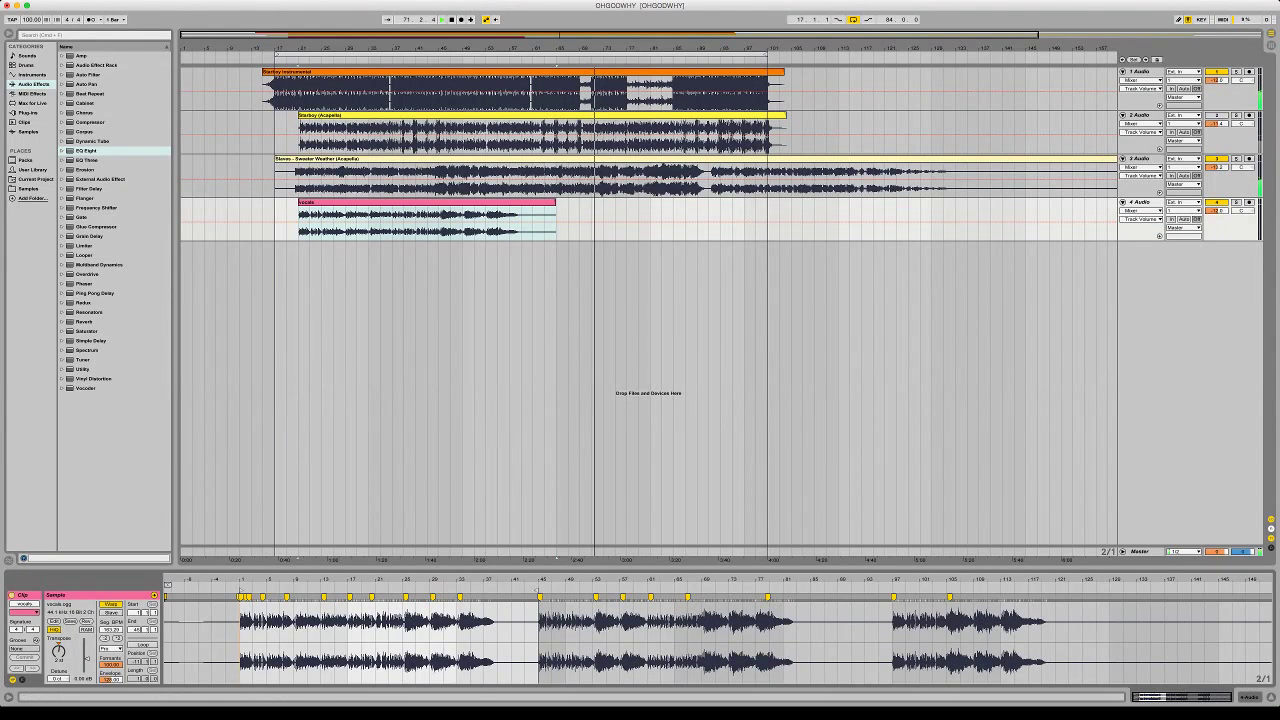
Delete the Sweater Weather acapella track and play the instrumental with the vocals clip
left_click(1141, 159)
key("Delete")
key("space")
key("space")
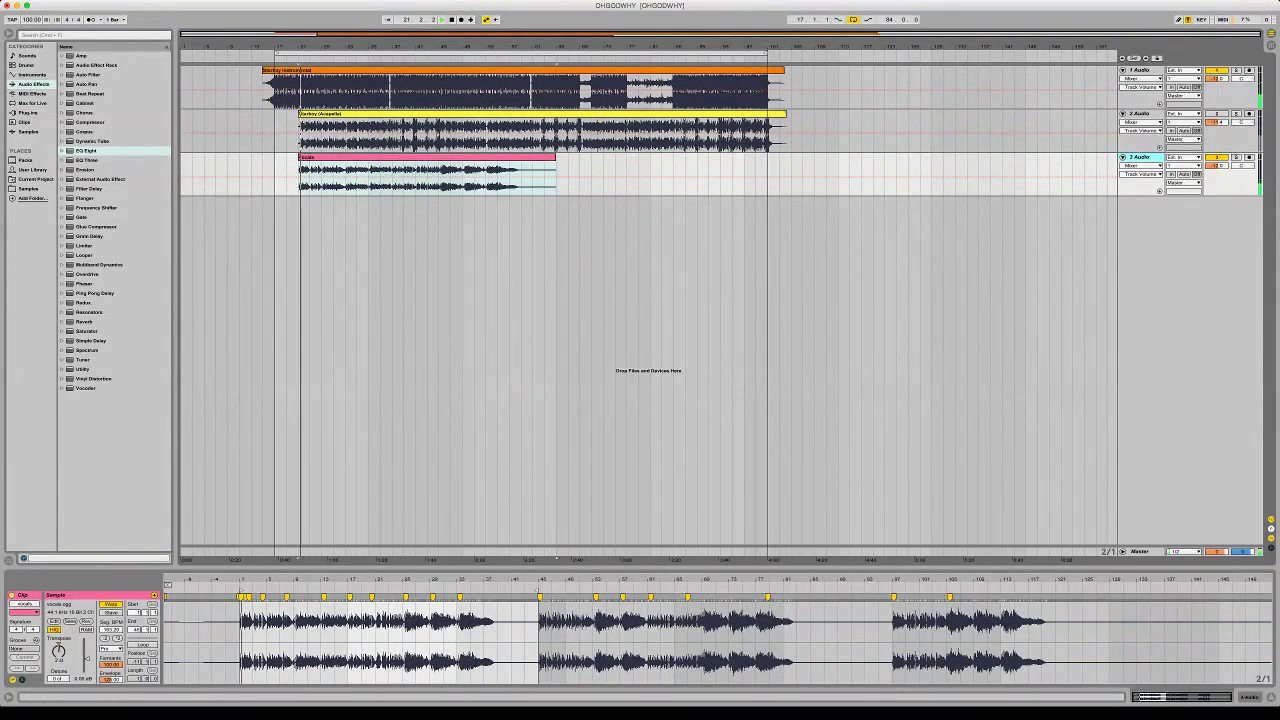
Halve the vocals clip's segment BPM and lower the song tempo to 90 BPM
left_click_drag(242, 580, 242, 665)
key("space")
key("space")
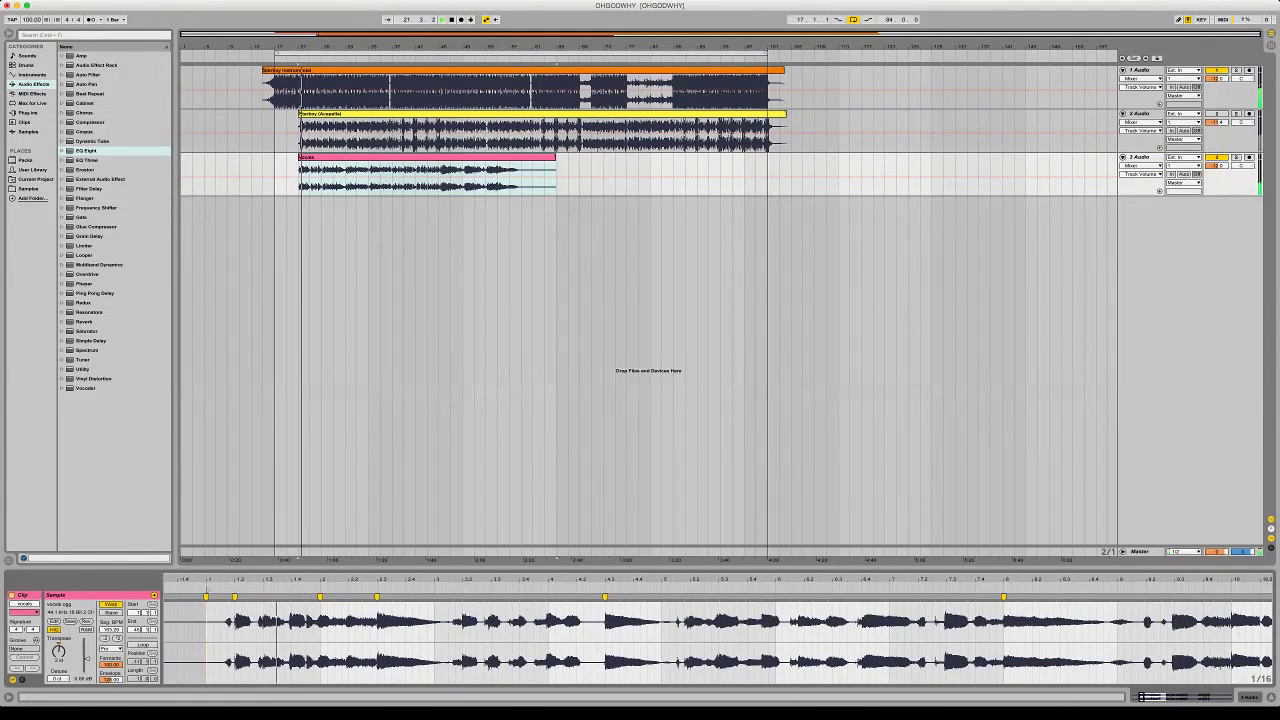
left_click(104, 637)
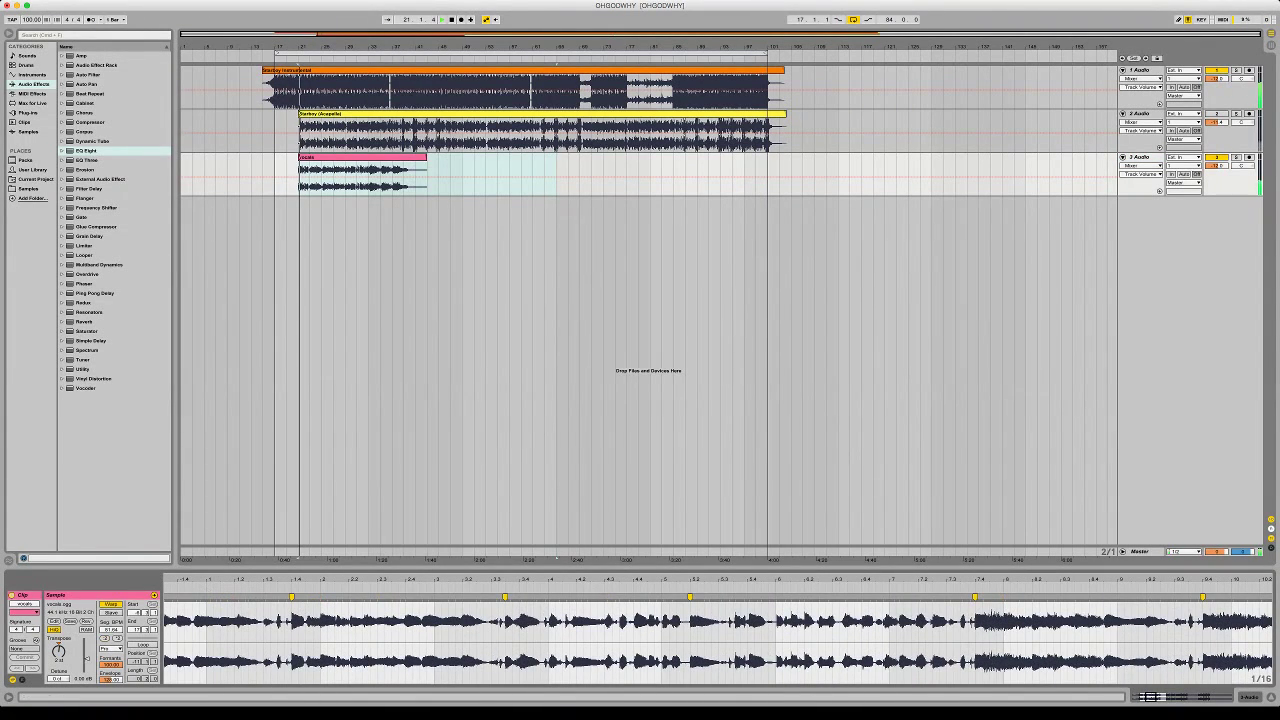
left_click_drag(32, 19, 32, 36)
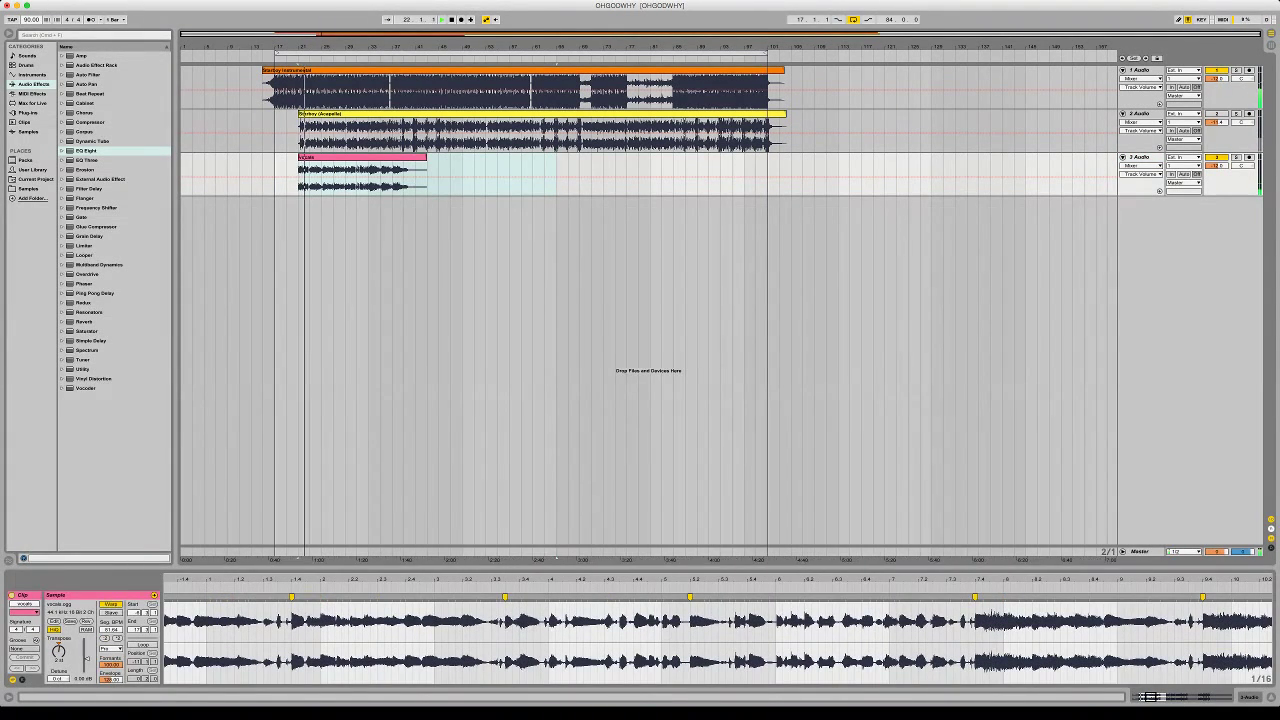
left_click_drag(300, 580, 300, 480)
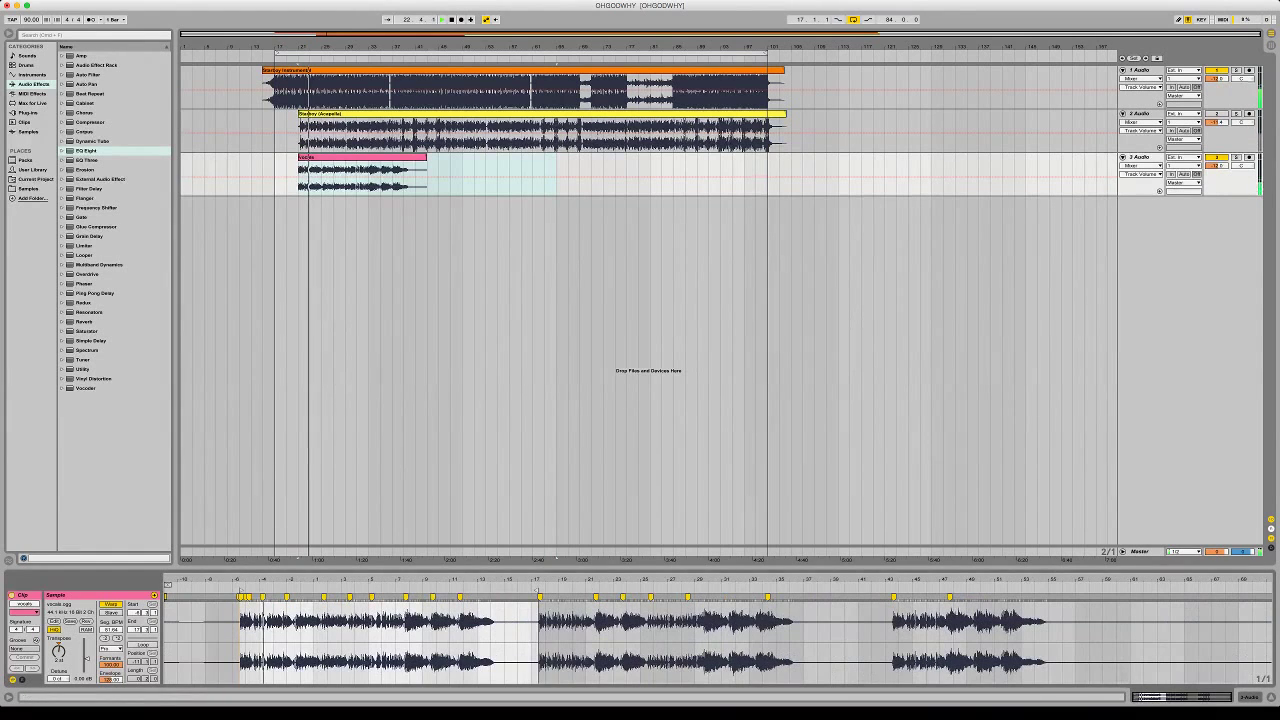
Transpose the vocals clip to -1 semitone and play it against the Starboy instrumental
left_click_drag(58, 651, 58, 660)
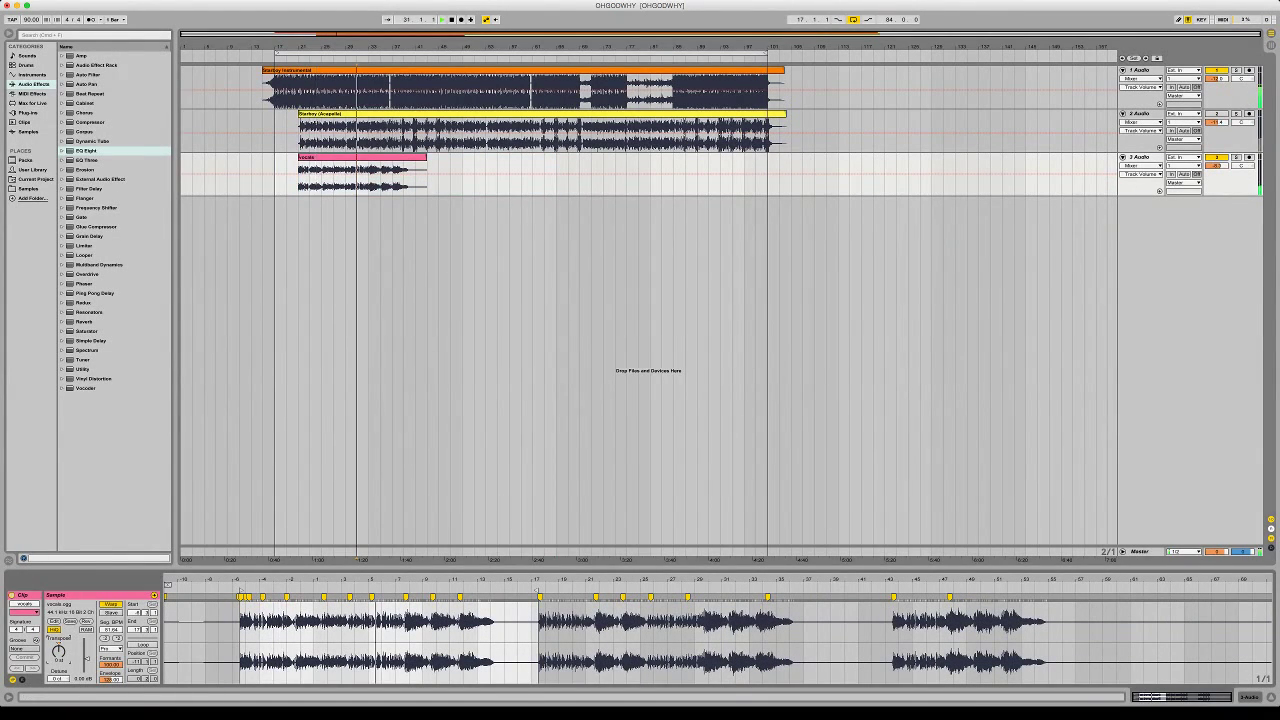
key("space")
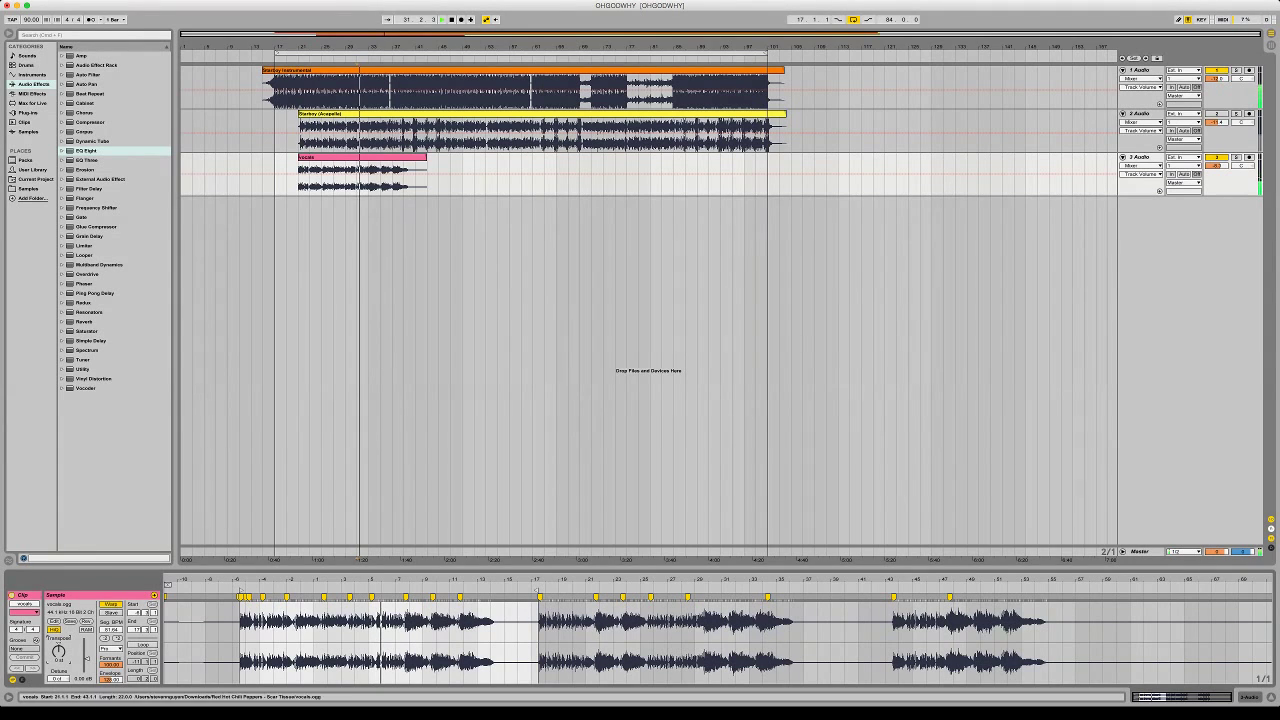
left_click(350, 157)
key("space")
key("space")
left_click_drag(58, 651, 58, 655)
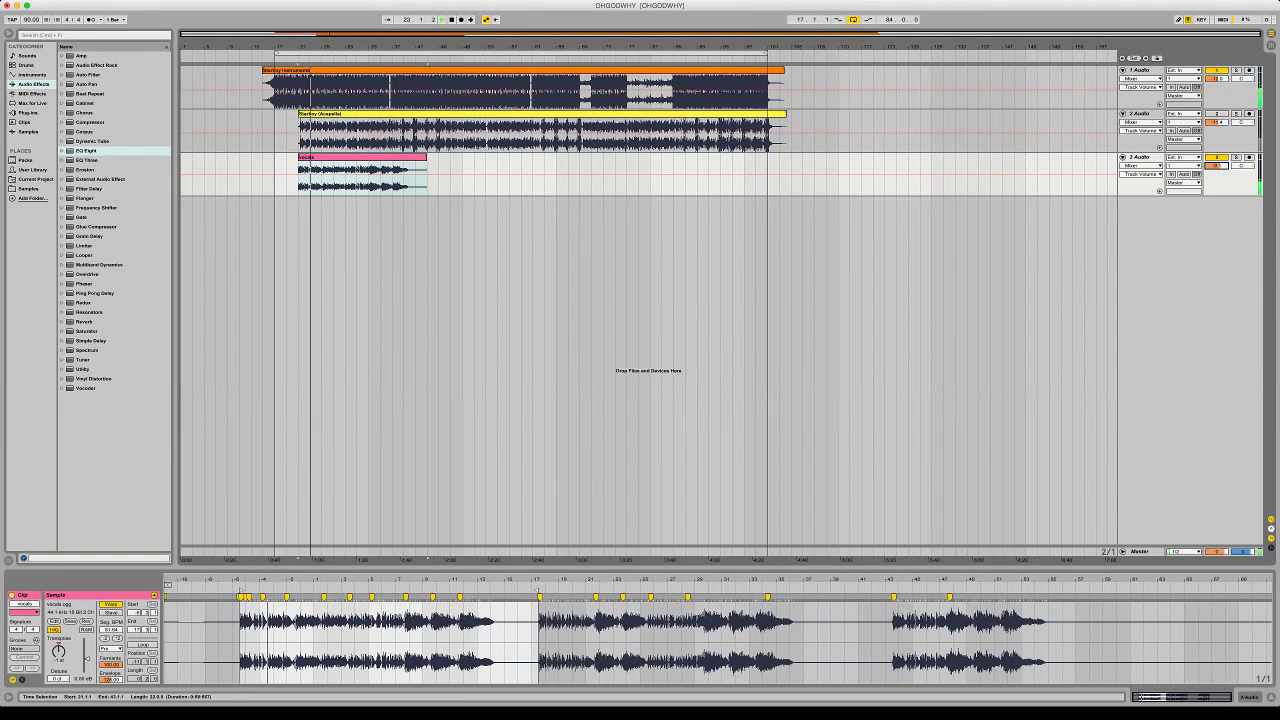
Add an EQ Eight to the vocals track and dip the high frequencies with band 3
double_click(86, 151)
left_click_drag(136, 632, 194, 645)
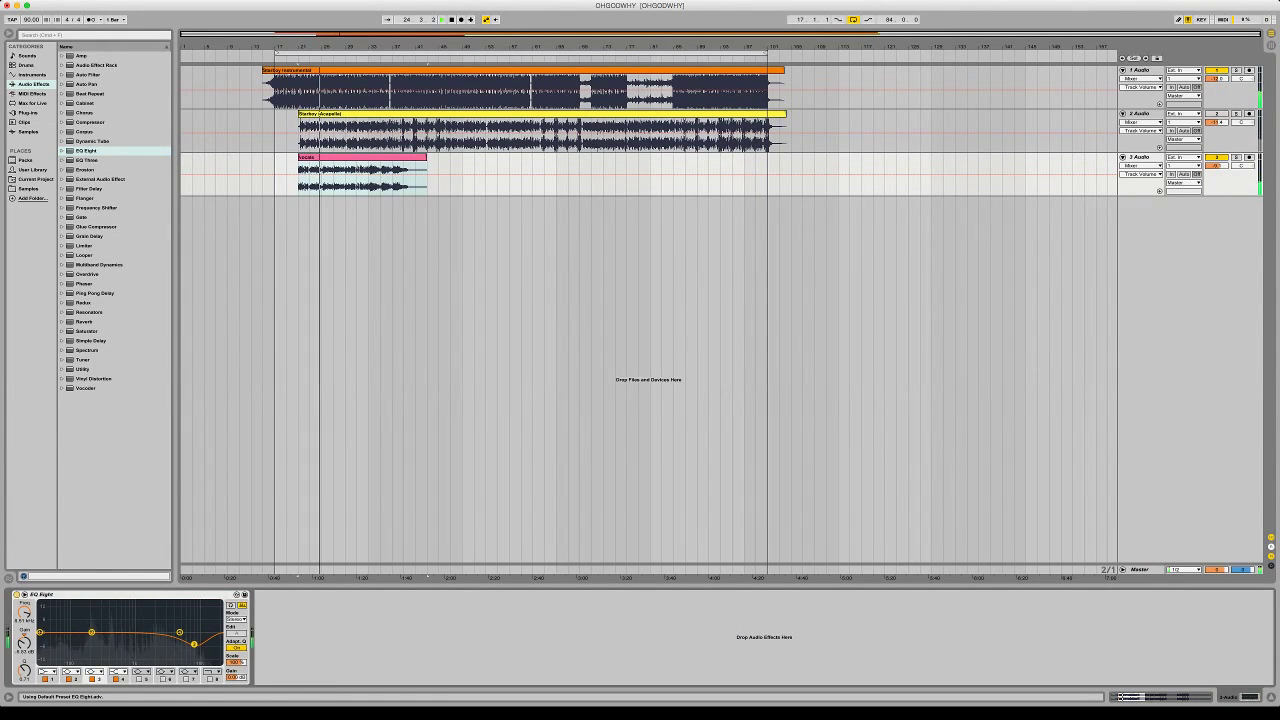
Adjust the vocals clip's transposition to fit the key of the Starboy instrumental
double_click(356, 157)
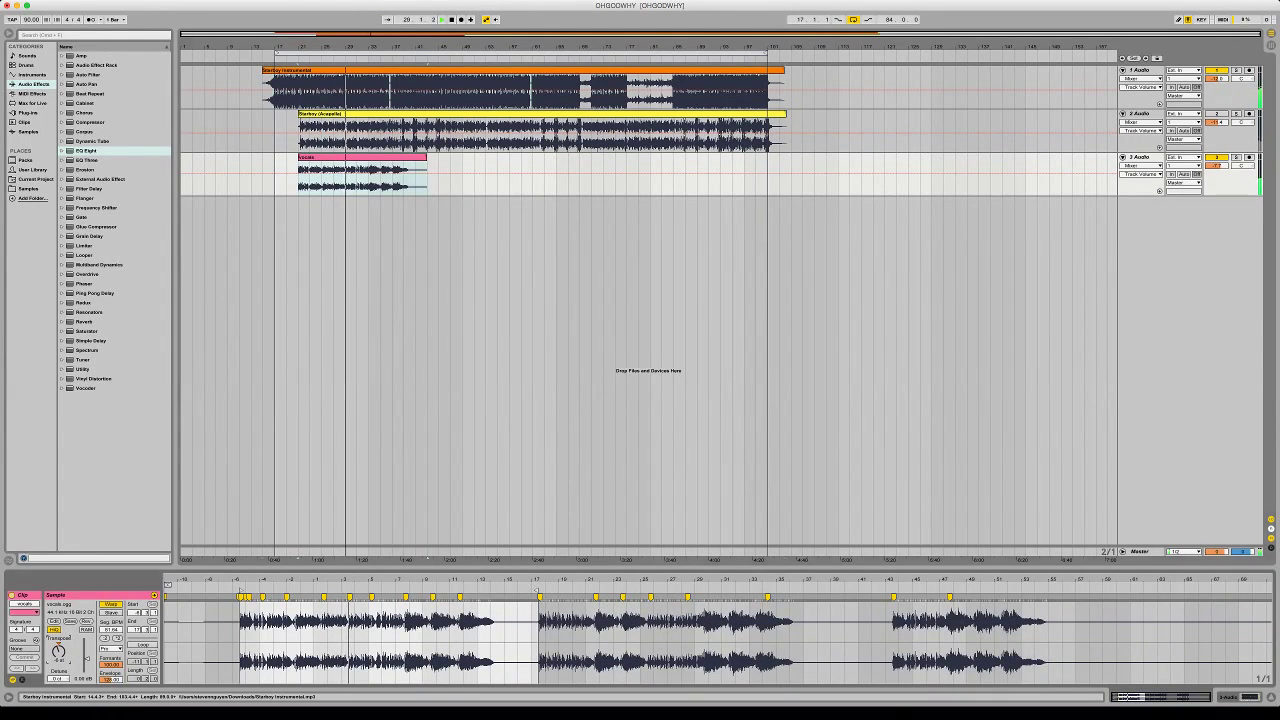
left_click(400, 70)
double_click(365, 157)
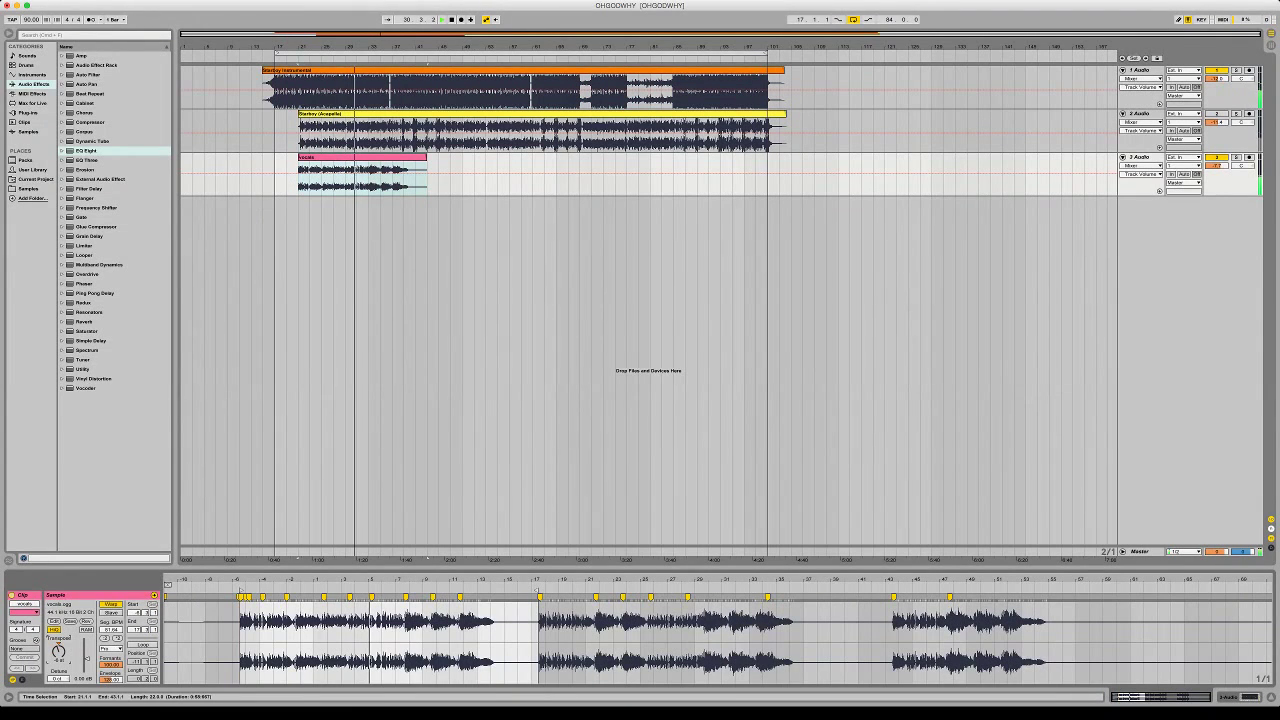
key("super+a")
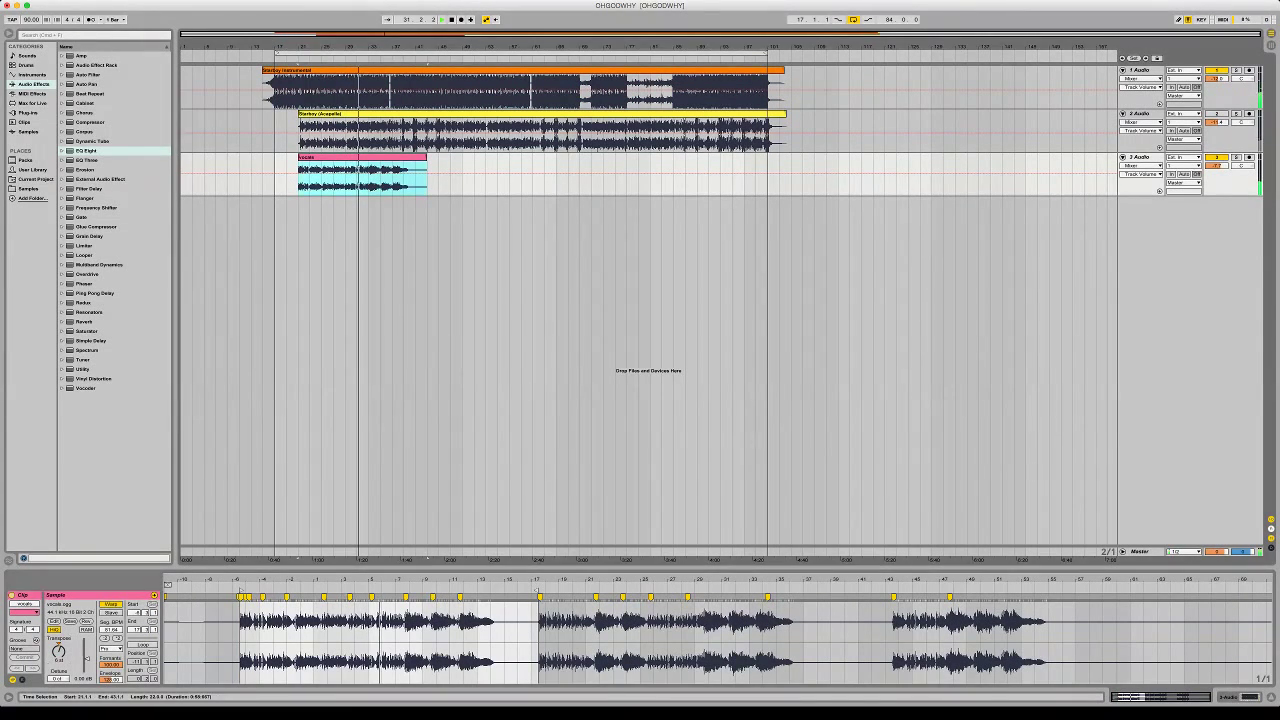
left_click(58, 651)
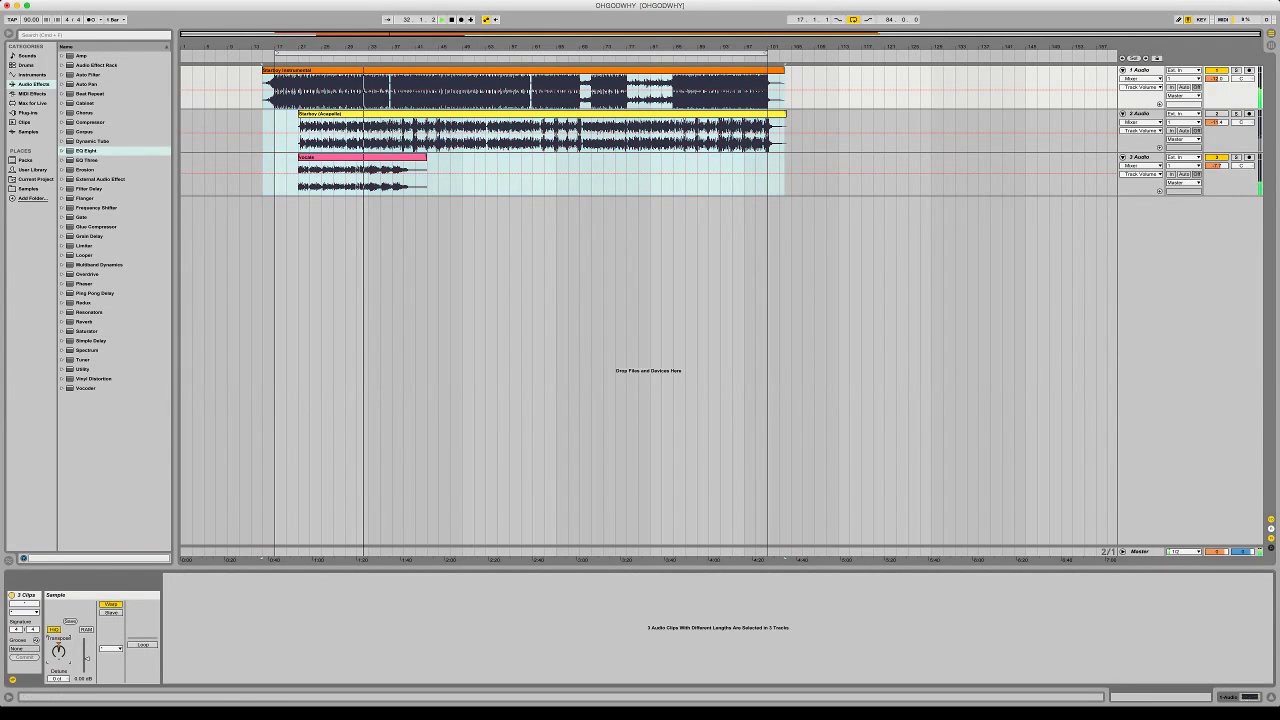
left_click(345, 181)
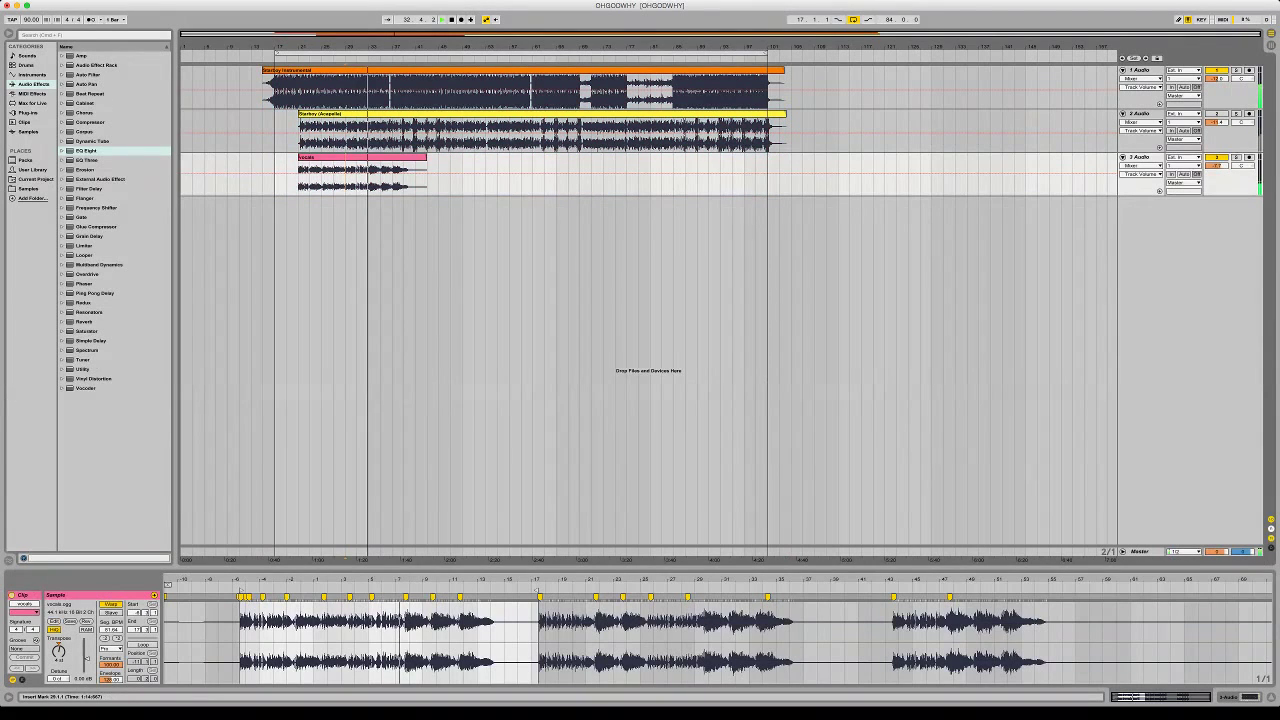
left_click(367, 157)
key("super+a")
left_click(58, 651)
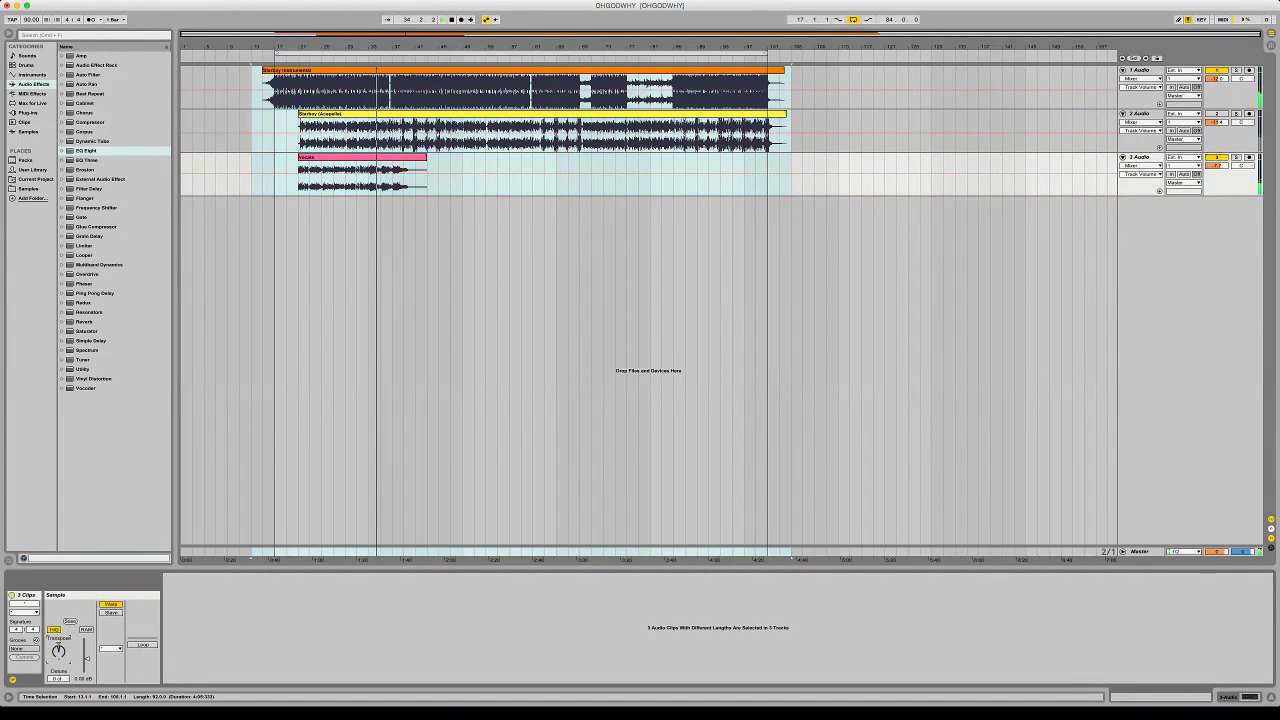
Extend the end of the vocals clip to about bar 96 to include the remaining vocal sections
left_click(390, 157)
left_click_drag(427, 157, 743, 157)
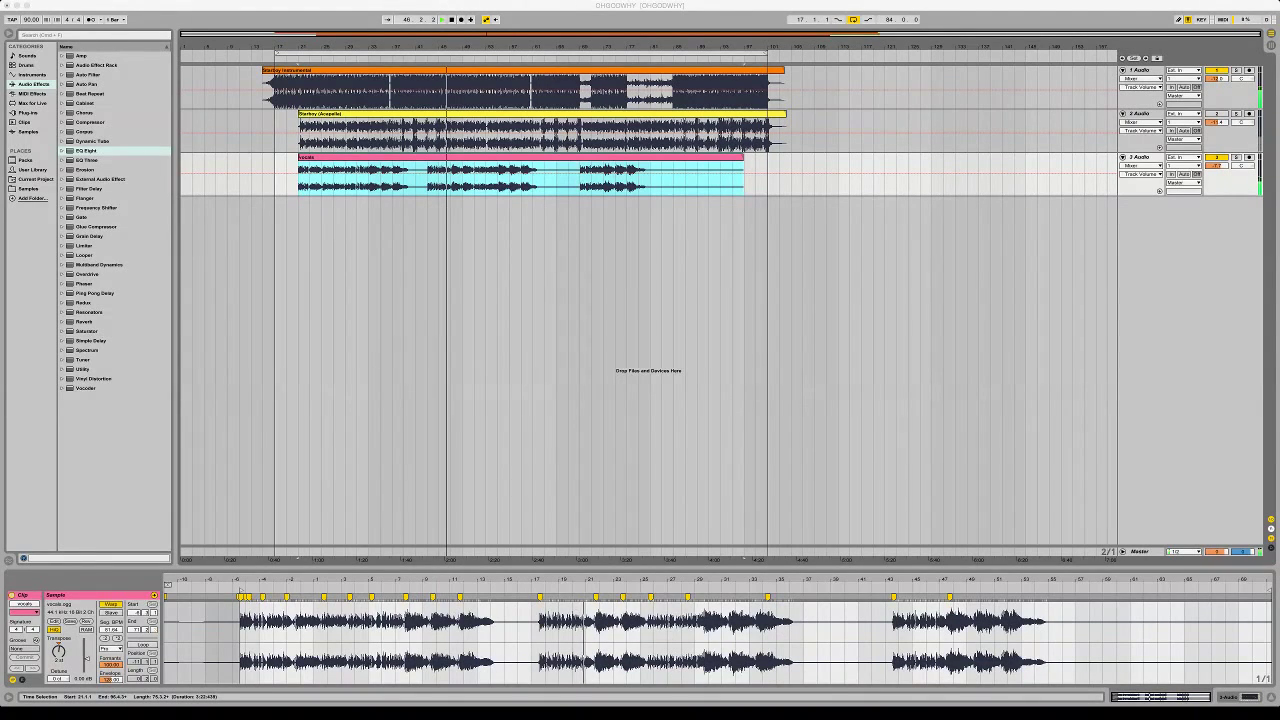
Place the Galantis - No Money instrumental on the first track at bar 21, turn off looping and delete the leftover Starboy instrumental pieces
left_click_drag(320, 200, 298, 92)
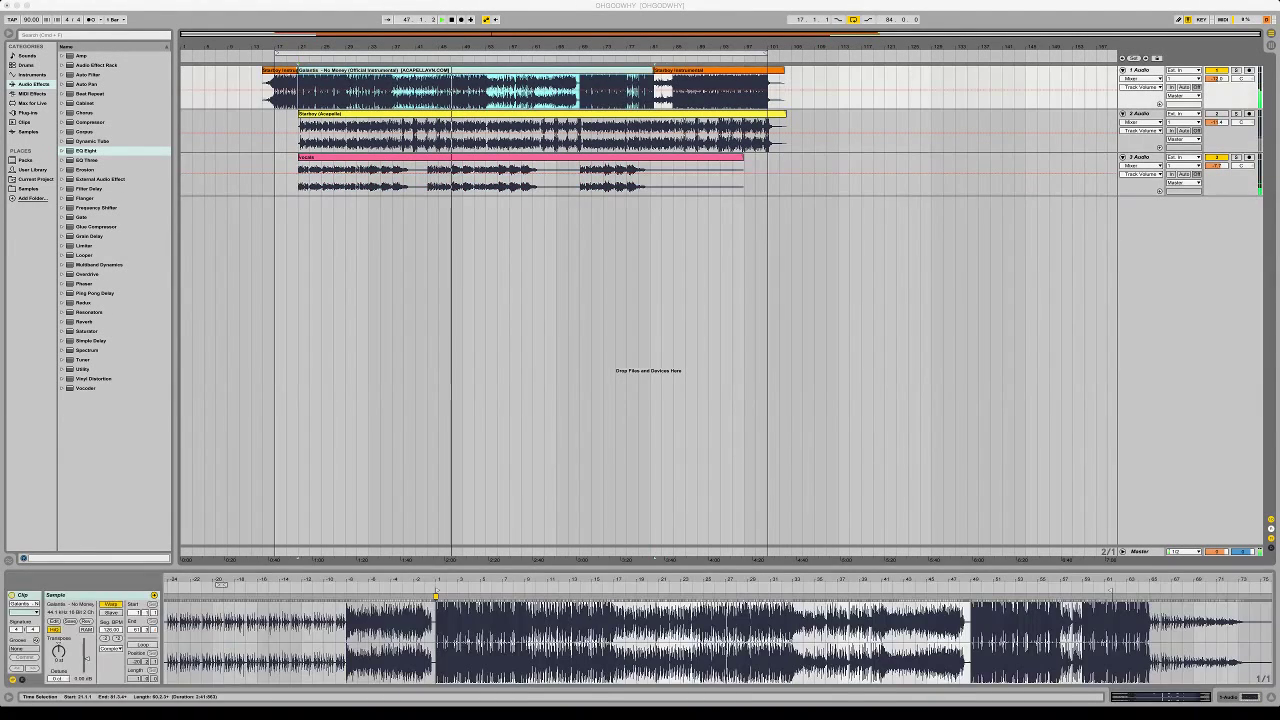
left_click(853, 19)
left_click(280, 70)
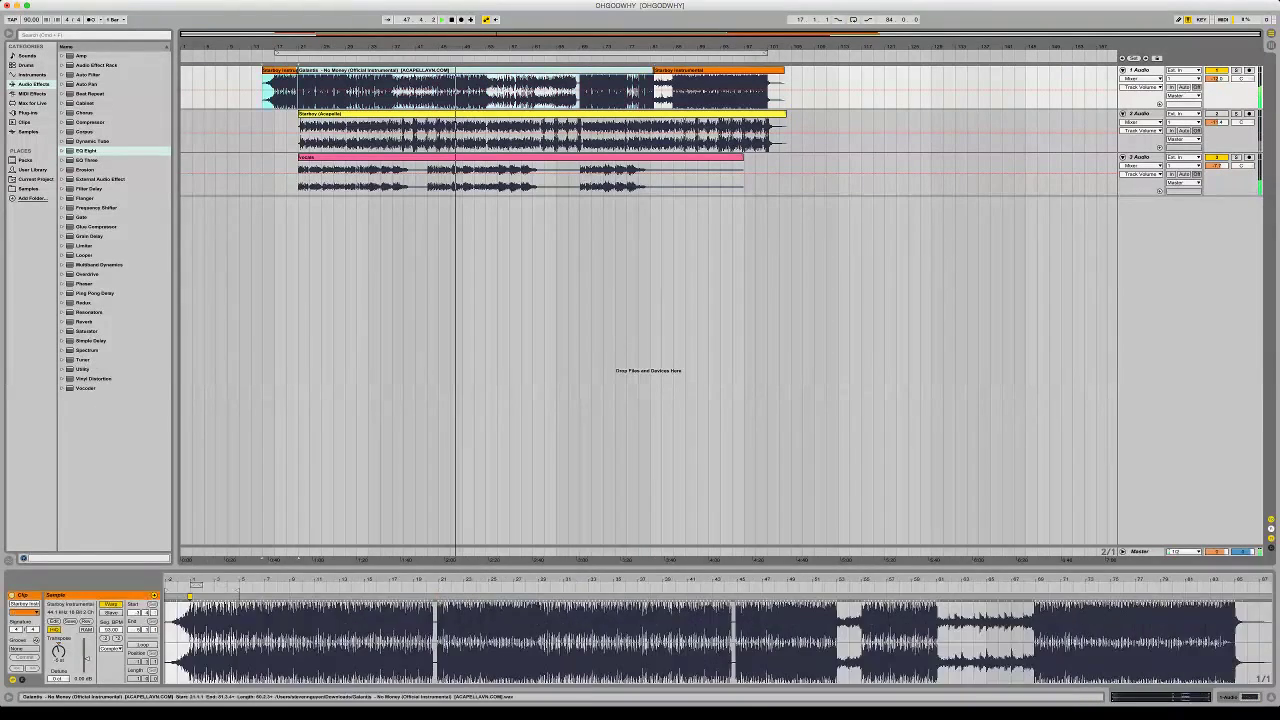
key("Delete")
left_click(700, 70)
key("Delete")
Move the No Money clip's start marker back to the beginning of the sample and play the result
left_click_drag(437, 590, 170, 590)
key("space")
key("space")
key("space")
key("space")
Set band 1 of the vocals track's EQ Eight to a low cut and raise its cutoff to just under 100 Hz
left_click(304, 157)
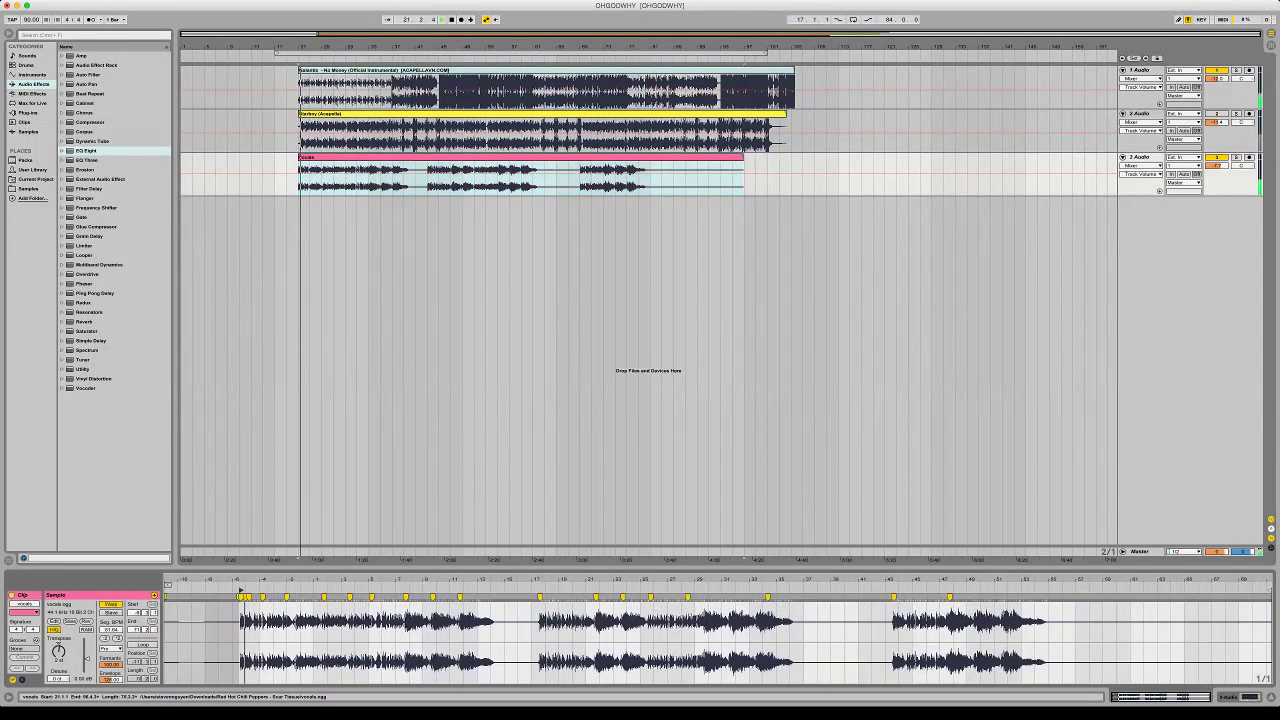
key("shift+Tab")
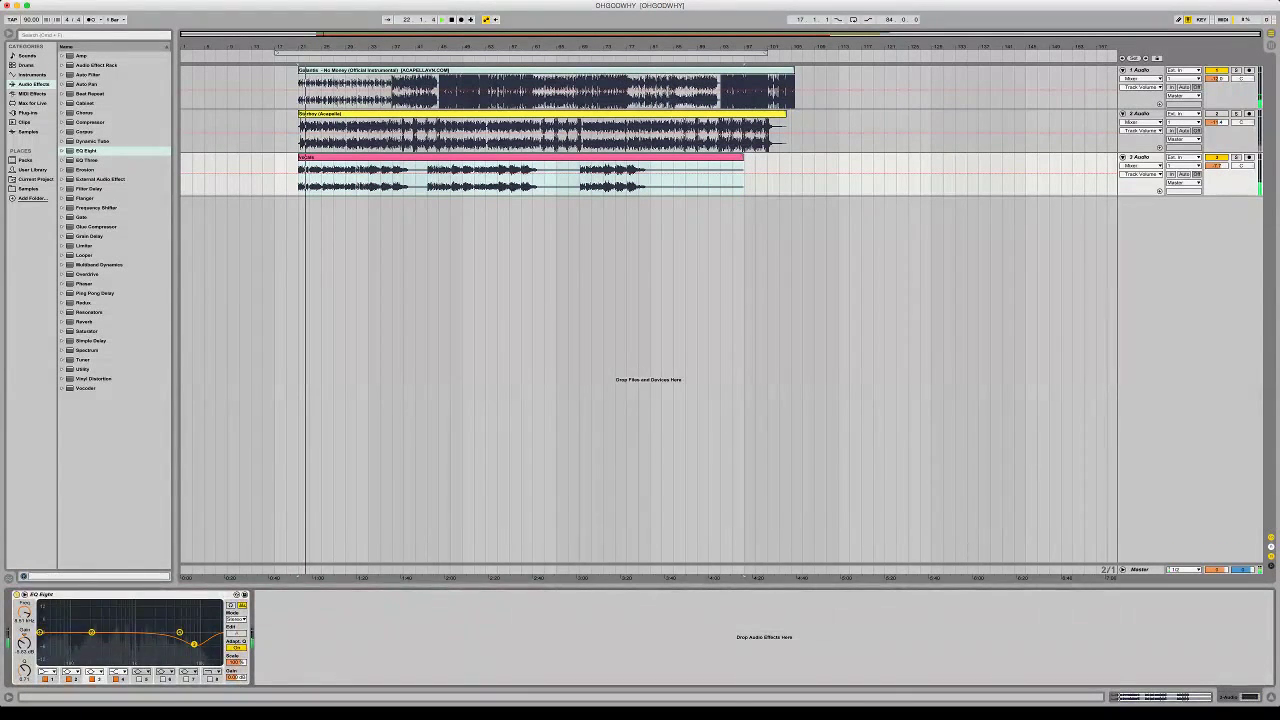
left_click(48, 672)
left_click_drag(40, 639, 66, 652)
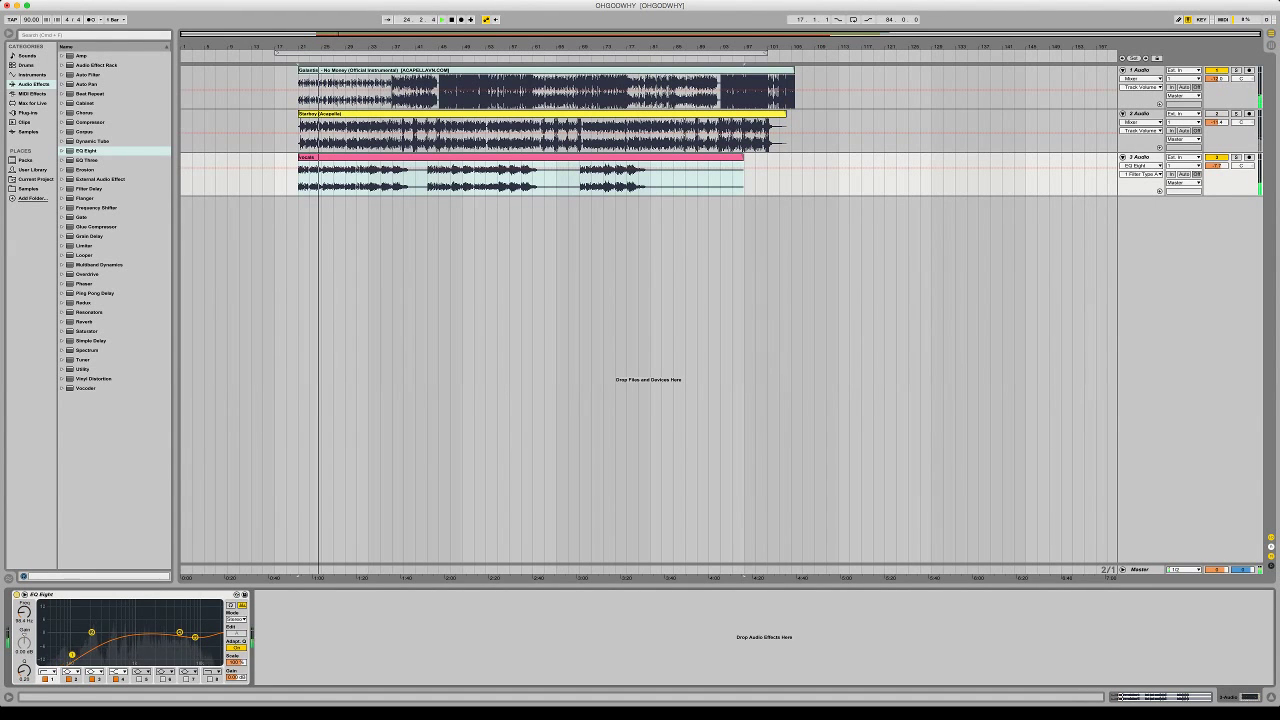
Raise the song tempo to 104 BPM and delete the Starboy acapella track
double_click(345, 157)
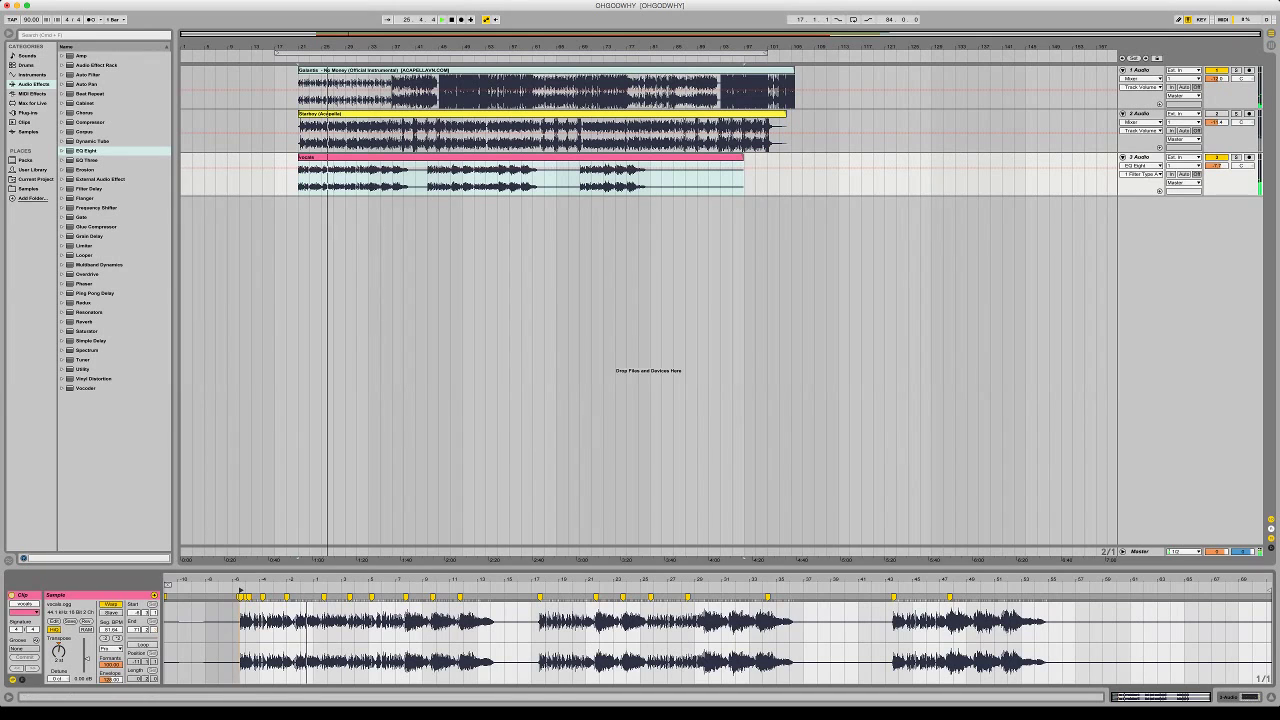
left_click_drag(32, 20, 32, 6)
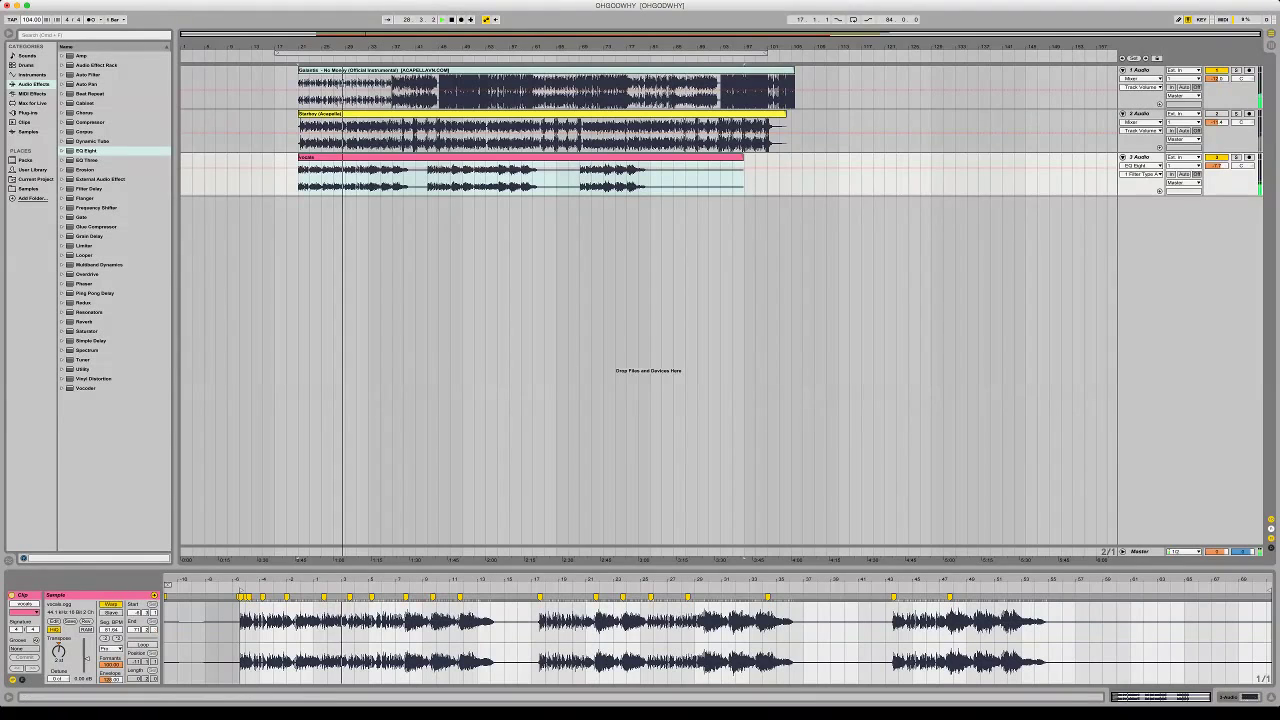
left_click(1142, 114)
key("Delete")
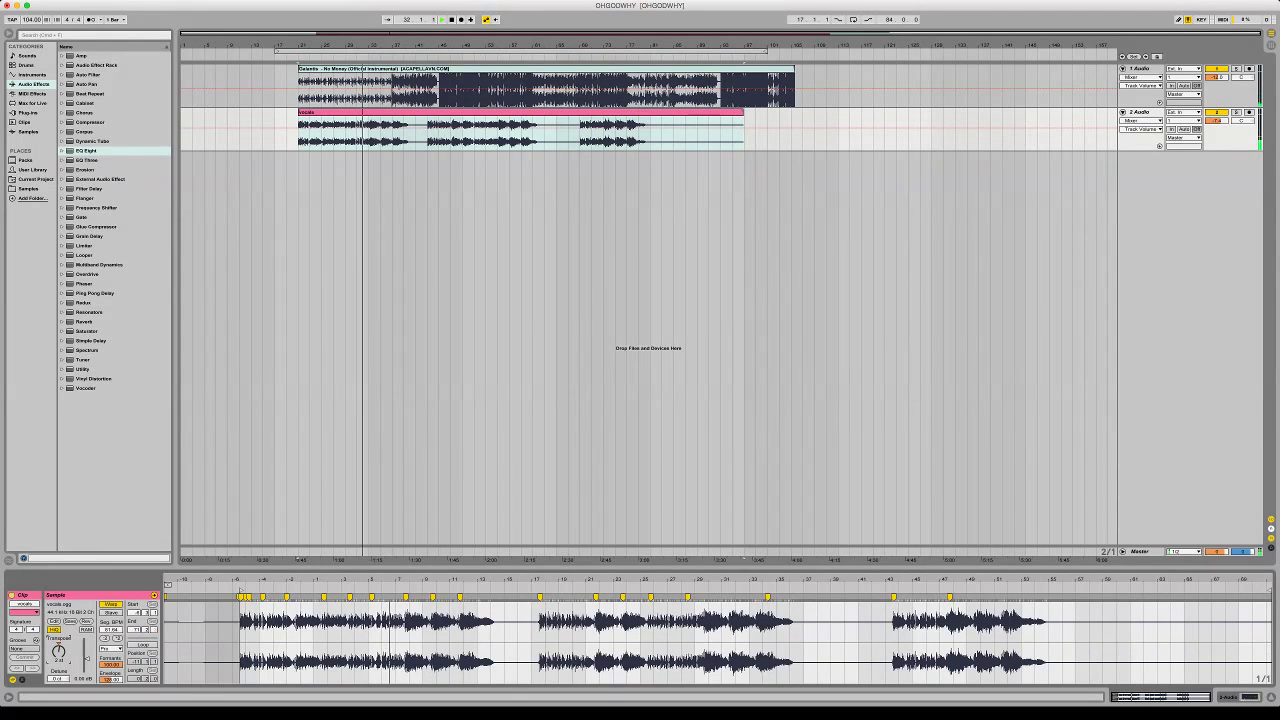
Add a Glue Compressor before the EQ Eight on the vocals track, lower its threshold and raise its makeup gain
left_click(500, 69)
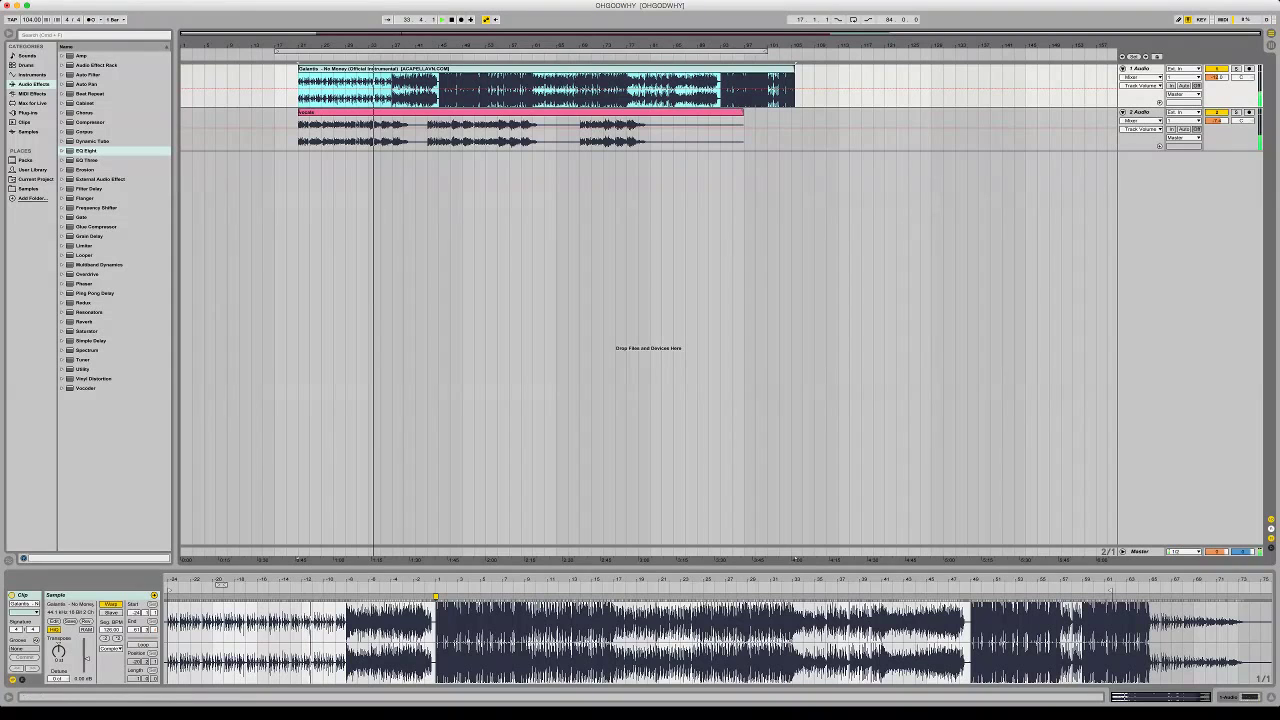
double_click(96, 226)
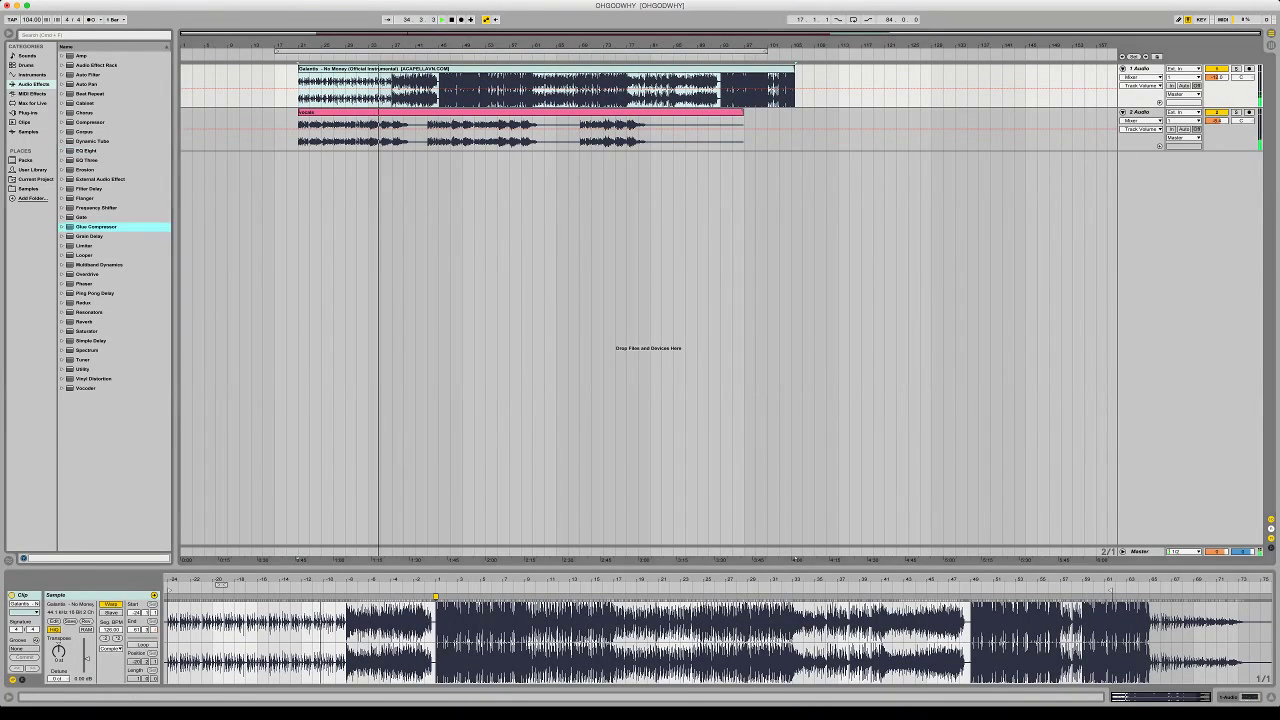
left_click_drag(311, 662, 311, 703)
left_click_drag(325, 594, 20, 600)
left_click_drag(97, 662, 97, 637)
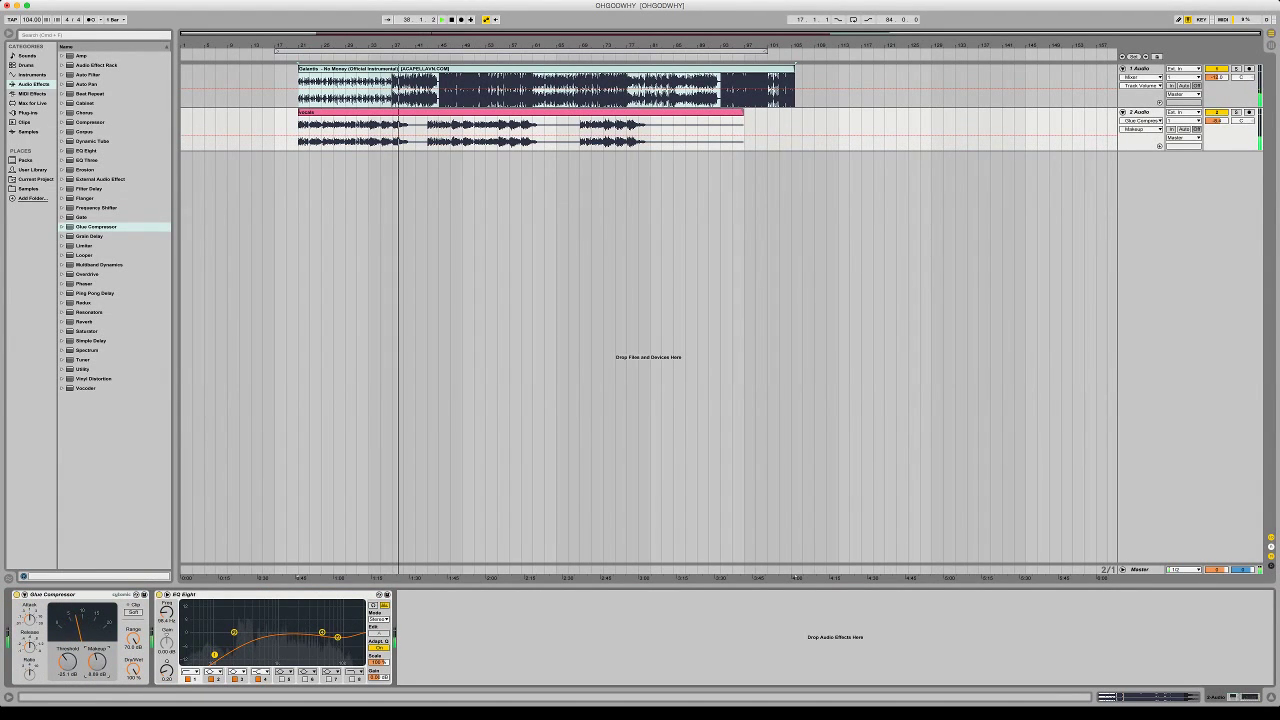
Split the vocals clip at bar 43, after its first section
left_click(427, 128)
key("super+e")
key("super+z")
key("super+e")
Move the second part of the vocals to start at bar 61 and play it with the No Money instrumental
left_click_drag(500, 112, 629, 112)
left_click(485, 128)
key("space")
key("space")
left_click(532, 128)
key("space")
key("space")
left_click_drag(580, 112, 557, 112)
key("space")
key("space")
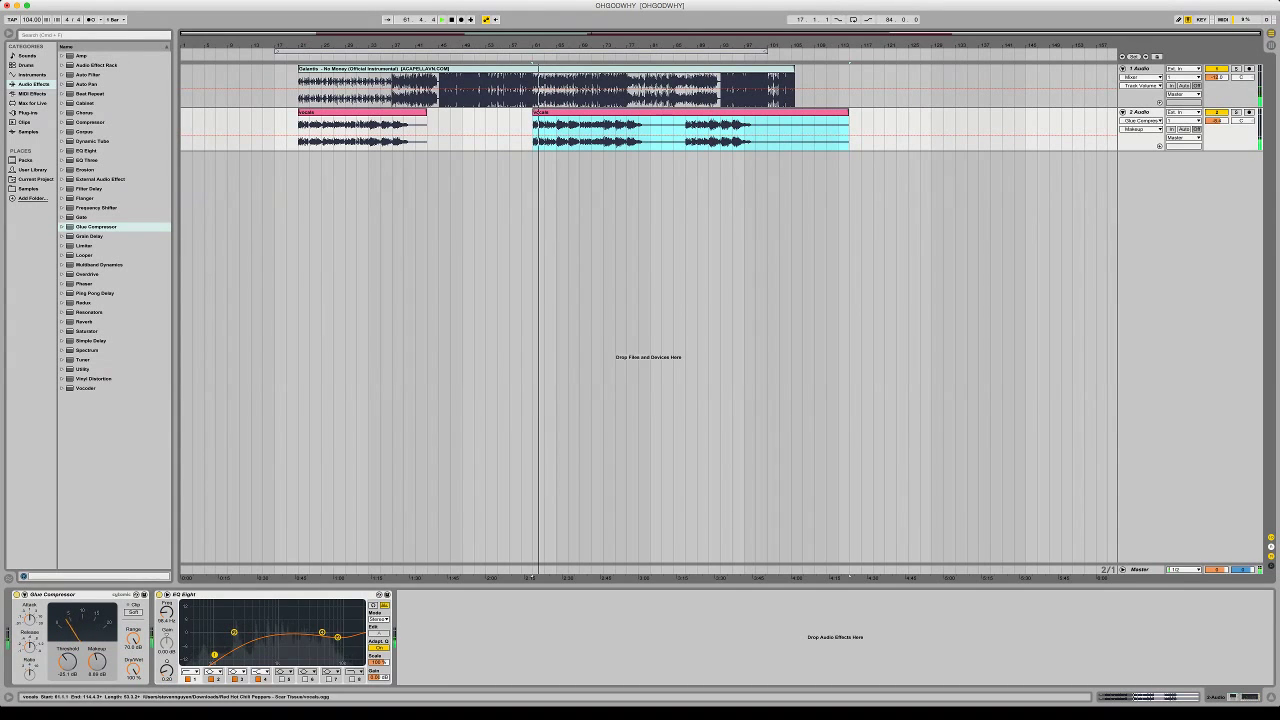
Compare and adjust the transposition of the two vocals clips against the No Money instrumental clip
double_click(557, 112)
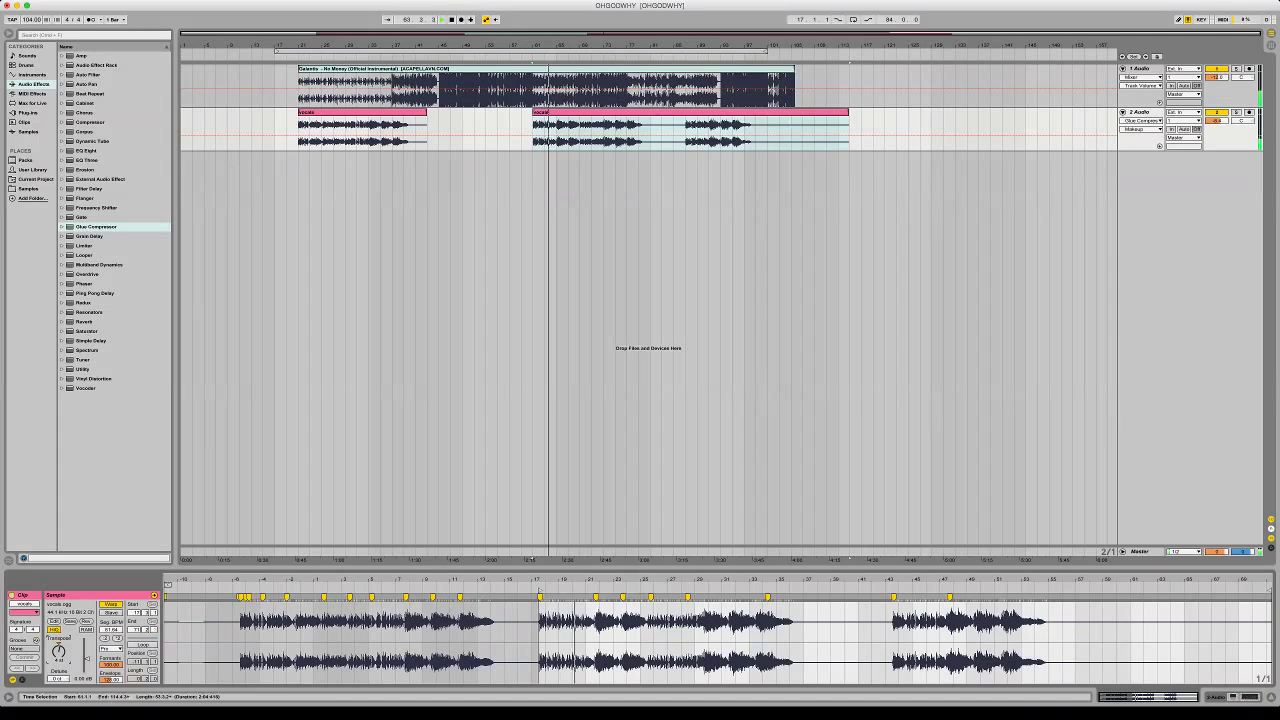
left_click(560, 112)
double_click(362, 112)
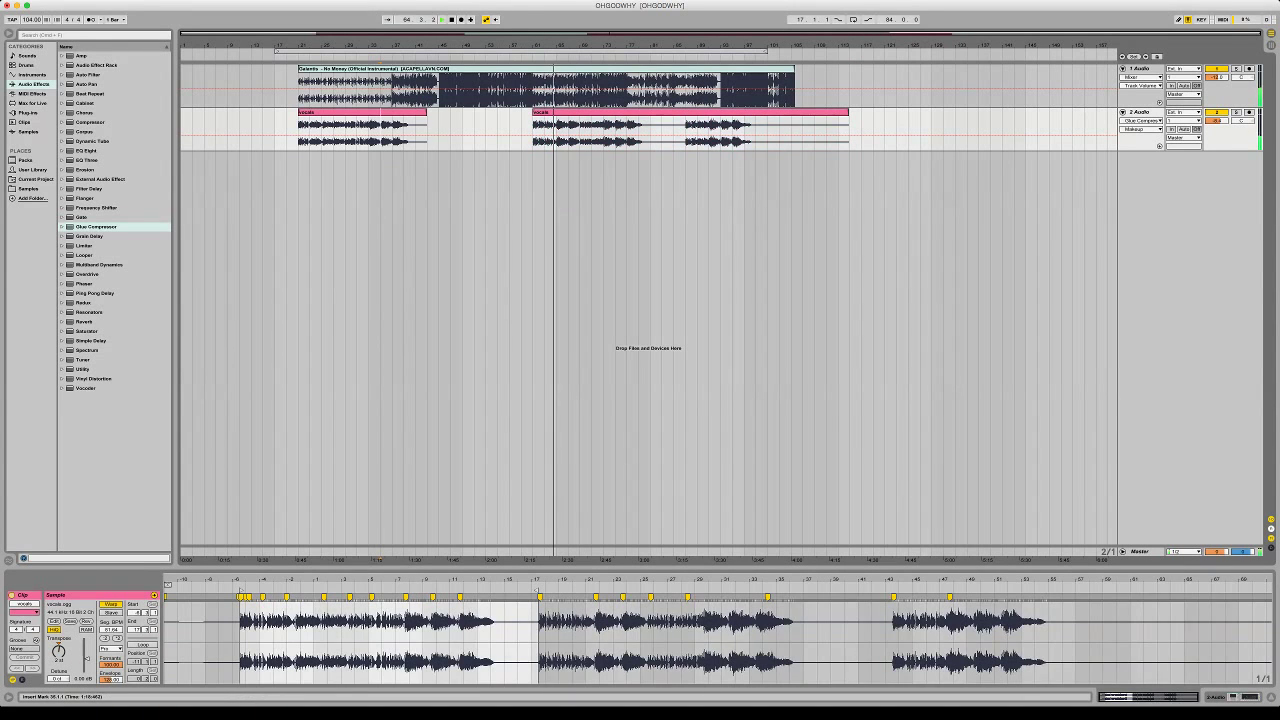
left_click(600, 112)
left_click(560, 69)
left_click(600, 112)
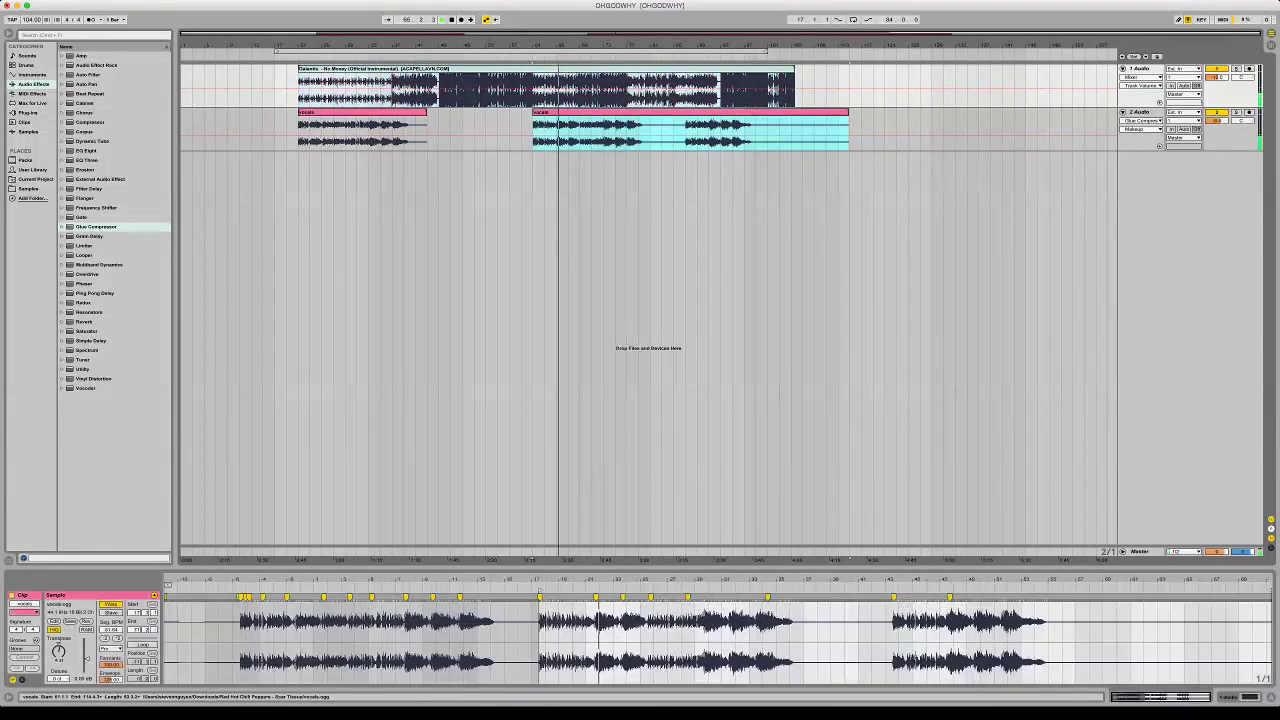
key("super+a")
left_click(58, 651)
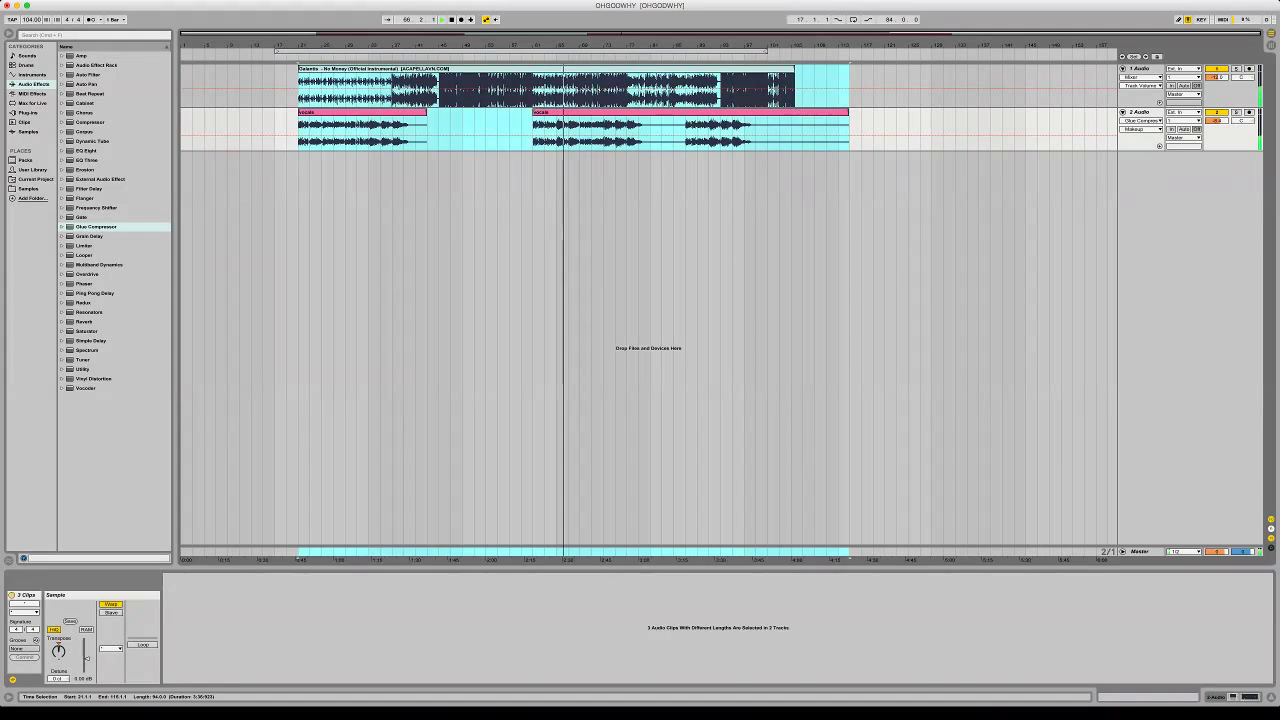
left_click(362, 112)
left_click(58, 651)
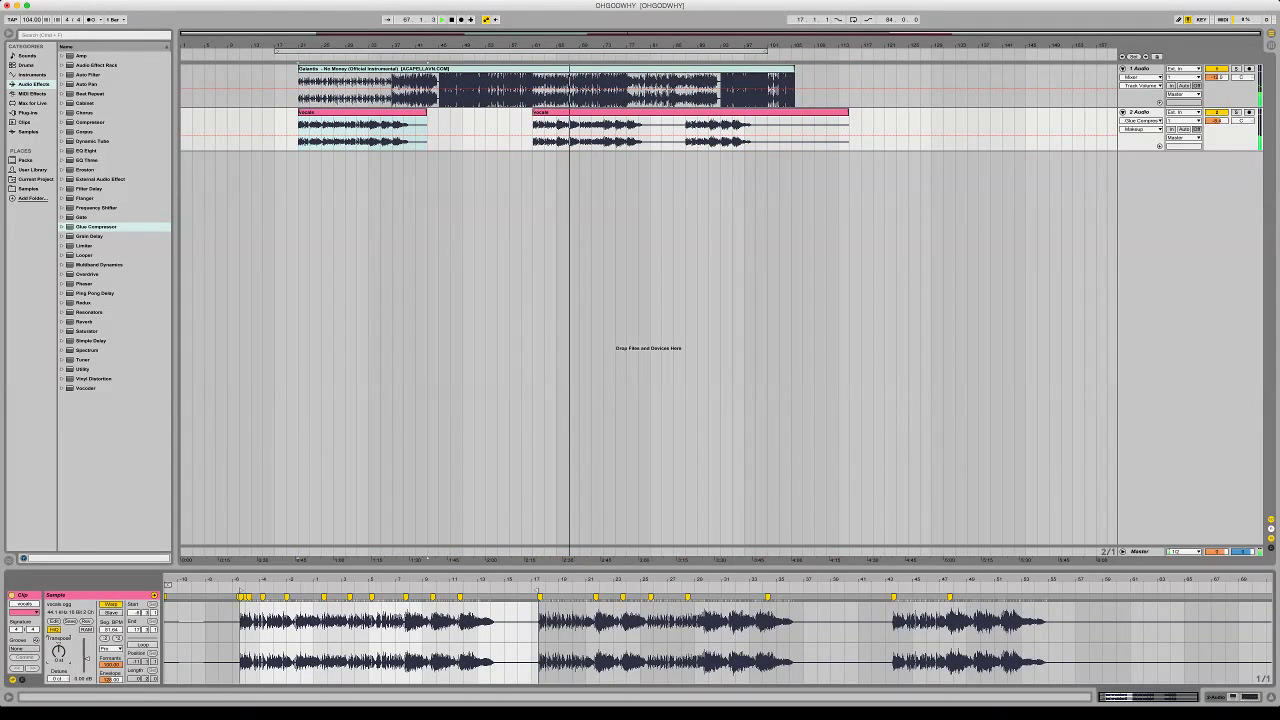
left_click(600, 112)
left_click(58, 651)
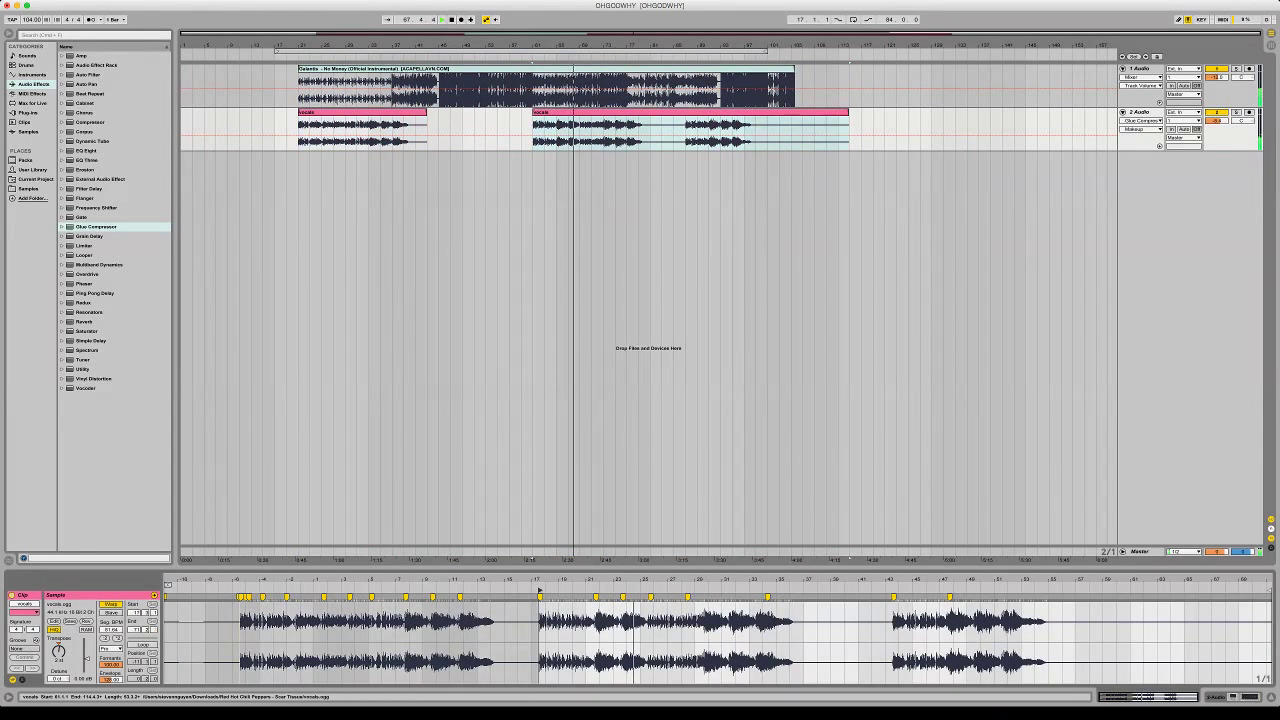
left_click(546, 69)
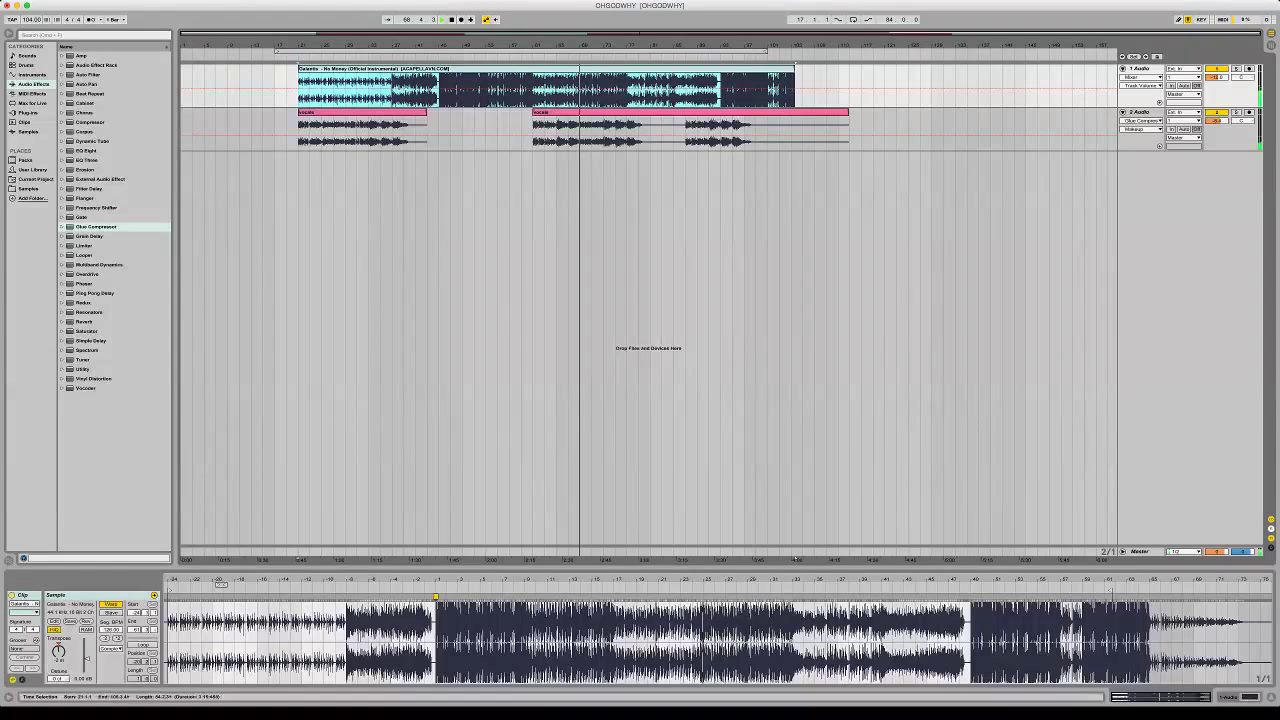
Adjust the vocals track's volume and move the first vocals clip to start at bar 25
left_click_drag(1216, 121, 1216, 117)
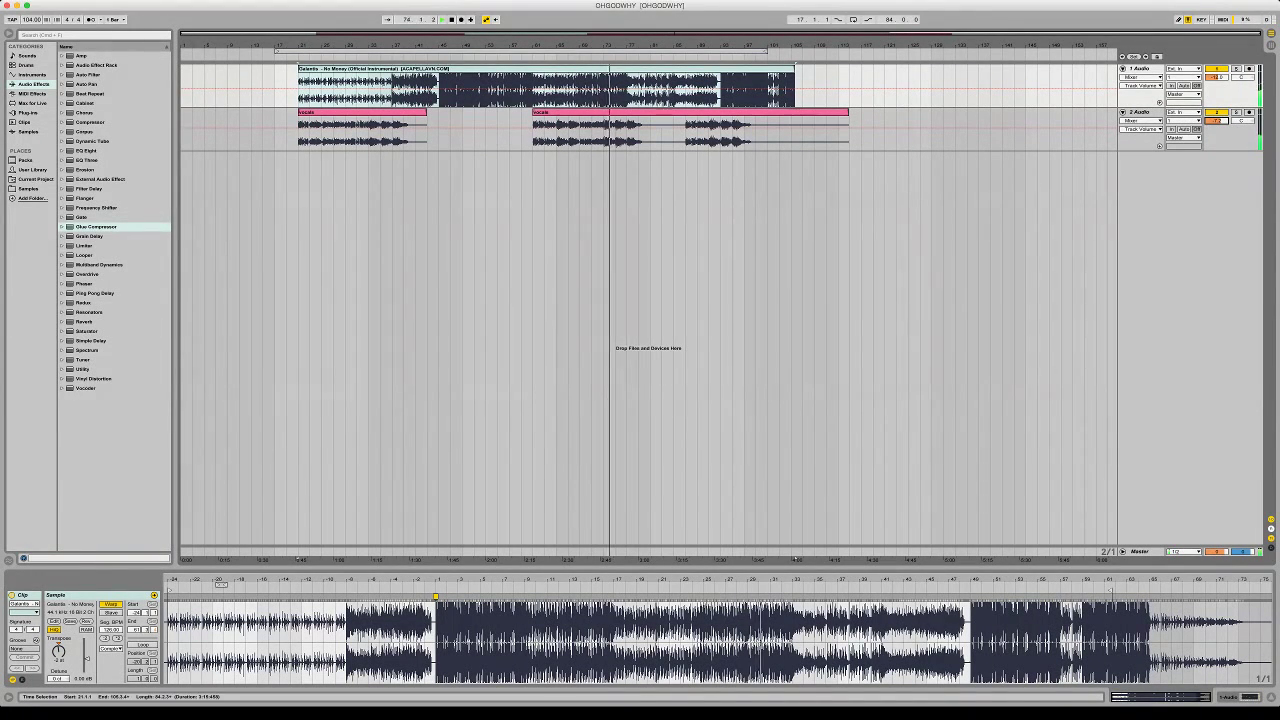
left_click_drag(1217, 121, 1217, 117)
left_click(345, 130)
left_click_drag(345, 112, 368, 112)
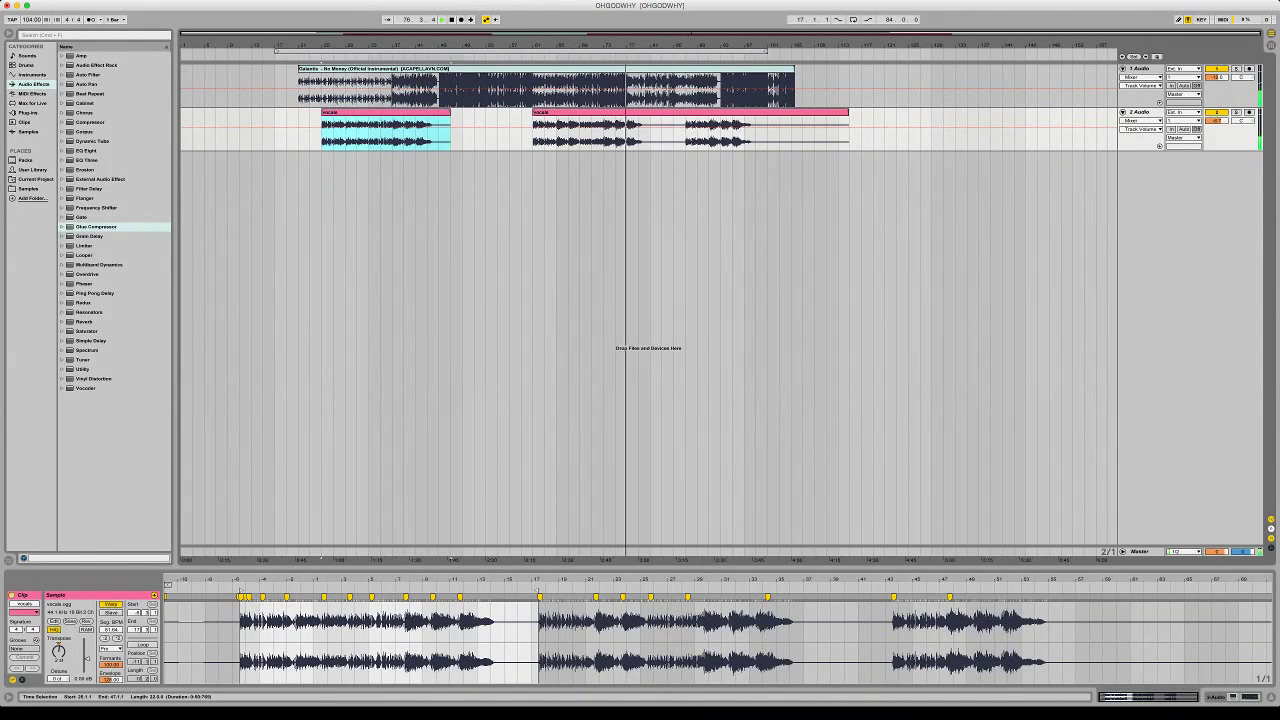
left_click_drag(1217, 121, 1217, 126)
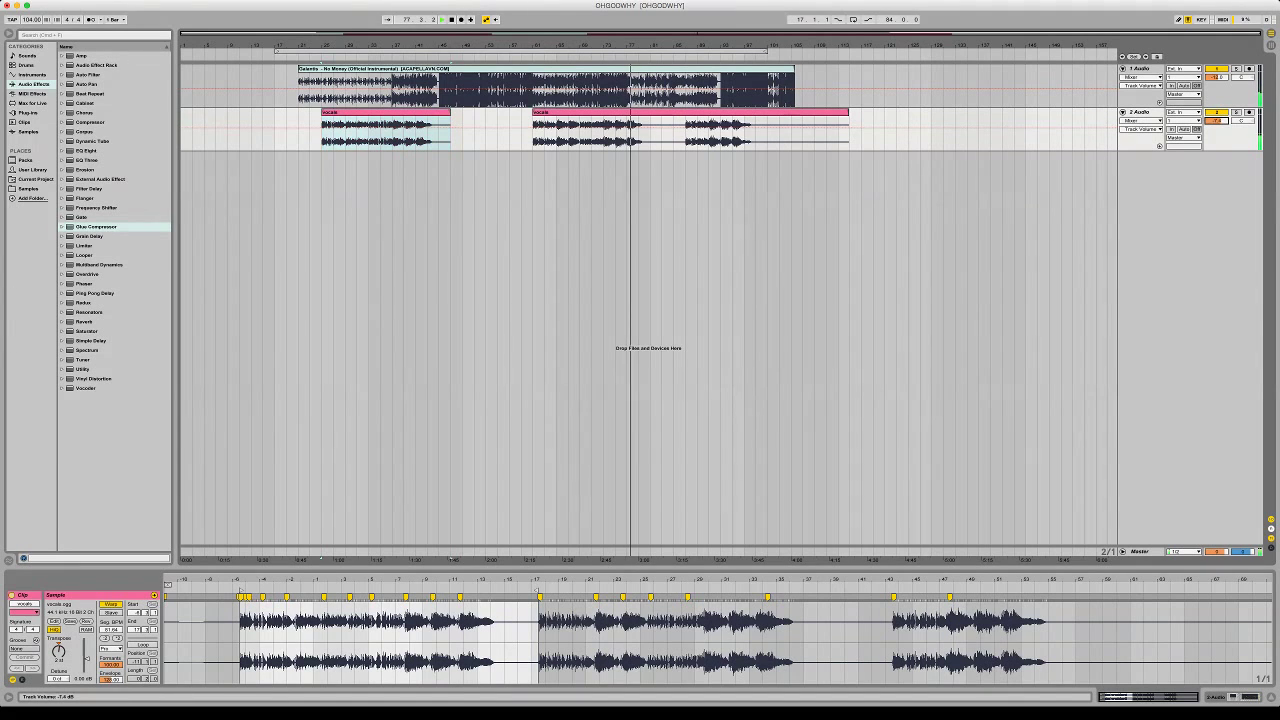
Split the second vocals clip at bar 87 and move the split-off part to start at bar 93
left_click(690, 112)
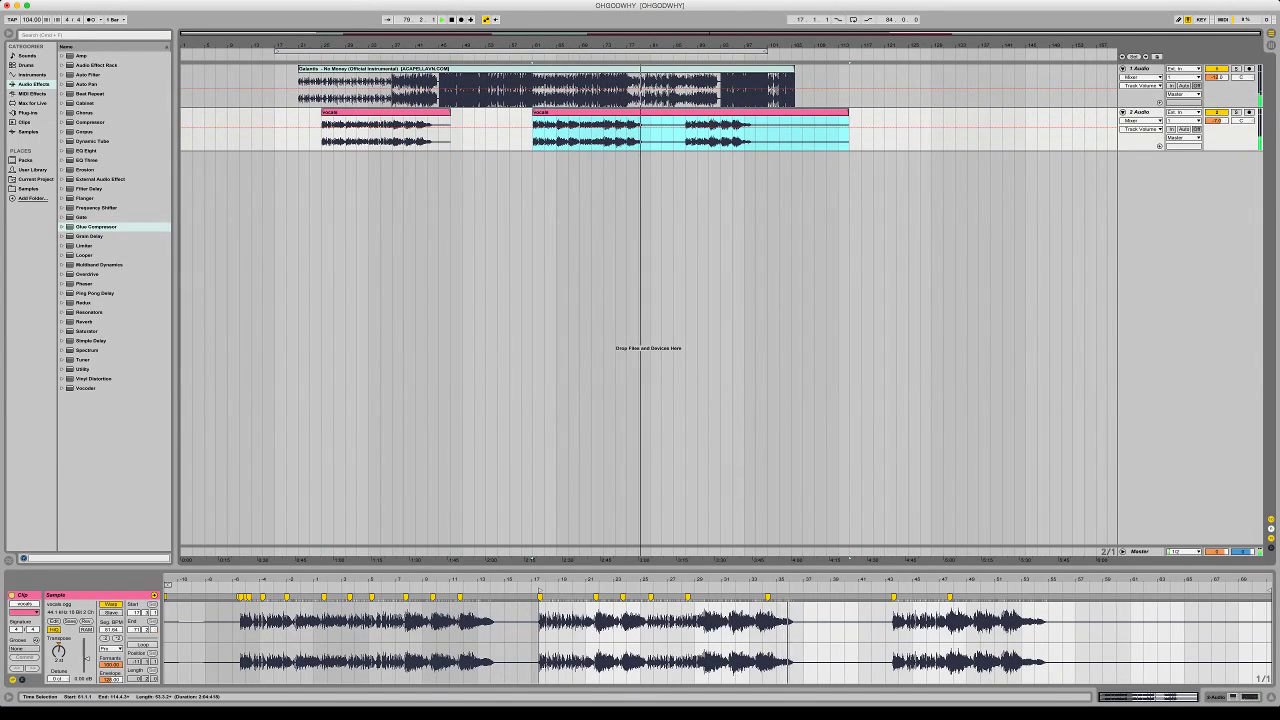
left_click(686, 133)
key("super+e")
key("space")
key("space")
left_click_drag(700, 112, 735, 112)
key("space")
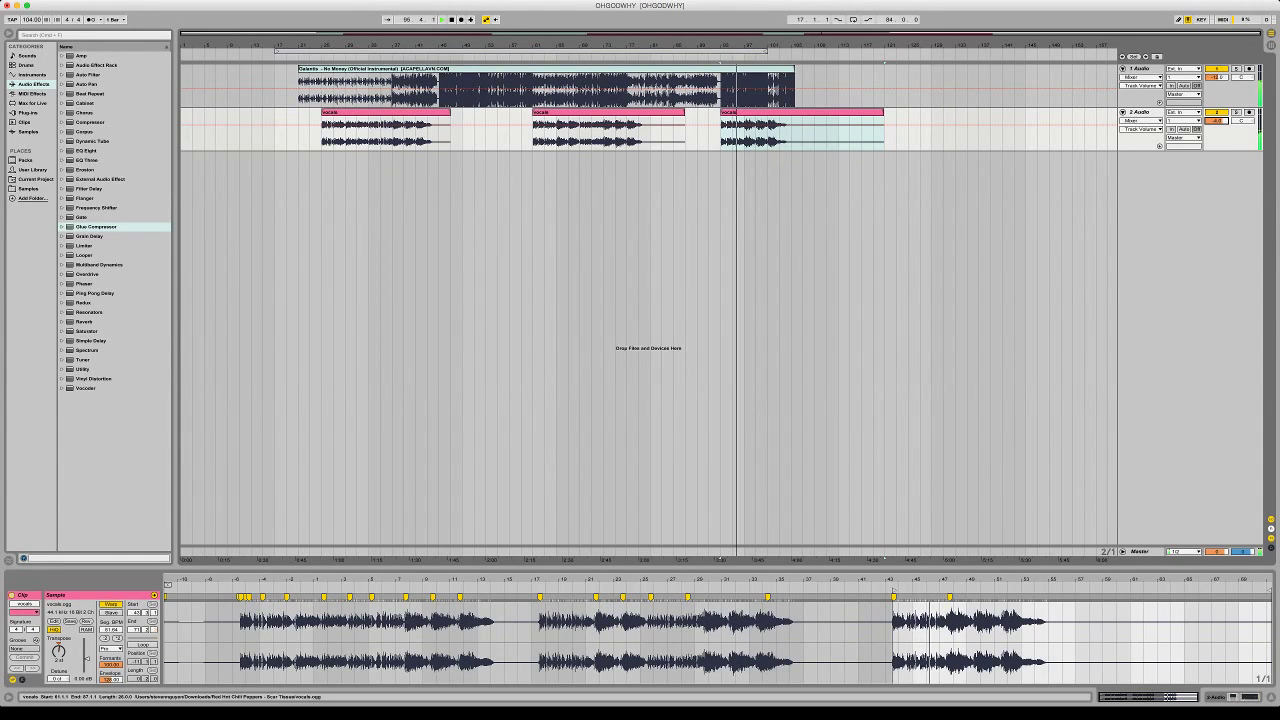
Play the mashup from bar 25 and raise the low-cut frequency in the vocals' EQ Eight to about 142 Hz
left_click(334, 132)
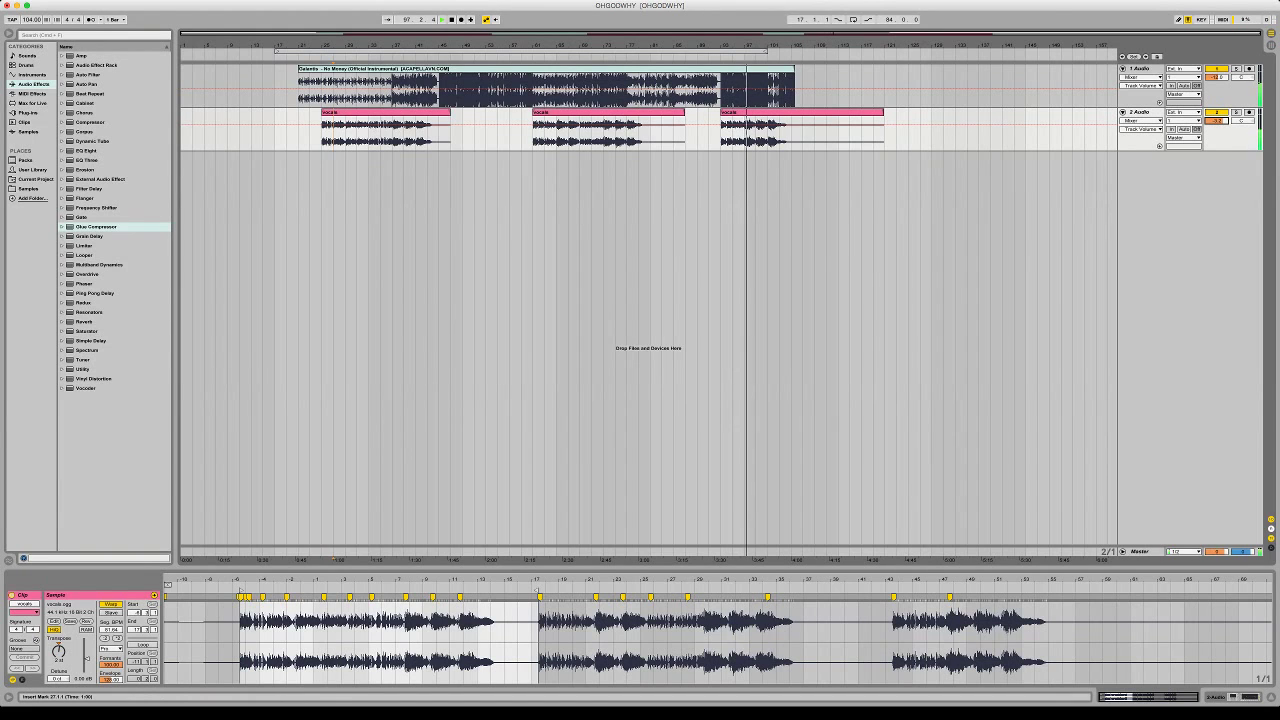
left_click(321, 57)
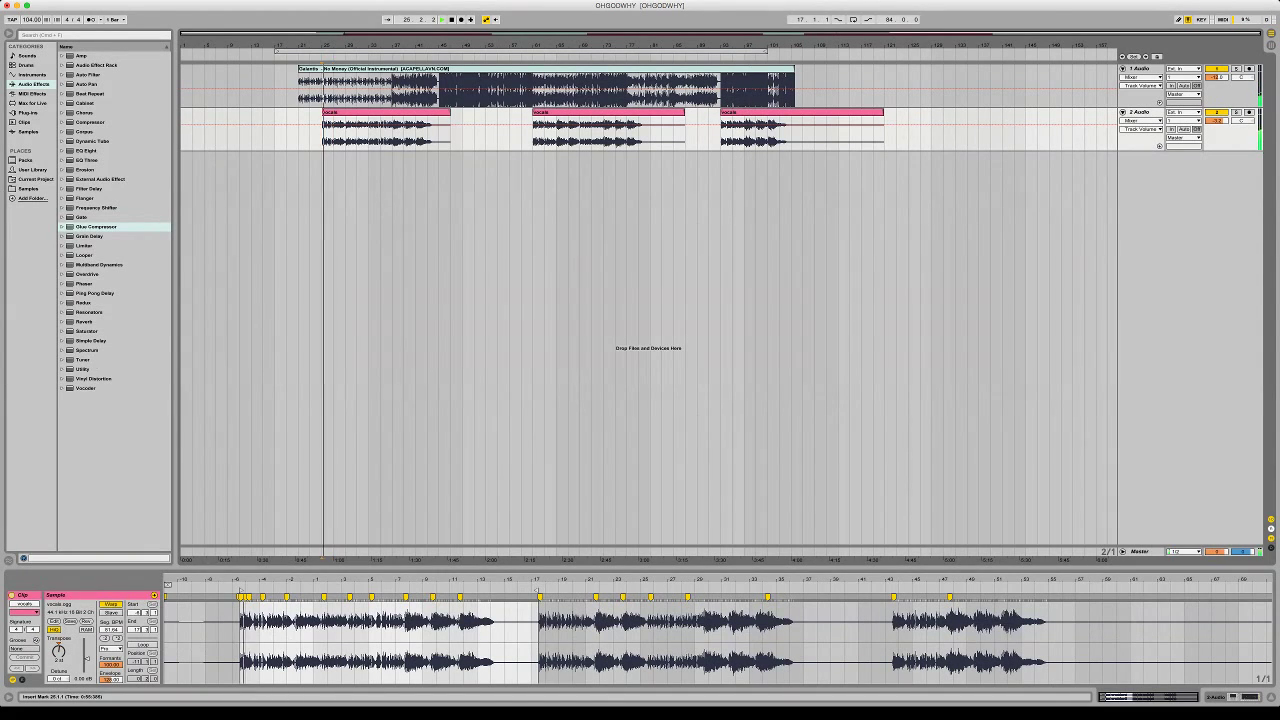
key("shift+Tab")
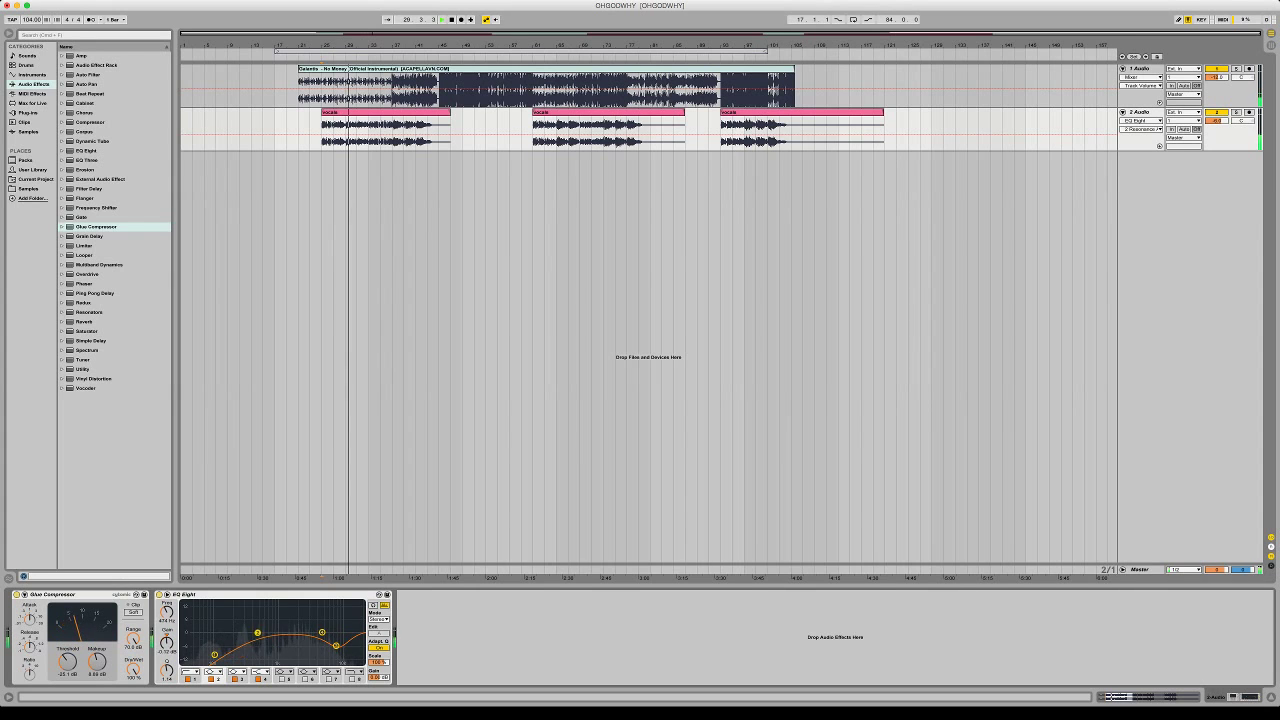
left_click_drag(214, 655, 222, 656)
key("space")
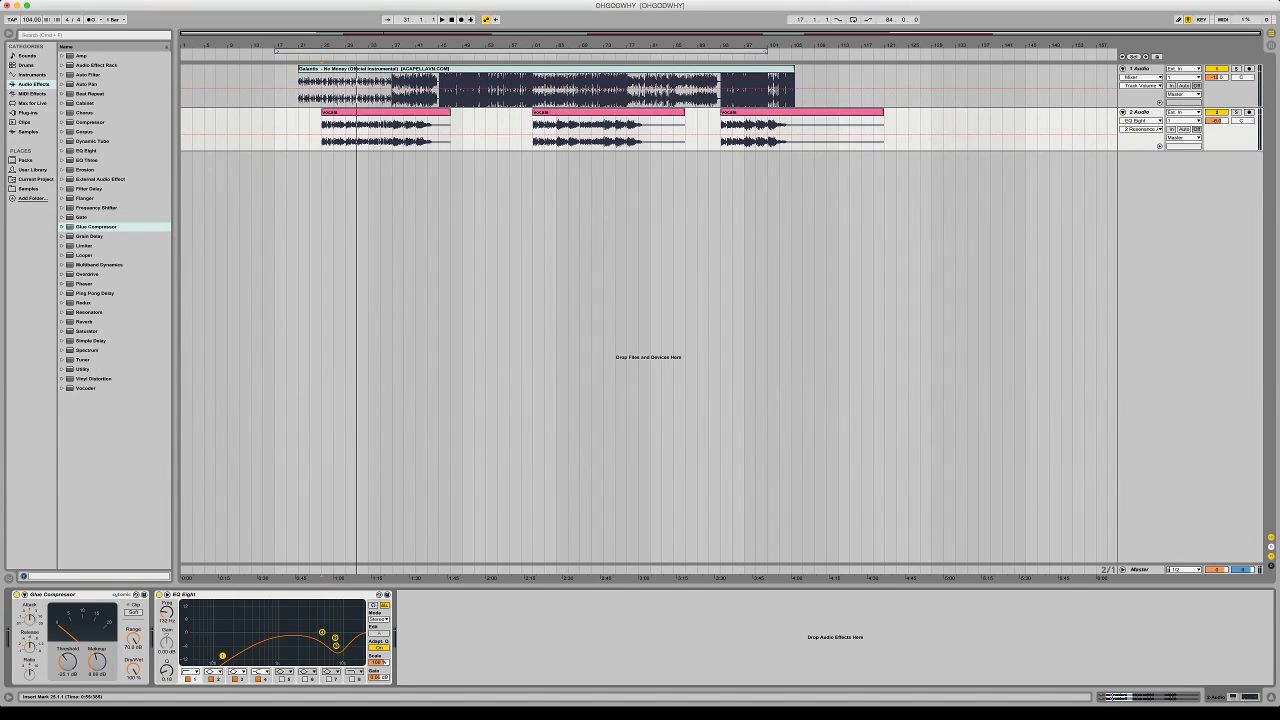
key("space")
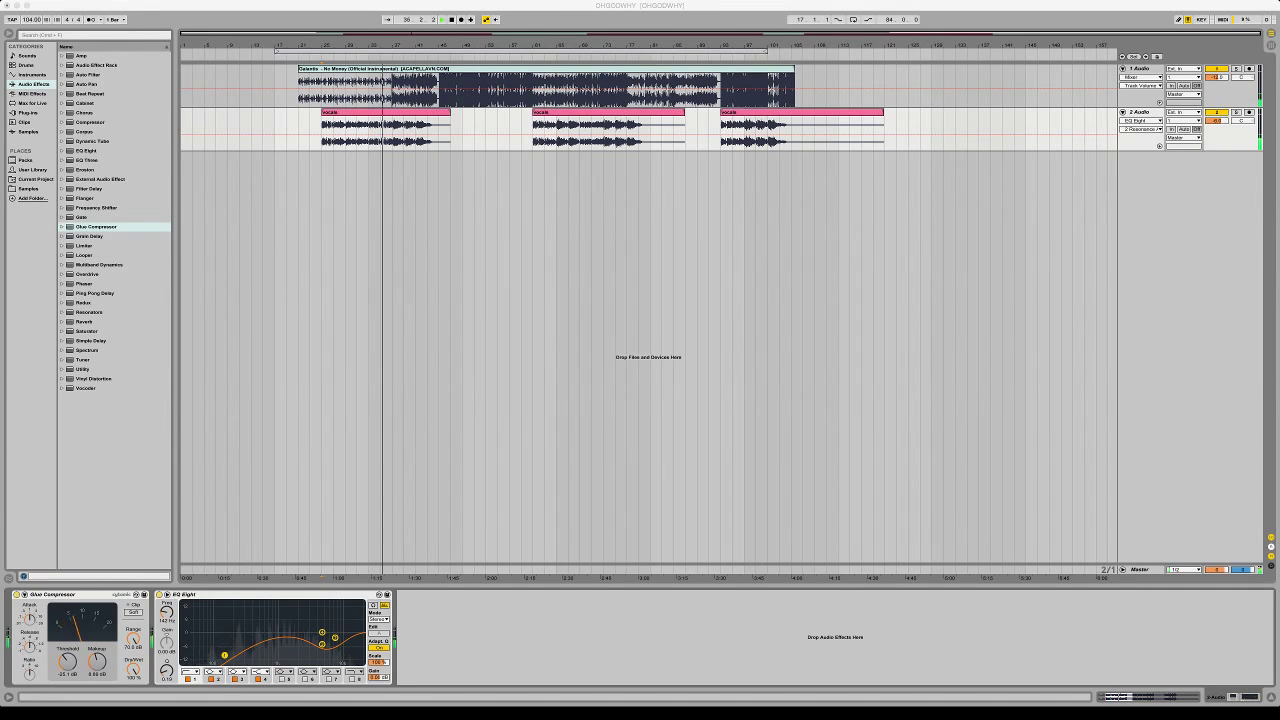
Delete the middle vocals clip and move the first vocals clip to start at bar 45
left_click(608, 128)
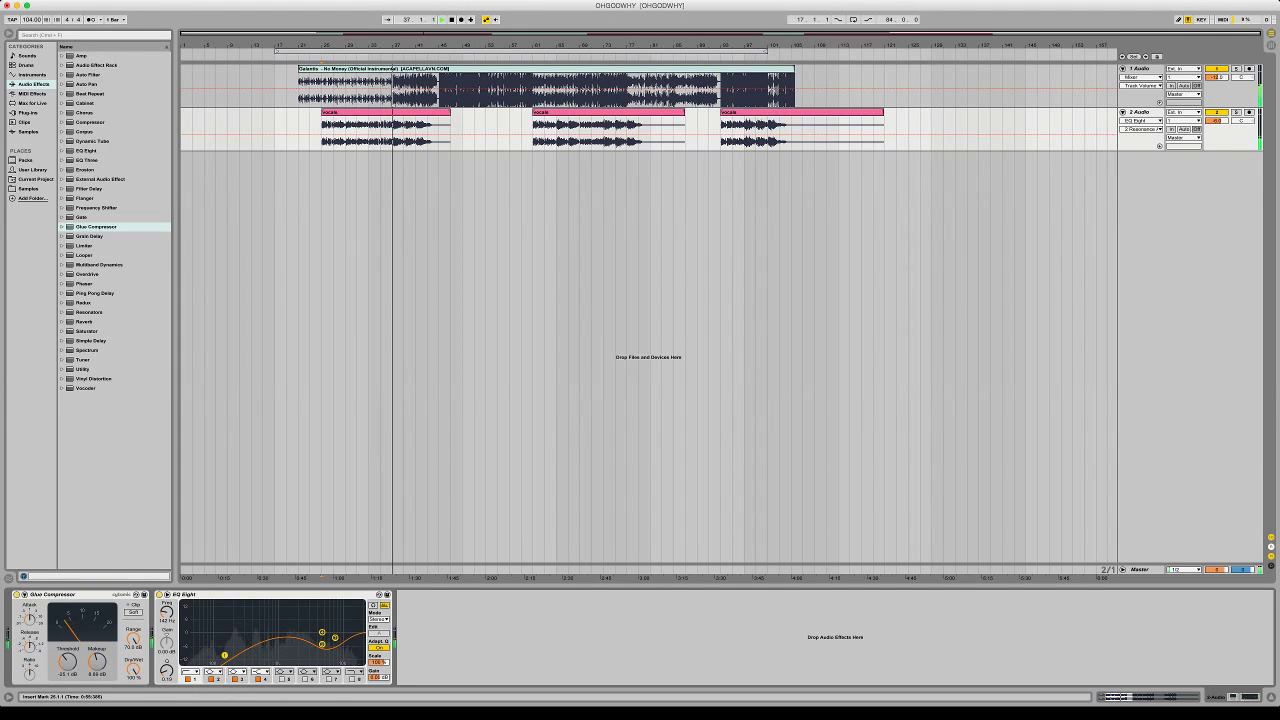
left_click(608, 112)
key("Delete")
left_click(345, 130)
left_click(439, 90)
left_click_drag(385, 112, 502, 112)
key("space")
key("space")
Raise the vocals track's volume and move the instrumental's EQ Eight band 3 cut to about 612 Hz, slightly deeper
left_click_drag(1216, 121, 1216, 111)
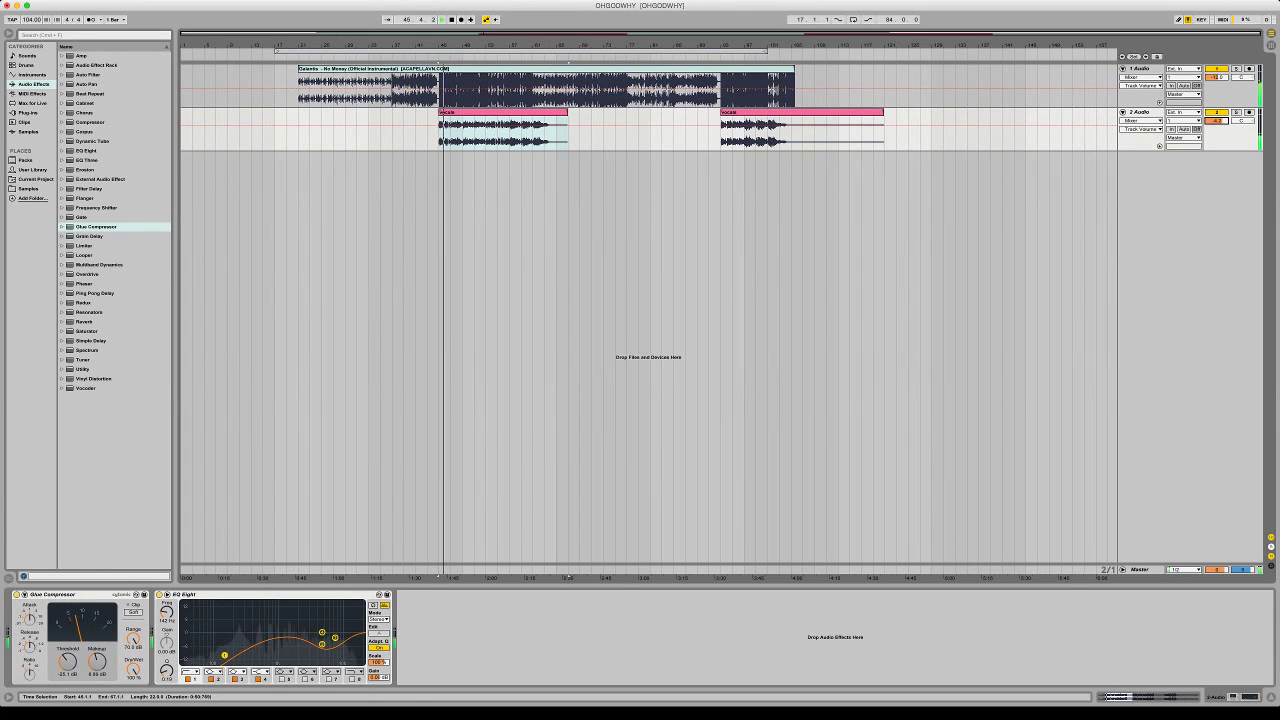
left_click(370, 92)
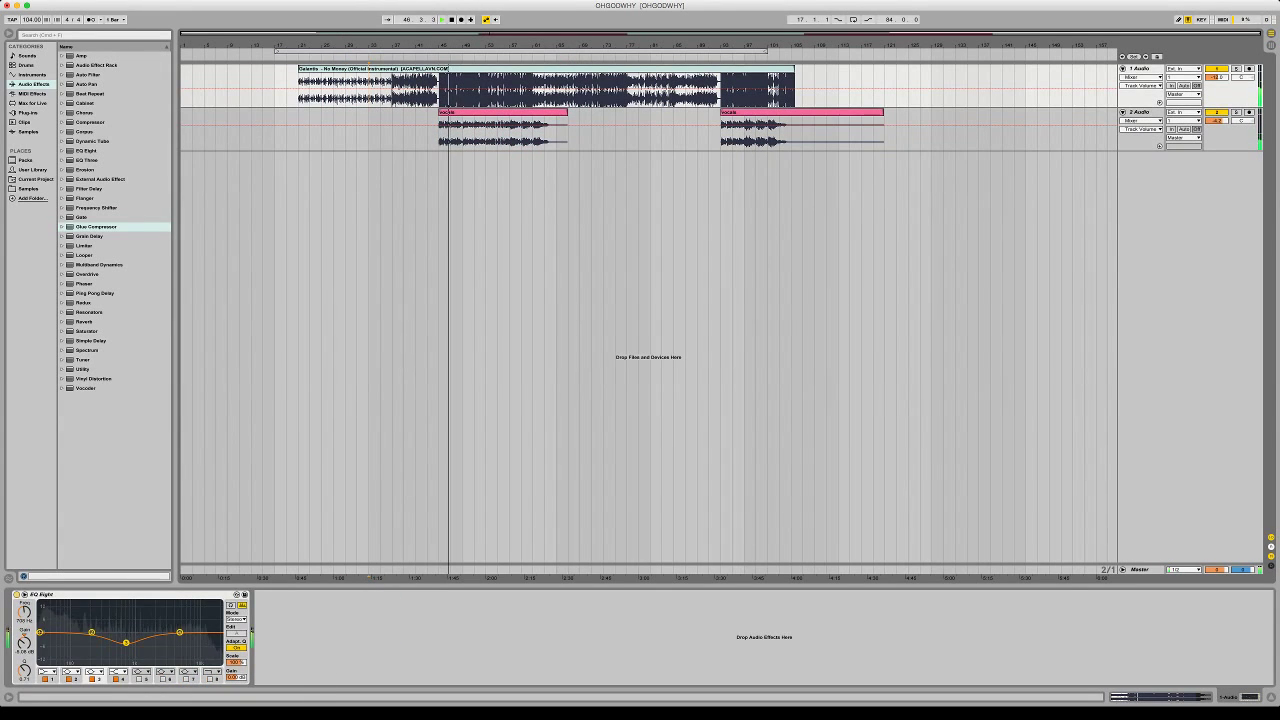
left_click_drag(126, 643, 122, 645)
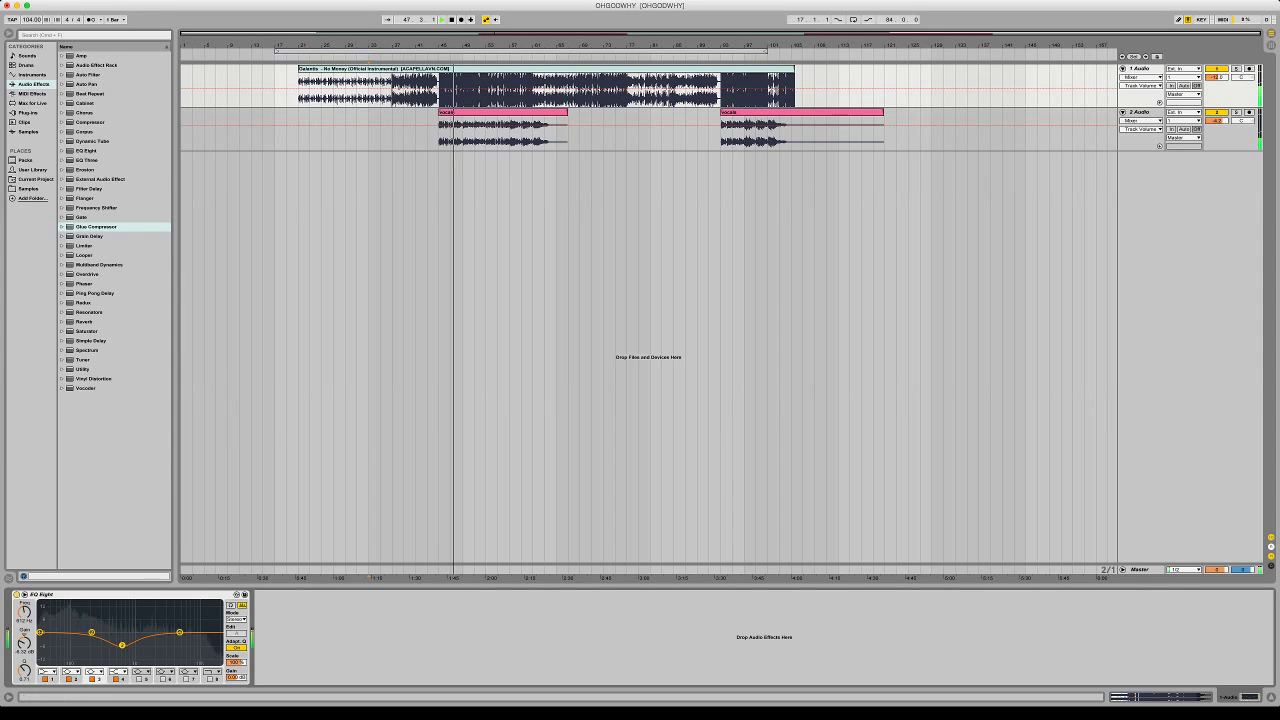
left_click(1140, 570)
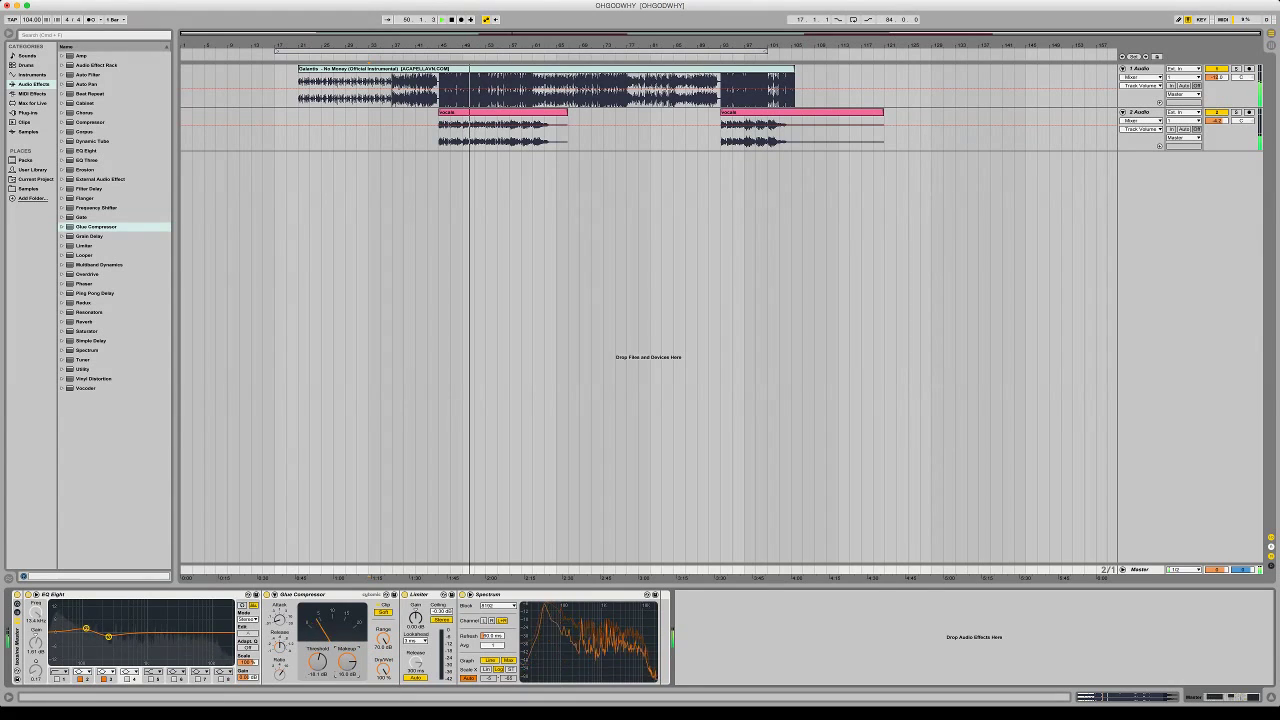
Extend the end of the No Money instrumental clip to include its outro
left_click(486, 132)
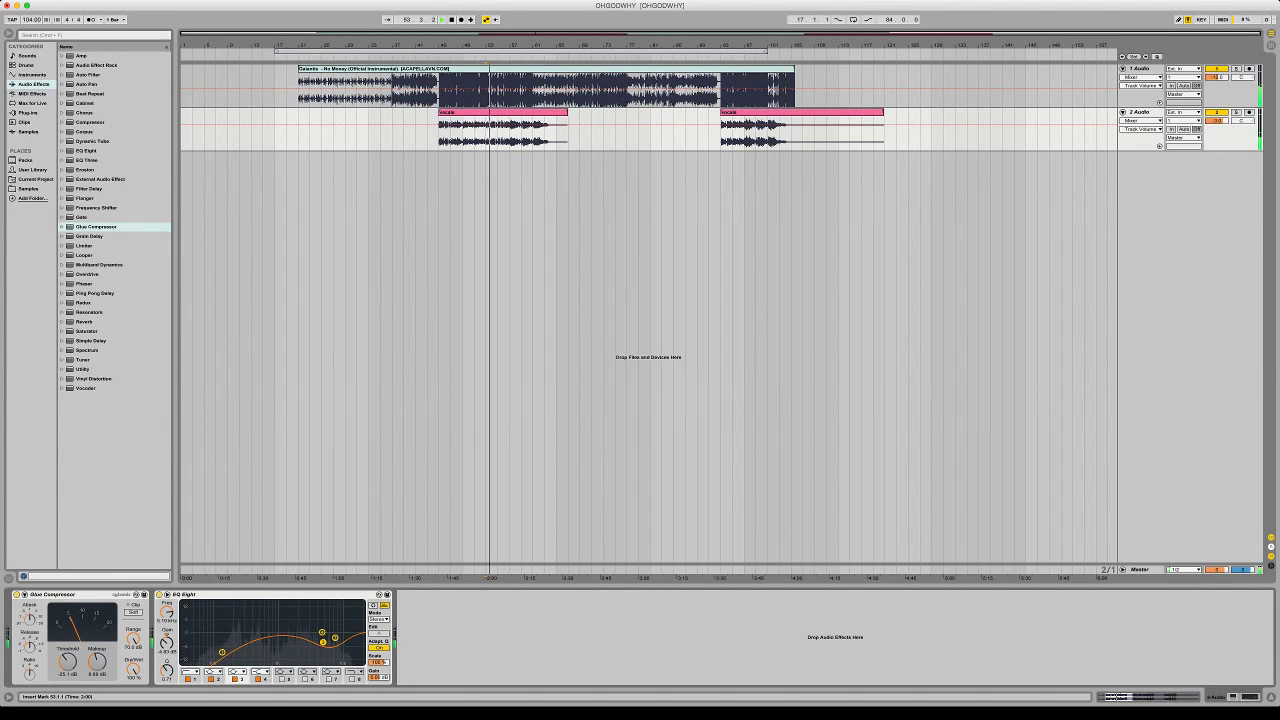
left_click_drag(794, 69, 879, 69)
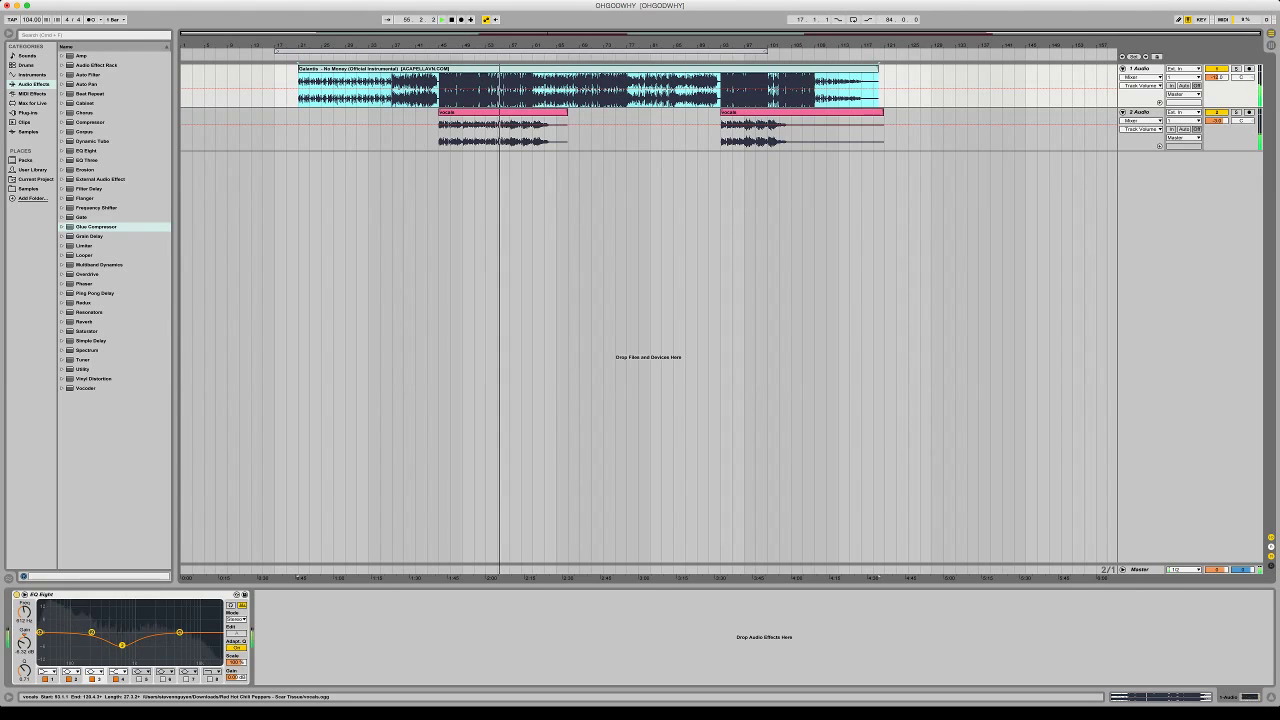
left_click(850, 112)
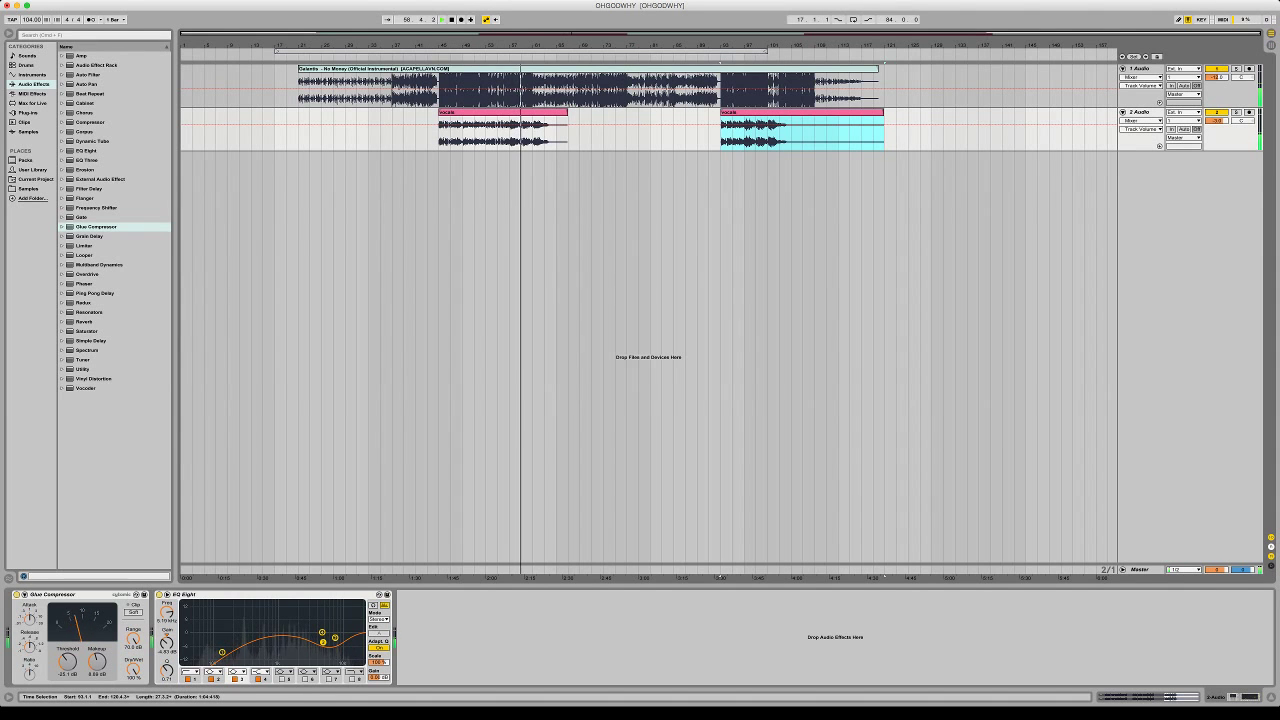
Move the bar 61–67 section of the first vocals clip two bars earlier, to bar 59, and play the vocals with the instrumental
left_click_drag(540, 45, 648, 130)
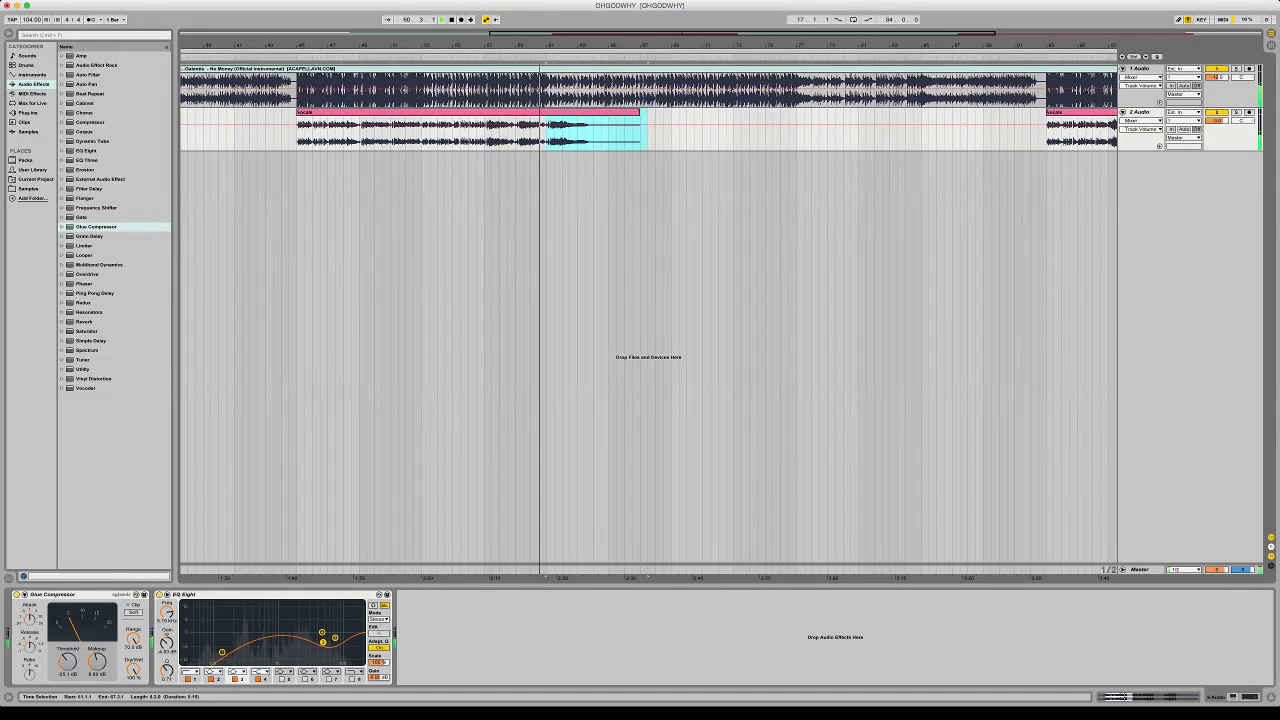
left_click(515, 130)
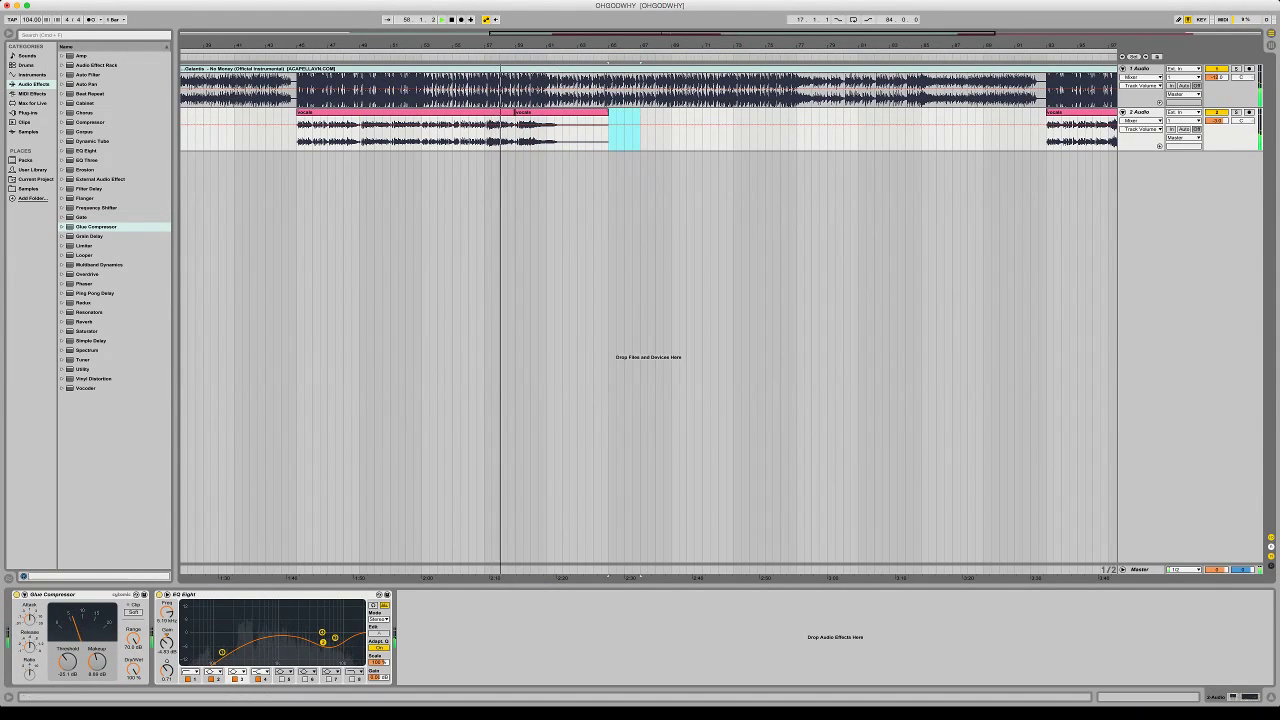
key("minus")
key("minus")
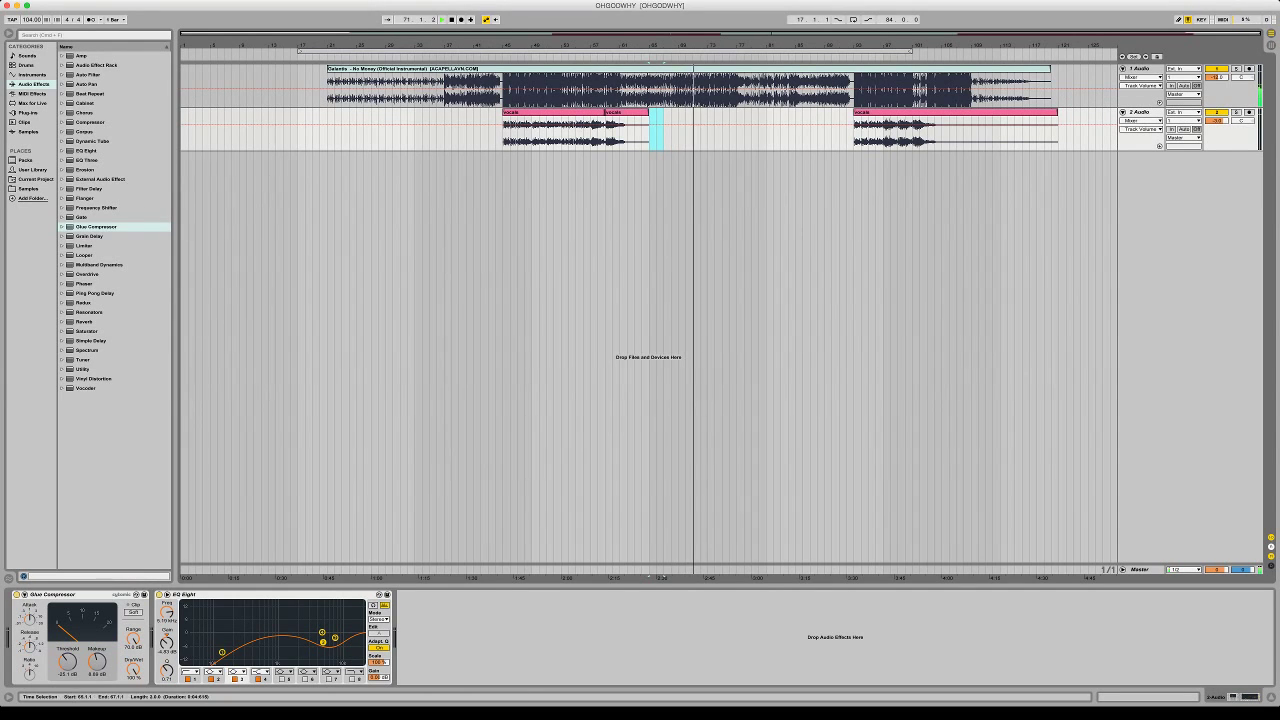
left_click(496, 131)
key("space")
key("space")
left_click(553, 112)
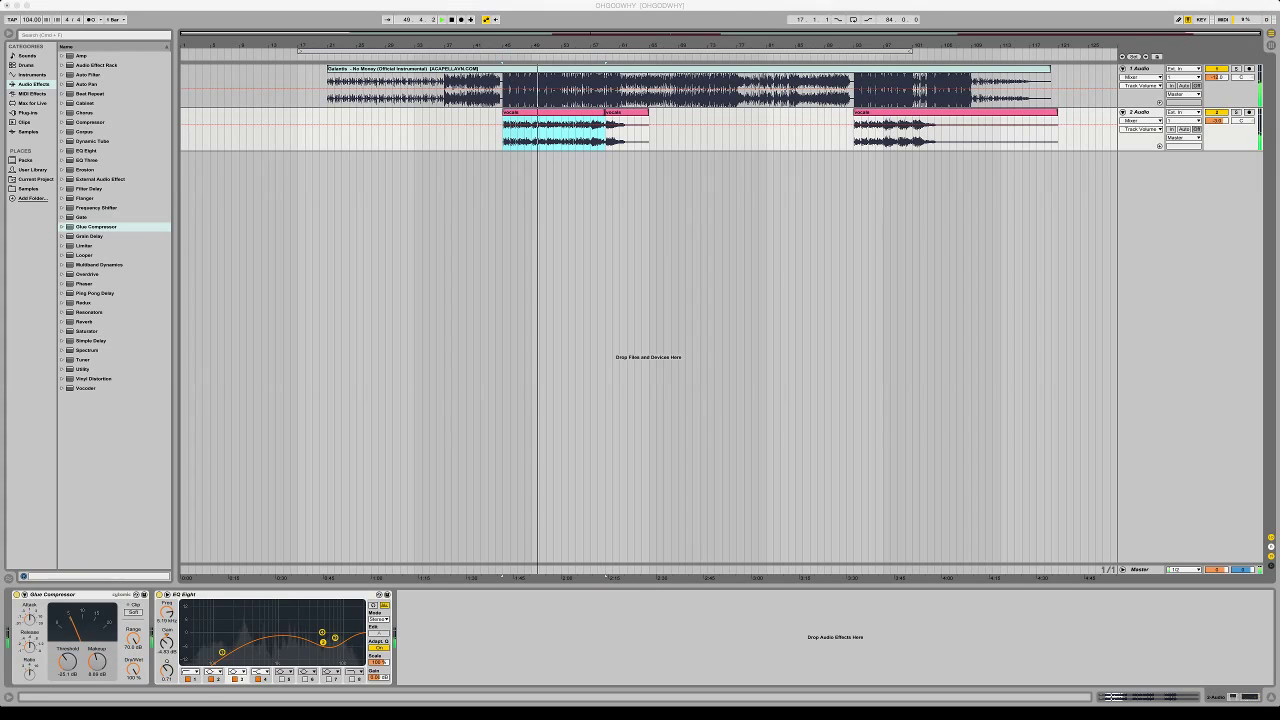
key("super+Tab")
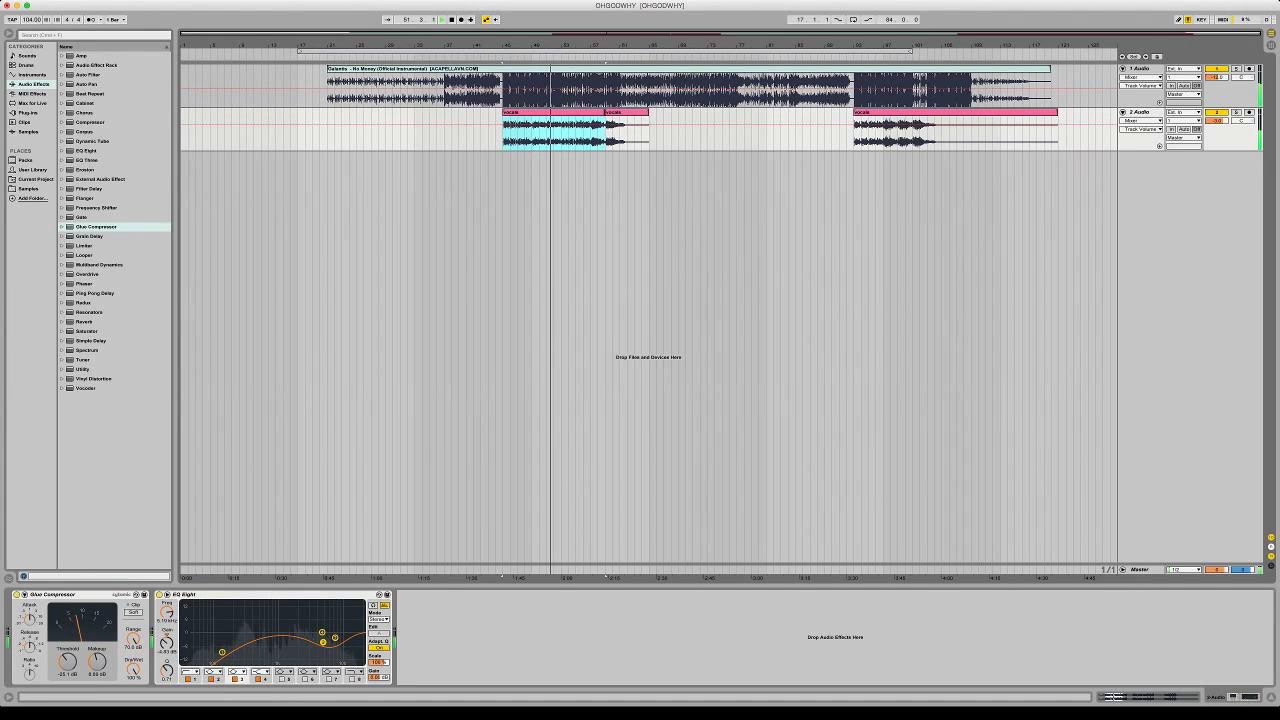
Replace the last vocals clip with a copy of the two earlier vocals clips, starting at bar 93
left_click(955, 112)
key("Delete")
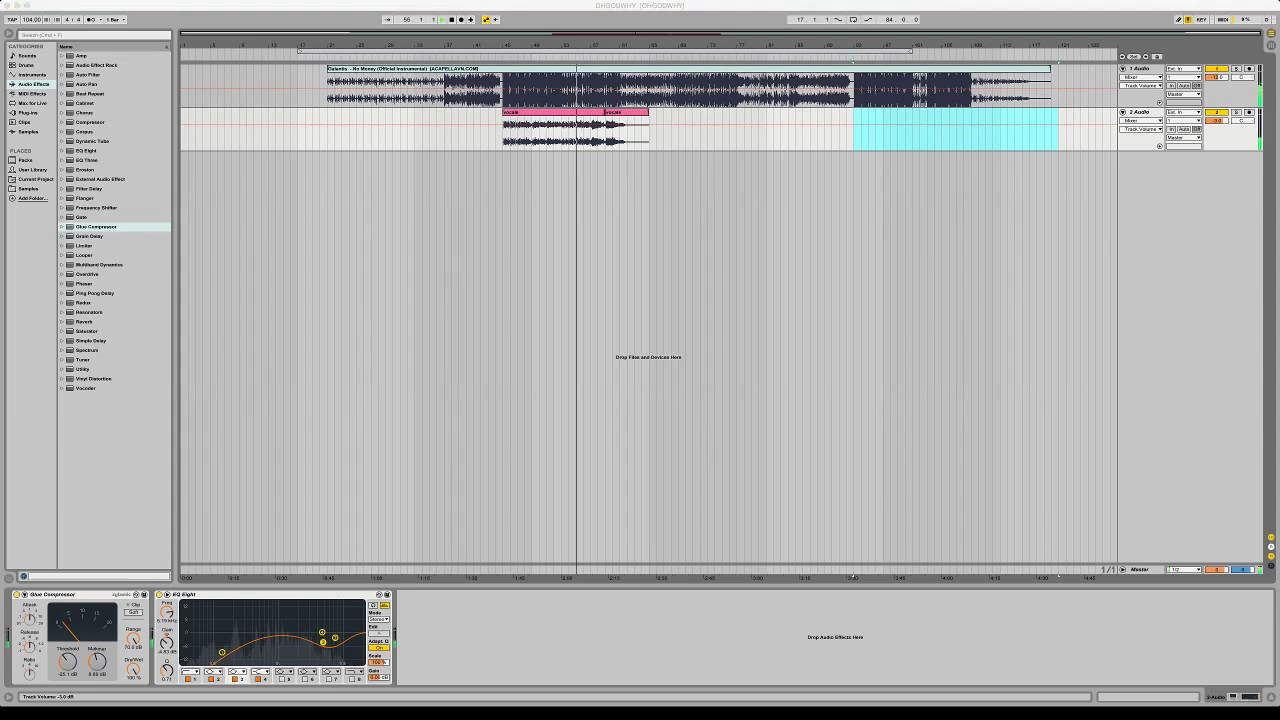
left_click(552, 112)
left_click(627, 112, "shift")
left_click(854, 131)
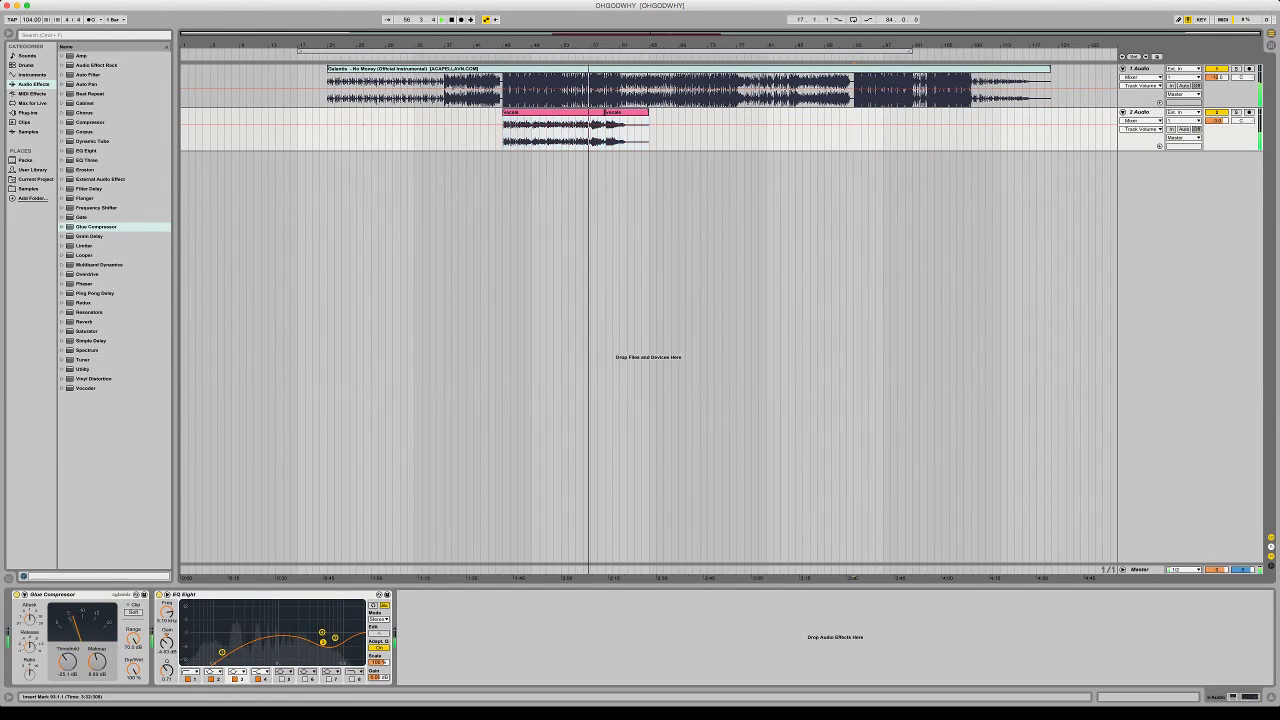
key("super+v")
Insert a new audio track at -12 dB and place the Yellowcard - Ocean Avenue acapella on it at bar 25
left_click(831, 131)
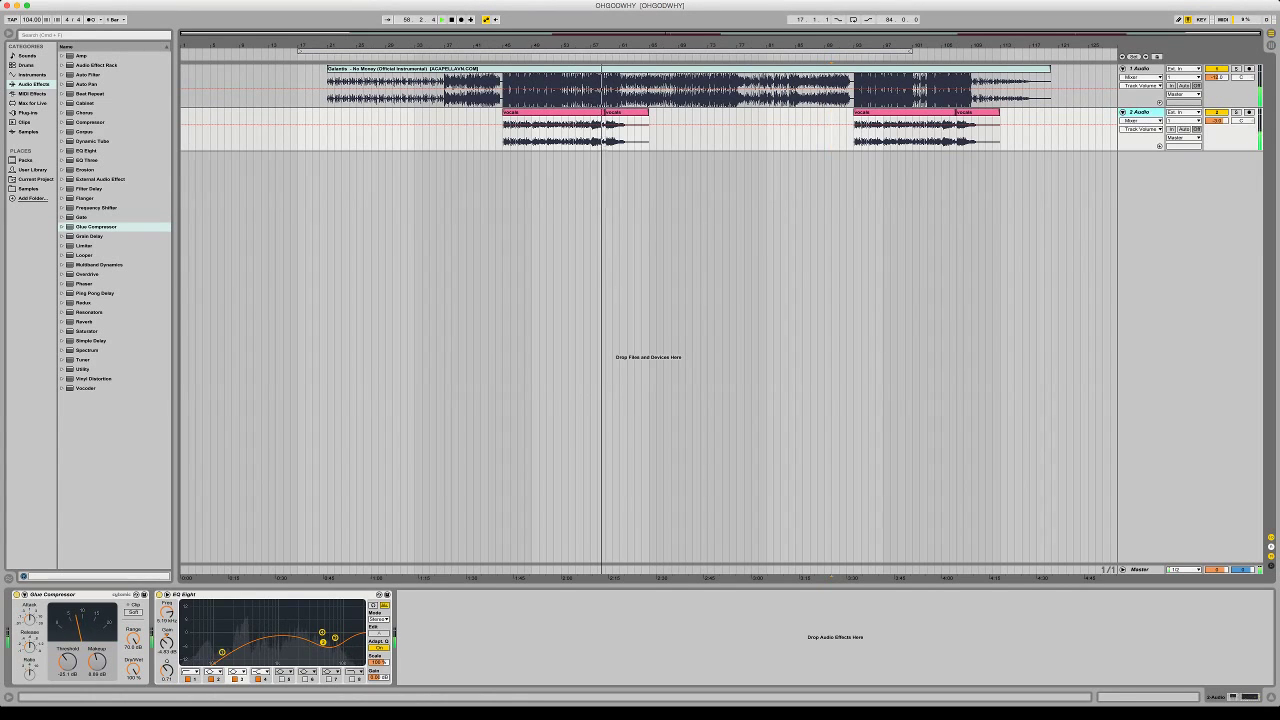
key("super+t")
type("-12")
key("Return")
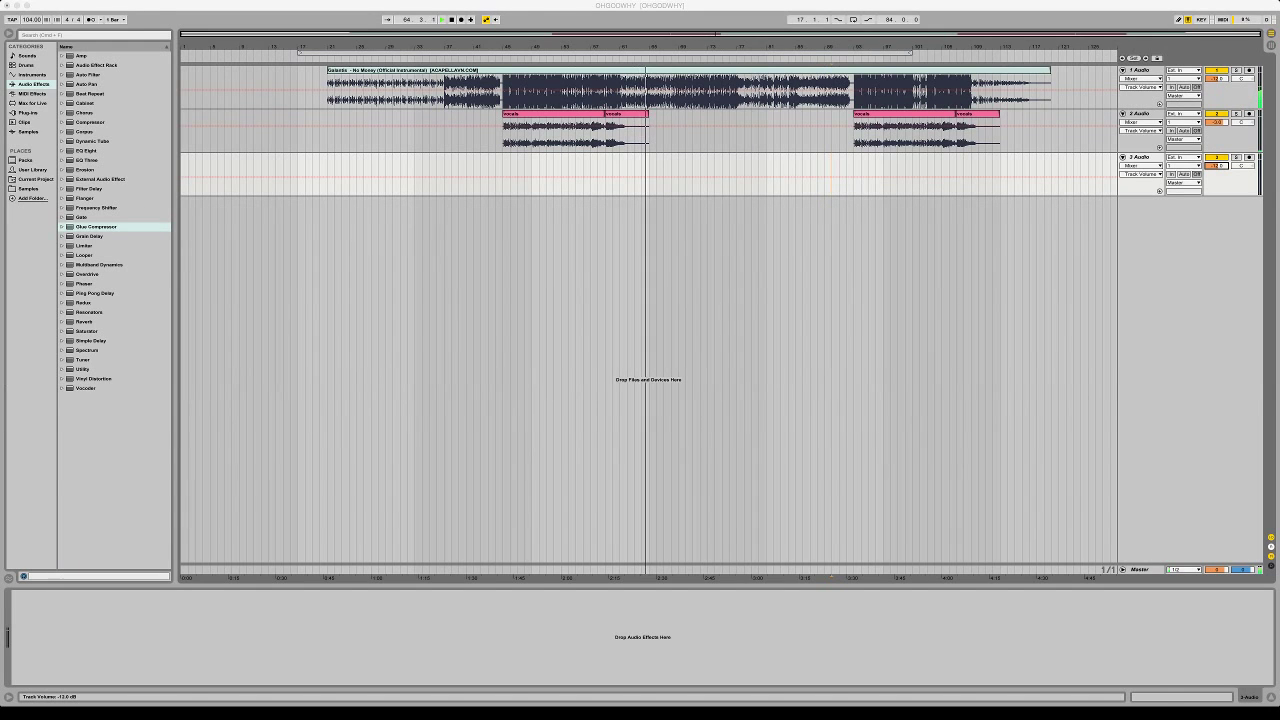
left_click_drag(406, 173, 374, 157)
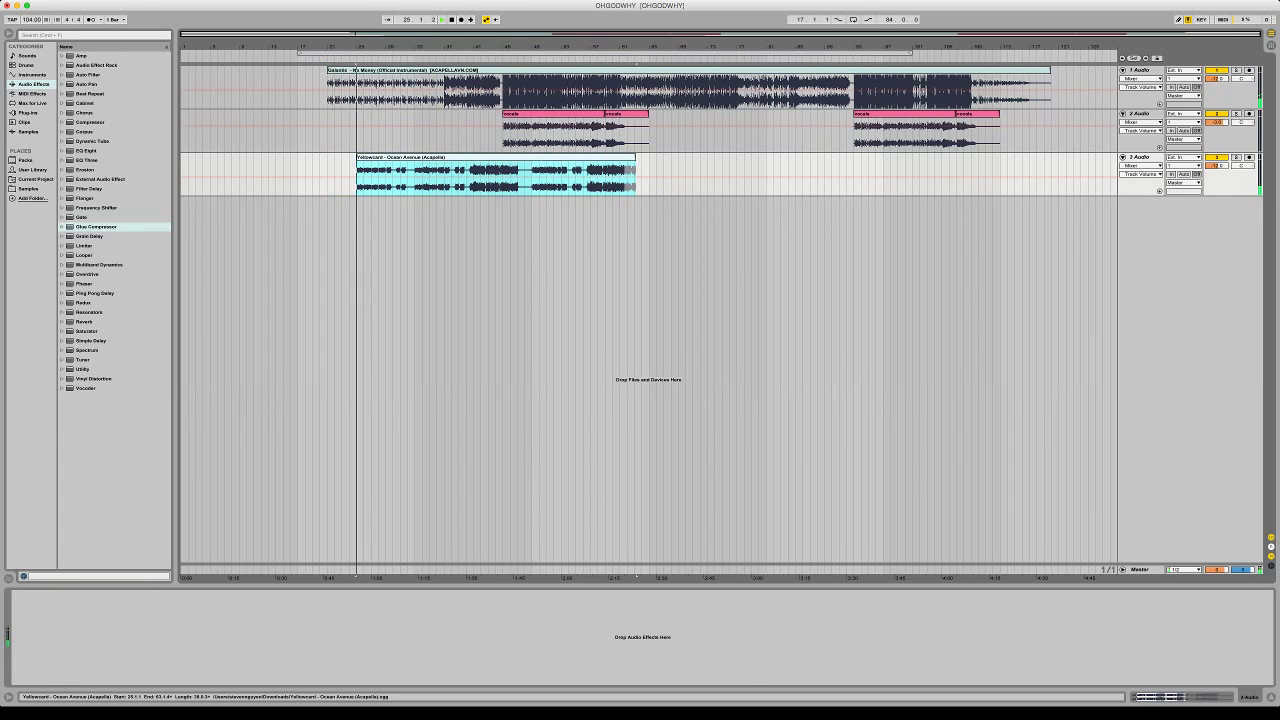
Set the warp mode of the Yellowcard - Ocean Avenue acapella clip to Complex Pro
double_click(374, 157)
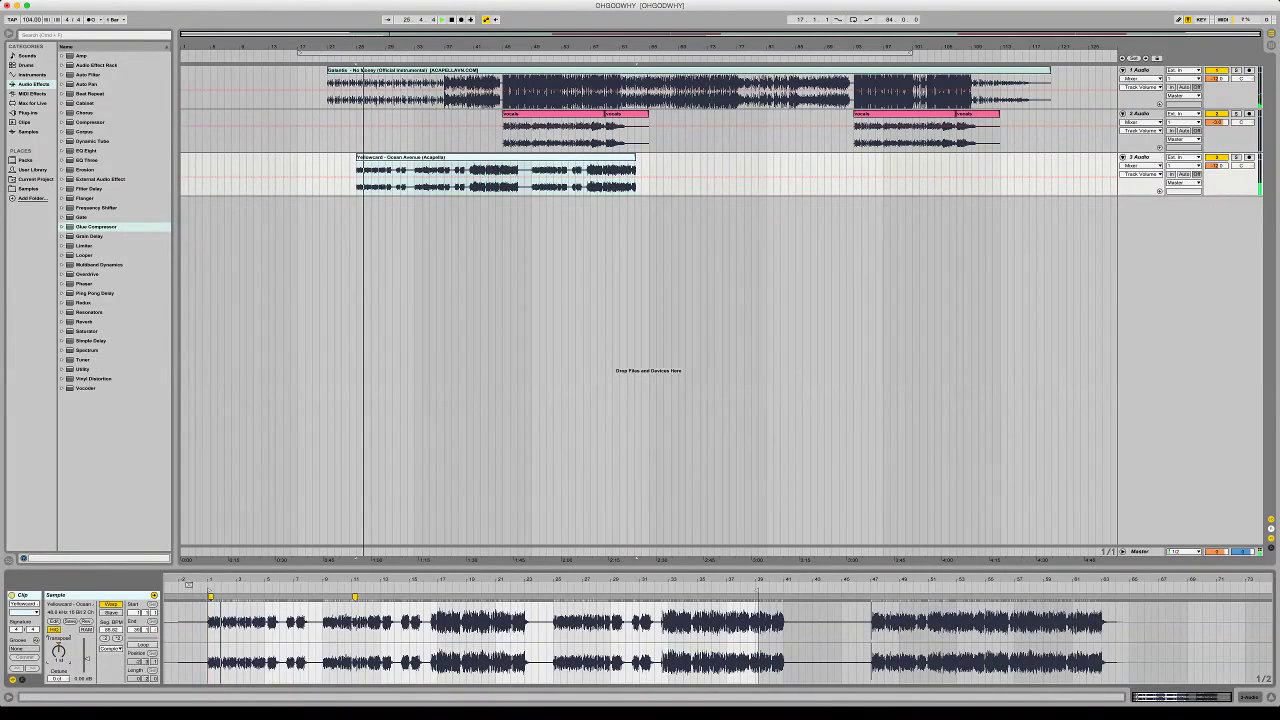
left_click(111, 649)
left_click(111, 659)
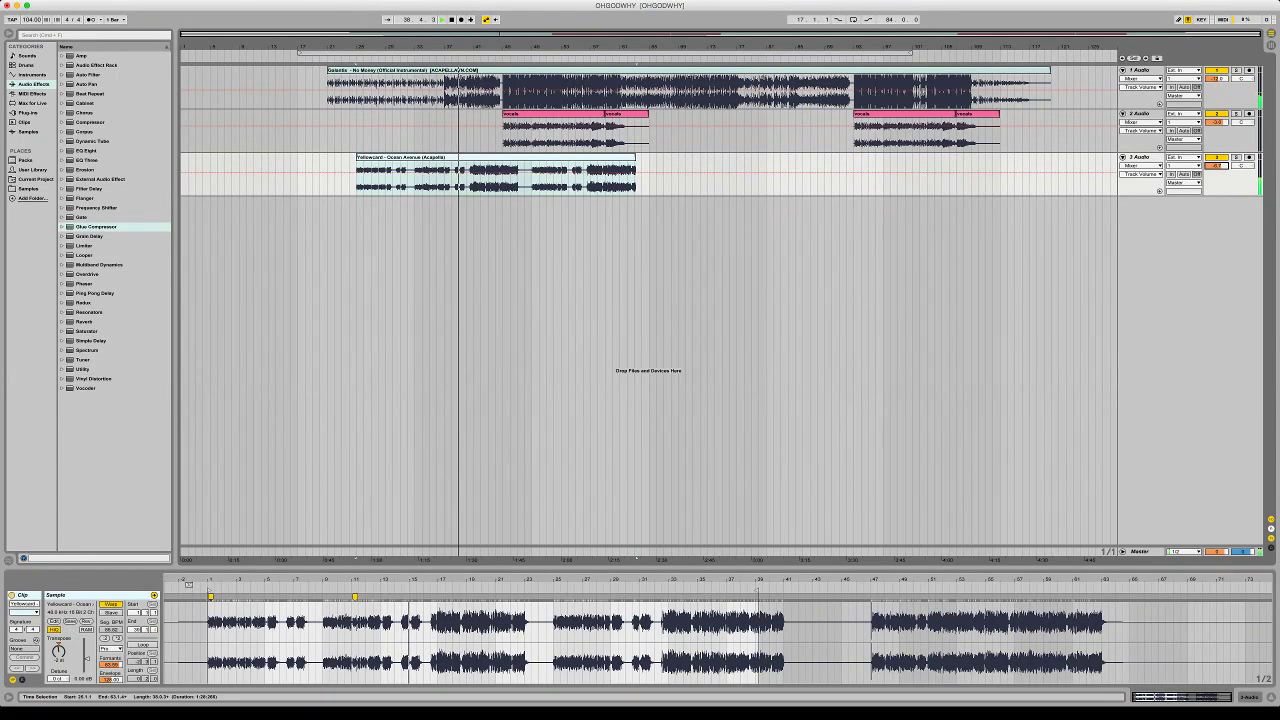
Delete bars 40–52 of the acapella and fill the gap with repeats of the two-bar phrase that ends at bar 40
left_click_drag(466, 175, 551, 175)
key("Delete")
left_click_drag(459, 178, 466, 178)
key("super+d")
key("super+d")
Trim the last repeated acapella phrase to end at 45.1.3, and raise the volumes of both vocal tracks slightly
left_click_drag(1216, 166, 1216, 164)
left_click_drag(483, 46, 483, 150)
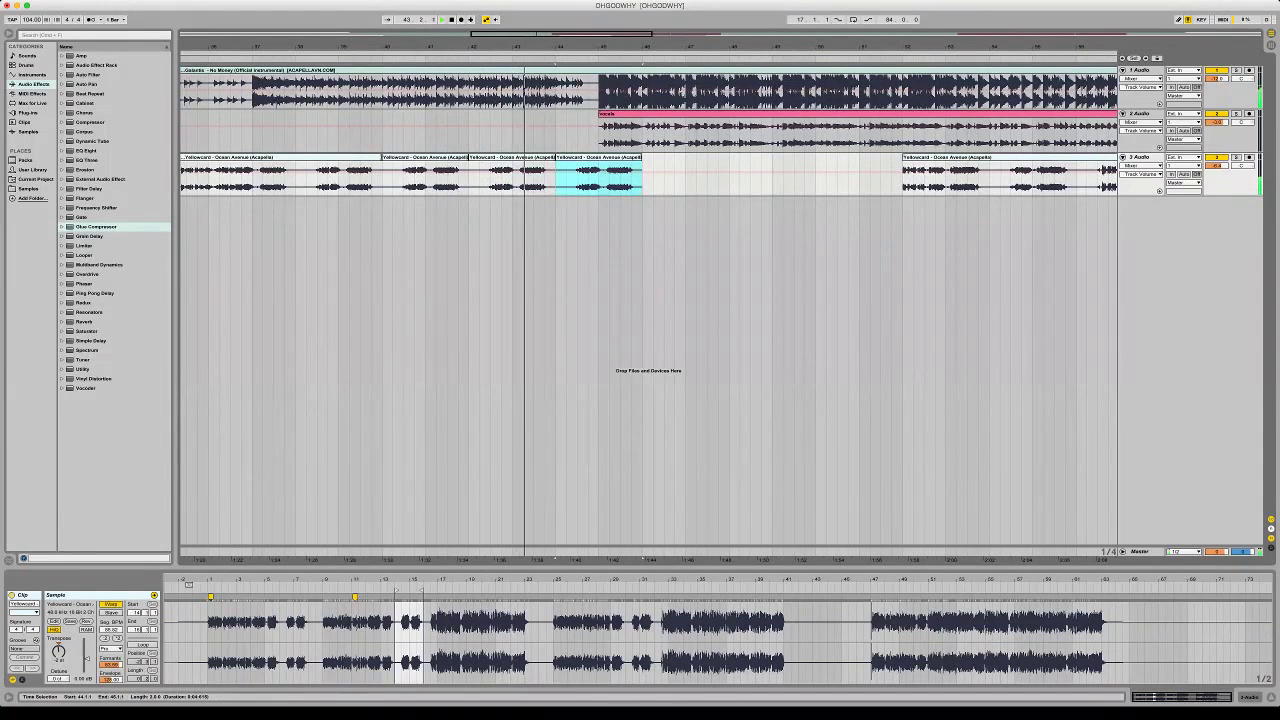
key("plus")
left_click(426, 178)
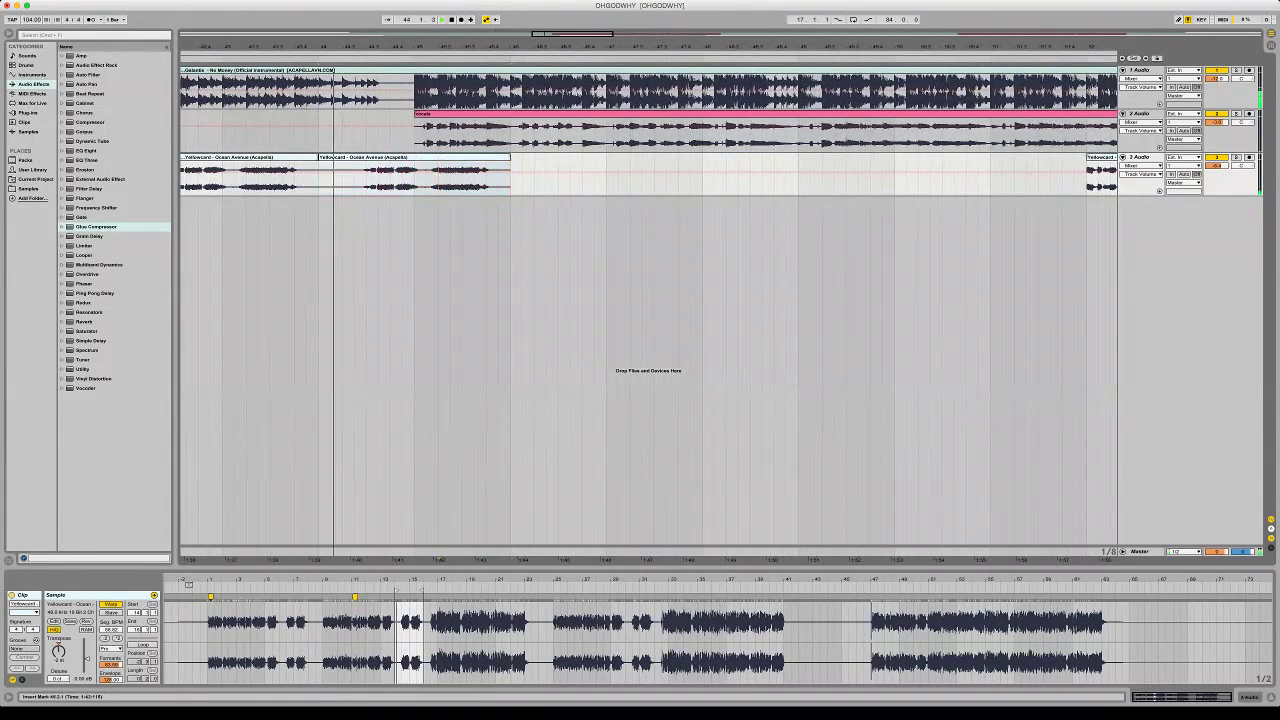
left_click_drag(426, 178, 511, 178)
key("Delete")
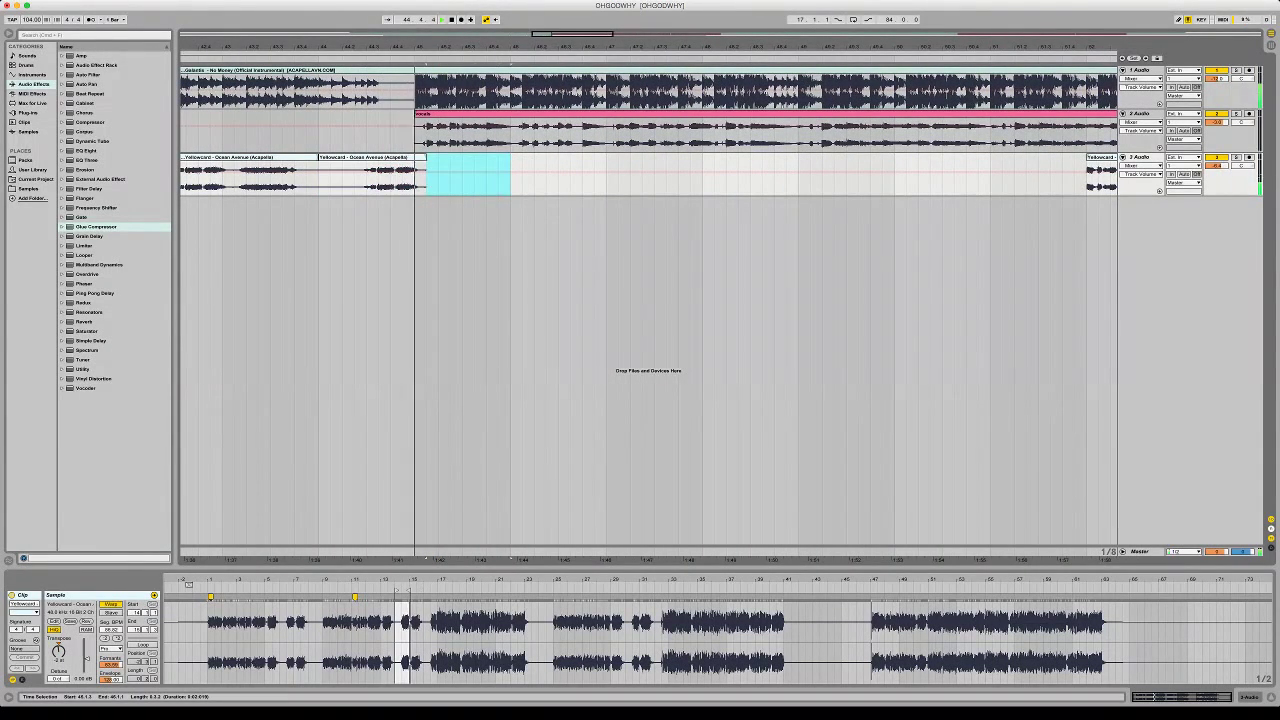
left_click_drag(1217, 122, 1217, 114)
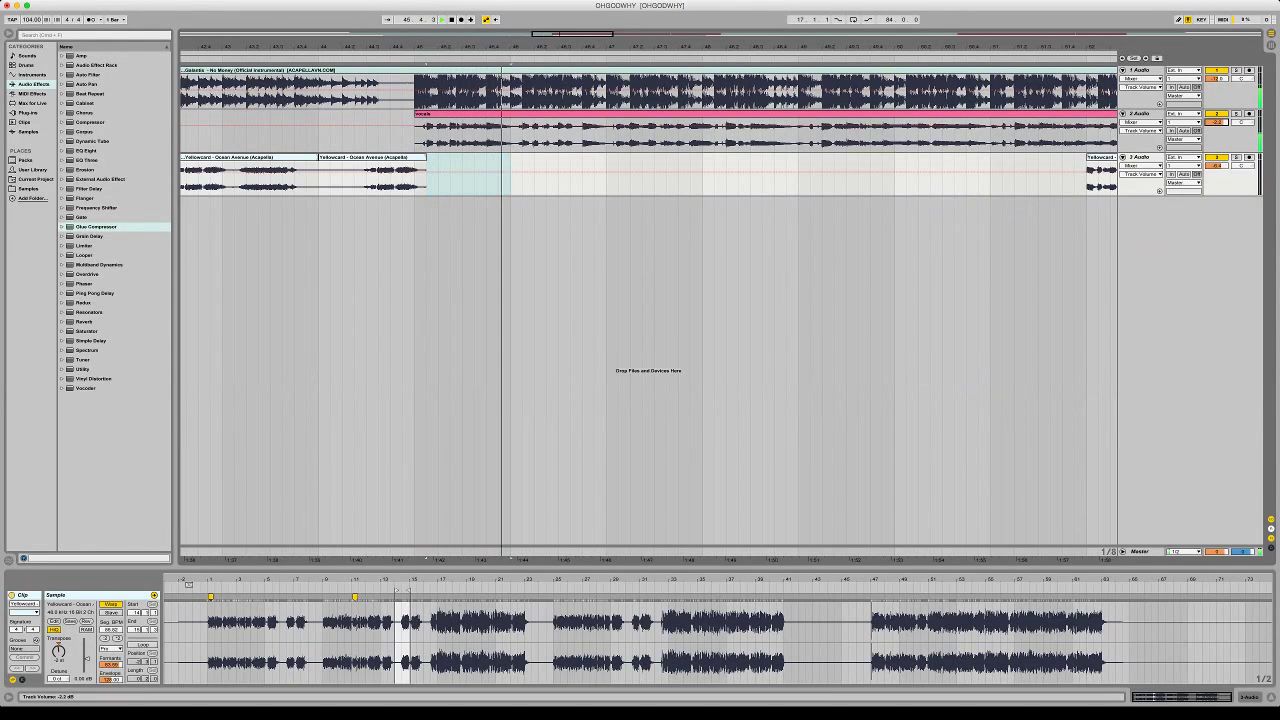
Extend the end of the last acapella clip to include its final section and move the clip to bar 61
left_click_drag(781, 46, 781, 2)
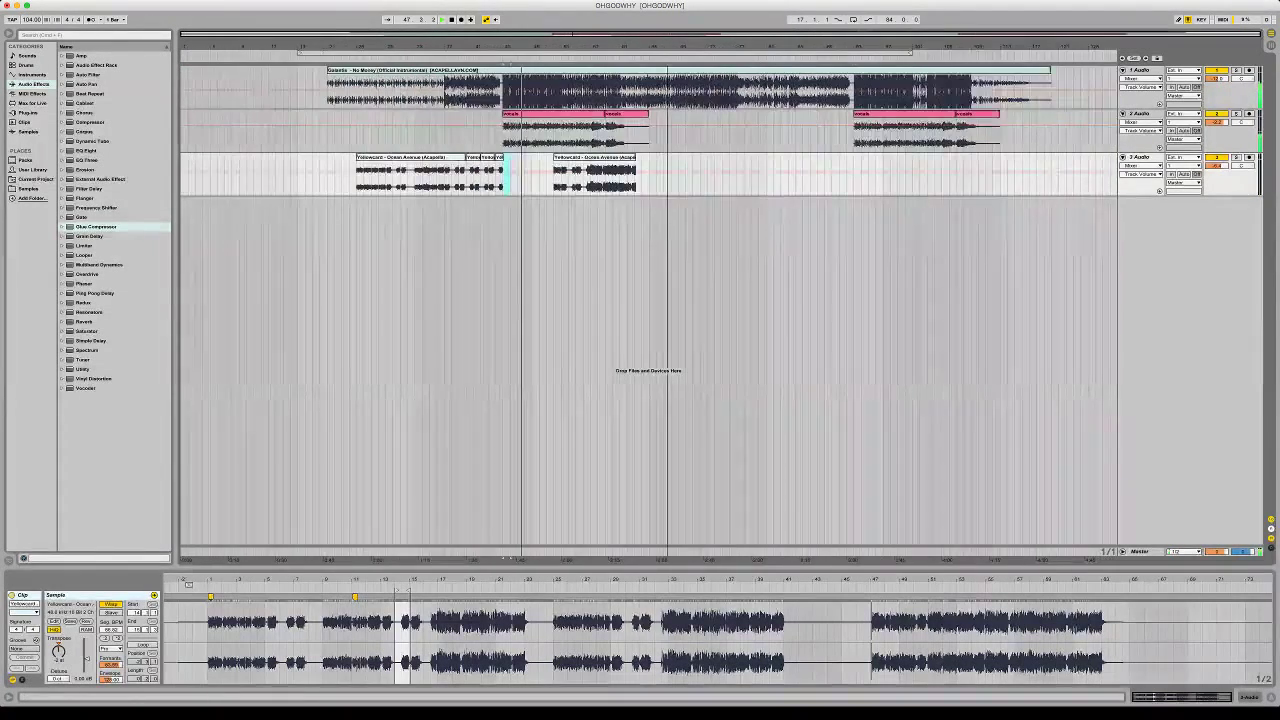
left_click_drag(635, 157, 896, 157)
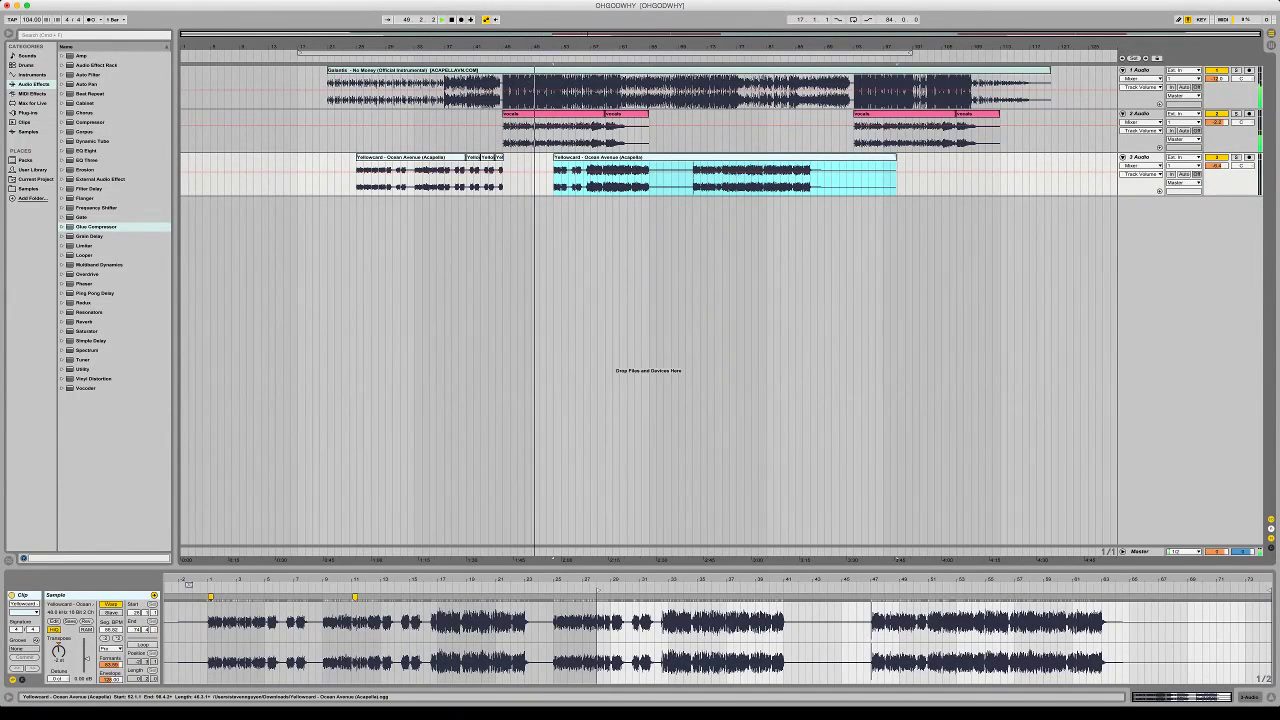
left_click_drag(700, 157, 766, 157)
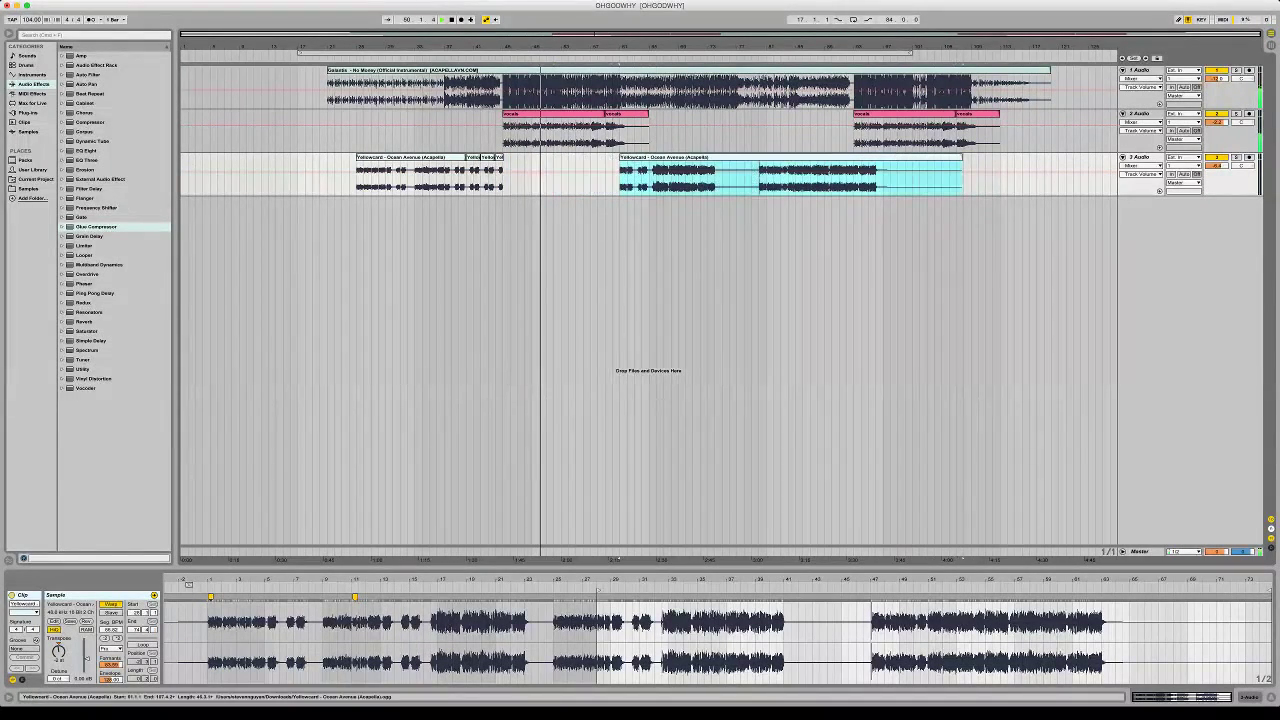
Move the bar 61 clip's start marker to bar 25 of the sample and add a warp marker near sample bar 29
left_click_drag(598, 590, 555, 591)
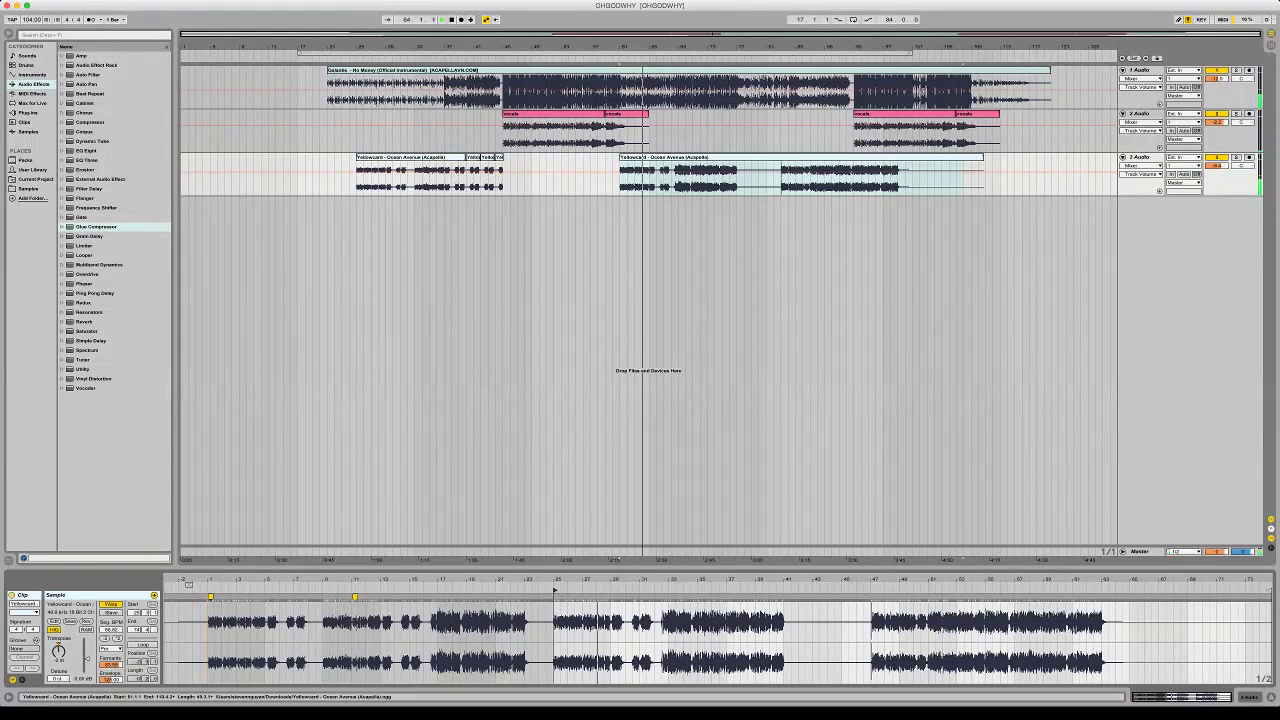
left_click_drag(606, 580, 606, 640)
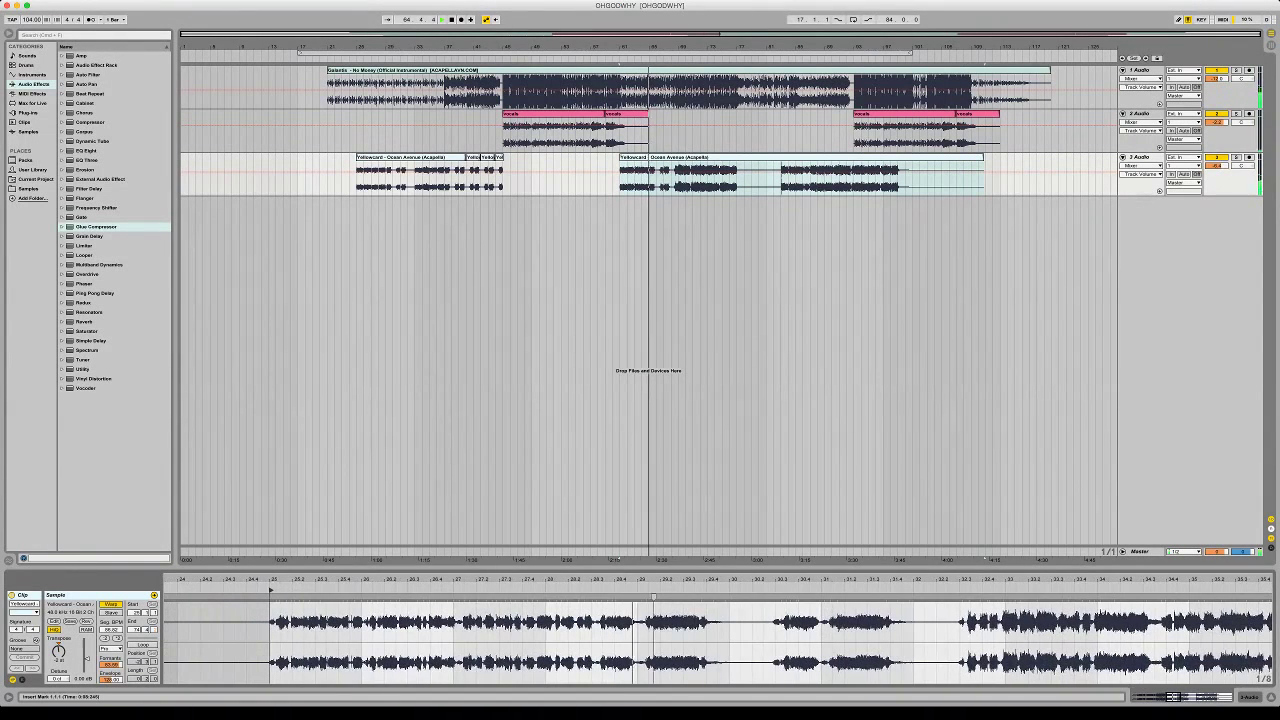
double_click(649, 597)
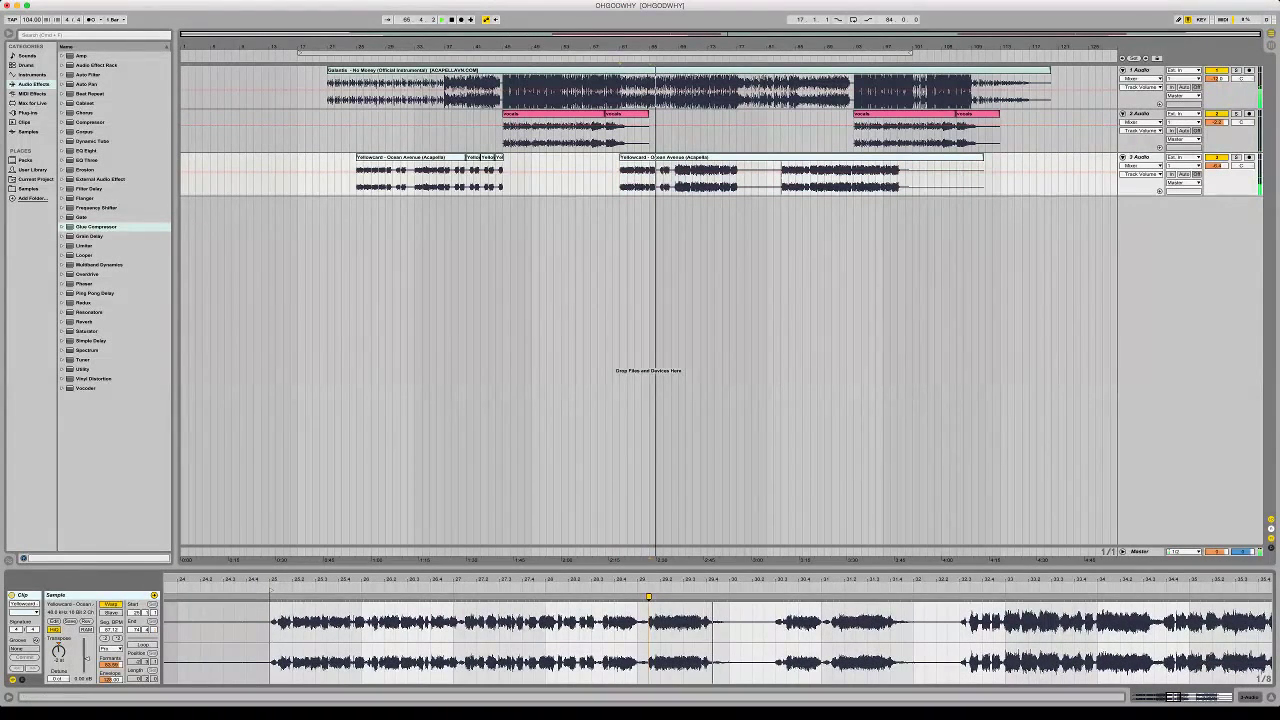
left_click_drag(630, 580, 630, 520)
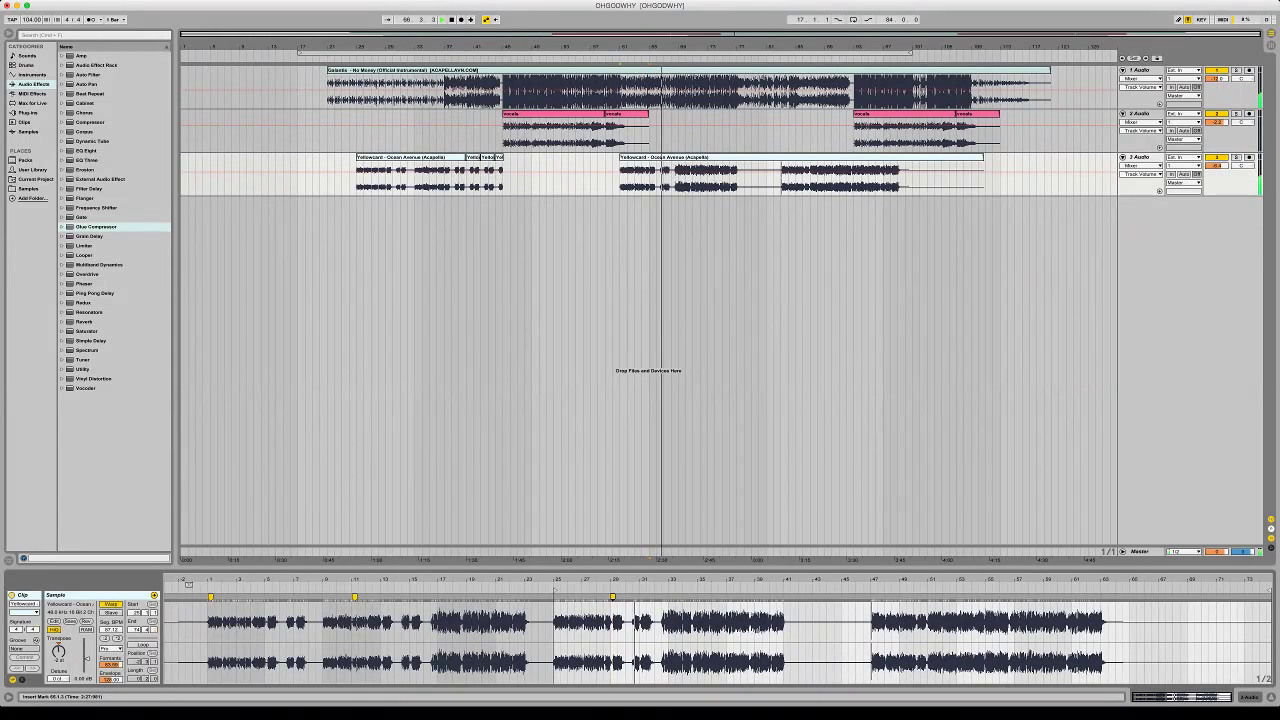
Try to remove the acapella between bars 68 and 83 and repeat its preceding two-bar phrase, and undo these edits
left_click_drag(671, 178, 781, 176)
key("Delete")
left_click_drag(656, 178, 671, 178)
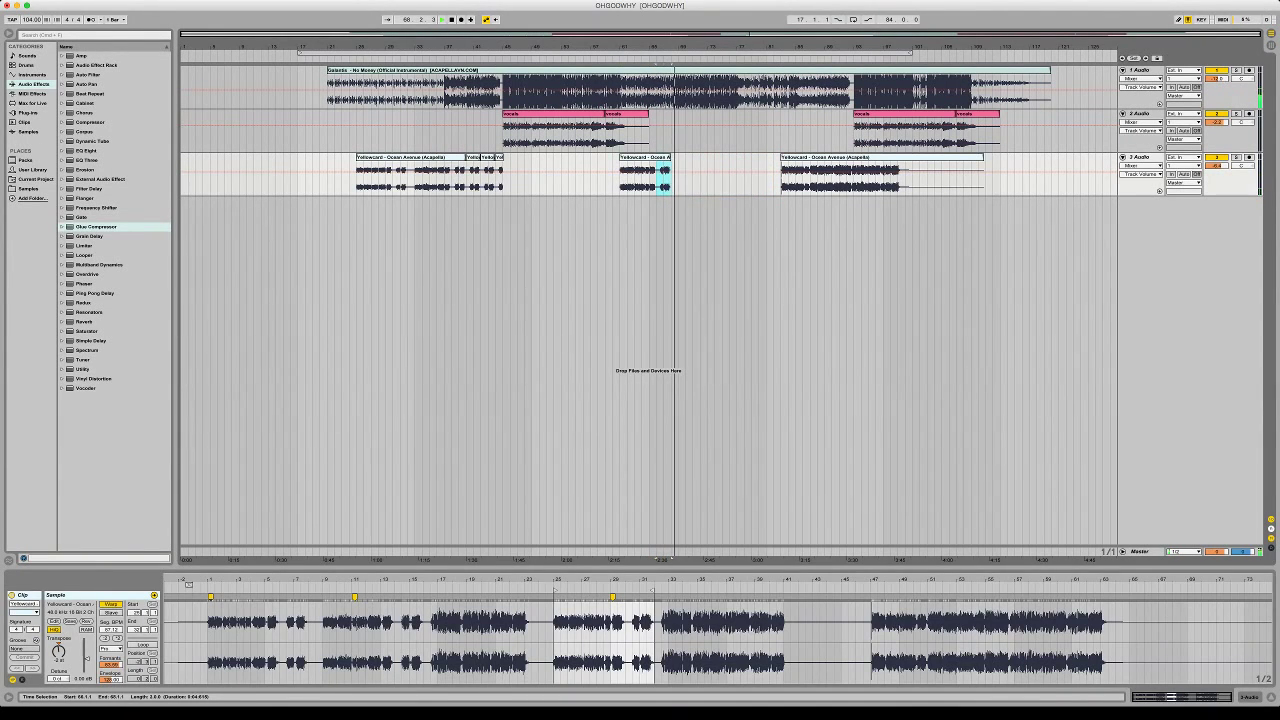
key("super+d")
key("super+d")
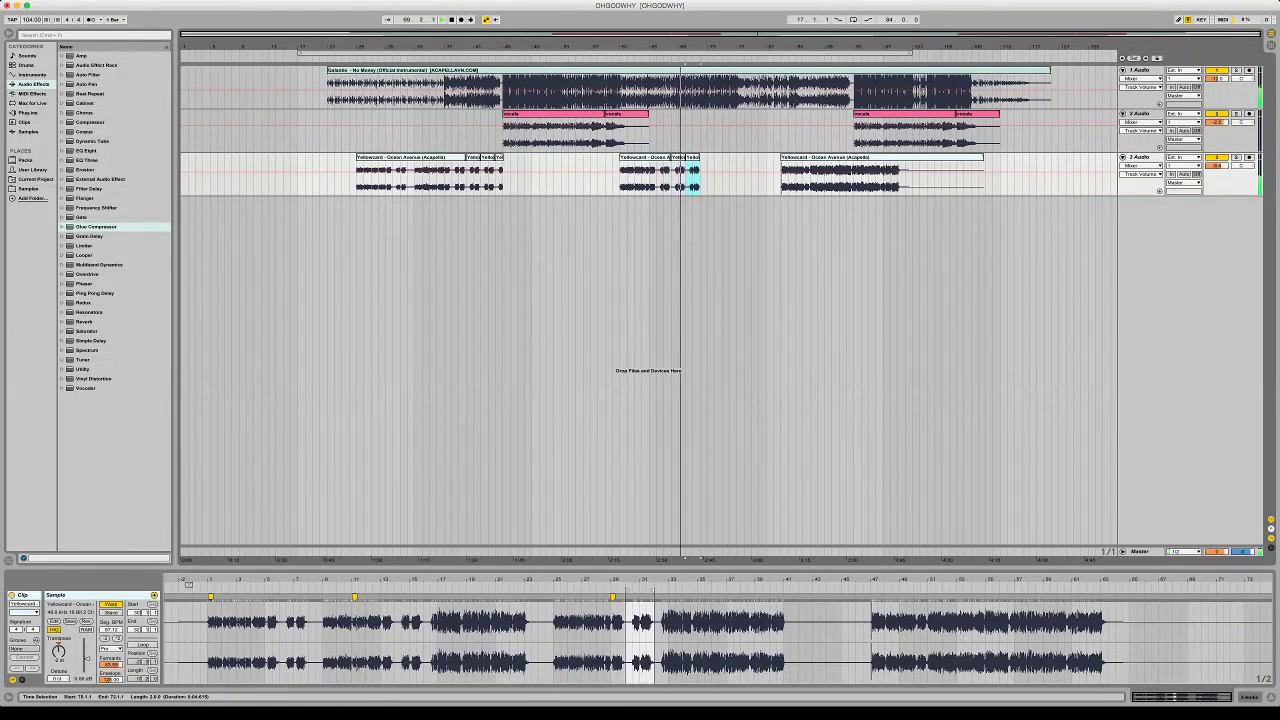
key("super+z")
key("super+z")
key("super+z")
Try to split the acapella at bar 81, delete everything after it and lower the track's volume, and undo the changes
left_click(768, 177)
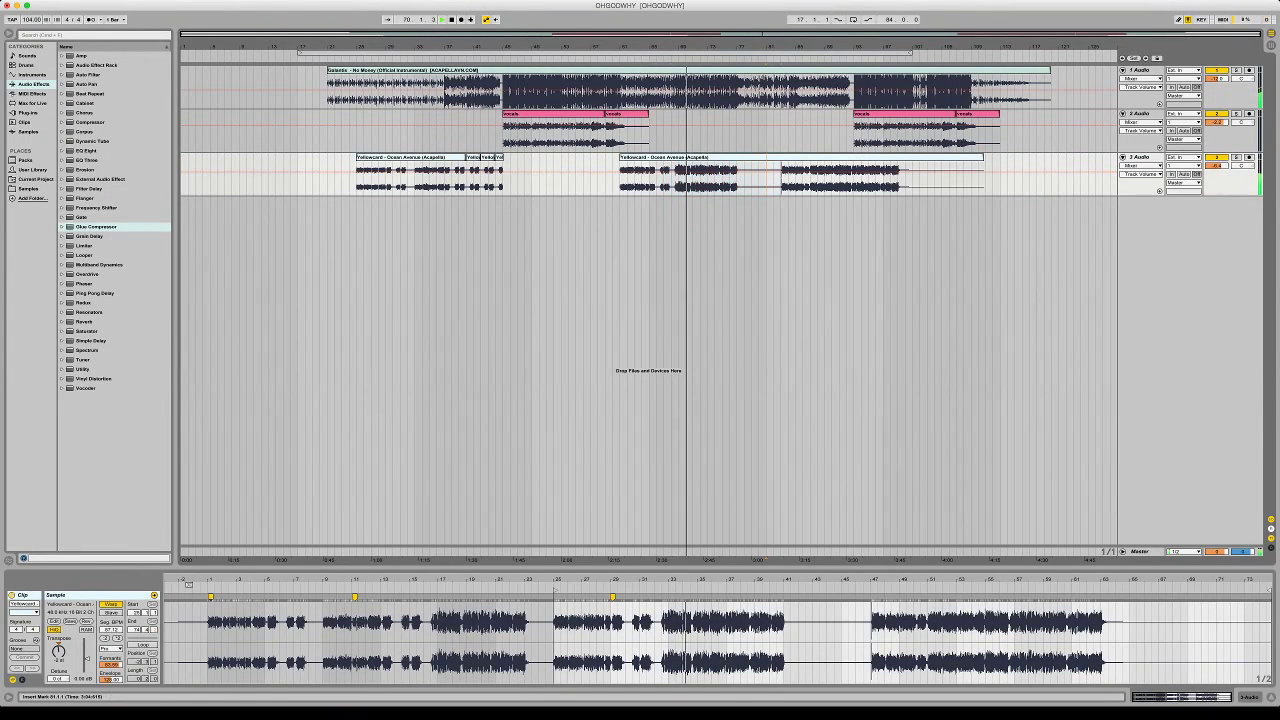
left_click(766, 177)
key("super+e")
left_click(868, 157)
key("Delete")
left_click_drag(1216, 166, 1216, 178)
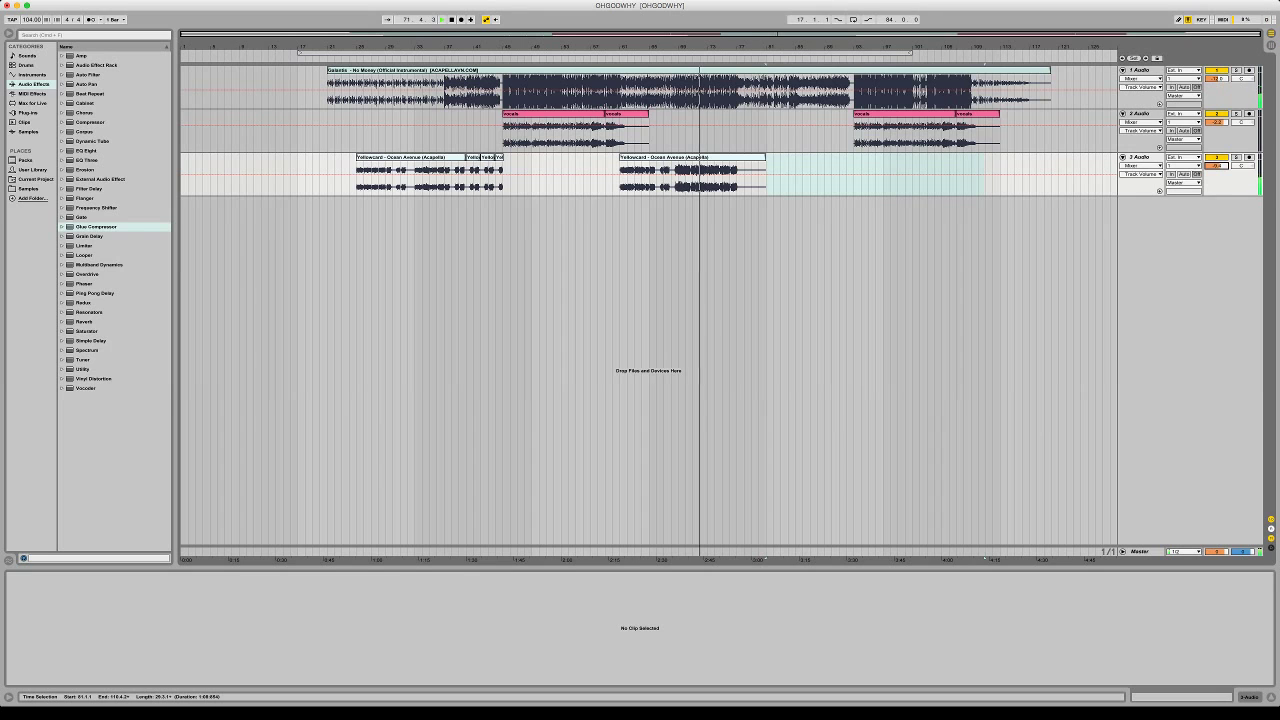
key("super+z")
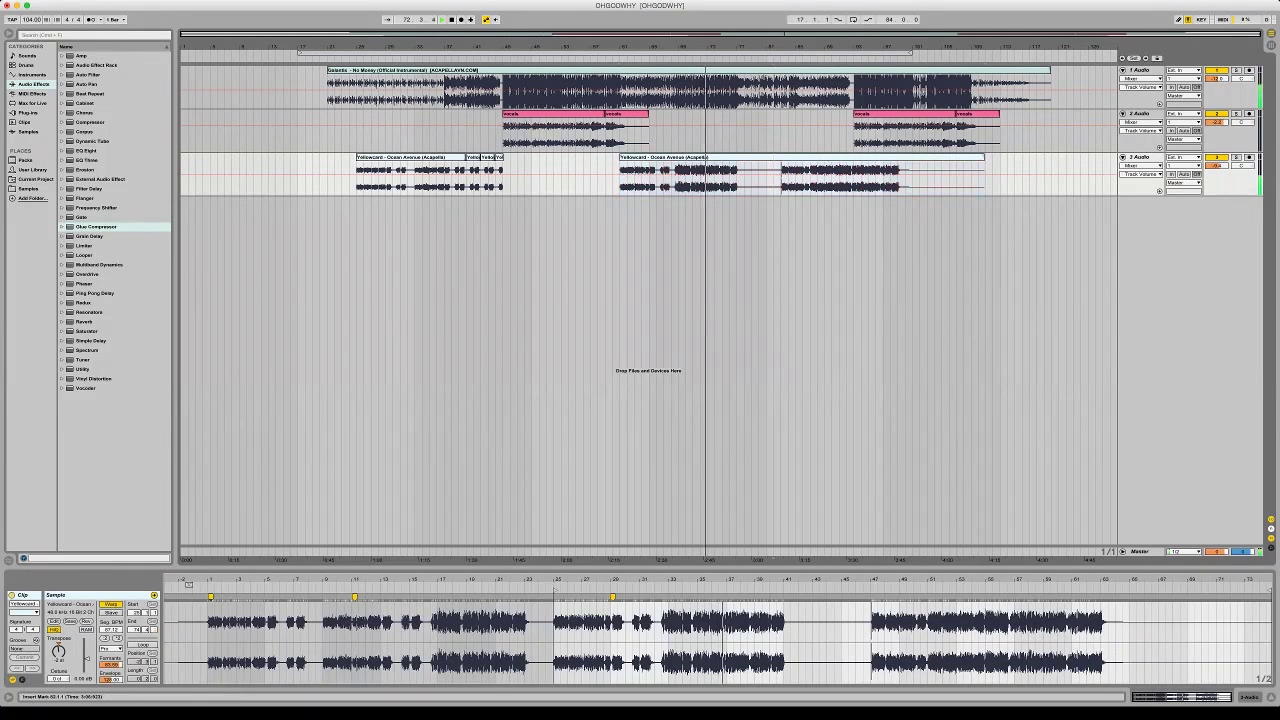
Split the acapella at bar 83, where its final section begins, and move that section to bar 77
key("super+e")
left_click_drag(806, 157, 762, 157)
Lower the acapella track's volume to about -10.7 dB during playback and save the set
left_click(1216, 166)
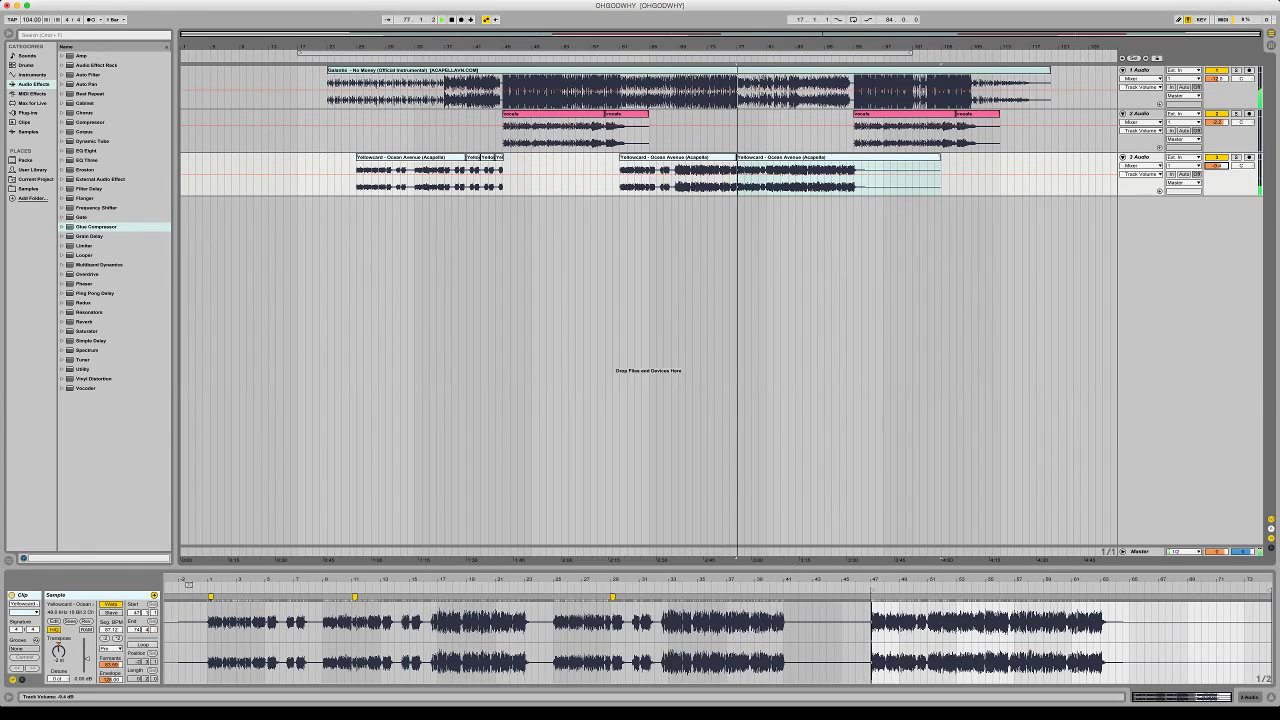
left_click_drag(1216, 166, 1216, 175)
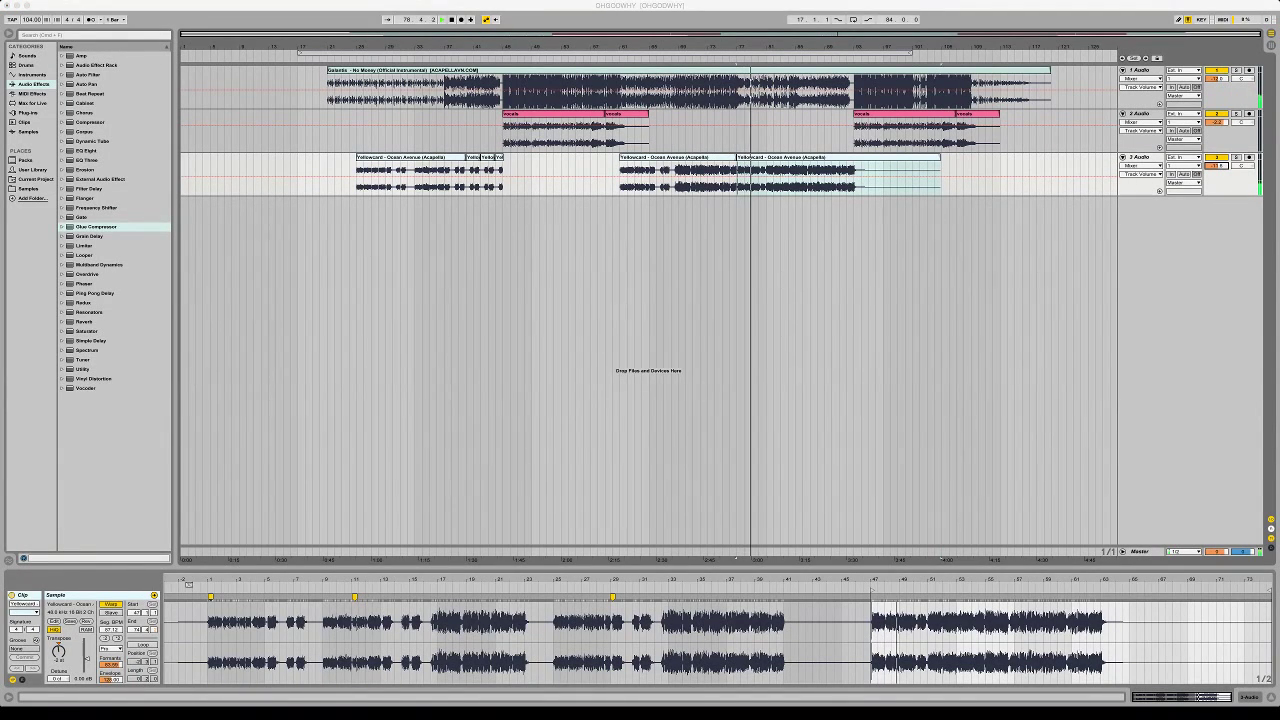
key("super+s")
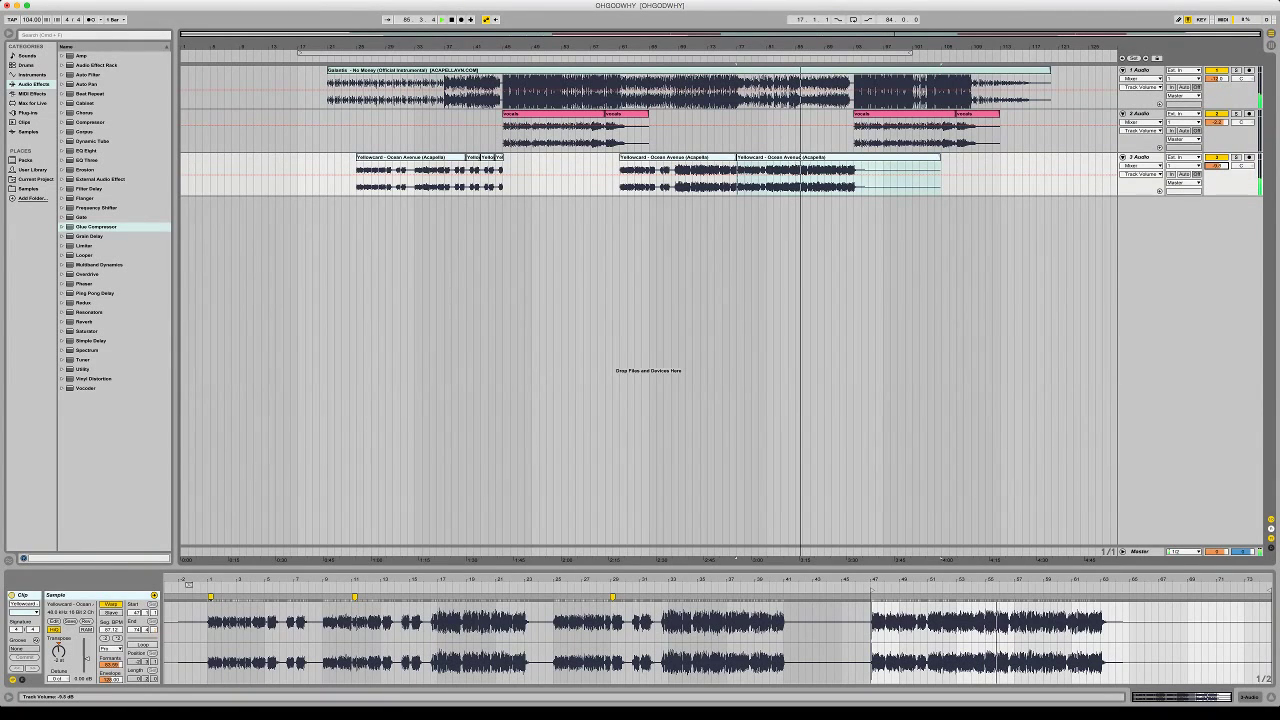
left_click_drag(1216, 166, 1216, 171)
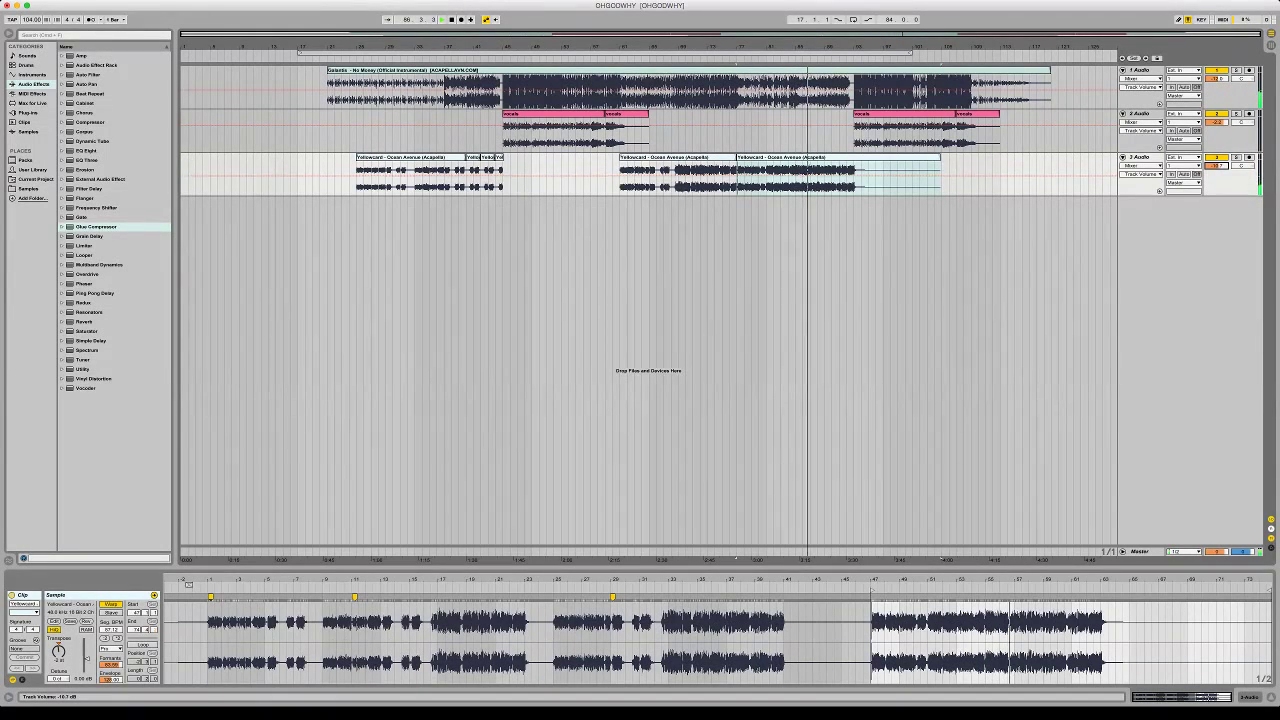
Display the effects of the Red Hot Chili Peppers vocals track and review the arrangement's closing section during playback
double_click(1141, 114)
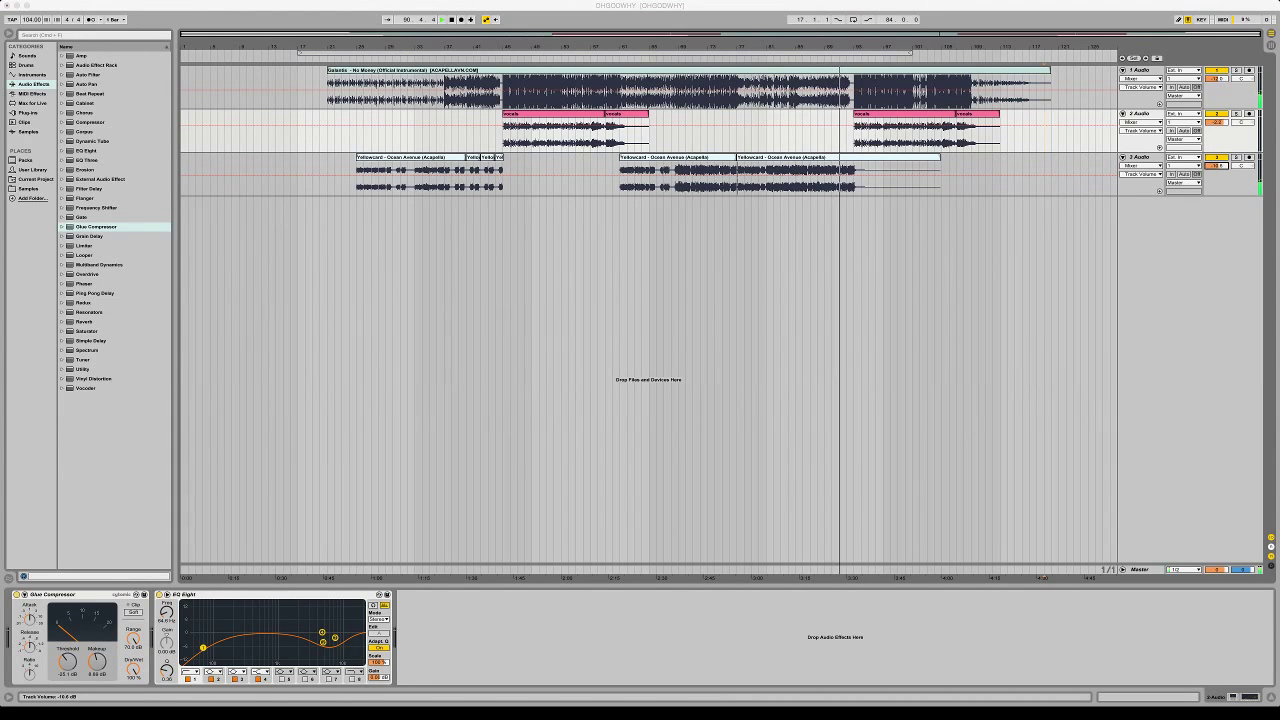
key("super+Tab")
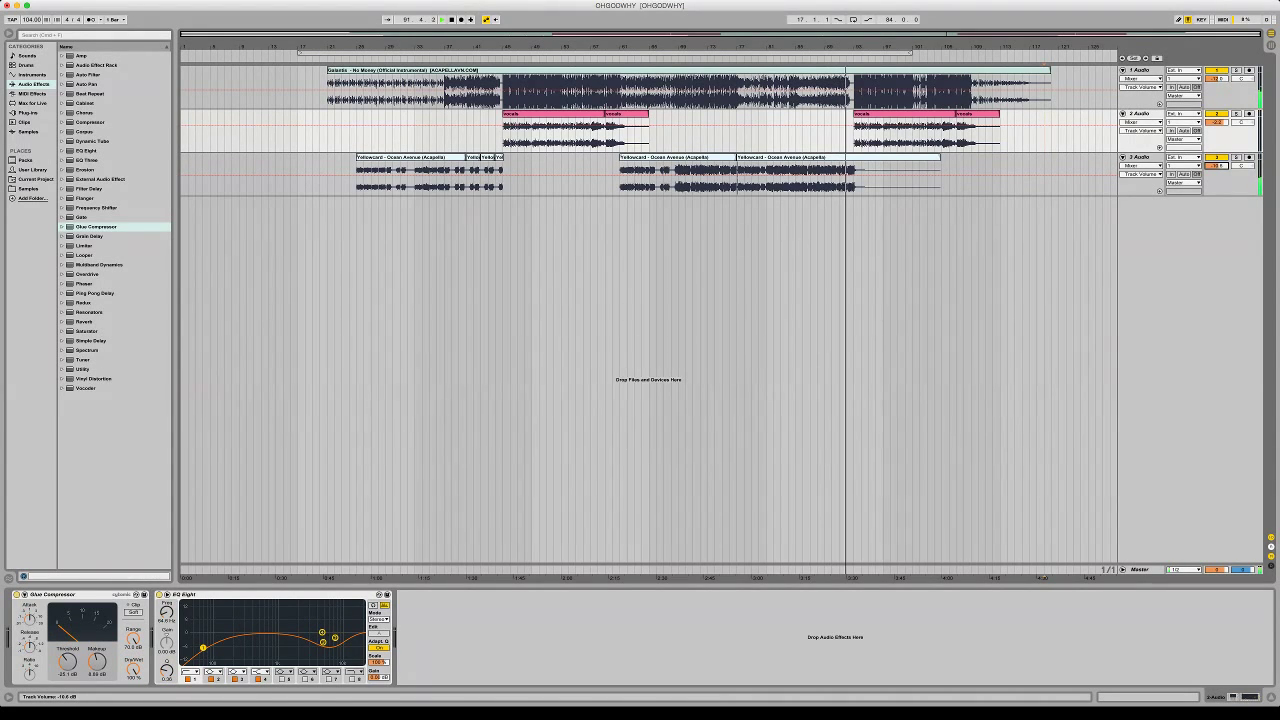
left_click_drag(818, 46, 604, 104)
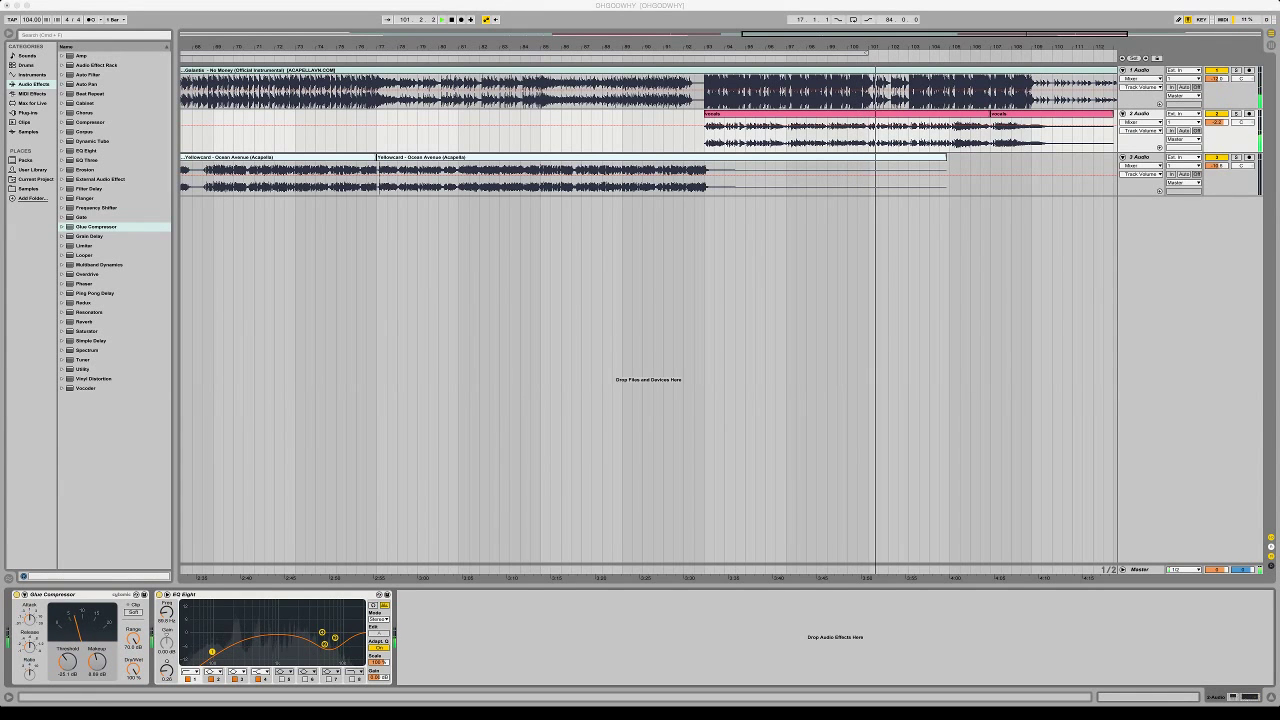
key("minus")
key("minus")
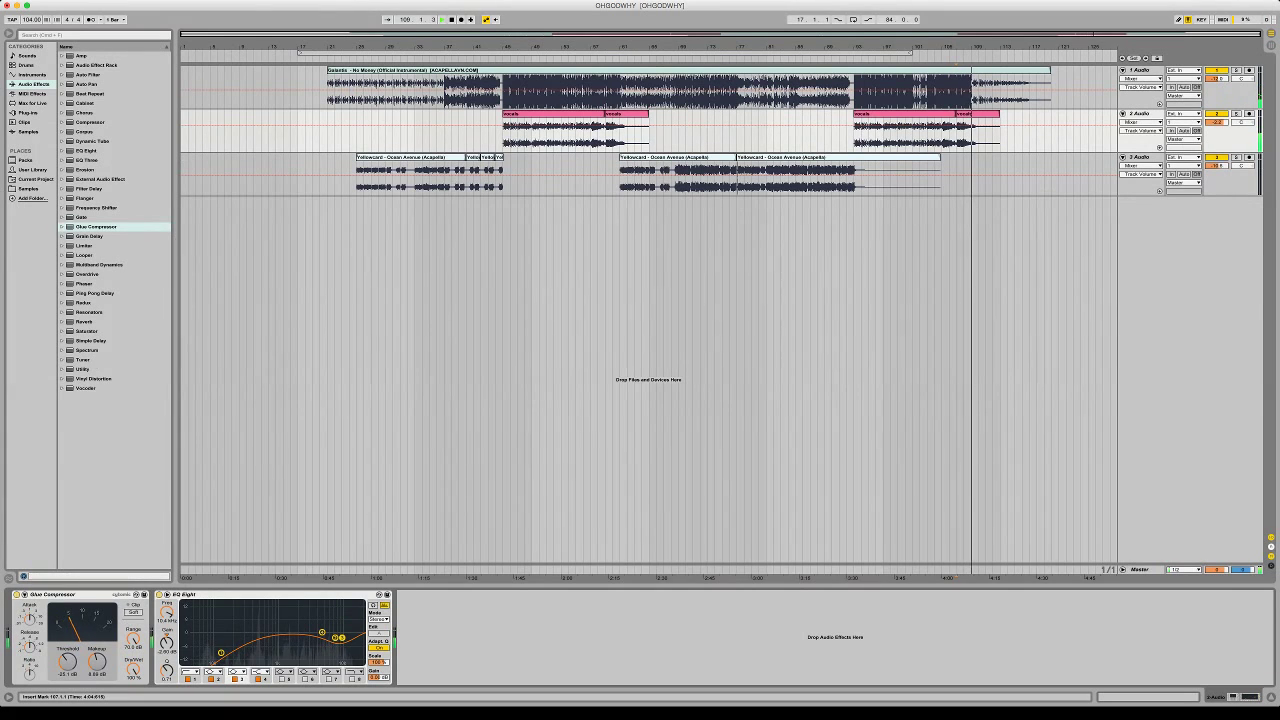
Restart playback from the beginning of the instrumental at bar 21 and listen through the whole mashup
left_click(328, 90)
key("space")
key("space")
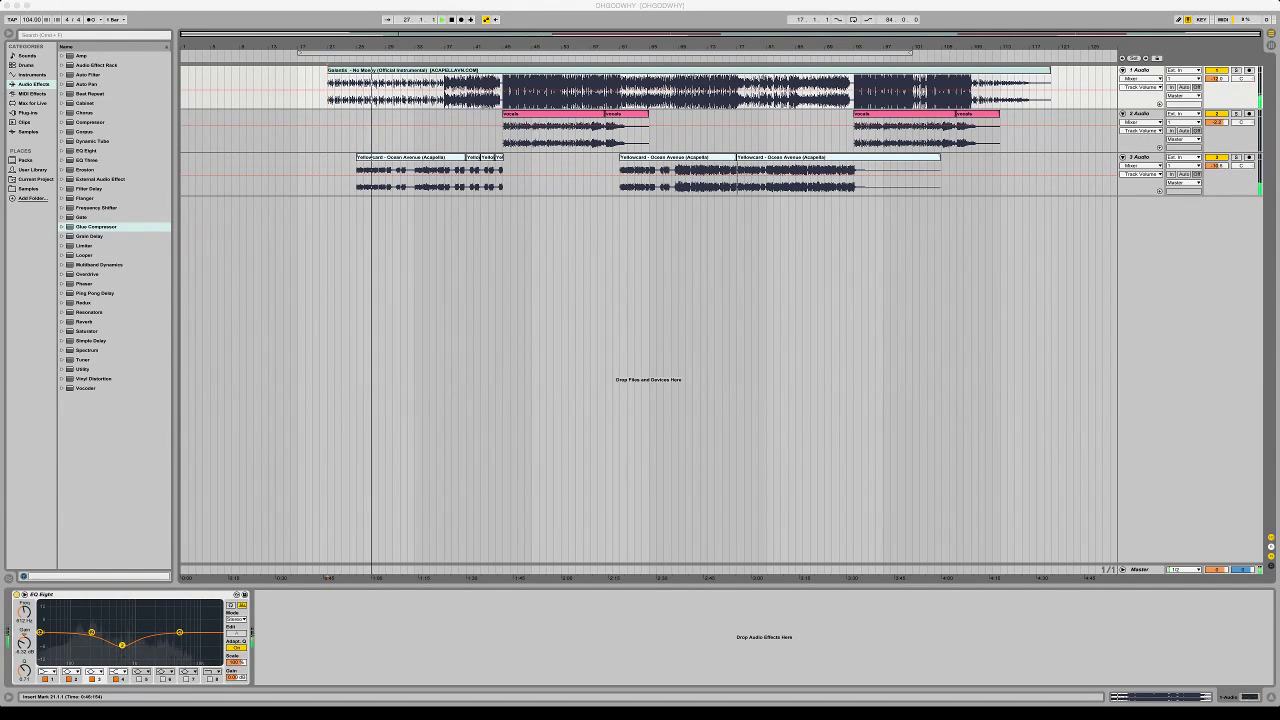
key("super+Tab")
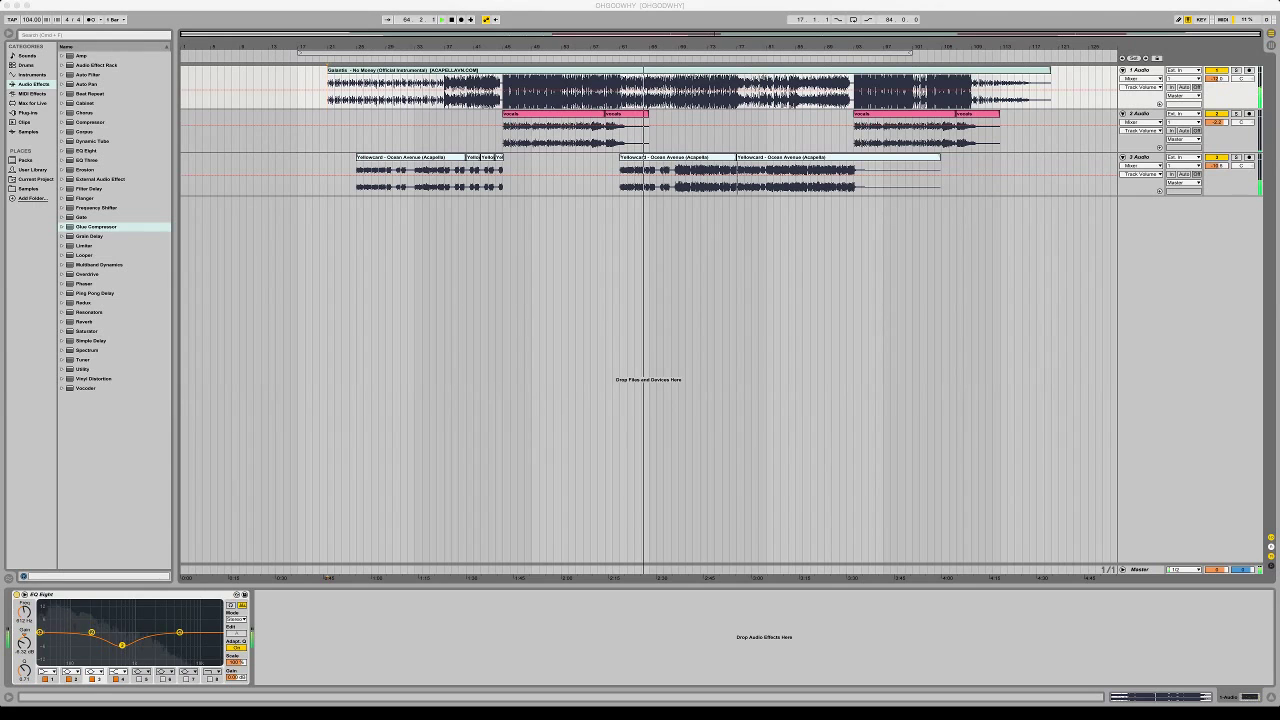
key("super+Tab")
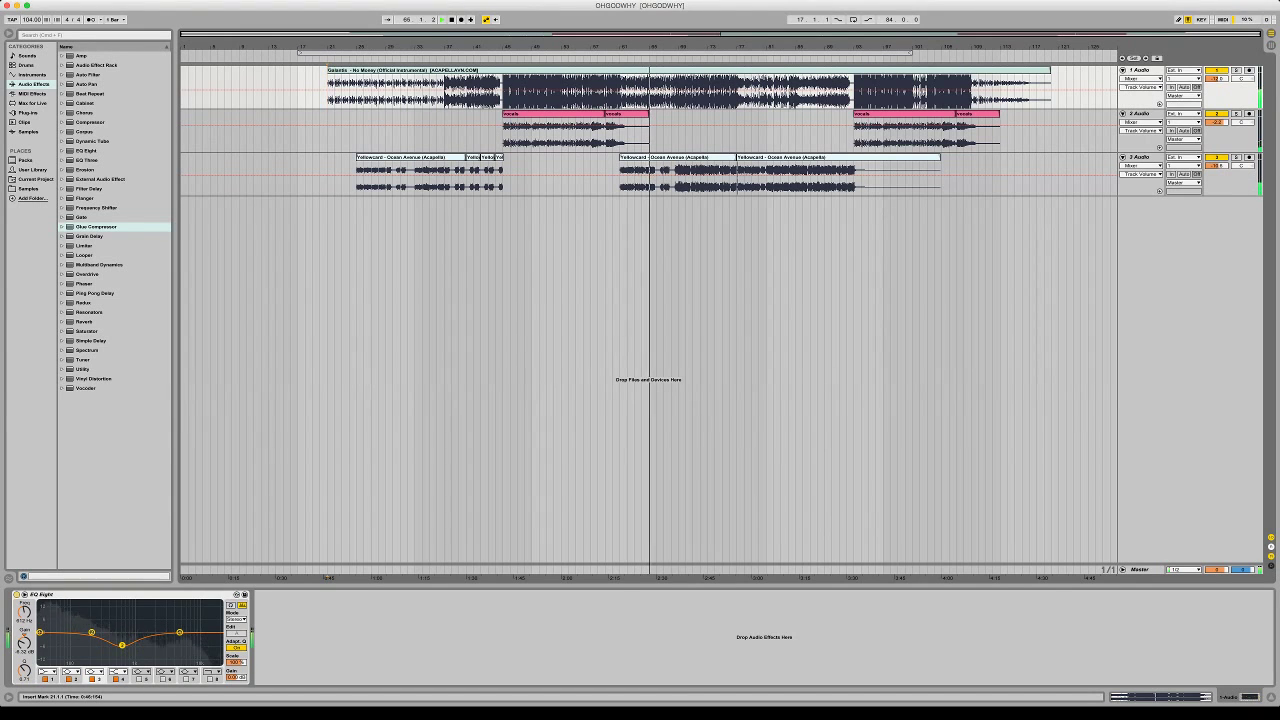
key("super+Tab")
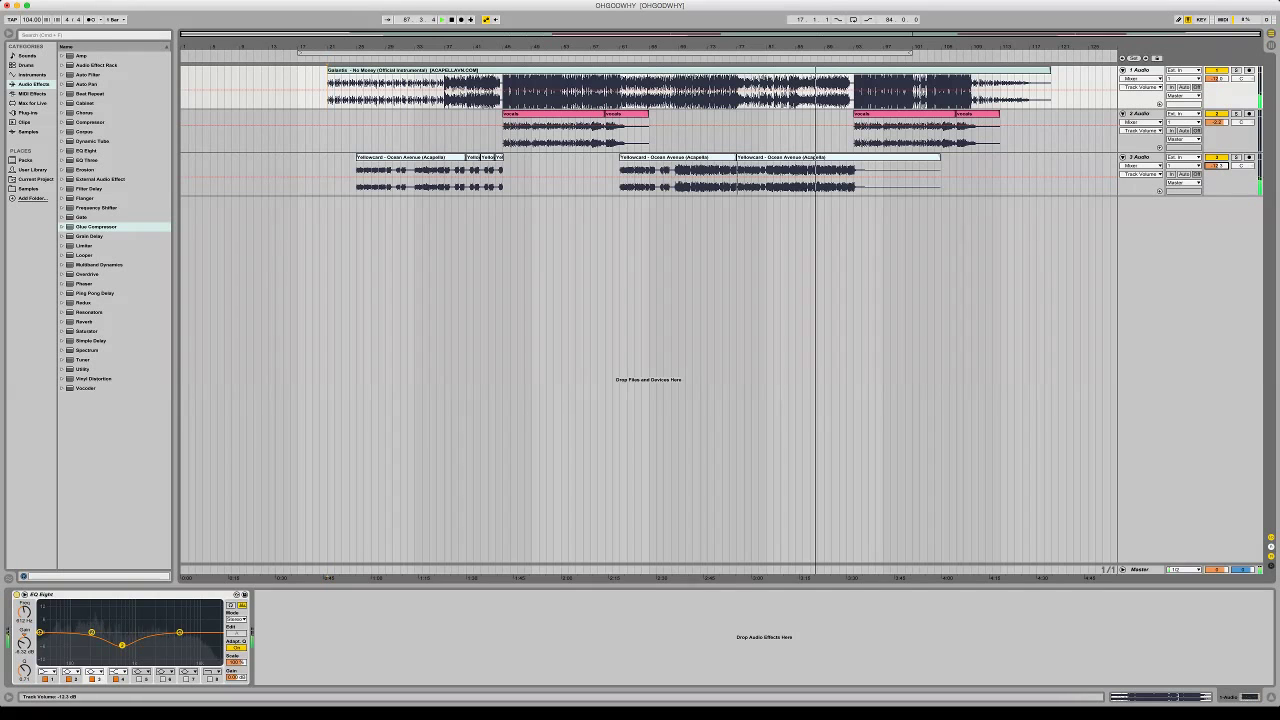
Open the sample of the acapella clip at bar 77 and check the track levels in Session View
double_click(838, 157)
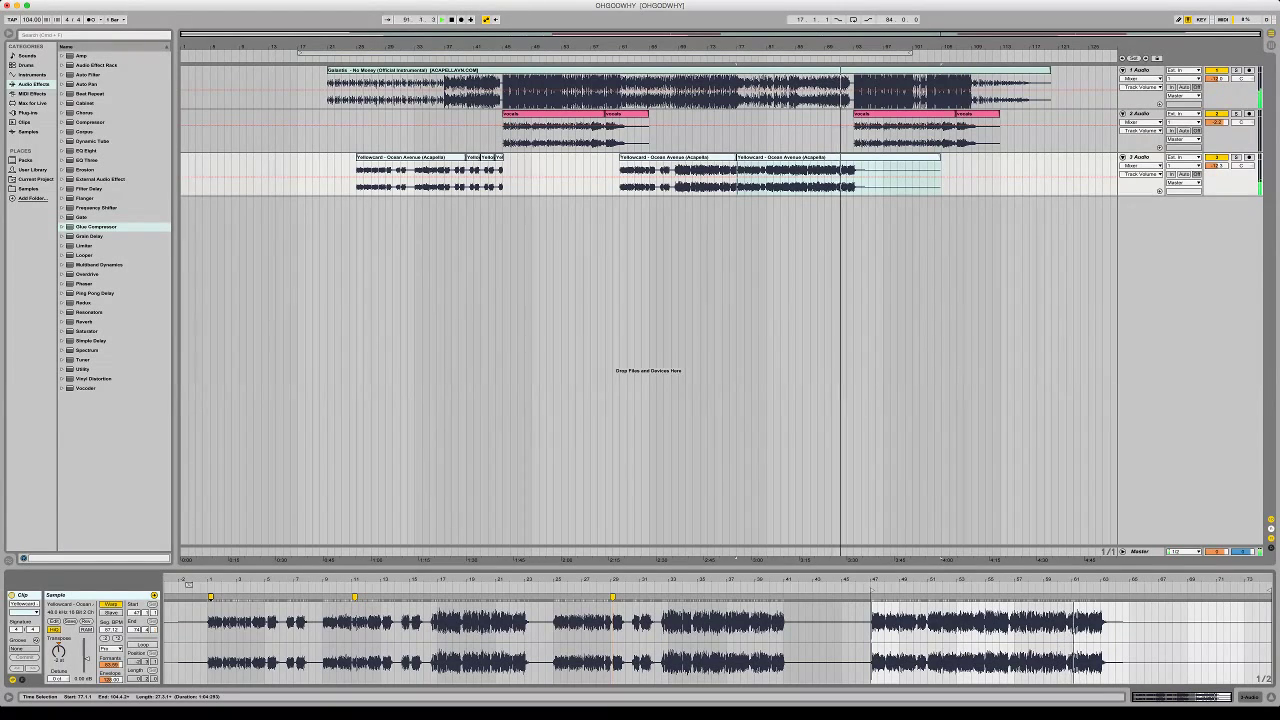
key("Tab")
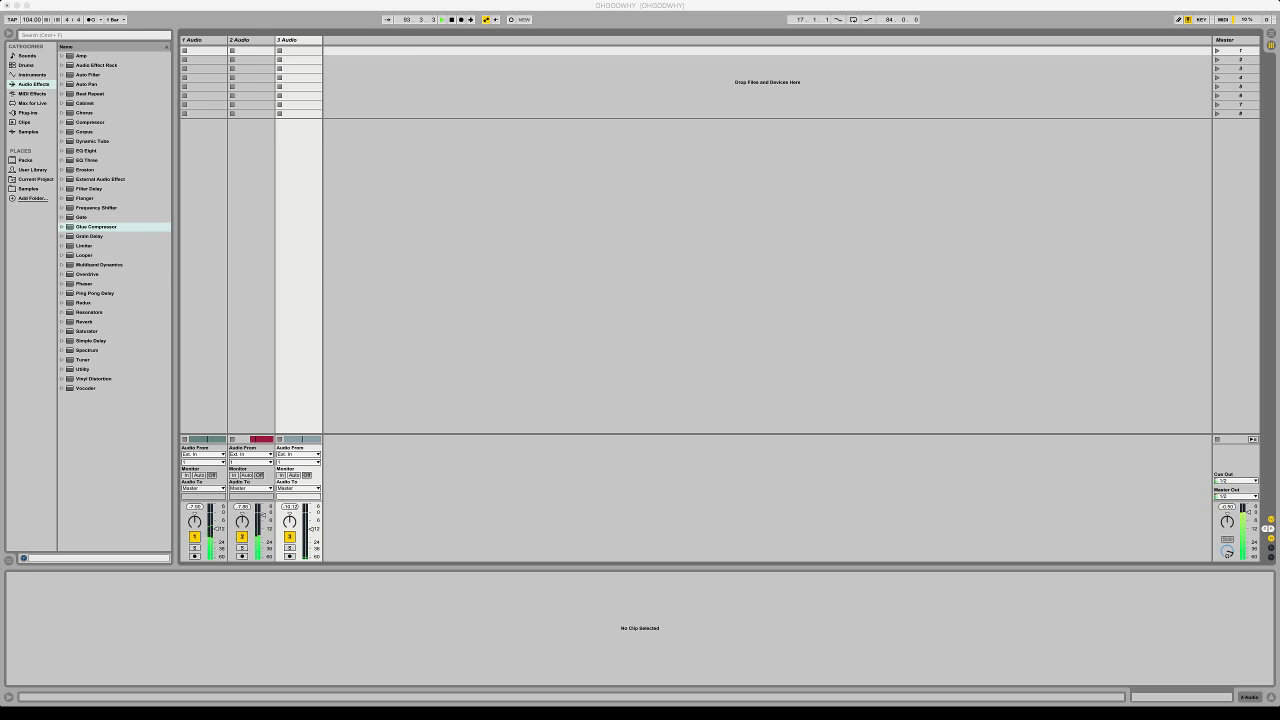
key("Tab")
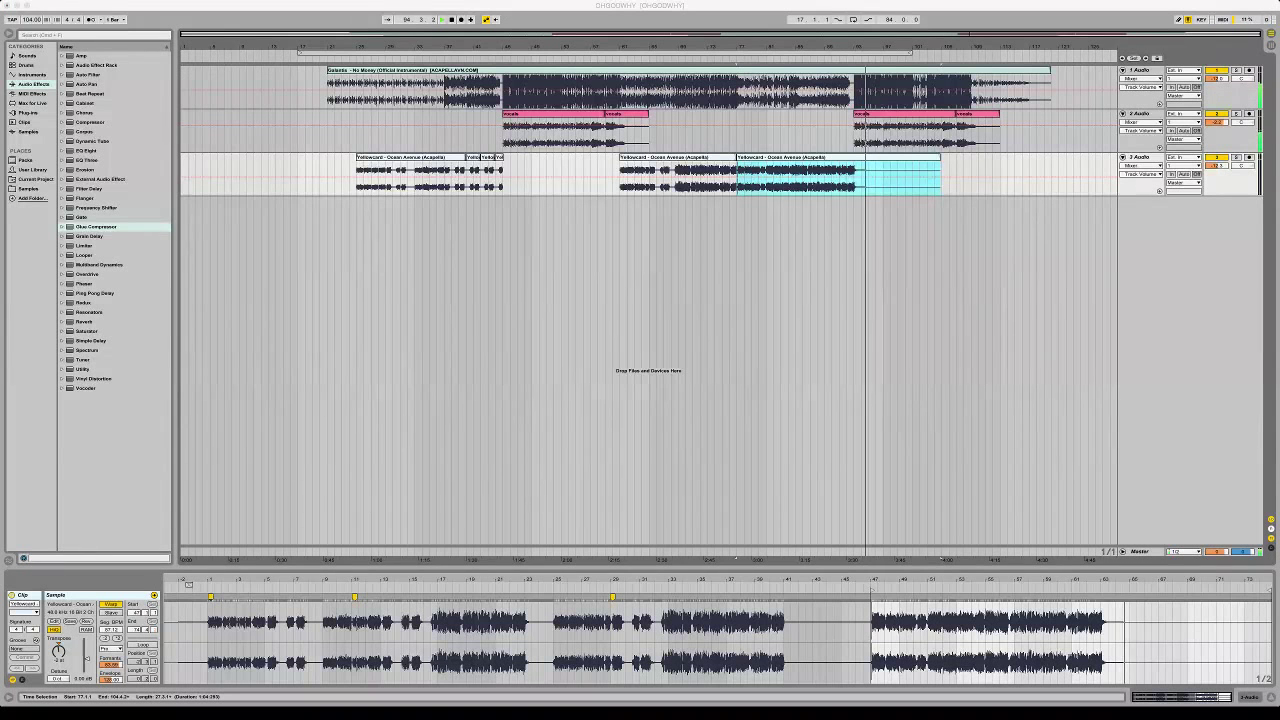